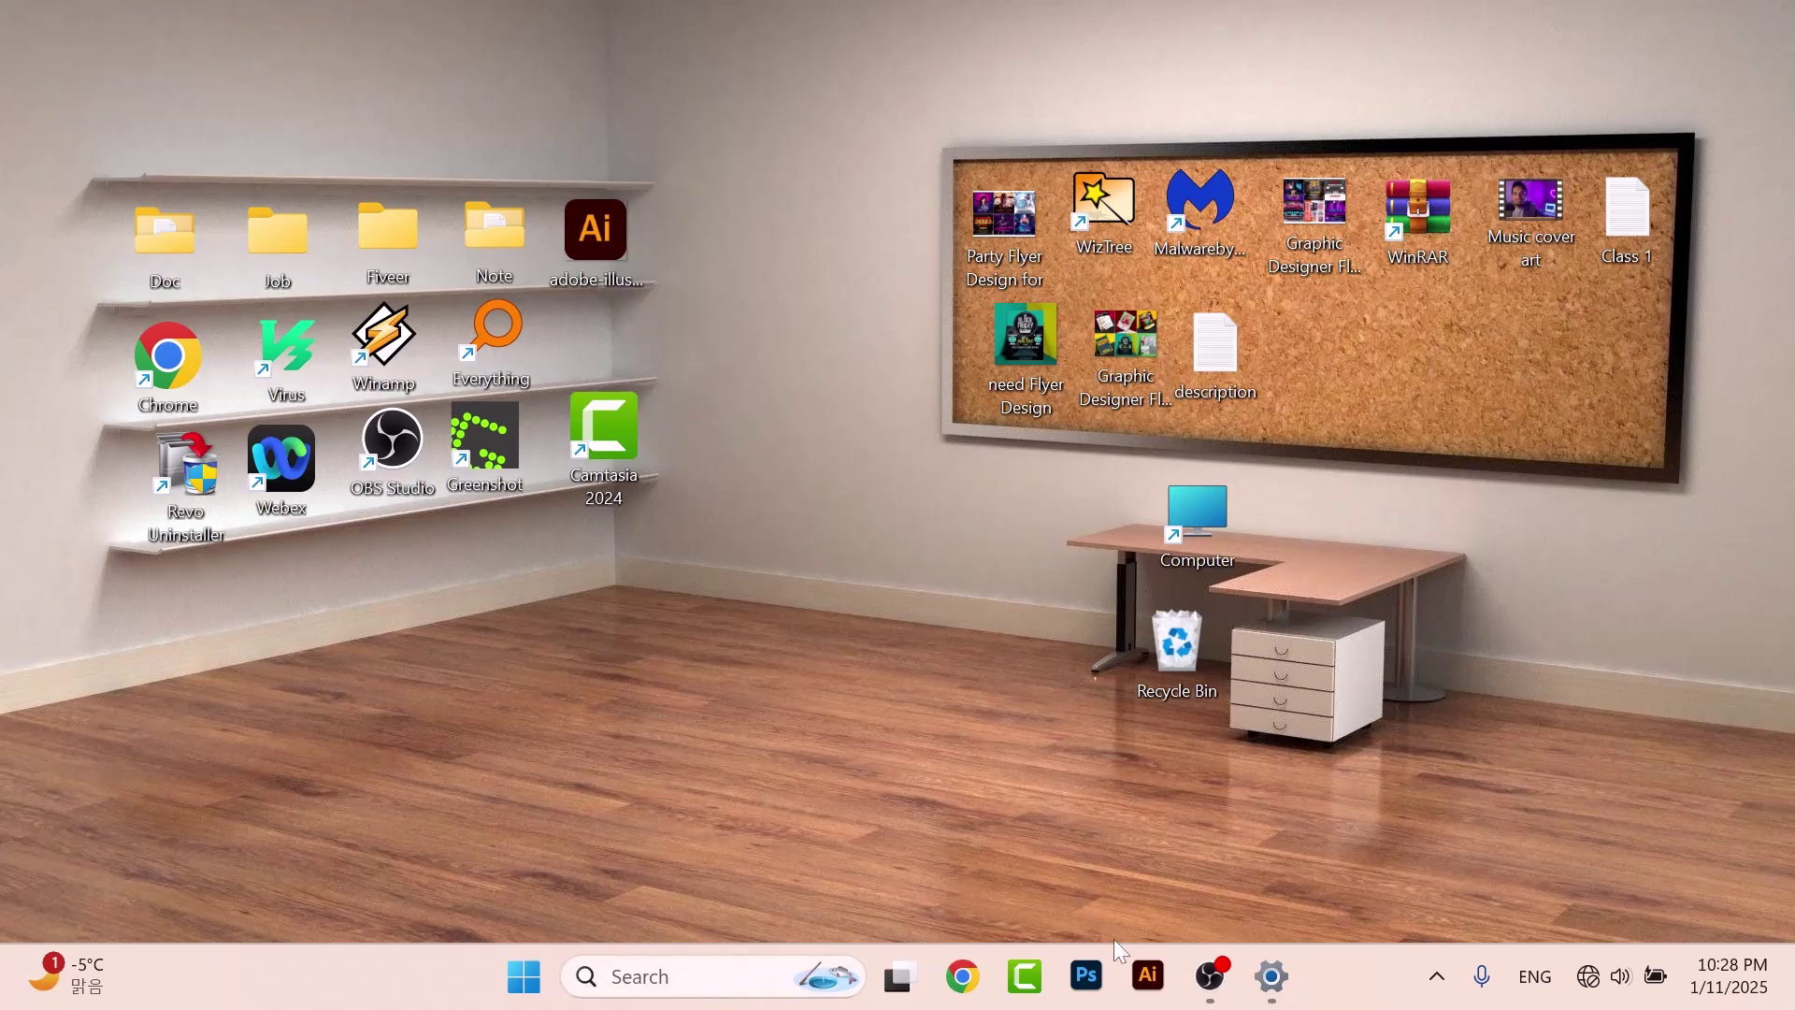
Switch to Photoshop and start creating a new document.
left_click(1083, 978)
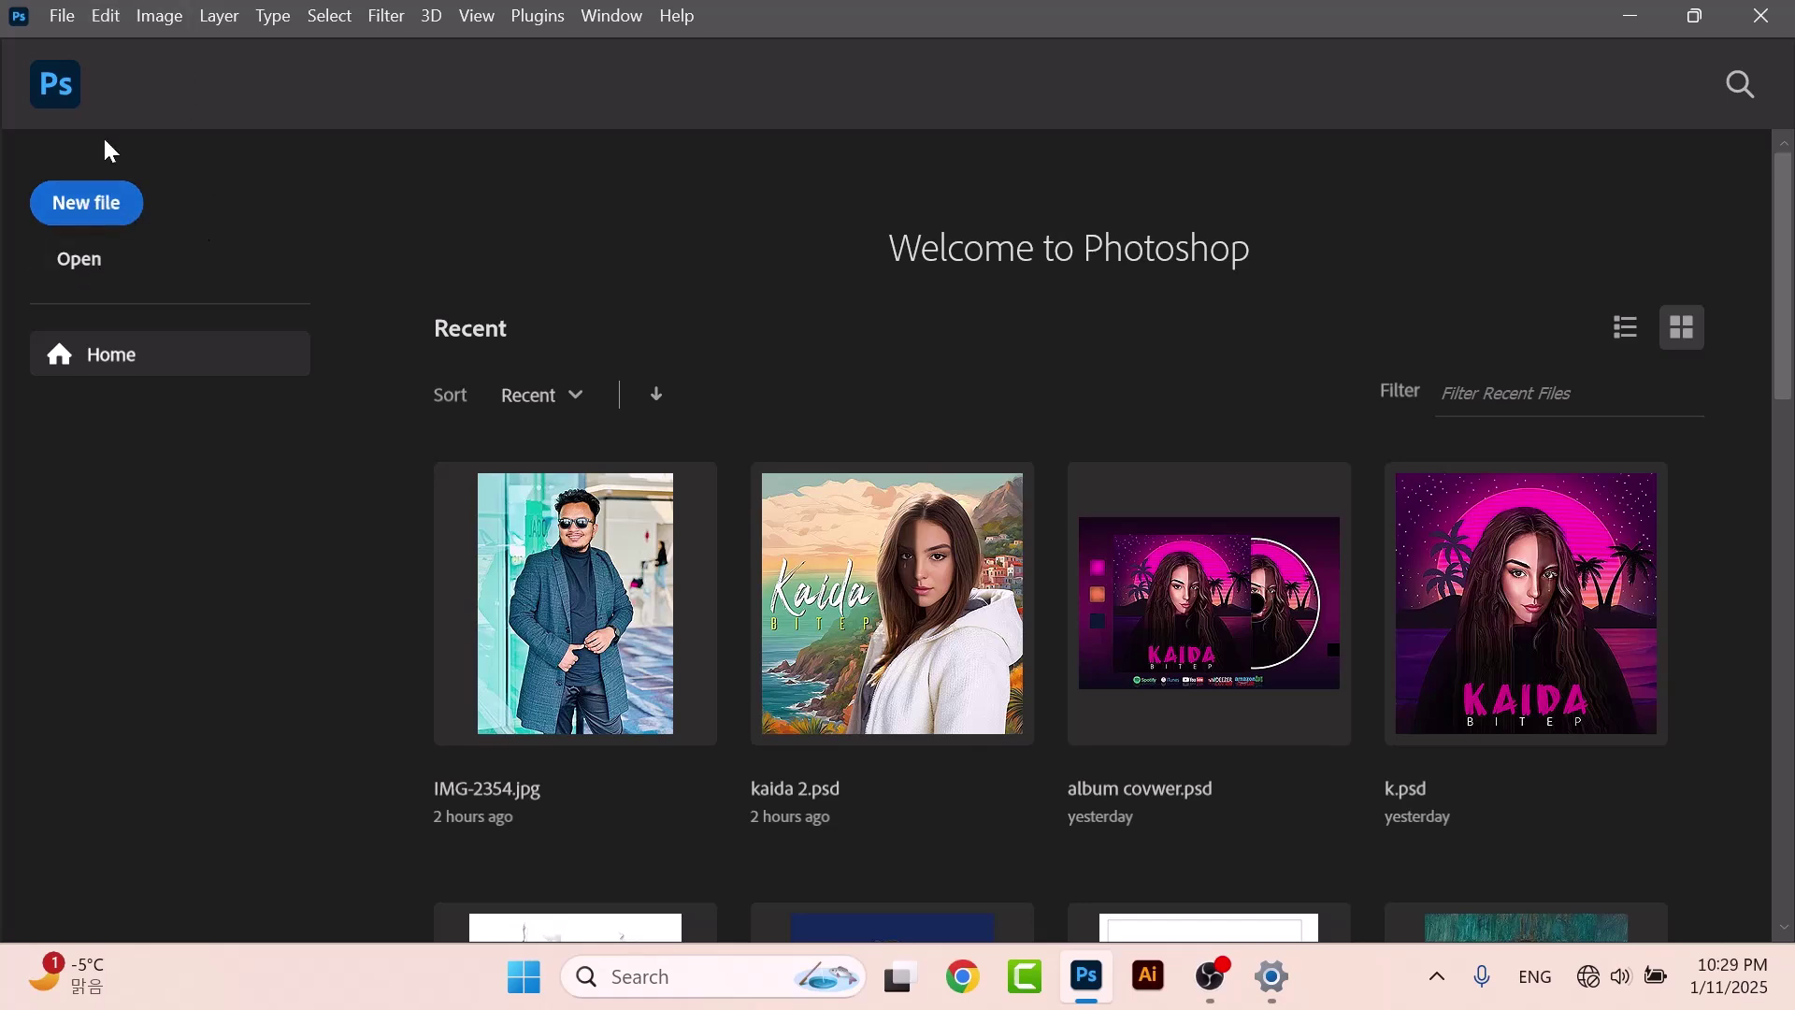
left_click(61, 19)
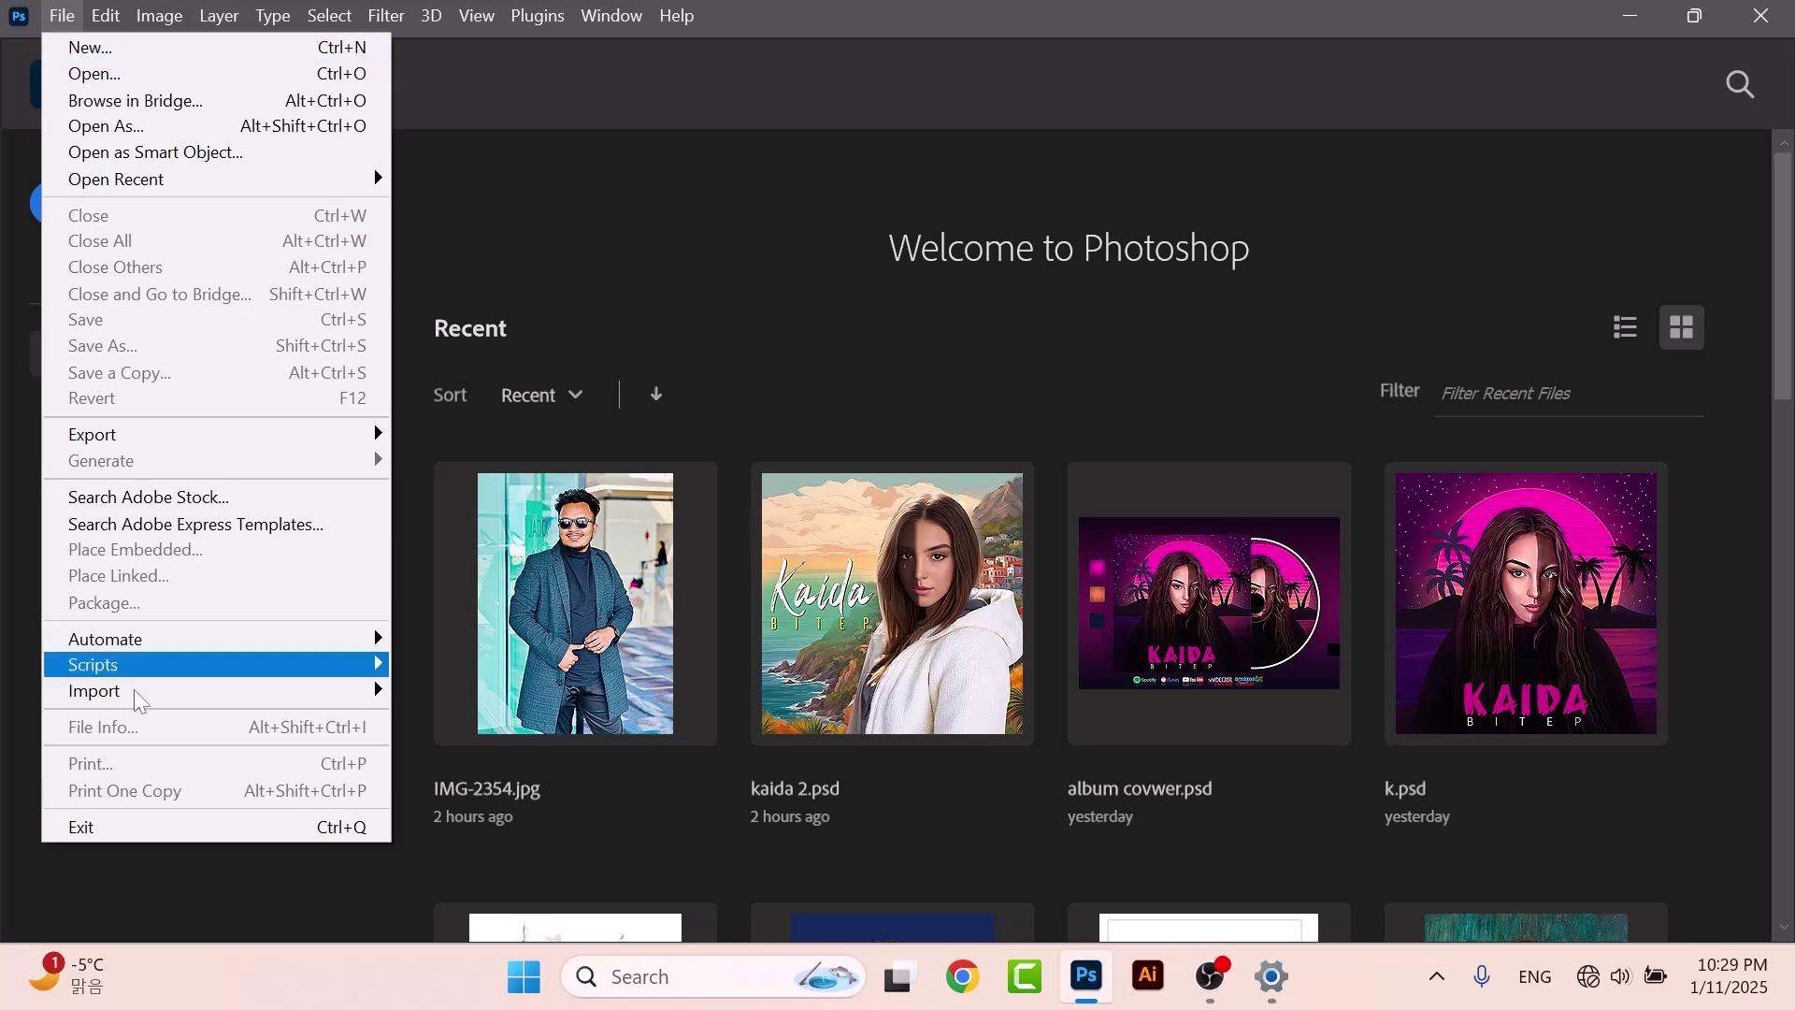
left_click(123, 49)
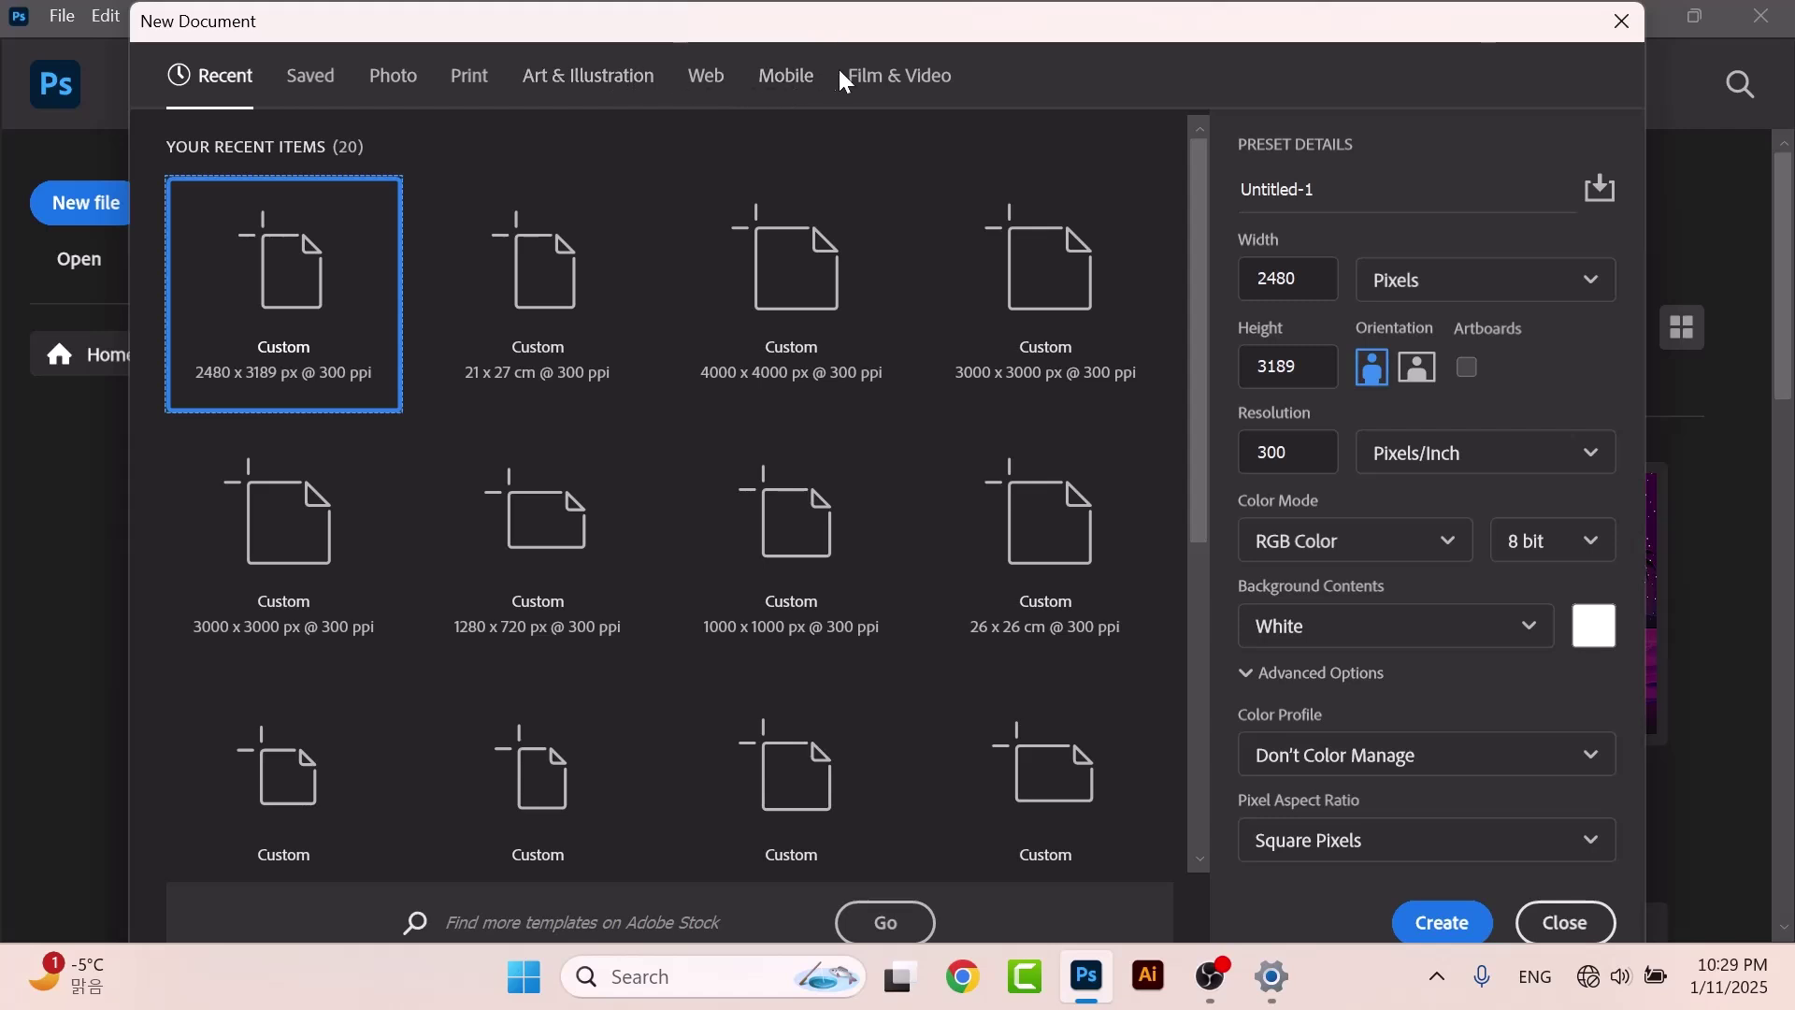
Name the new document "Music Cover".
left_click(1320, 190)
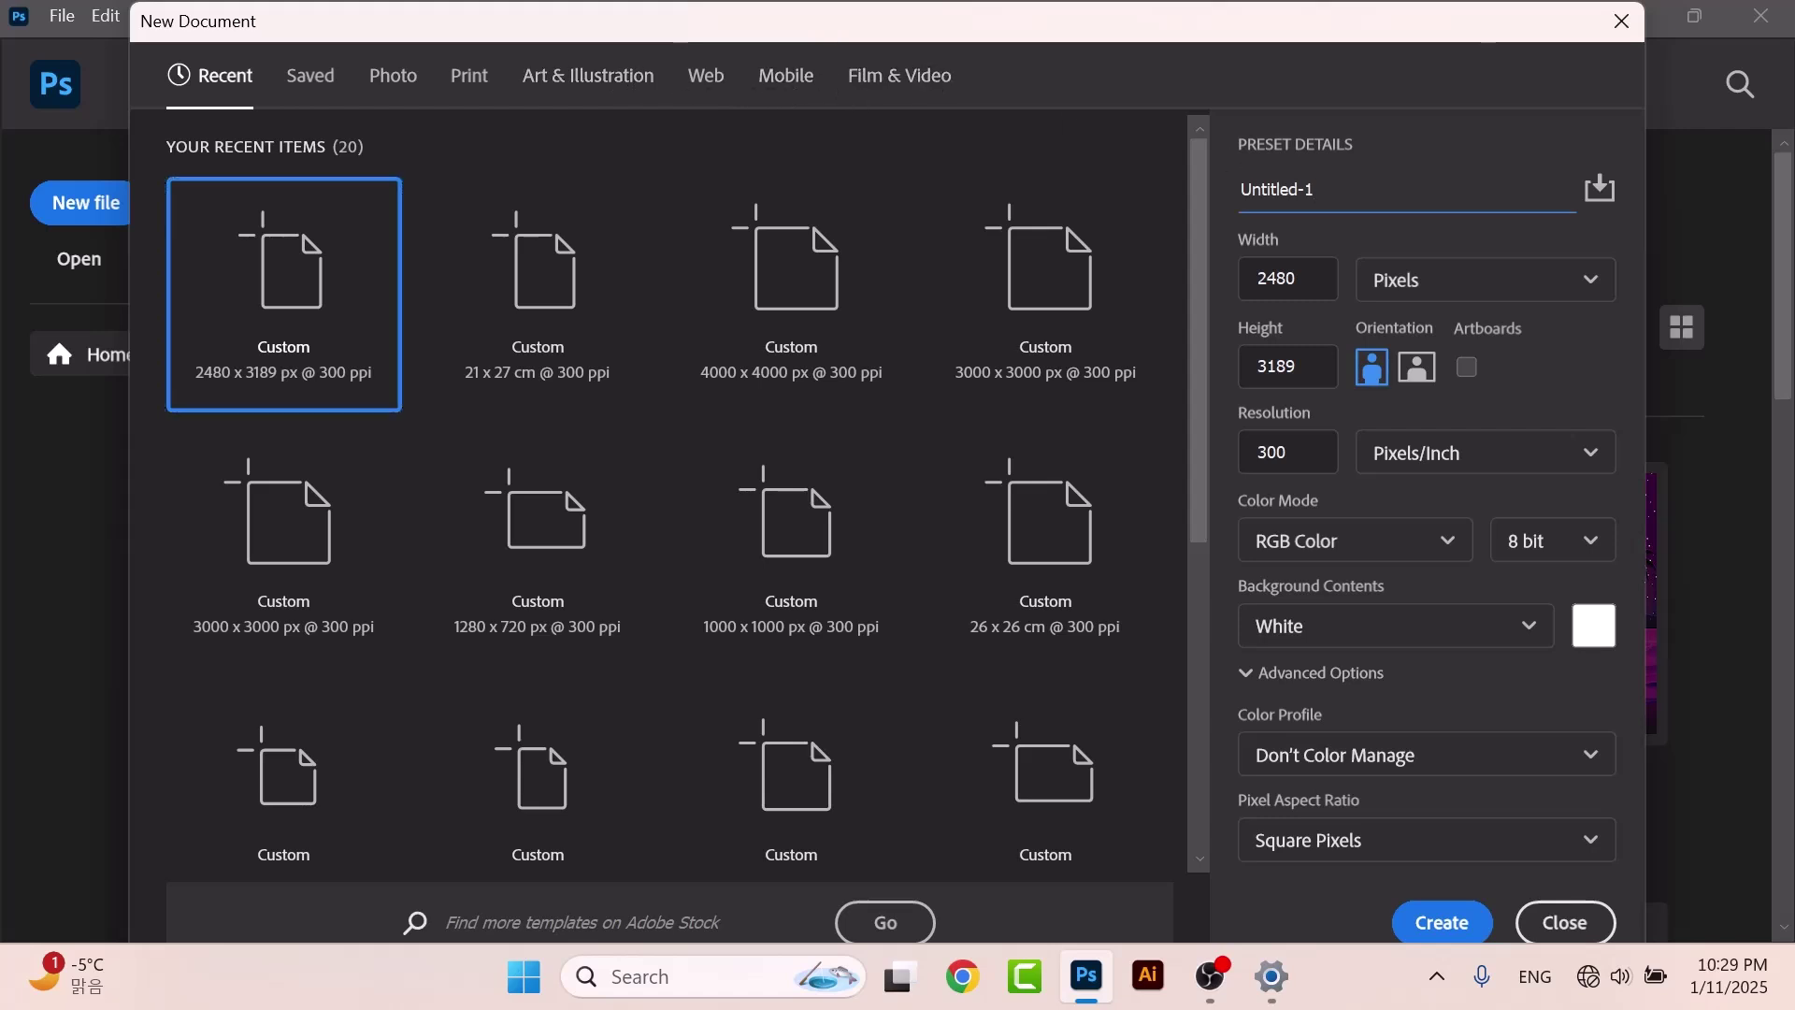
left_click_drag(1319, 189, 1200, 204)
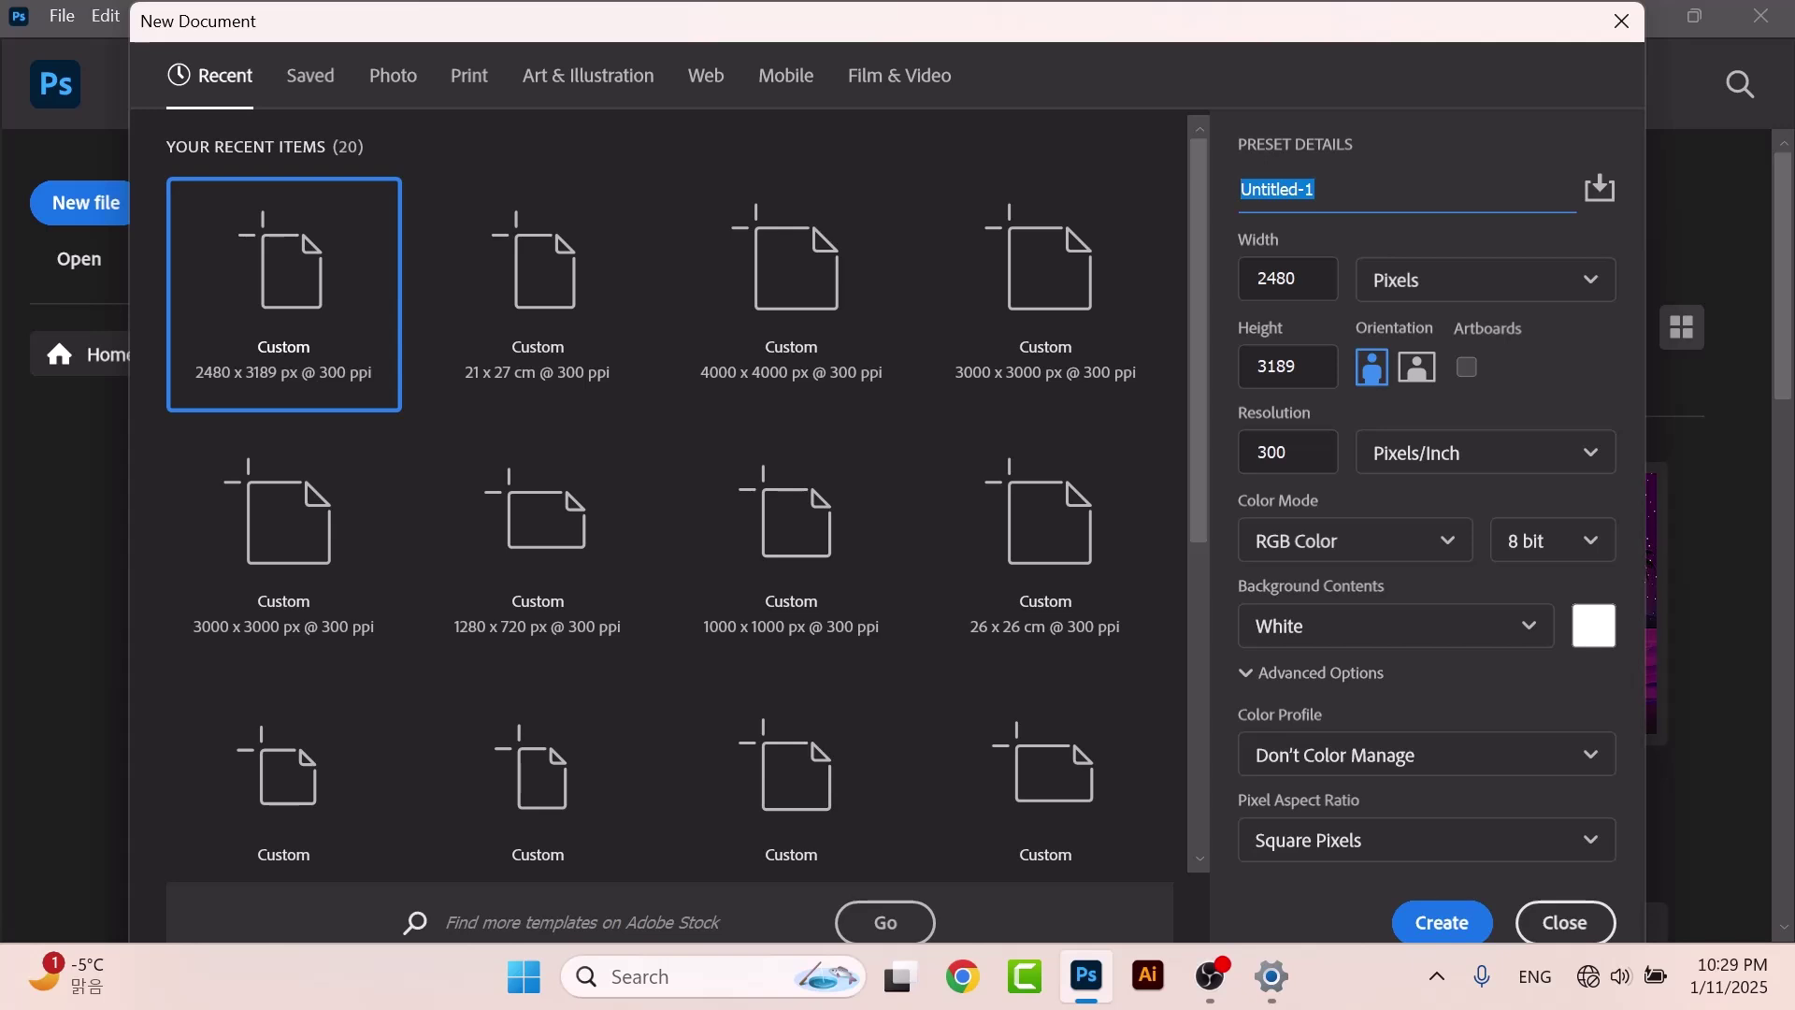
type("Music Cover")
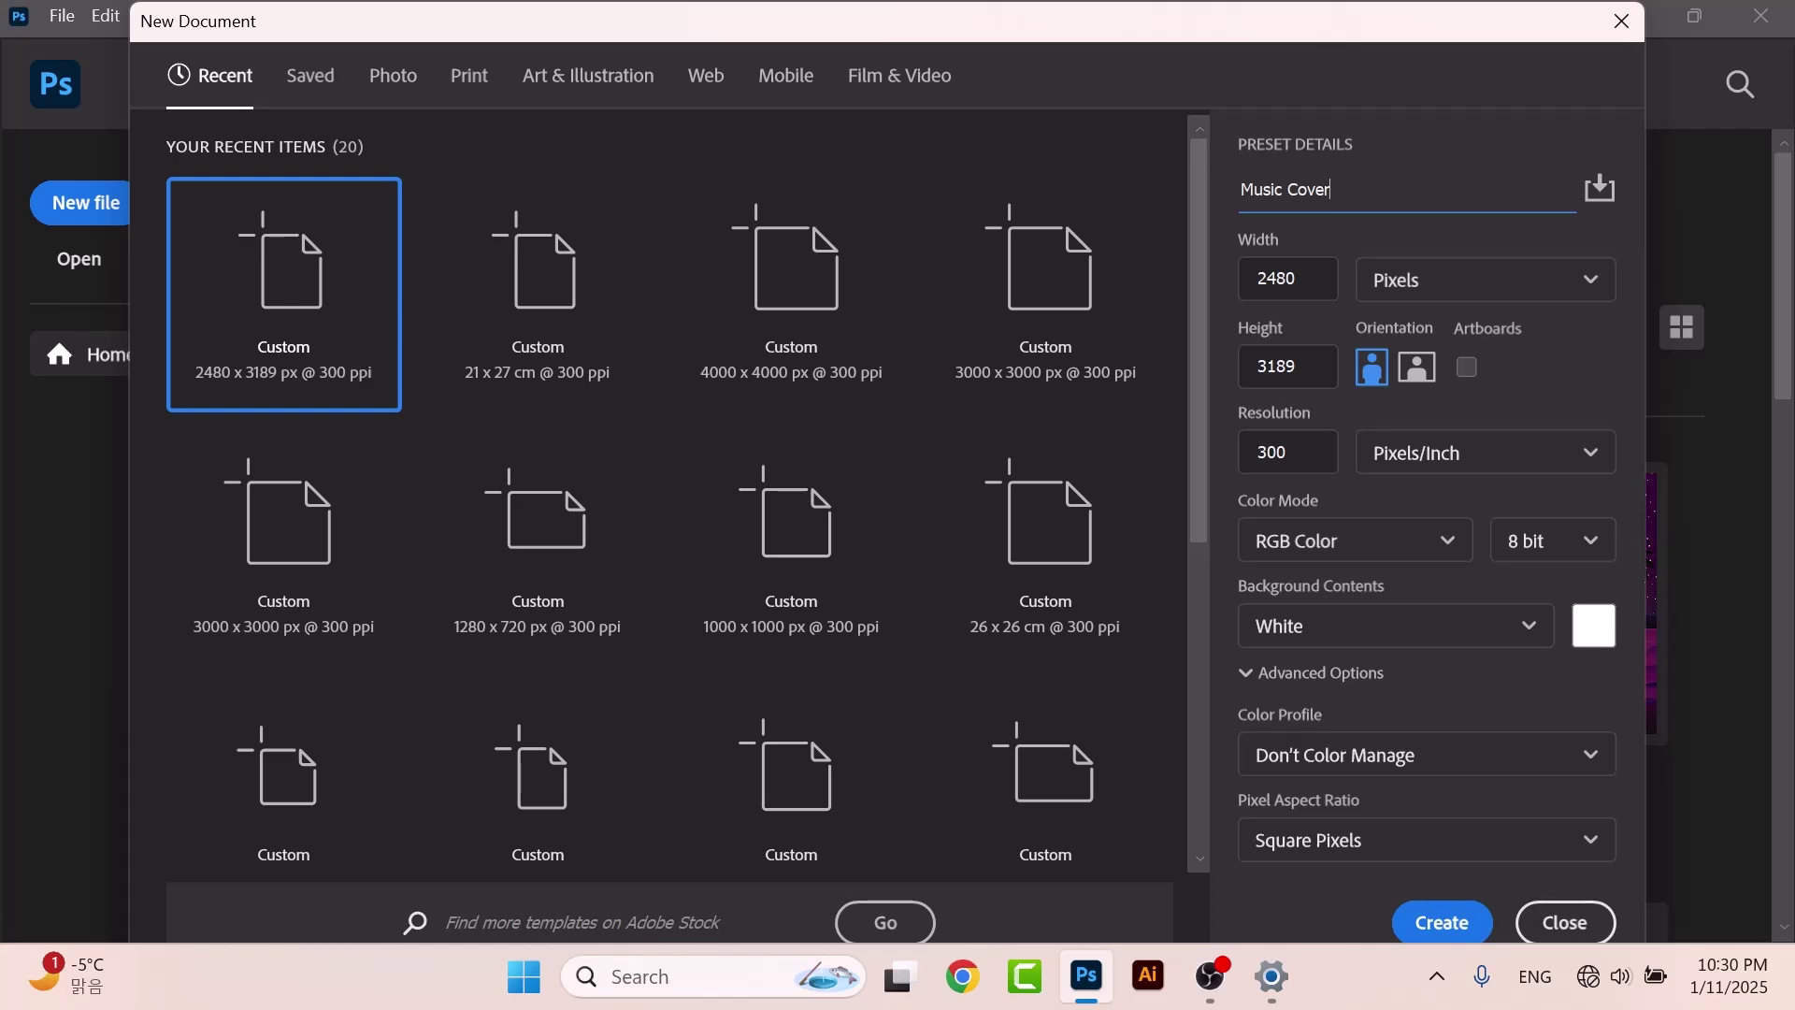
key("Tab")
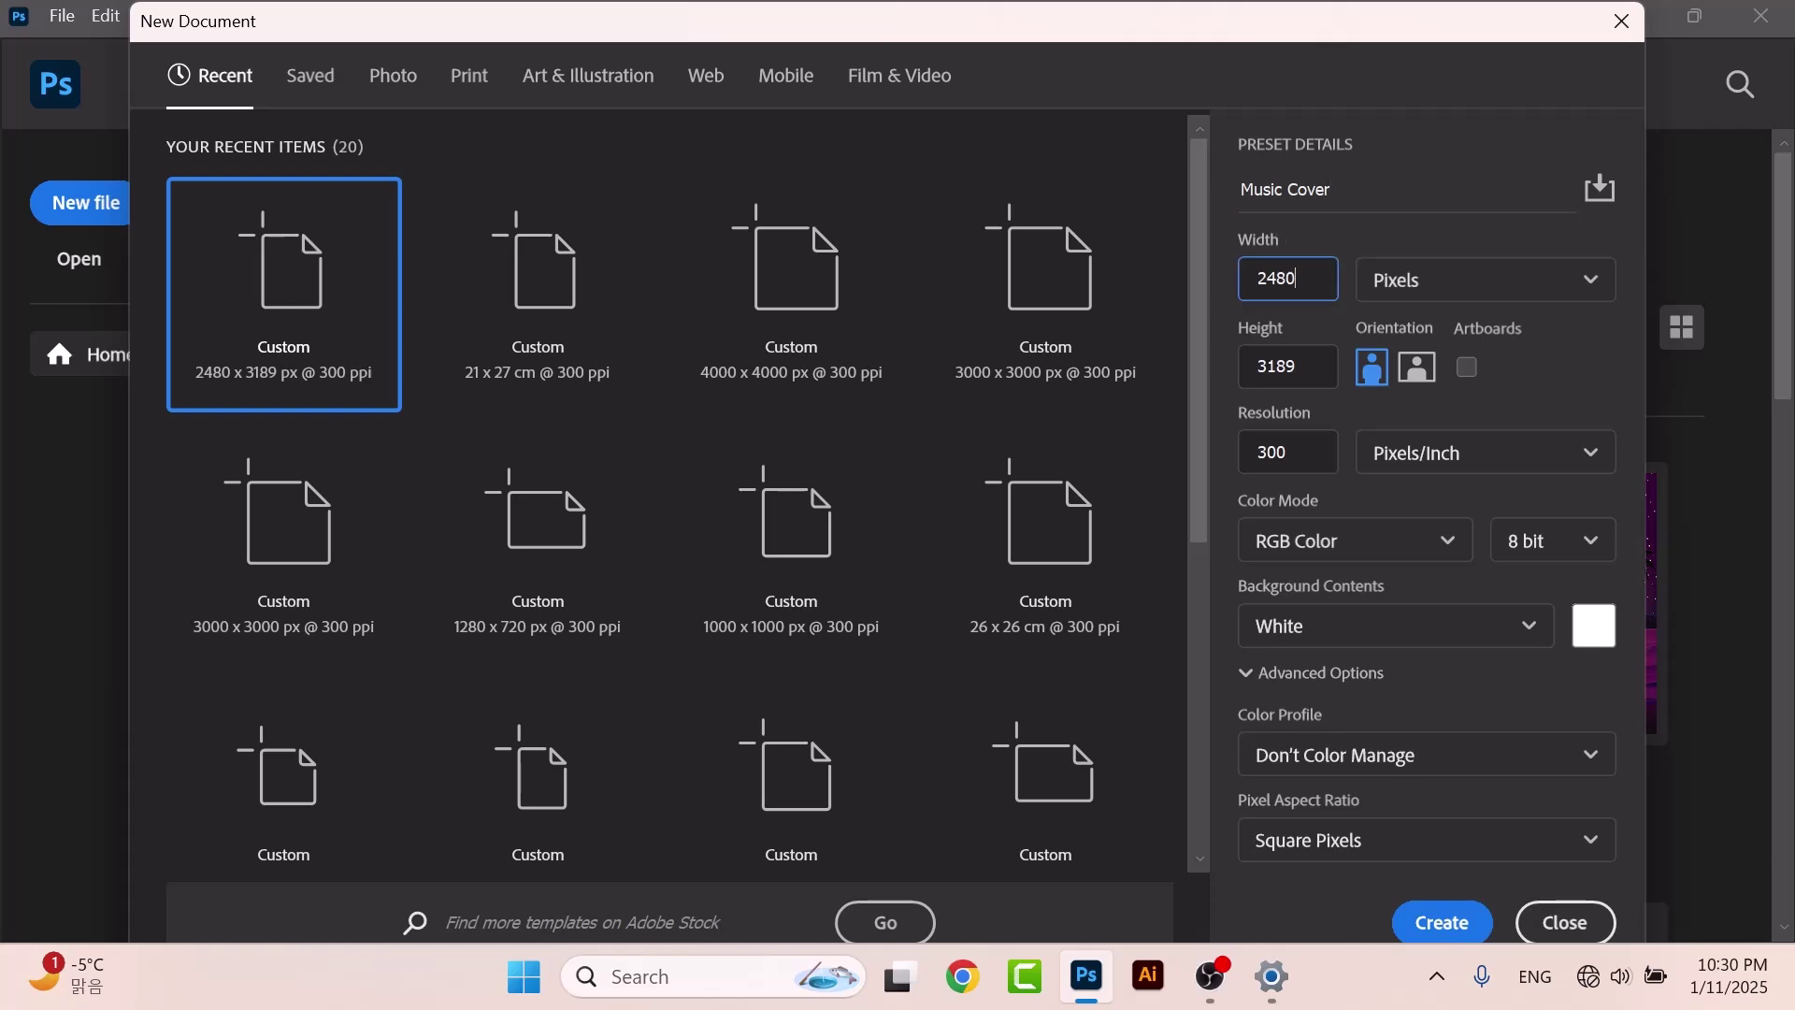
Change the document's width and height units to Inches.
left_click(1282, 329)
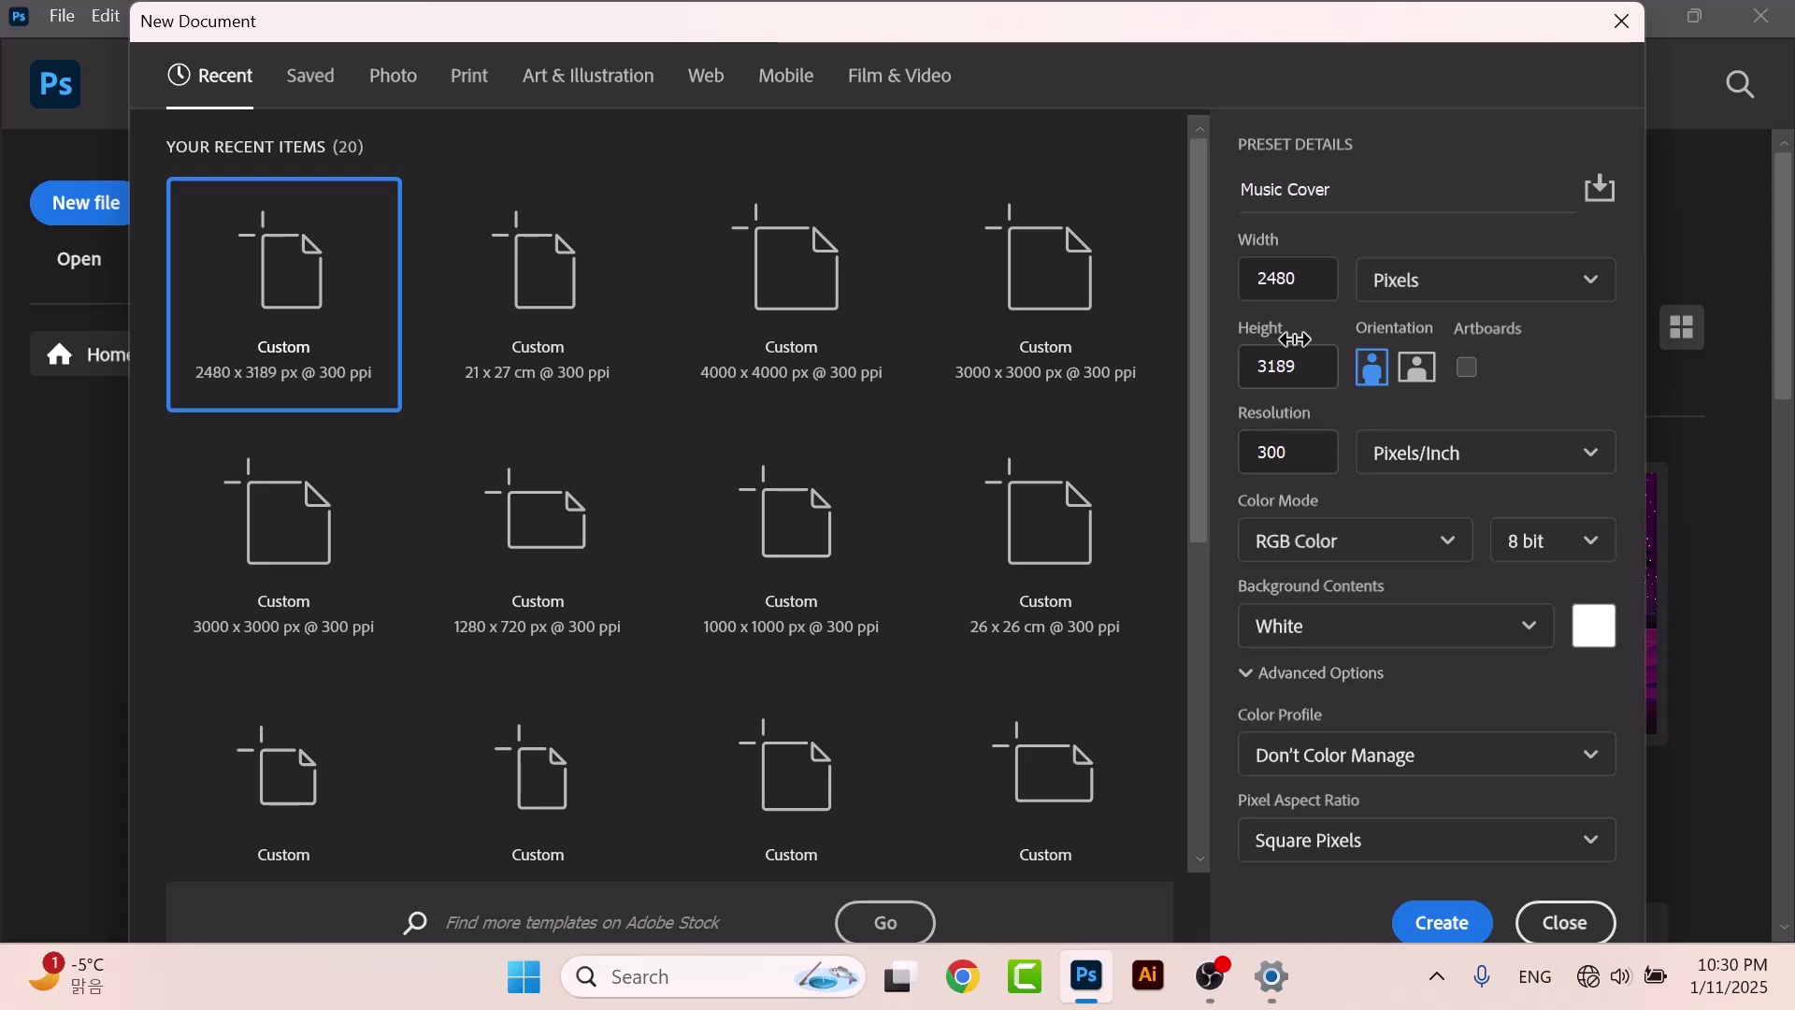
left_click(1292, 280)
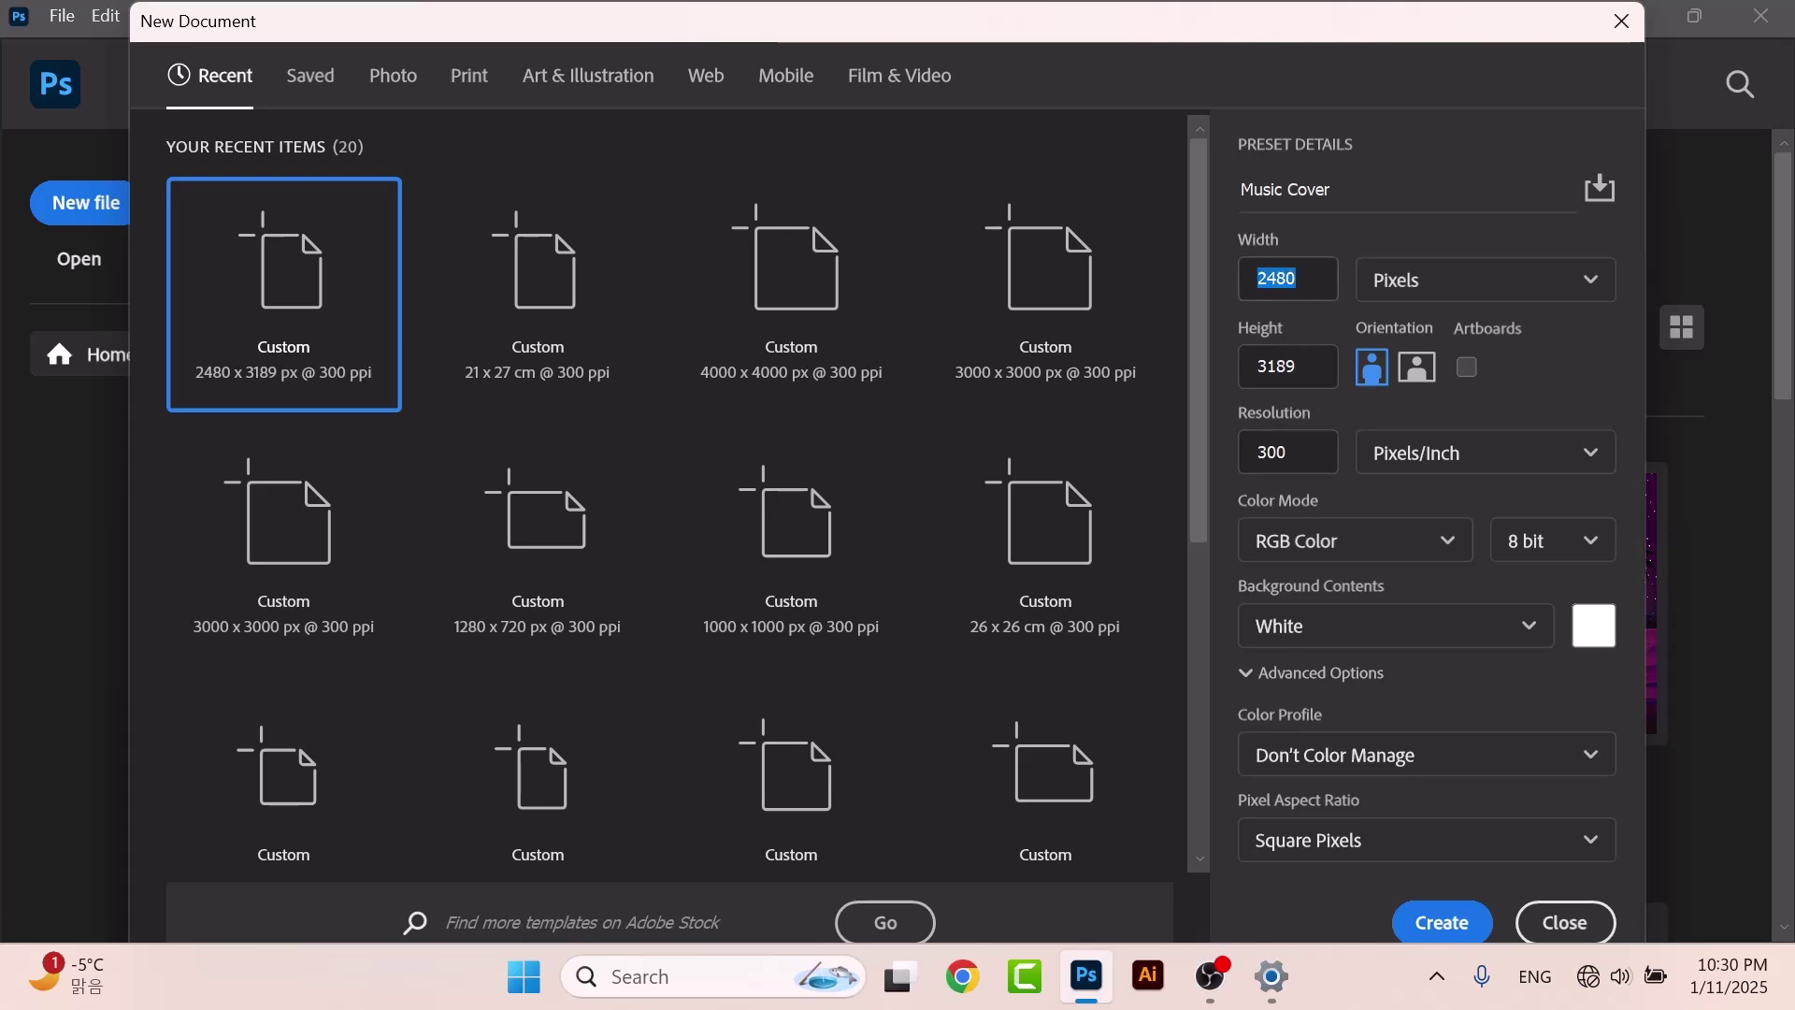
left_click(1497, 284)
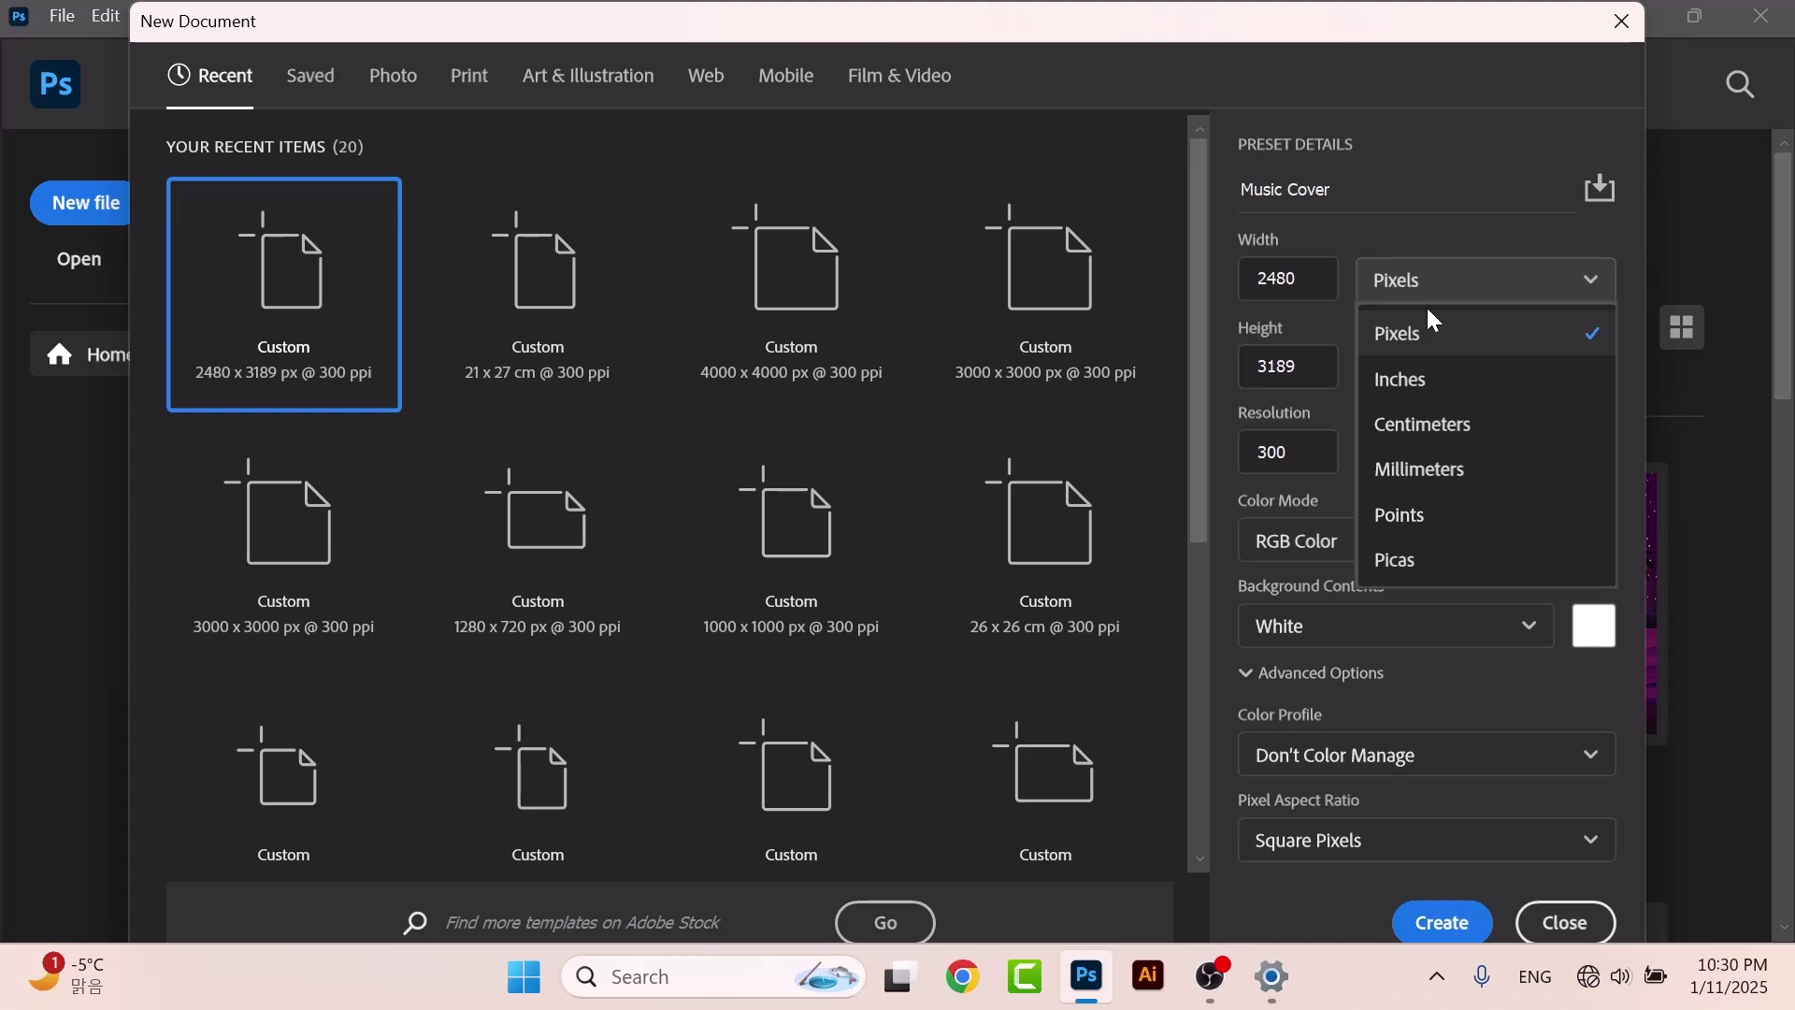
left_click(1427, 281)
left_click(1427, 285)
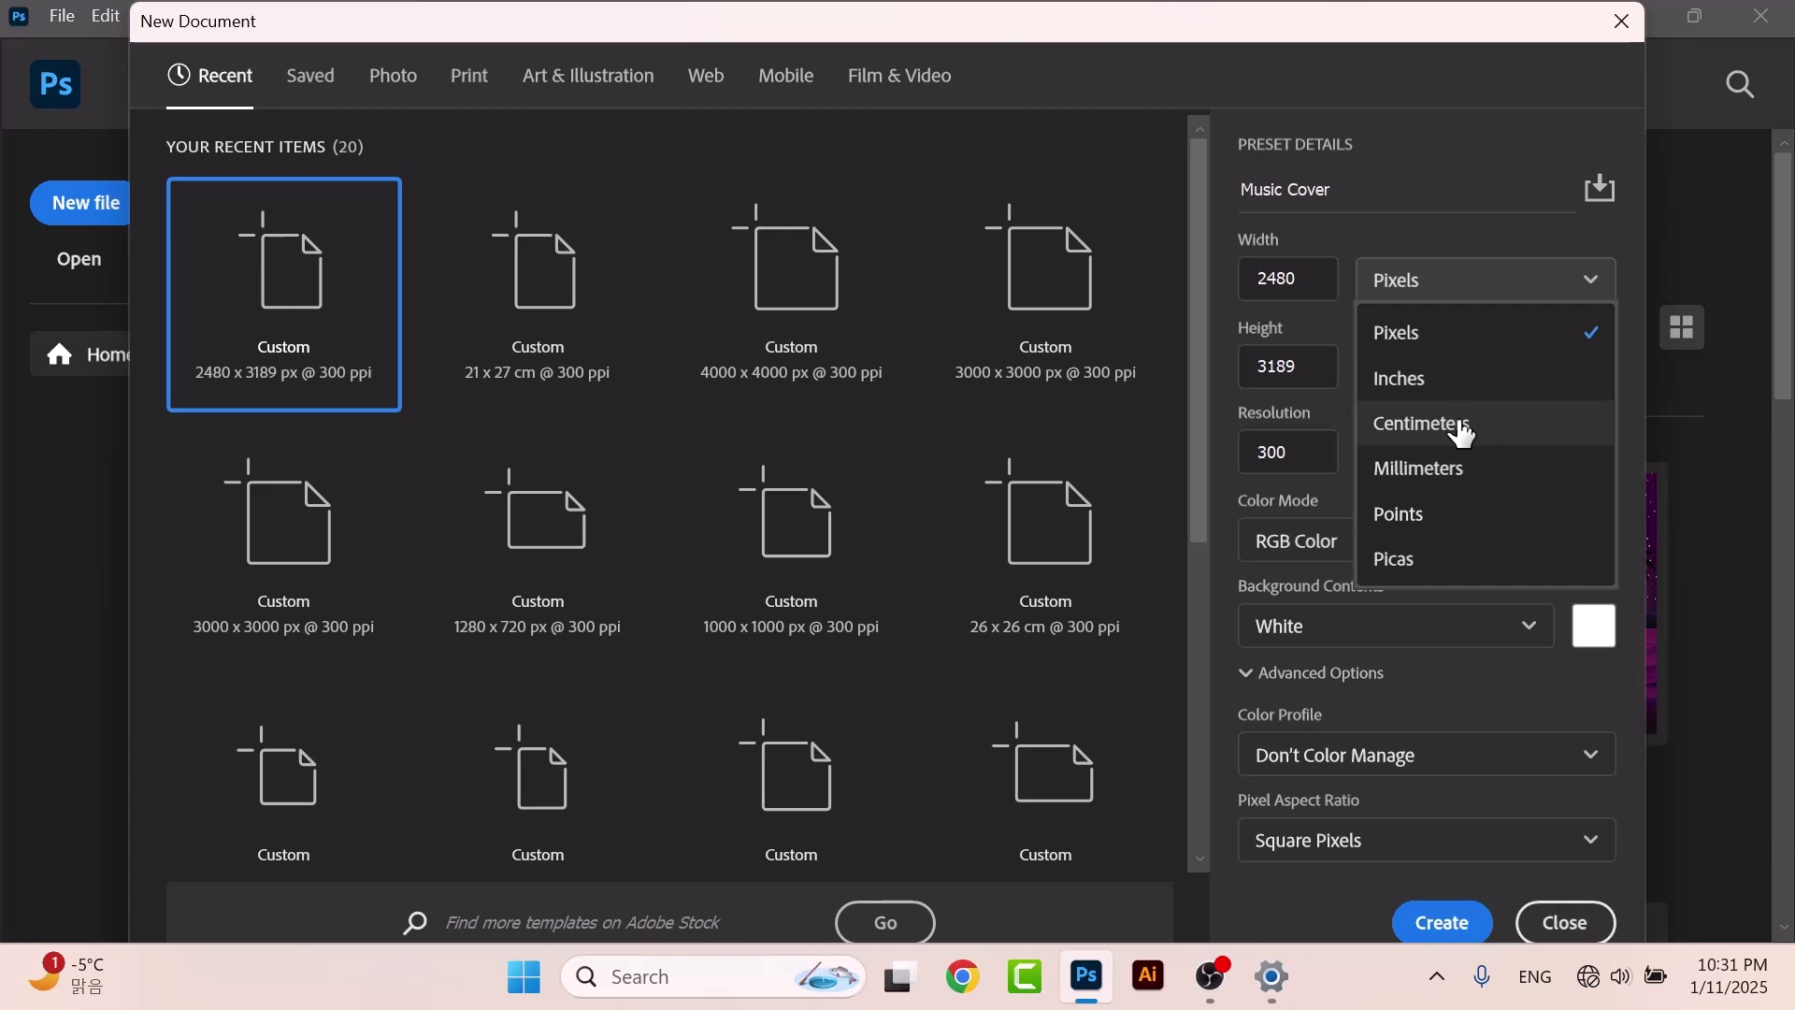
left_click(1426, 382)
Set the document size to 10 inches wide by 5 inches high.
left_click_drag(1309, 279, 1176, 298)
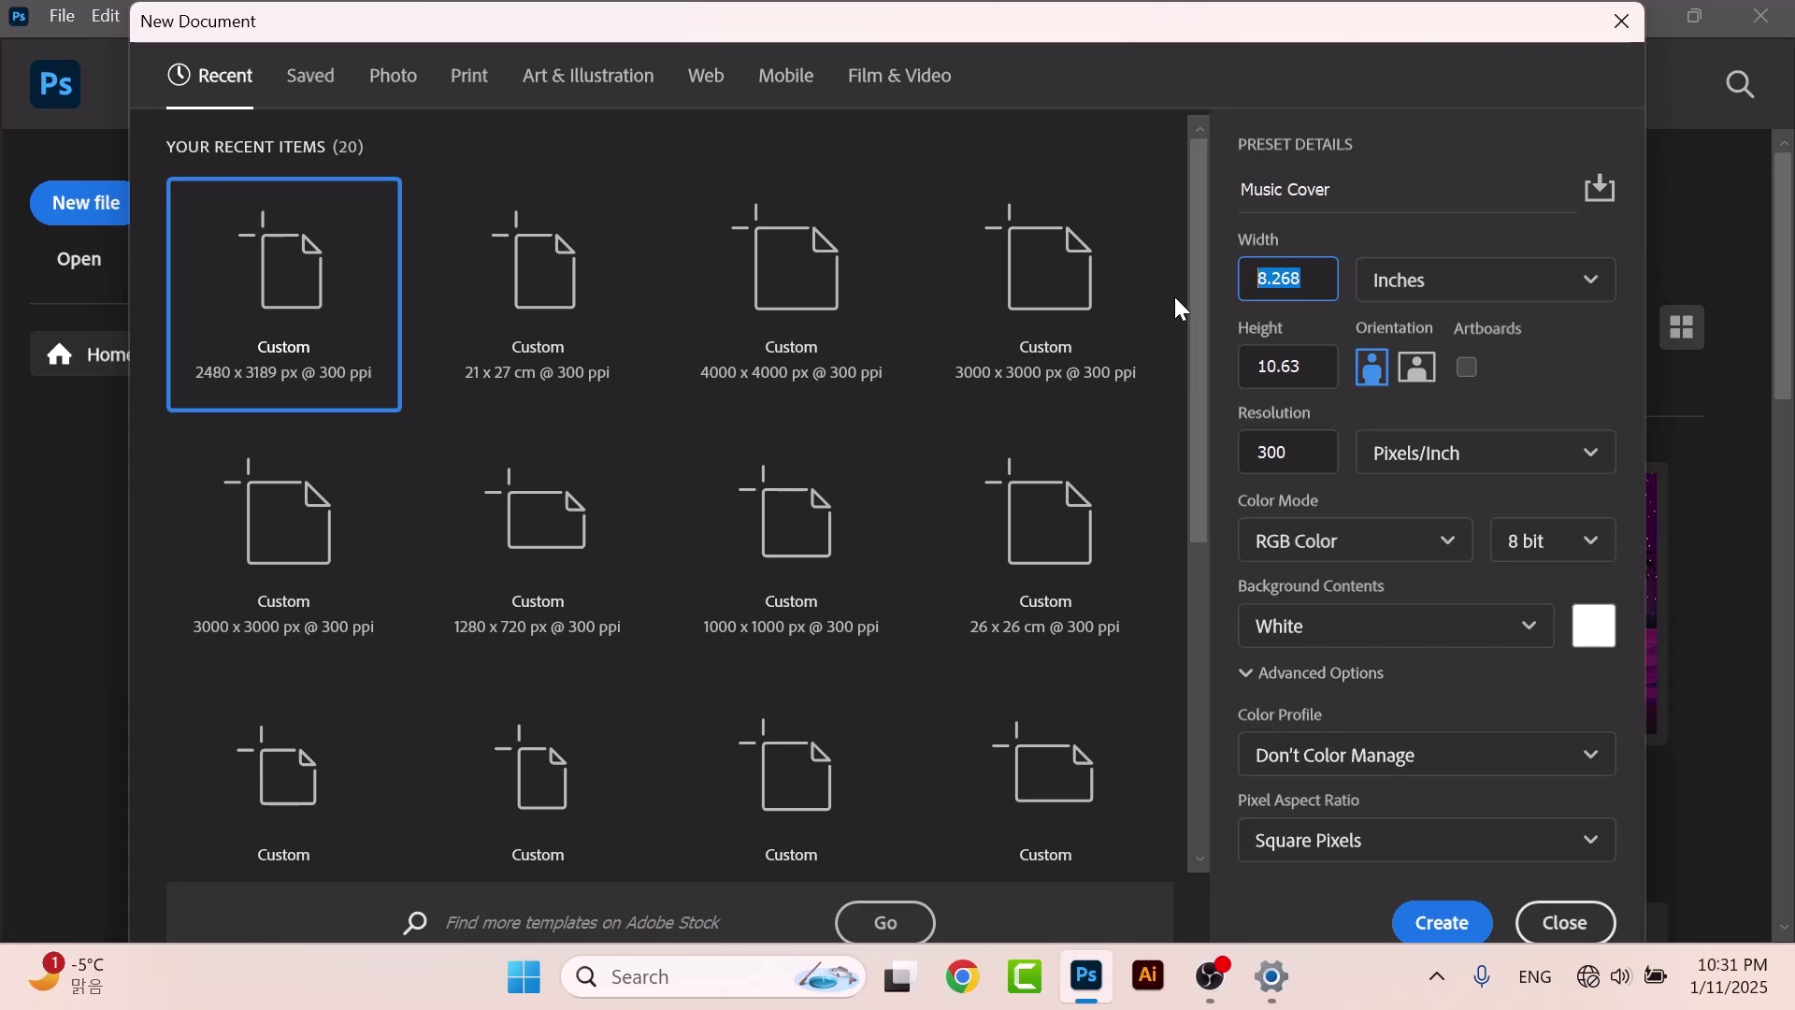
type("1920")
left_click(1494, 282)
left_click(1318, 277)
key("ctrl+a")
type("10")
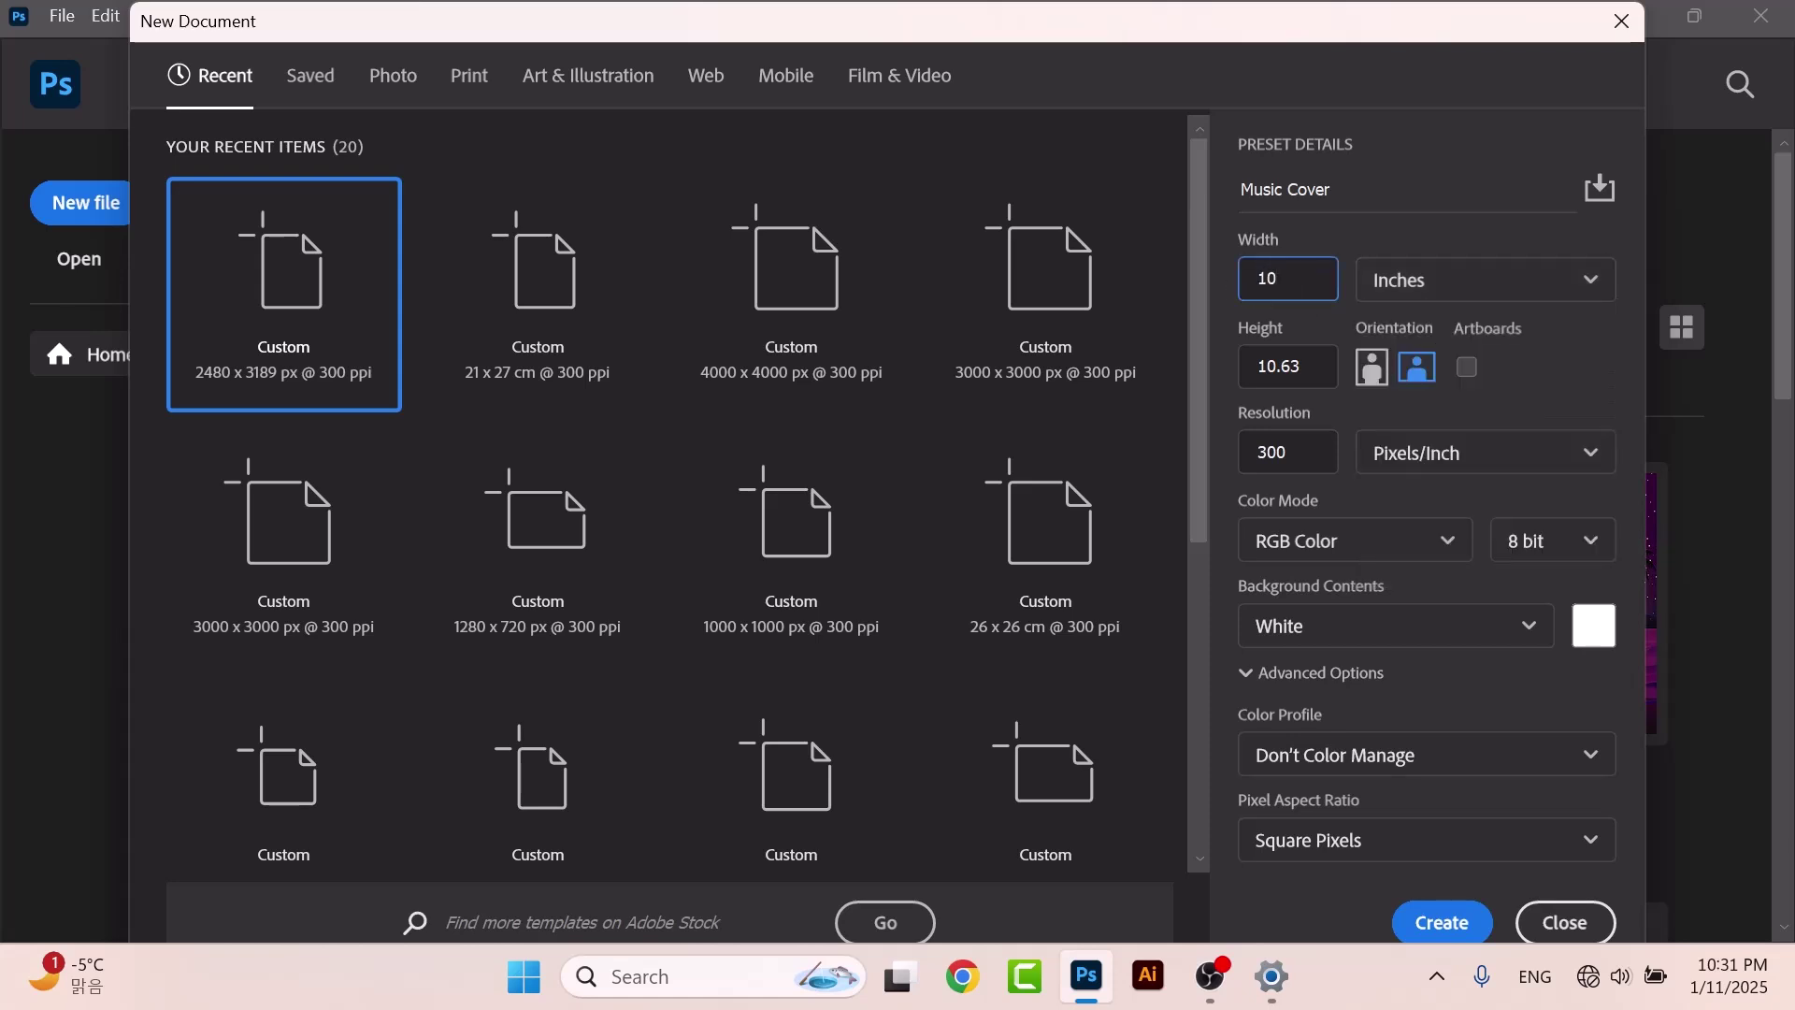
key("Tab")
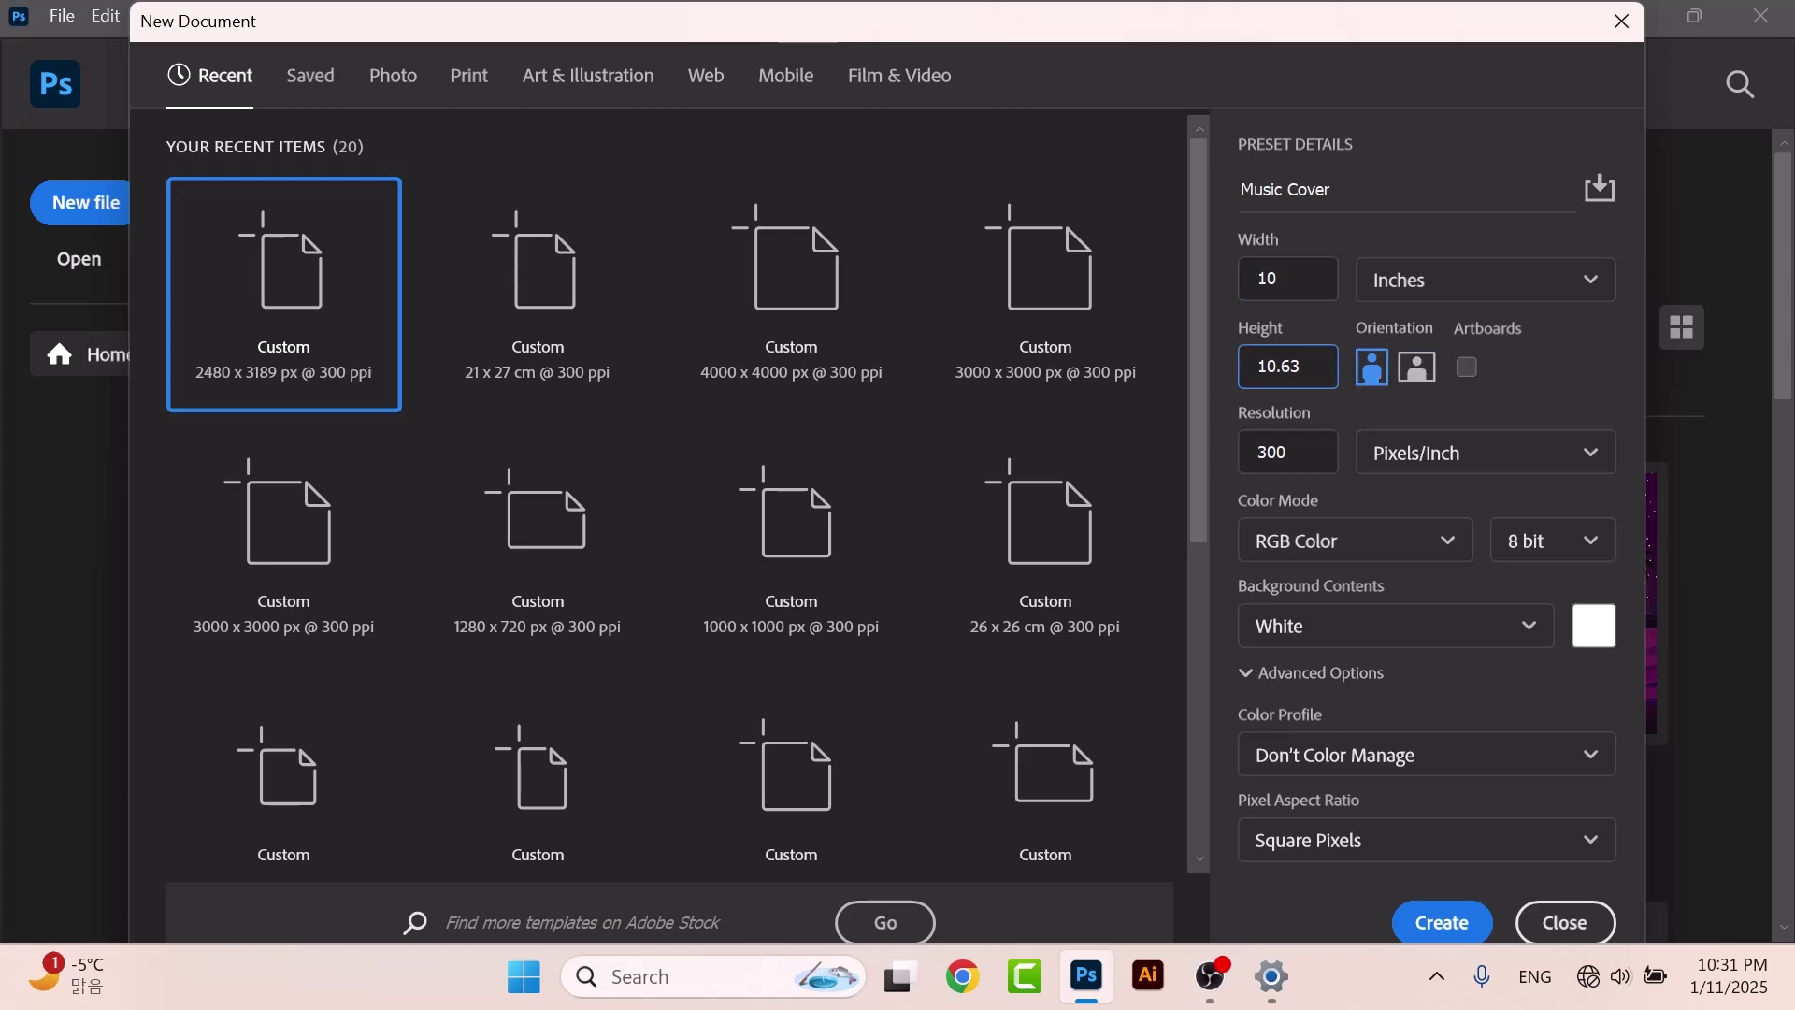
type("5")
Set the document size to 3000 by 3000 pixels with portrait orientation.
left_click(1564, 302)
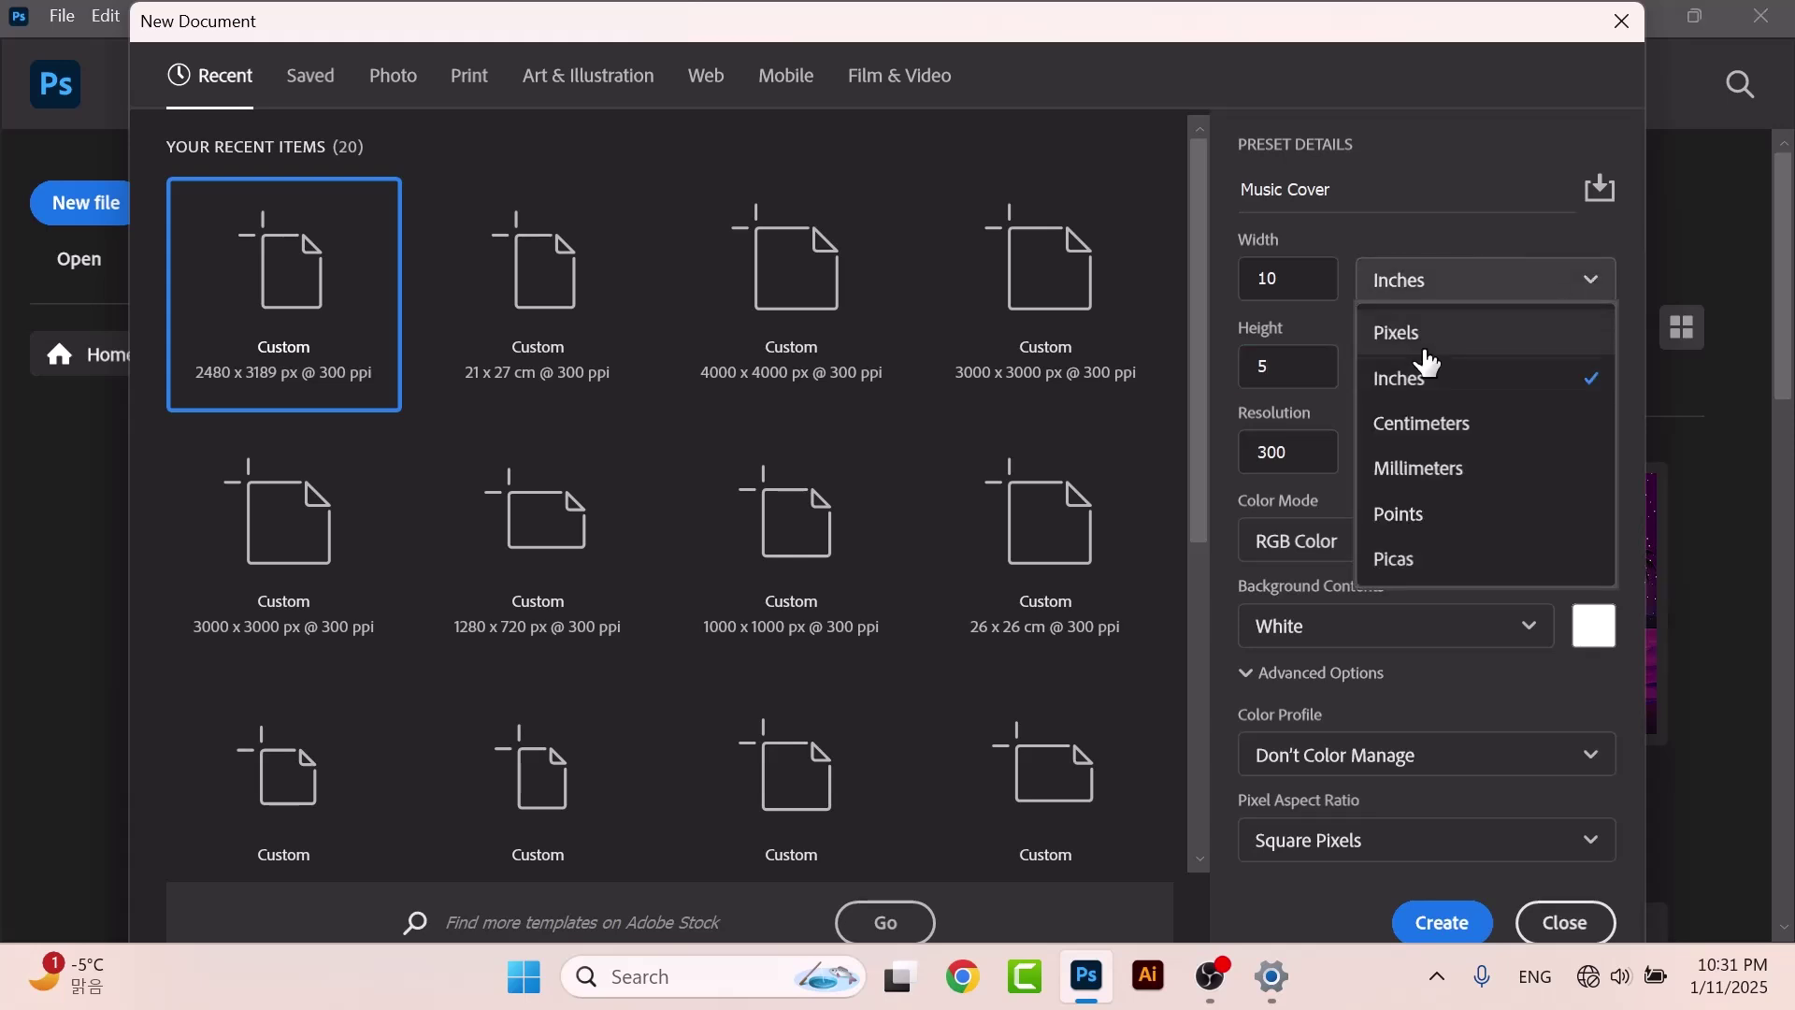
left_click(1427, 334)
left_click(1305, 279)
left_click_drag(1300, 279, 1227, 294)
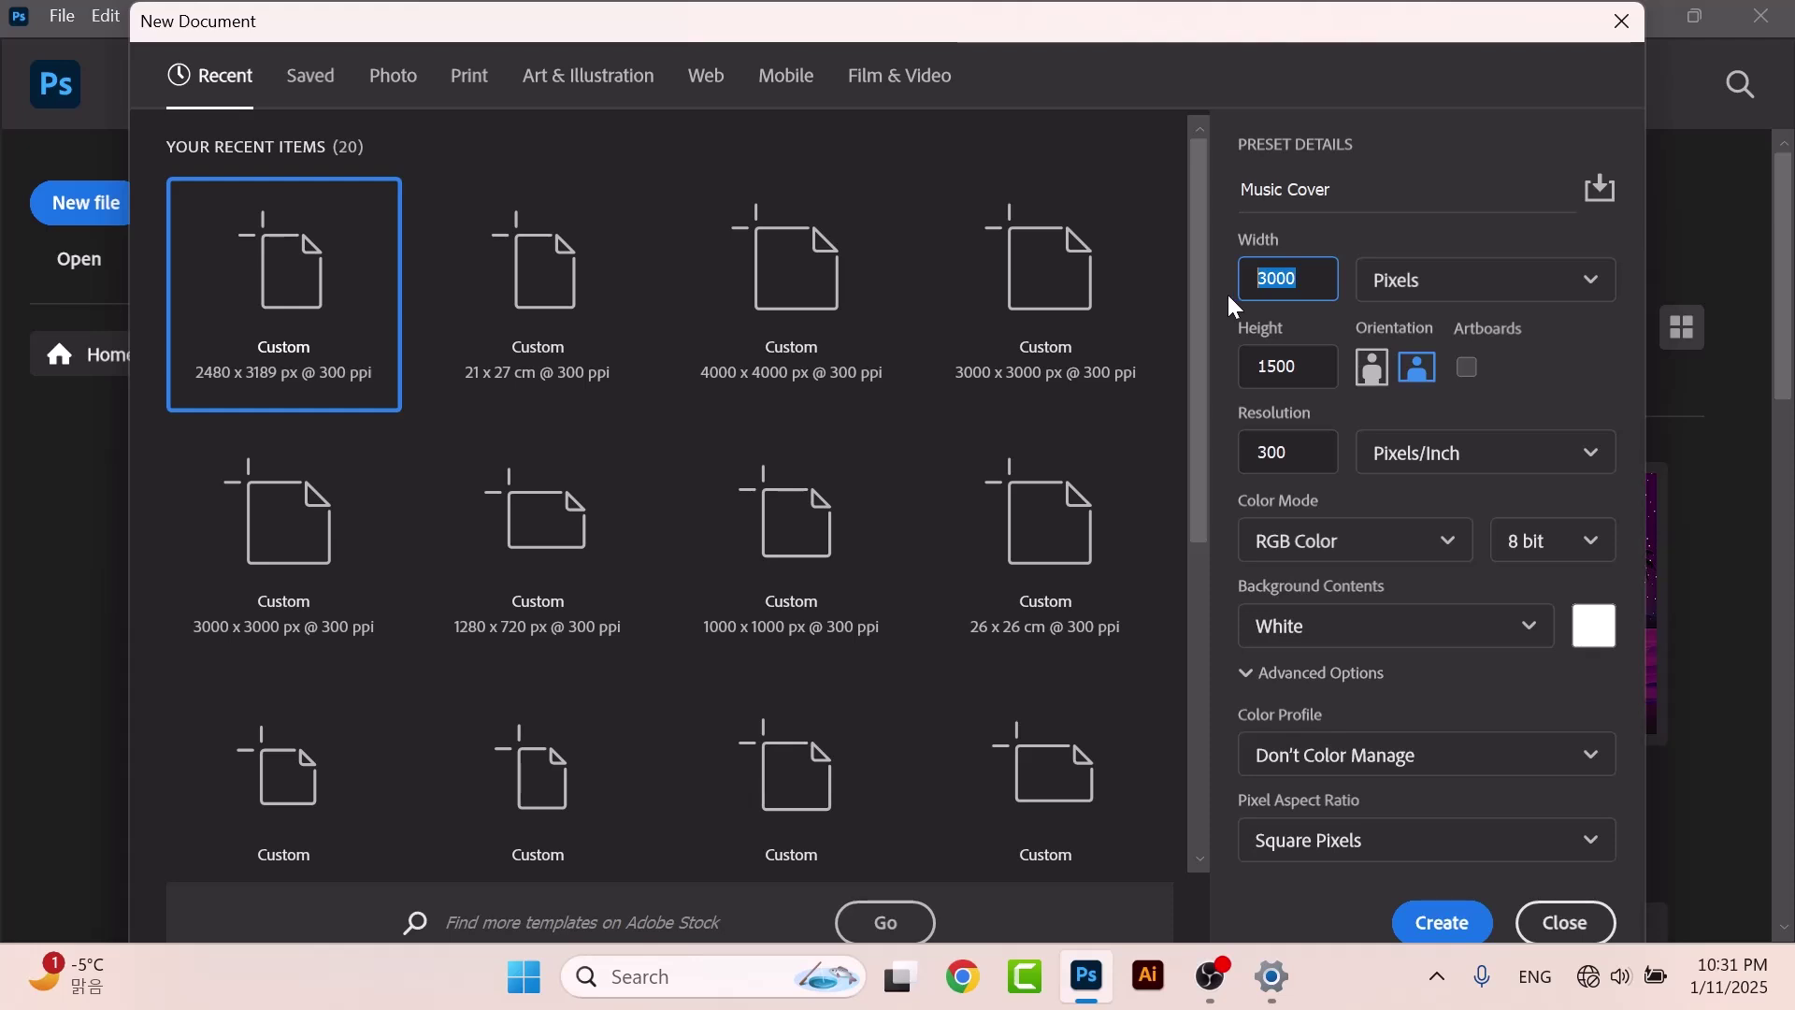
type("3000")
key("Tab")
type("3000")
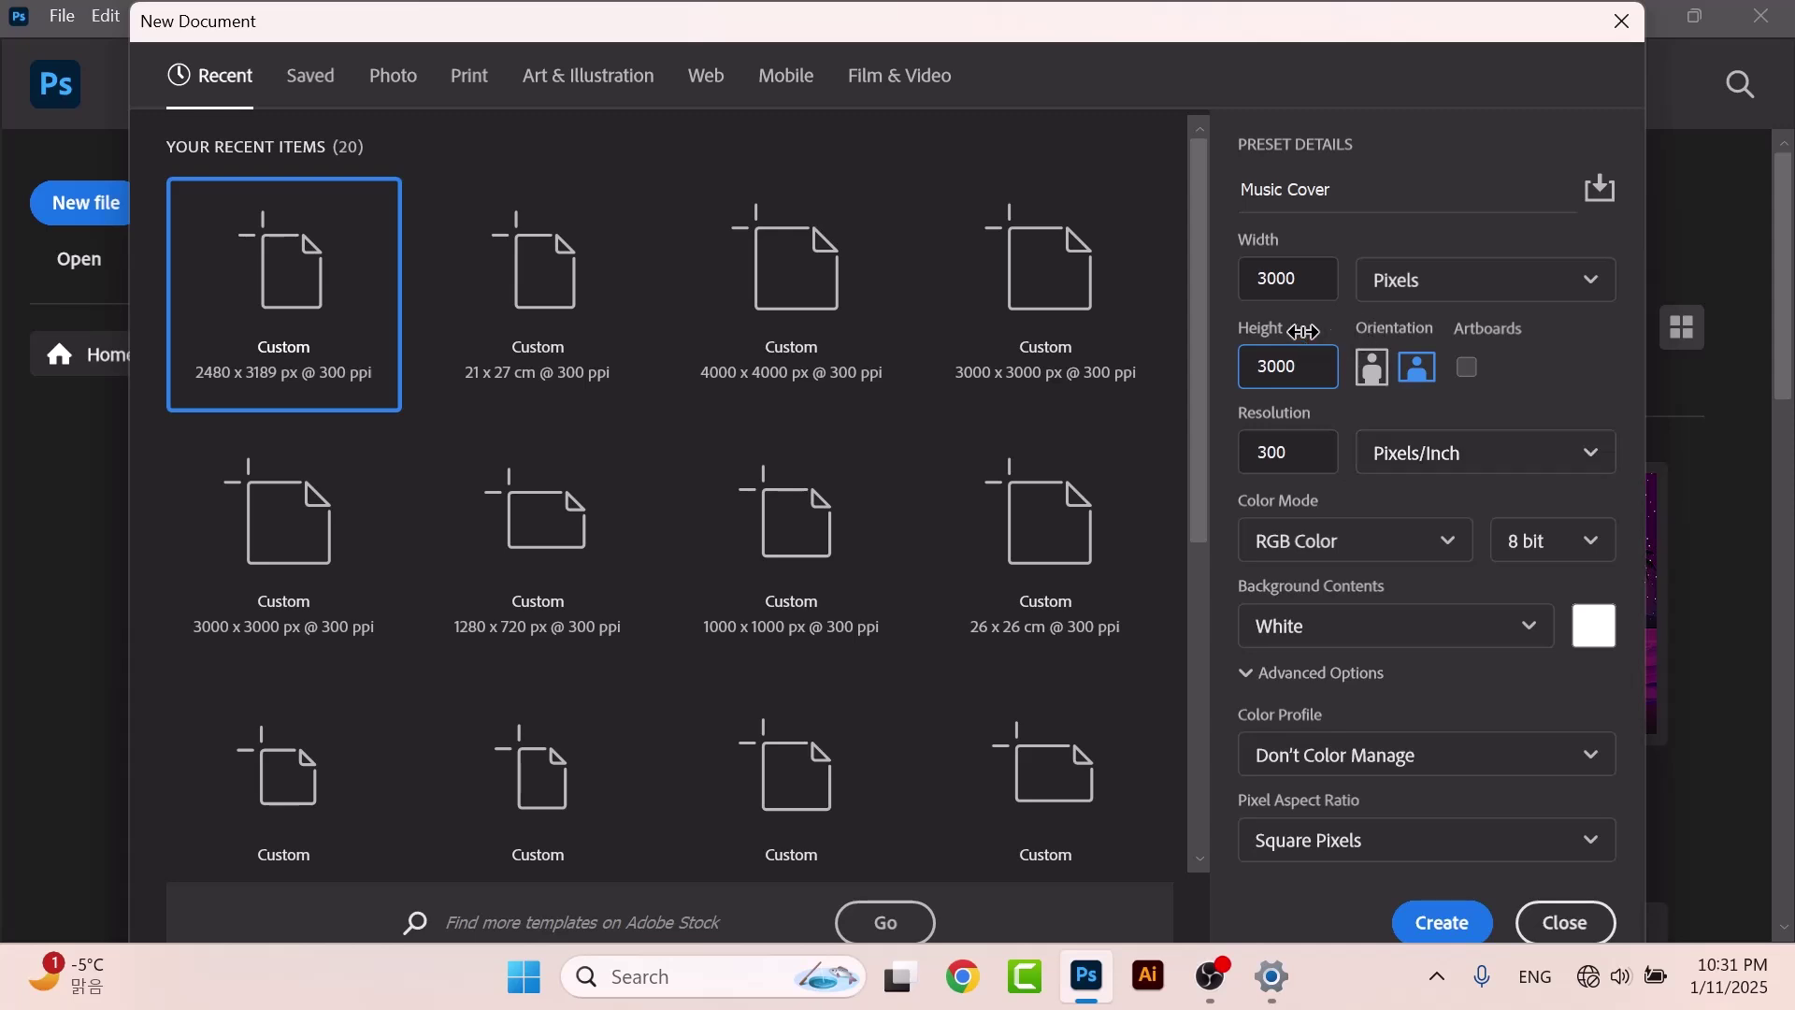
left_click(1372, 370)
Set the document resolution to 300 Pixels/Inch.
key("Tab")
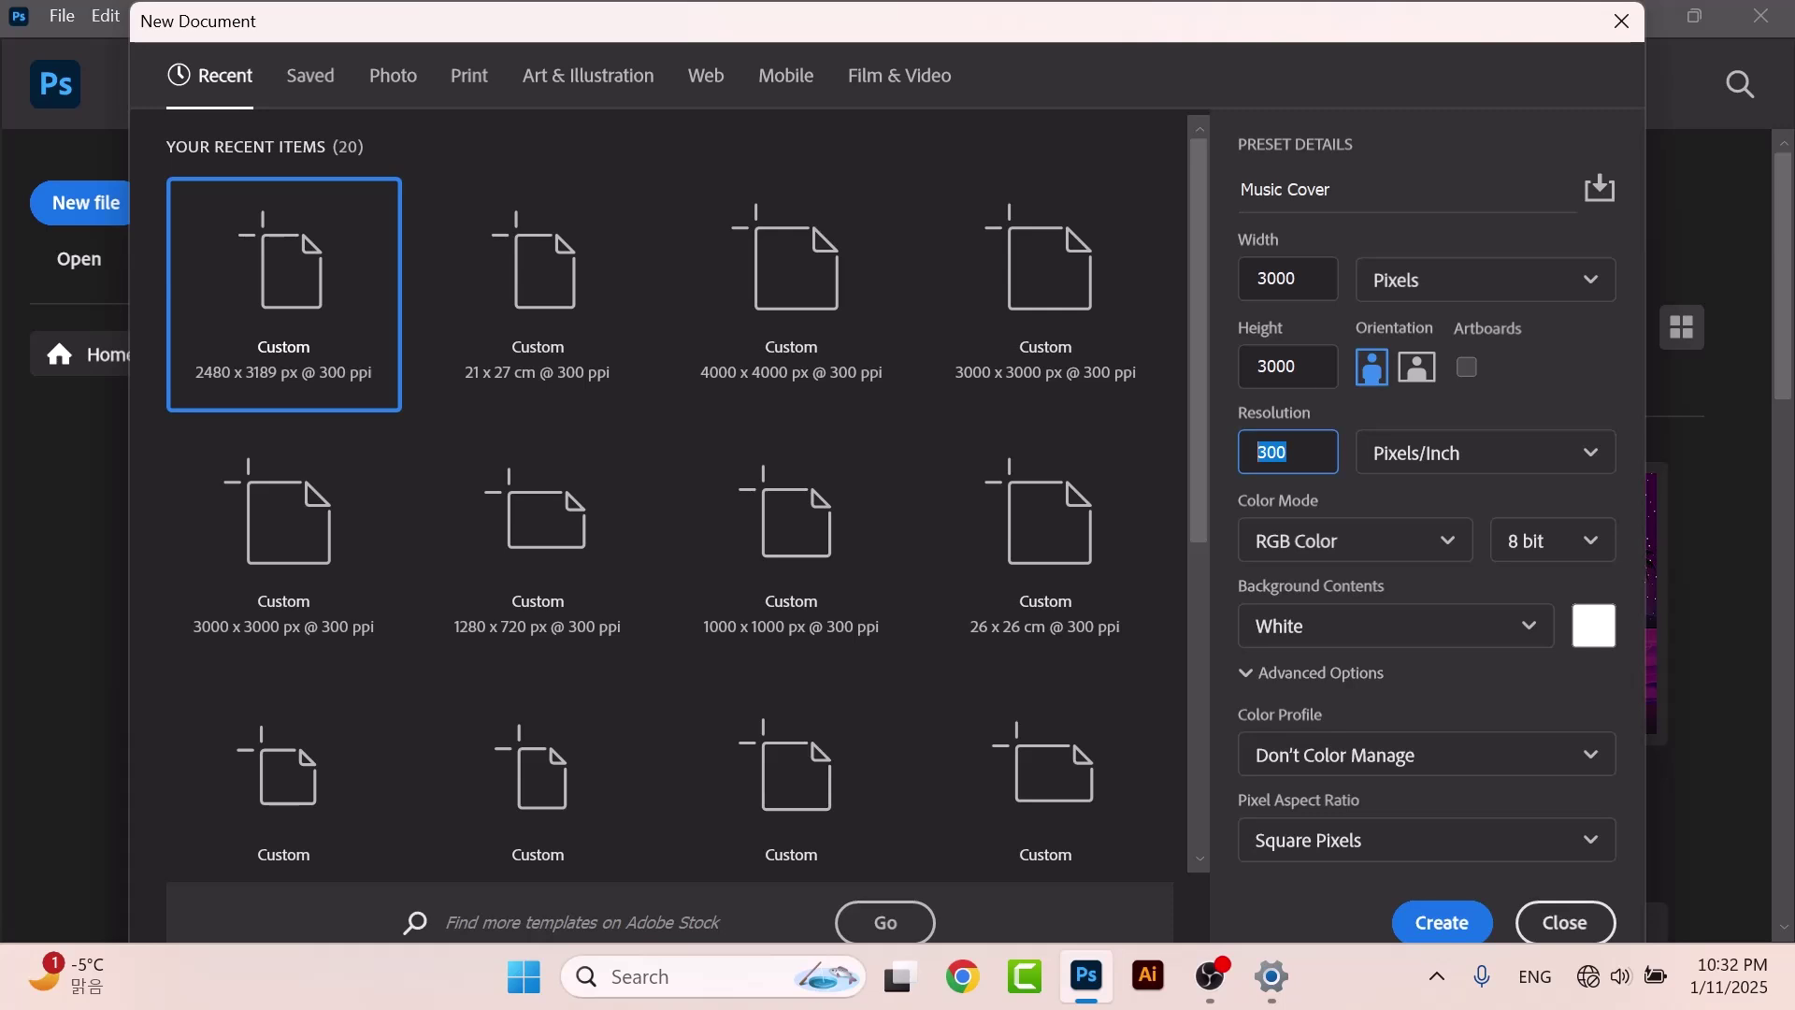
type("72")
left_click_drag(1283, 454, 1070, 486)
type("300")
left_click(1372, 374)
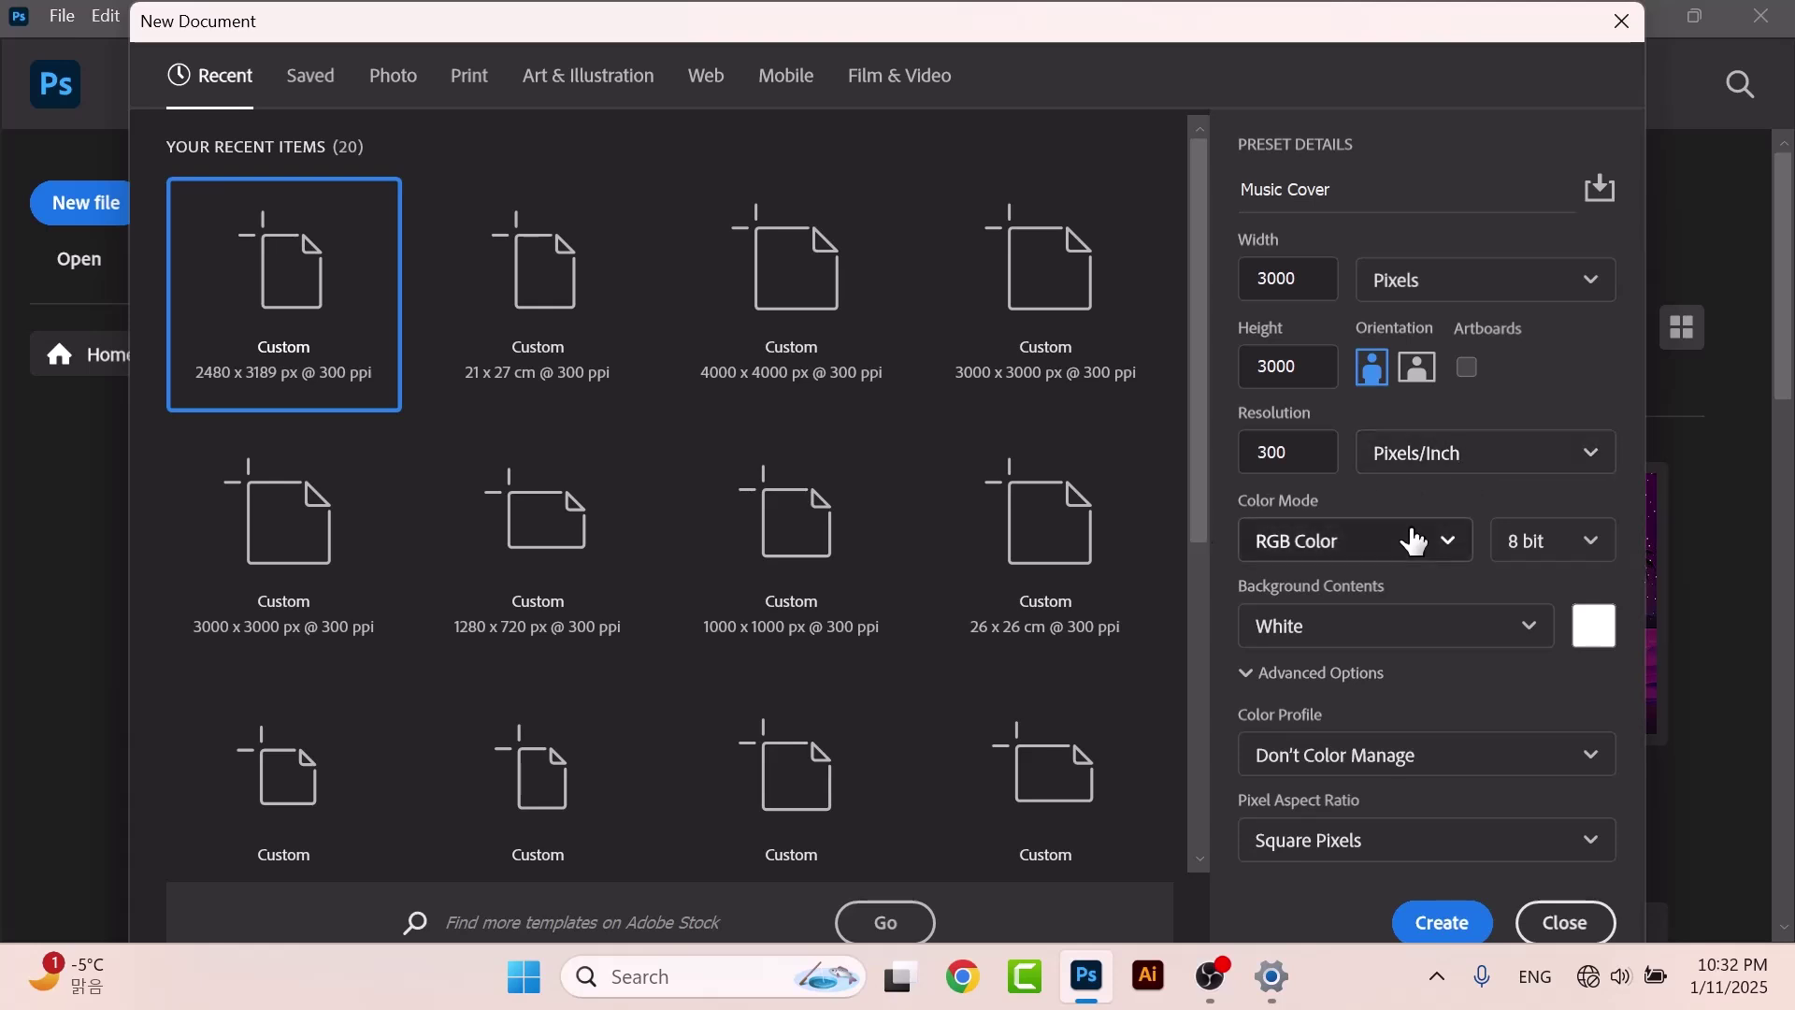
left_click(1547, 463)
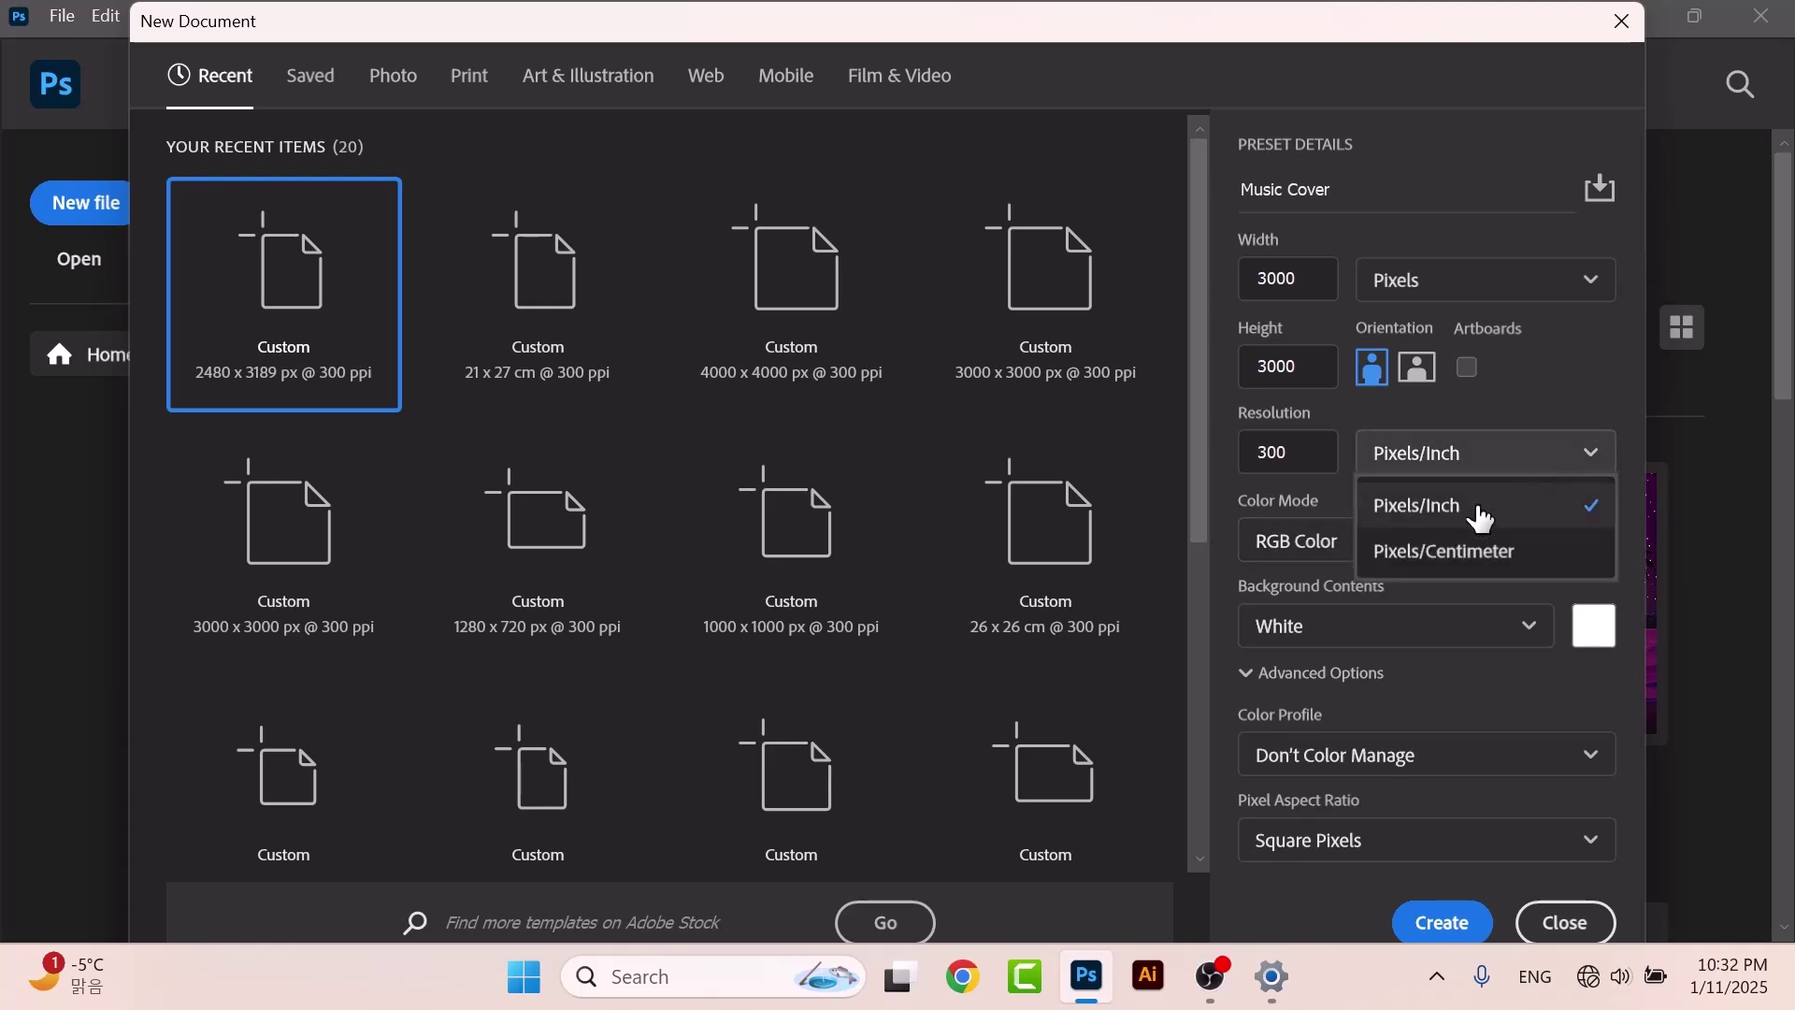
left_click(1557, 384)
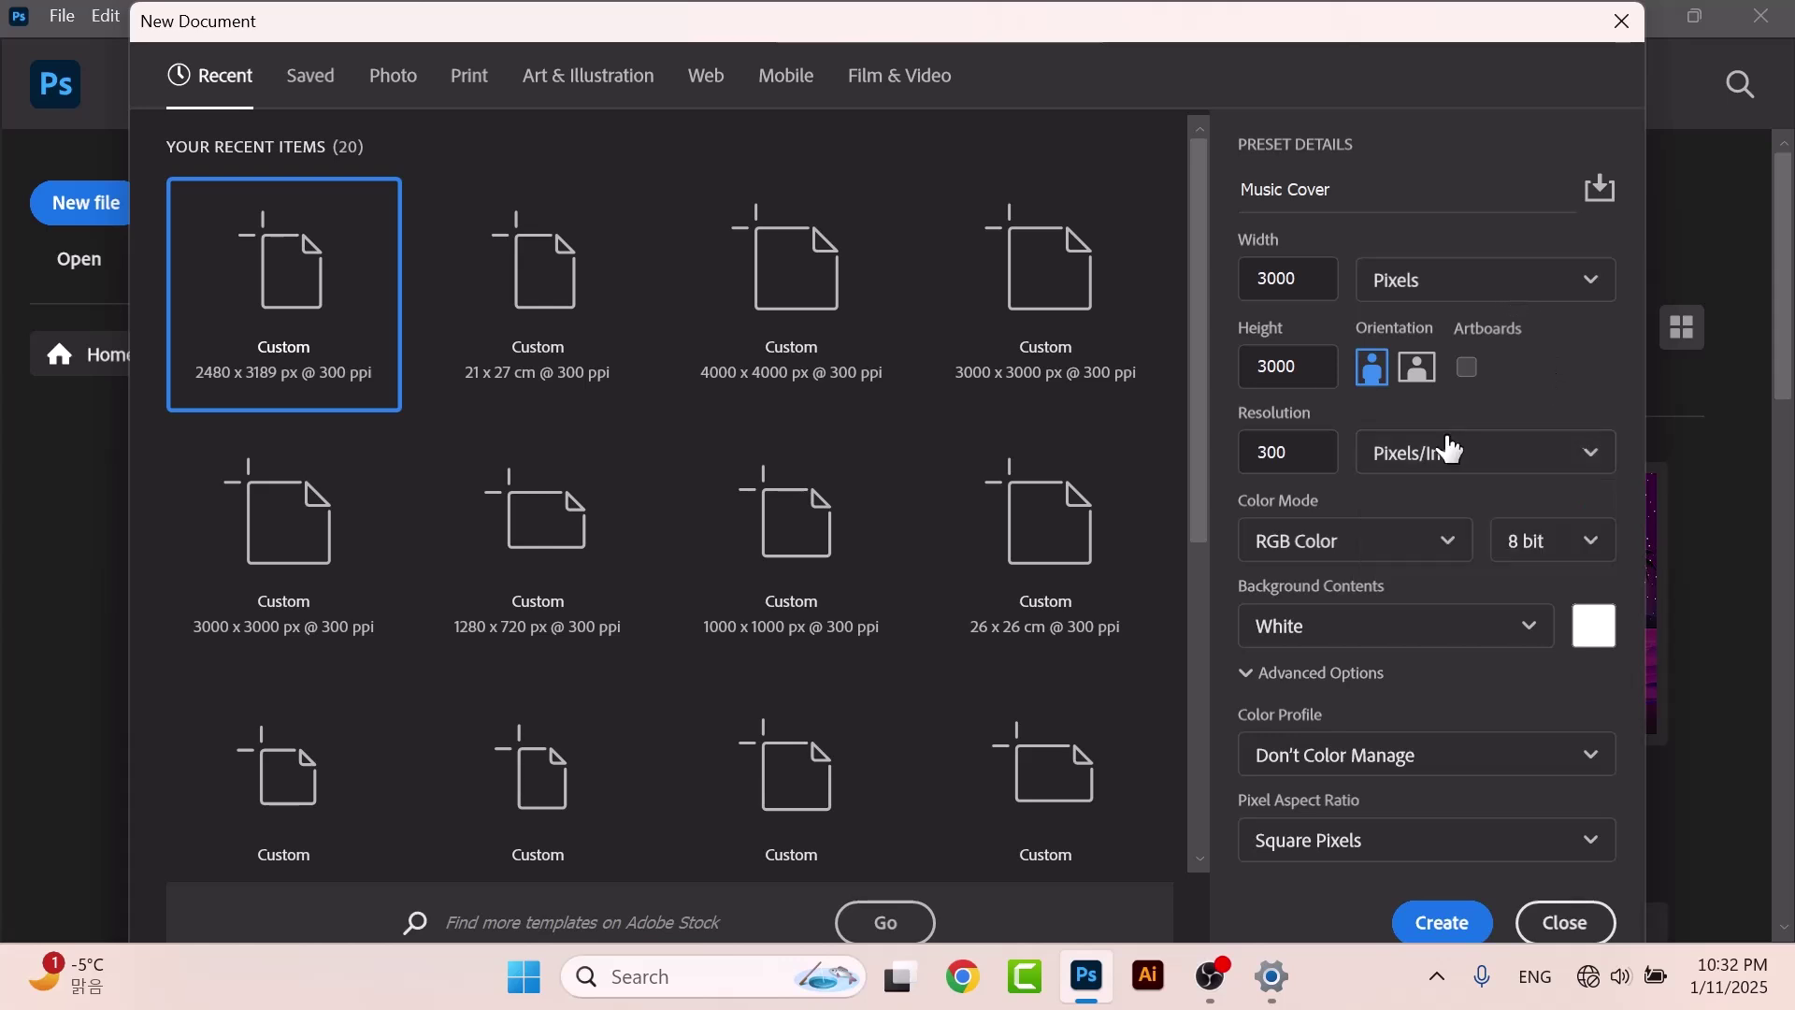
Try the CMYK Color mode for the document and switch it back to RGB Color.
left_click(1432, 547)
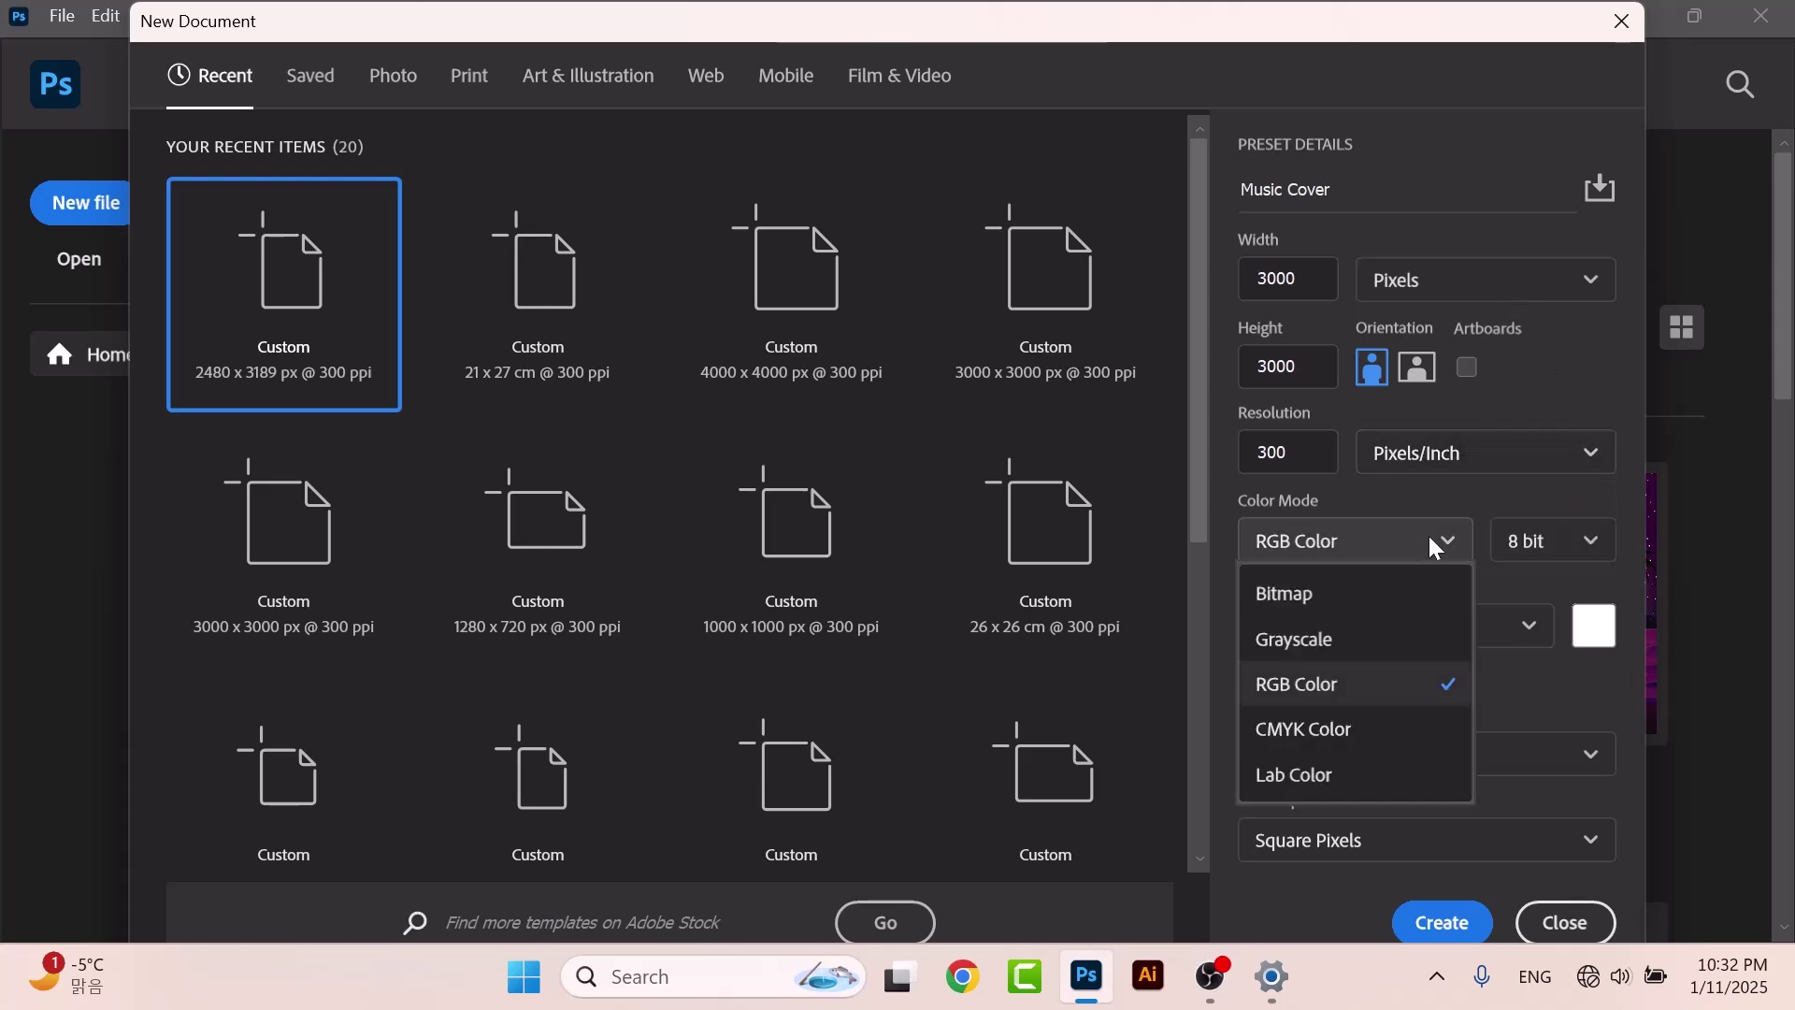
left_click(1358, 732)
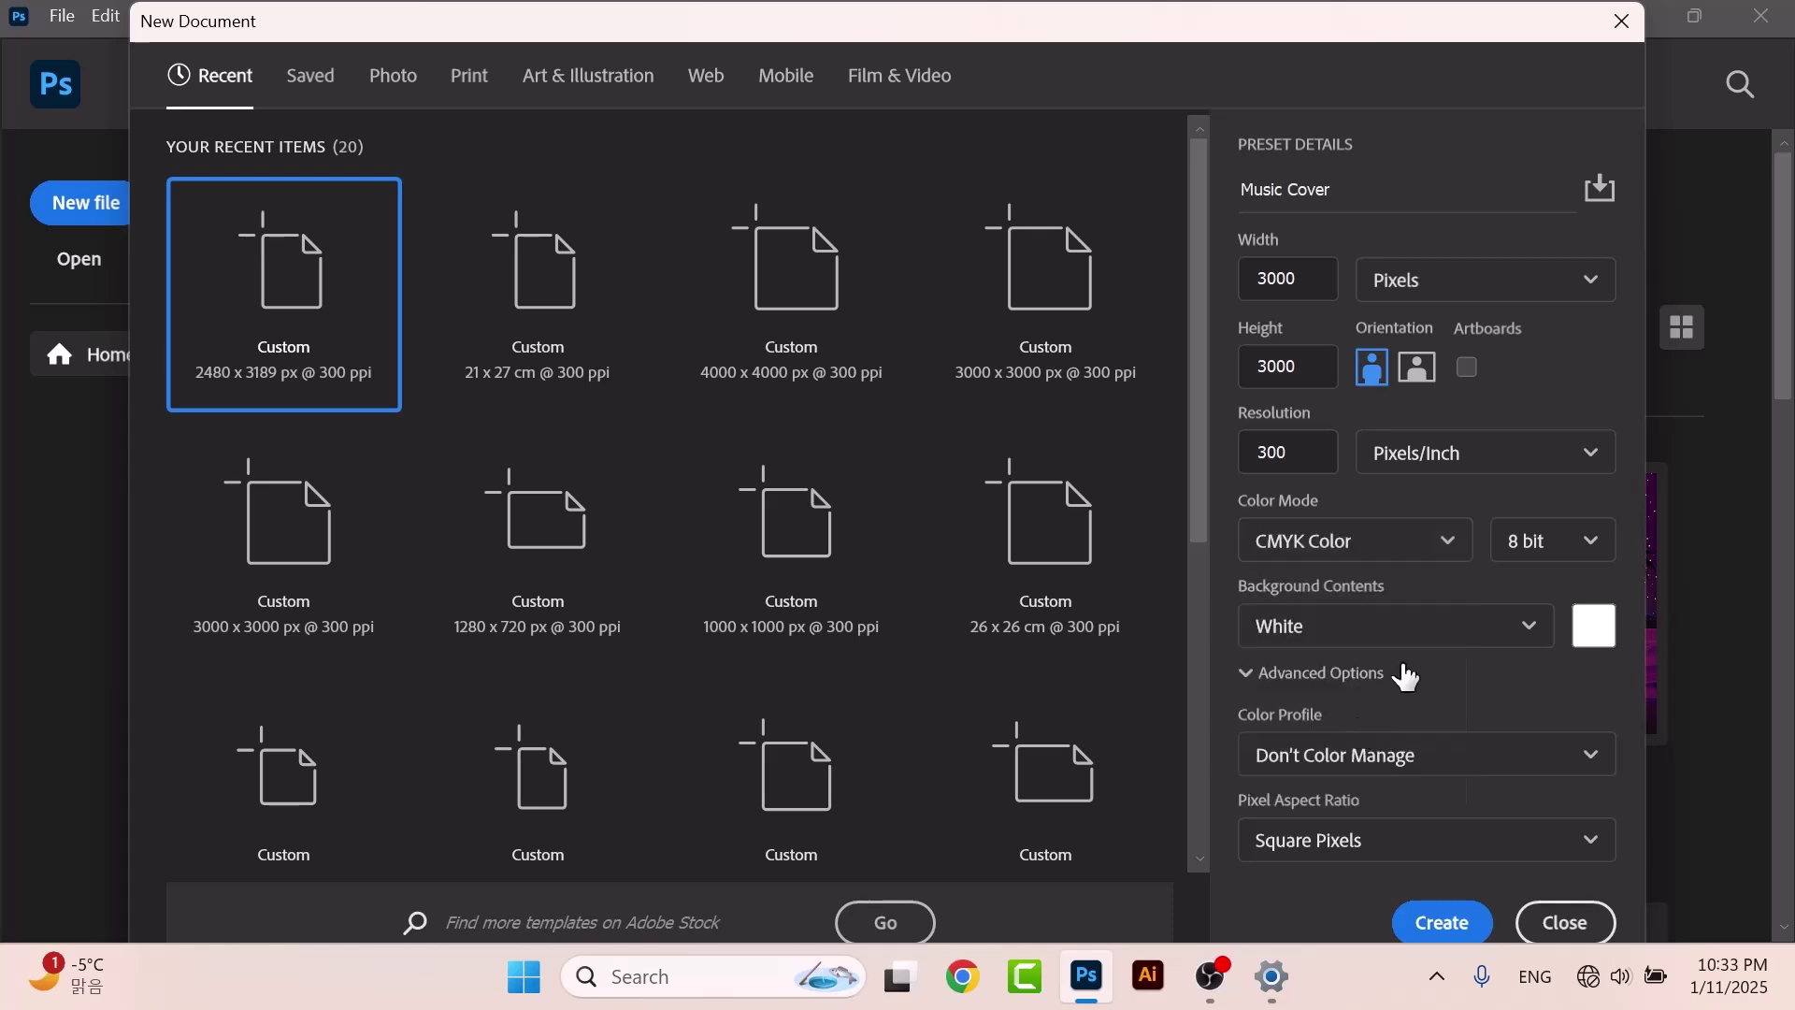
left_click(1445, 545)
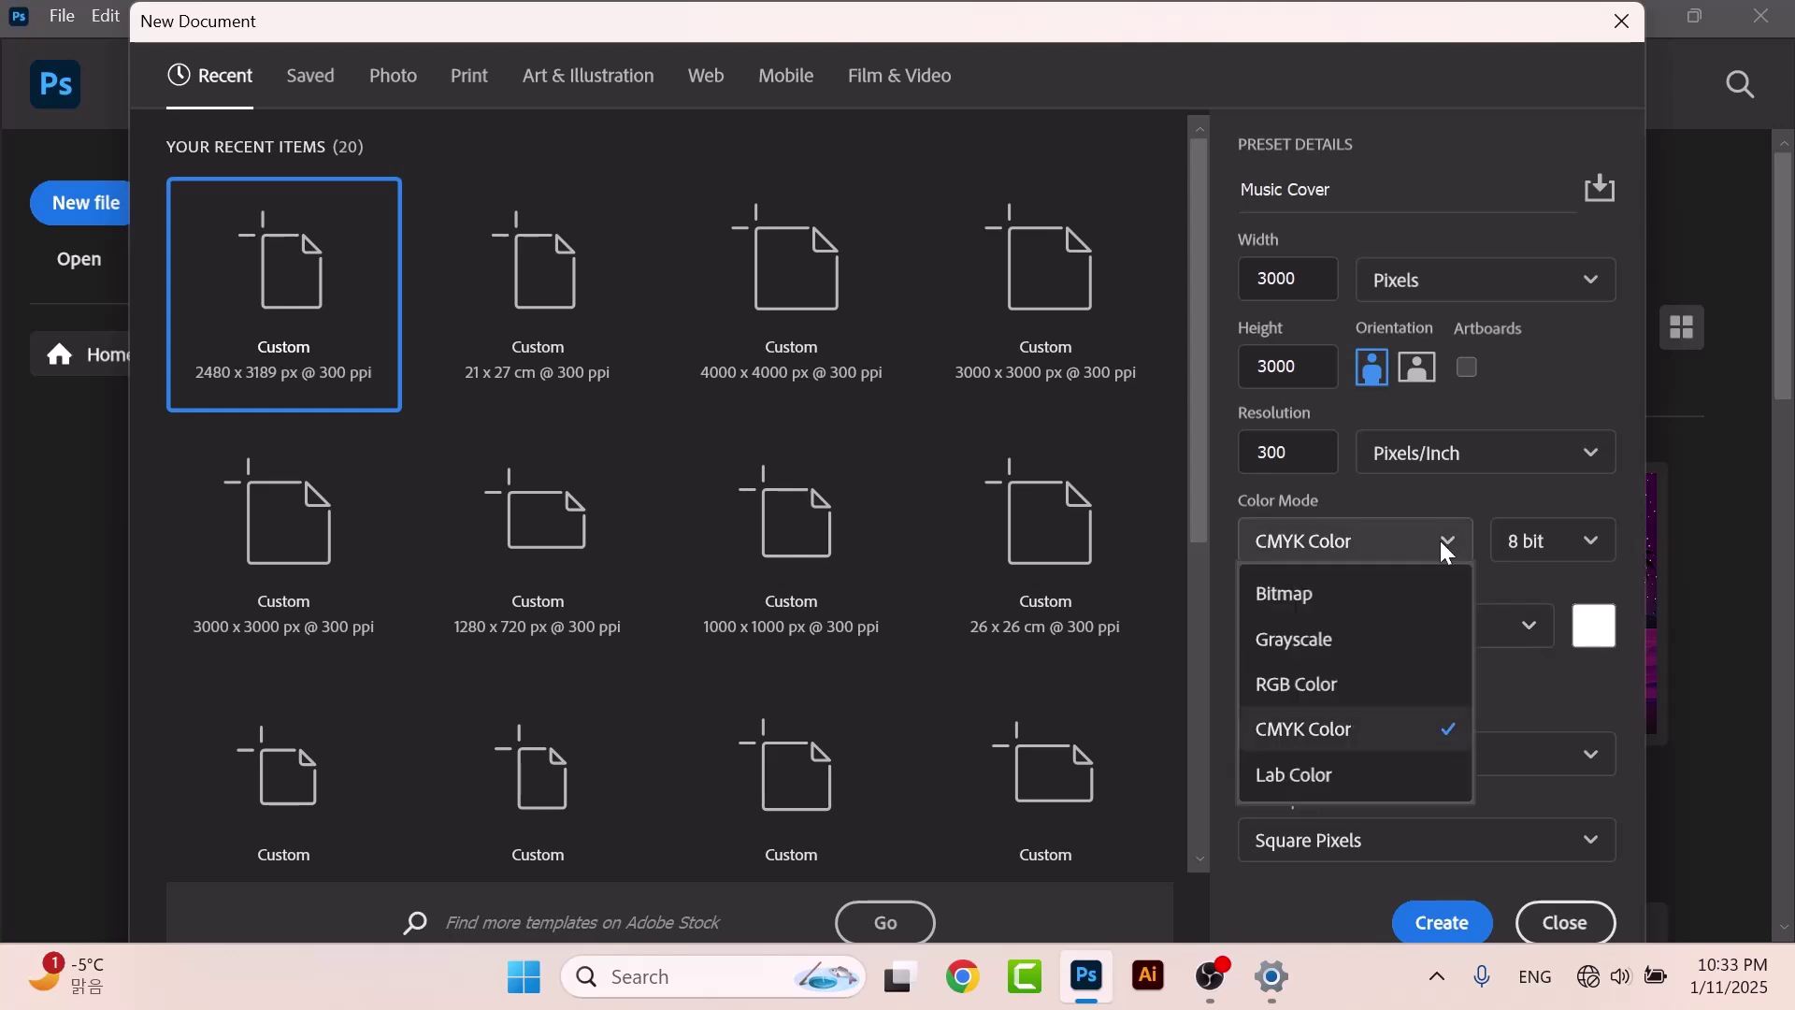
left_click(1347, 693)
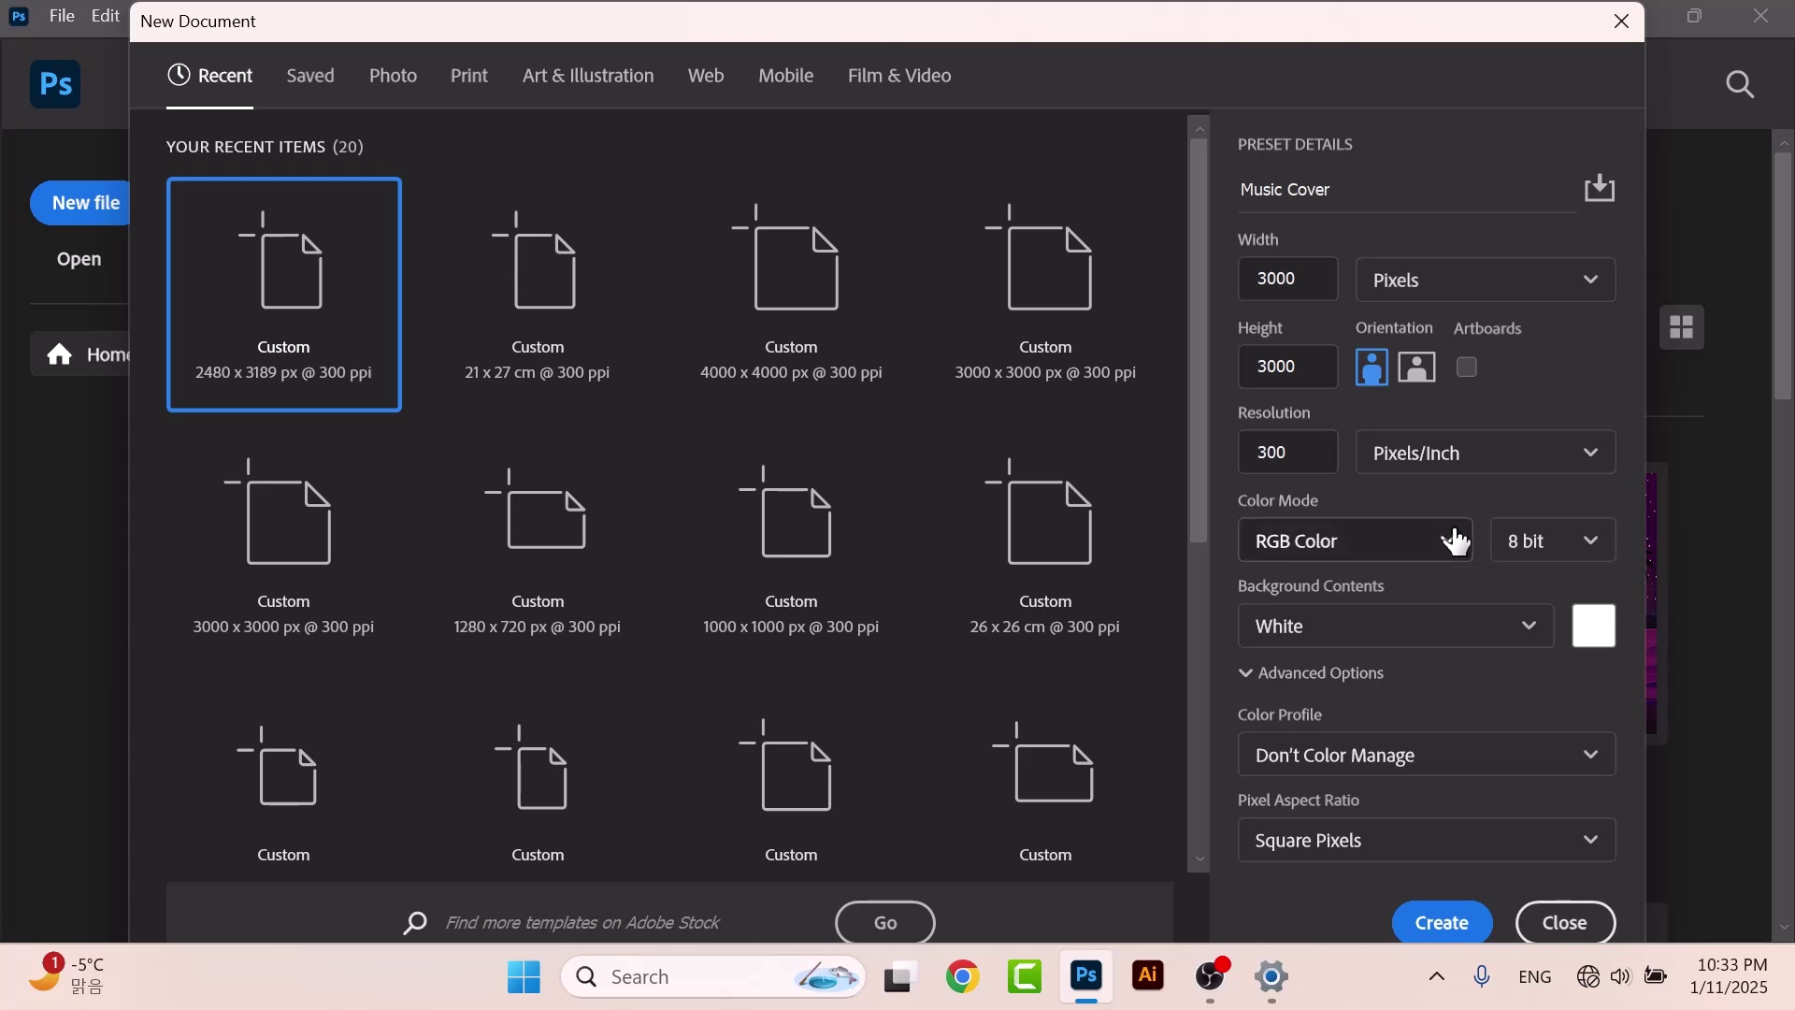
left_click(1452, 544)
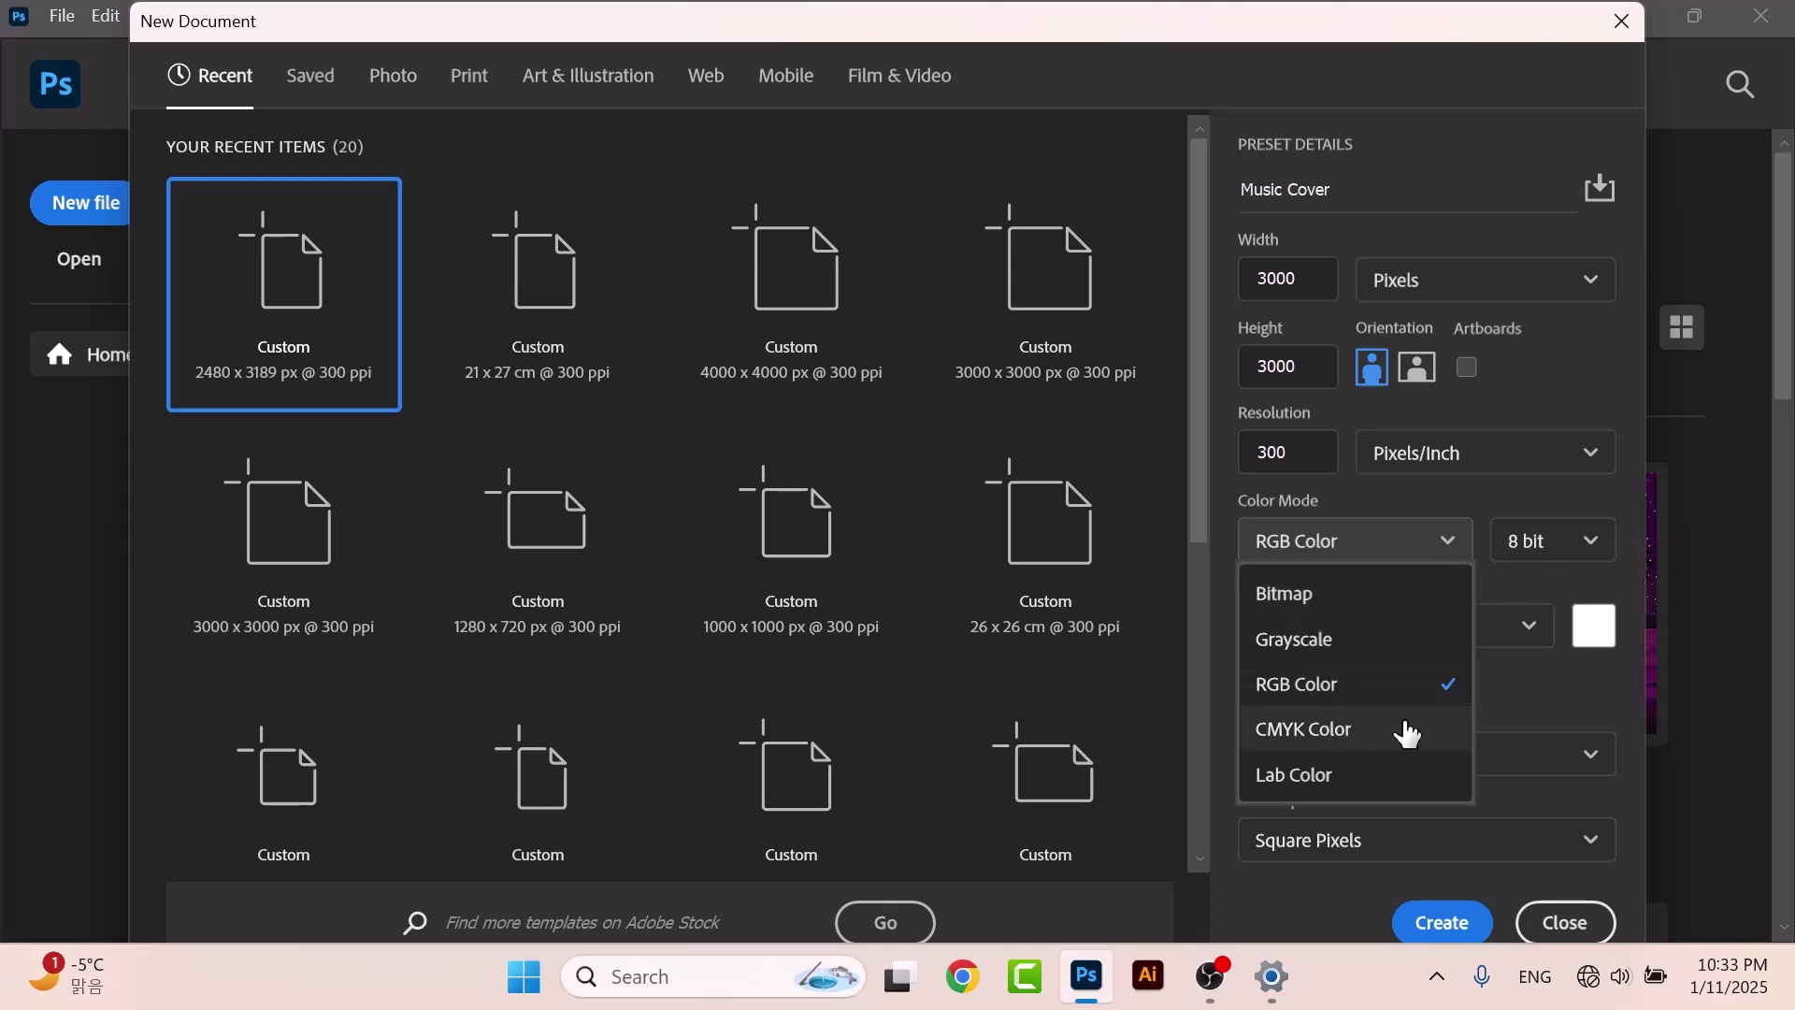
left_click(1541, 683)
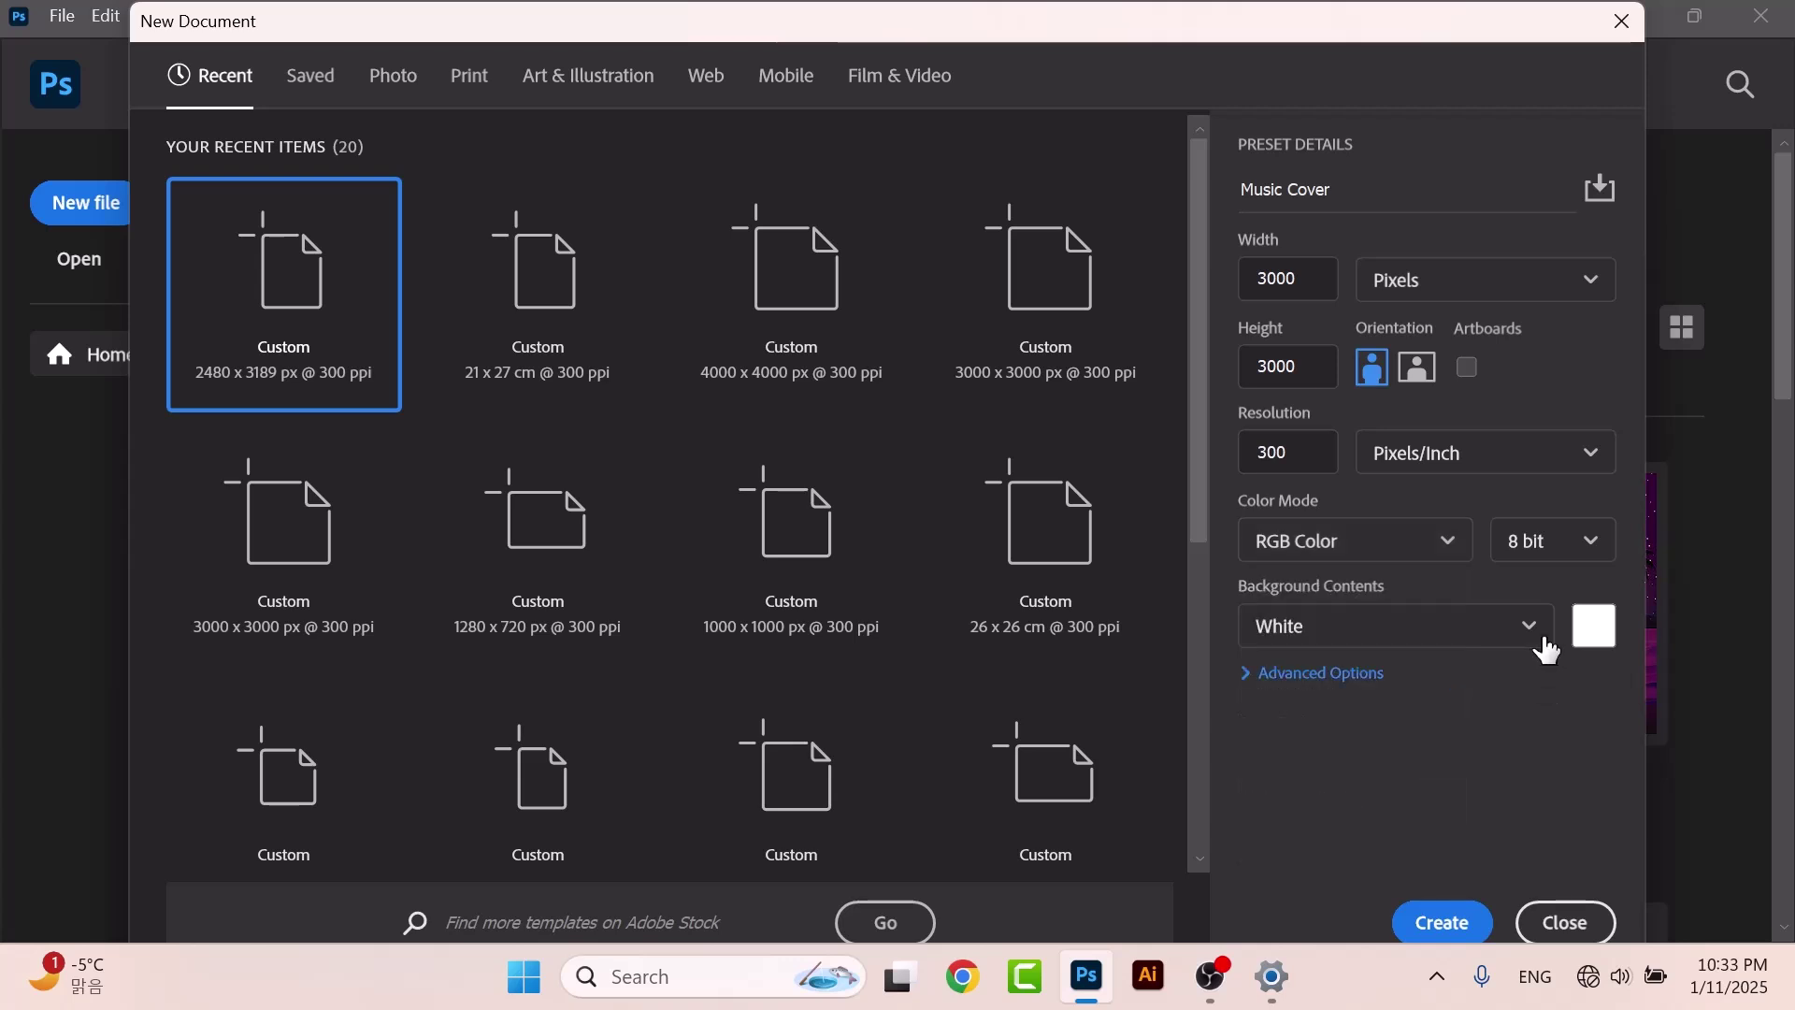
Check the bit depth choices and set the background contents to White.
left_click(1594, 544)
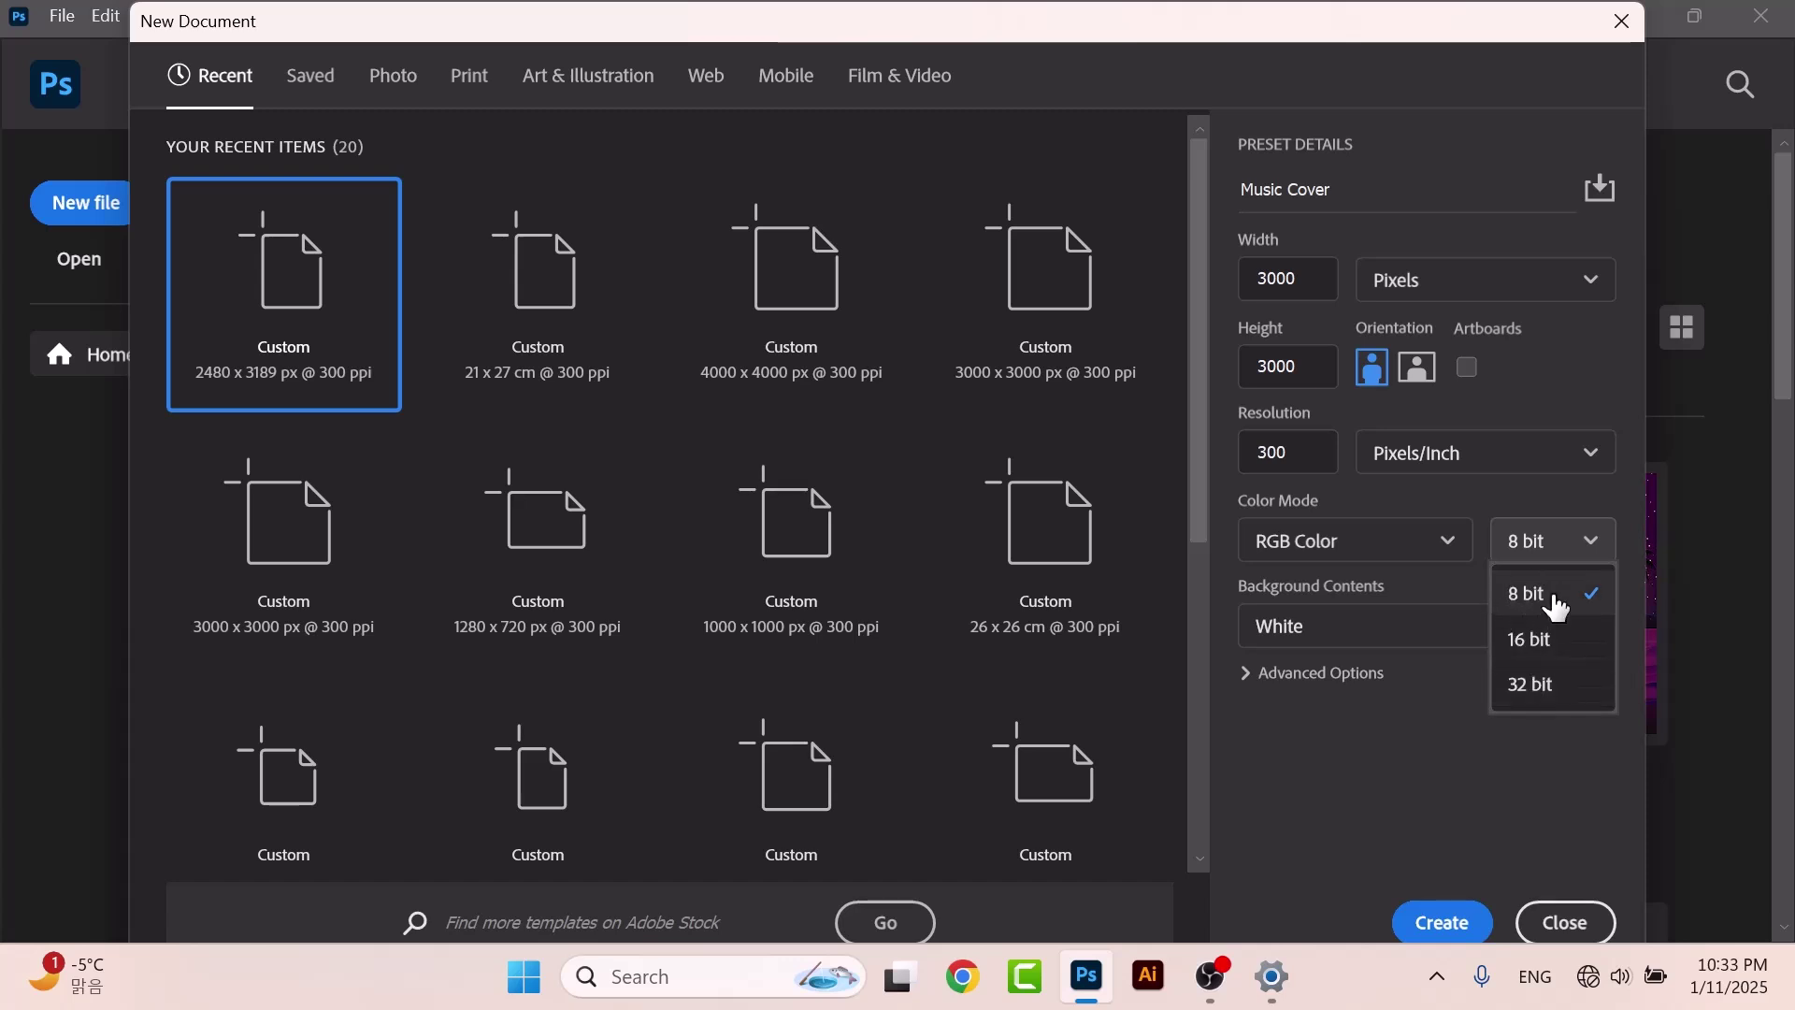
left_click(1444, 583)
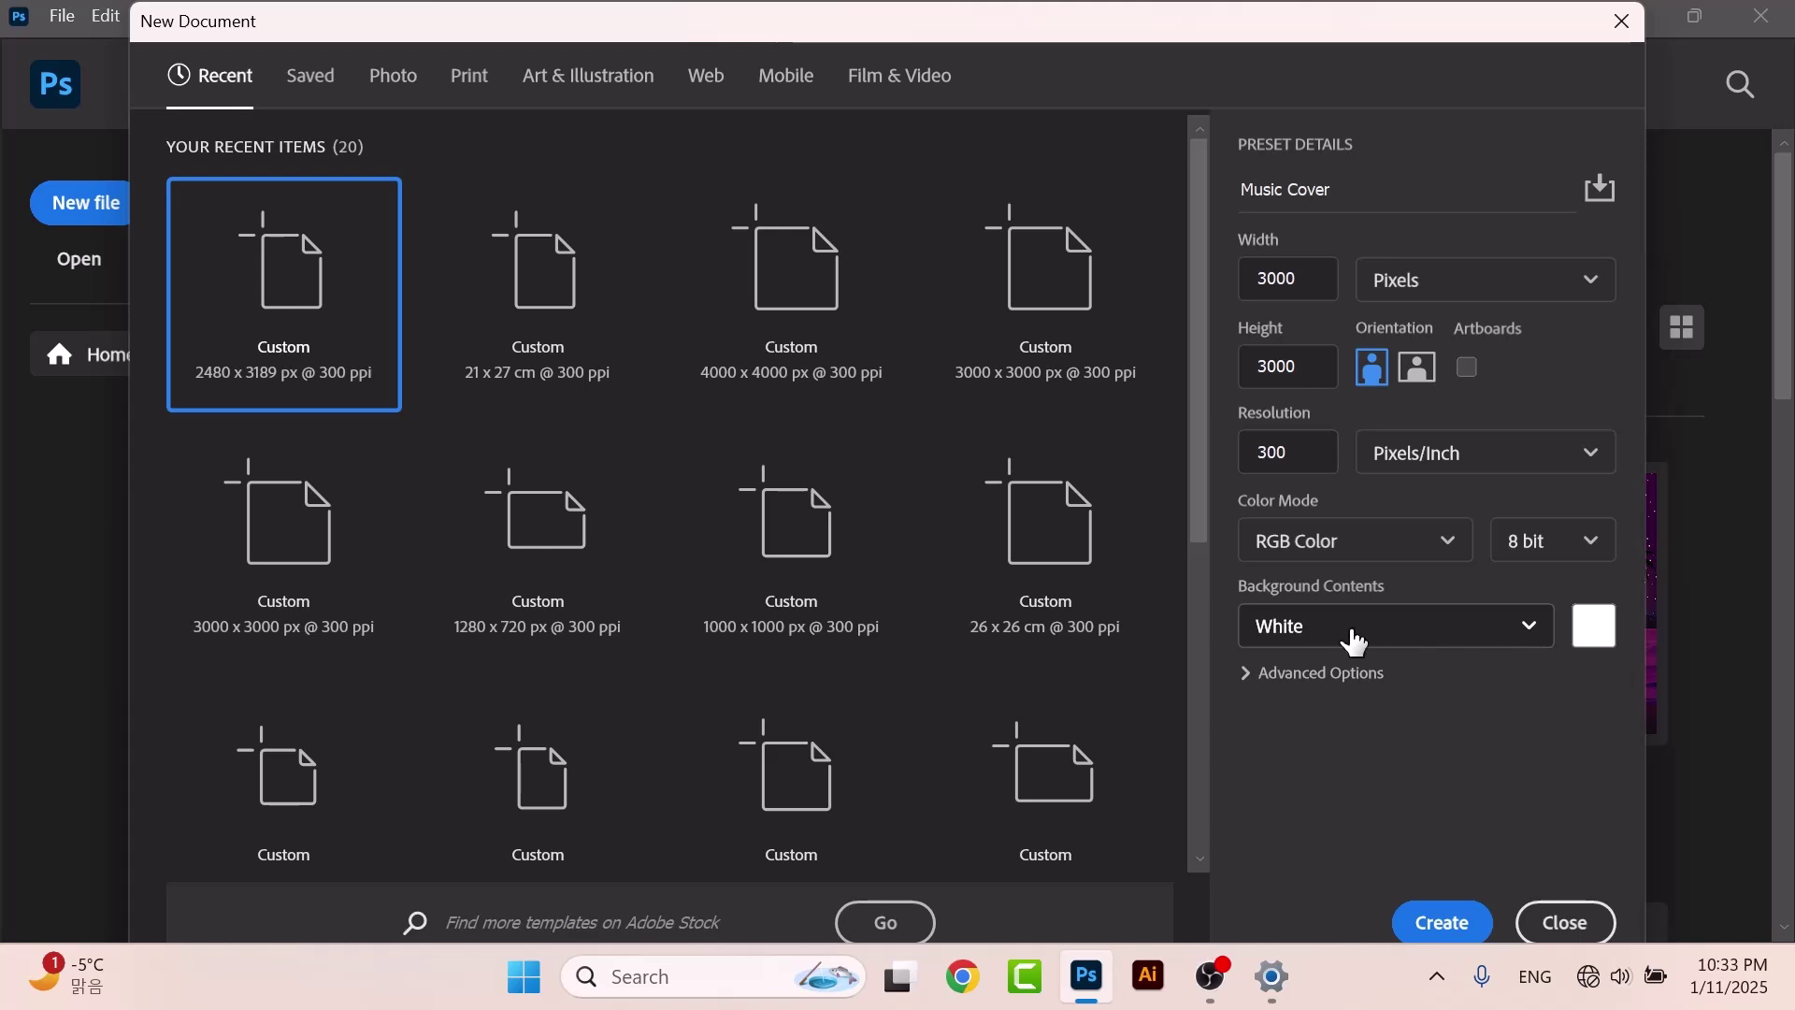
left_click(1507, 643)
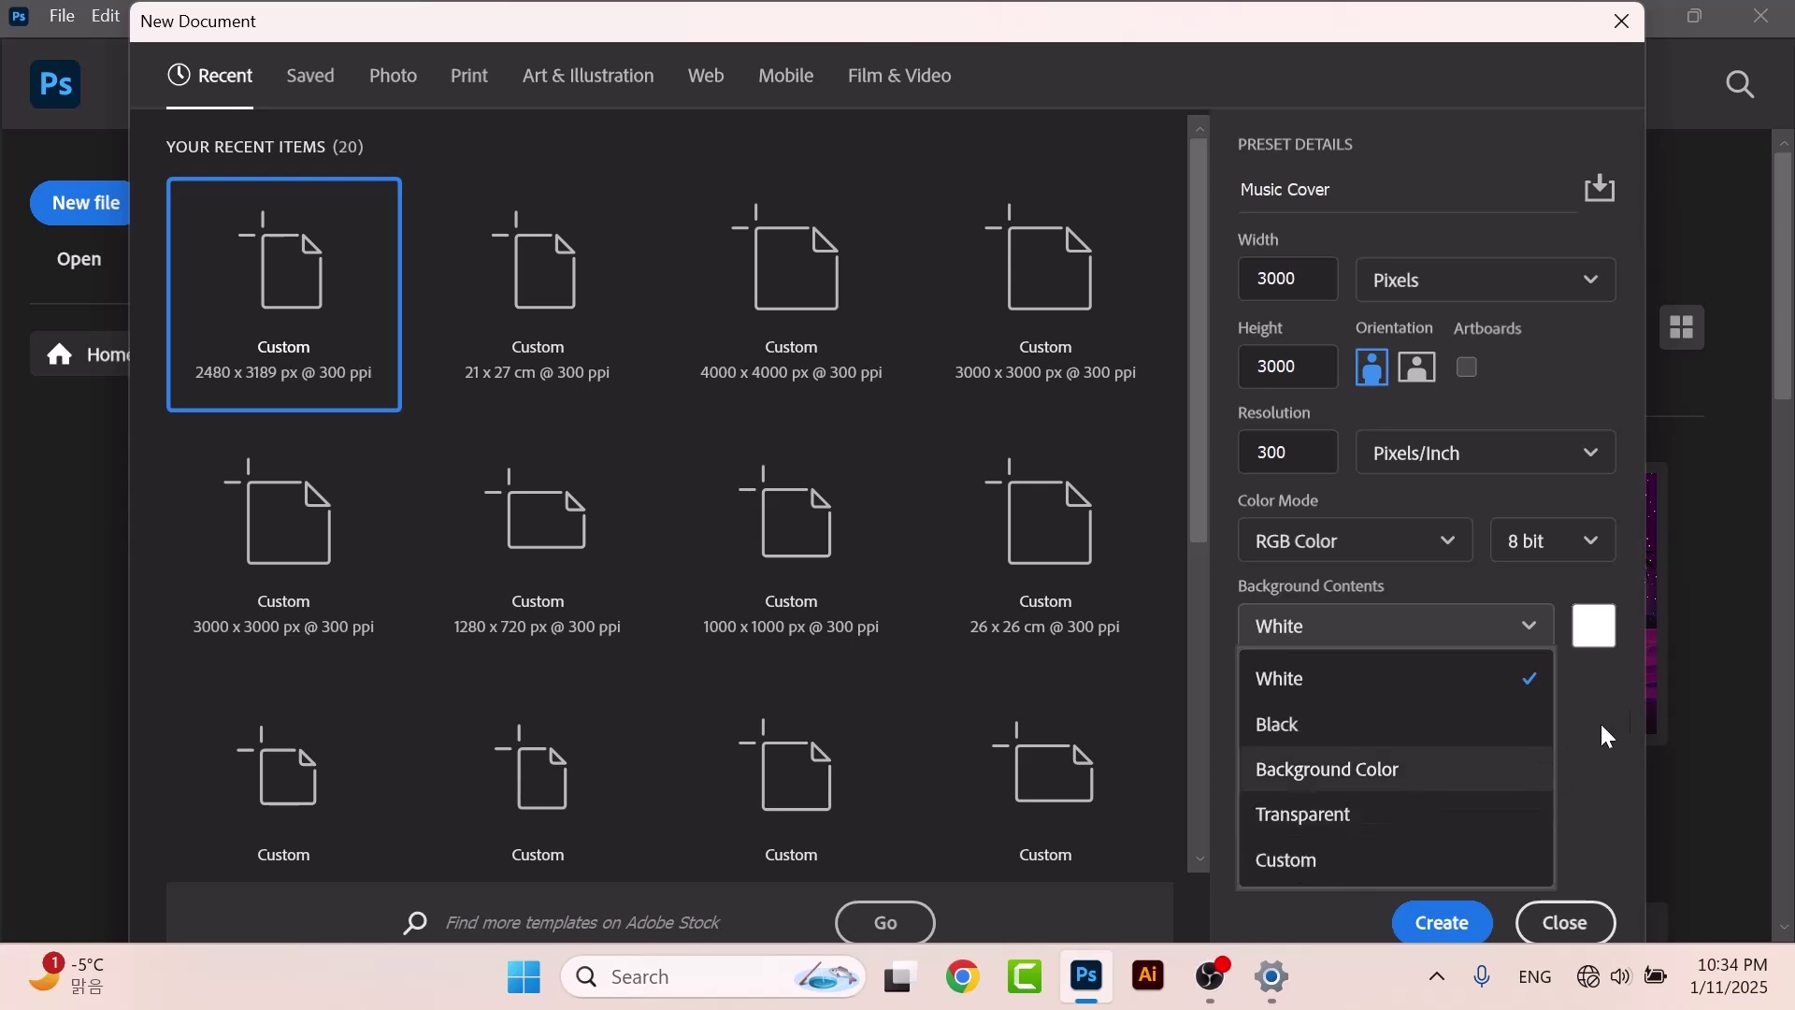
left_click(1367, 687)
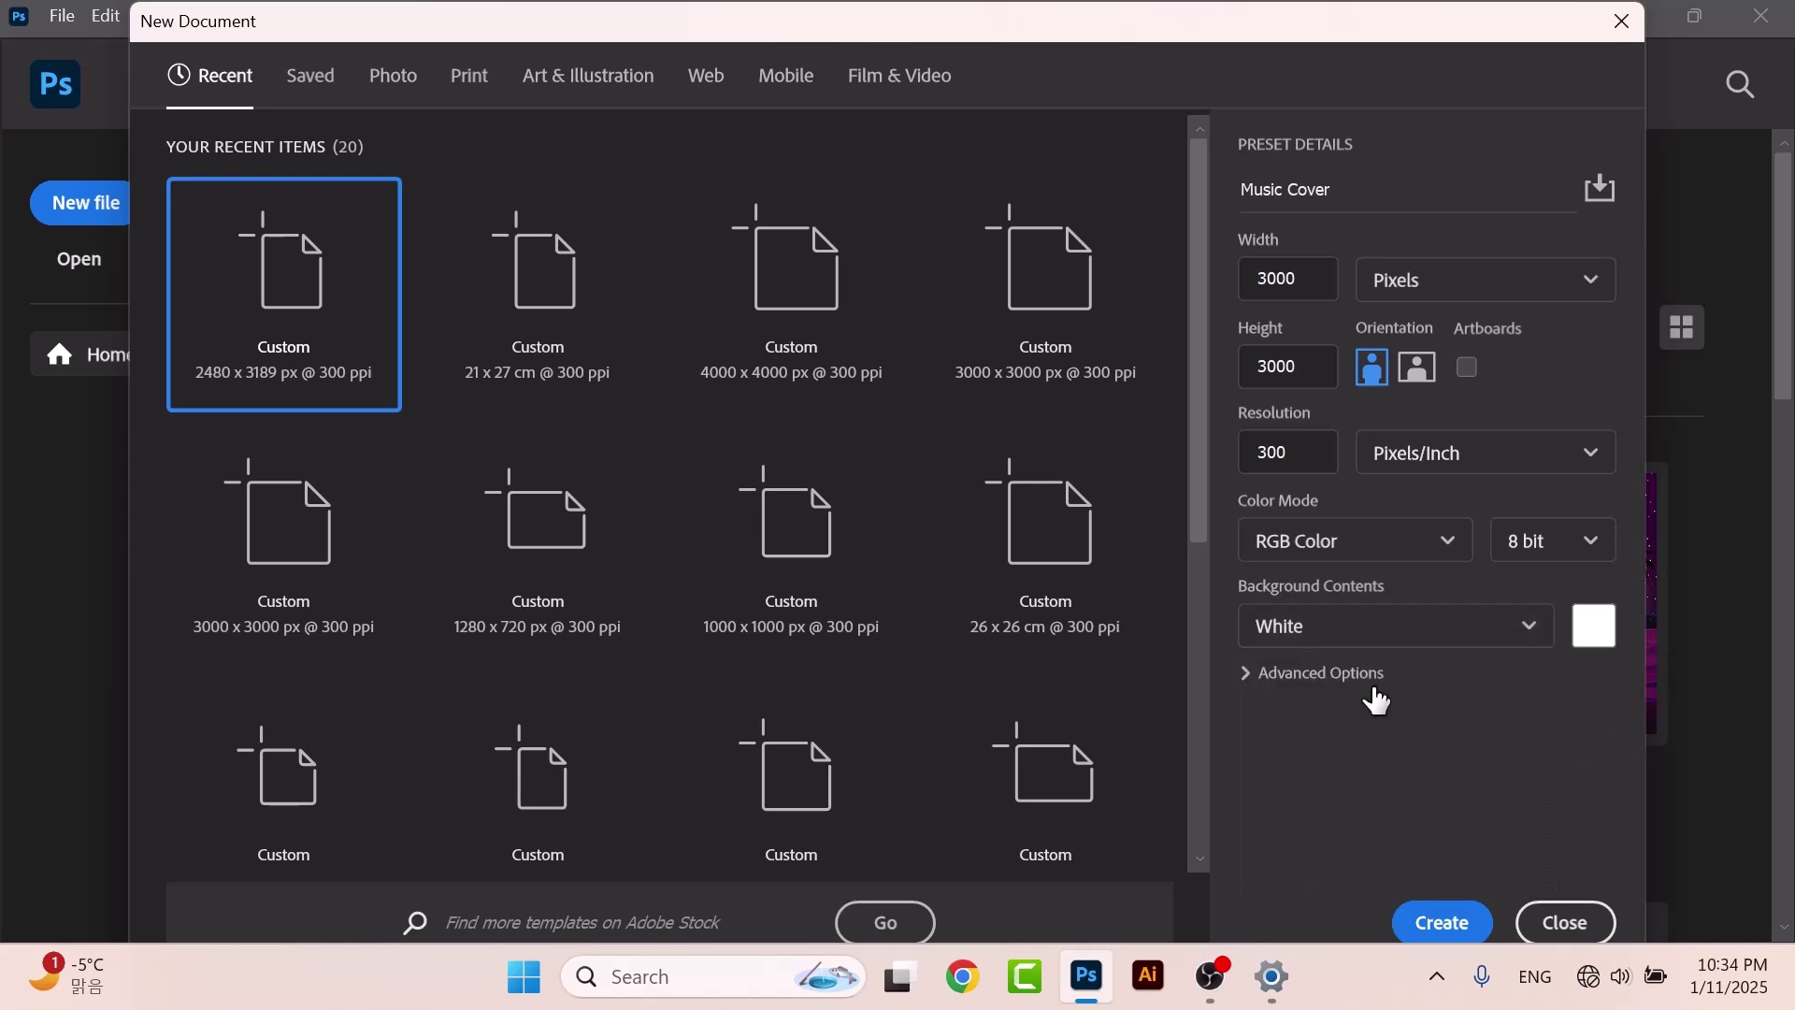
left_click(1523, 631)
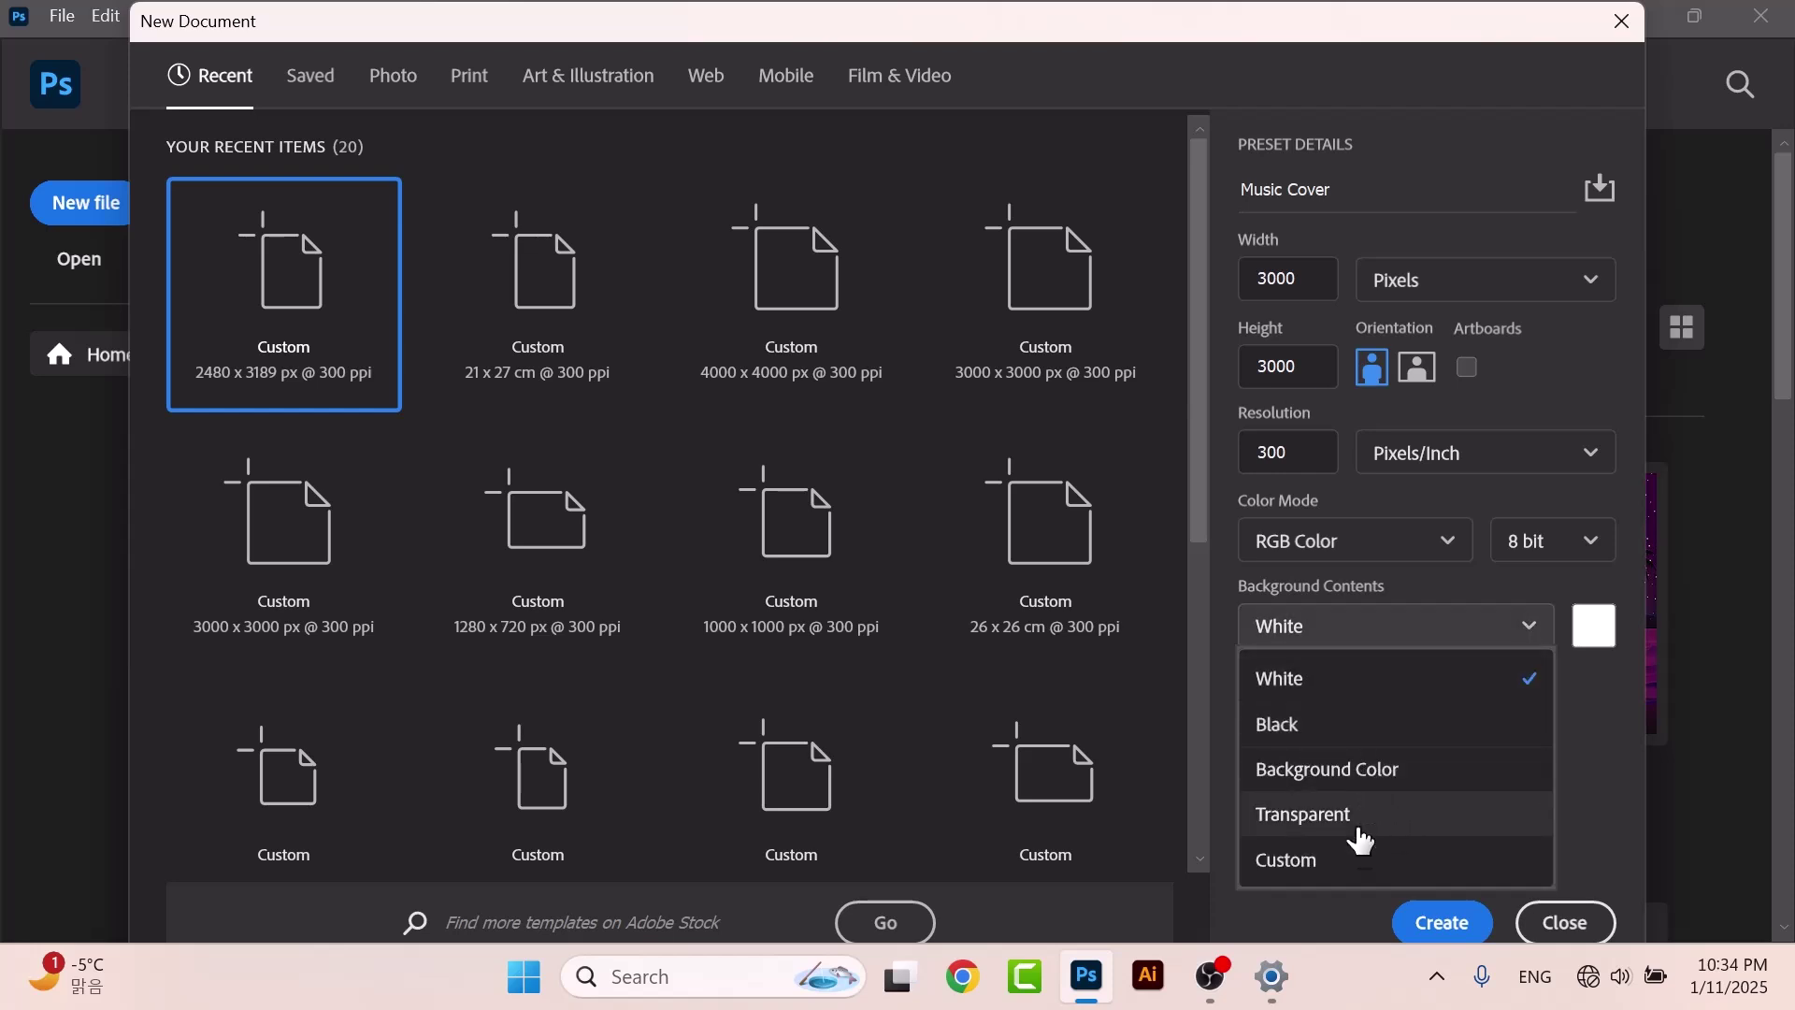
left_click(1594, 724)
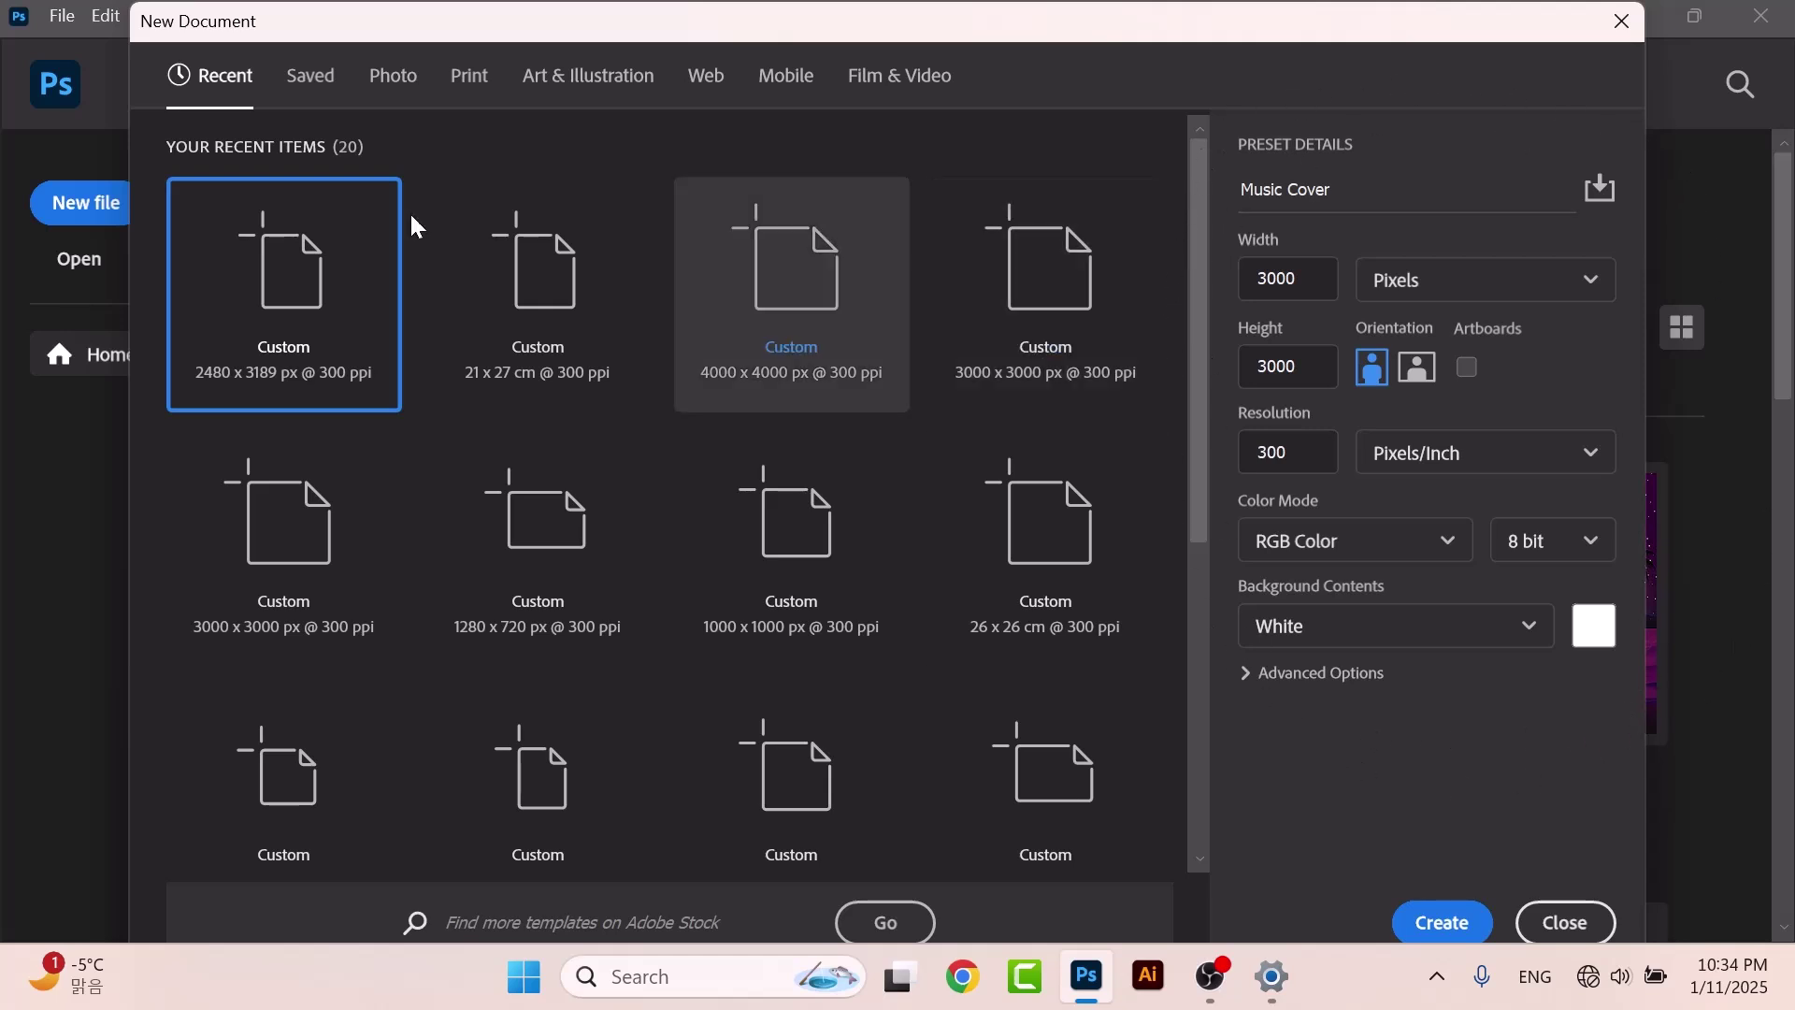
Browse the preset categories from Saved and Photo through Print, Art & Illustration, Web, Mobile and Film & Video.
left_click(321, 75)
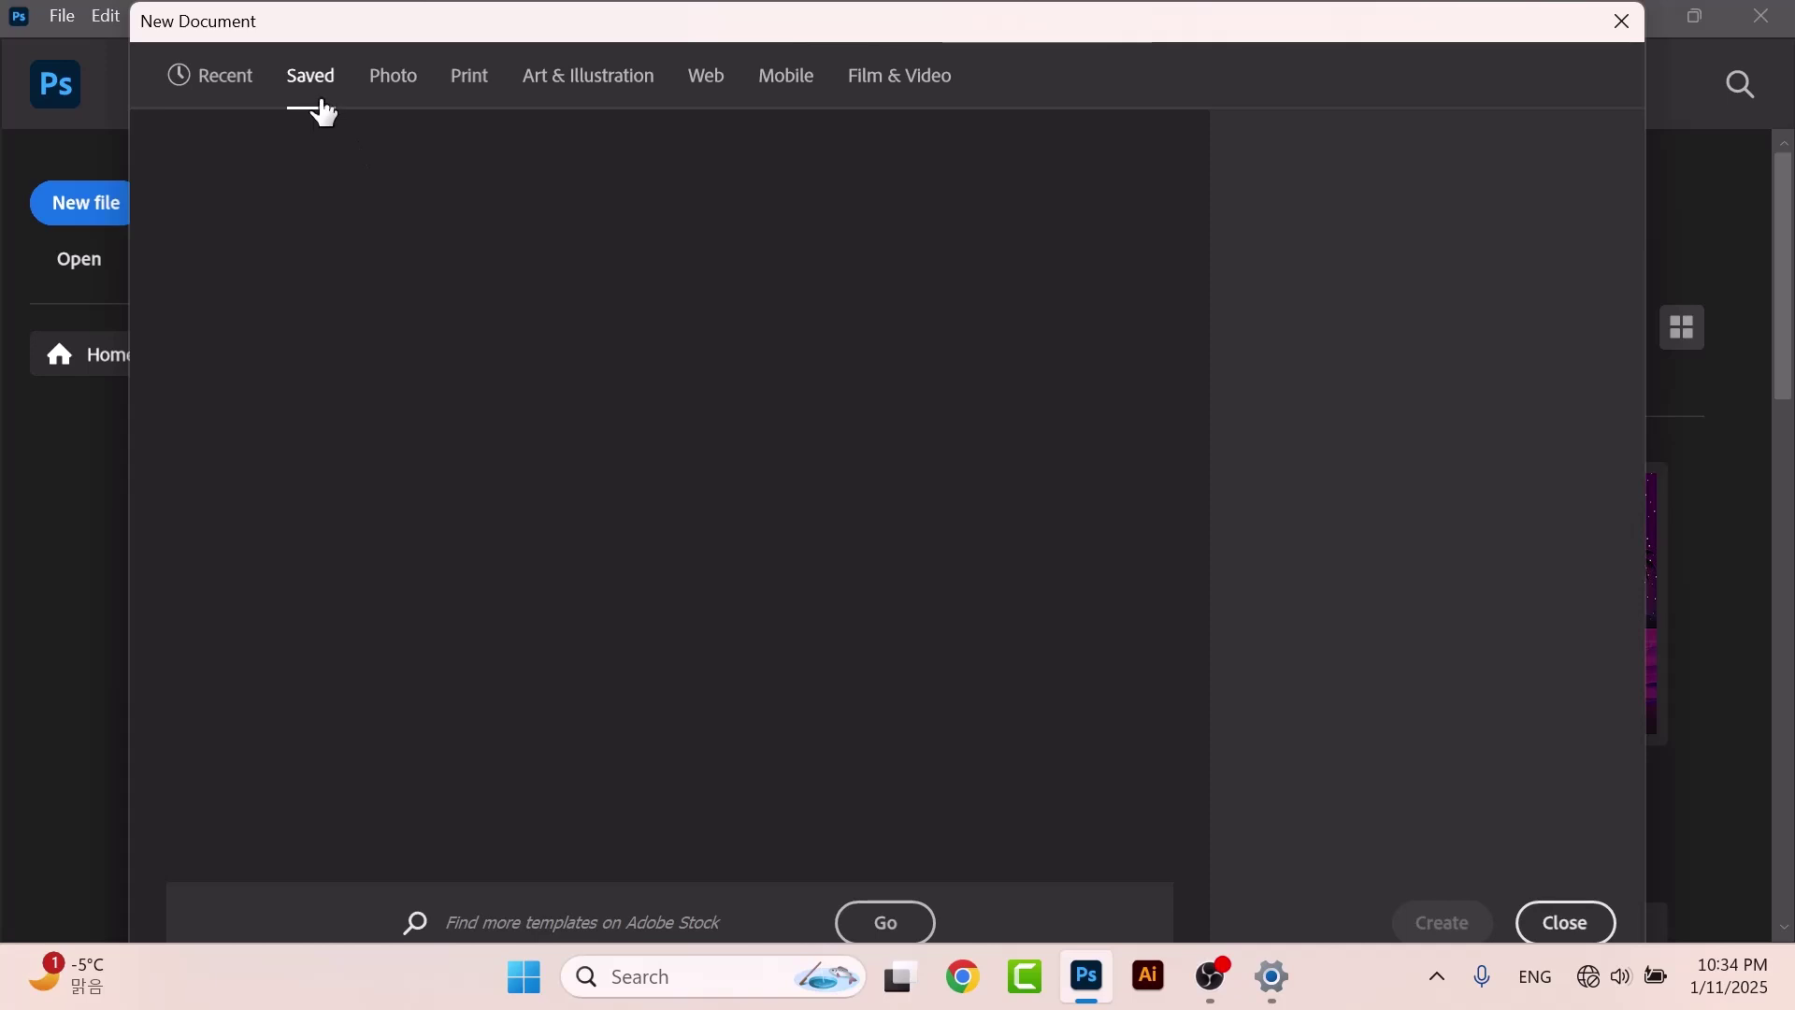
left_click(393, 93)
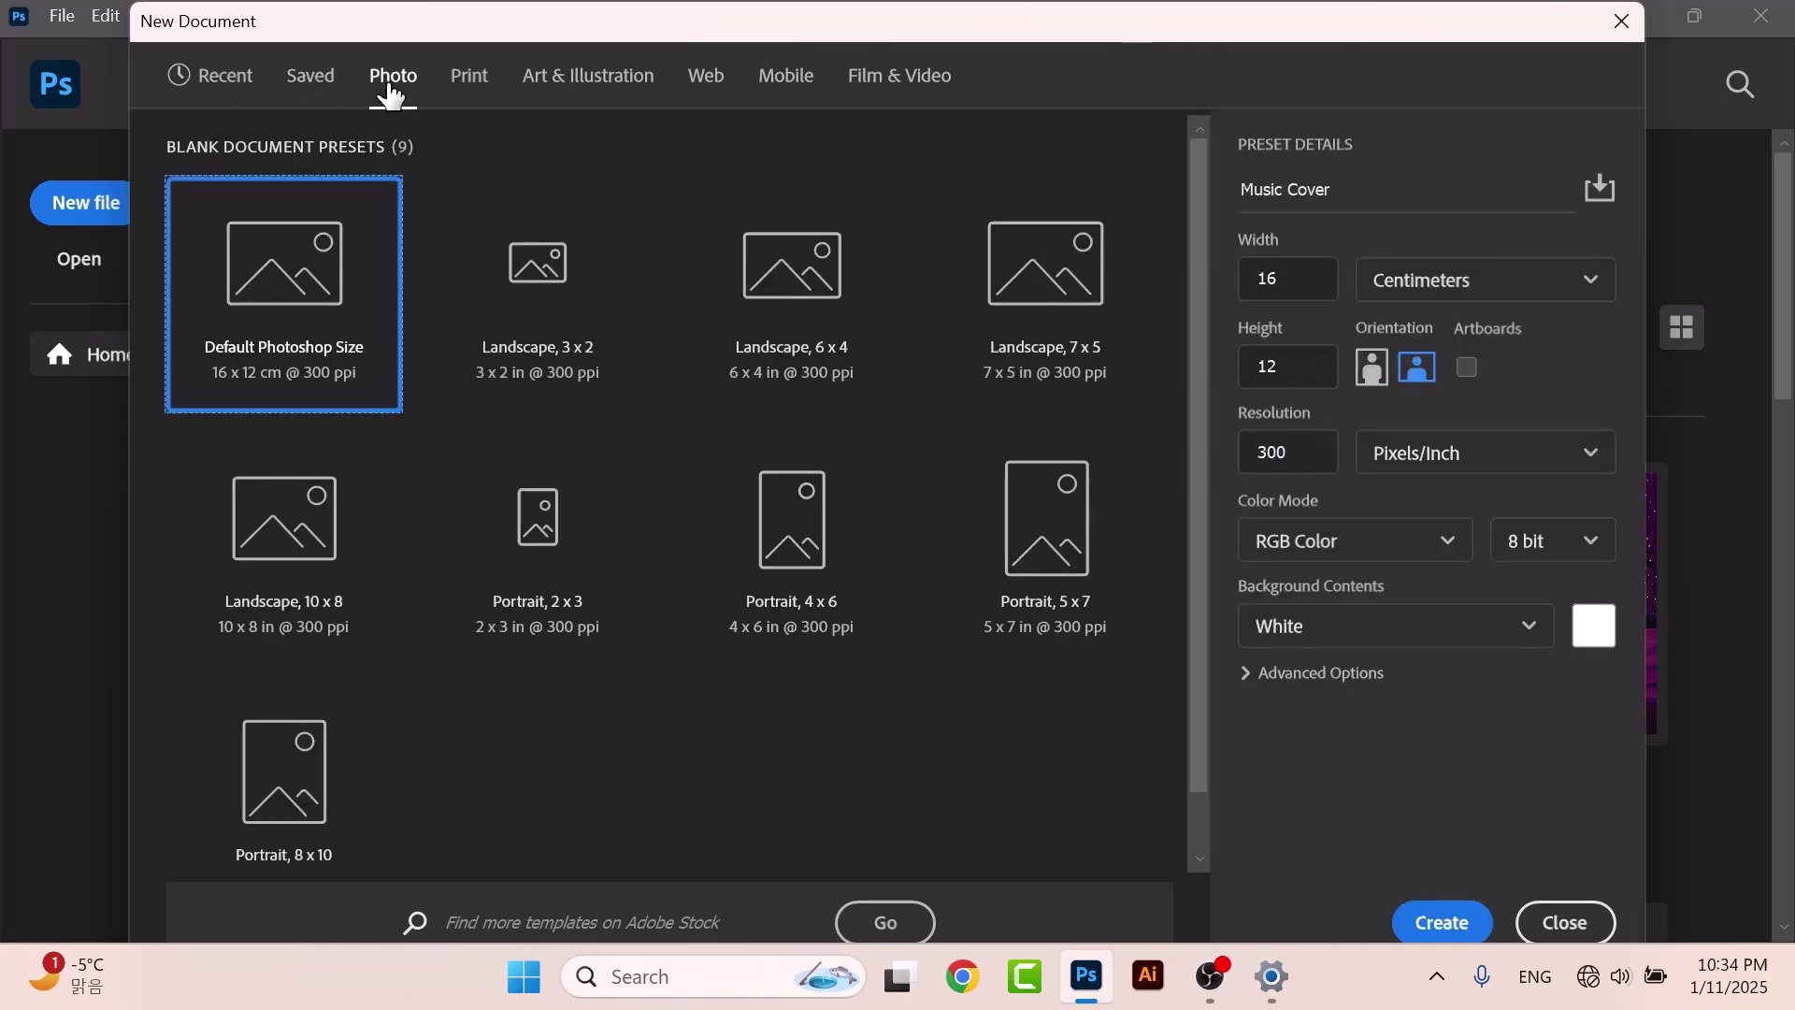
left_click(473, 81)
left_click(584, 80)
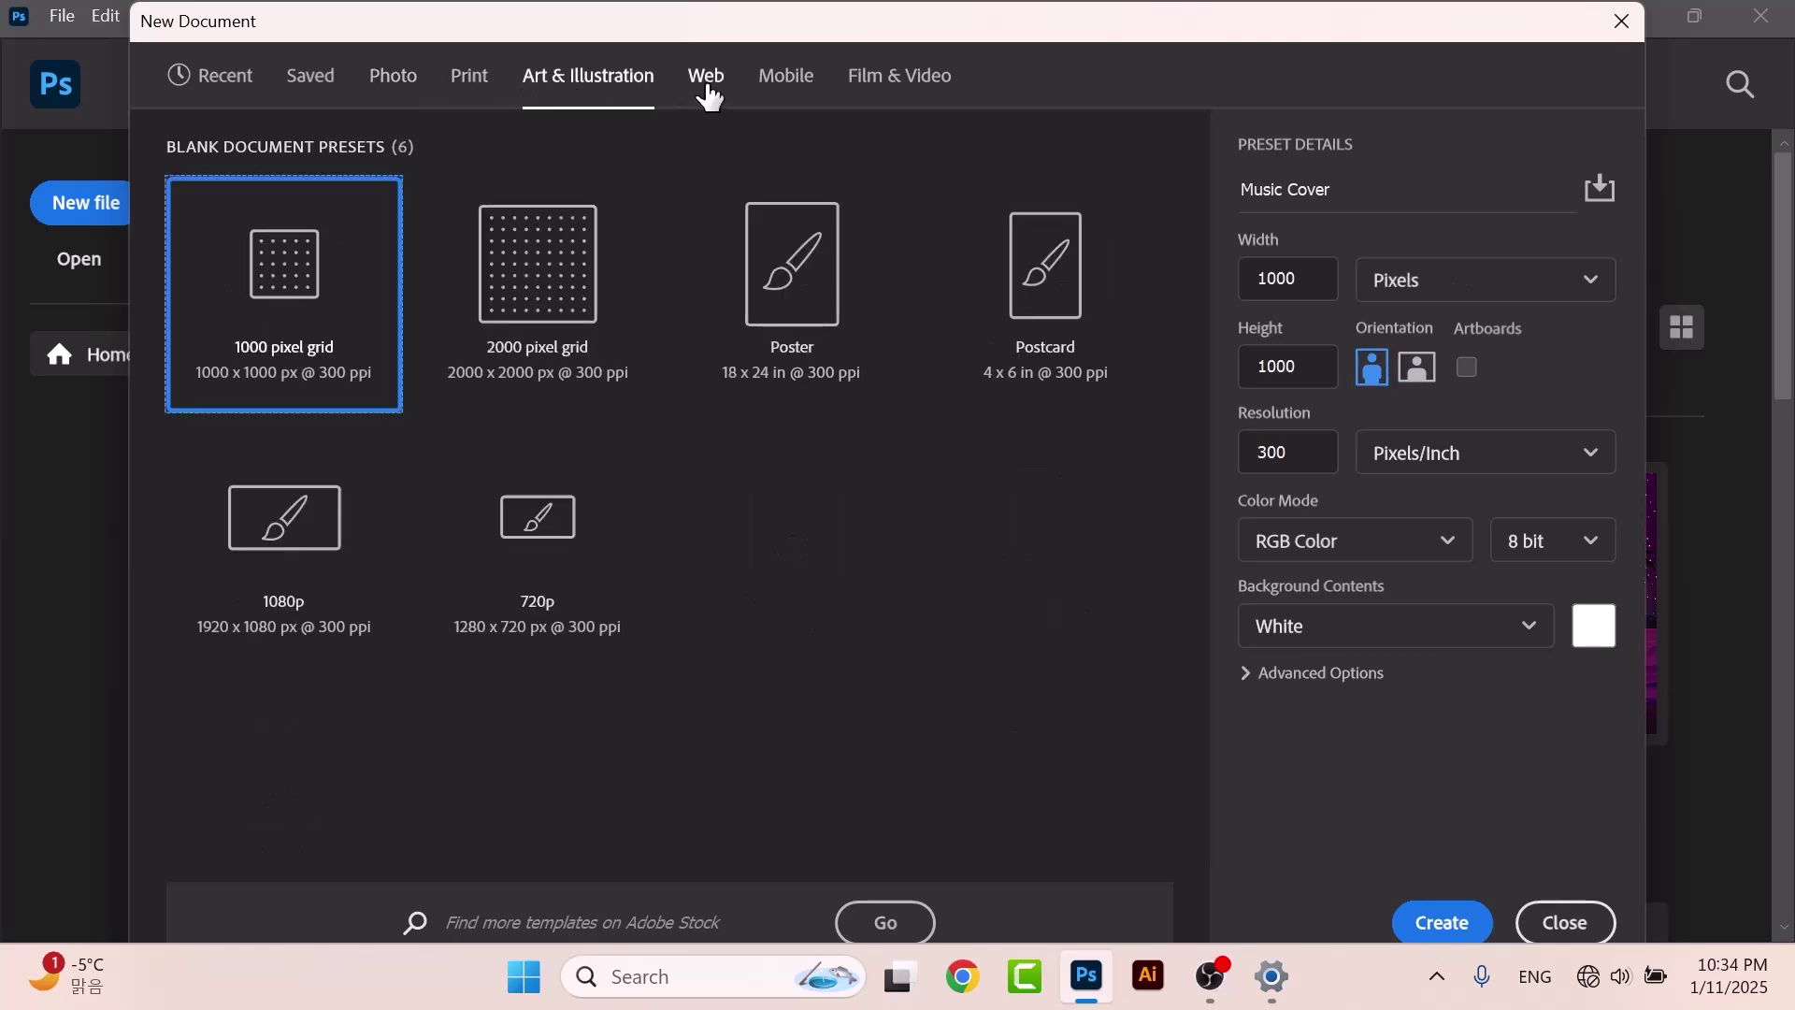
left_click(709, 86)
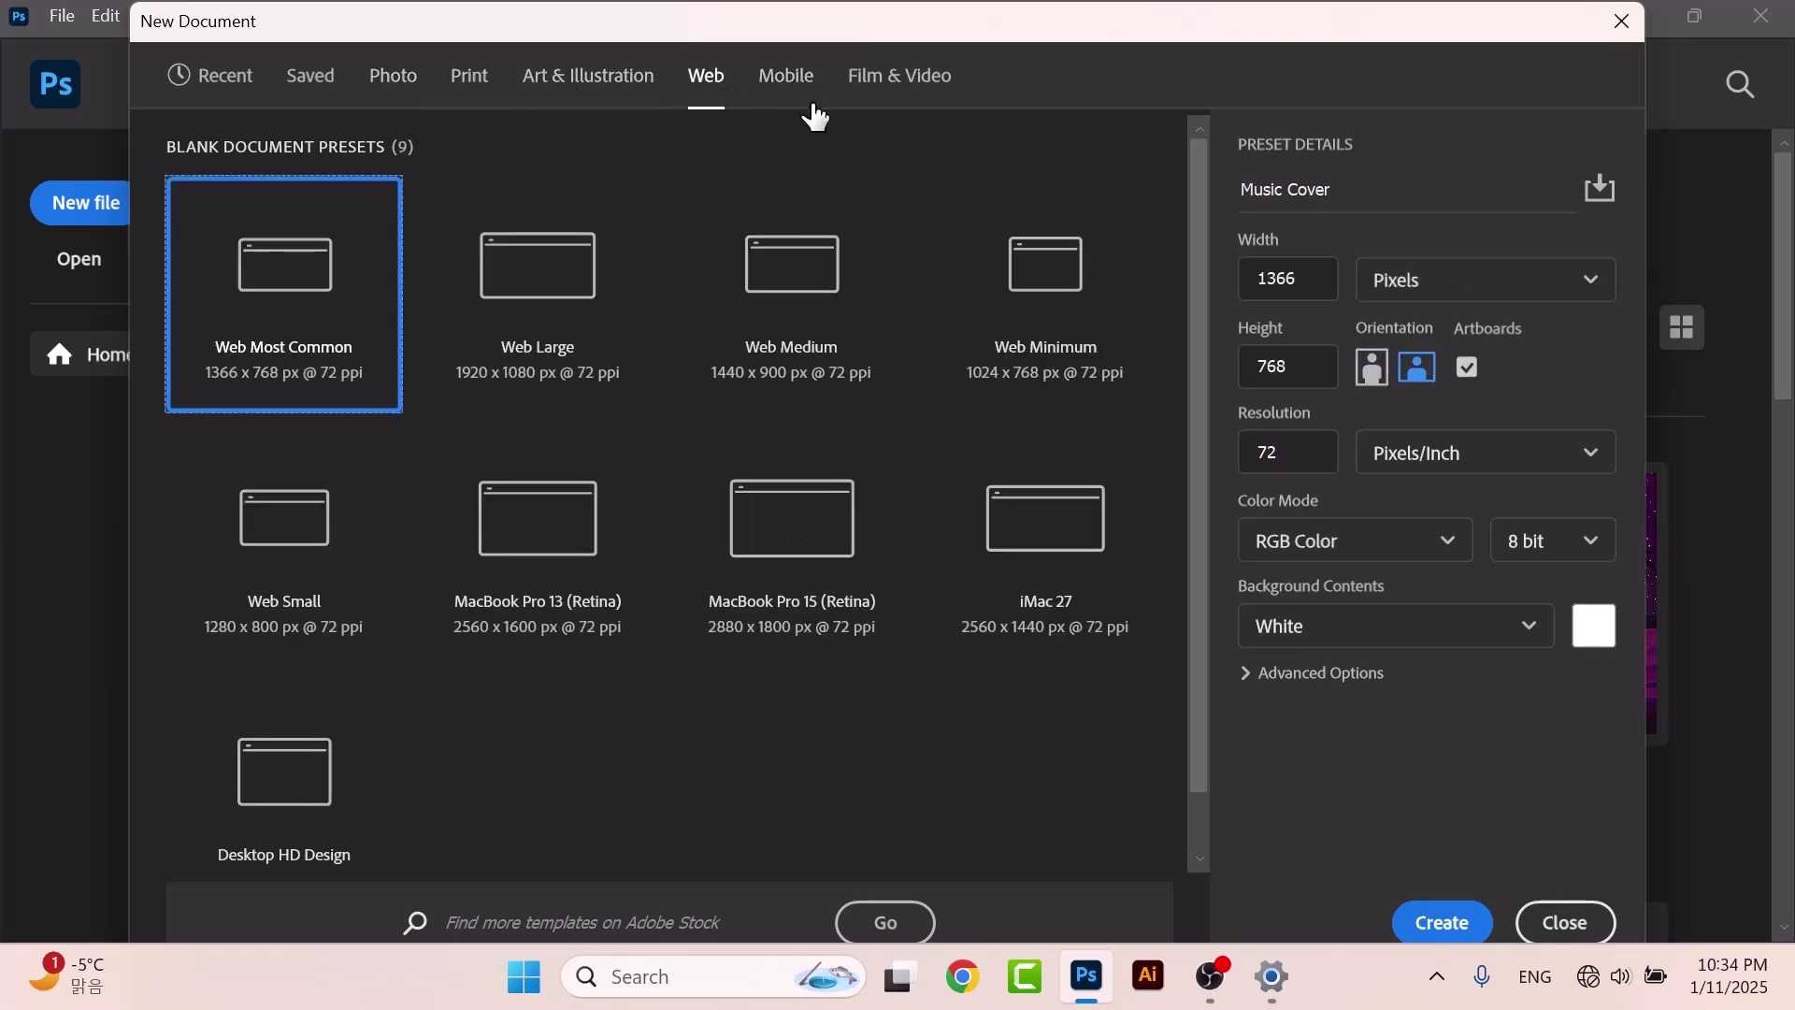
left_click(810, 103)
left_click(886, 82)
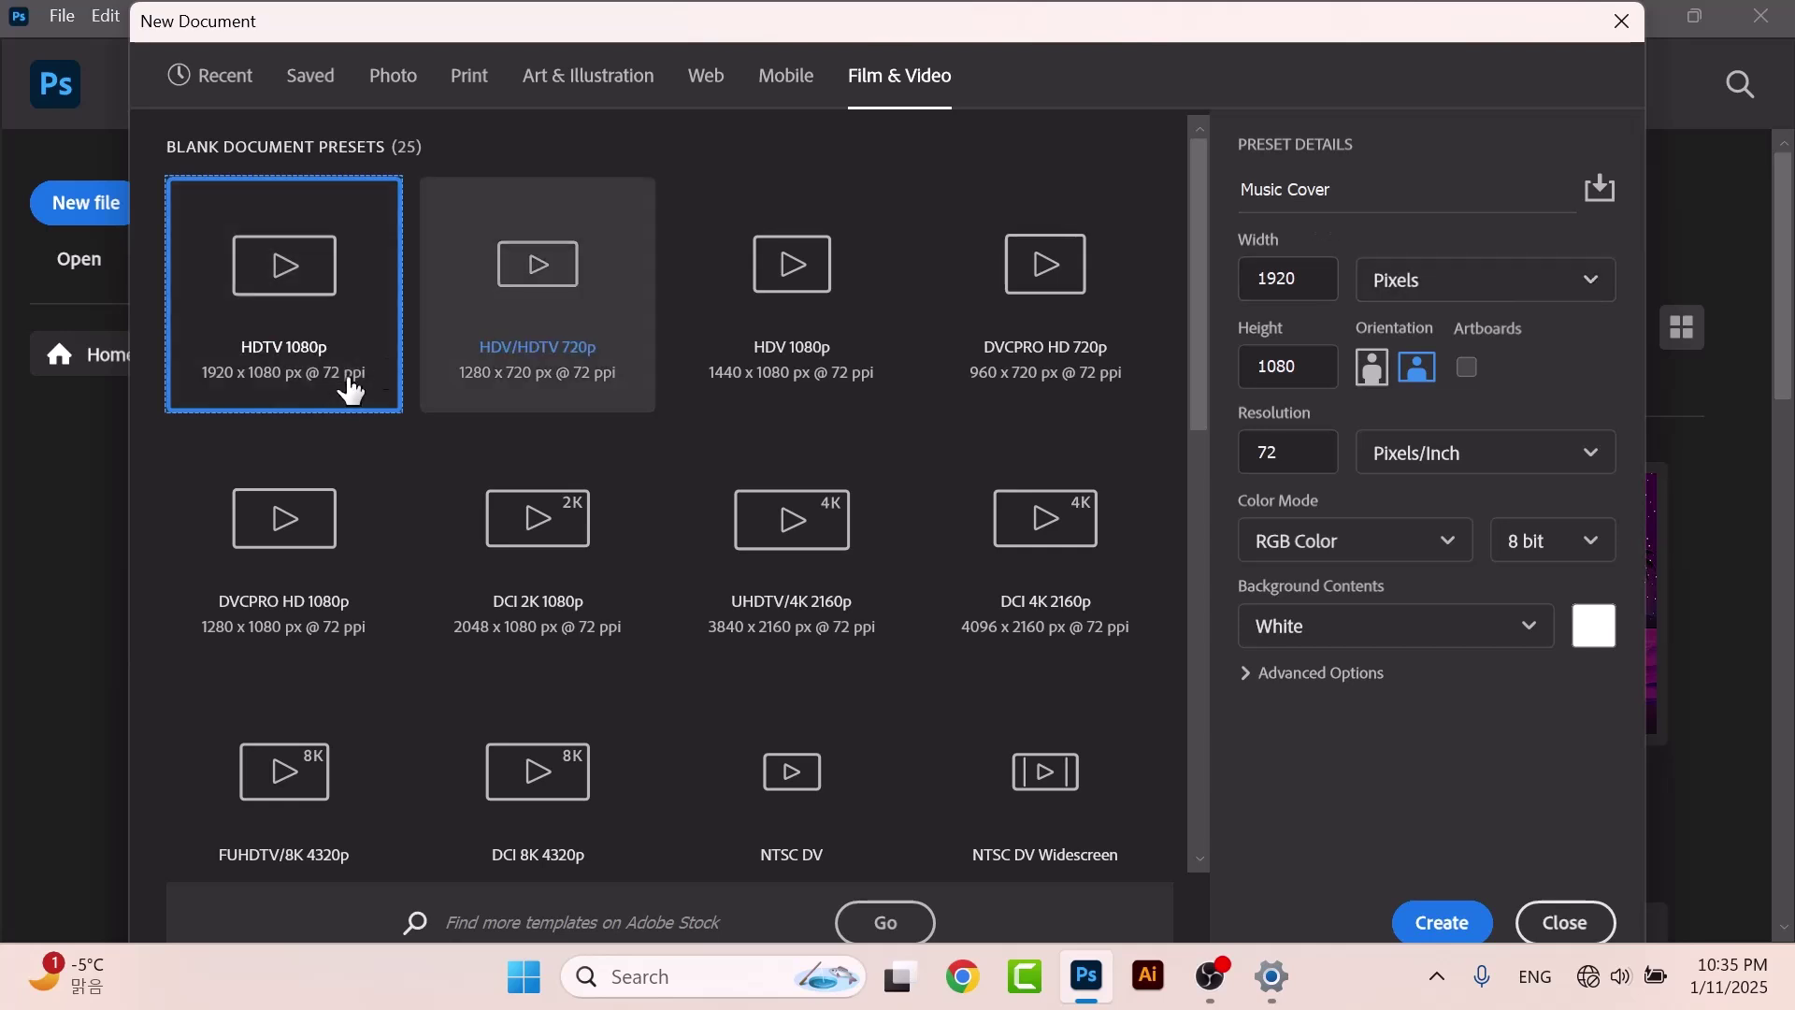
Check the available measurement units and try a resolution of 300 Pixels/Inch on the HDTV 1080p preset.
left_click(1479, 290)
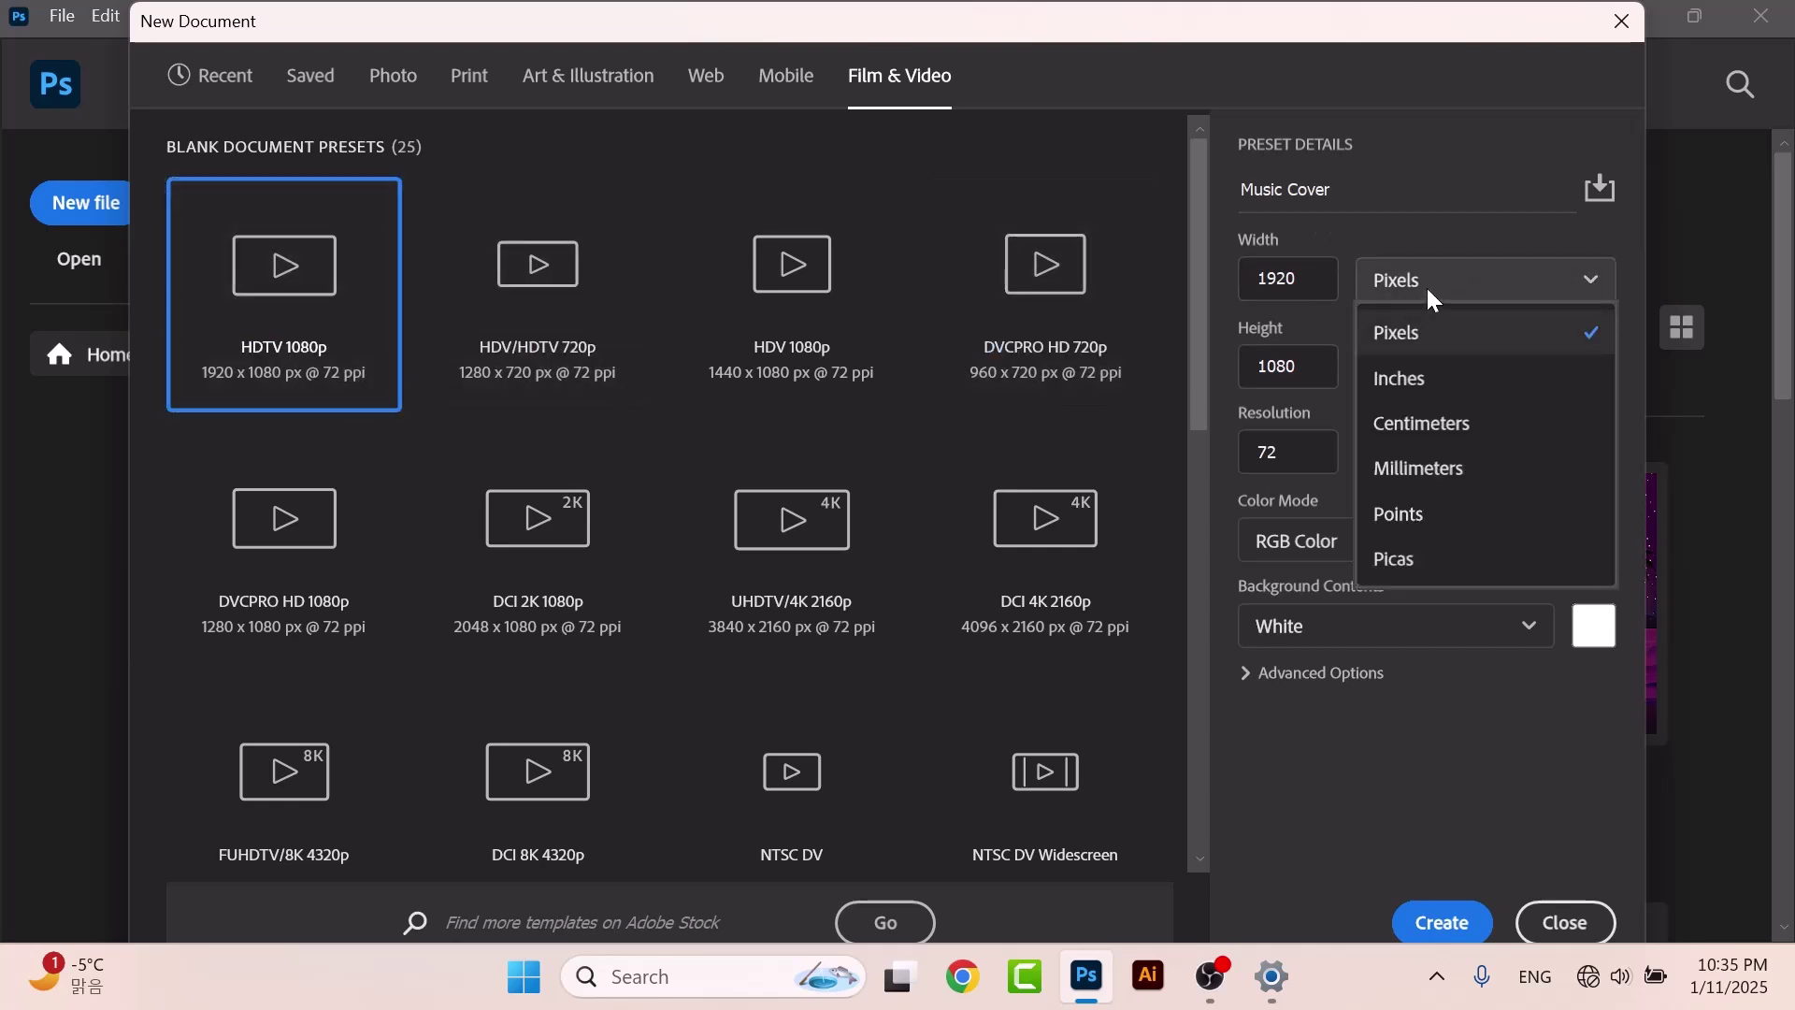
left_click(1412, 288)
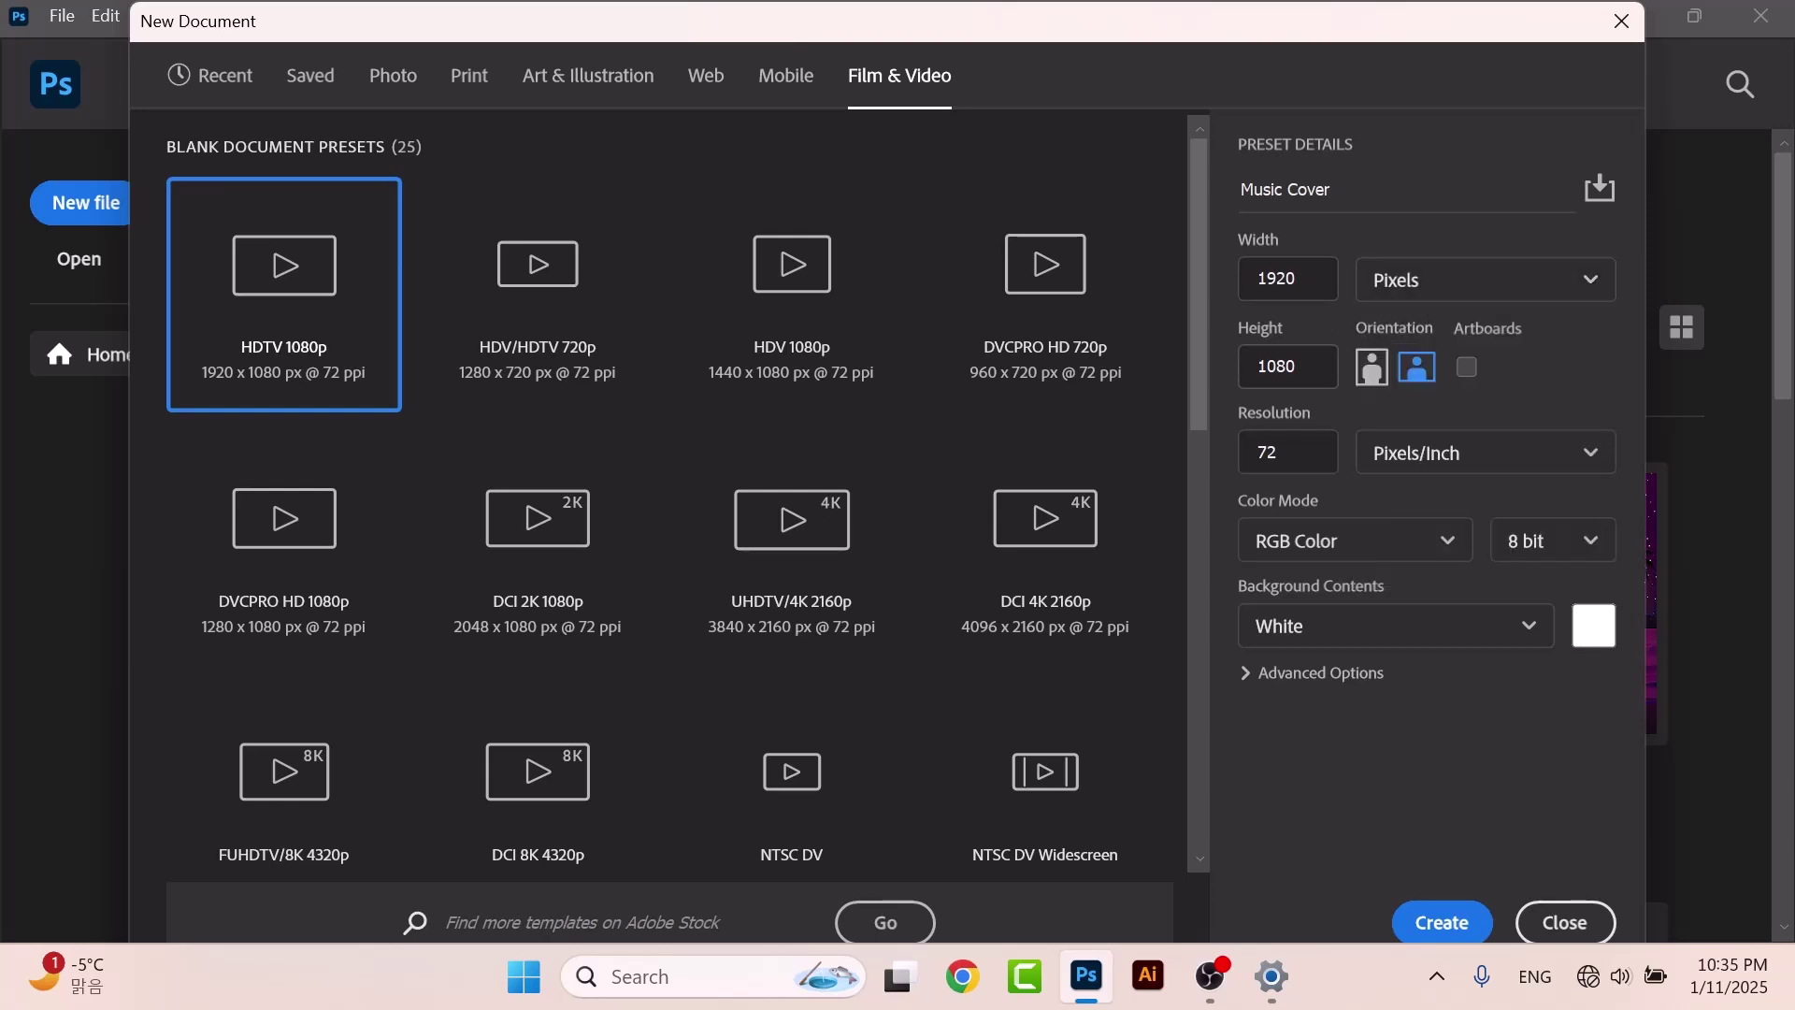
left_click(1244, 453)
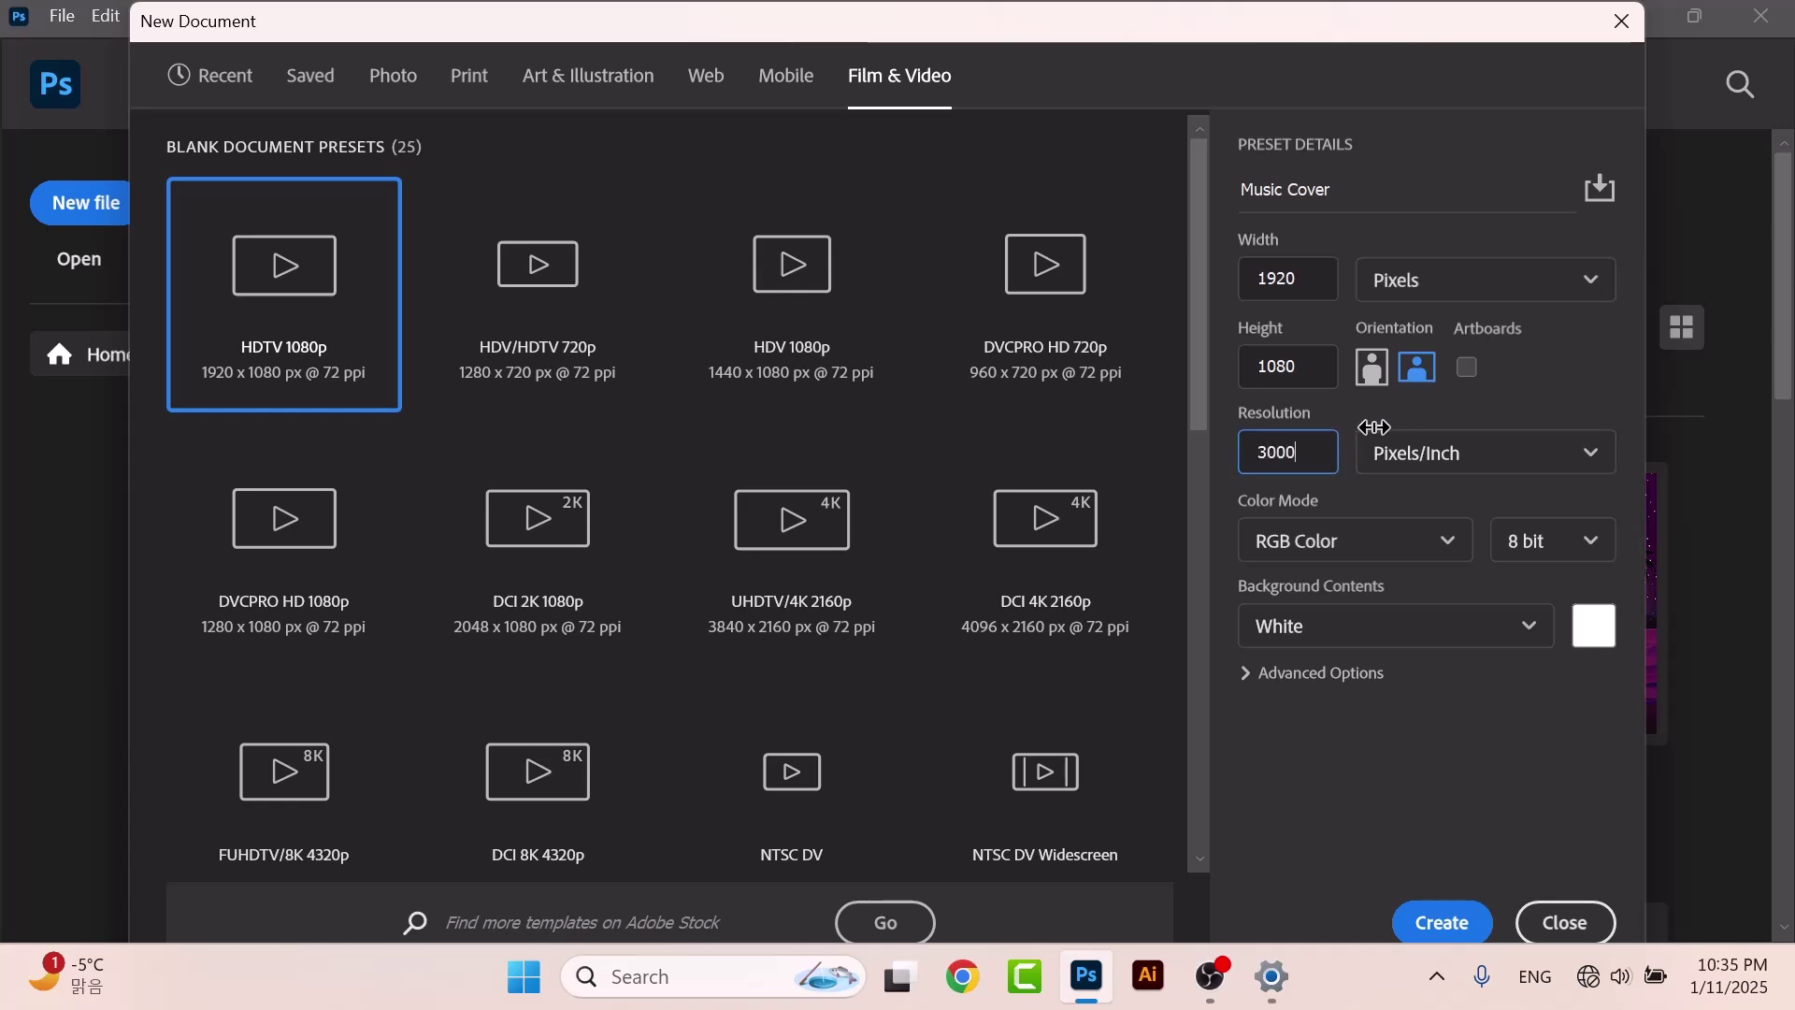
key("BackSpace")
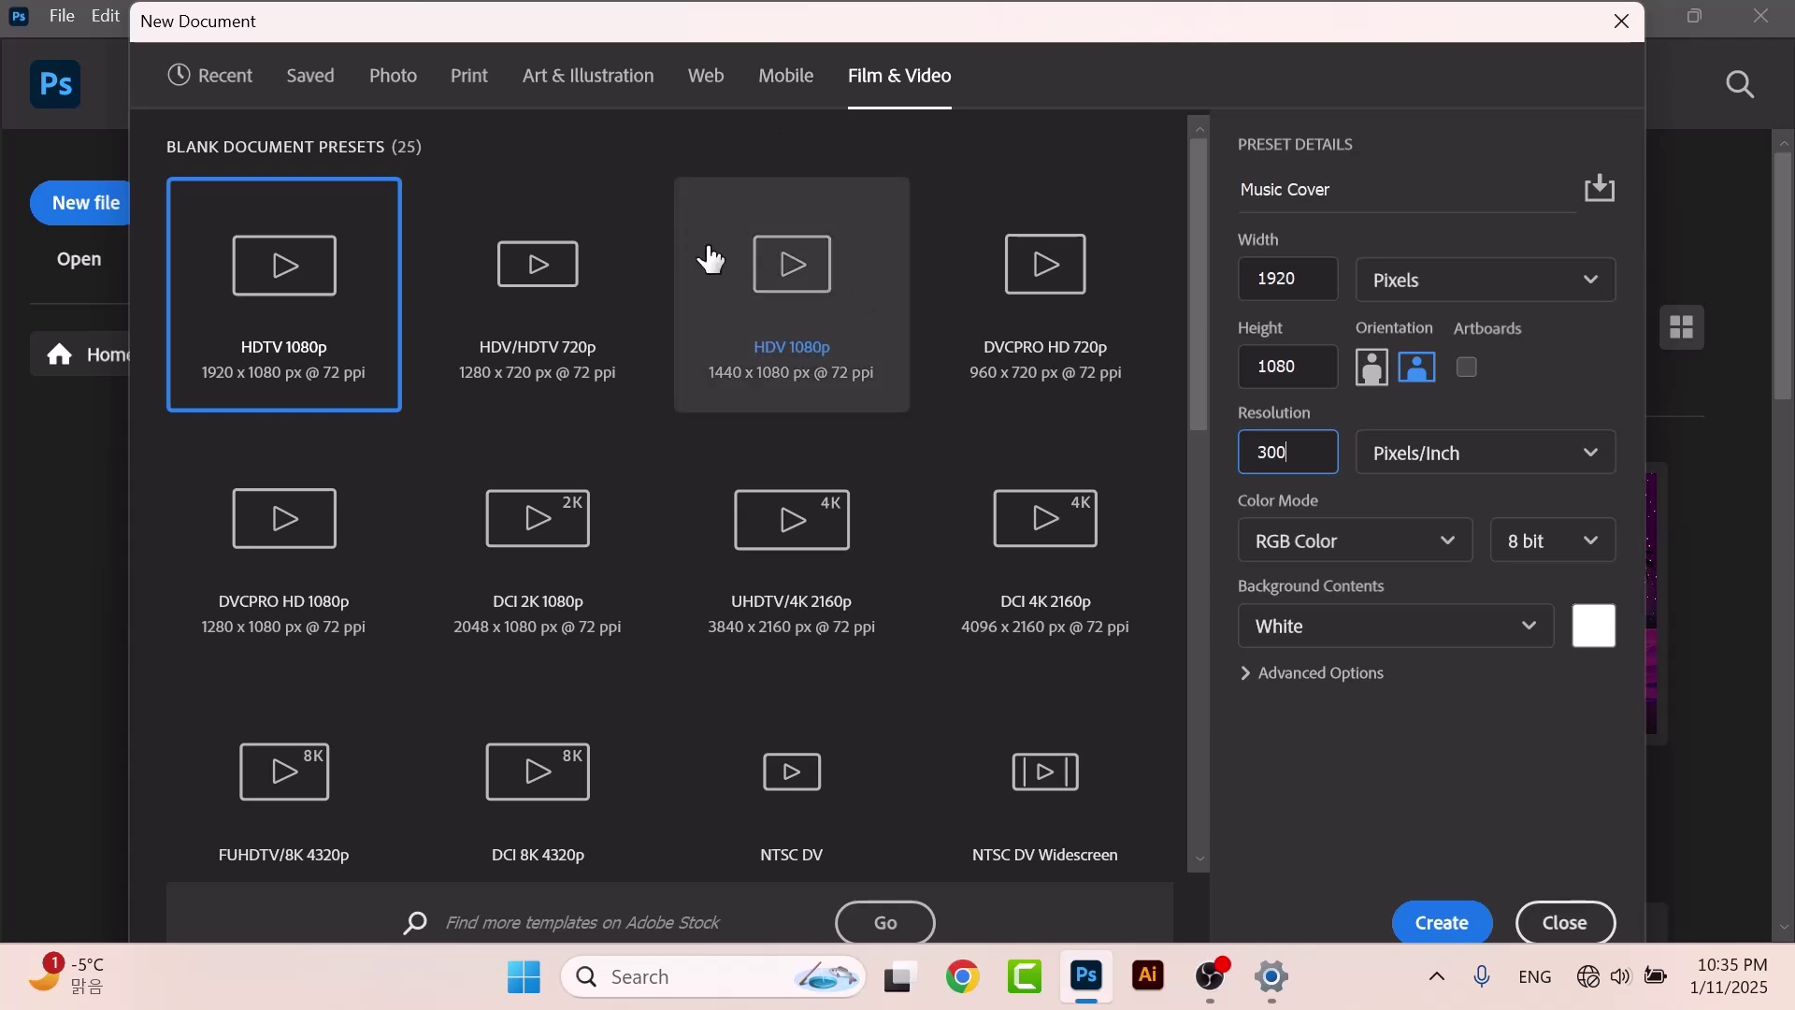
Review the Mobile, Web and Print document presets again.
left_click(800, 81)
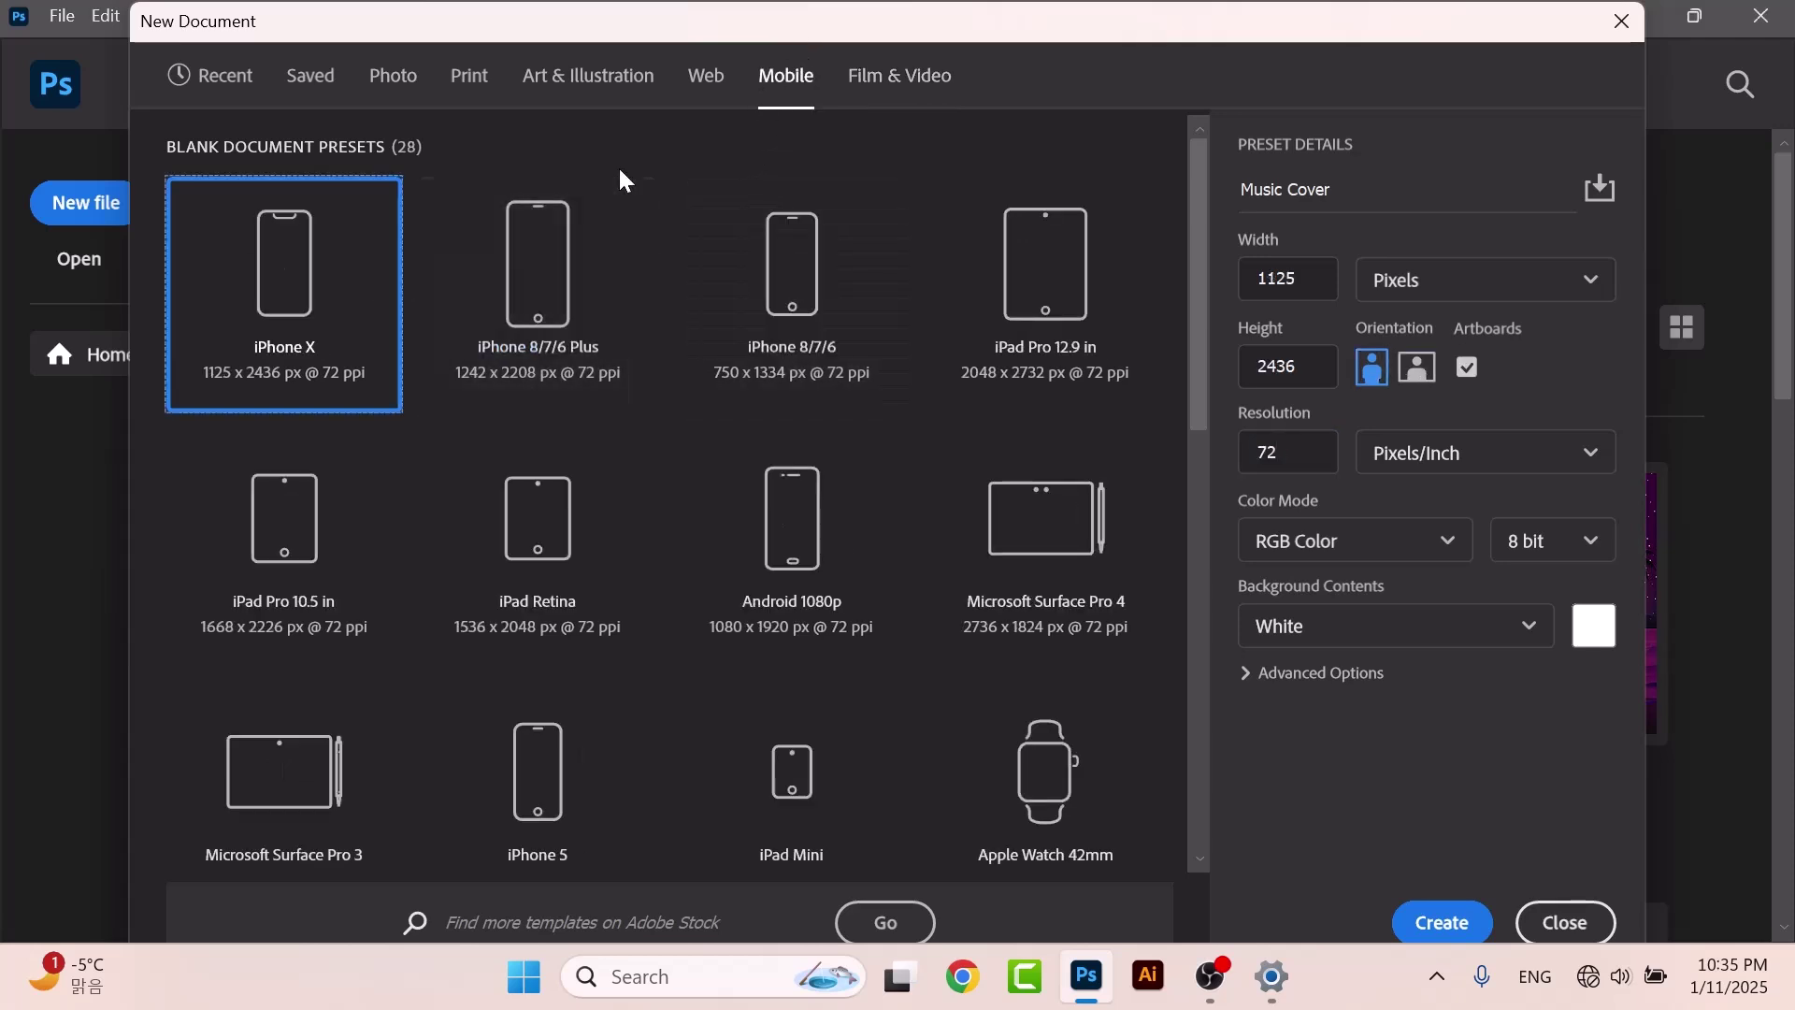
left_click(704, 78)
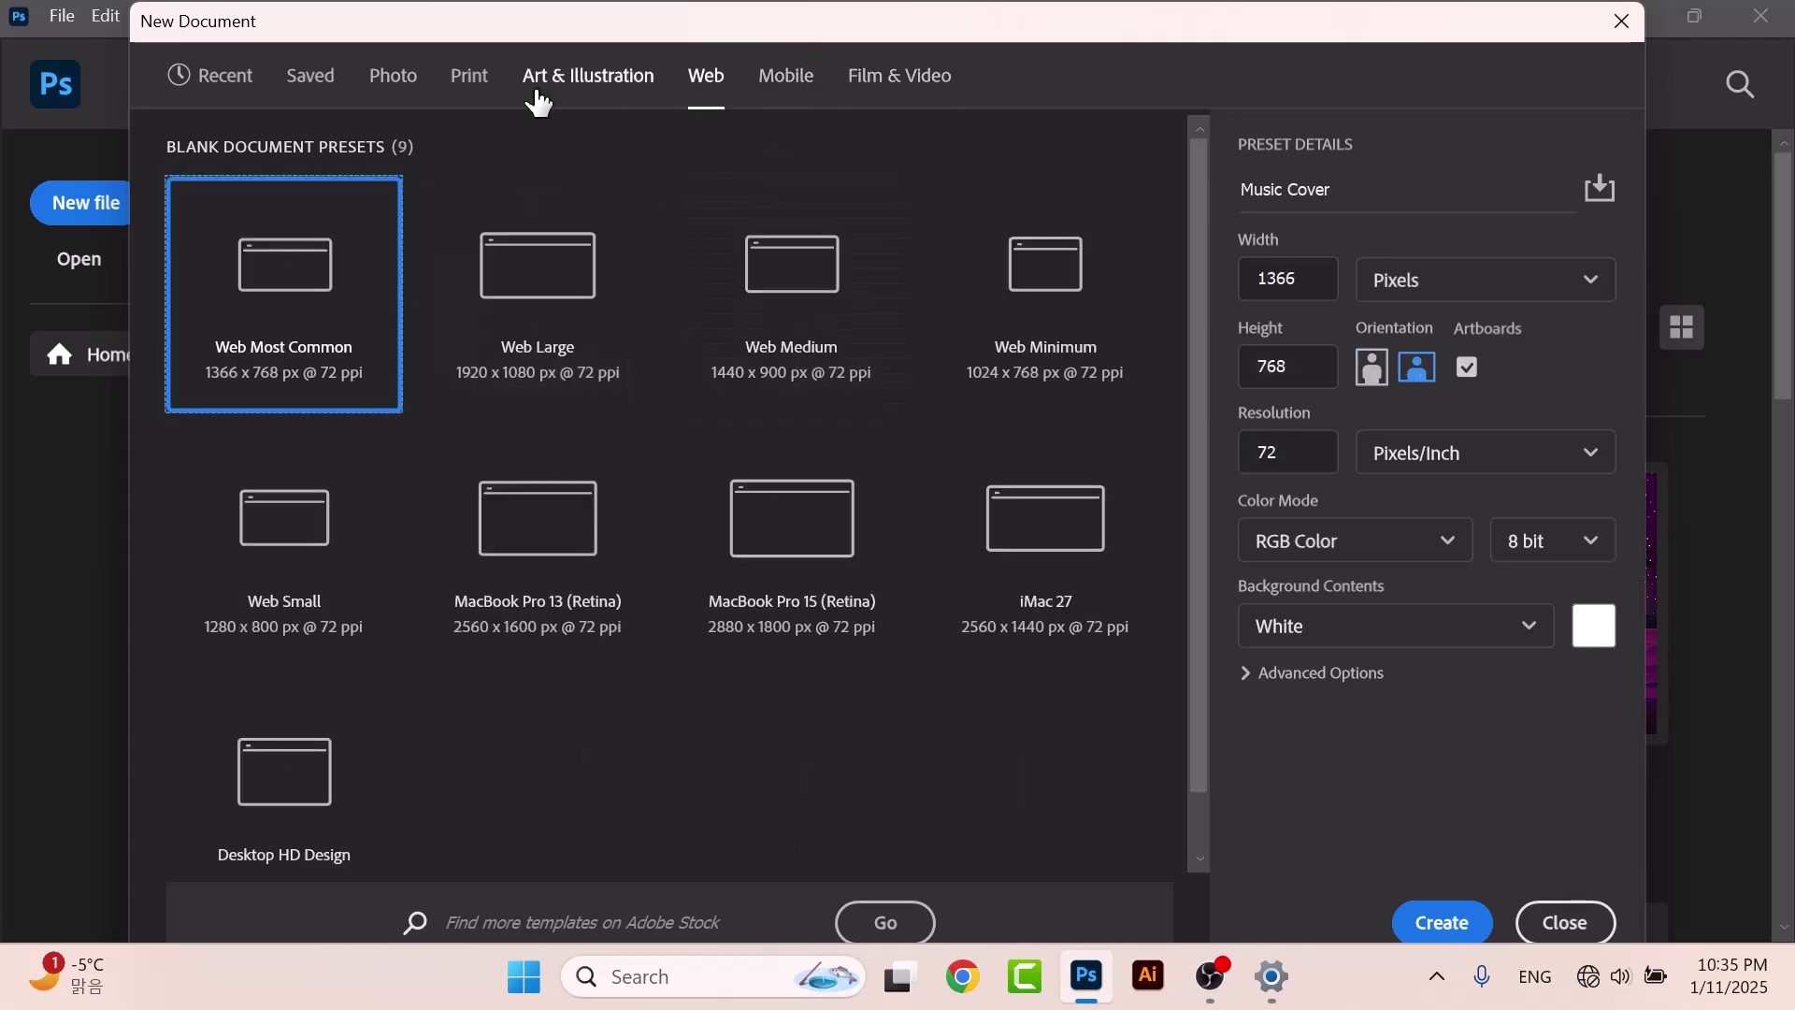
left_click(478, 84)
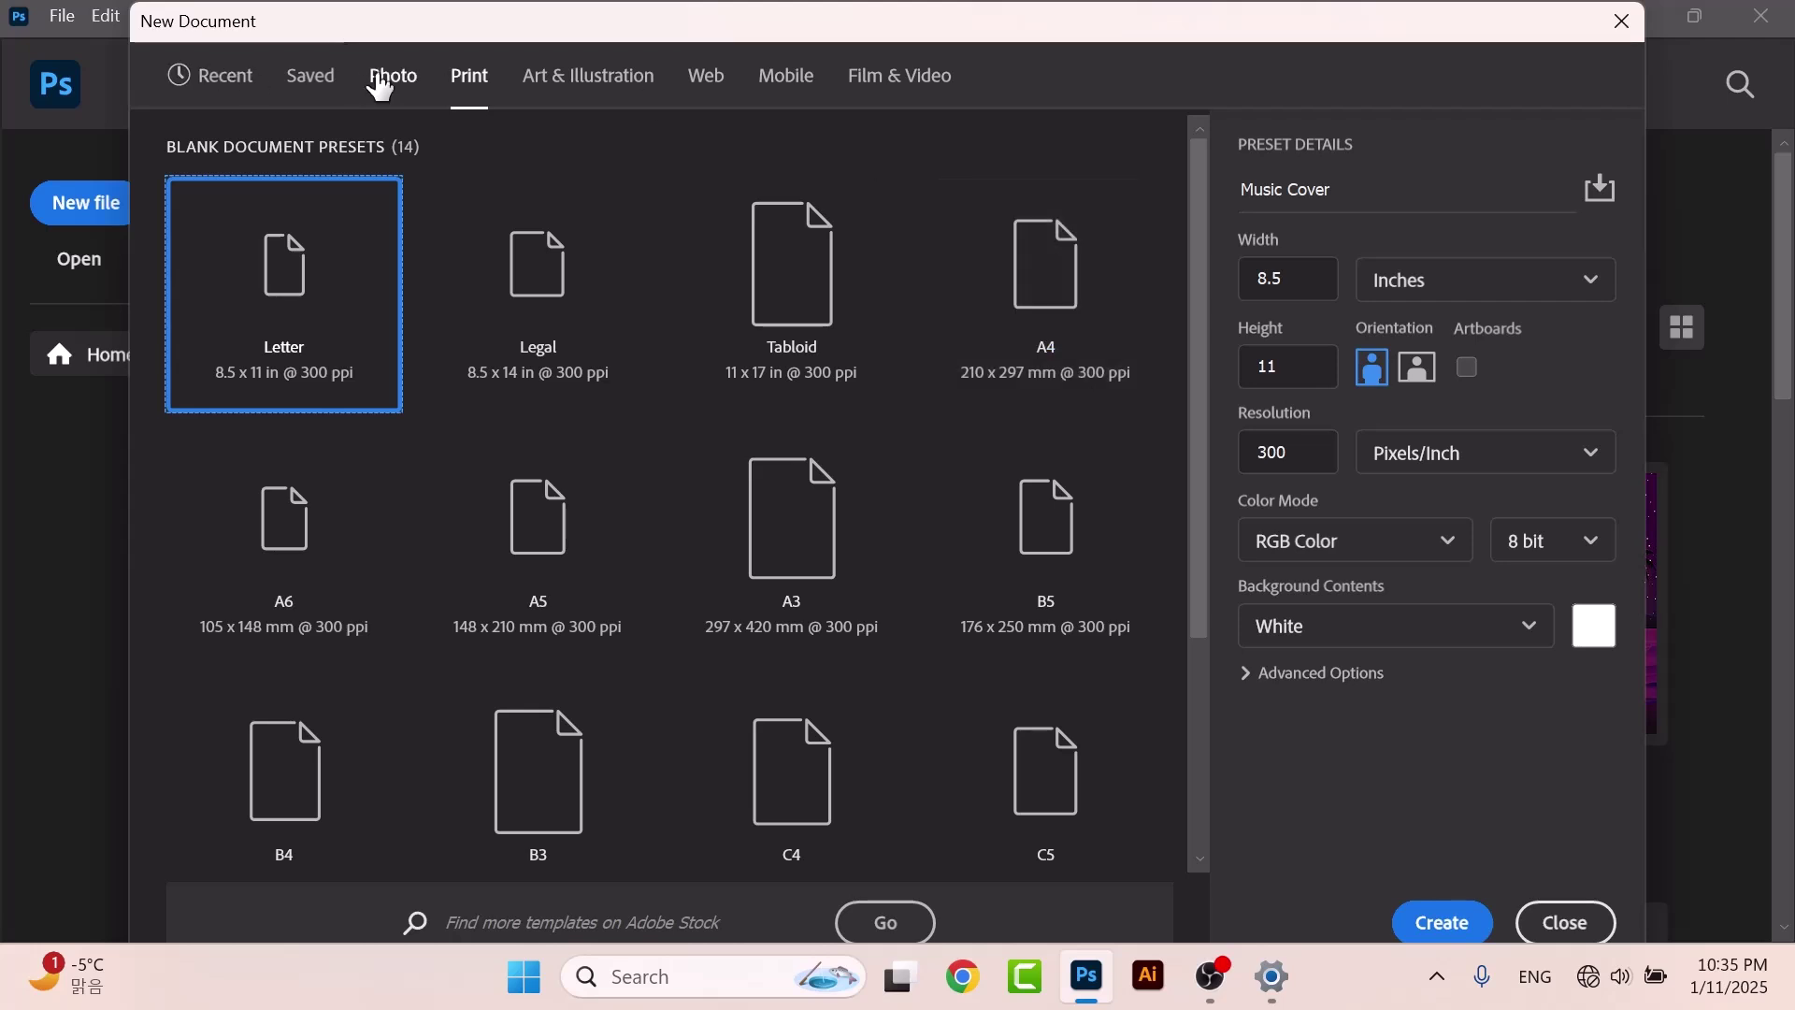
Return to the recent presets and create the Music Cover document at 3000 by 3000 pixels.
left_click(245, 84)
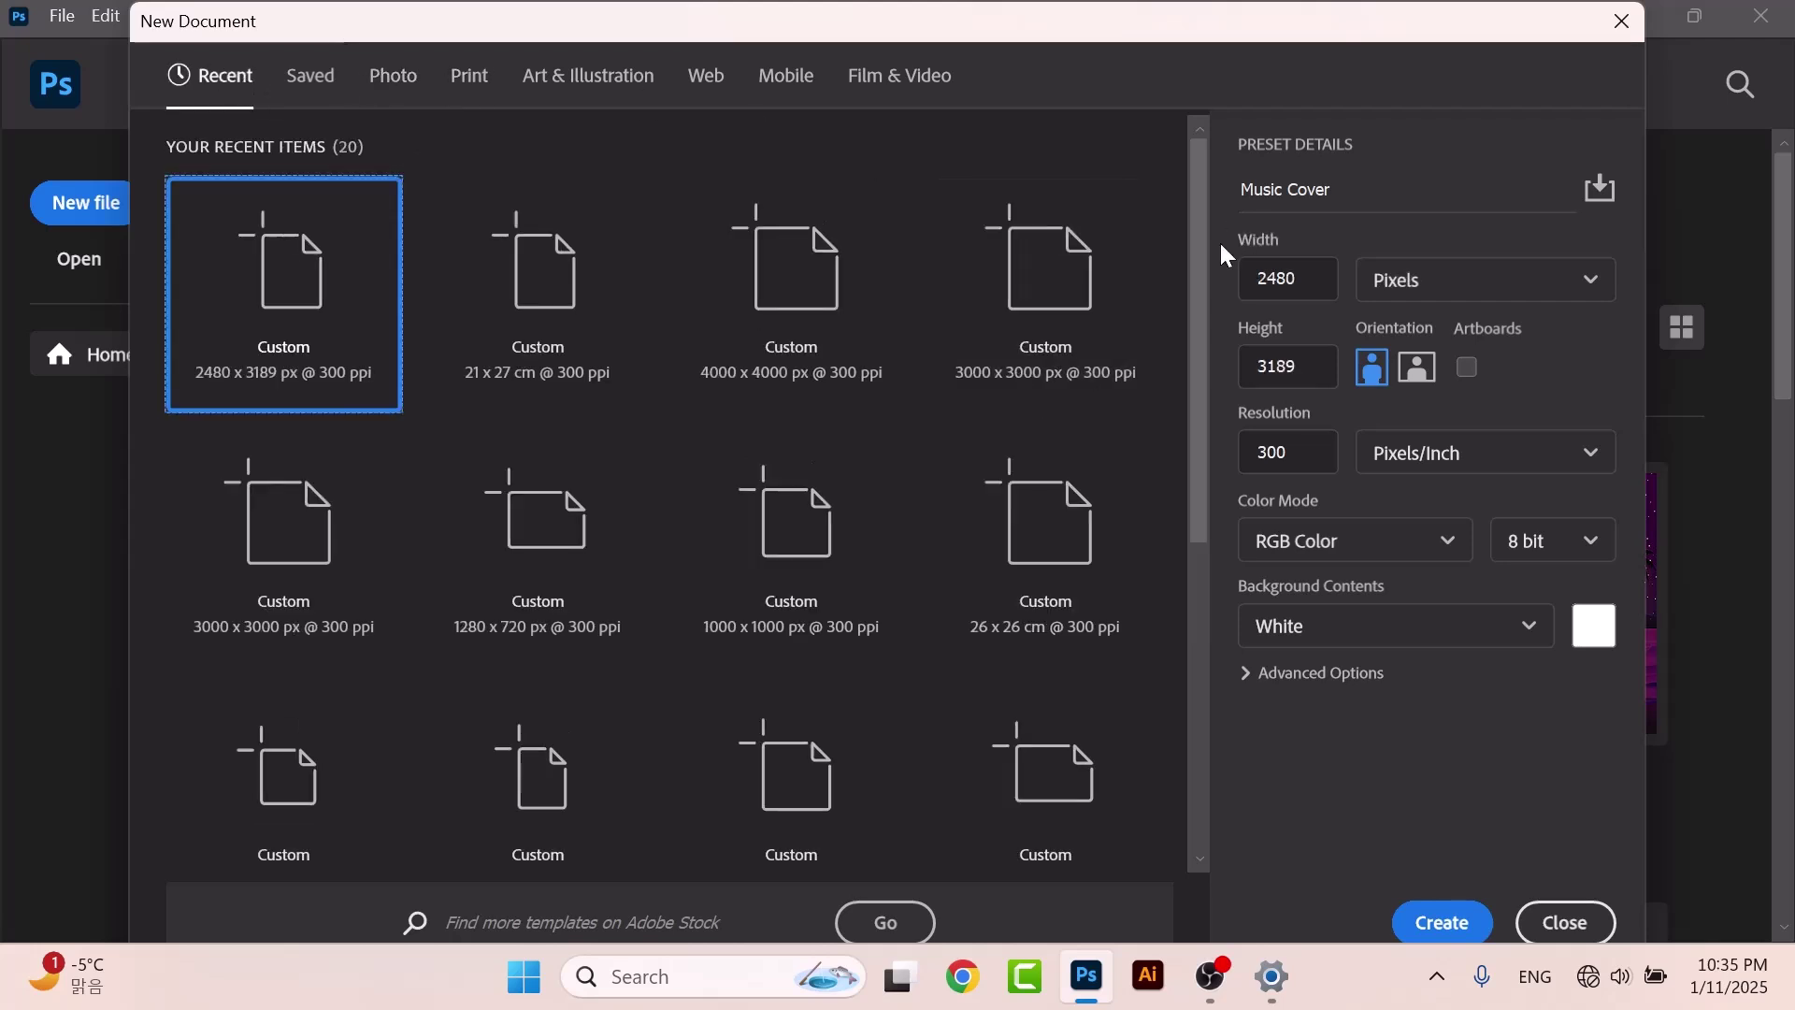
left_click(1288, 279)
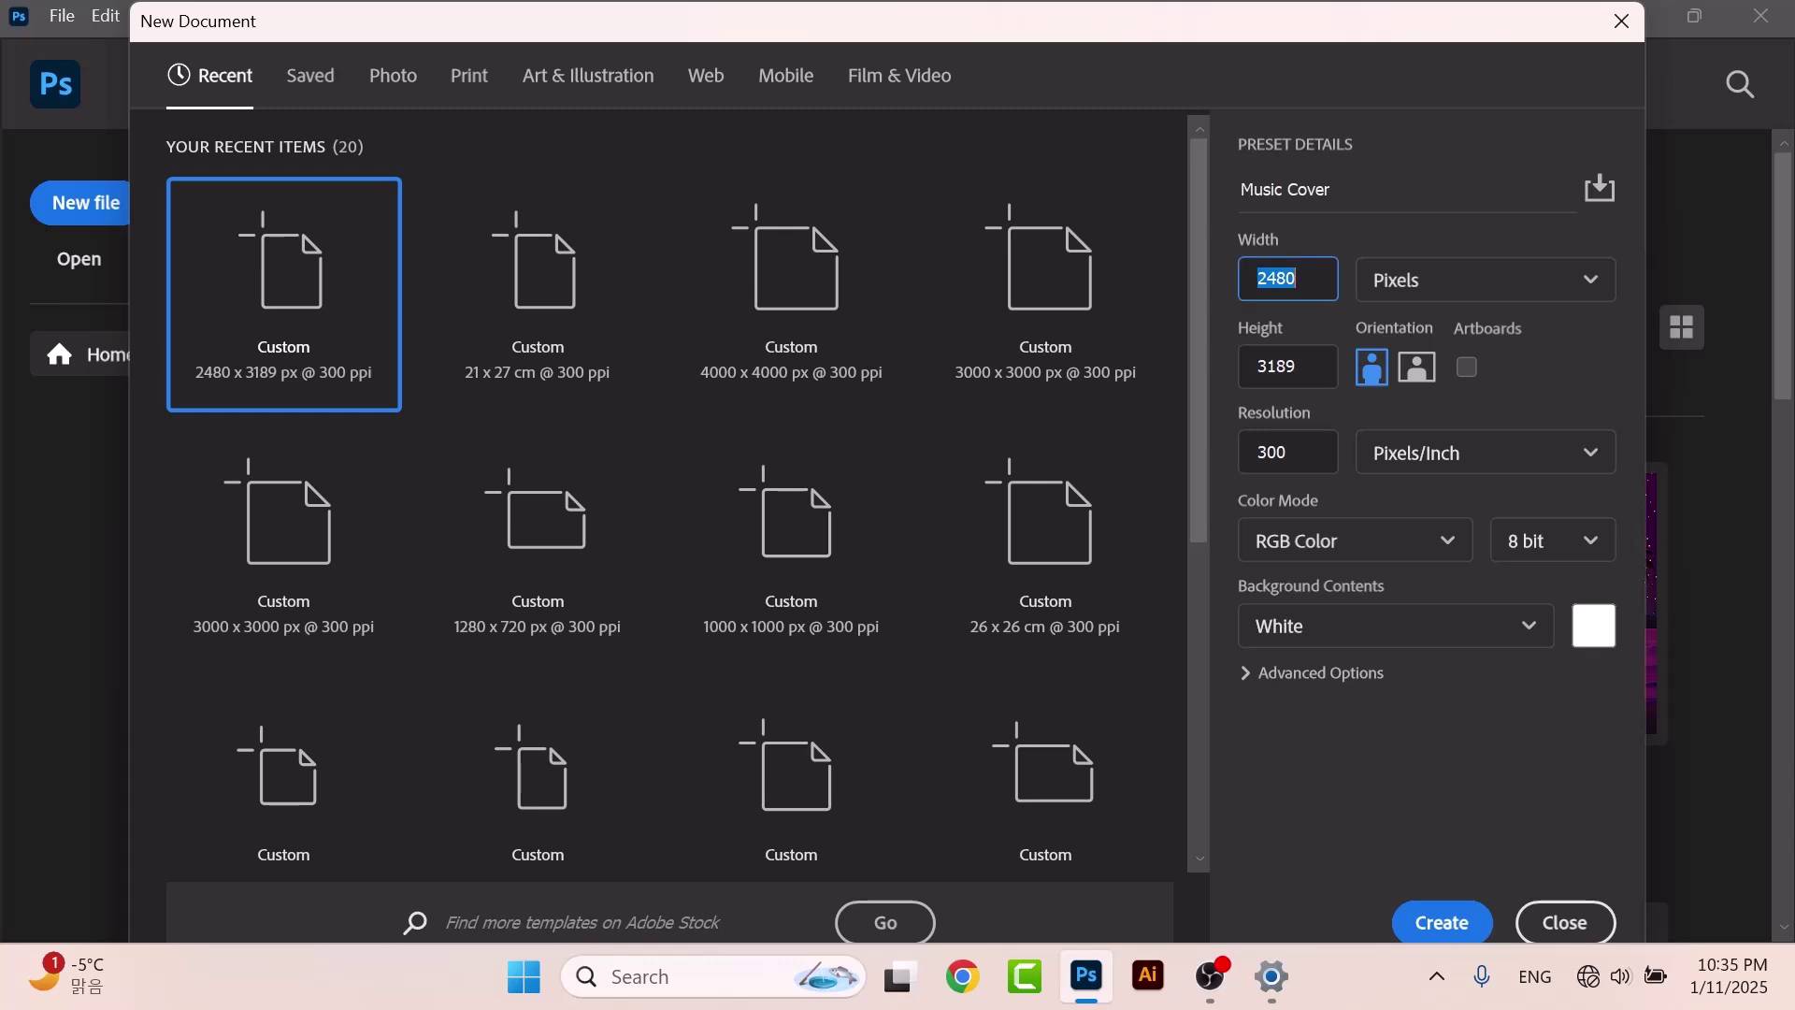
type("3000")
key("Tab")
type("3")
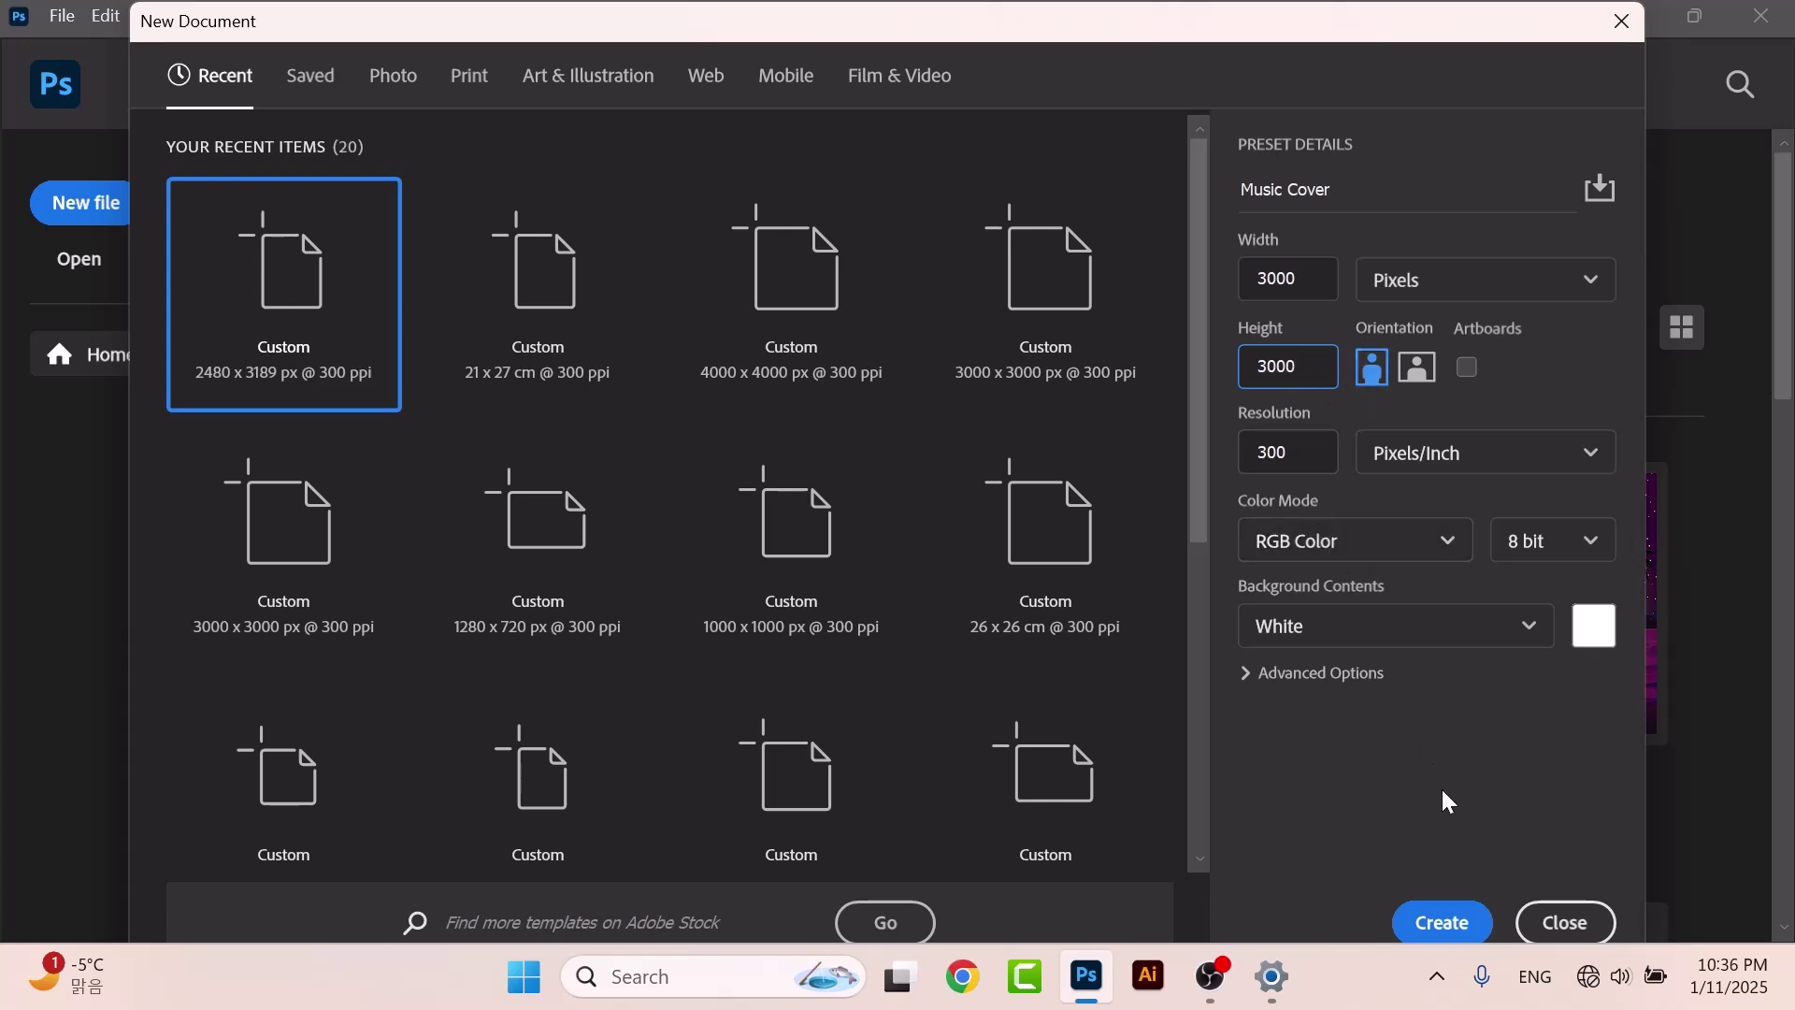
left_click(1446, 922)
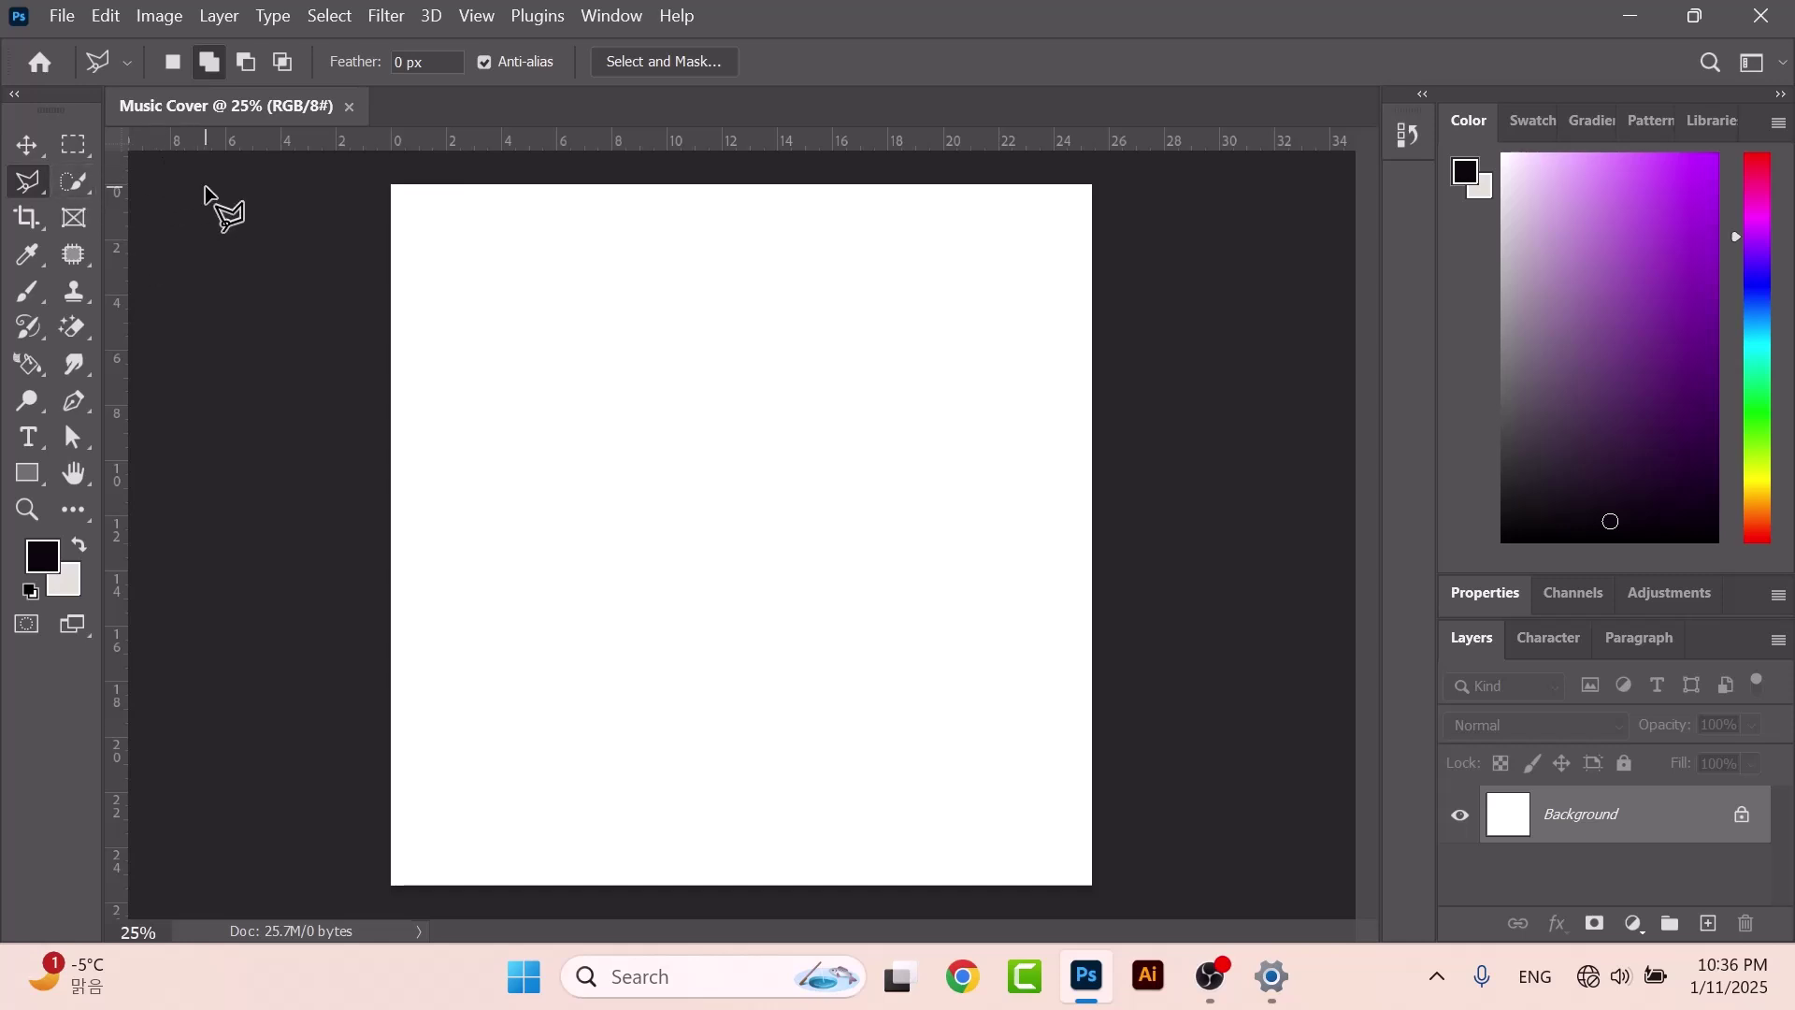
Activate the Move tool, tear the toolbar off its dock and close it.
left_click(26, 145)
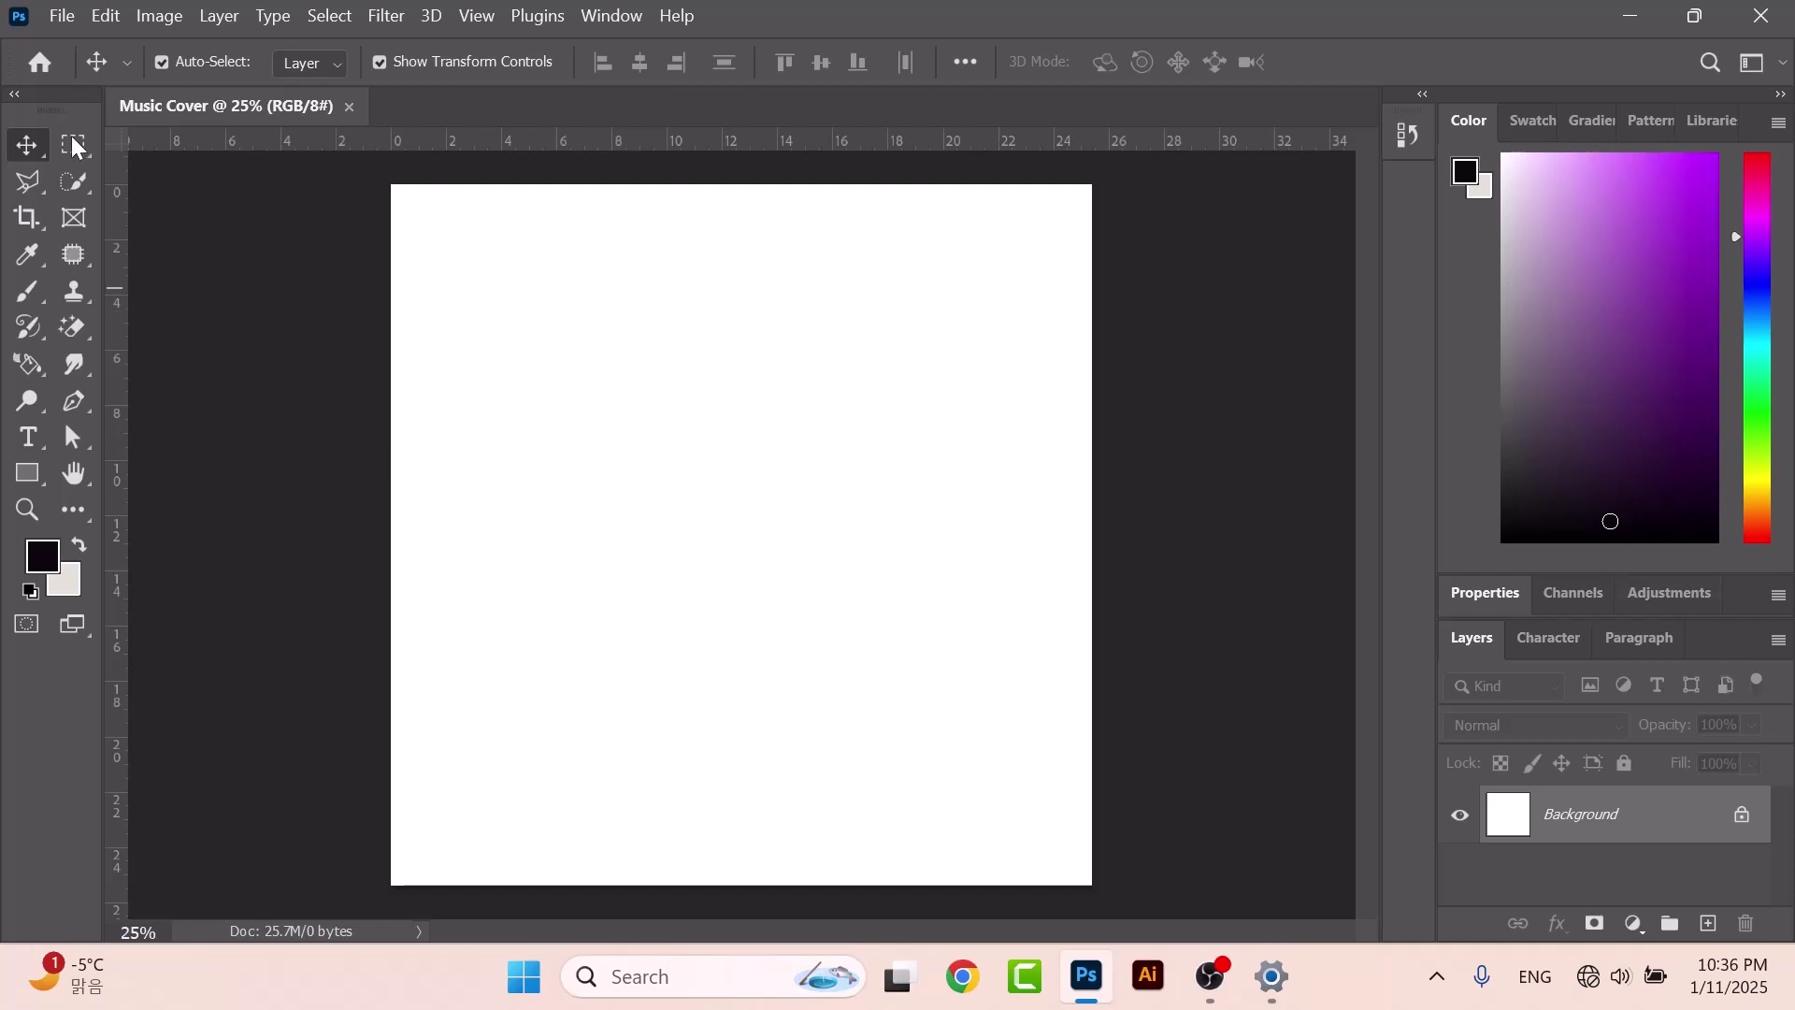
left_click_drag(54, 111, 426, 425)
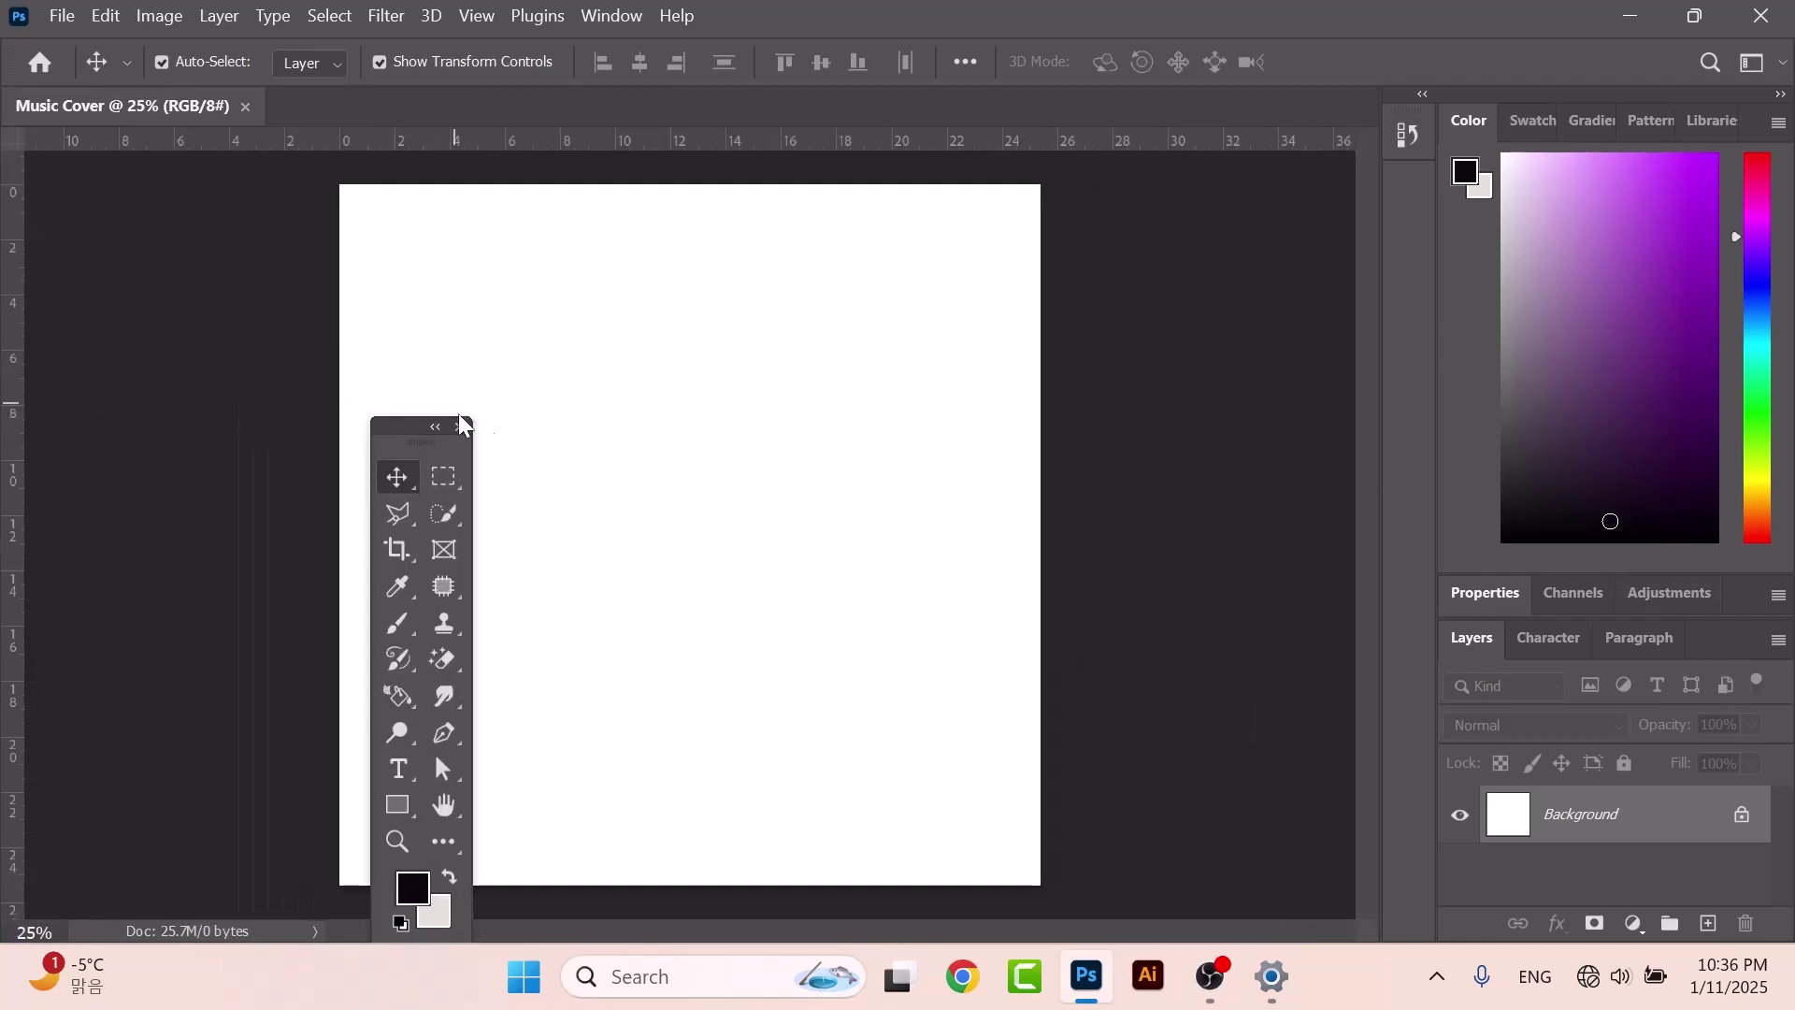
left_click_drag(459, 425, 4, 201)
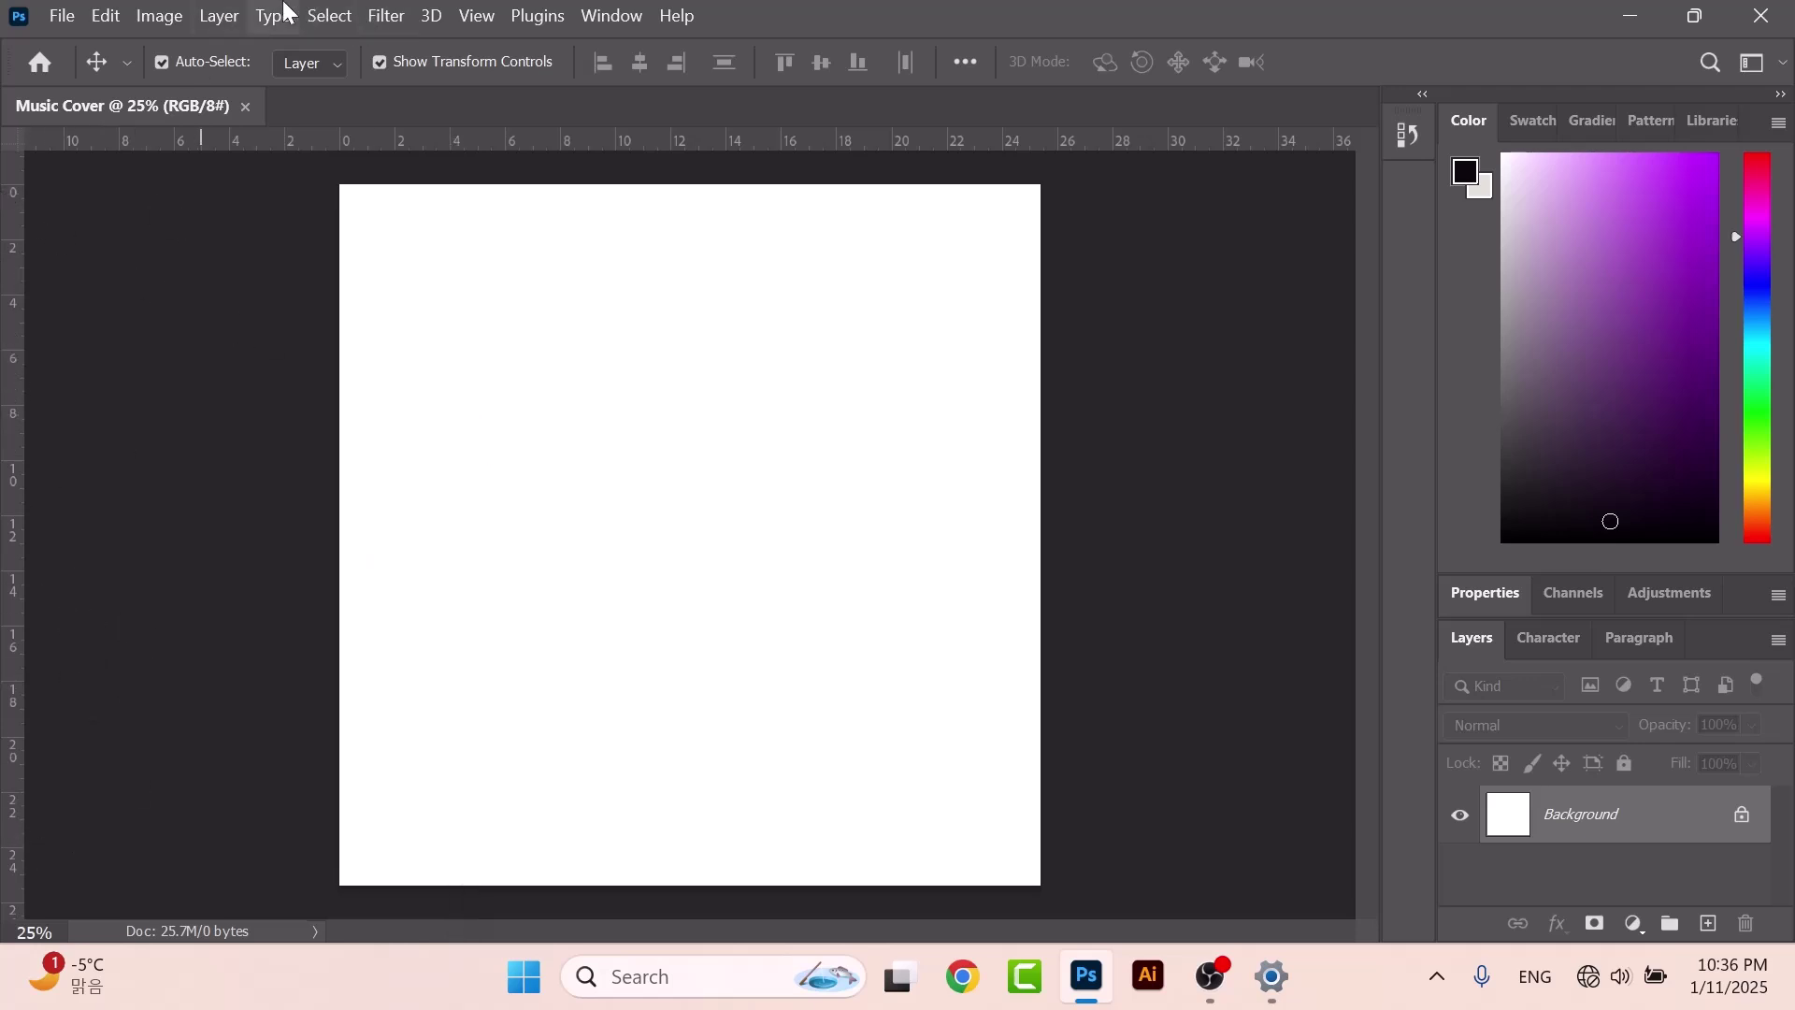
Show the Tools panel again and dock it back at the edge of the workspace.
left_click(610, 16)
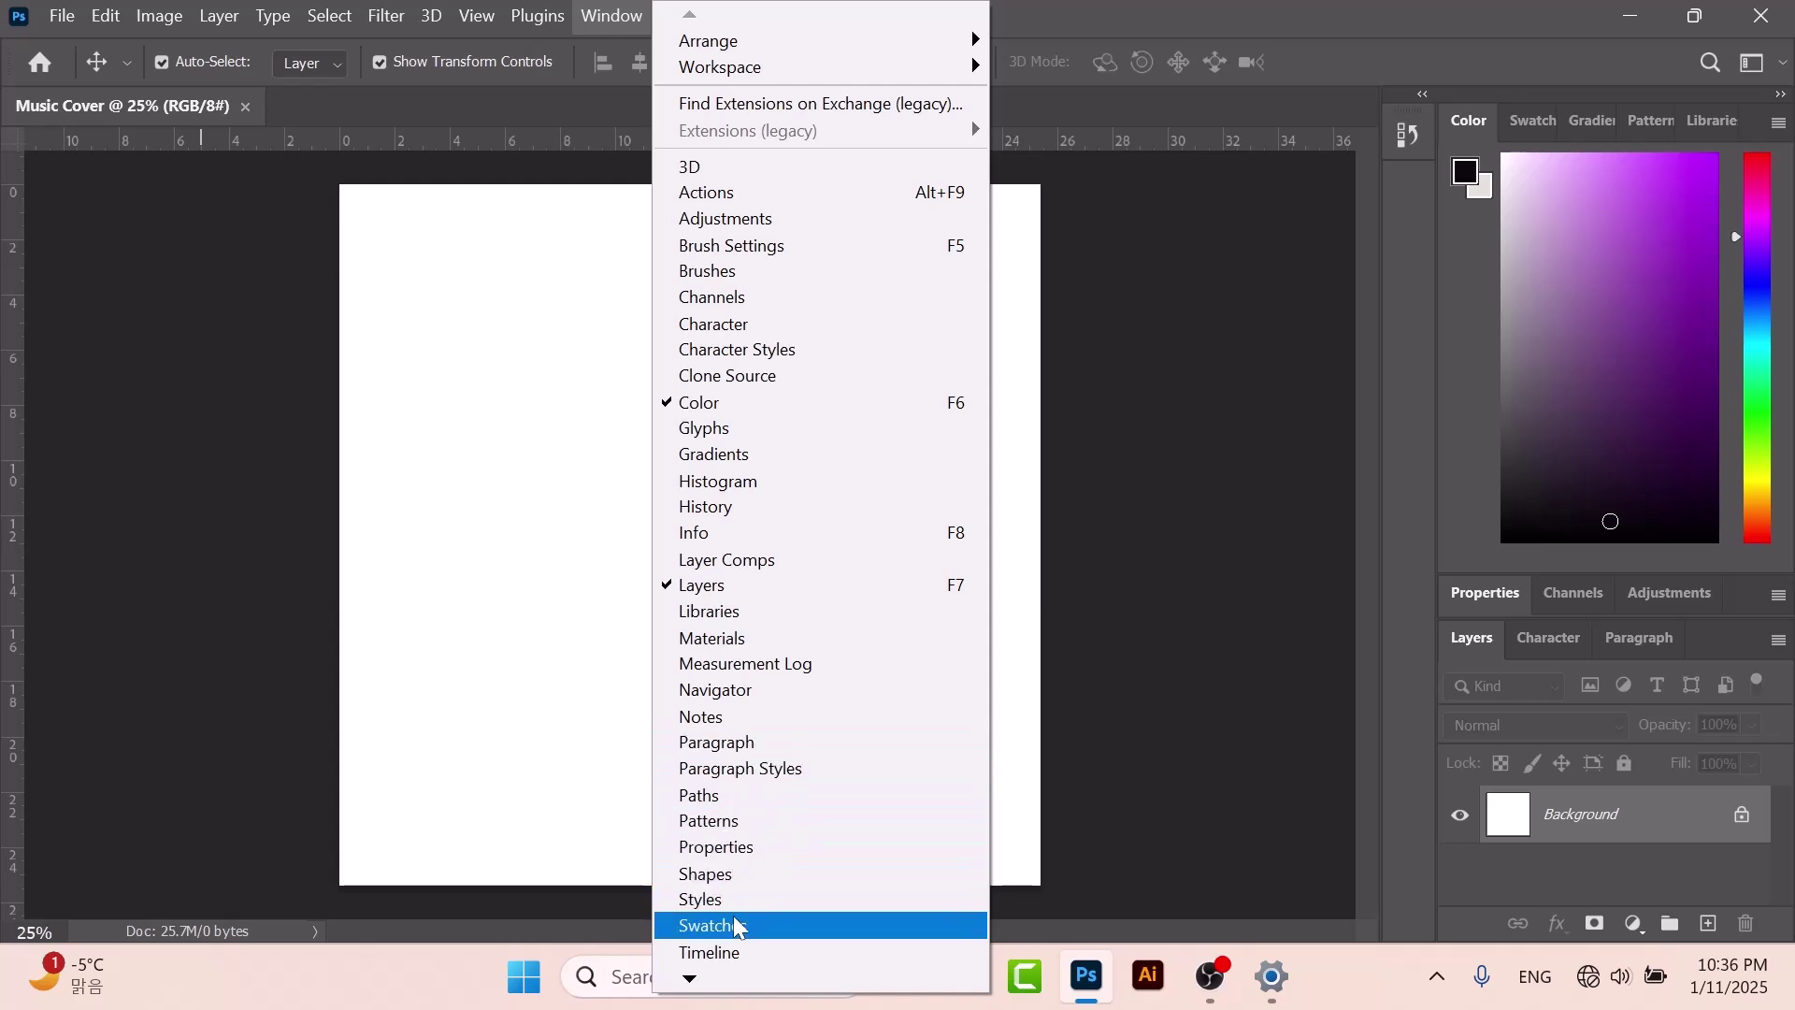
scroll(701, 977, "down", 1)
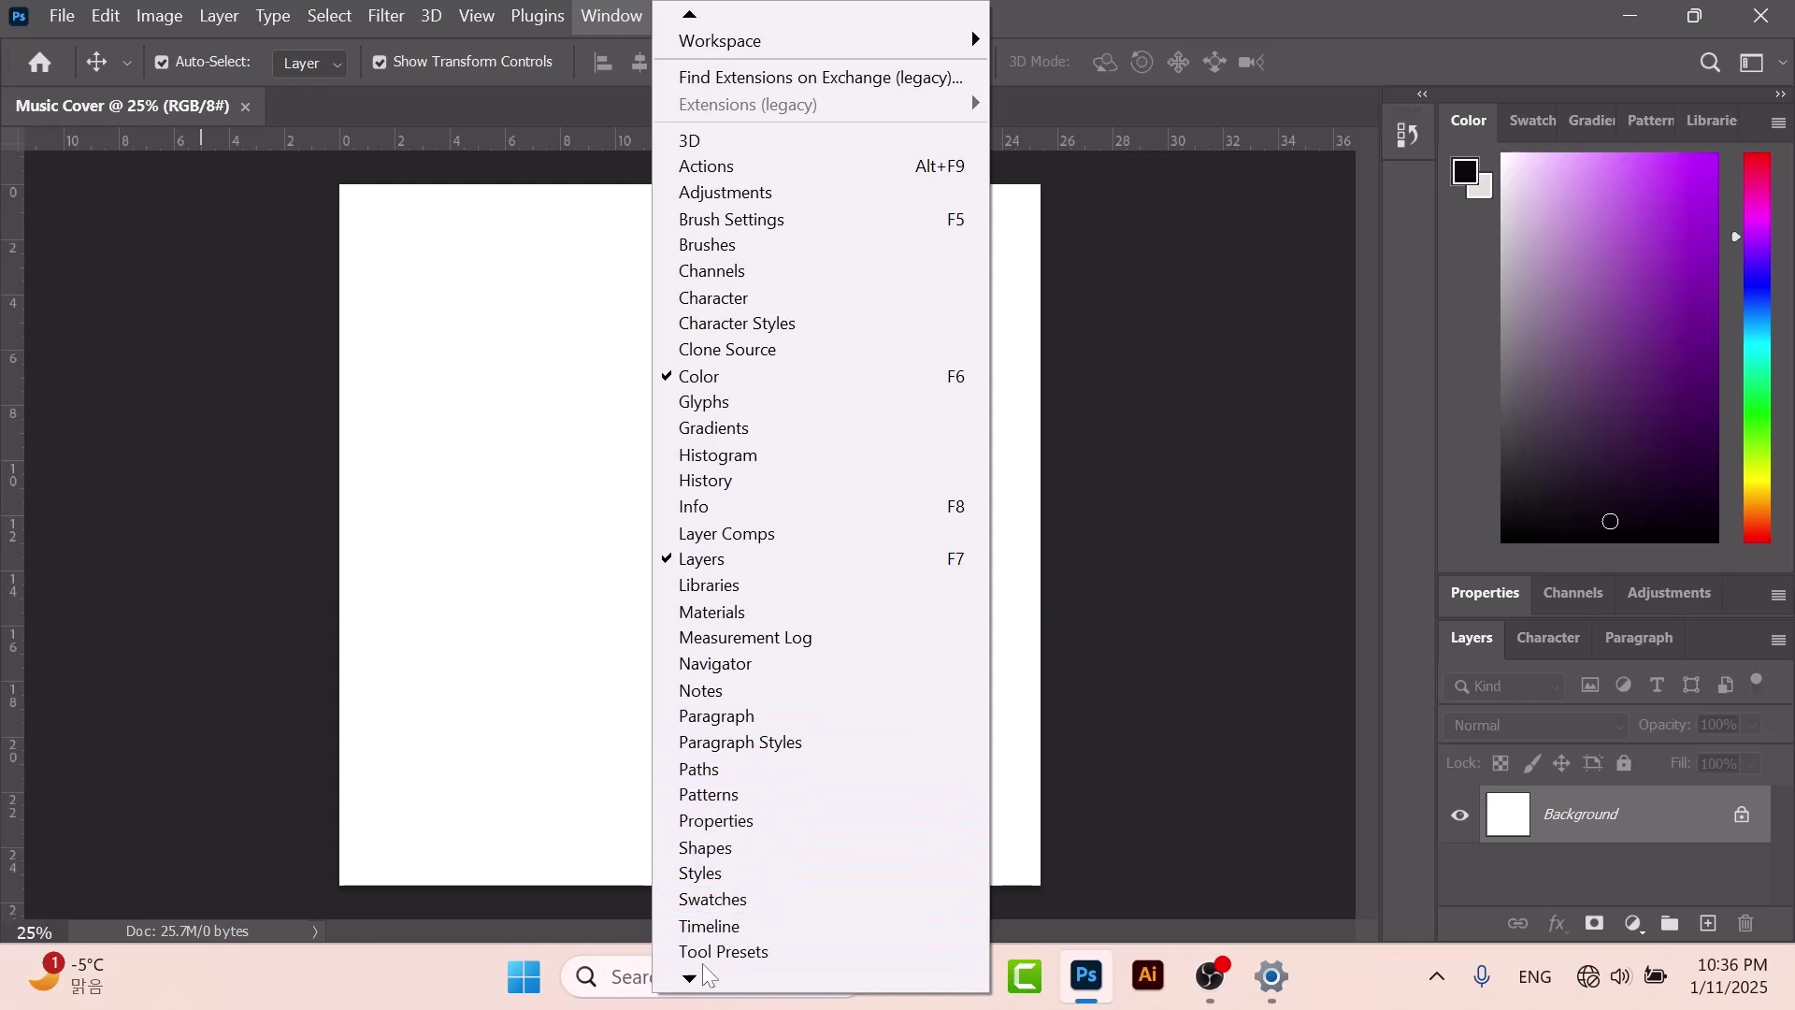
scroll(722, 940, "down", 4)
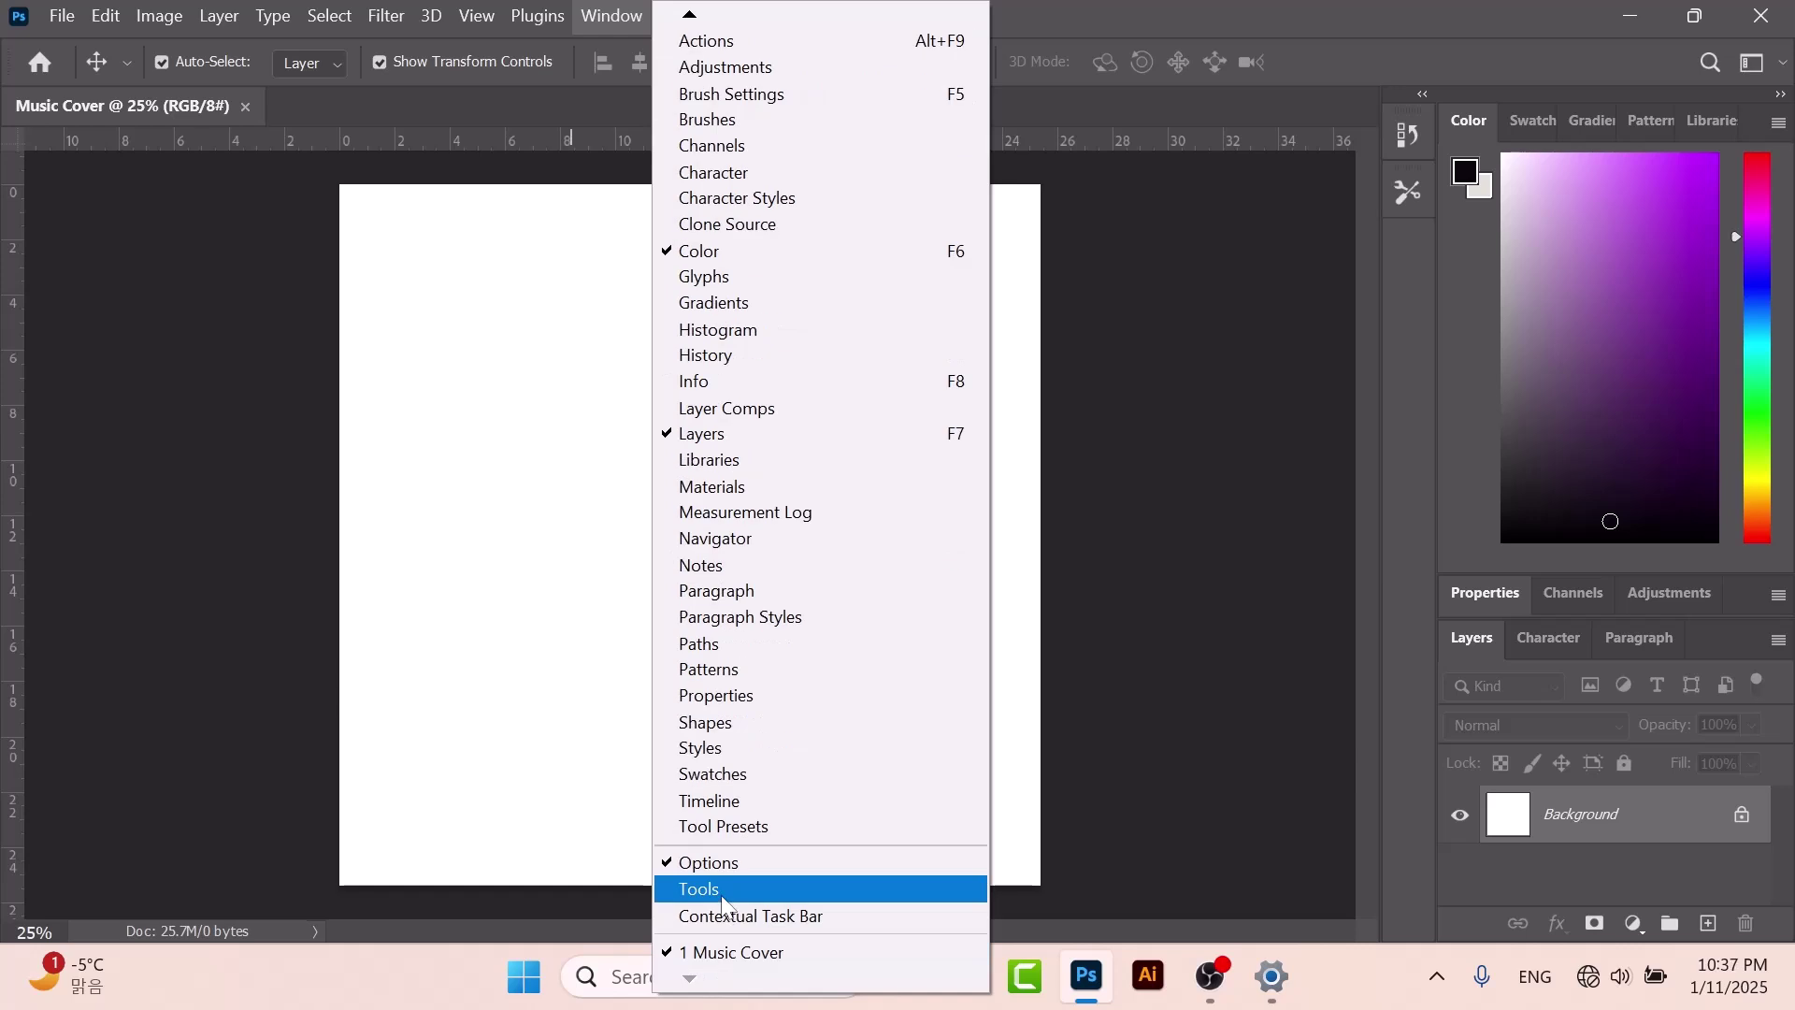
left_click(720, 906)
left_click_drag(400, 439, 4, 179)
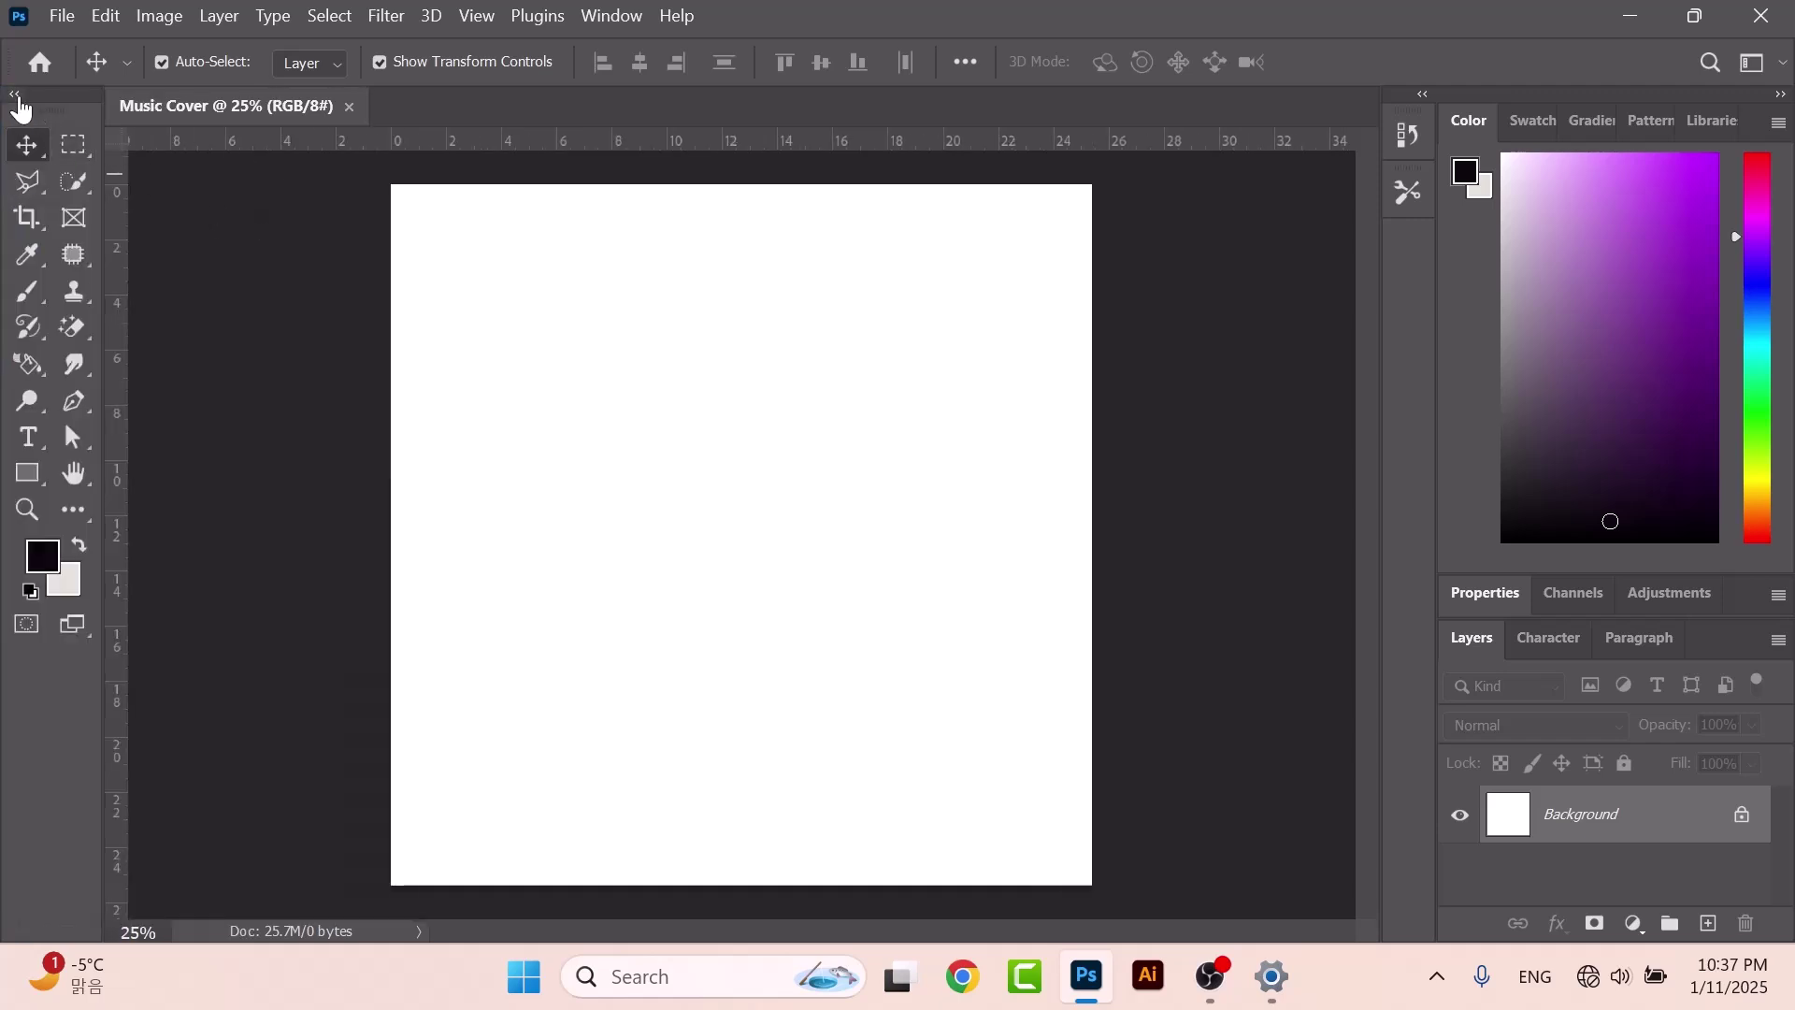
Try the one- and two-column toolbar layouts, keep the single column, and check the Tools entry among the available panels.
left_click(14, 94)
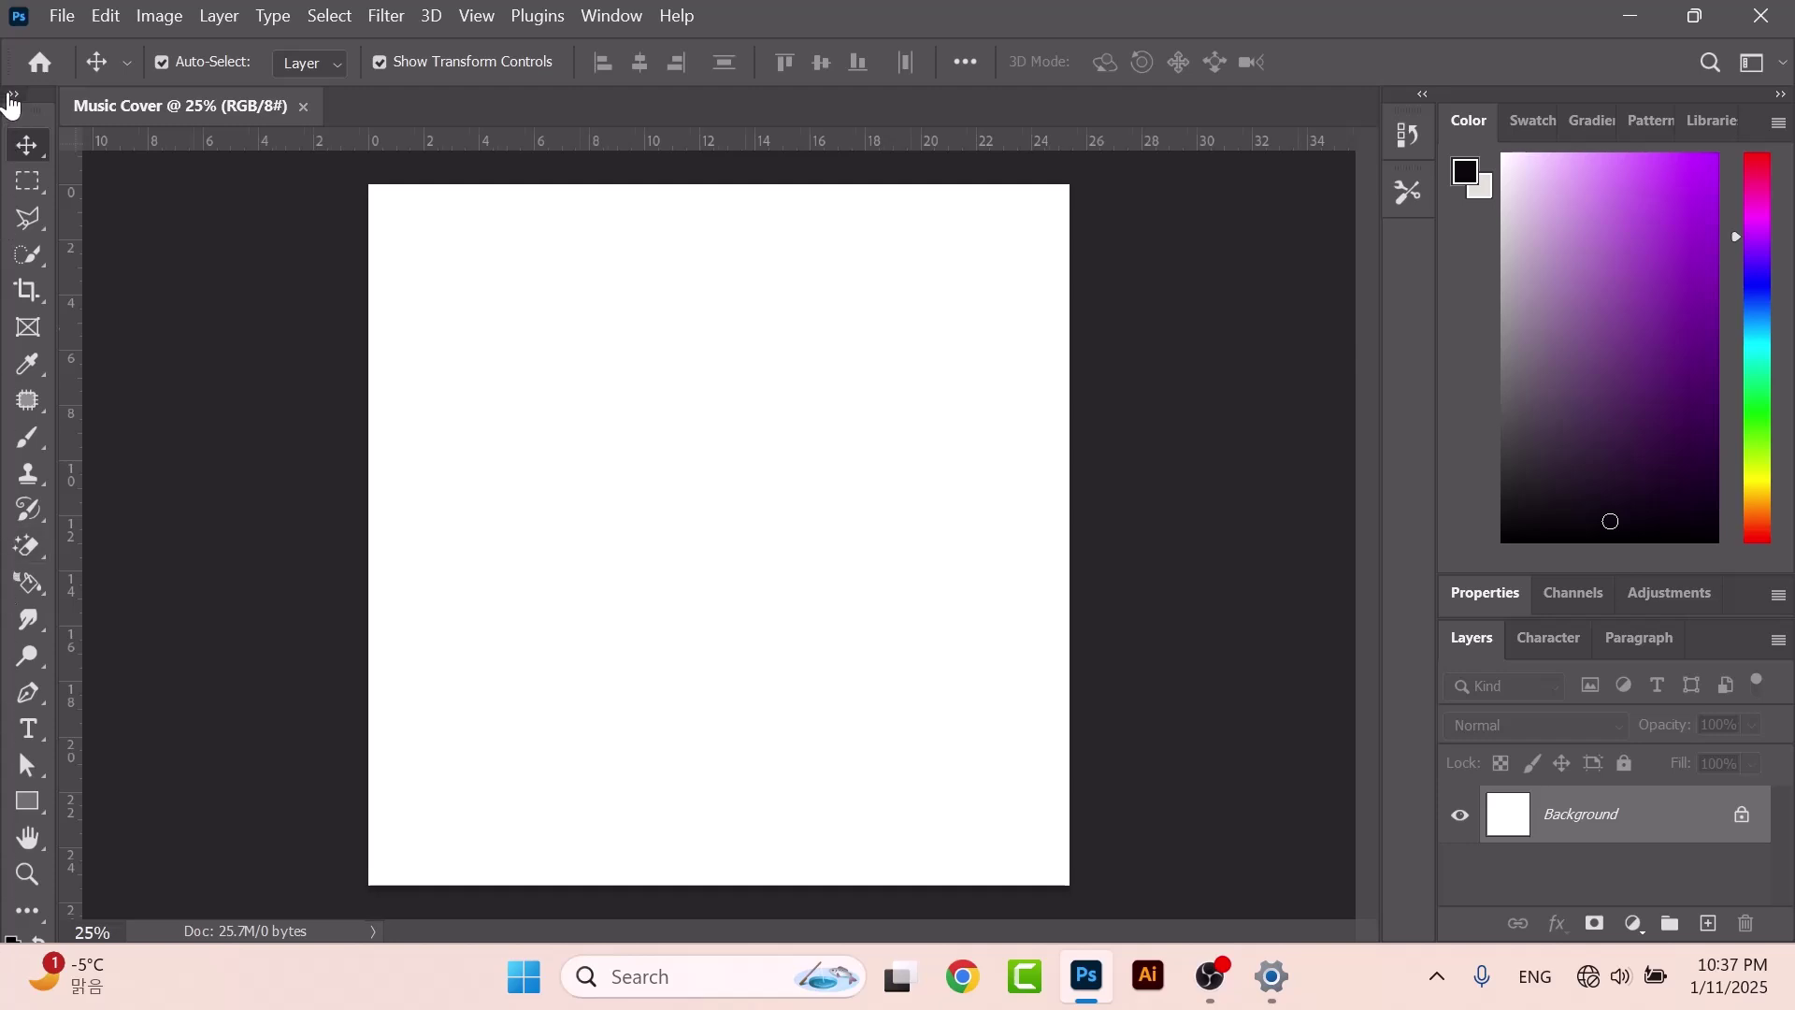
left_click(14, 94)
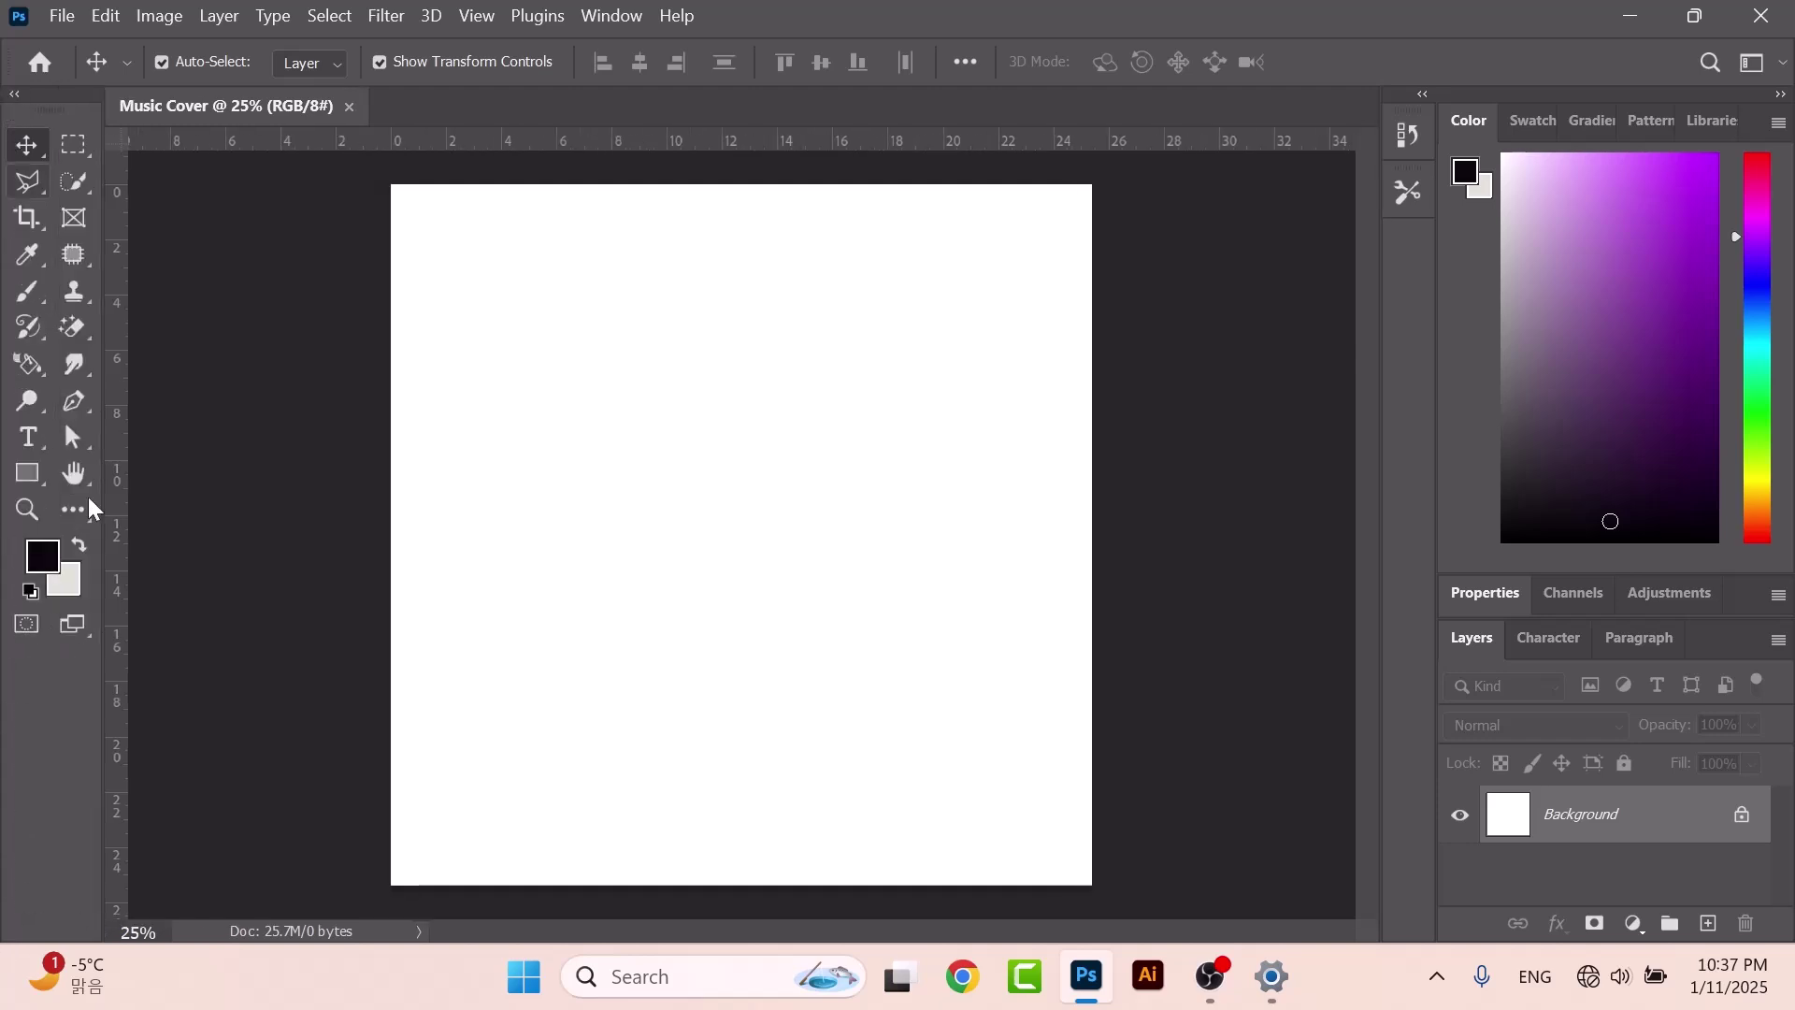
left_click(15, 95)
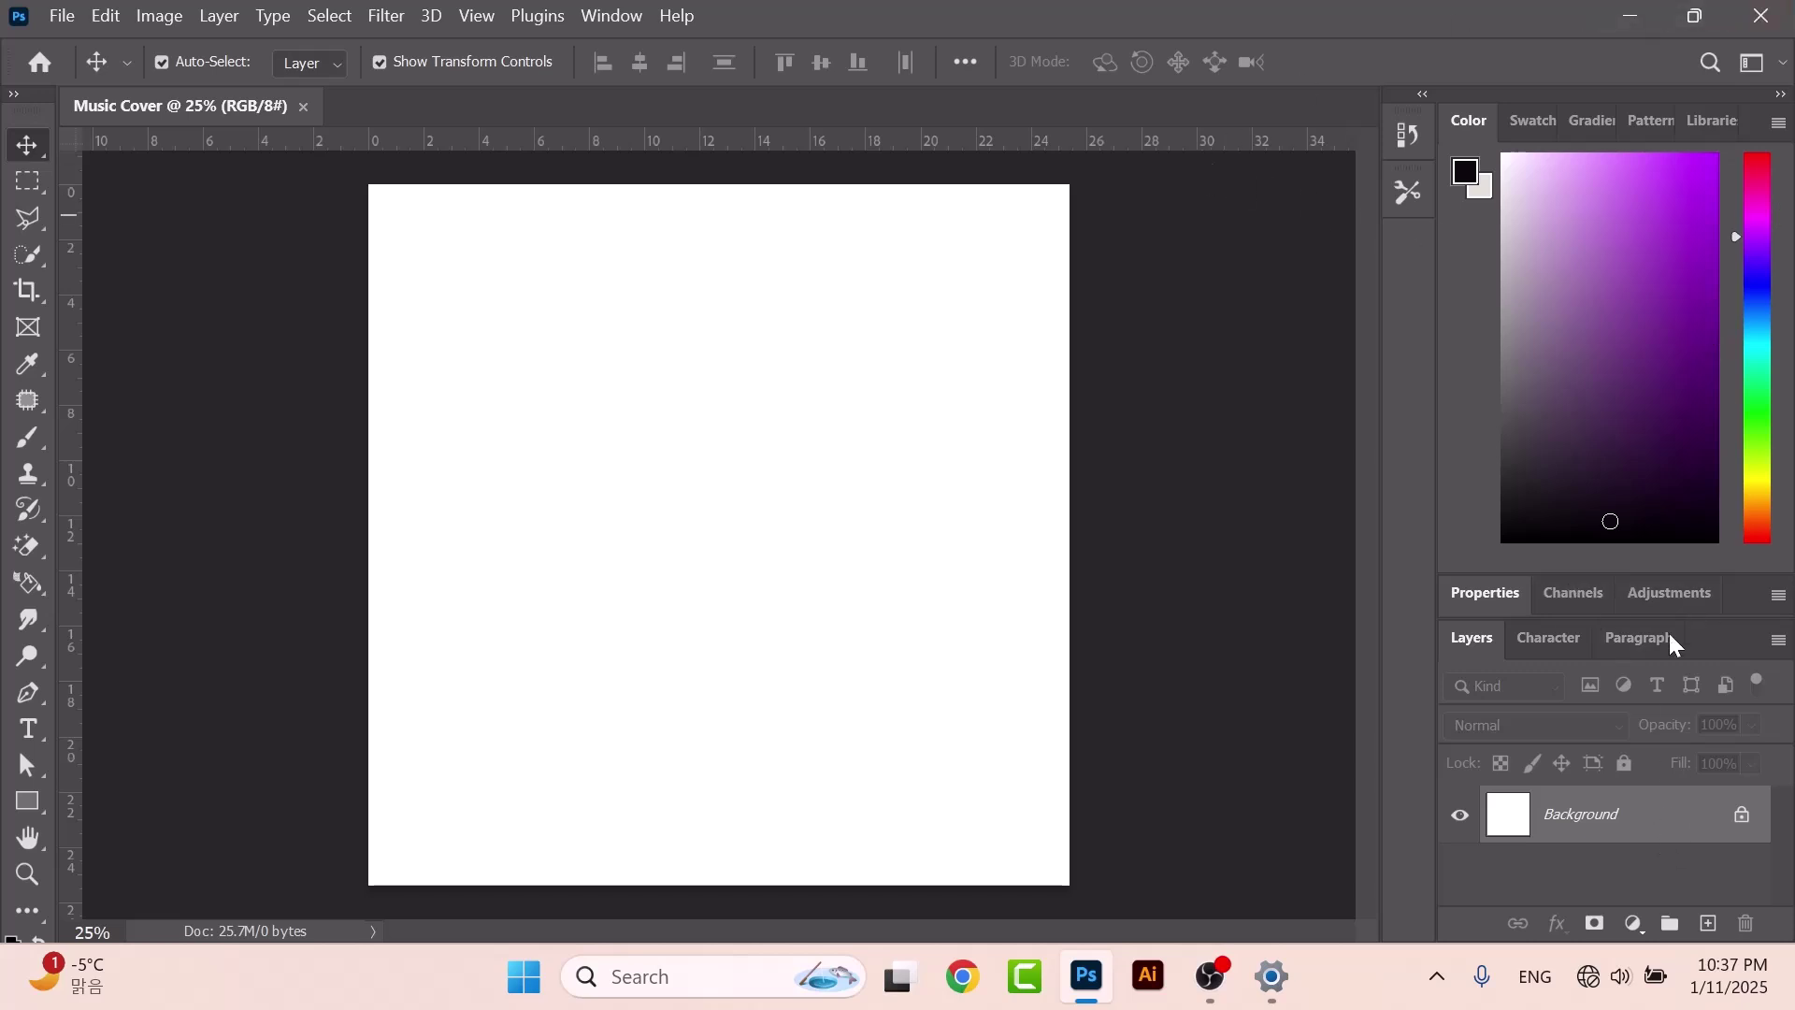
left_click(608, 14)
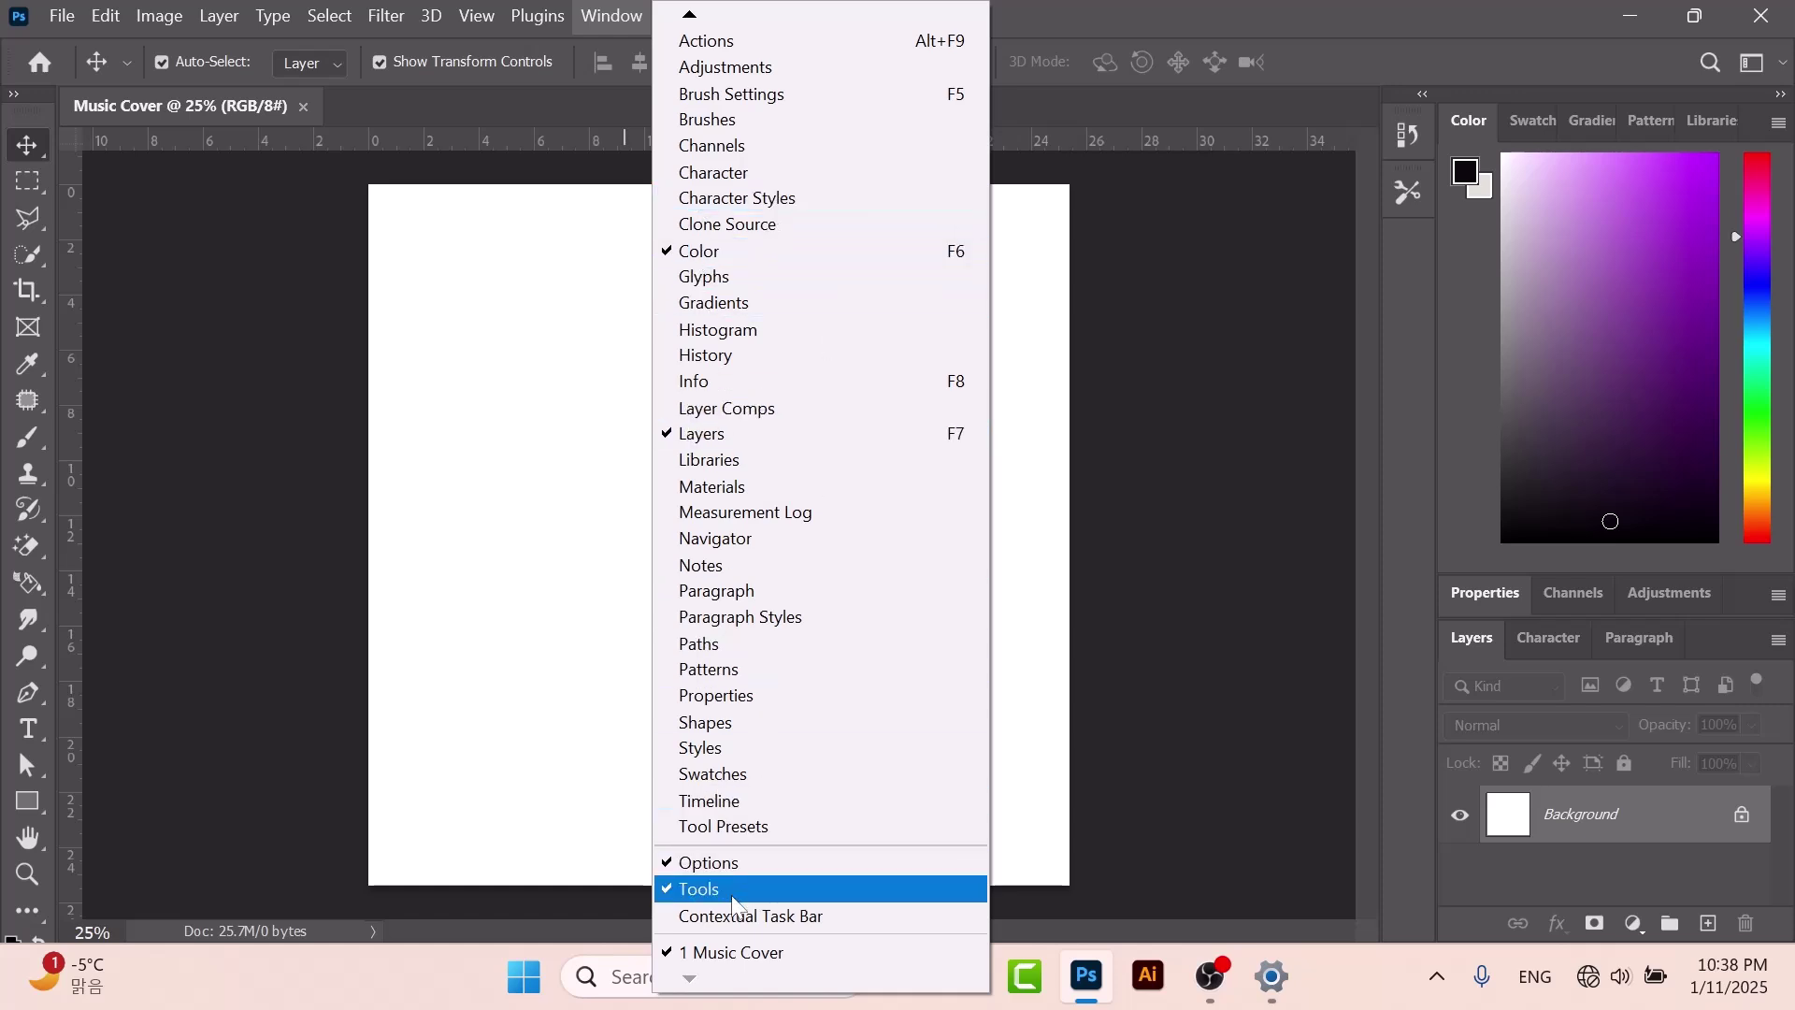
left_click(1348, 556)
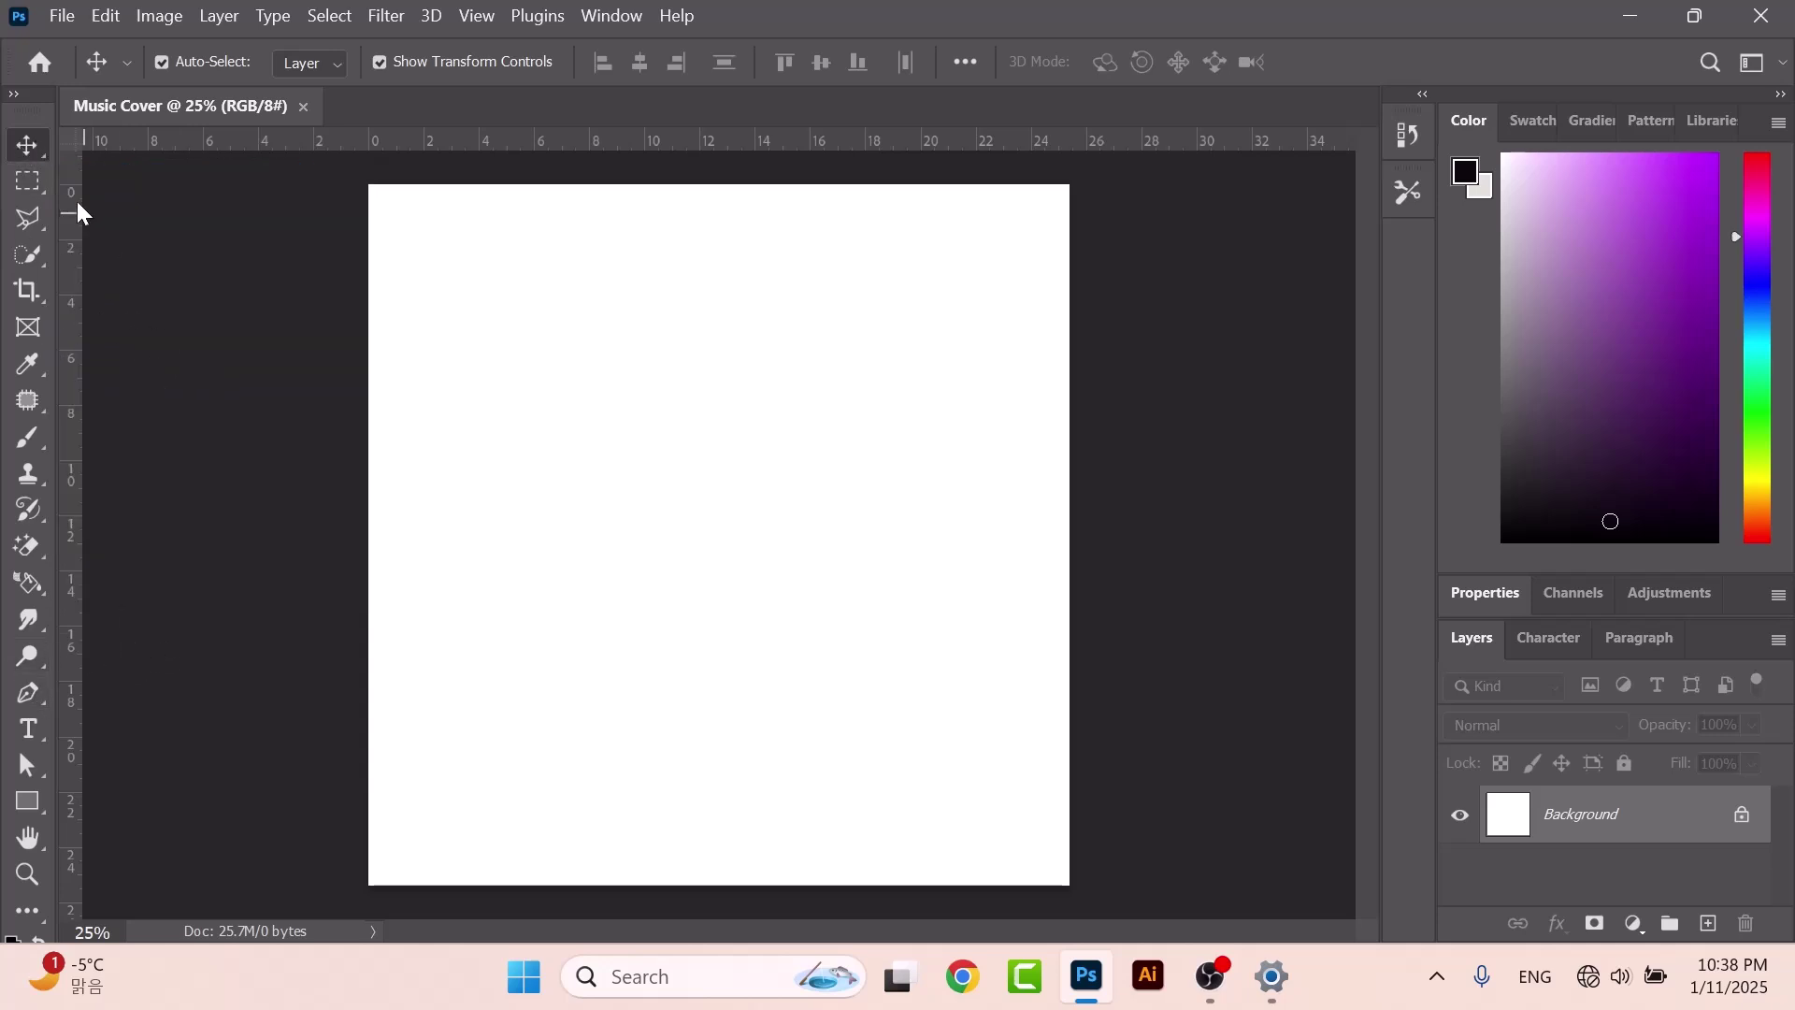
Draw a filled circle about 1440 px (12.2 cm) across in the upper part of the canvas with the Ellipse tool.
mouse_move(30, 155)
left_click(35, 795)
left_click(141, 793)
key("shift+u")
left_click_drag(604, 437, 770, 605)
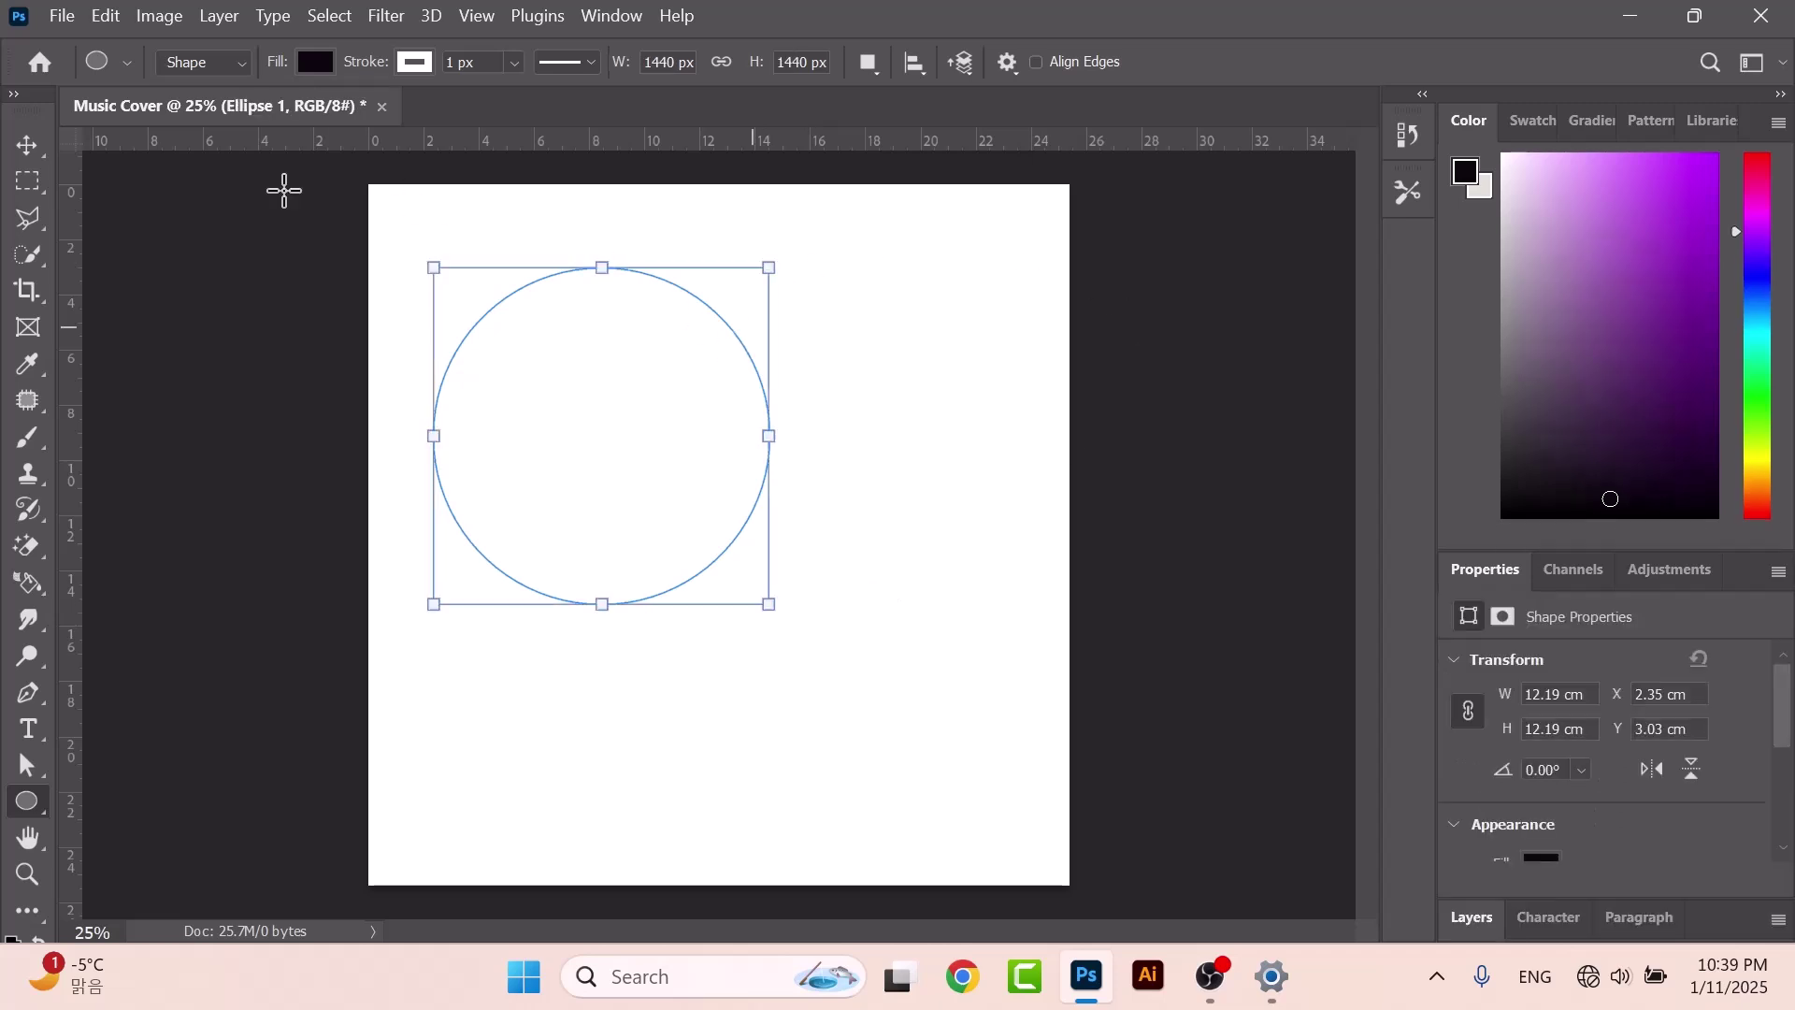
Move the circle around with the Move tool to near the canvas centre and scale it up proportionally to about 13 cm across.
left_click(27, 145)
left_click_drag(633, 389, 785, 479)
left_click(27, 184)
left_click(24, 145)
left_click_drag(746, 475, 365, 279)
left_click_drag(441, 329, 659, 439)
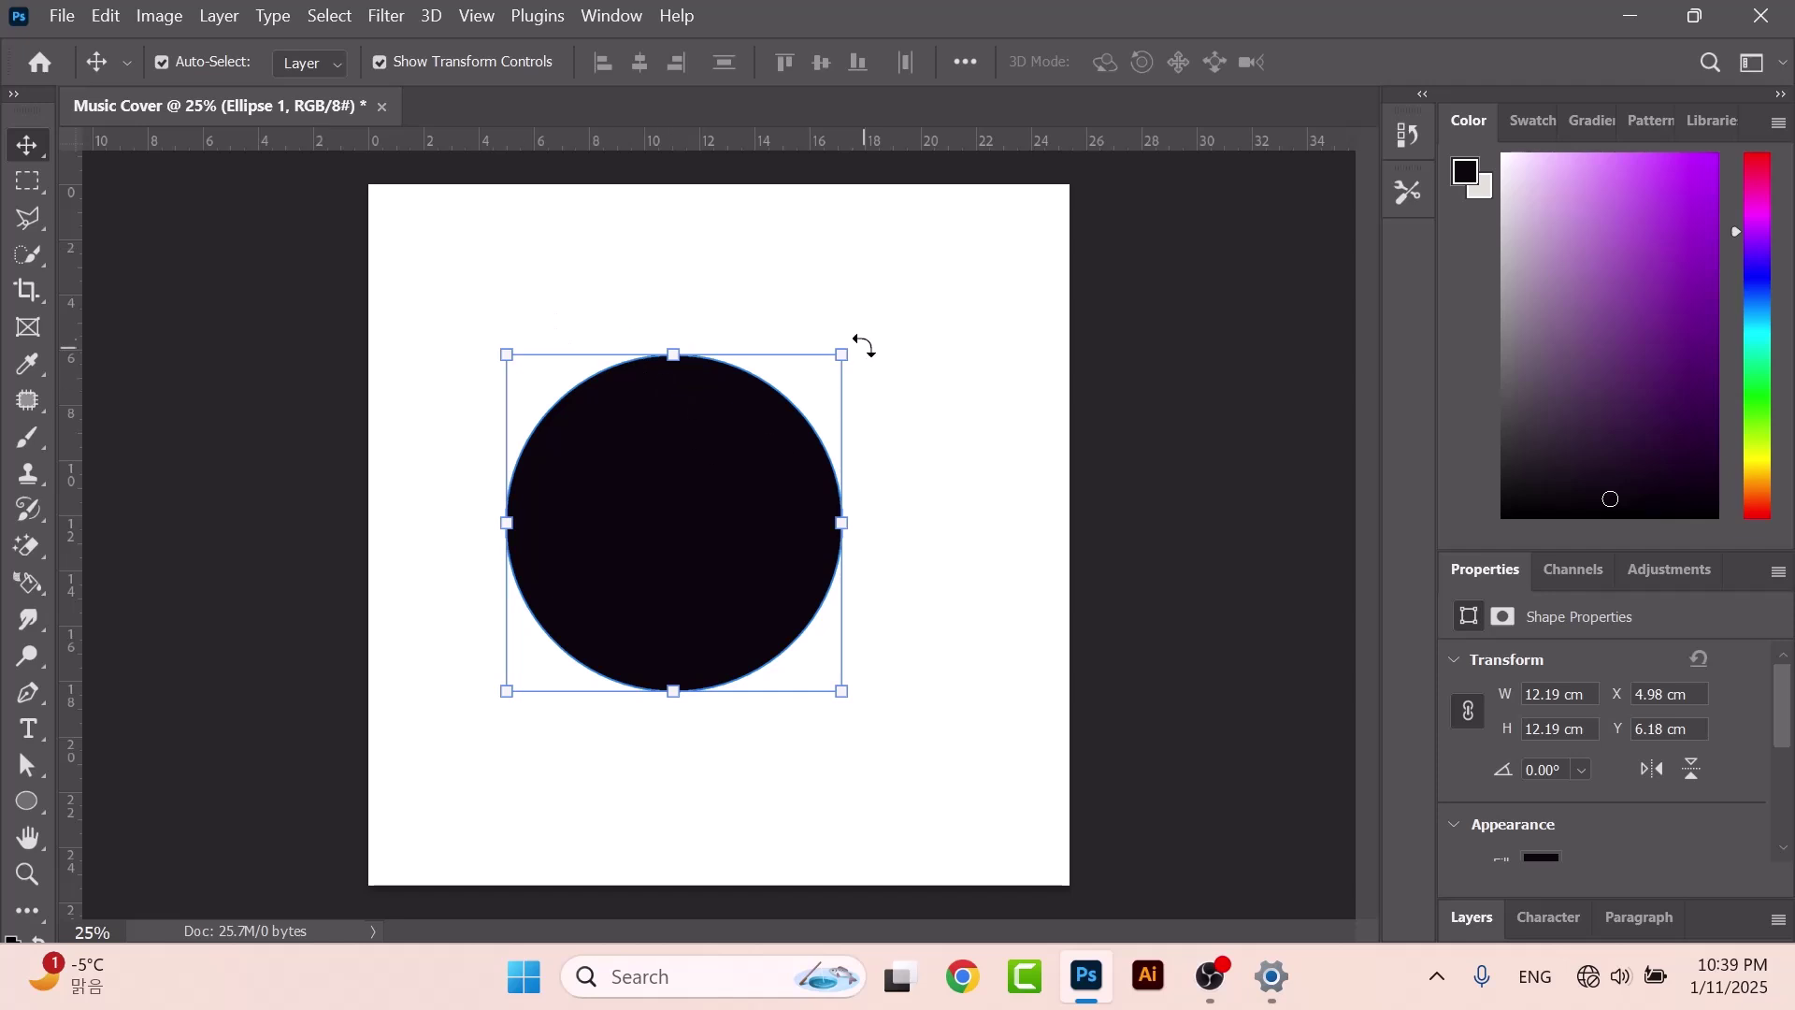
mouse_move(841, 355)
left_mouse_down()
mouse_move(821, 373)
mouse_move(864, 333)
left_mouse_up()
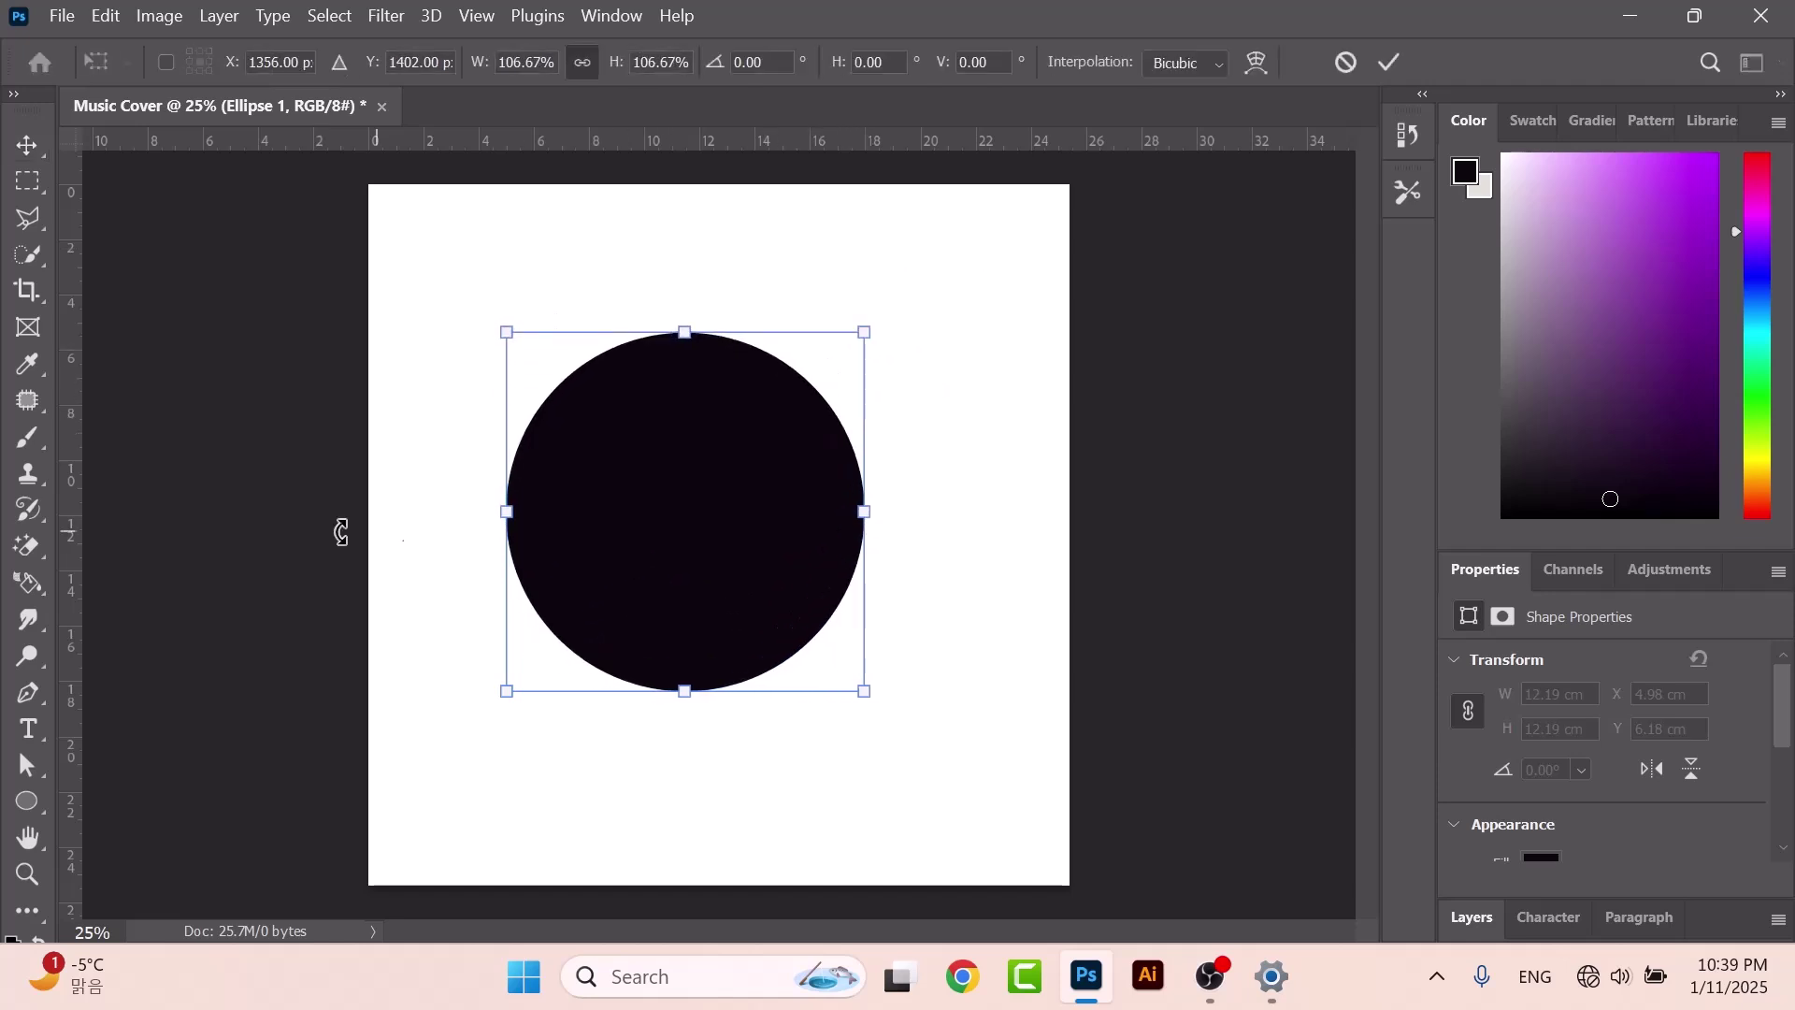
Look at the marquee tool variants, try the Artboard Tool and switch back to the Move Tool.
right_click(28, 180)
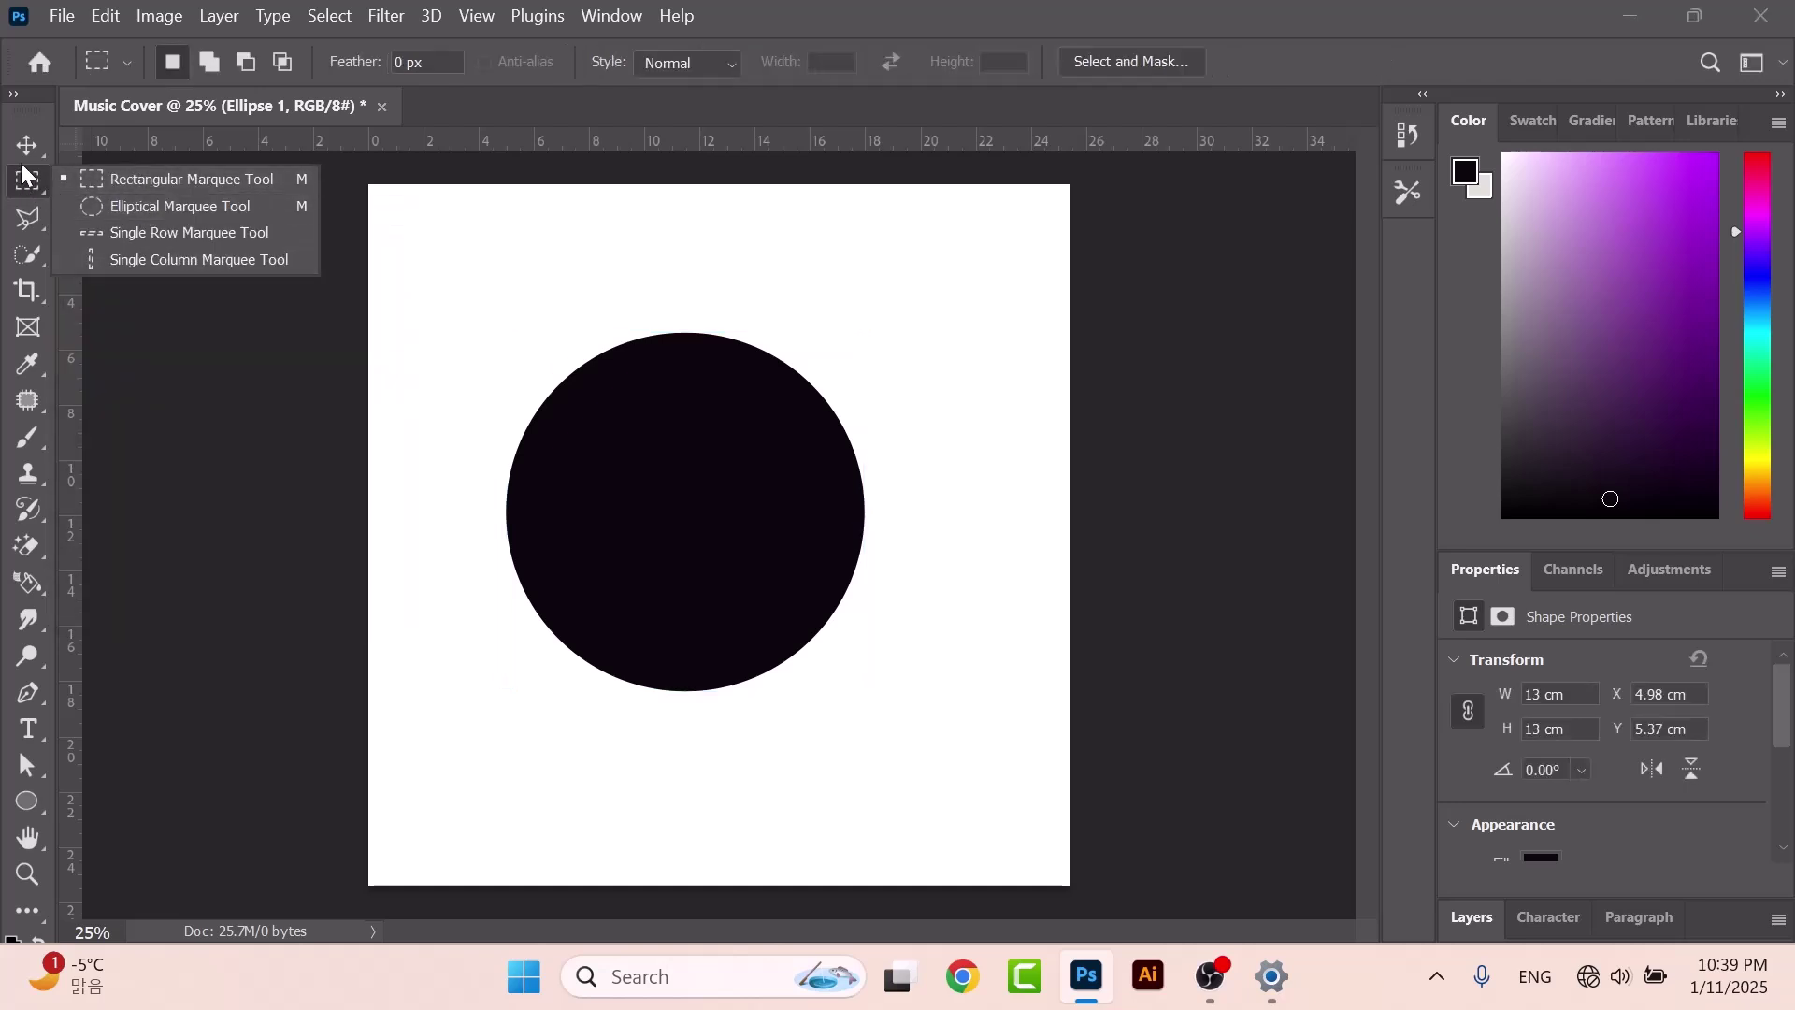
left_click(37, 159)
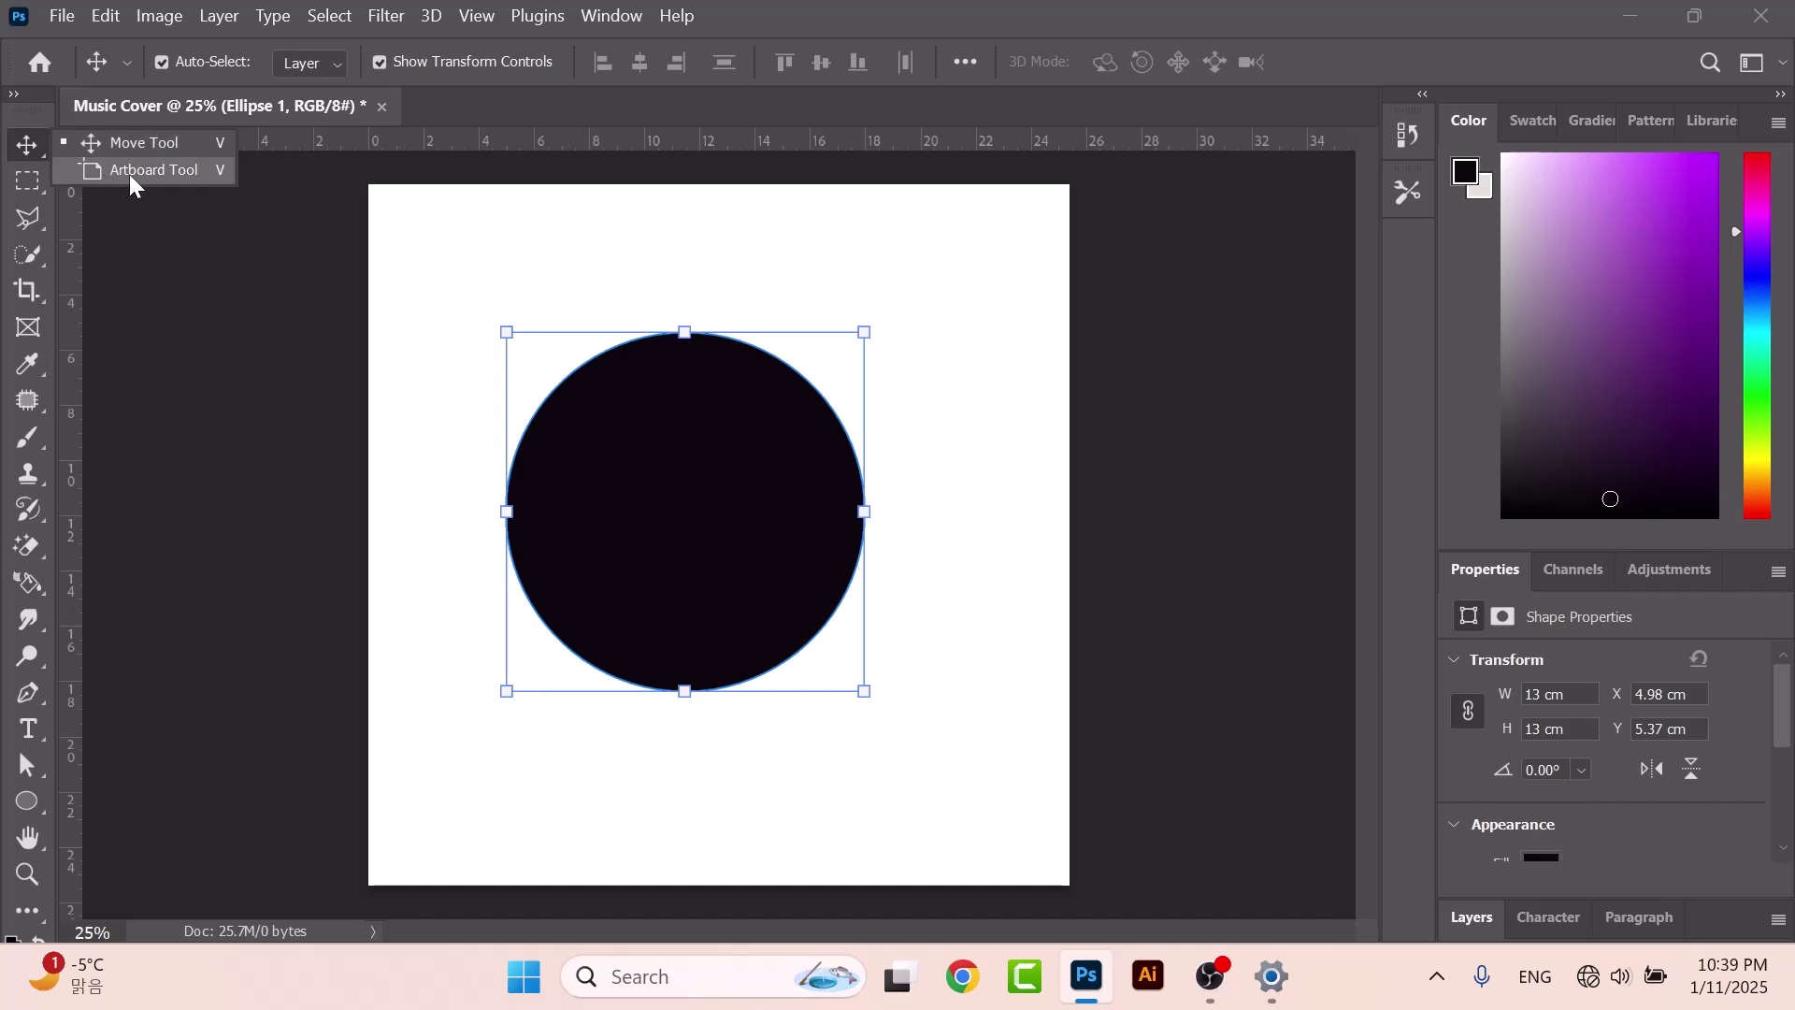
left_click(172, 172)
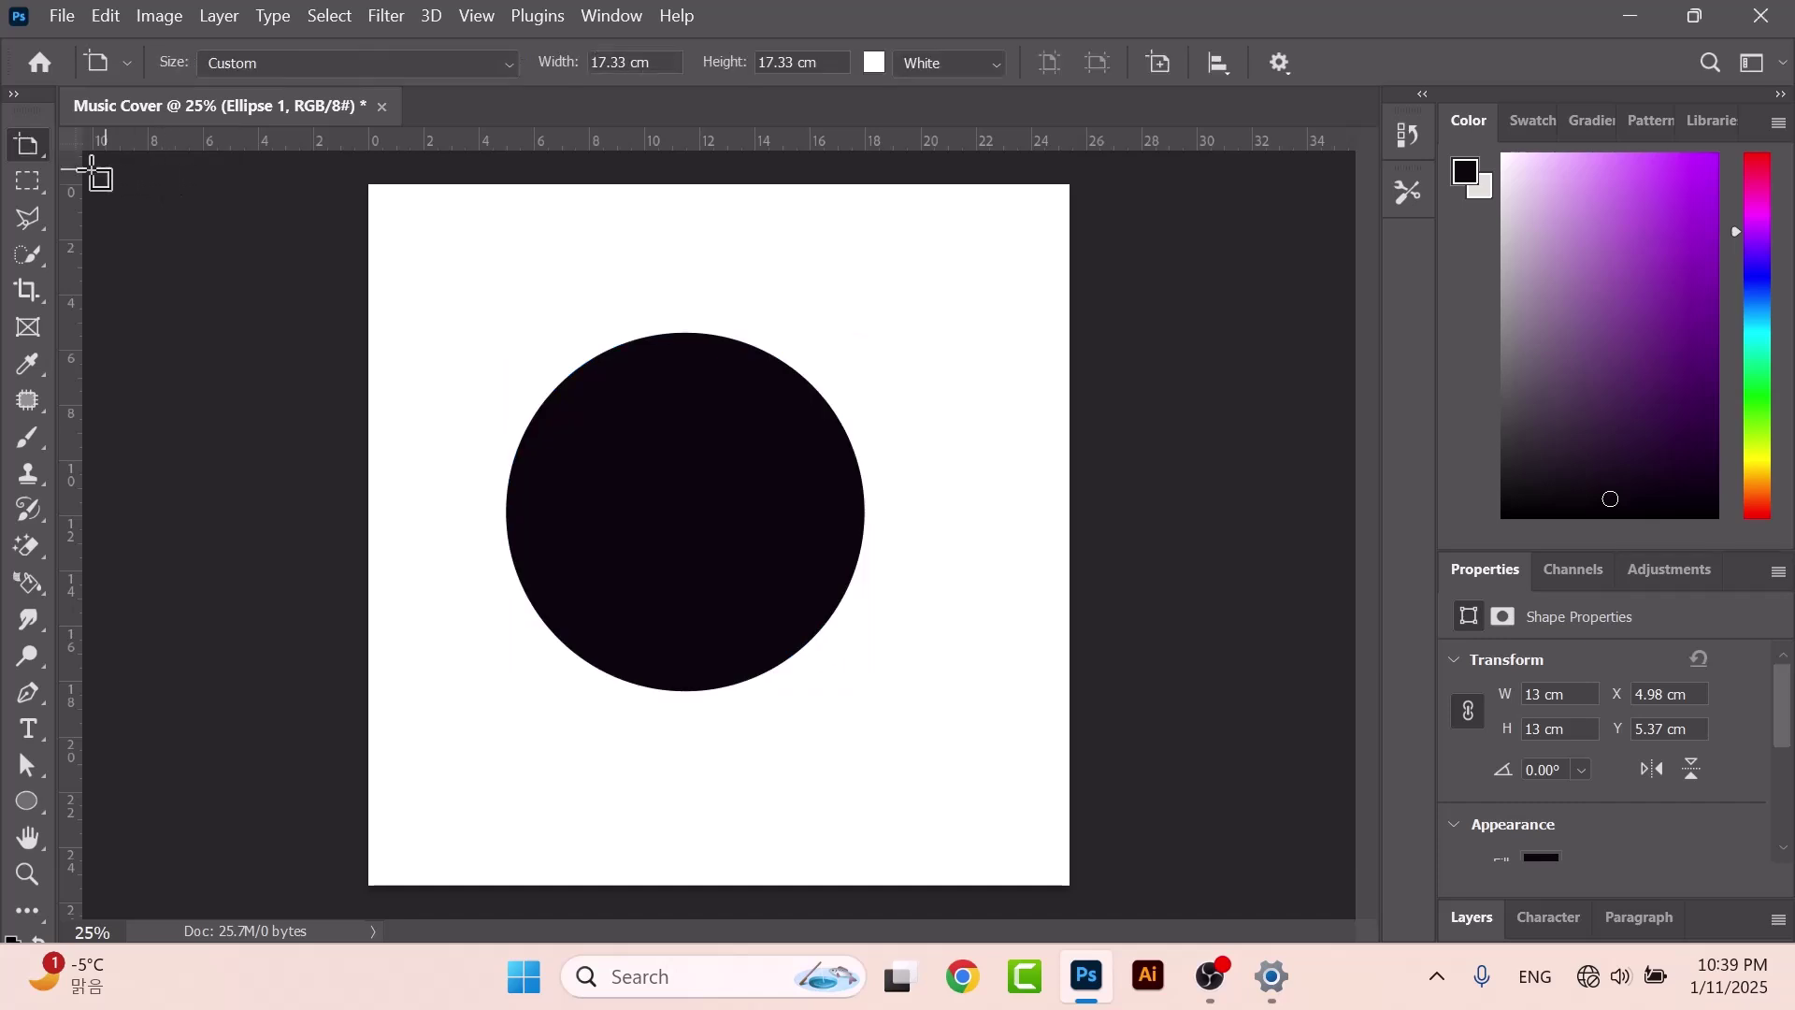
right_click(32, 150)
left_click(100, 145)
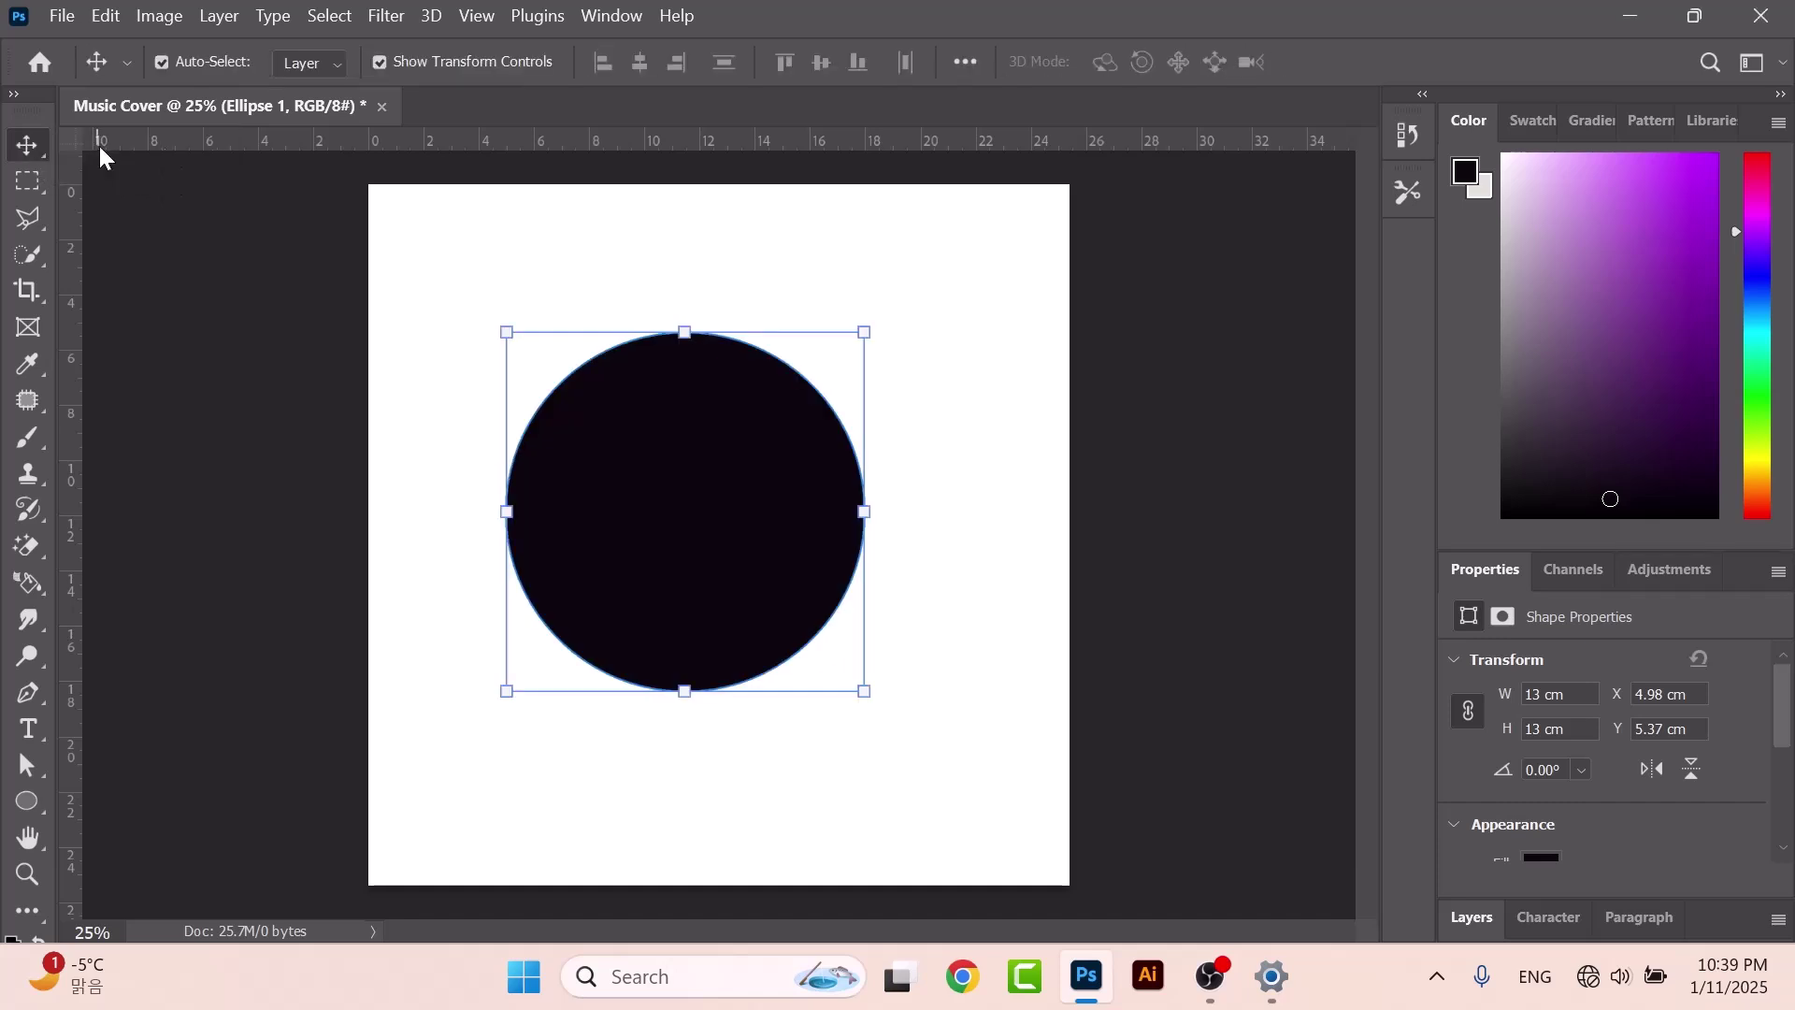
Try the Artboard Tool by drawing an artboard about 17.85 by 16.5 cm around the circle, and undo it.
right_click(28, 143)
left_click(150, 171)
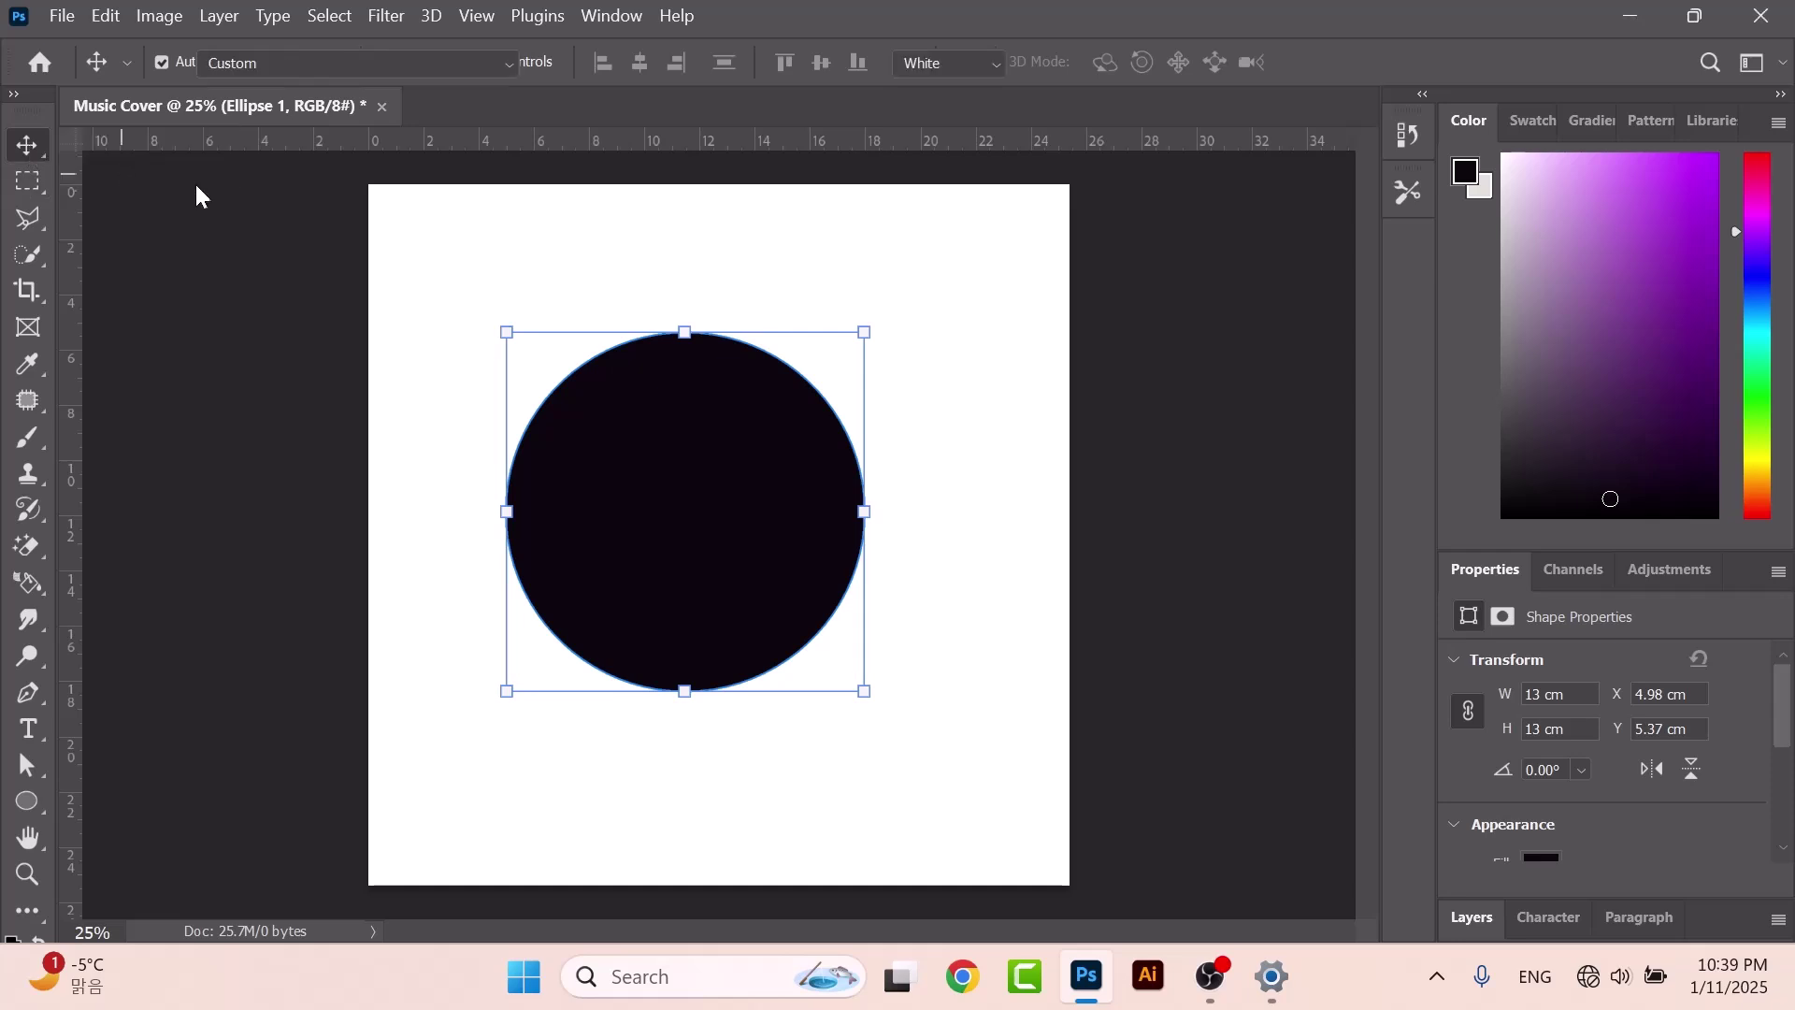
left_click_drag(430, 275, 931, 727)
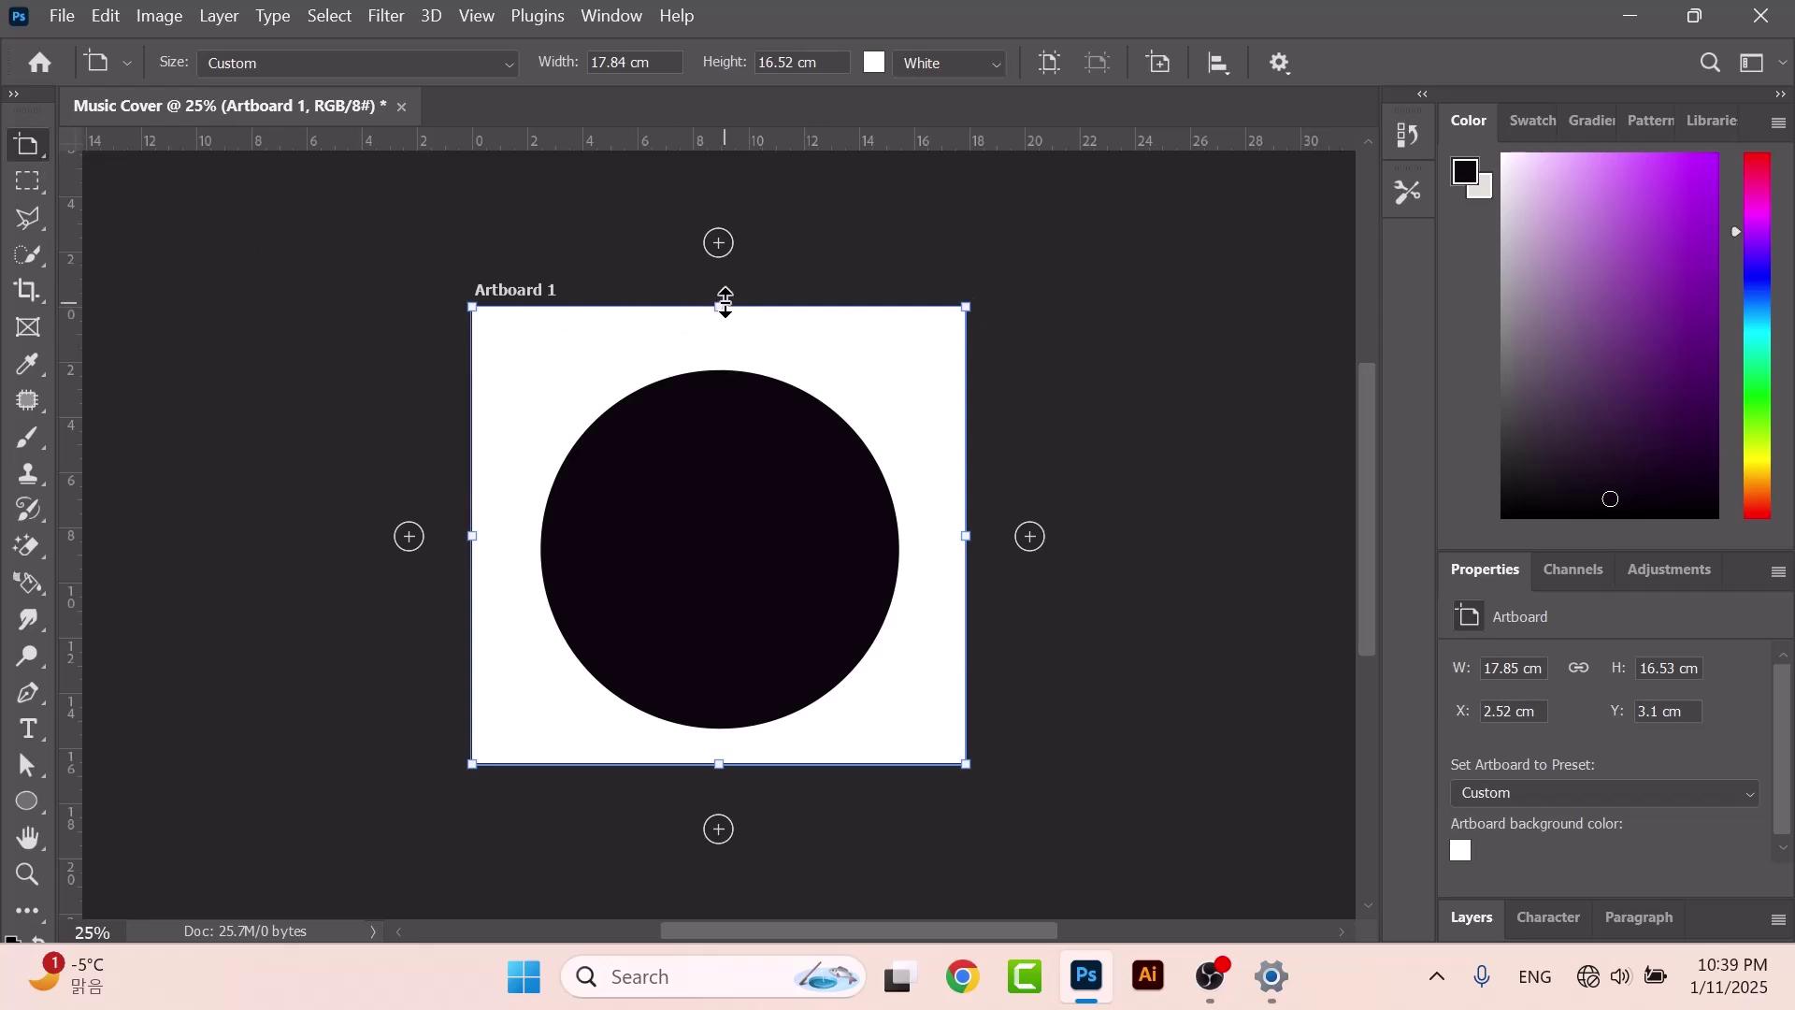
right_click(25, 145)
left_click(91, 147)
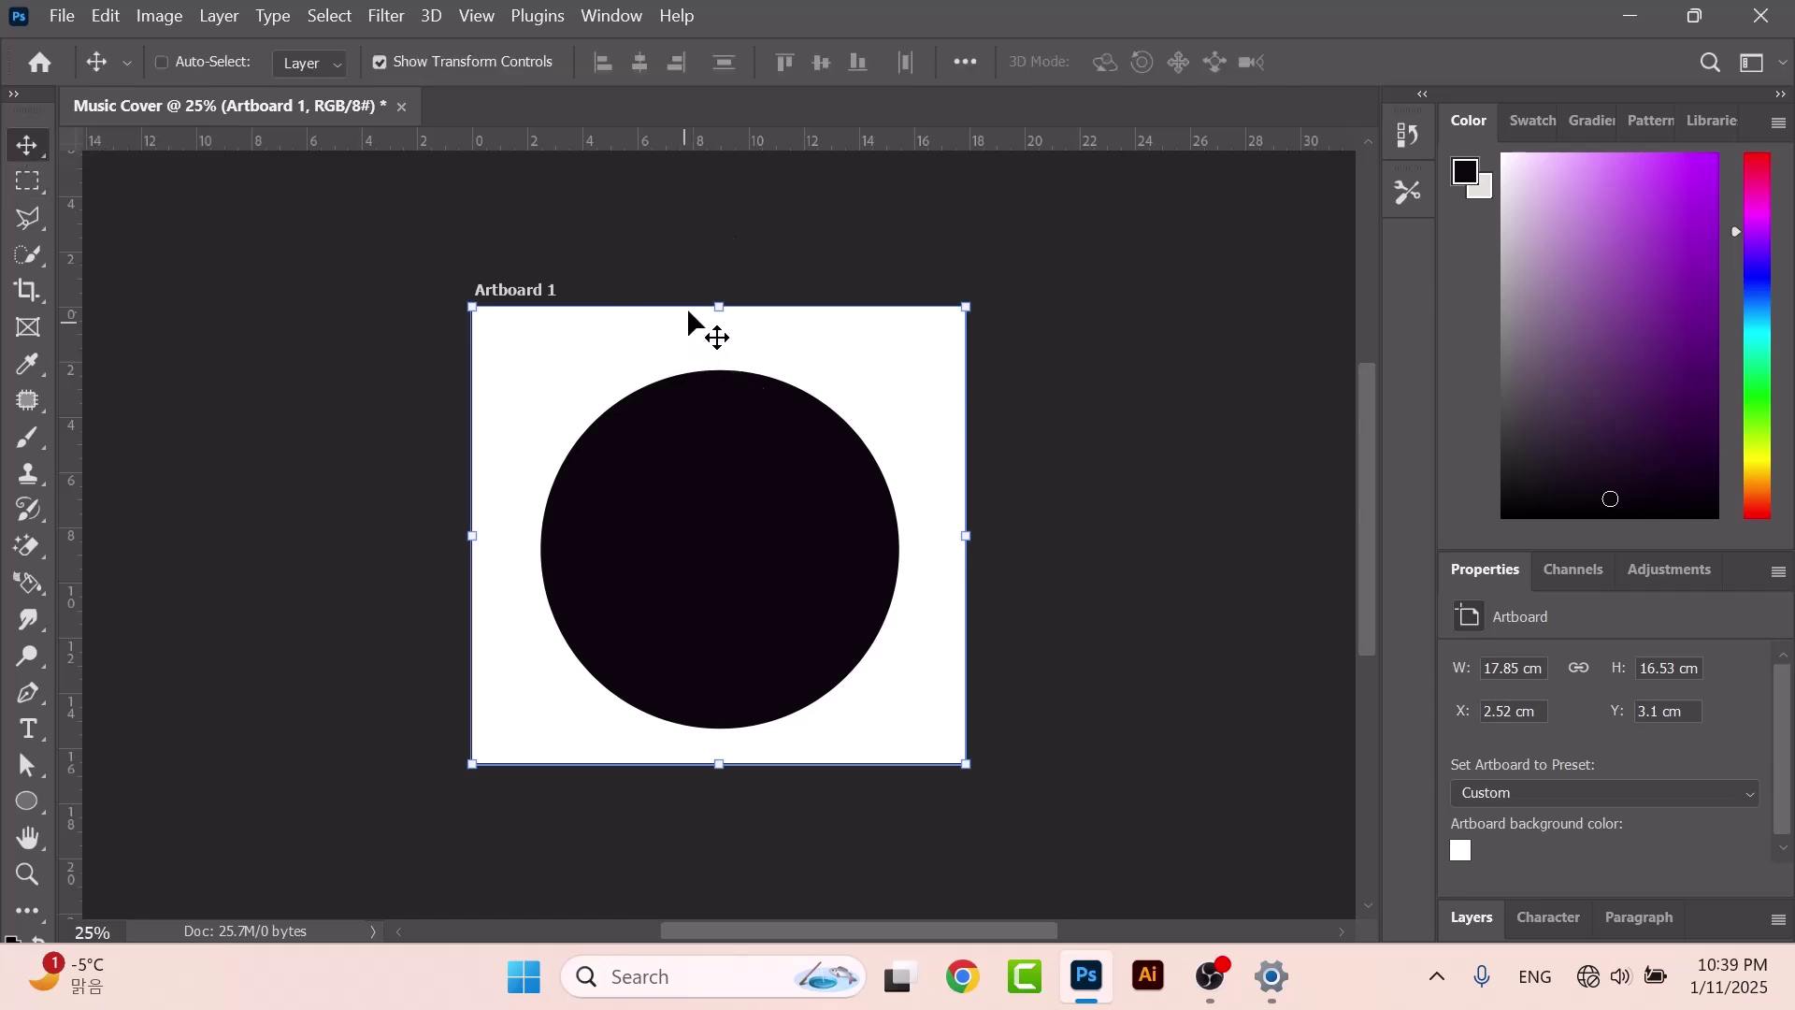
key("ctrl+z")
key("ctrl+z")
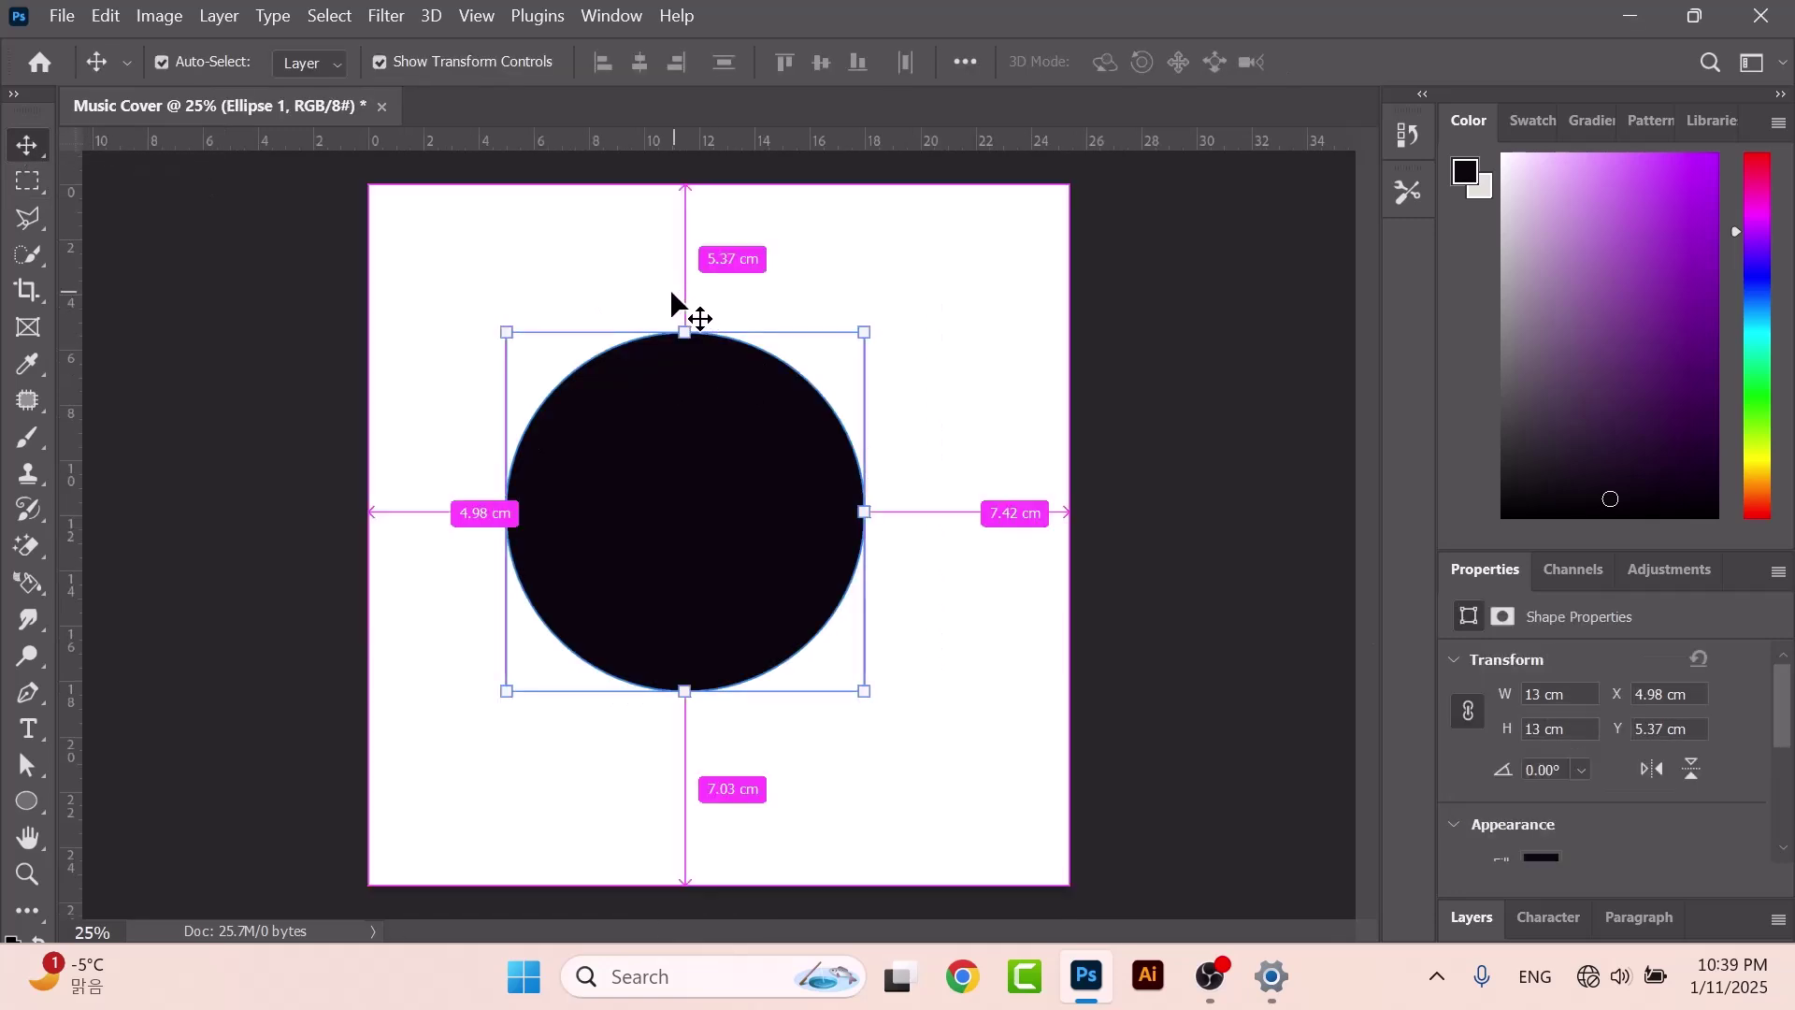
Practise the Rectangular Marquee Tool with several selections over different parts of the circle, ending with a tall one across its right side.
left_click(27, 184)
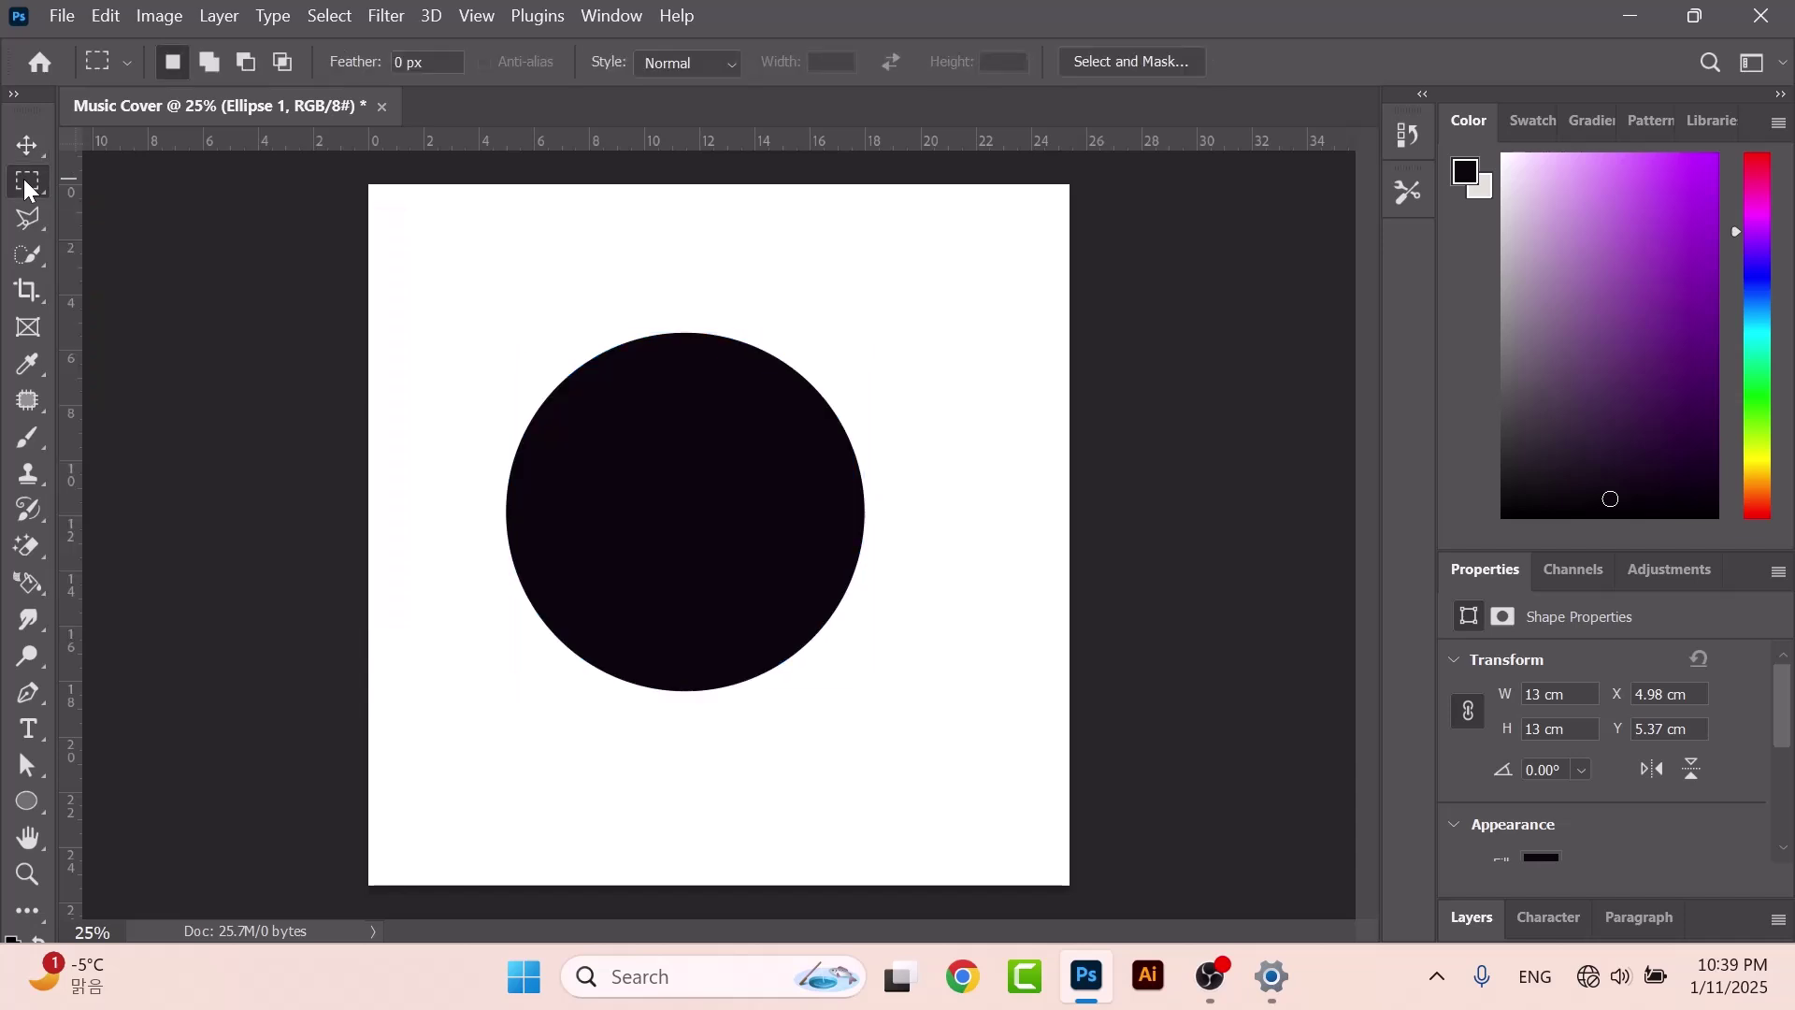
left_click_drag(490, 266, 876, 613)
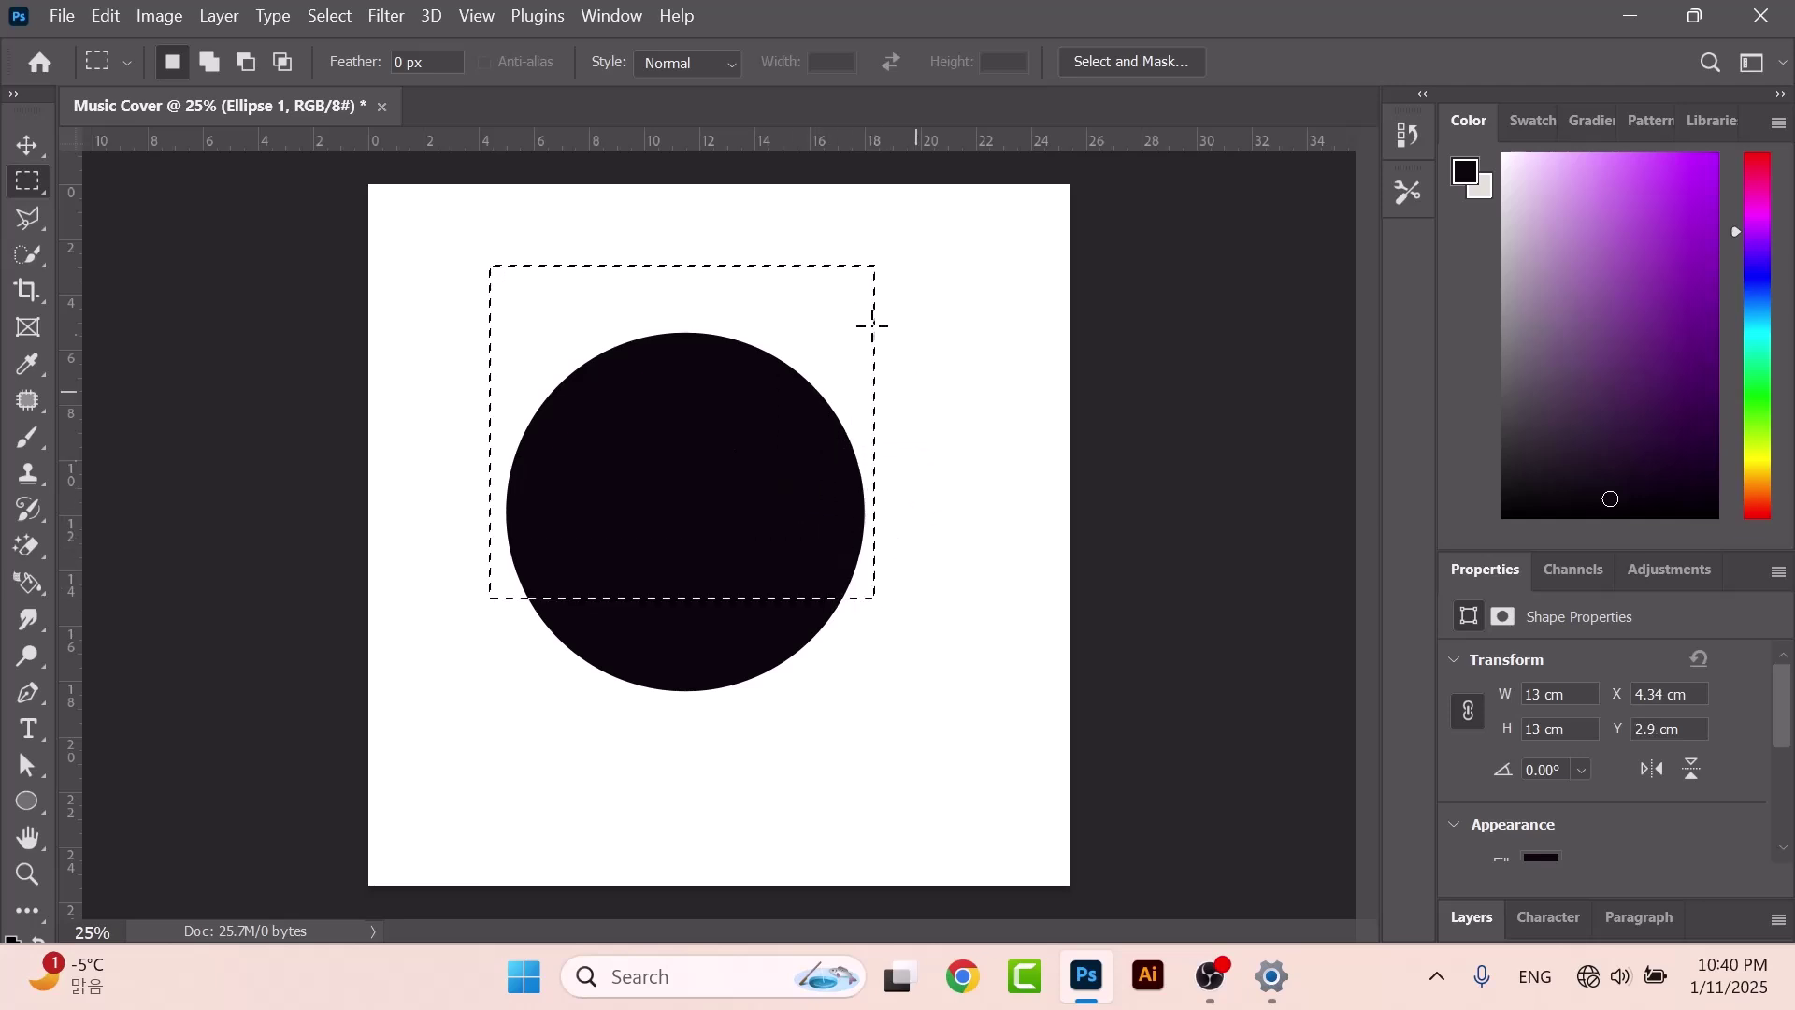
left_click(767, 385)
left_click_drag(558, 287, 855, 496)
left_click(541, 533)
left_click_drag(463, 417, 649, 686)
left_click_drag(794, 411, 934, 634)
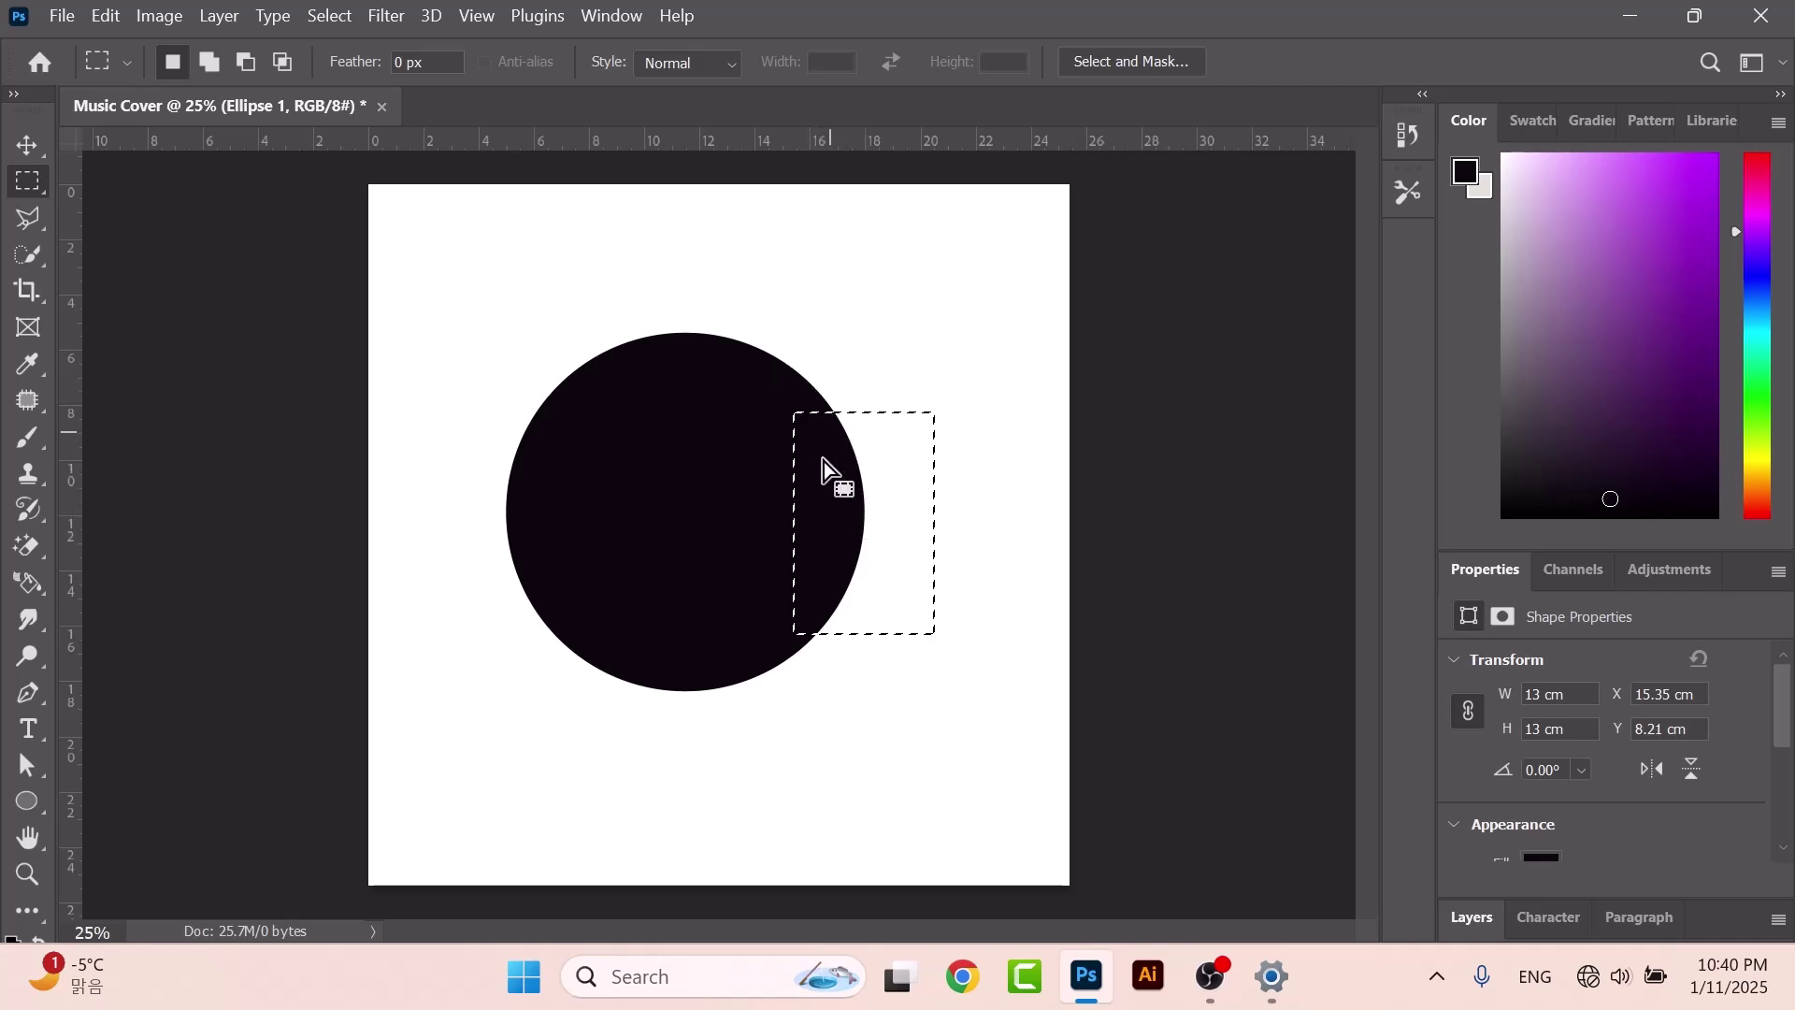
left_click(726, 404)
left_click_drag(734, 309, 929, 732)
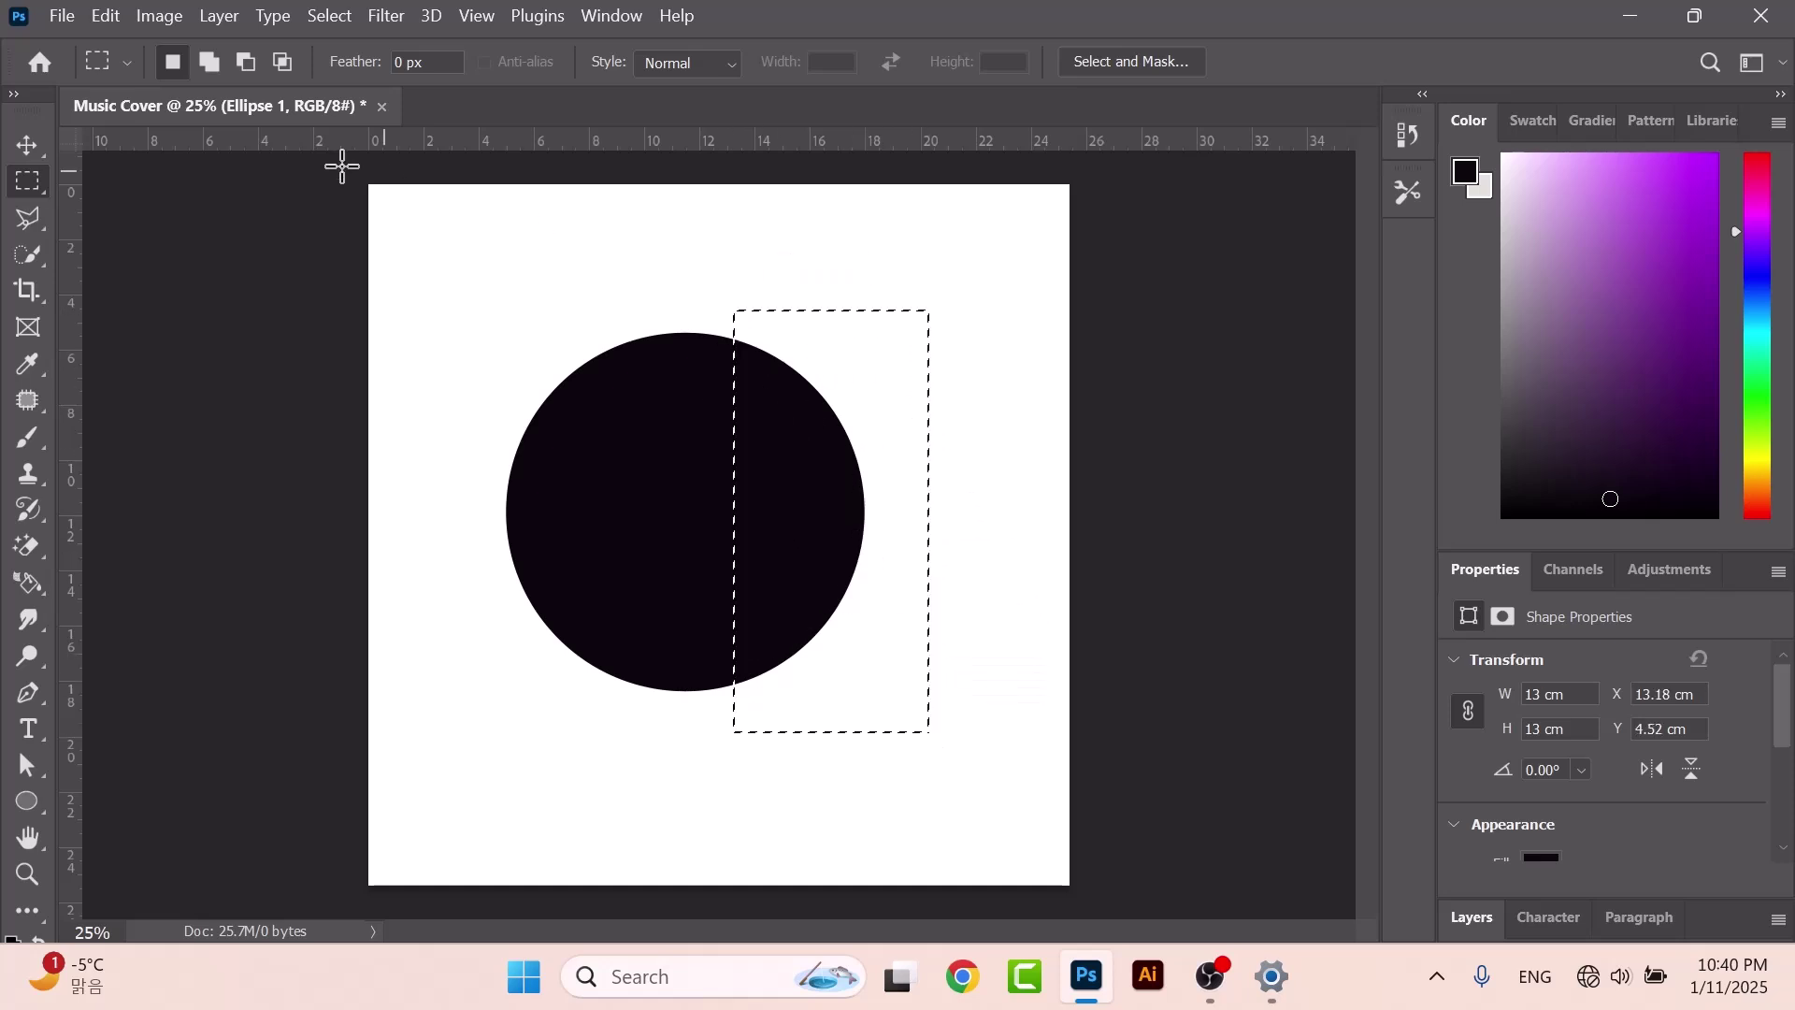
Draw an elliptical marquee selection overlapping the circle's upper left part.
right_click(31, 189)
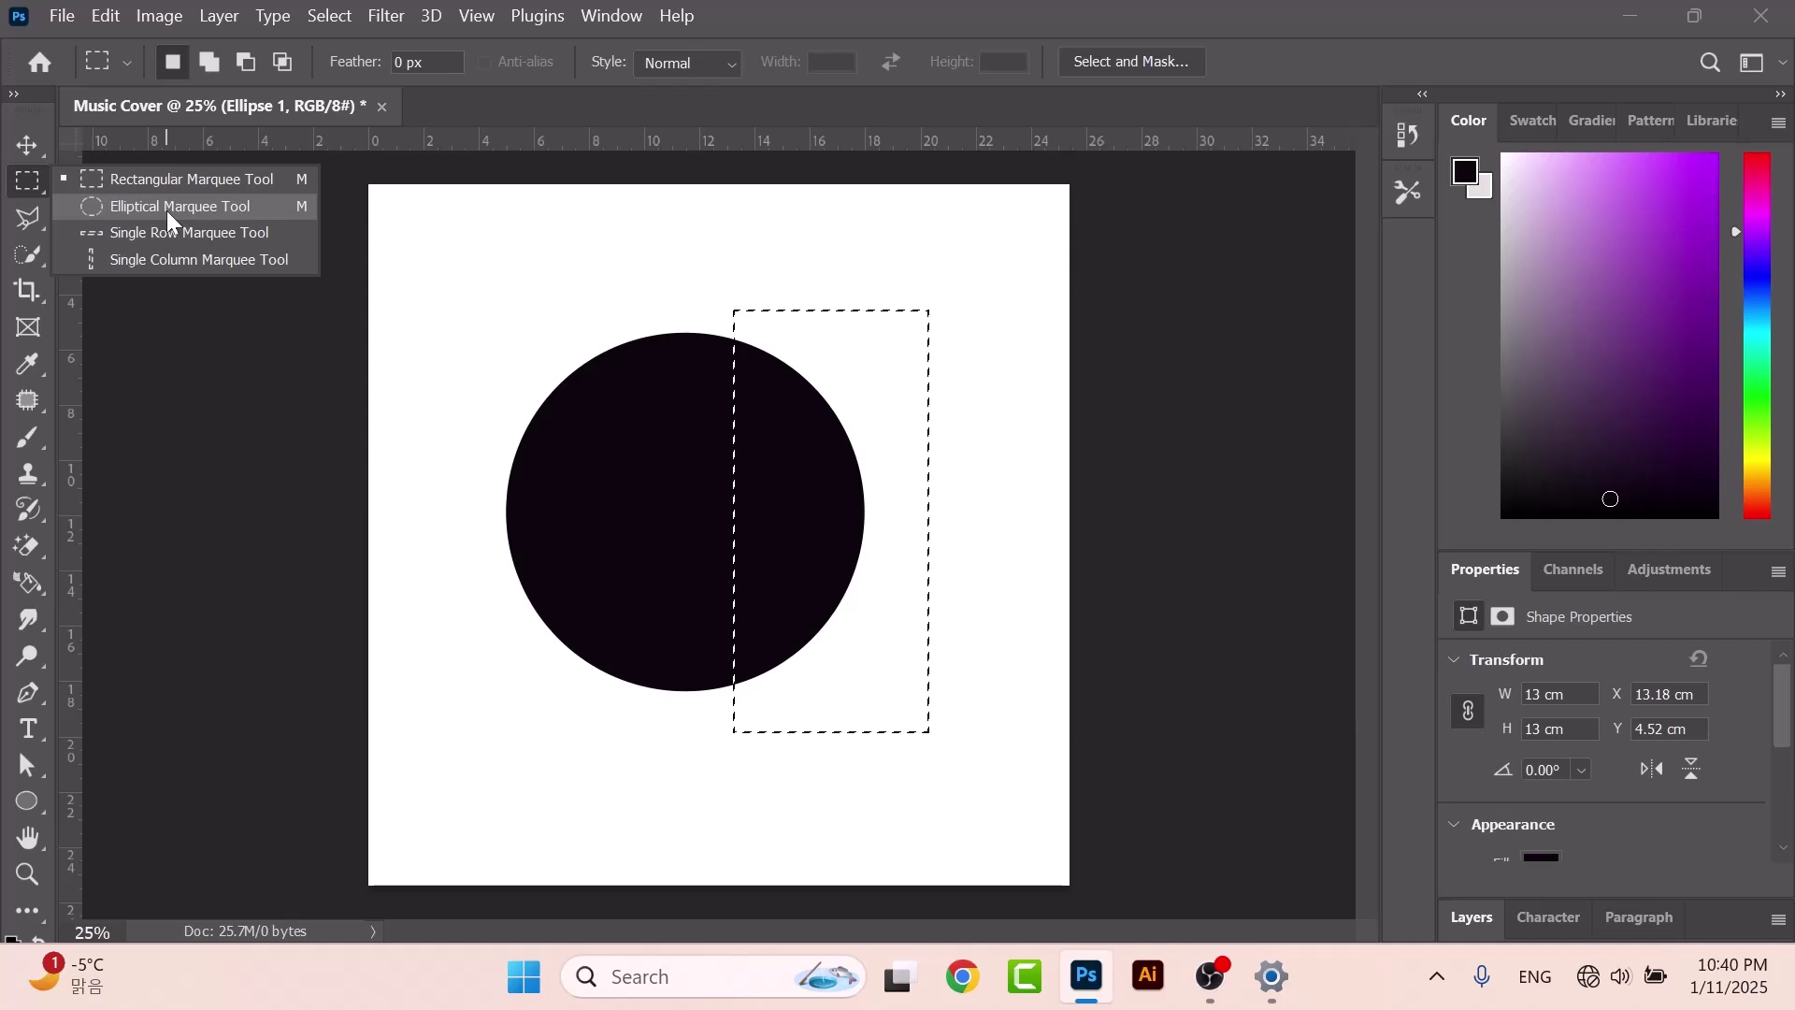
left_click(167, 210)
left_click(478, 279)
left_click_drag(479, 280, 756, 519)
Practise larger elliptical selections around the whole circle, deselect, and review the marquee variants while keeping the Elliptical Marquee Tool.
right_click(29, 187)
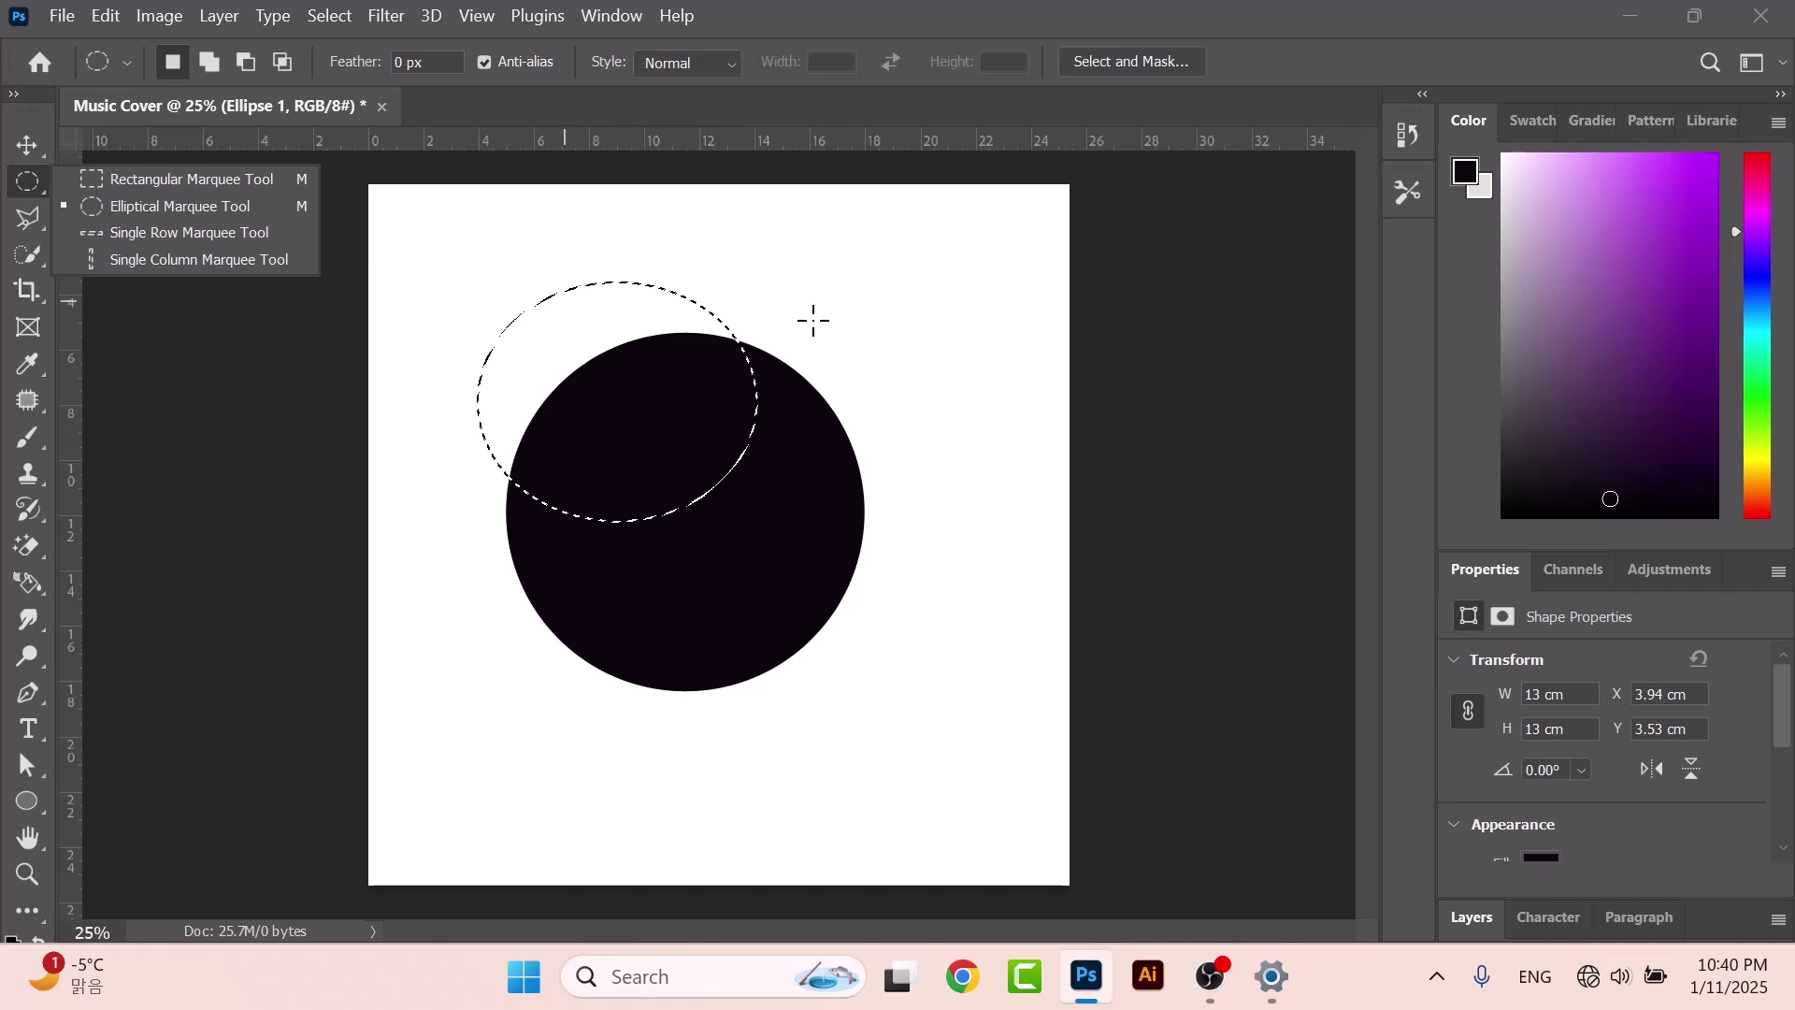
left_click(749, 300)
left_click_drag(533, 233, 913, 806)
left_click(497, 329)
left_click_drag(465, 265, 946, 859)
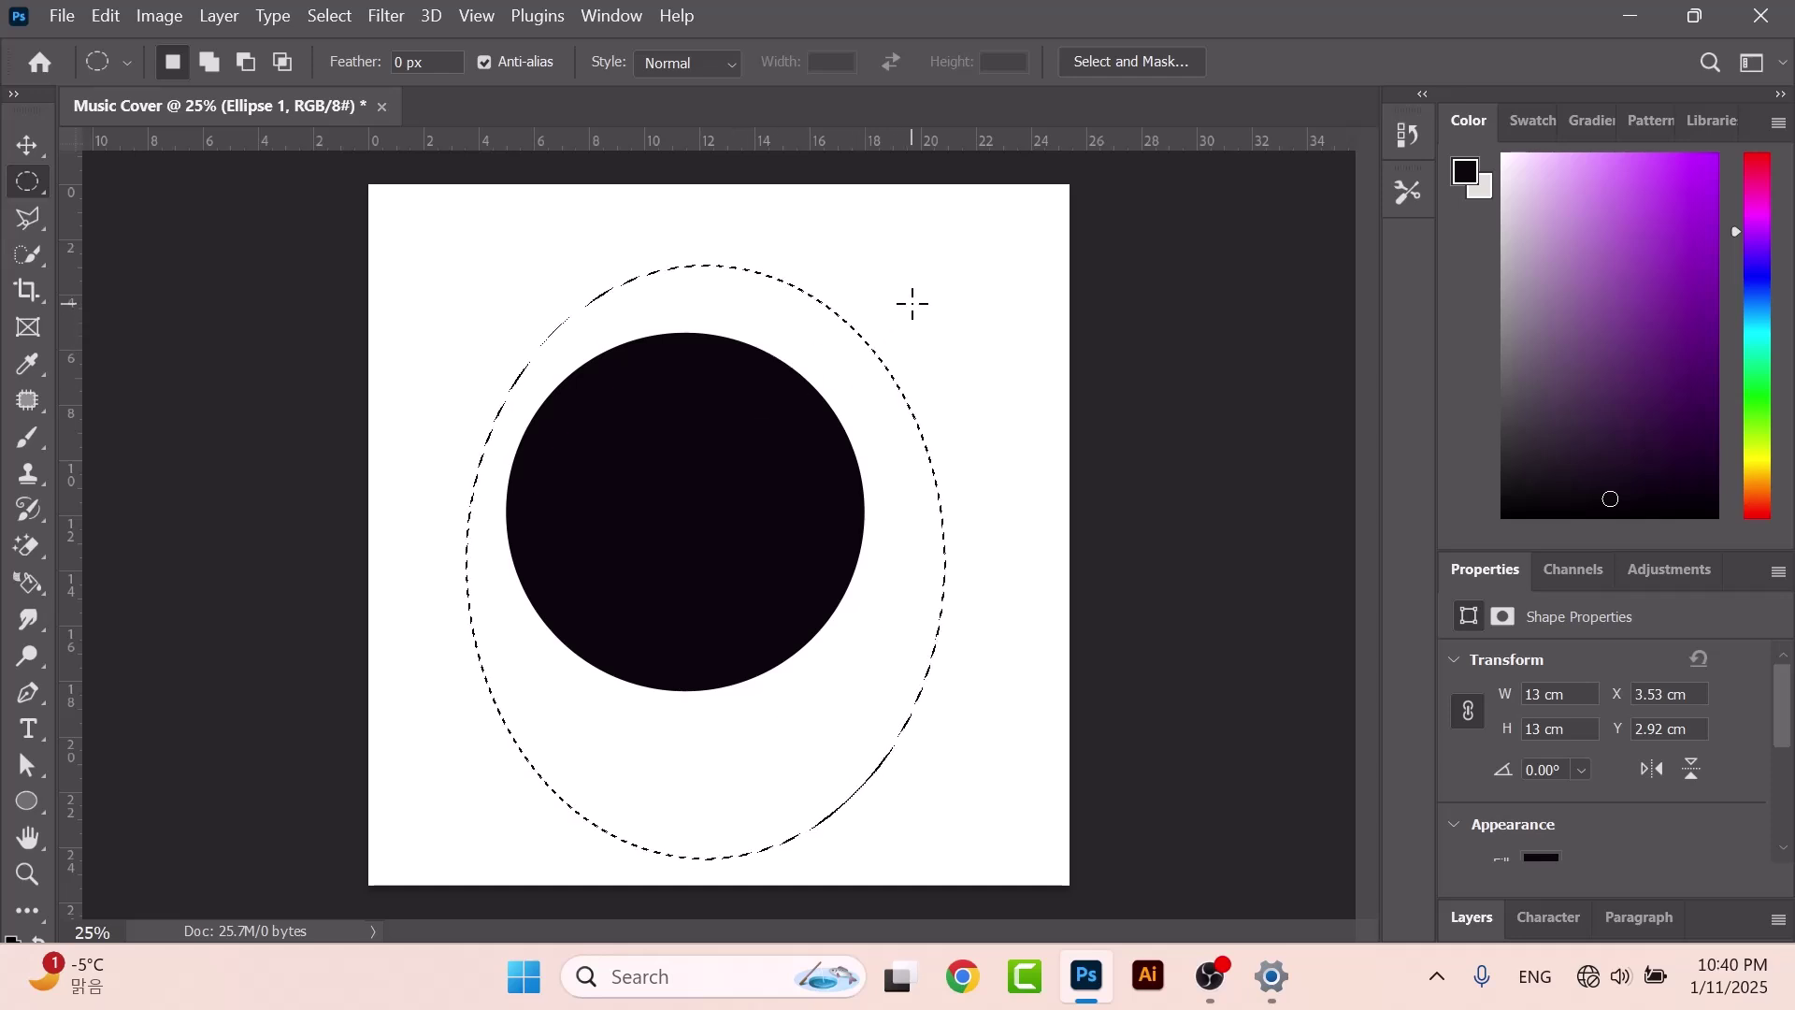
left_click_drag(868, 249, 402, 853)
left_click(862, 309)
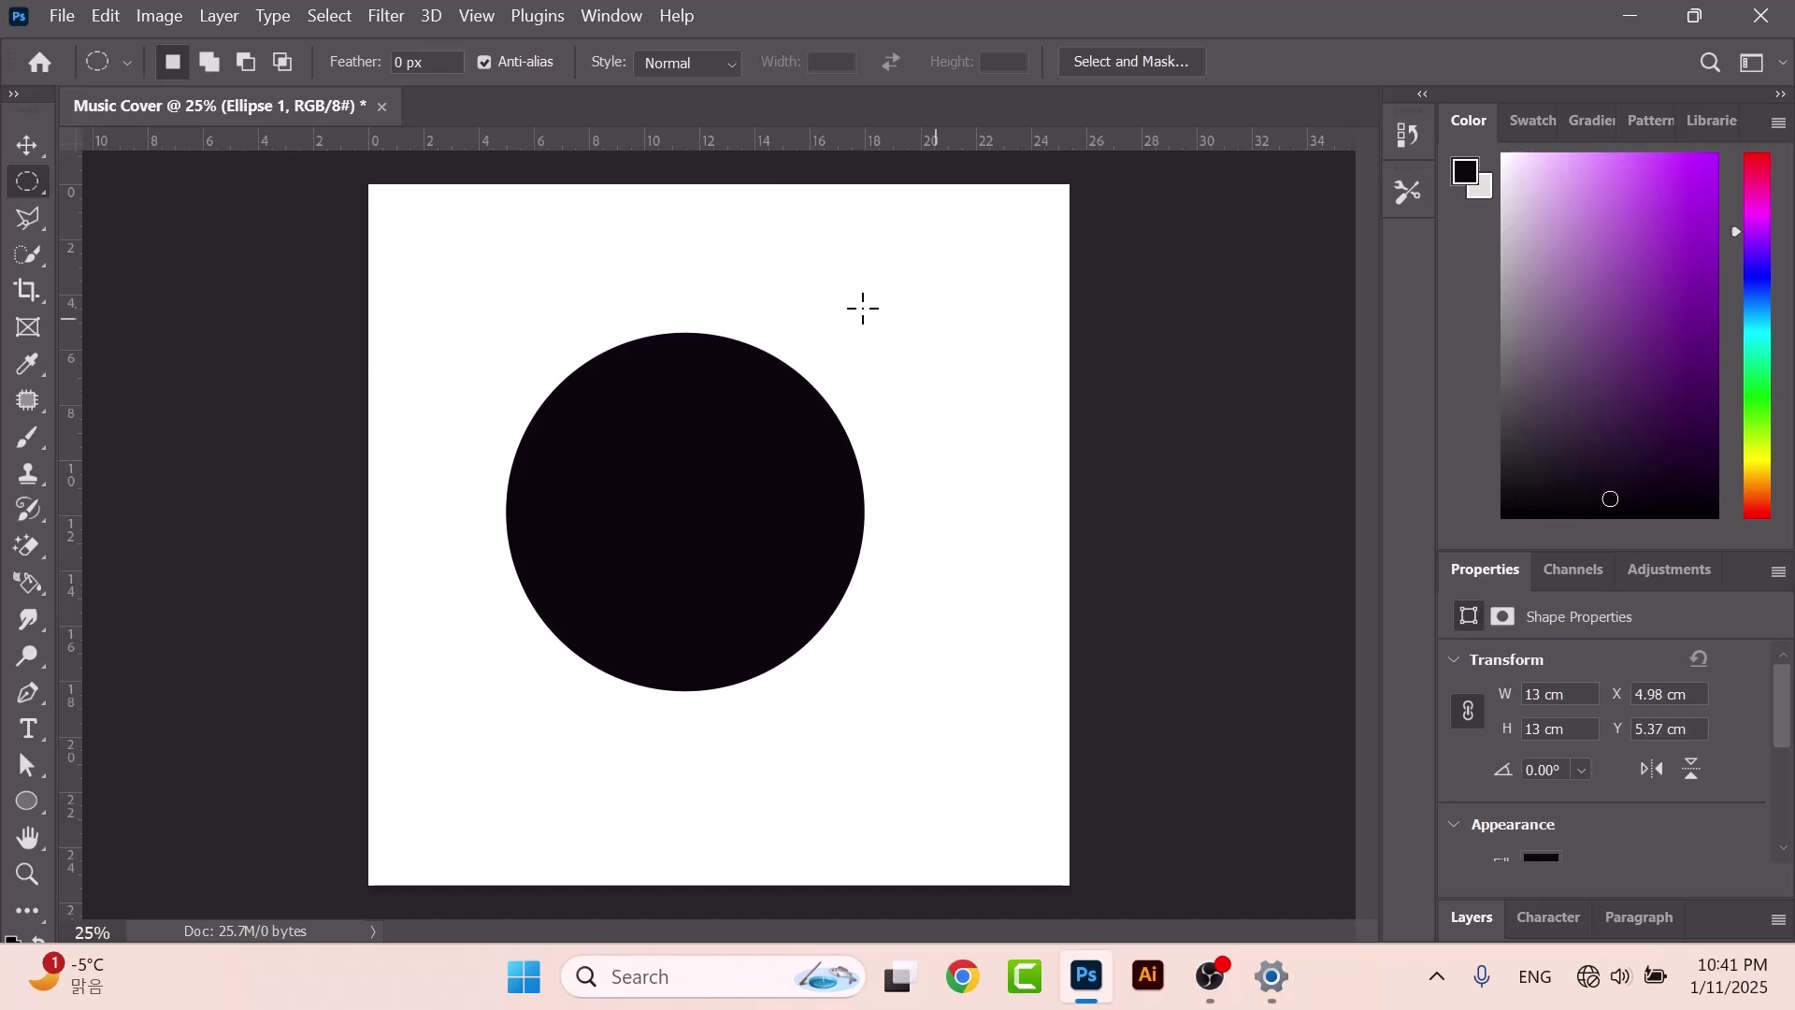
right_click(37, 181)
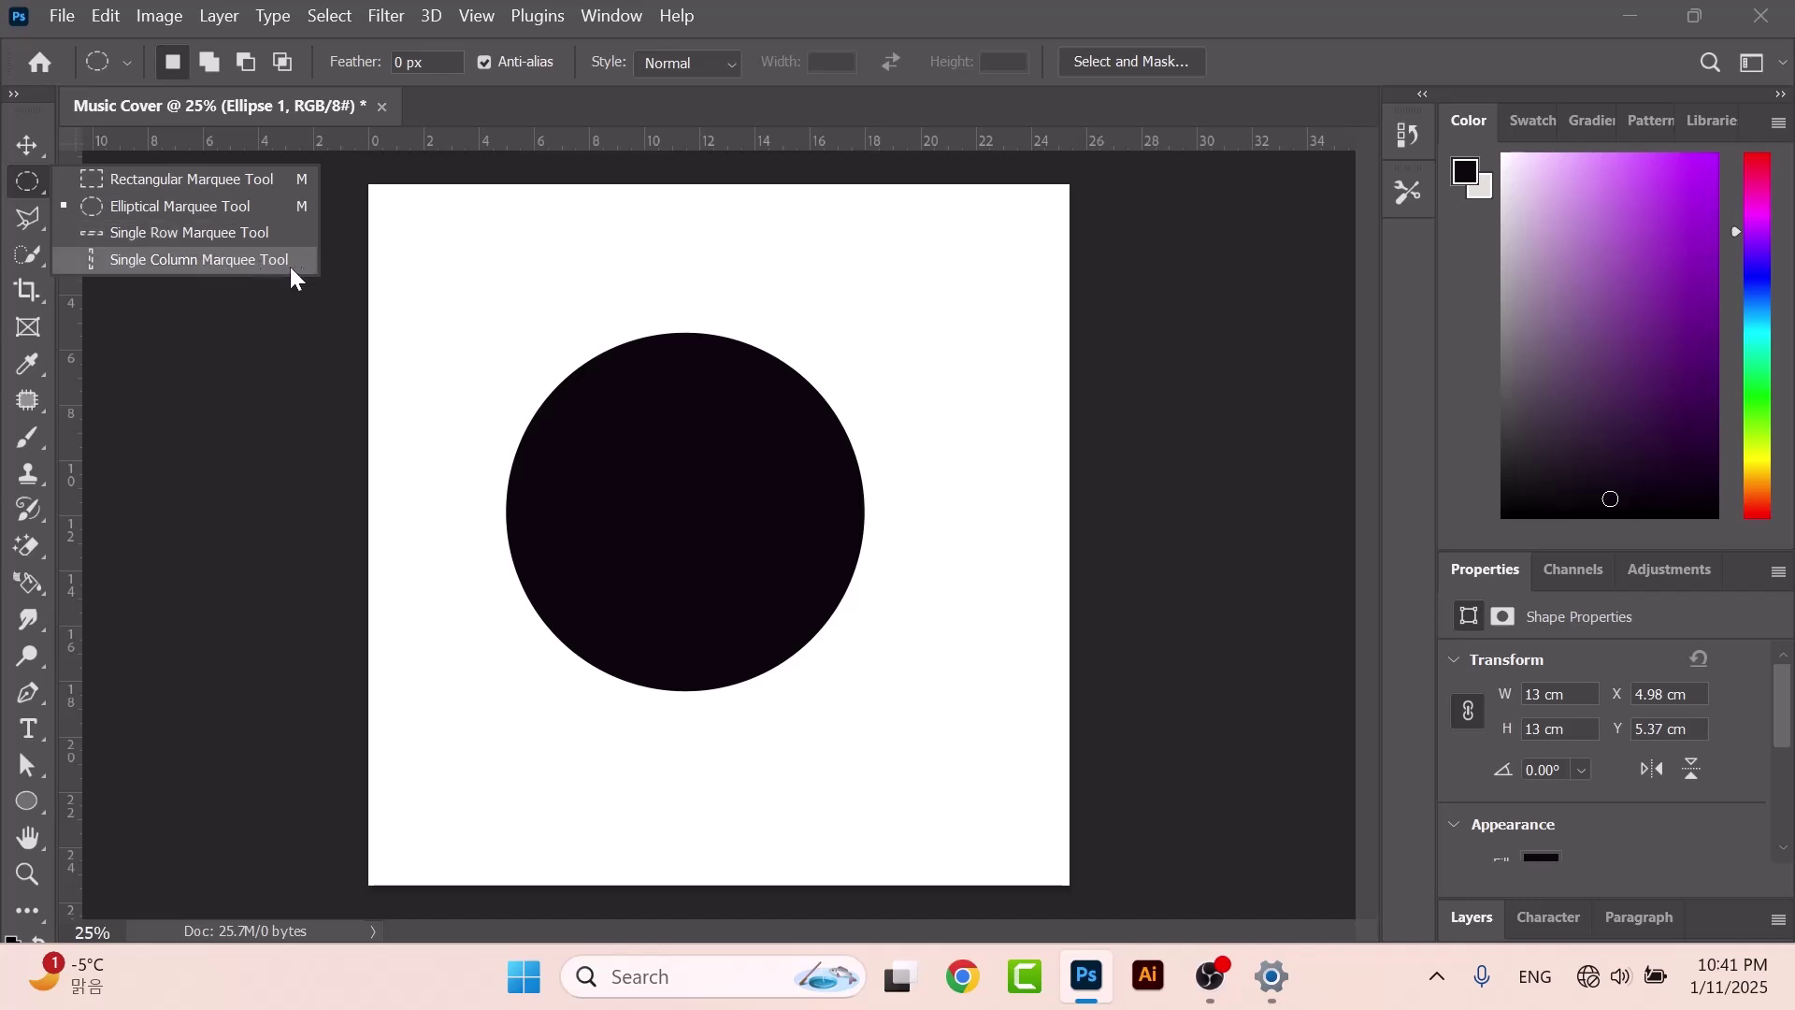
left_click(146, 201)
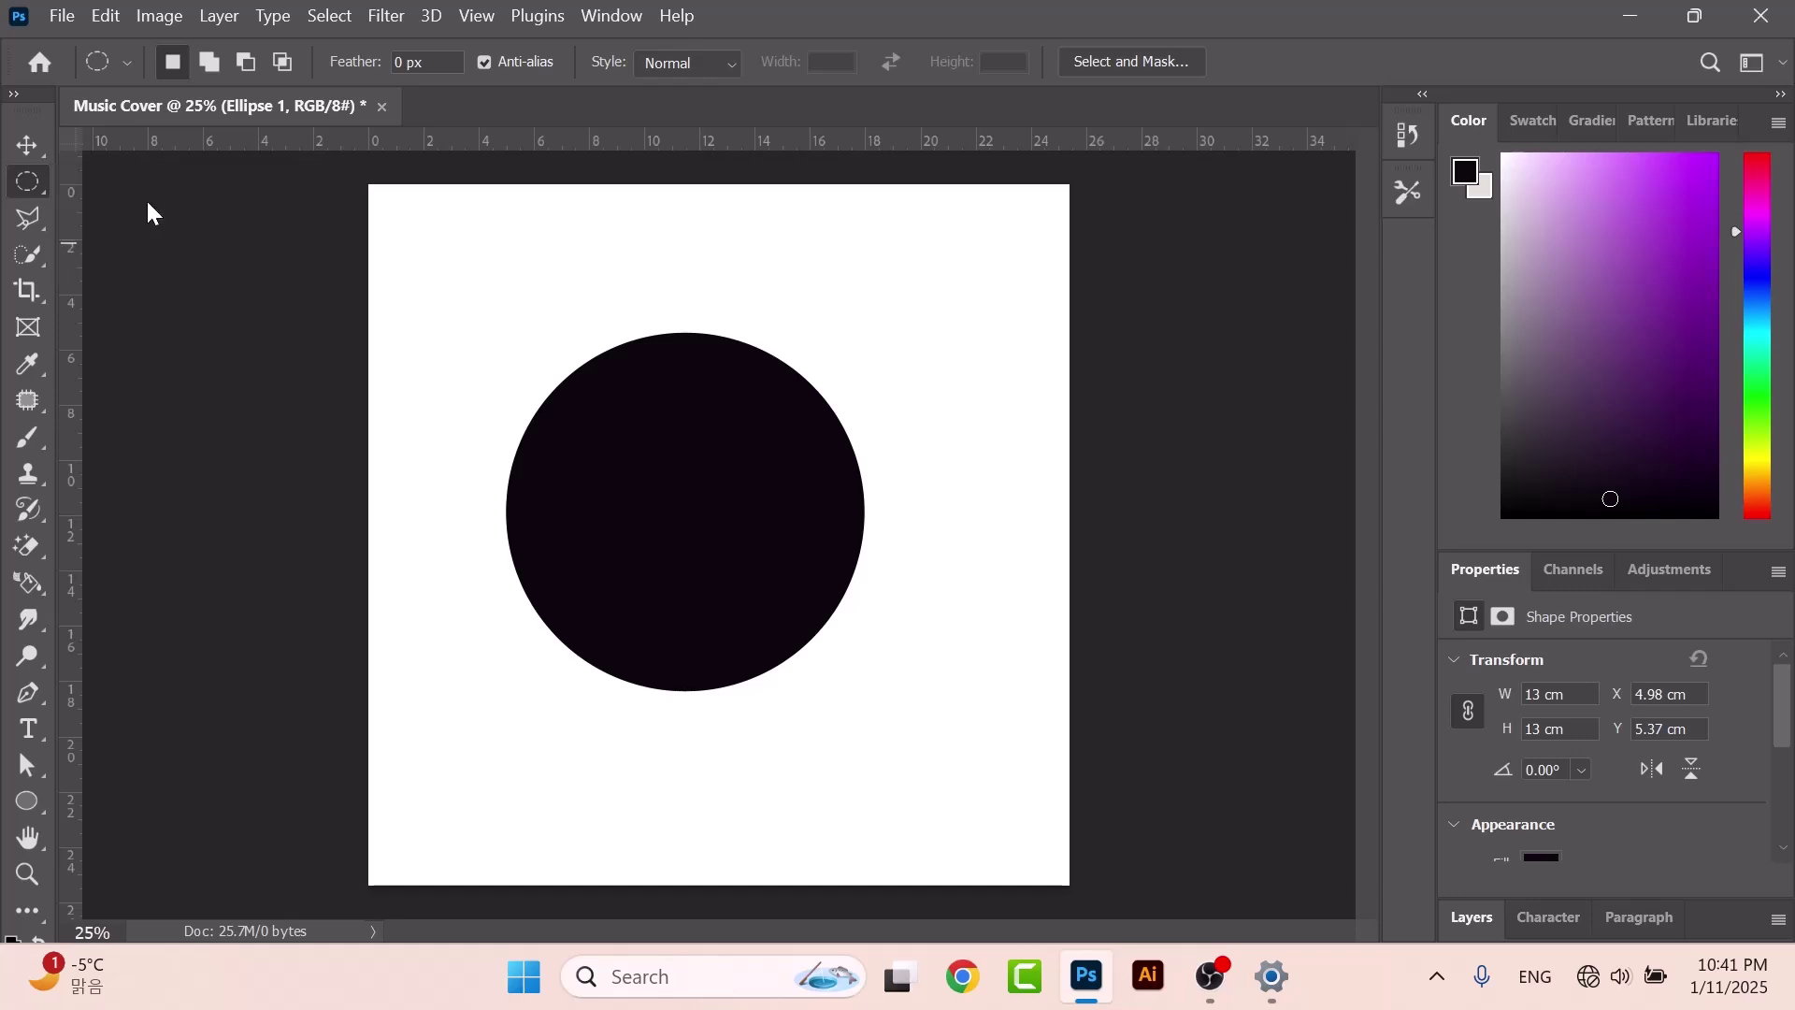
Select an irregular many-sided area covering most of the circle with the Polygonal Lasso Tool.
left_click(28, 219)
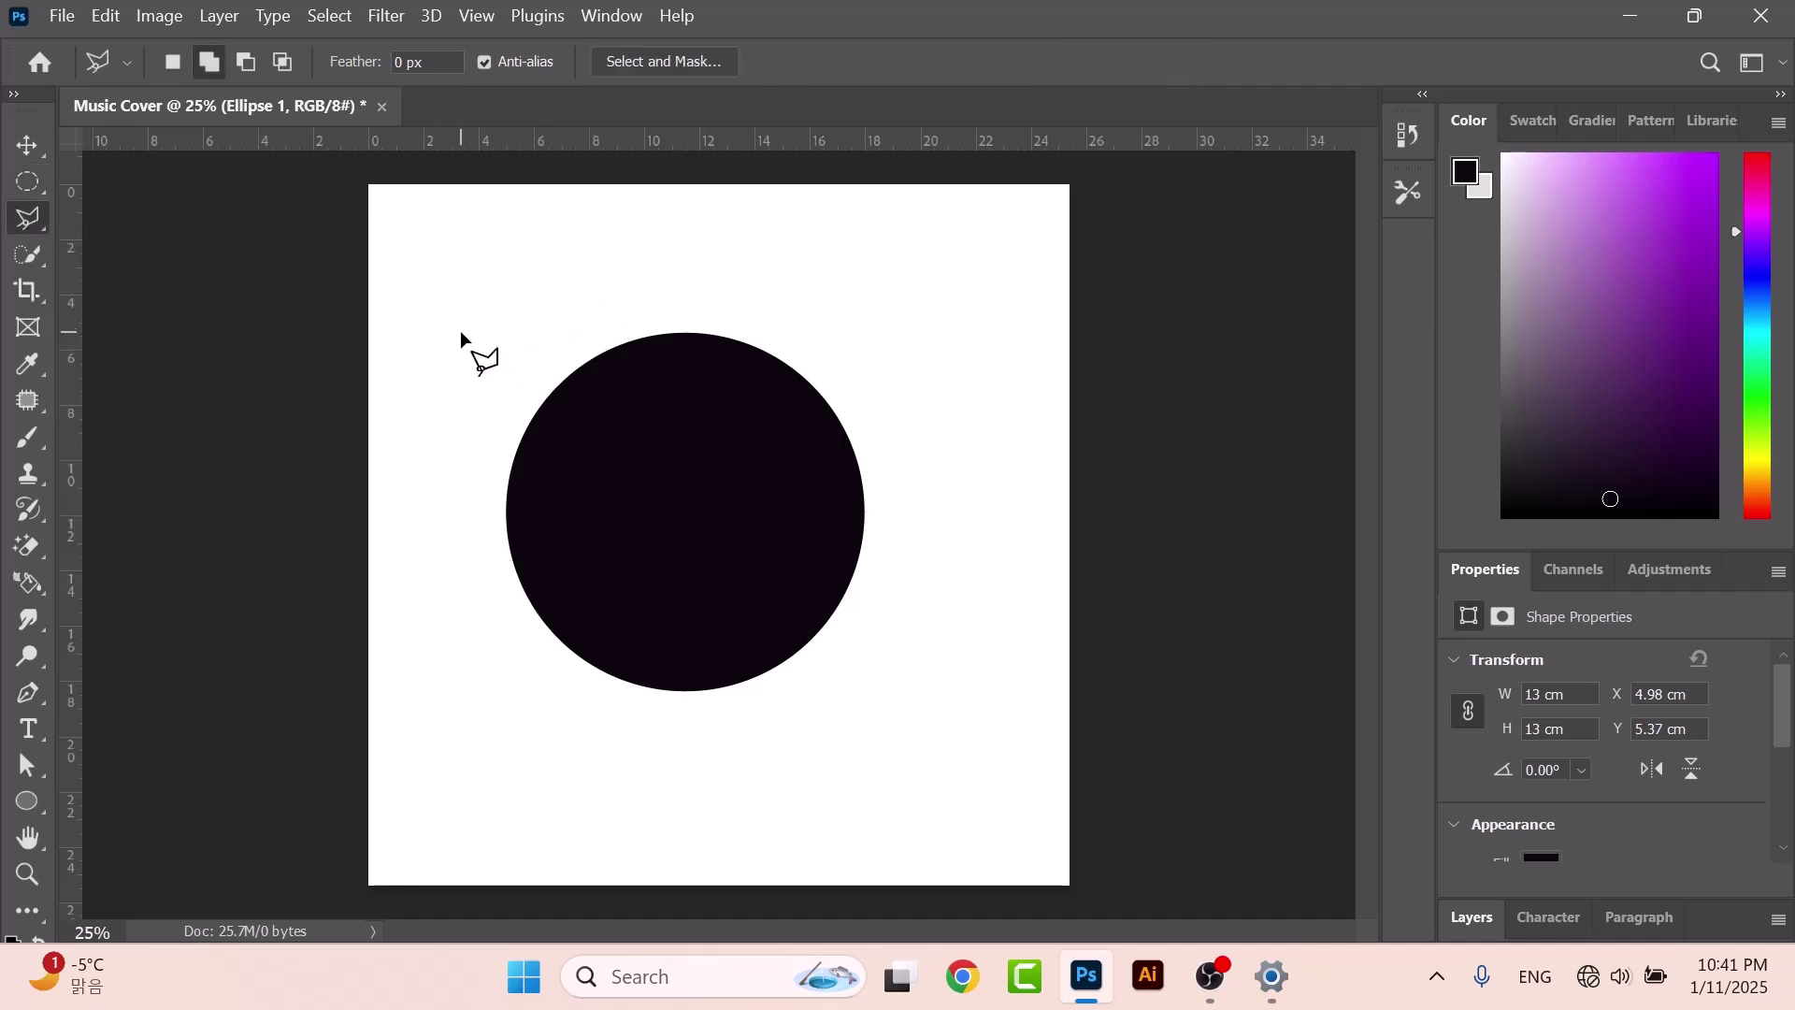
left_click(493, 361)
left_click(606, 460)
left_click(609, 520)
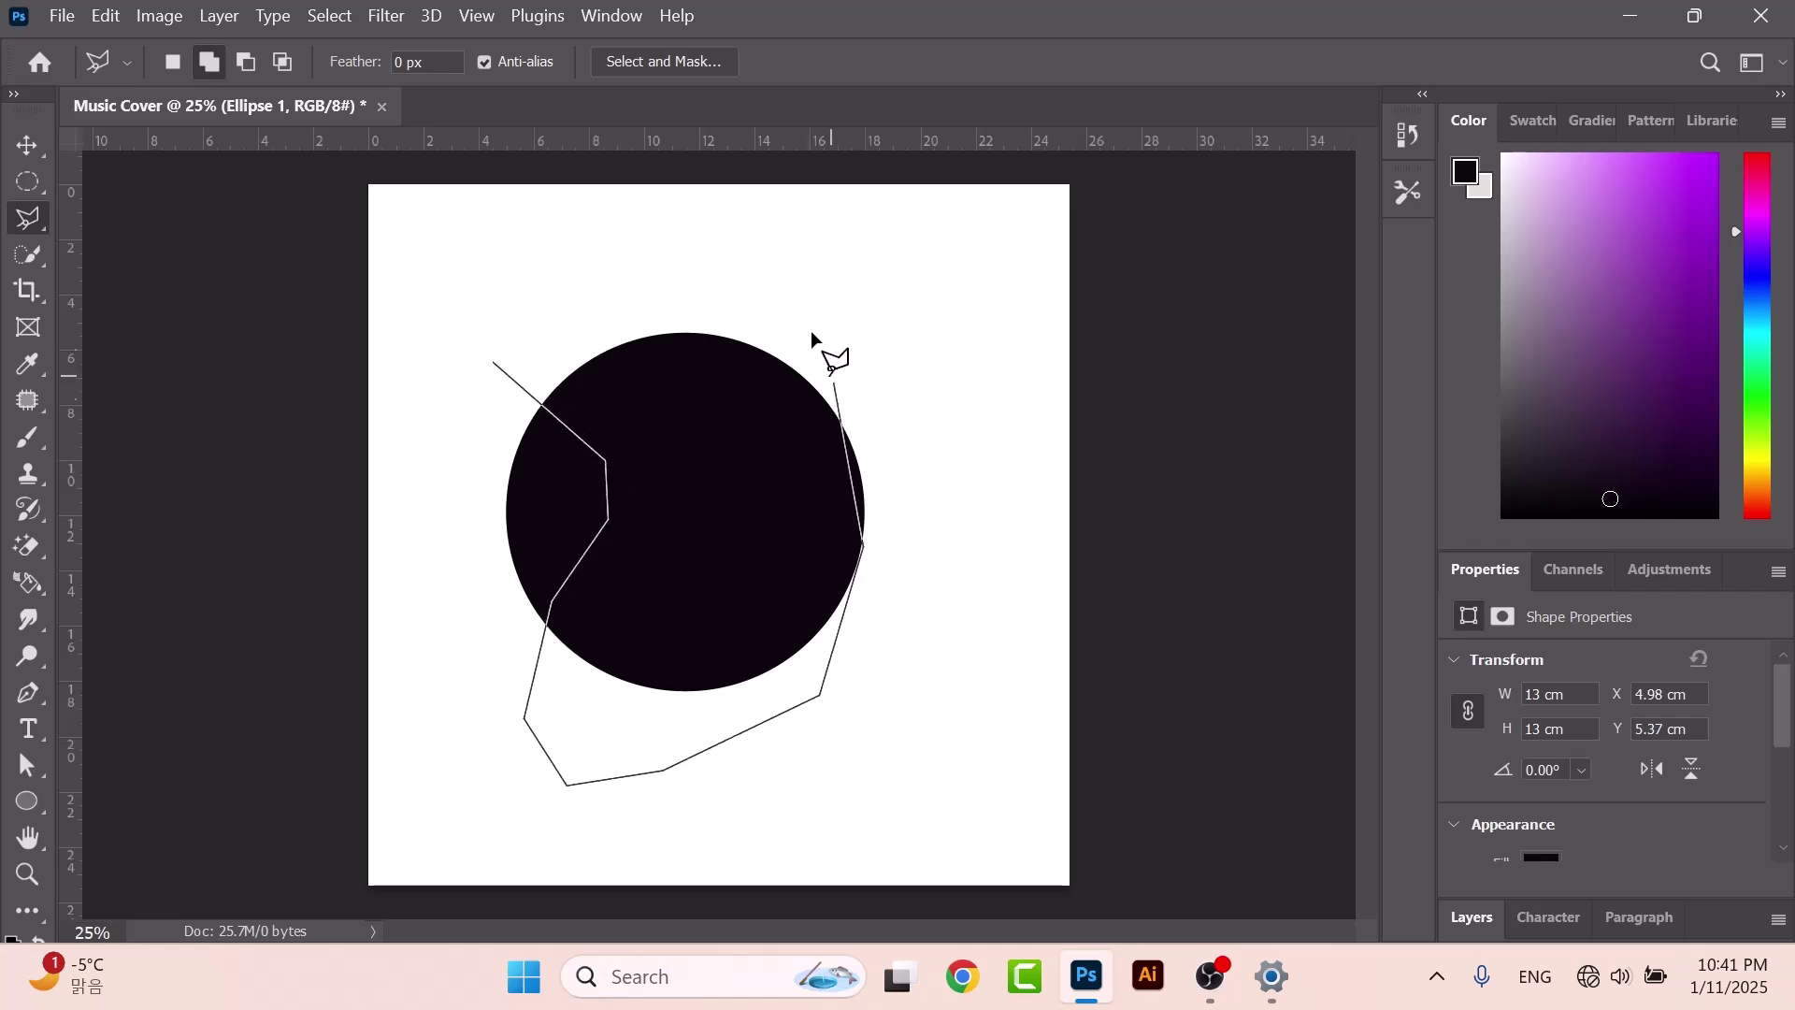
left_click(493, 363)
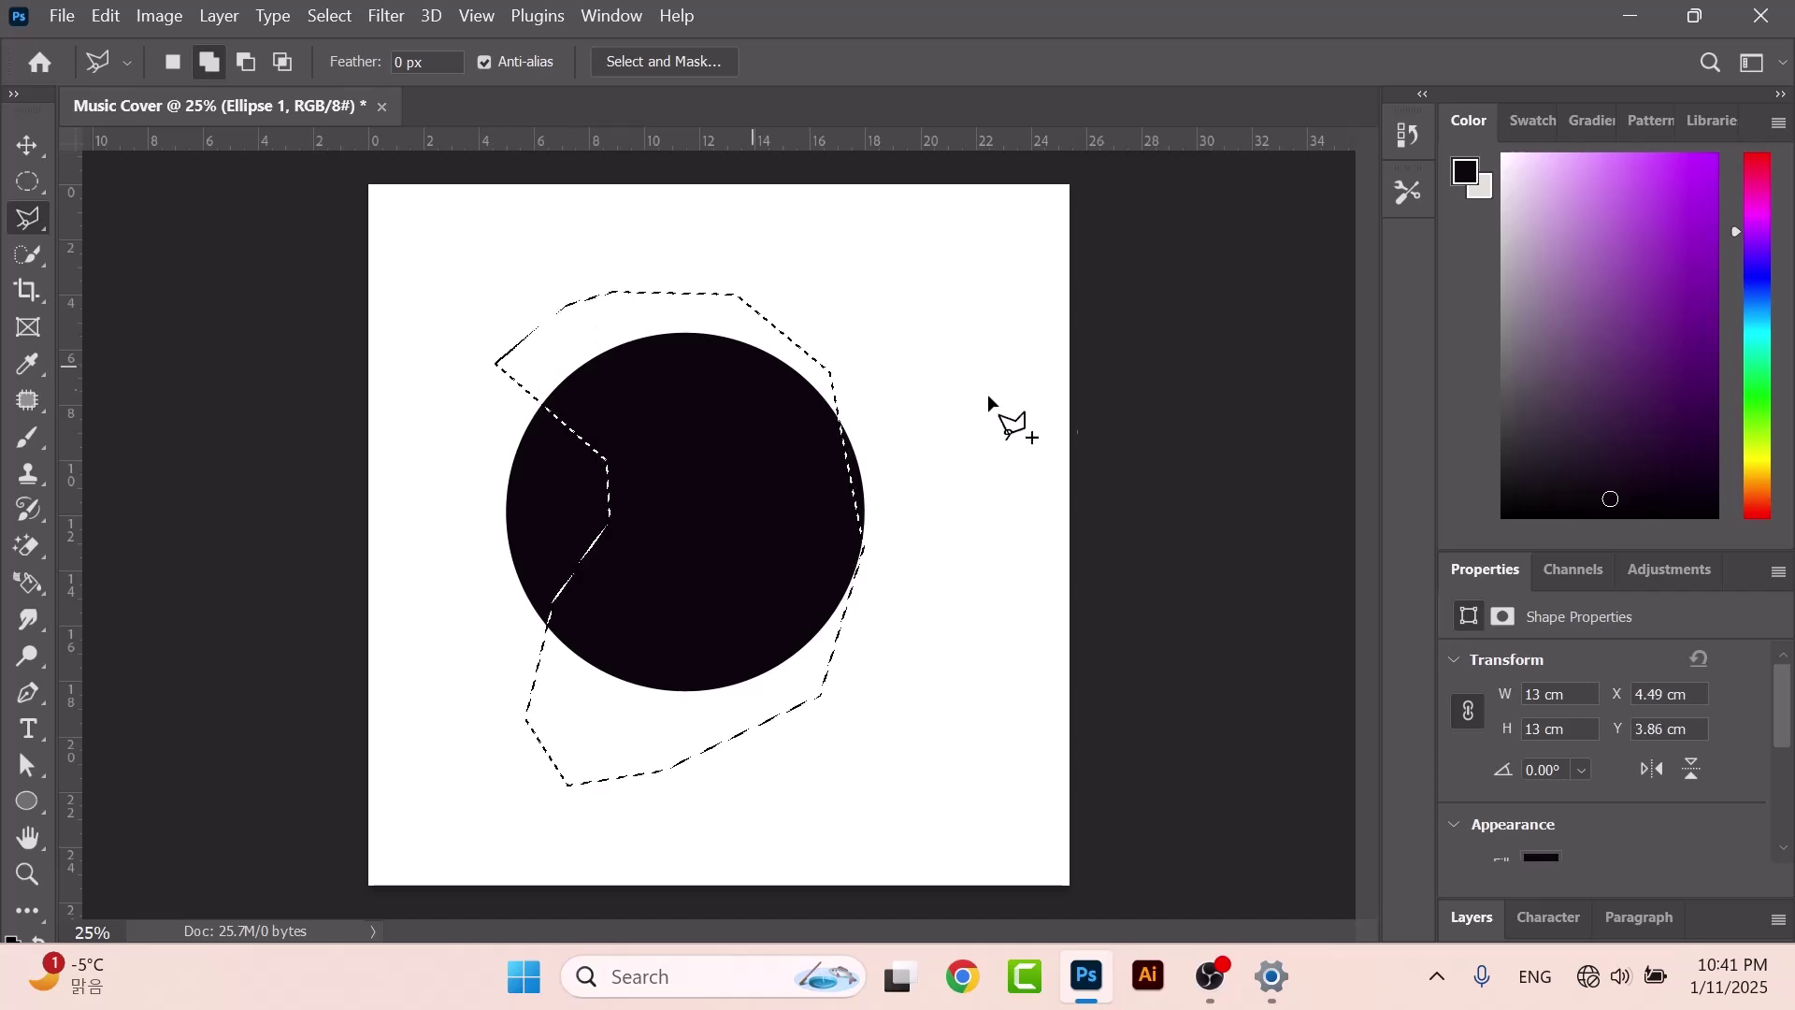
Add a second polygonal lasso area to the selection, covering the circle's left and right edges.
left_click(910, 456)
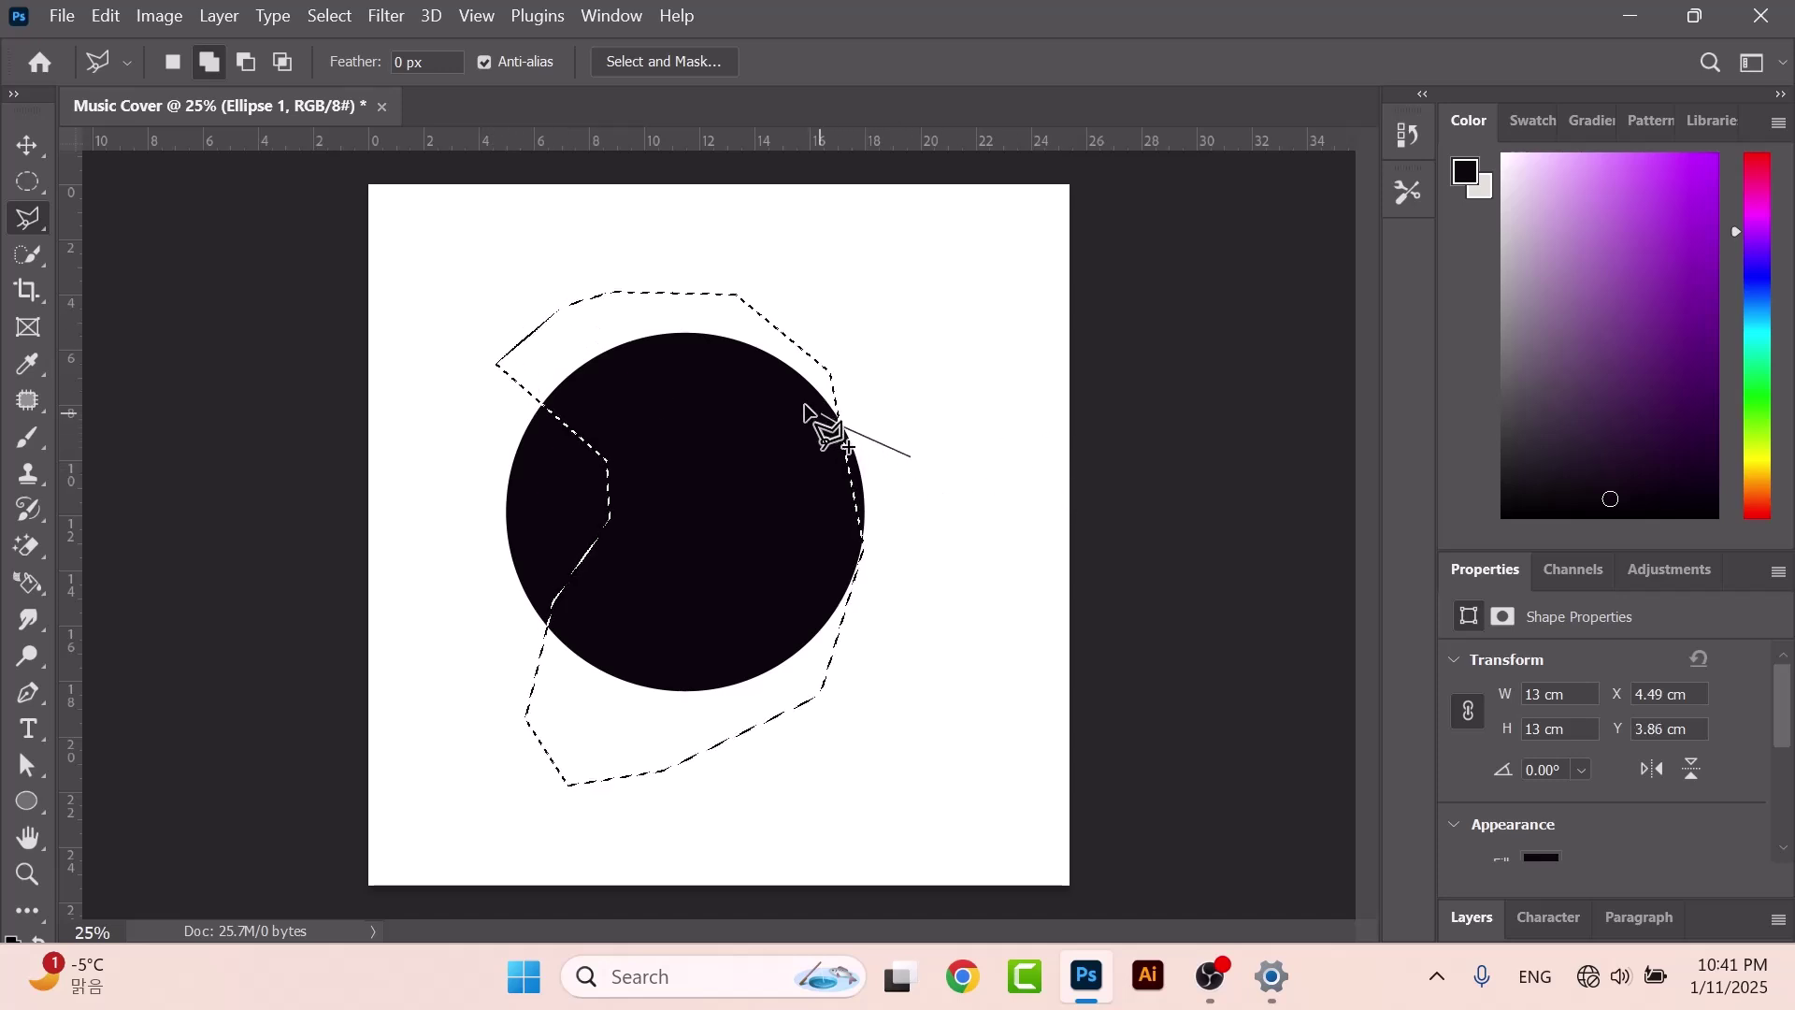
left_click(699, 327)
left_click(597, 324)
left_click(515, 379)
left_click(485, 438)
left_click(480, 512)
left_click(553, 613)
left_click(672, 649)
left_click(822, 644)
left_click(912, 453)
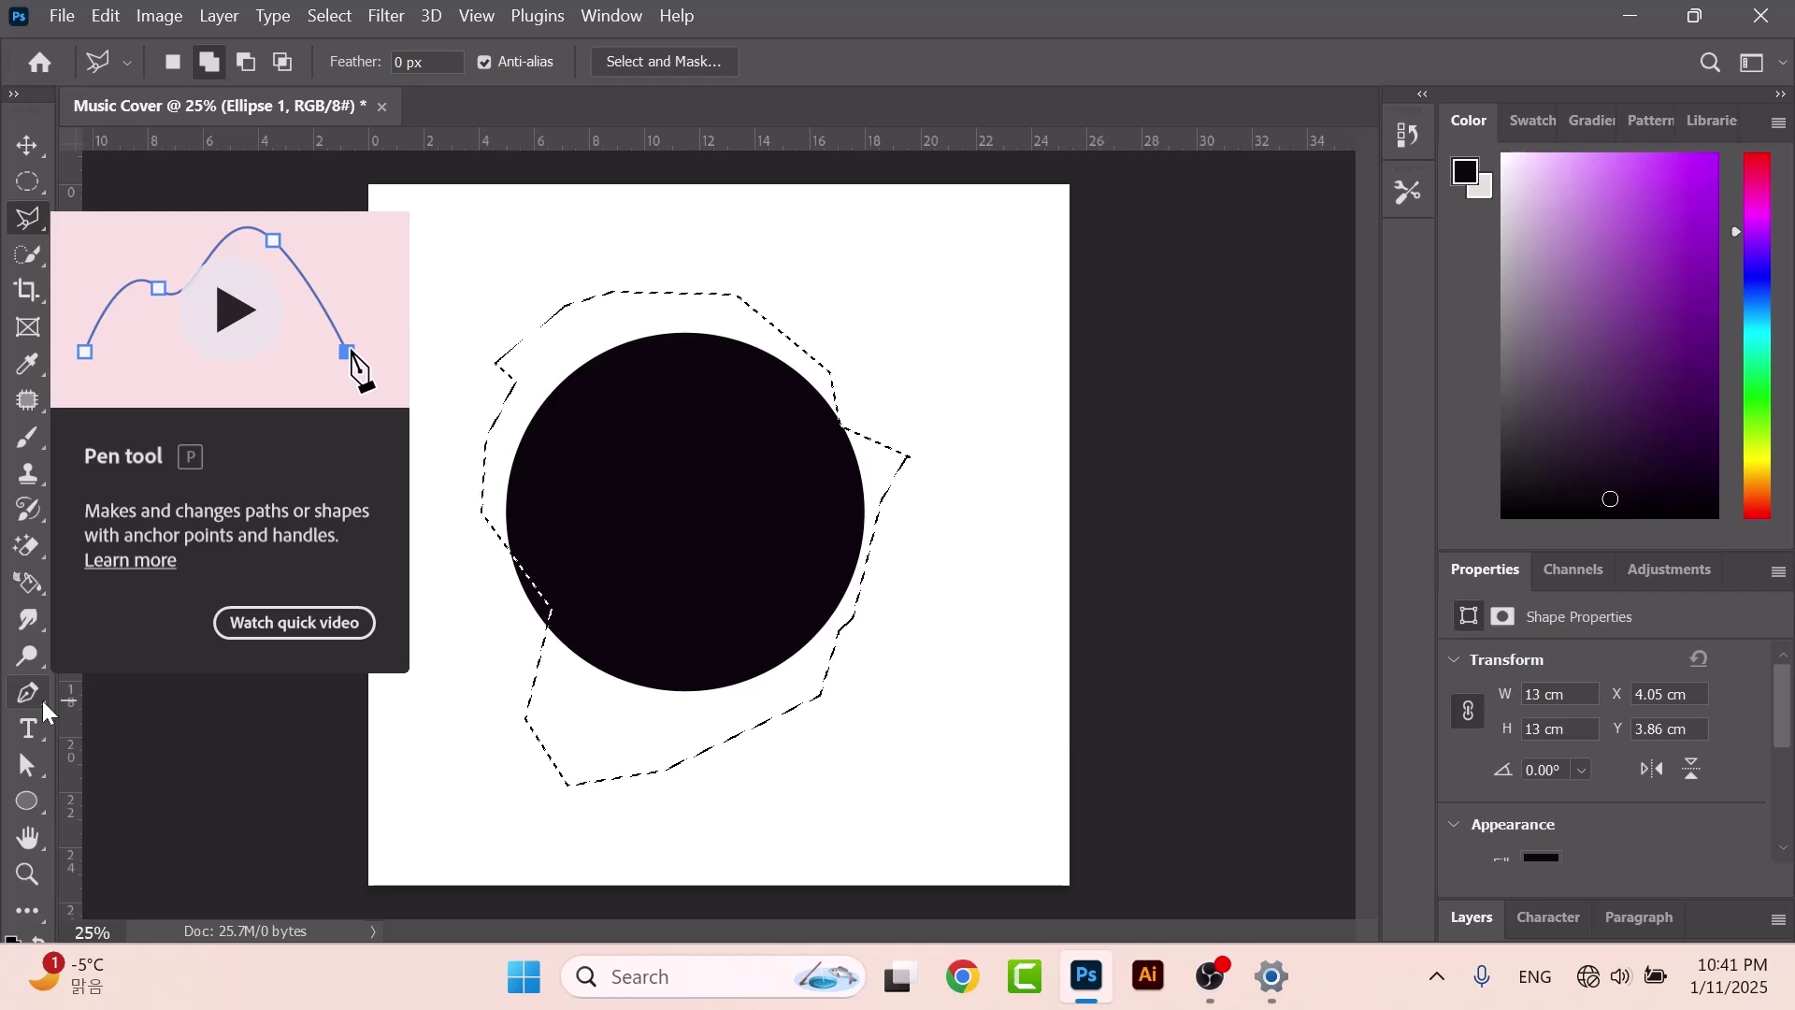
Add a small separate polygonal selection on the white area at the circle's upper right.
left_click(872, 316)
left_click(951, 459)
left_click(999, 427)
left_click(1008, 335)
left_click(1002, 296)
left_click(940, 299)
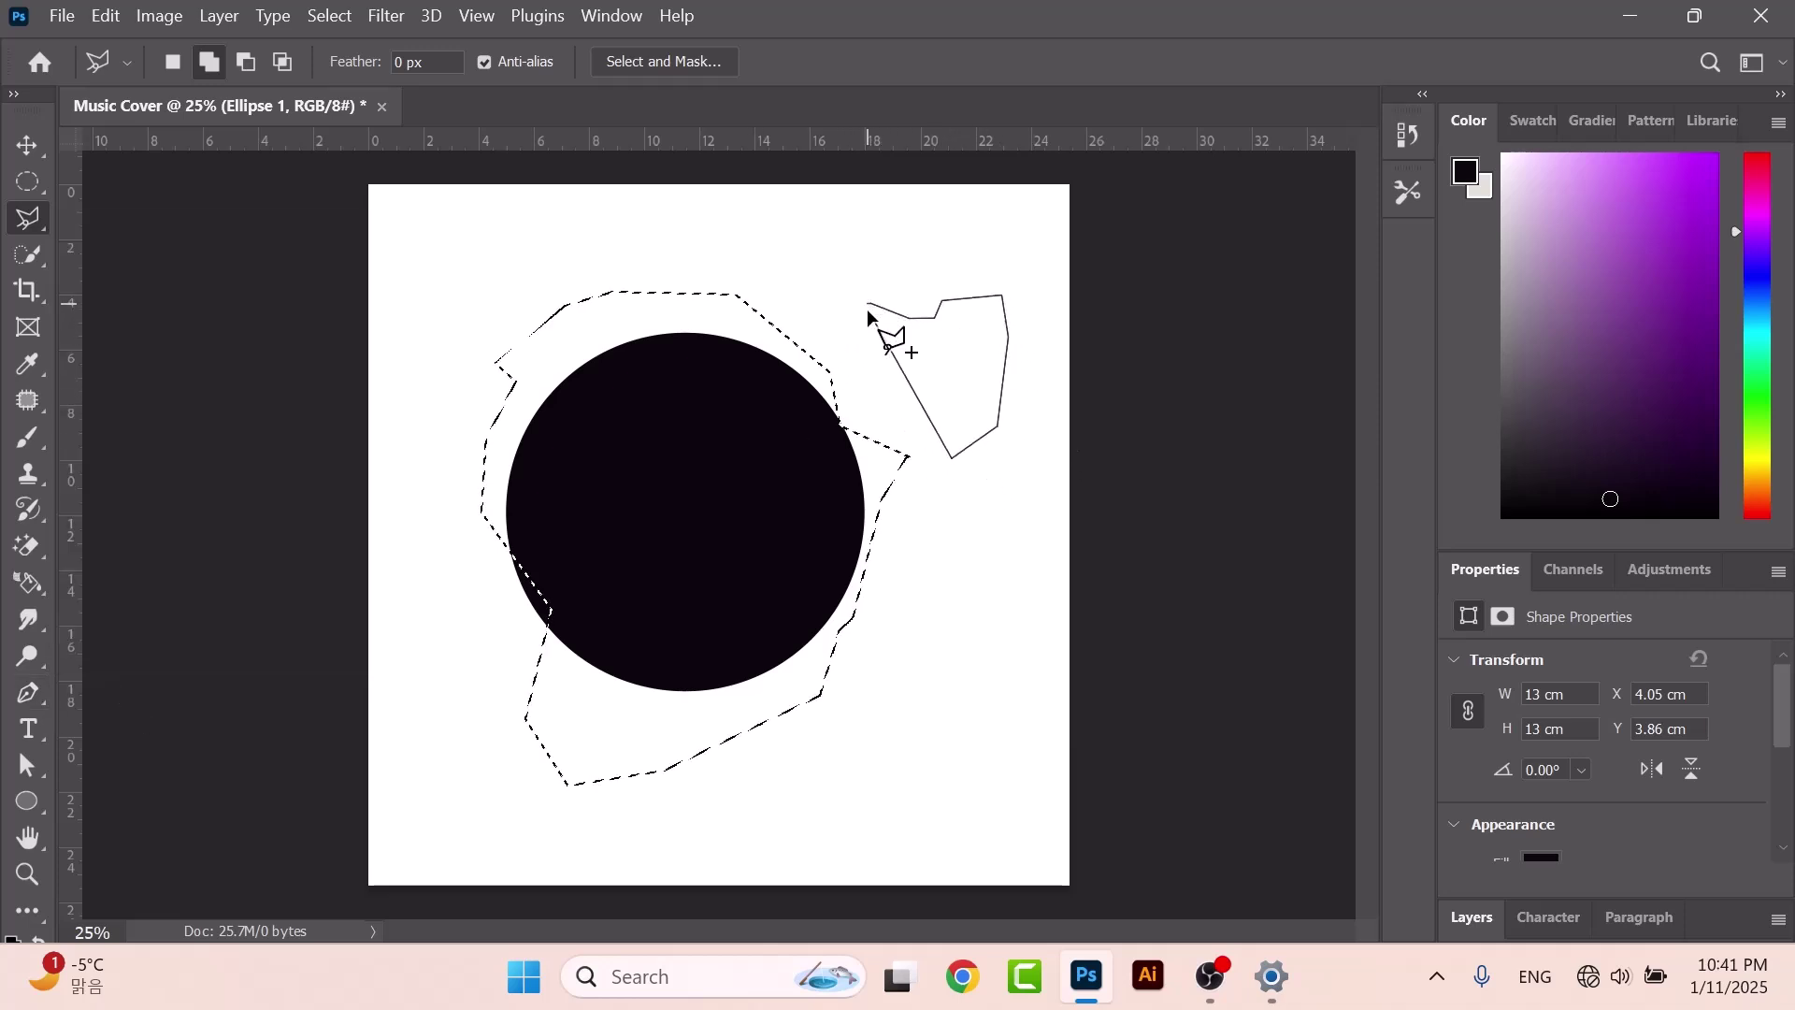
left_click(872, 319)
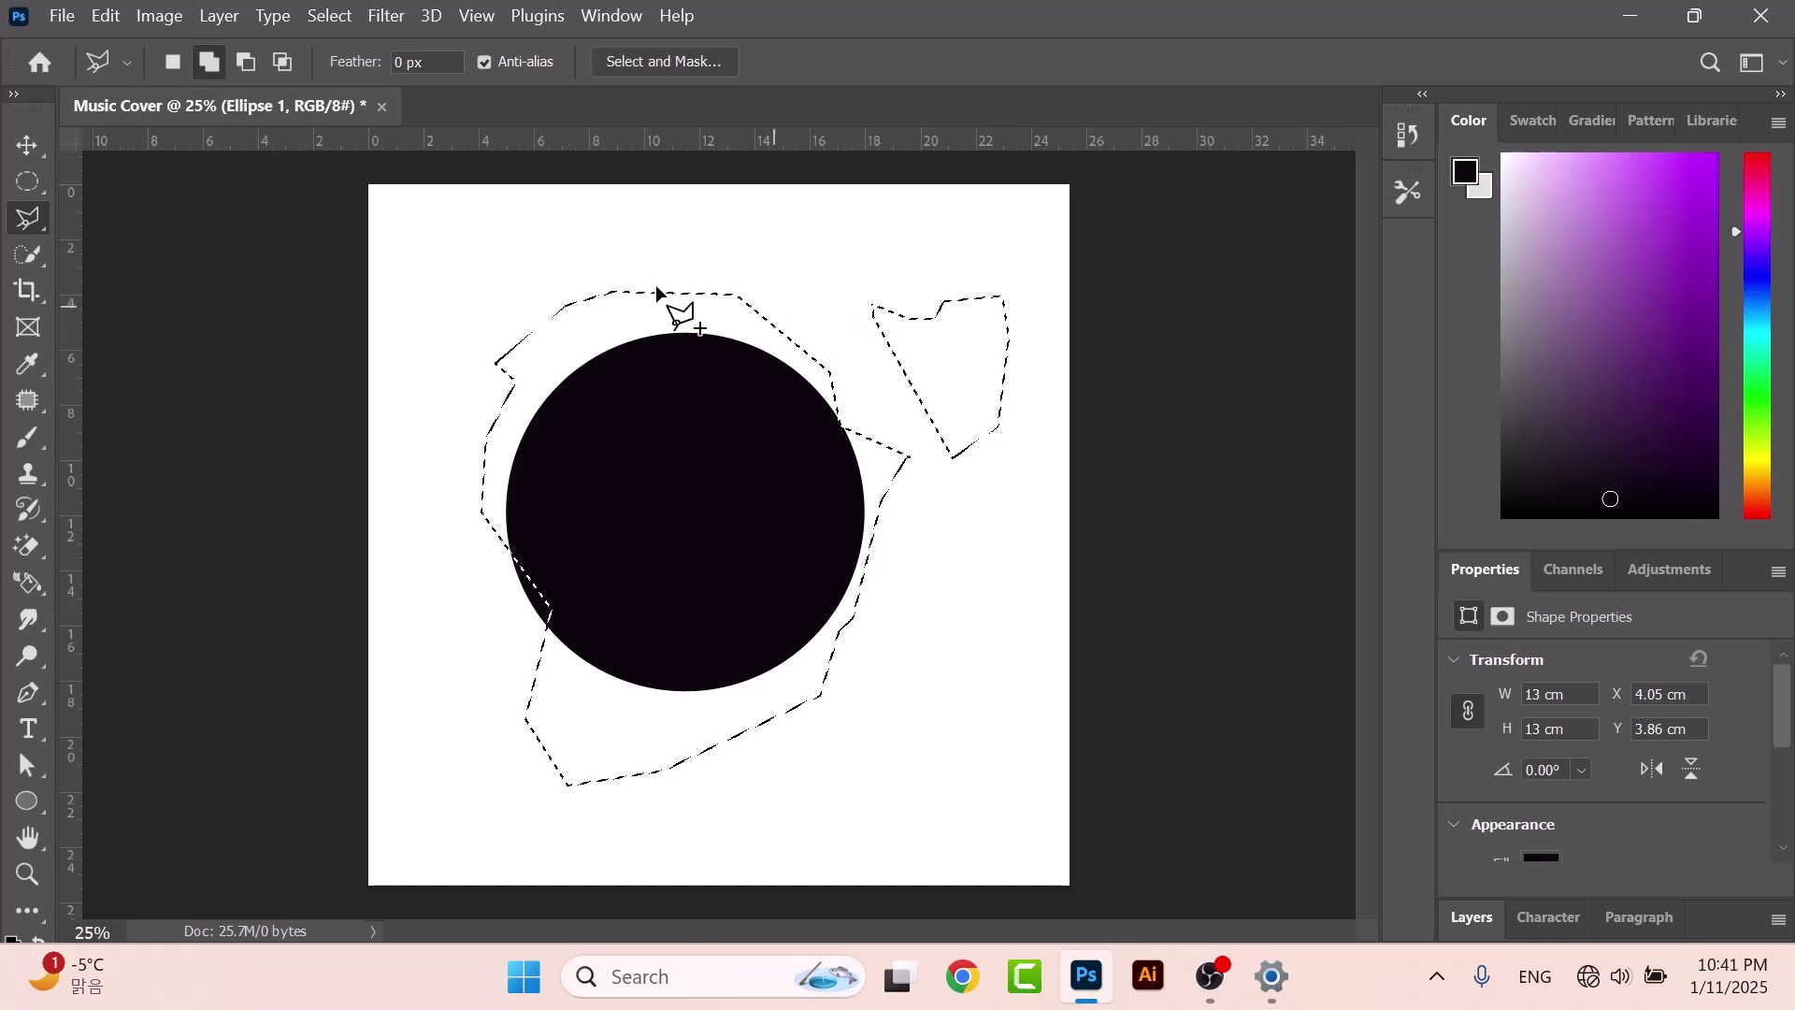
Practise freehand selections with the Lasso Tool on the white areas and over the circle's right edge.
right_click(28, 222)
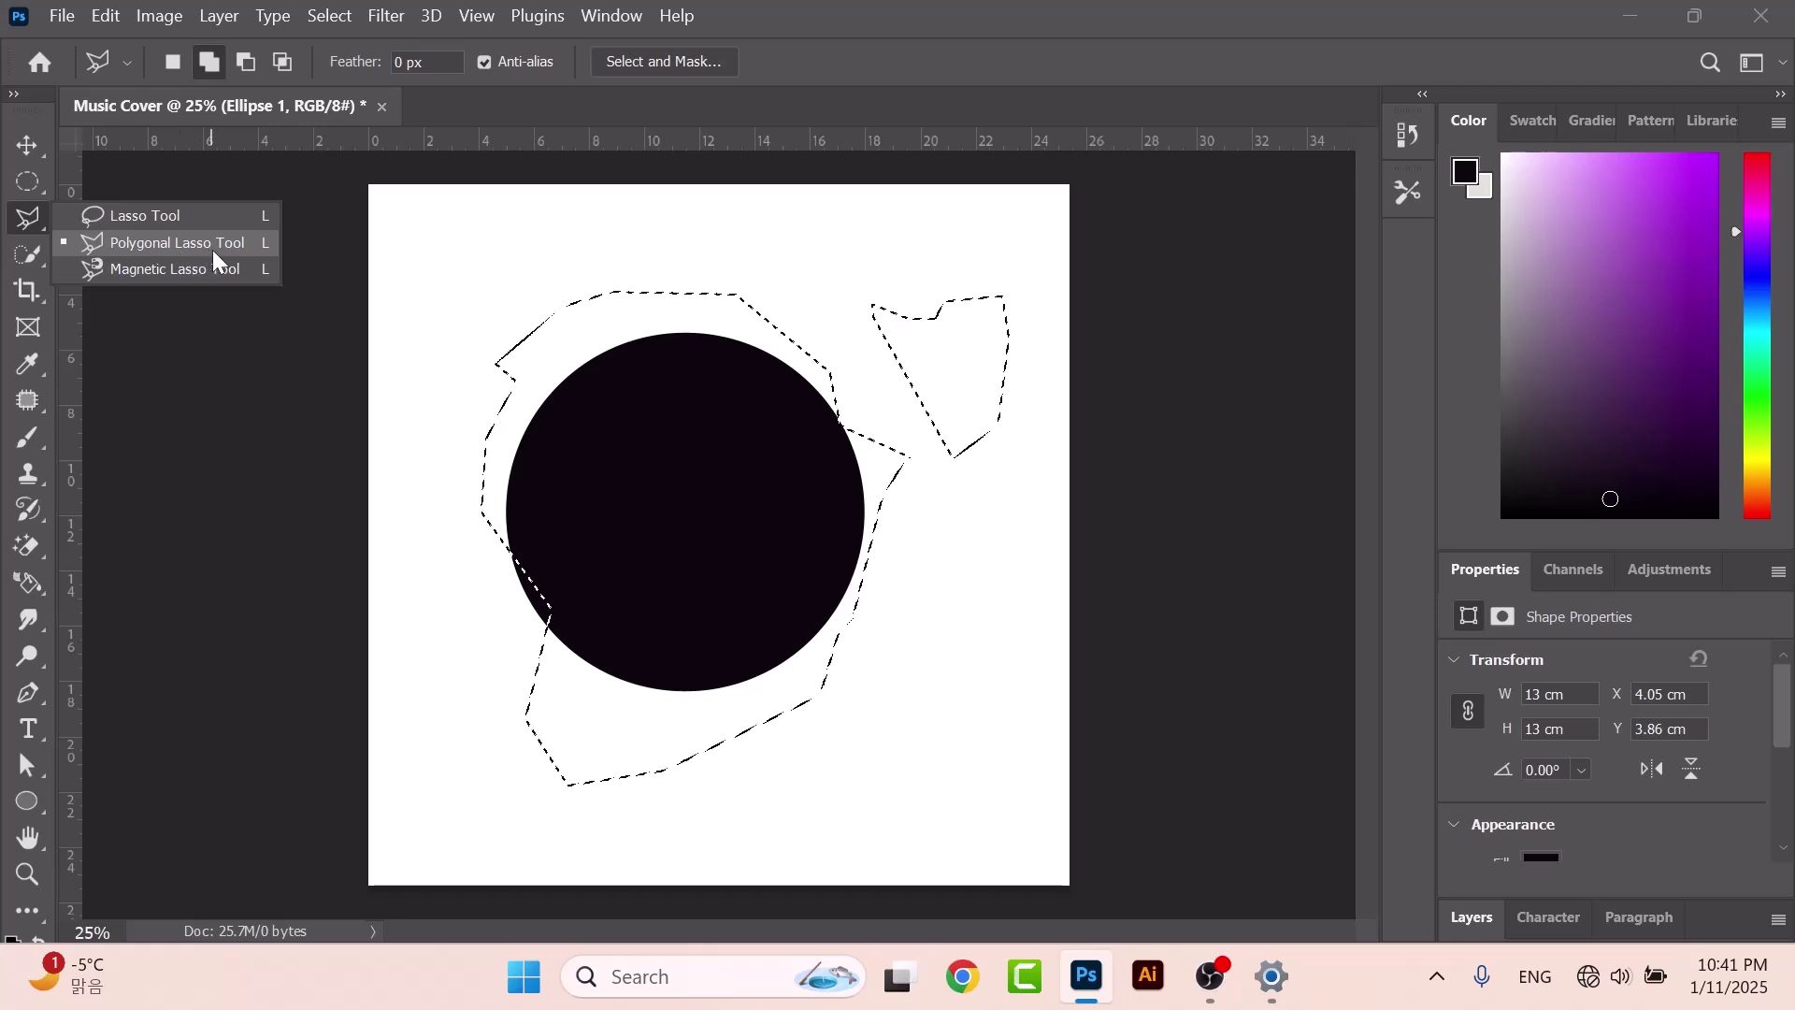
left_click(172, 223)
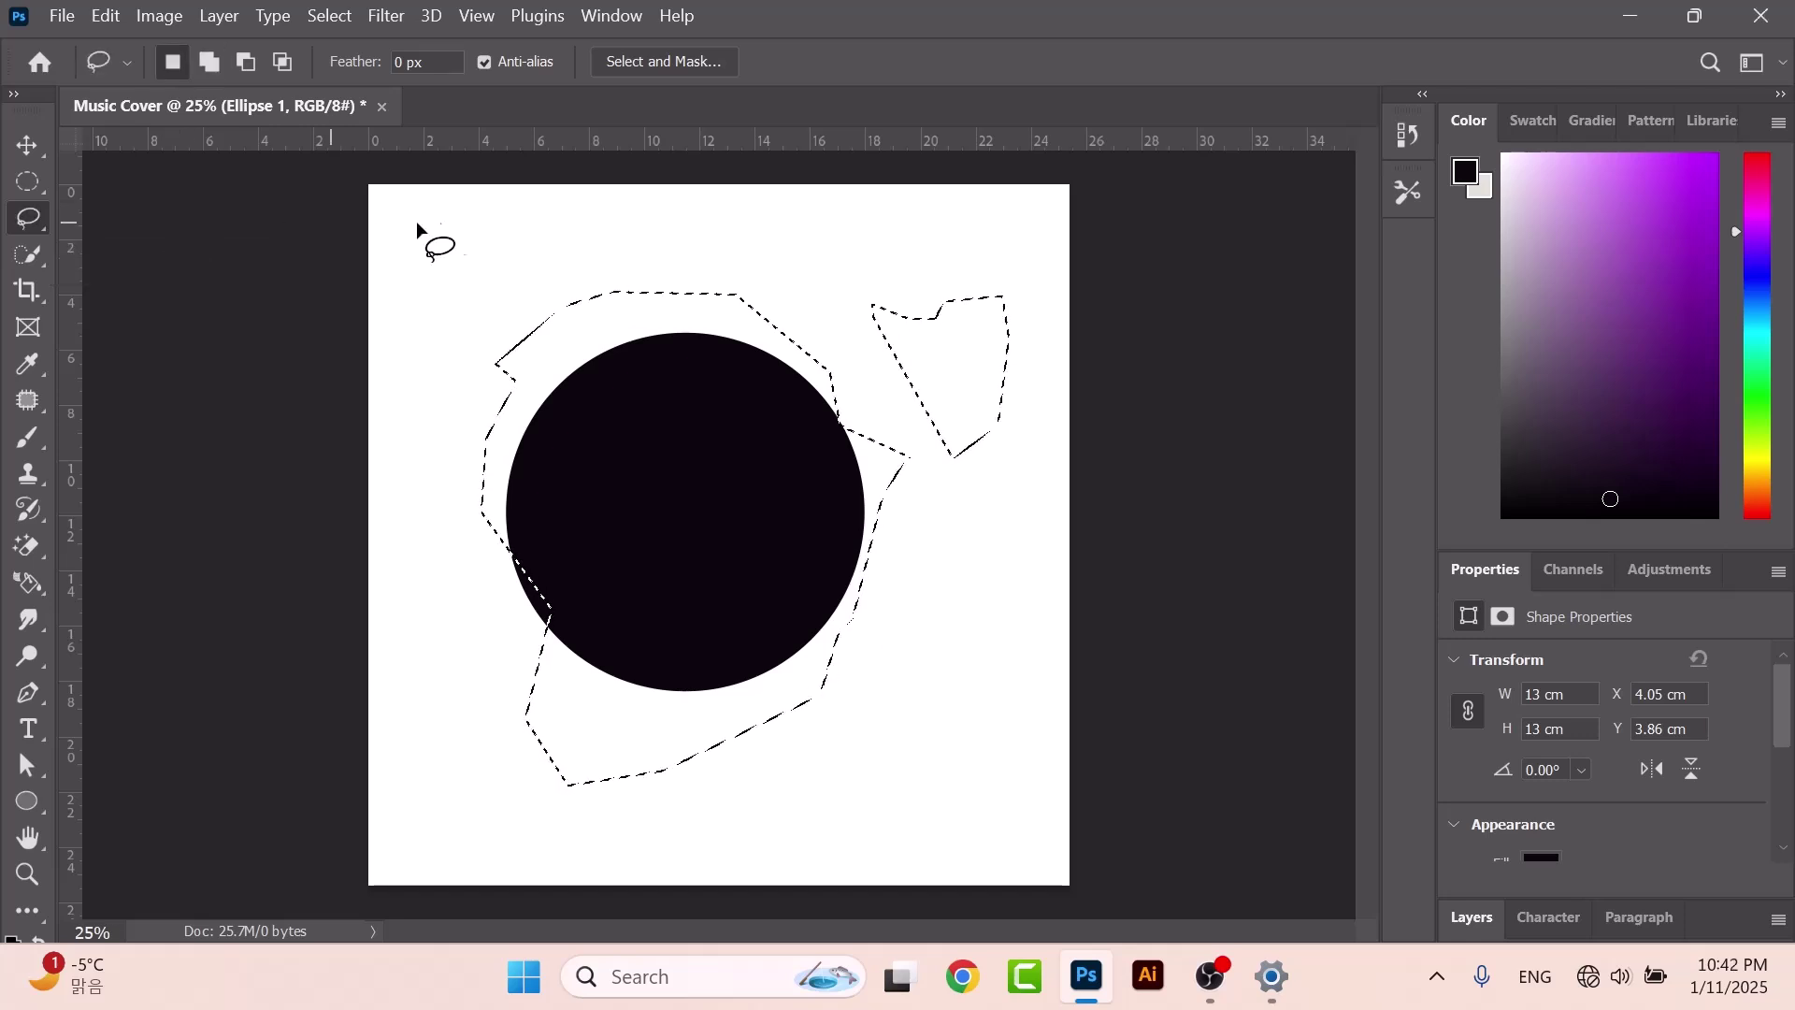
mouse_move(501, 229)
left_mouse_down()
mouse_move(425, 249)
mouse_move(415, 311)
mouse_move(595, 323)
mouse_move(588, 243)
mouse_move(452, 225)
mouse_move(428, 297)
left_mouse_up()
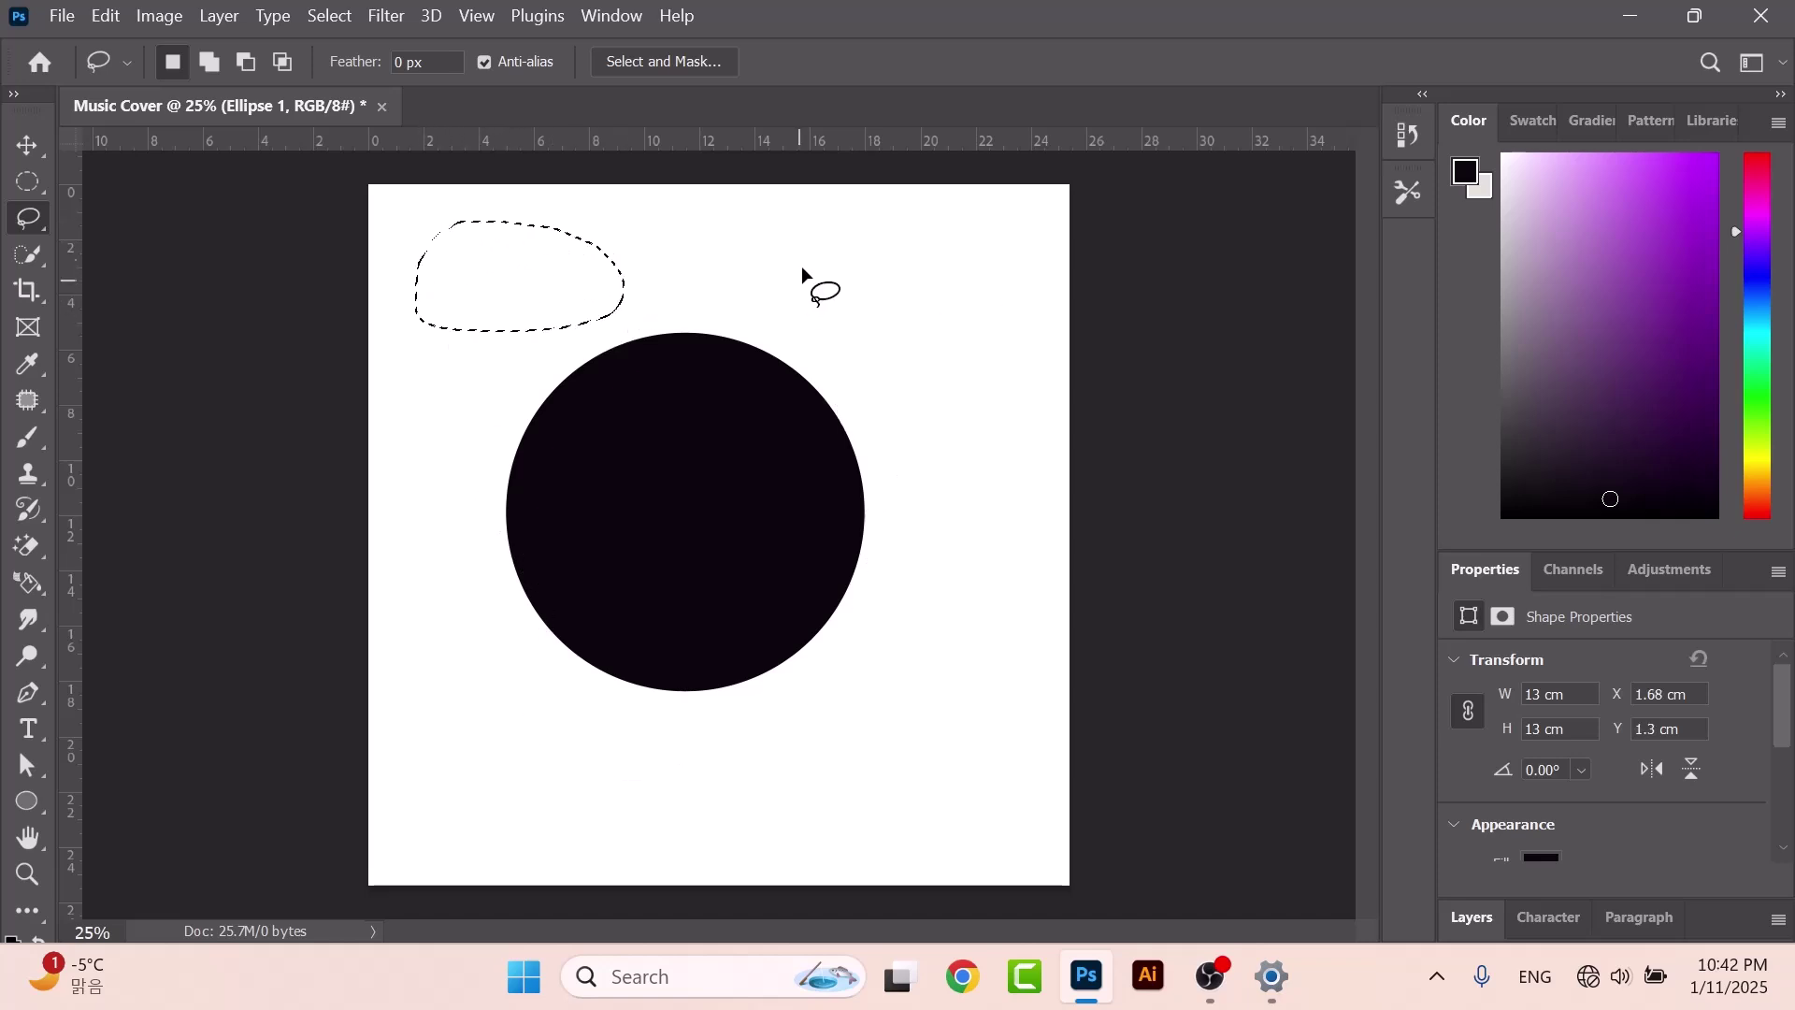
left_click_drag(782, 238, 780, 235)
left_click_drag(618, 337, 635, 305)
left_click_drag(745, 245, 744, 245)
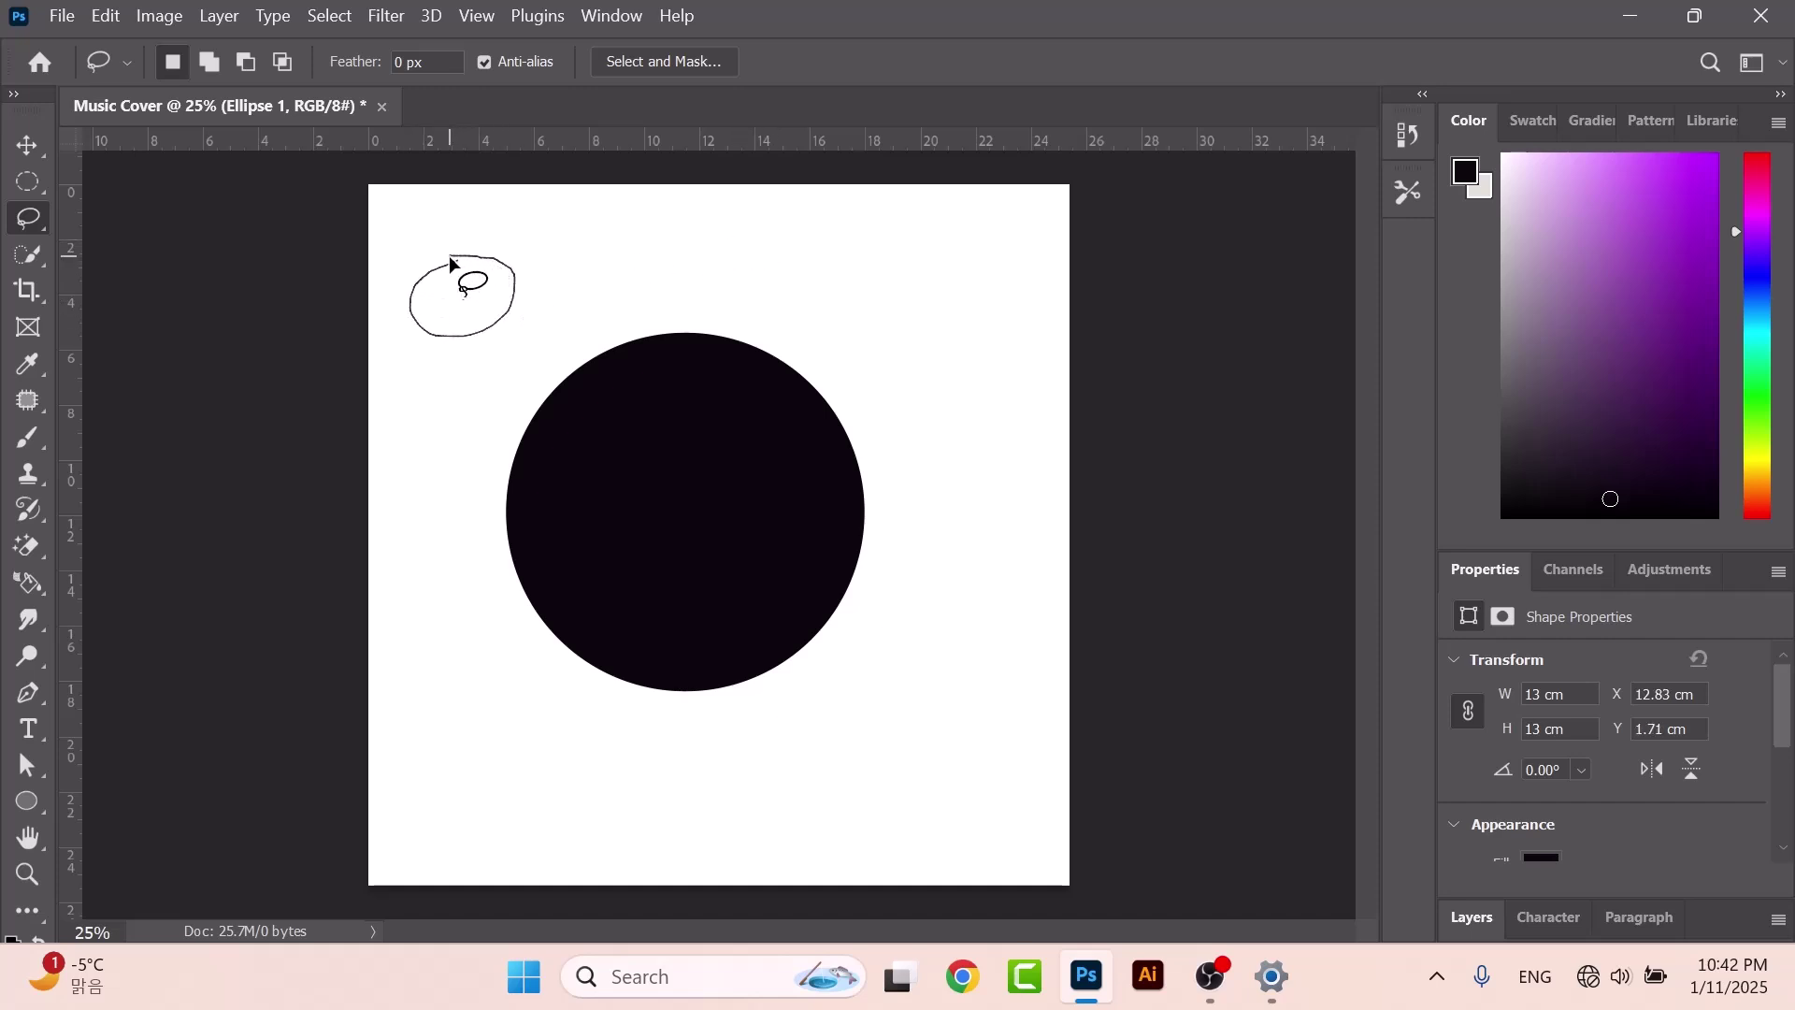
left_click_drag(446, 269, 448, 265)
left_click_drag(776, 238, 725, 254)
mouse_move(527, 379)
left_mouse_down()
mouse_move(724, 440)
mouse_move(712, 347)
mouse_move(529, 385)
left_mouse_up()
mouse_move(868, 368)
left_mouse_down()
mouse_move(719, 513)
mouse_move(929, 400)
mouse_move(826, 391)
mouse_move(767, 438)
mouse_move(665, 442)
left_mouse_up()
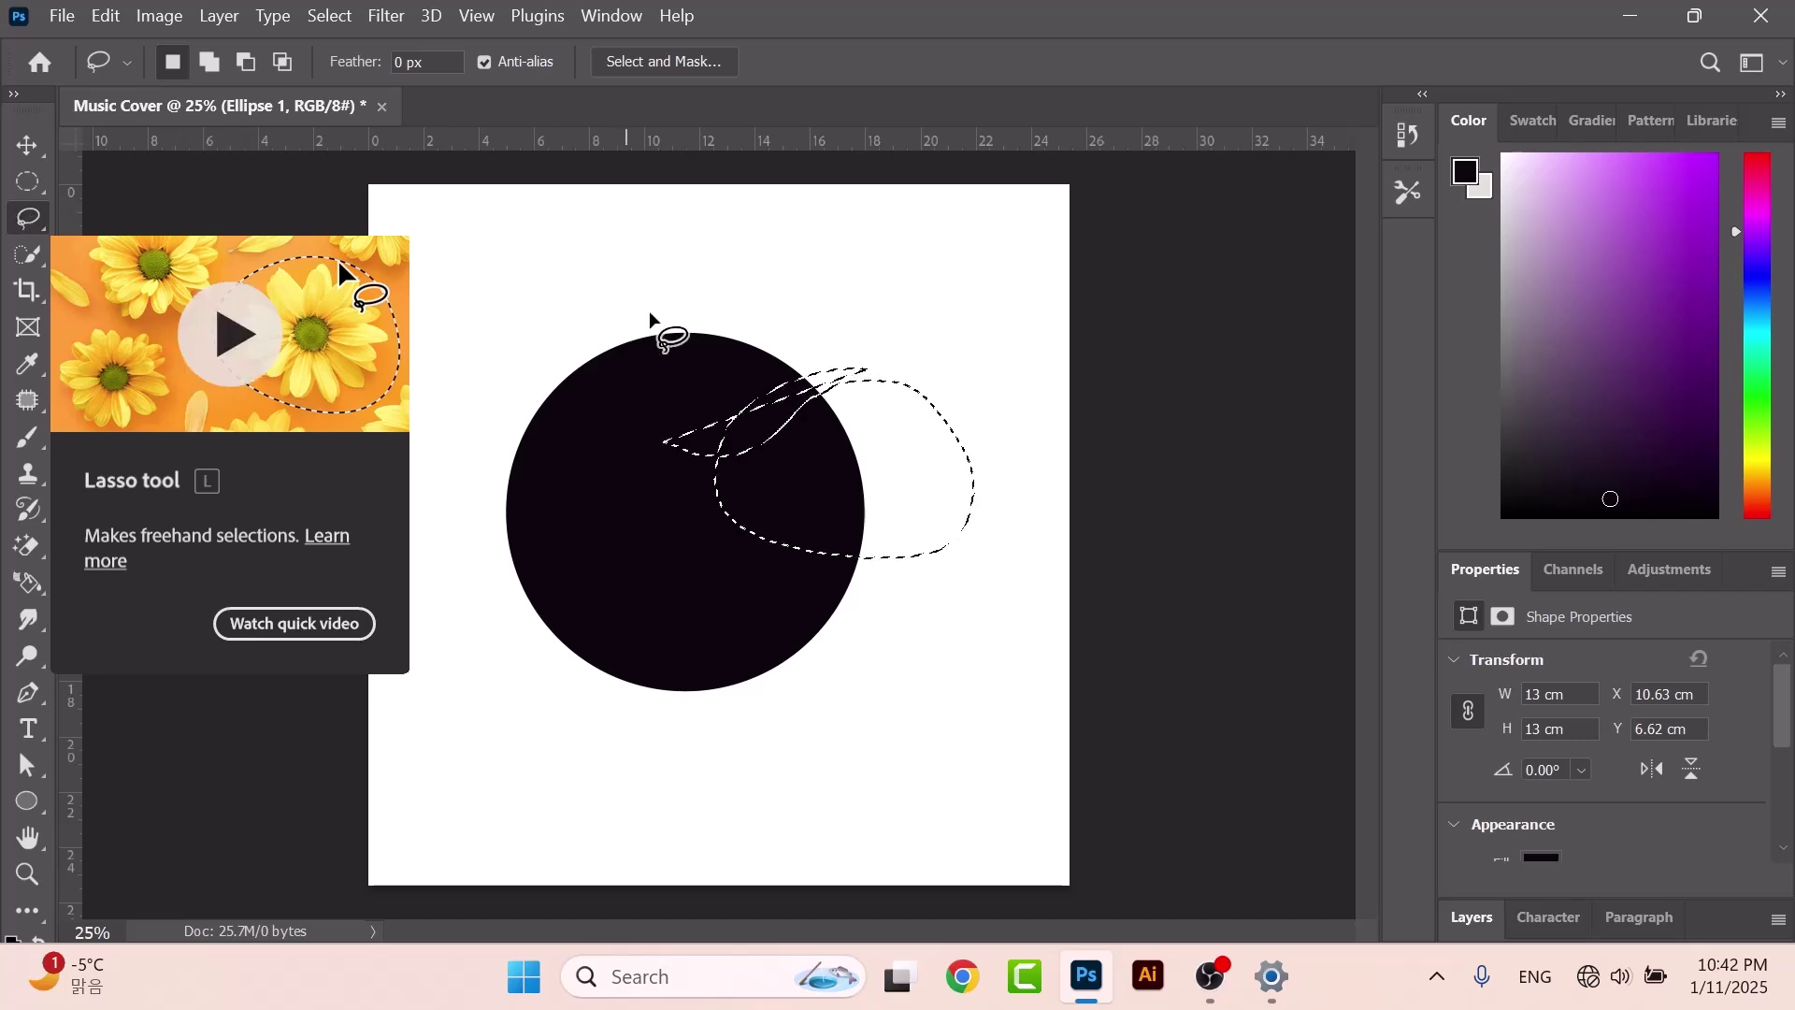
Trace a closed Magnetic Lasso selection loosely around the whole circle and clear it with the Elliptical Marquee Tool.
right_click(28, 218)
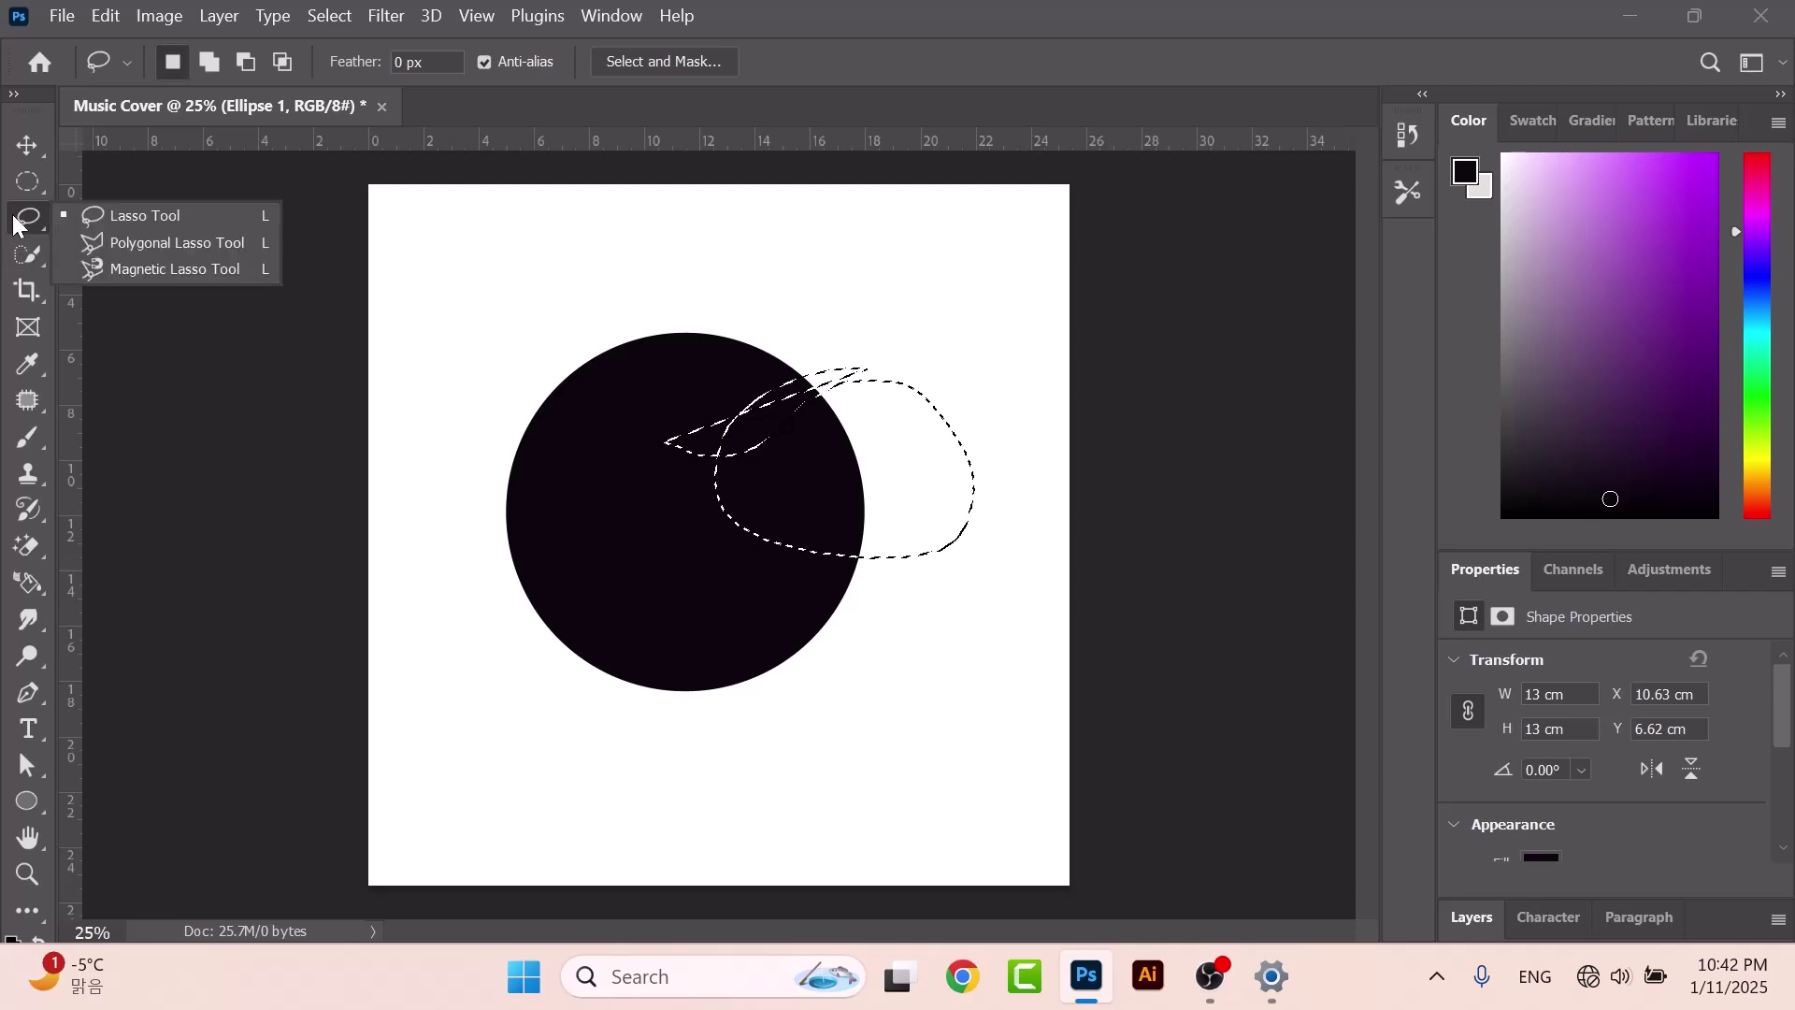
left_click(162, 270)
left_click(505, 295)
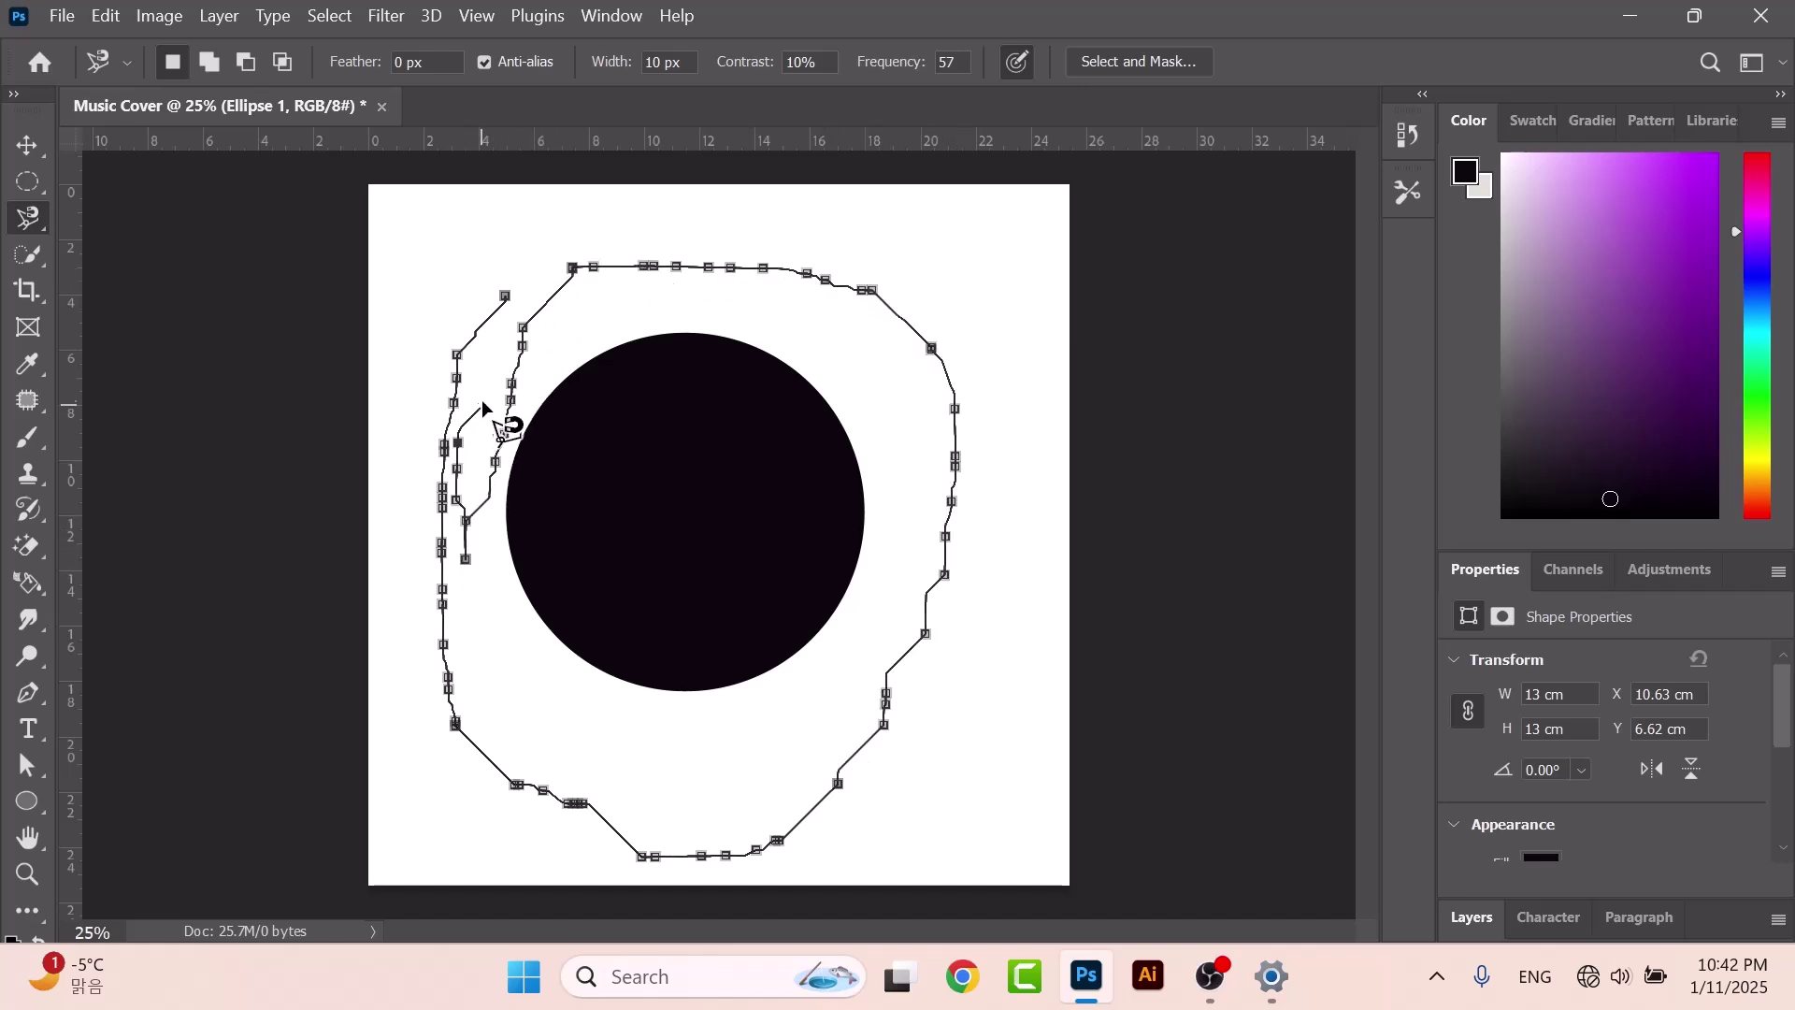
left_click(508, 293)
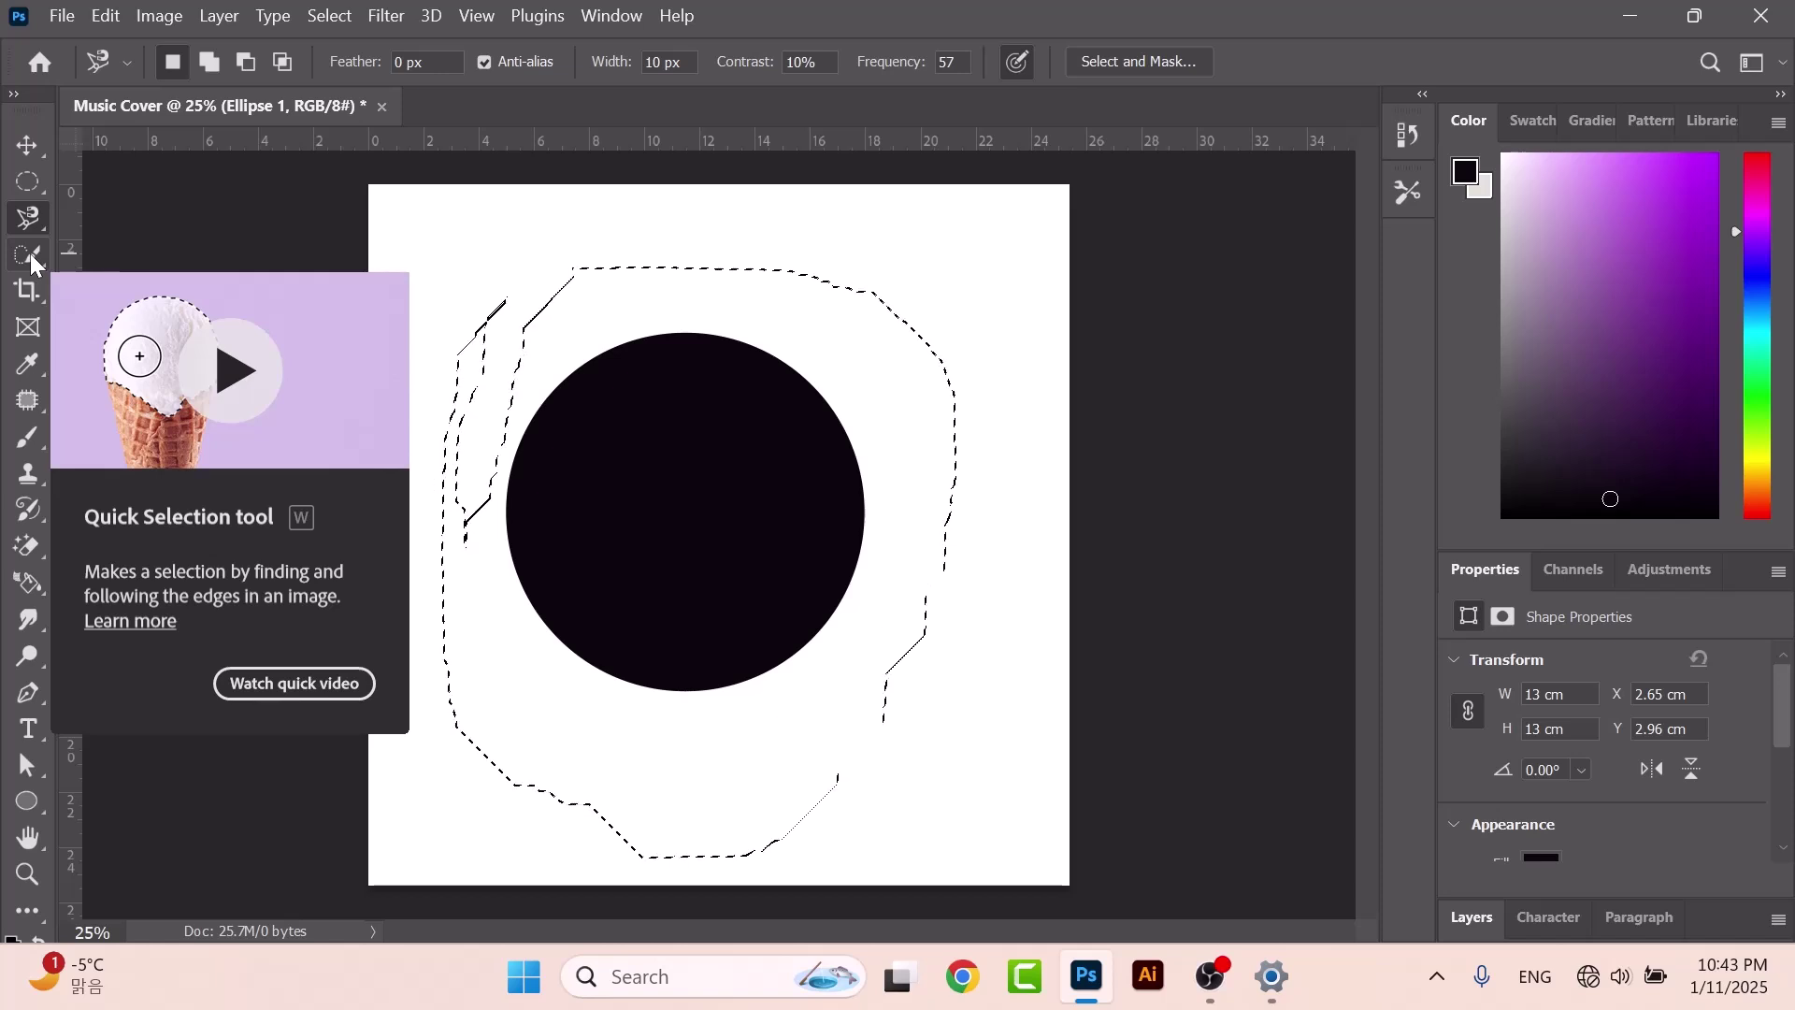
left_click(26, 181)
left_click(456, 260)
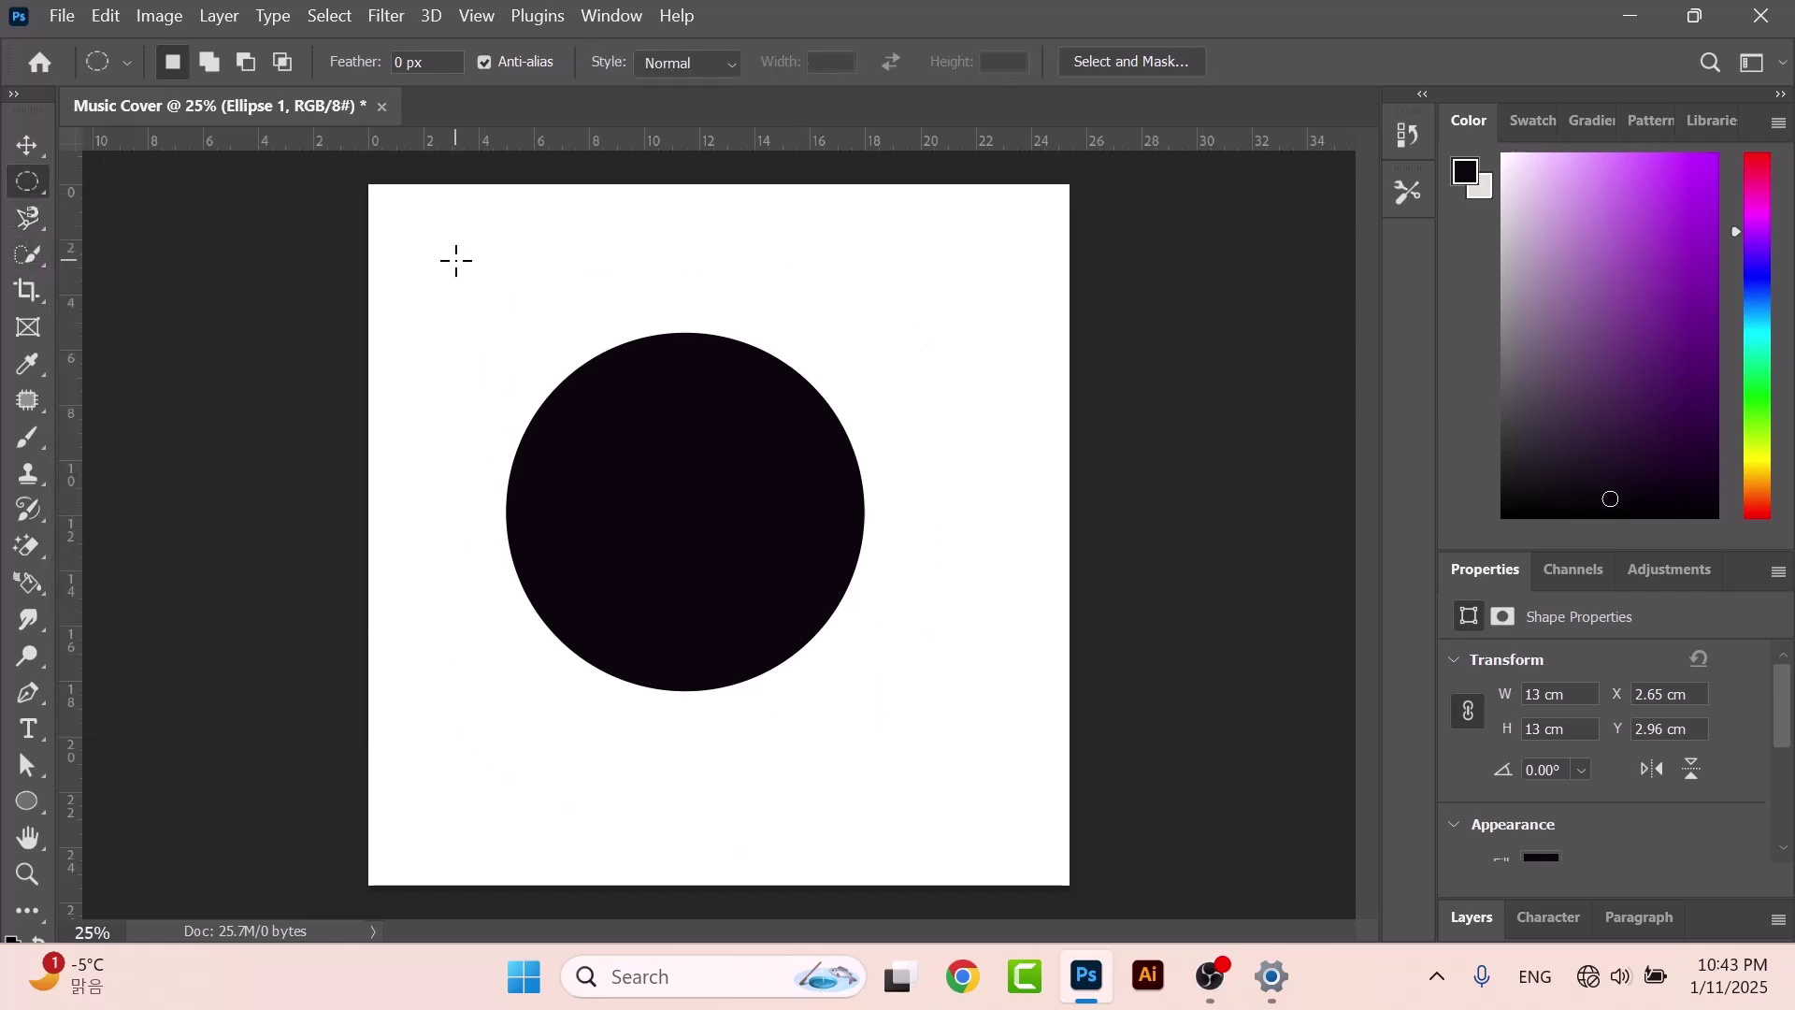
Select the whole circle with the Quick Selection Tool at brush size 150, and clear the selection with the marquee tool.
left_click(28, 260)
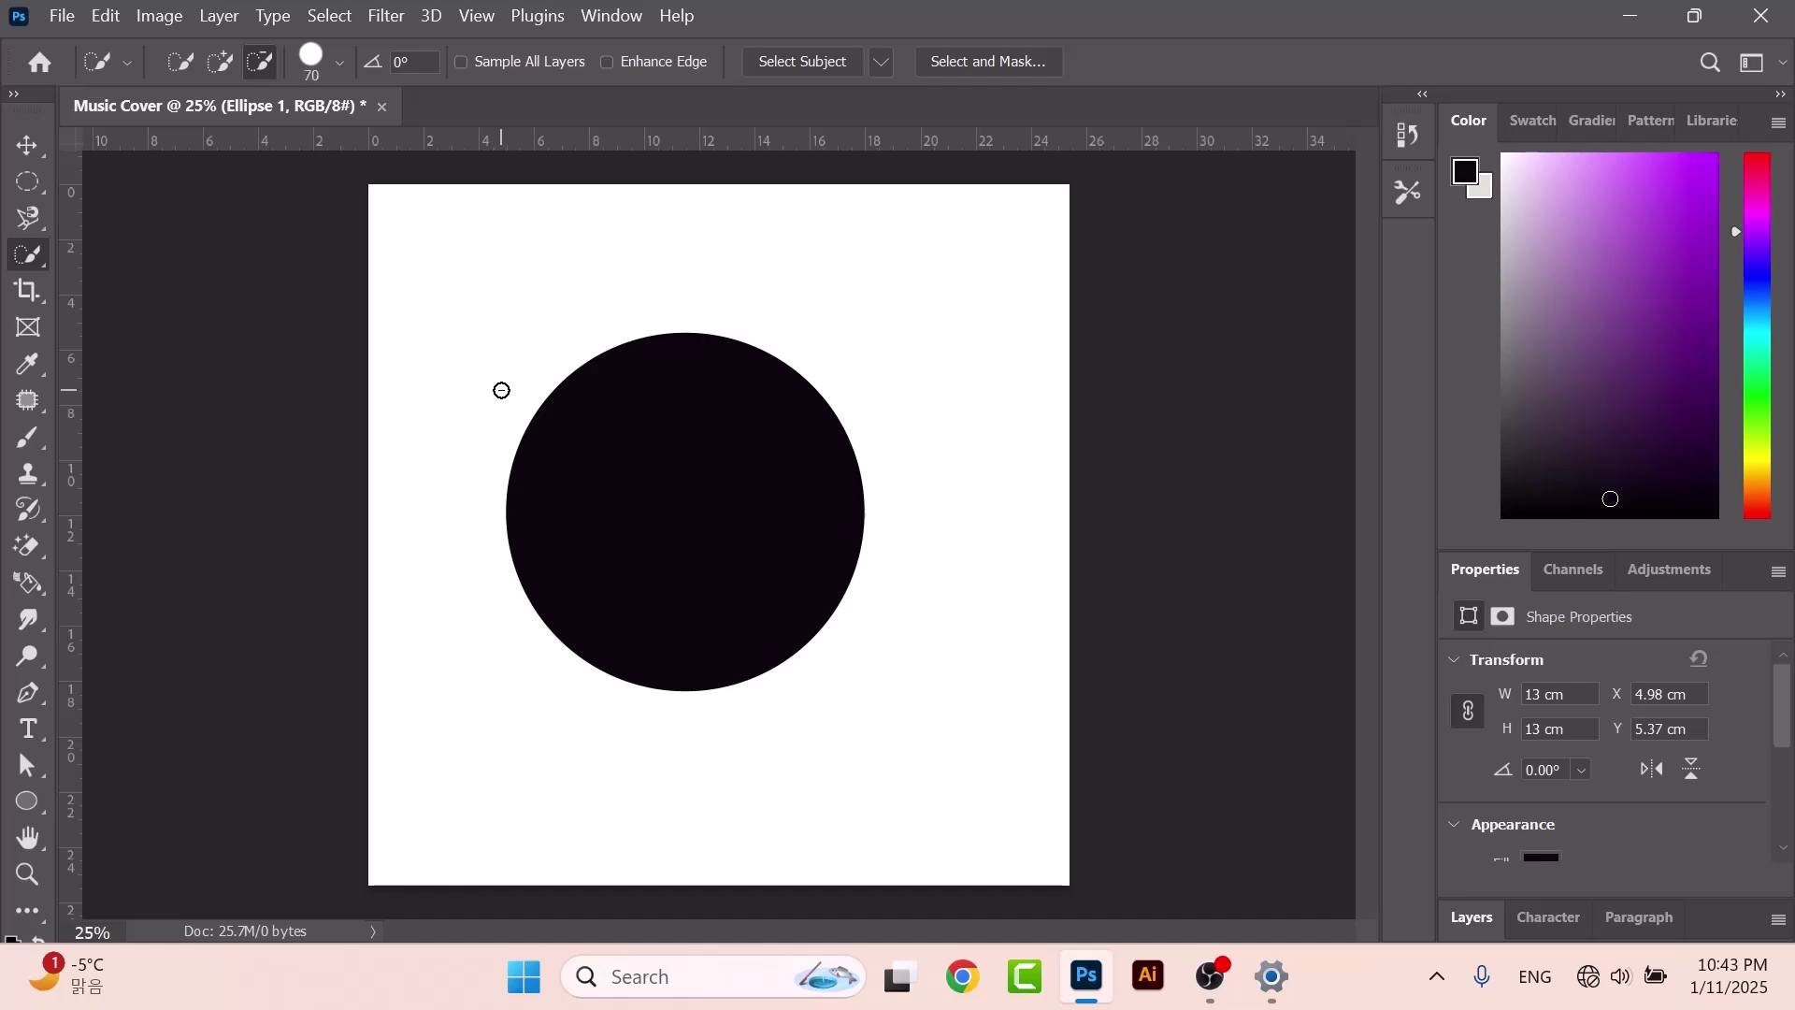
key("bracketright")
left_click(678, 479)
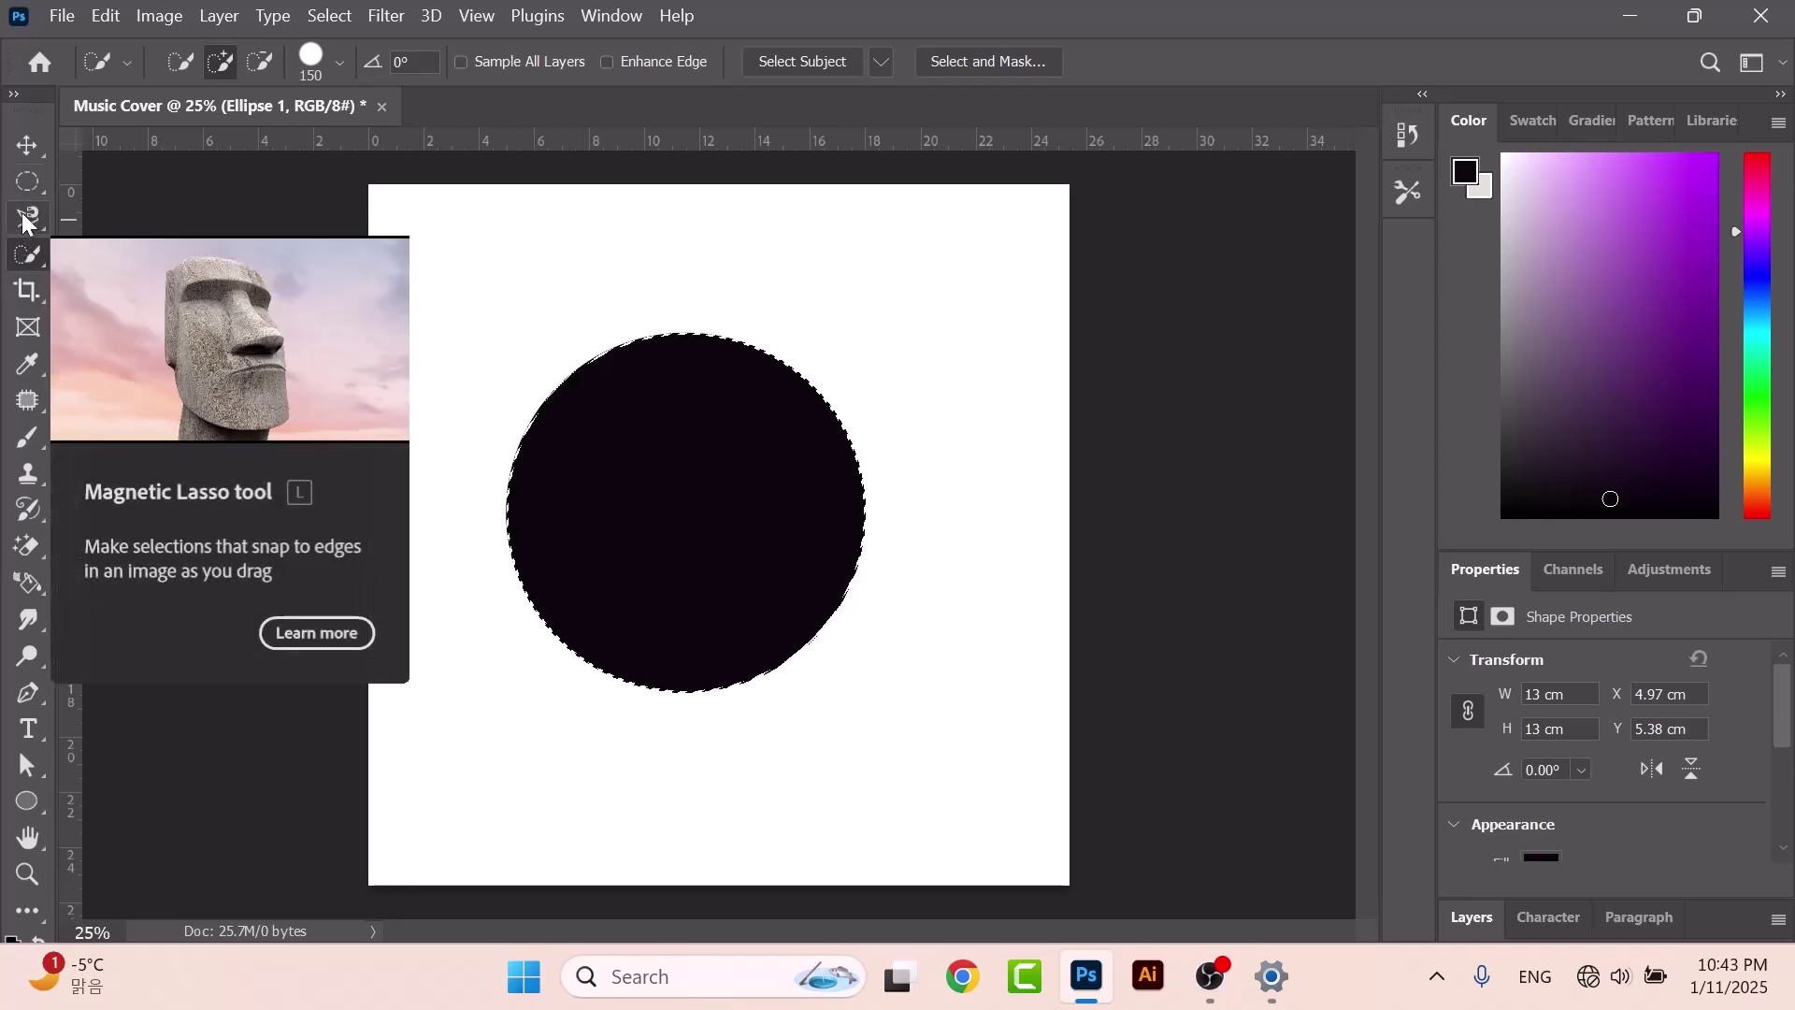
mouse_move(26, 183)
left_mouse_down()
mouse_move(29, 218)
mouse_move(124, 220)
mouse_move(128, 250)
left_mouse_up()
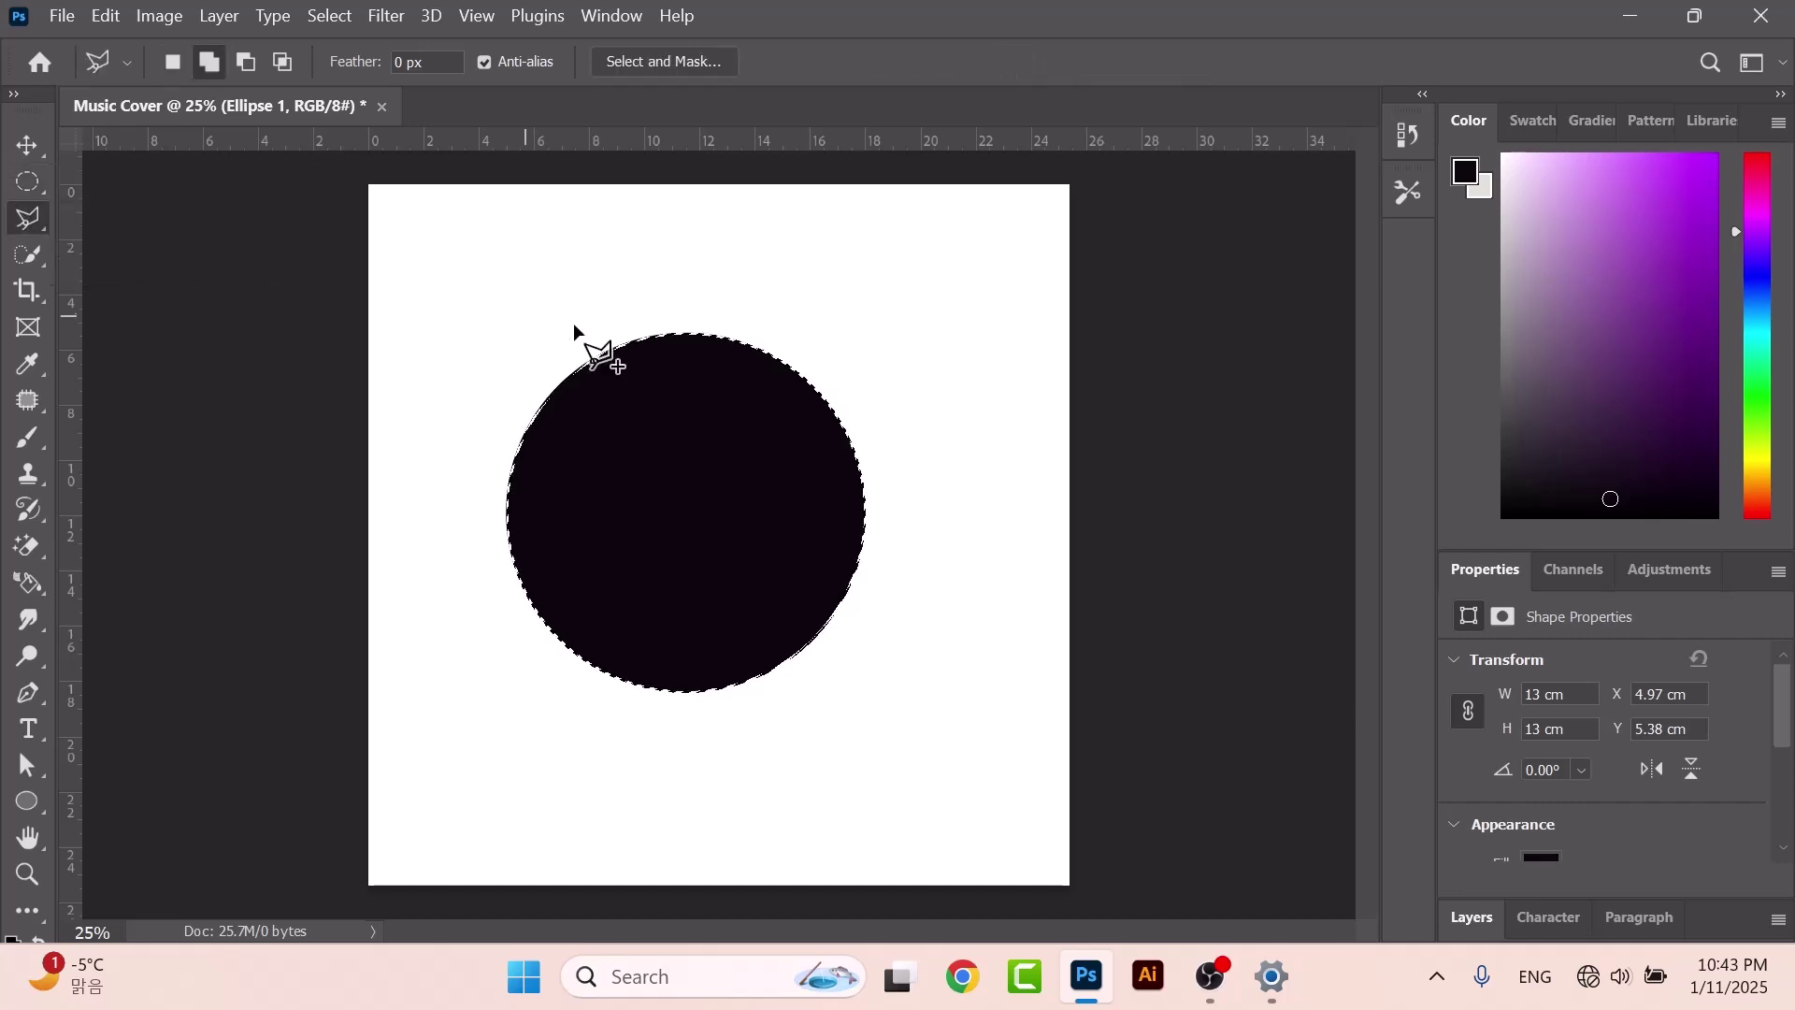
left_click(28, 181)
left_click(90, 250)
Trace a closed Polygonal Lasso selection around the whole circle and clear it with the Elliptical Marquee Tool.
left_click(28, 218)
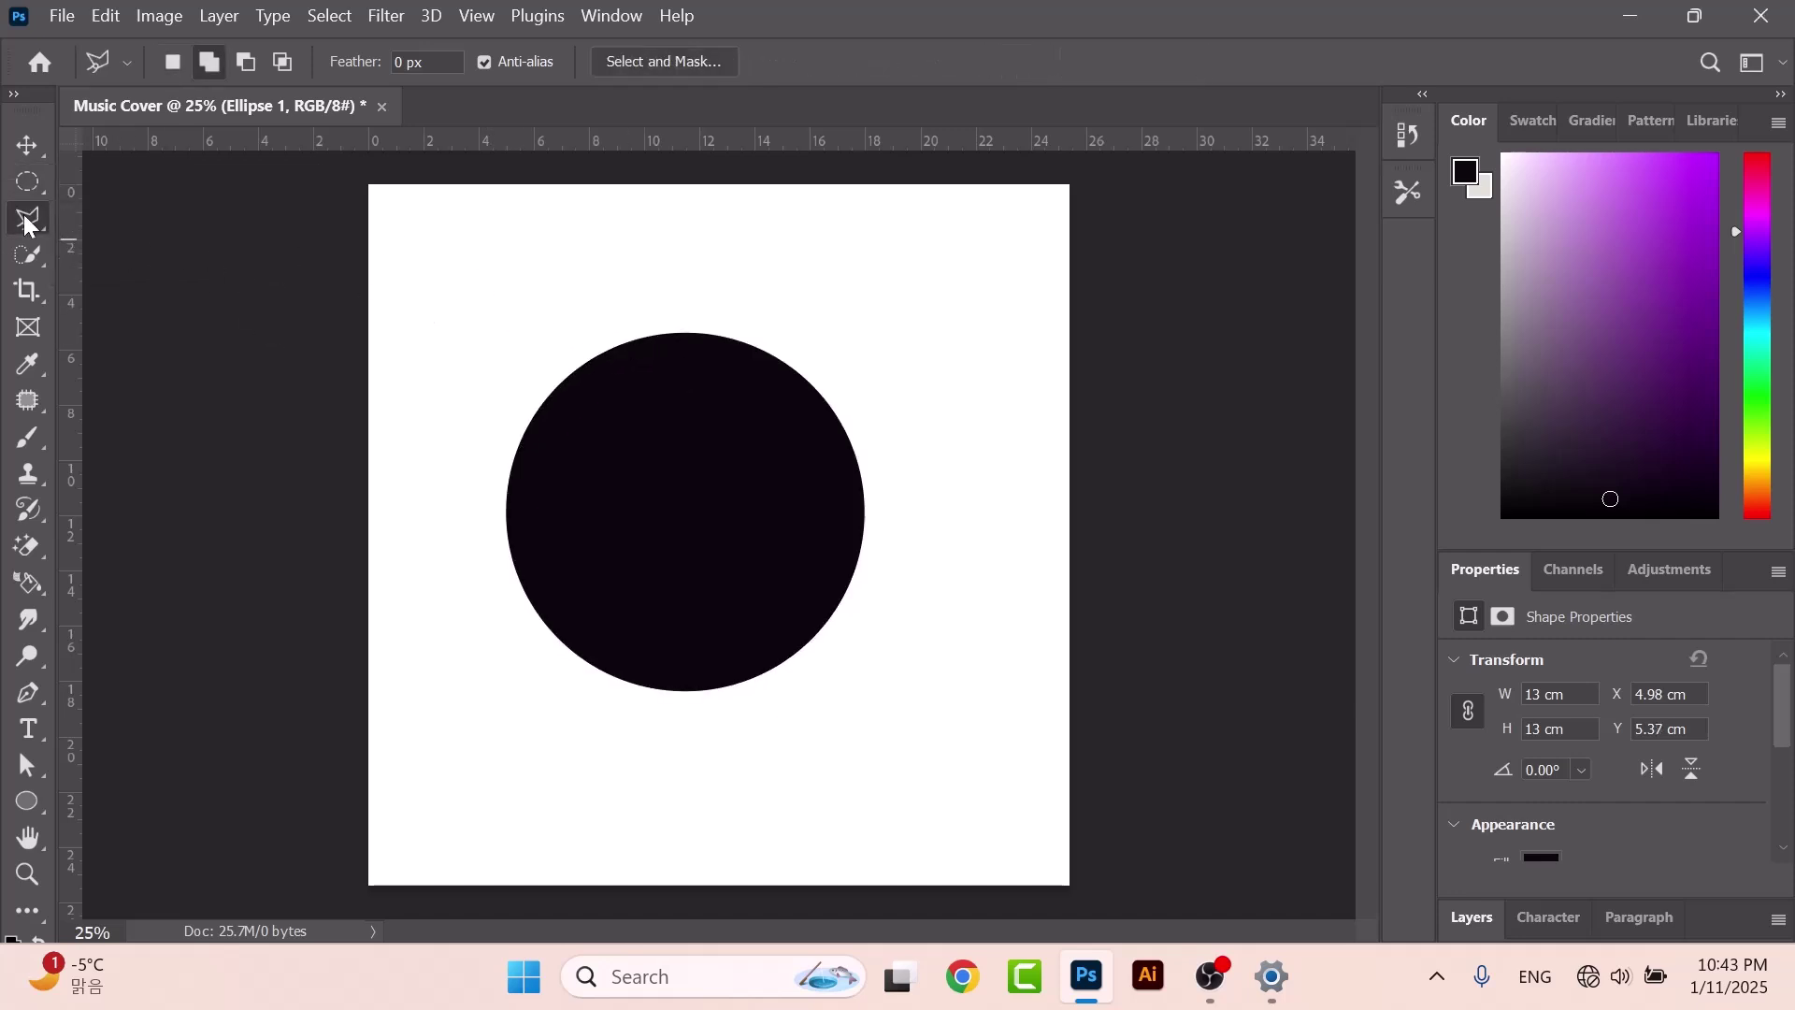
left_click(571, 372)
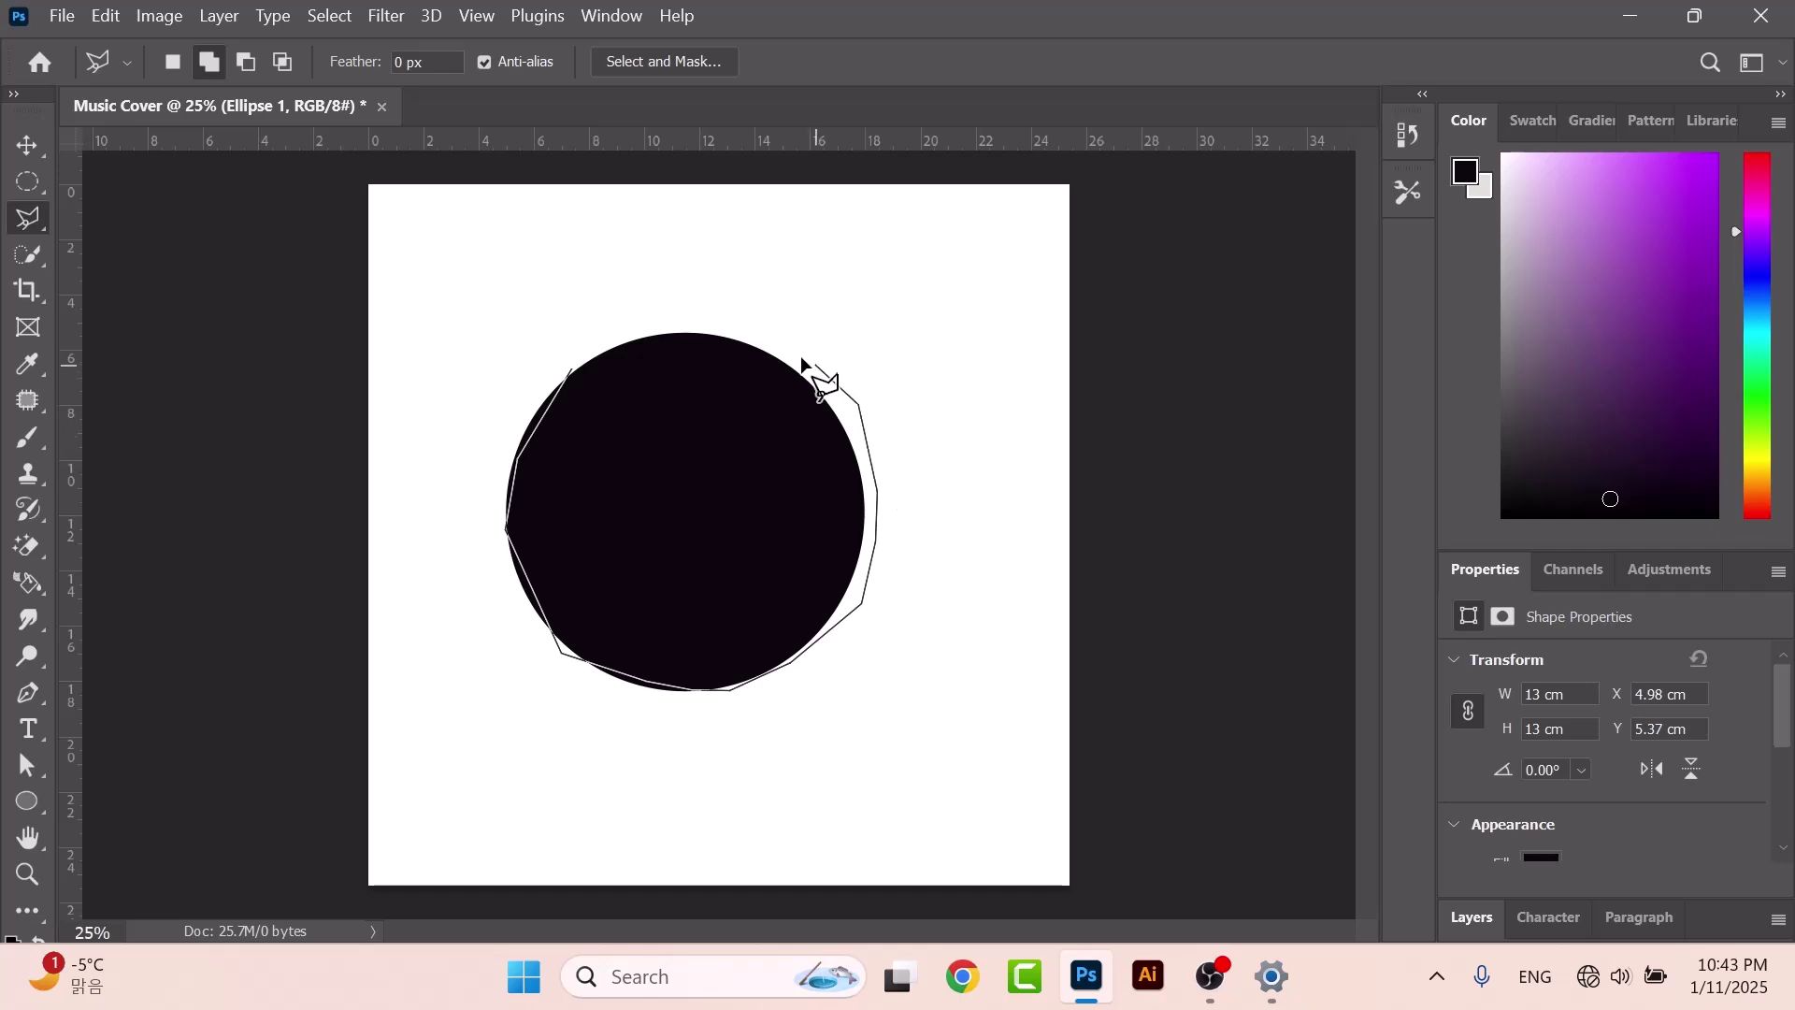
left_click(574, 375)
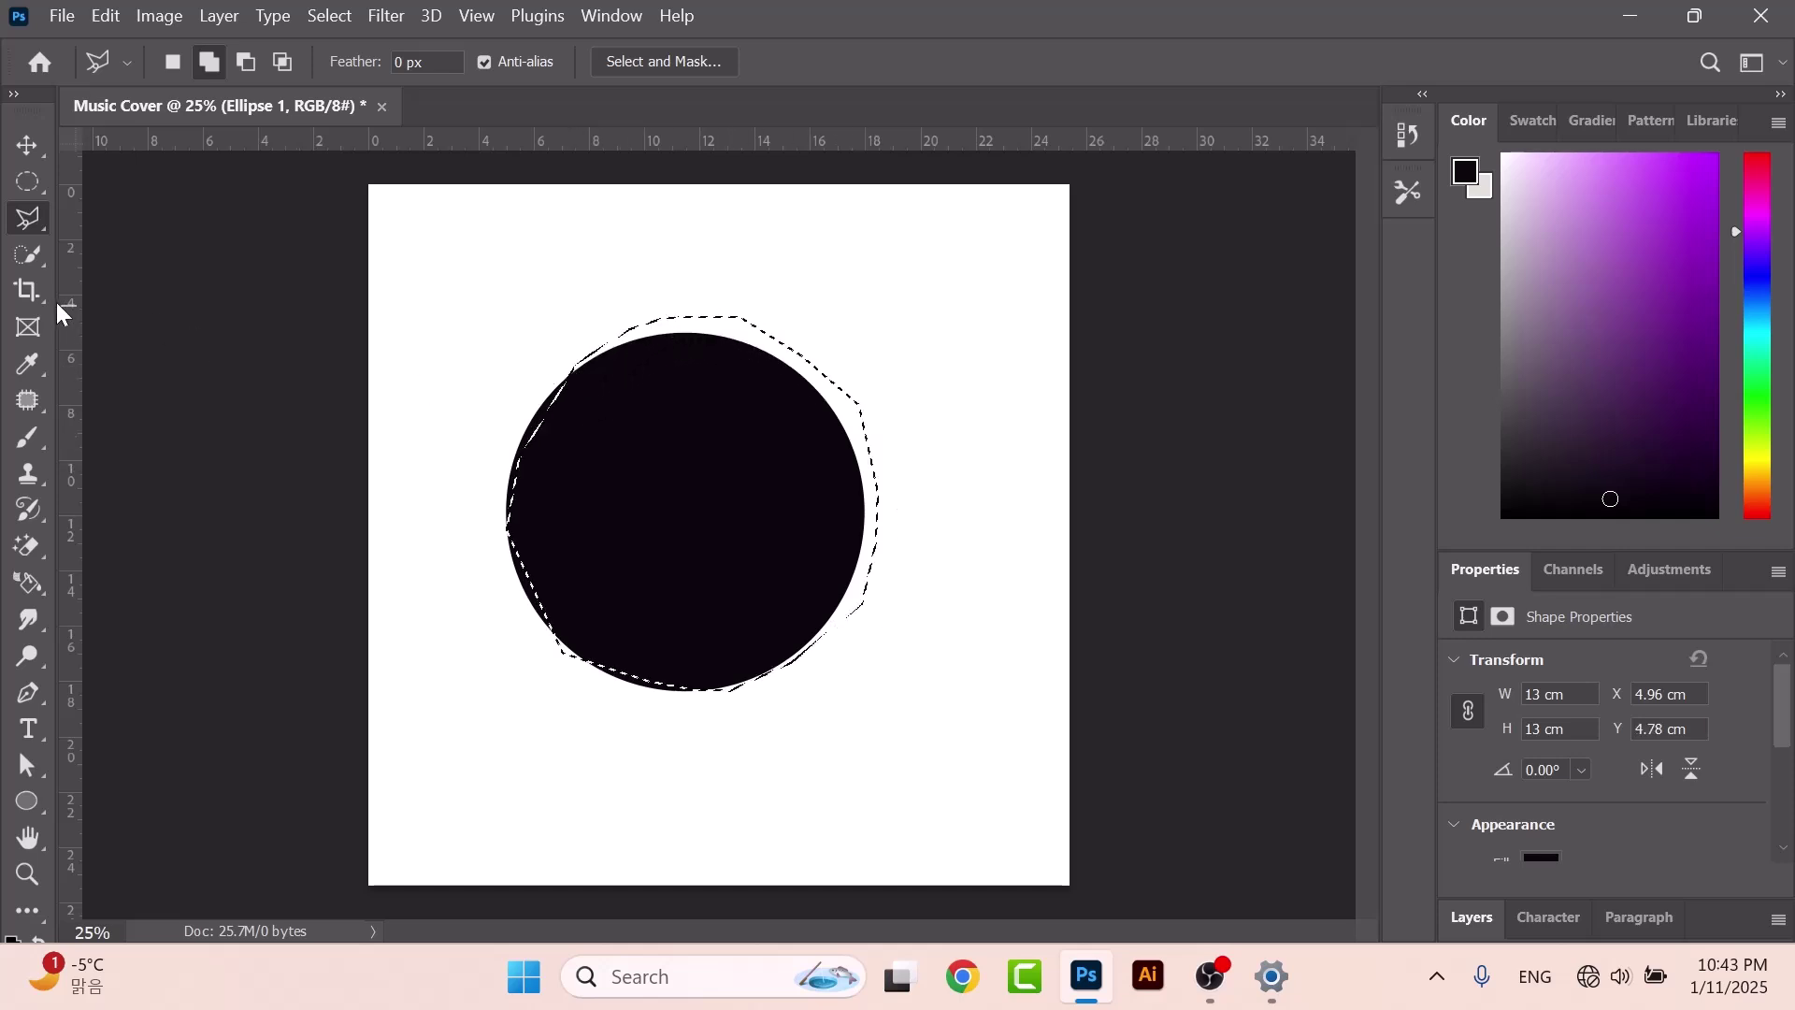
left_click(19, 194)
left_click(397, 248)
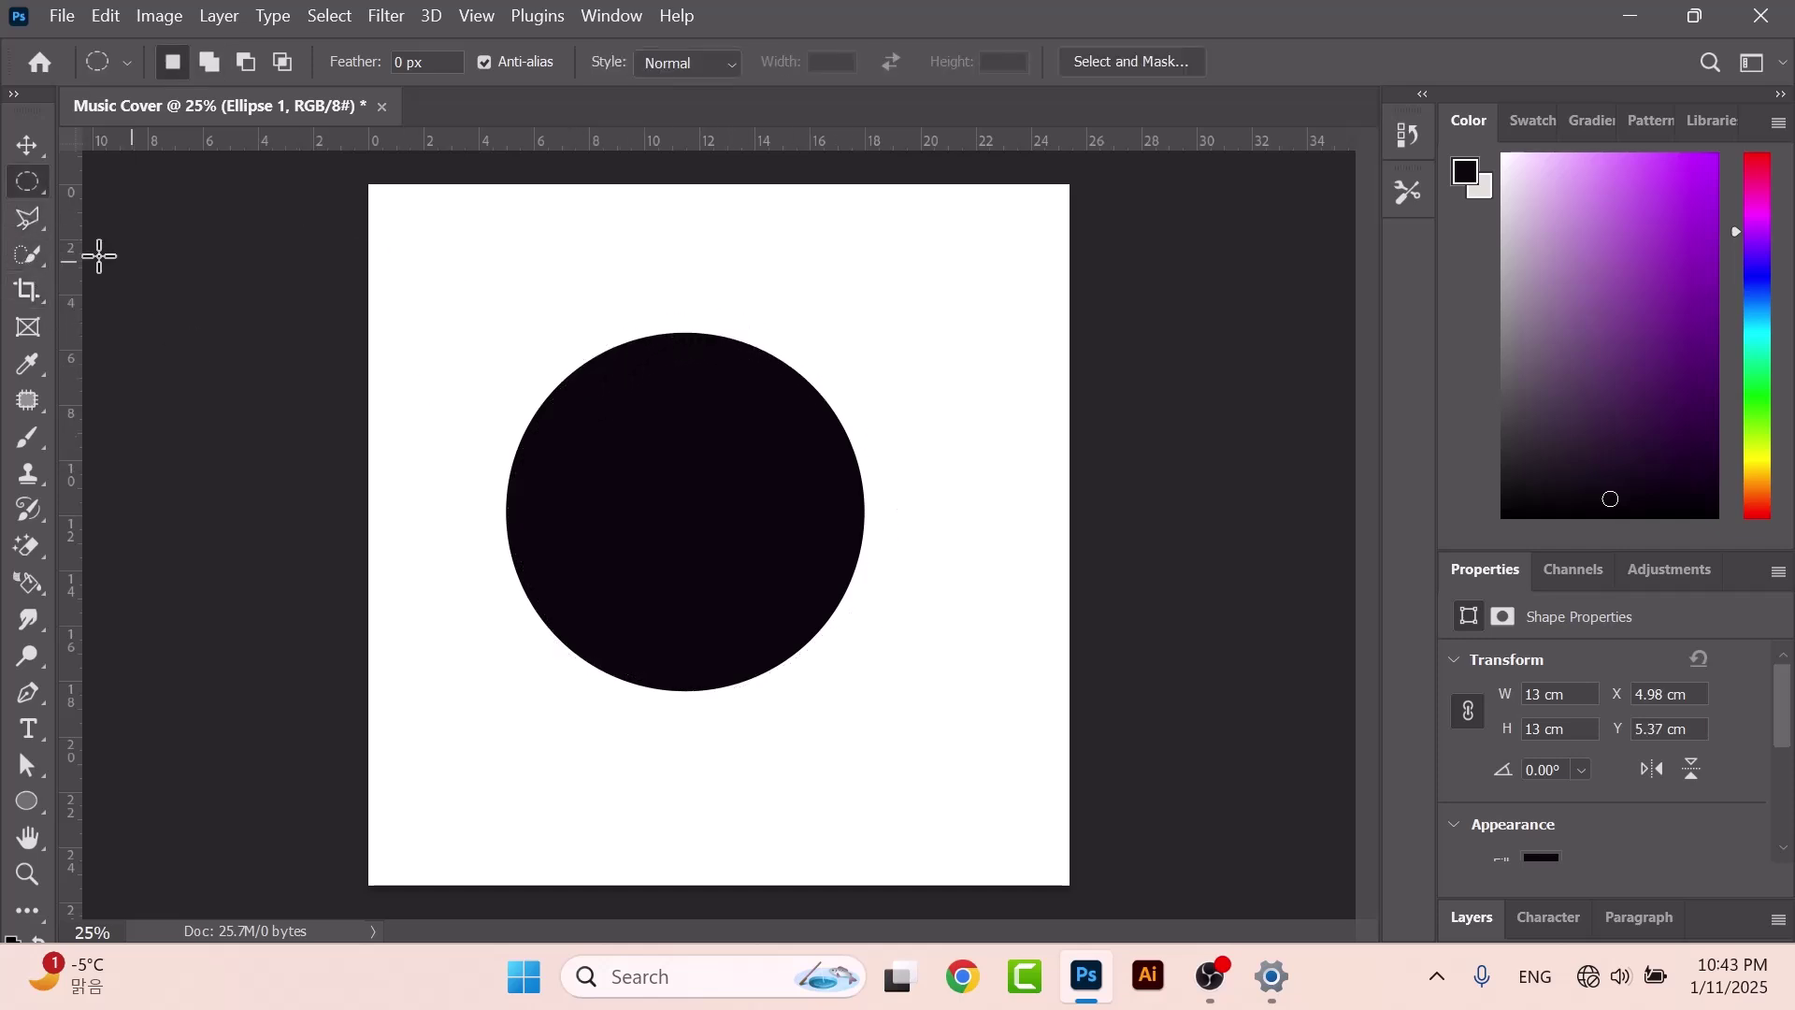
Select the black circle with the Quick Selection Tool, and clear the selection with the Elliptical Marquee Tool.
left_click(30, 254)
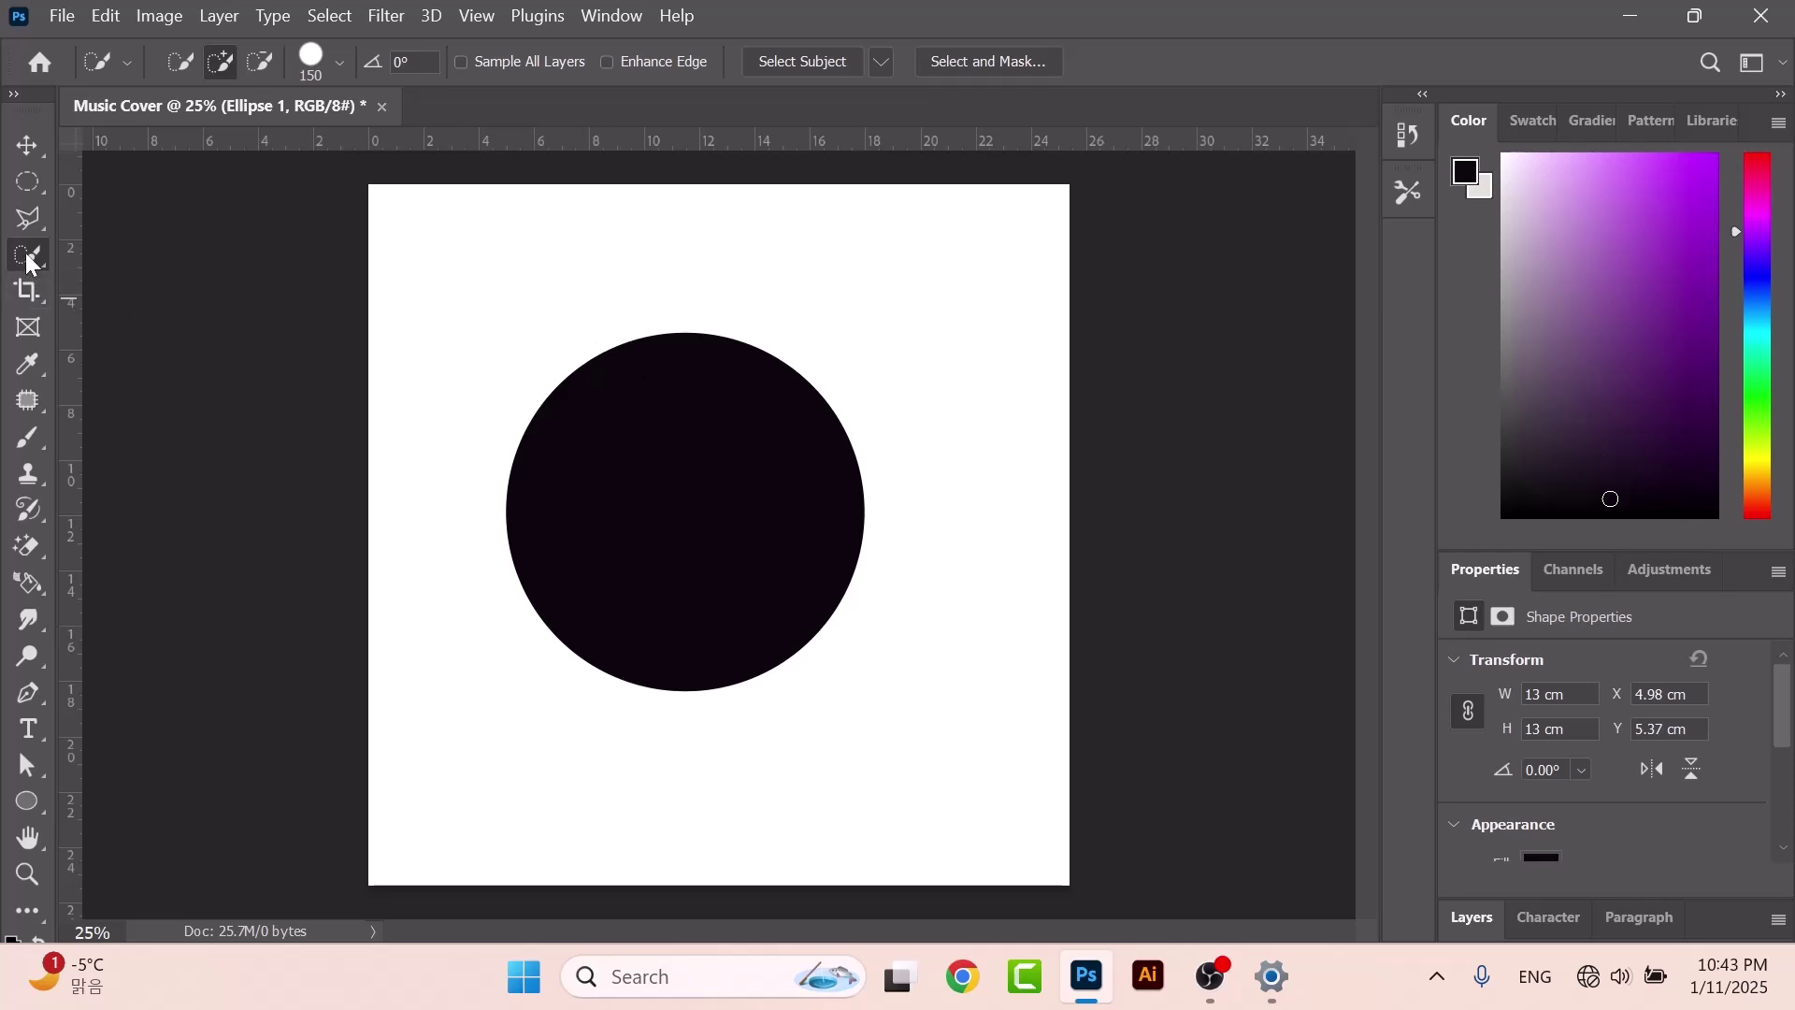
left_click(673, 457)
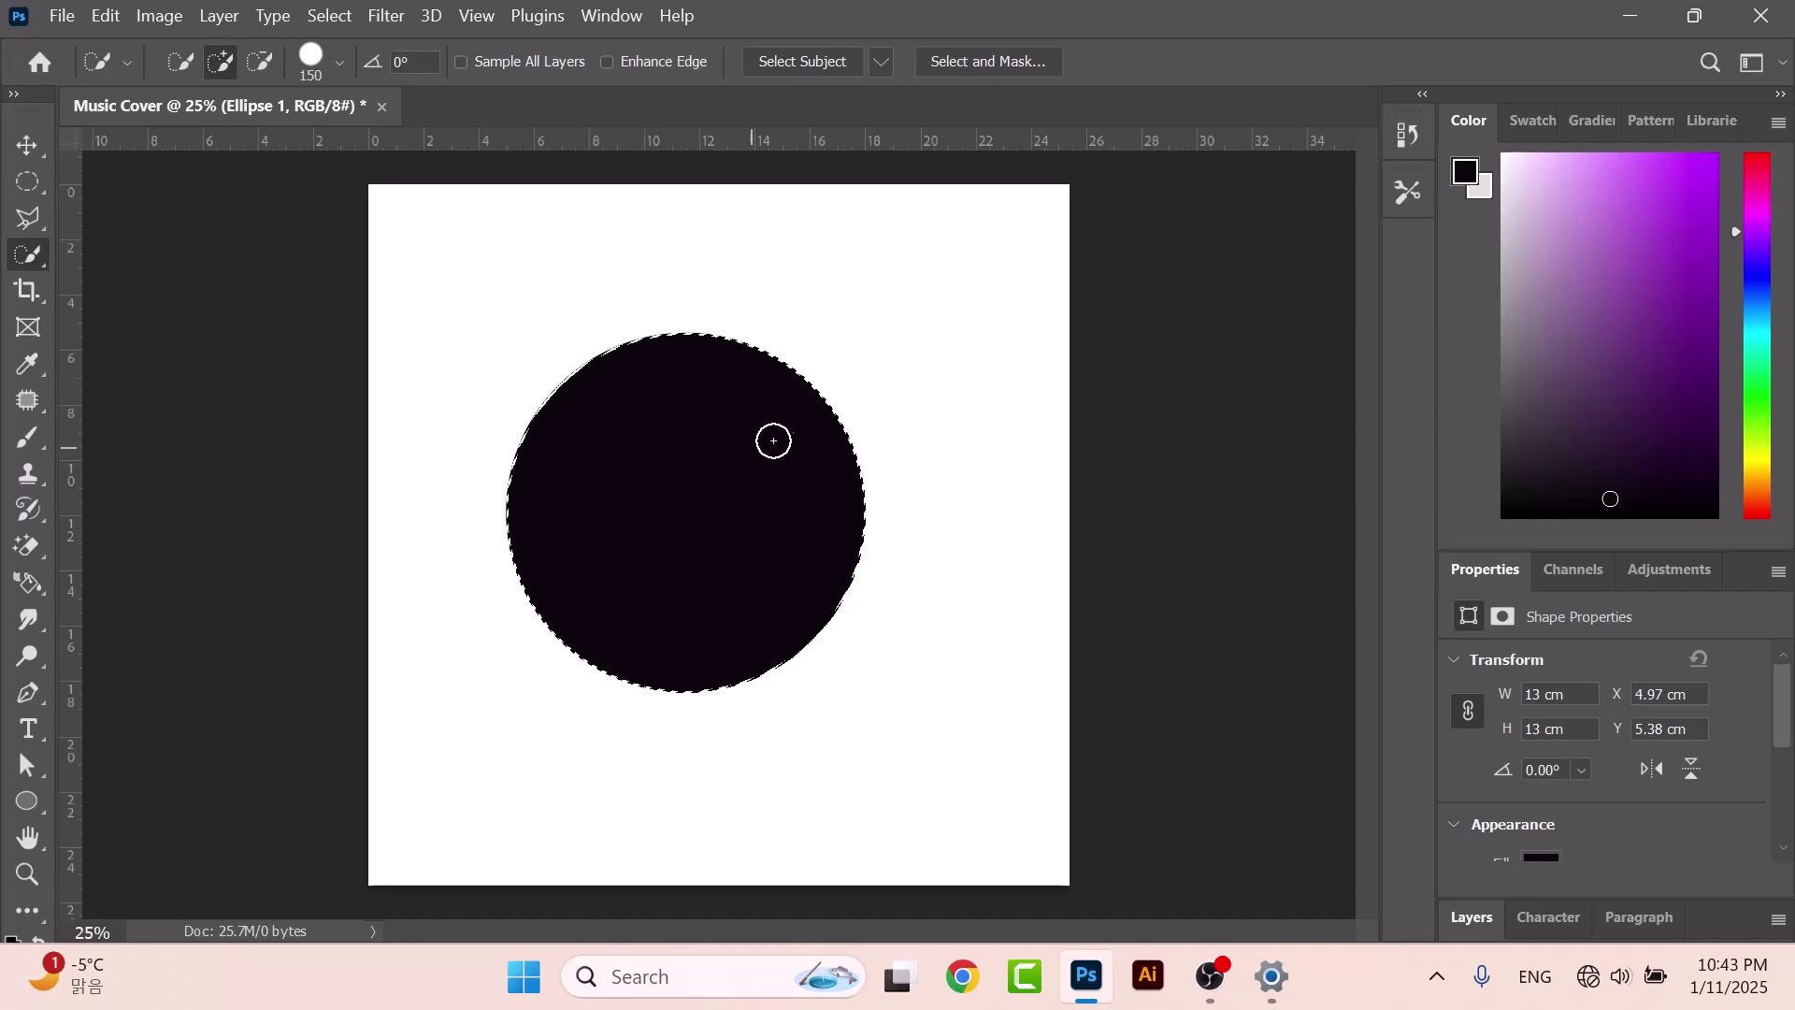
right_click(19, 254)
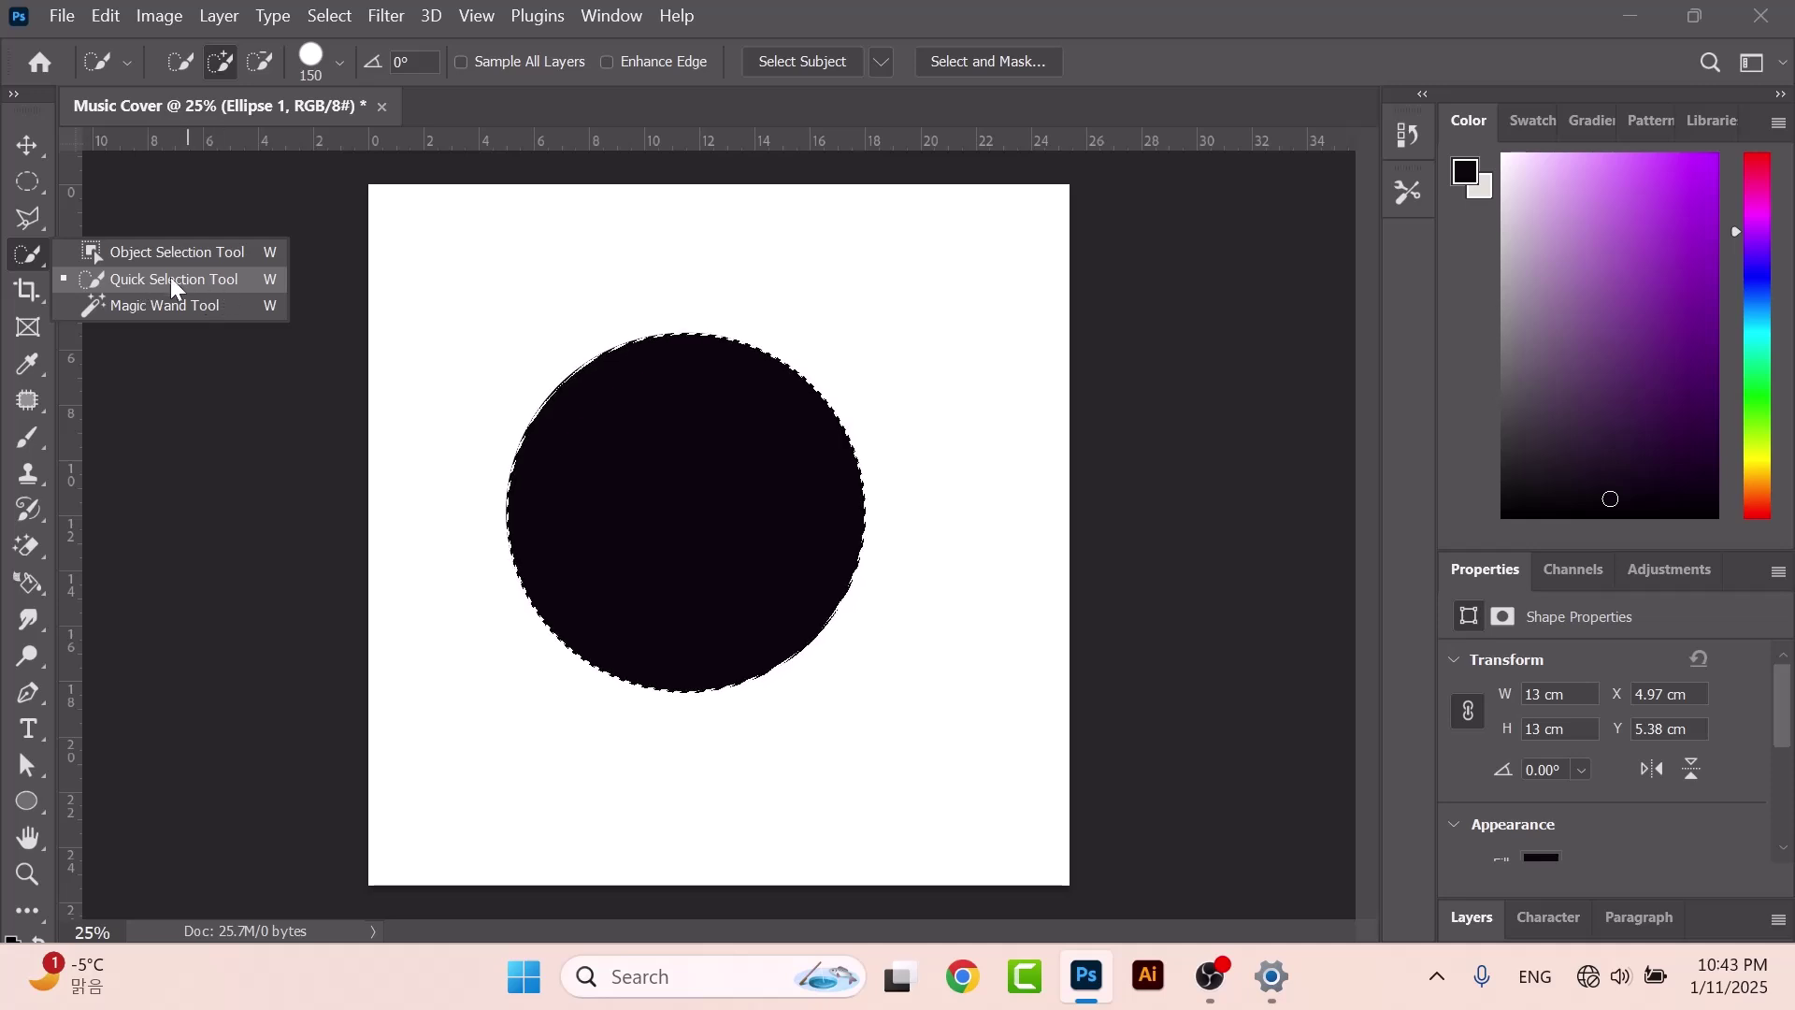
left_click(230, 249)
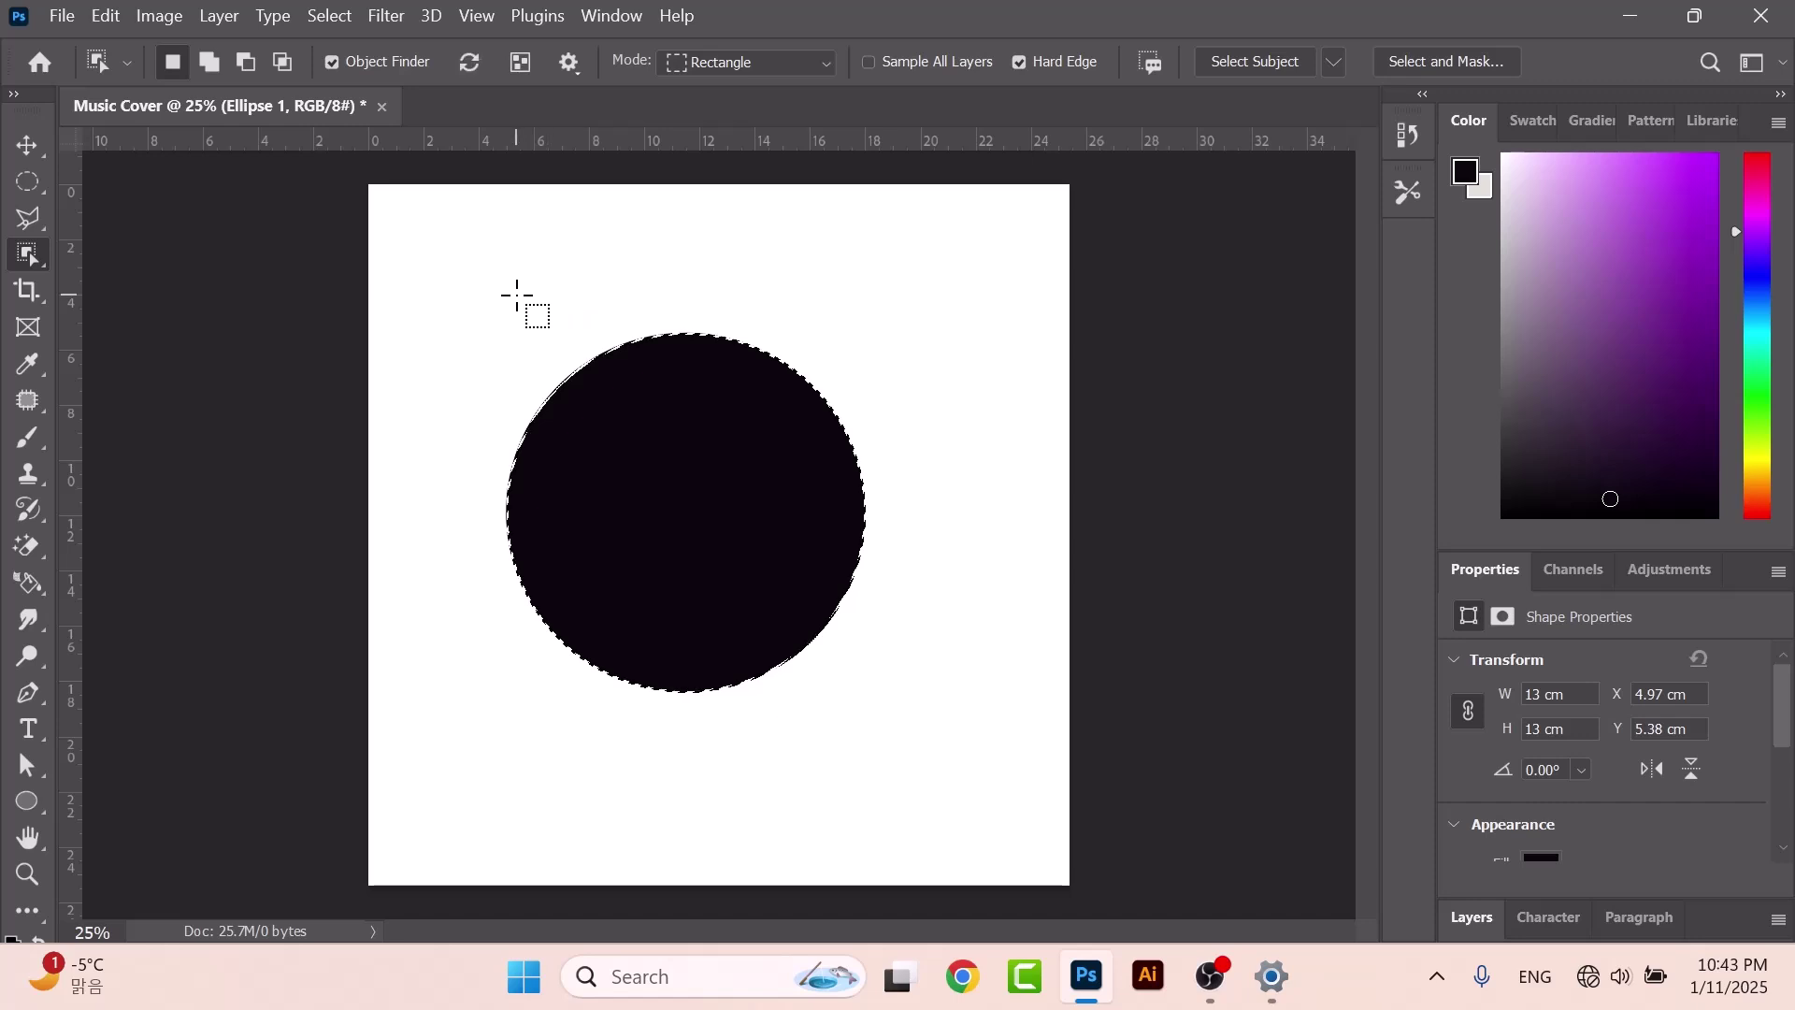
left_click(28, 182)
left_click(642, 281)
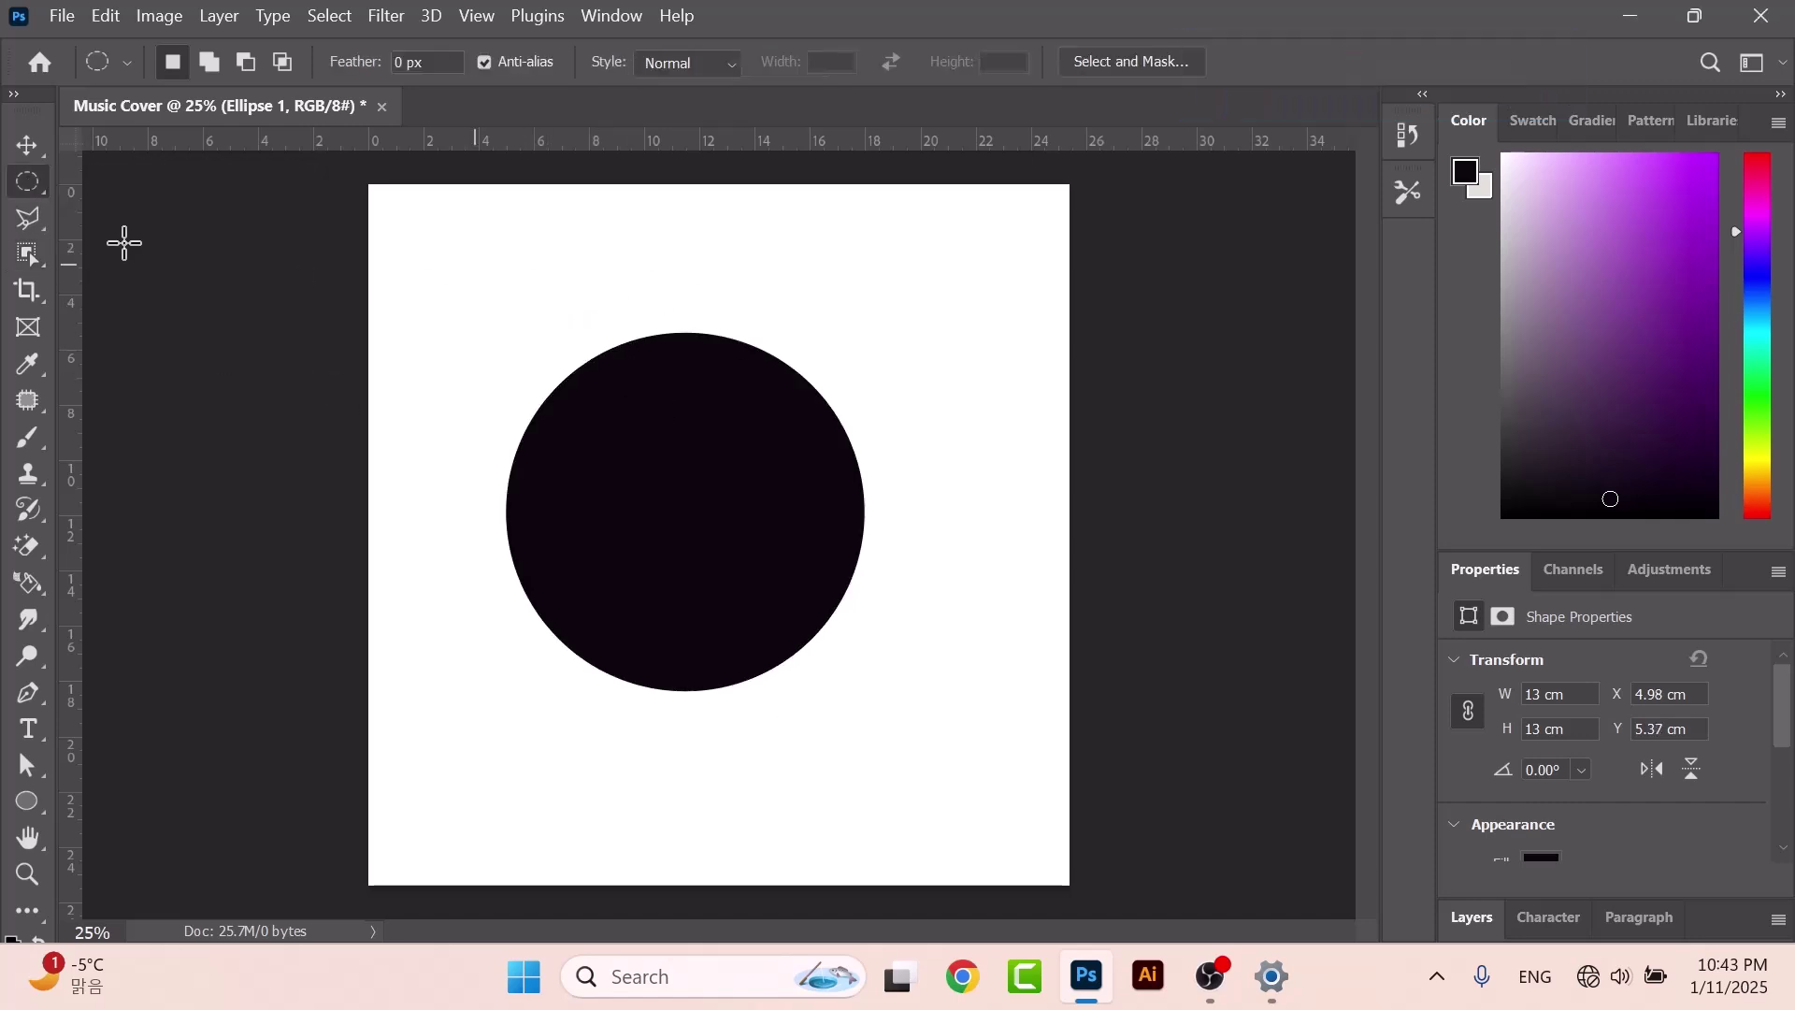
Select the circle with the Object Selection Tool in Rectangle mode.
left_click(28, 254)
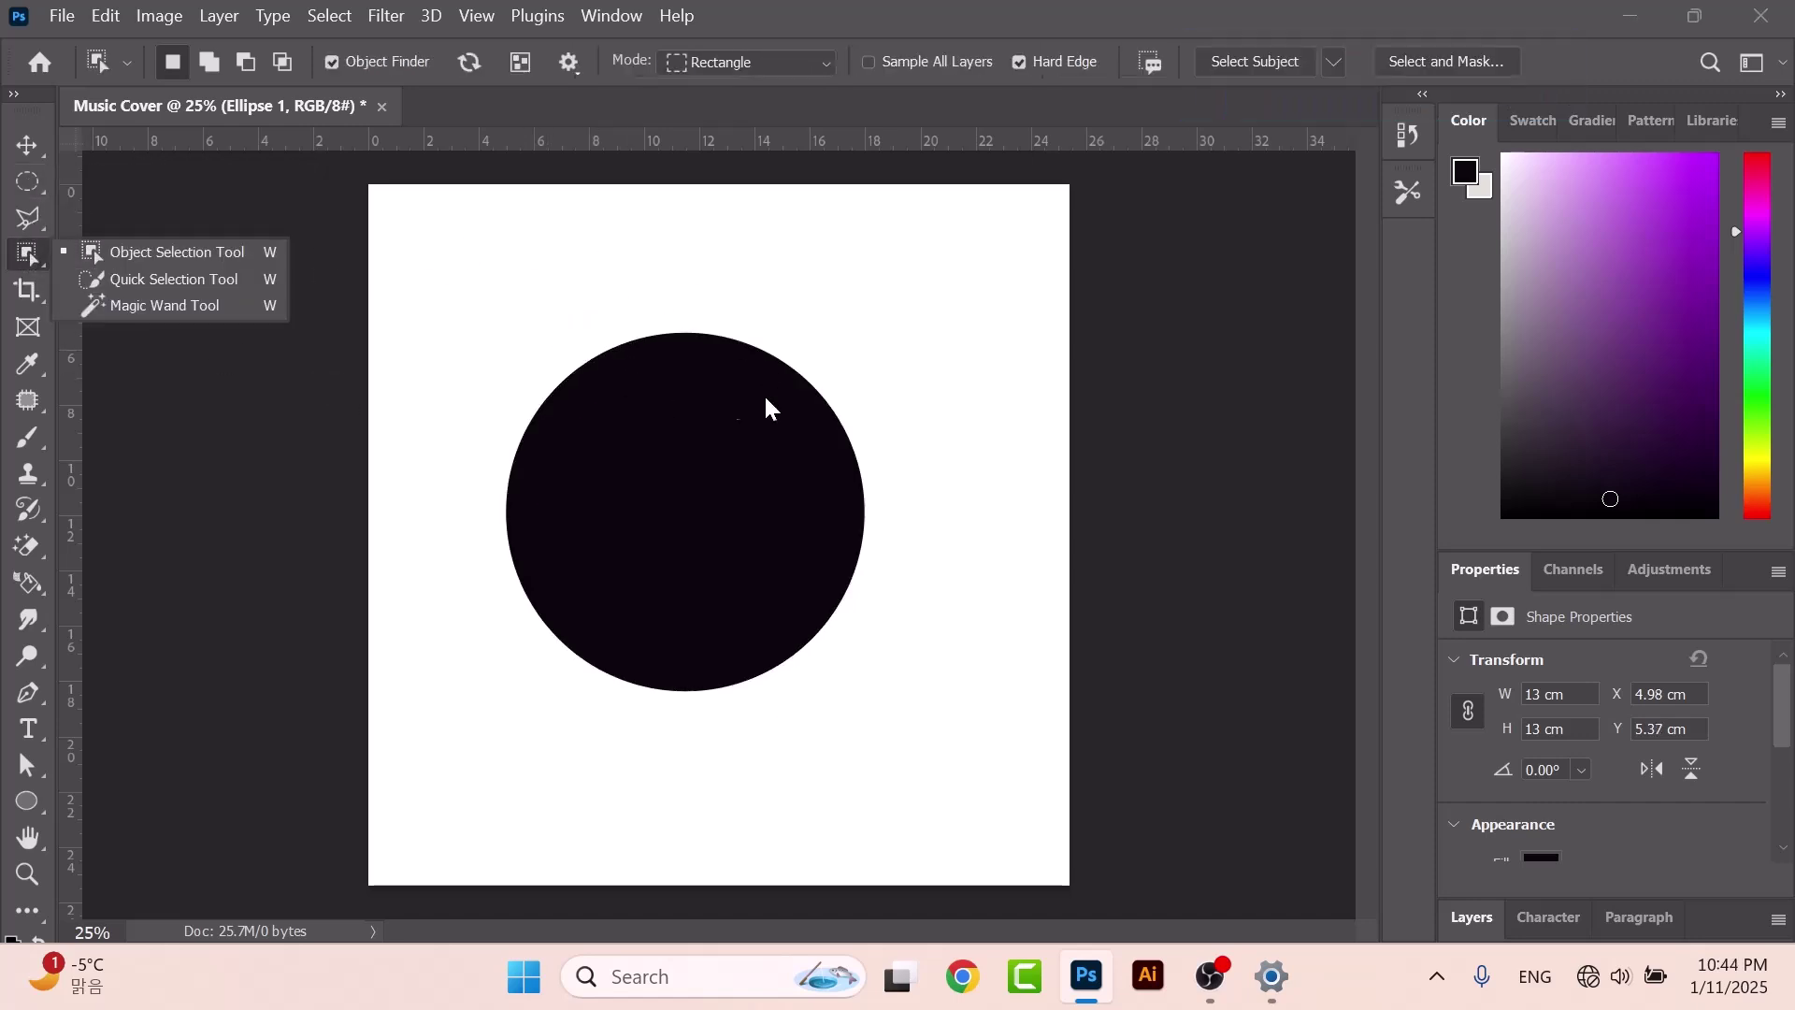
left_click(701, 443)
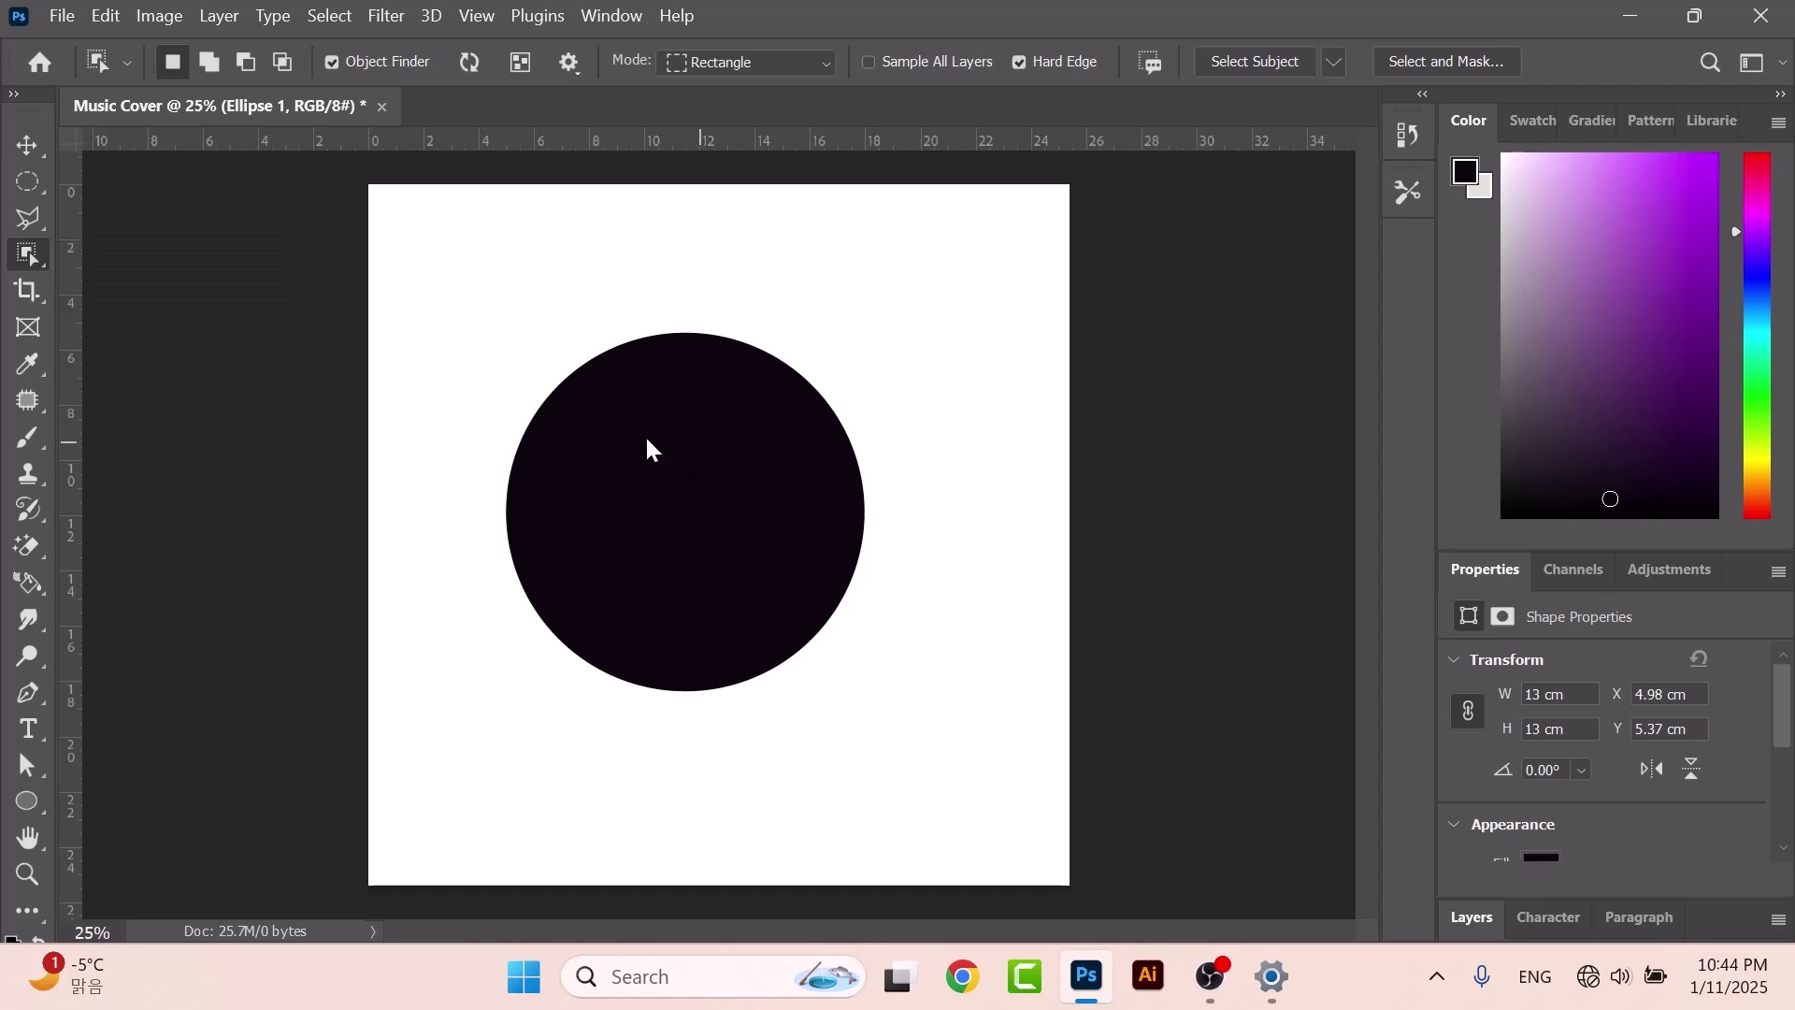
Open the photo of the man in sunglasses and move it into the Music Cover document as a new layer.
left_click(28, 145)
left_click(62, 15)
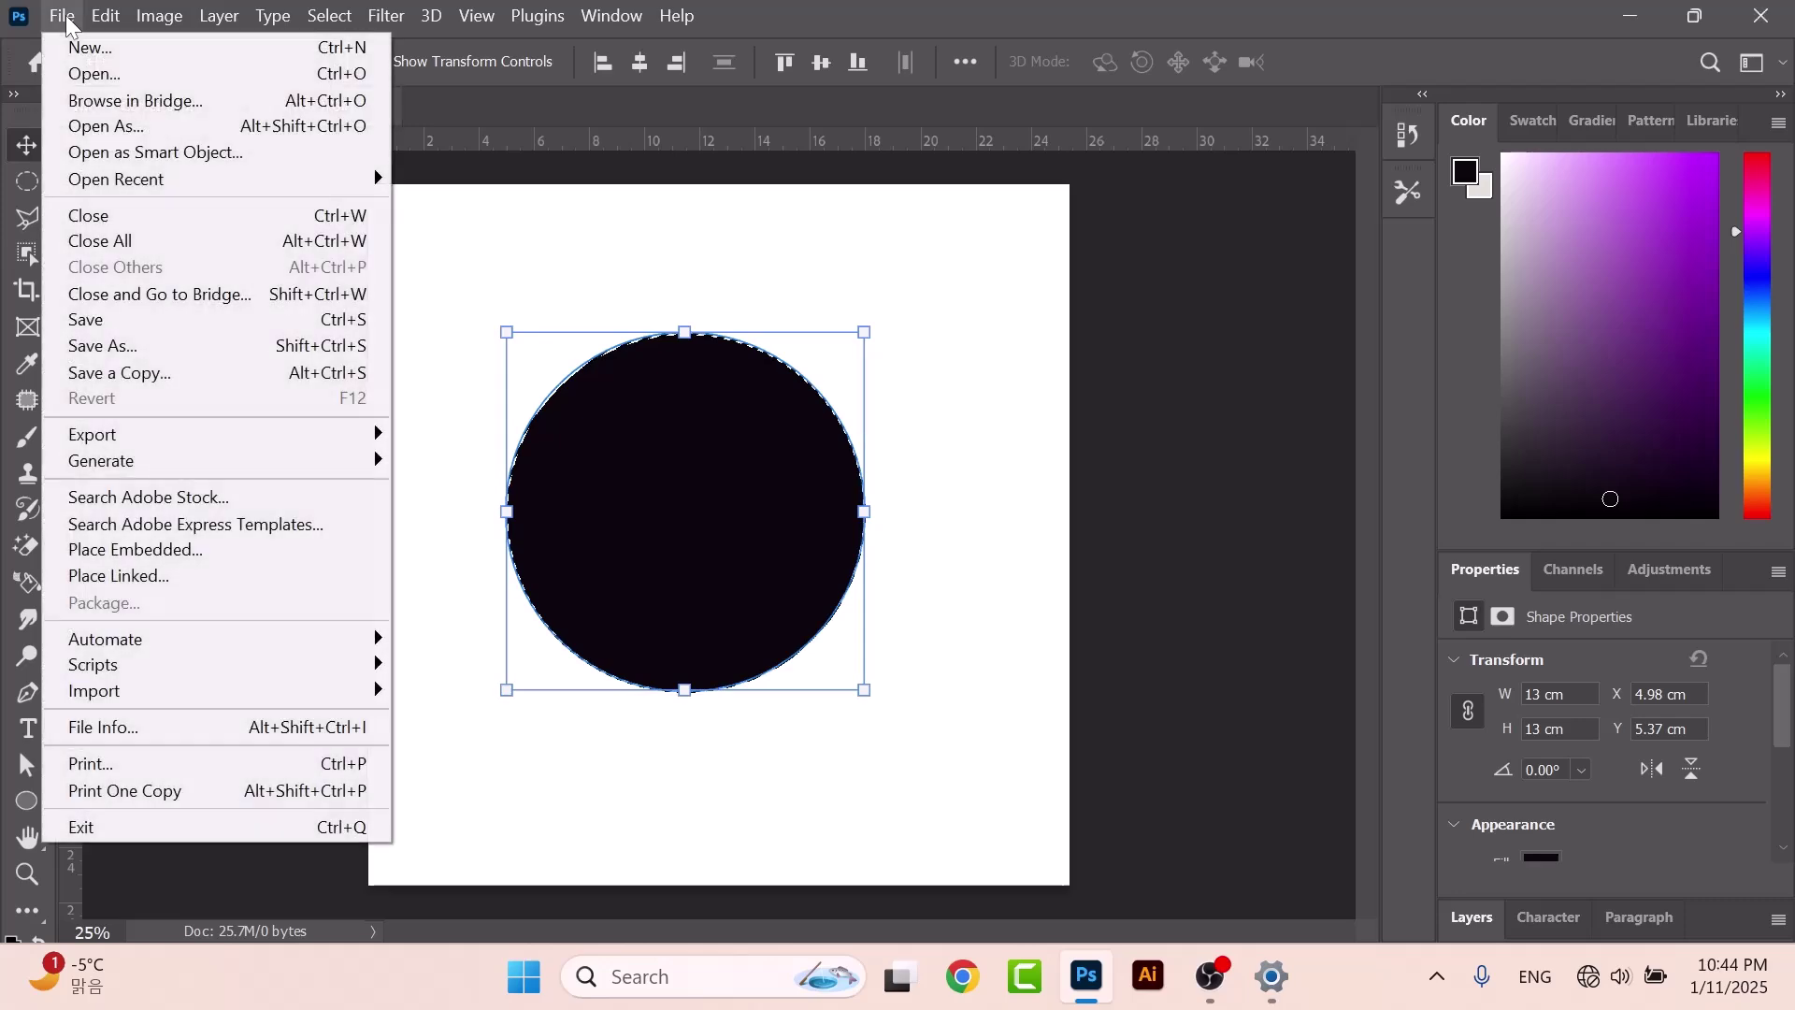
left_click(98, 73)
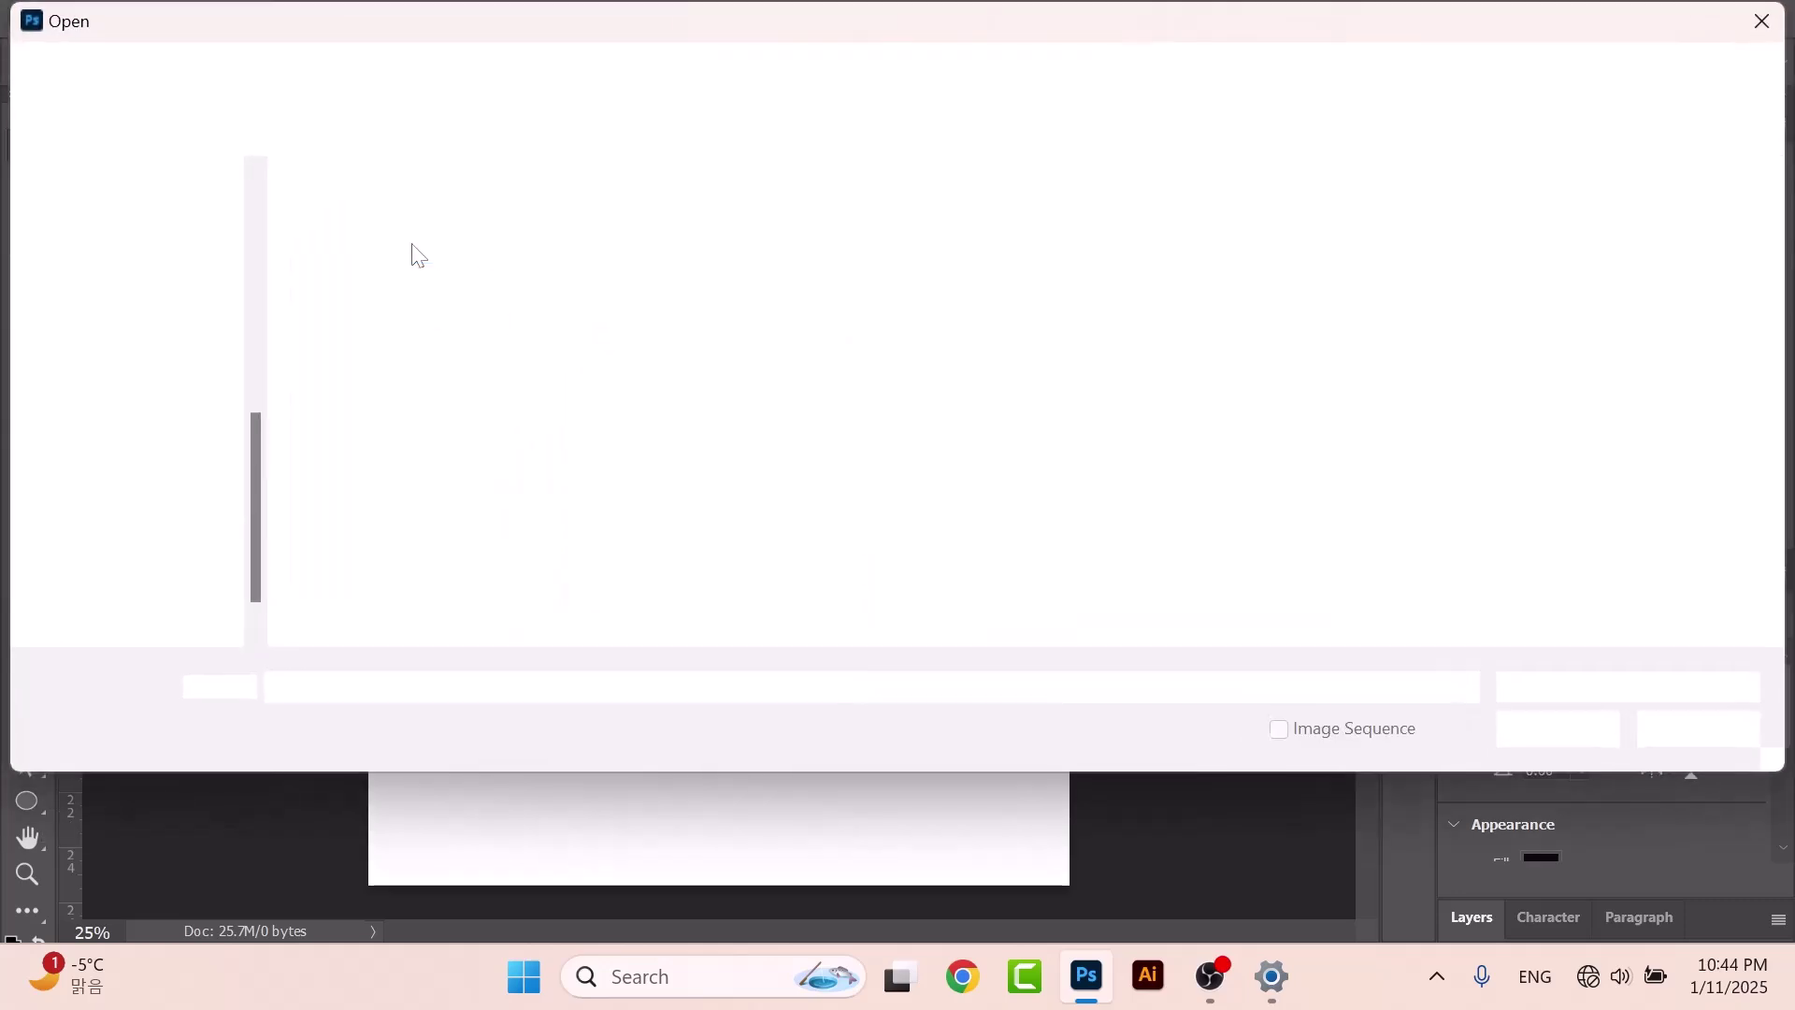
double_click(360, 235)
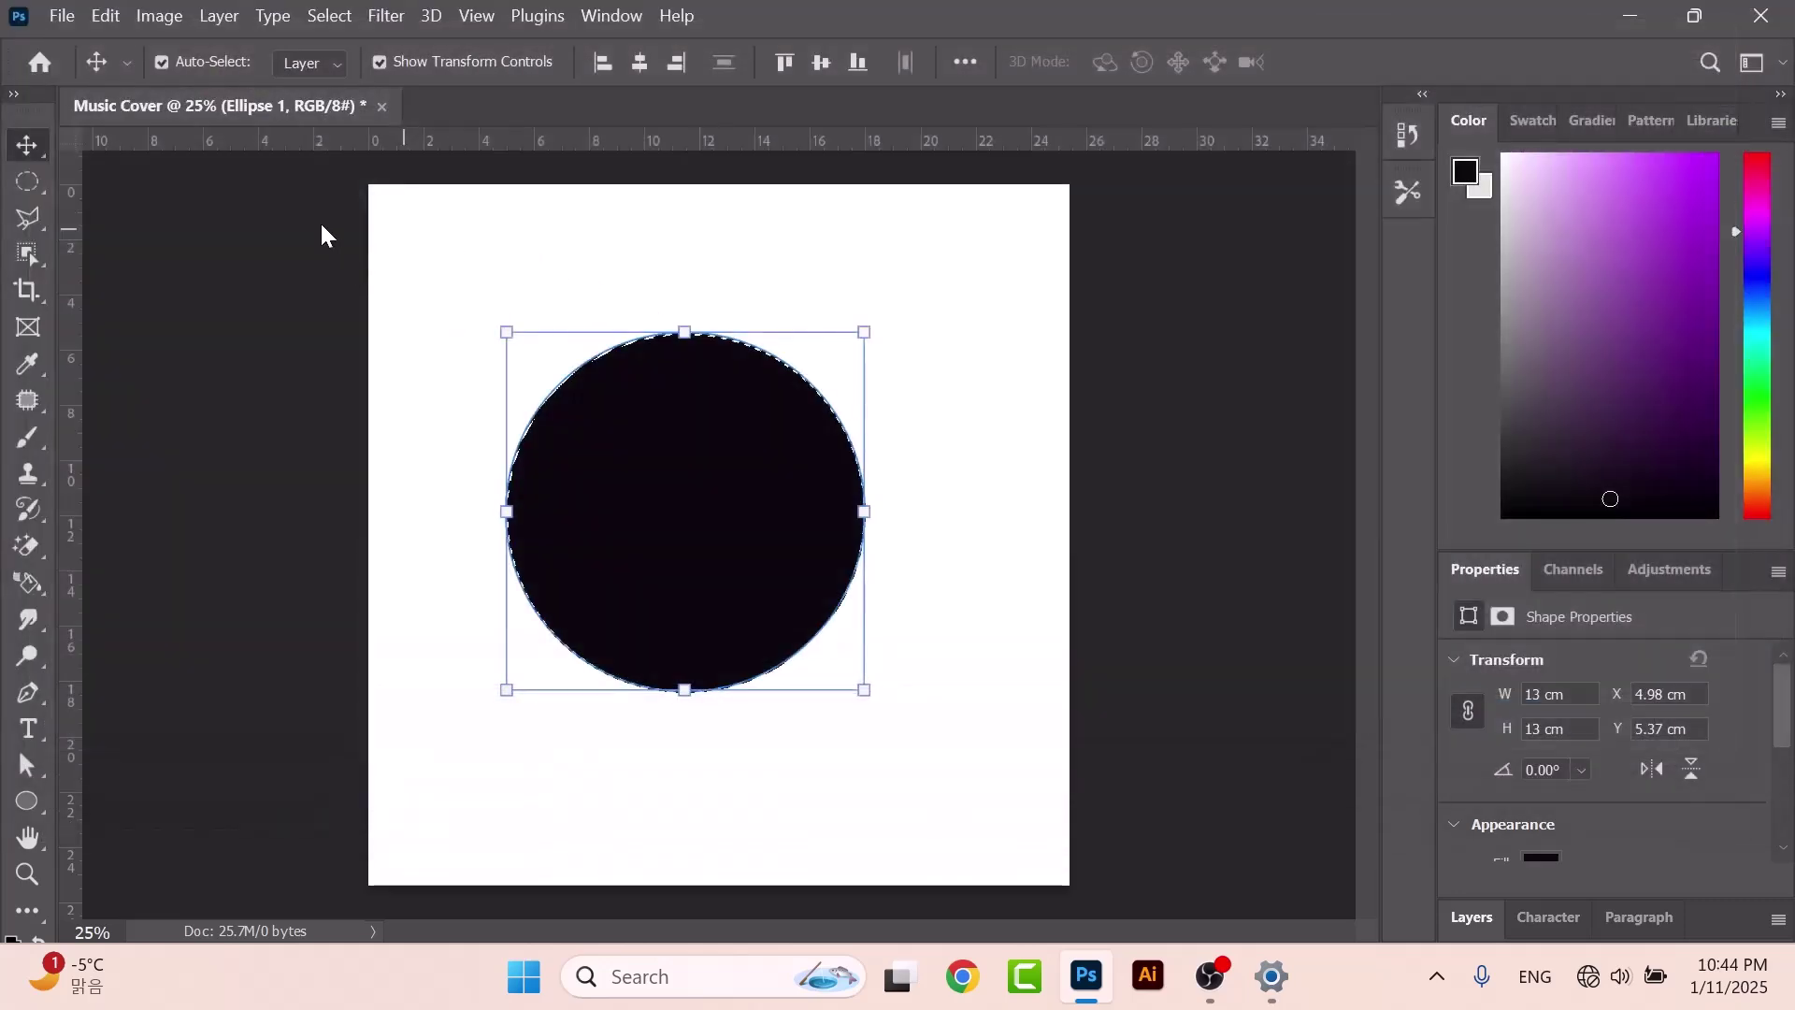
left_click_drag(430, 106, 460, 577)
left_click_drag(699, 681, 889, 581)
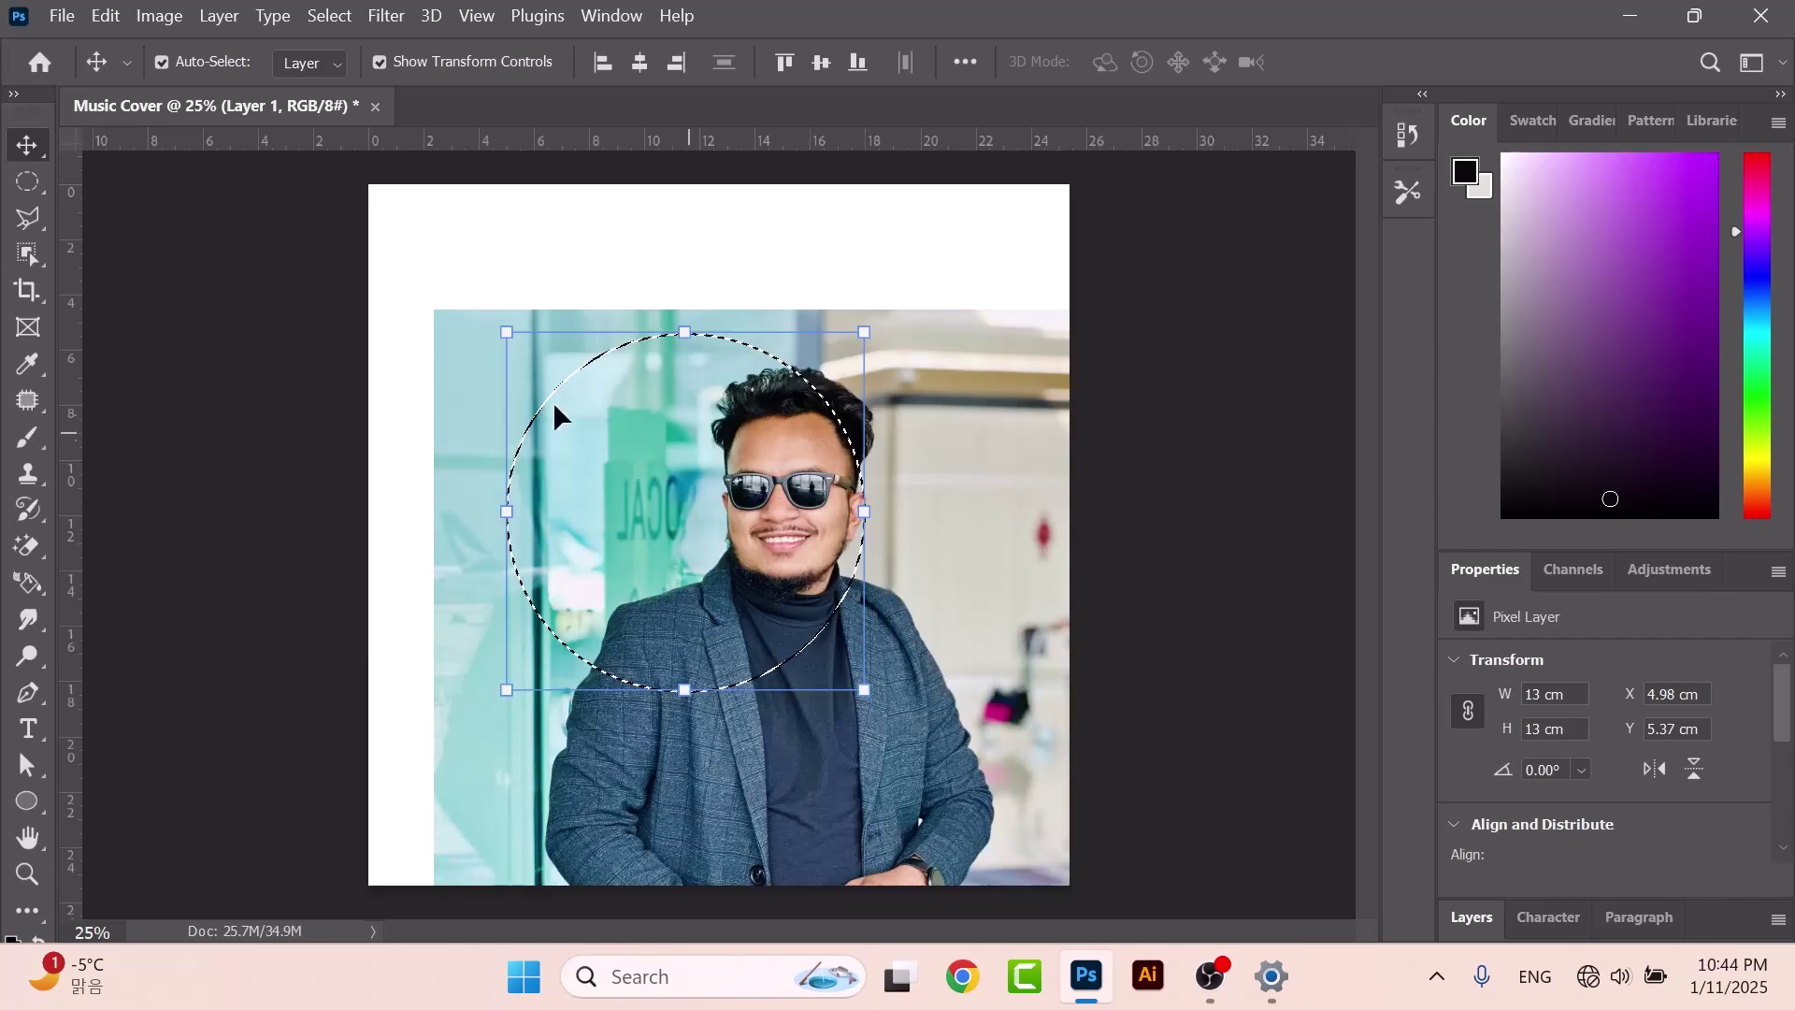
Clear the circular selection and move the photo up and to the left so it covers the whole canvas.
left_click(28, 180)
left_click(521, 240)
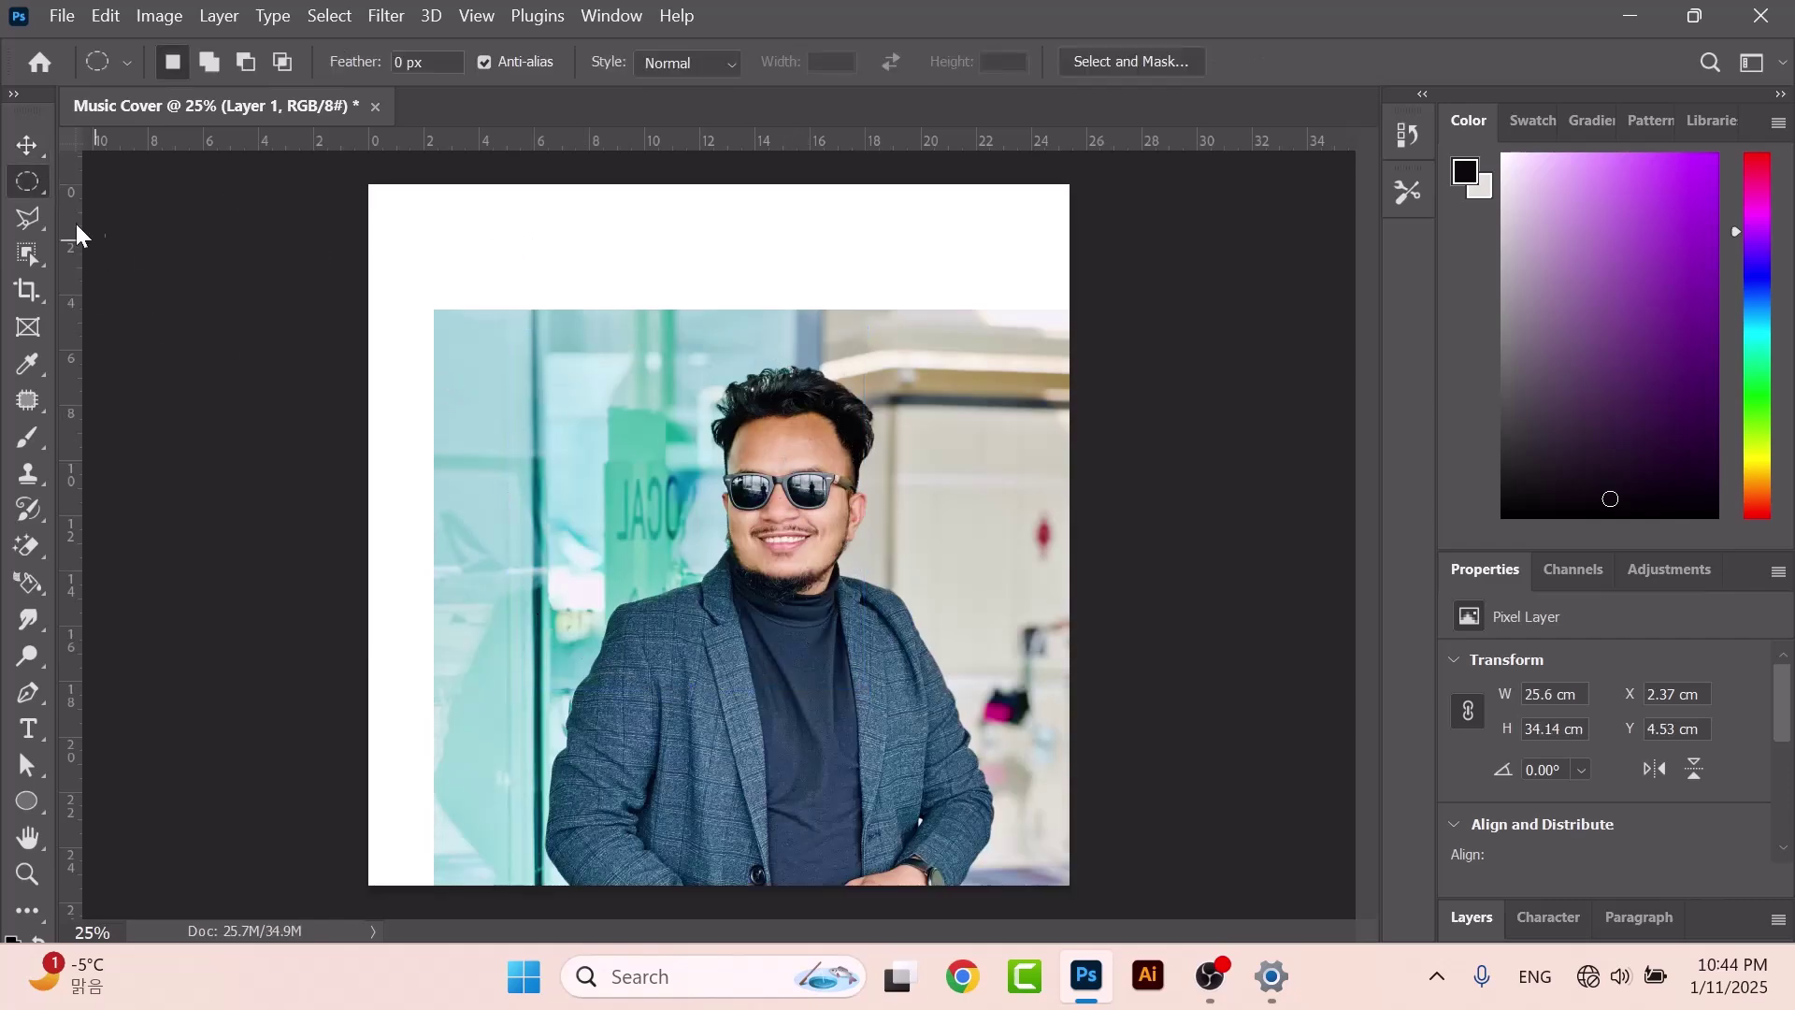
left_click(27, 146)
left_click_drag(960, 494, 889, 336)
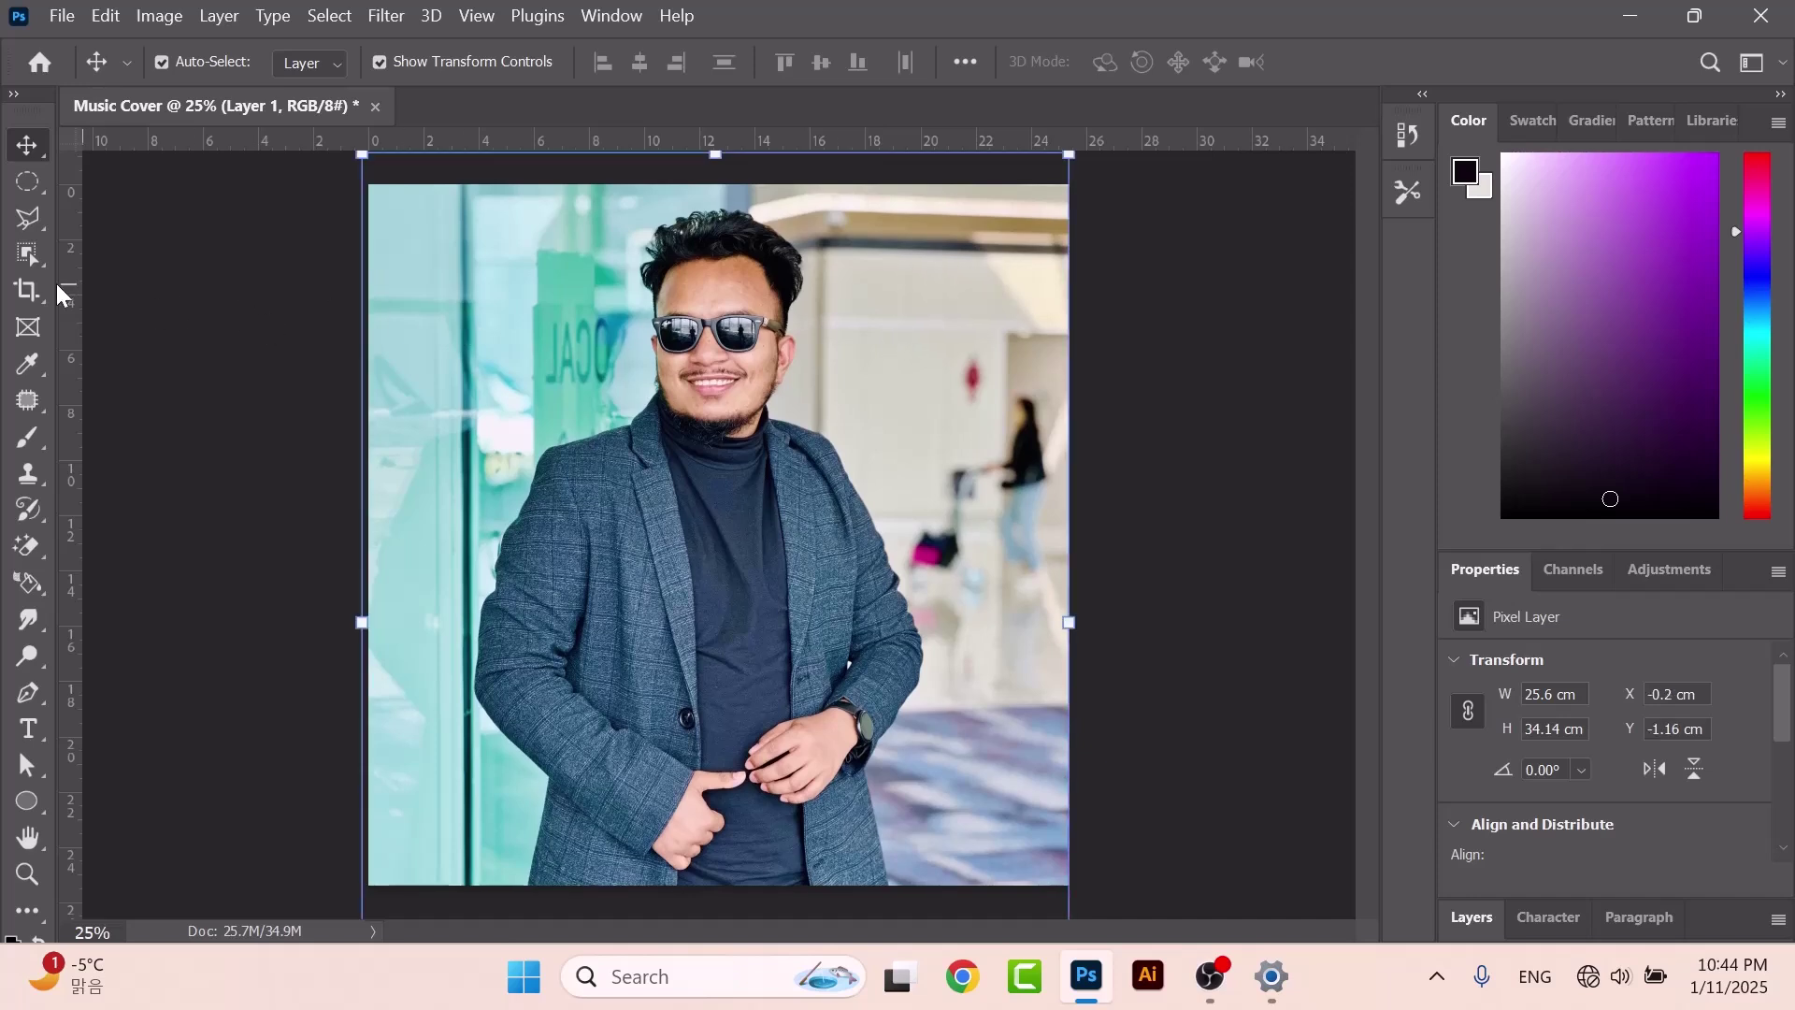
Practise Magic Wand selections at tolerance 32 on the glass background, the green sign and the man's forehead.
left_click(28, 251)
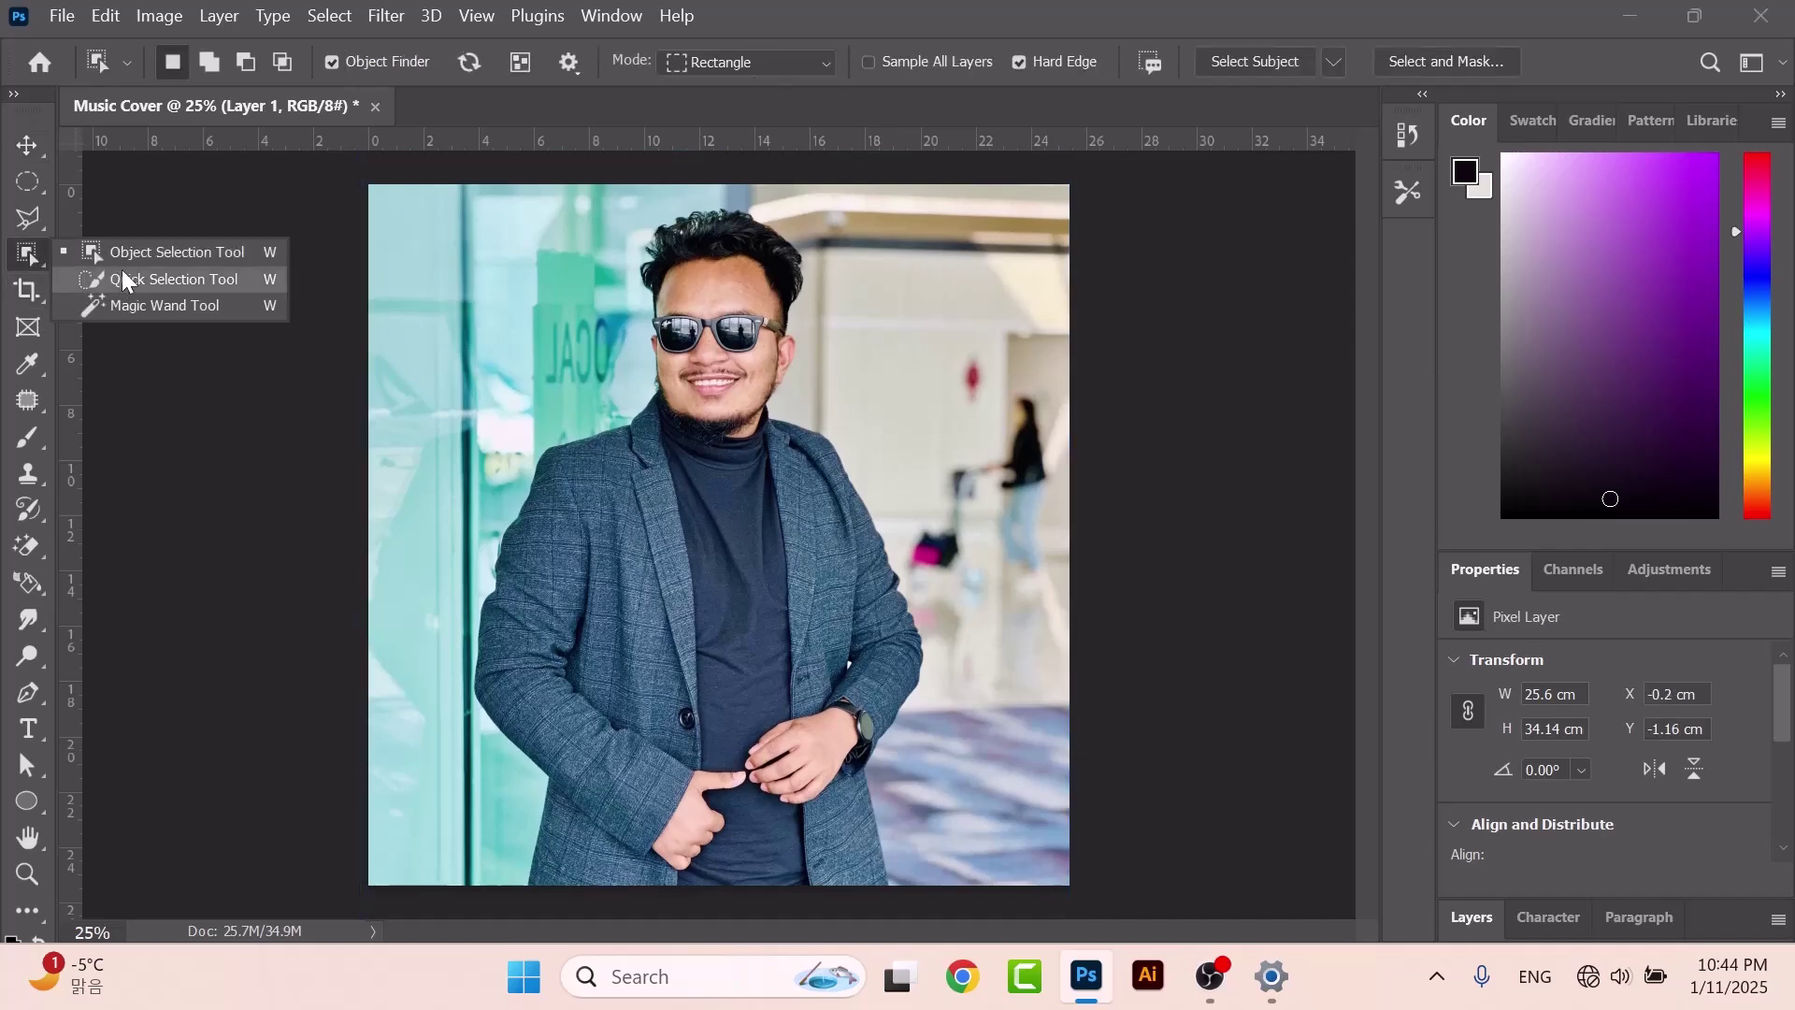
left_click(200, 307)
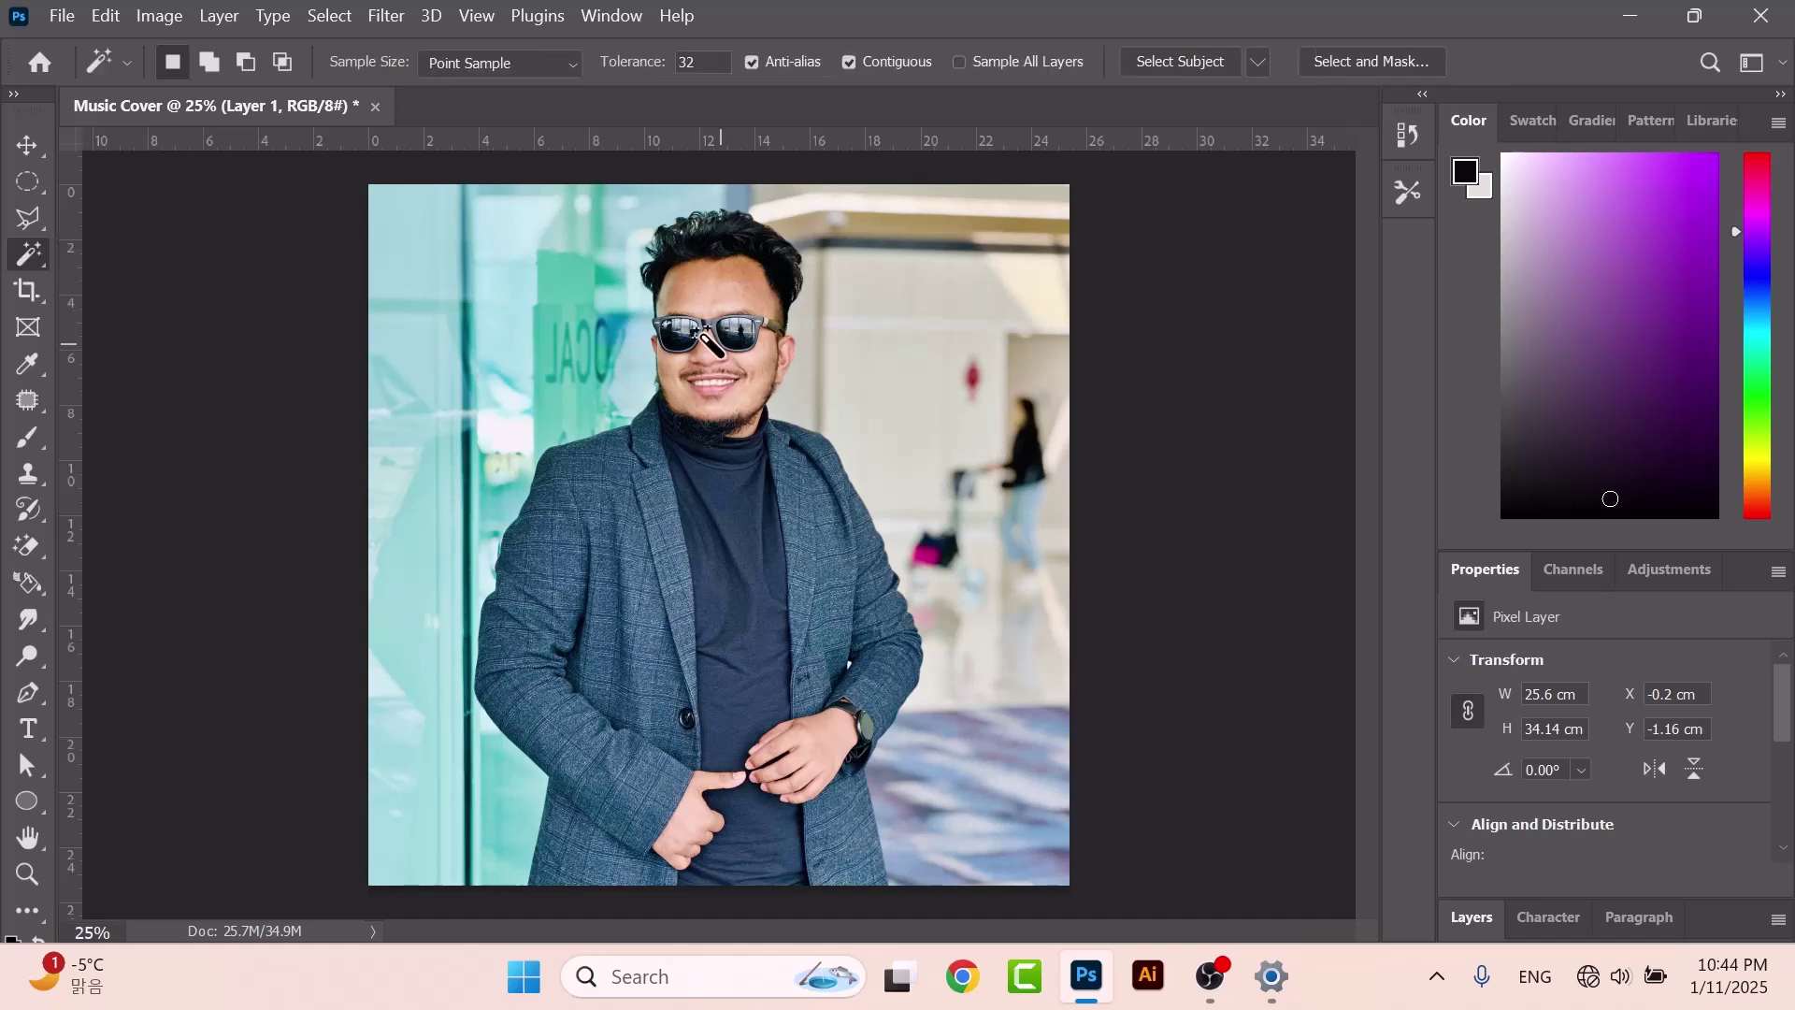
left_click(447, 331)
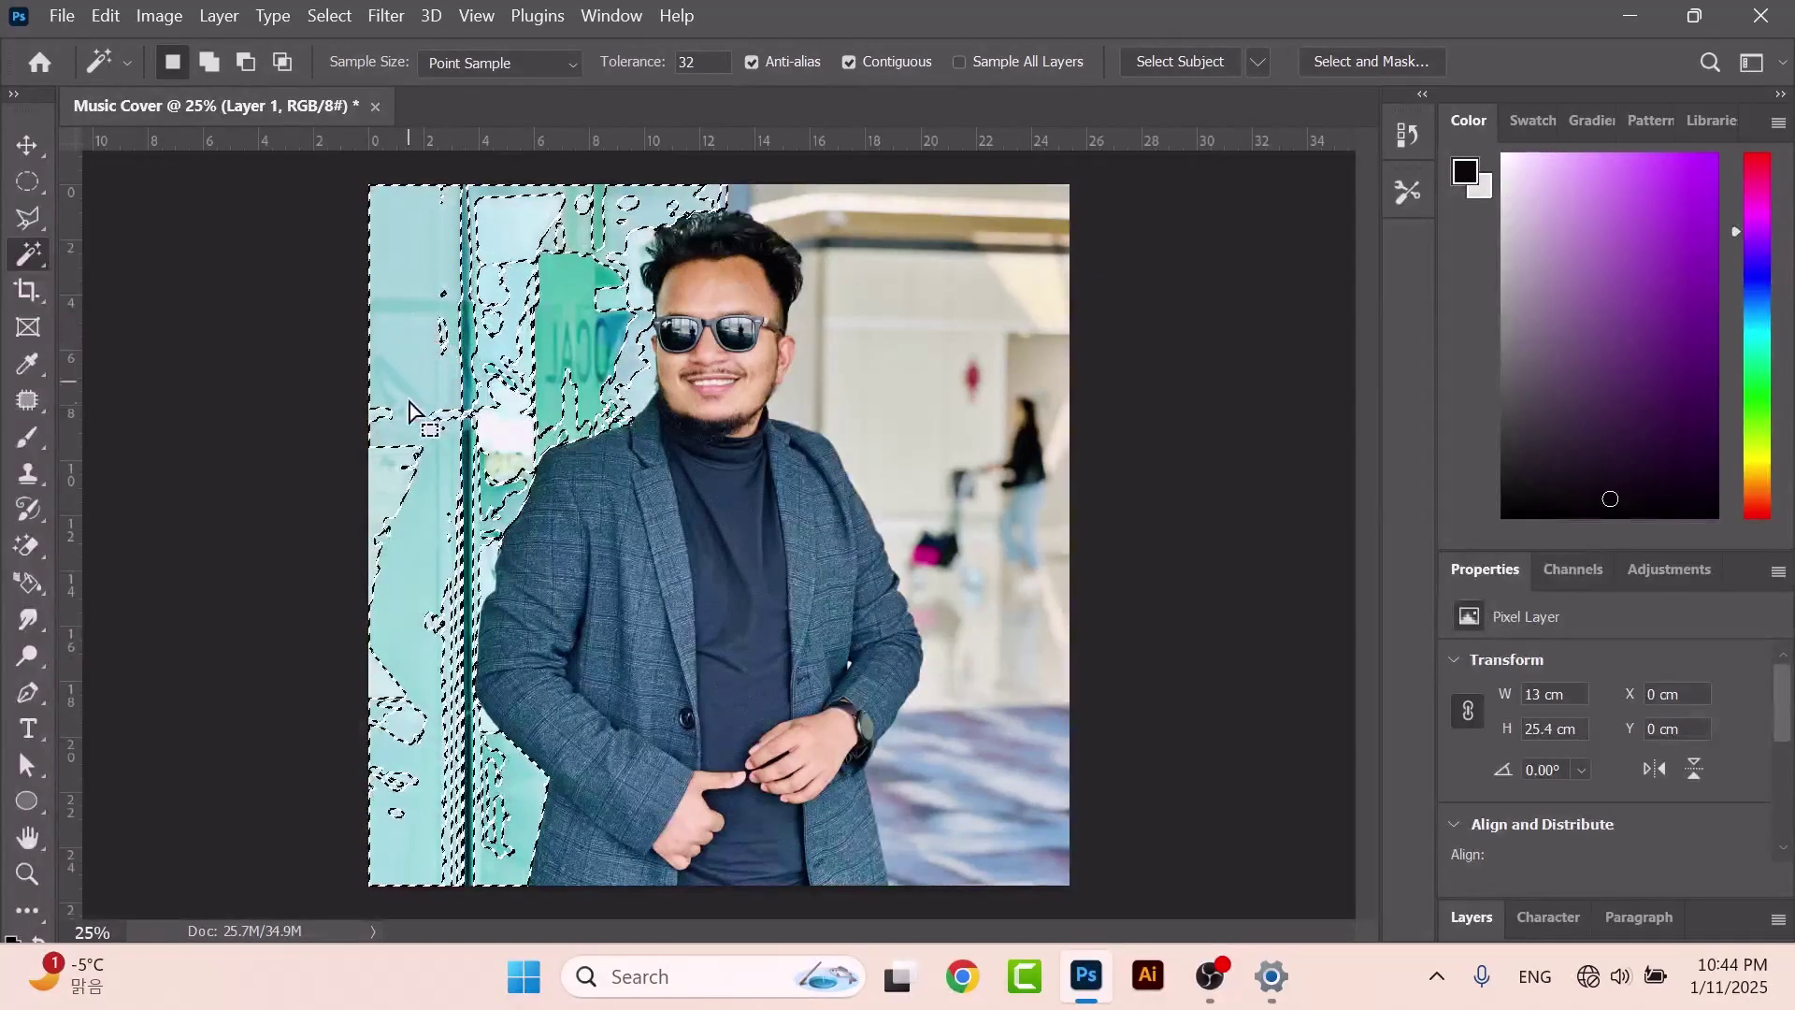
left_click(482, 270)
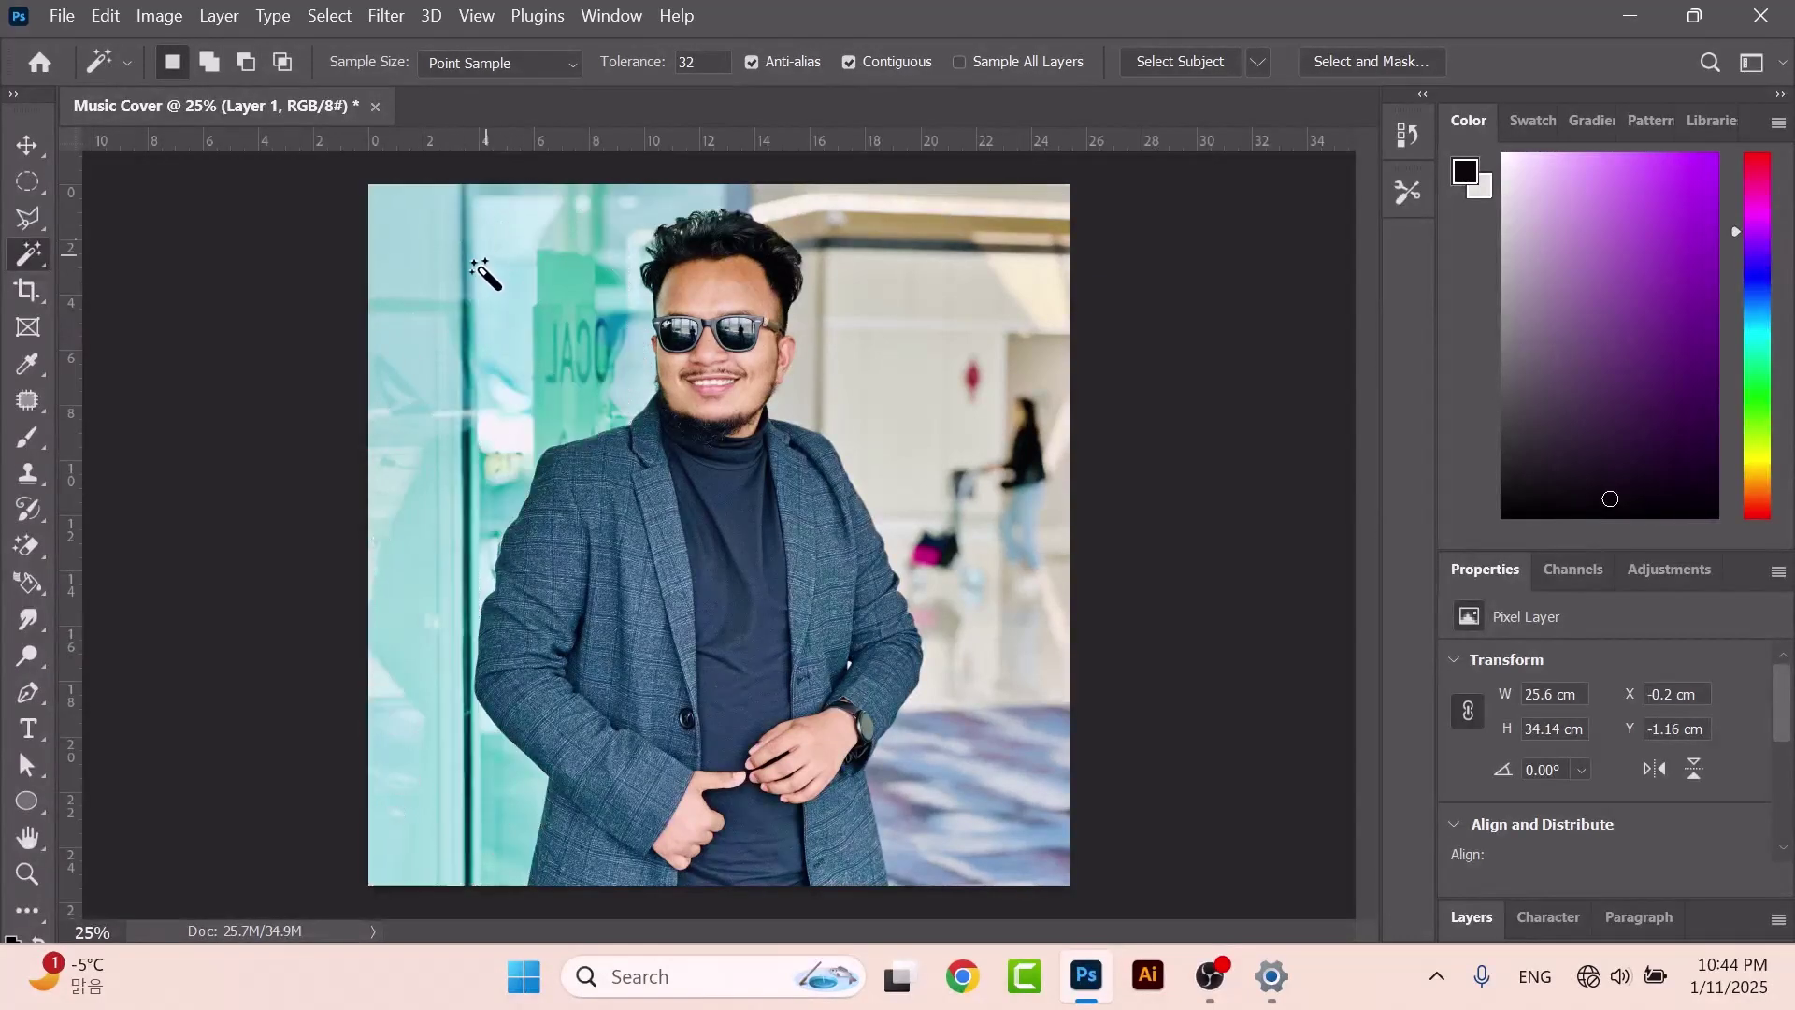
left_click(593, 313)
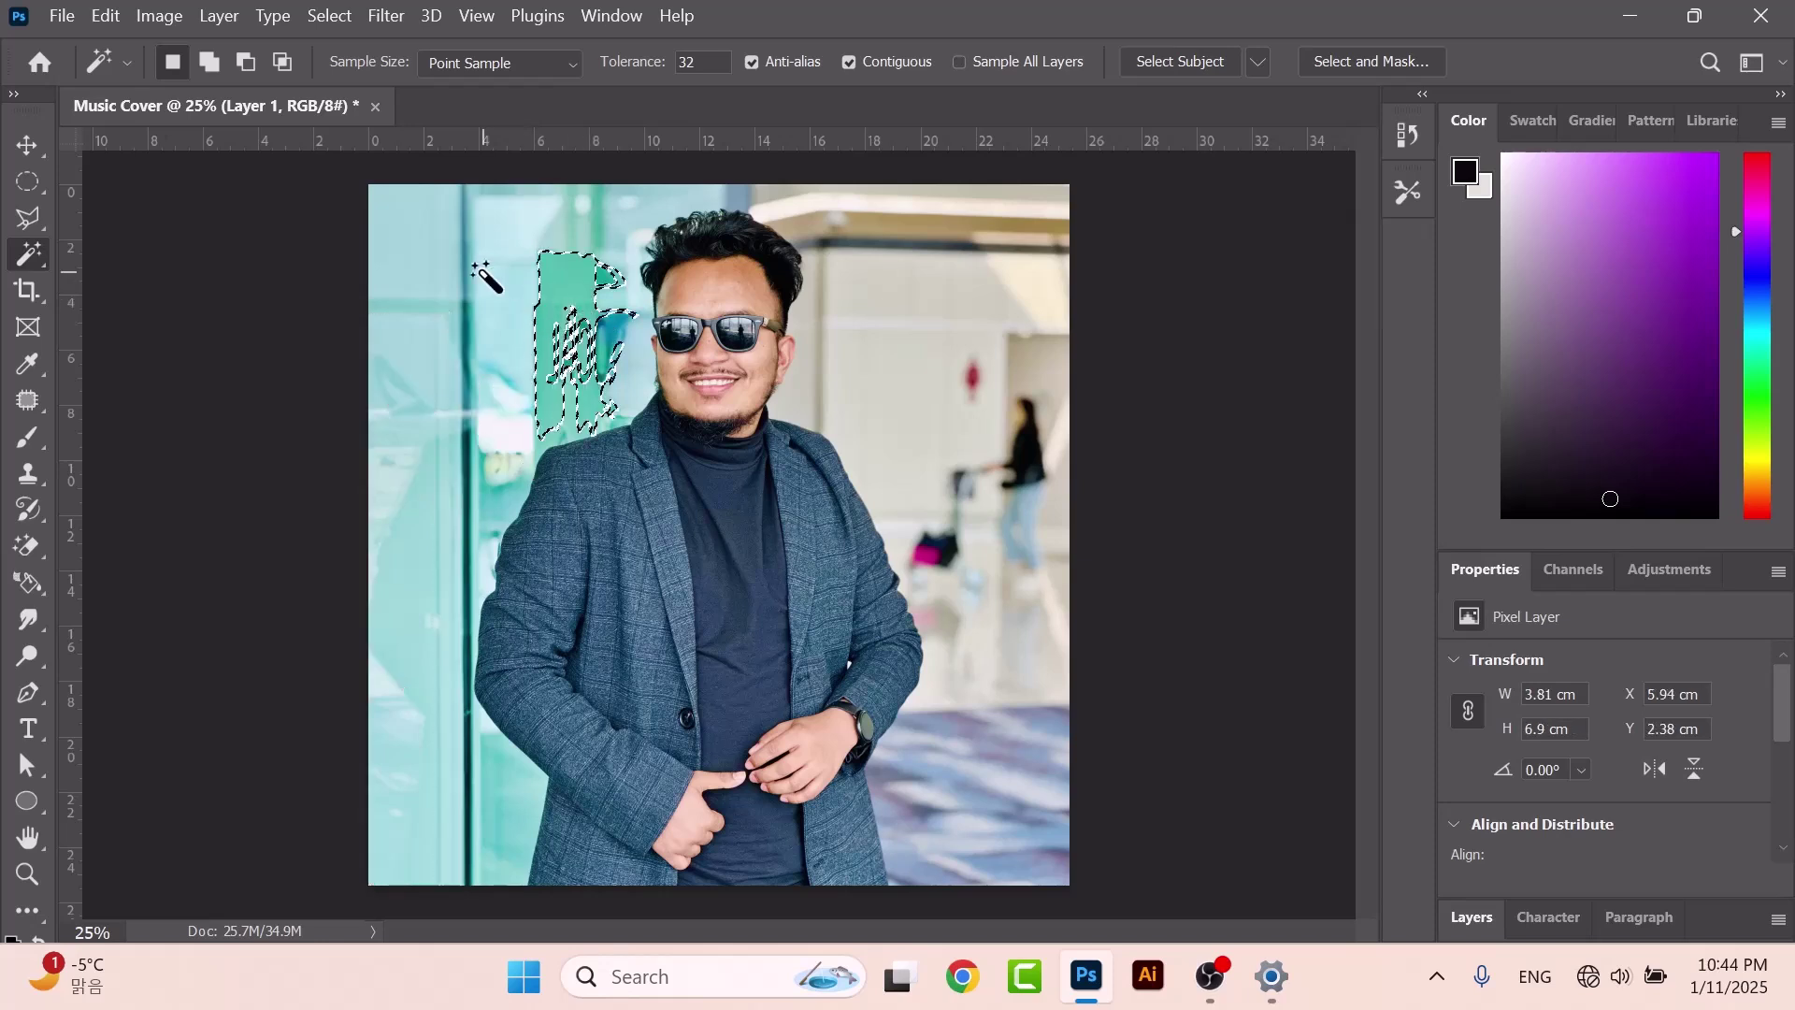
left_click(729, 318)
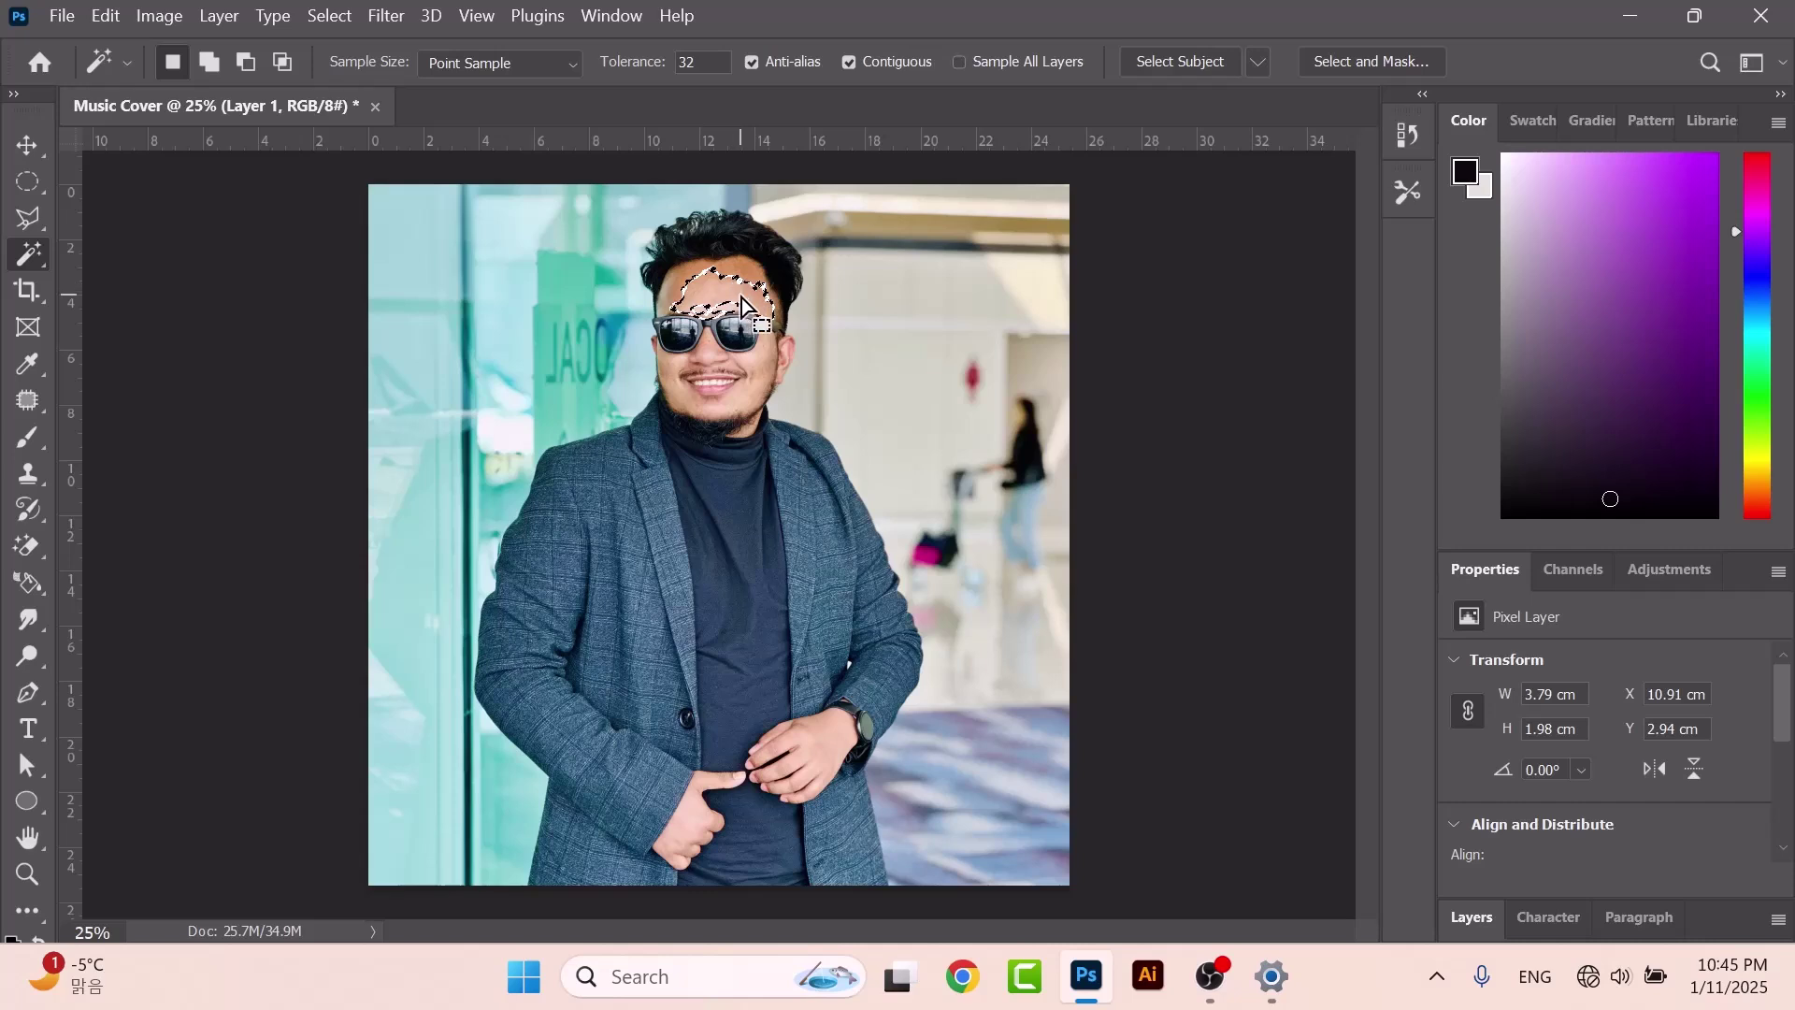
Set the Magic Wand to add to the selection, and add the hair, the beige wall and the green sign.
key("alt")
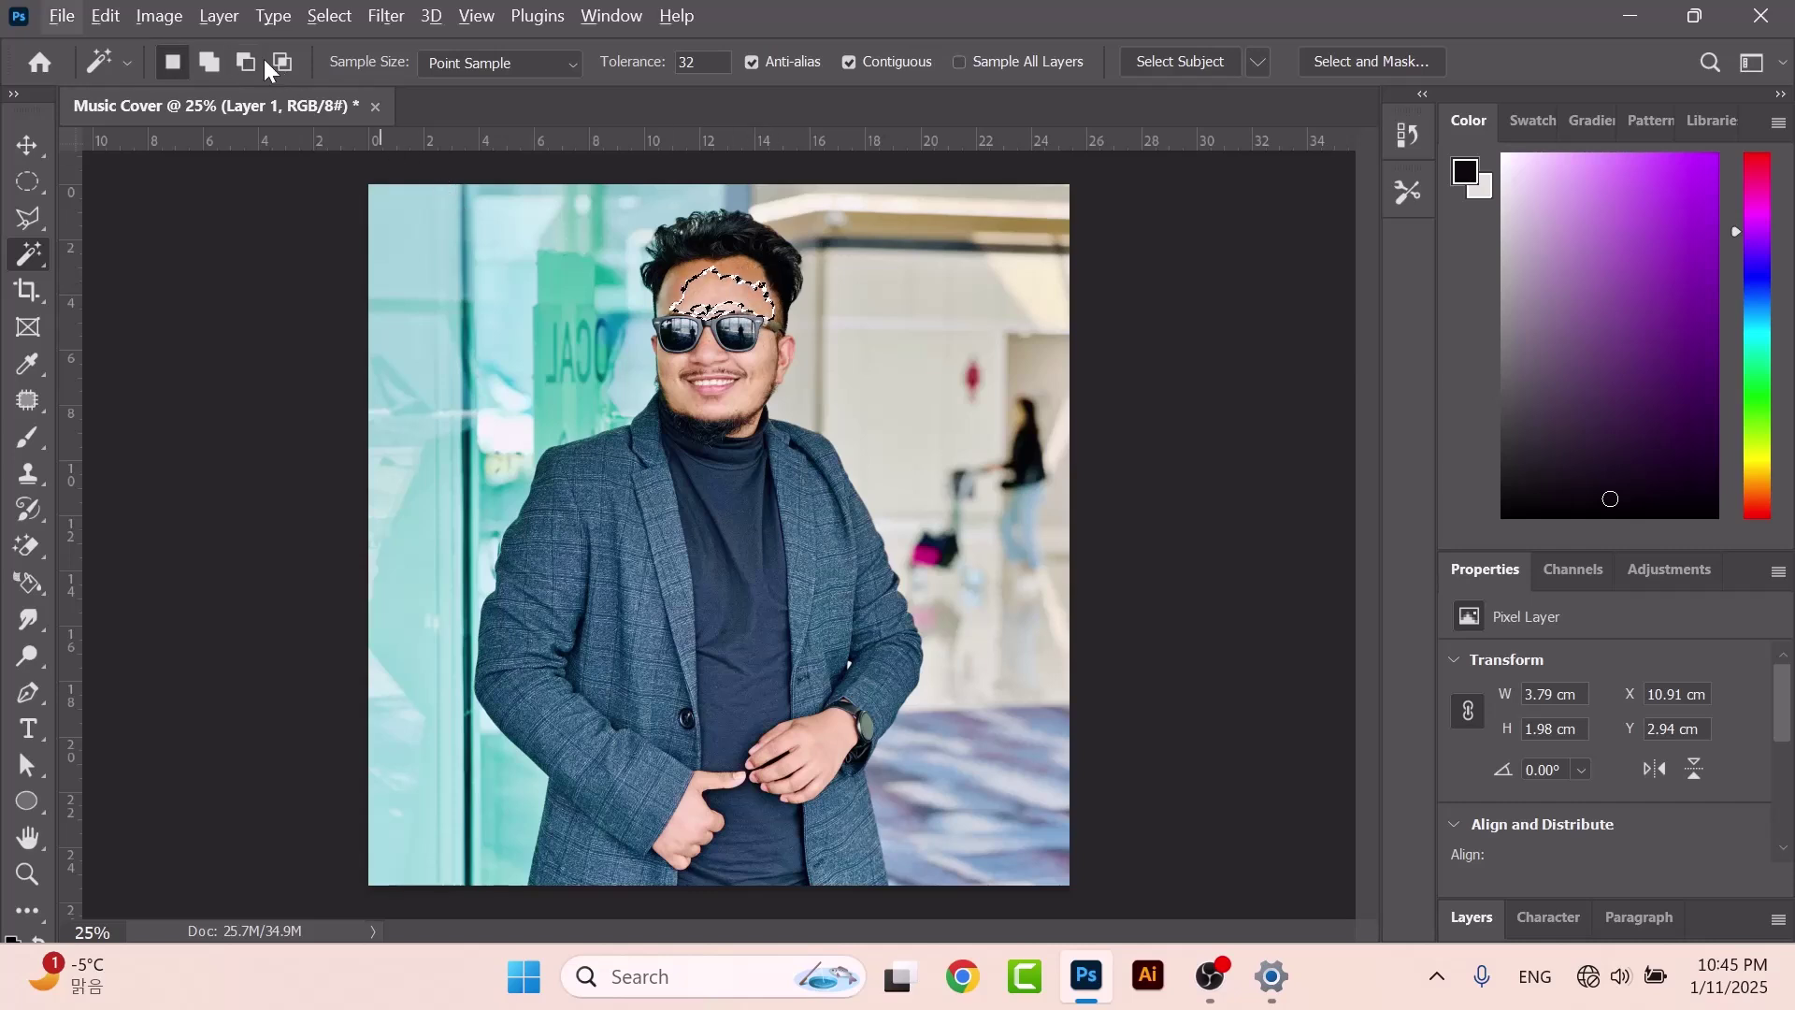
left_click(210, 63)
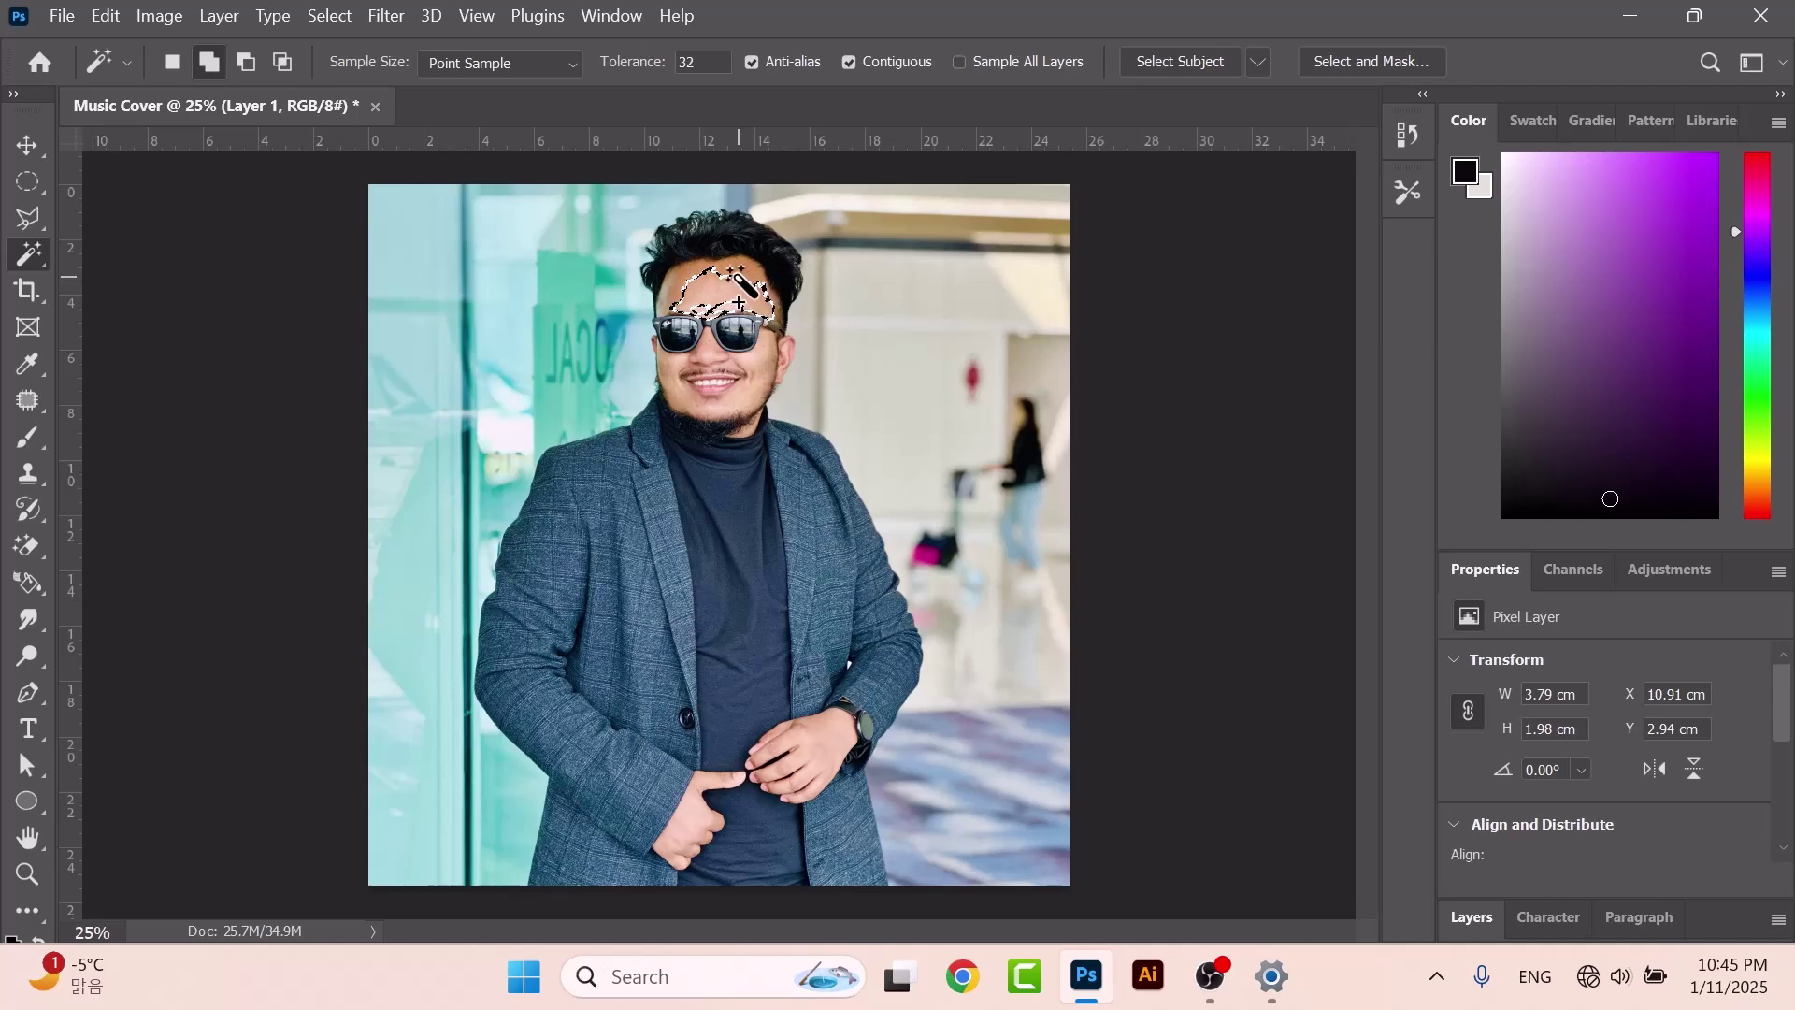
left_click(832, 281)
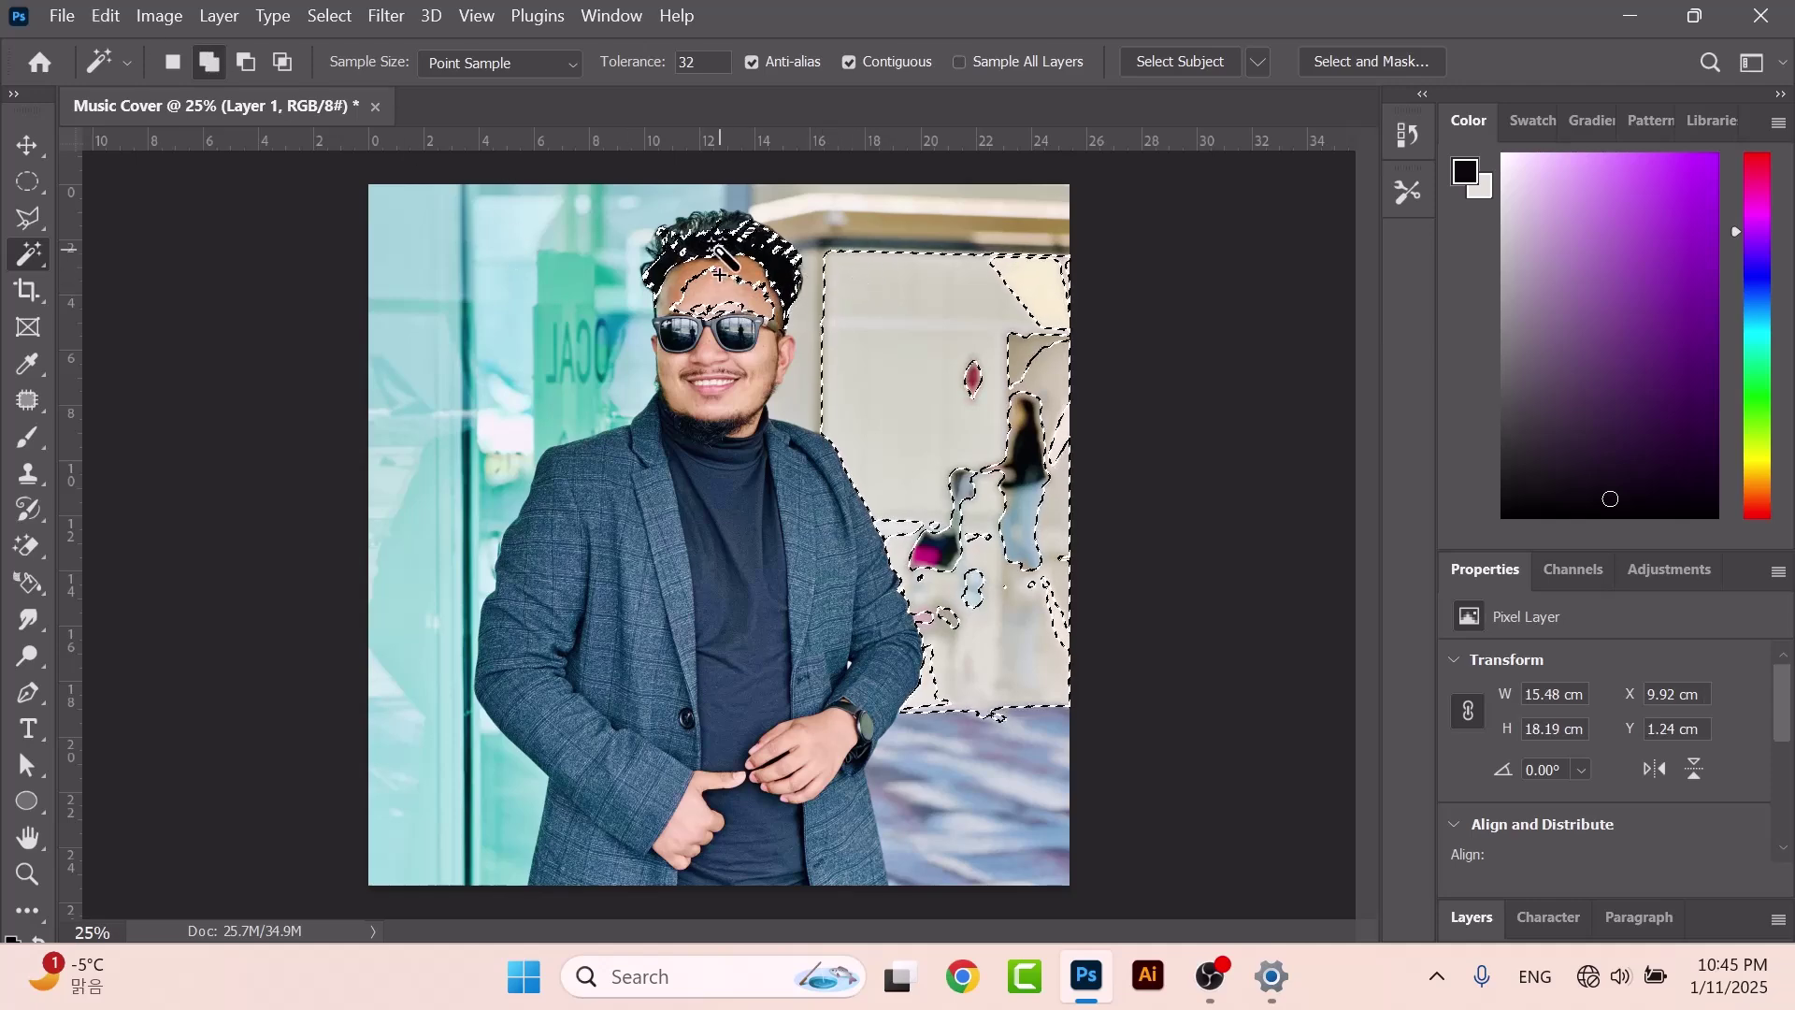
left_click(619, 325)
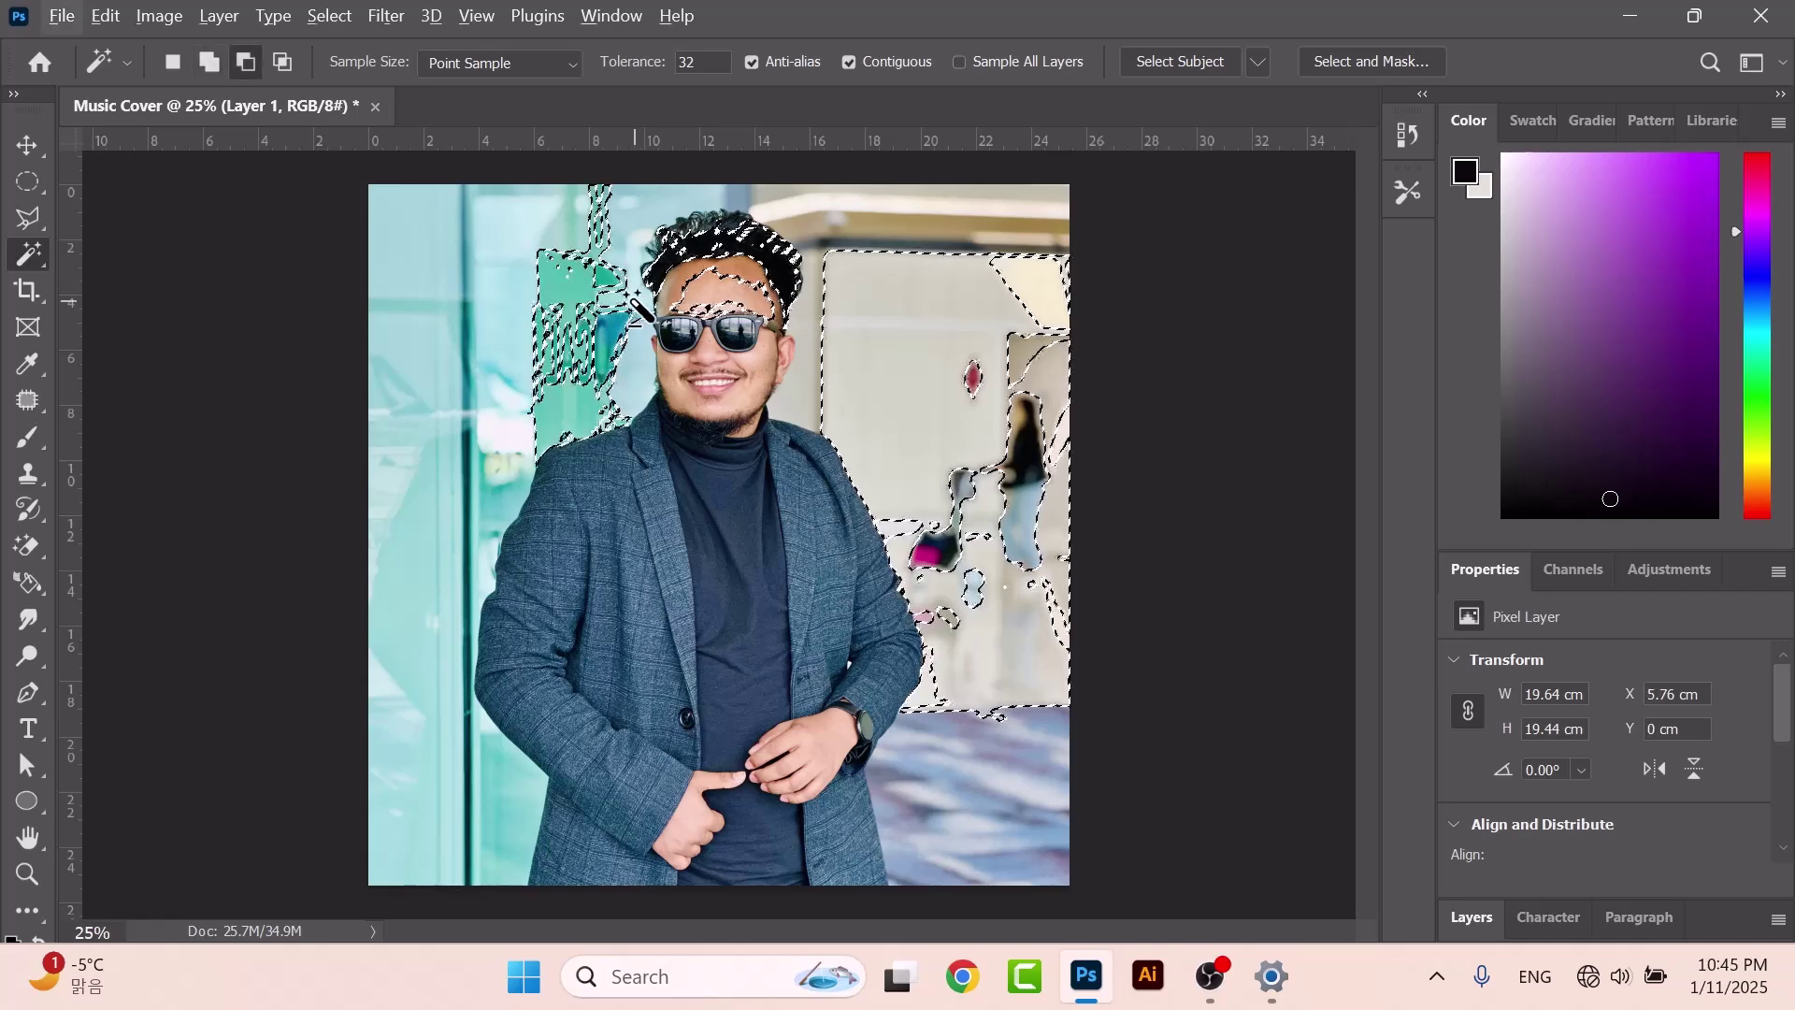
Subtract the green sign area and the strip above it from the Magic Wand selection.
key("alt")
left_click(576, 282, "alt")
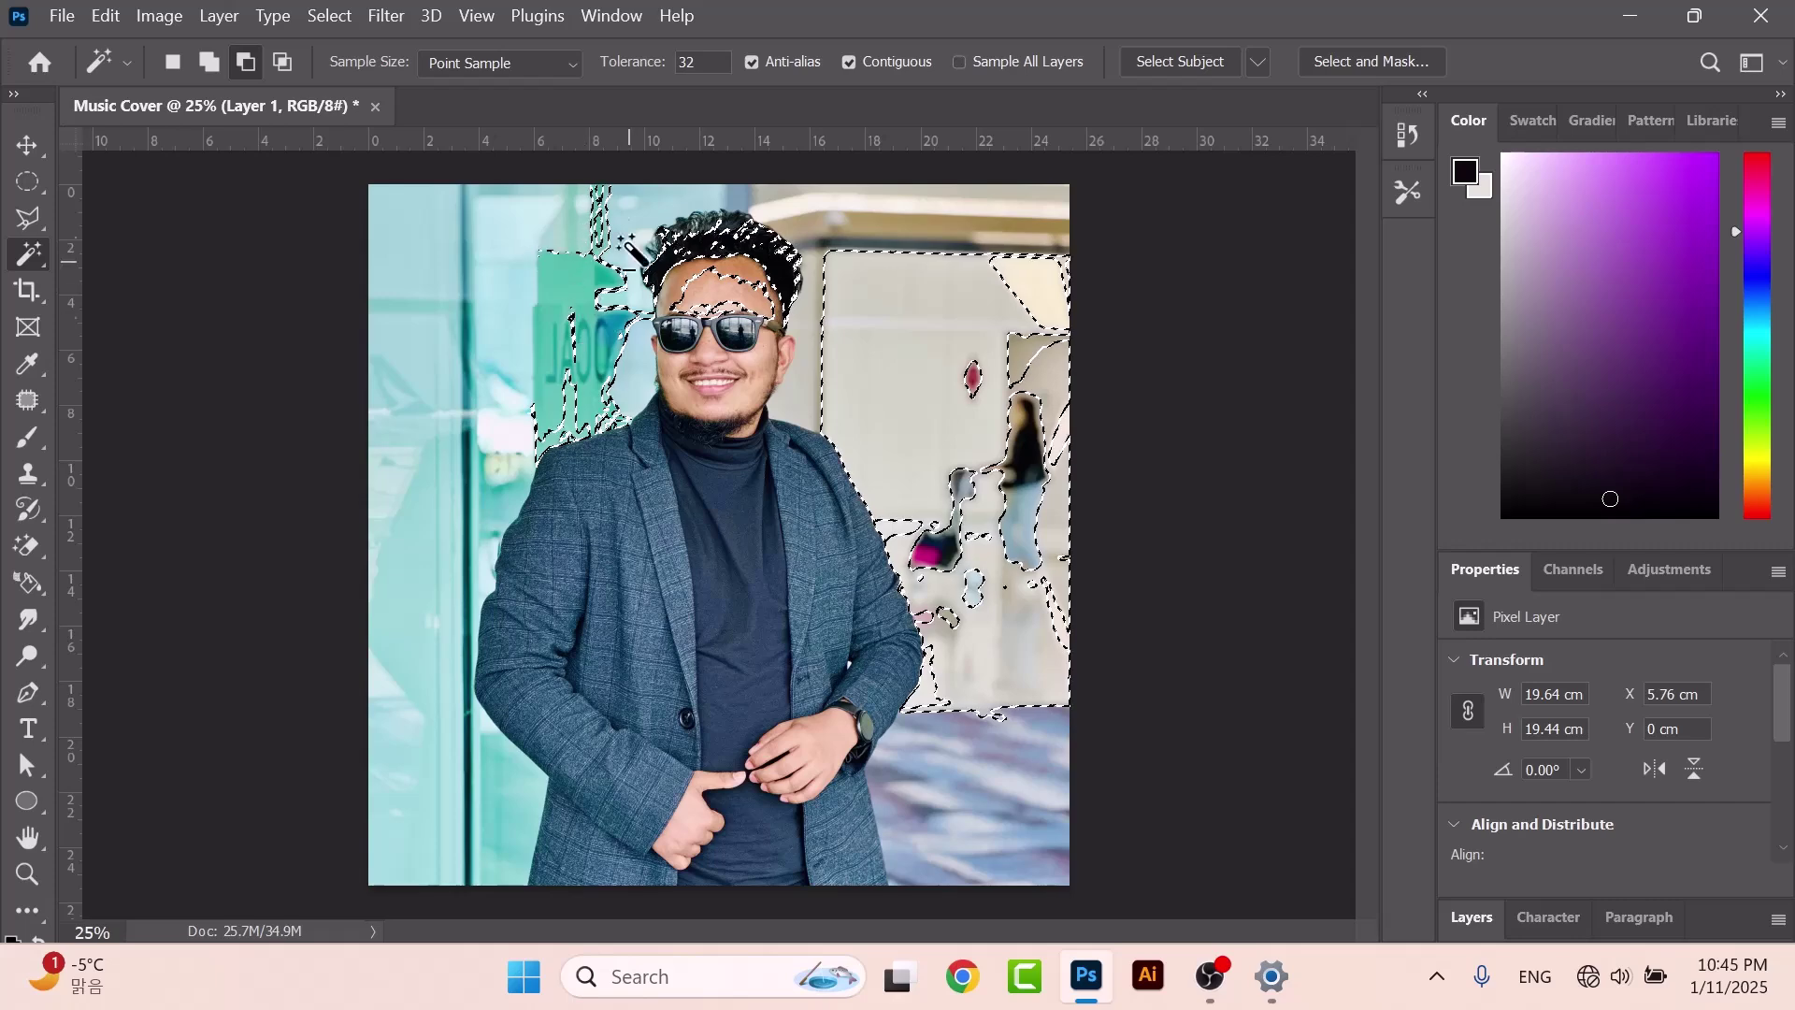
left_click(593, 200, "alt")
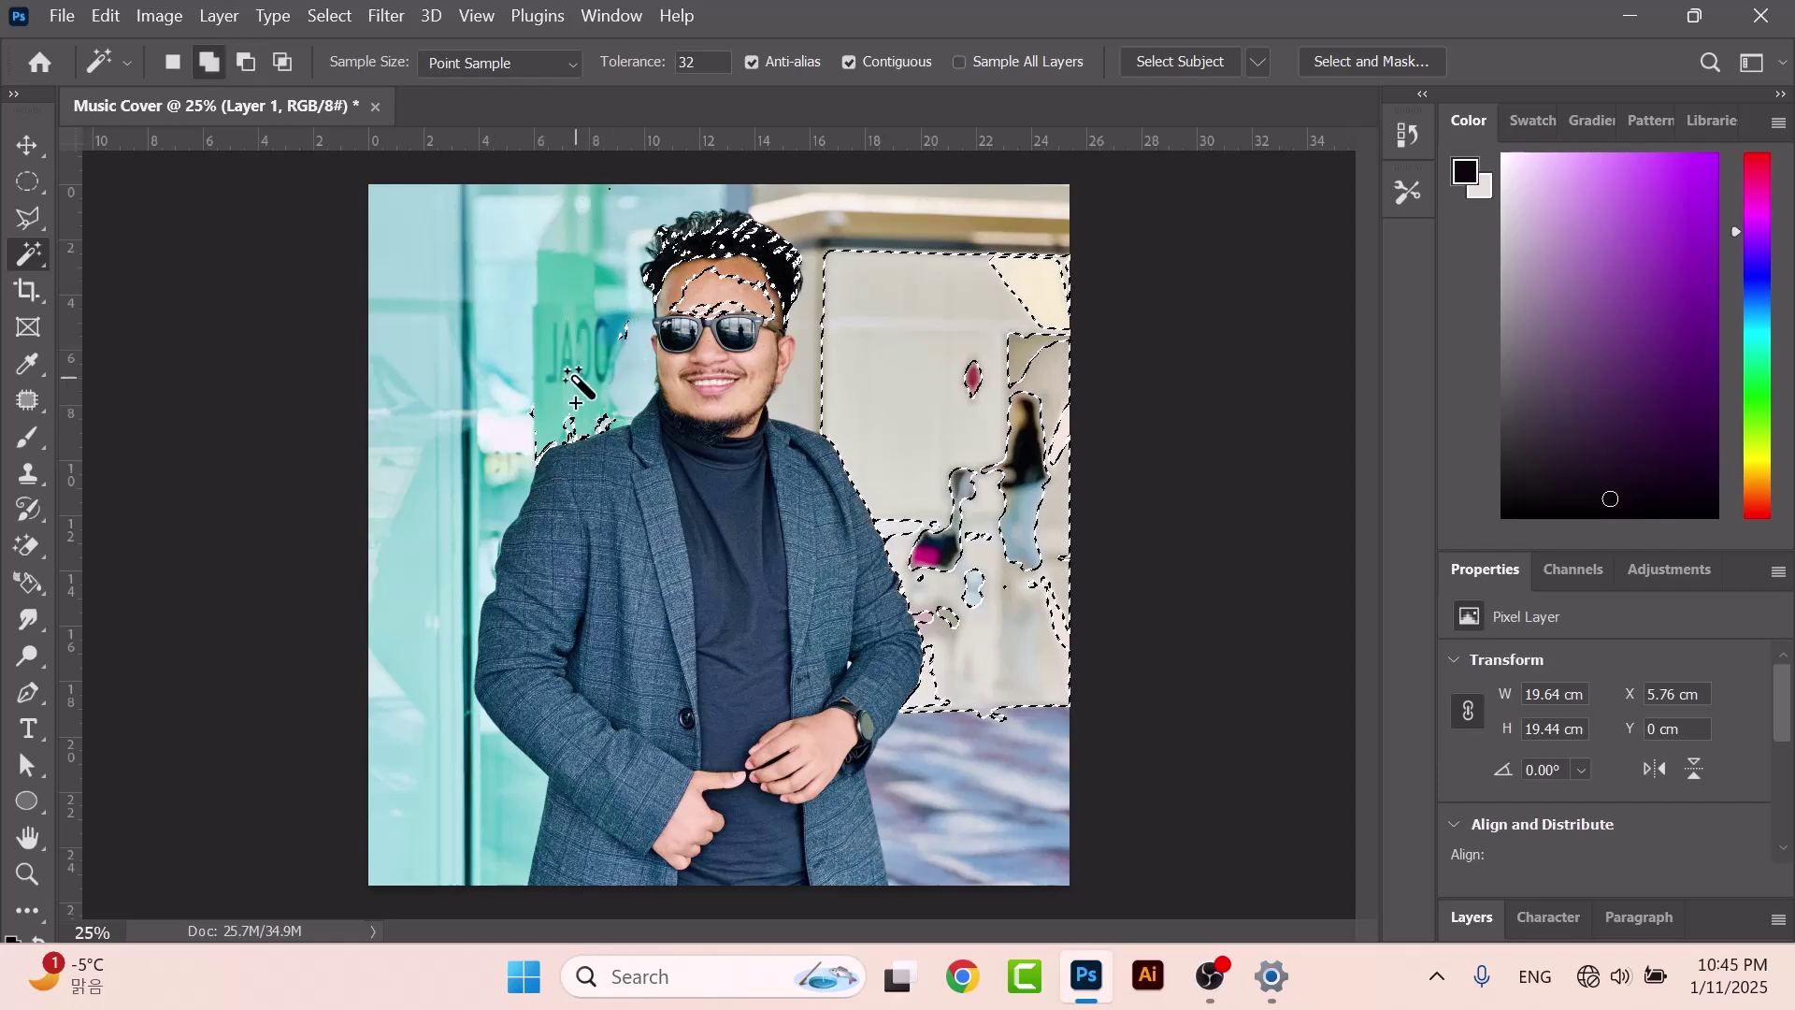
Add the glass background, dark turtleneck, patterned floor and wall spot to the Magic Wand selection, and deselect everything.
left_click(537, 298, "shift")
left_click(496, 313, "shift")
left_click(424, 529, "shift")
left_click(551, 684, "shift")
left_click(739, 690, "shift")
left_click(931, 739)
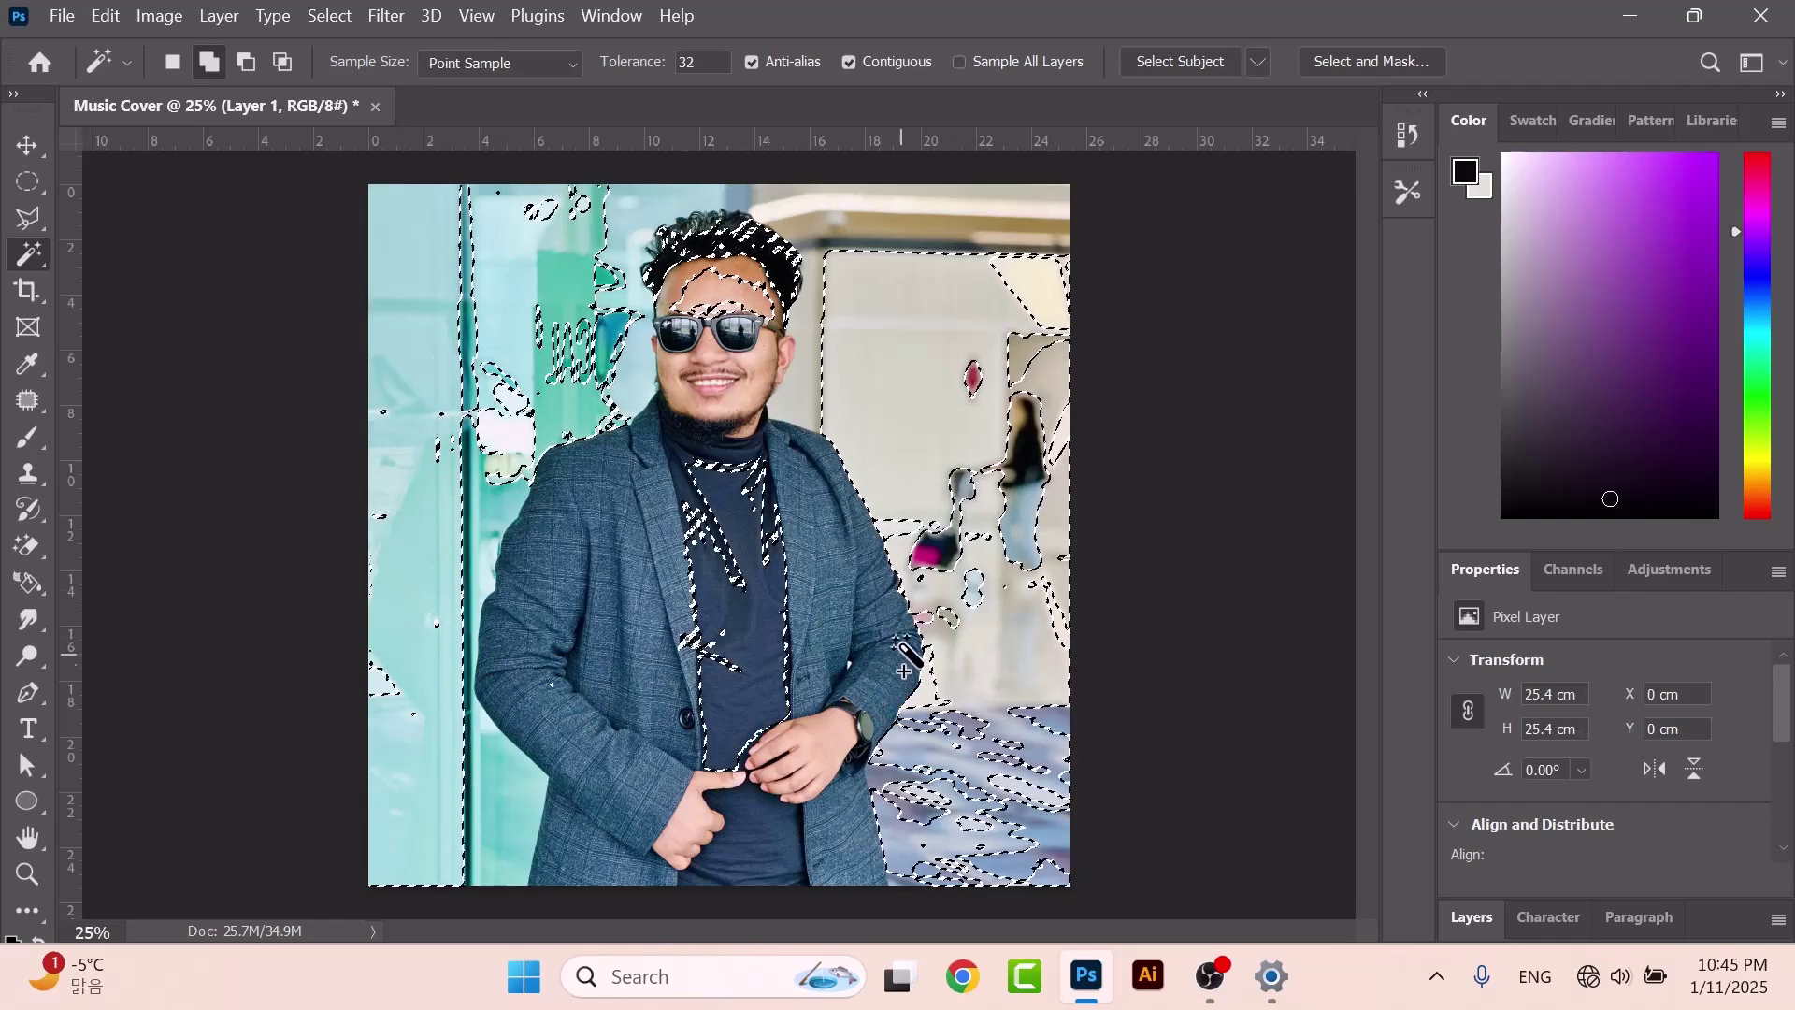
left_click(970, 367)
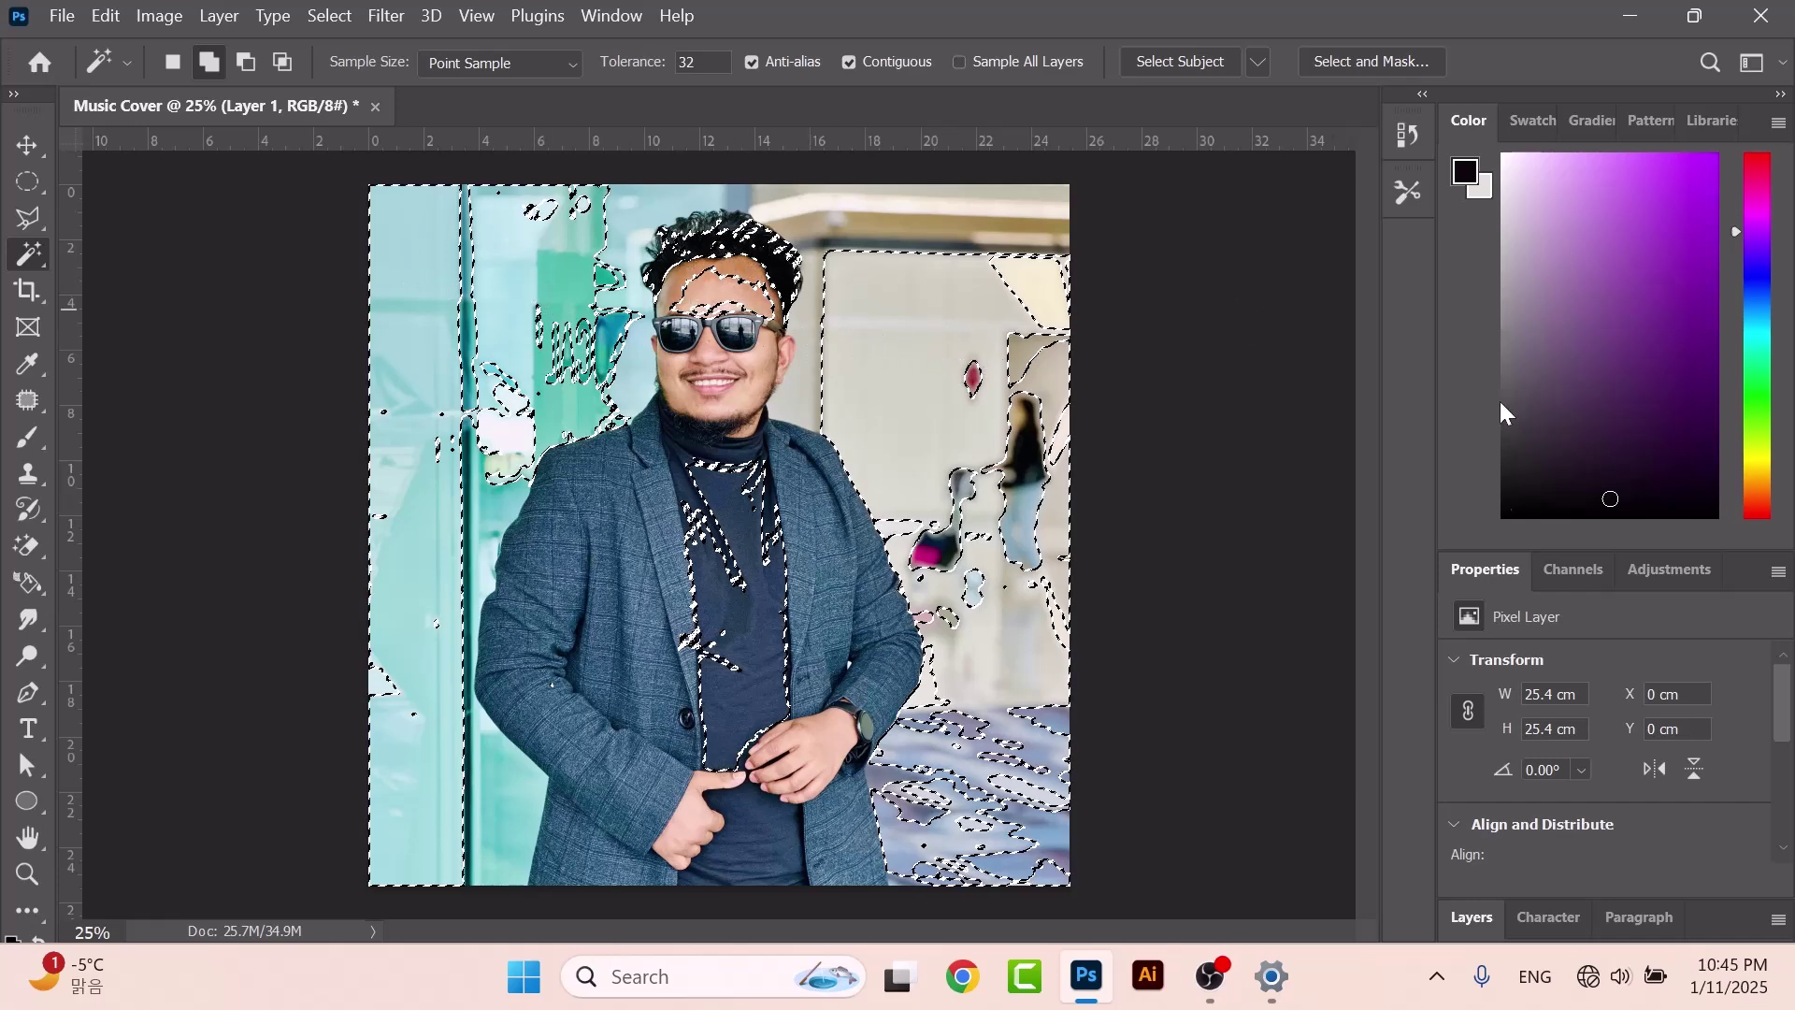
left_click(27, 182)
key("ctrl+d")
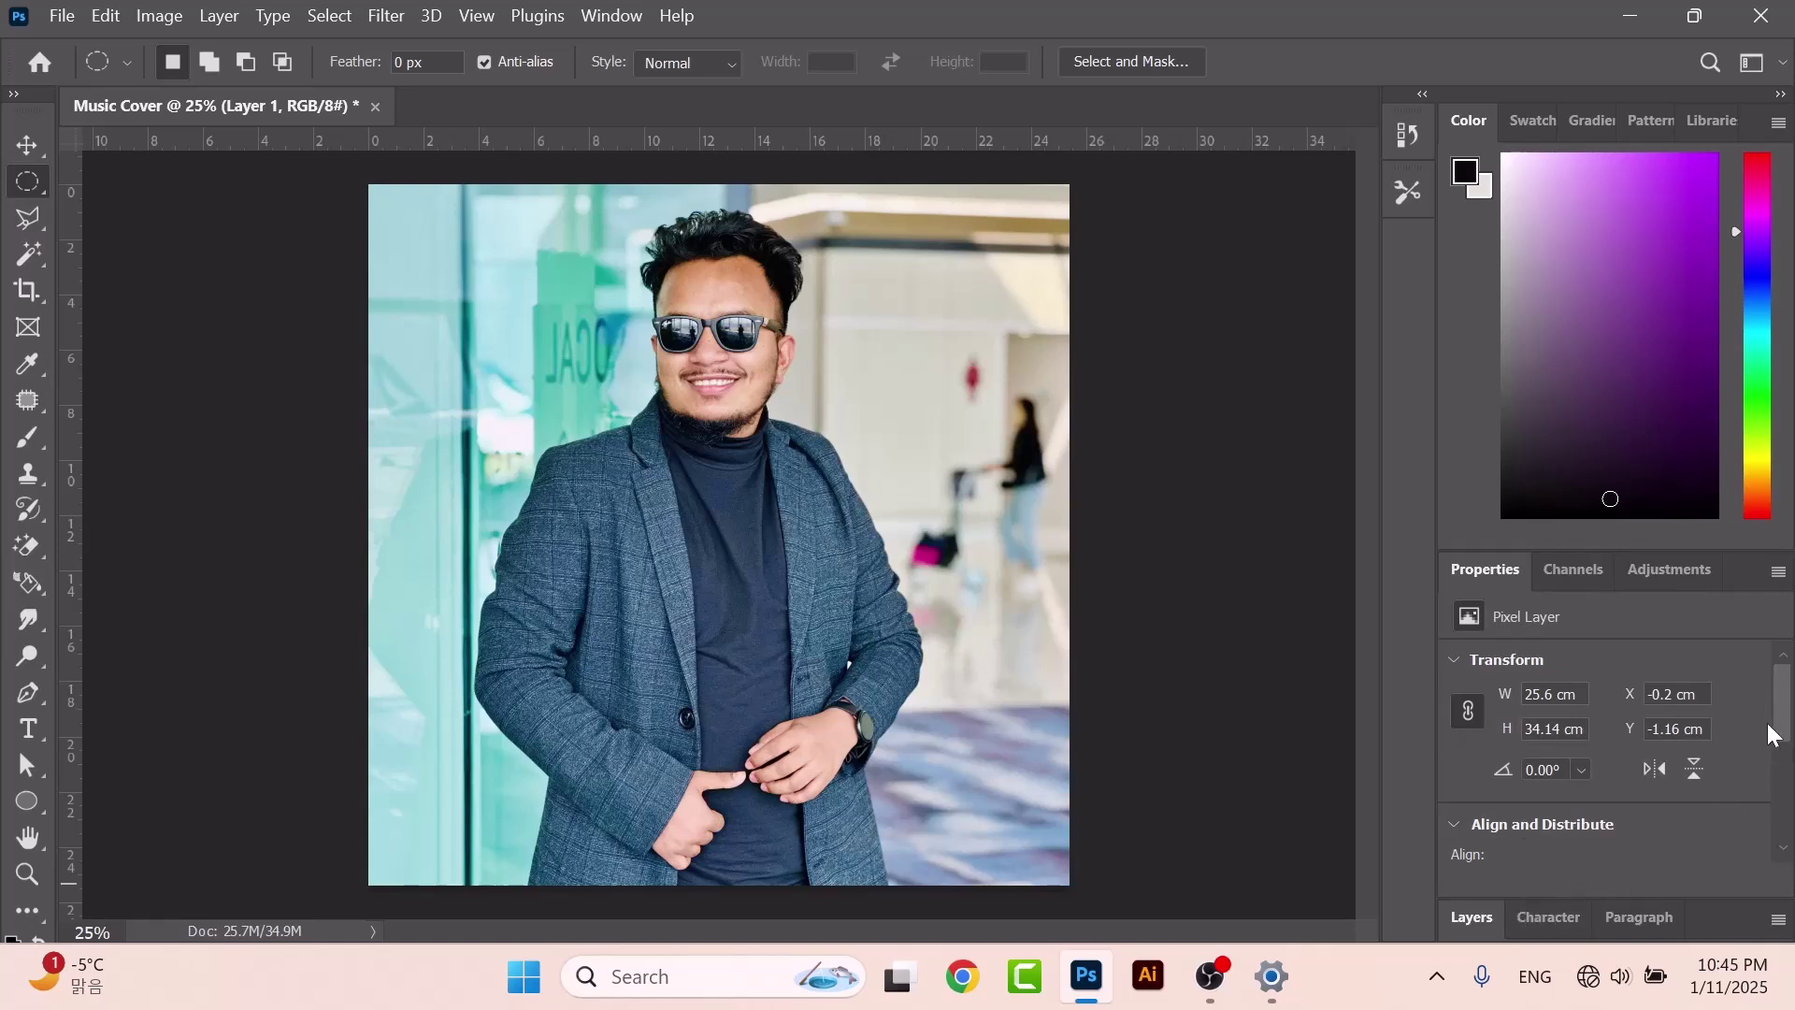
Hide the photo's Layer 1, make Ellipse 1 the active layer and switch back to the Magic Wand Tool.
left_click(1472, 916)
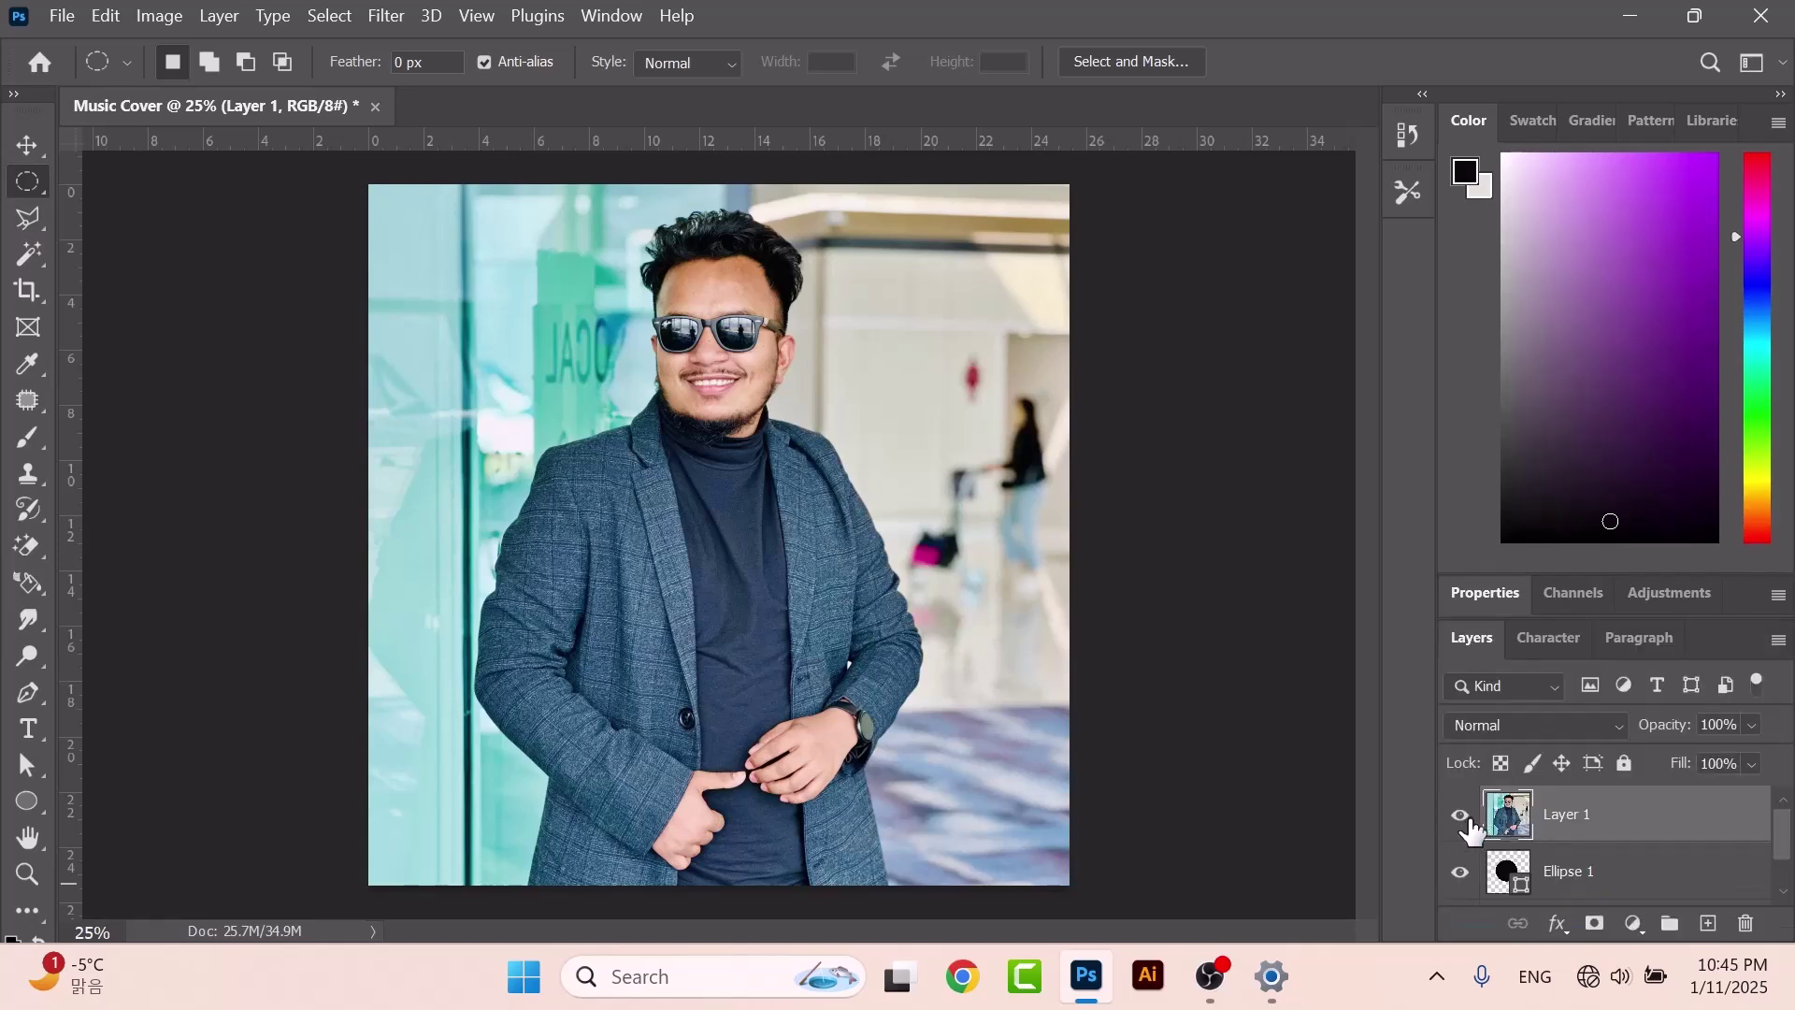
left_click(1460, 815)
left_click(1615, 877)
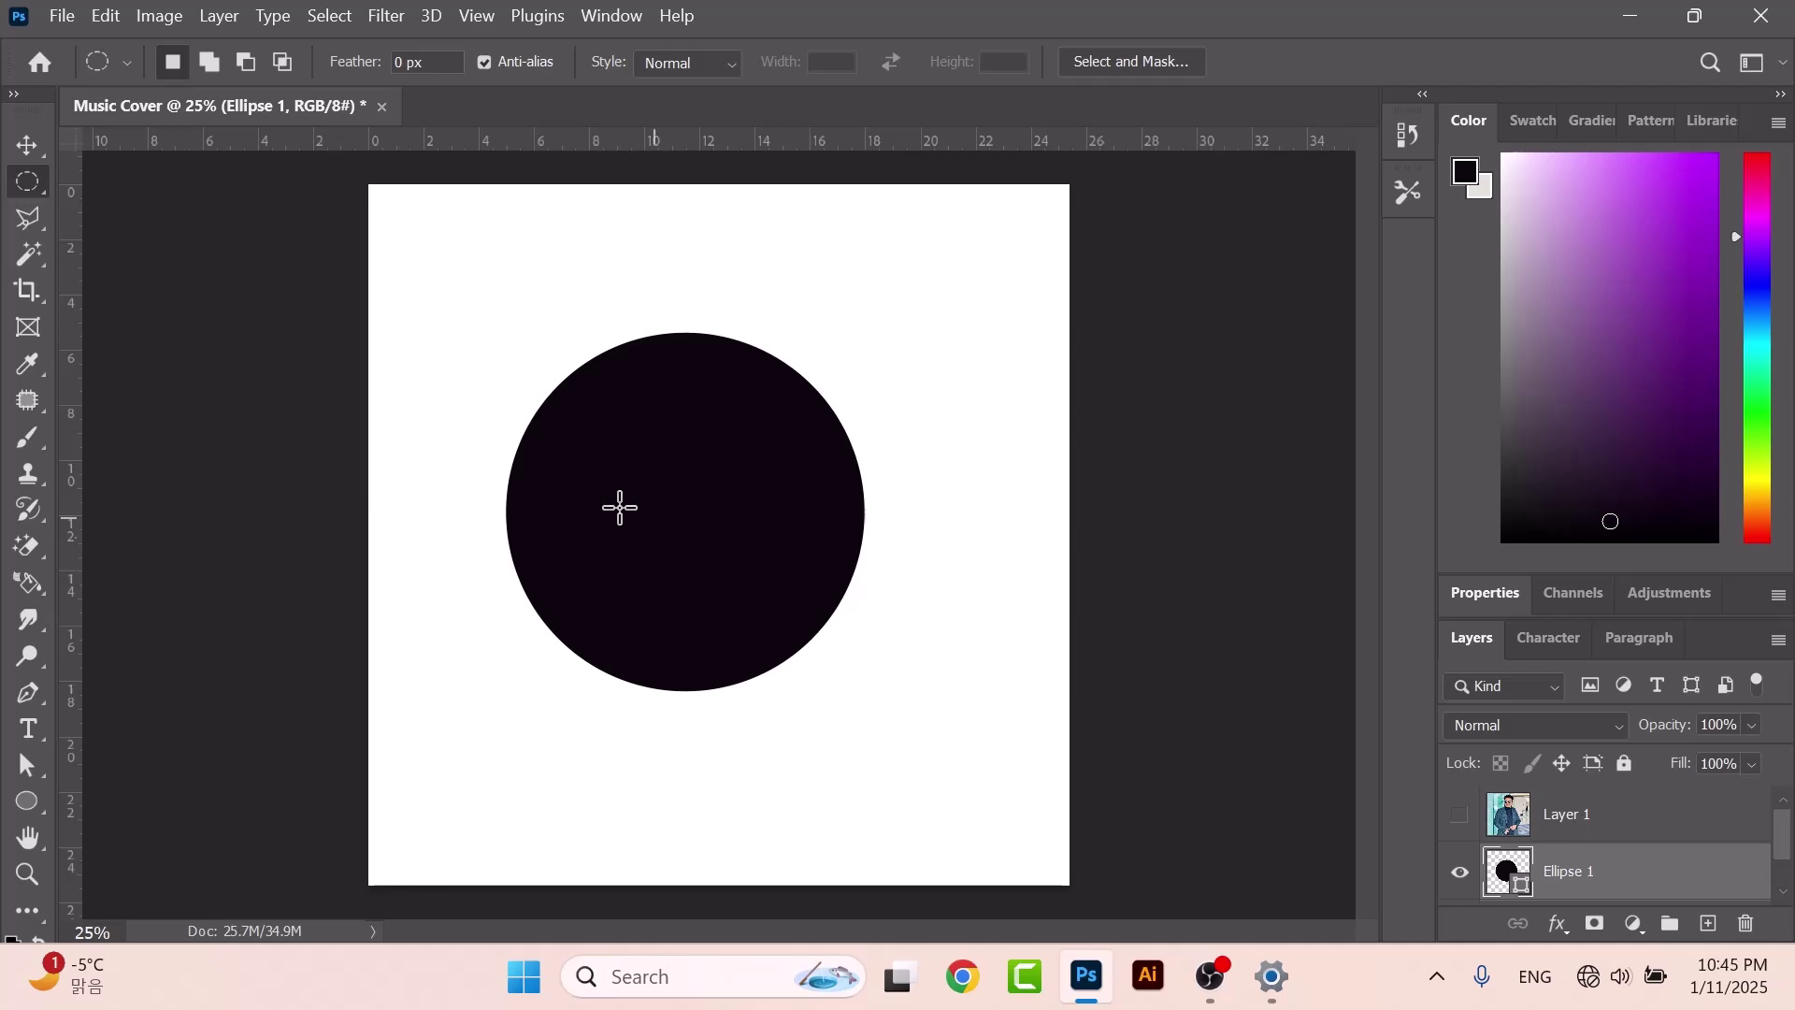
left_click(28, 254)
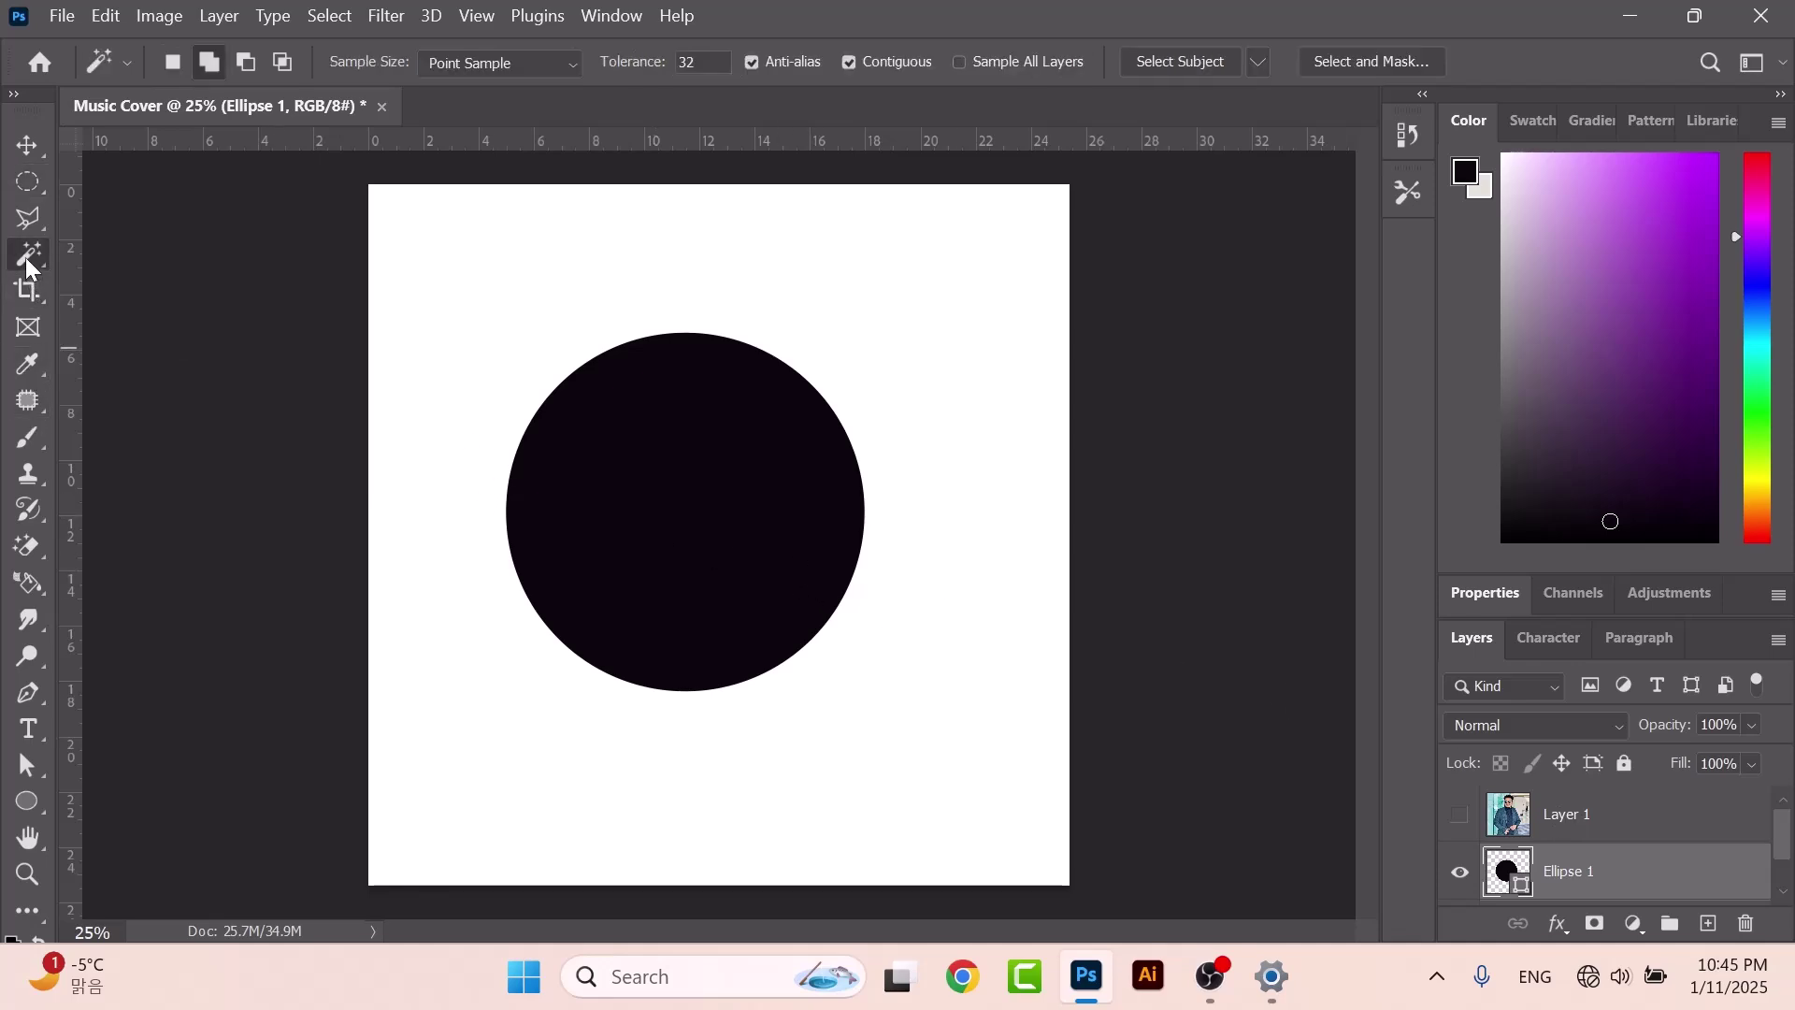
Rasterize the Ellipse 1 layer and select the black circle with the Magic Wand.
right_click(1601, 893)
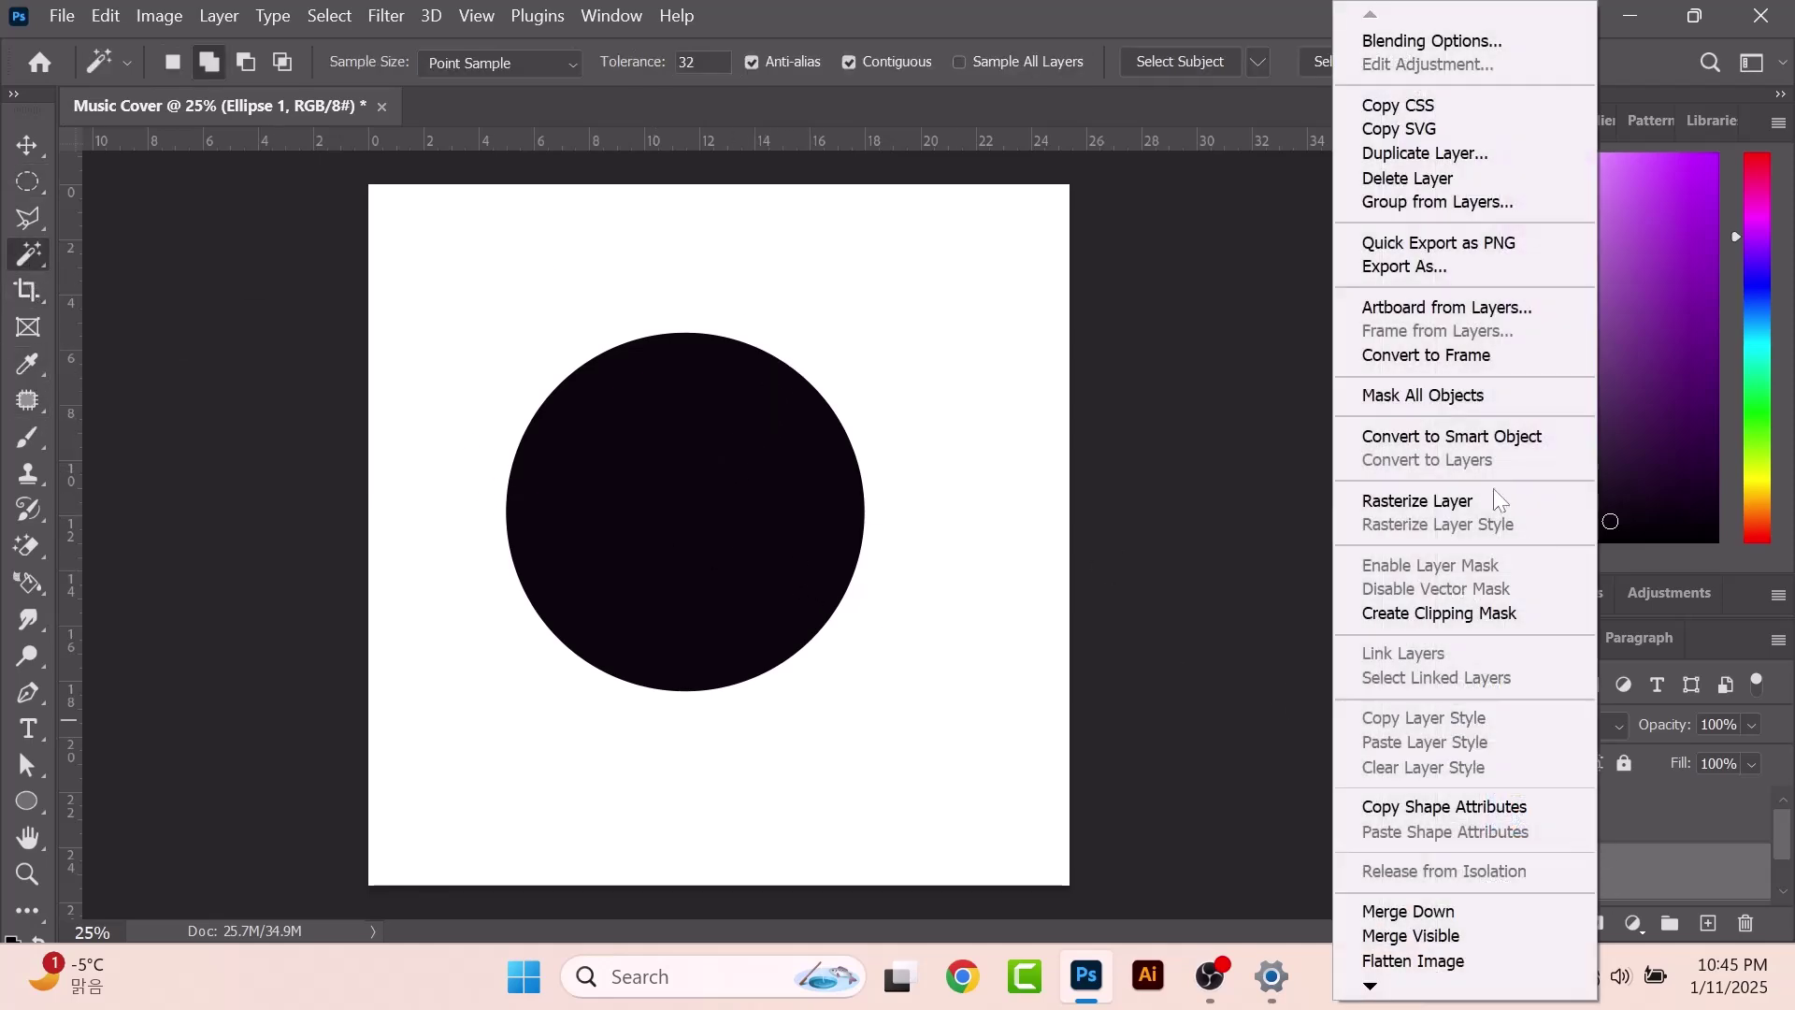
left_click(1439, 502)
left_click(711, 535)
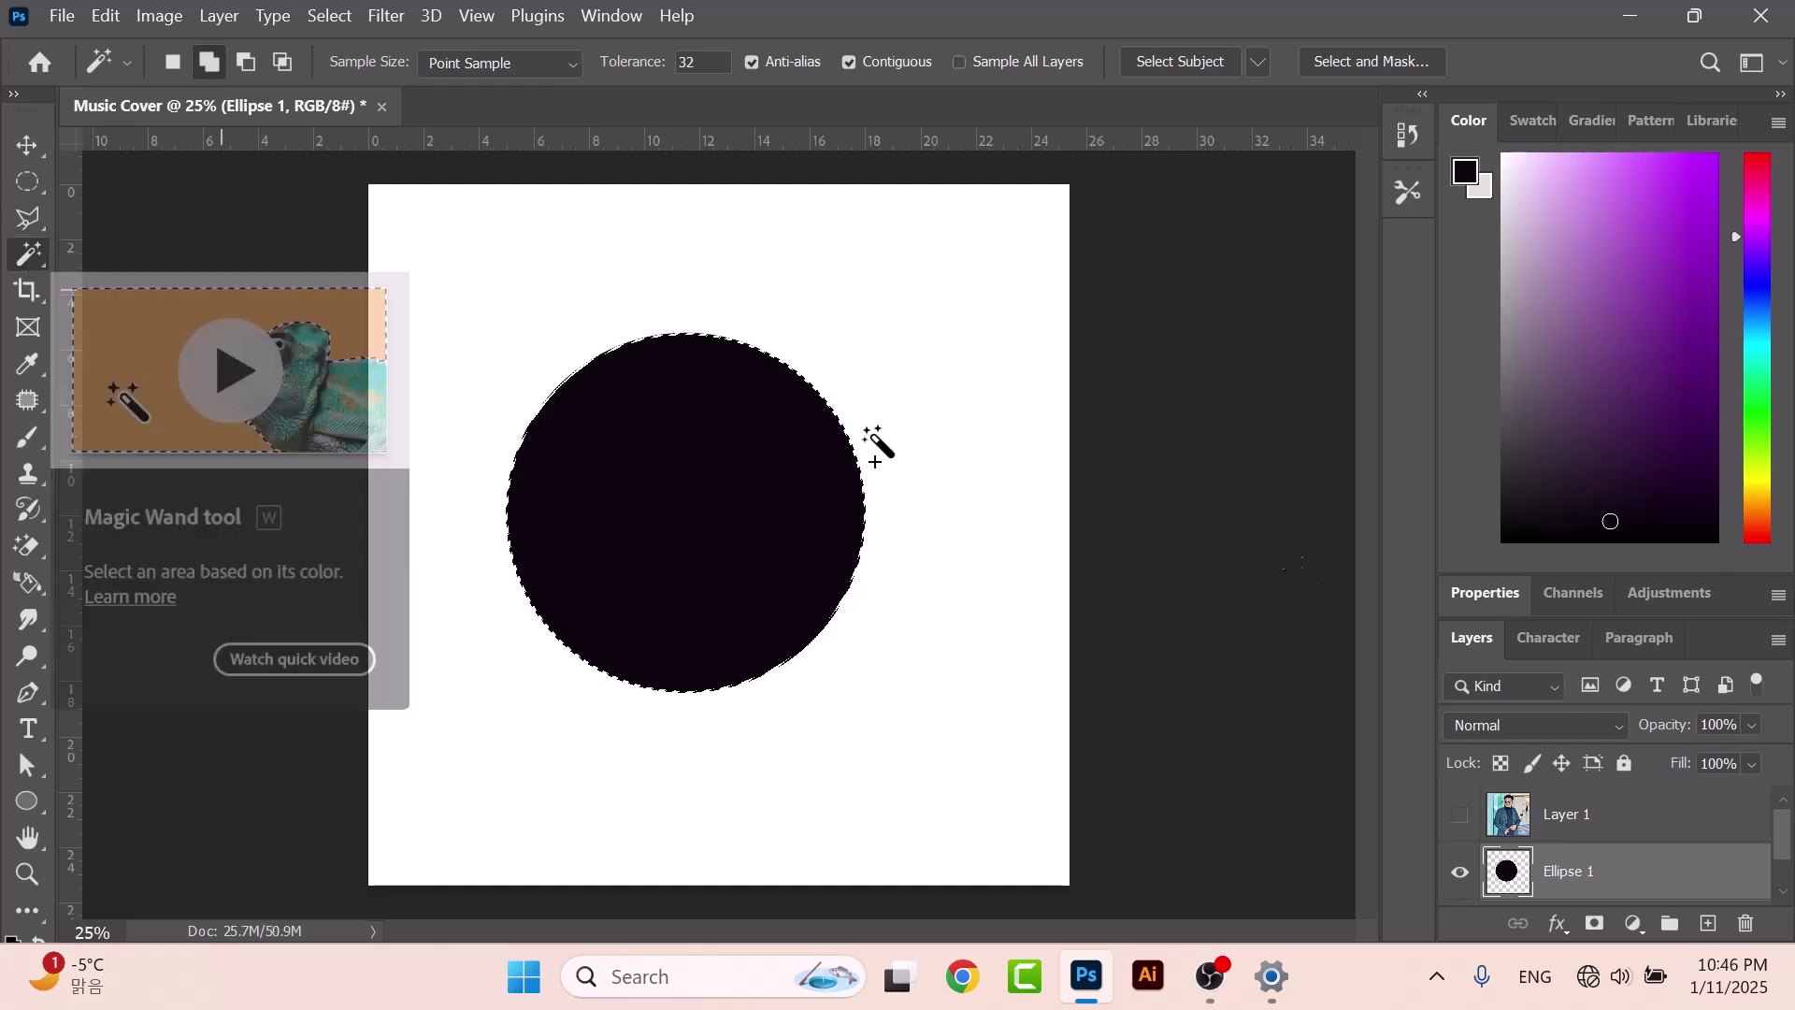
Show the photo's Layer 1 again, switch to the Elliptical Marquee Tool and clear the circle selection.
left_click(1460, 815)
key("m")
left_click(530, 245)
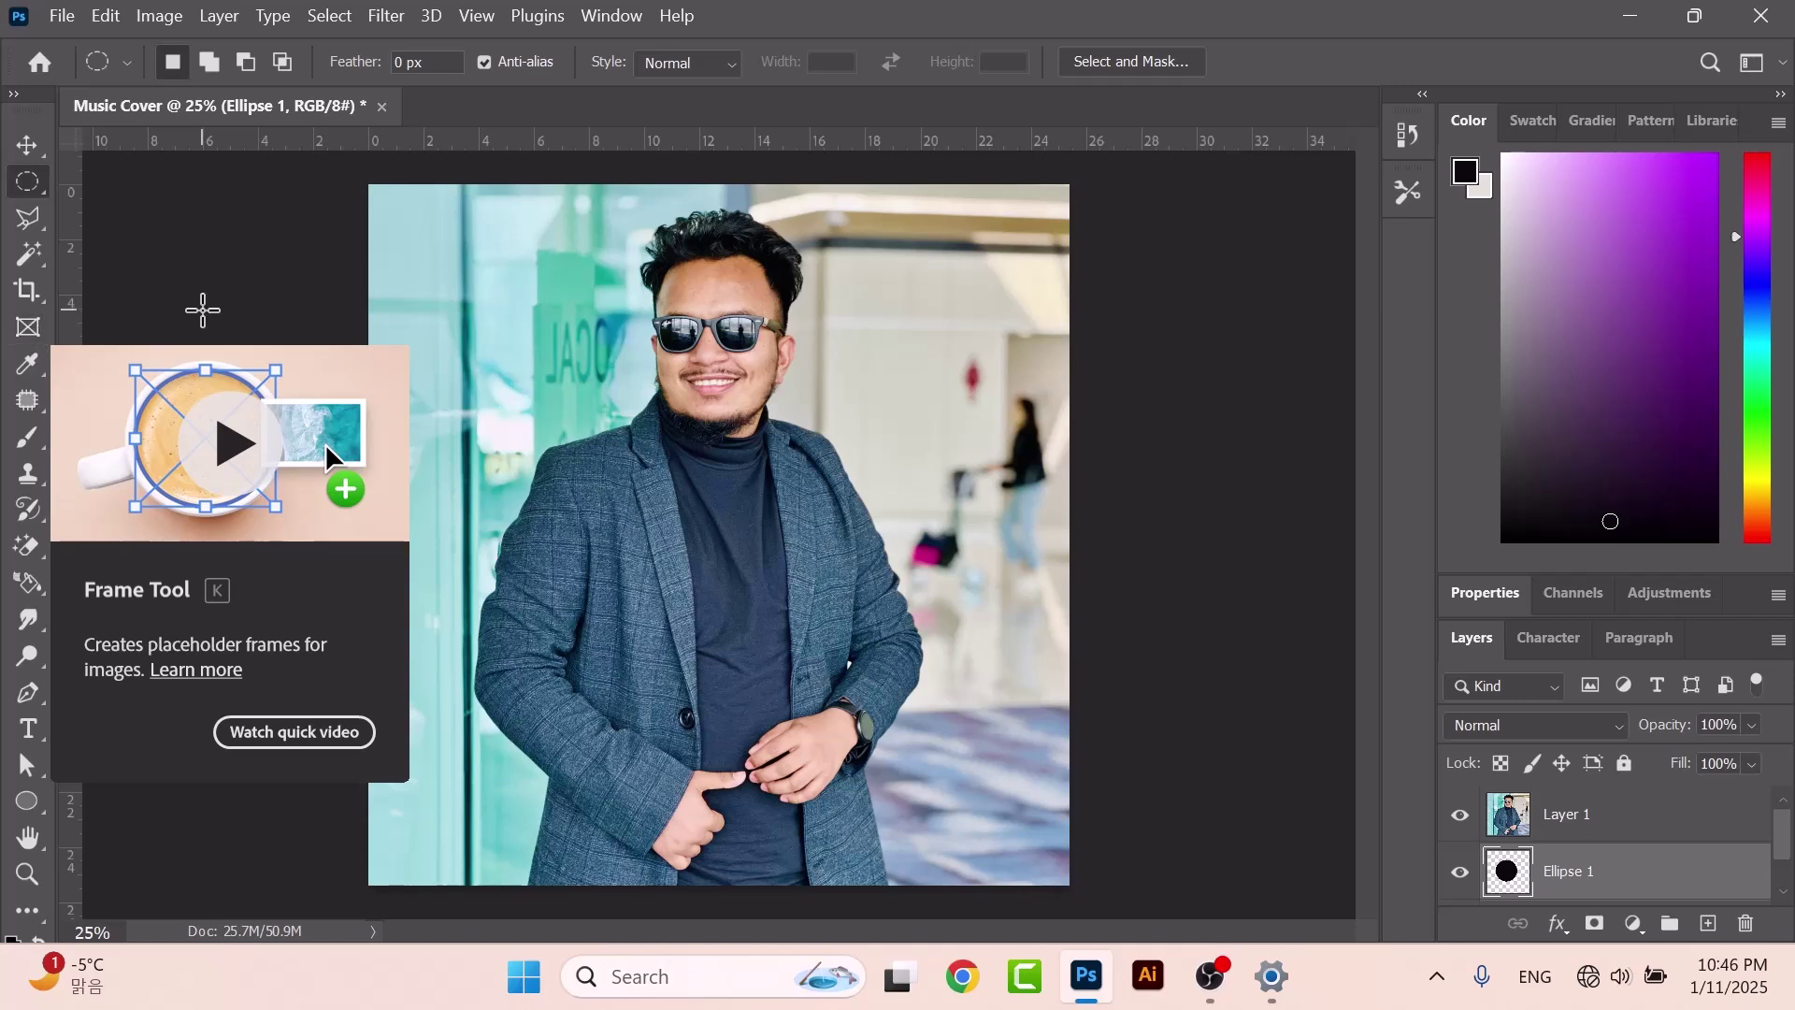
Draw a rectangular frame around the man's head and upper body with the Frame Tool, and undo it.
left_click(29, 343)
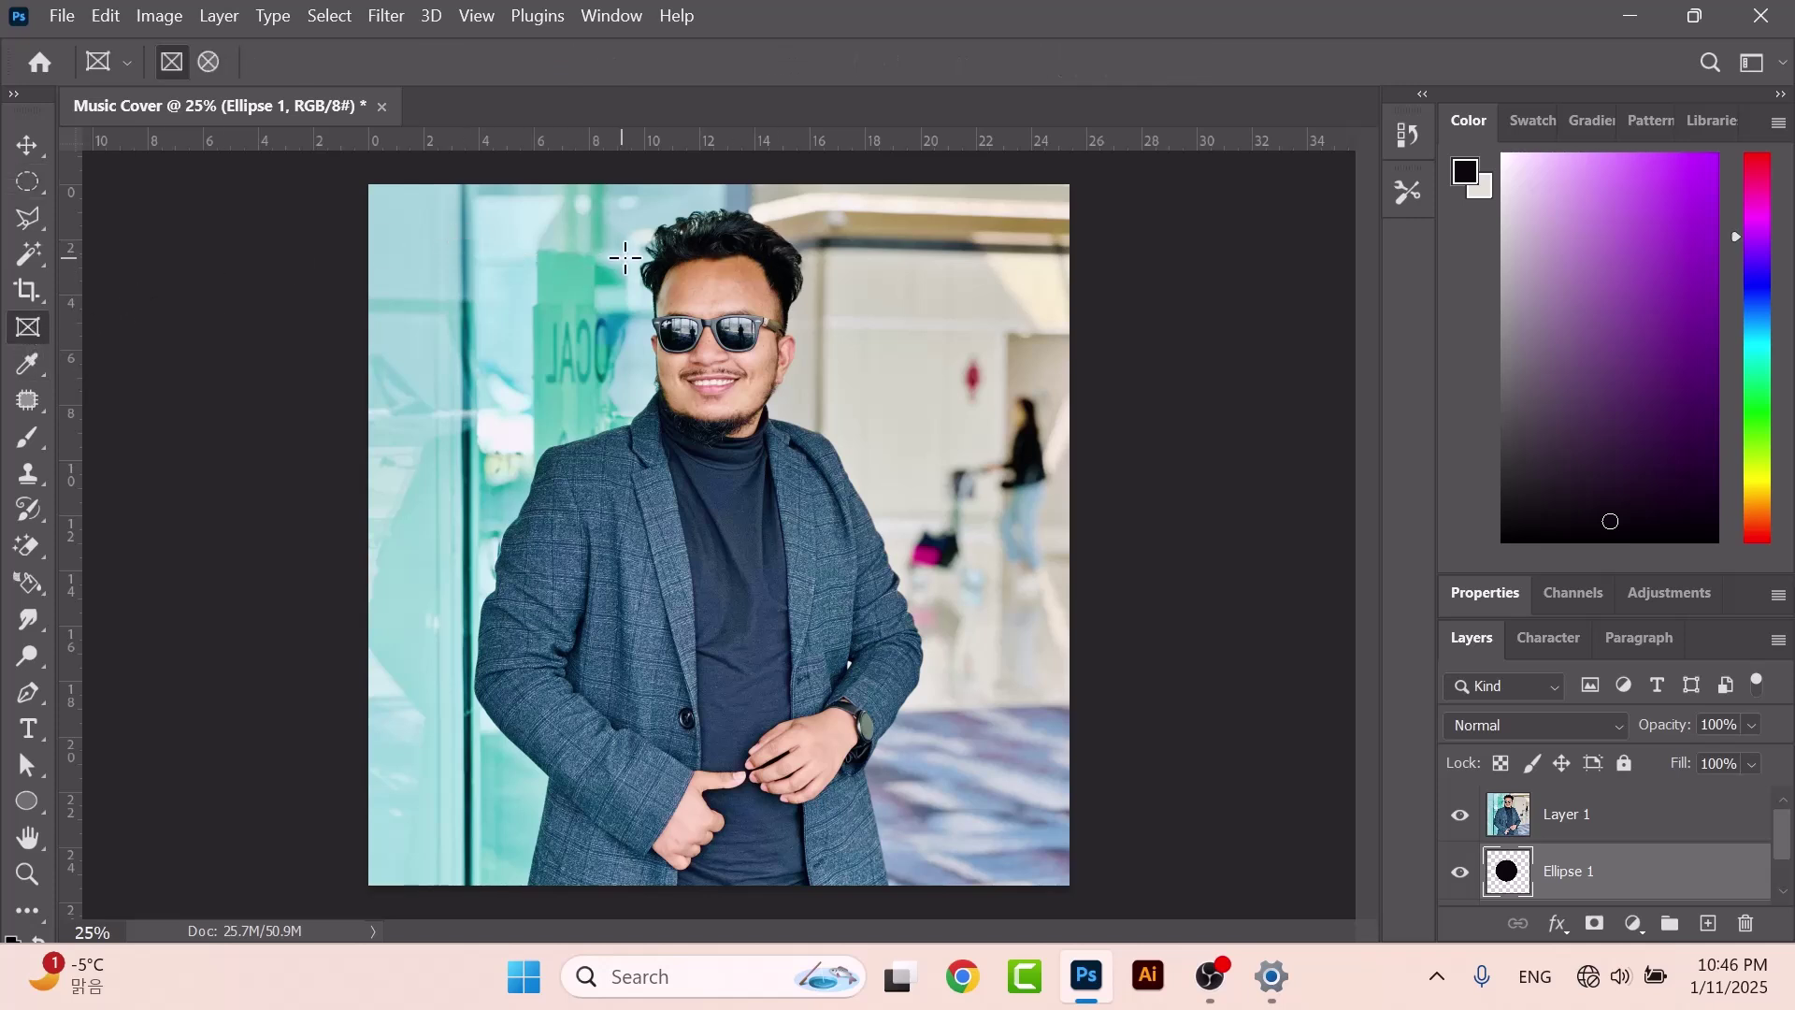
left_click_drag(445, 222, 1000, 623)
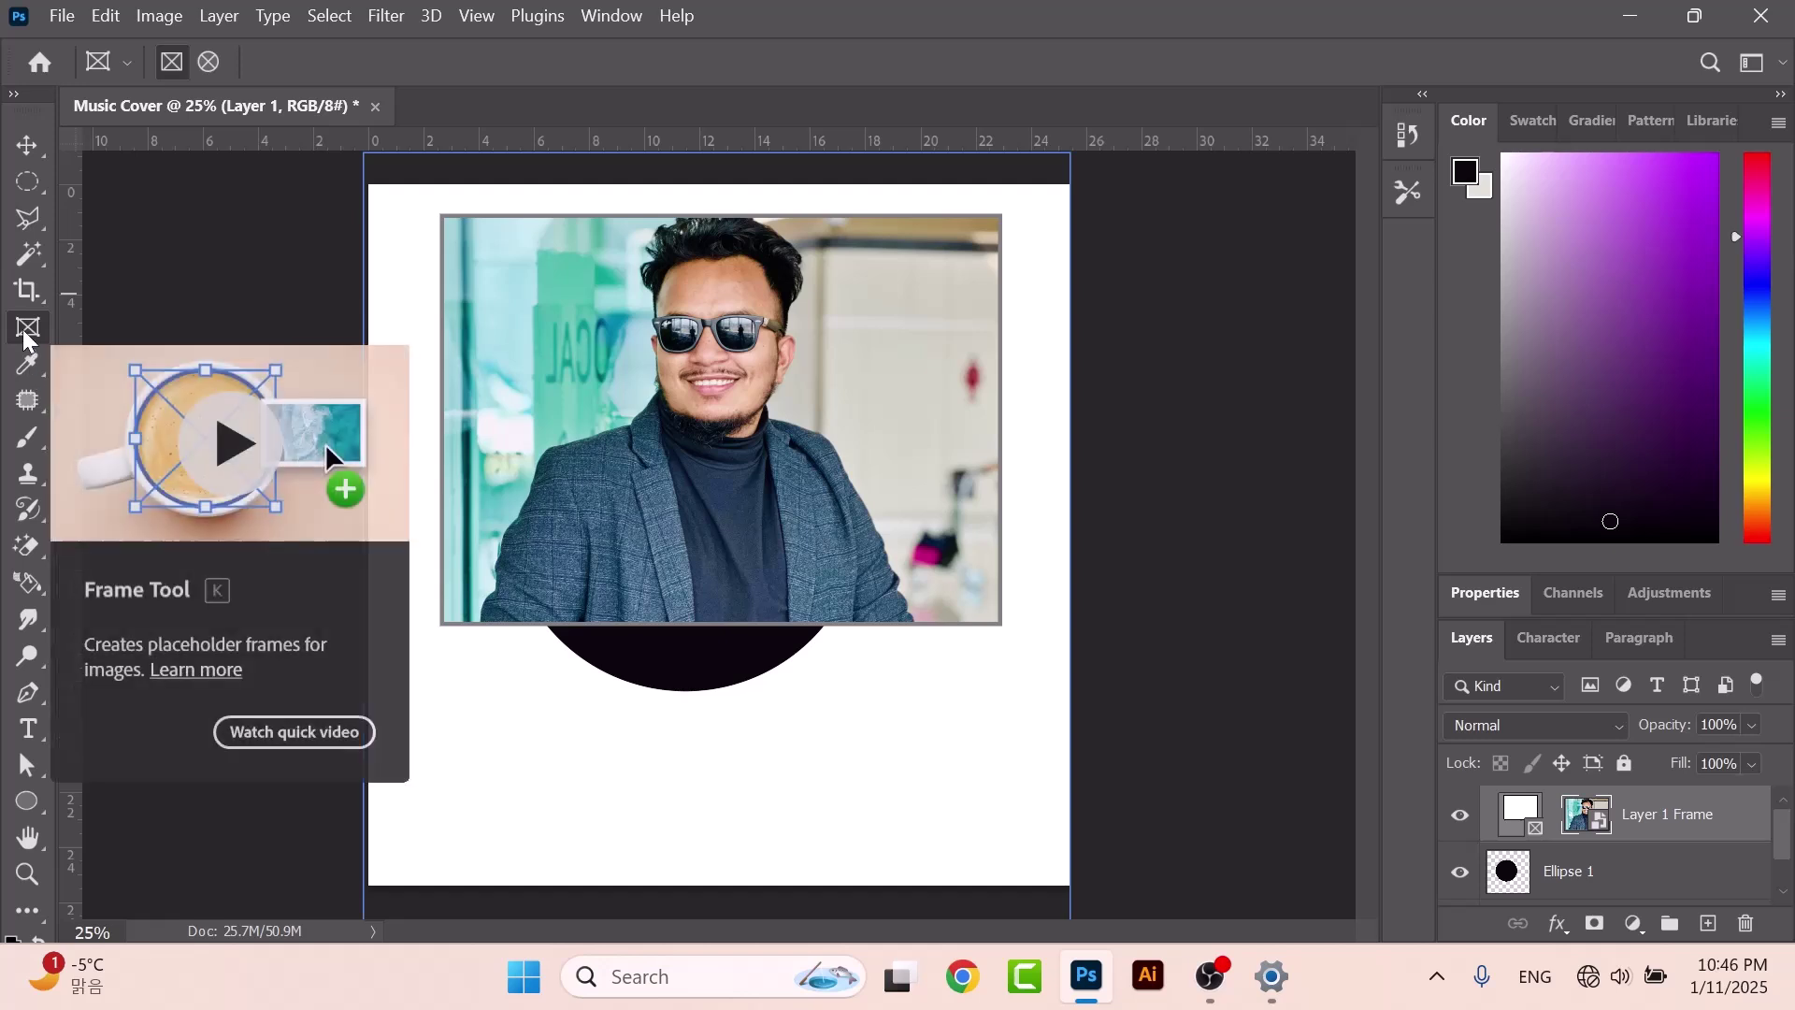
key("ctrl+z")
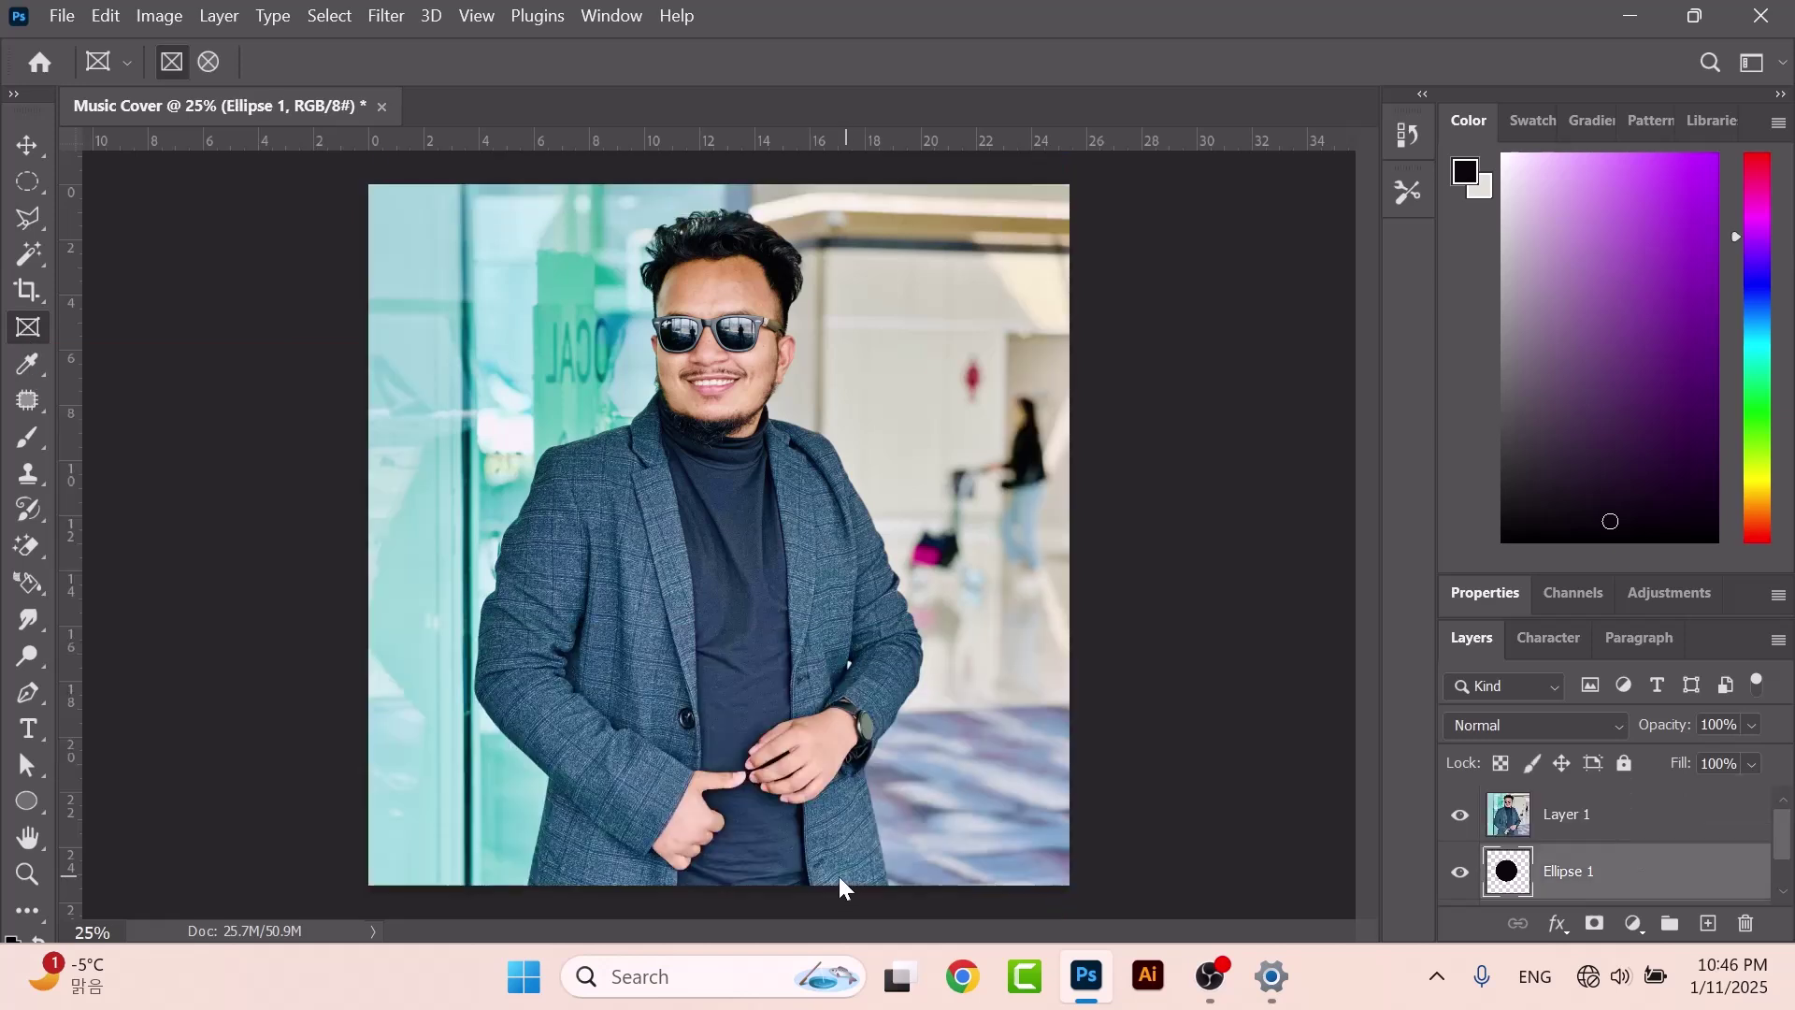
Sample the foreground colour with the Eyedropper Tool from the green sign, beige wall, sunglasses, red wall decoration and blue jacket.
left_click(29, 364)
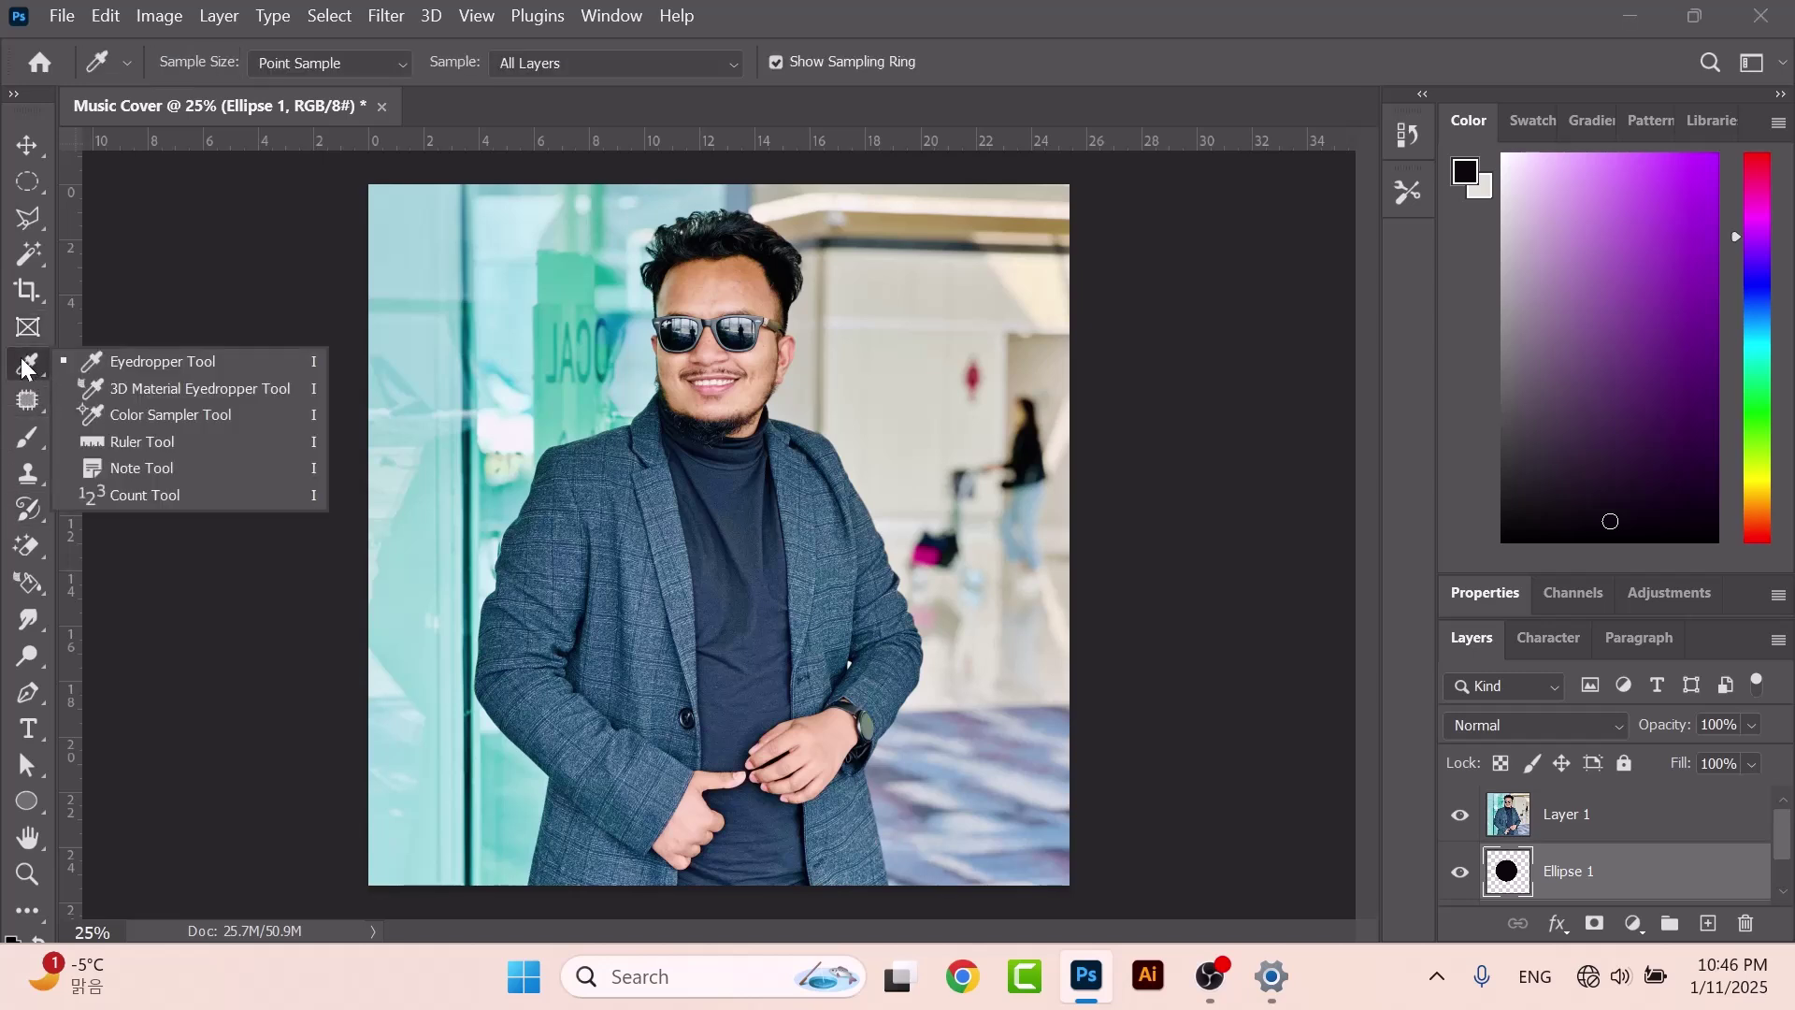
left_click(25, 362)
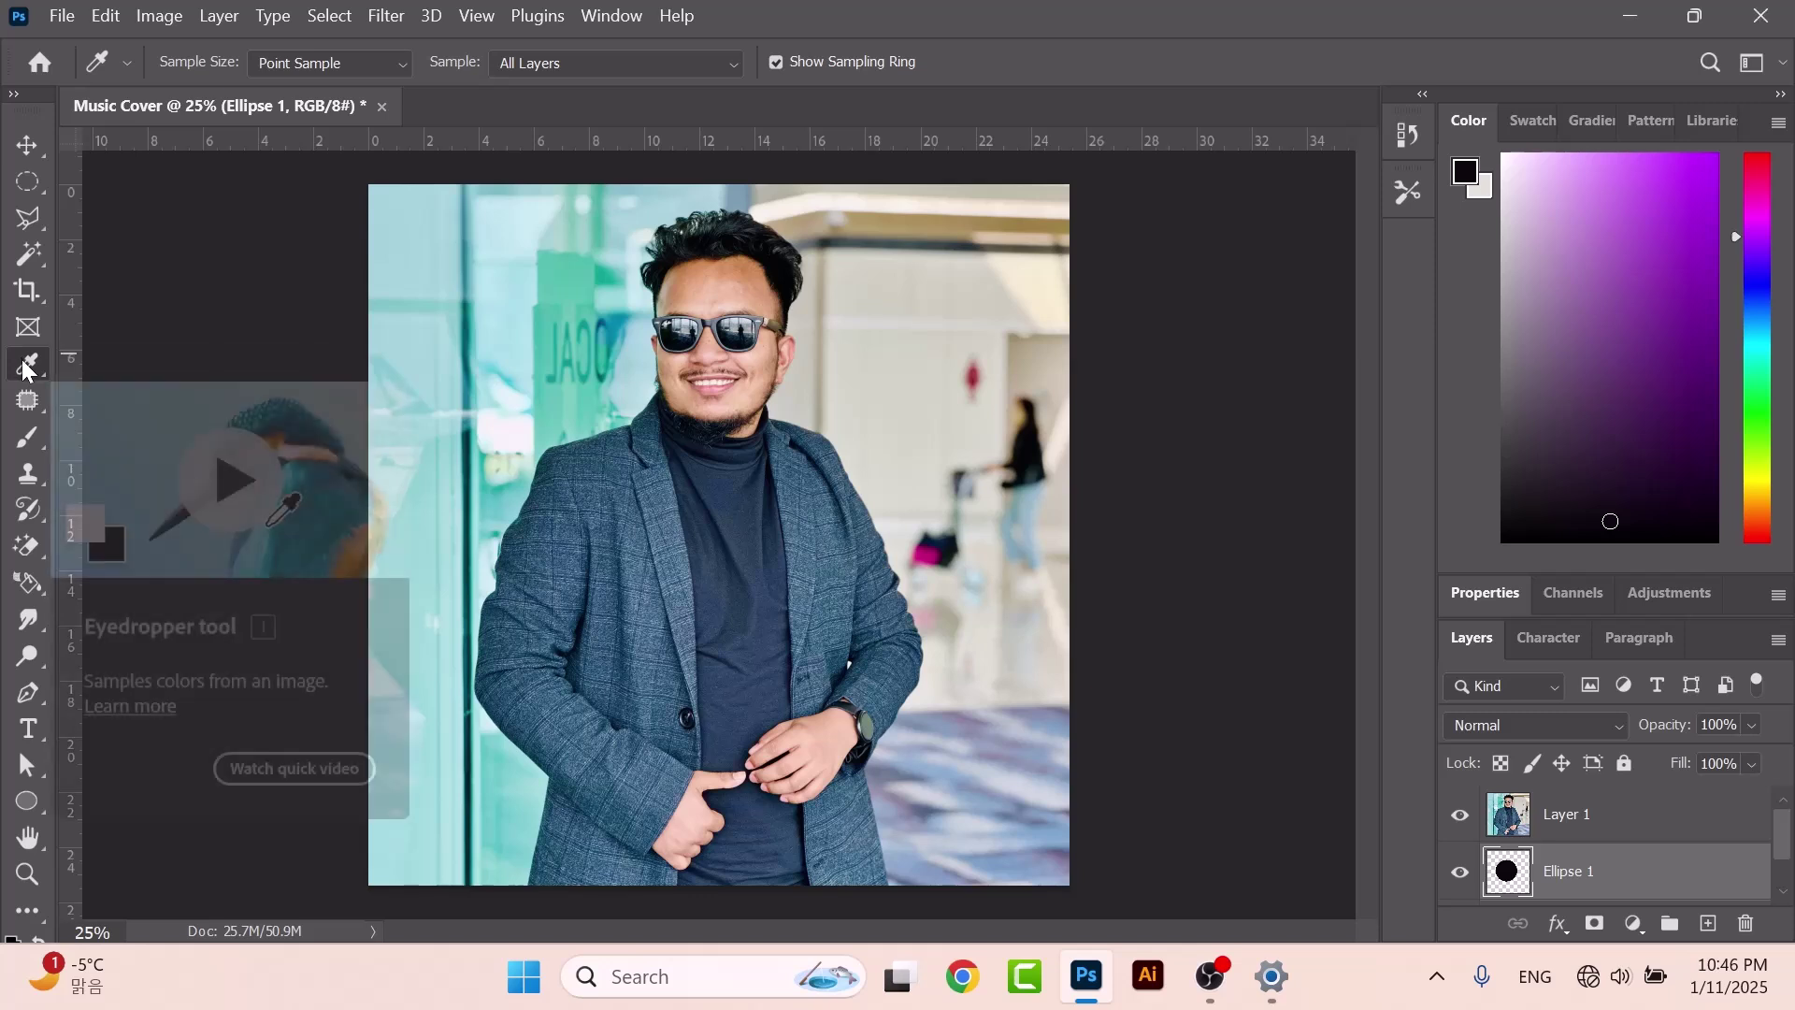
left_click(566, 304)
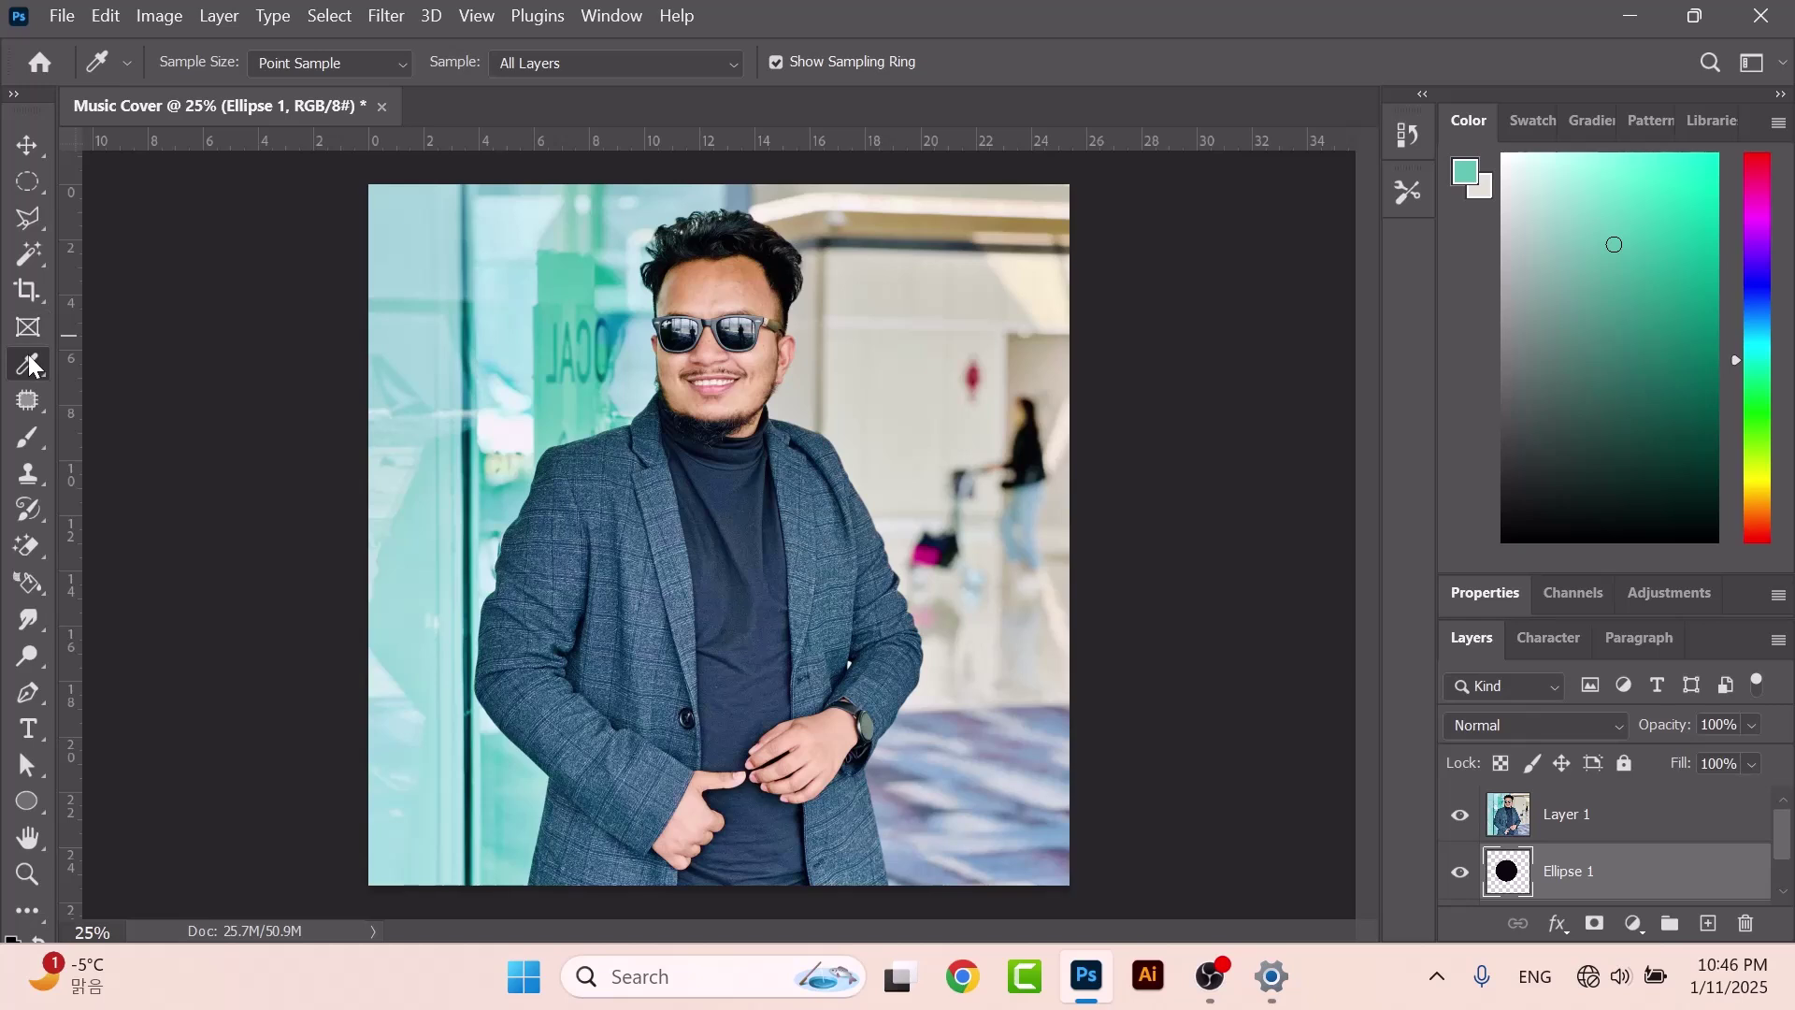
left_click(567, 288)
left_click(900, 298)
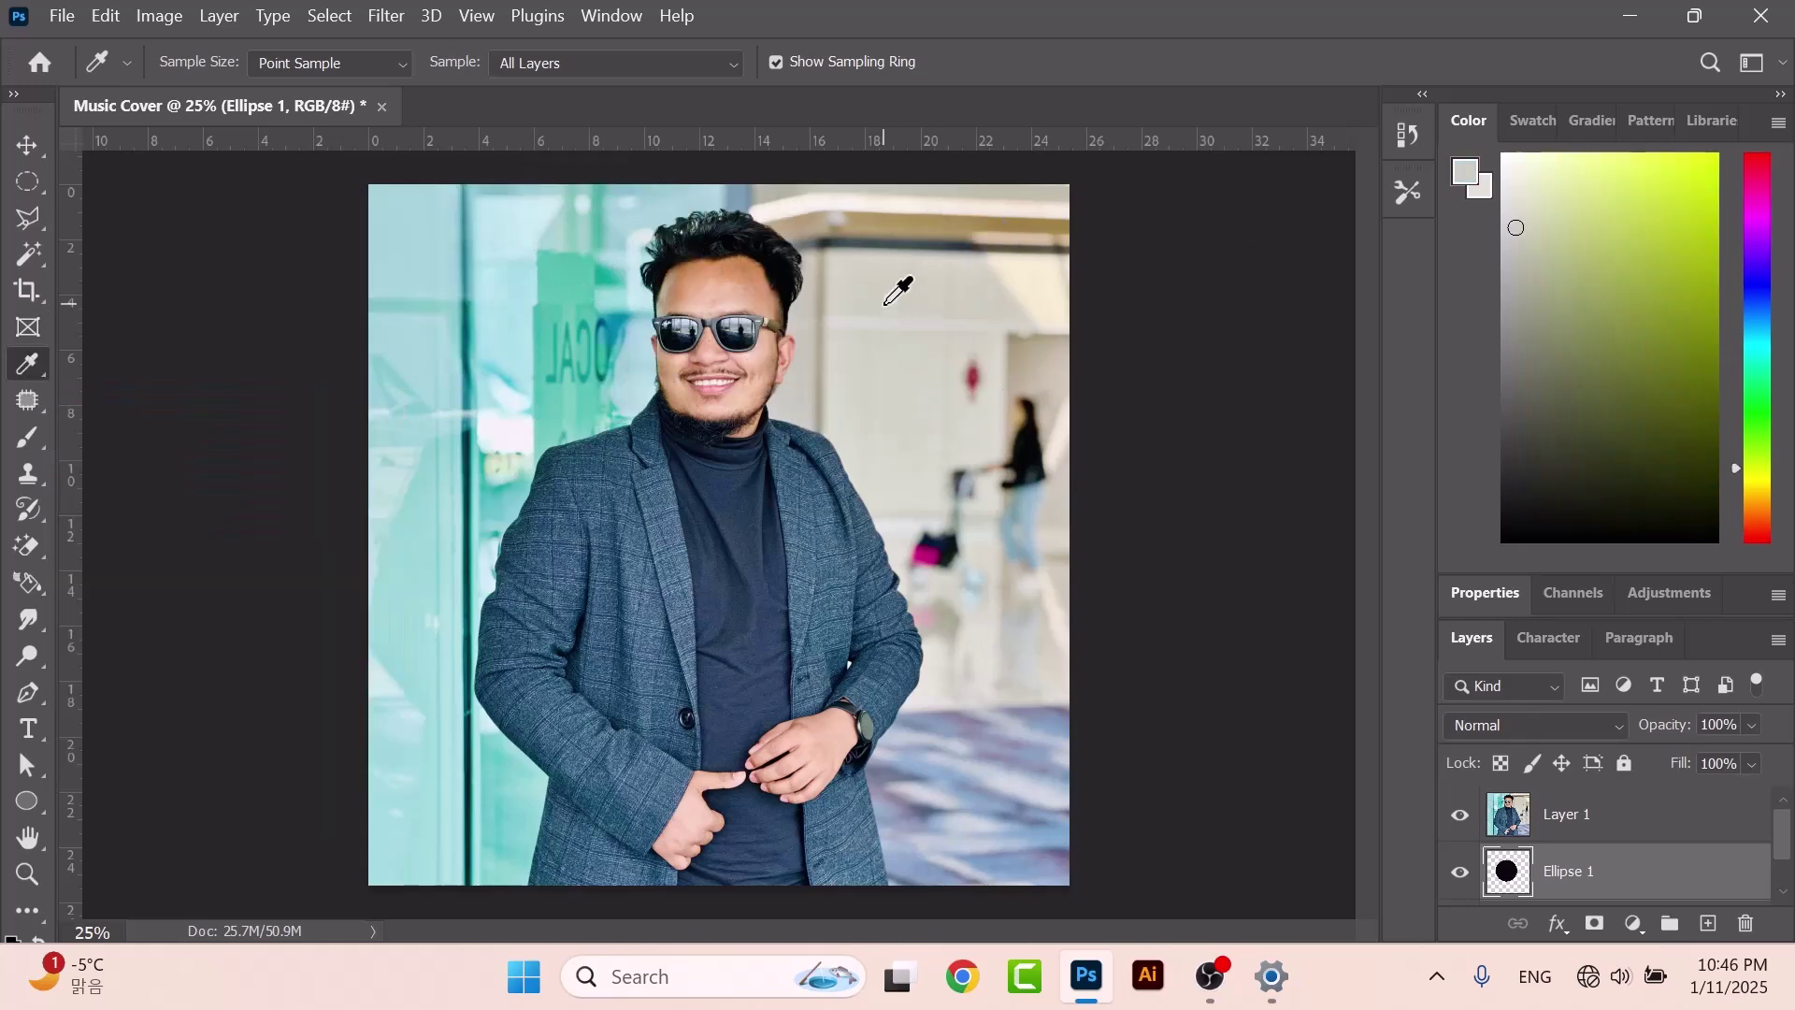
left_click(735, 343)
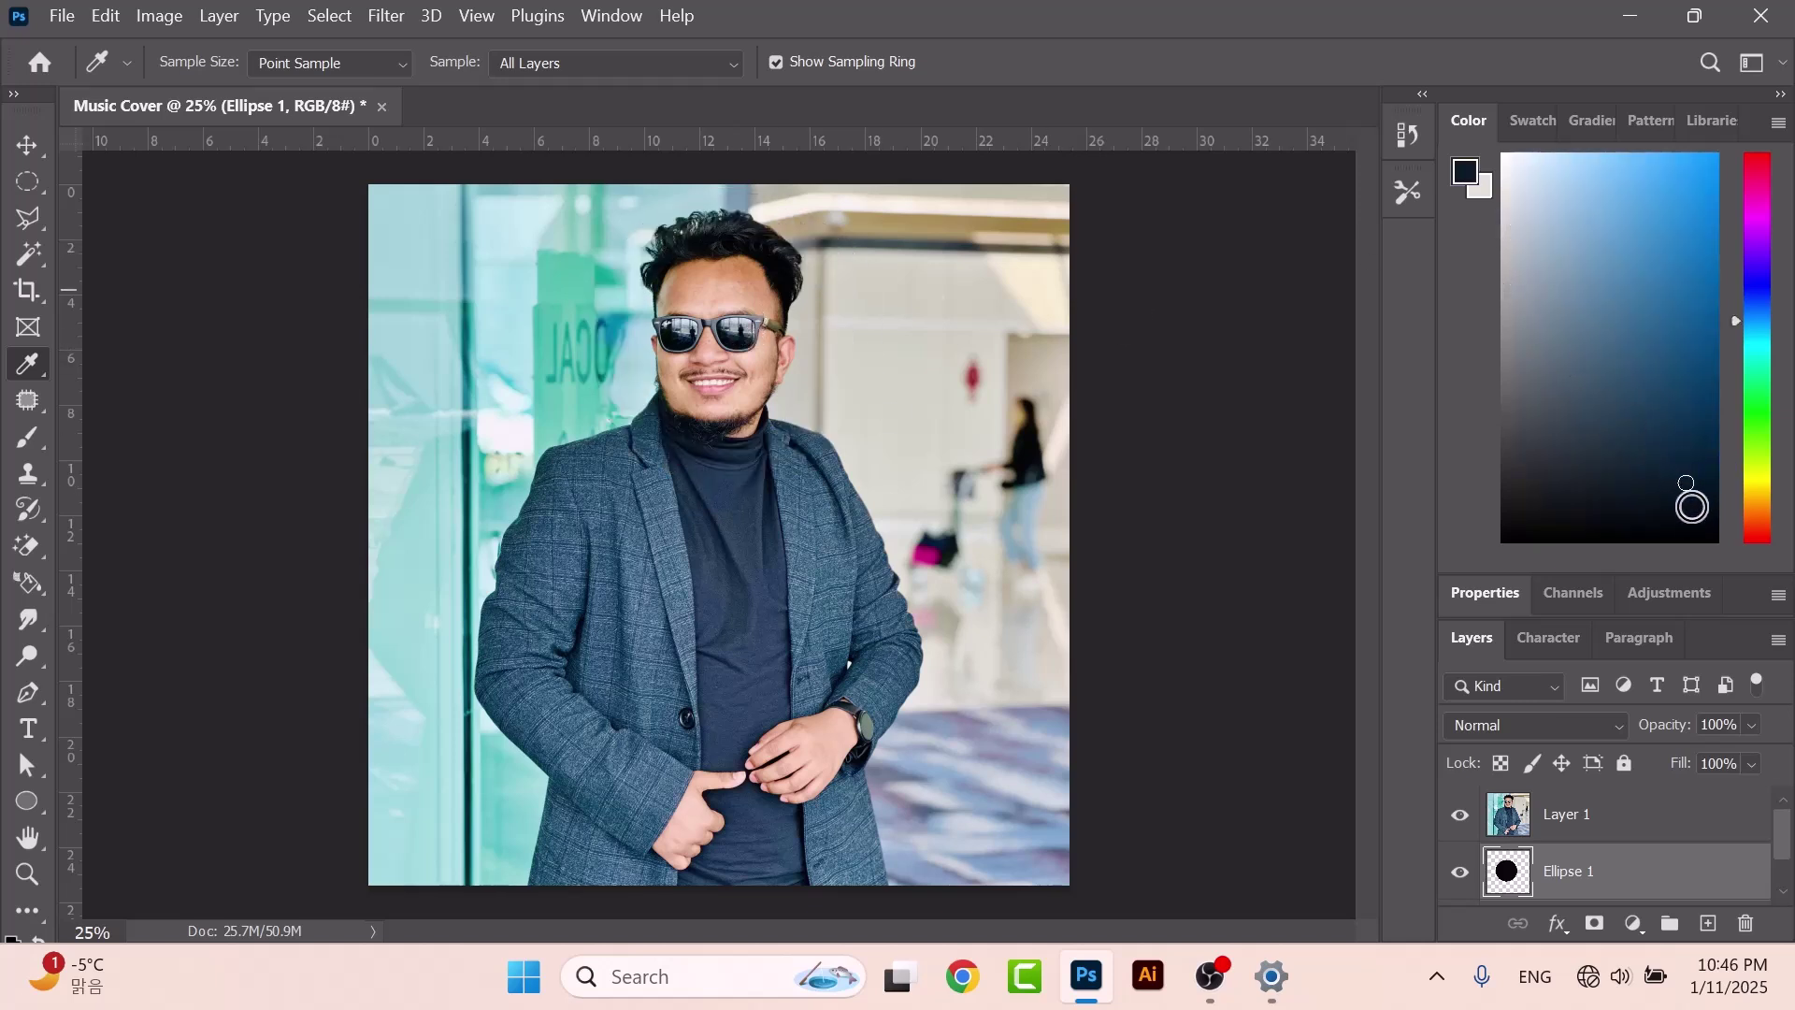
left_click(975, 377)
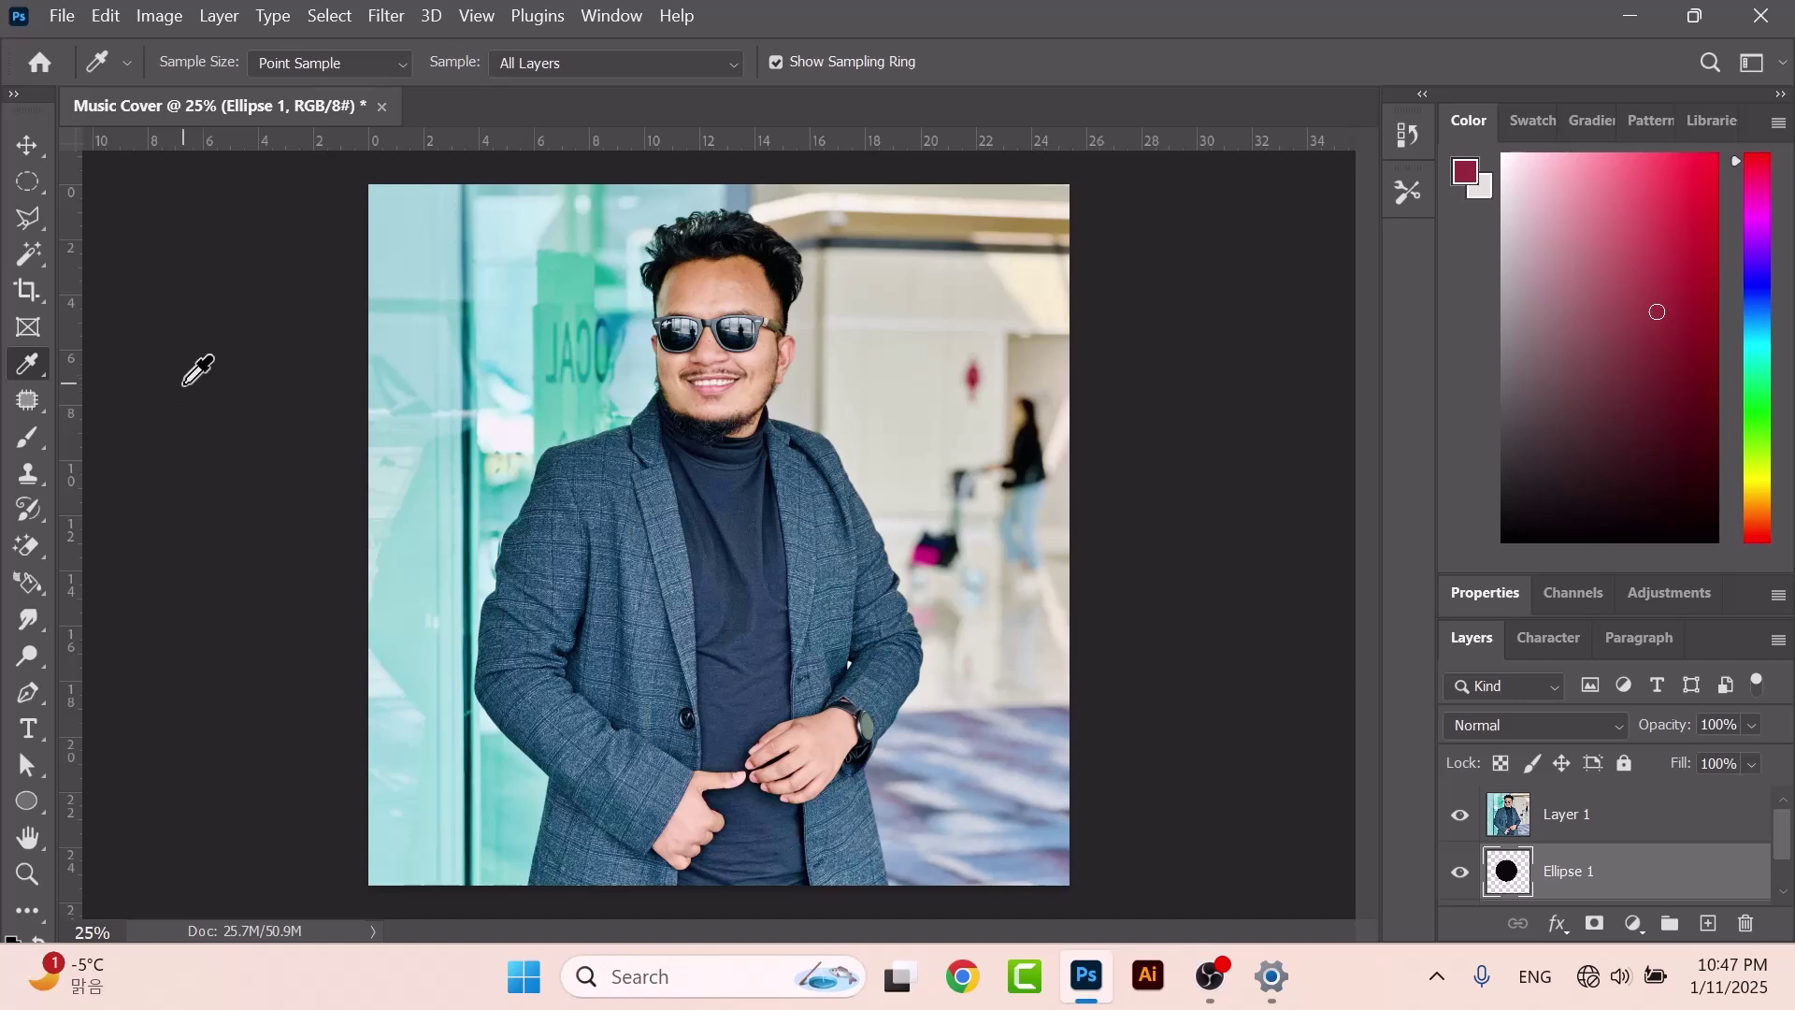
left_click(631, 539)
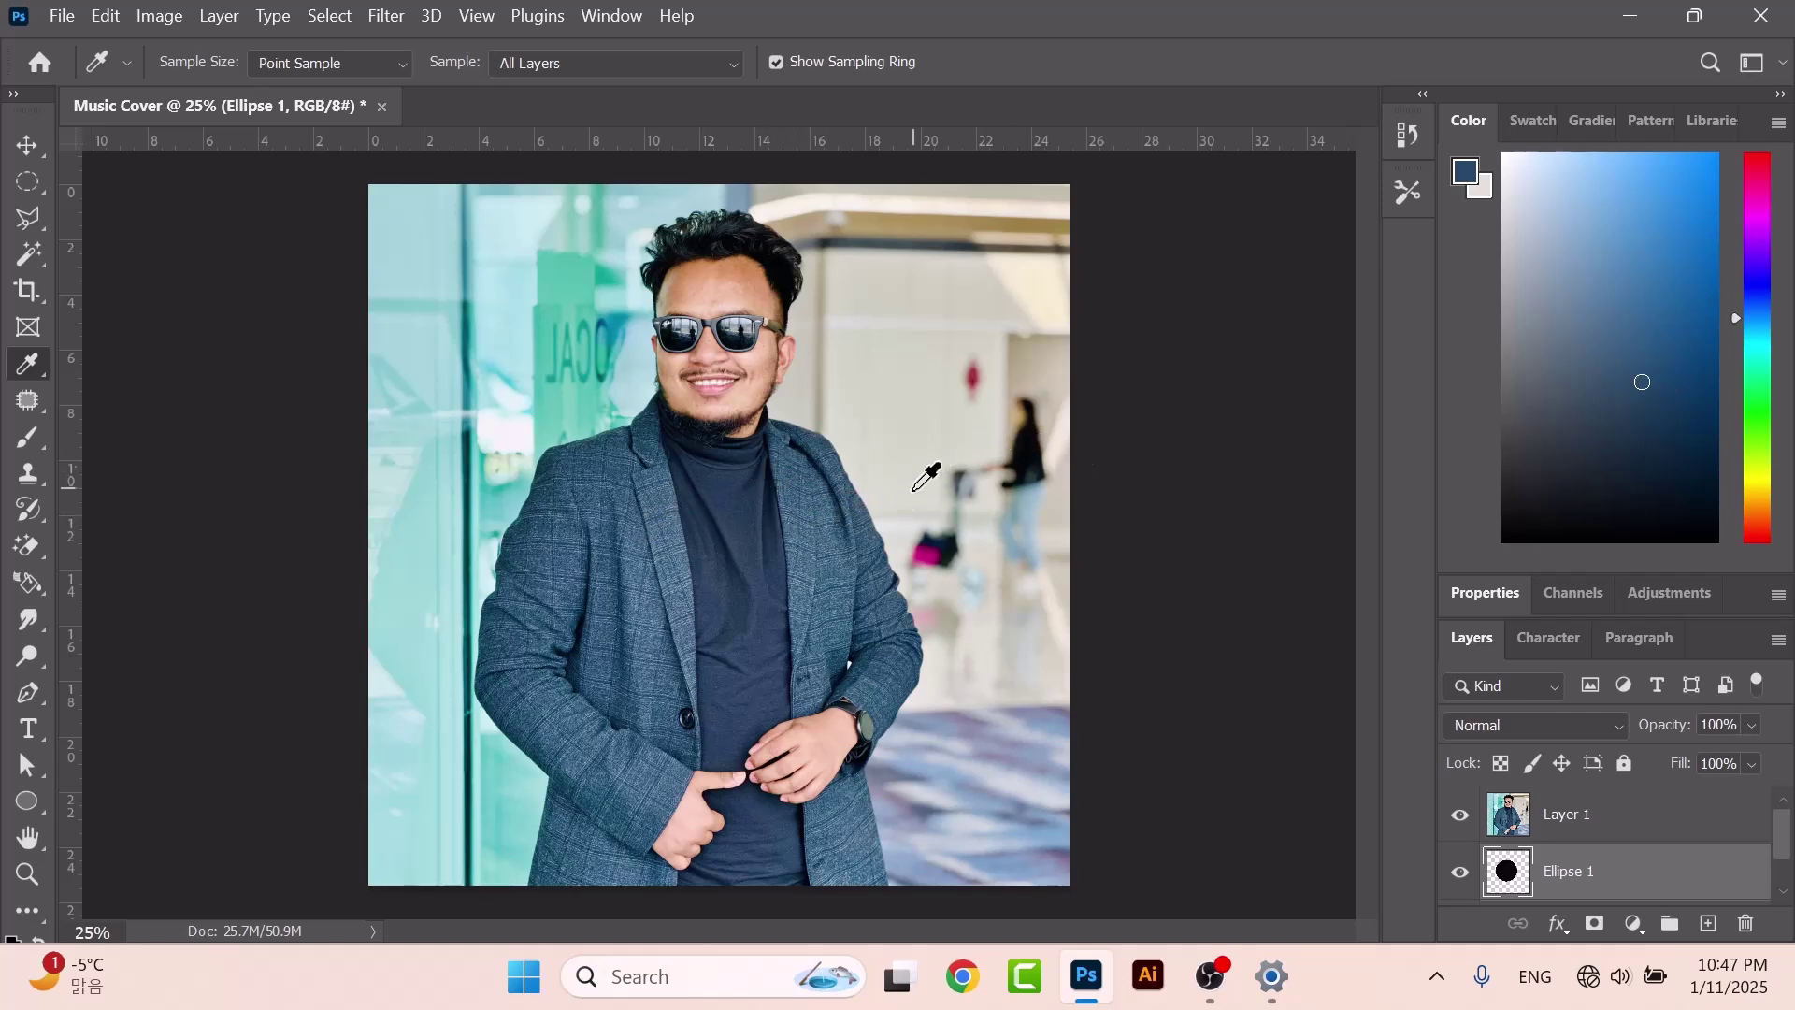
left_click(616, 576)
Switch to the 3D Material Eyedropper Tool and view the tools grouped with it.
right_click(31, 361)
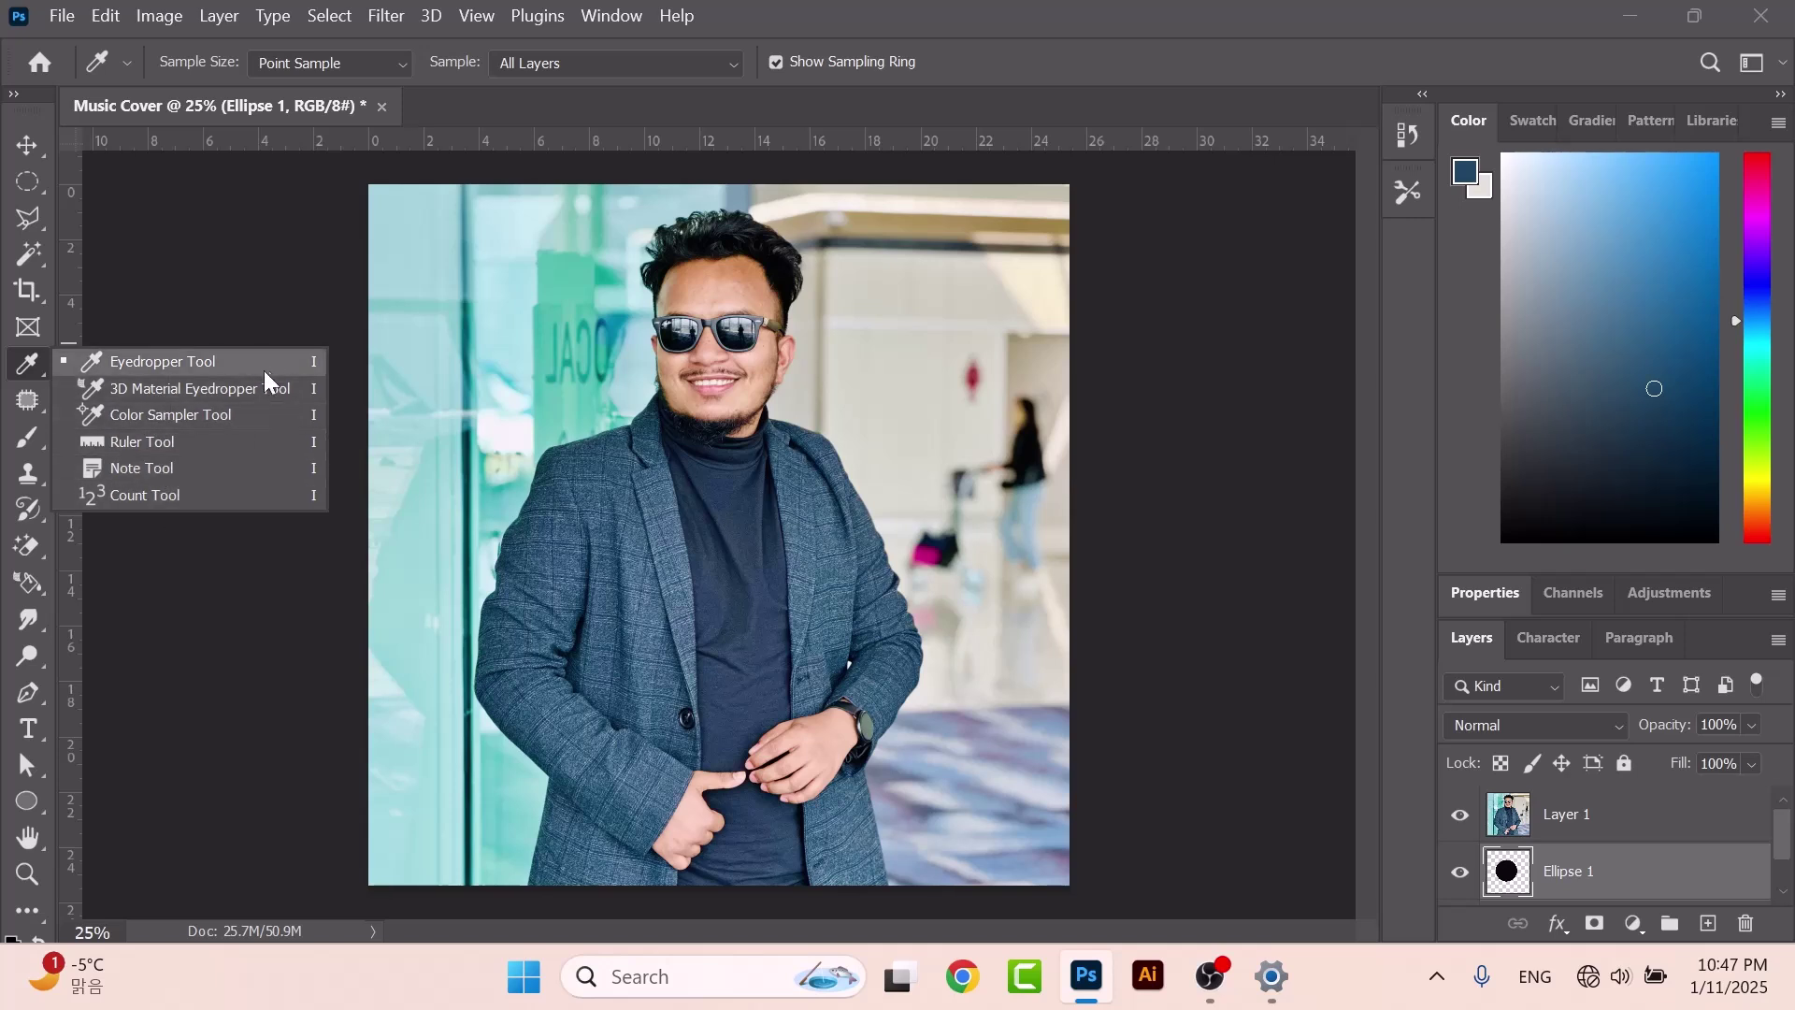
left_click(193, 389)
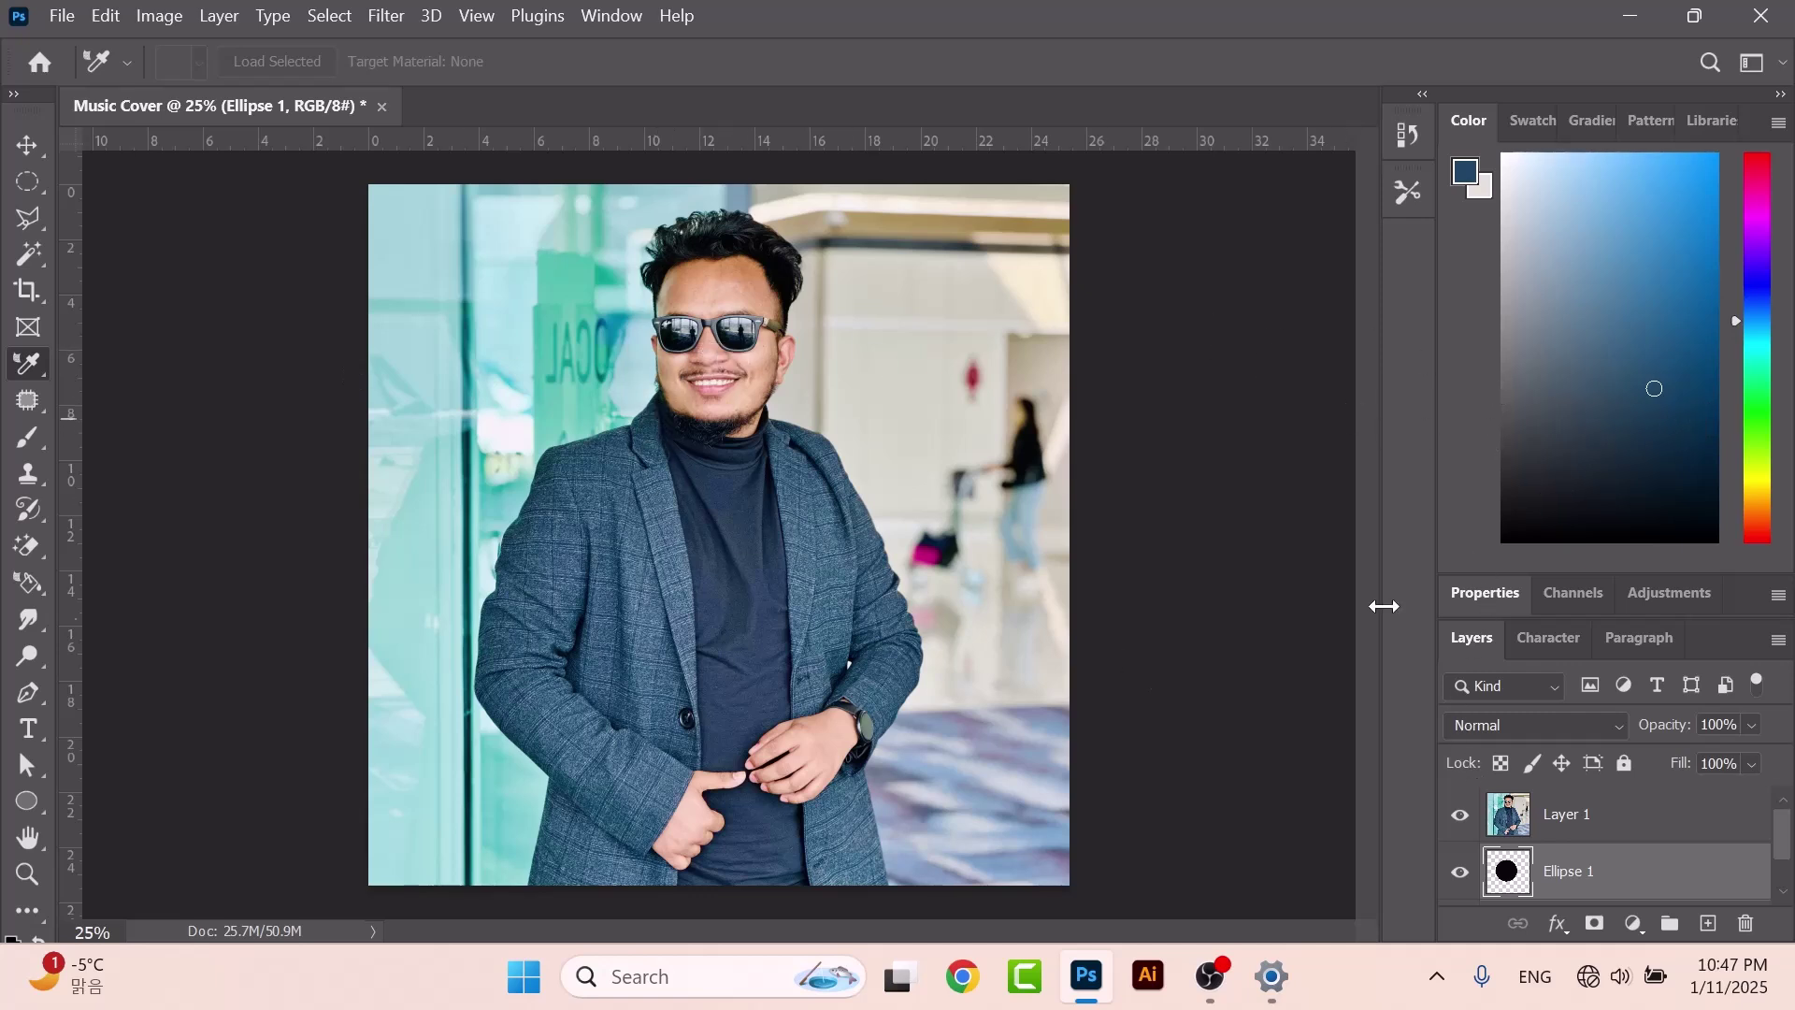
right_click(31, 349)
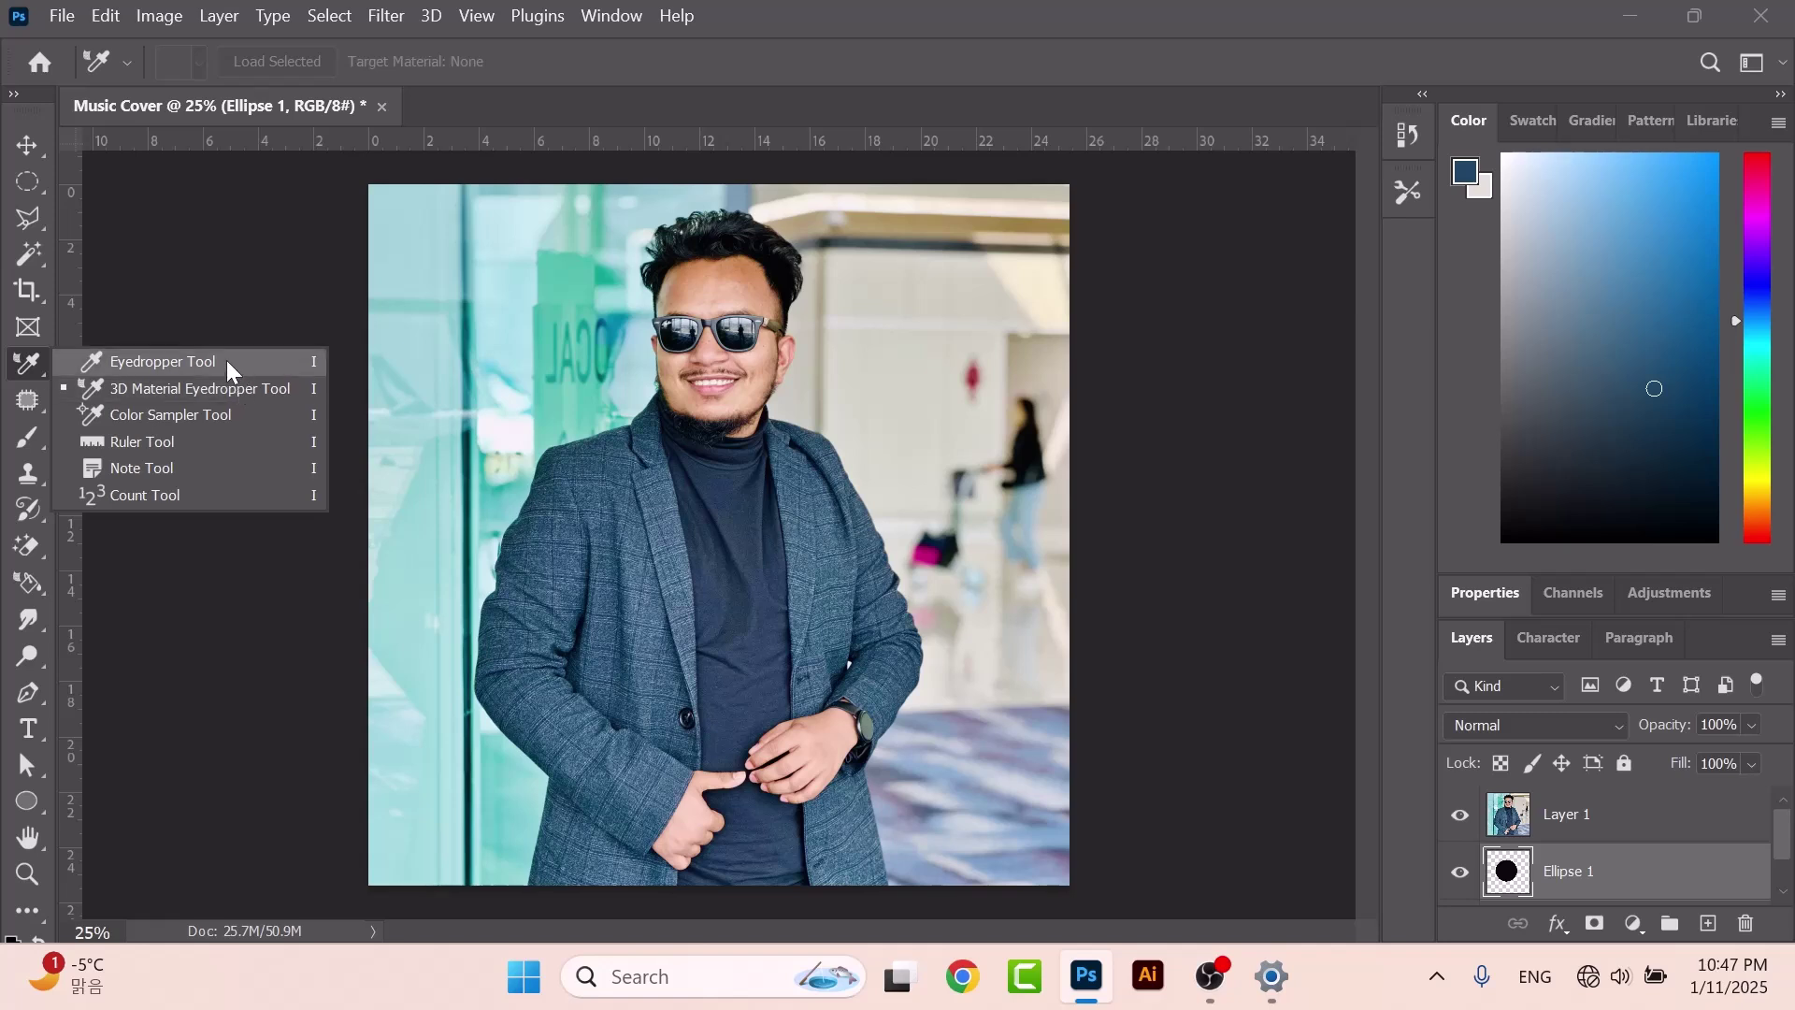
Switch to the Patch Tool and examine the healing tools grouped with it.
left_click(34, 396)
right_click(34, 396)
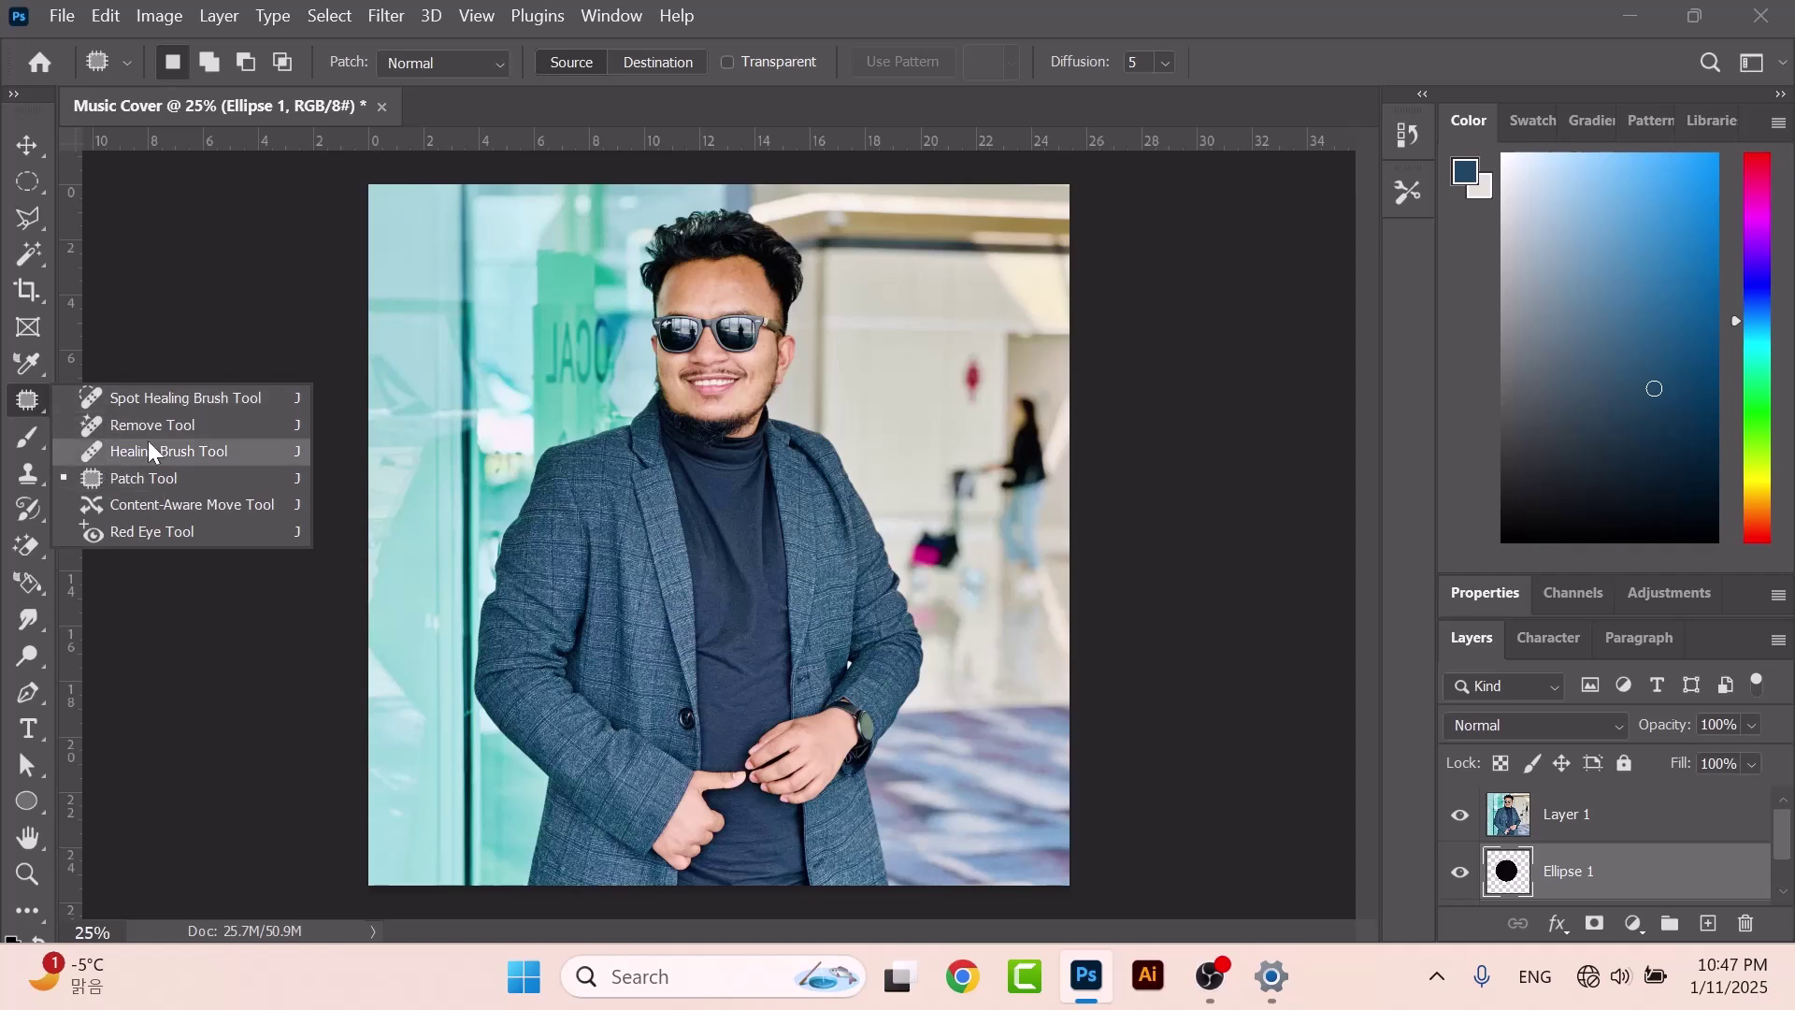
left_click(27, 408)
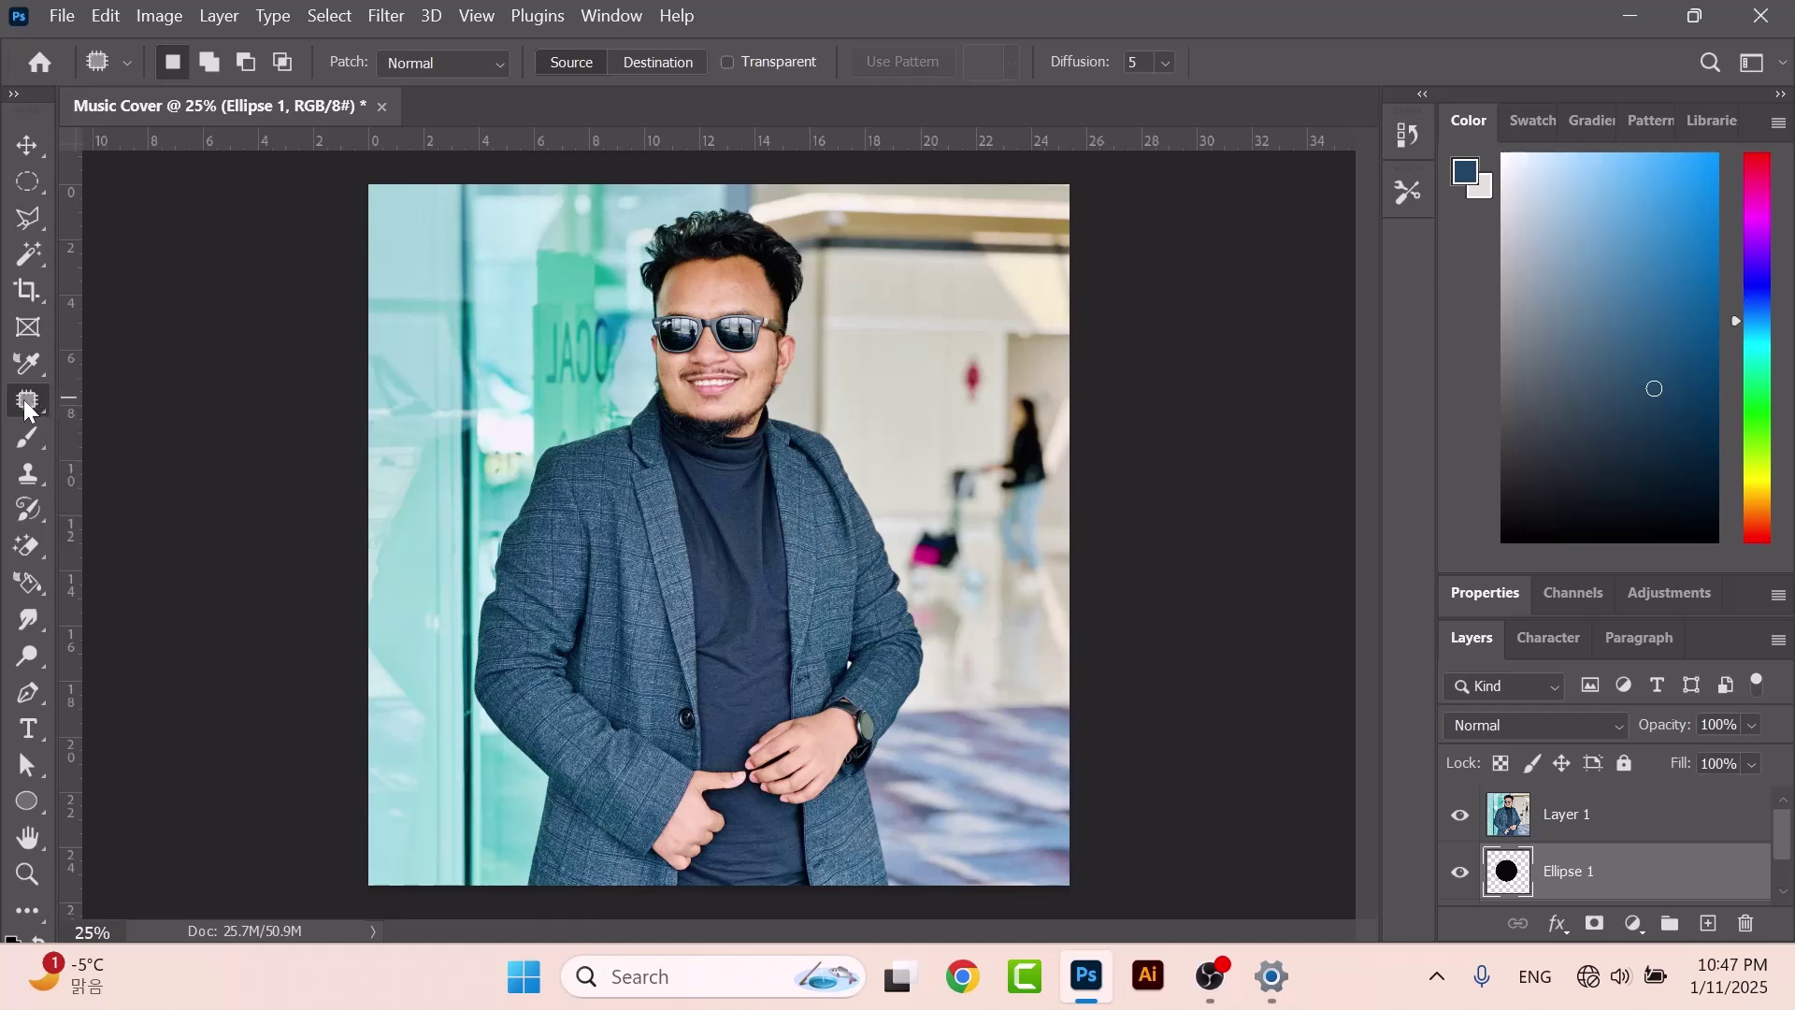
right_click(25, 404)
left_click(25, 409)
right_click(26, 408)
left_click(29, 414)
right_click(37, 403)
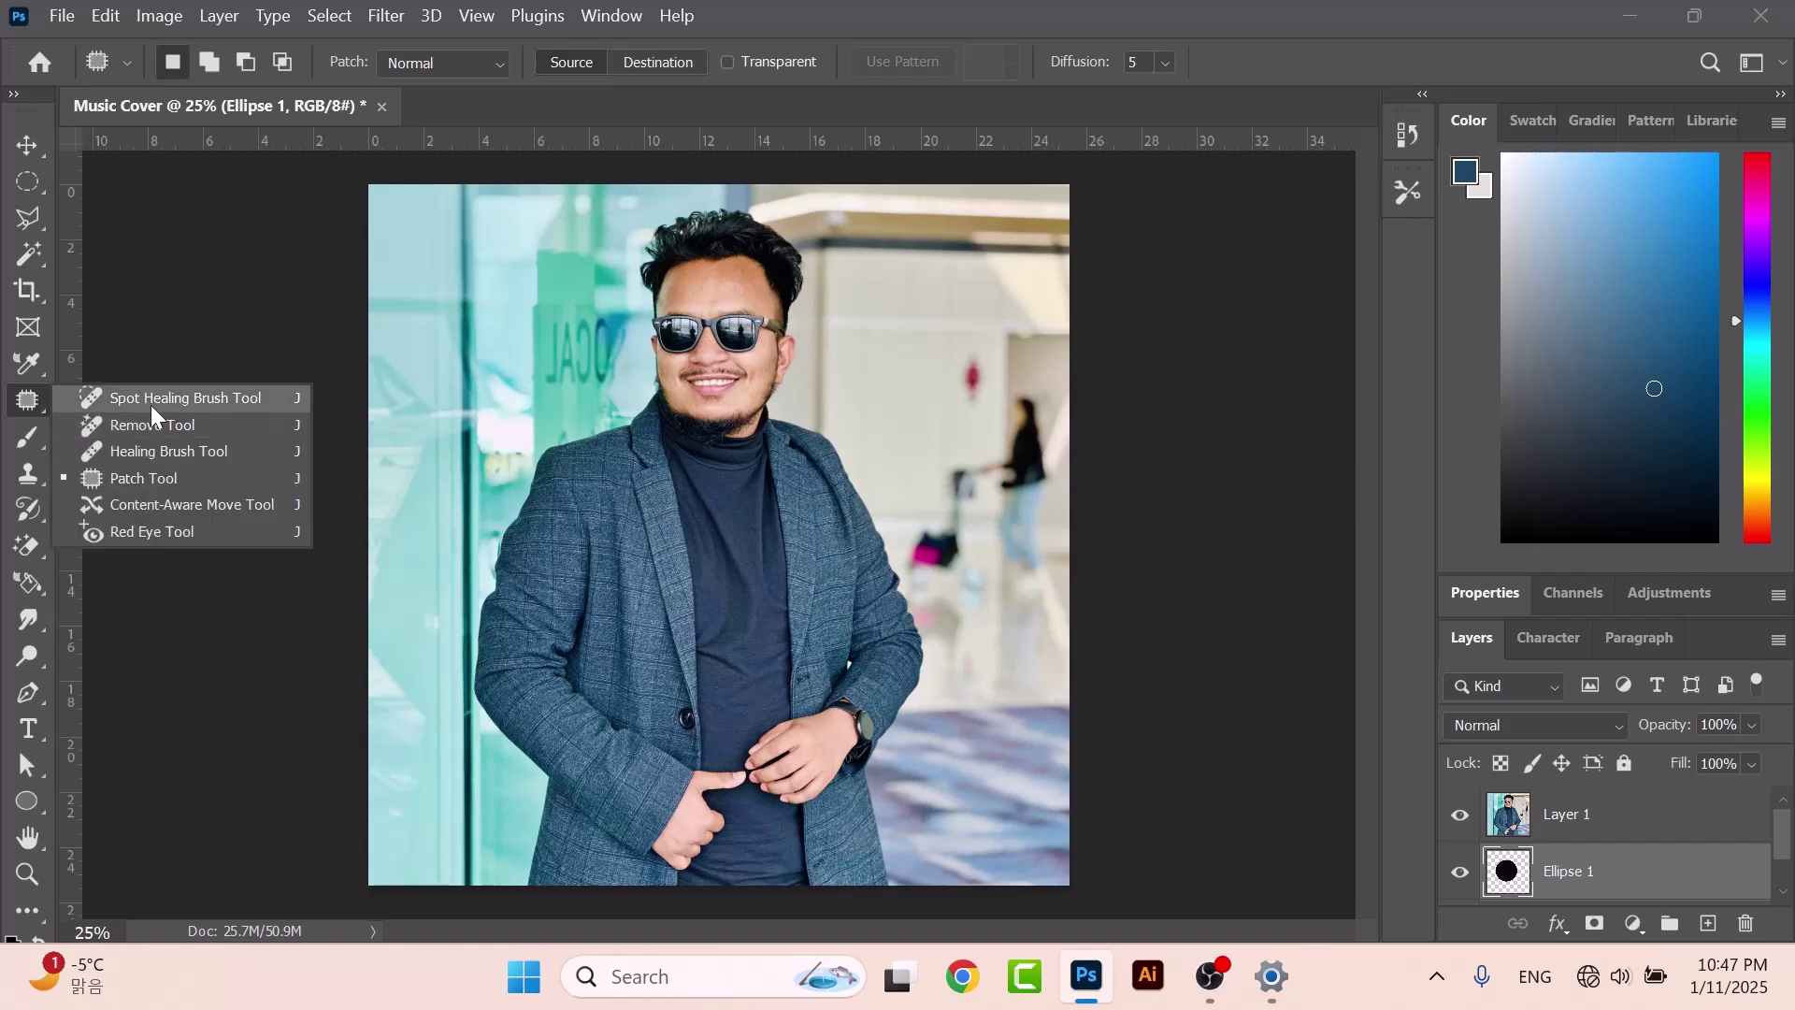
Switch to the Spot Healing Brush Tool and reduce its brush size to 60 for working on the man's face.
left_click(241, 400)
scroll(760, 360, "up", 2)
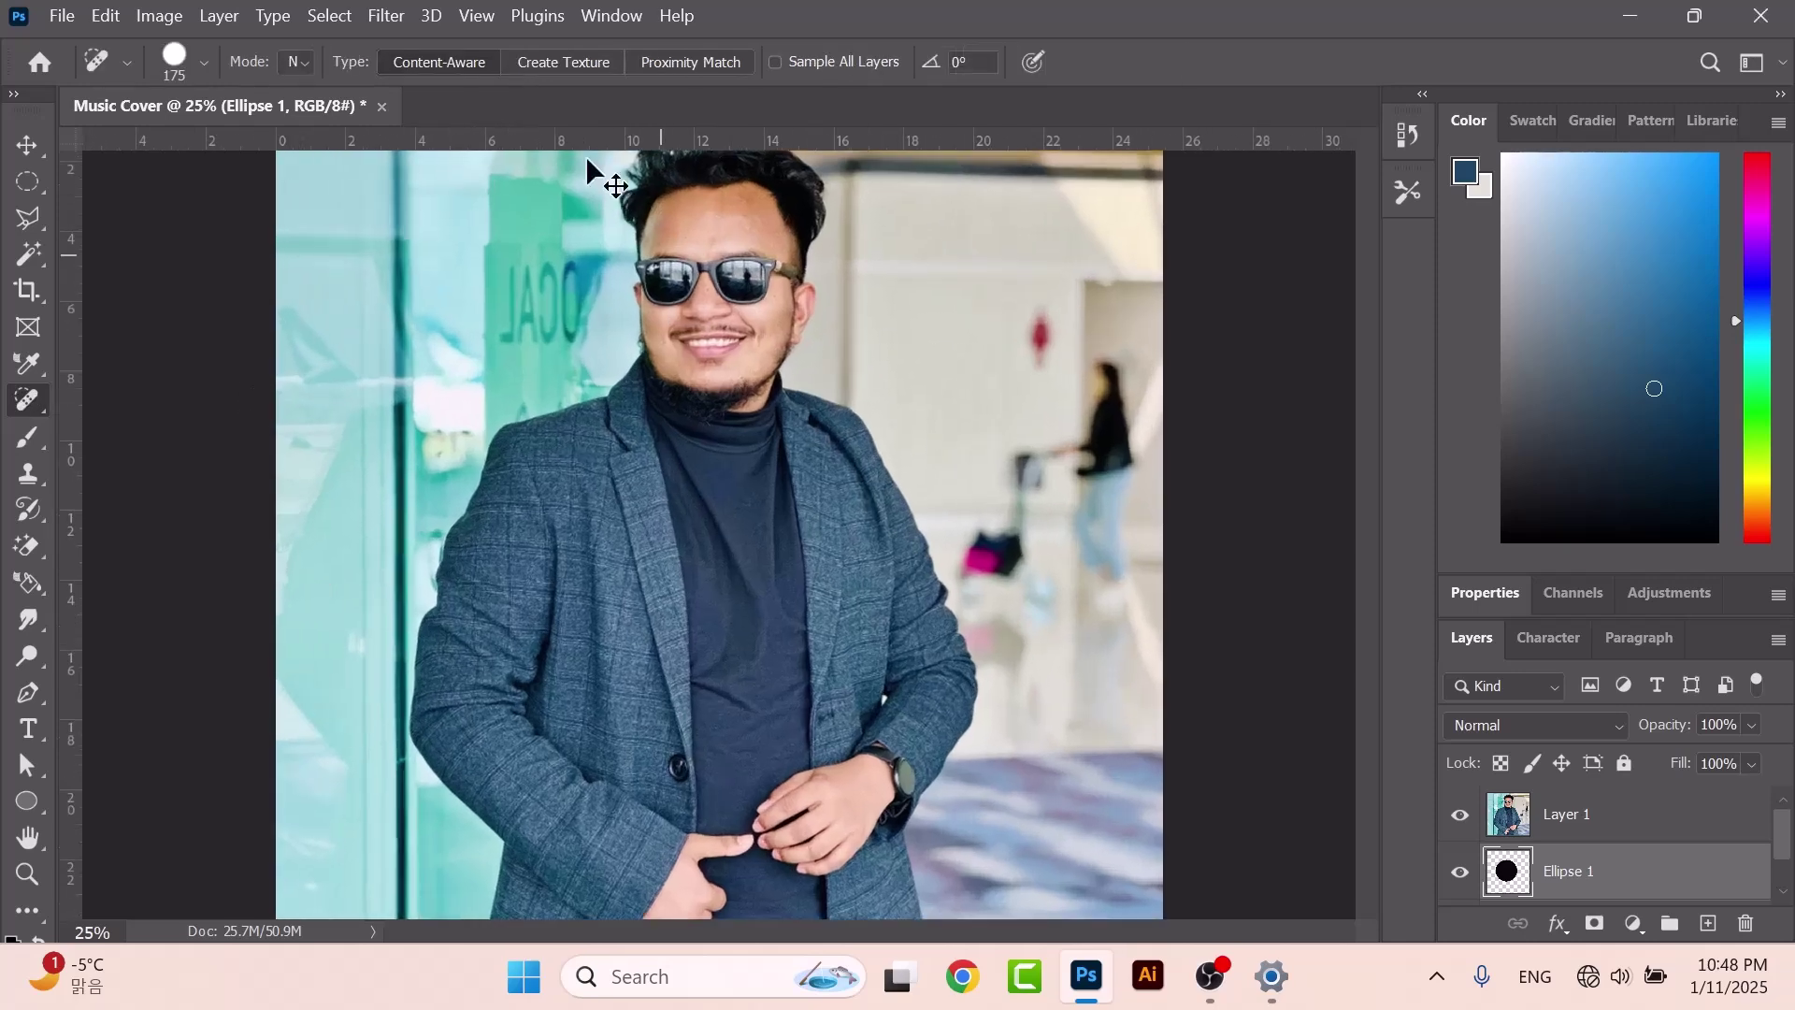
scroll(759, 360, "up", 1)
scroll(745, 361, "up", 2)
key("bracketleft")
key("bracketleft")
key("bracketleft")
key("bracketleft")
key("bracketleft")
key("bracketleft")
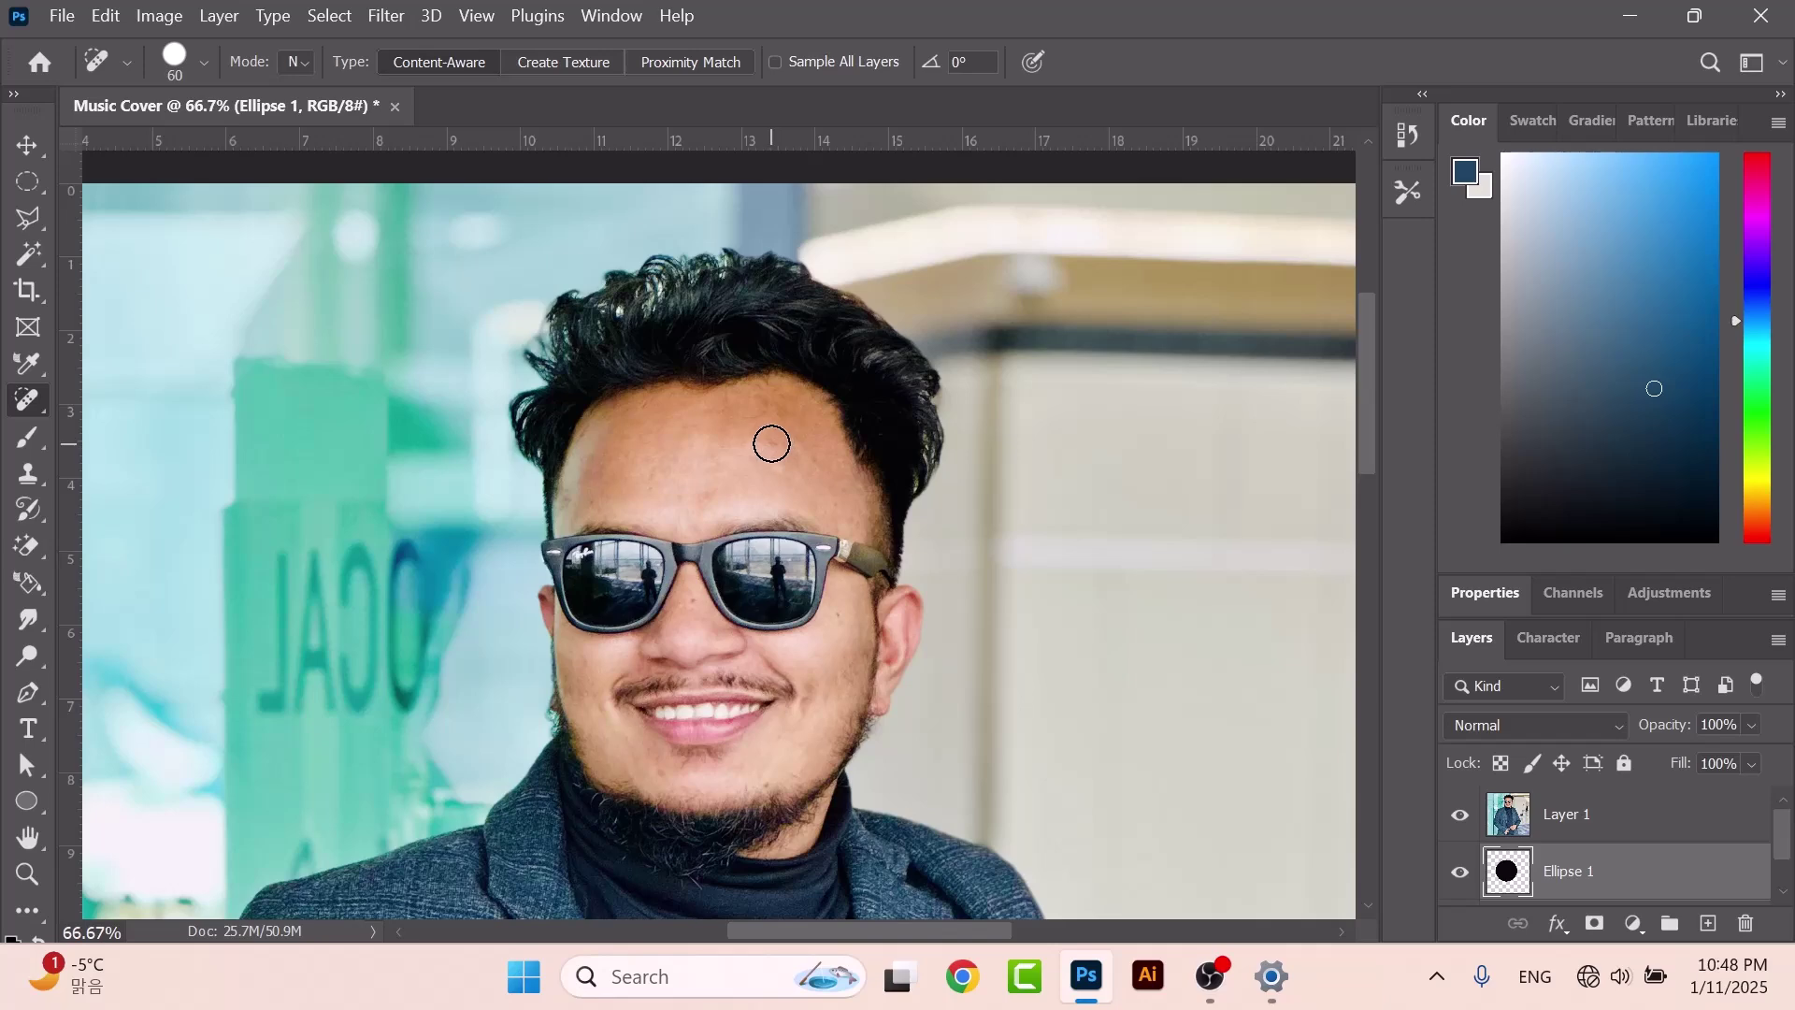
Reduce the Spot Healing Brush size to 20 and try to heal the spot on the bridge of the nose.
key("ctrl+minus")
key("ctrl+plus")
key("ctrl+plus")
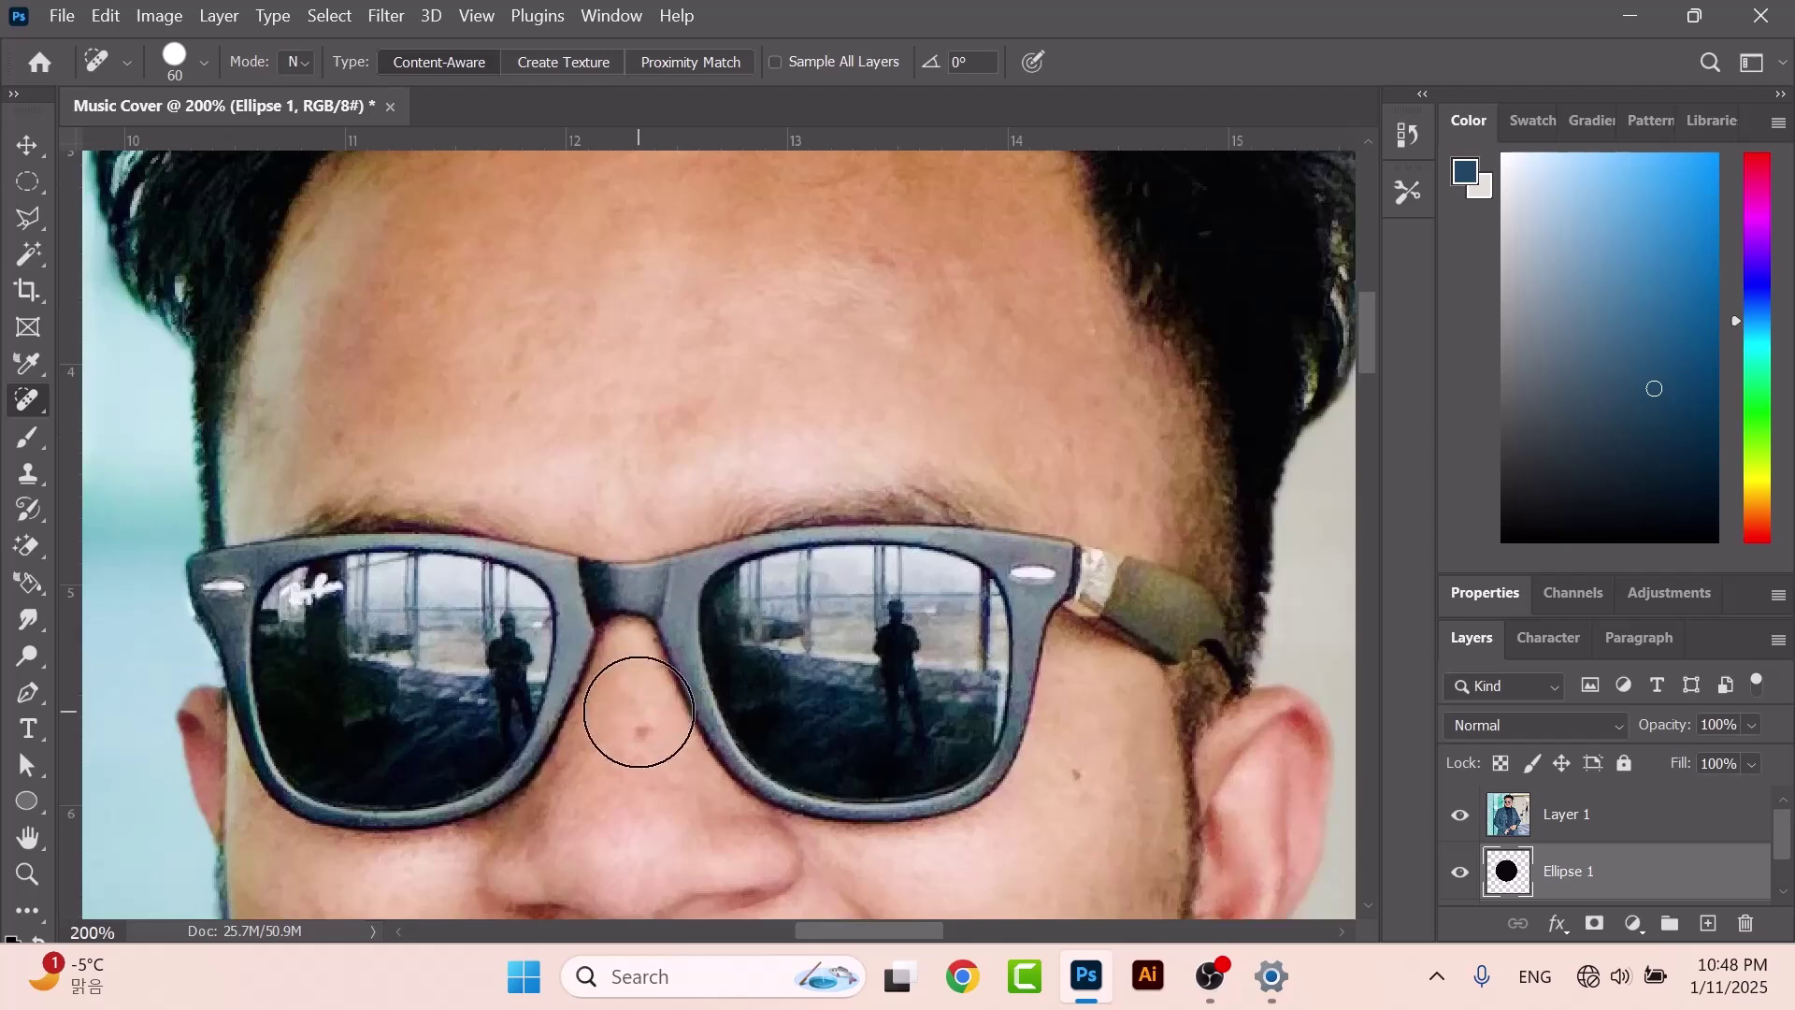
scroll(637, 712, "down", 2)
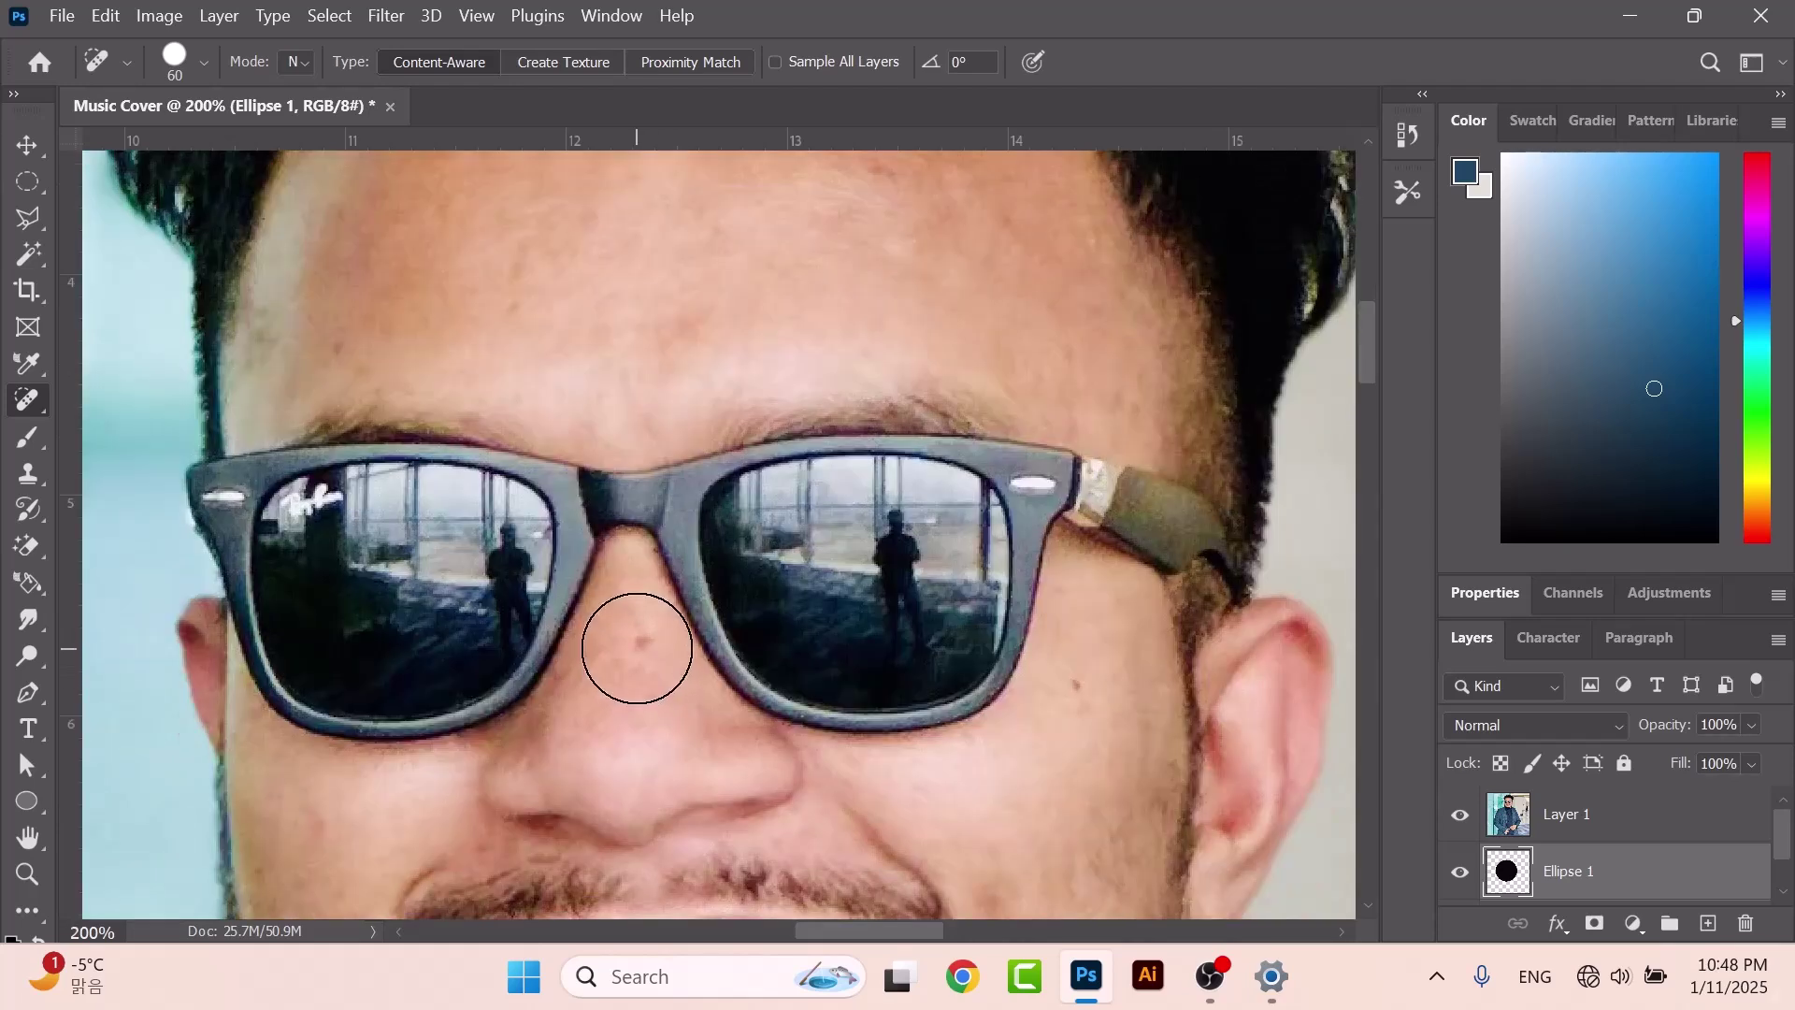
key("bracketleft")
key("bracketleft")
key("bracketleft")
key("bracketleft")
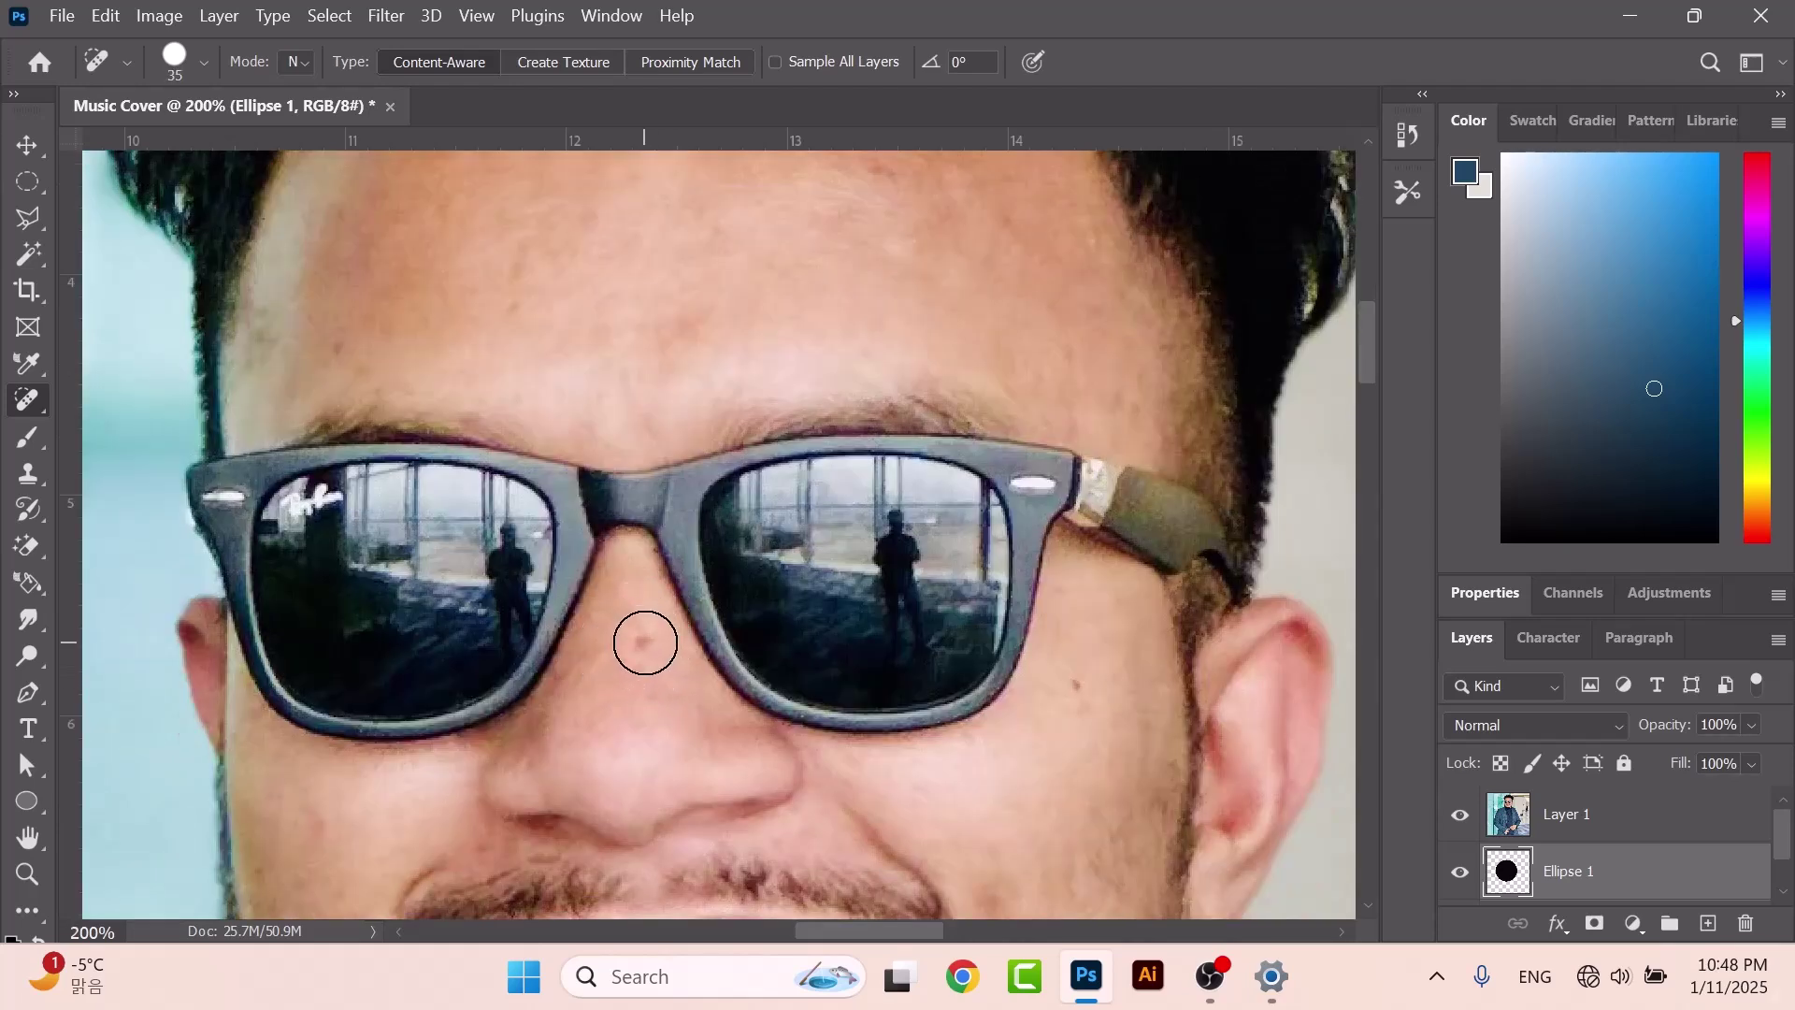
right_click(25, 404)
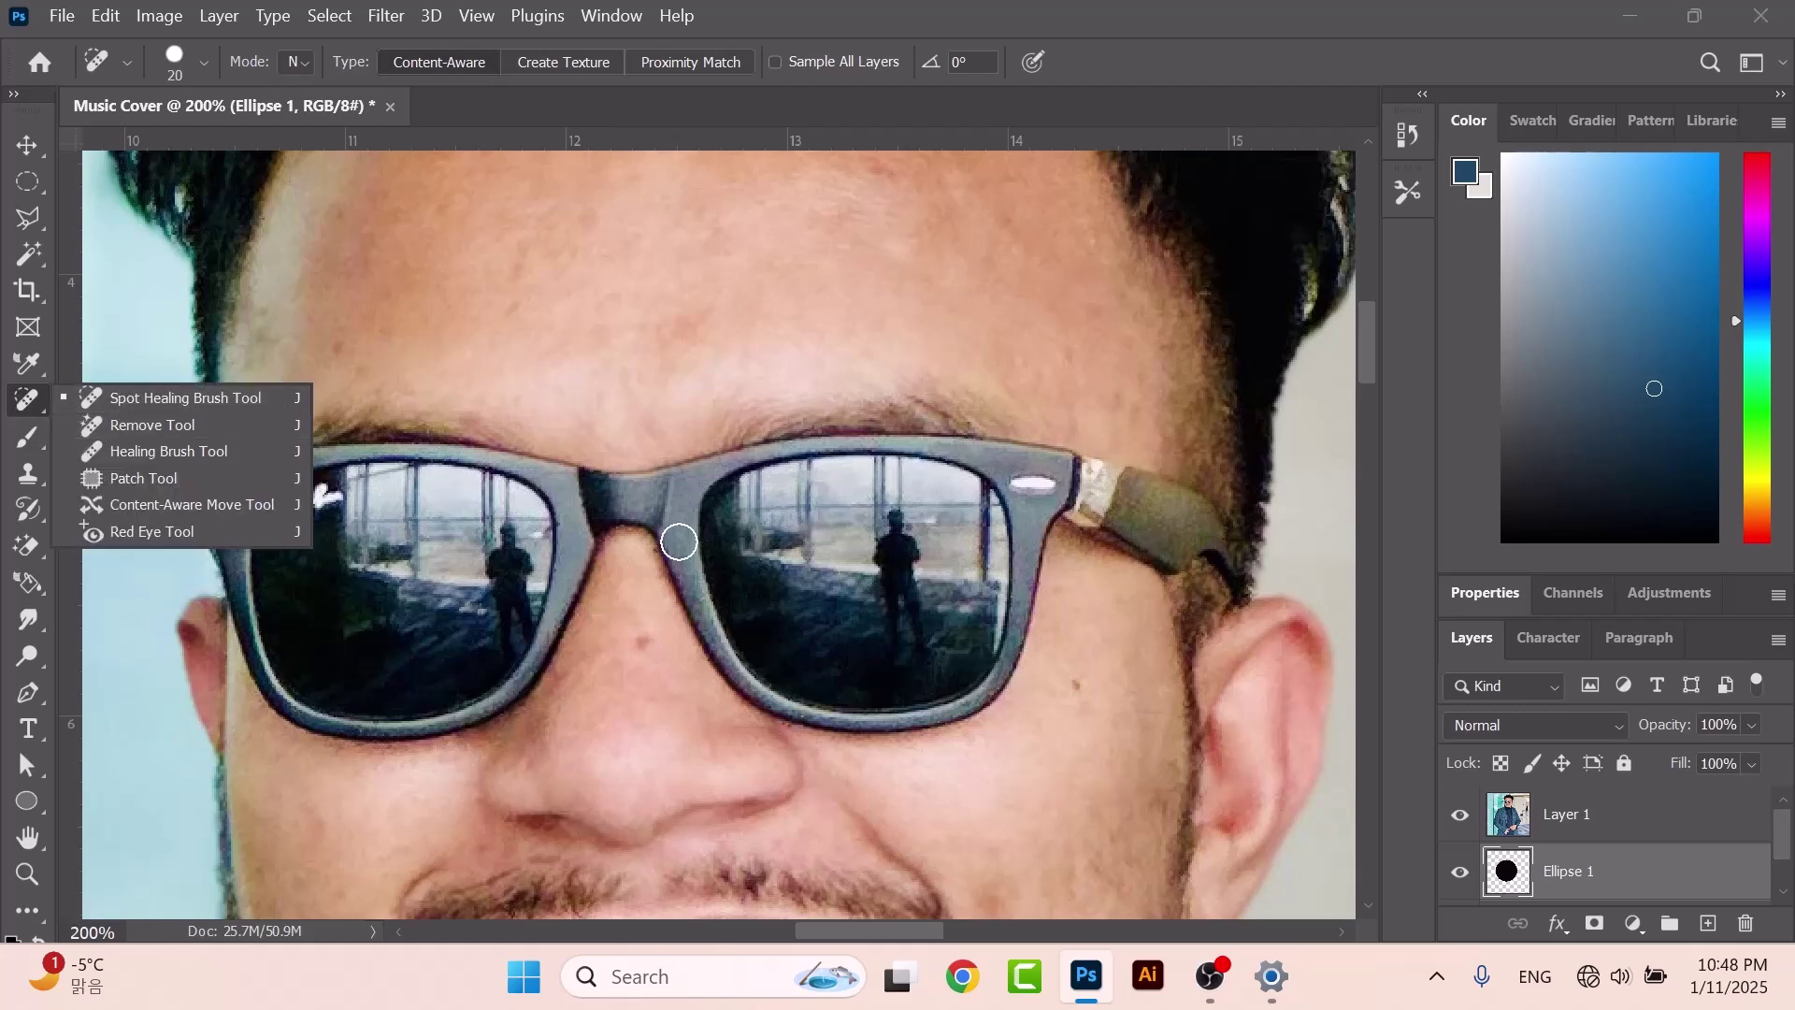
left_click(641, 644)
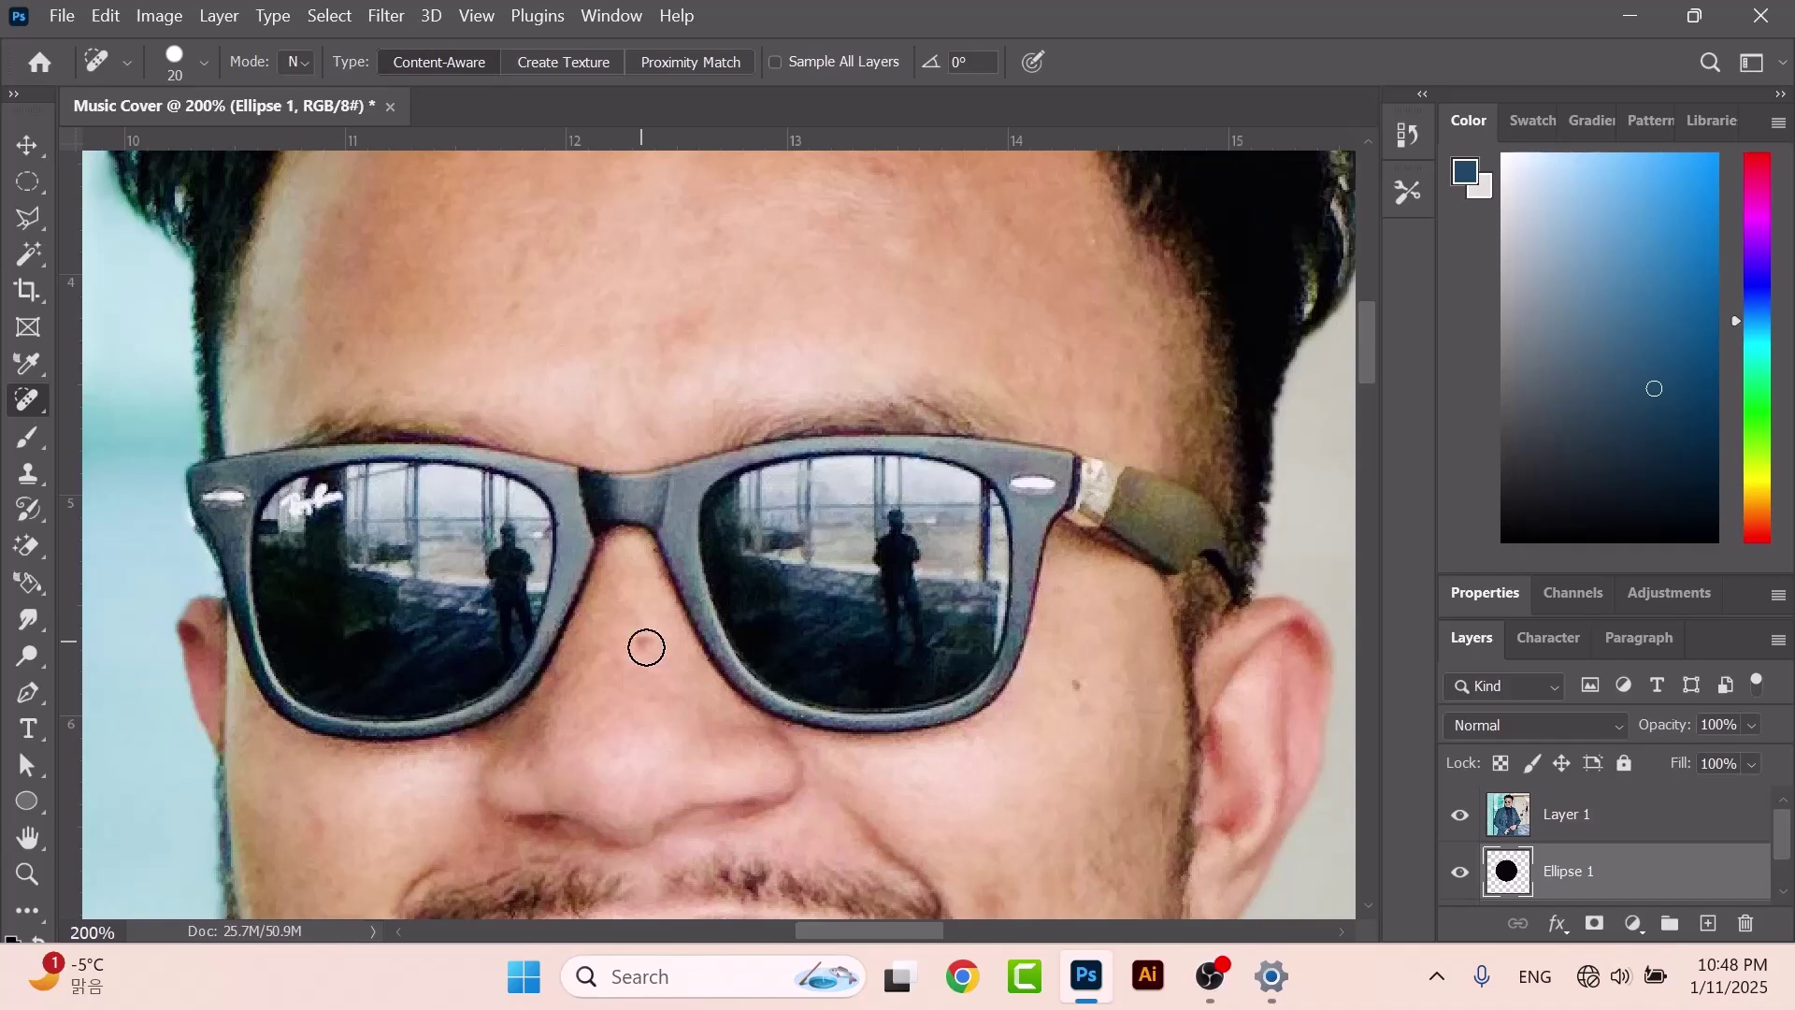
Make Layer 1 active and heal the blemishes on the nose bridge, cheek and forehead with the Spot Healing Brush.
left_click(1581, 822)
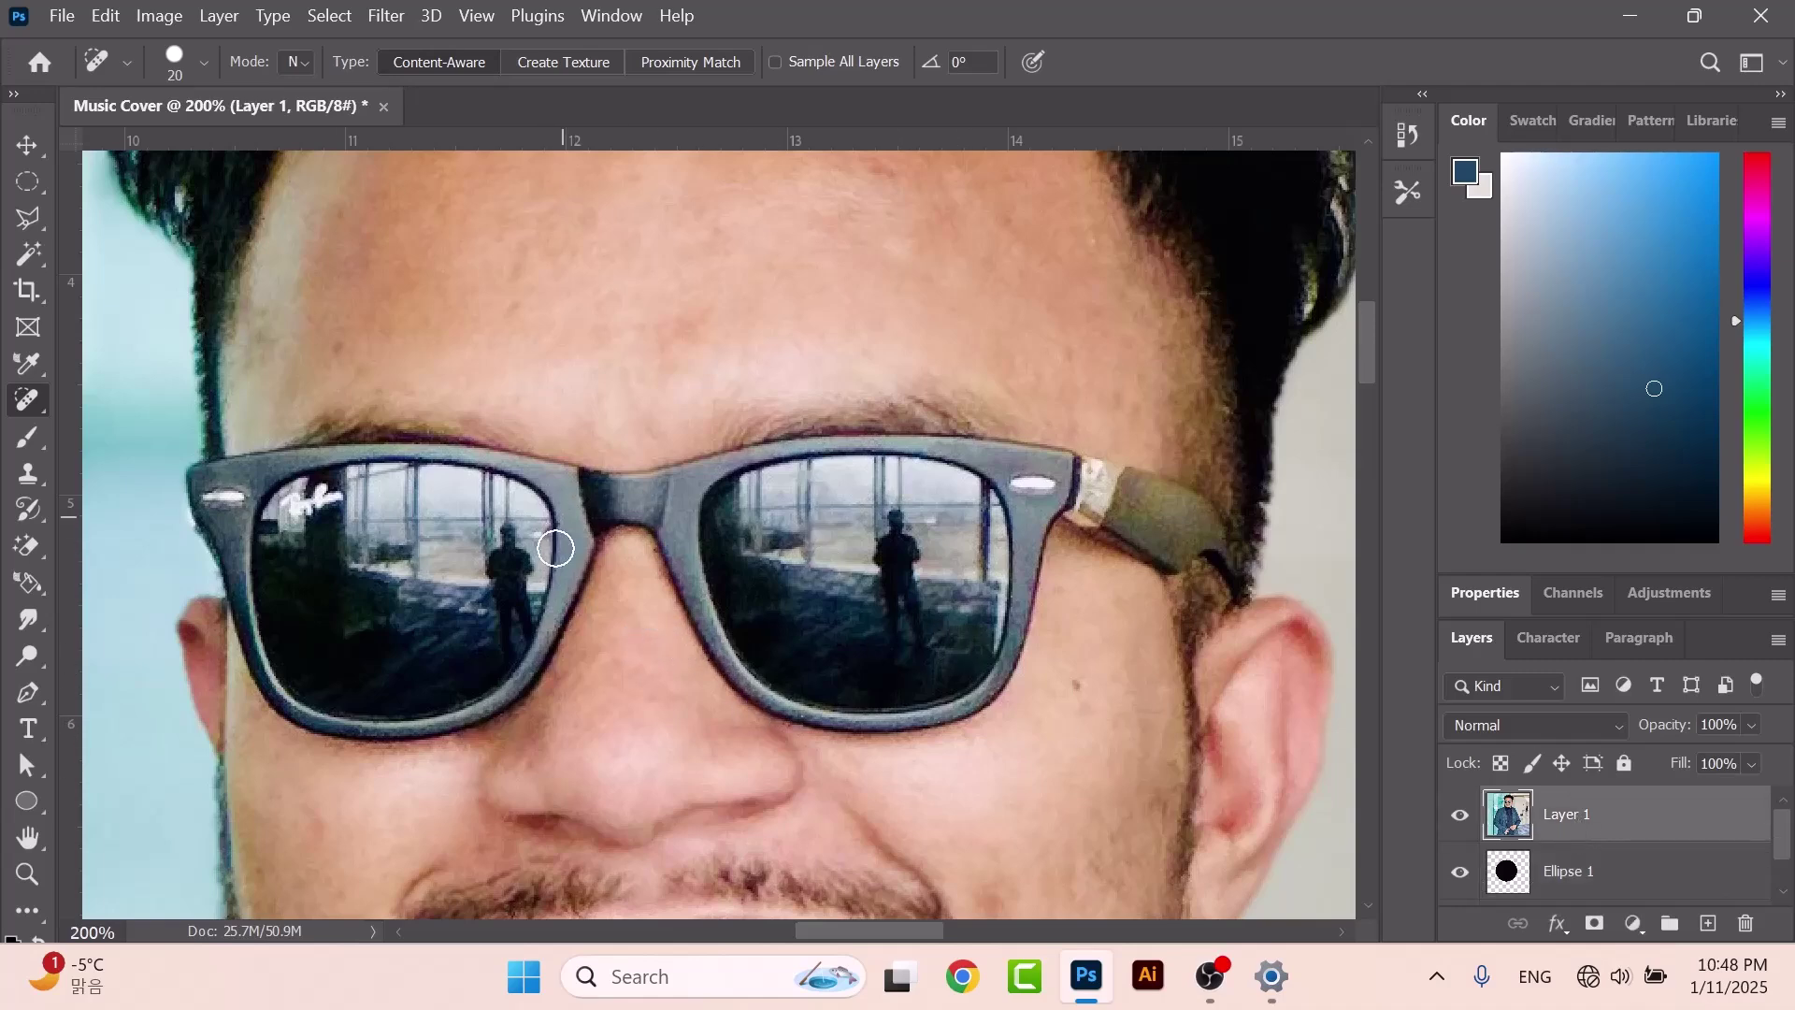
left_click(1077, 685)
scroll(689, 365, "up", 2)
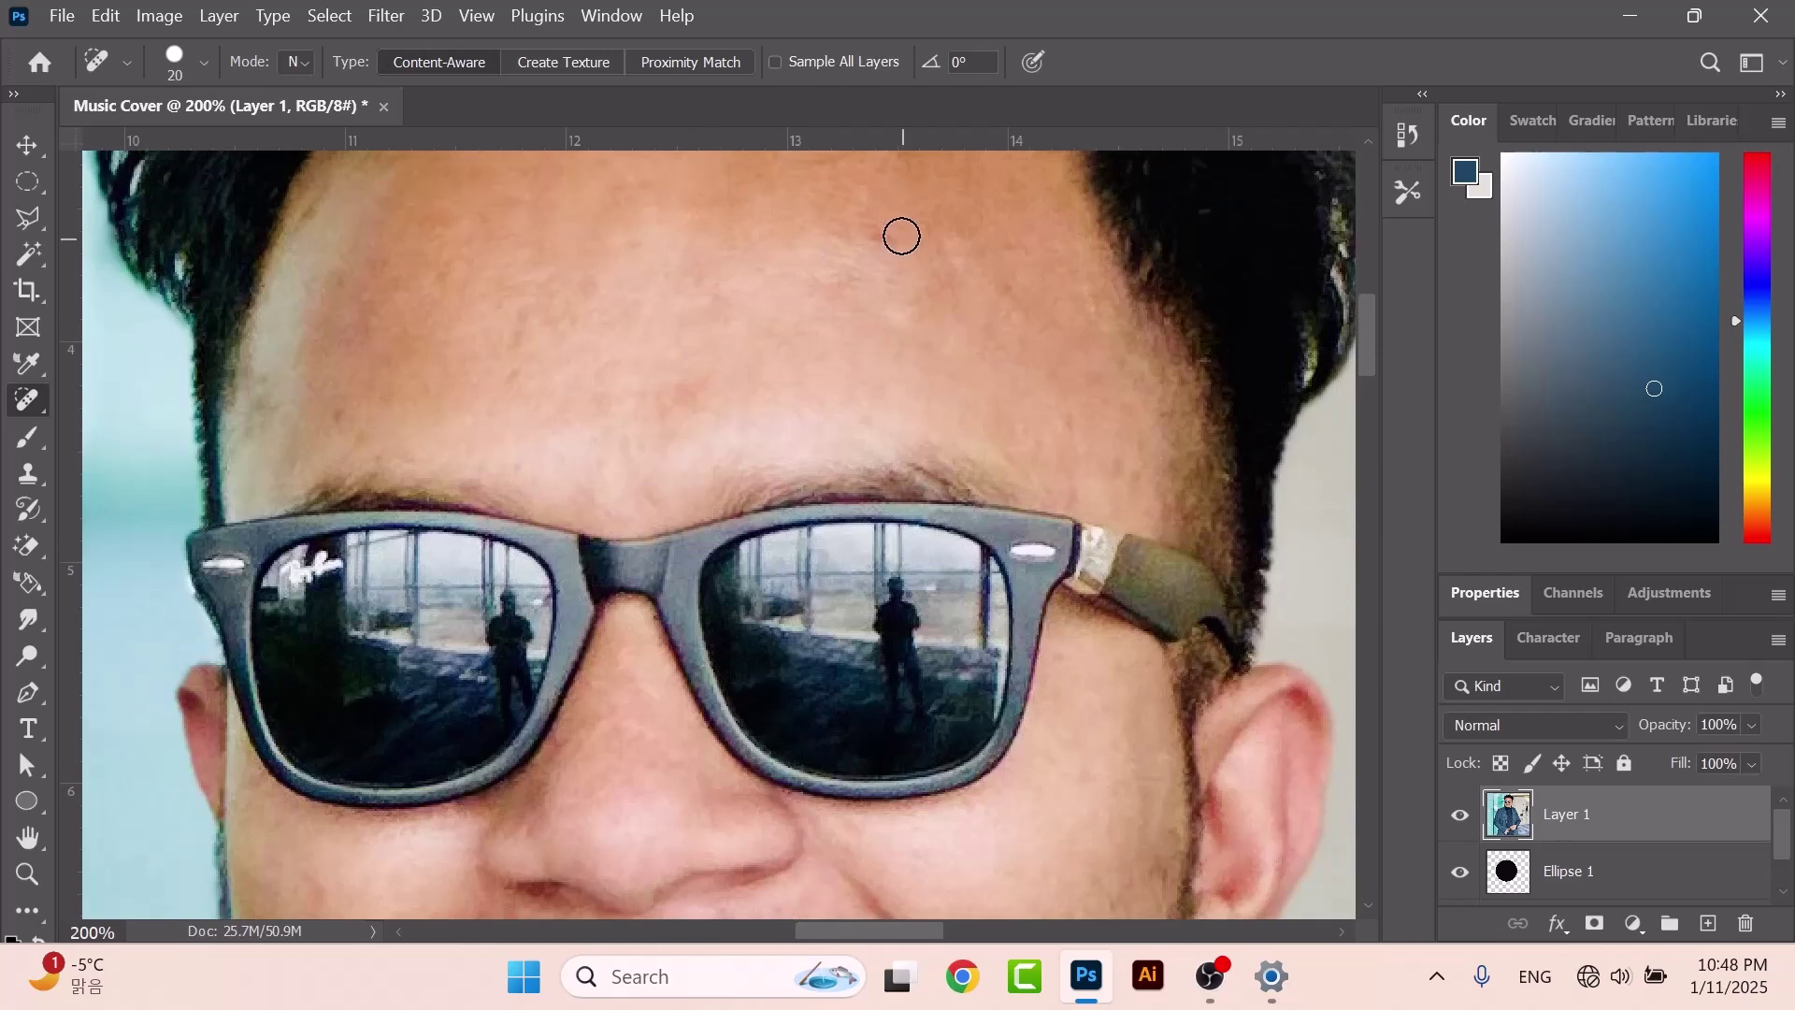
scroll(893, 271, "up", 1)
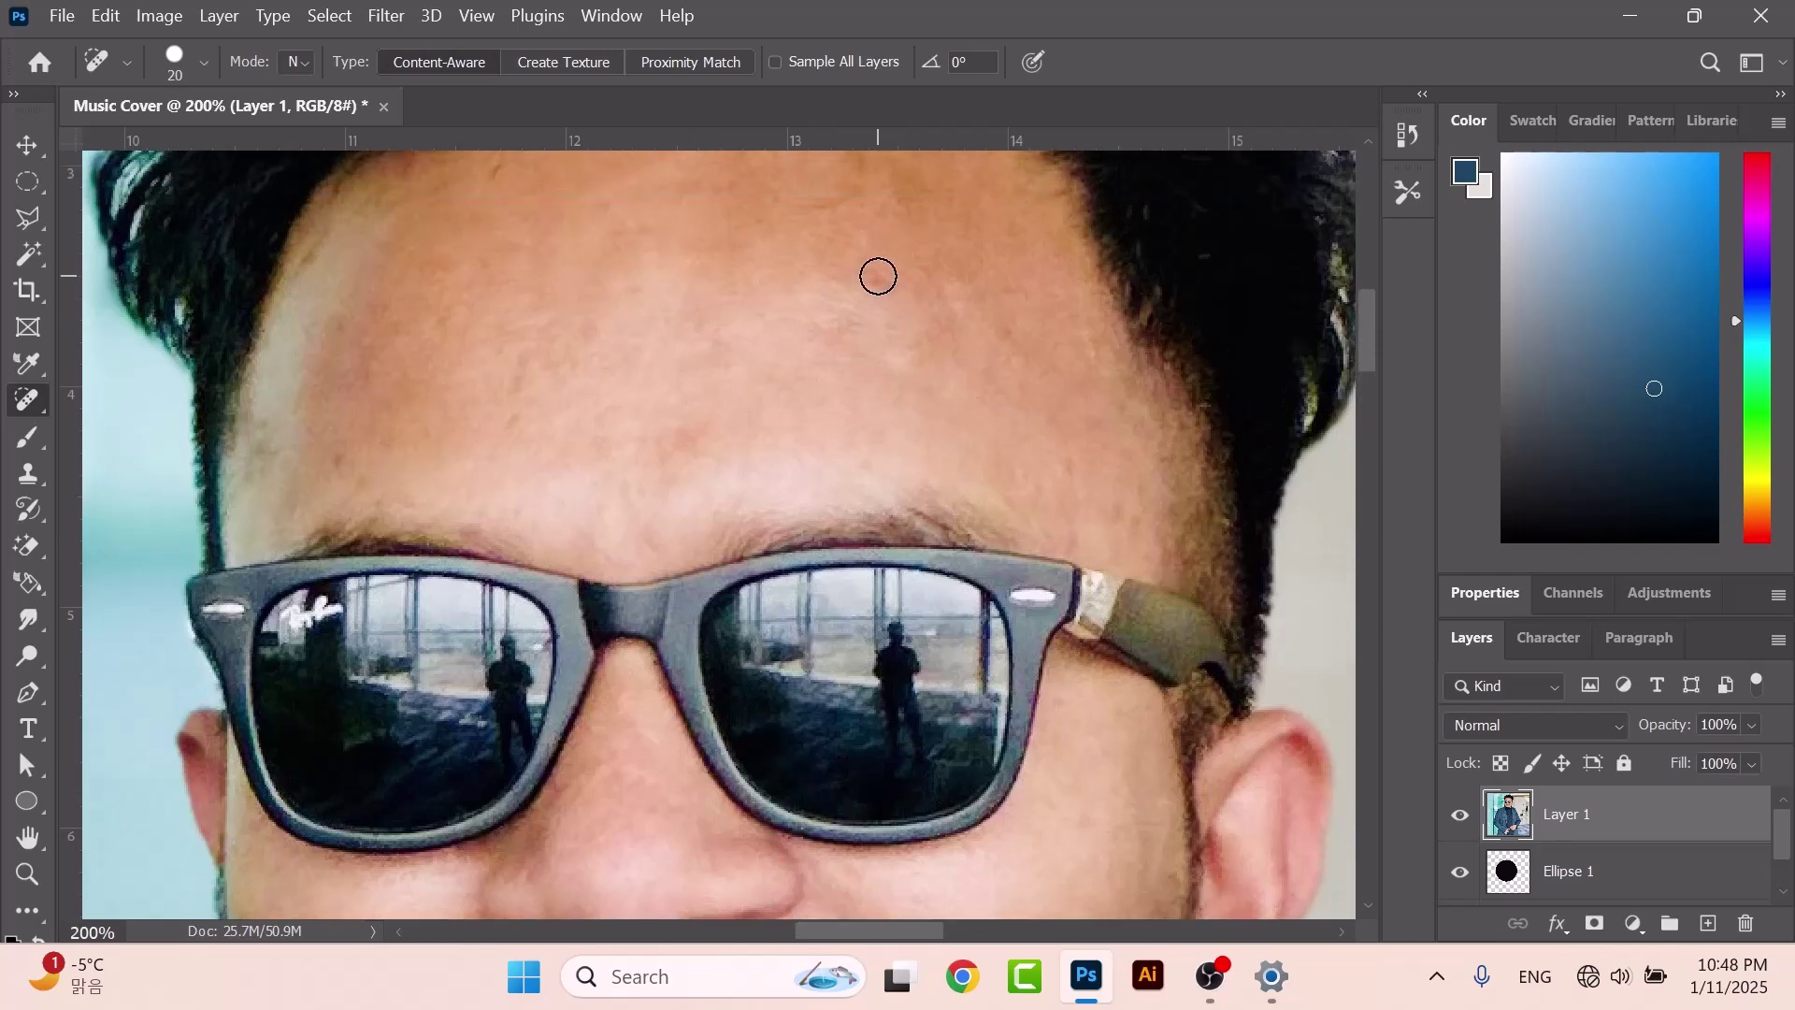
left_click_drag(874, 276, 888, 286)
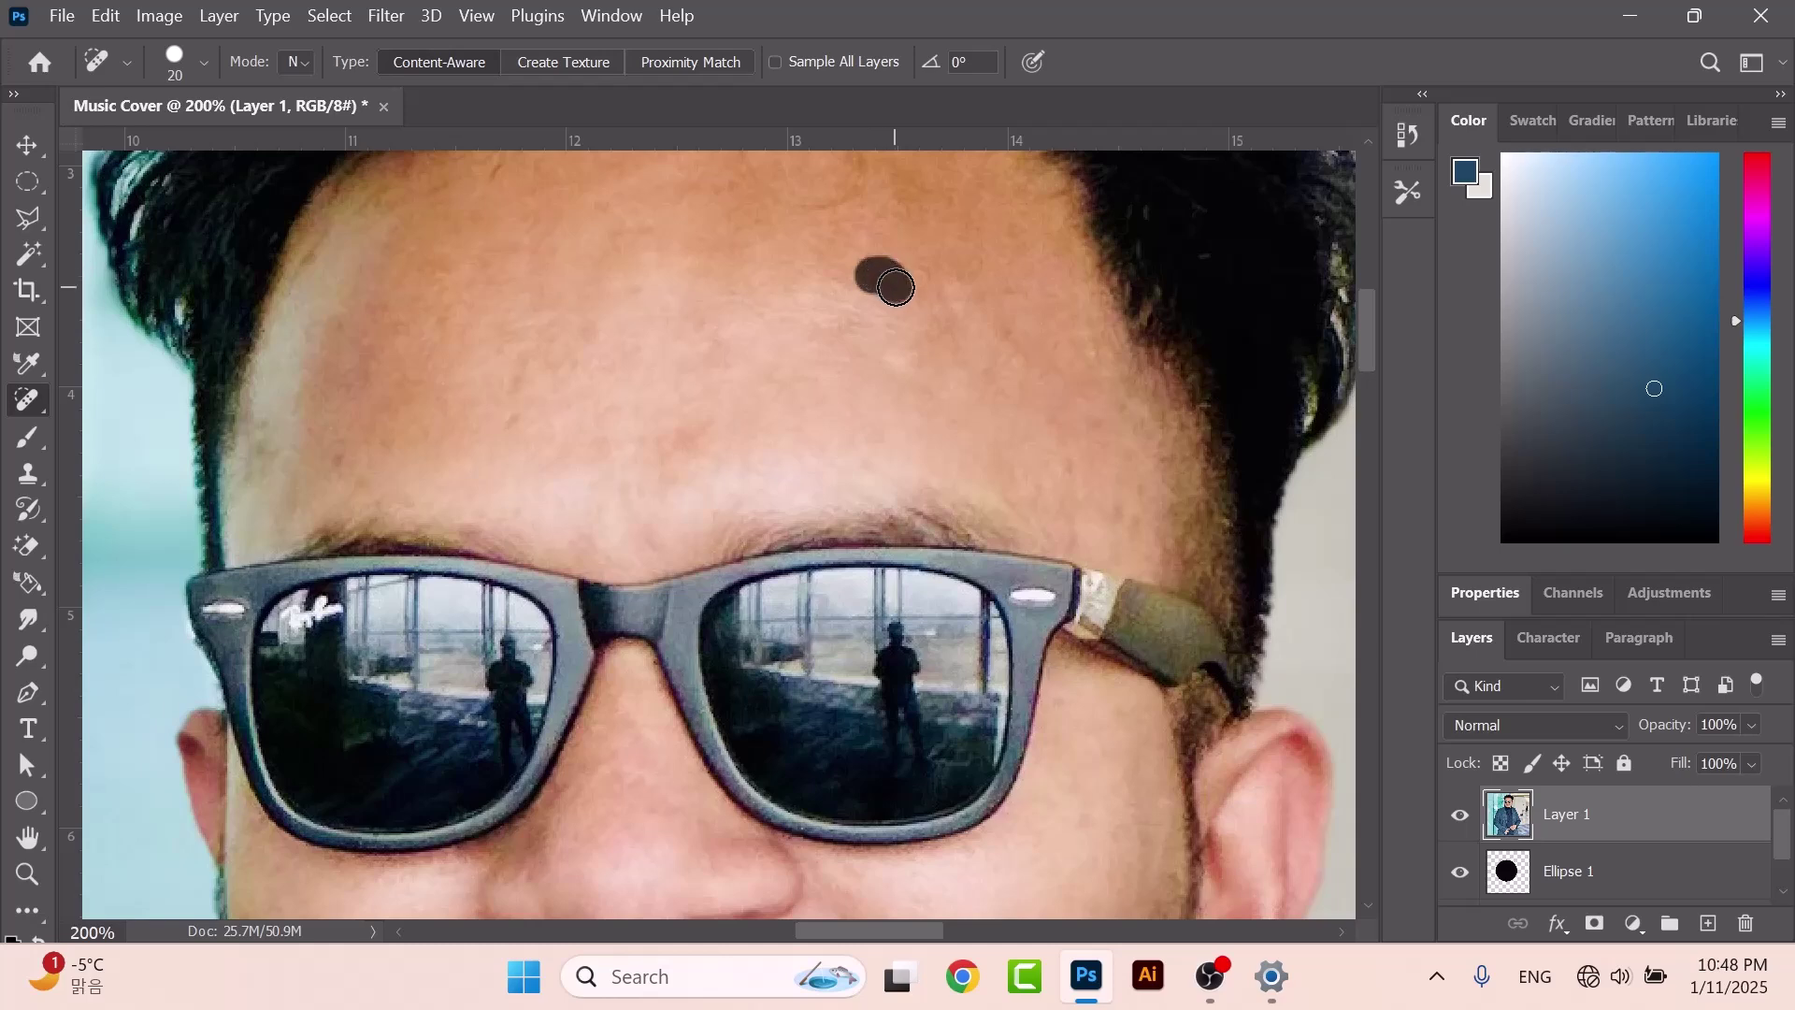
scroll(842, 283, "up", 2)
scroll(837, 286, "up", 1)
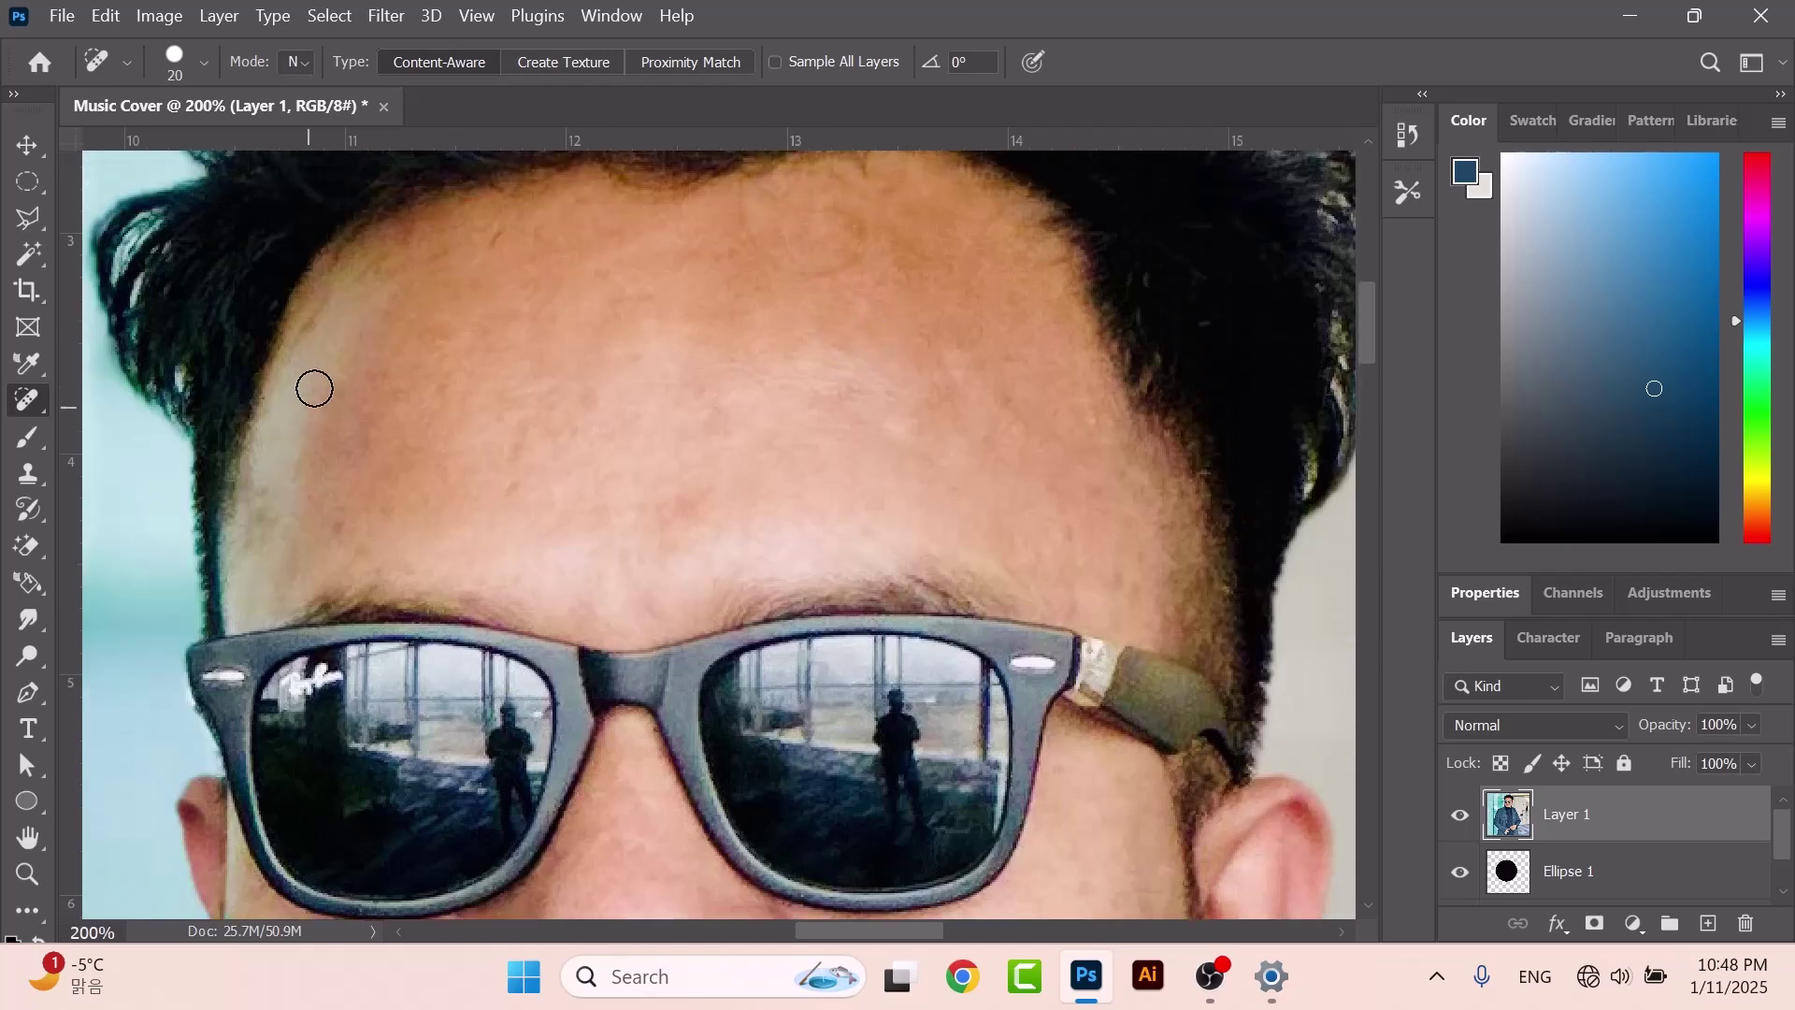
left_click(334, 530)
left_click(509, 450)
Switch to the Remove Tool and try to remove the blemish on the lower middle of the forehead.
right_click(31, 399)
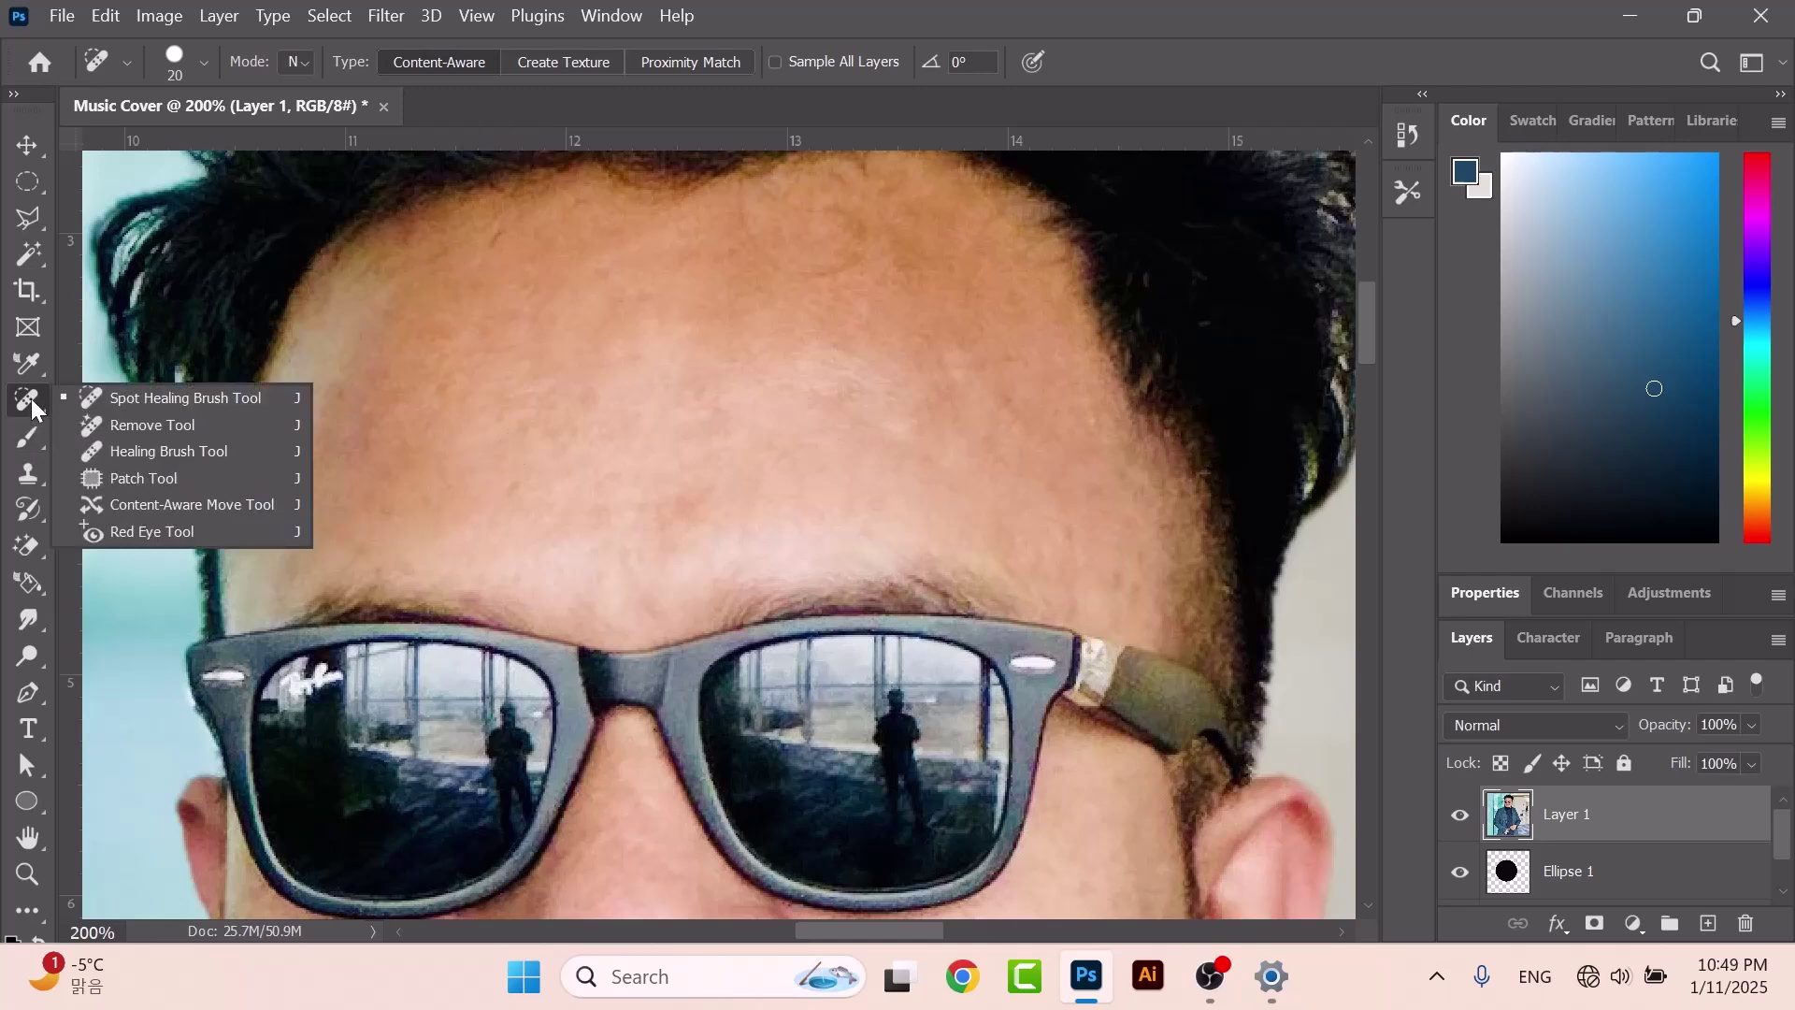
left_click(144, 424)
left_click_drag(650, 528, 730, 518)
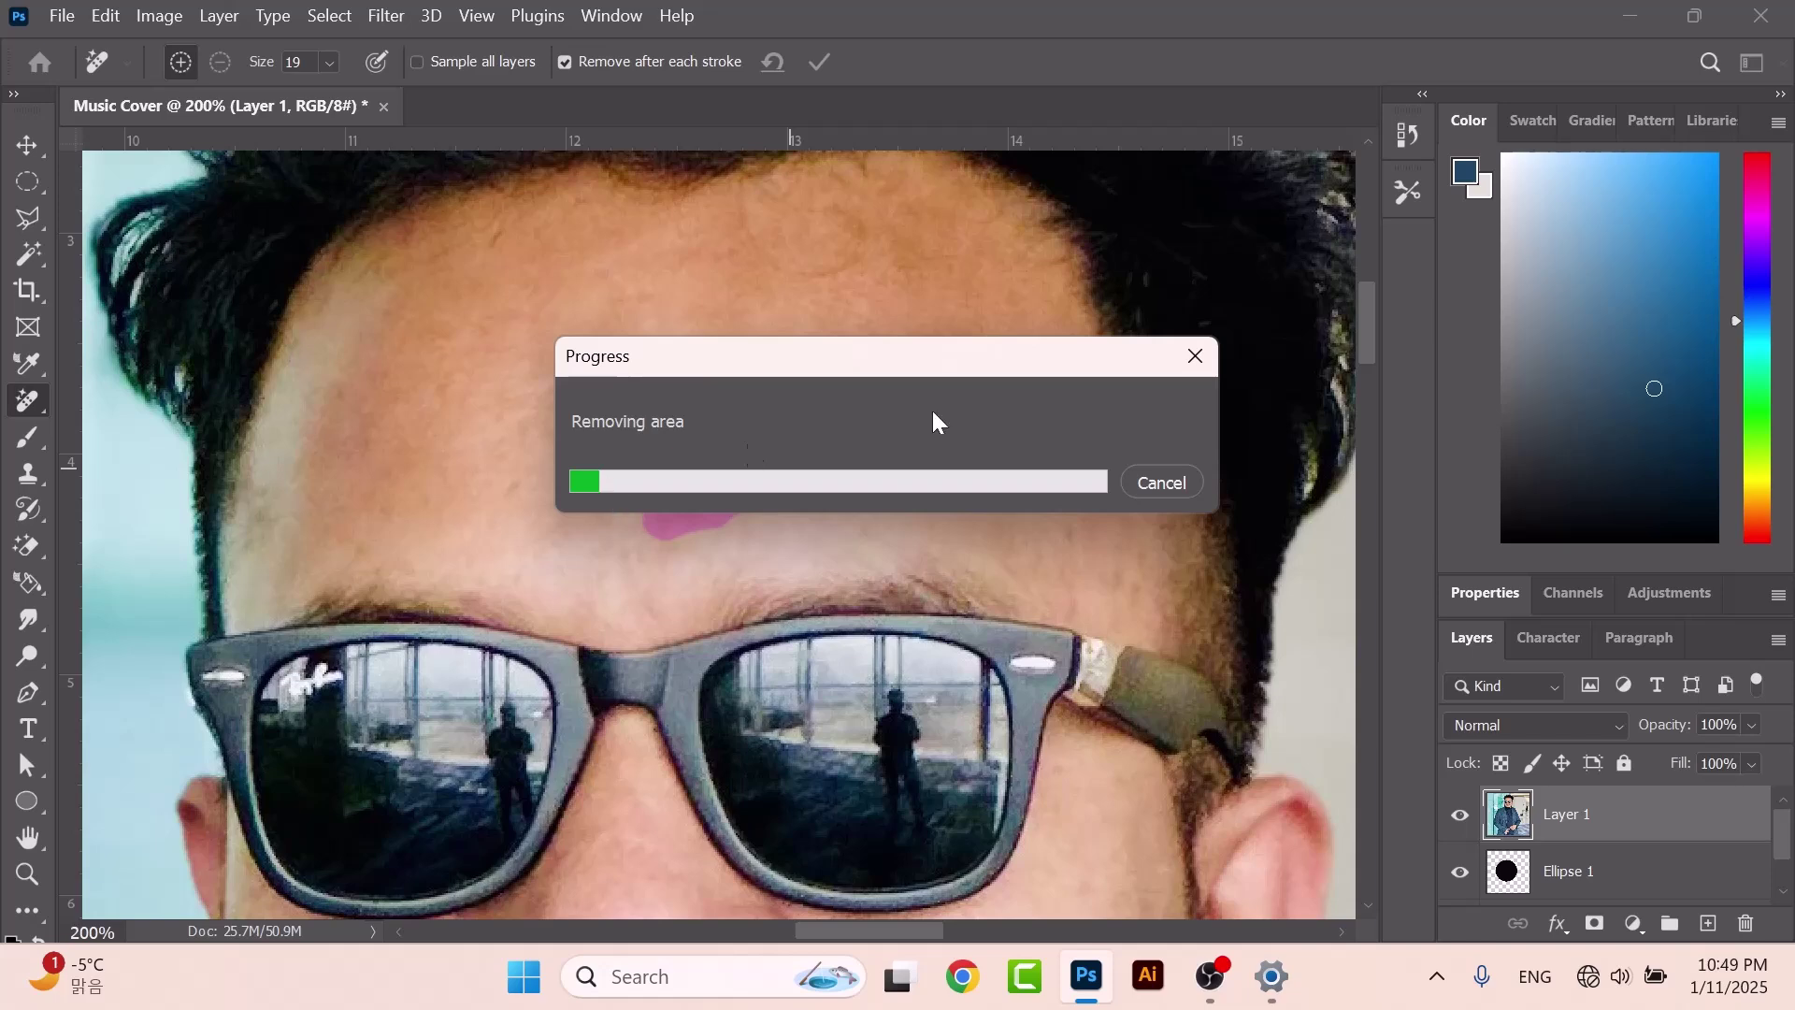
left_click(1190, 350)
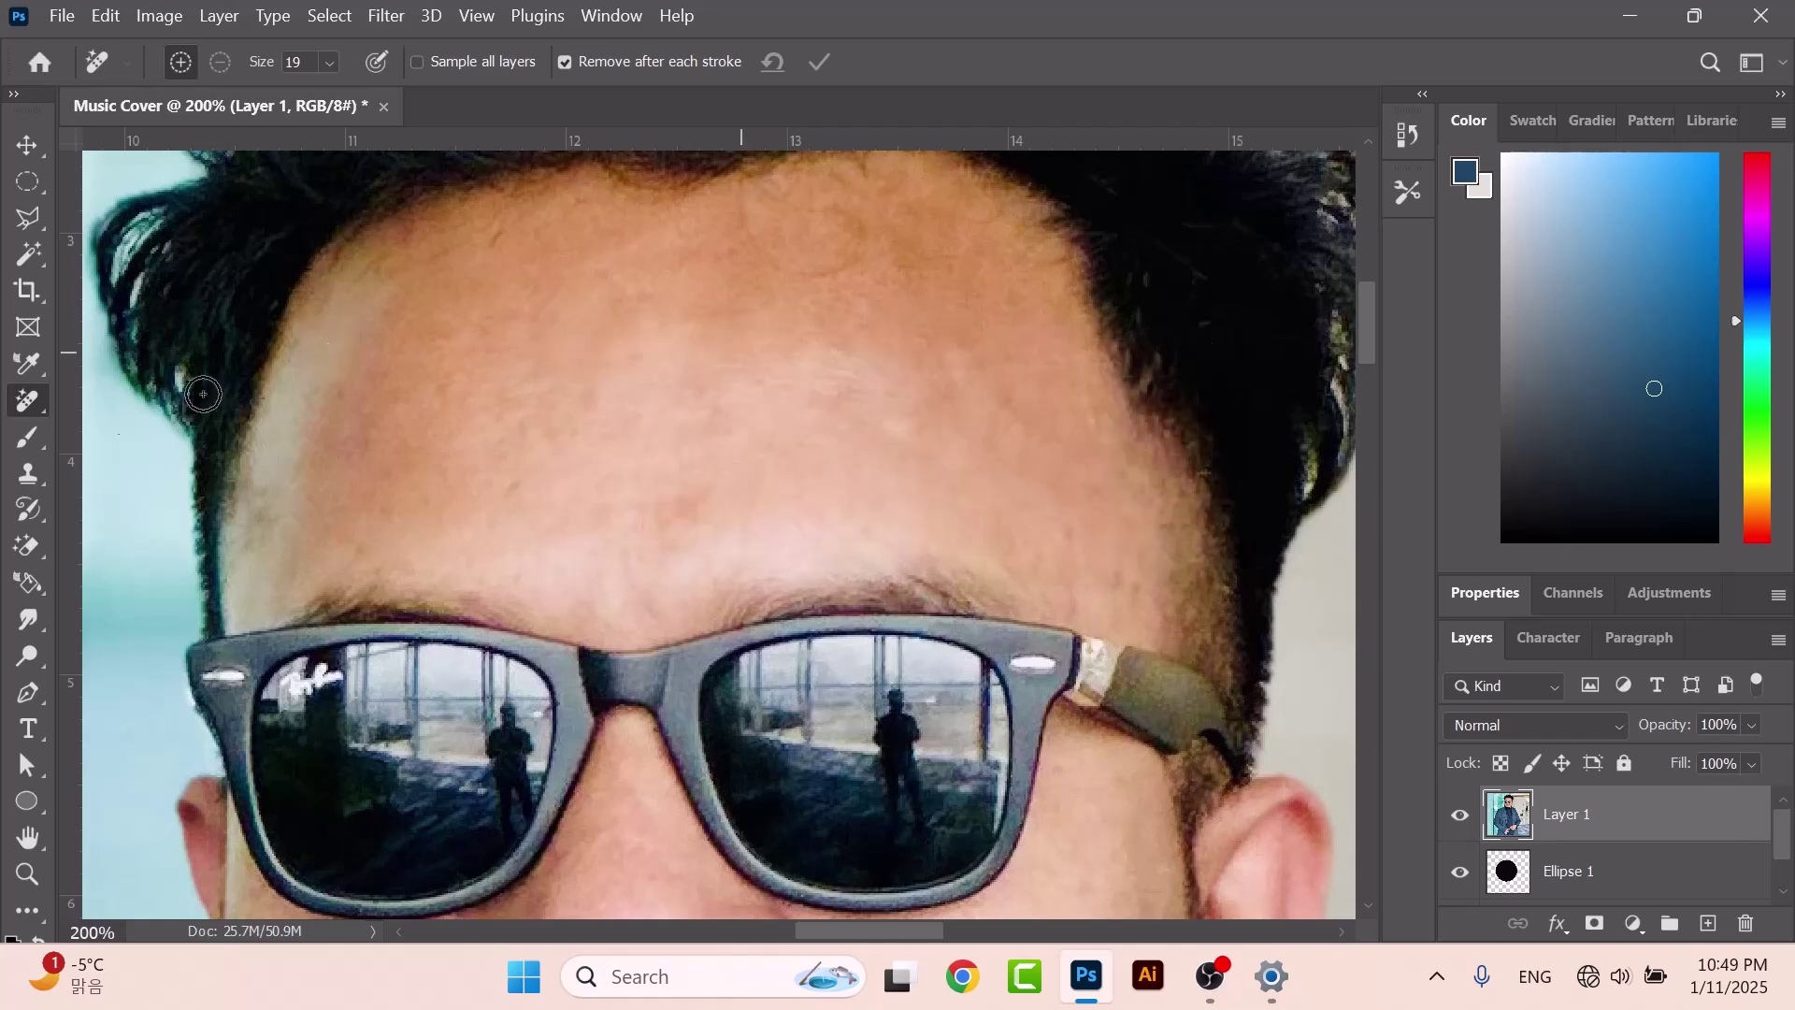
right_click(37, 400)
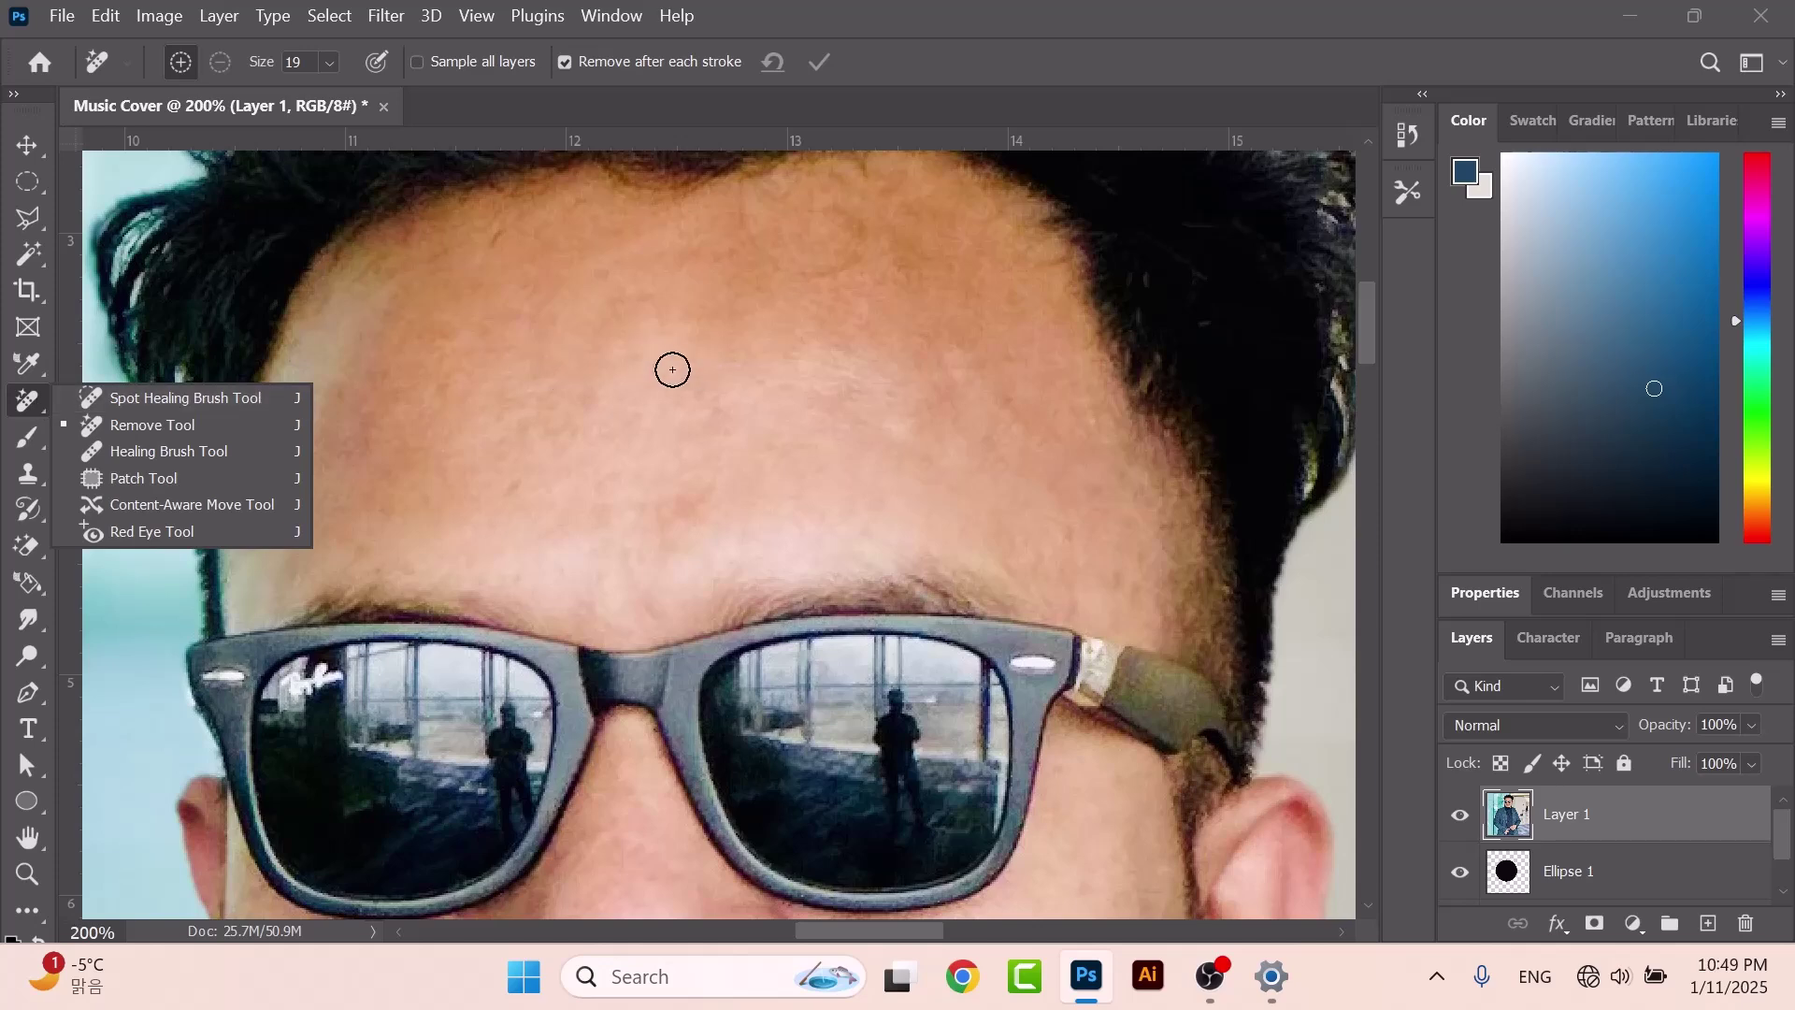
Switch to the Healing Brush Tool and reduce its brush size to 60.
left_click(202, 452)
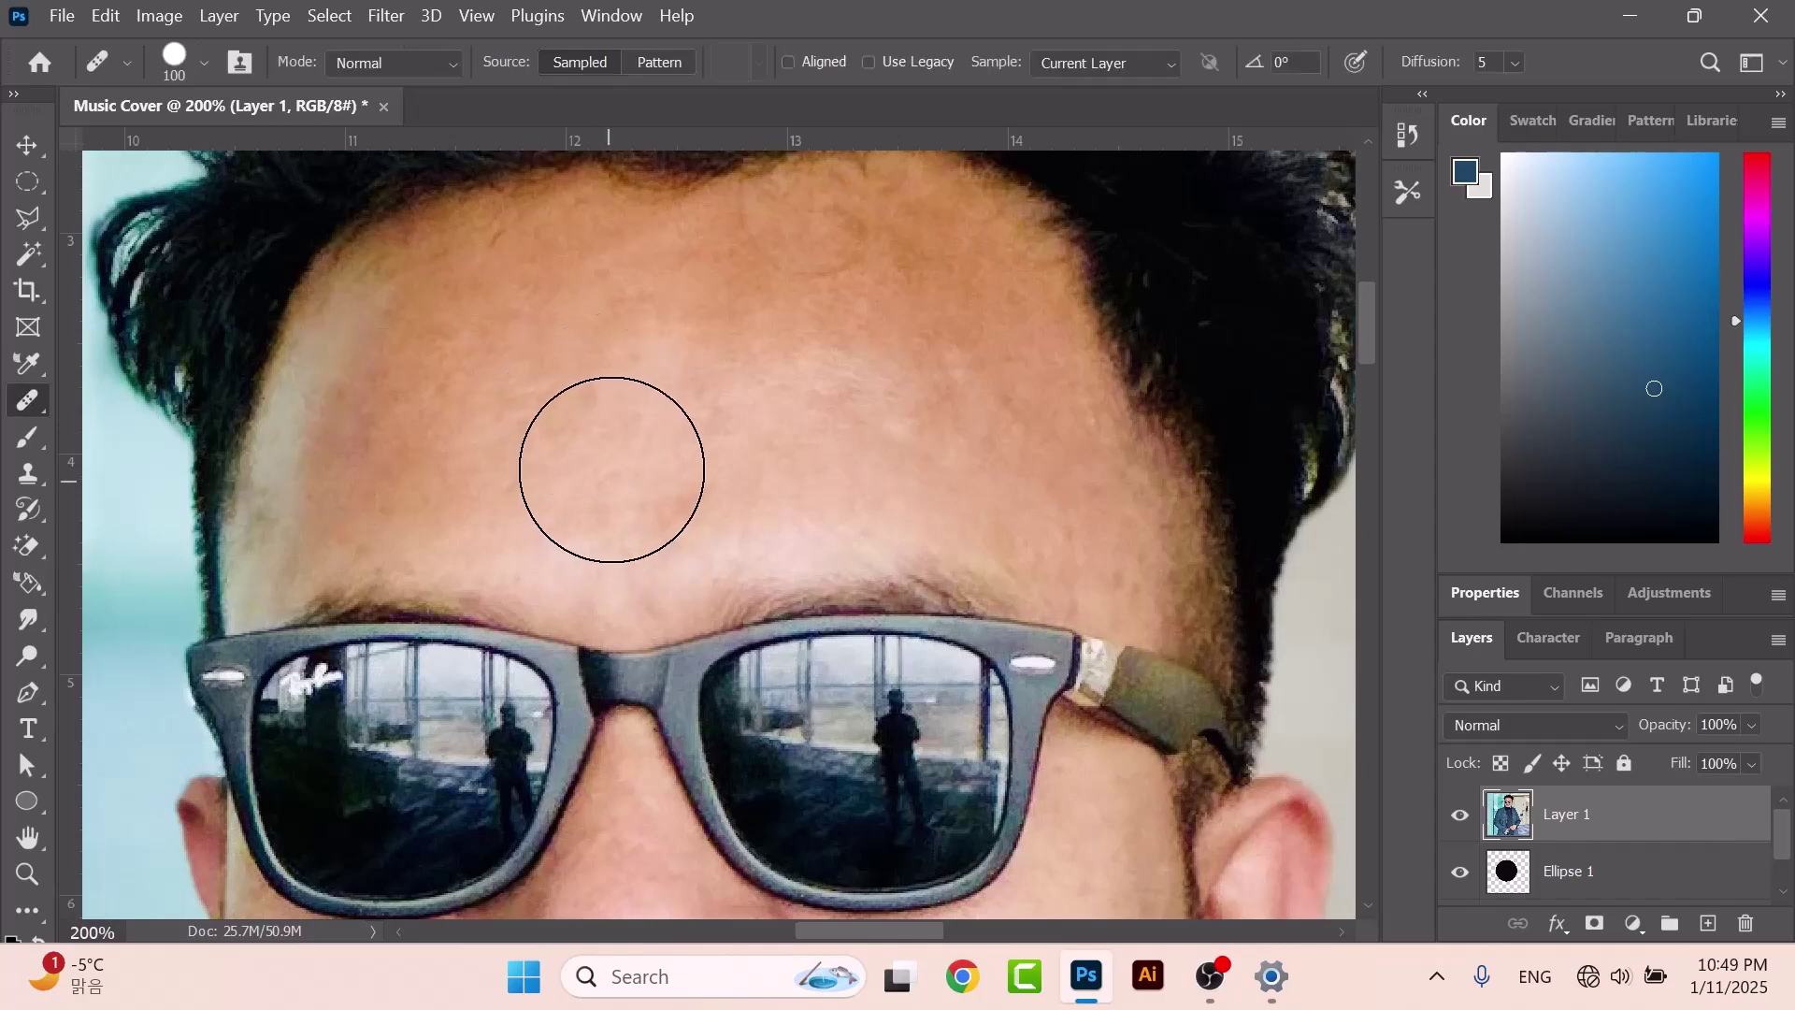
key("bracketleft")
key("bracketleft")
key("bracketleft")
key("bracketleft")
Switch to the Patch Tool, outline a patch on the man's forehead, replace it with skin sampled nearer the forehead's middle, and deselect.
right_click(26, 400)
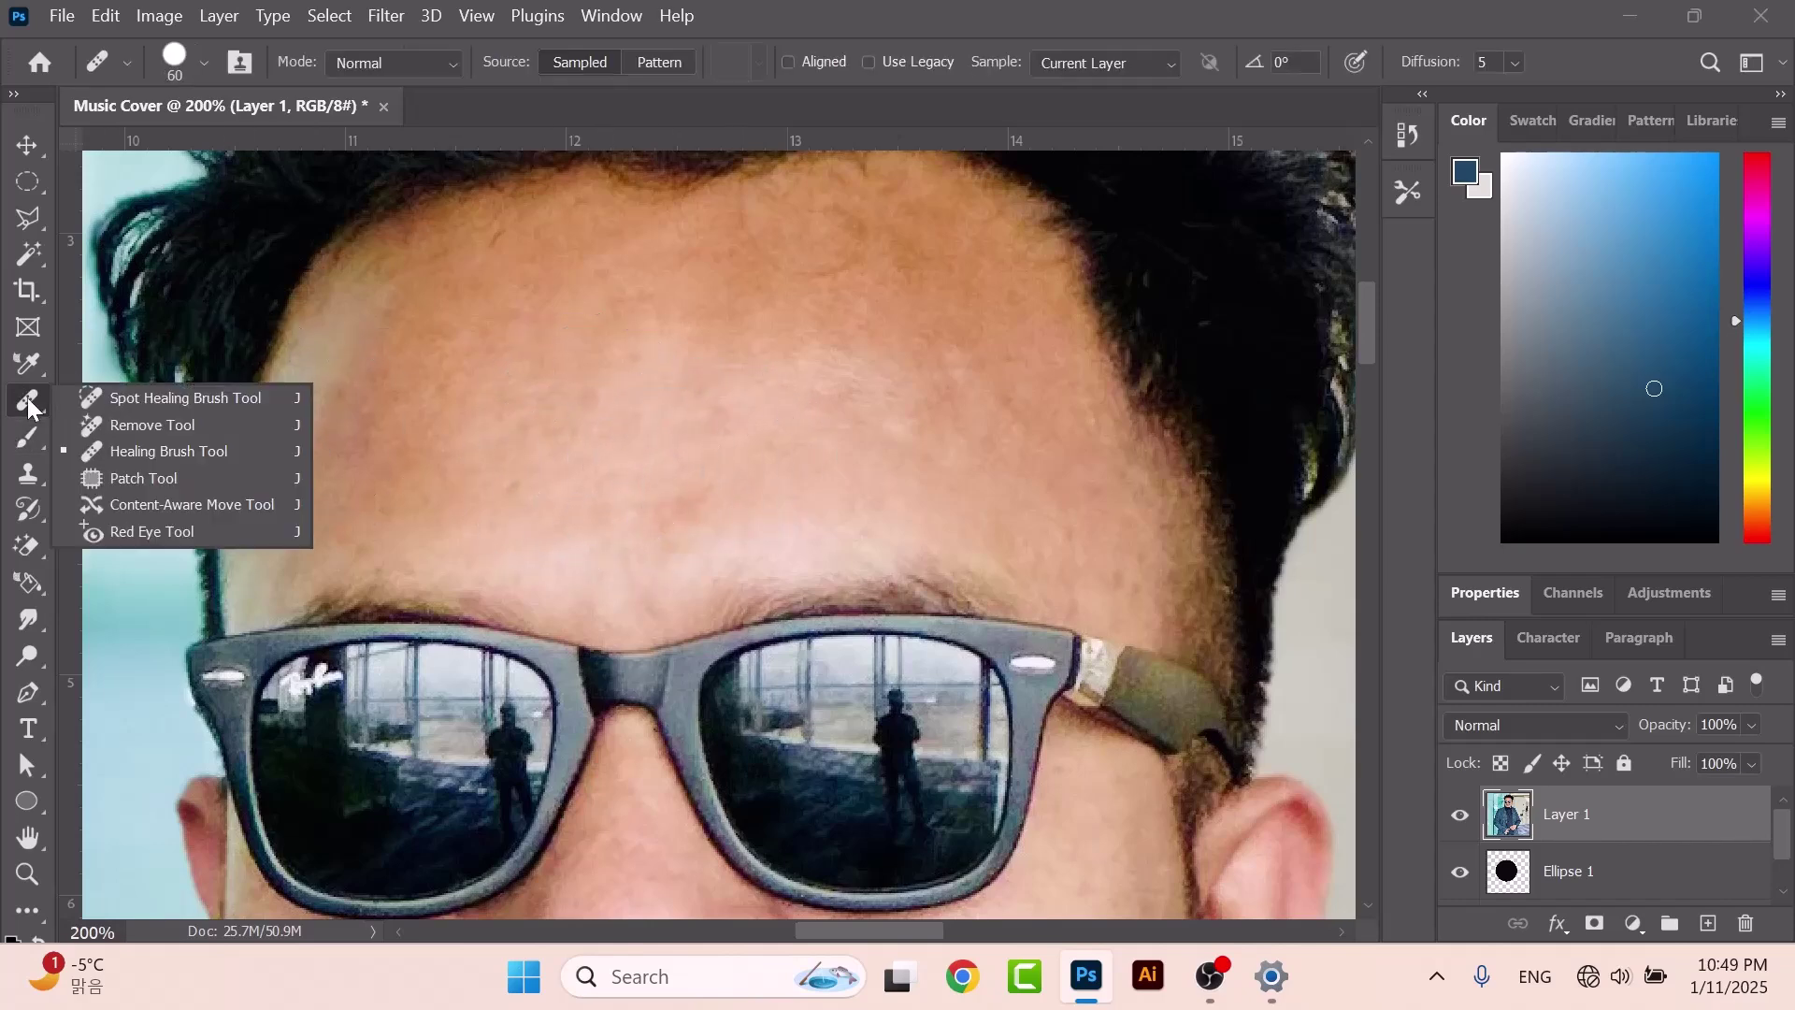
left_click(171, 470)
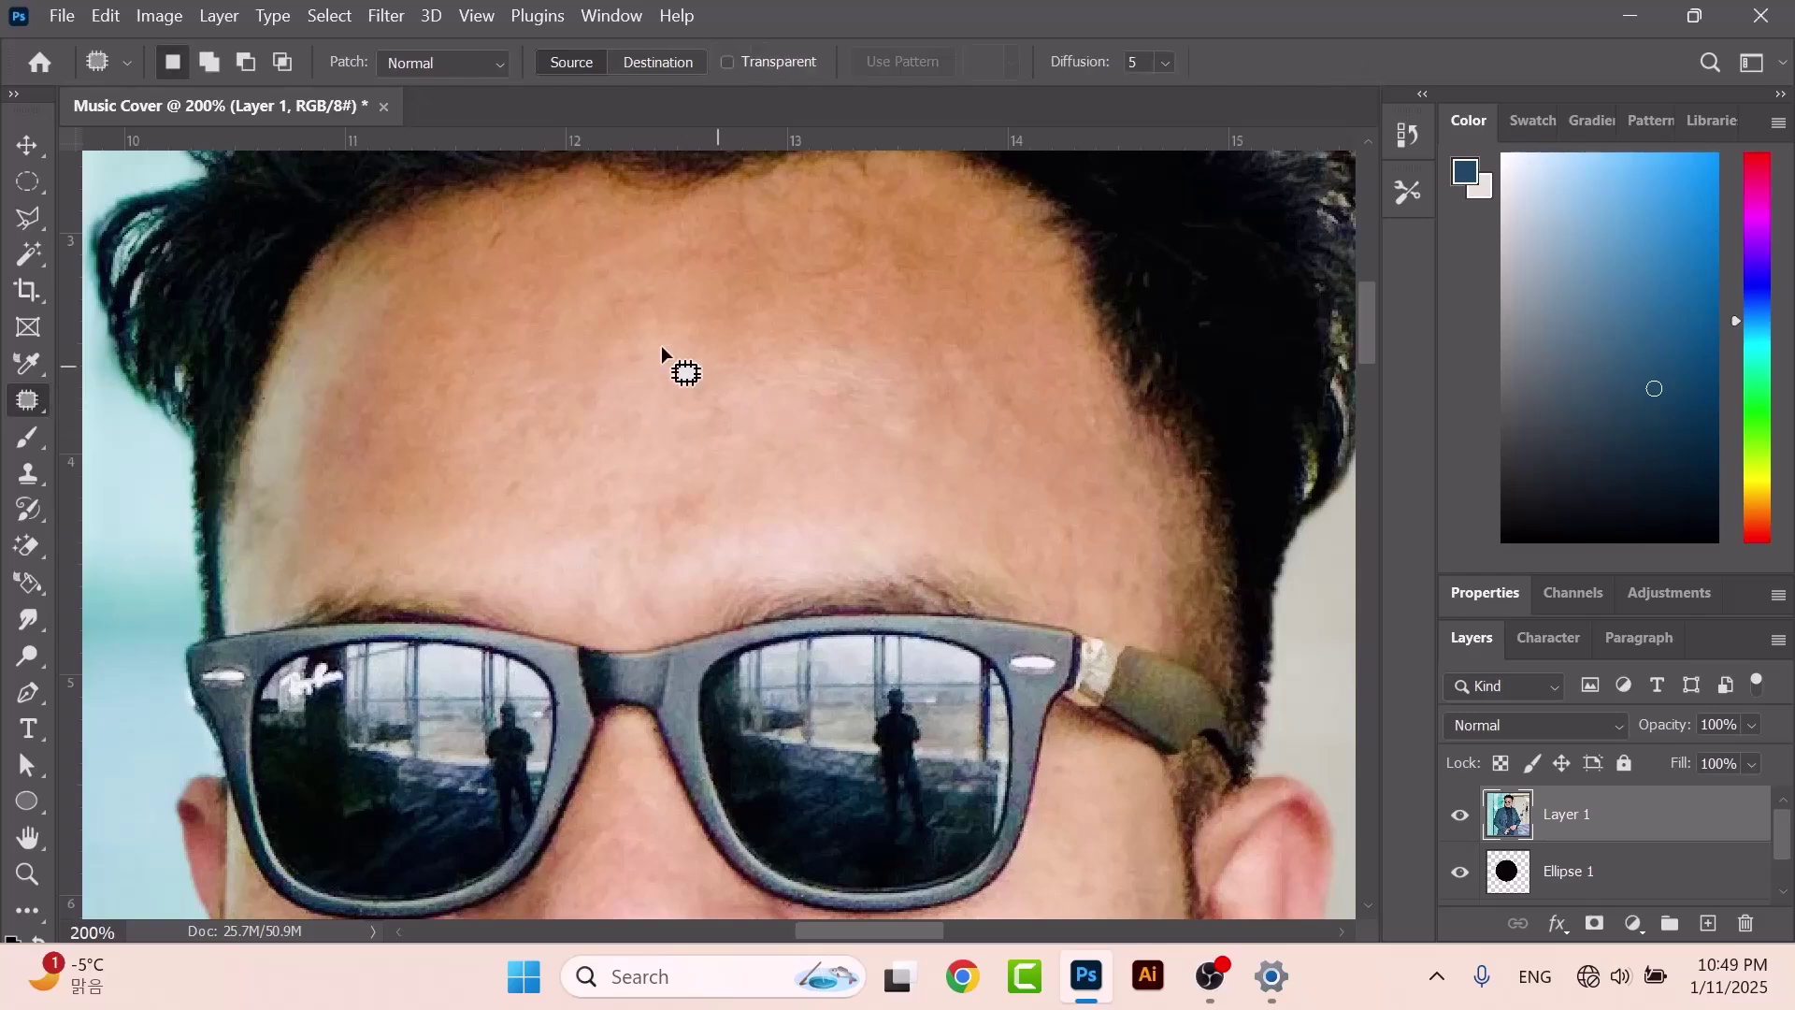
scroll(804, 266, "up", 2)
scroll(767, 425, "down", 3)
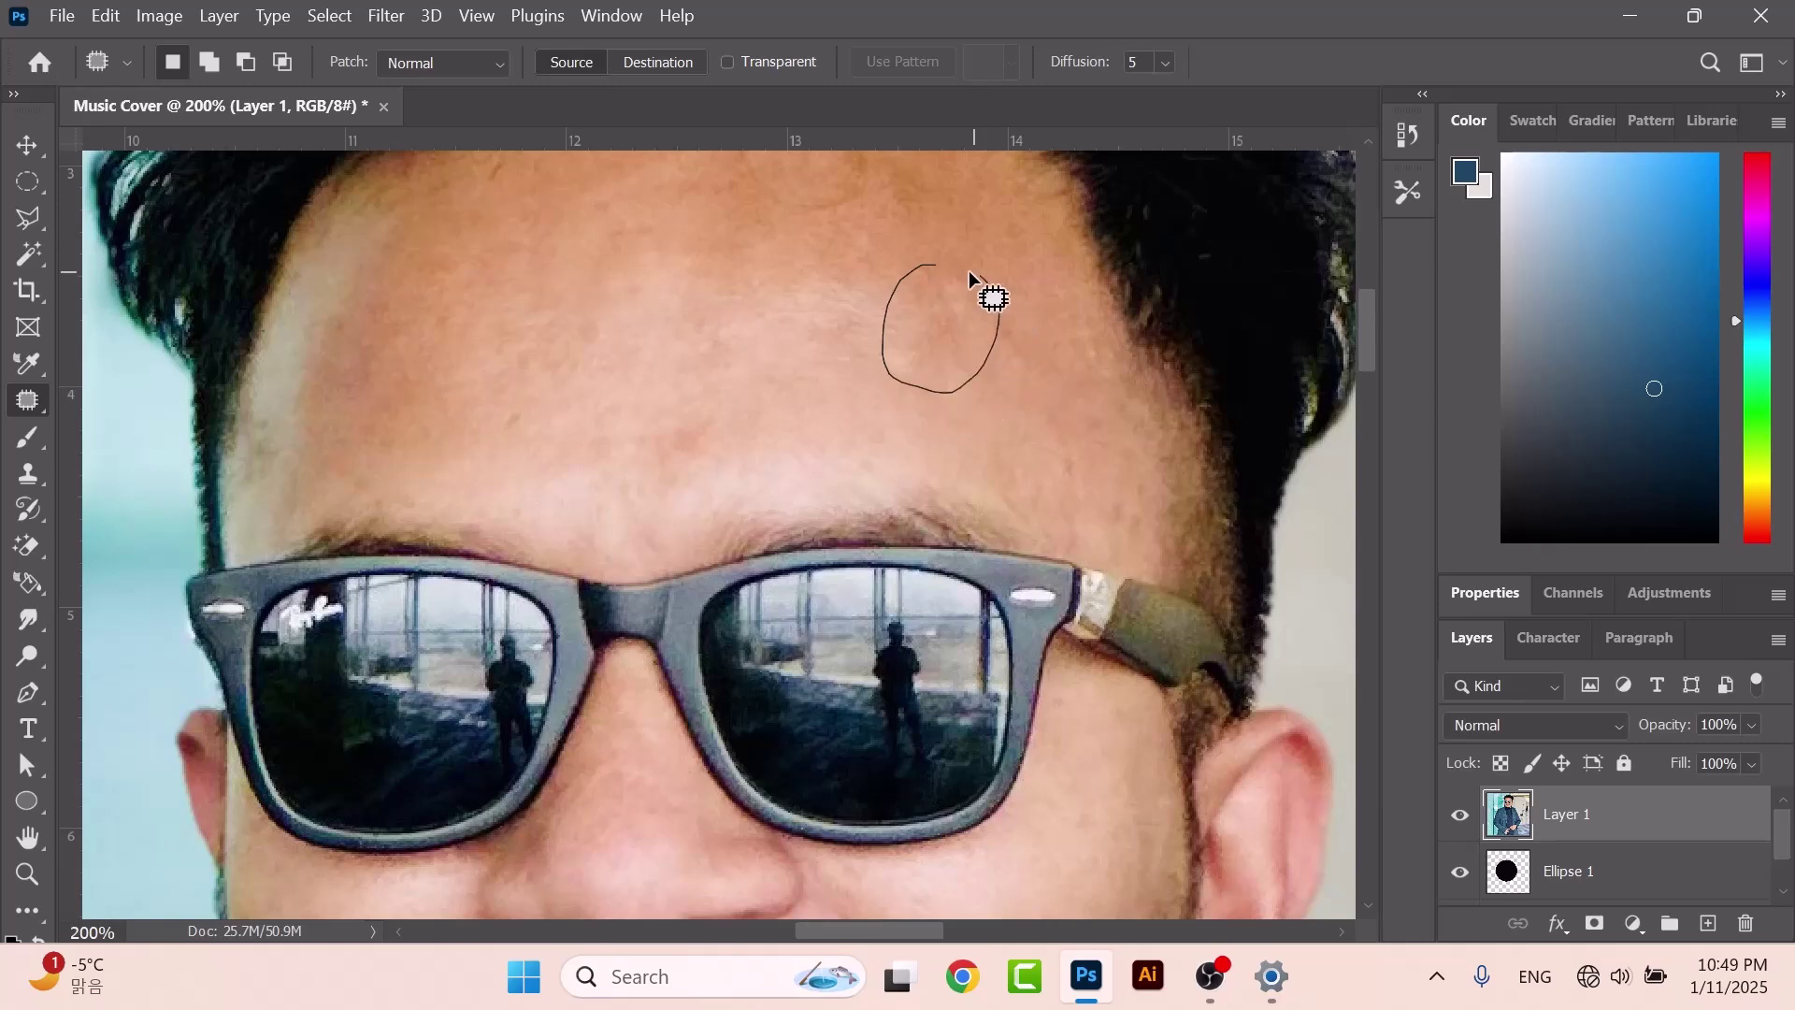
left_click_drag(973, 271, 974, 274)
scroll(974, 274, "down", 2)
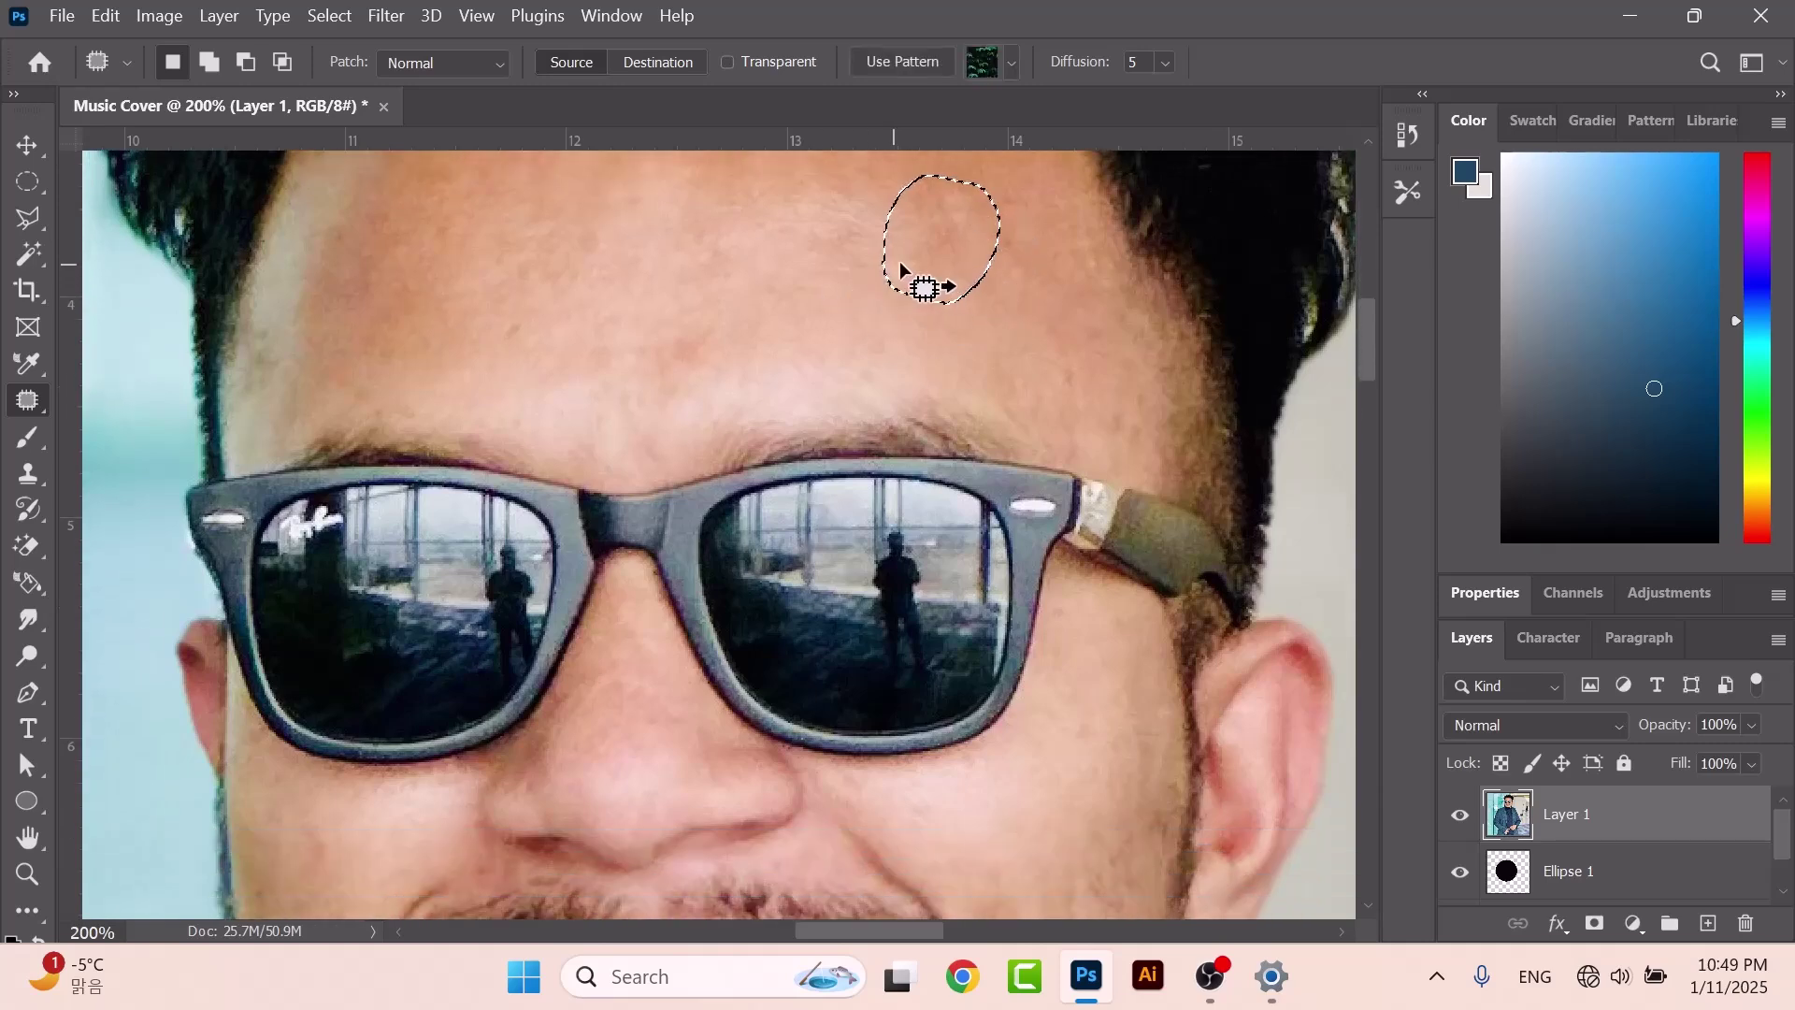
left_click_drag(938, 236, 581, 396)
scroll(814, 309, "up", 1)
key("ctrl+d")
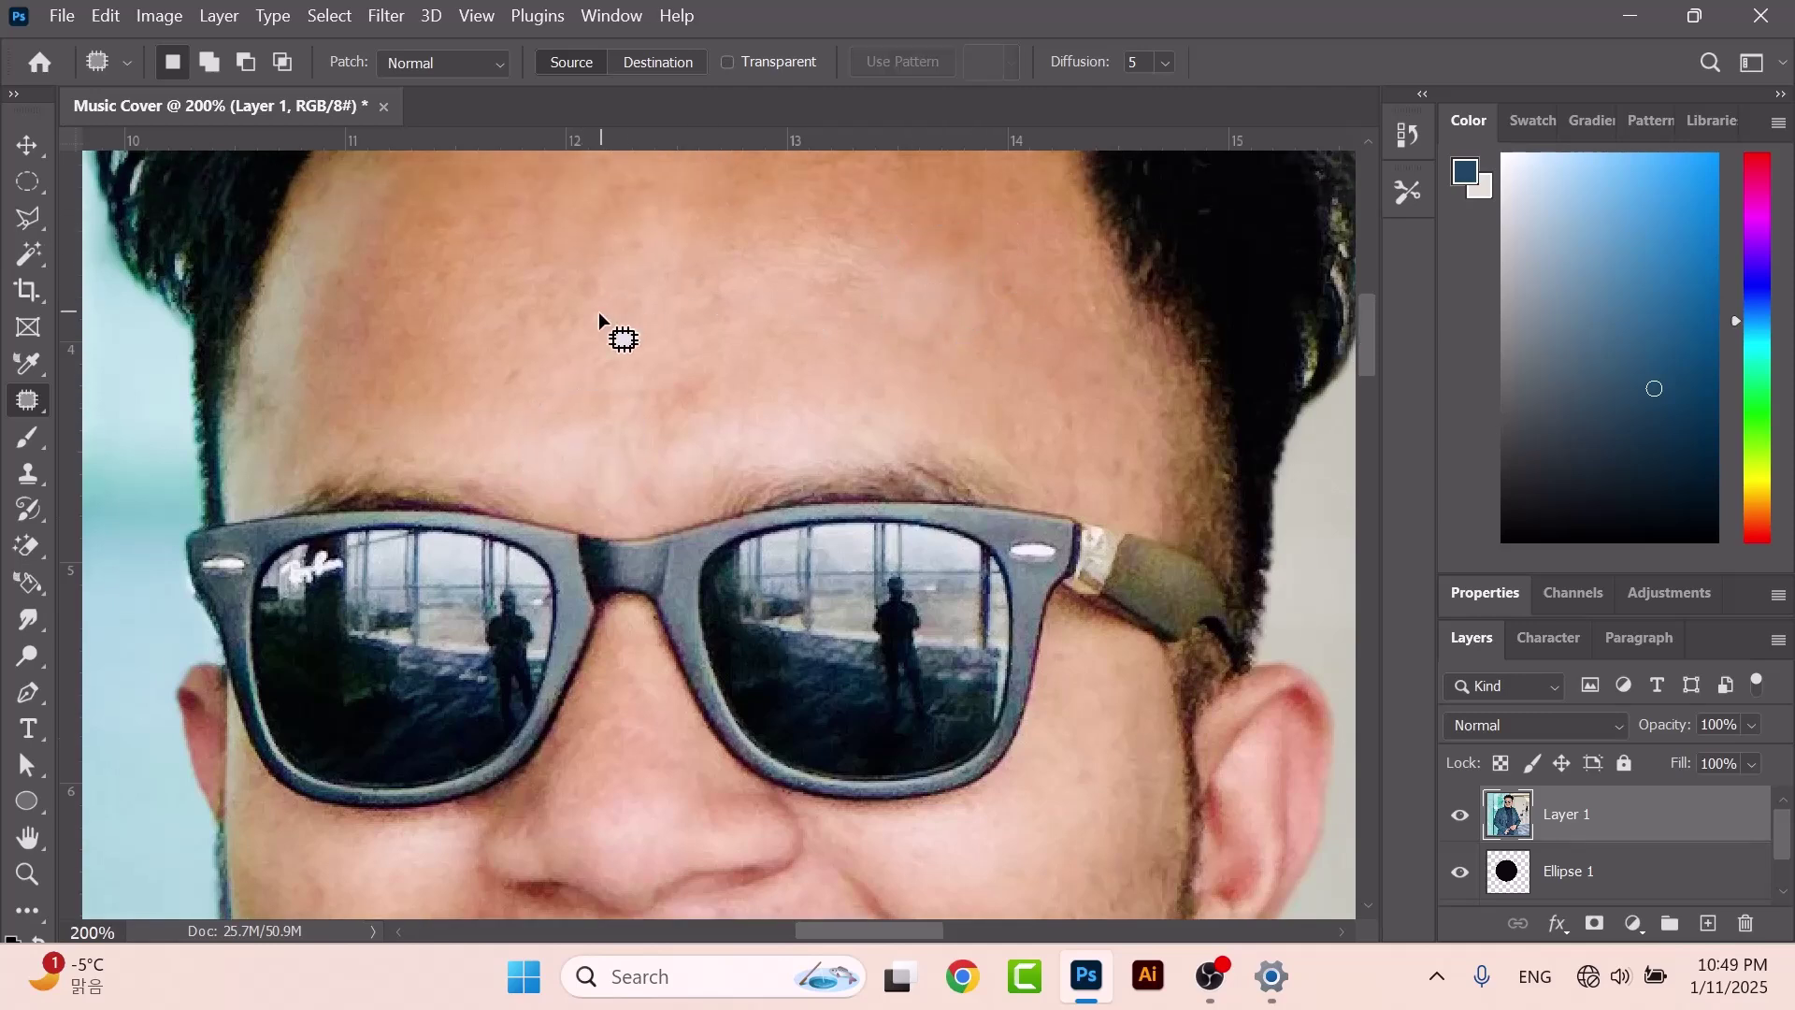
Switch to the Brush Tool, reduce its size to 45 and paint a single blue spot on the man's cheek below the sunglasses.
scroll(654, 392, "down", 8)
scroll(655, 388, "down", 2)
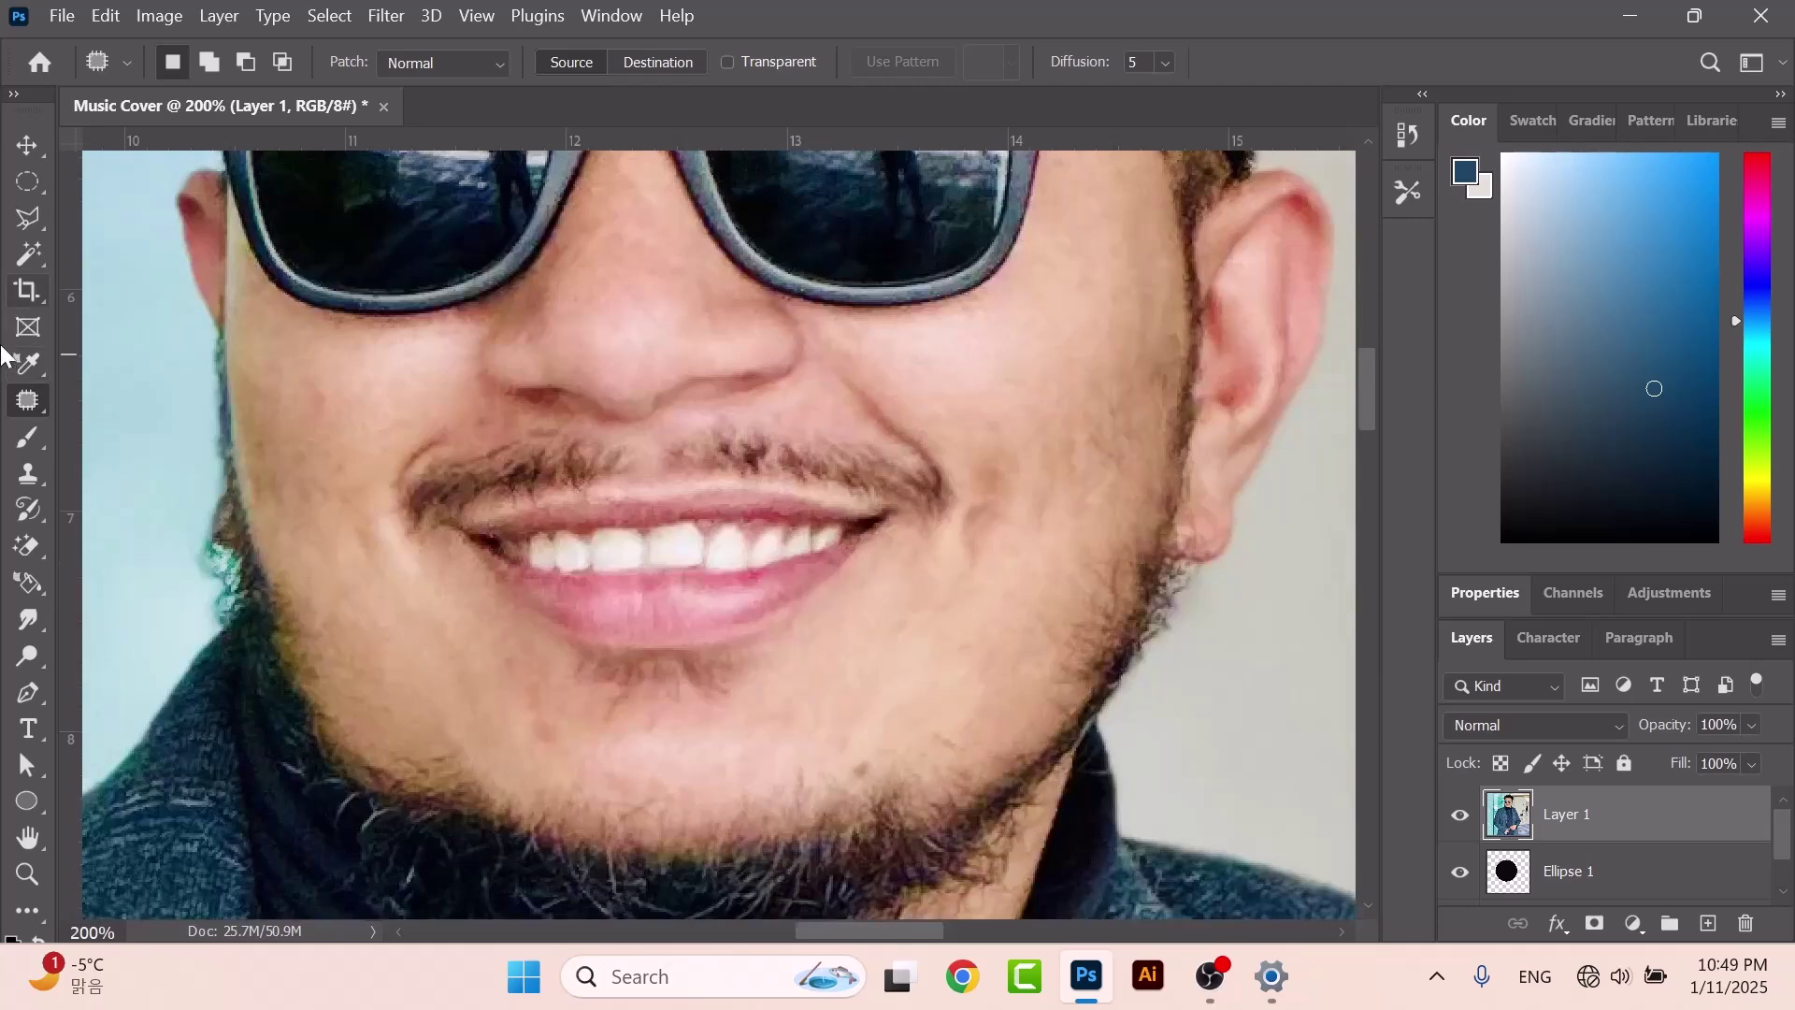
left_click(27, 437)
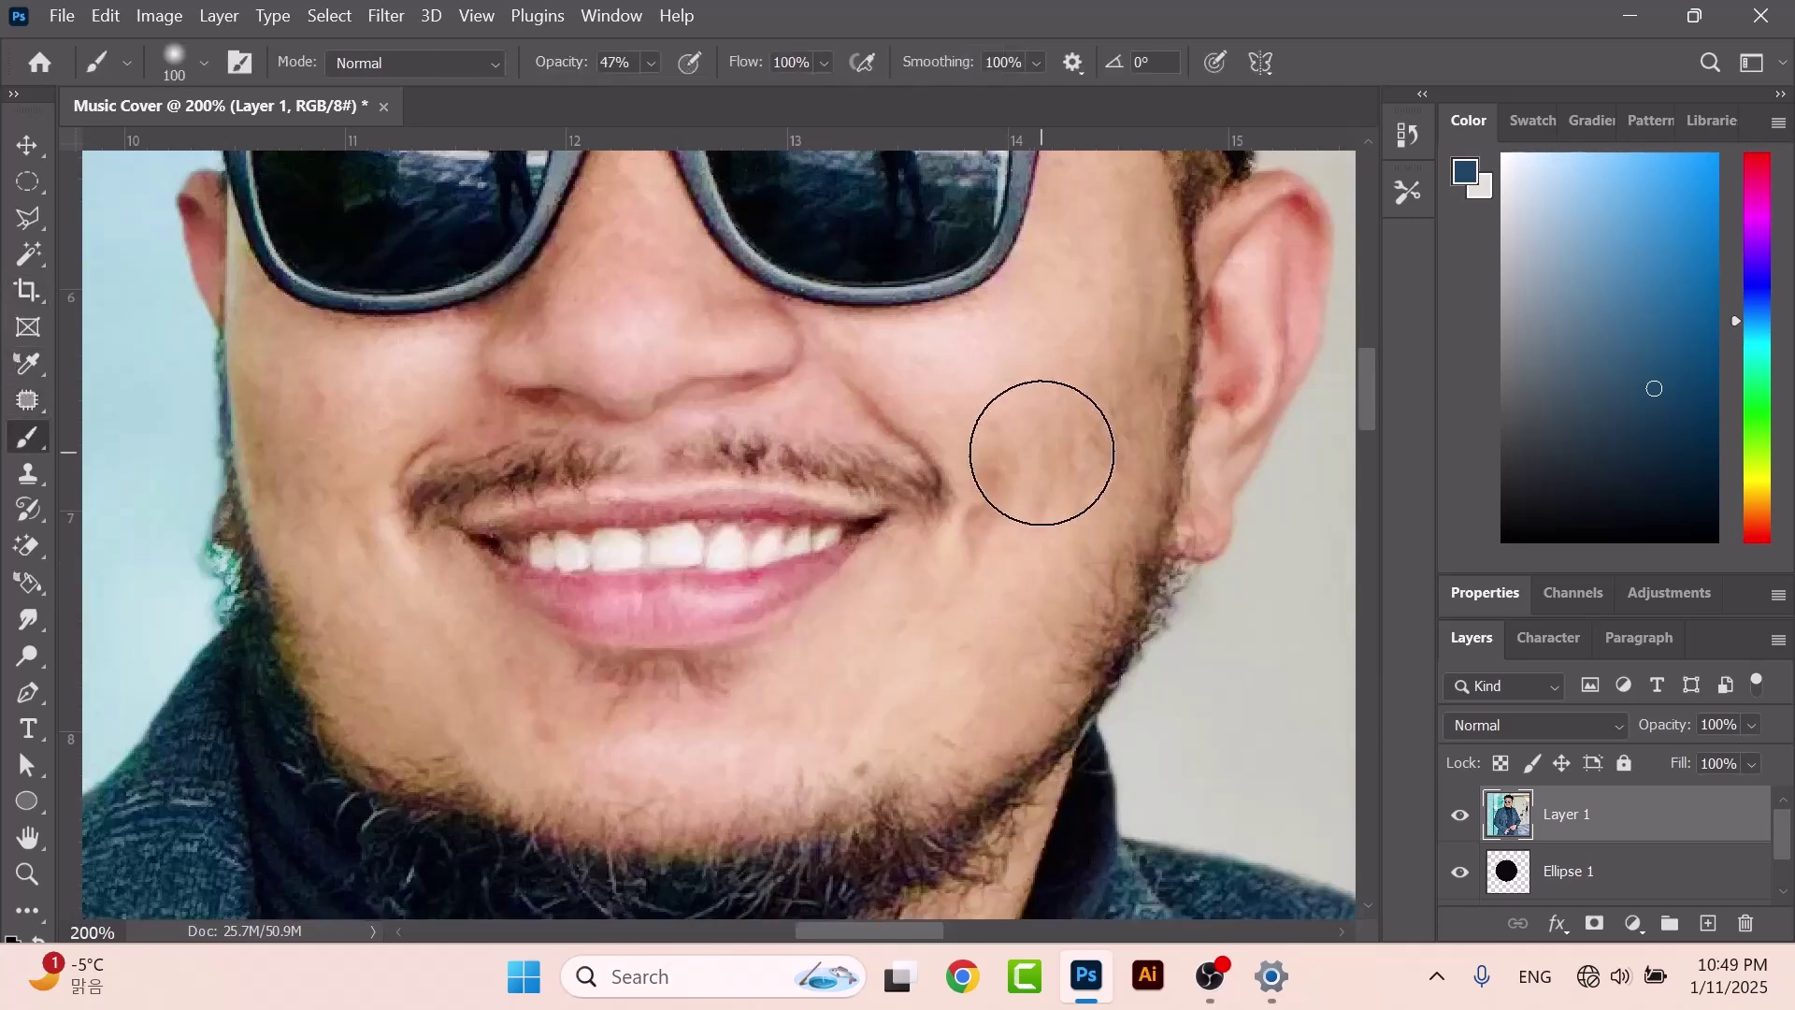
key("bracketleft")
key("bracketleft")
key("bracketleft")
key("bracketleft")
key("bracketleft")
key("bracketleft")
left_click(1007, 383)
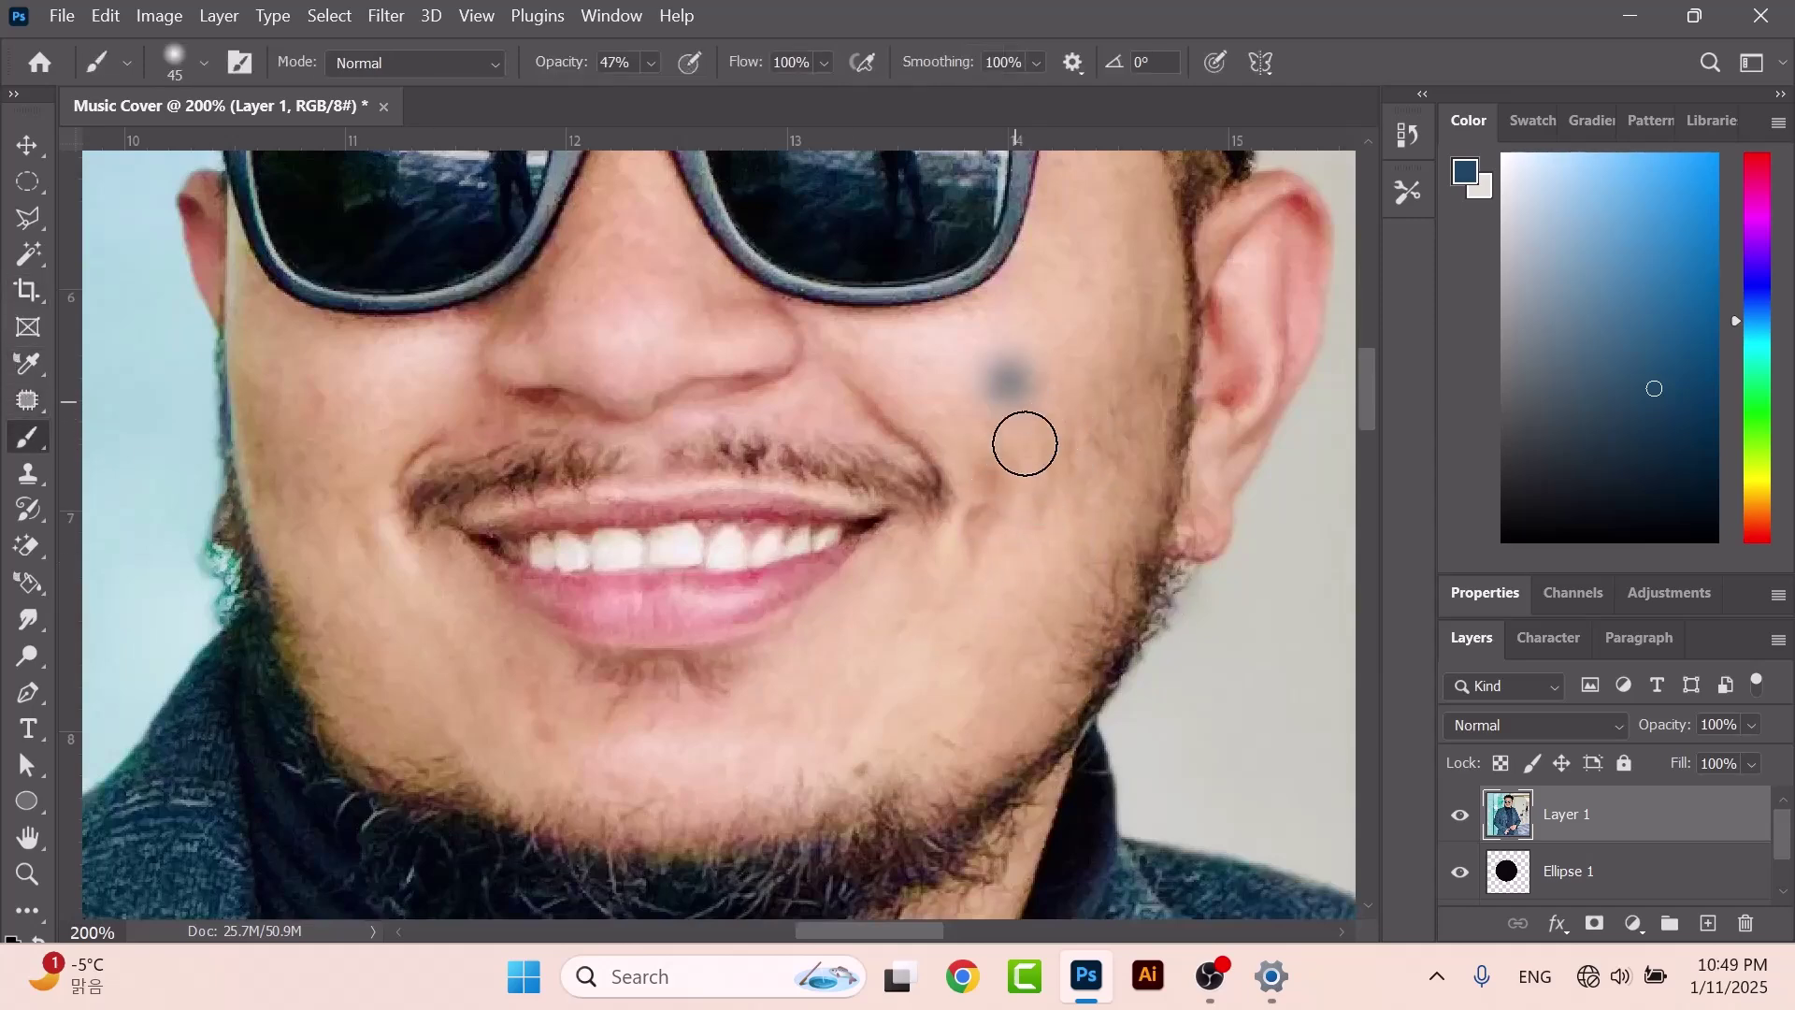
Outline the blue cheek spot with the Patch Tool, replace it with clean skin from the opposite cheek, and deselect.
scroll(693, 453, "up", 3)
left_click(33, 393)
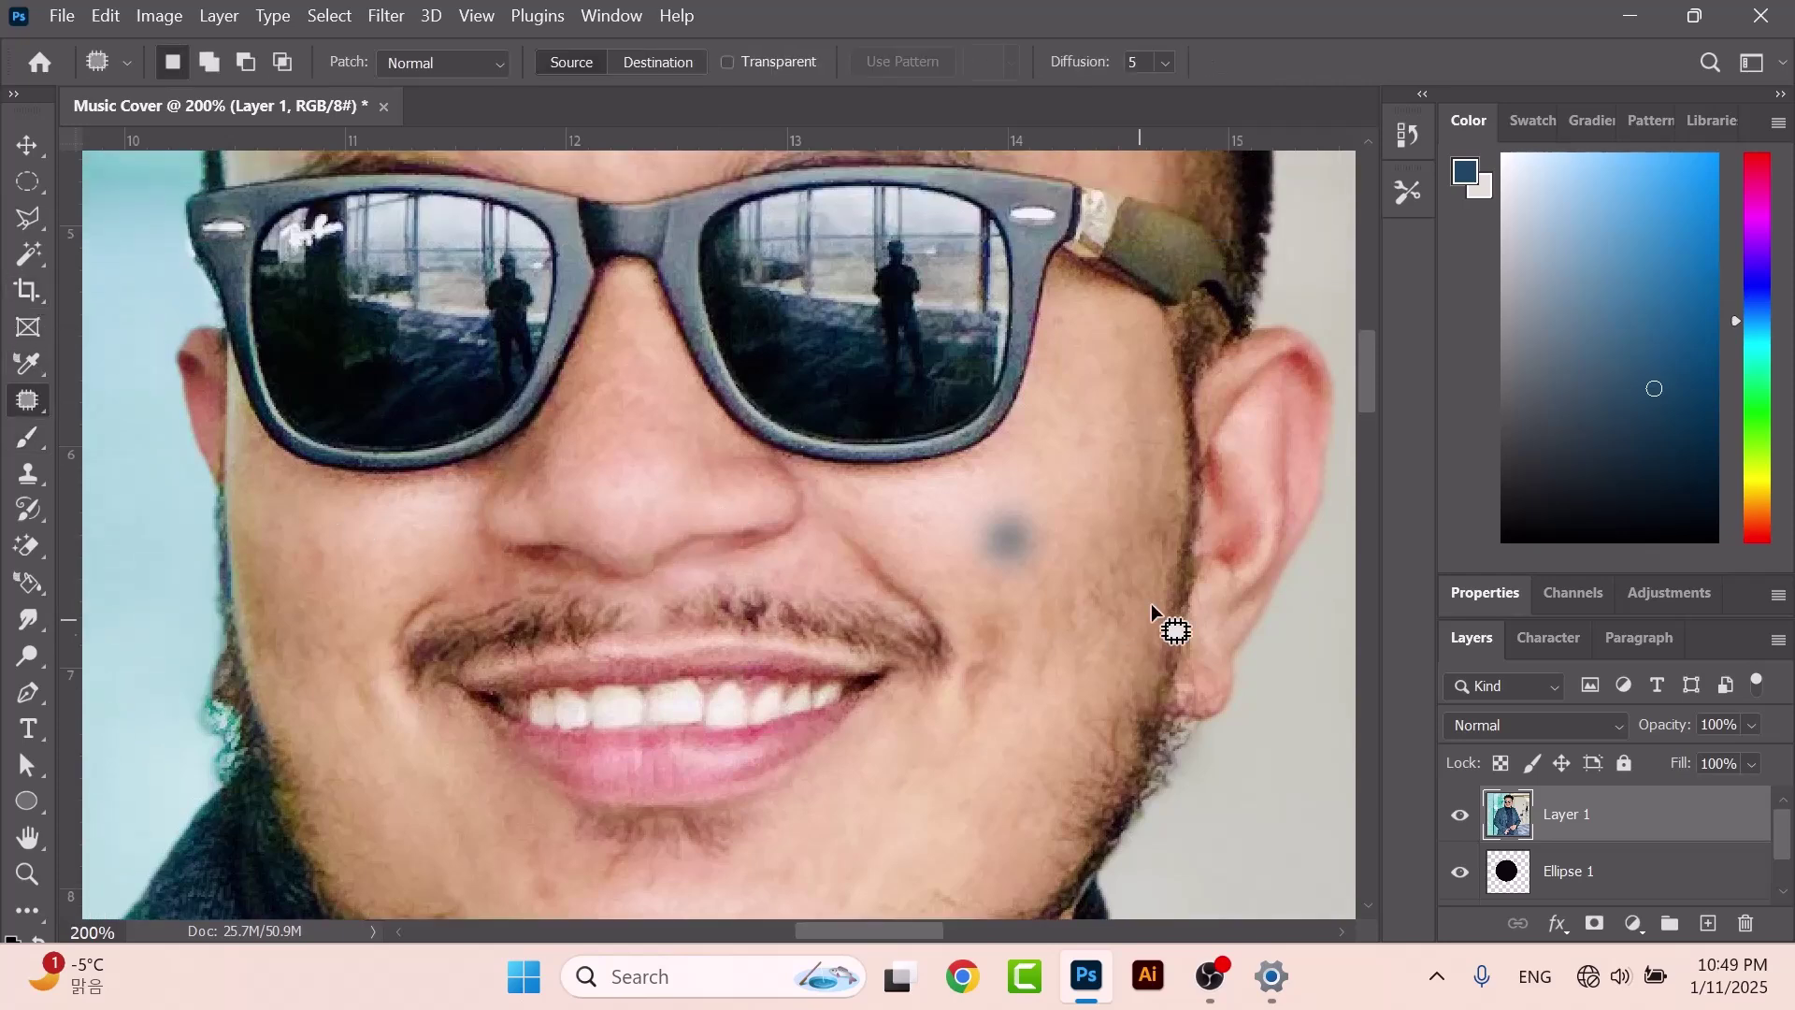
left_click_drag(1042, 479, 1055, 498)
mouse_move(1050, 561)
left_mouse_down()
mouse_move(579, 528)
mouse_move(344, 557)
mouse_move(392, 552)
mouse_move(358, 544)
left_mouse_up()
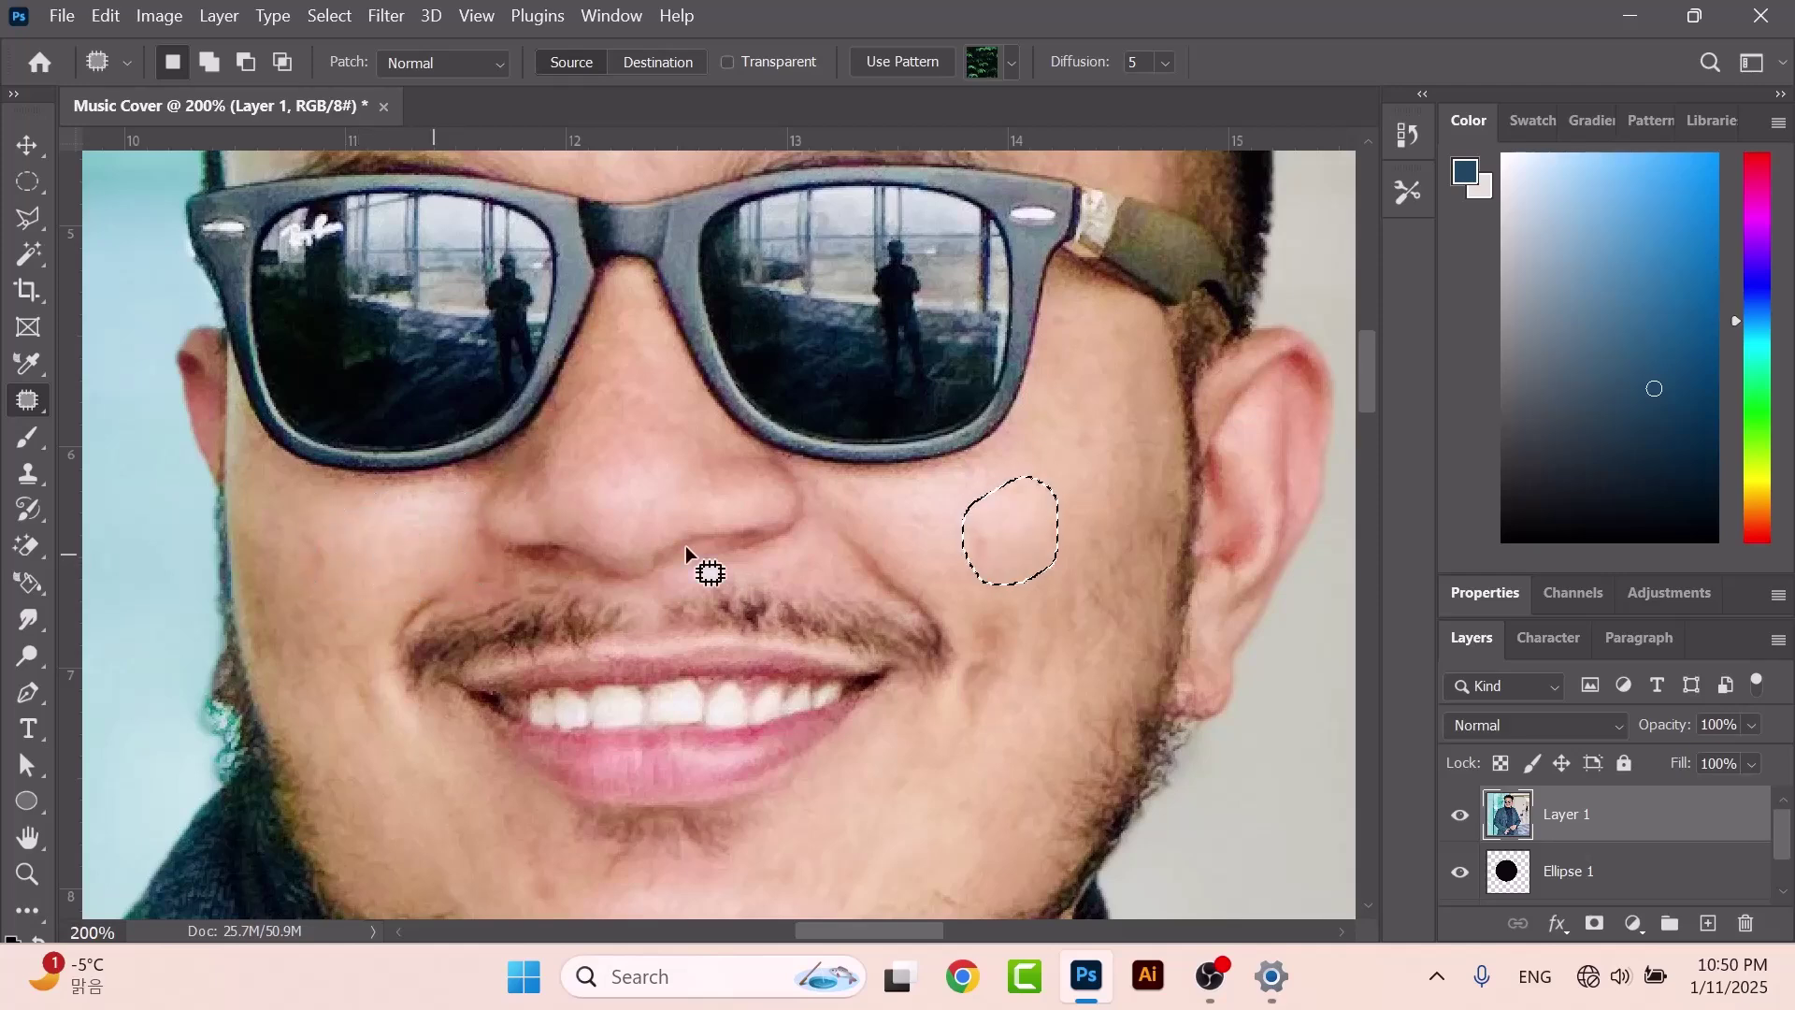
key("ctrl+d")
scroll(955, 535, "up", 1)
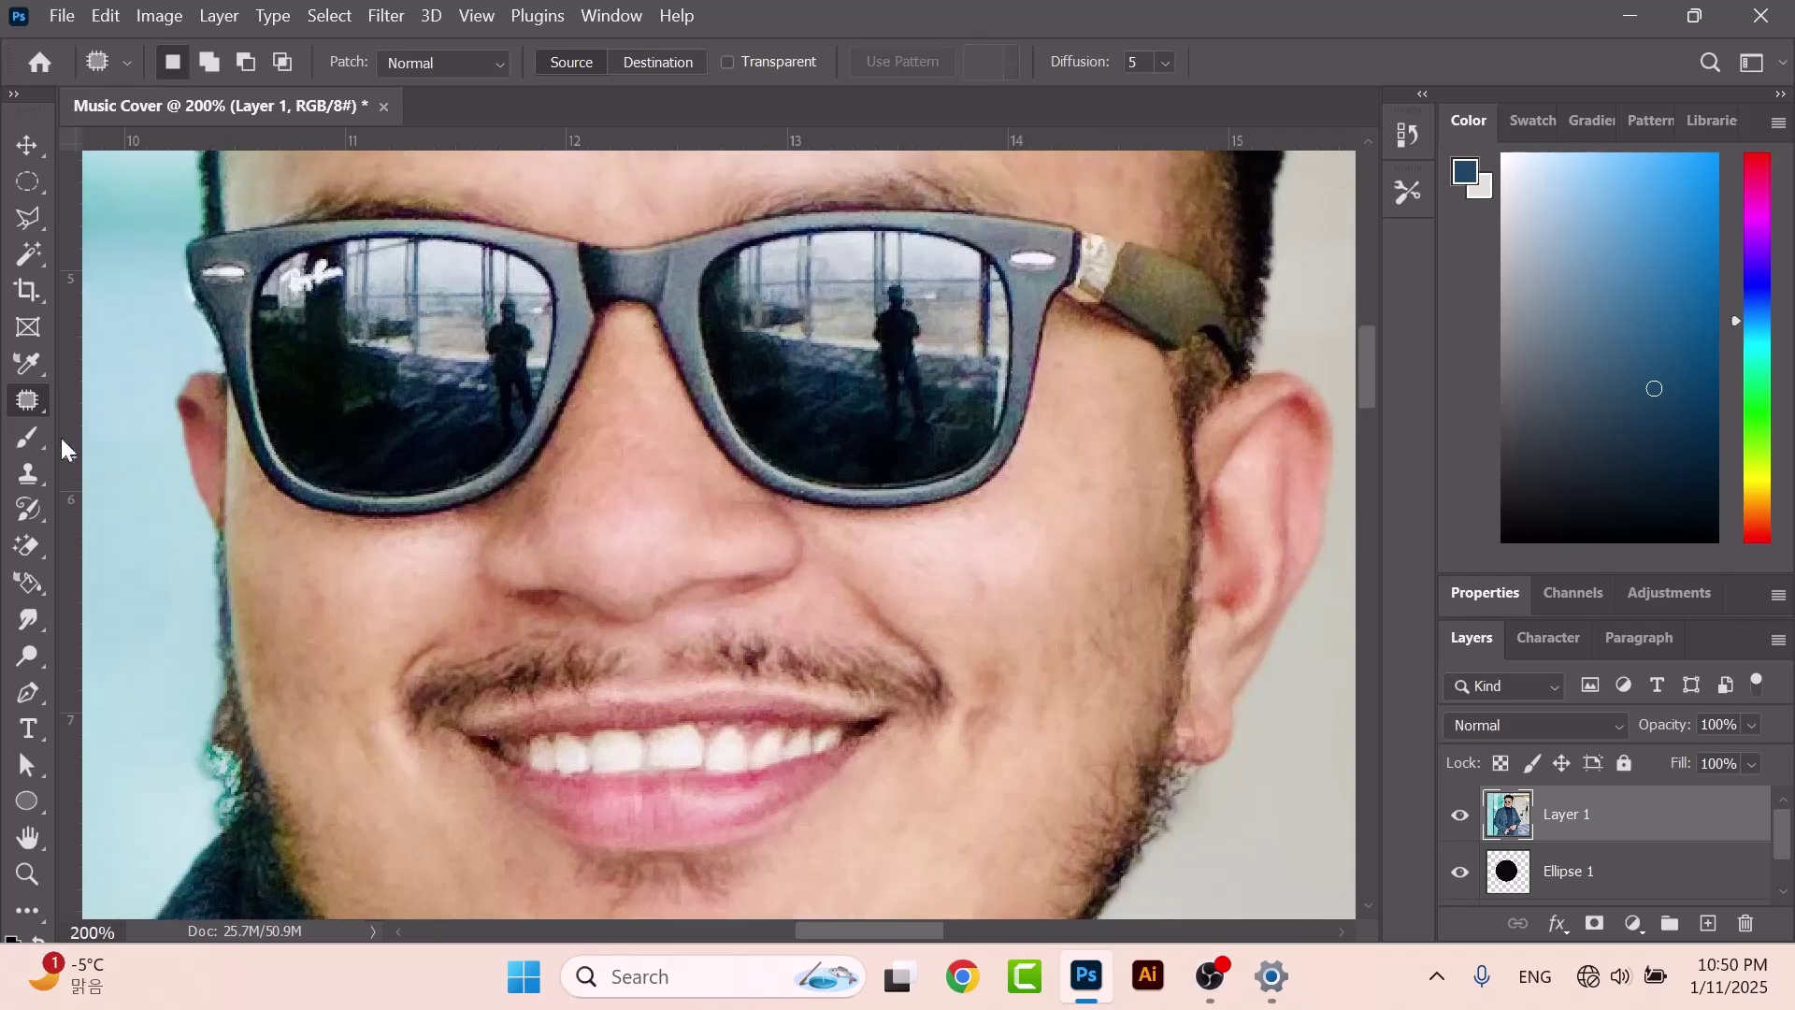
Return to the Brush Tool, enlarge it to 300 and paint a soft blue stroke on the wall beside the man's head.
right_click(28, 401)
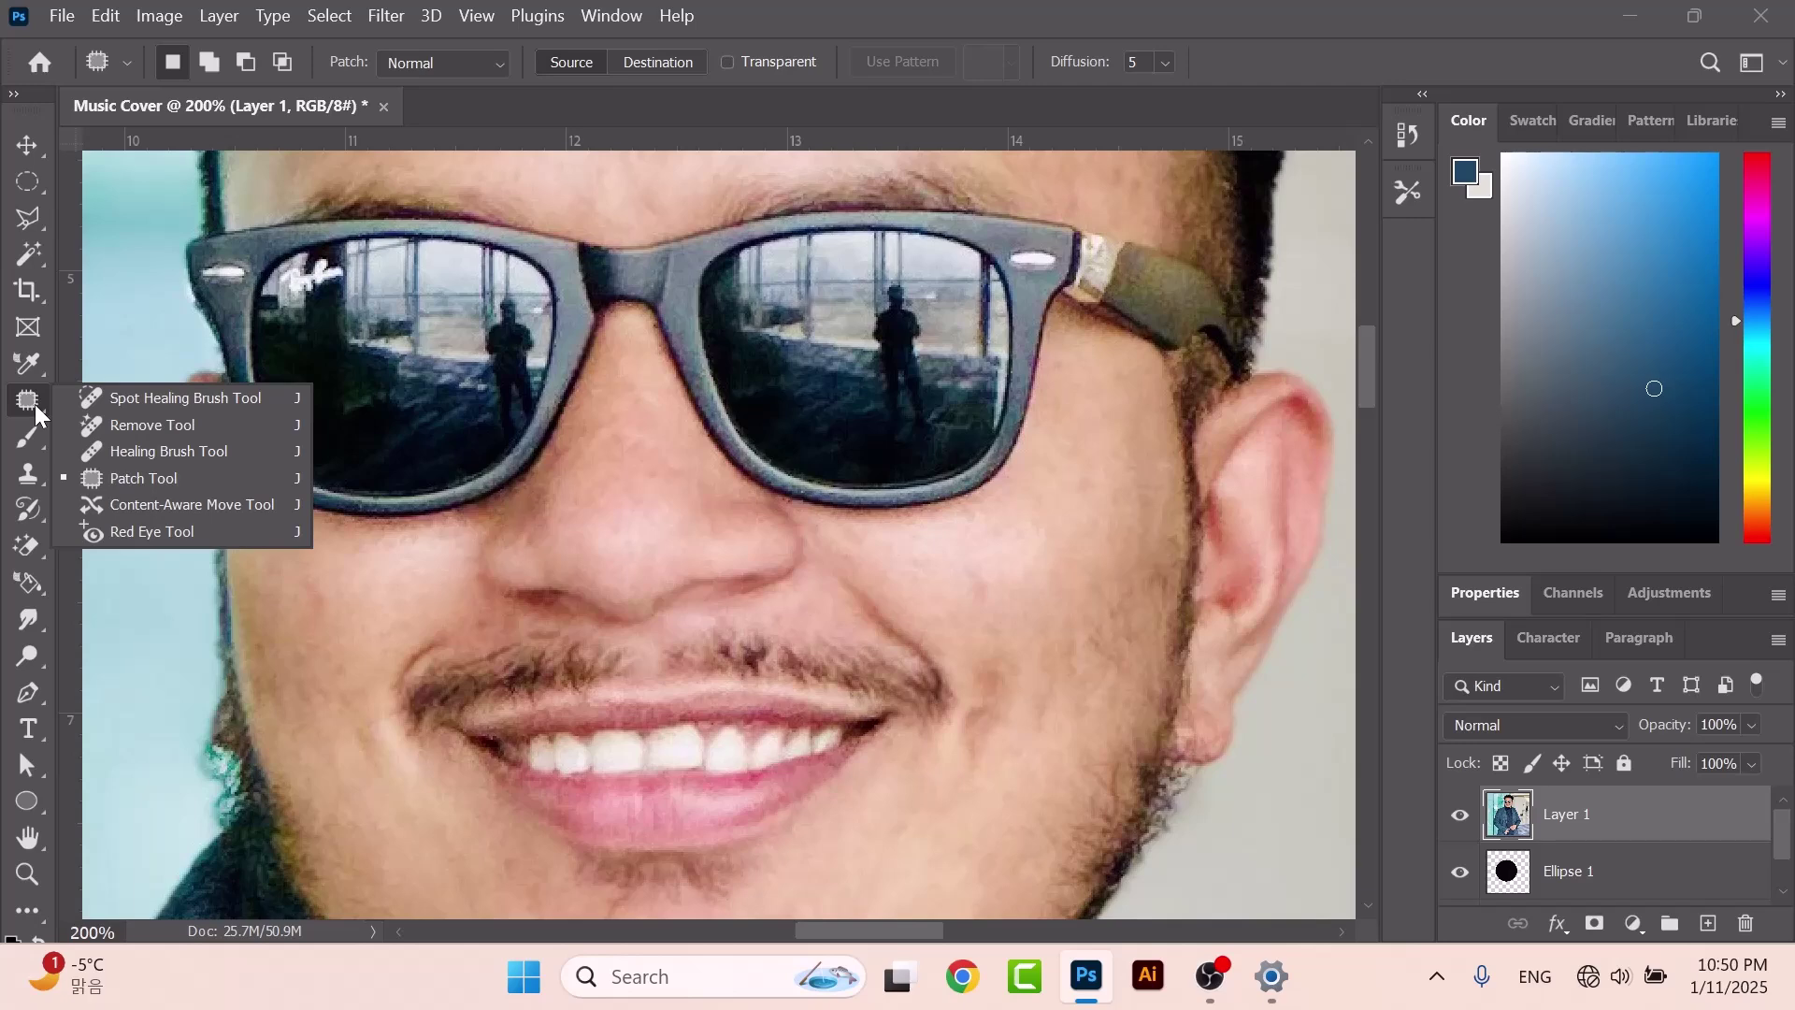
left_click(19, 442)
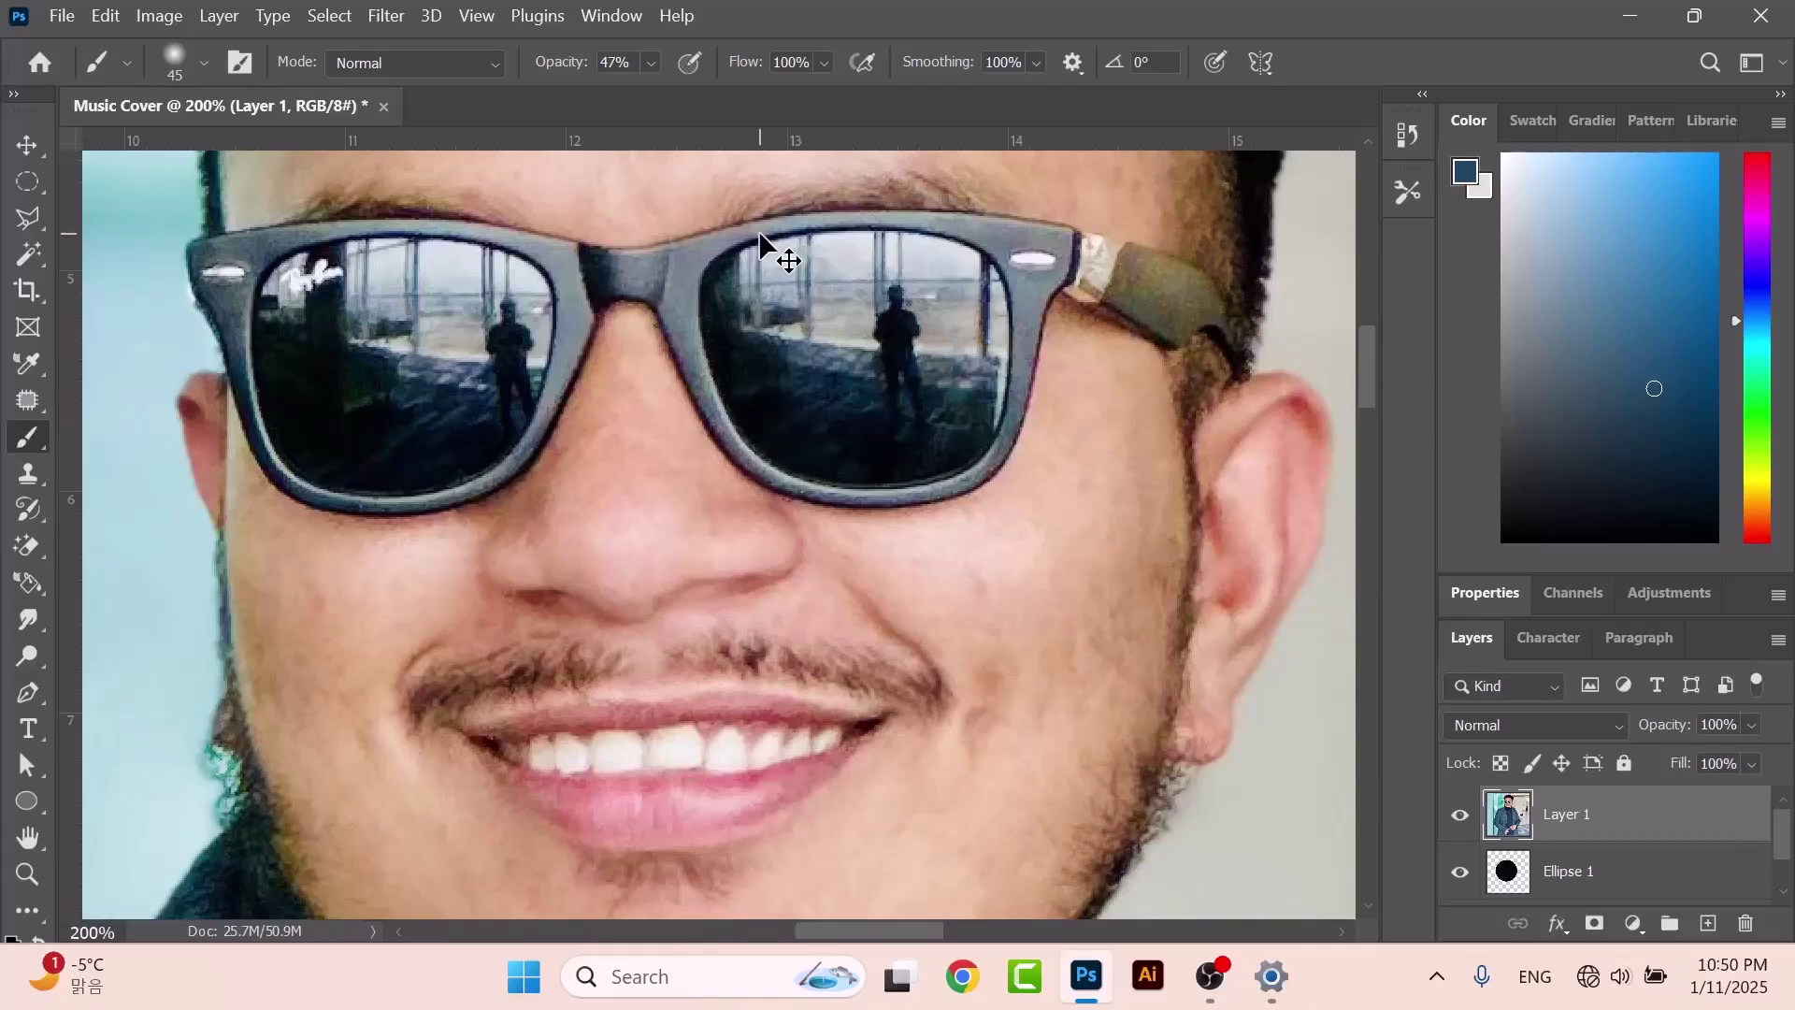
key("ctrl+minus")
key("ctrl+minus")
key("bracketright")
key("bracketright")
key("bracketright")
key("bracketright")
key("bracketright")
key("bracketright")
key("bracketright")
key("bracketright")
key("bracketright")
mouse_move(1082, 326)
left_mouse_down()
mouse_move(1134, 350)
mouse_move(1191, 454)
mouse_move(1199, 707)
left_mouse_up()
Enlarge the brush to 700 and paint a broad soft blue stroke over the glass background beside the man.
key("ctrl+minus")
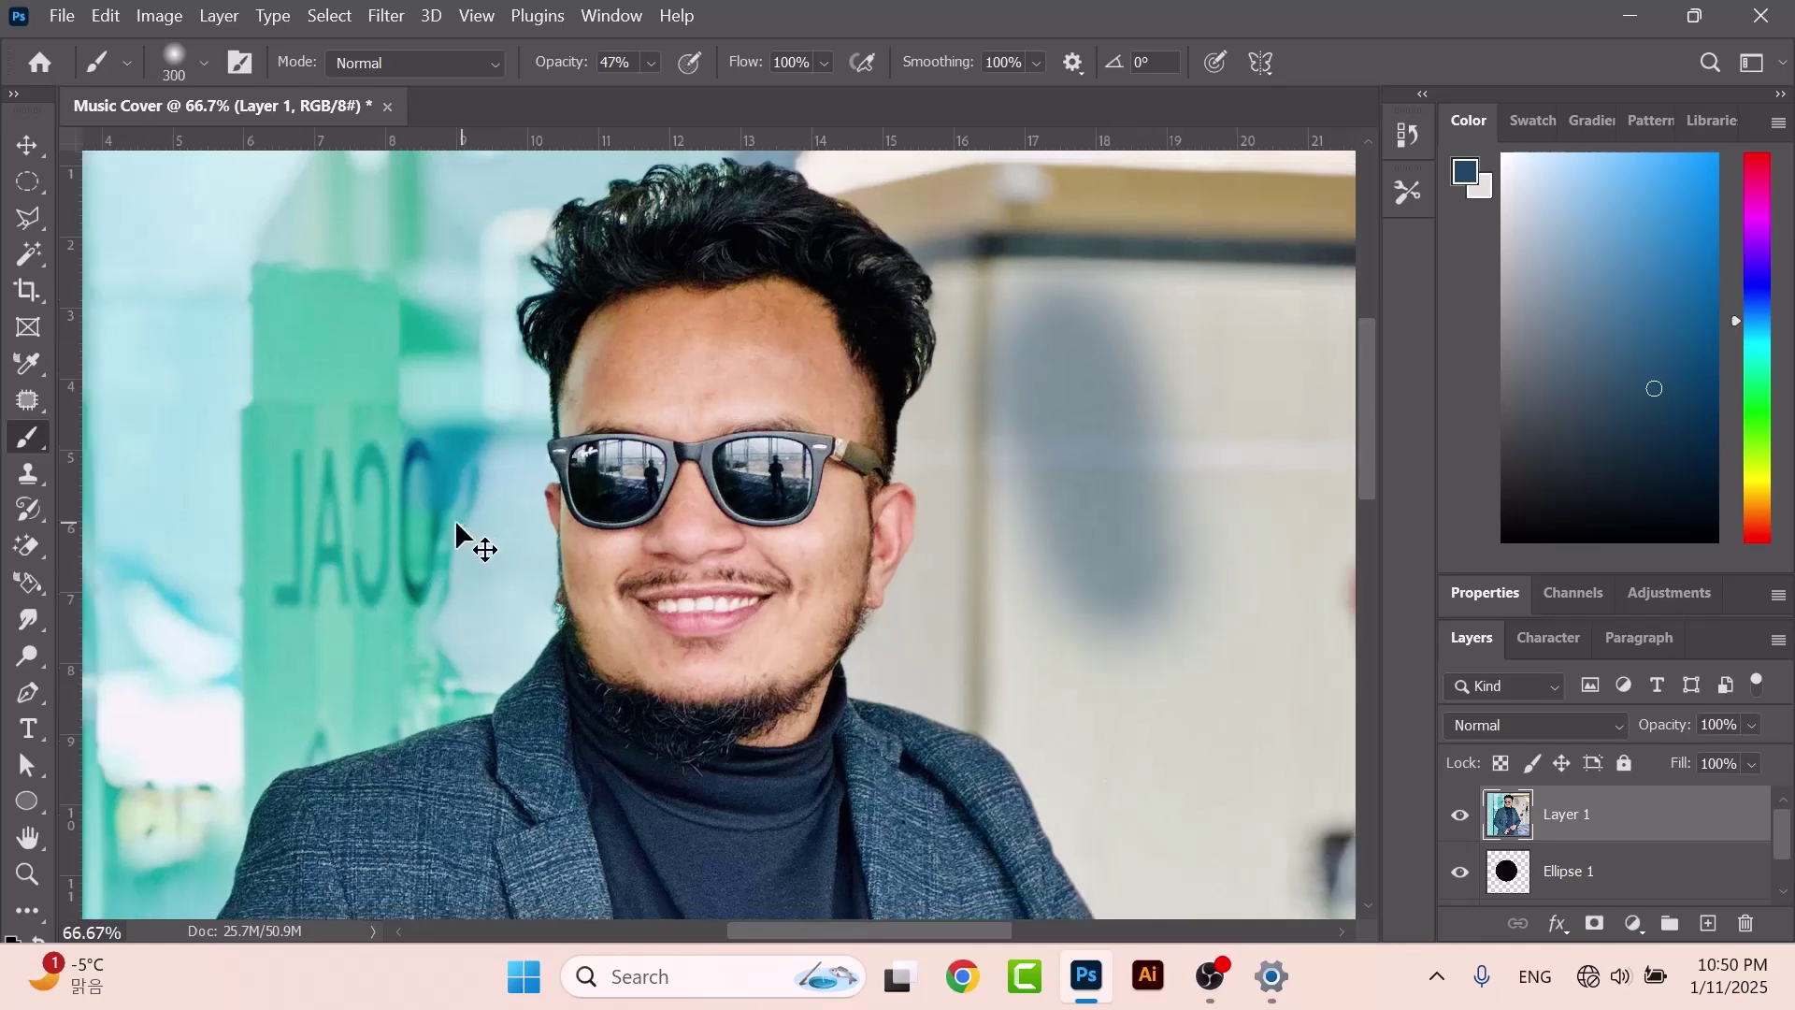
key("ctrl+minus")
key("ctrl+minus")
key("ctrl+minus")
key("bracketright")
key("bracketright")
key("bracketright")
key("bracketright")
mouse_move(475, 259)
left_mouse_down()
mouse_move(479, 334)
mouse_move(517, 247)
mouse_move(539, 403)
mouse_move(384, 633)
left_mouse_up()
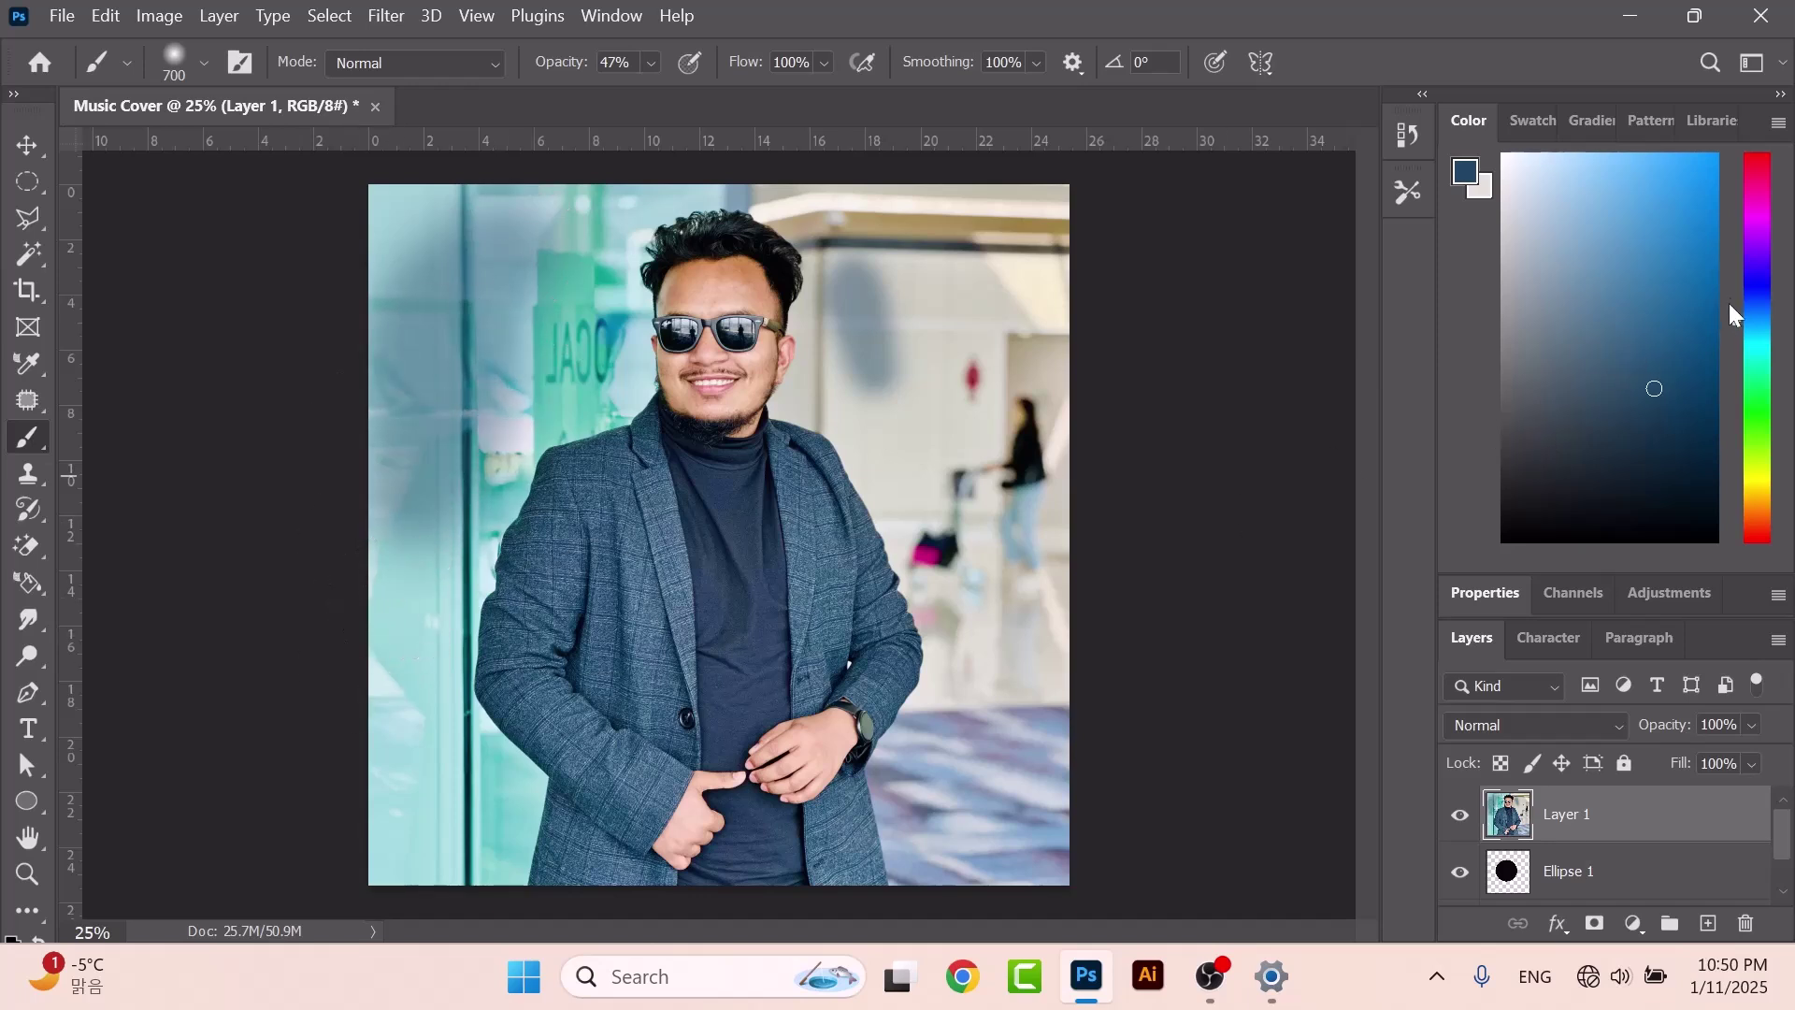
Paint purple strokes across the upper background on both sides of the man, changing the brush to size 250 and 97% opacity after the first.
left_click(1766, 225)
mouse_move(500, 253)
left_mouse_down()
mouse_move(470, 363)
mouse_move(354, 341)
mouse_move(430, 194)
mouse_move(361, 355)
left_mouse_up()
key("bracketleft")
key("9")
key("7")
key("bracketleft")
key("bracketleft")
key("bracketleft")
key("bracketleft")
left_click_drag(543, 217, 308, 477)
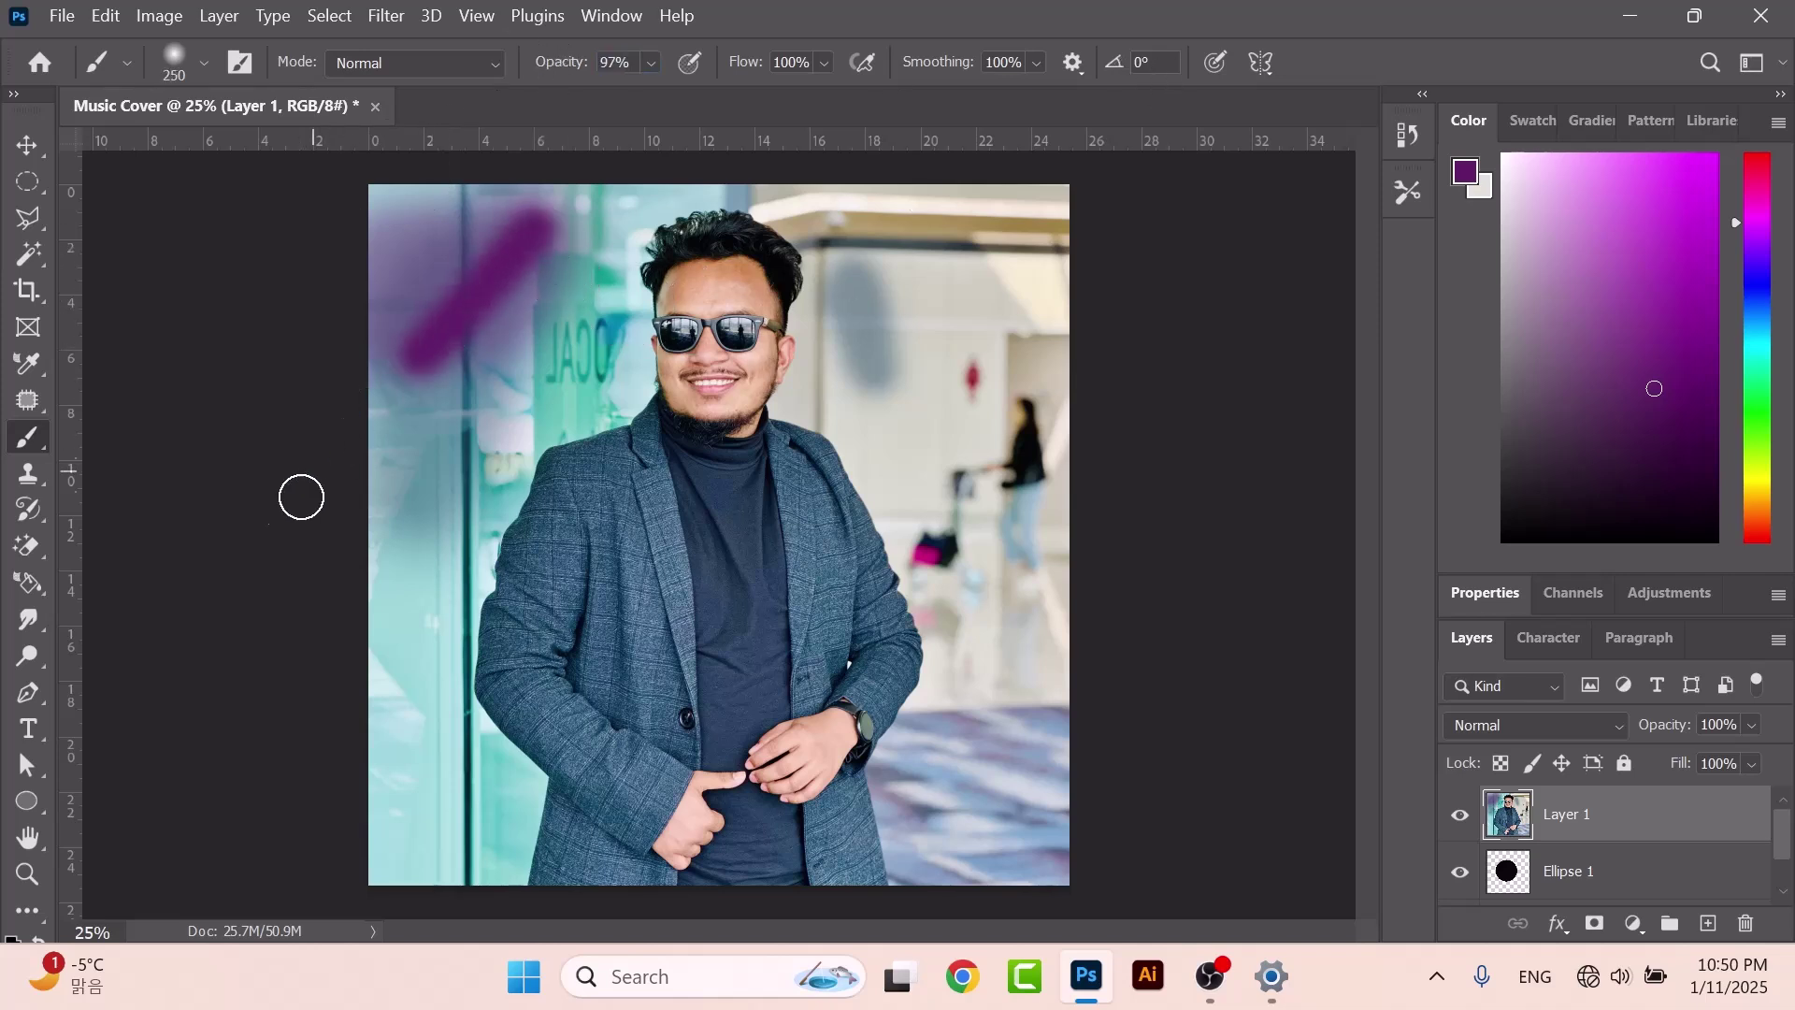
left_click_drag(980, 234, 1141, 614)
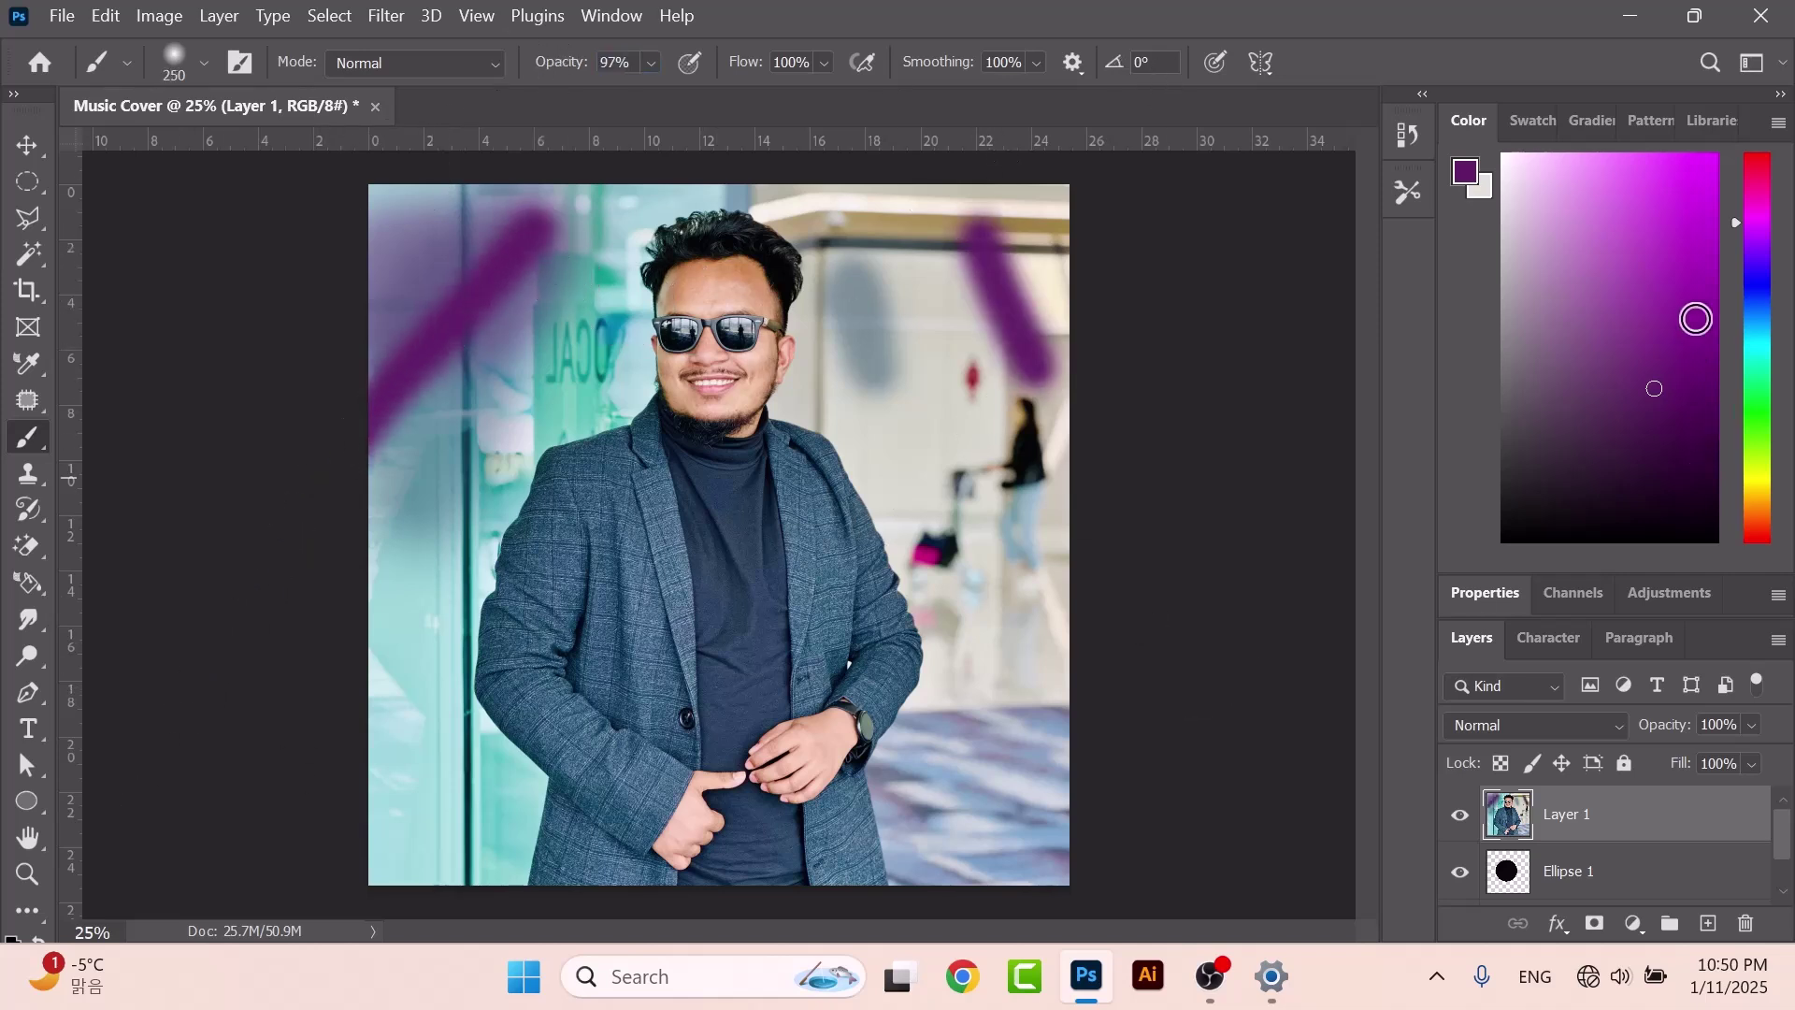
Change the brush color to dark teal and paint long strokes over the background on both sides of the man.
left_click(1758, 335)
mouse_move(935, 296)
left_mouse_down()
mouse_move(976, 597)
mouse_move(1024, 717)
mouse_move(1024, 806)
left_mouse_up()
left_click_drag(445, 546, 391, 840)
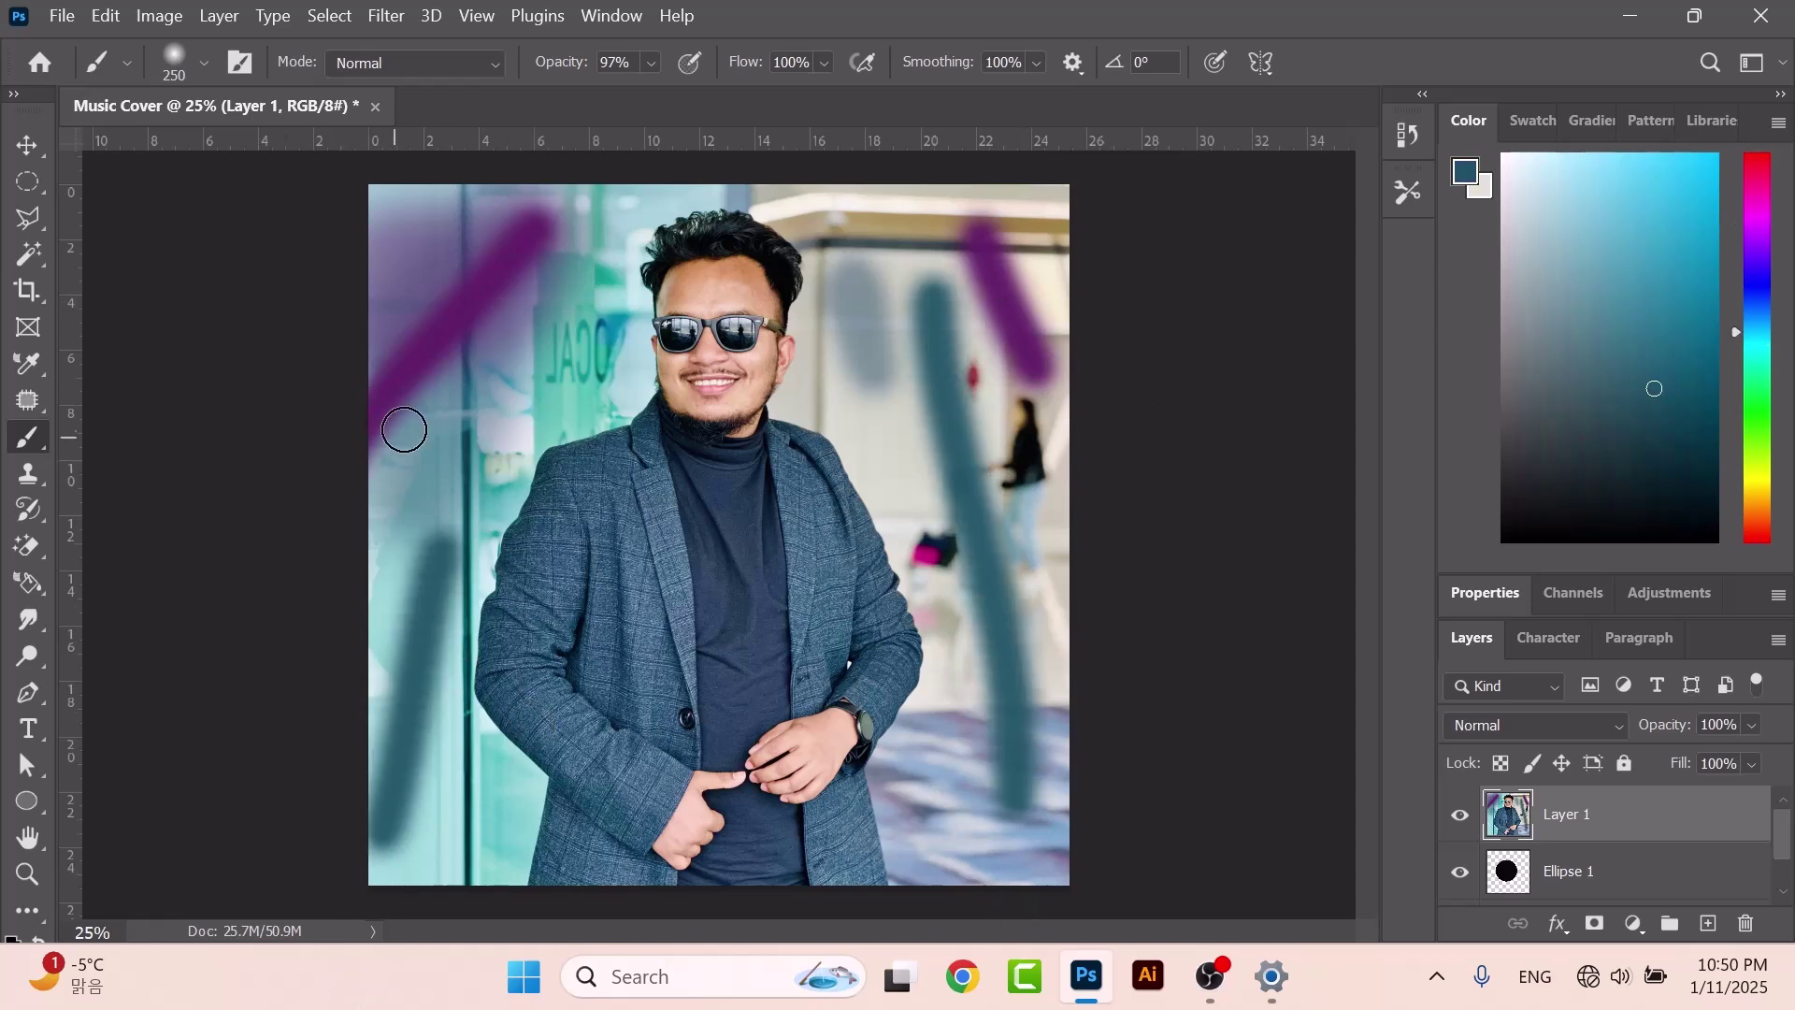
left_click_drag(397, 433, 245, 877)
key("ctrl+plus")
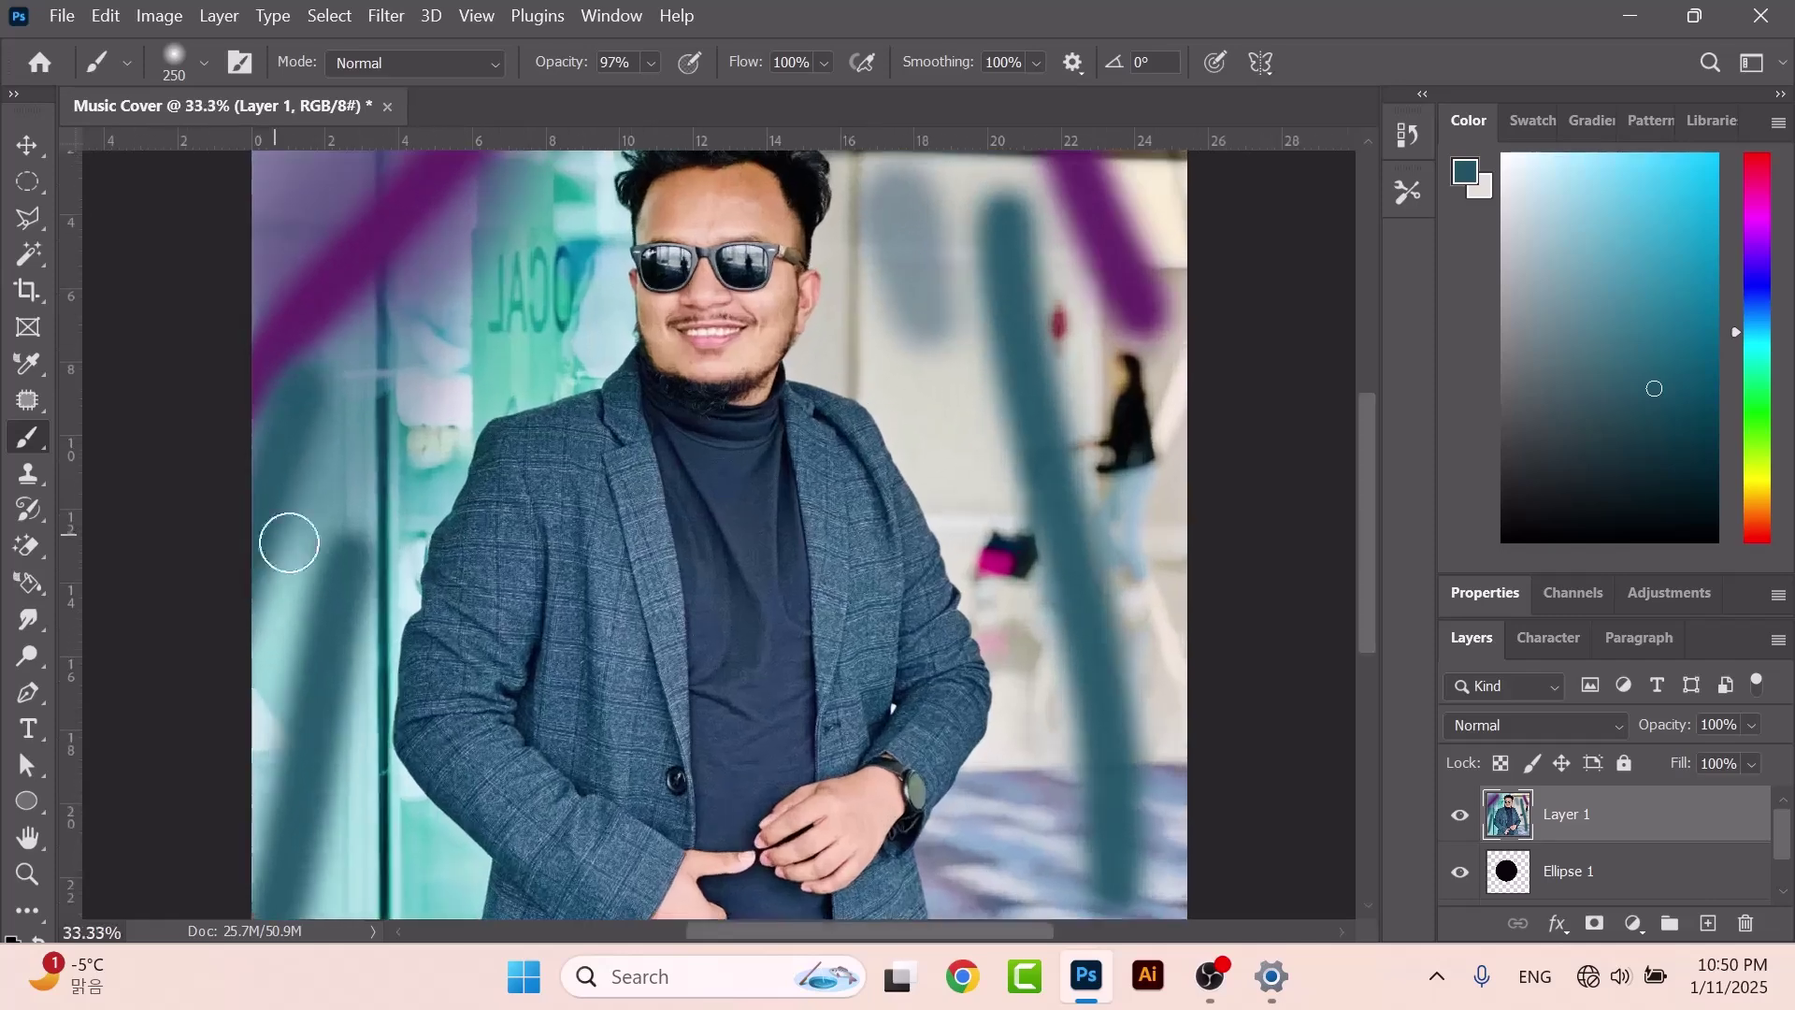
scroll(344, 548, "up", 1)
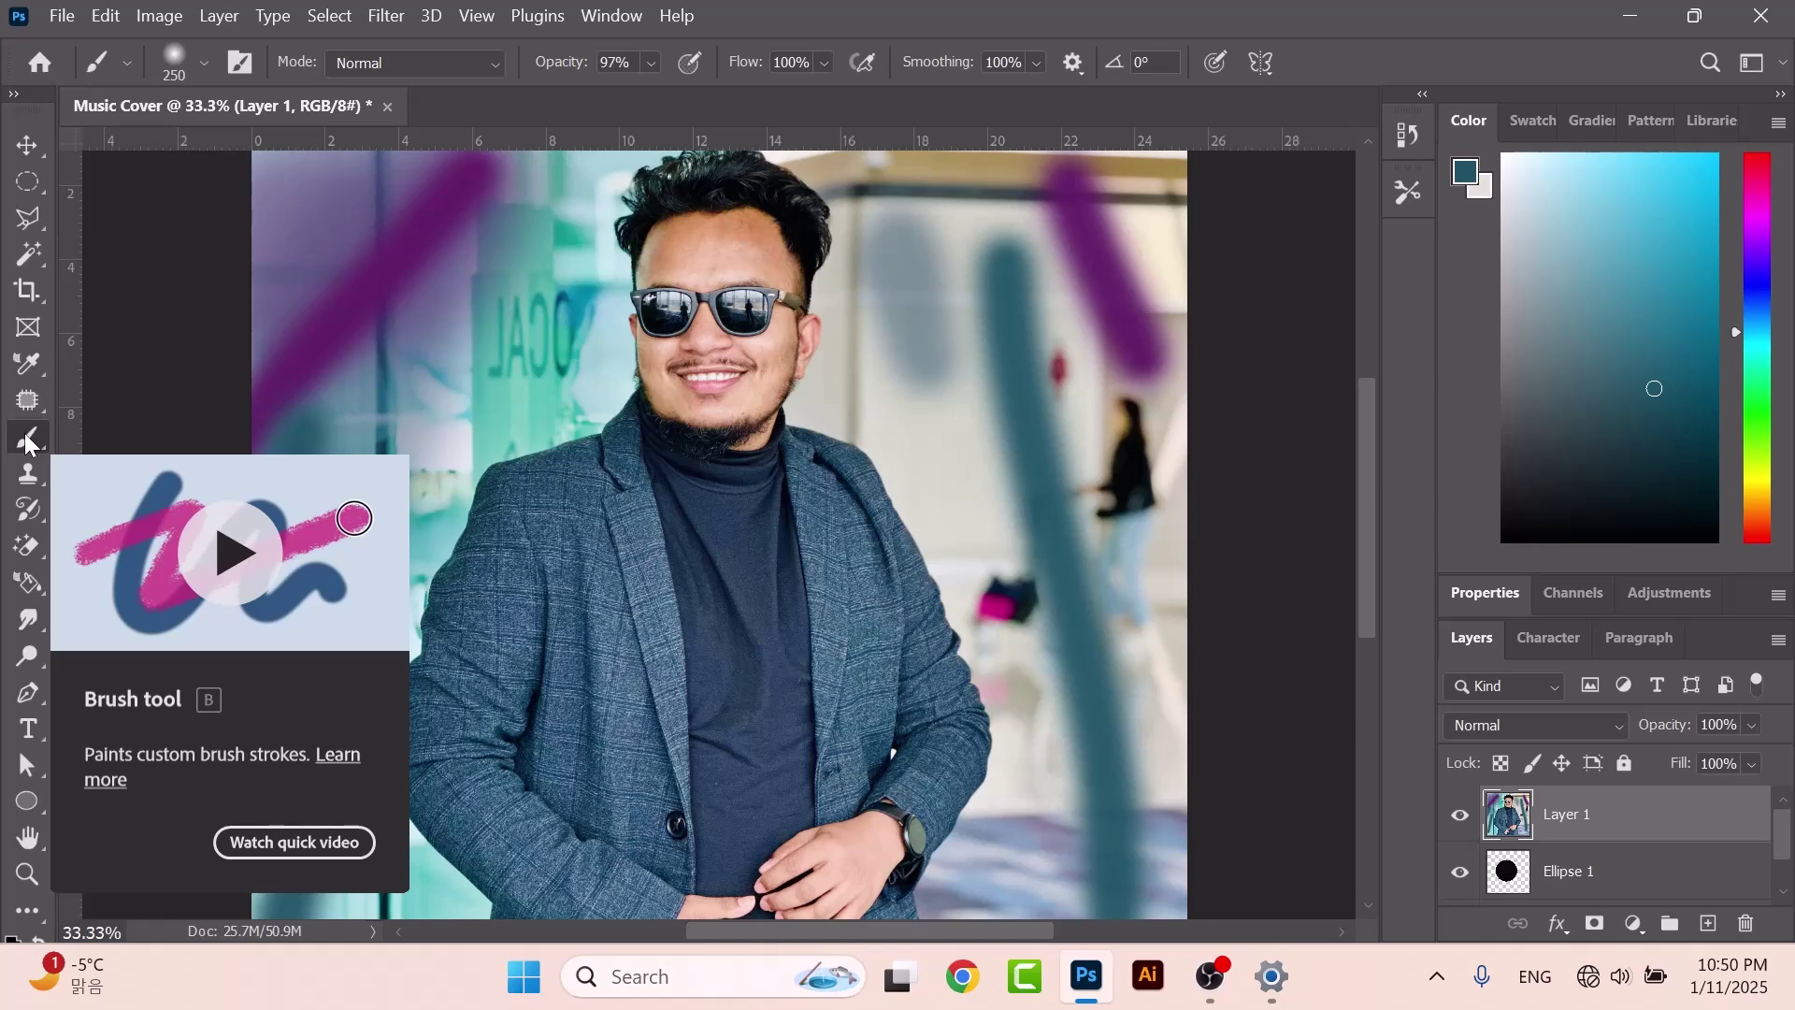
mouse_move(926, 341)
left_mouse_down()
mouse_move(976, 499)
mouse_move(1101, 570)
mouse_move(1152, 573)
mouse_move(1093, 386)
mouse_move(1127, 386)
mouse_move(1099, 349)
mouse_move(1101, 293)
mouse_move(1067, 307)
mouse_move(1099, 278)
mouse_move(951, 175)
mouse_move(984, 227)
mouse_move(965, 366)
left_mouse_up()
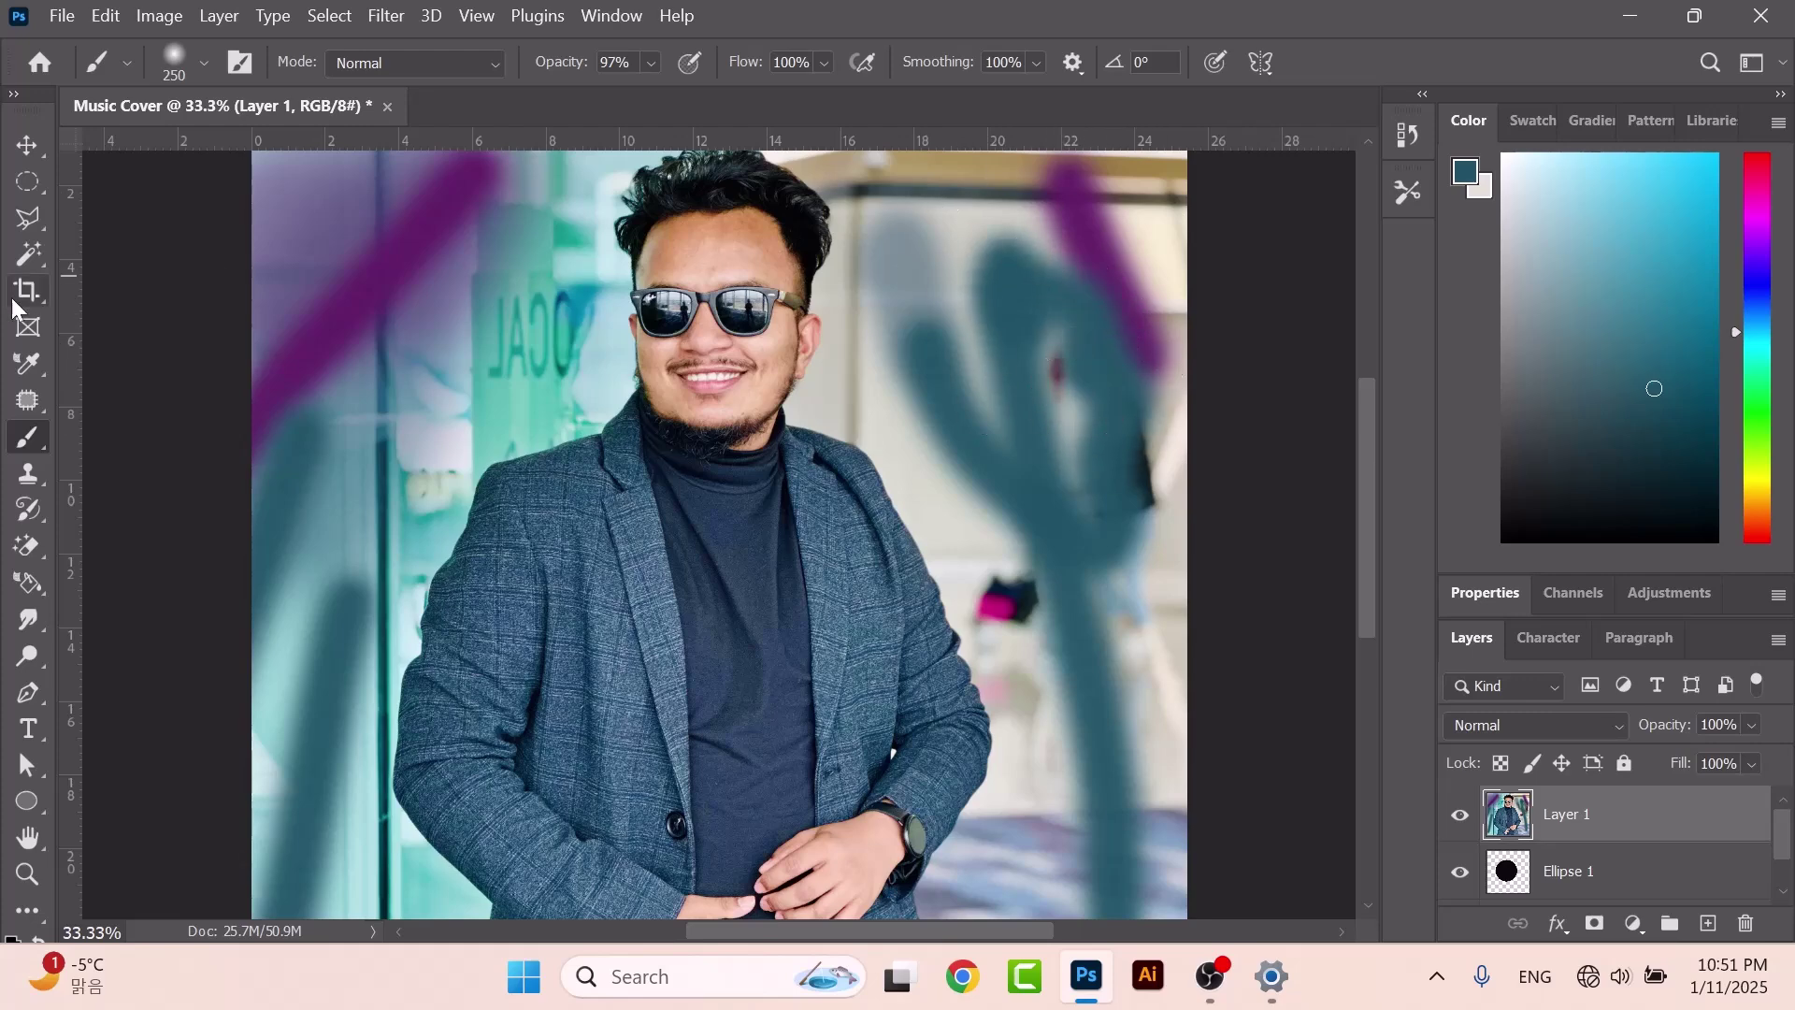
Switch to the Pencil Tool and draw teal freehand lines and loops on both sides of the man's head, using sizes 40 and 35.
left_click(35, 433)
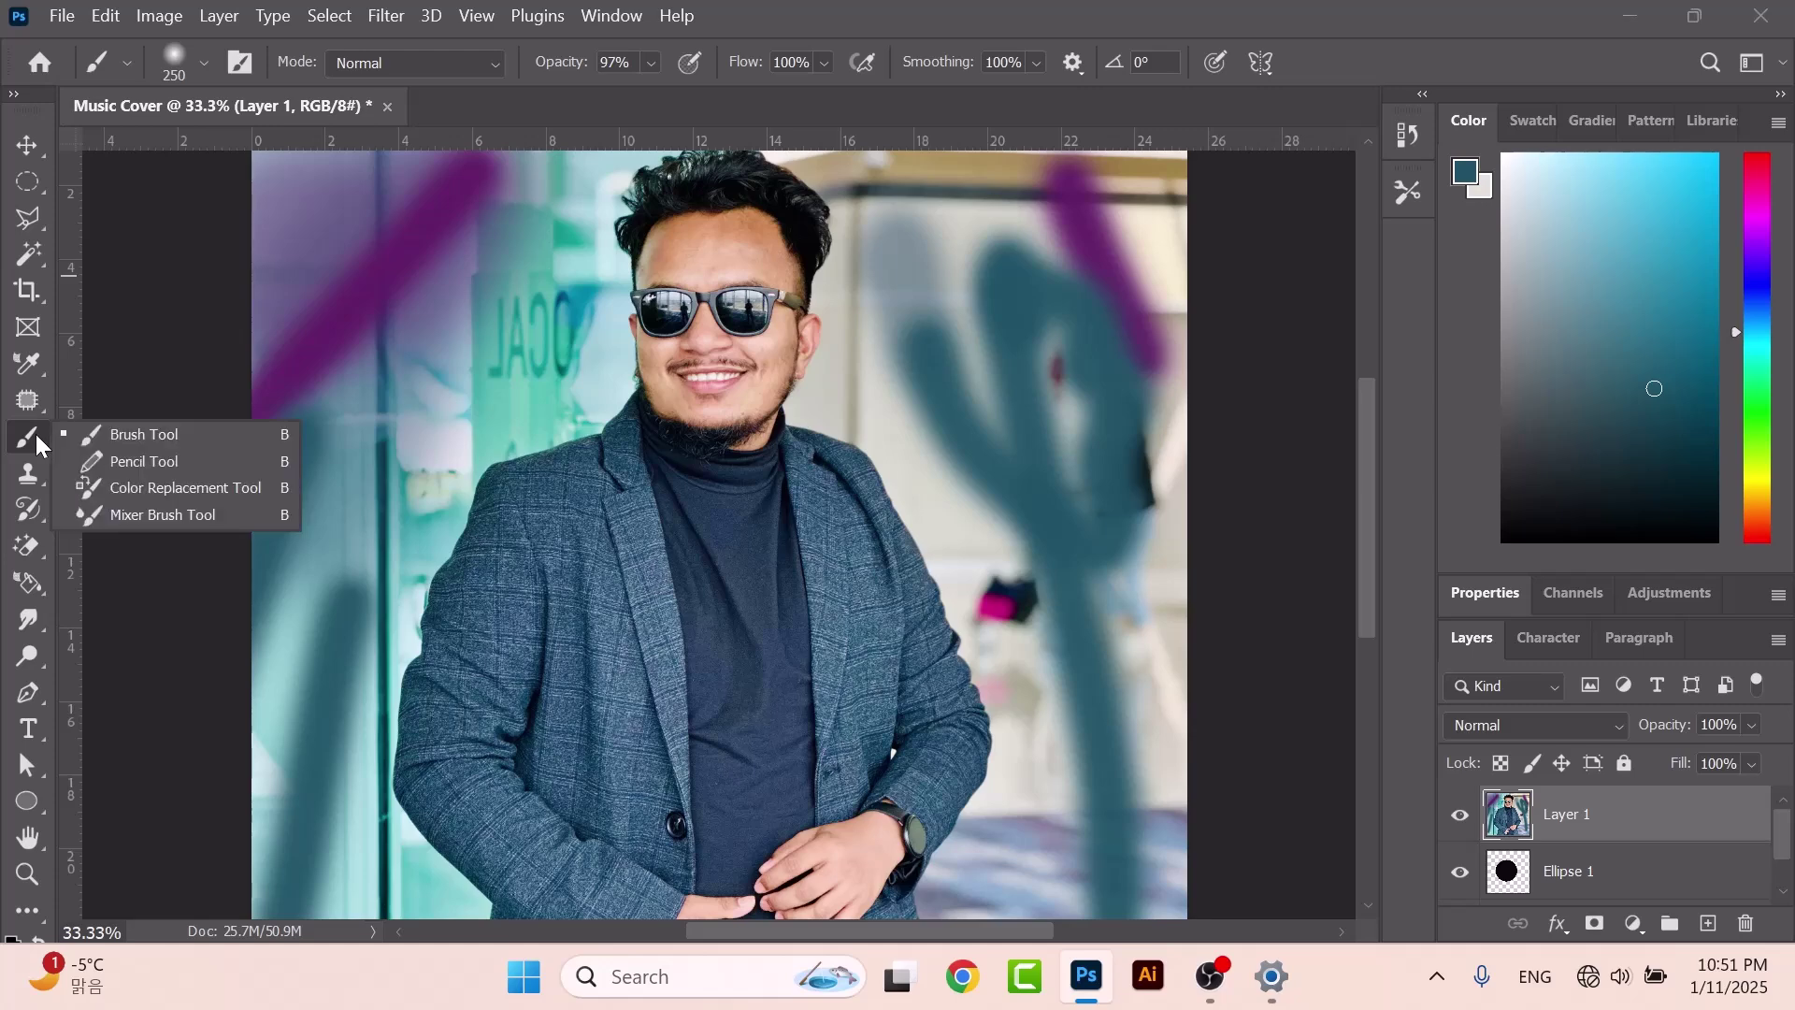
left_click(176, 464)
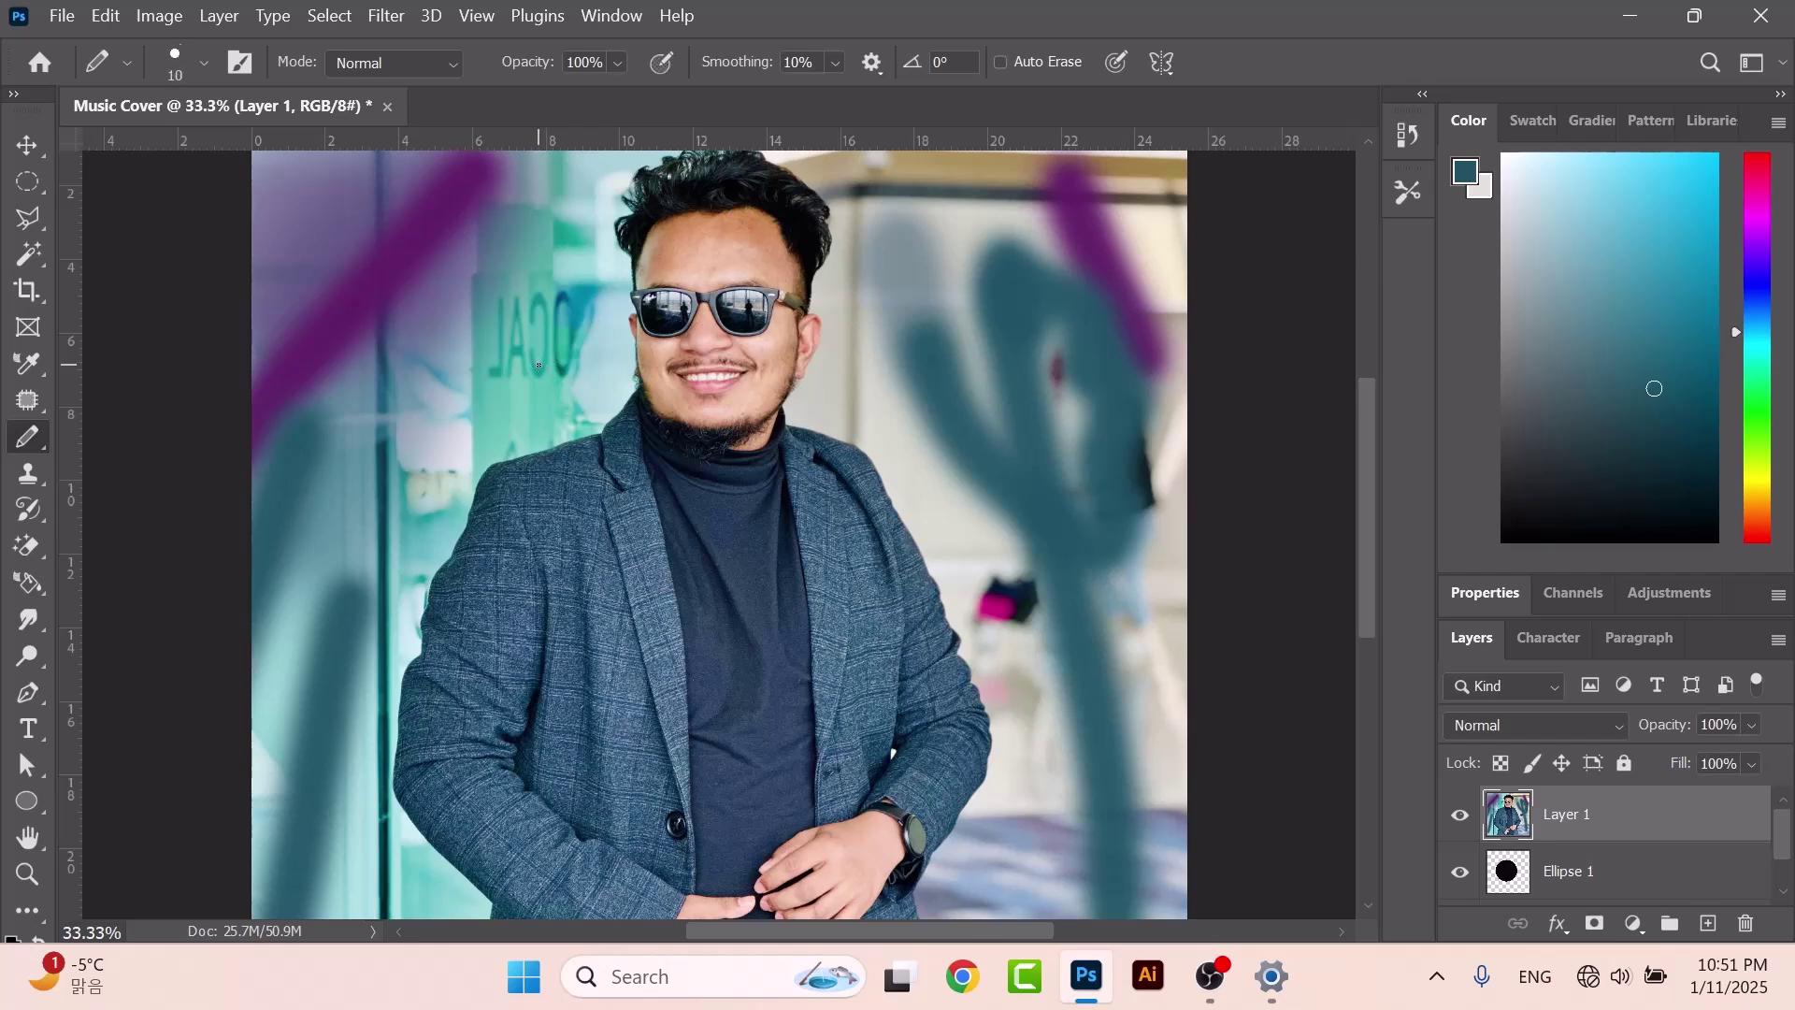
mouse_move(566, 335)
left_mouse_down()
mouse_move(471, 440)
mouse_move(433, 545)
mouse_move(373, 606)
left_mouse_up()
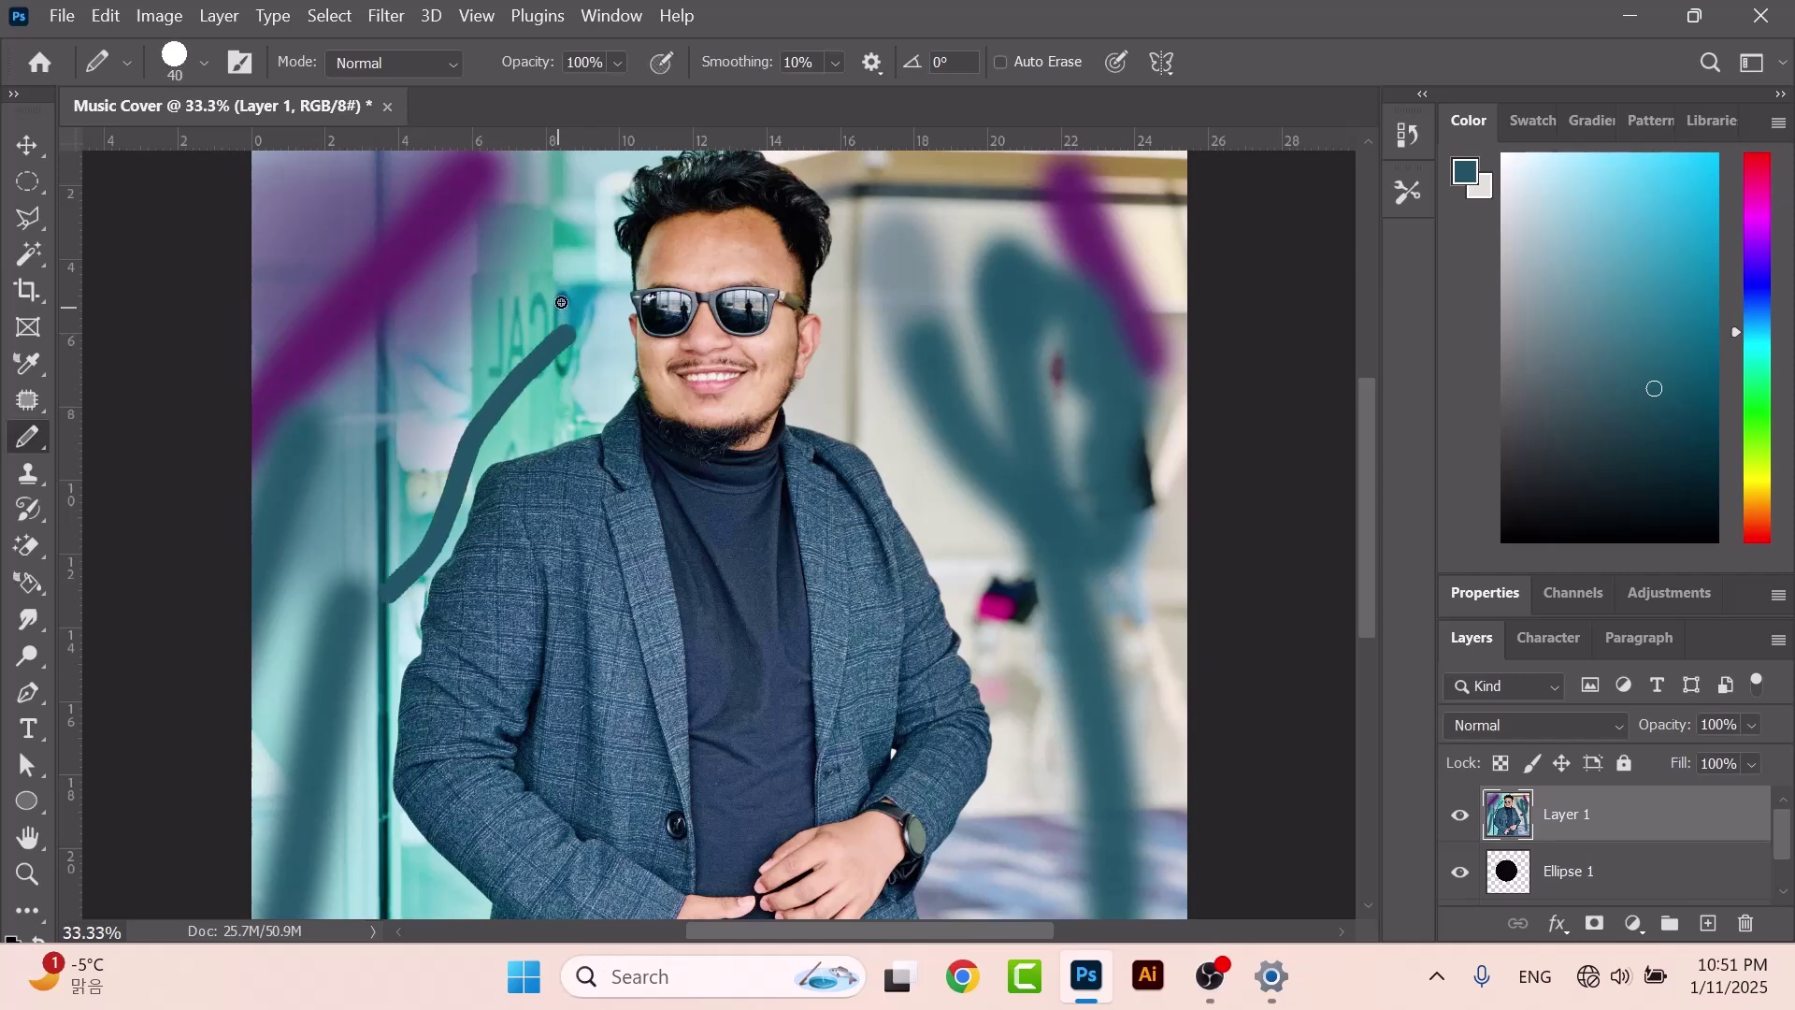
mouse_move(573, 249)
left_mouse_down()
mouse_move(479, 347)
mouse_move(414, 506)
mouse_move(382, 533)
mouse_move(373, 410)
mouse_move(440, 386)
mouse_move(577, 423)
left_mouse_up()
left_click_drag(812, 294, 1001, 352)
left_click_drag(947, 253, 1080, 346)
Use the Color Replacement Tool with a green foreground color and brush size 90 to recolor the man's turtleneck green.
right_click(42, 441)
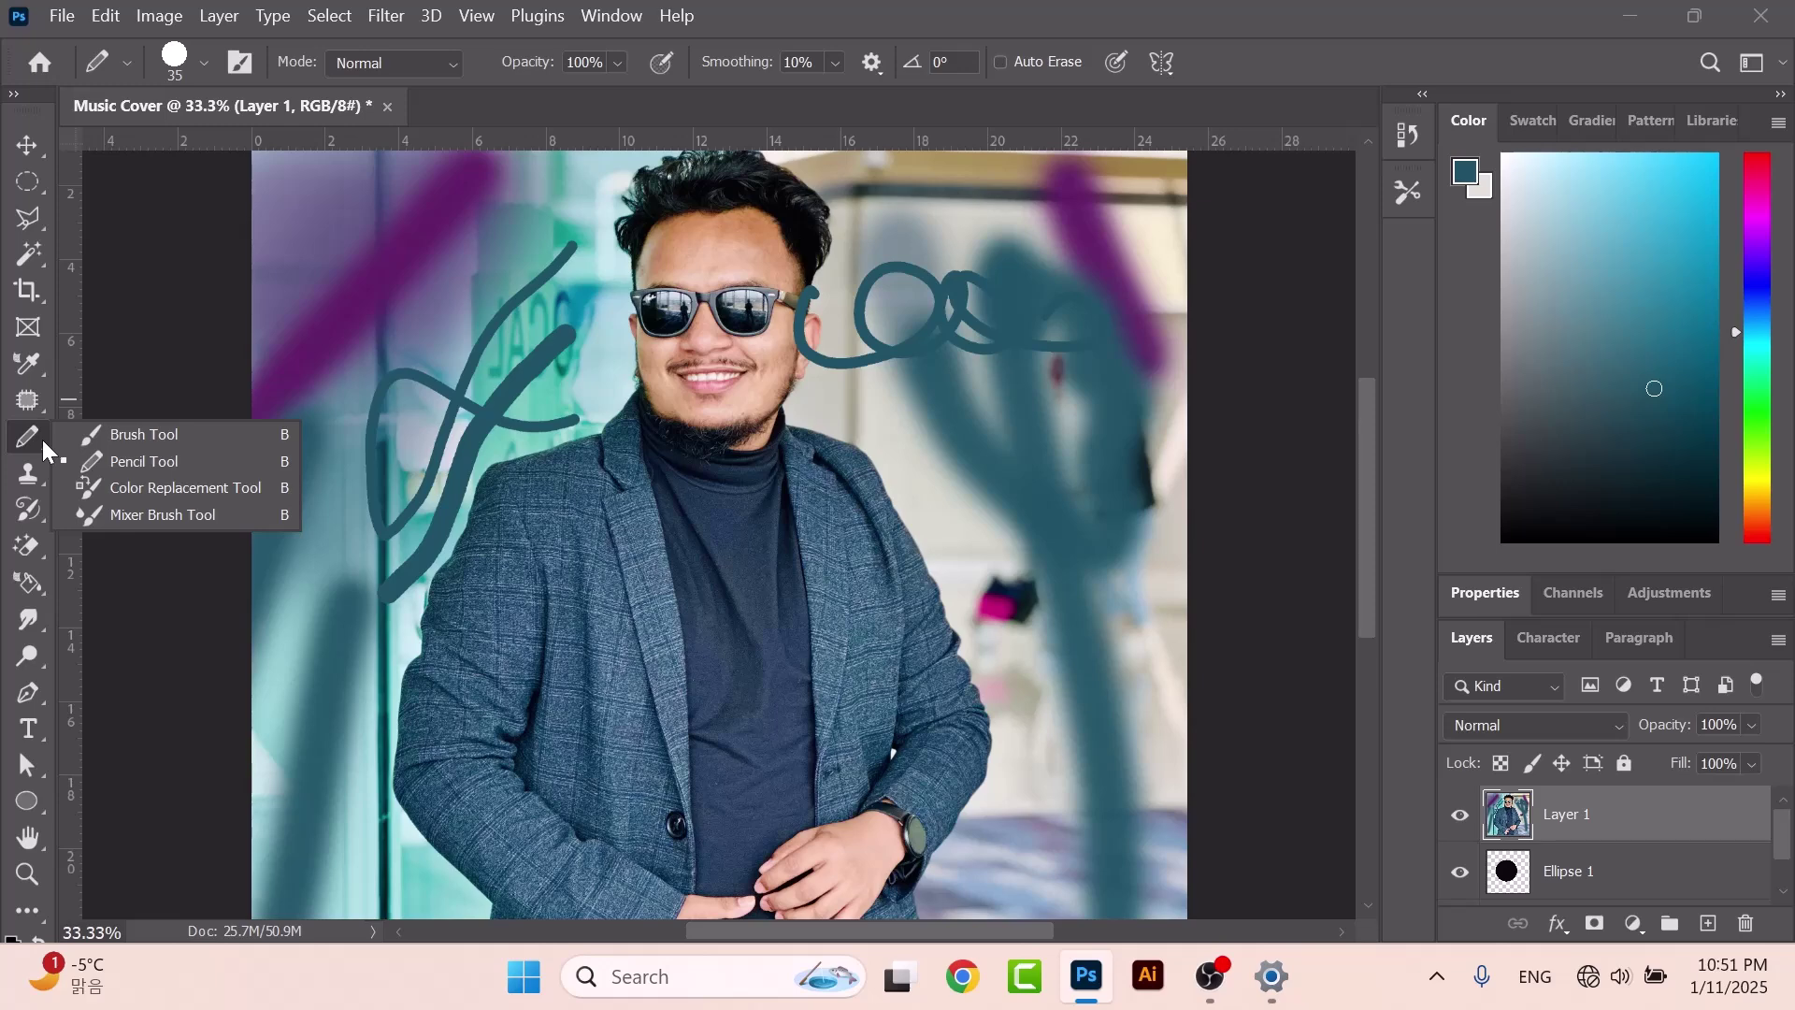
left_click(190, 490)
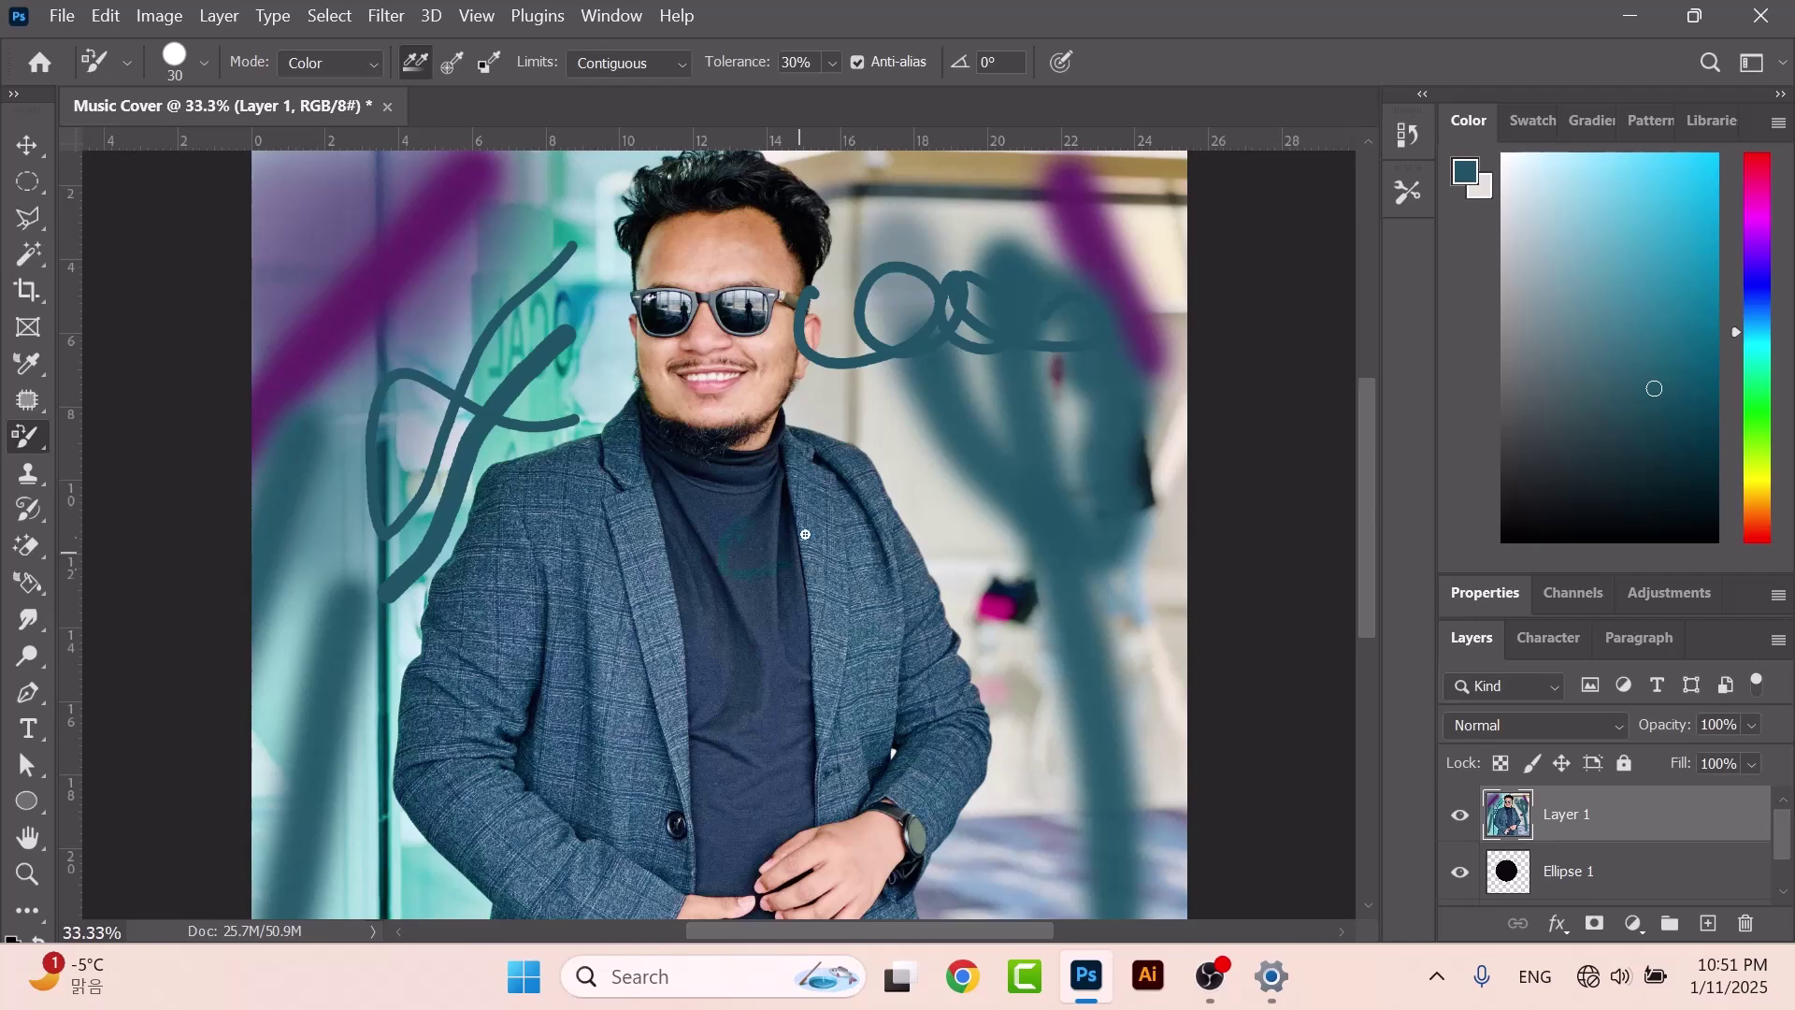
left_click(1767, 376)
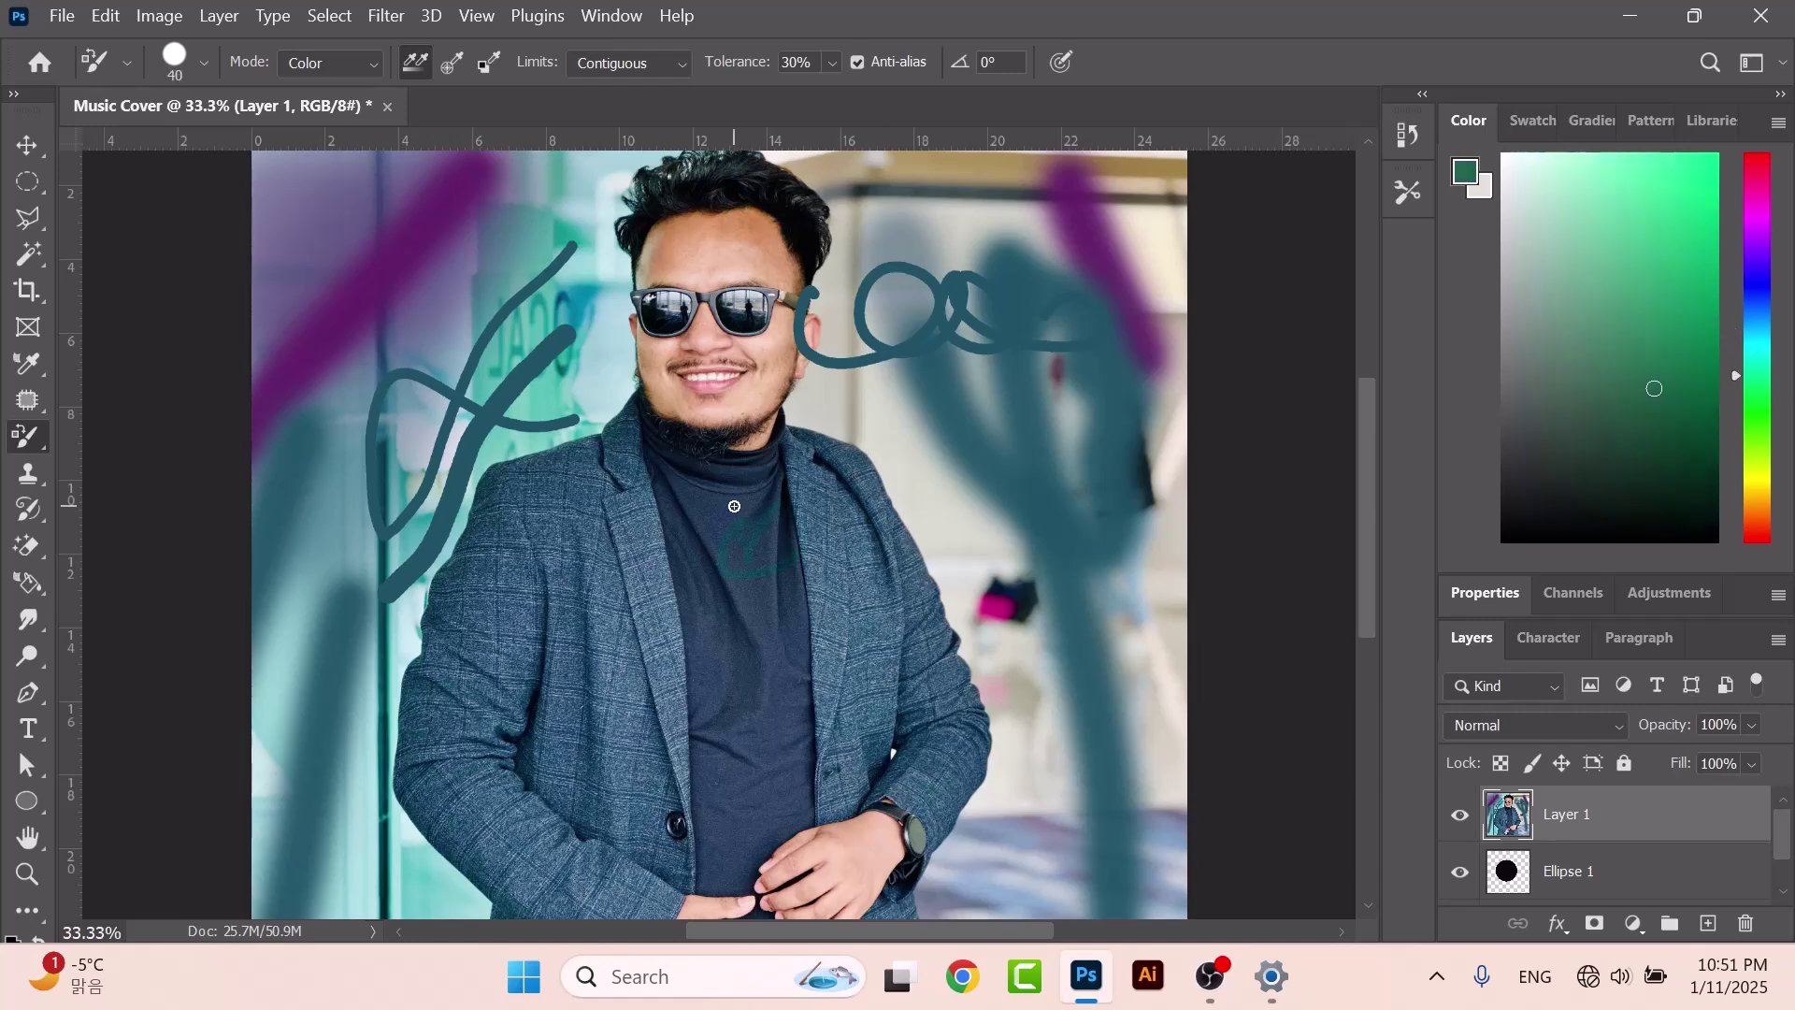
mouse_move(733, 491)
left_mouse_down()
mouse_move(717, 624)
mouse_move(740, 813)
mouse_move(763, 488)
left_mouse_up()
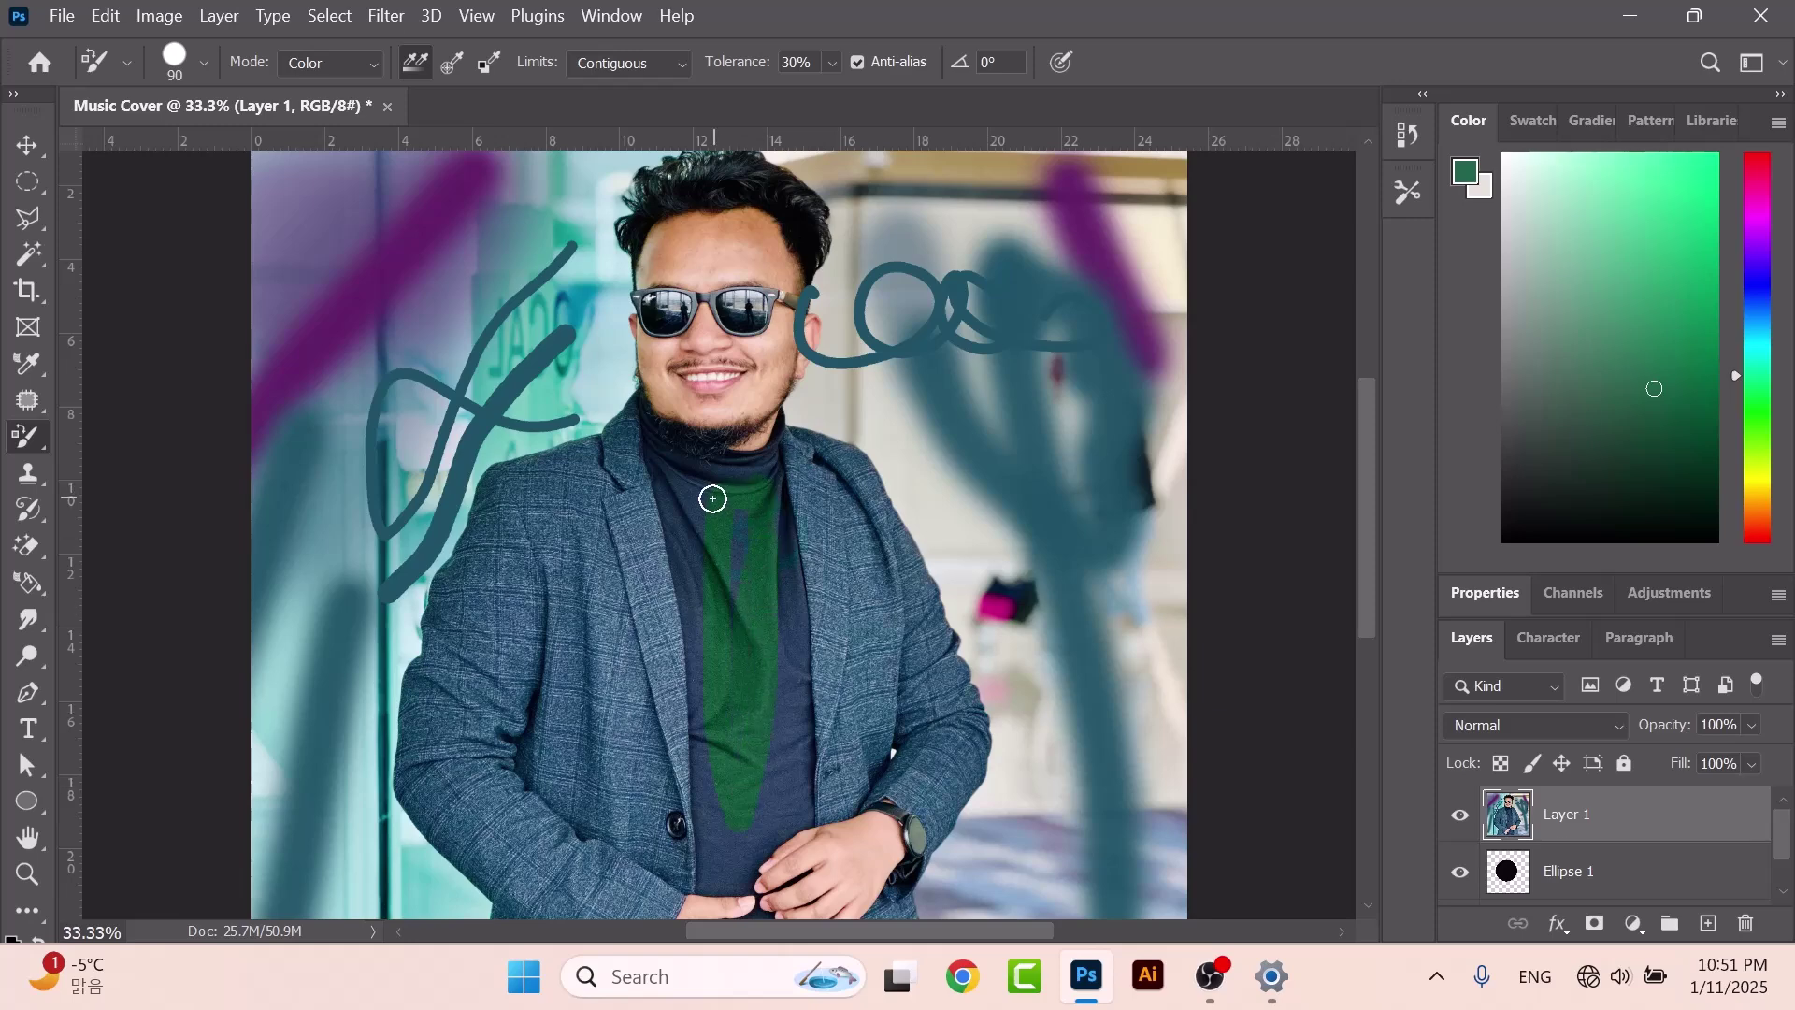
mouse_move(785, 644)
left_mouse_down()
mouse_move(773, 758)
mouse_move(780, 502)
left_mouse_up()
mouse_move(793, 613)
left_mouse_down()
mouse_move(798, 811)
mouse_move(738, 841)
mouse_move(709, 886)
mouse_move(697, 599)
mouse_move(662, 453)
mouse_move(765, 464)
mouse_move(673, 467)
mouse_move(738, 506)
mouse_move(690, 475)
mouse_move(667, 508)
mouse_move(696, 786)
left_mouse_up()
mouse_move(705, 876)
left_mouse_down()
mouse_move(729, 820)
mouse_move(750, 836)
mouse_move(728, 890)
mouse_move(816, 817)
mouse_move(821, 616)
mouse_move(793, 443)
mouse_move(736, 463)
mouse_move(775, 464)
mouse_move(809, 712)
left_mouse_up()
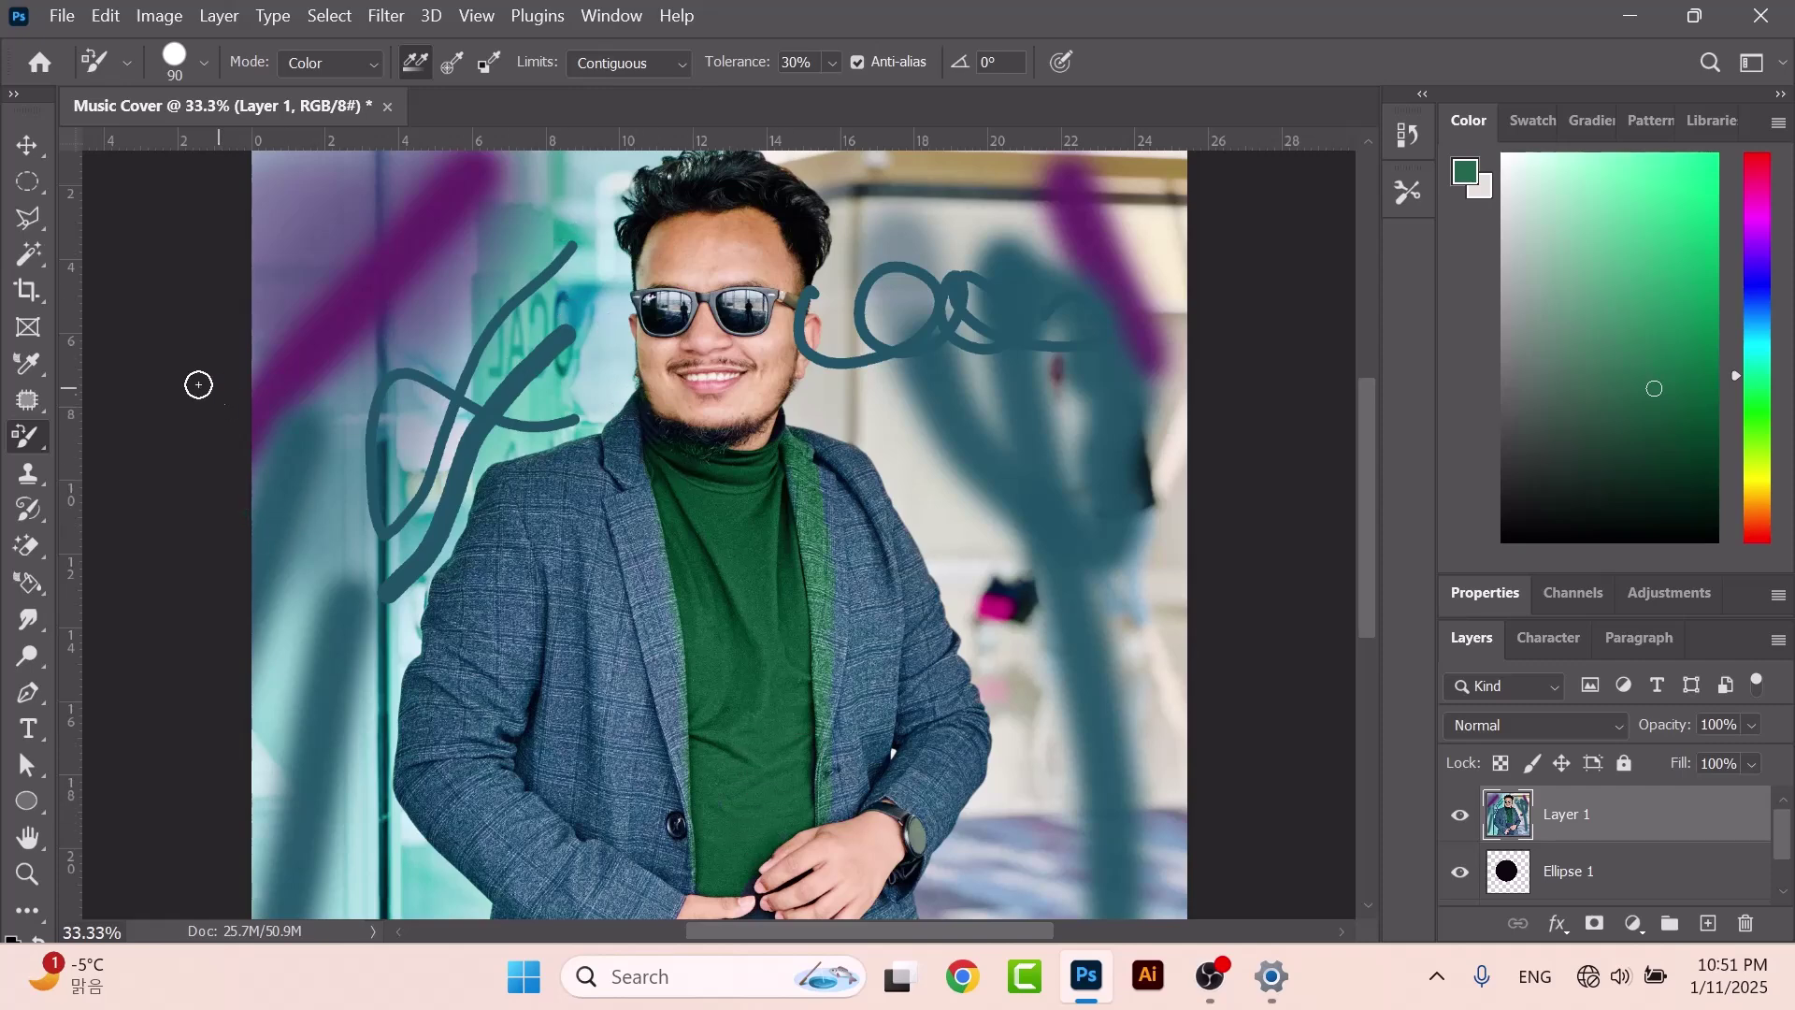
Switch to the Mixer Brush Tool, enlarge it to 600 and blend the painted purple and teal strokes on the glass background.
right_click(32, 434)
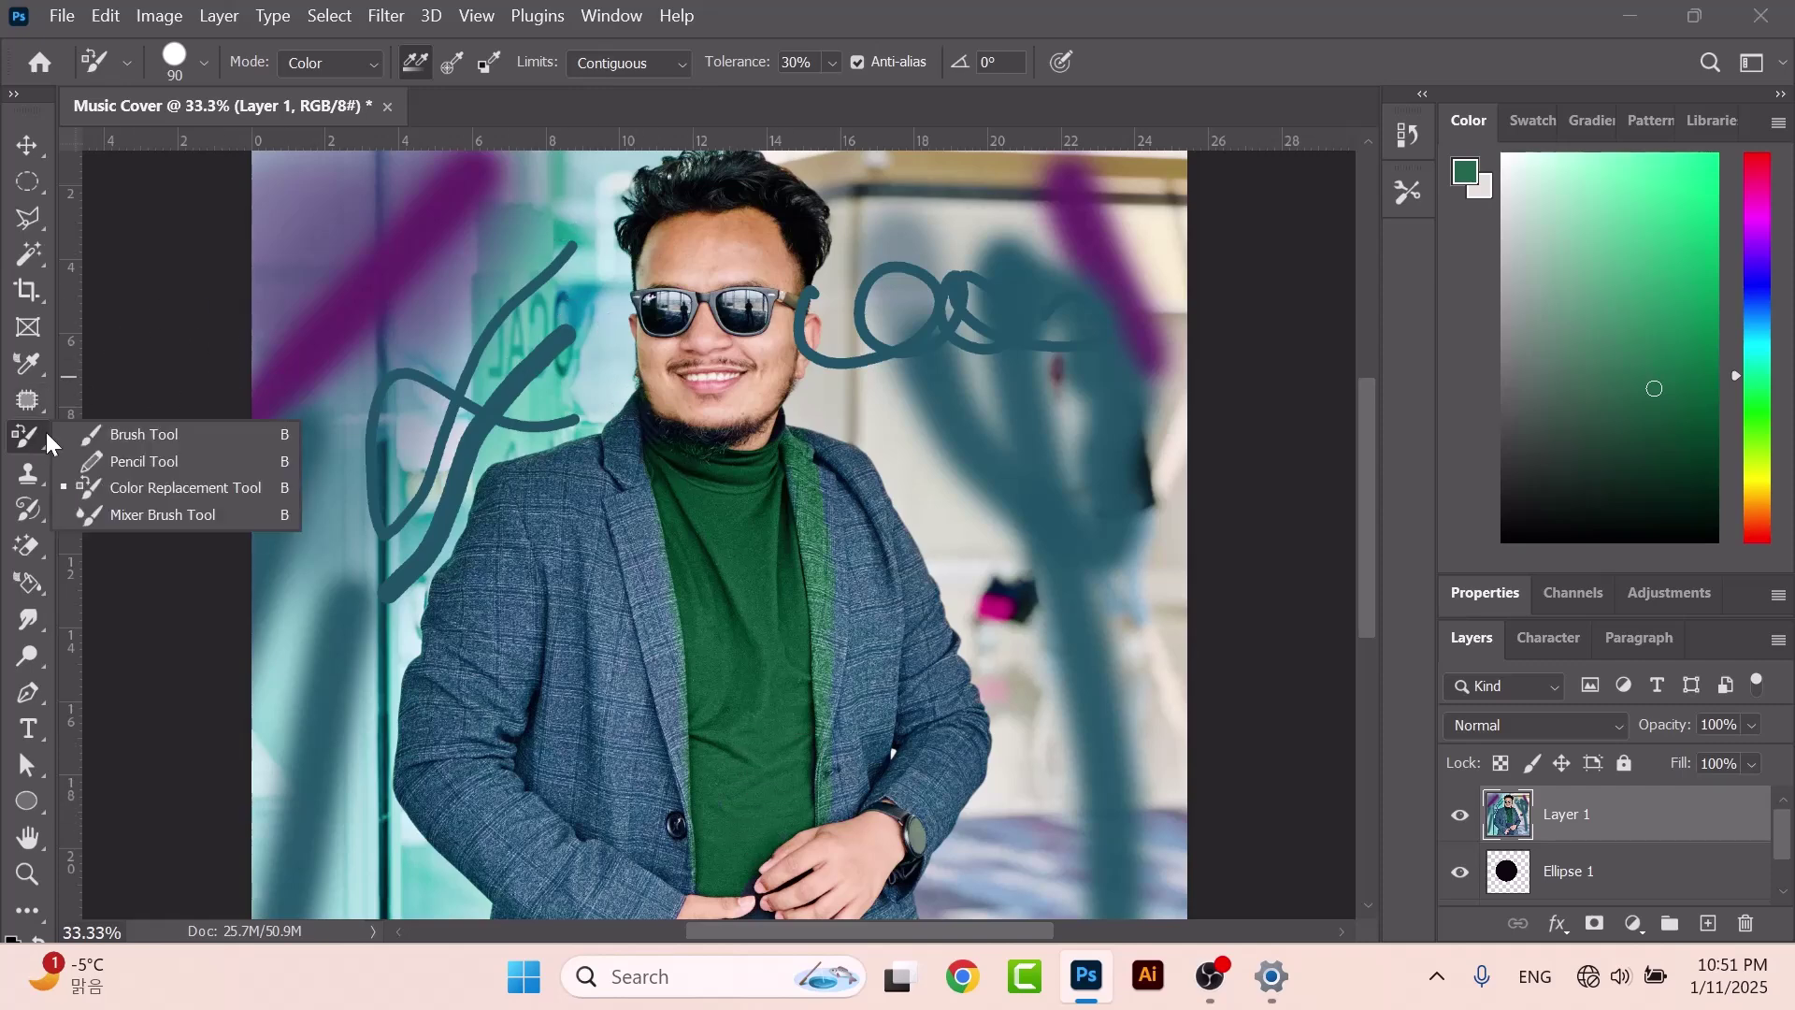
left_click(178, 516)
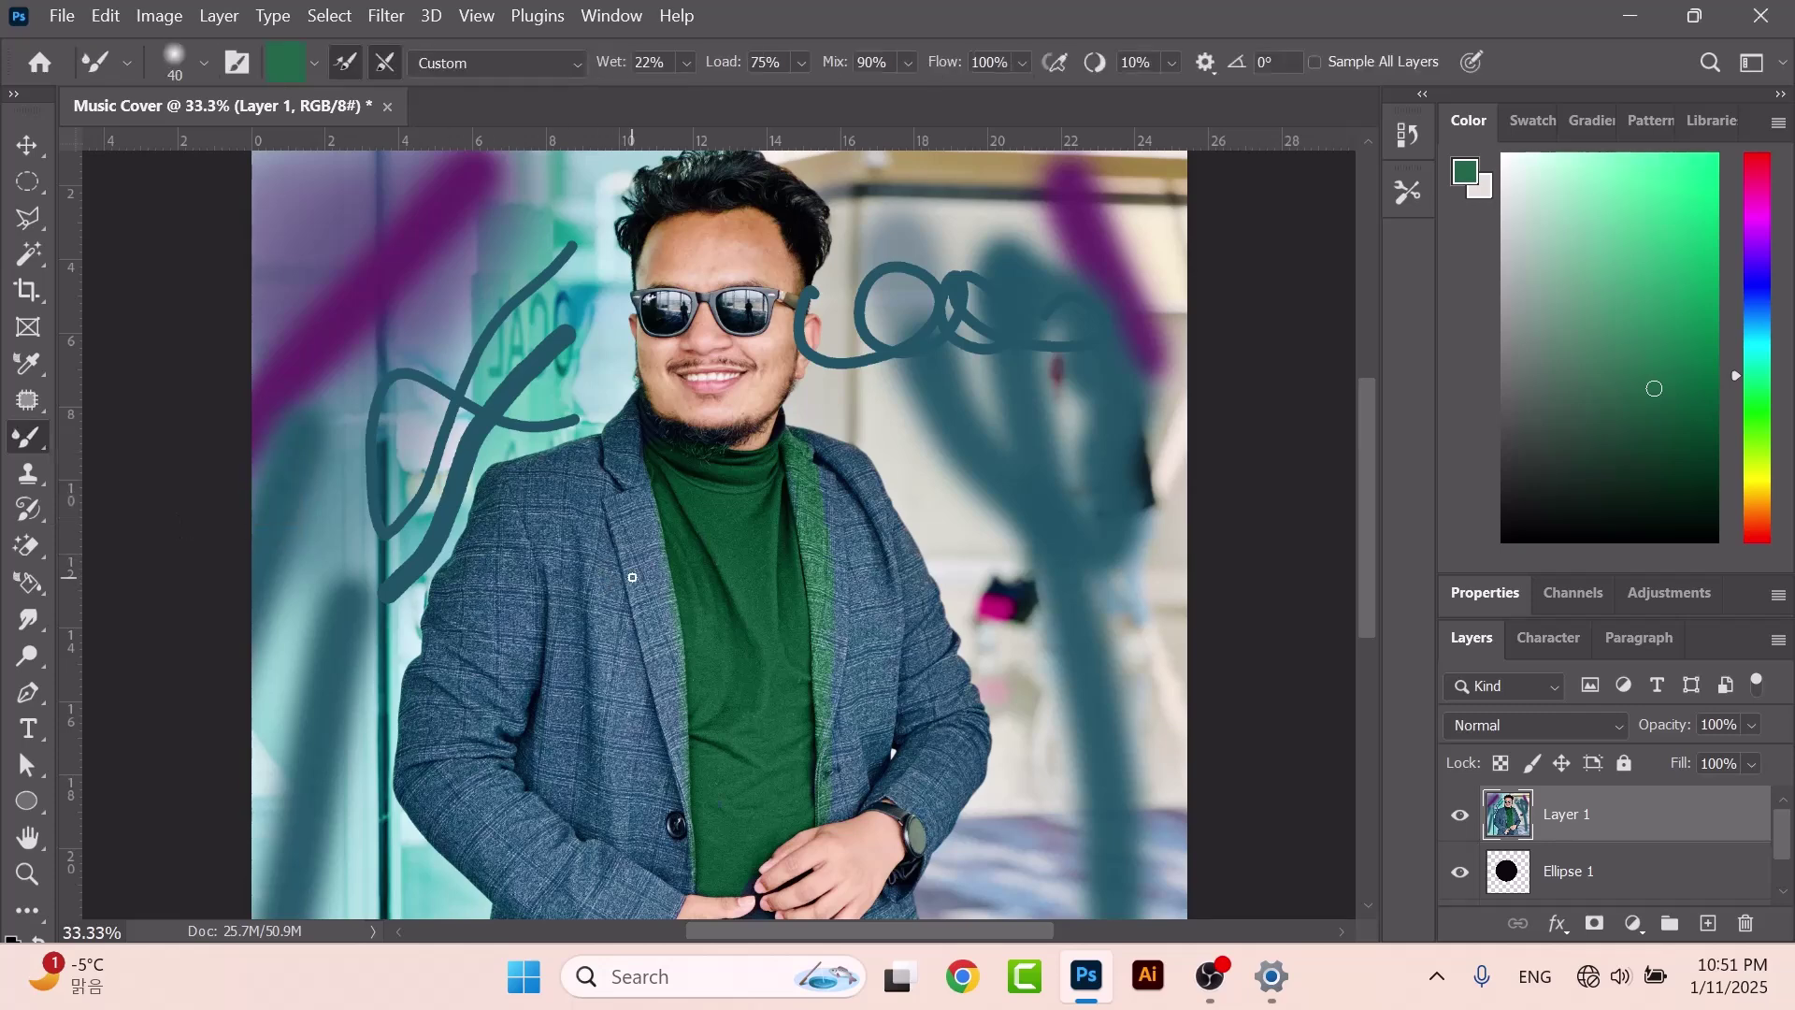
key("bracketright")
key("bracketright")
key("bracketright")
key("bracketright")
key("bracketright")
key("bracketright")
key("bracketright")
key("bracketright")
key("bracketright")
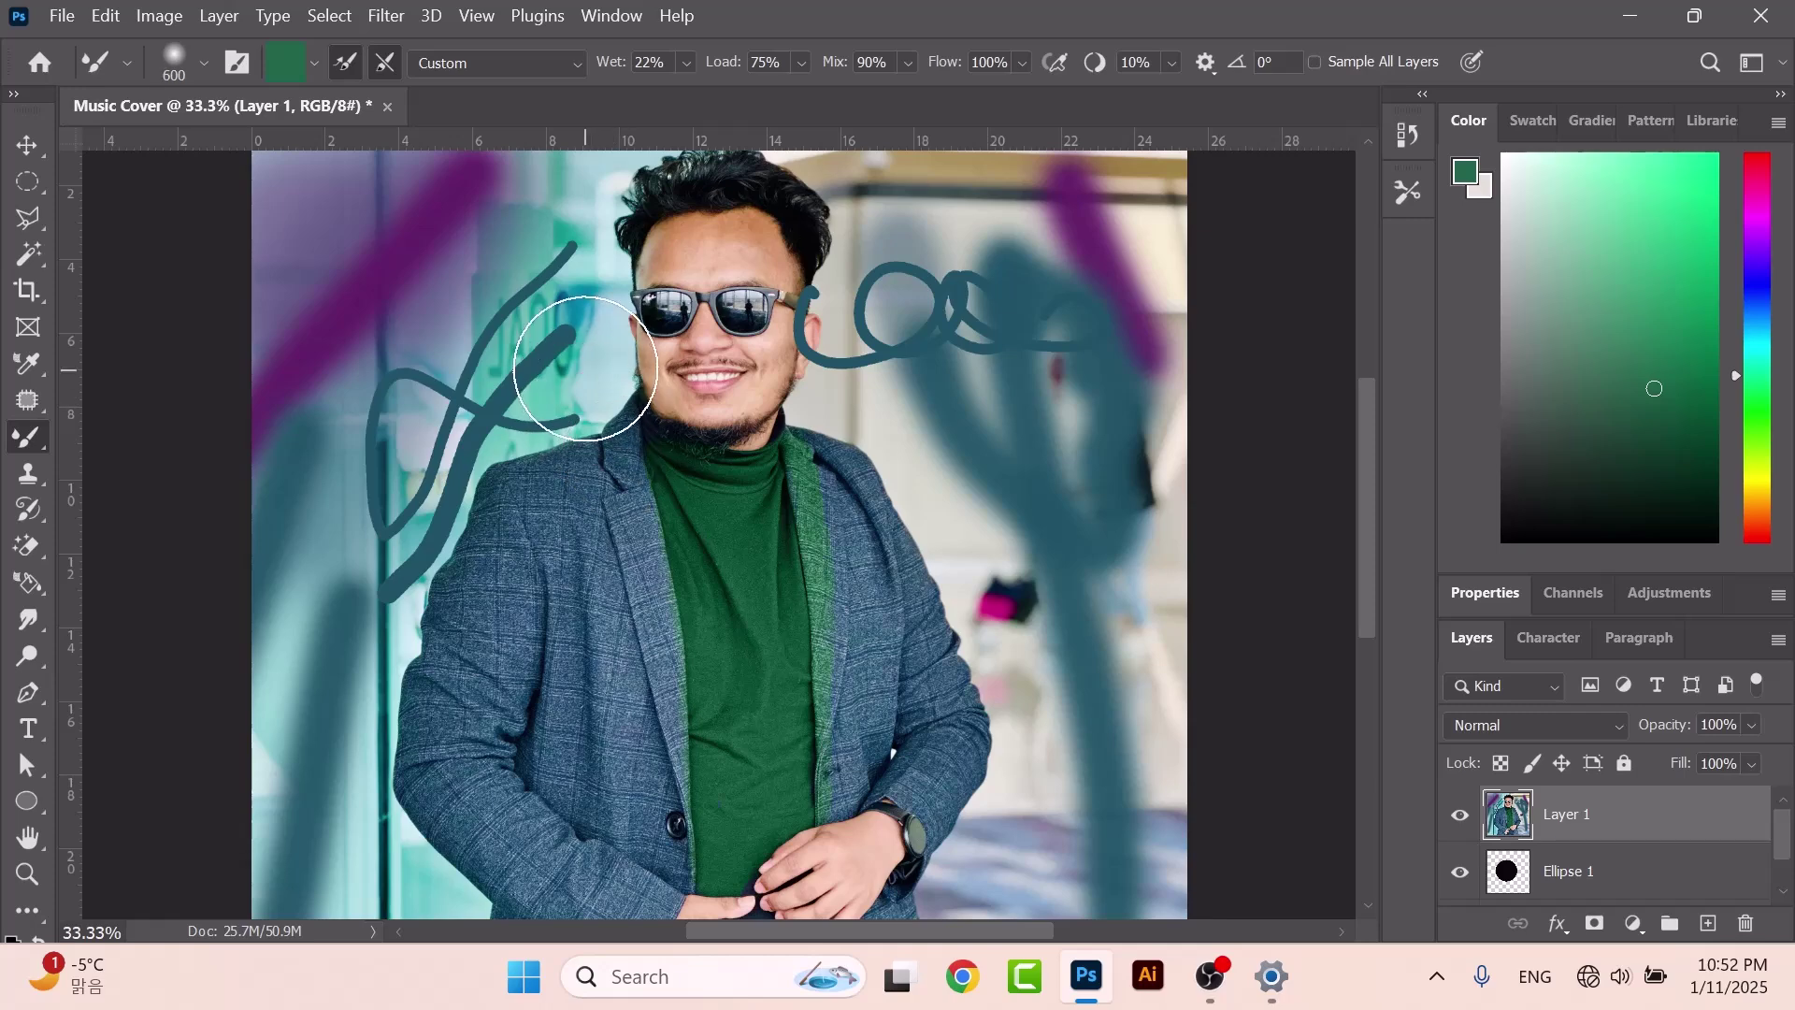
mouse_move(491, 376)
left_mouse_down()
mouse_move(508, 241)
mouse_move(429, 384)
mouse_move(481, 441)
mouse_move(374, 280)
left_mouse_up()
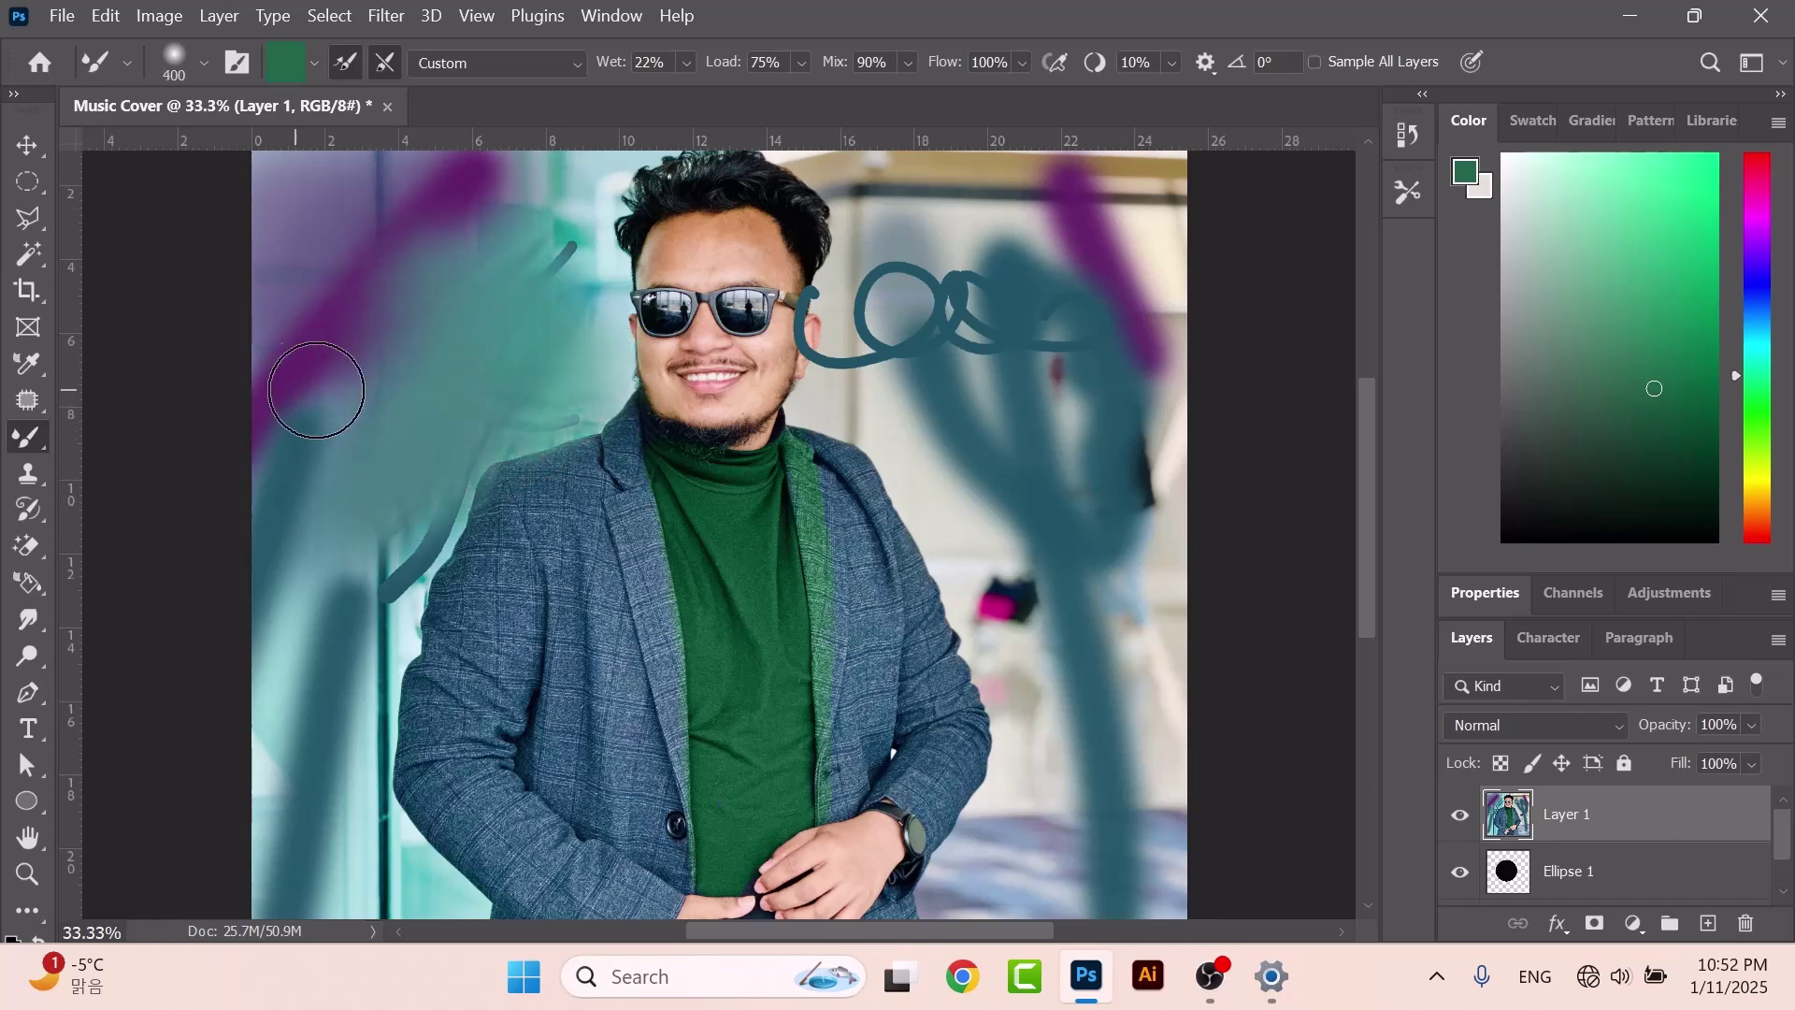
scroll(122, 308, "down", 2)
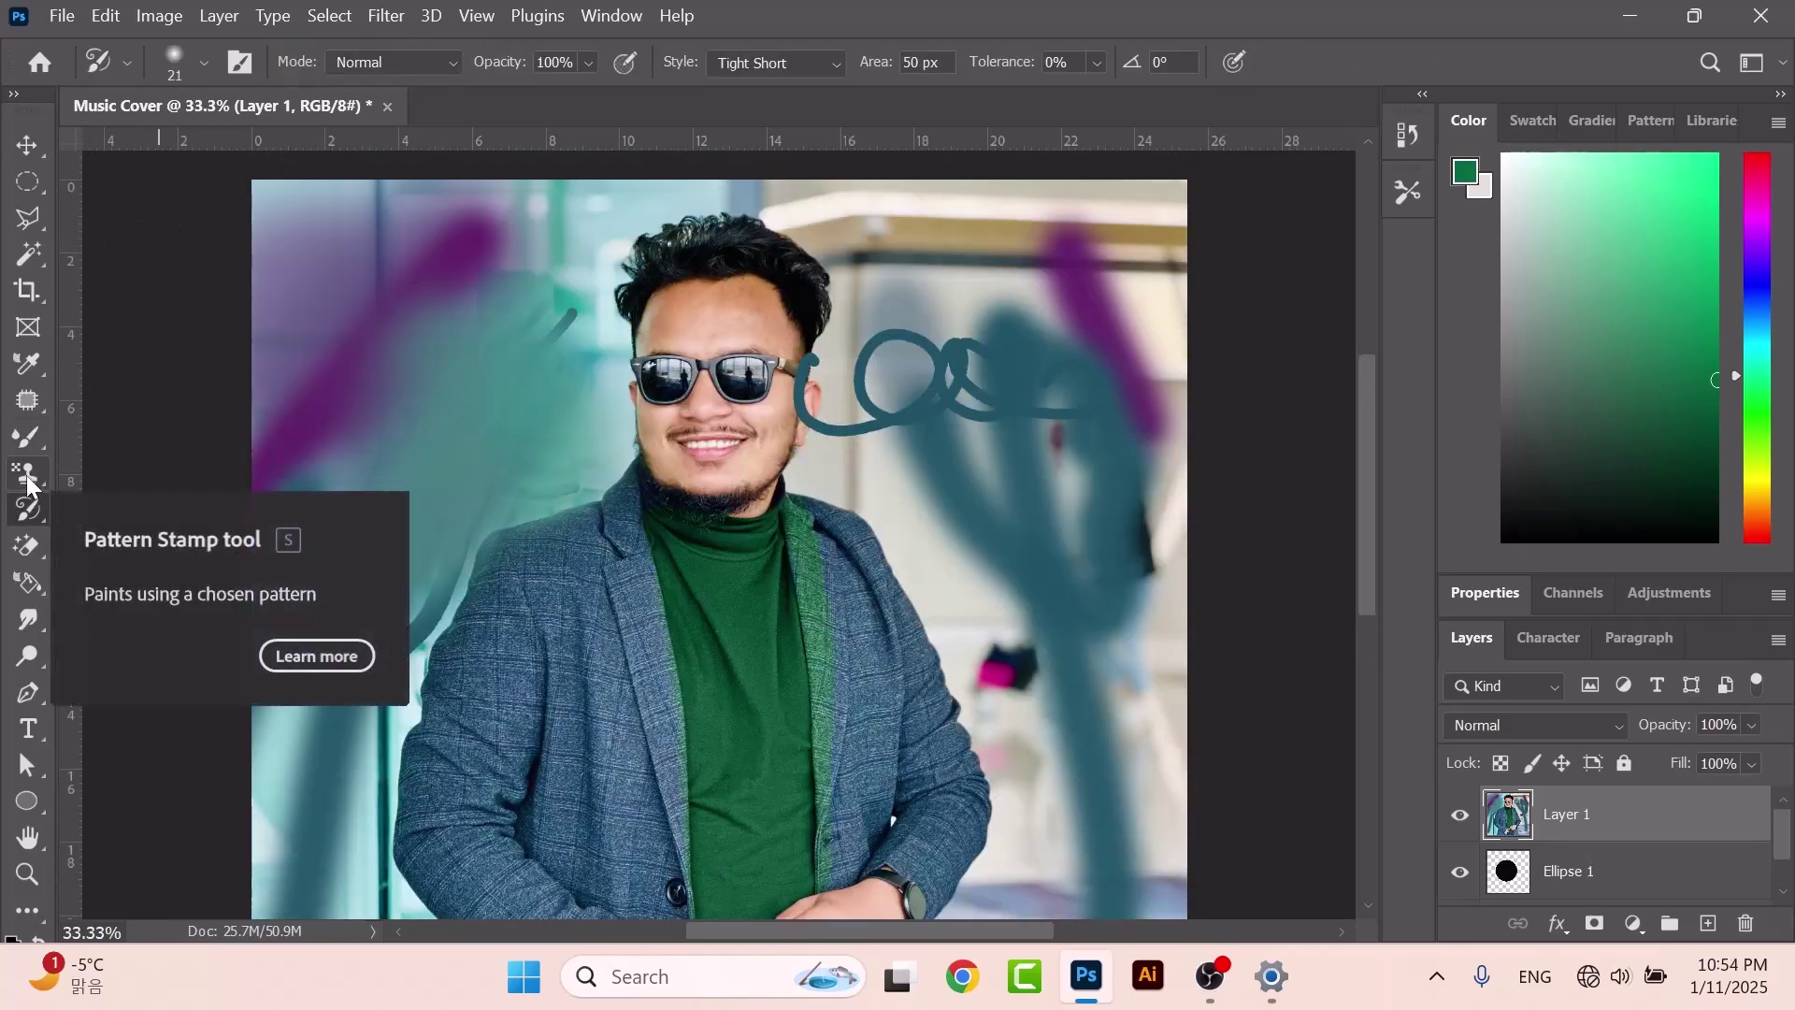
Select the Clone Stamp Tool, and switch to the Art History Brush Tool to paint bristly white strokes over the purple area left of the man's head.
left_click(28, 472)
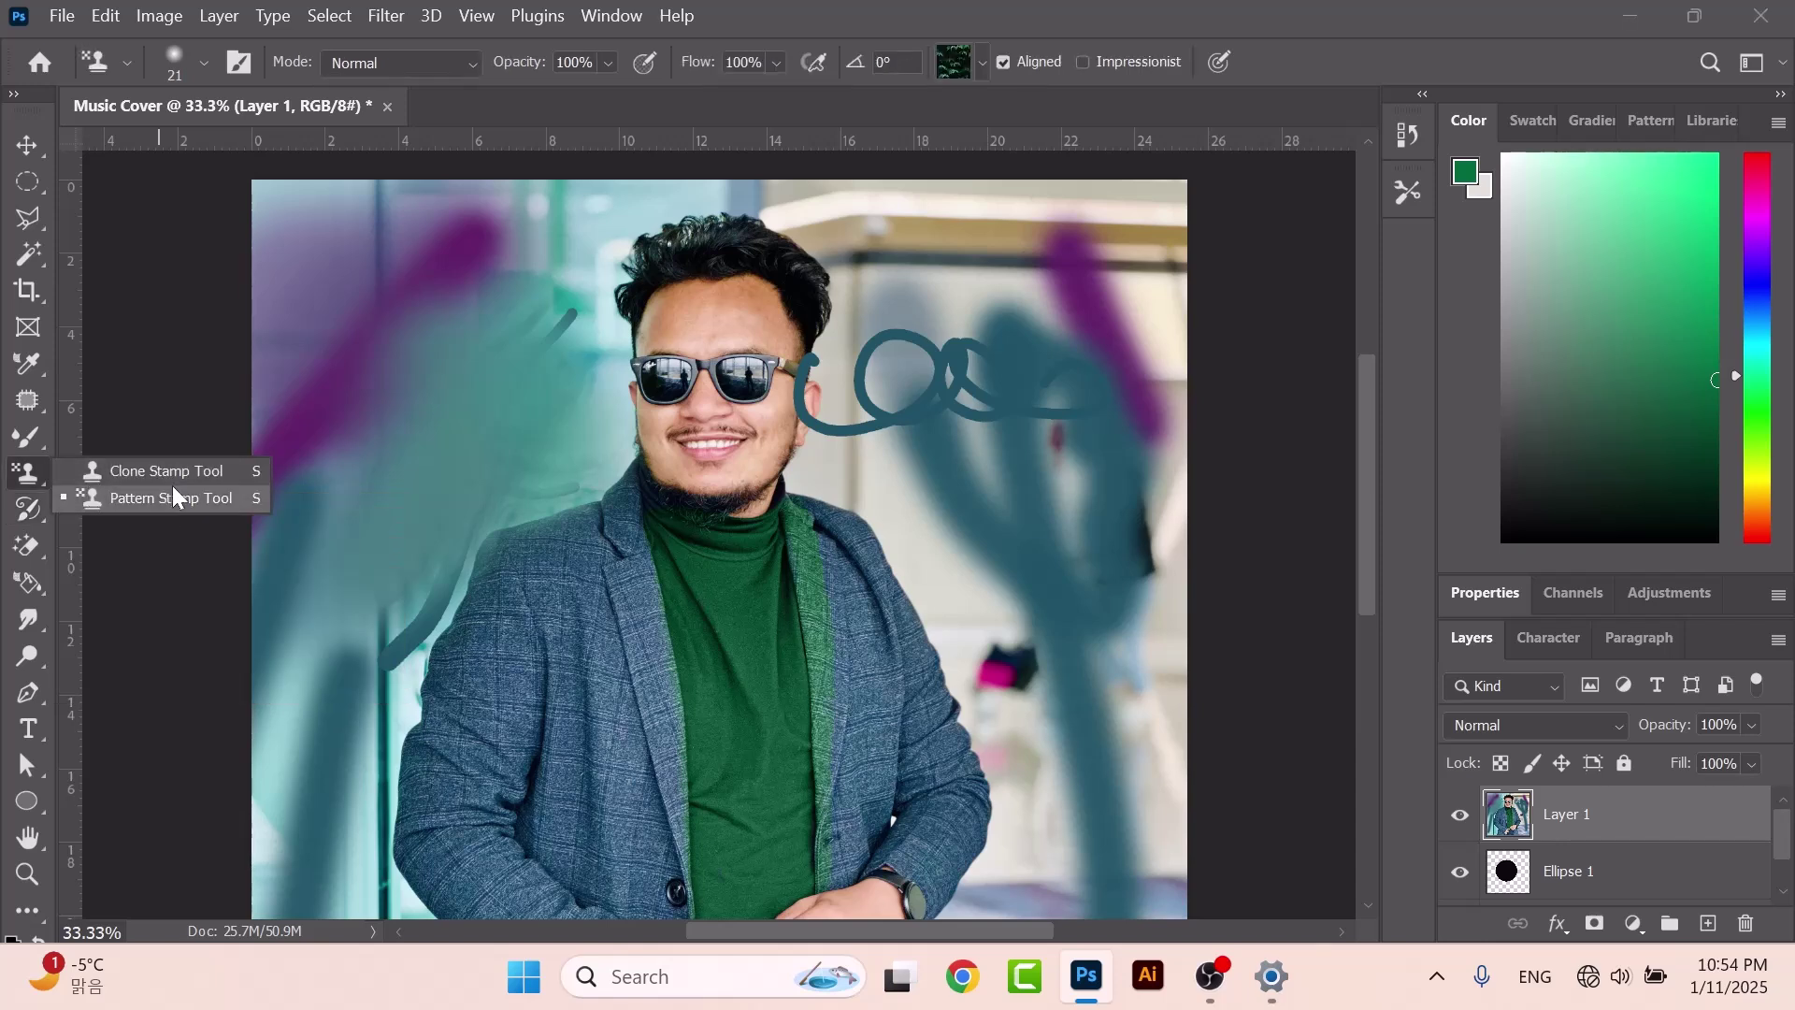
left_click(176, 473)
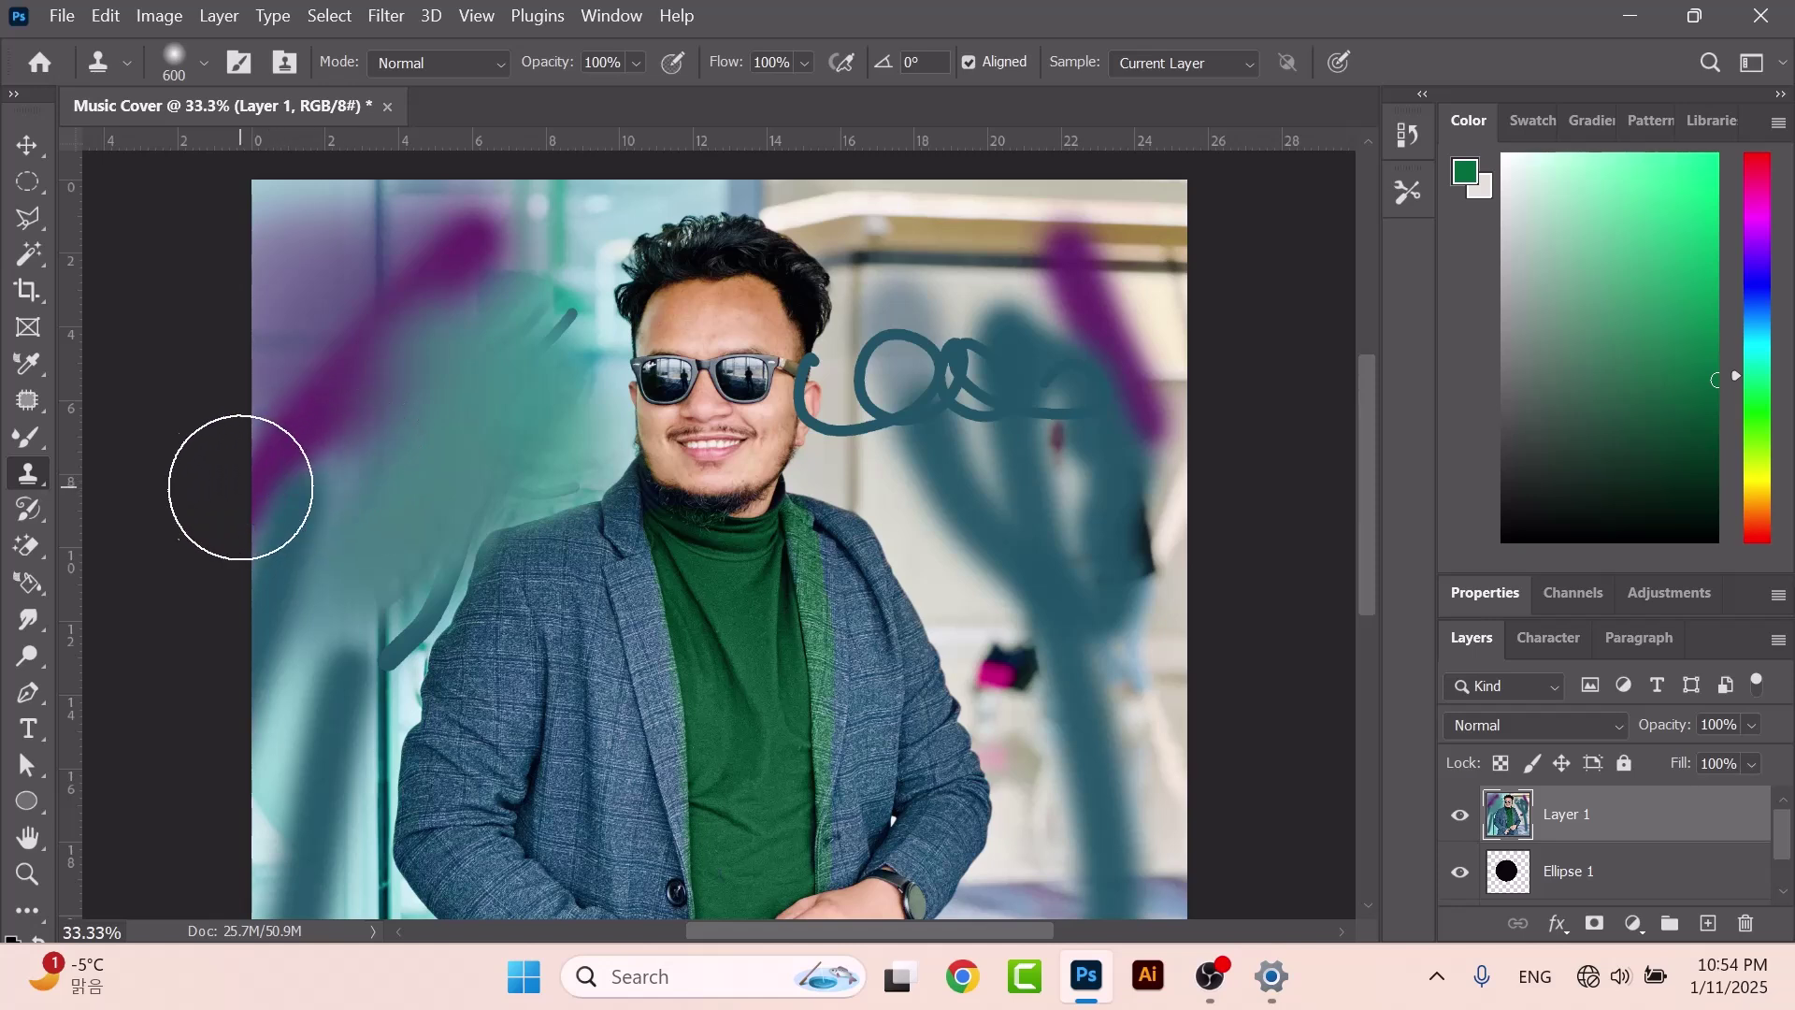
left_click(32, 507)
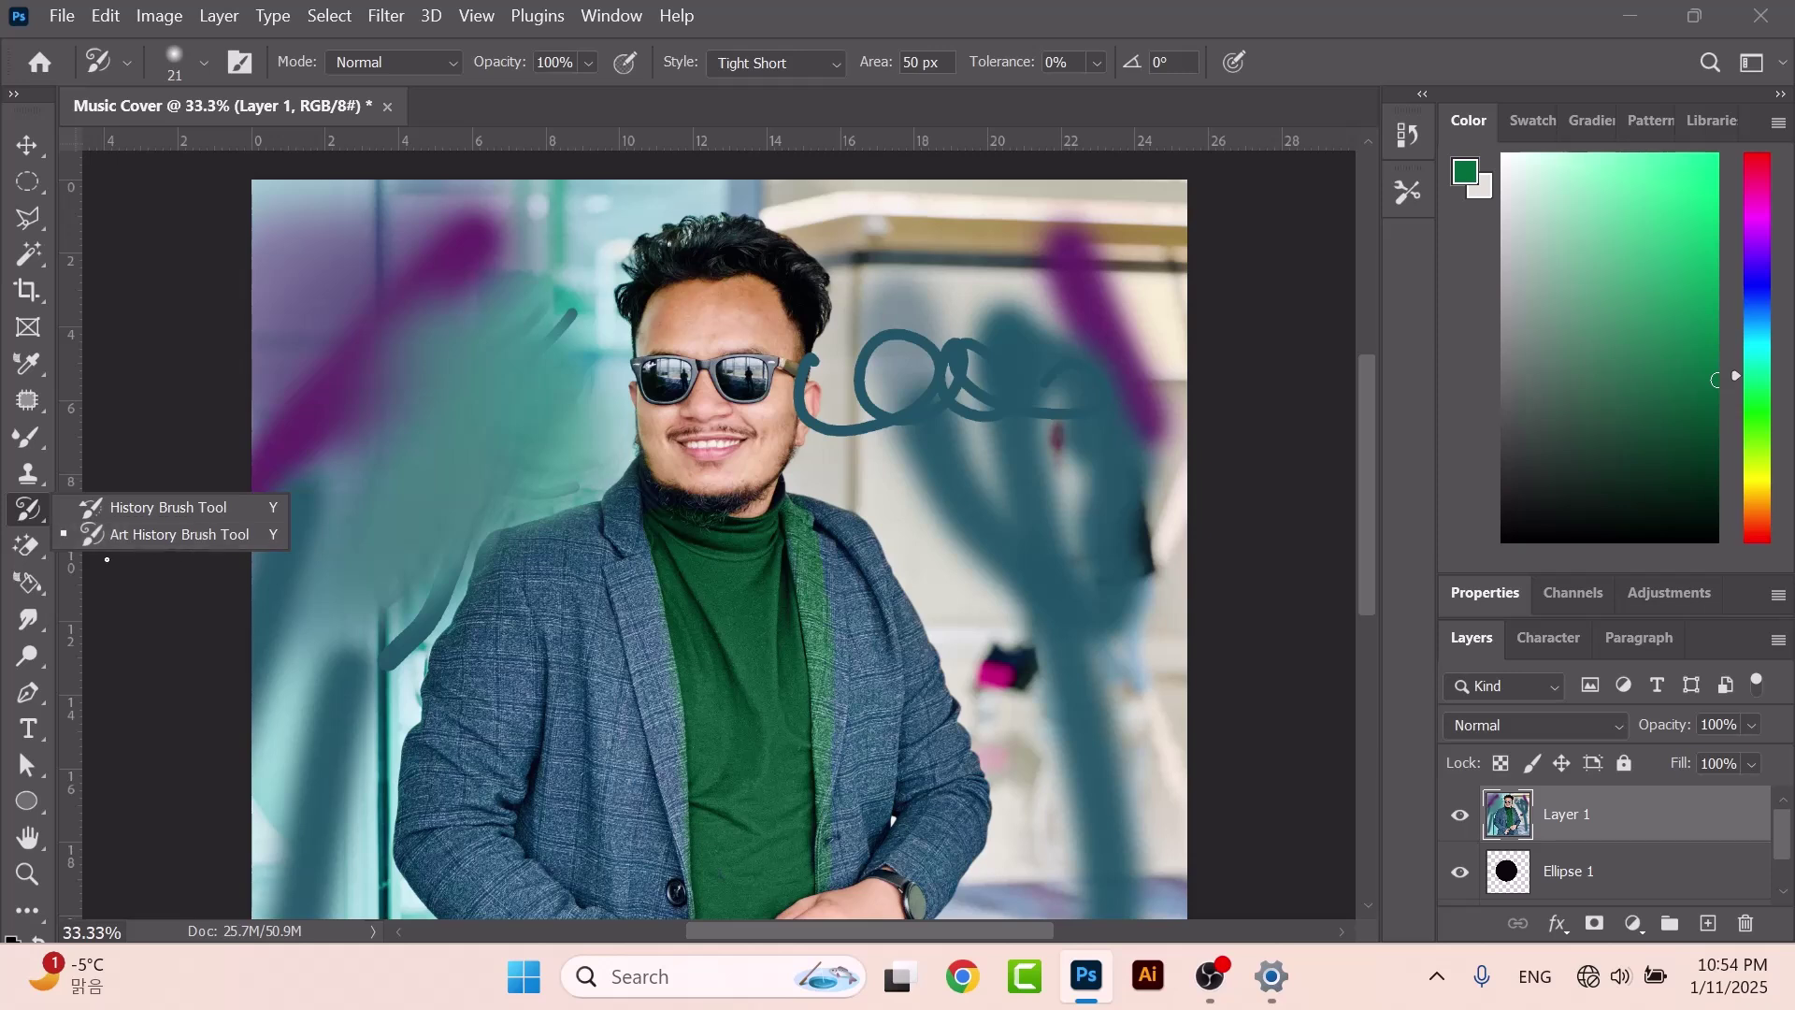
left_click(234, 537)
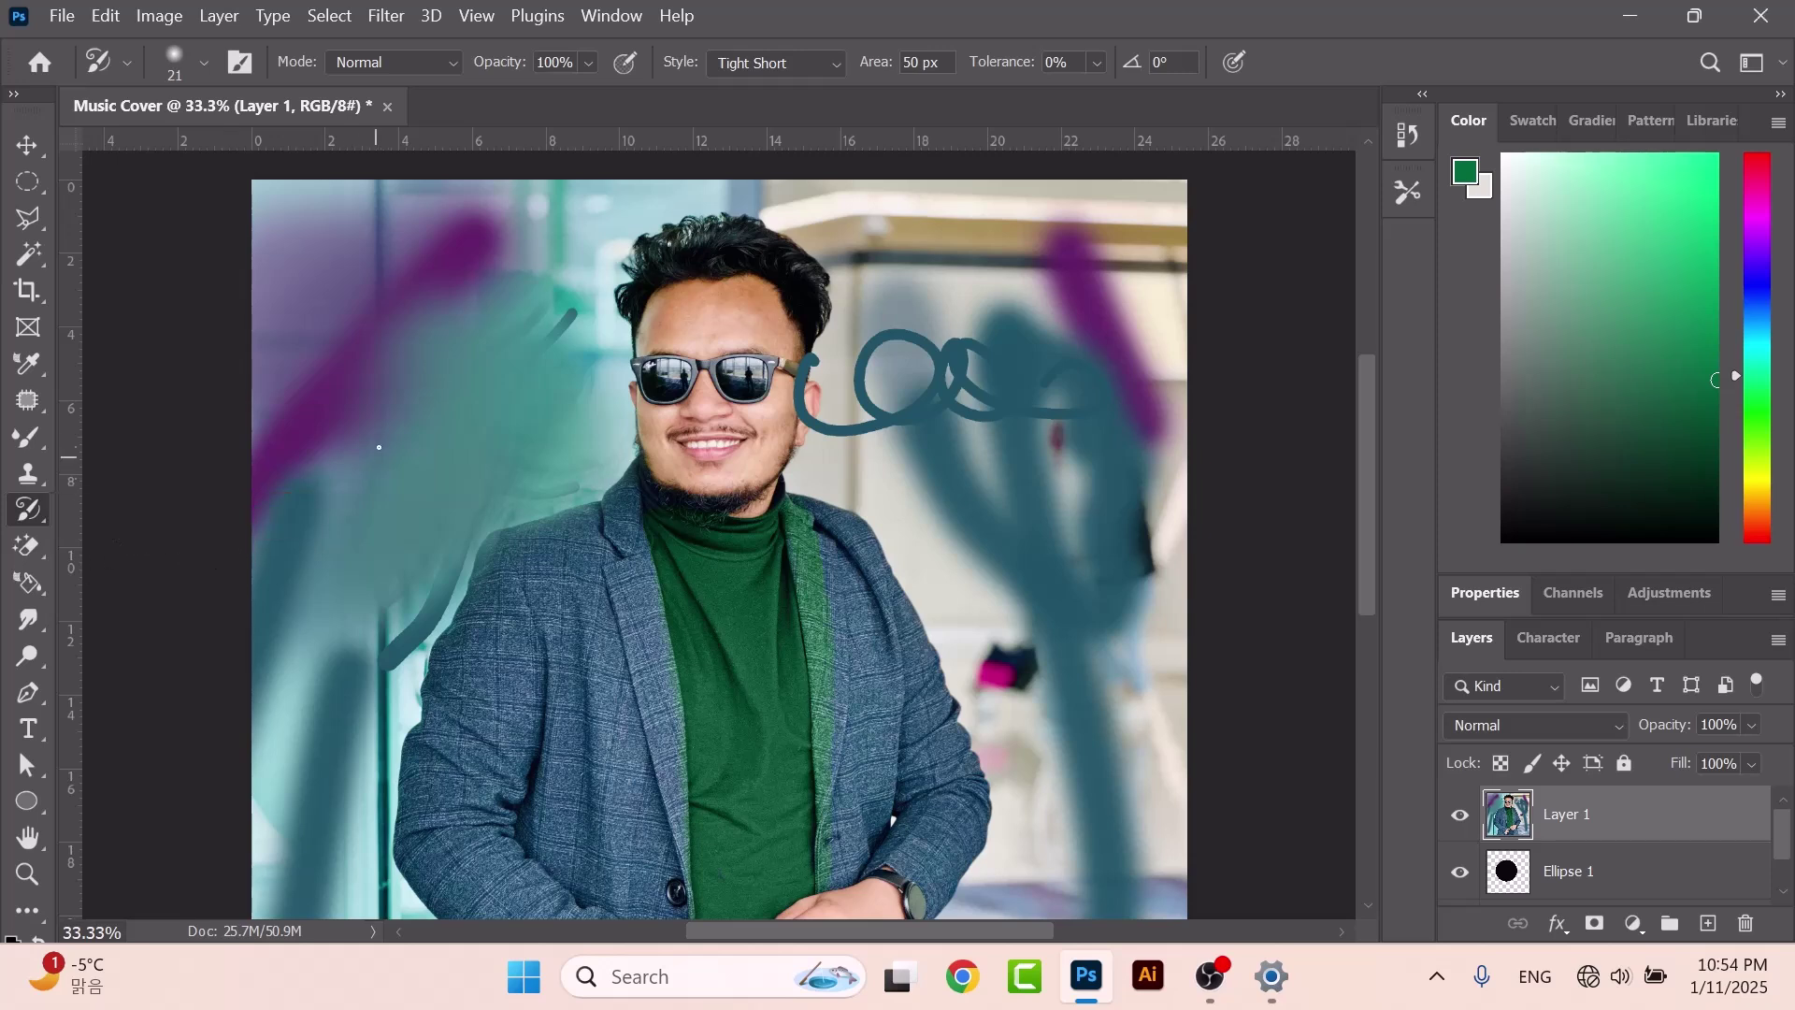
mouse_move(395, 311)
left_mouse_down()
mouse_move(407, 372)
mouse_move(395, 412)
mouse_move(327, 430)
mouse_move(372, 467)
mouse_move(426, 423)
mouse_move(443, 338)
mouse_move(429, 289)
mouse_move(293, 346)
mouse_move(283, 479)
mouse_move(396, 513)
mouse_move(467, 422)
mouse_move(484, 323)
mouse_move(461, 295)
mouse_move(390, 278)
mouse_move(300, 292)
mouse_move(359, 244)
mouse_move(455, 246)
mouse_move(533, 216)
mouse_move(297, 224)
left_mouse_up()
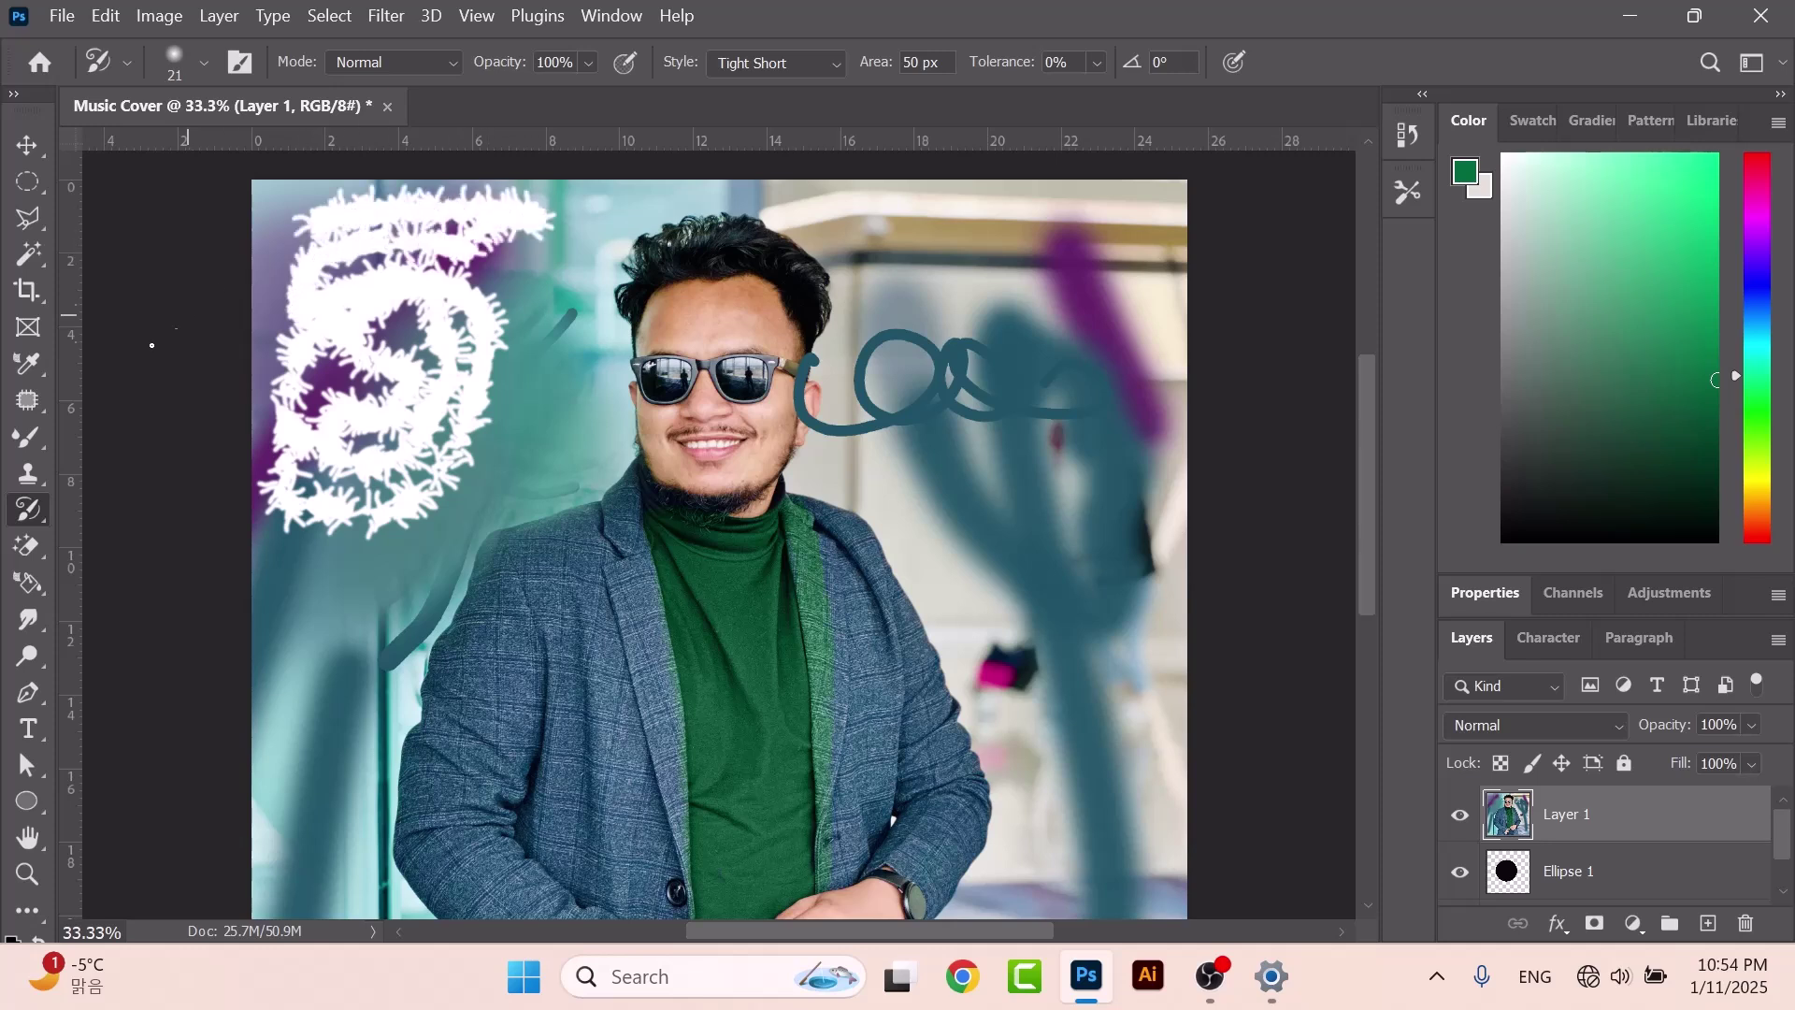
Use the Eraser Tool with an enlarged brush to erase part of the teal loops right of the man's face.
left_click(36, 539)
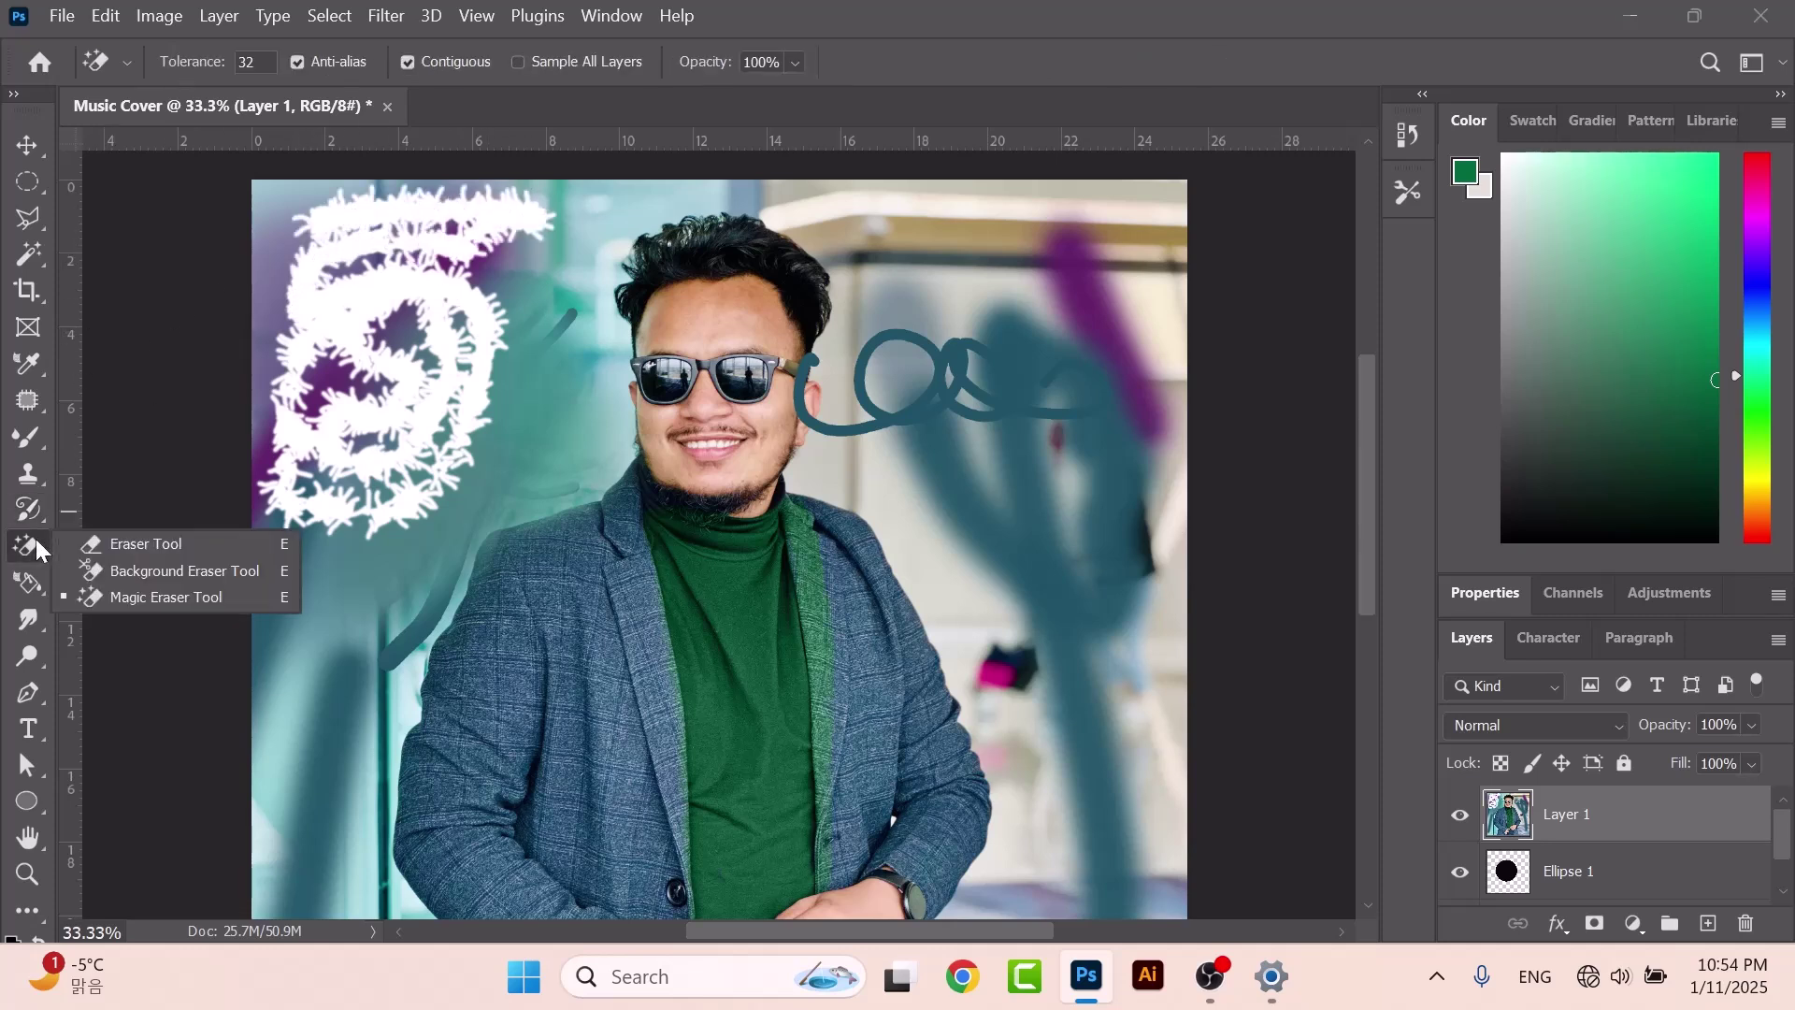
left_click(171, 543)
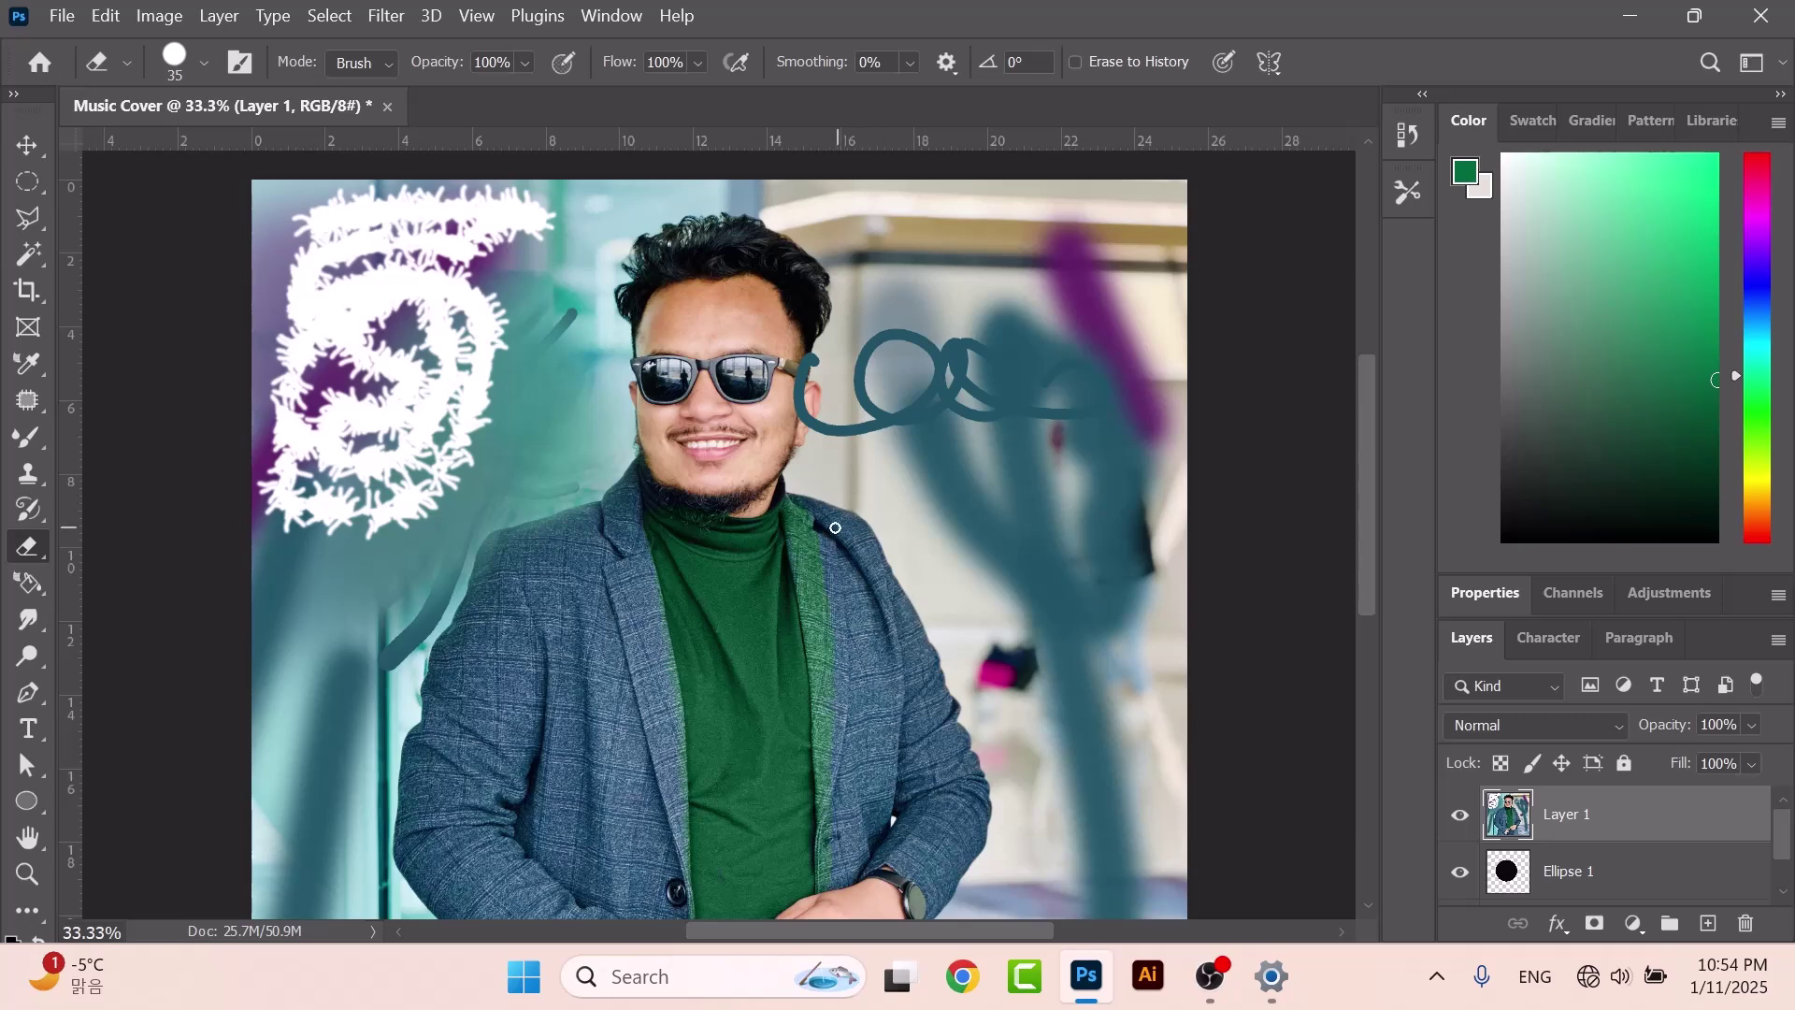
key("bracketright")
key("bracketright")
key("bracketright")
key("bracketright")
key("bracketright")
key("bracketright")
key("bracketright")
key("bracketright")
key("bracketright")
key("bracketright")
key("bracketright")
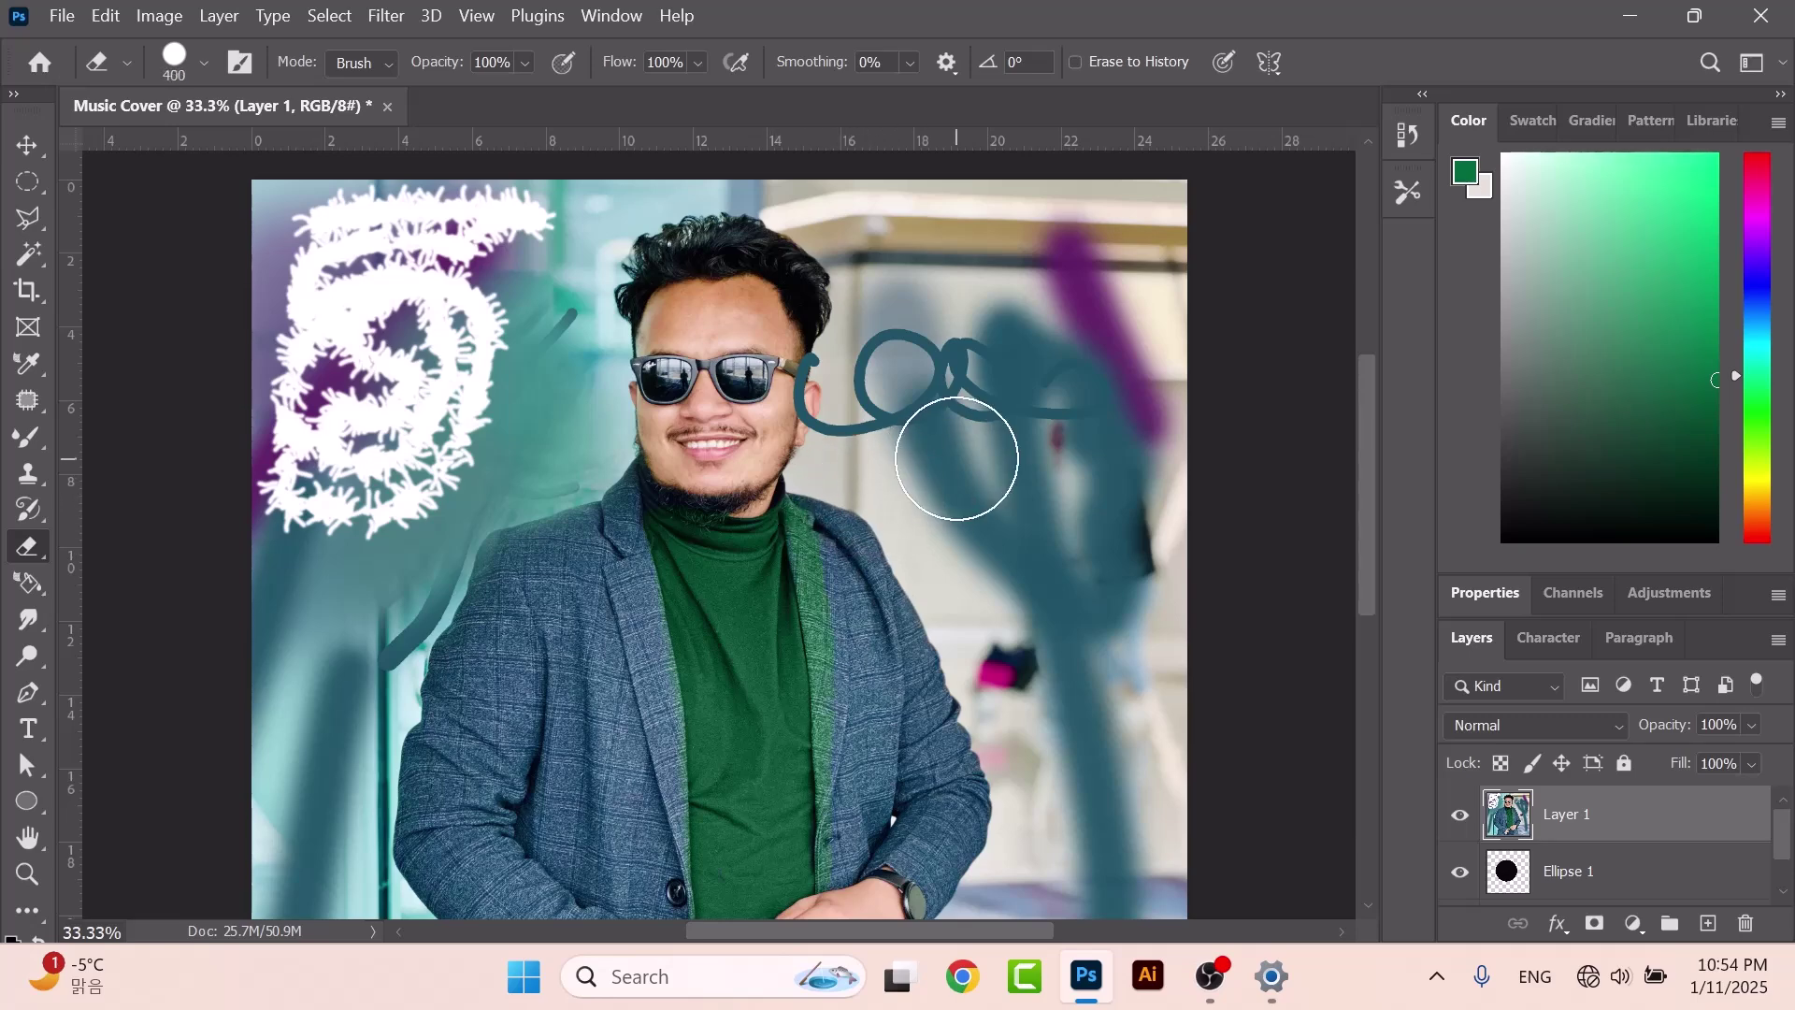
mouse_move(939, 418)
left_mouse_down()
mouse_move(921, 411)
mouse_move(977, 402)
left_mouse_up()
Undo the erased loops, reduce the eraser to 125, and try a short erasing stroke at the edge of the man's hair.
key("bracketleft")
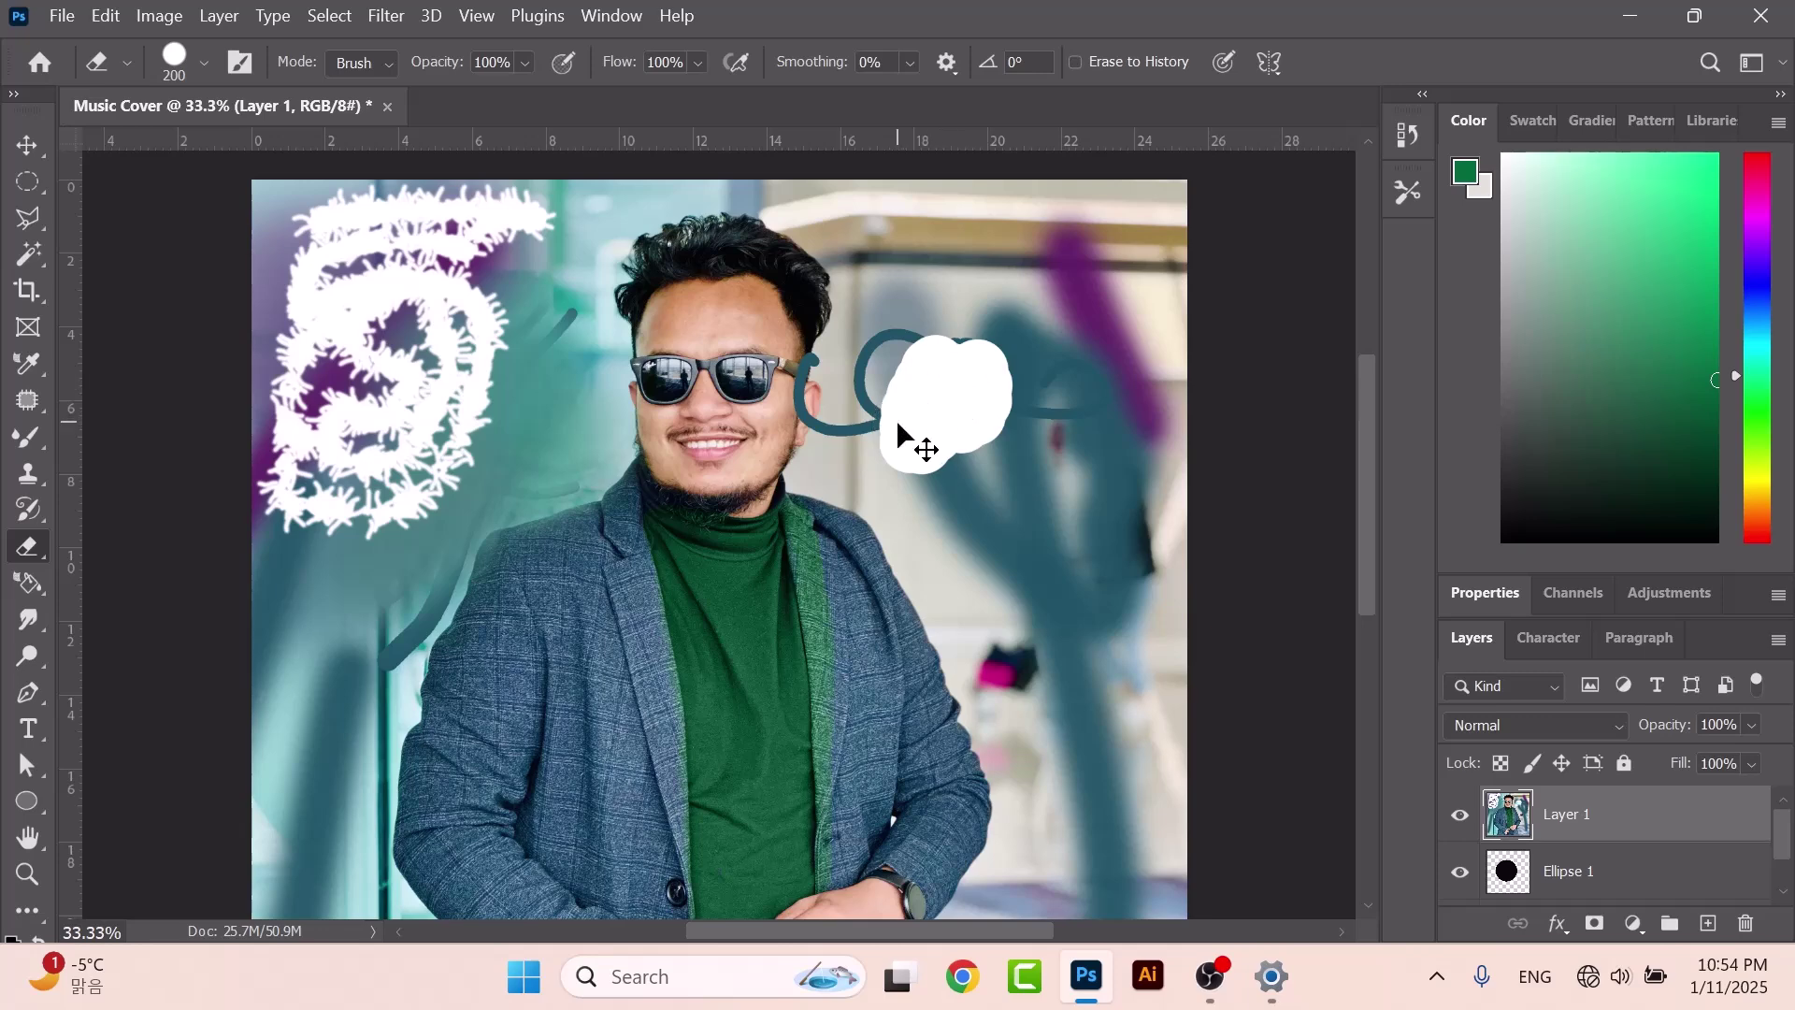
key("ctrl+z")
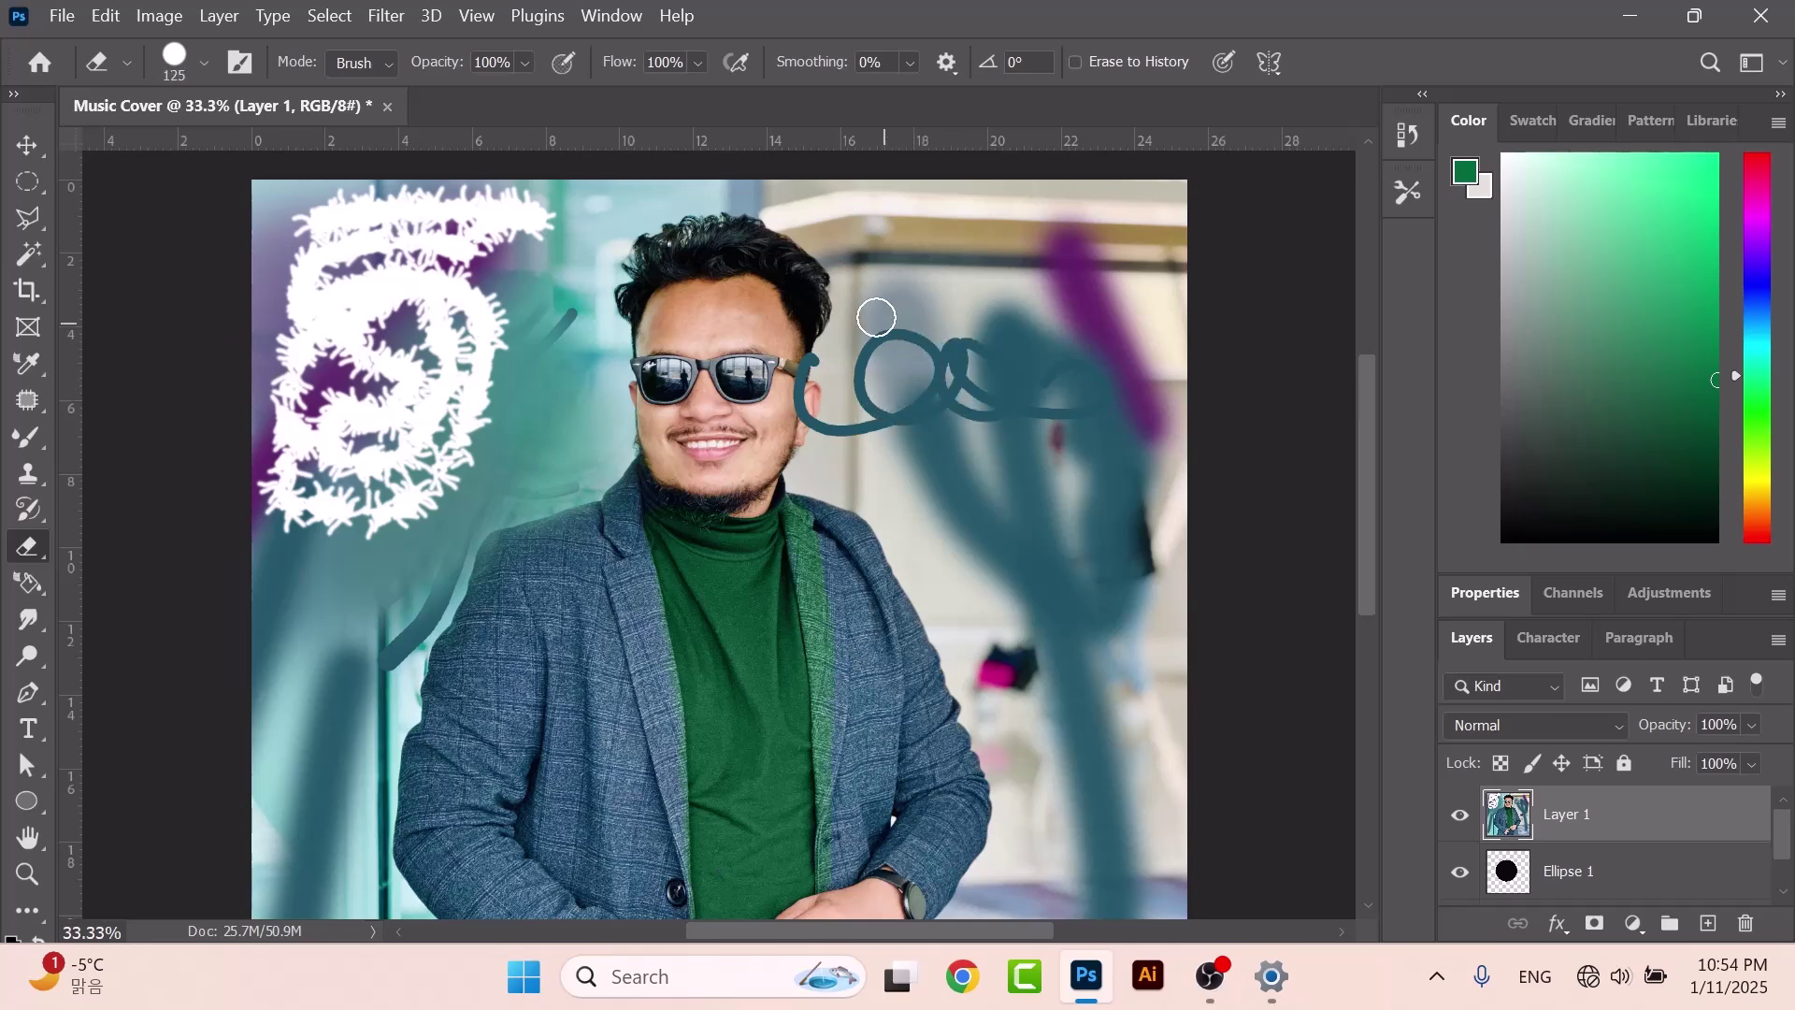
left_click_drag(823, 275, 826, 329)
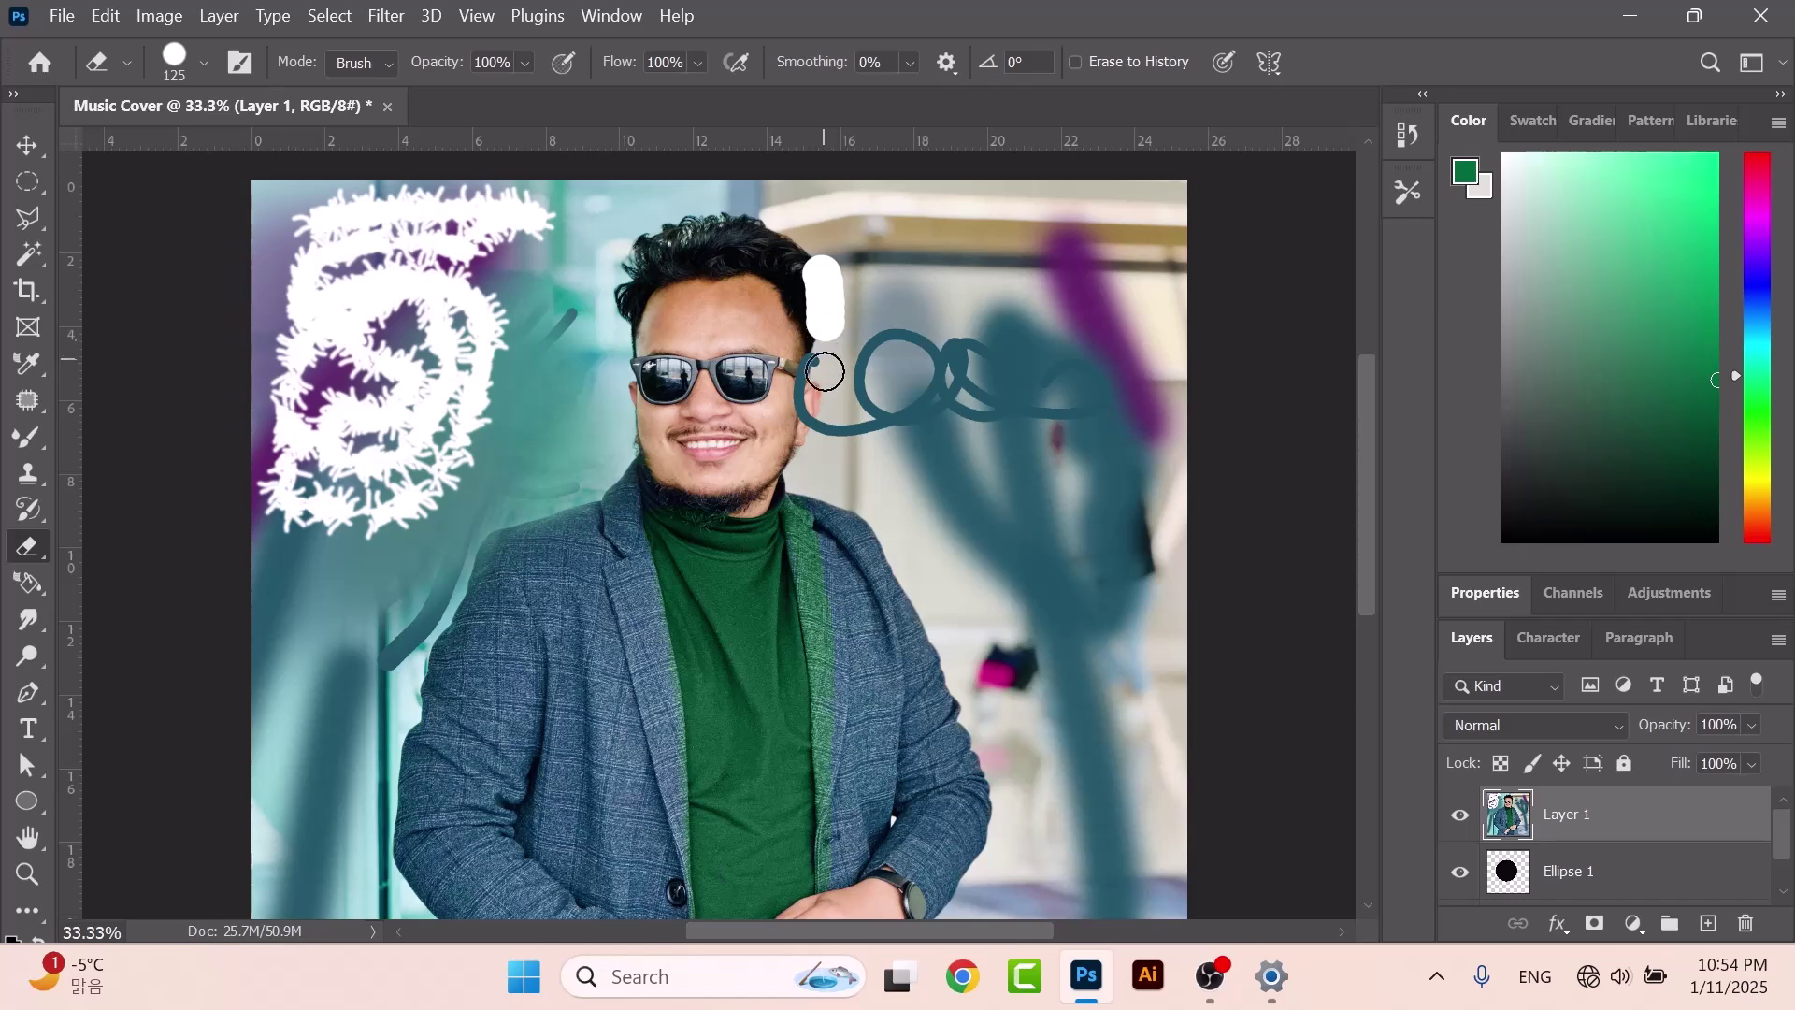
key("ctrl+z")
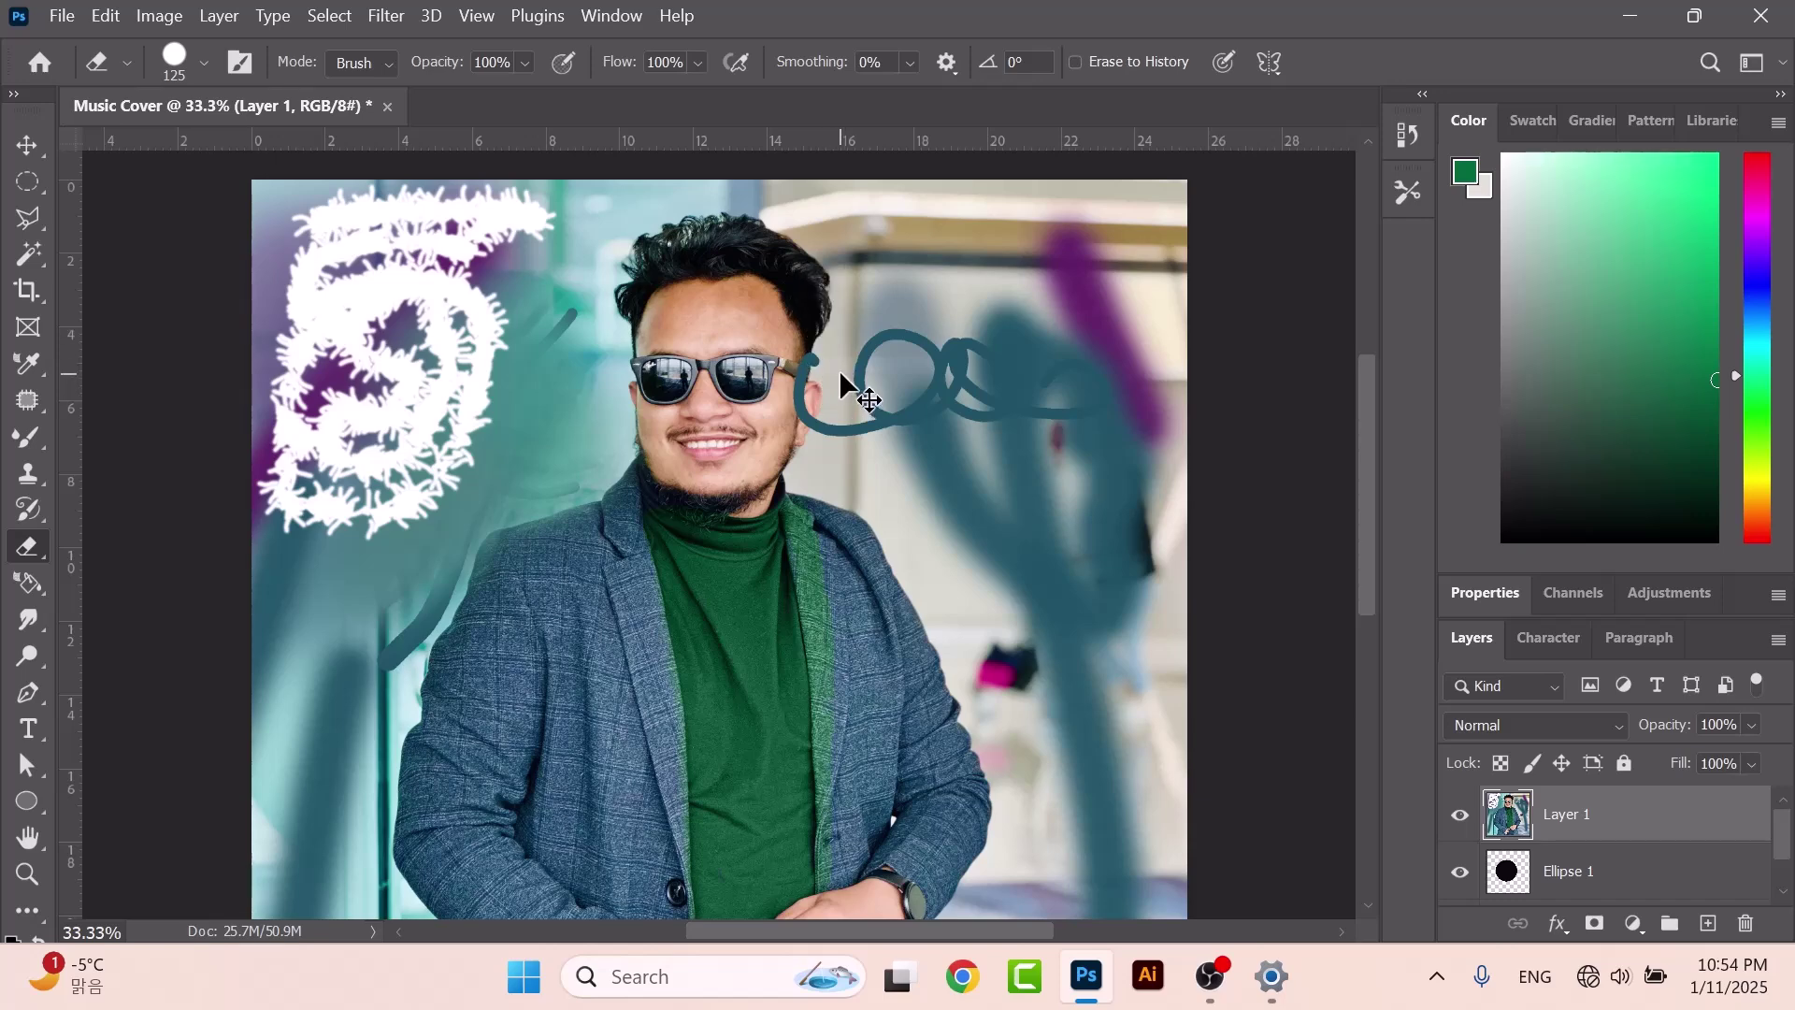
Use the Background Eraser Tool with an enlarged brush to erase the purple and teal strokes right of the man on Layer 1.
right_click(27, 554)
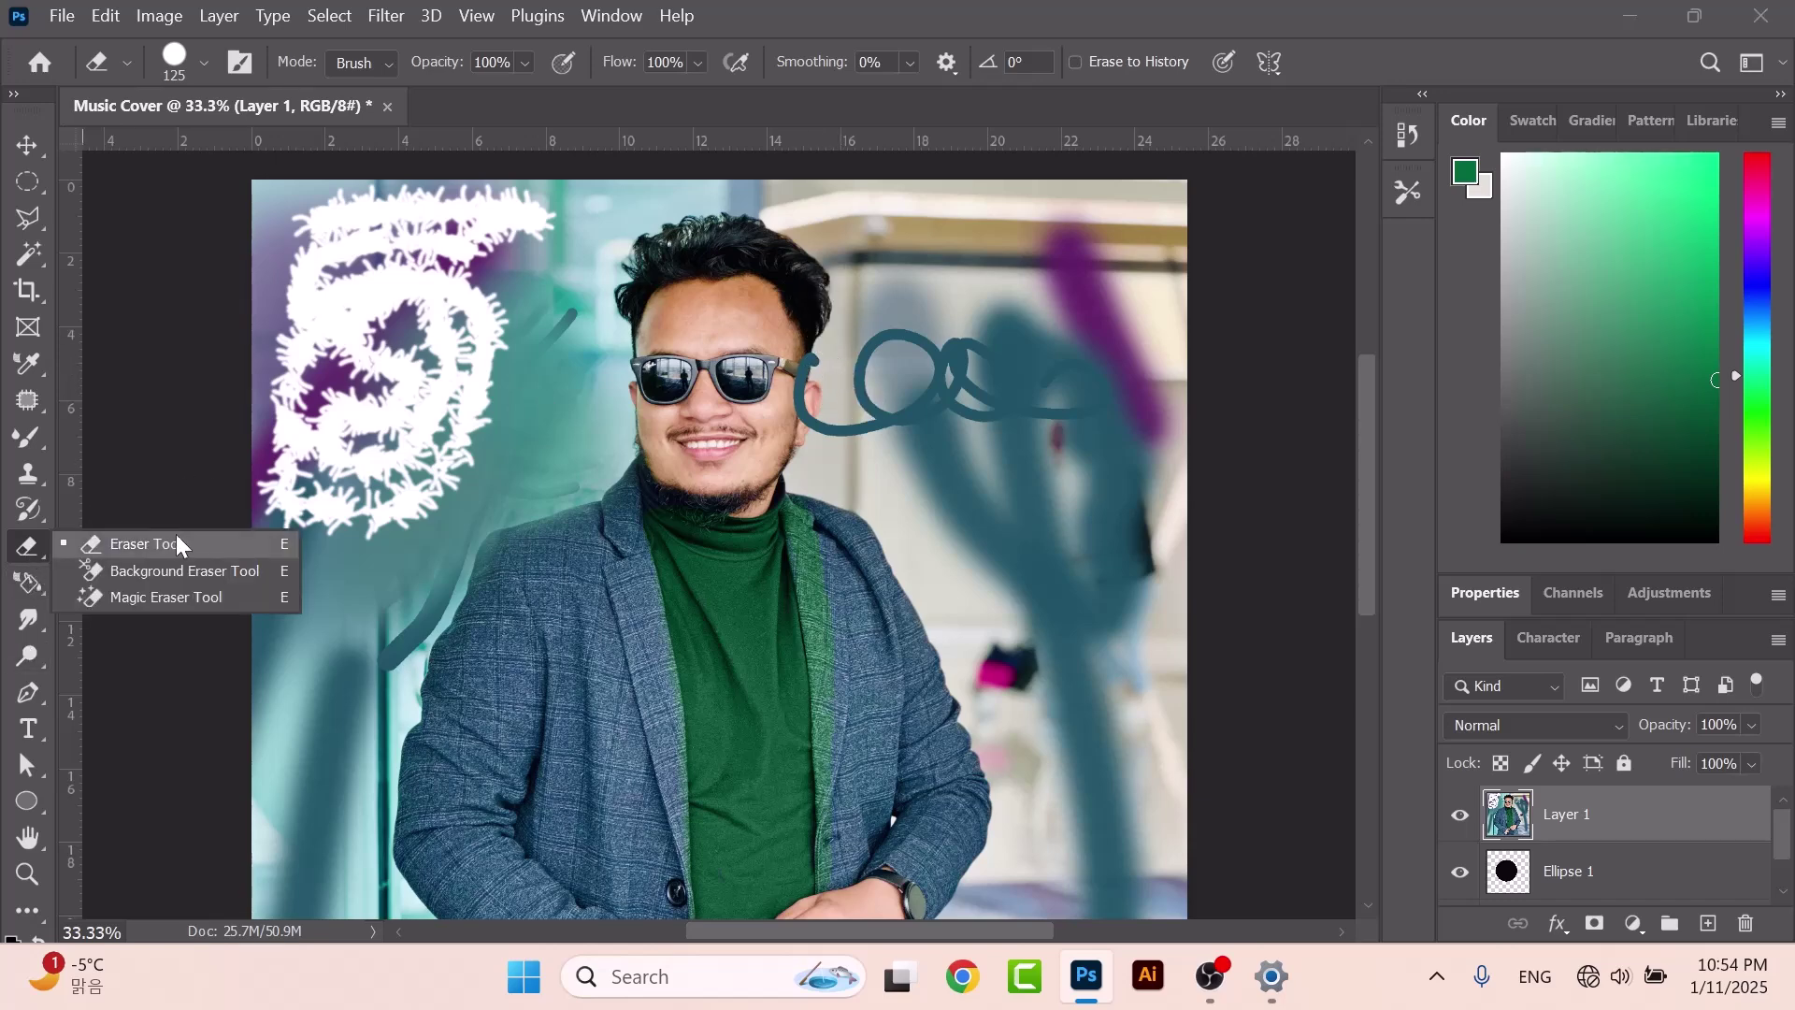
left_click(180, 578)
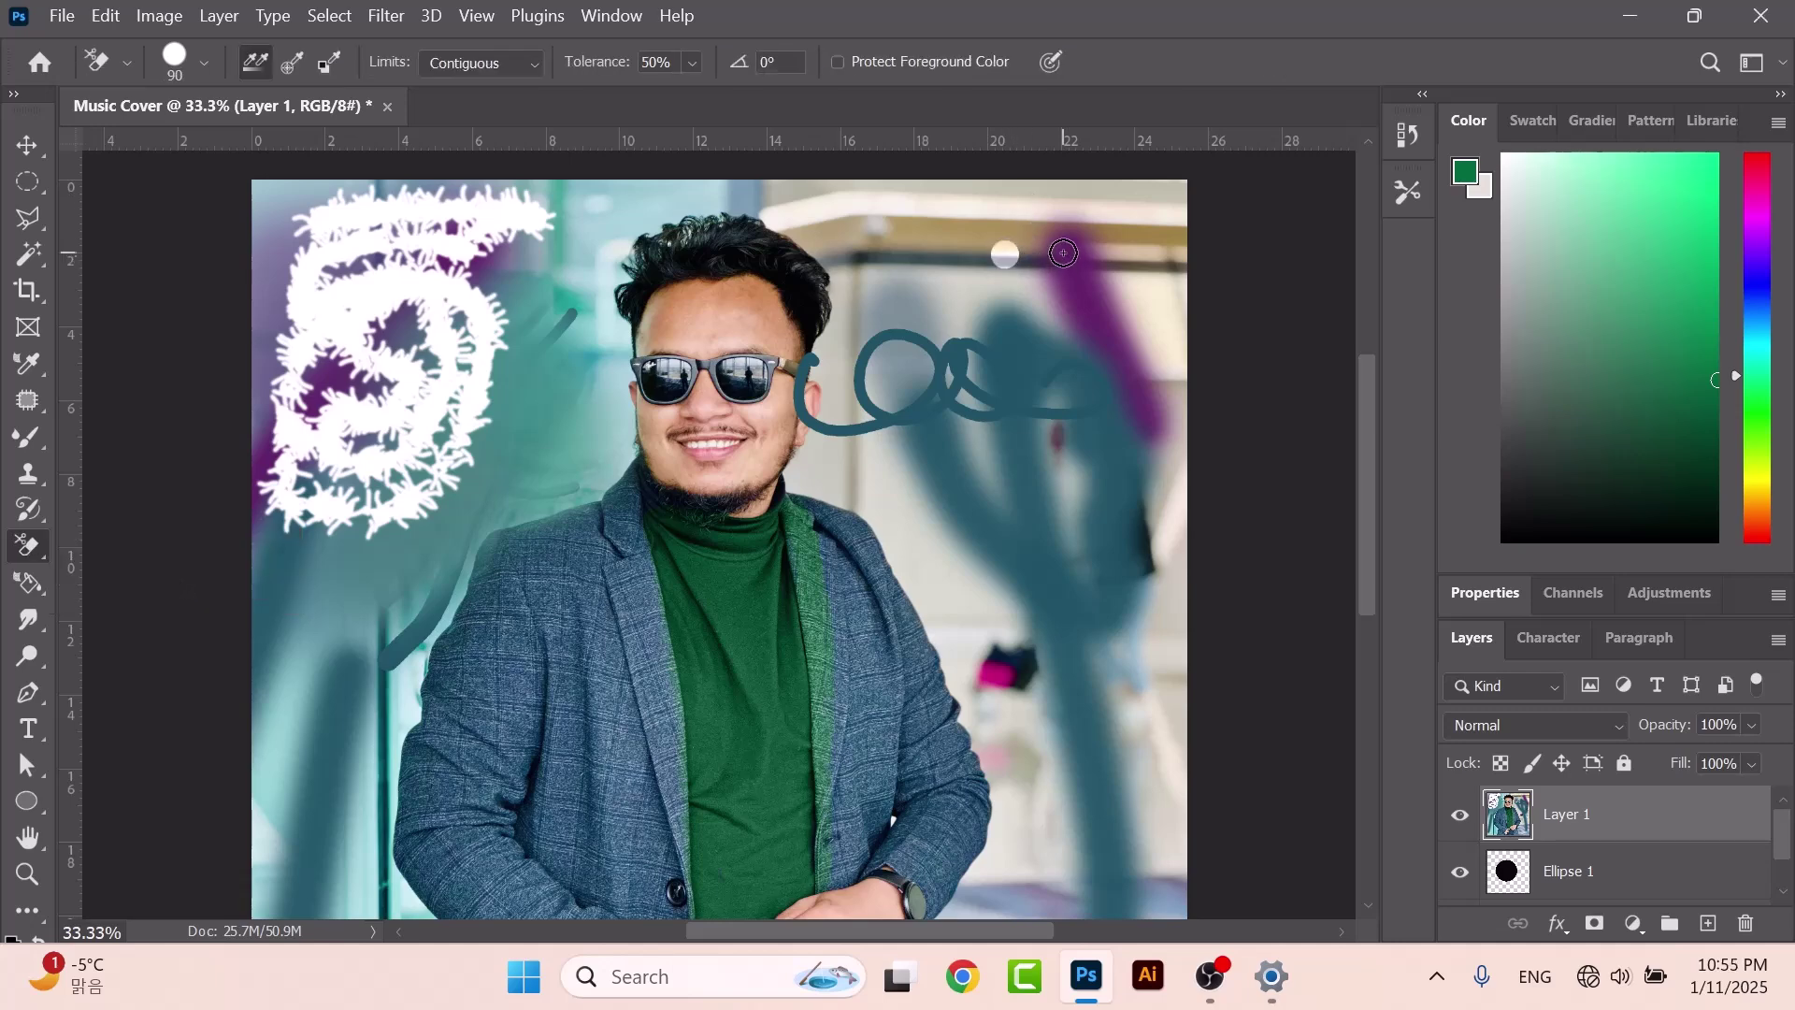
key("bracketright")
key("bracketright")
key("bracketright")
key("bracketright")
key("bracketright")
key("bracketright")
key("bracketright")
key("bracketright")
mouse_move(1039, 242)
left_mouse_down()
mouse_move(1061, 393)
mouse_move(1147, 270)
mouse_move(1103, 351)
mouse_move(1118, 672)
left_mouse_up()
Reduce the Background Eraser to 300 and erase more of the photo background from beside the man's head down to the bottom edge.
key("bracketleft")
key("bracketleft")
mouse_move(935, 364)
left_mouse_down()
mouse_move(930, 201)
mouse_move(981, 462)
mouse_move(1074, 629)
mouse_move(1166, 405)
mouse_move(1154, 745)
mouse_move(1096, 756)
mouse_move(949, 486)
mouse_move(884, 187)
left_mouse_up()
scroll(1166, 391, "down", 2)
scroll(1166, 391, "down", 5)
mouse_move(1146, 333)
left_mouse_down()
mouse_move(1117, 663)
mouse_move(1163, 555)
mouse_move(1142, 868)
mouse_move(1178, 518)
mouse_move(1156, 333)
mouse_move(1135, 745)
left_mouse_up()
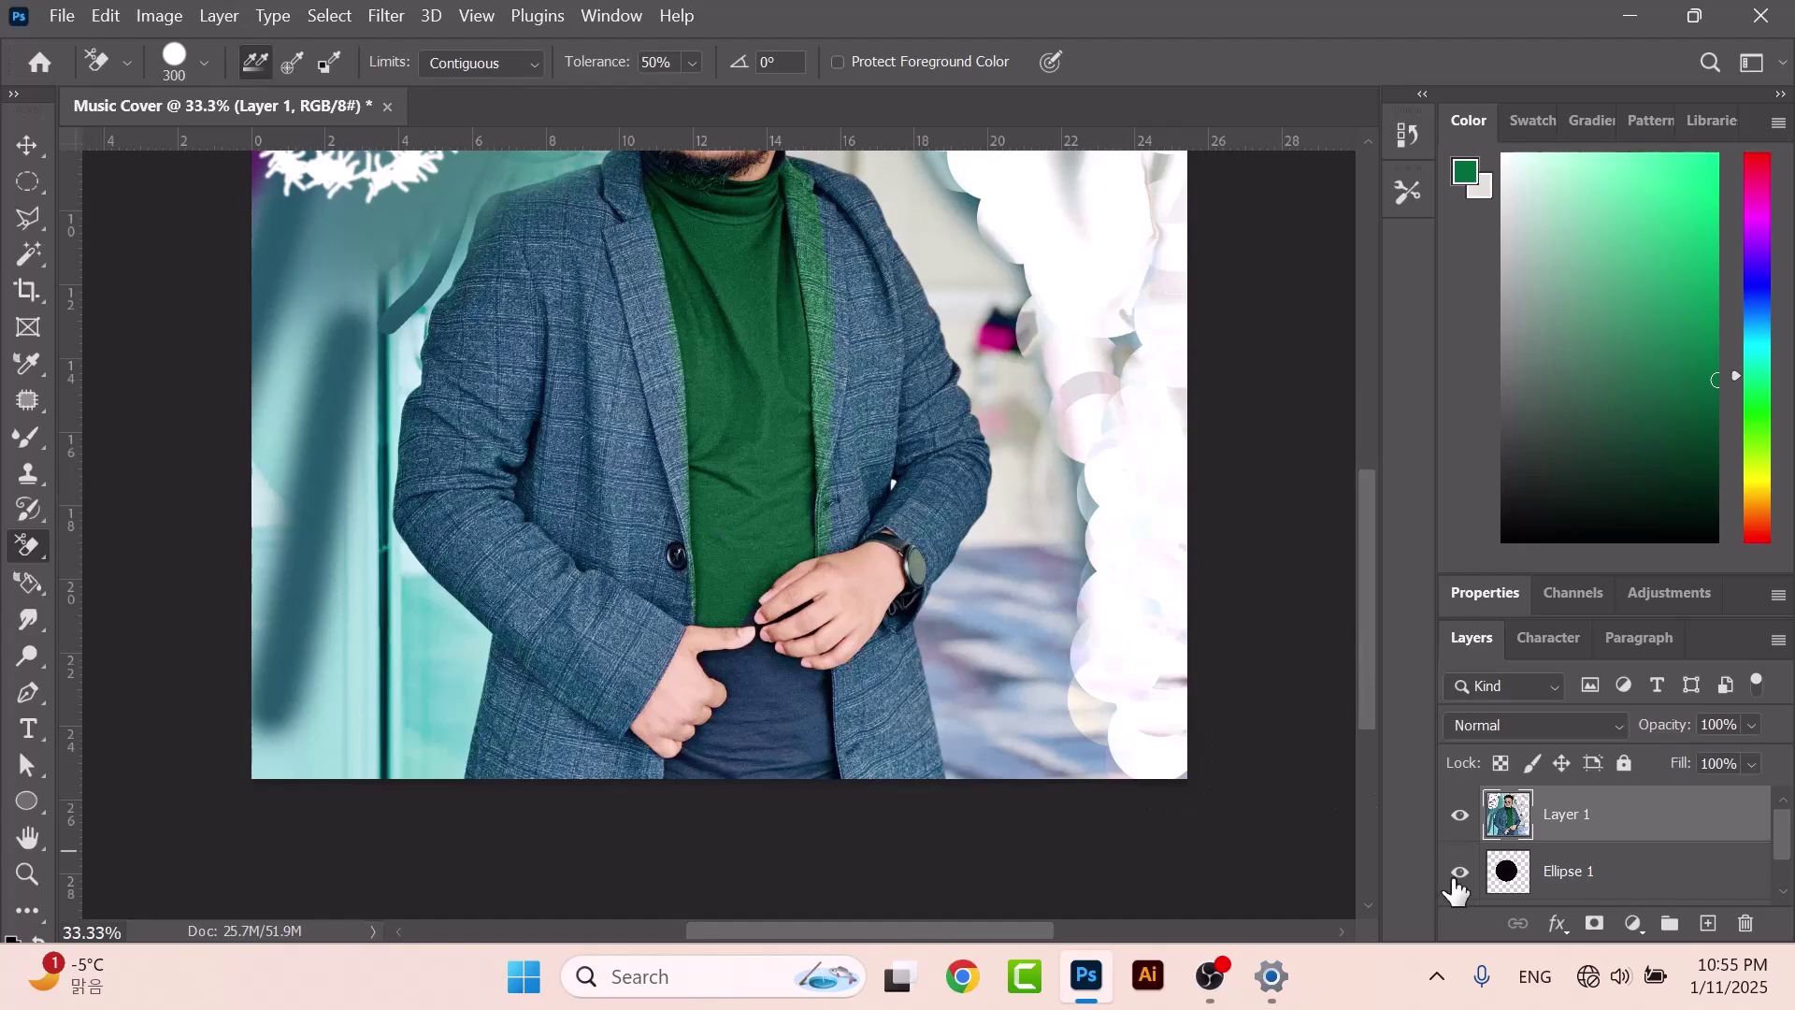
Select the Background layer and erase a vertical strip of it right of the man with the Background Eraser.
scroll(1552, 870, "down", 1)
left_click(1587, 880)
scroll(1202, 520, "up", 5)
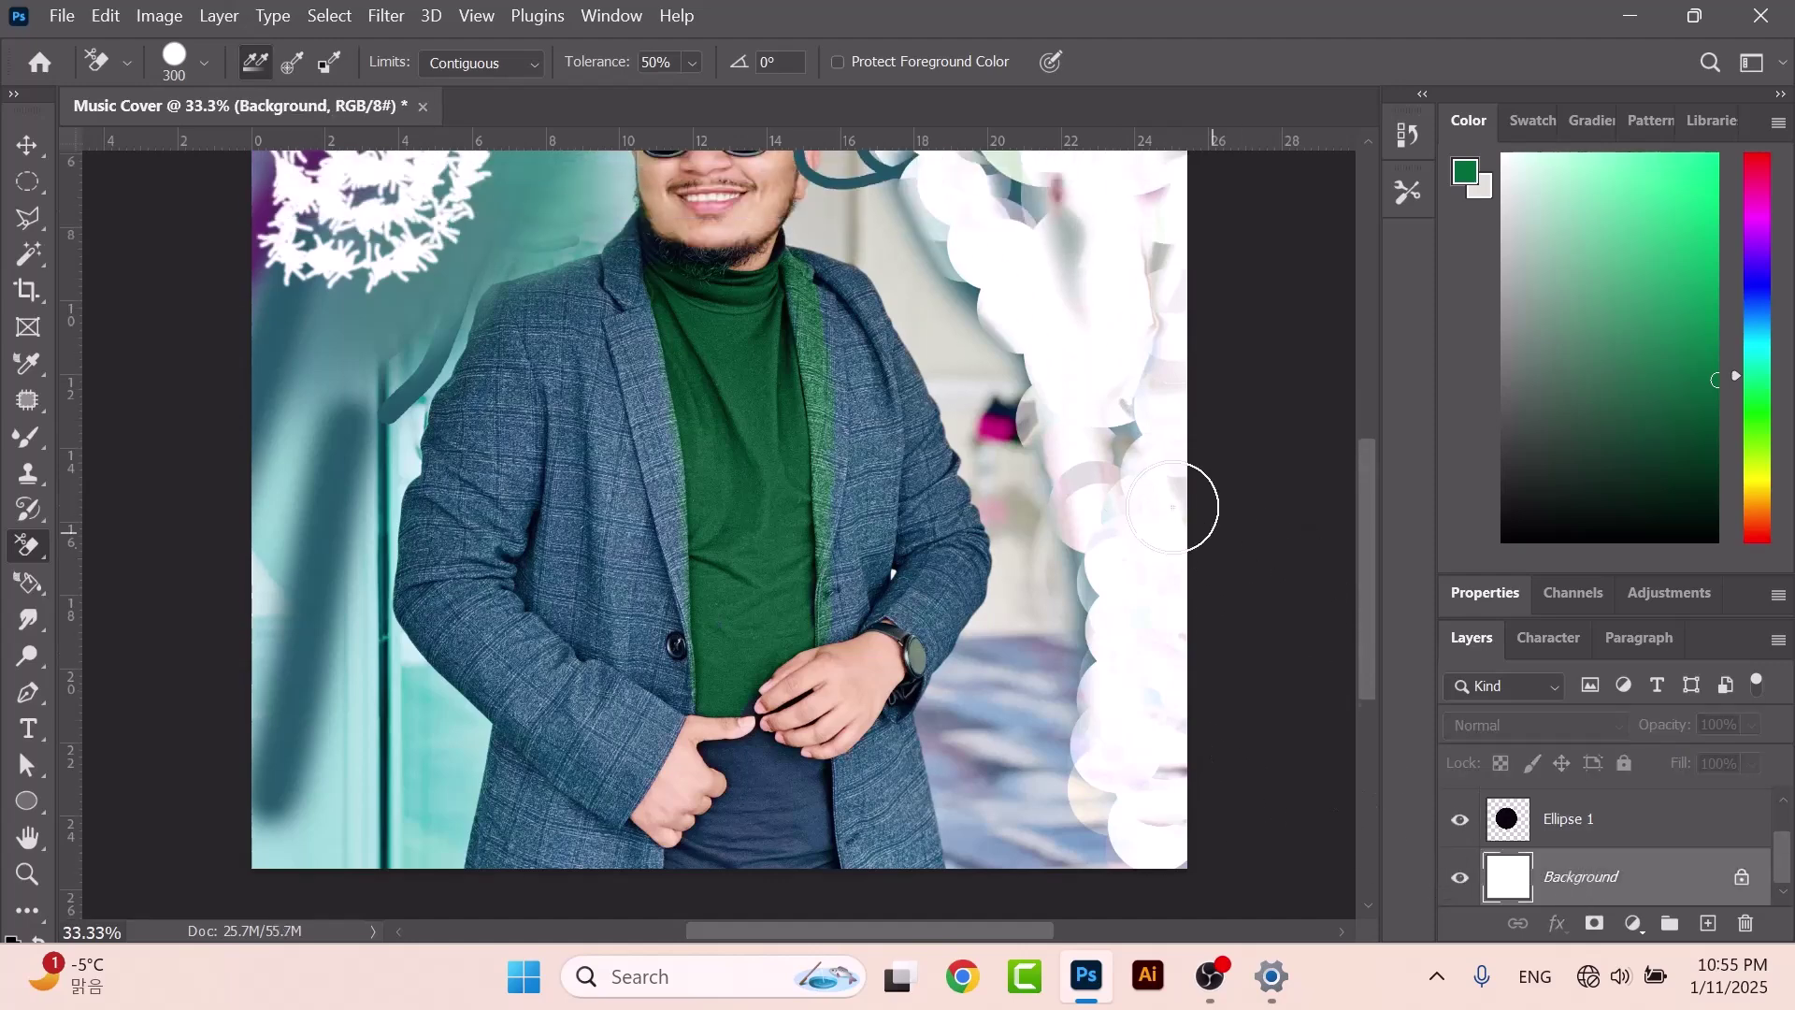
left_click_drag(1047, 275, 1089, 496)
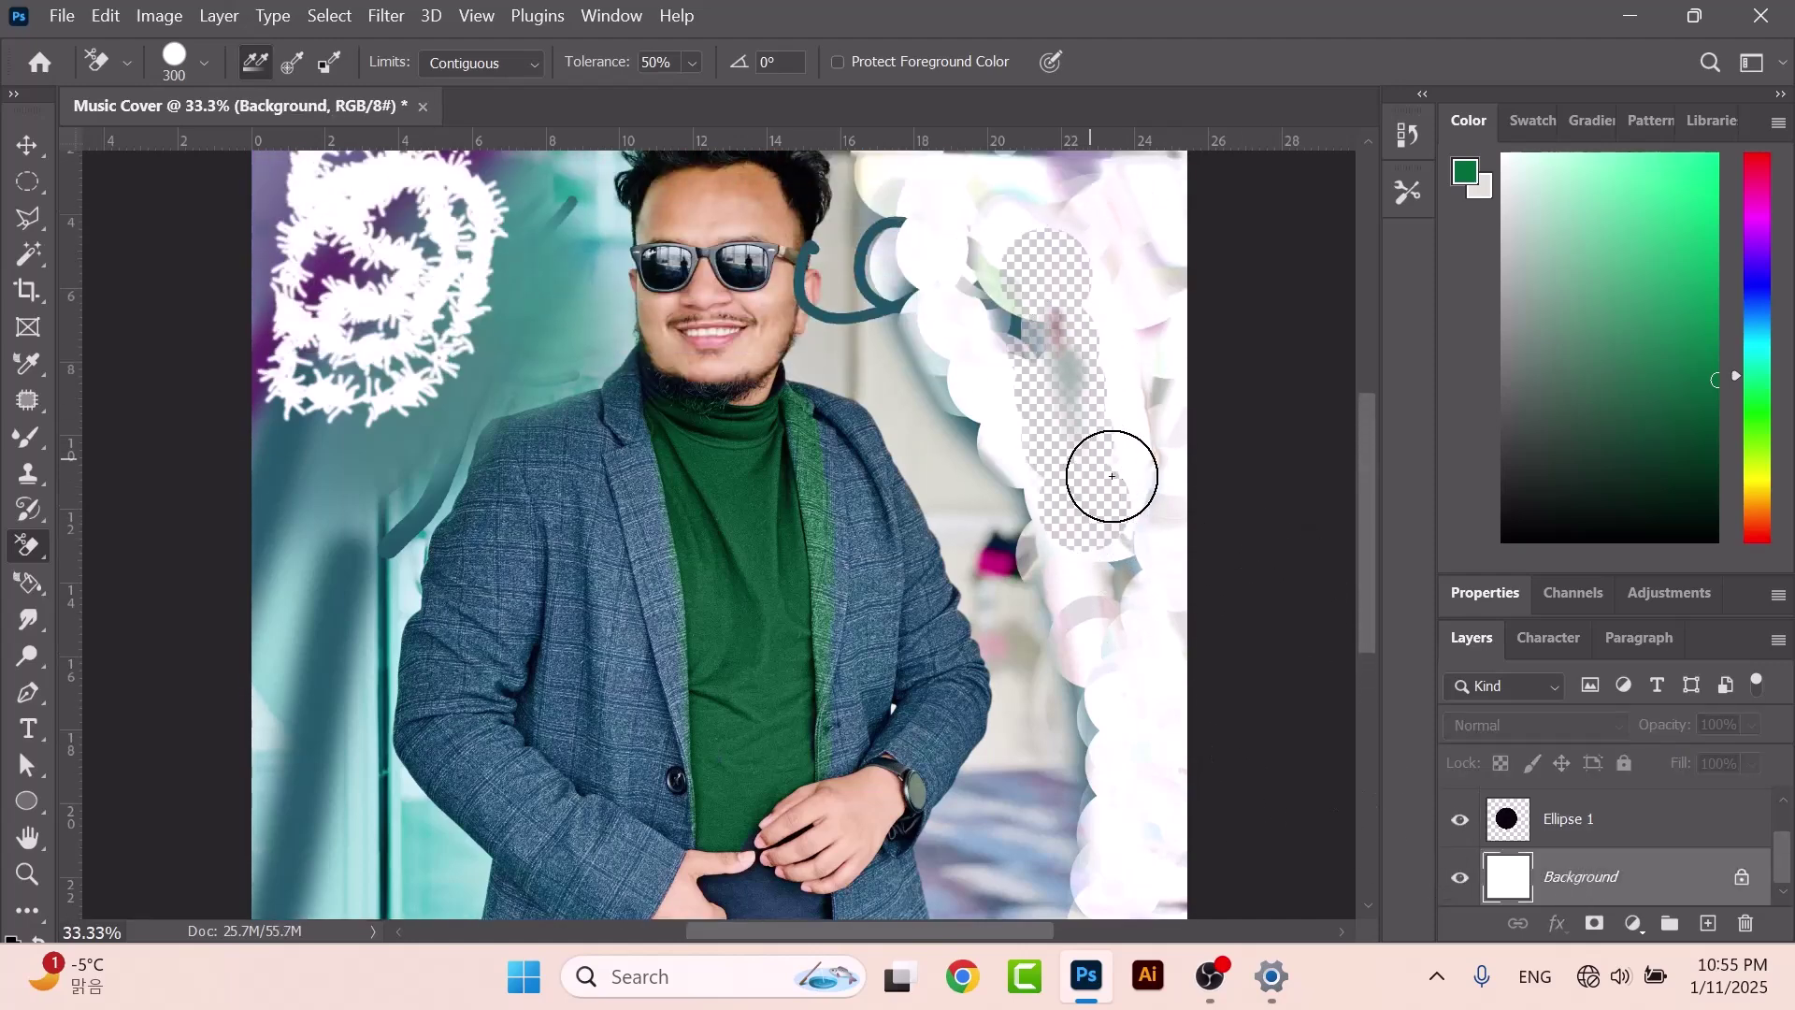
Undo the Background layer erasure, the layer selection and the large background eraser strokes on Layer 1.
key("ctrl+z")
key("ctrl+z")
key("ctrl+z")
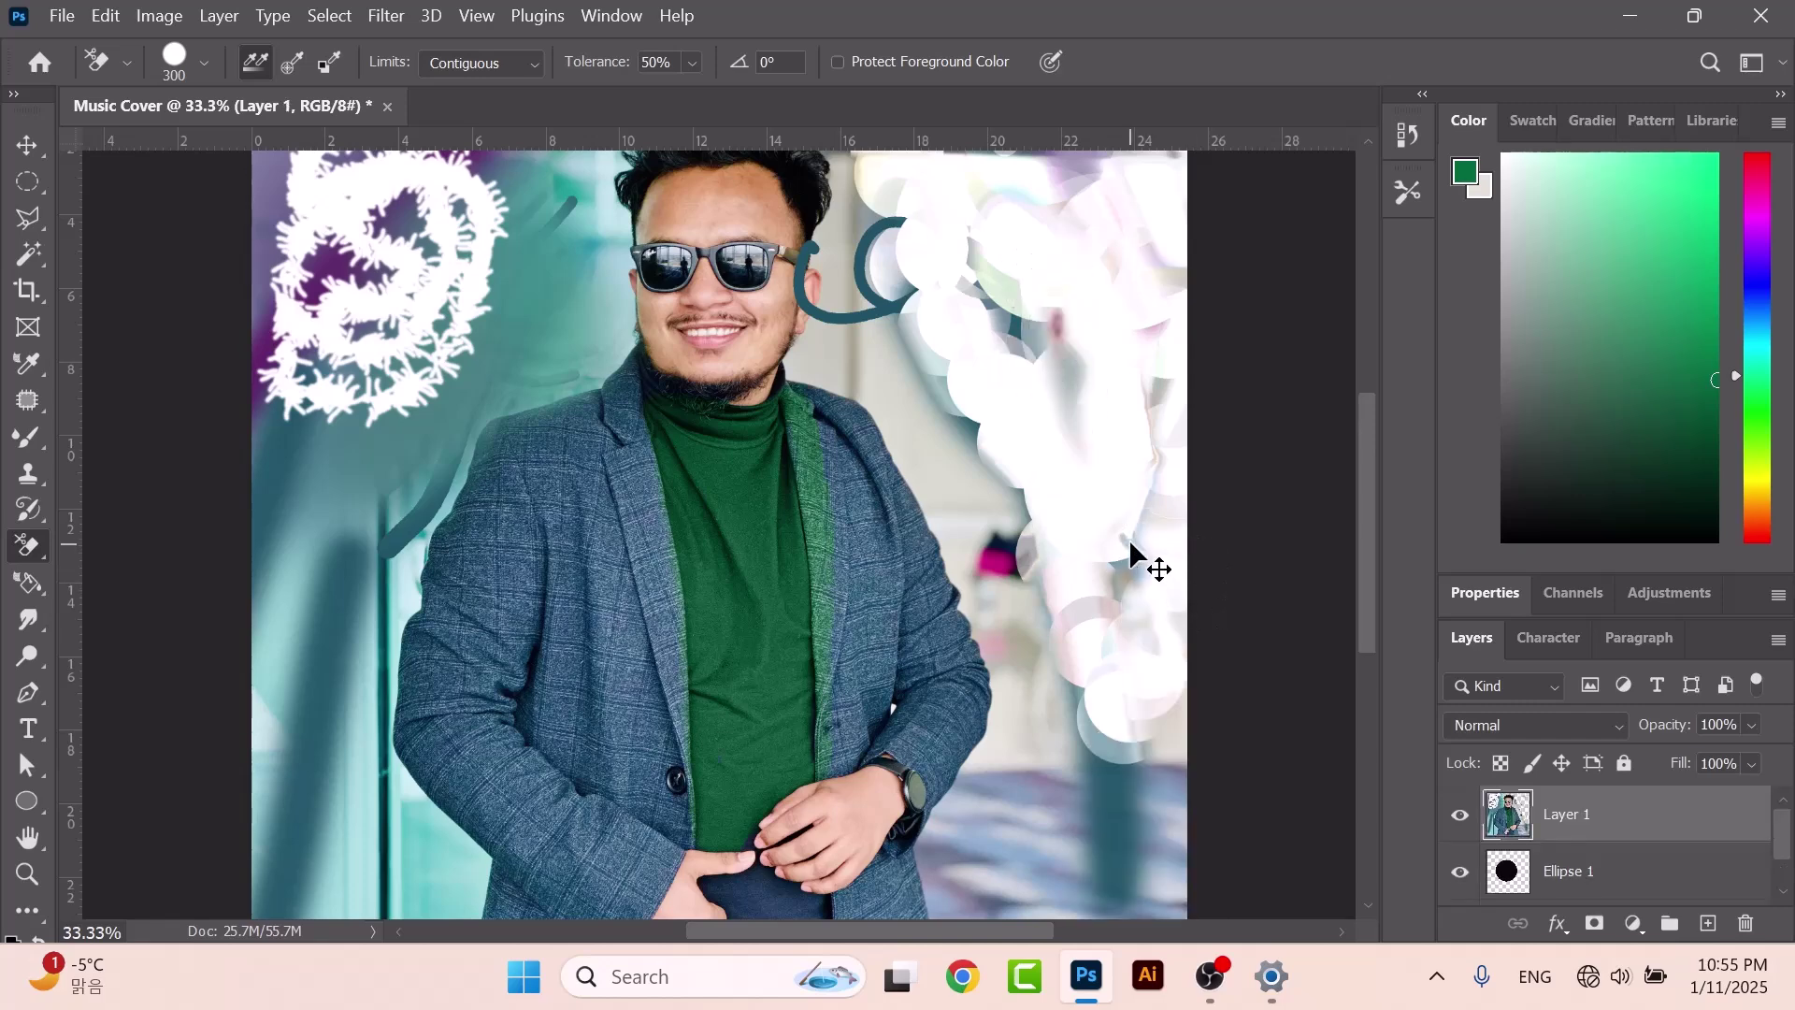
key("ctrl+z")
scroll(812, 503, "up", 2)
Display the available eraser tool variants.
right_click(32, 546)
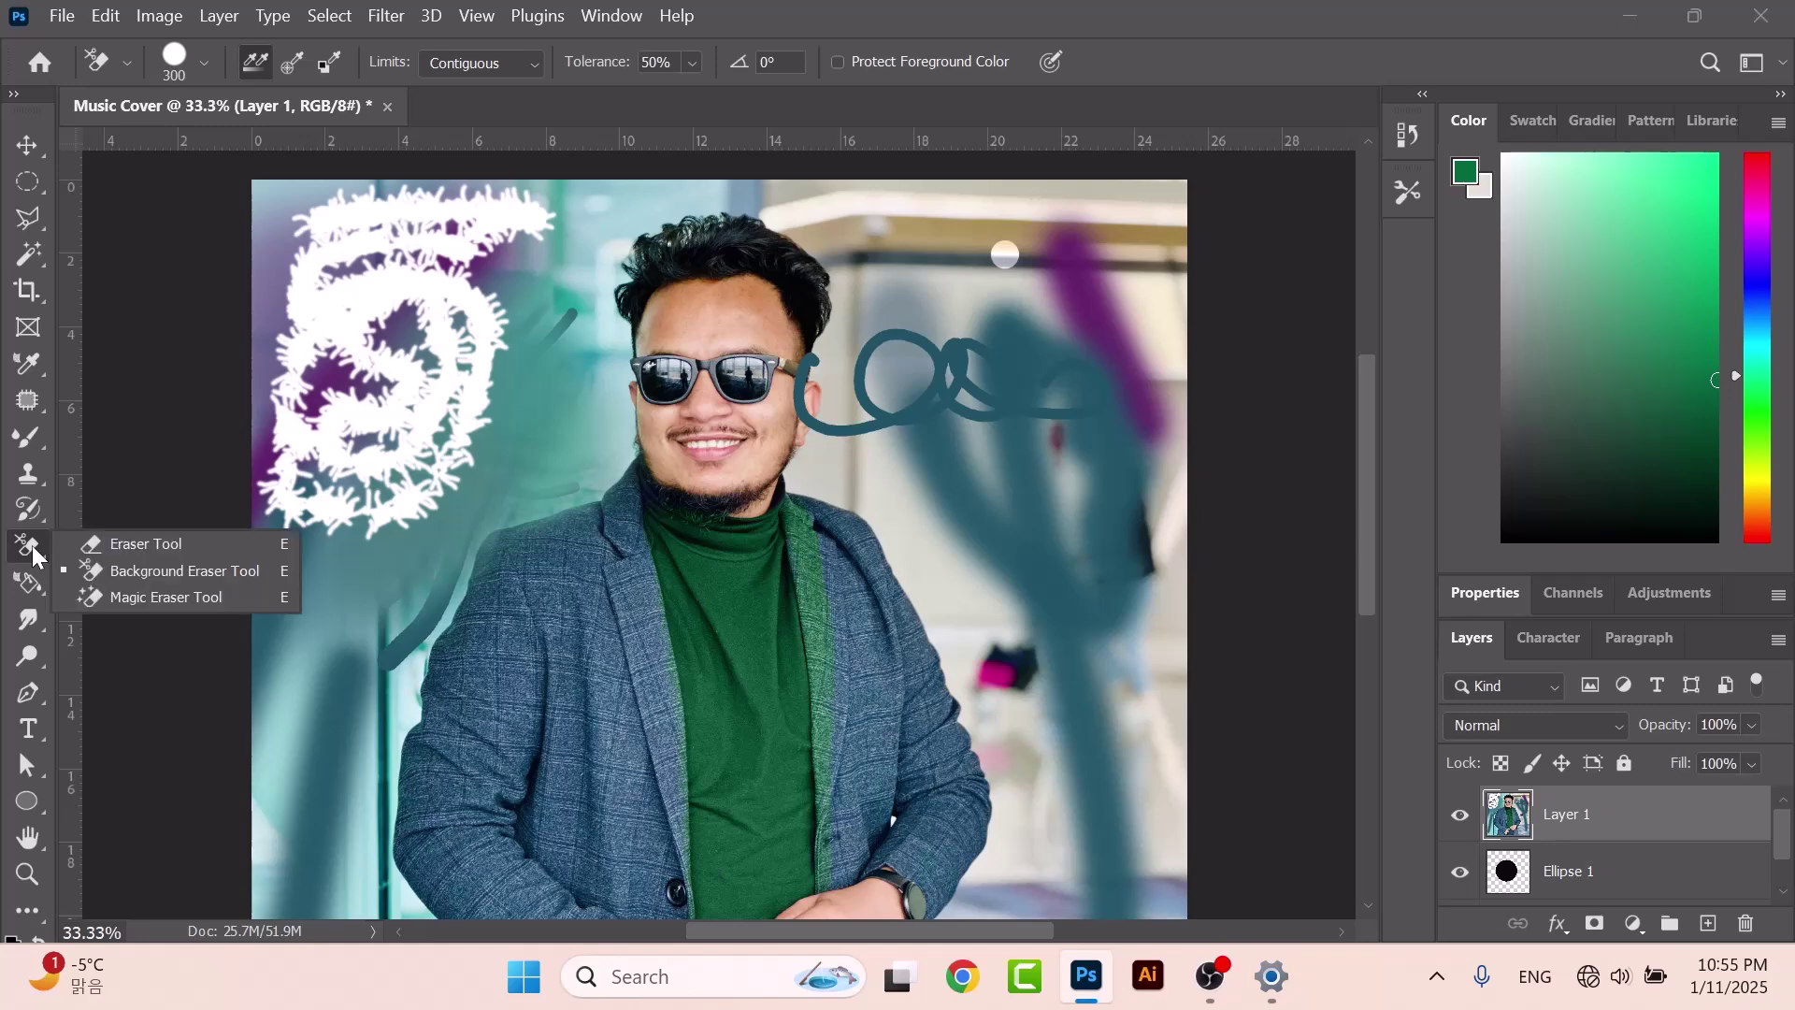
Erase the pale wall patch and the light ceiling strip beside the man's head with the Magic Eraser Tool.
left_click(155, 598)
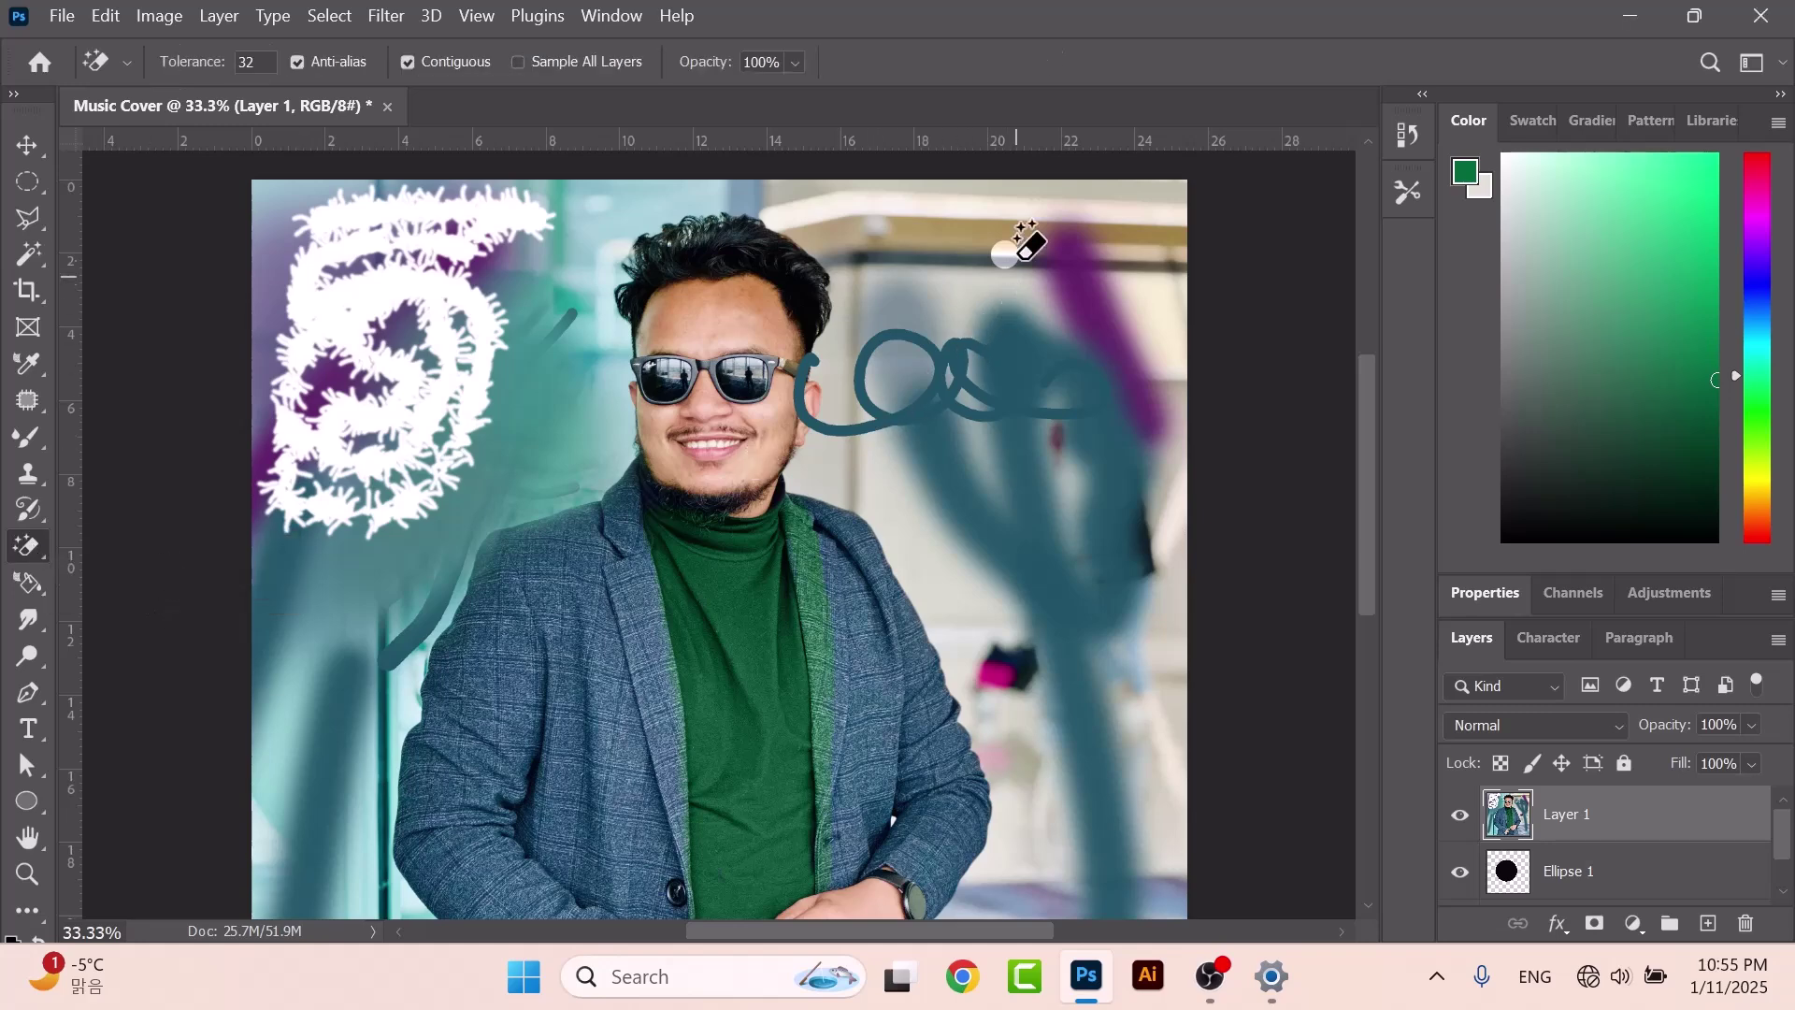
left_click(960, 265)
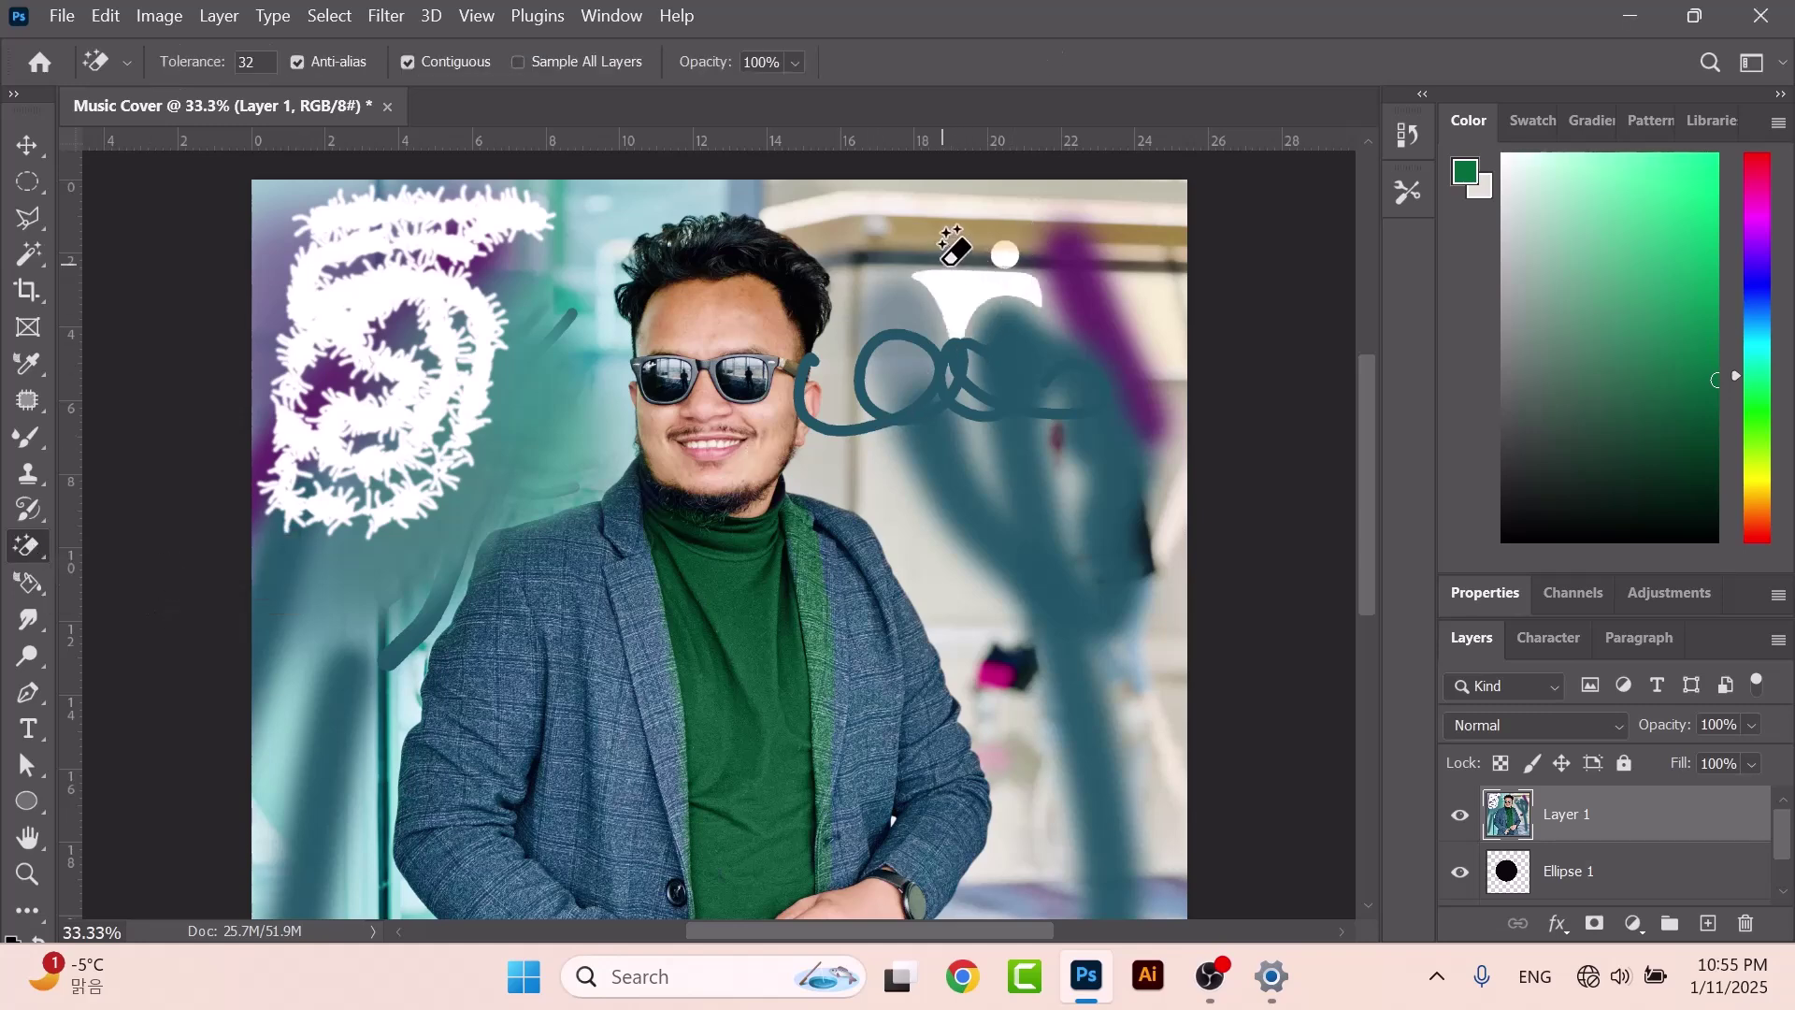
left_click(963, 225)
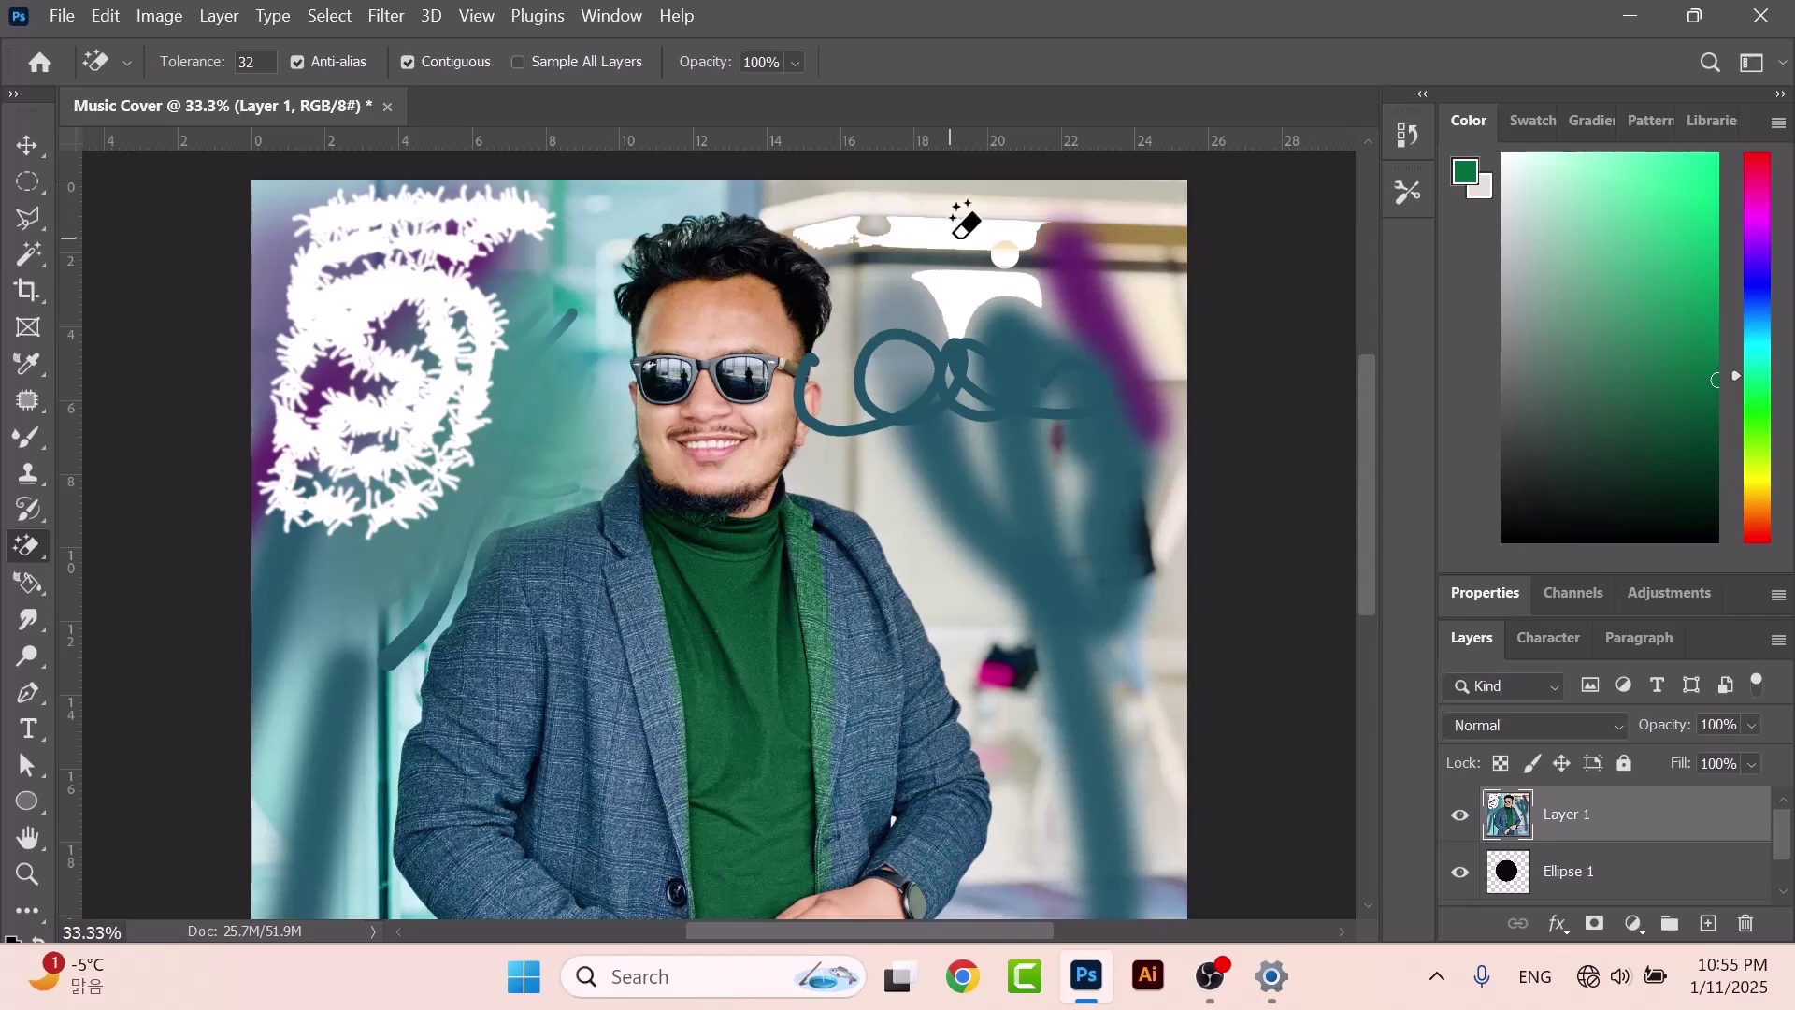
Try to erase the rest of the ceiling, the dark rail and the blue-green brush strokes with the Magic Eraser Tool.
left_click(1139, 219)
left_click(1028, 192)
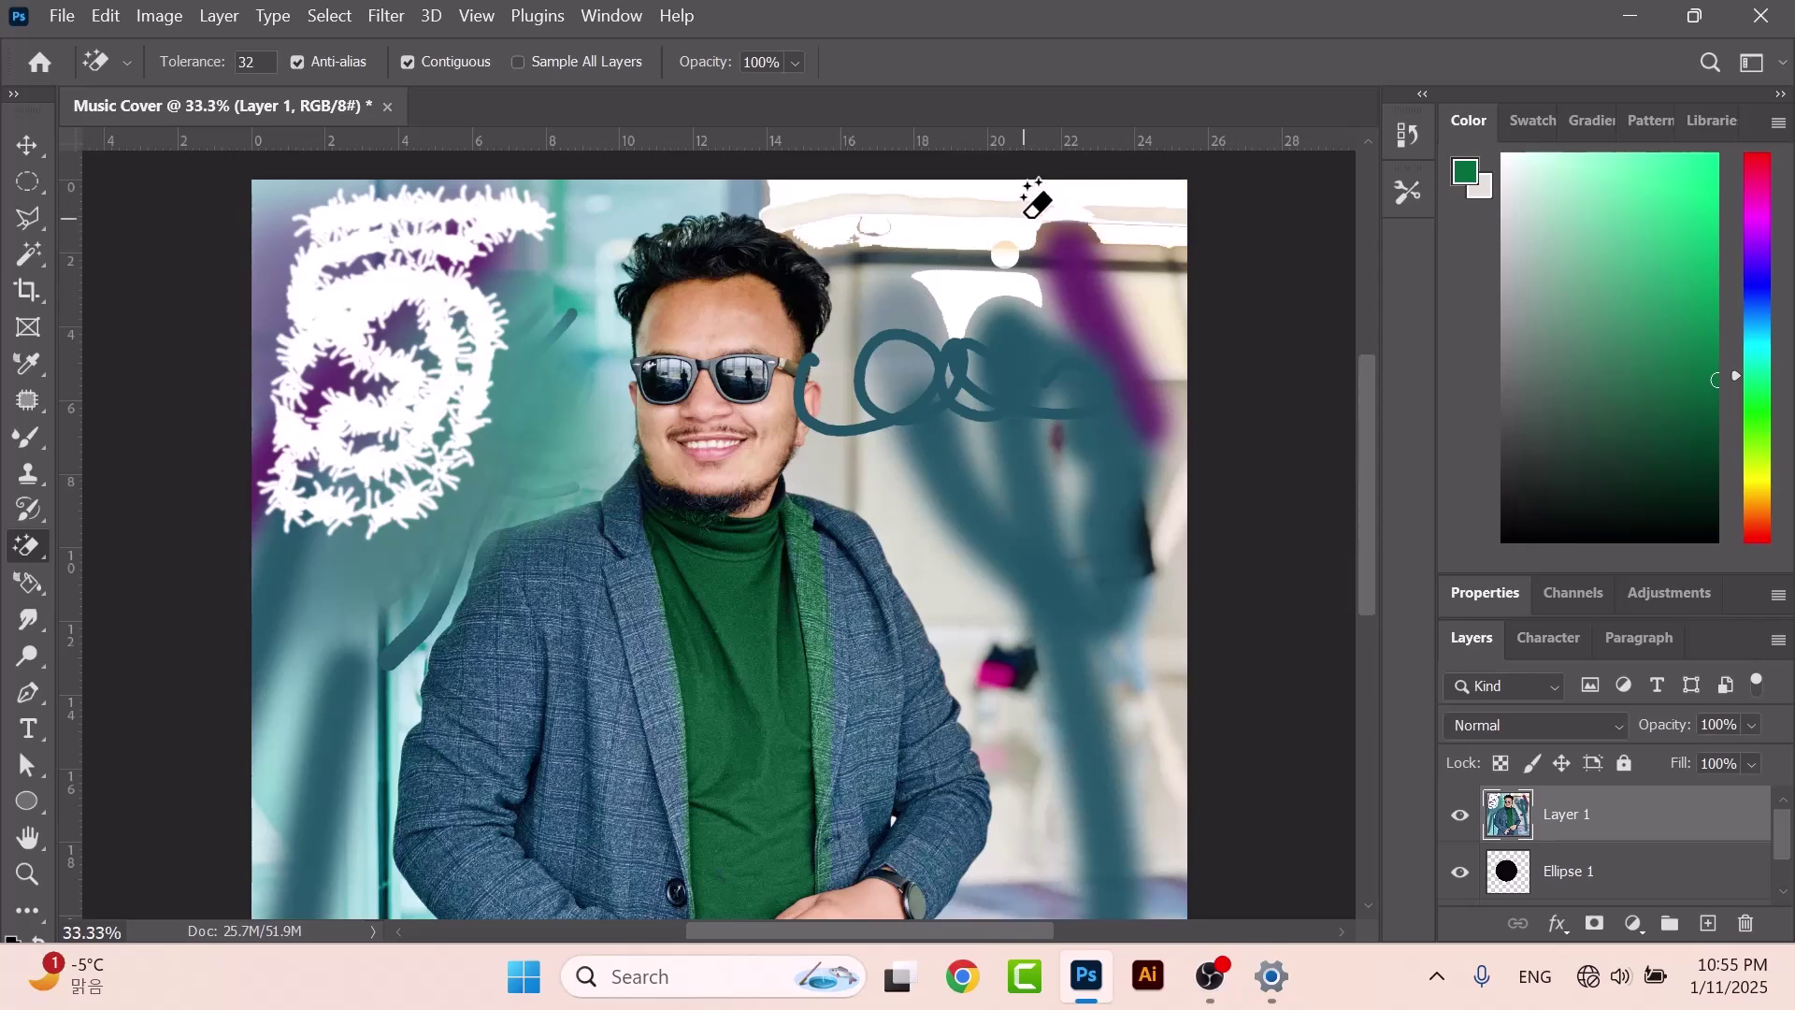
left_click(900, 187)
left_click(1148, 249)
left_click(928, 257)
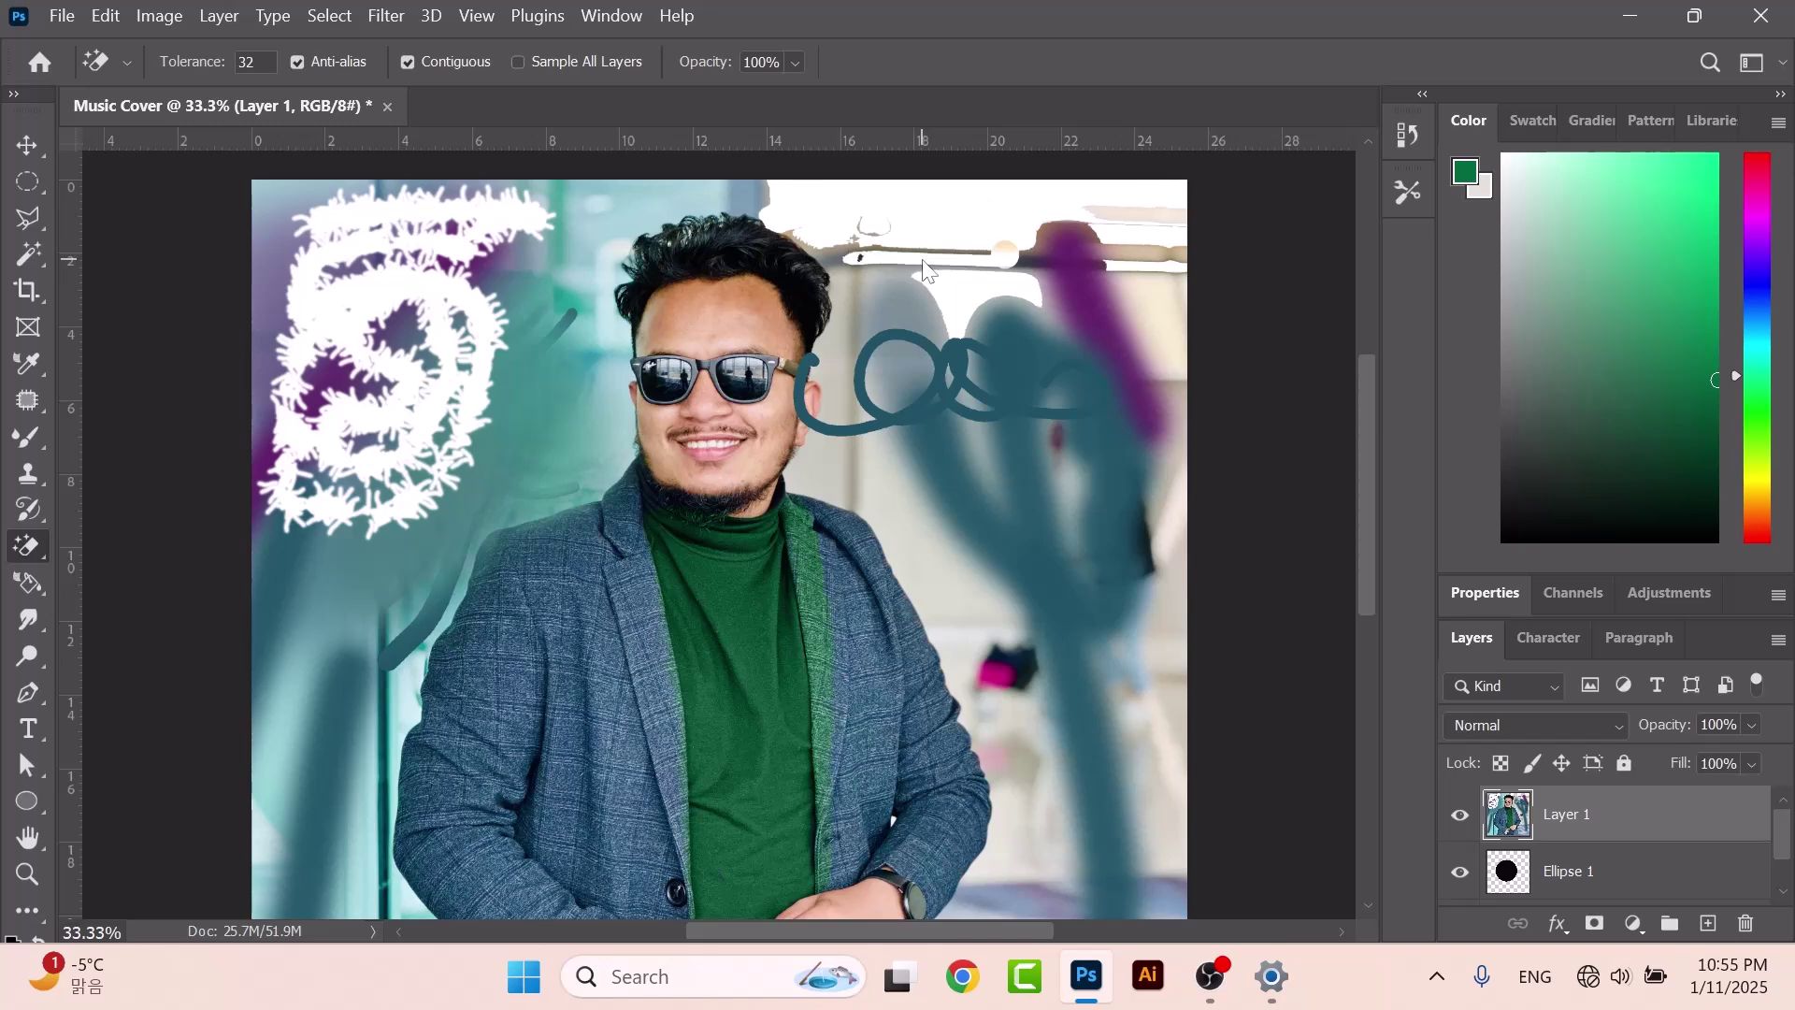
left_click(1029, 327)
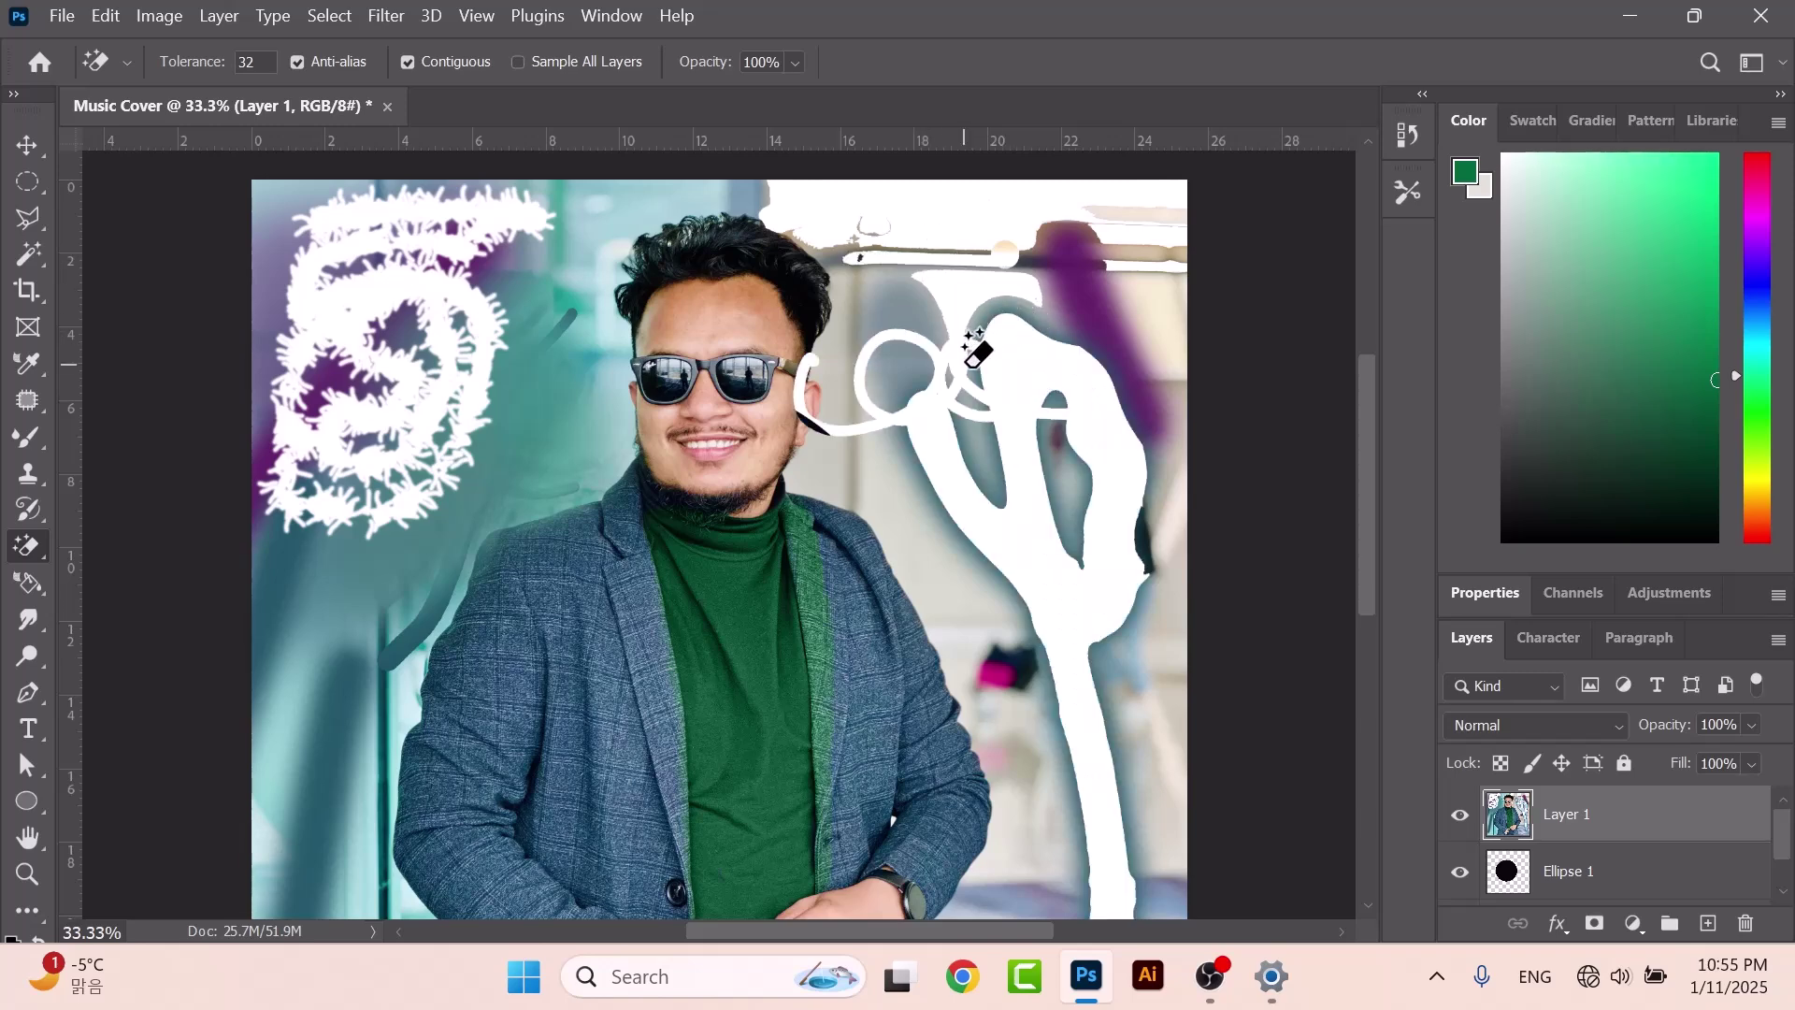
Undo the latest erasures, back to the first wall patch and ceiling strip.
key("ctrl+z")
key("ctrl+z")
key("ctrl+z")
key("ctrl+z")
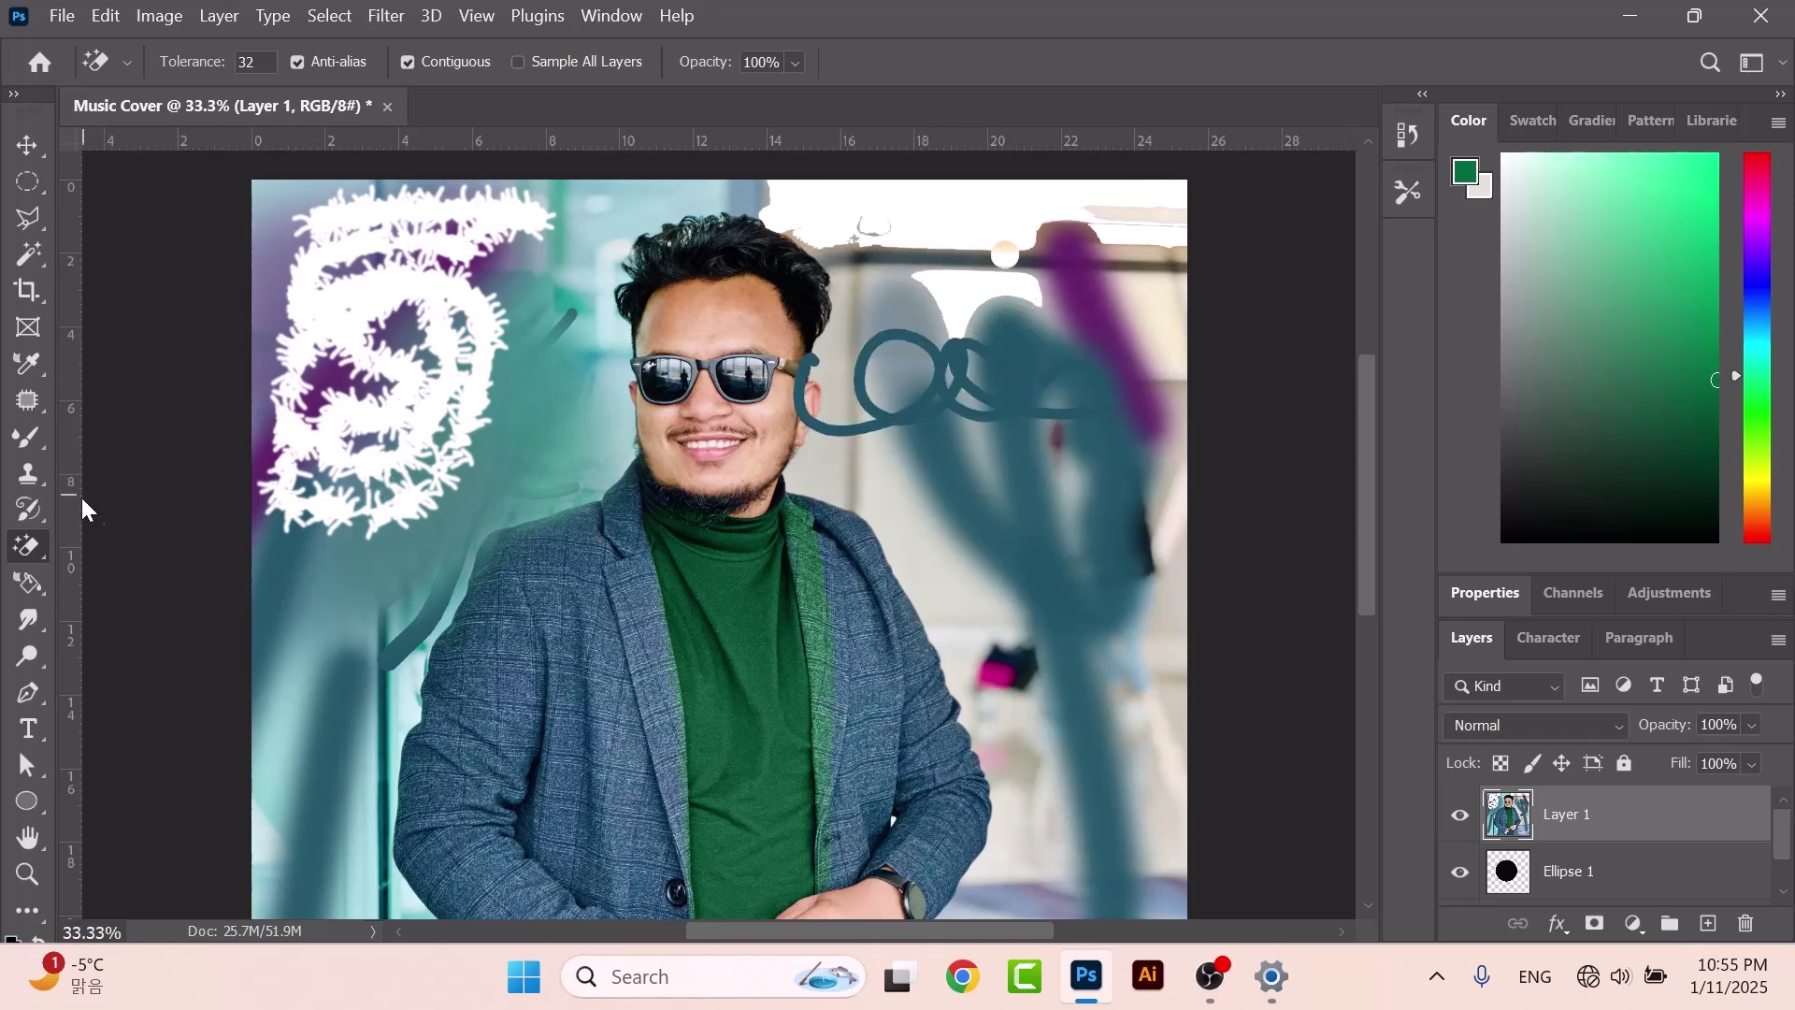
key("ctrl+z")
key("ctrl+z")
Smudge the man's hair upward and outward into spikes using the Smudge Tool at 67% strength and a brush size of about 90.
right_click(34, 538)
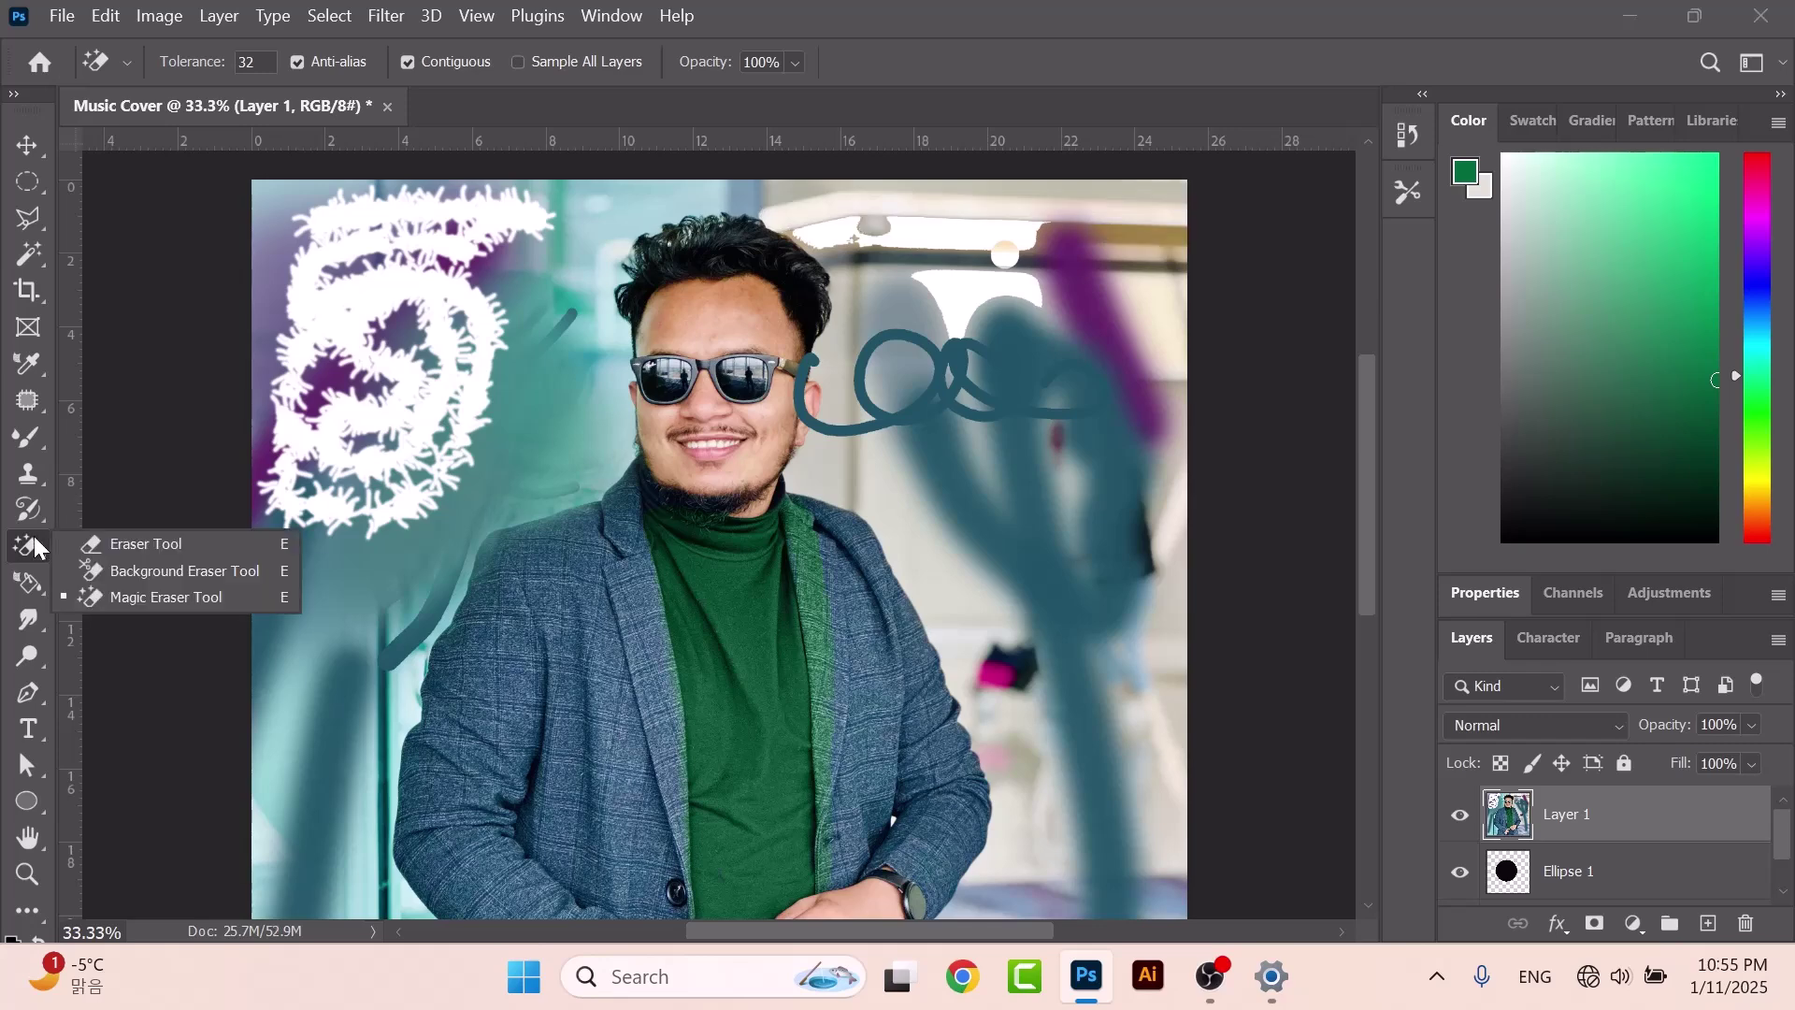
left_click(41, 586)
right_click(41, 586)
left_click(33, 615)
right_click(33, 615)
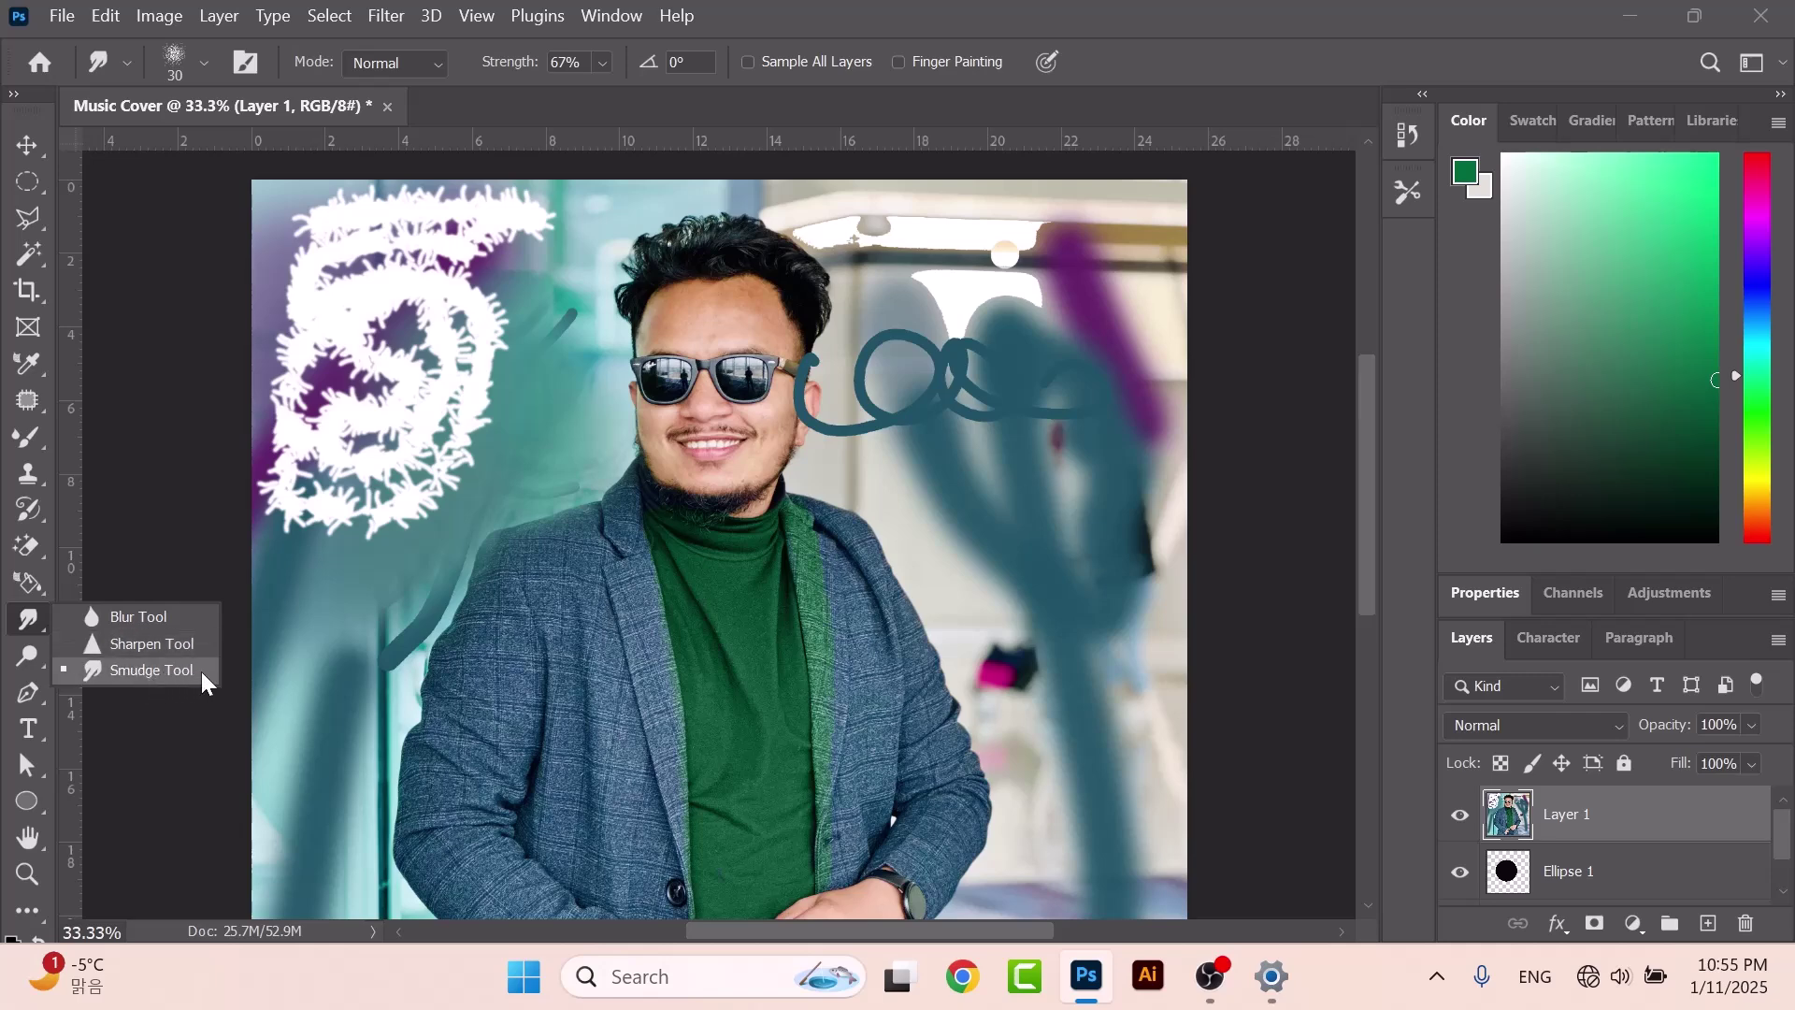
left_click(105, 670)
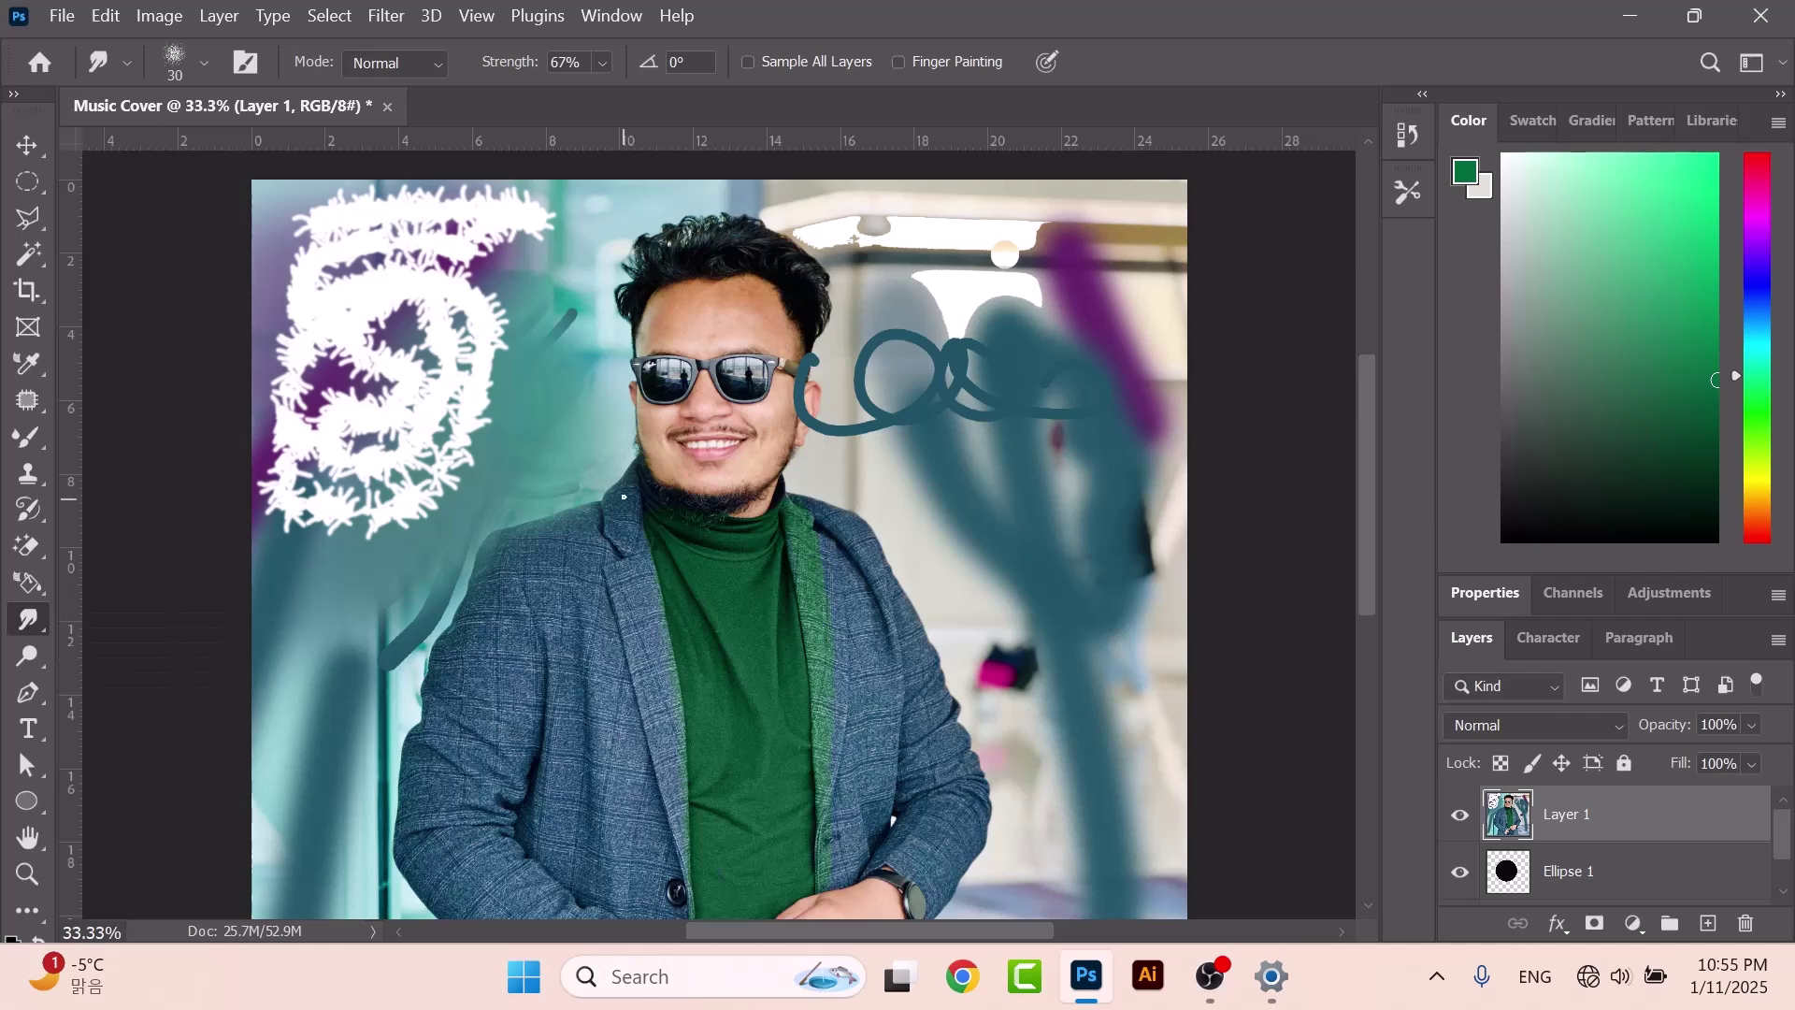
key("bracketright")
key("bracketright")
key("bracketright")
key("bracketright")
key("bracketright")
key("bracketright")
key("bracketright")
key("bracketright")
key("bracketright")
key("bracketright")
key("bracketright")
key("bracketright")
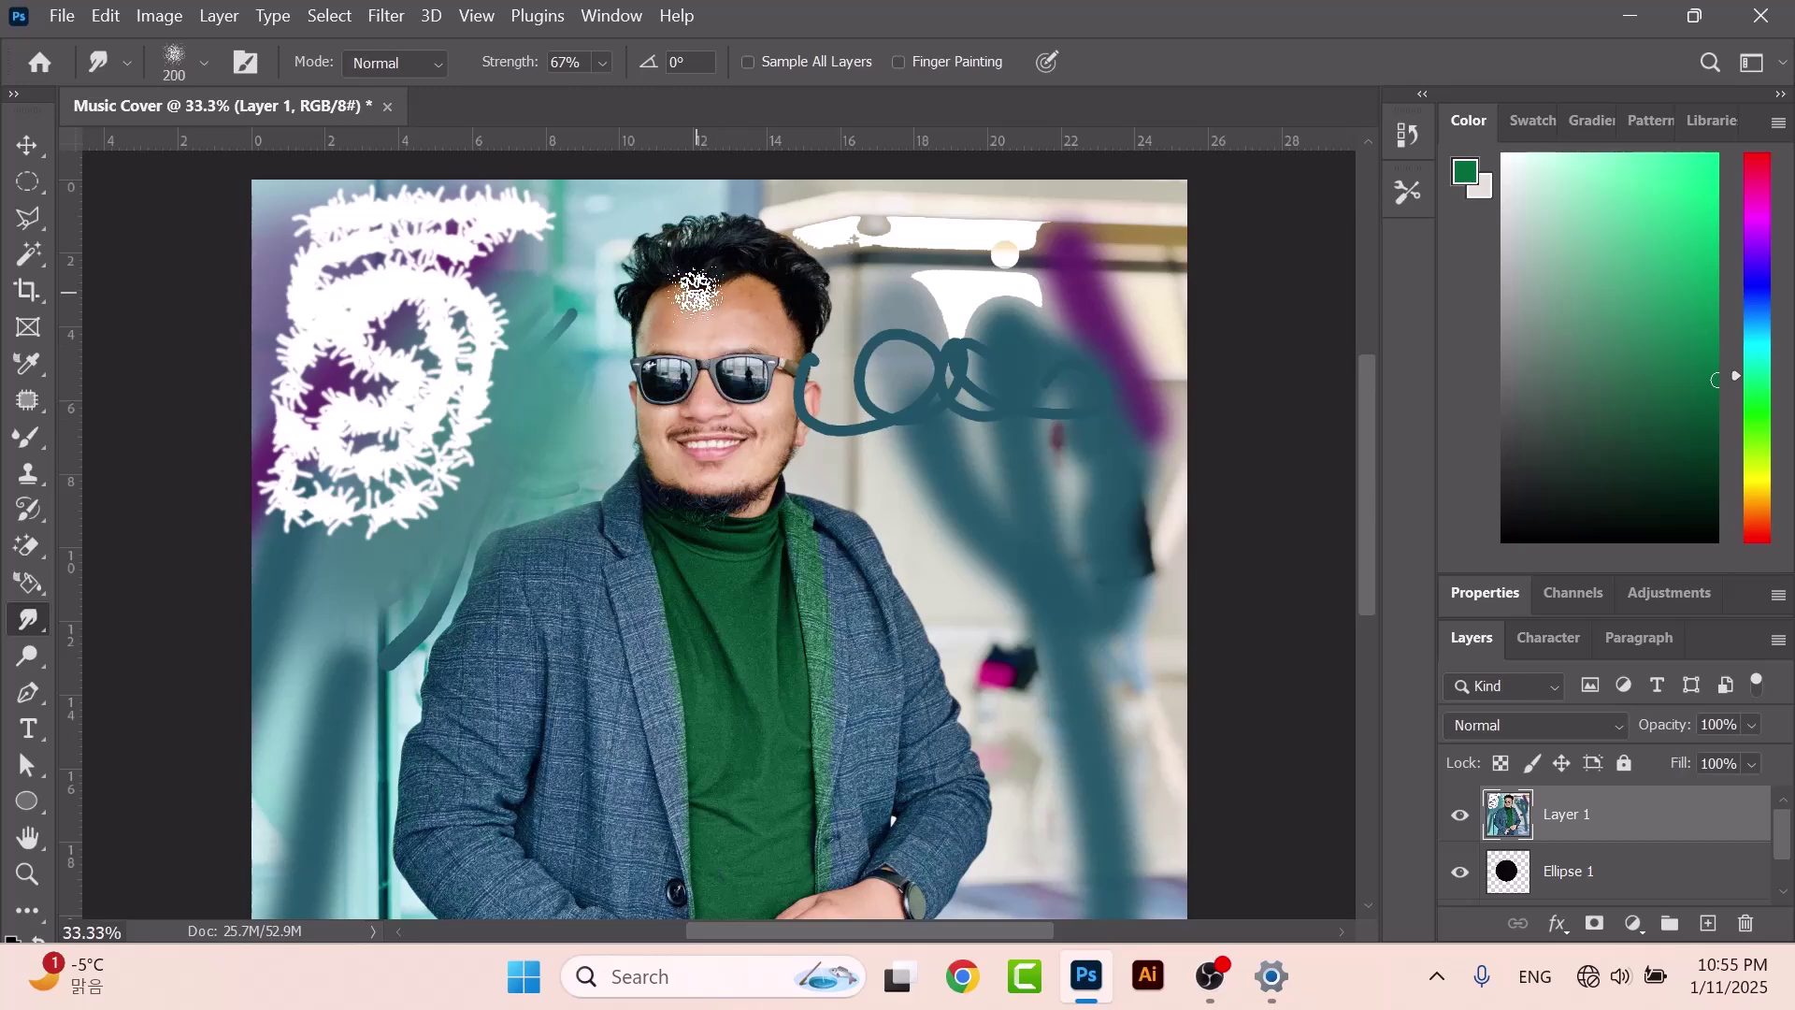
key("bracketleft")
key("bracketleft")
key("bracketleft")
mouse_move(722, 240)
left_mouse_down()
mouse_move(822, 187)
mouse_move(756, 245)
mouse_move(797, 204)
mouse_move(790, 255)
mouse_move(826, 204)
mouse_move(832, 248)
left_mouse_up()
mouse_move(710, 250)
left_mouse_down()
mouse_move(700, 192)
mouse_move(707, 229)
mouse_move(678, 245)
mouse_move(671, 216)
mouse_move(658, 272)
mouse_move(632, 214)
mouse_move(630, 279)
mouse_move(576, 210)
mouse_move(623, 296)
mouse_move(583, 245)
mouse_move(629, 246)
mouse_move(640, 265)
mouse_move(613, 205)
mouse_move(592, 321)
mouse_move(643, 263)
mouse_move(653, 214)
mouse_move(661, 248)
mouse_move(672, 198)
mouse_move(710, 236)
mouse_move(733, 180)
mouse_move(742, 249)
mouse_move(810, 196)
mouse_move(829, 271)
mouse_move(822, 215)
mouse_move(736, 249)
mouse_move(725, 183)
mouse_move(769, 185)
left_mouse_up()
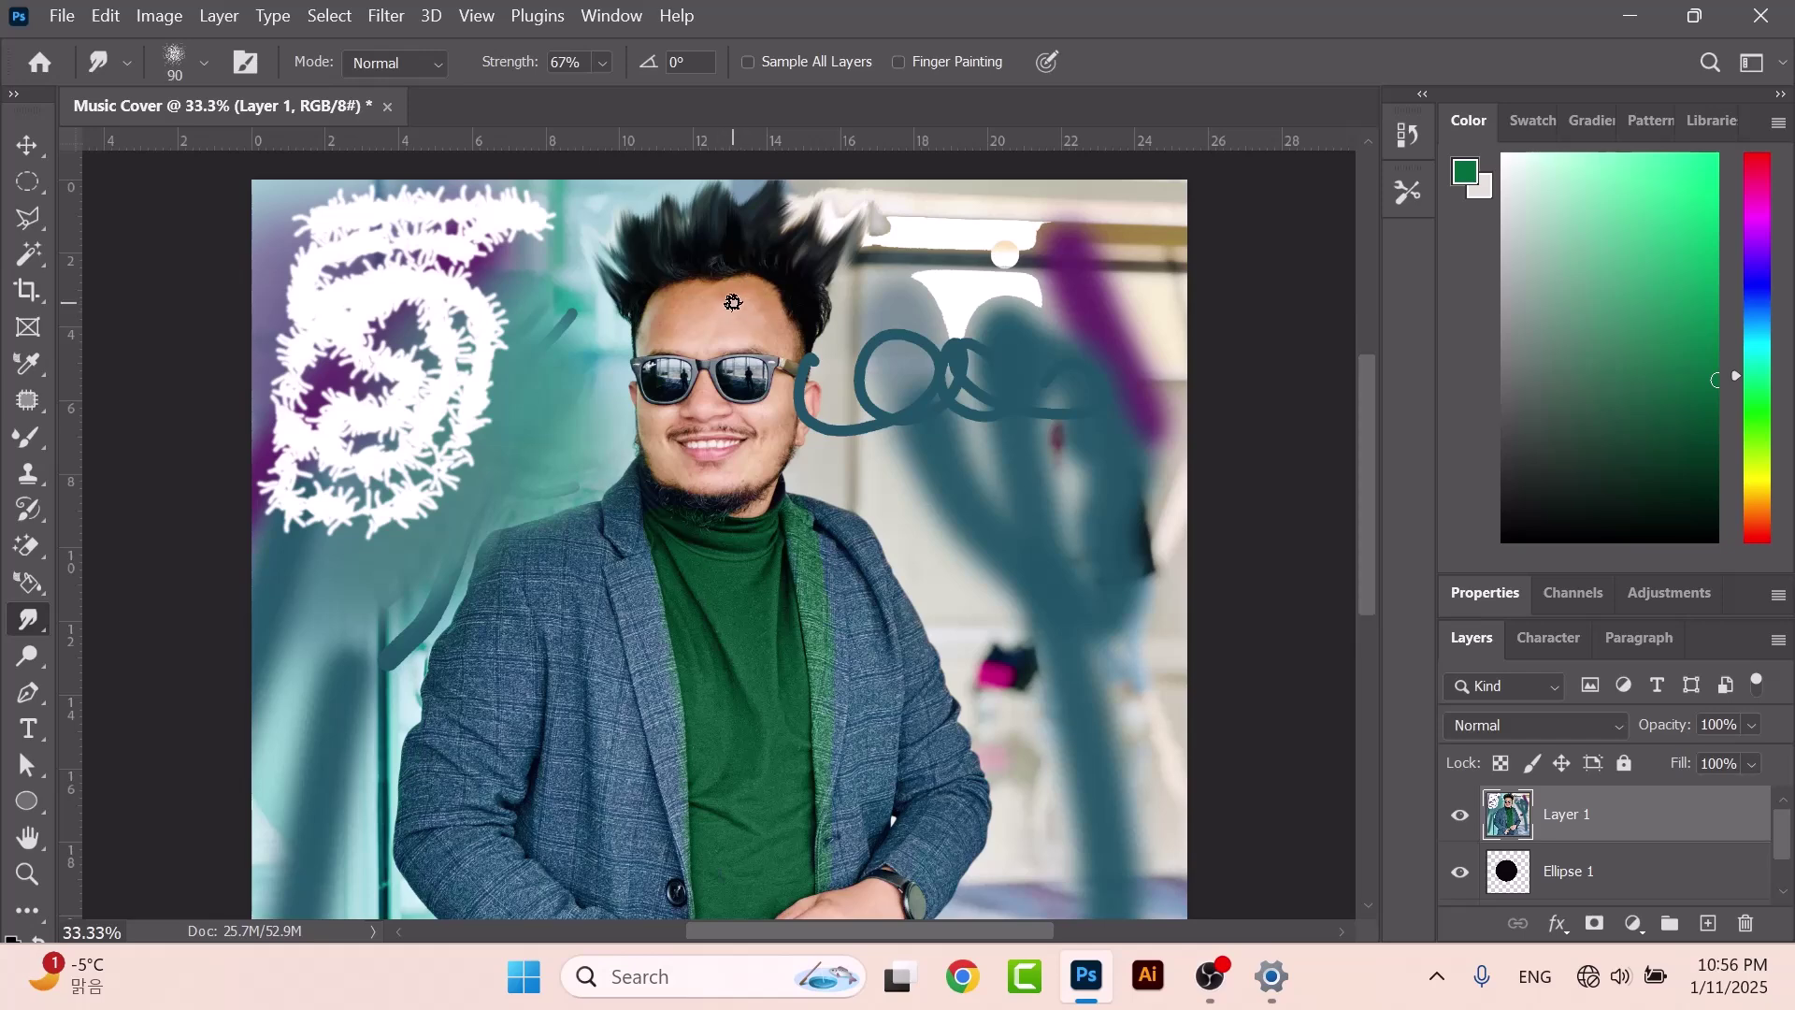
key("bracketleft")
Blur the lower part of the man's face using the Blur Tool at 50% strength and a brush size of 700.
right_click(30, 614)
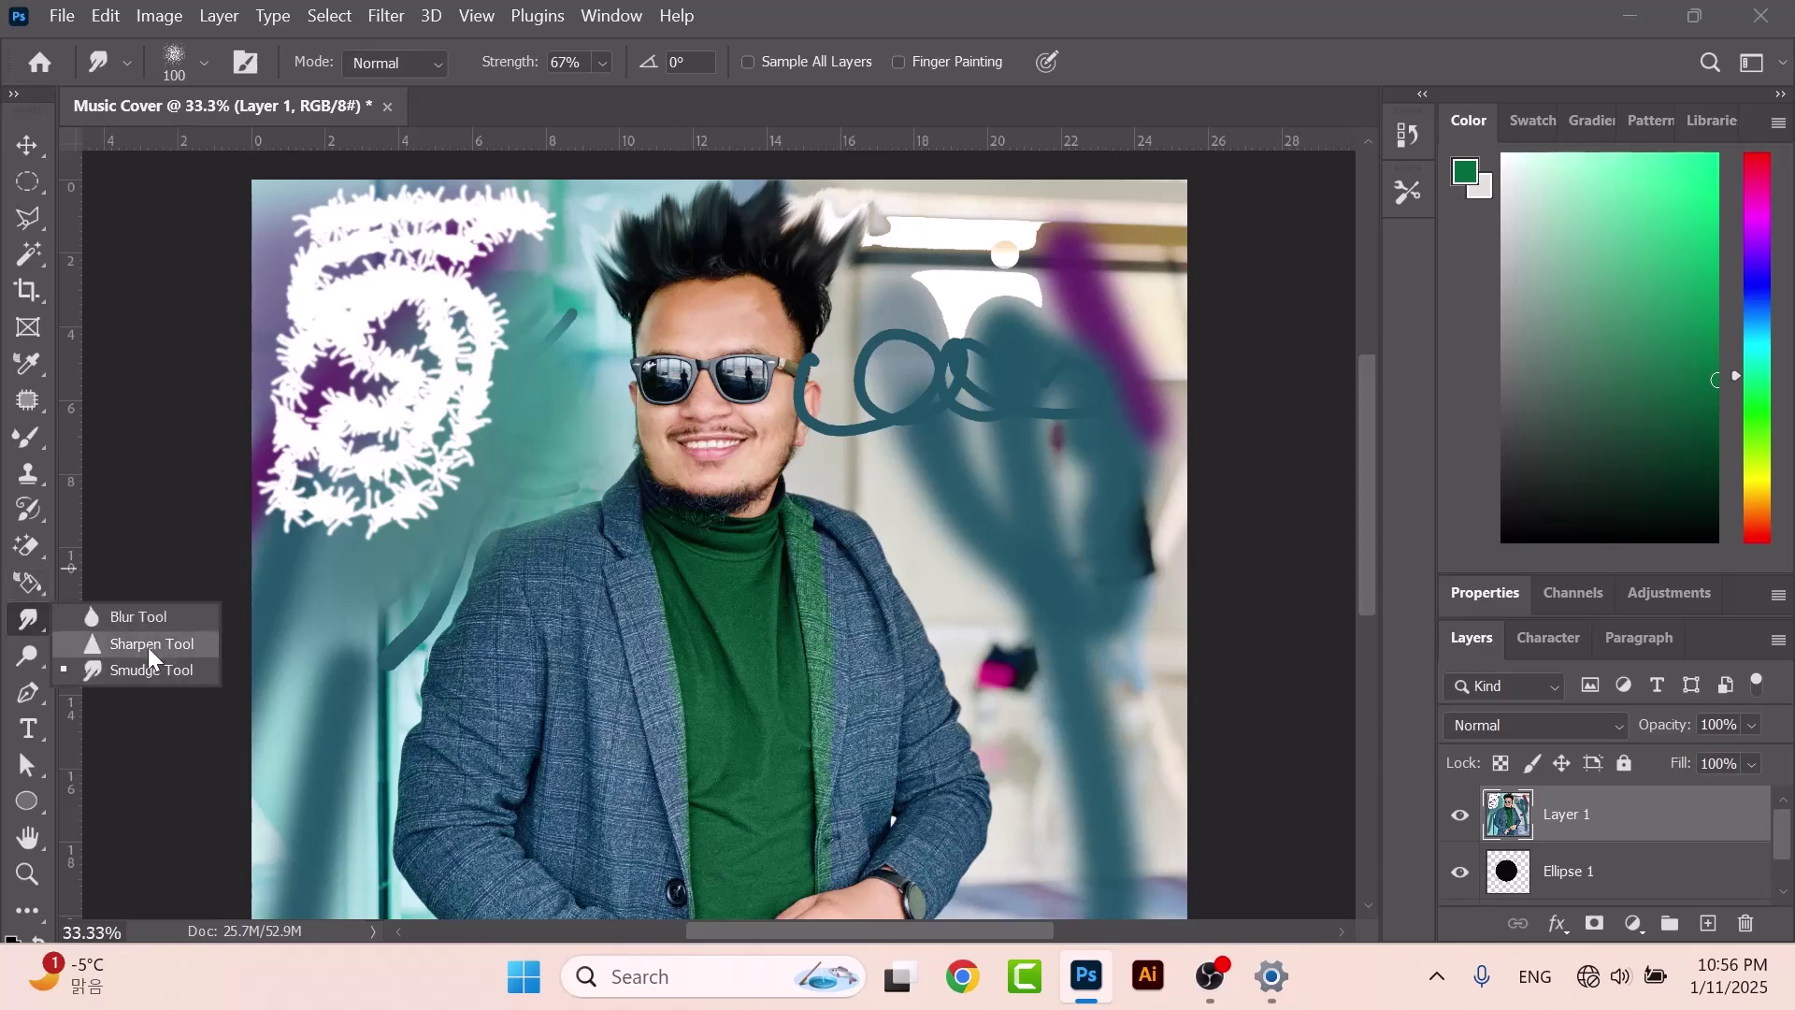
left_click(152, 645)
right_click(24, 623)
left_click(187, 619)
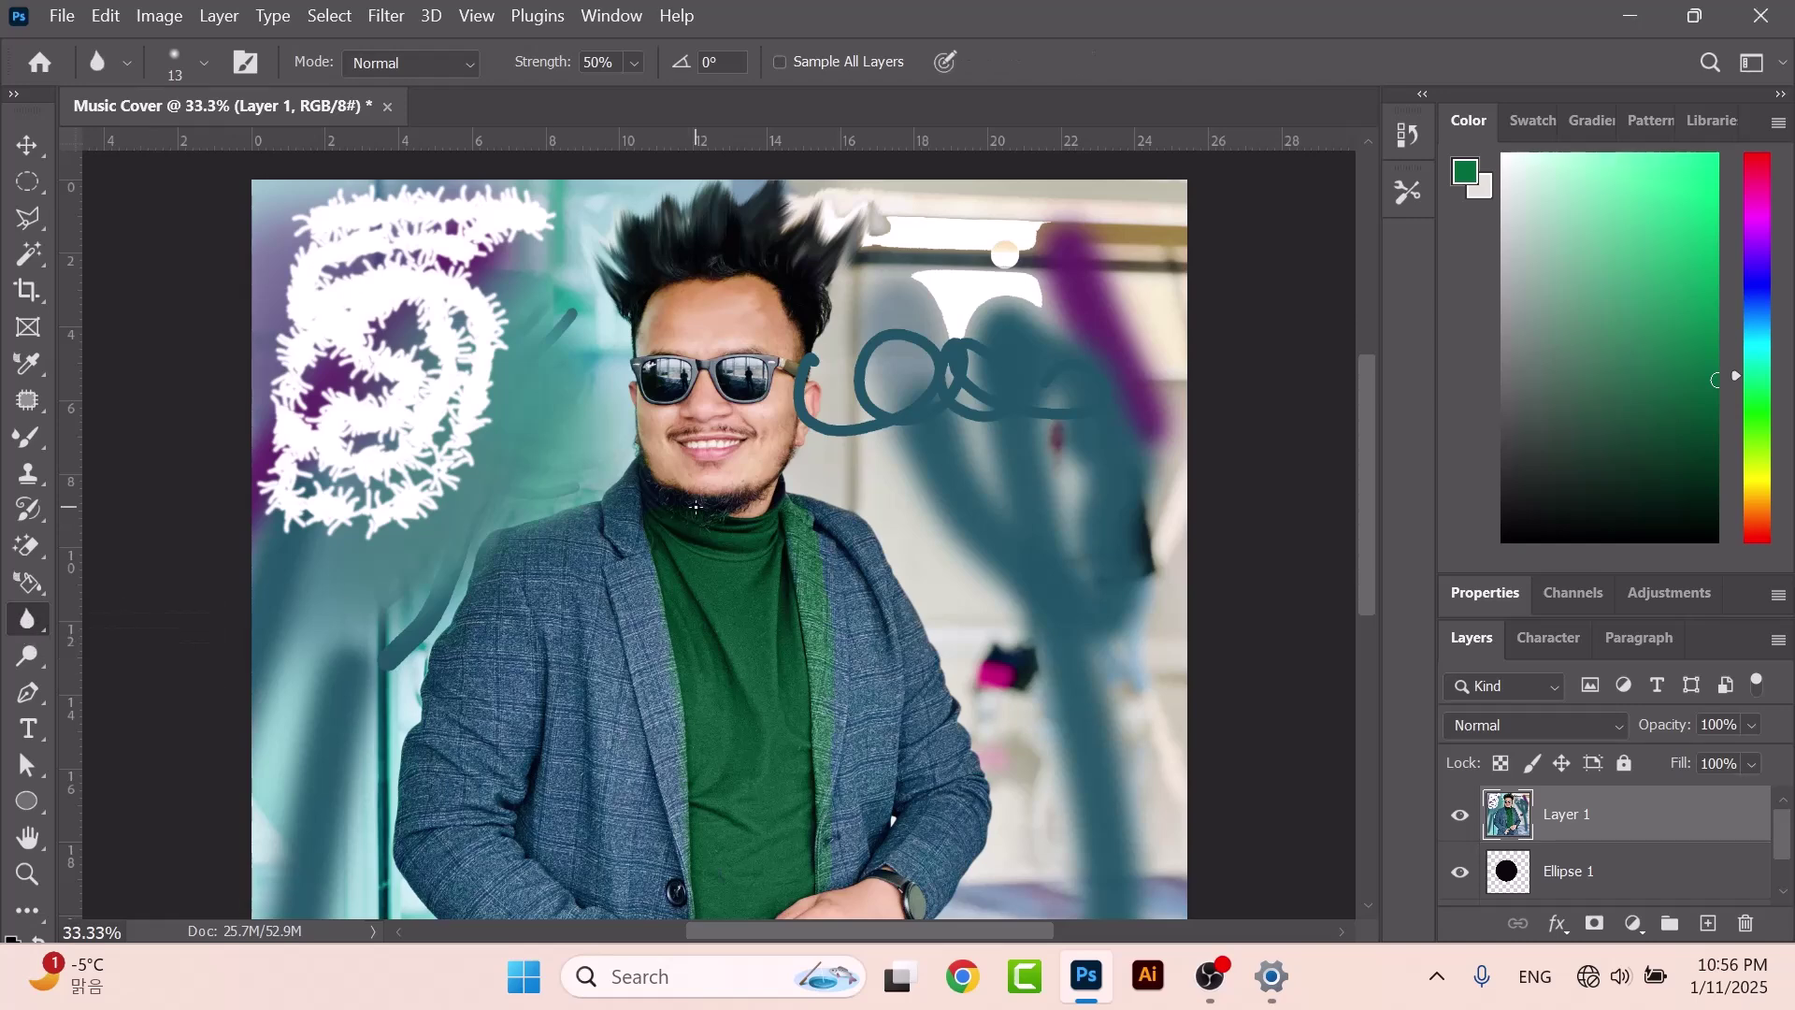
key("bracketright")
key("bracketright")
key("bracketright")
key("bracketright")
key("bracketright")
key("bracketright")
key("bracketright")
key("bracketright")
key("bracketright")
key("bracketright")
key("bracketright")
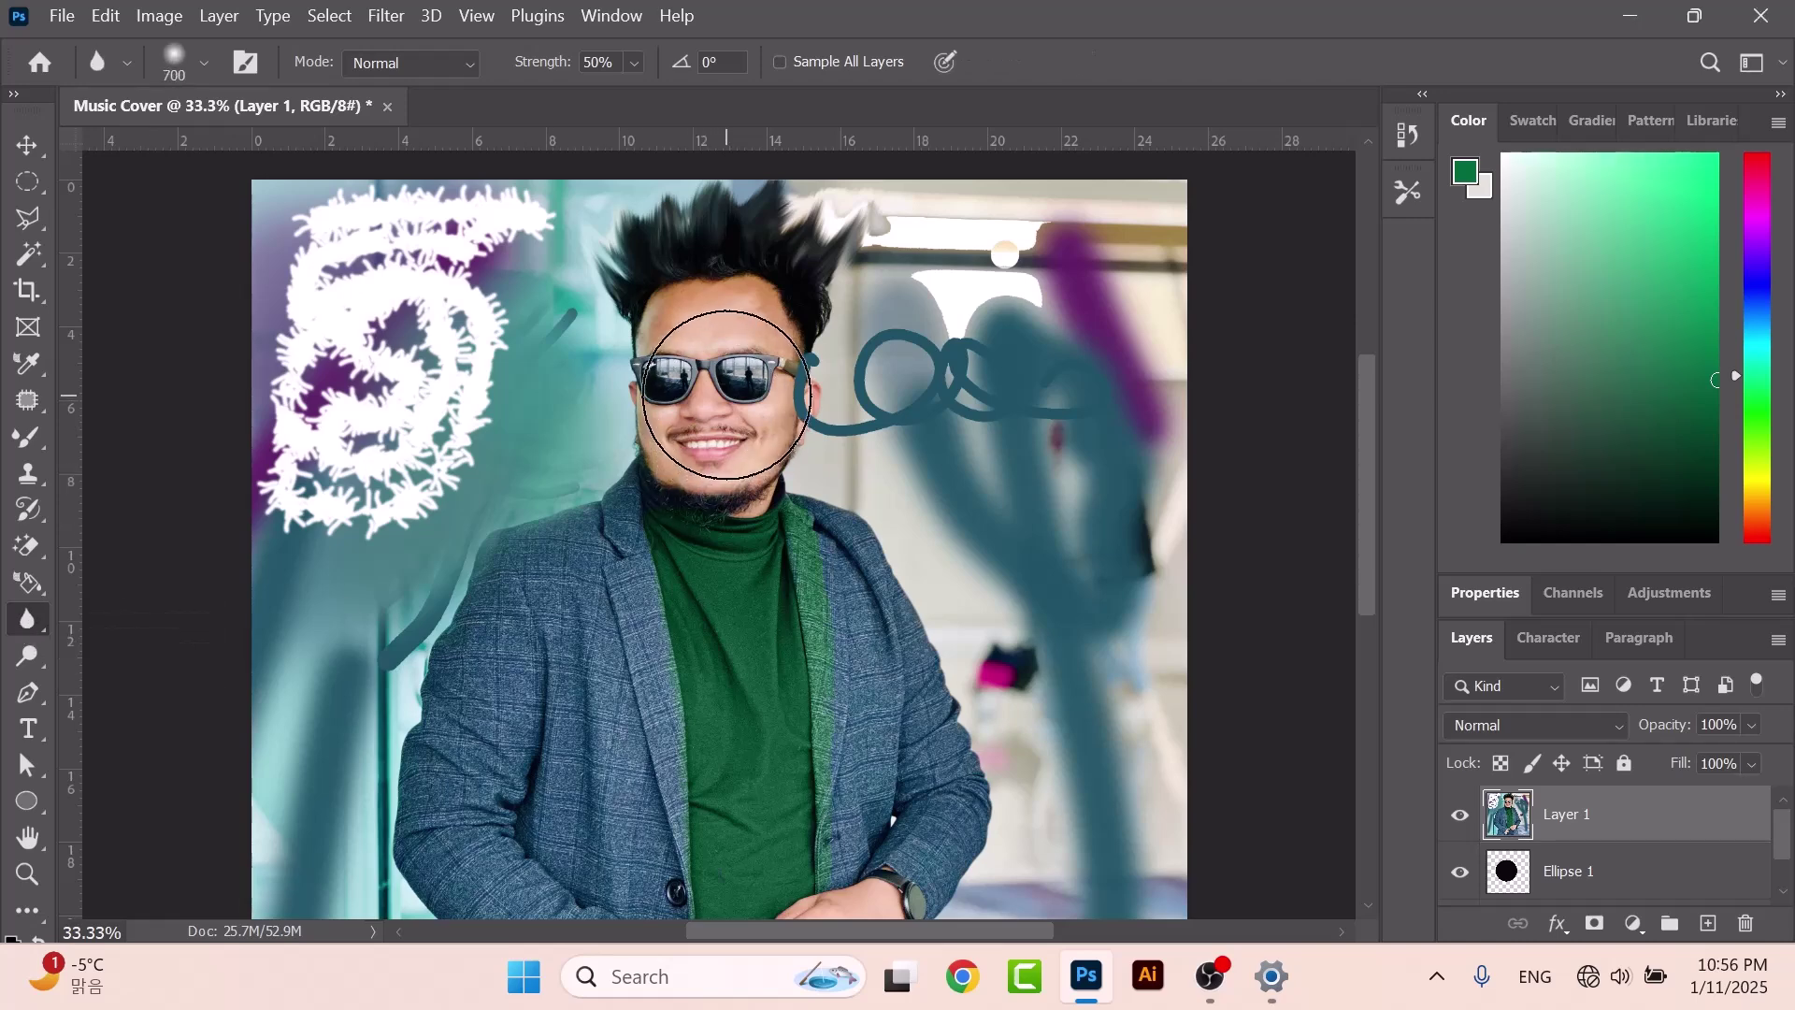
mouse_move(663, 455)
left_mouse_down()
mouse_move(709, 412)
mouse_move(711, 374)
mouse_move(718, 471)
left_mouse_up()
Blur the middle of the face around the sunglasses and nose, keeping the Blur Tool brush at size 700.
key("bracketleft")
key("bracketleft")
key("bracketleft")
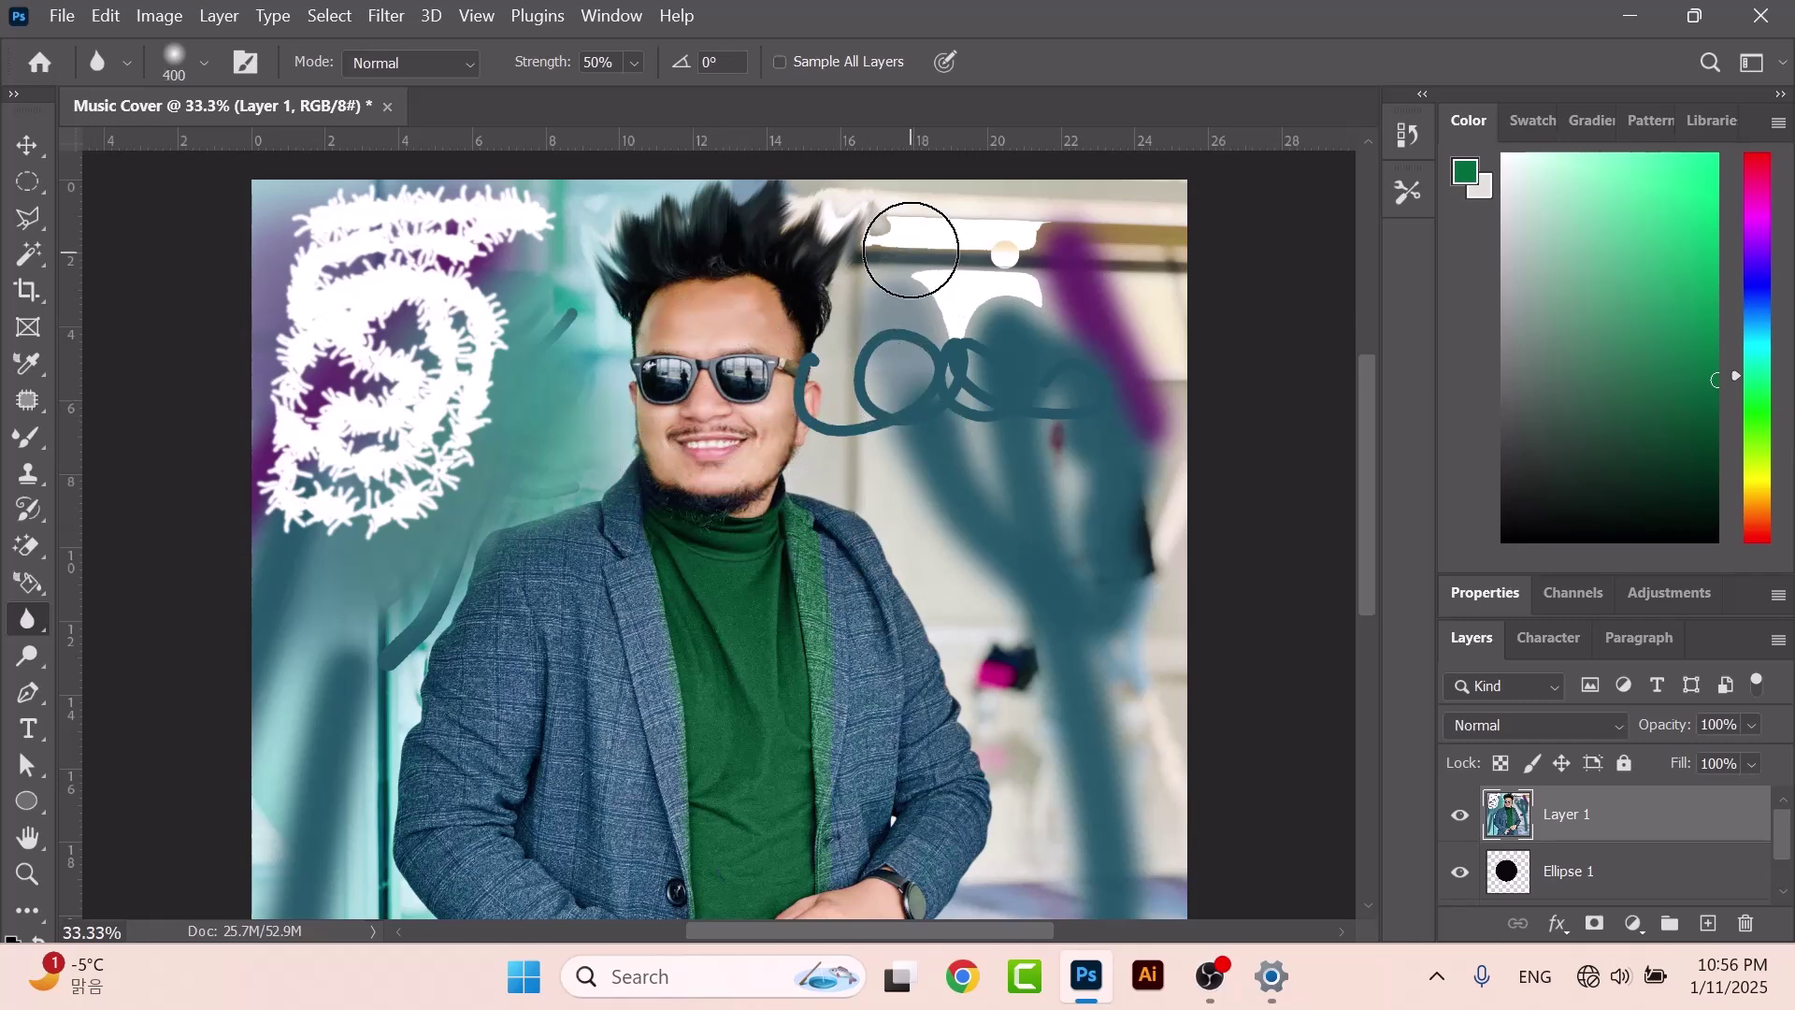
key("bracketright")
key("bracketright")
key("bracketright")
mouse_move(711, 394)
left_mouse_down()
mouse_move(713, 482)
mouse_move(713, 337)
left_mouse_up()
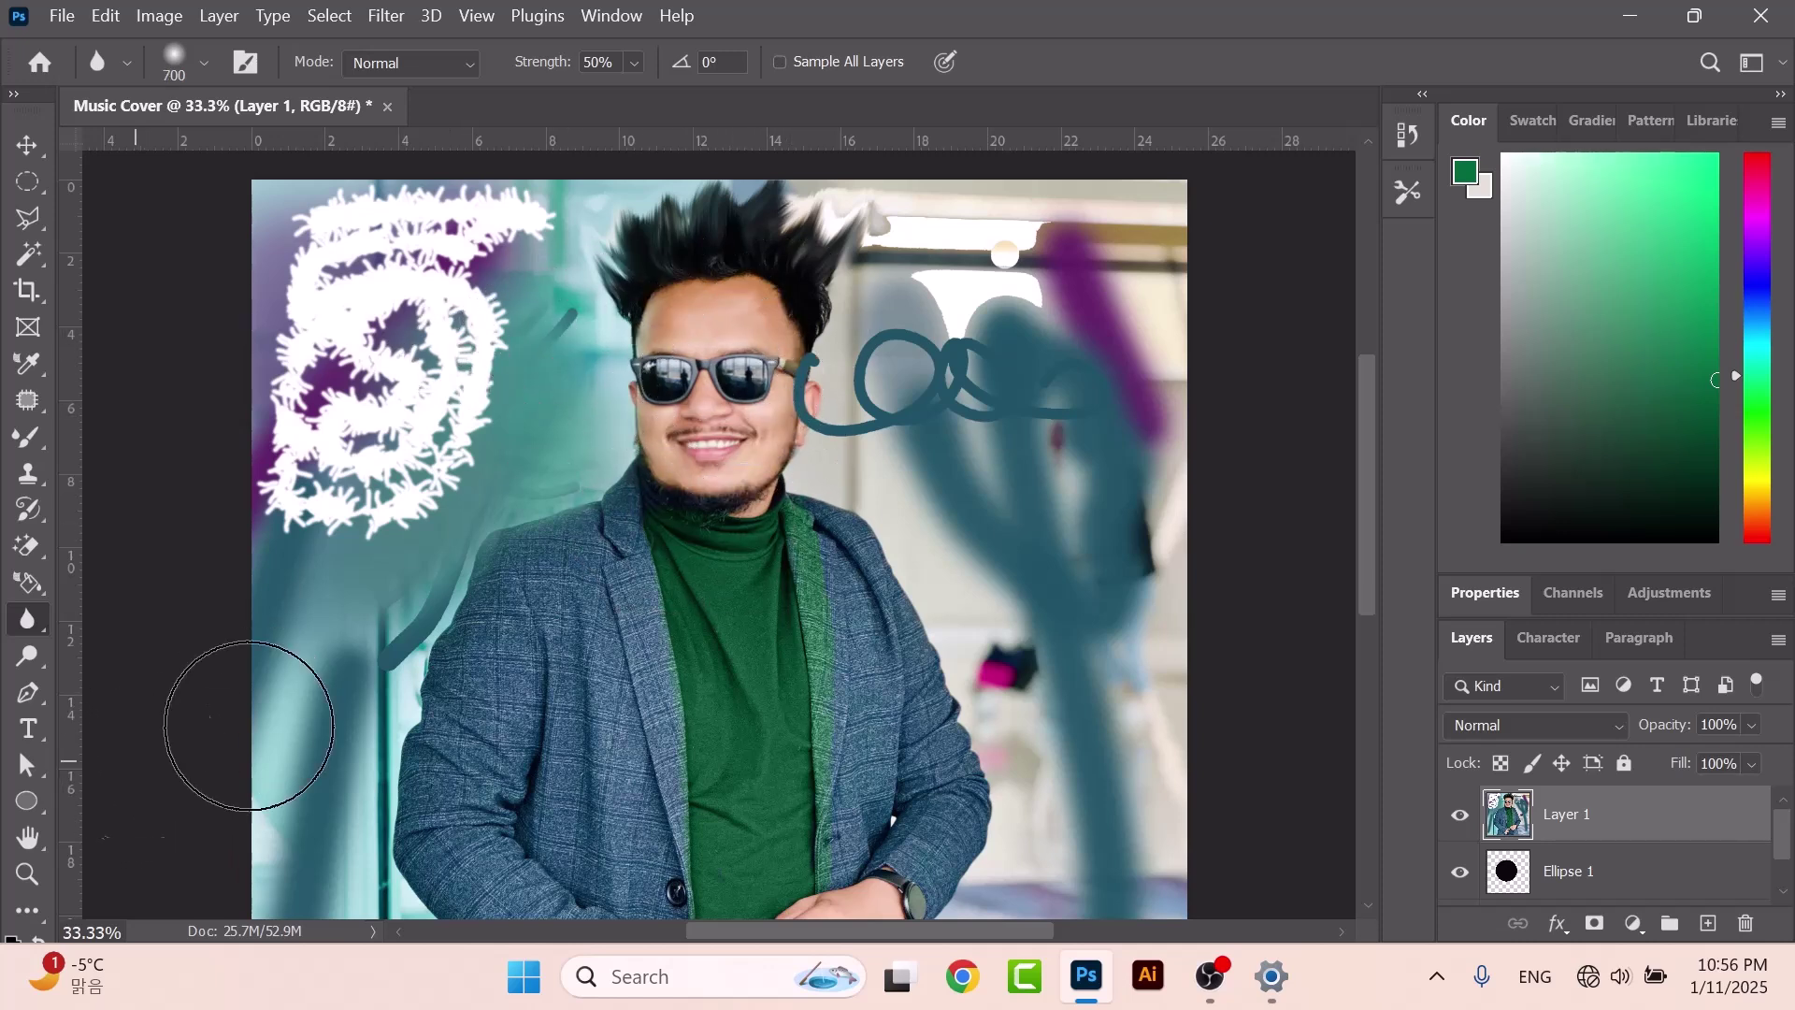
Enlarge the Blur Tool brush to size 1600 so it covers the whole head.
key("bracketright")
key("bracketright")
key("bracketright")
key("bracketright")
key("bracketright")
key("bracketright")
key("bracketright")
key("bracketright")
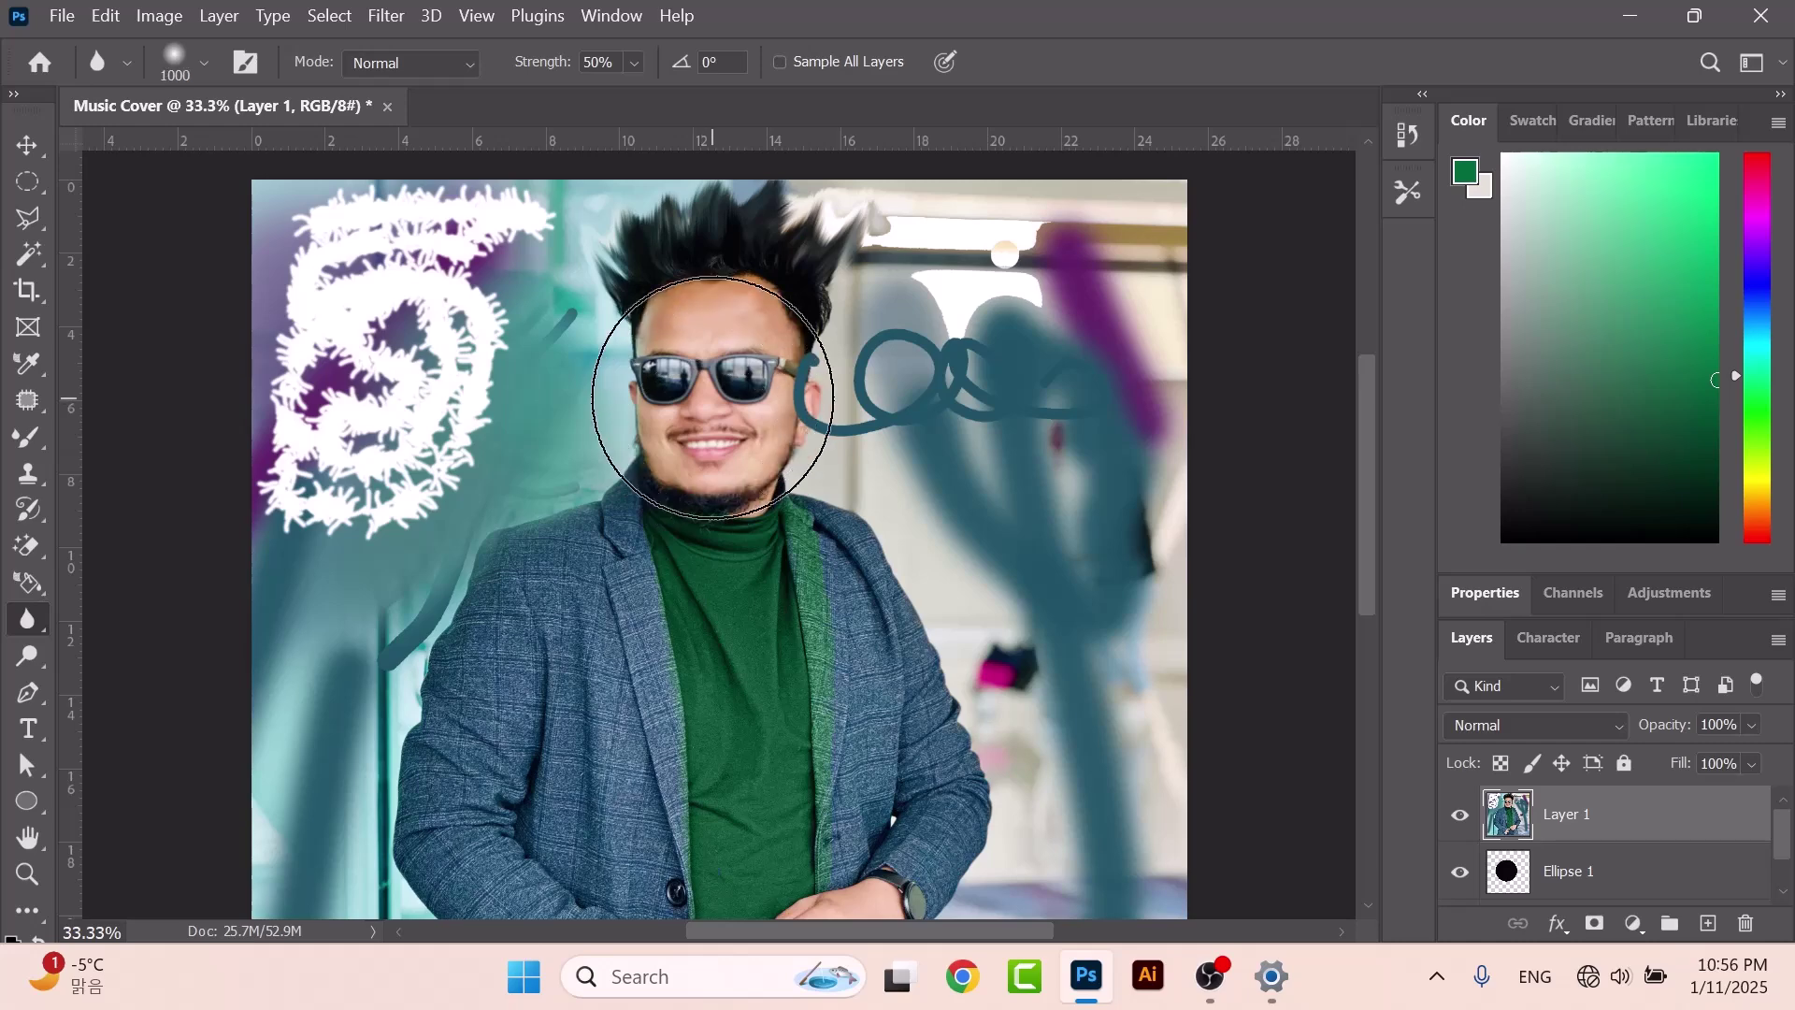
key("bracketright")
key("bracketright")
key("bracketright")
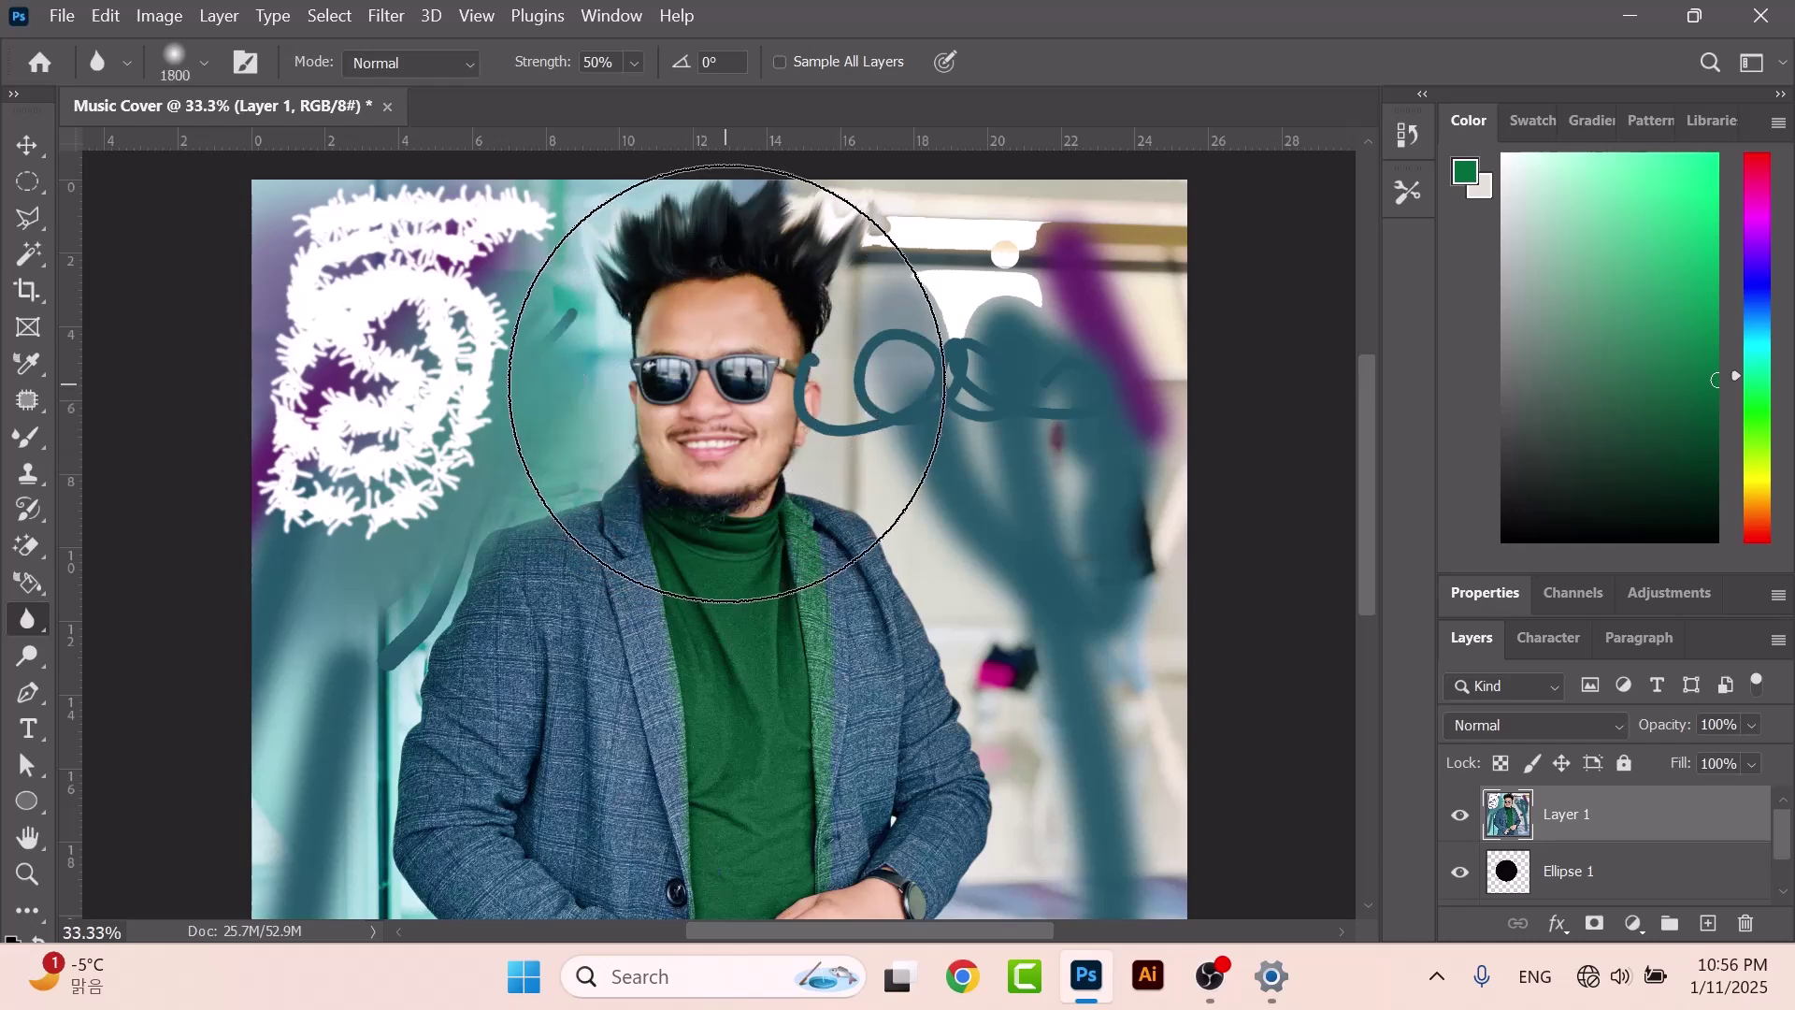
key("bracketleft")
key("bracketleft")
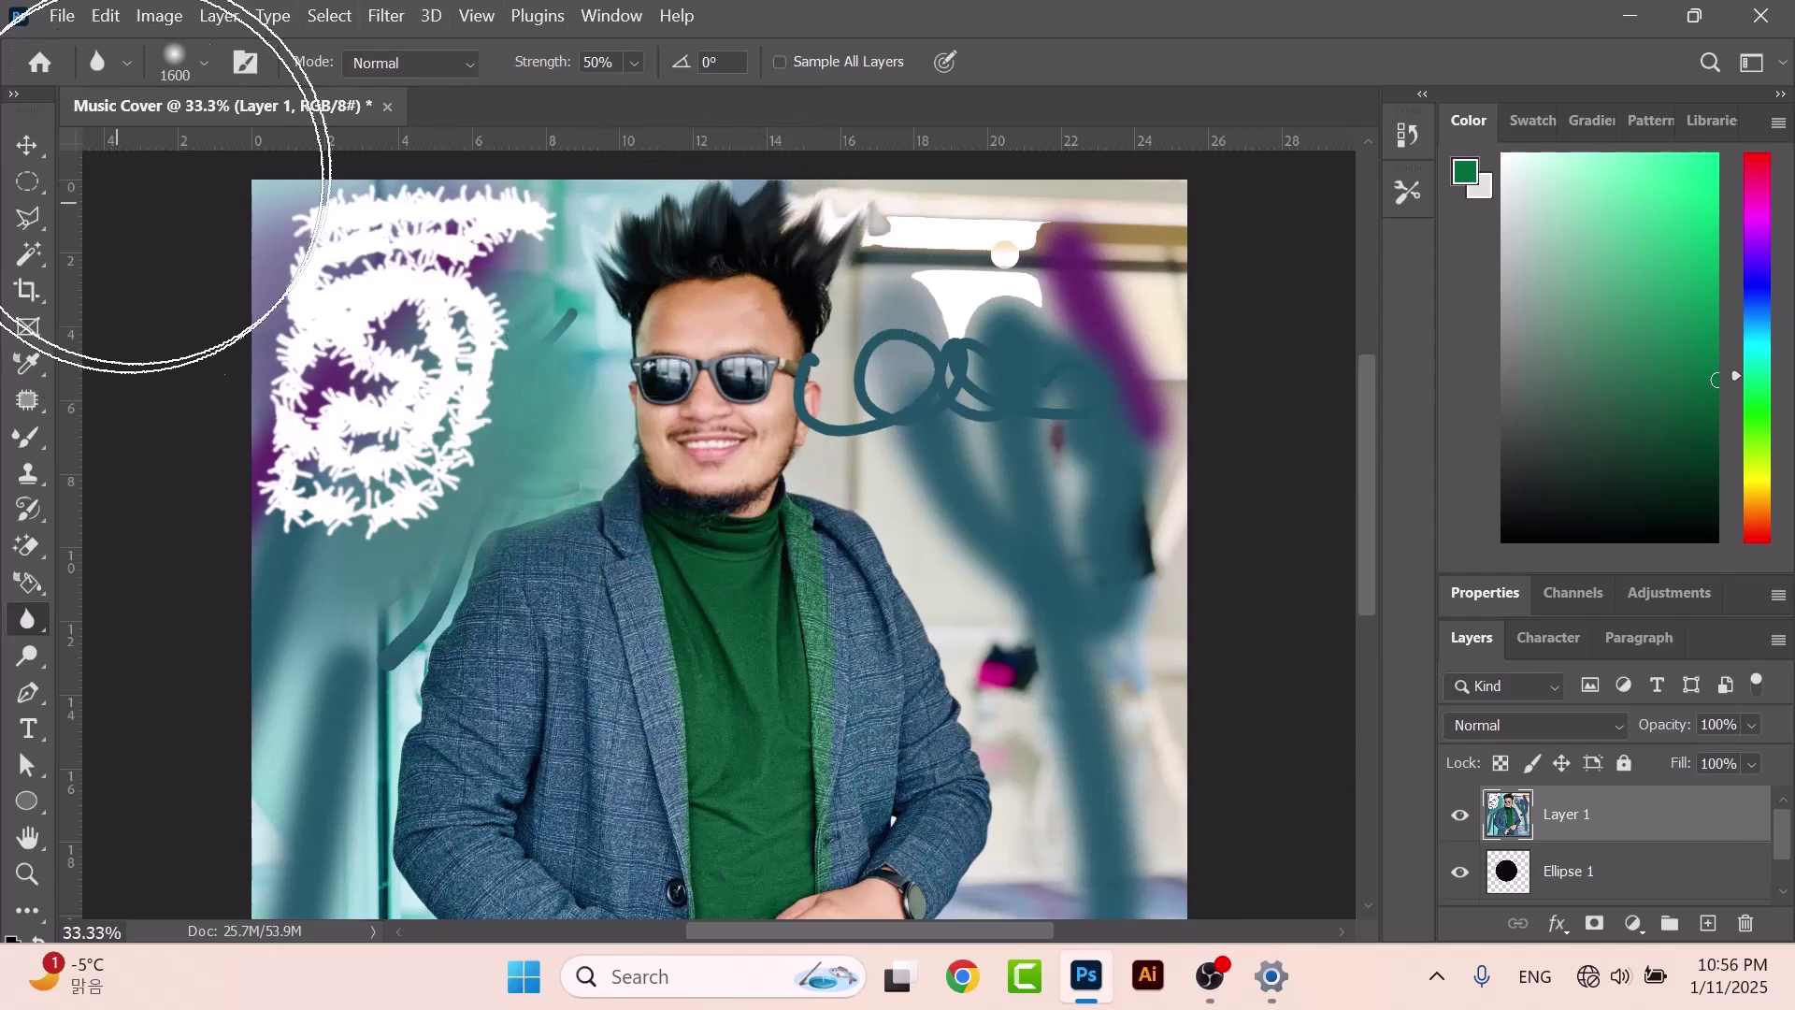
Lighten the man's forehead using the Dodge Tool with the Midtones range and 50% exposure.
left_click(32, 658)
right_click(32, 656)
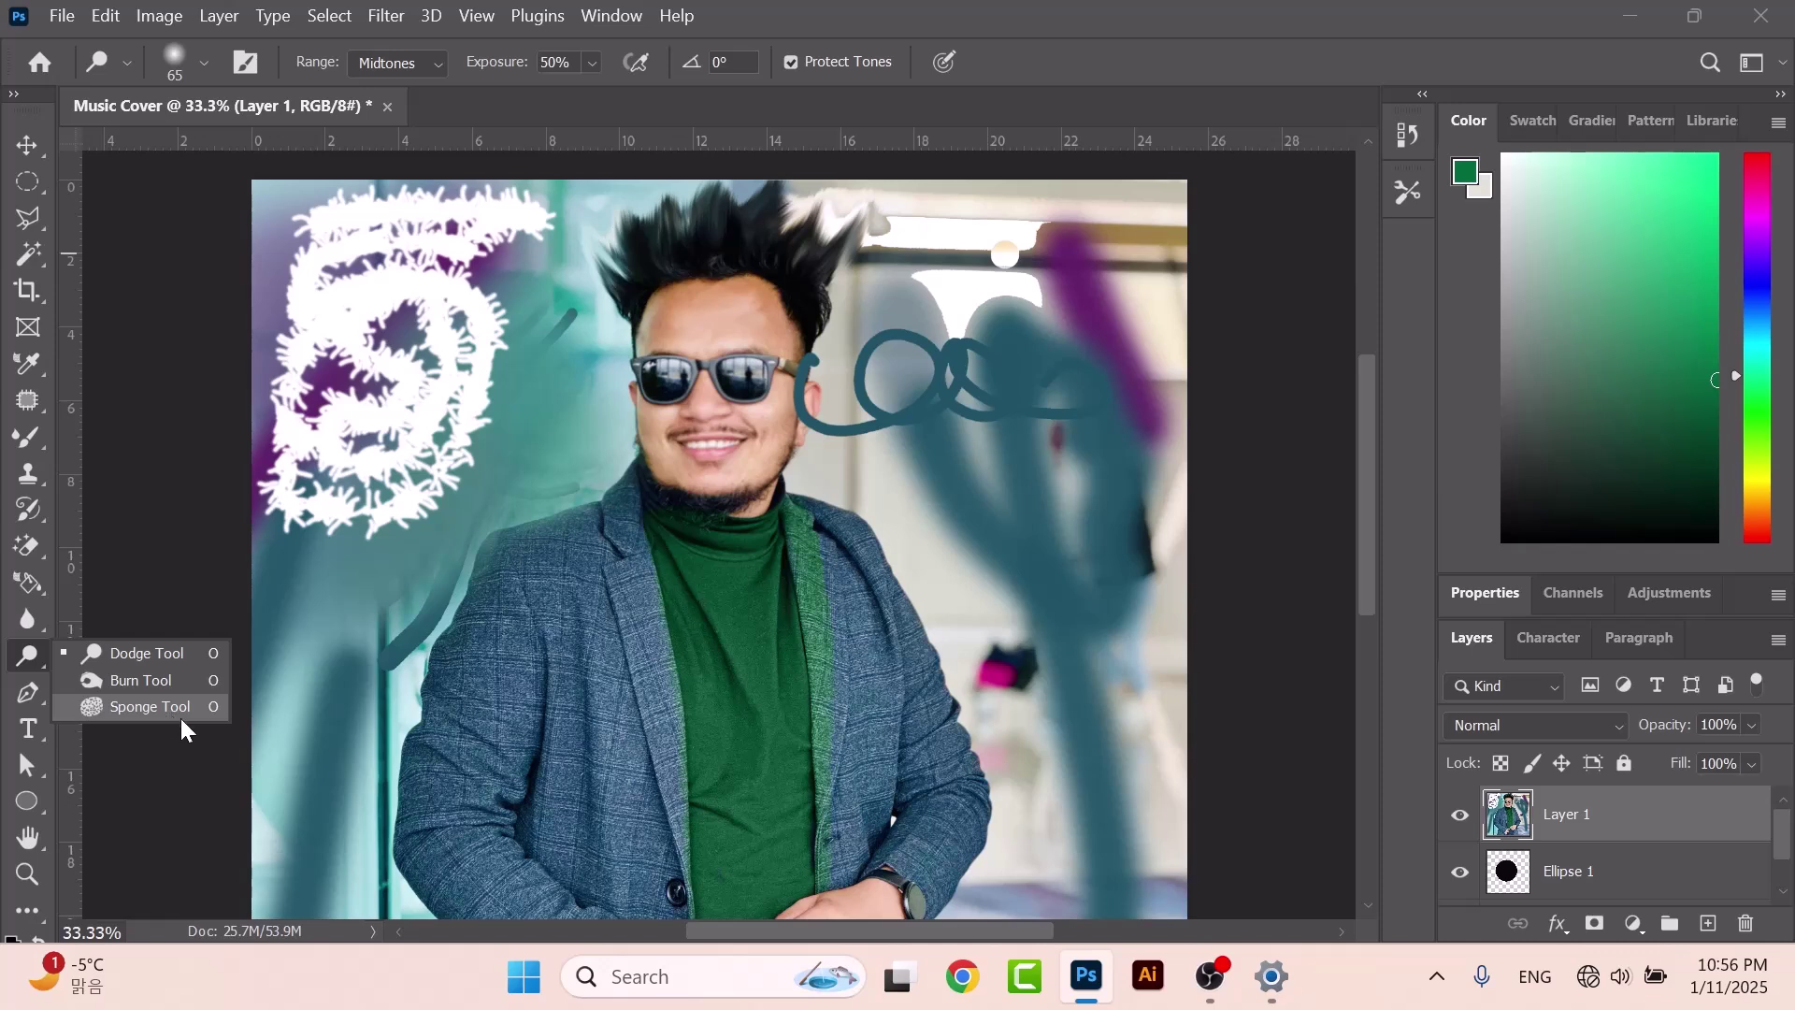
left_click(17, 703)
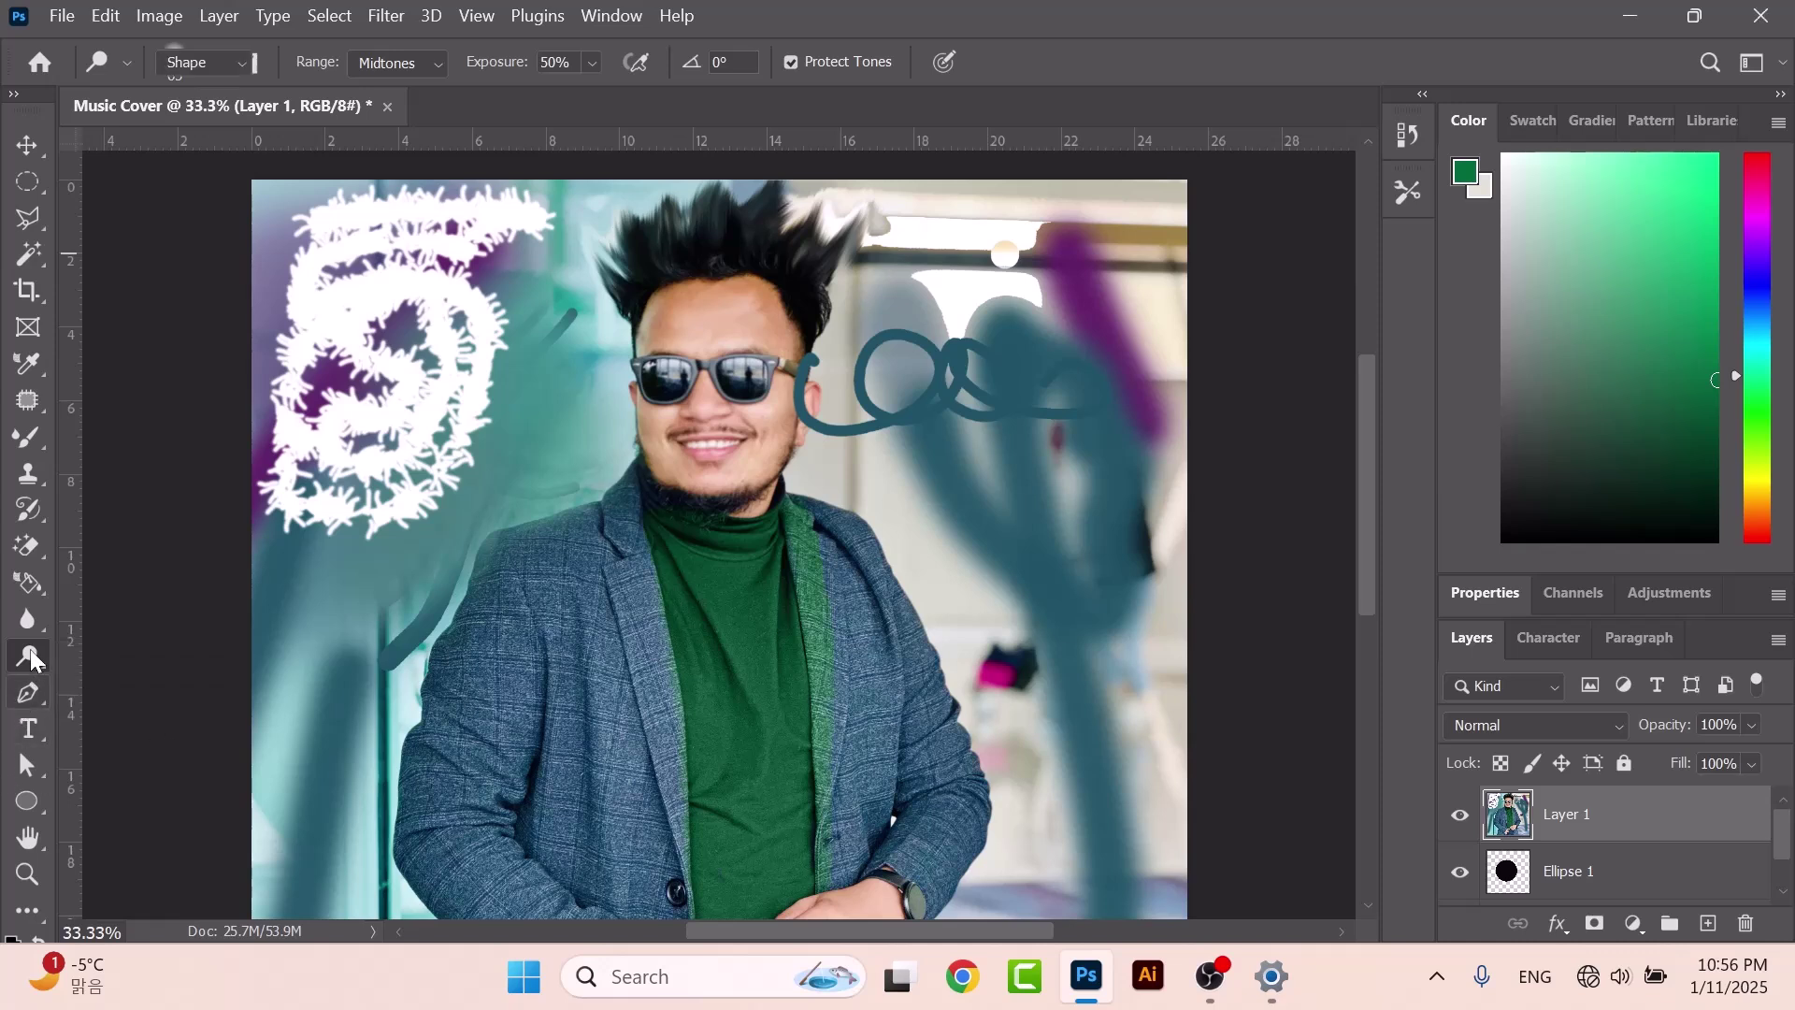
right_click(21, 653)
left_click(105, 655)
scroll(792, 408, "up", 1)
key("ctrl+plus")
key("ctrl+plus")
scroll(308, 505, "up", 1)
right_click(20, 655)
left_click(90, 660)
key("ctrl+plus")
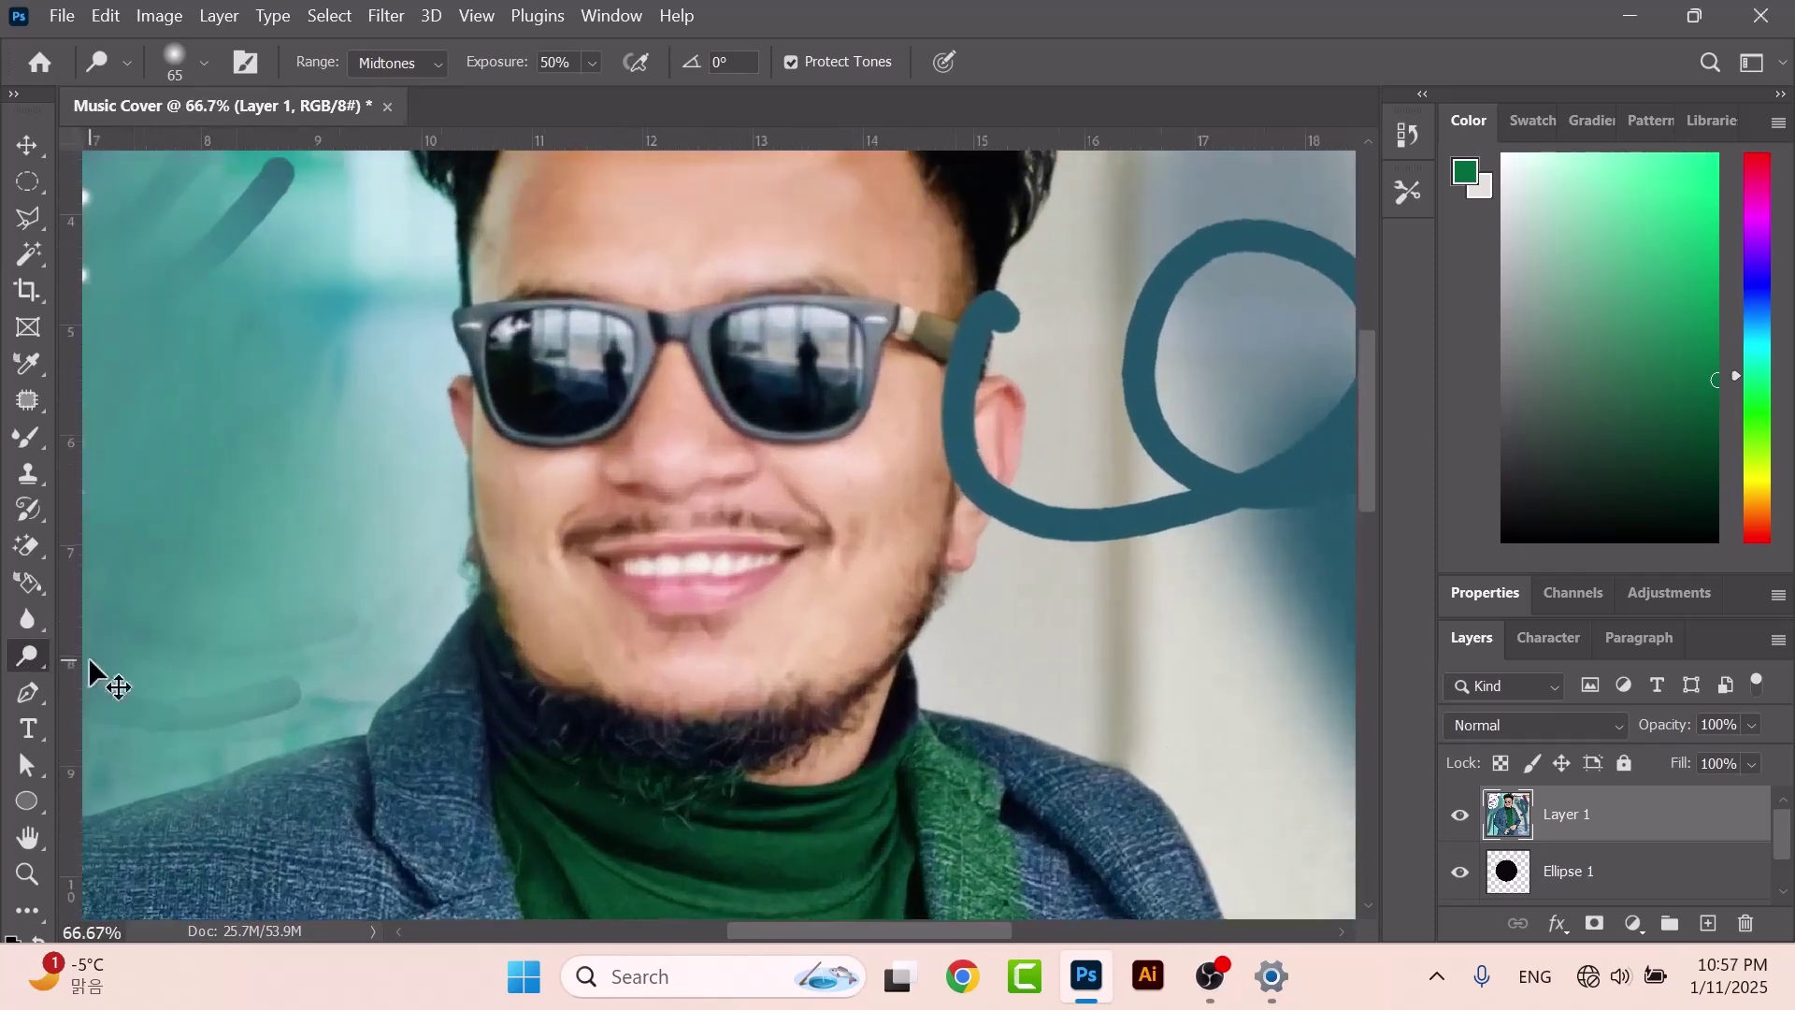
scroll(796, 274, "up", 1)
mouse_move(726, 303)
left_mouse_down()
mouse_move(889, 299)
mouse_move(851, 304)
mouse_move(882, 319)
mouse_move(882, 284)
mouse_move(855, 316)
mouse_move(879, 349)
mouse_move(849, 258)
mouse_move(791, 239)
mouse_move(596, 271)
mouse_move(529, 374)
mouse_move(585, 382)
mouse_move(558, 312)
left_mouse_up()
Lighten the cheeks, nose and jaw with the Dodge Tool at a brush size of 90.
scroll(876, 288, "up", 1)
key("bracketright")
key("bracketright")
key("bracketright")
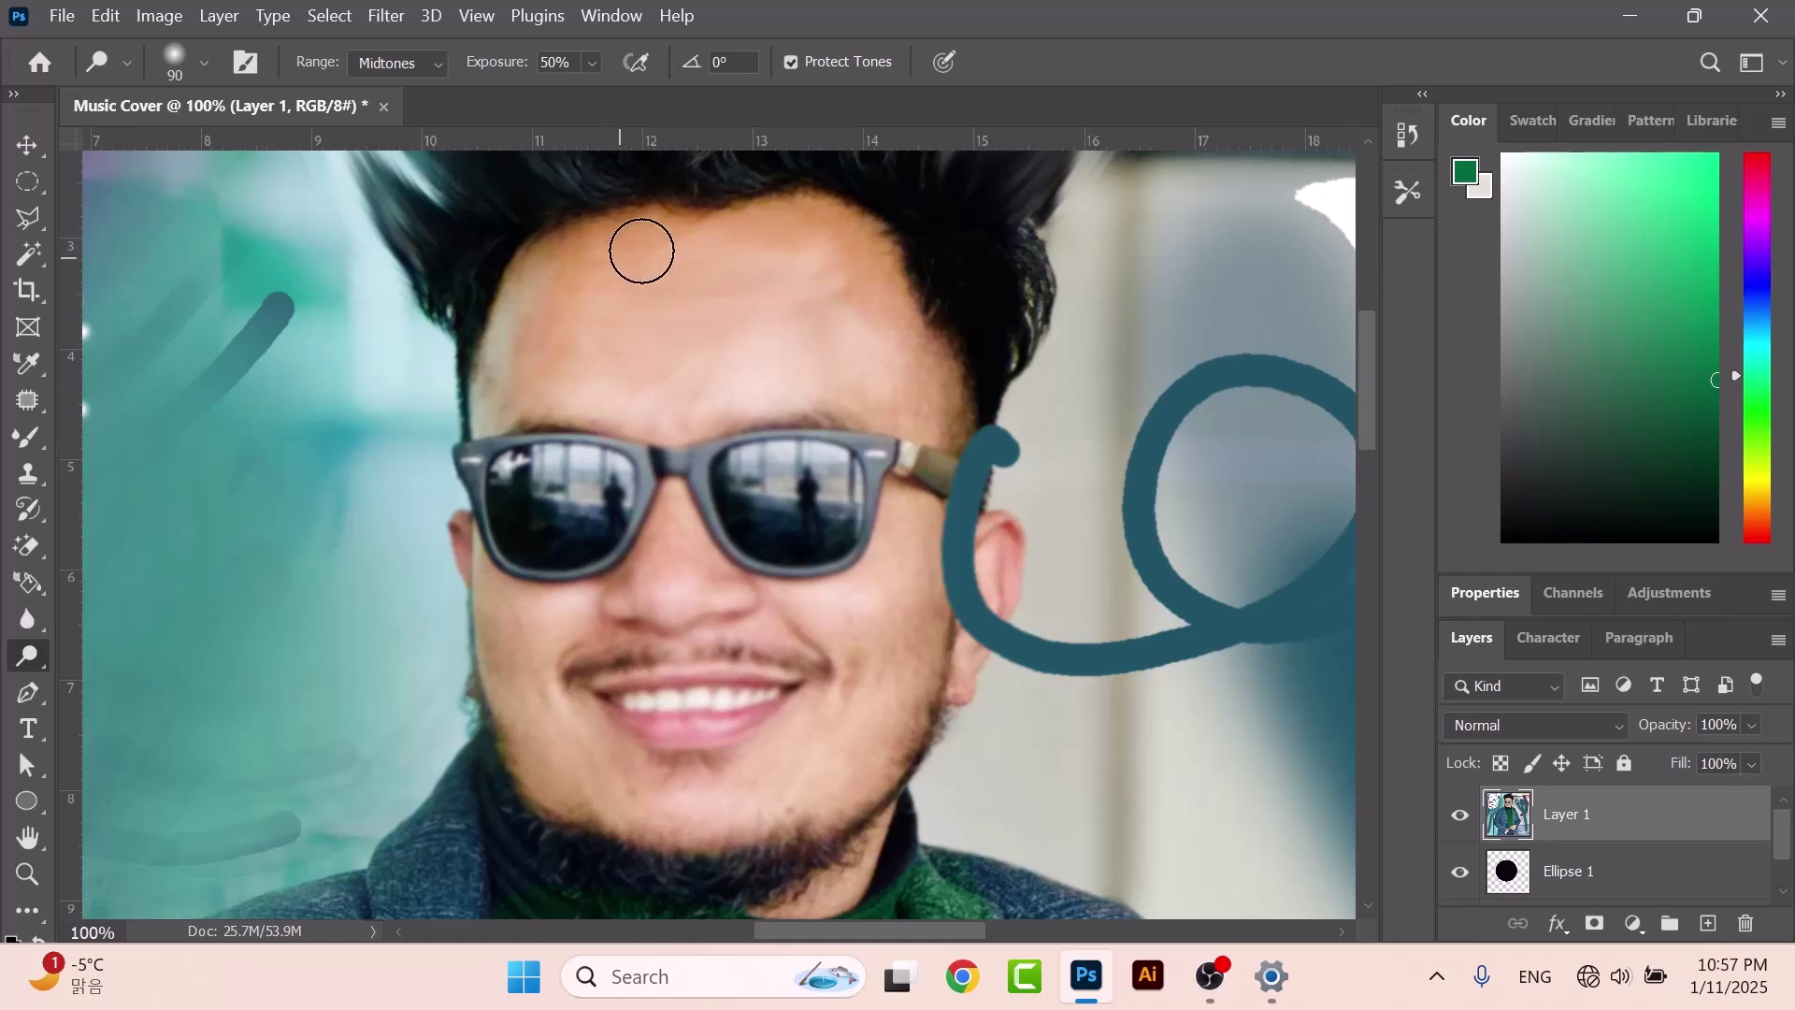
scroll(939, 528, "down", 1)
mouse_move(911, 553)
left_mouse_down()
mouse_move(866, 515)
mouse_move(858, 633)
mouse_move(829, 685)
mouse_move(758, 721)
mouse_move(630, 735)
mouse_move(504, 597)
mouse_move(594, 508)
left_mouse_up()
left_click_drag(668, 467, 684, 514)
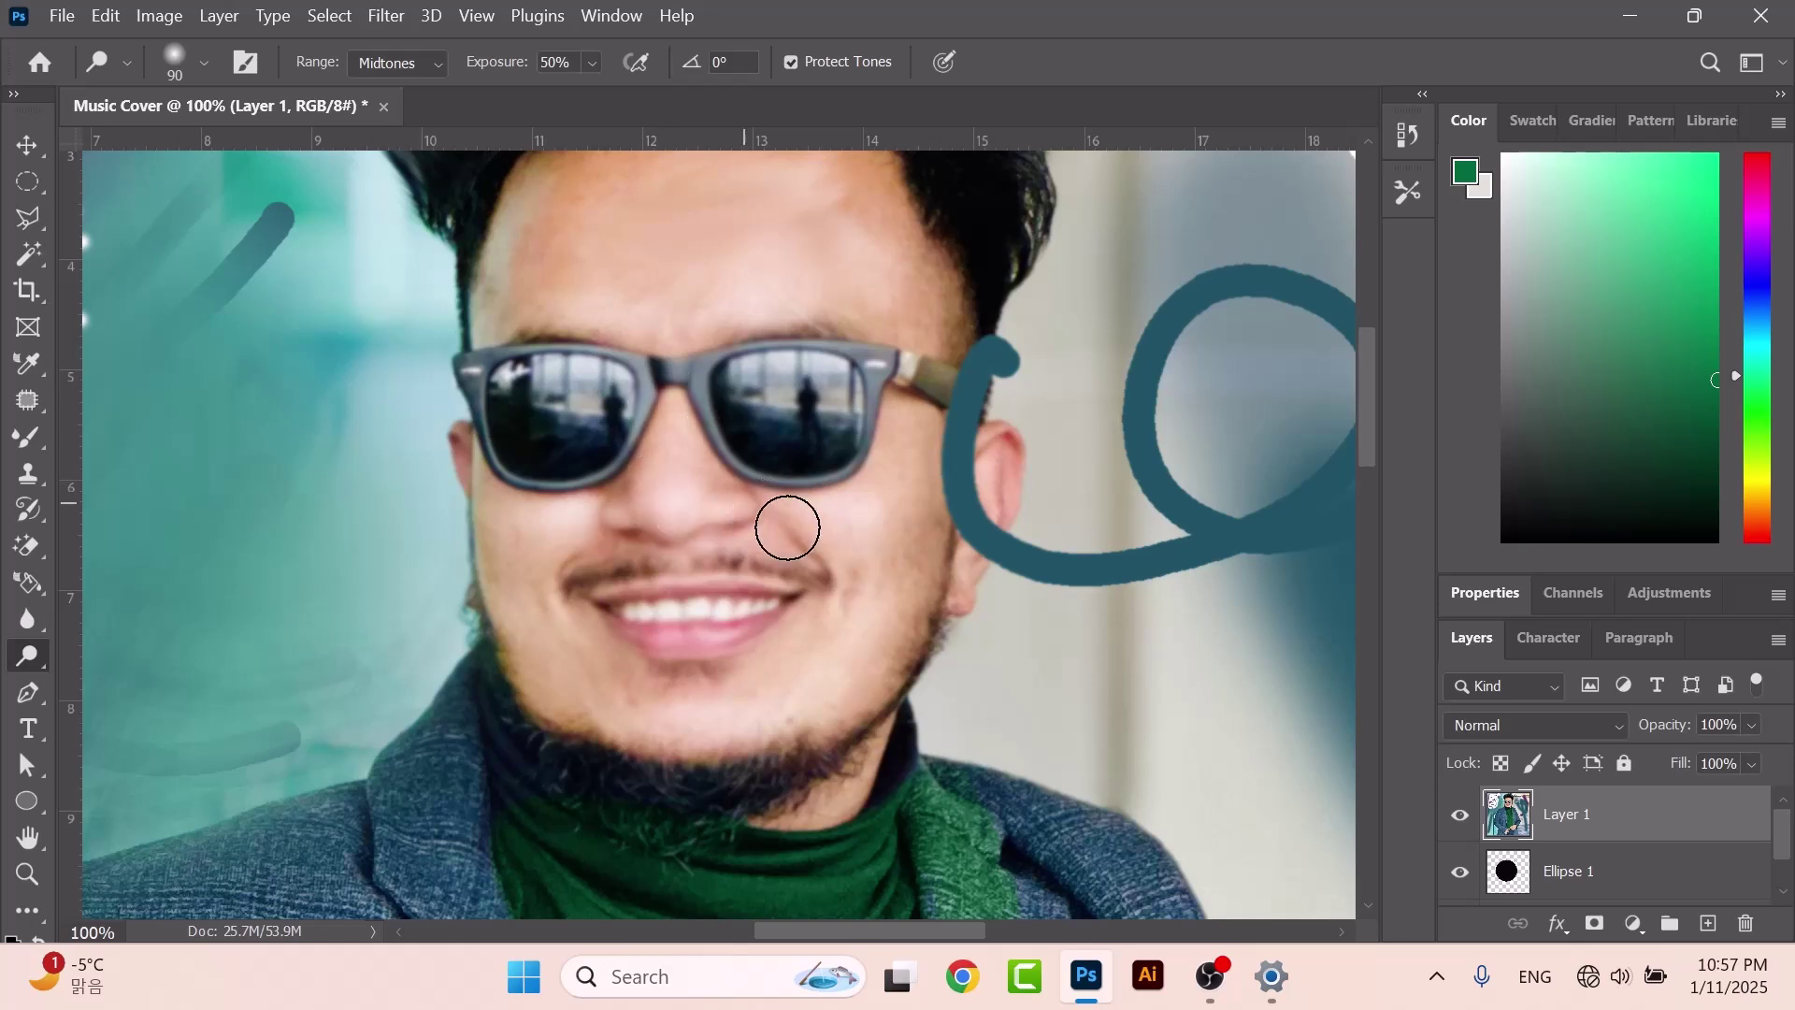
left_click_drag(861, 741, 848, 783)
Dodge across the forehead once more to brighten it further.
scroll(925, 317, "up", 2)
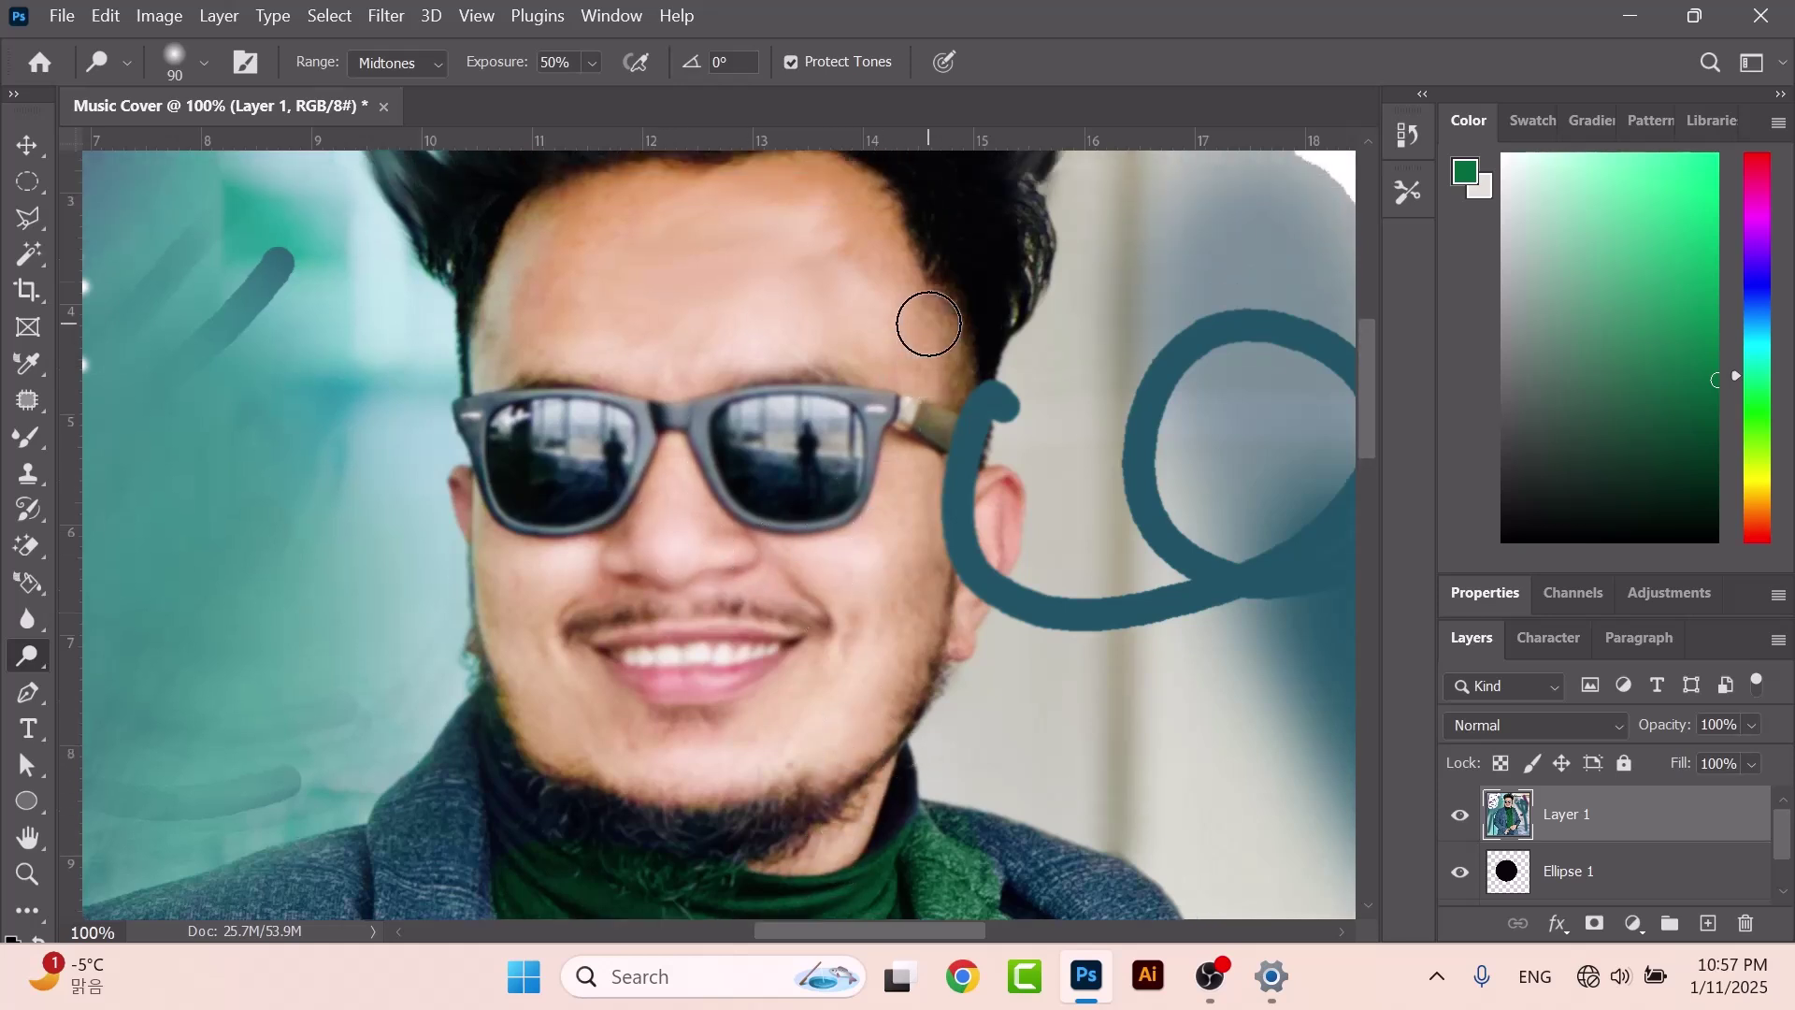
mouse_move(882, 317)
left_mouse_down()
mouse_move(847, 246)
mouse_move(796, 224)
mouse_move(575, 266)
left_mouse_up()
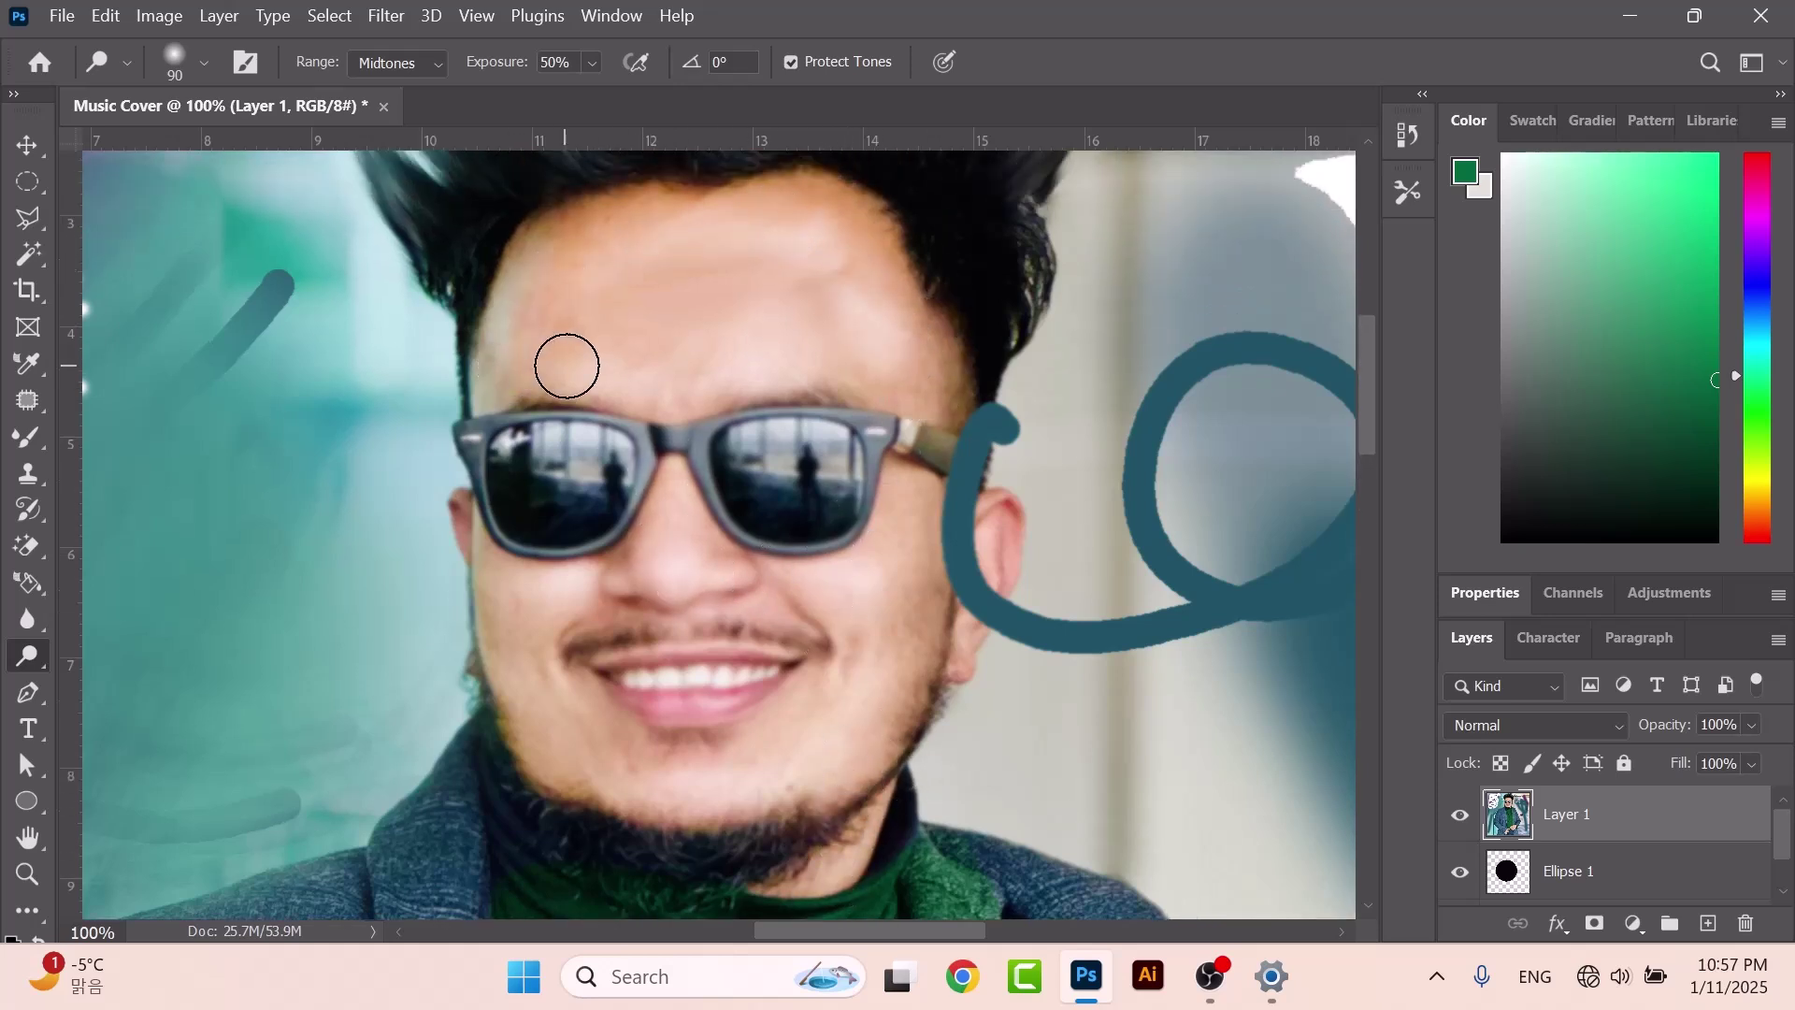
key("ctrl+minus")
key("ctrl+minus")
scroll(180, 449, "down", 2)
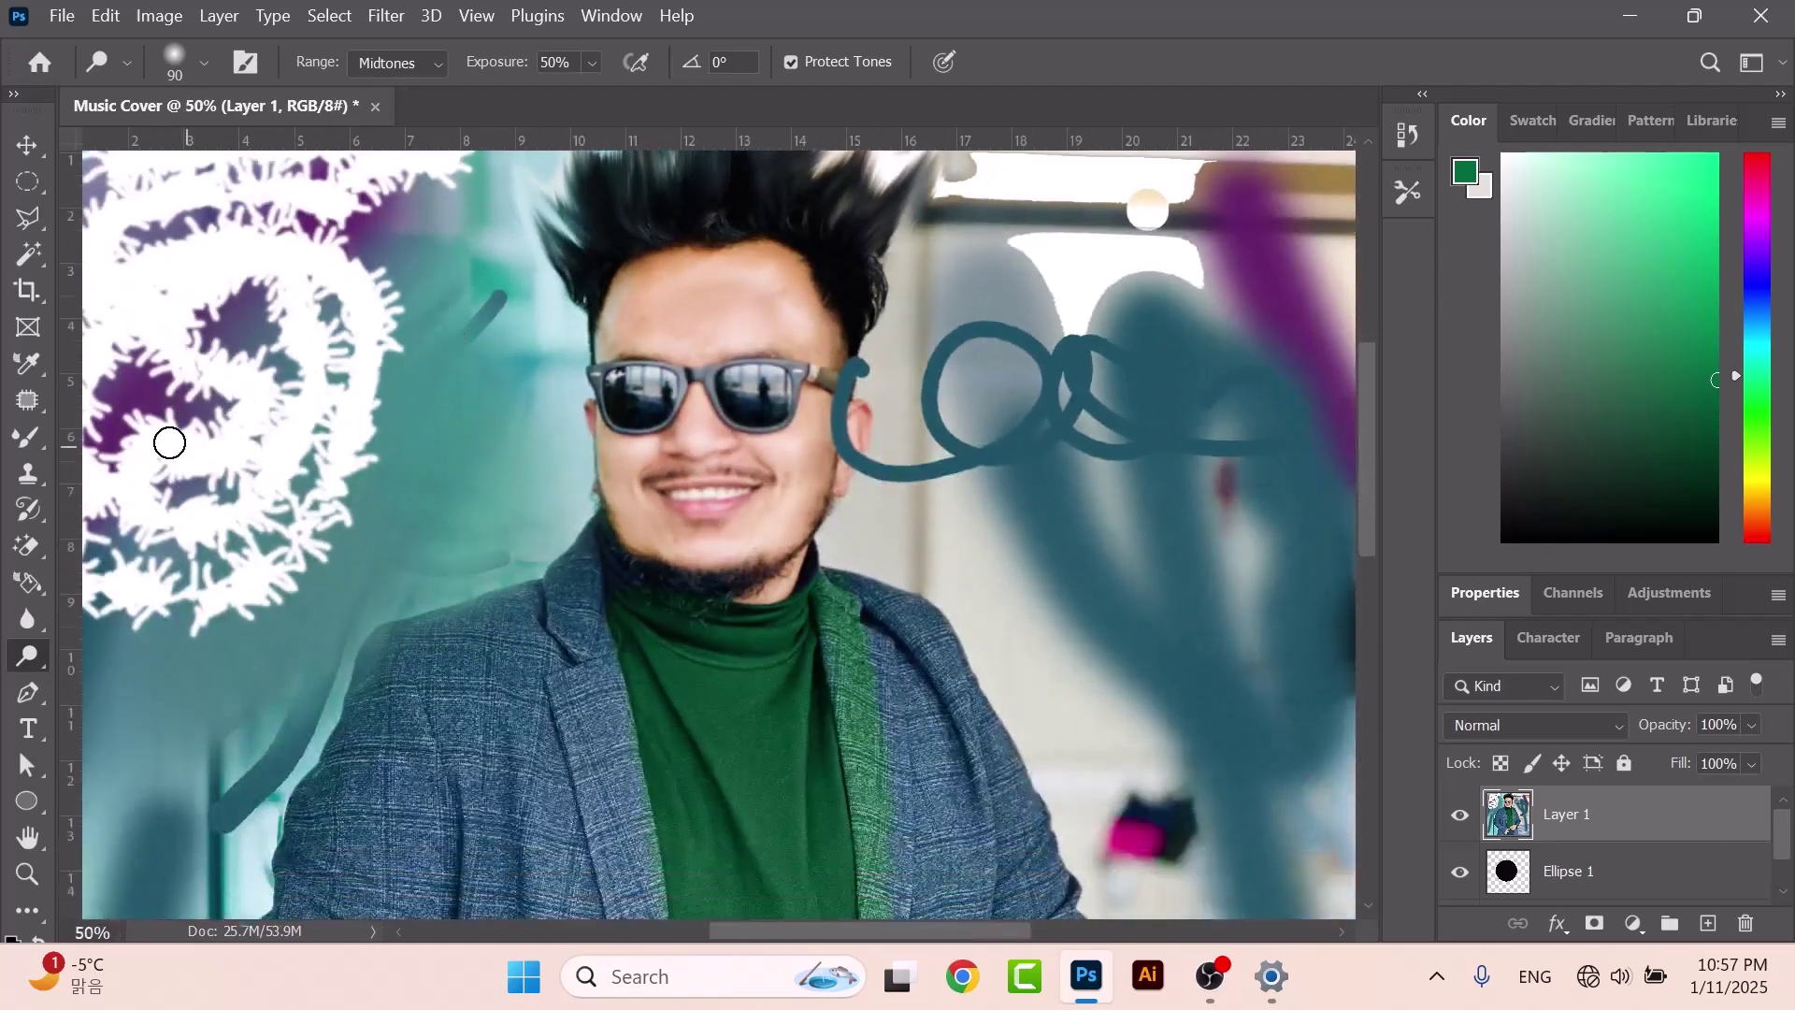
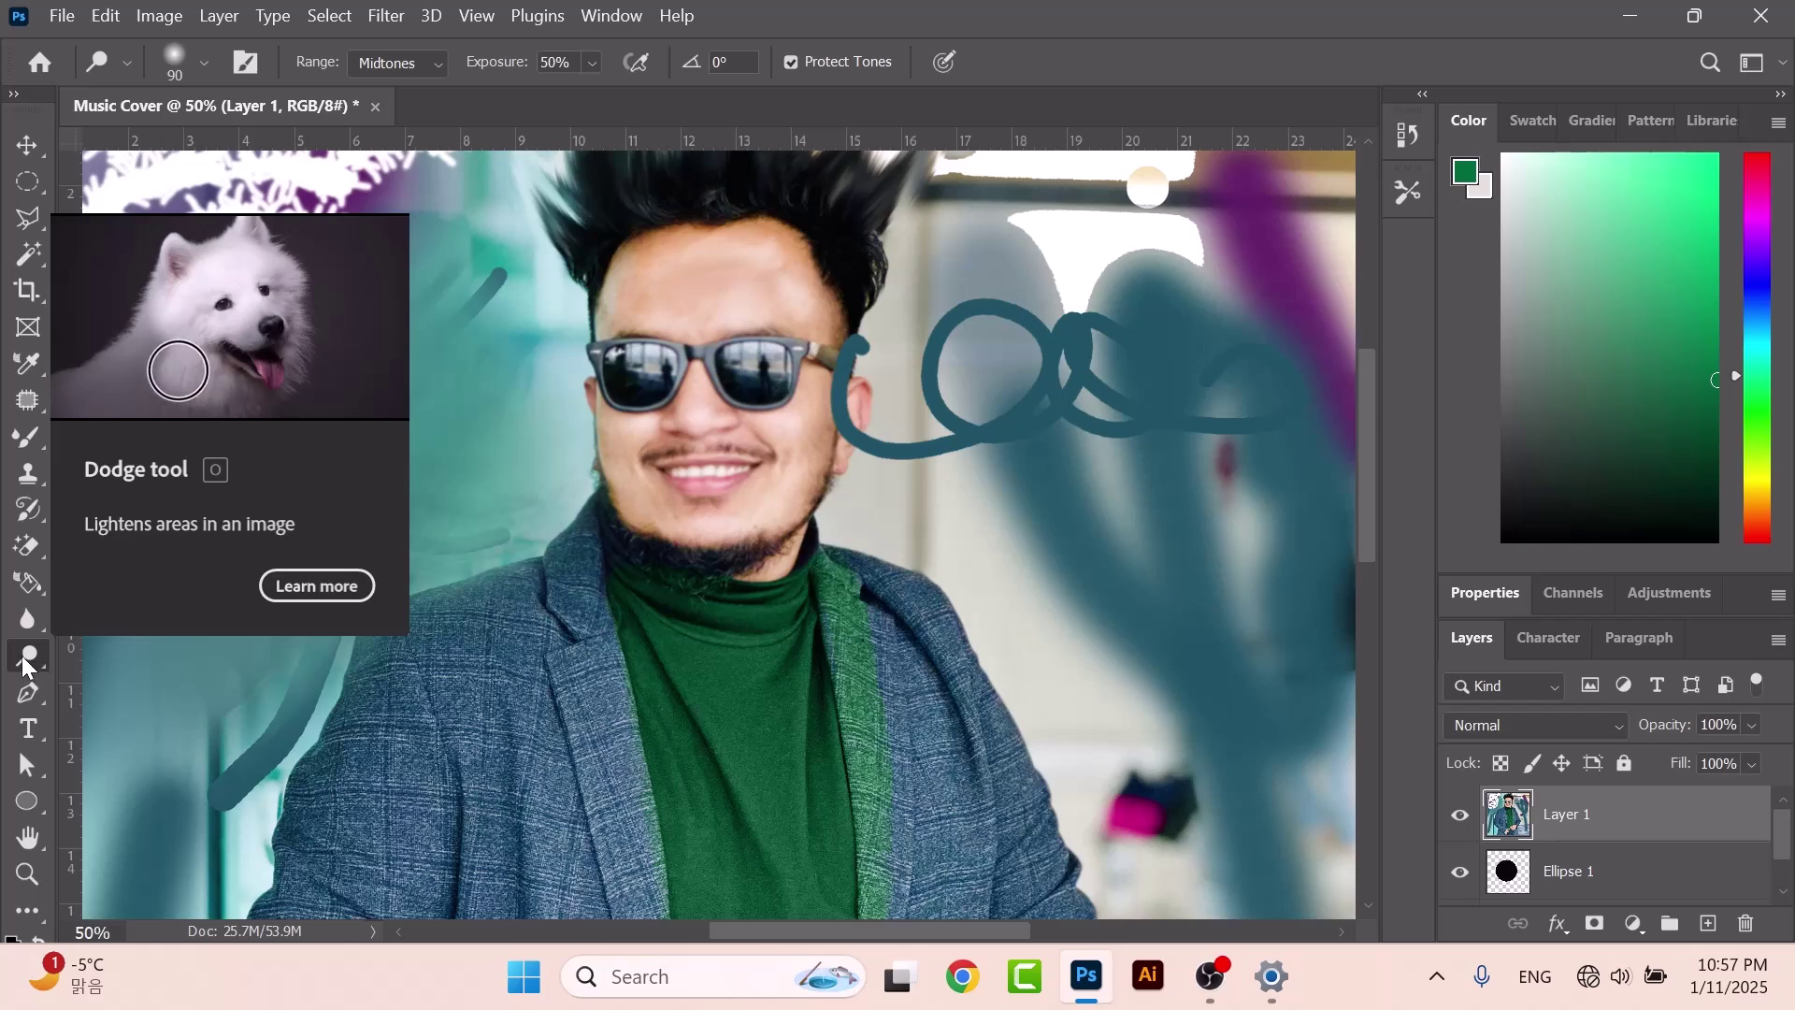
Darken the upper forehead using the Burn Tool with the Midtones range, 50% exposure and a brush size of 65.
left_click_drag(36, 643, 135, 682)
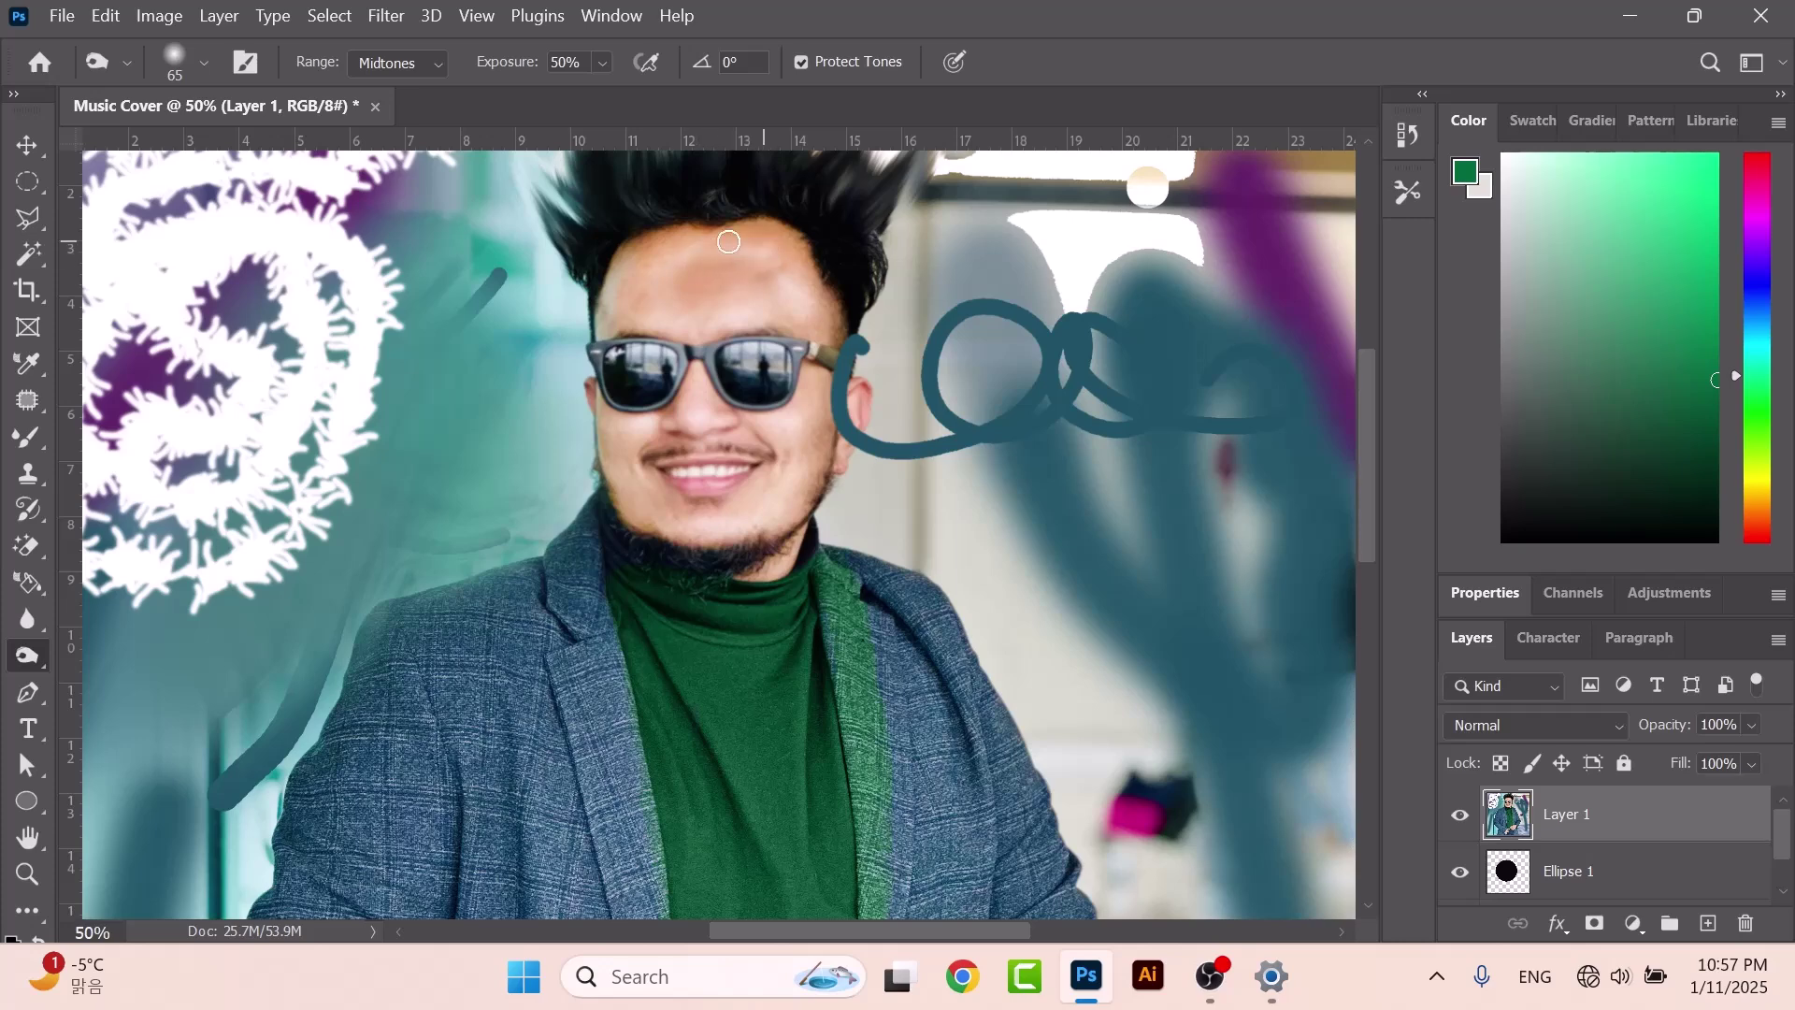
left_click_drag(773, 241, 677, 263)
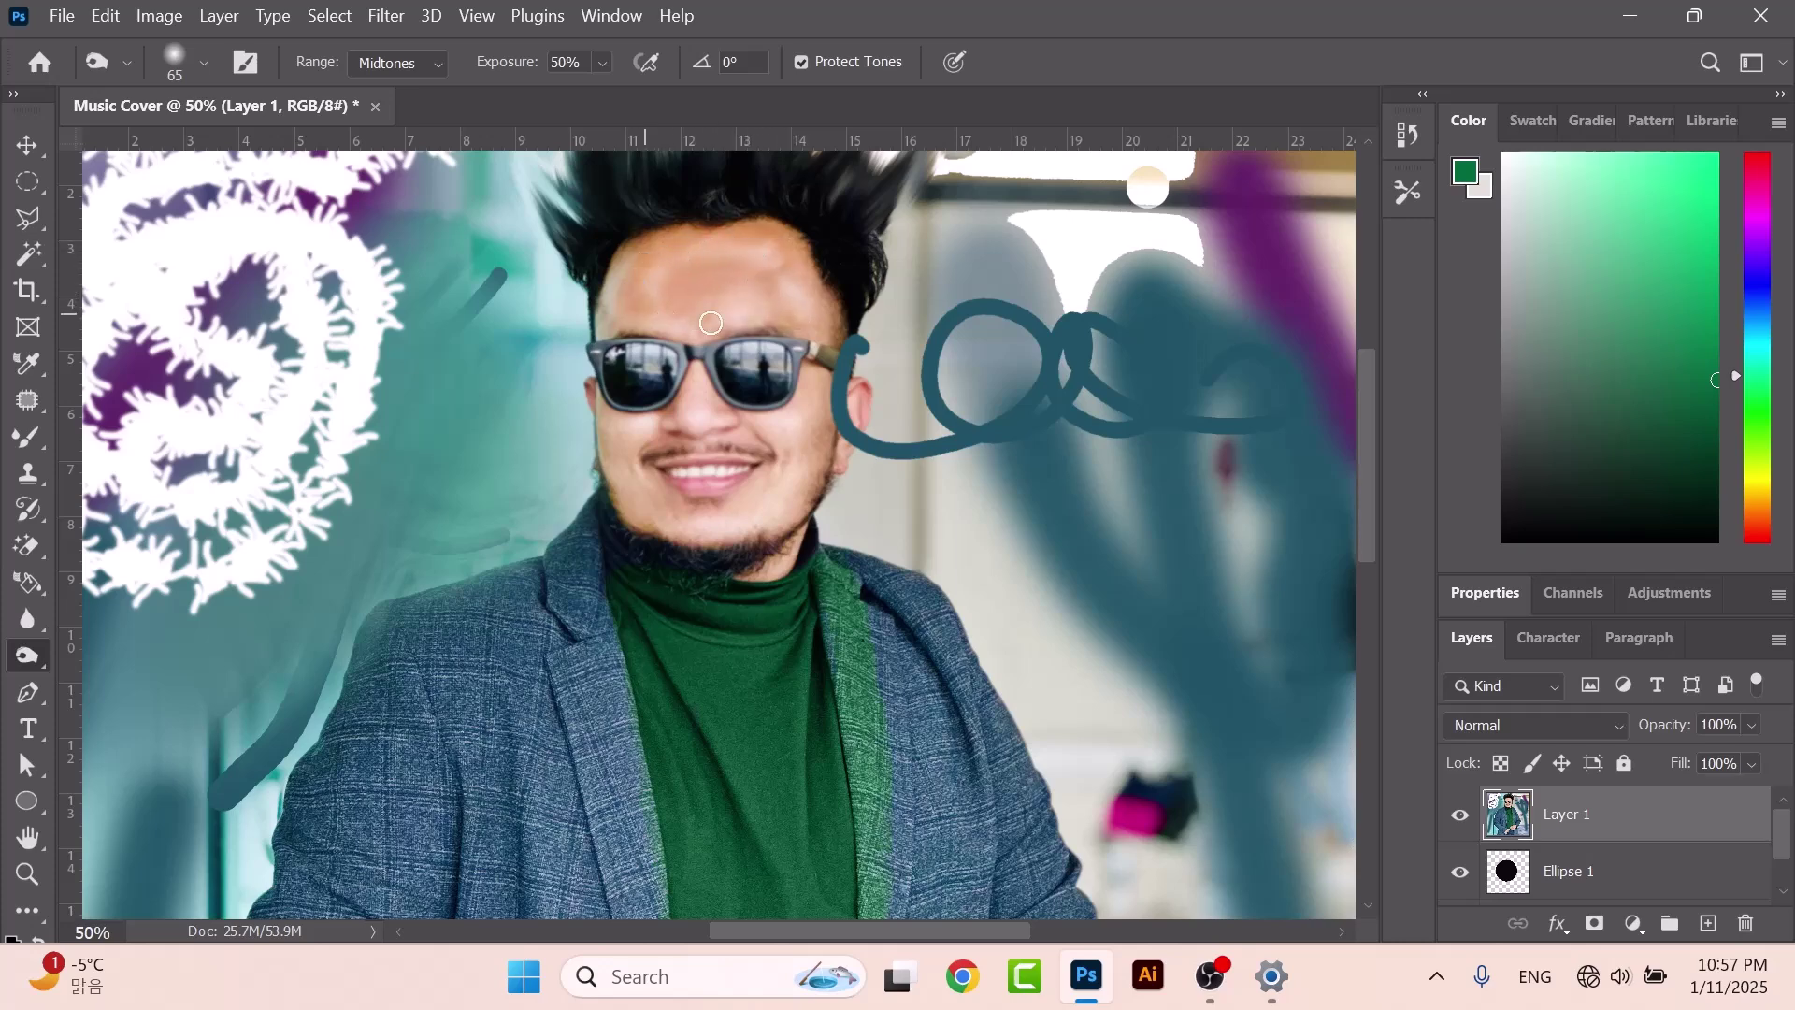
Desaturate the man's face with the Sponge Tool at 50% flow and a brush size of 400, and undo the result.
left_click_drag(37, 659, 36, 659)
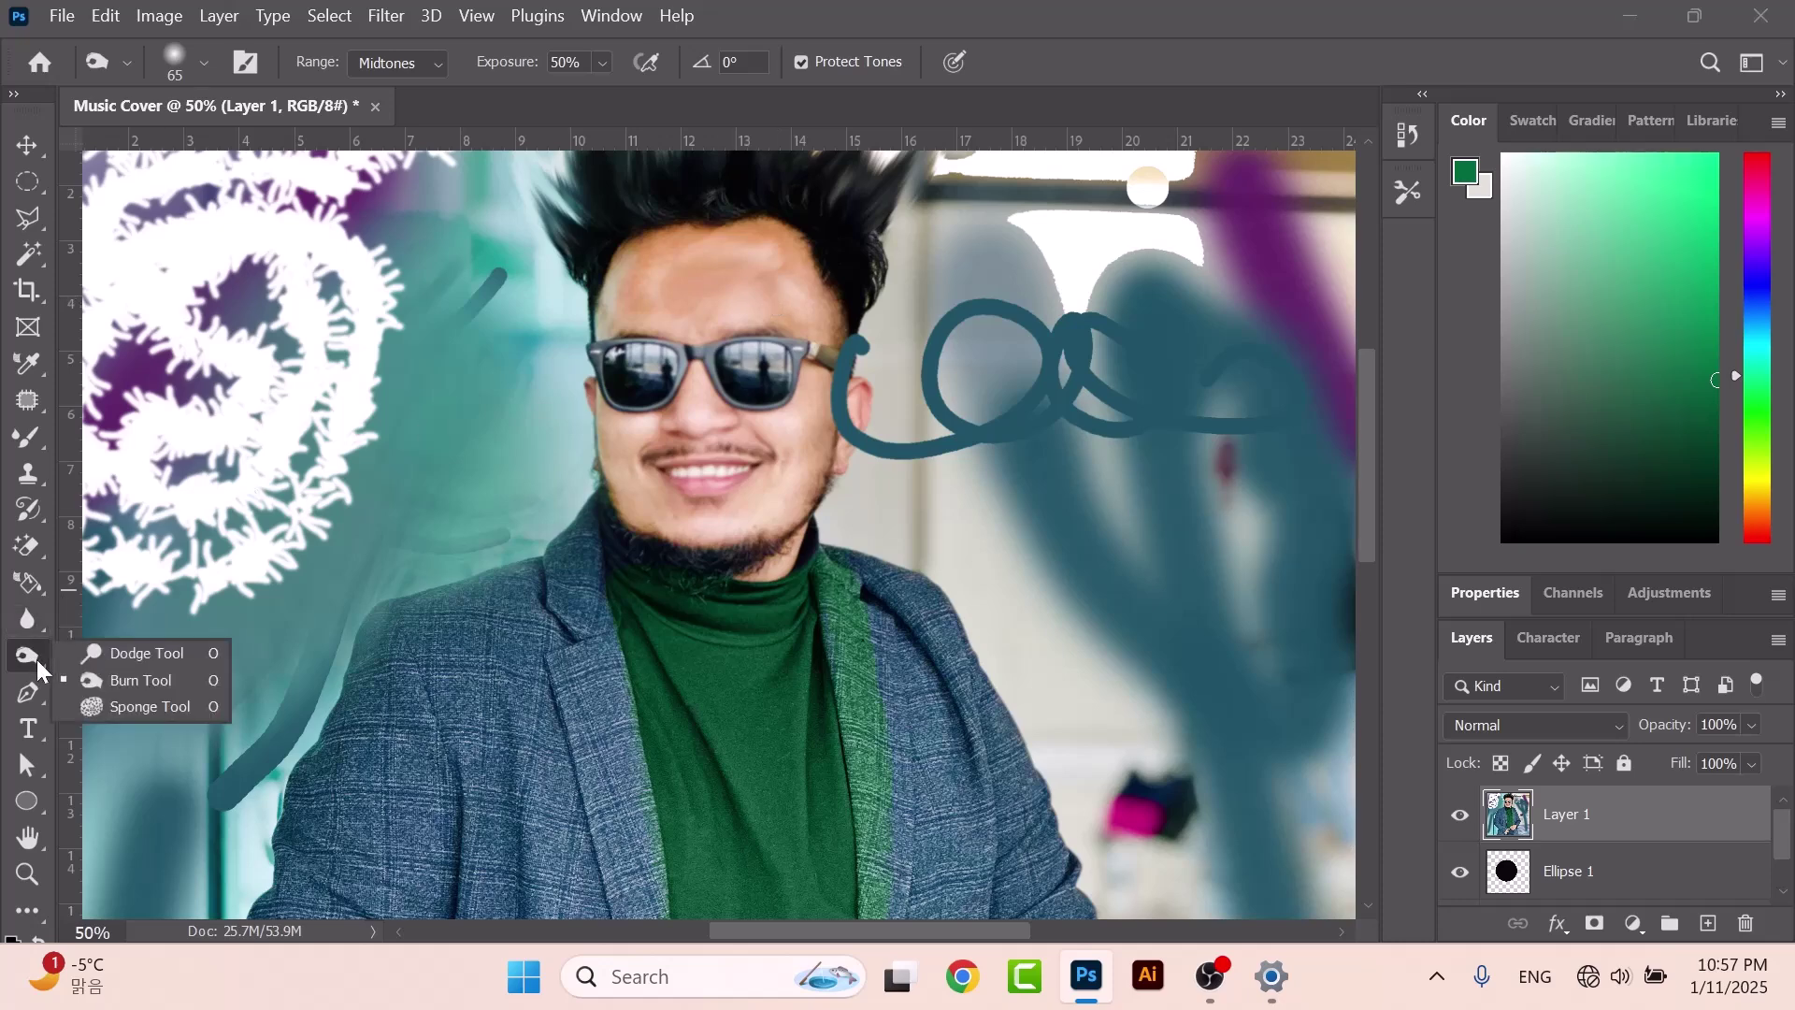
left_click(125, 708)
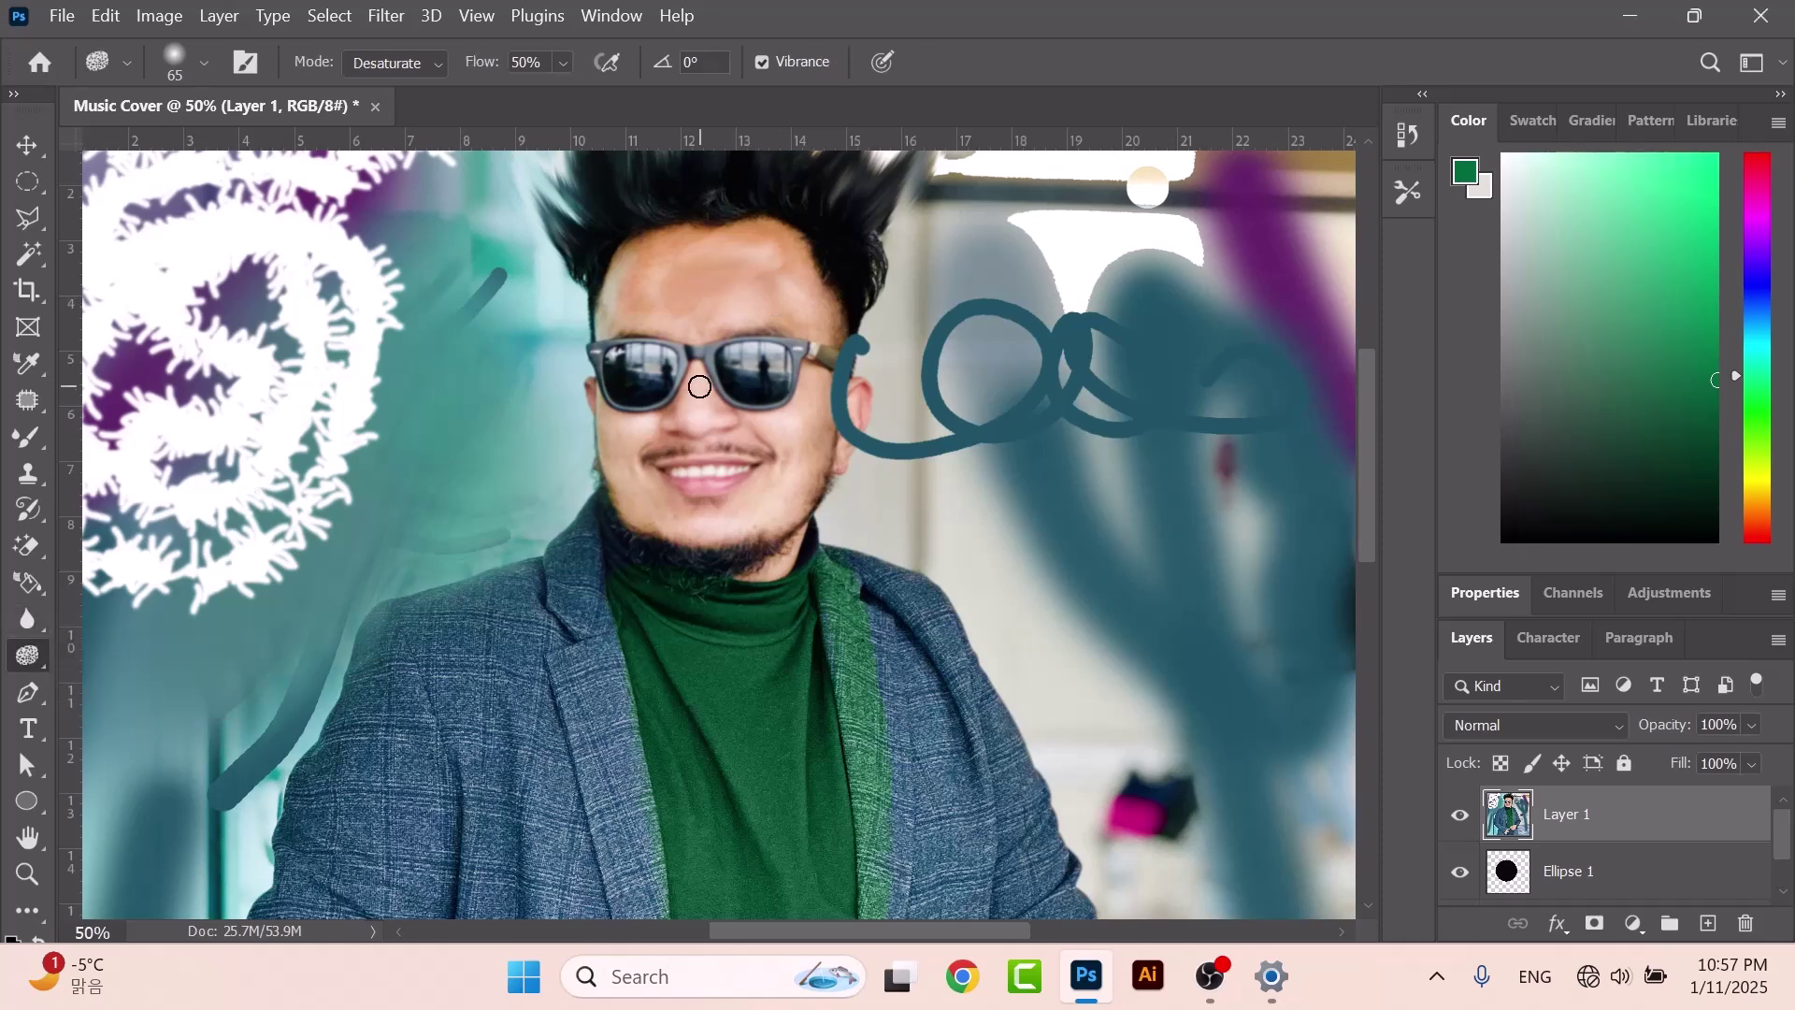
left_click_drag(28, 656, 28, 658)
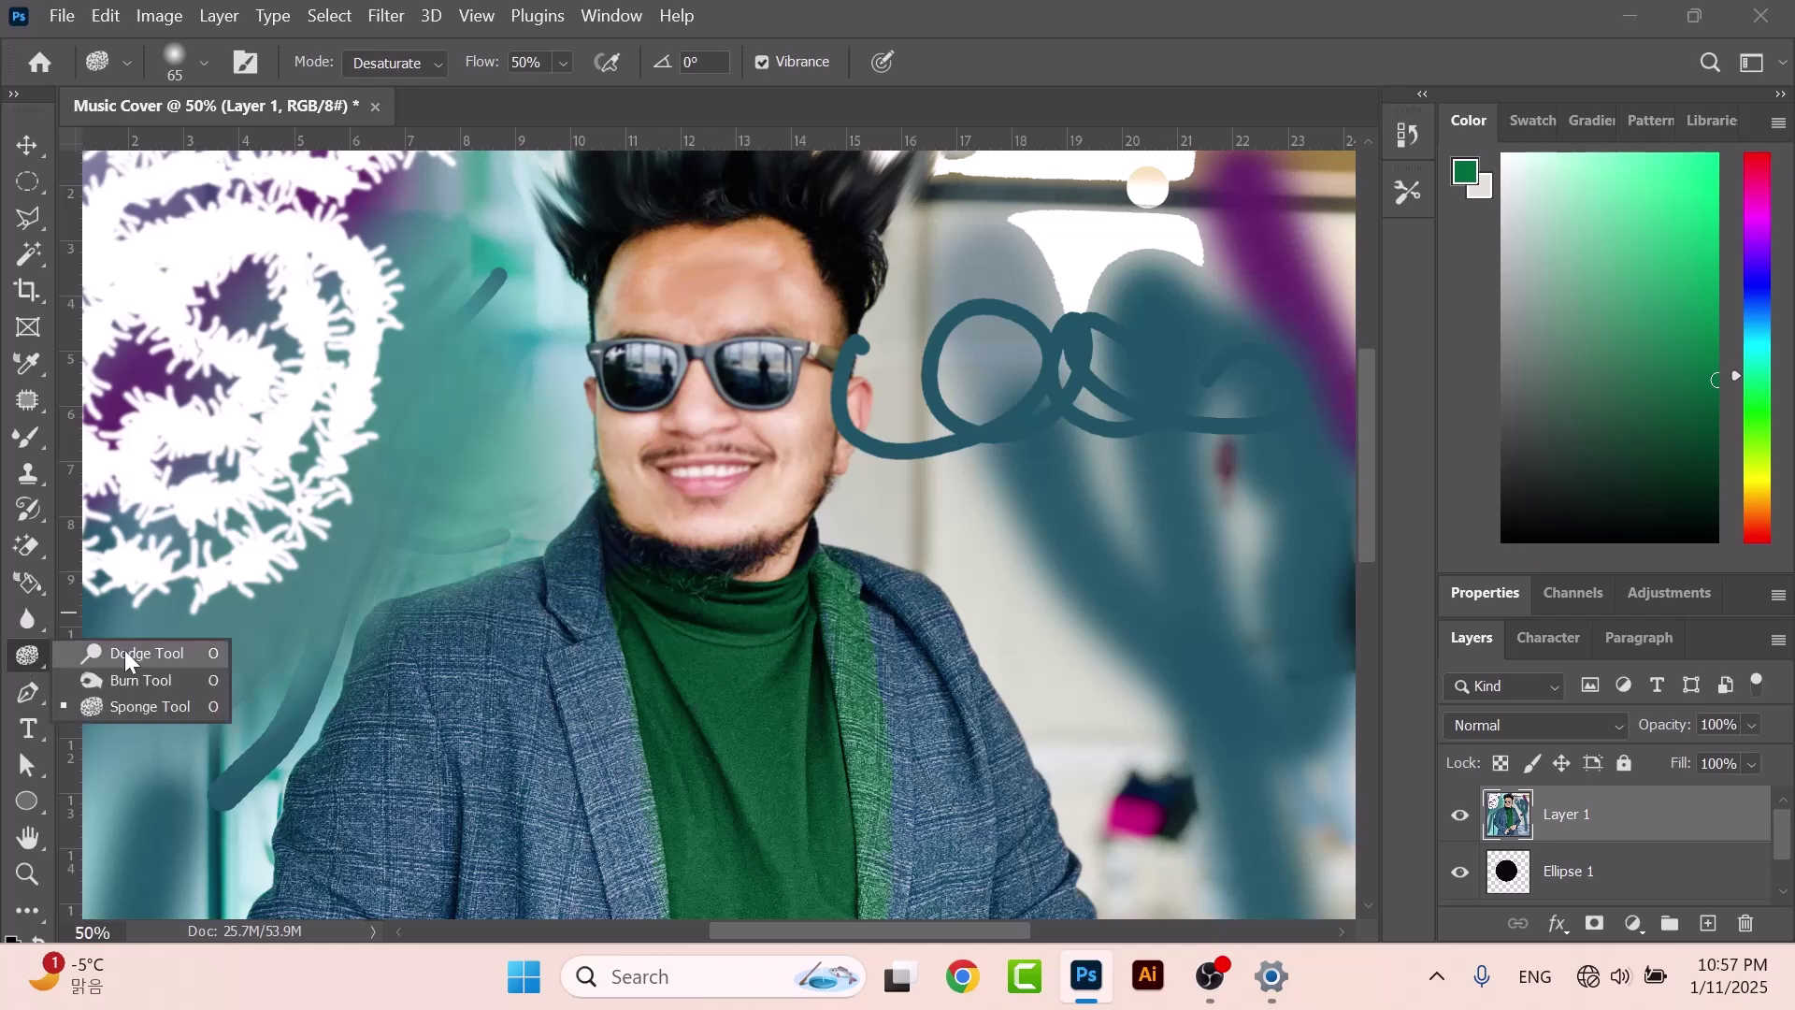
key("bracketright")
key("bracketright")
key("bracketright")
key("bracketright")
key("bracketright")
key("bracketright")
key("bracketright")
key("bracketright")
key("bracketright")
key("bracketright")
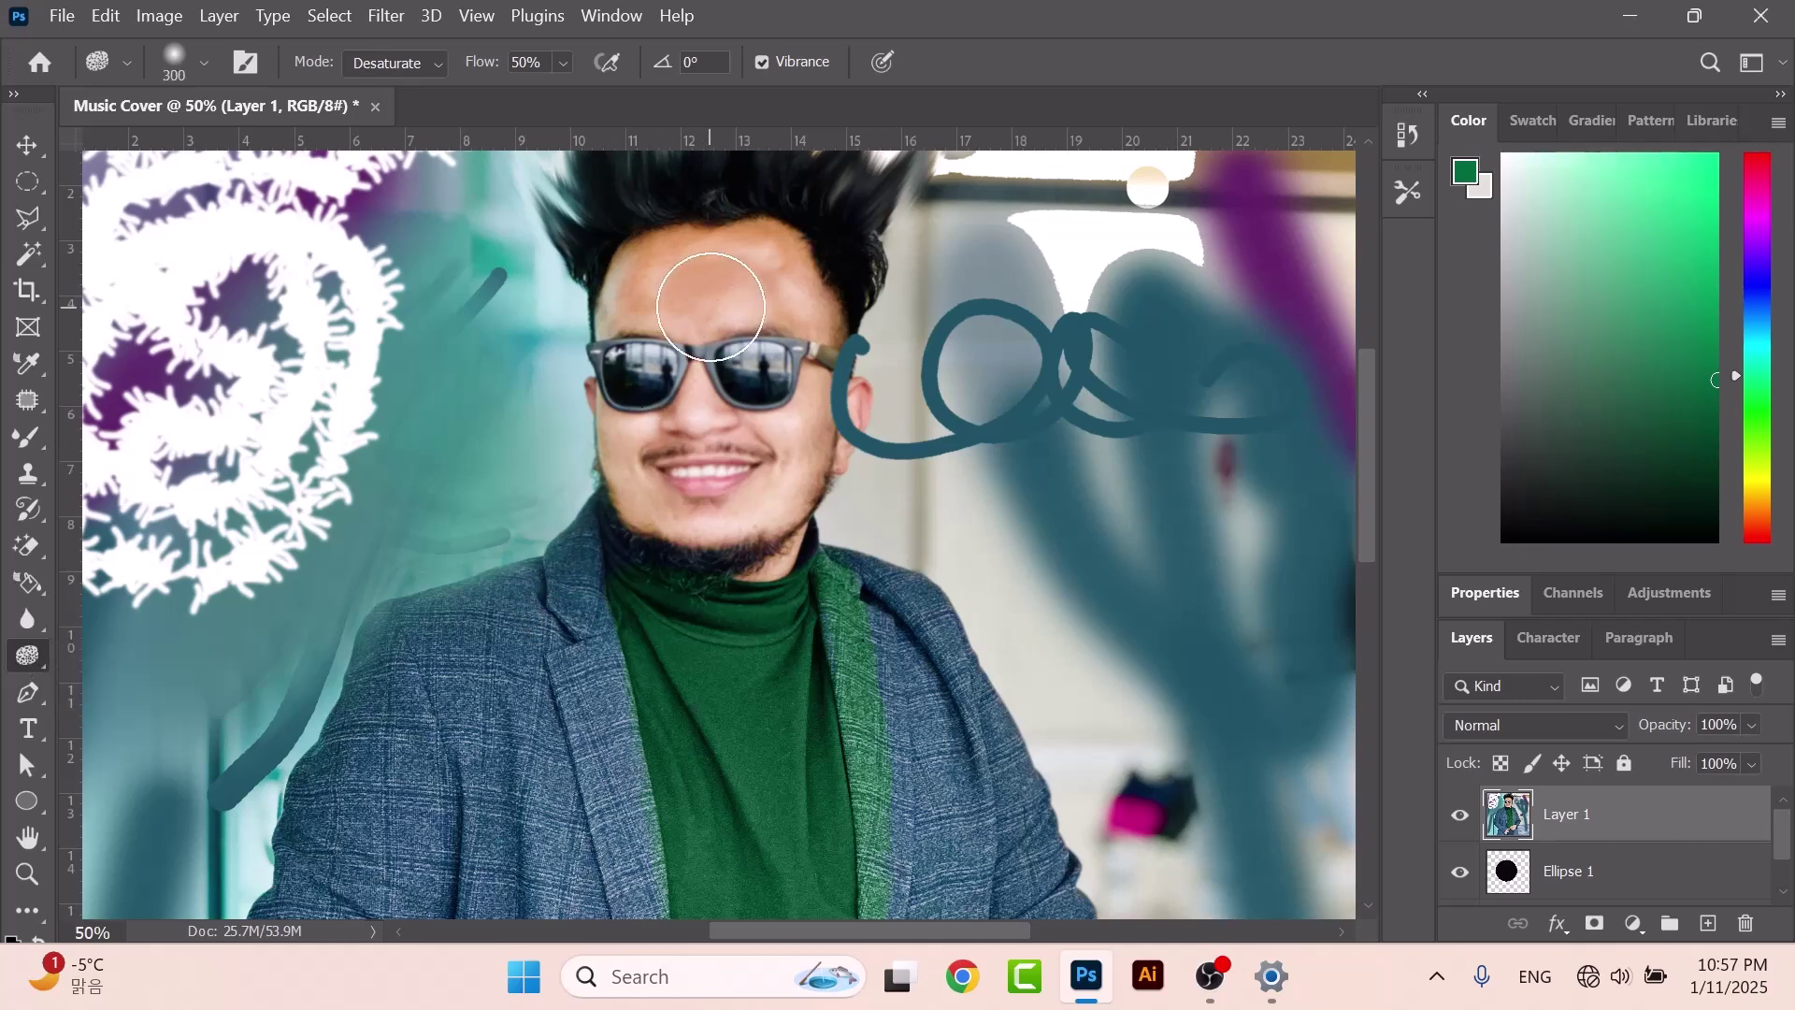
mouse_move(617, 285)
left_mouse_down()
mouse_move(808, 285)
mouse_move(813, 362)
mouse_move(644, 581)
mouse_move(616, 337)
mouse_move(817, 328)
mouse_move(690, 463)
mouse_move(724, 315)
mouse_move(761, 327)
mouse_move(804, 442)
mouse_move(606, 404)
mouse_move(688, 418)
mouse_move(629, 326)
mouse_move(740, 363)
mouse_move(720, 297)
left_mouse_up()
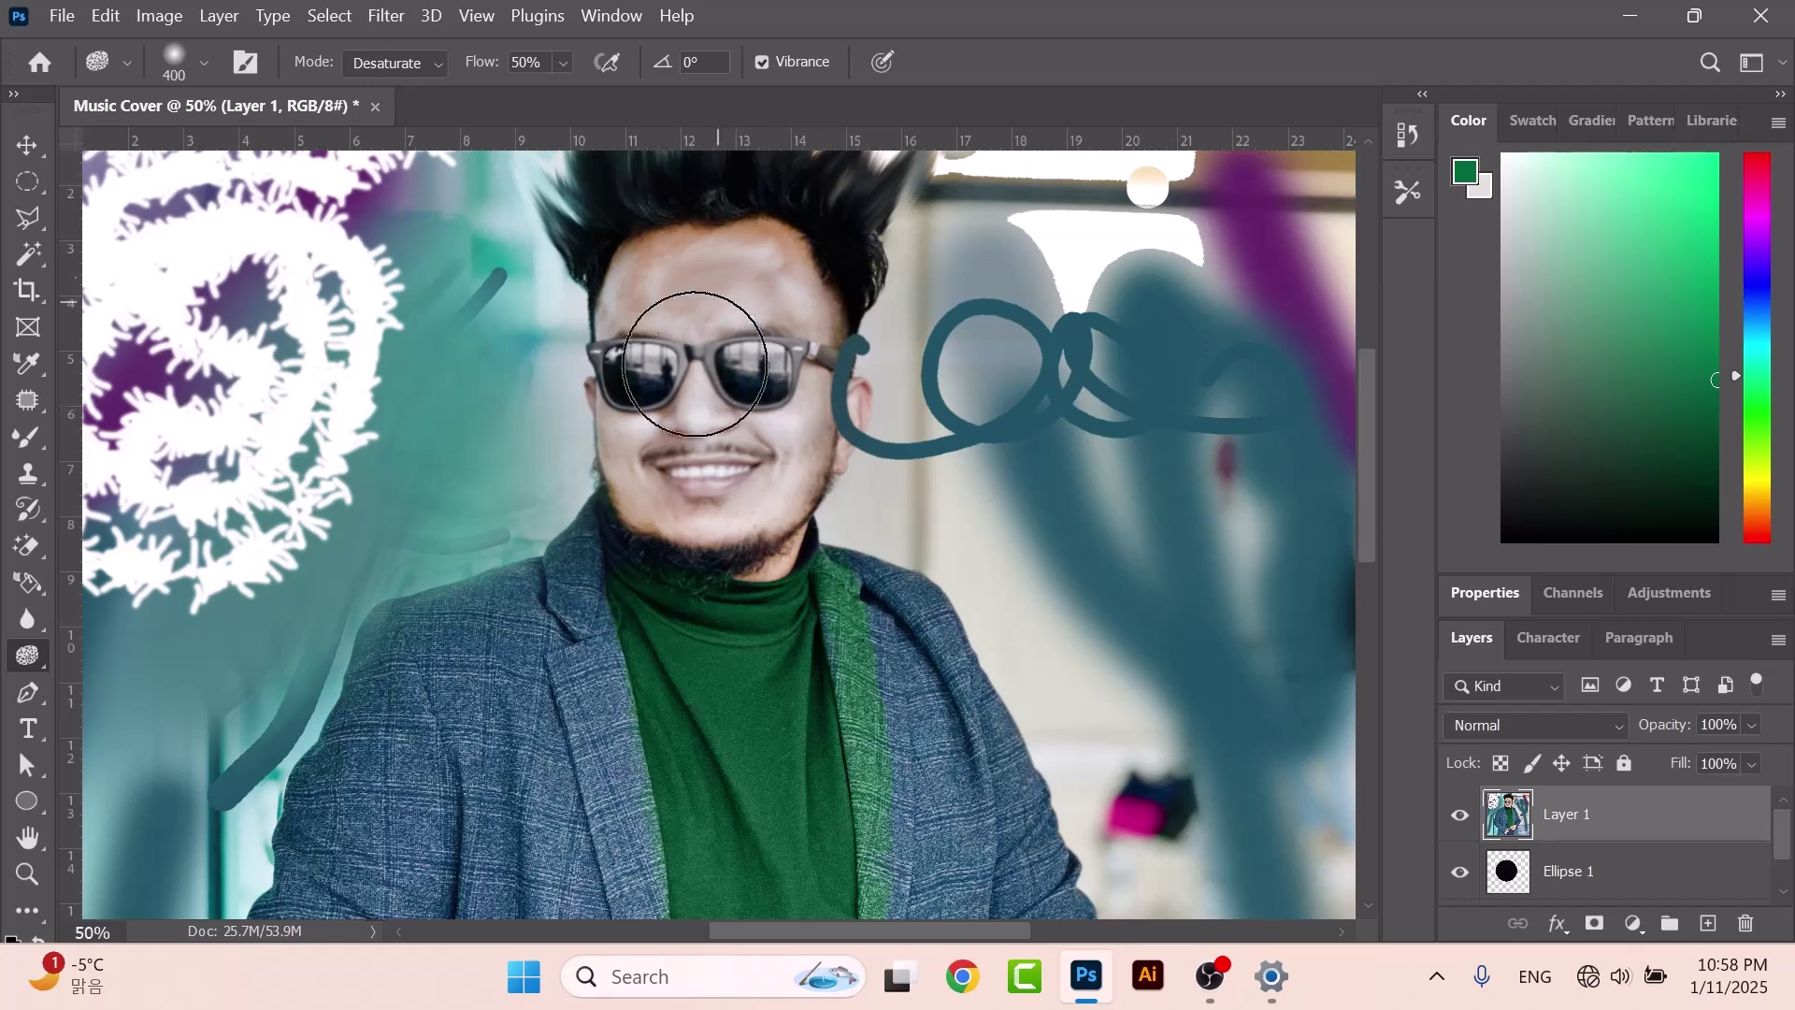
key("ctrl+z")
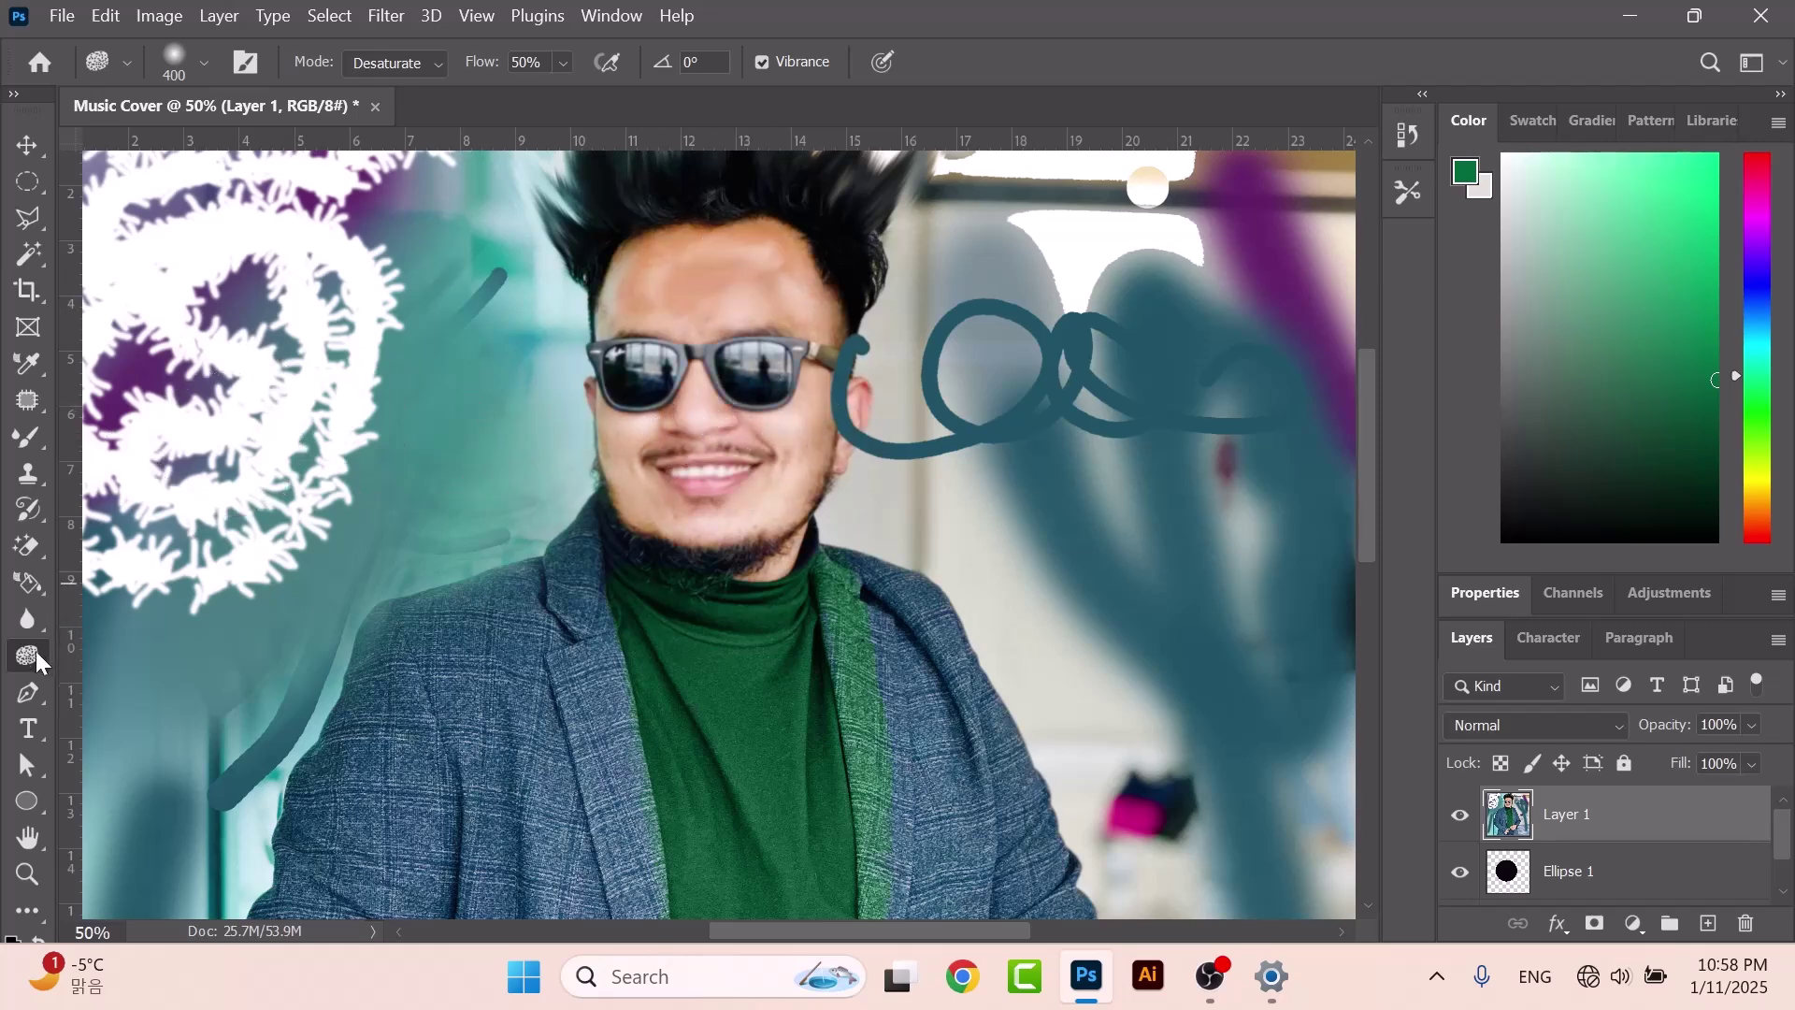
Start a Pen Tool shape along the jacket sleeve beside the teal background, curving it around the shoulder's corner.
left_click(28, 704)
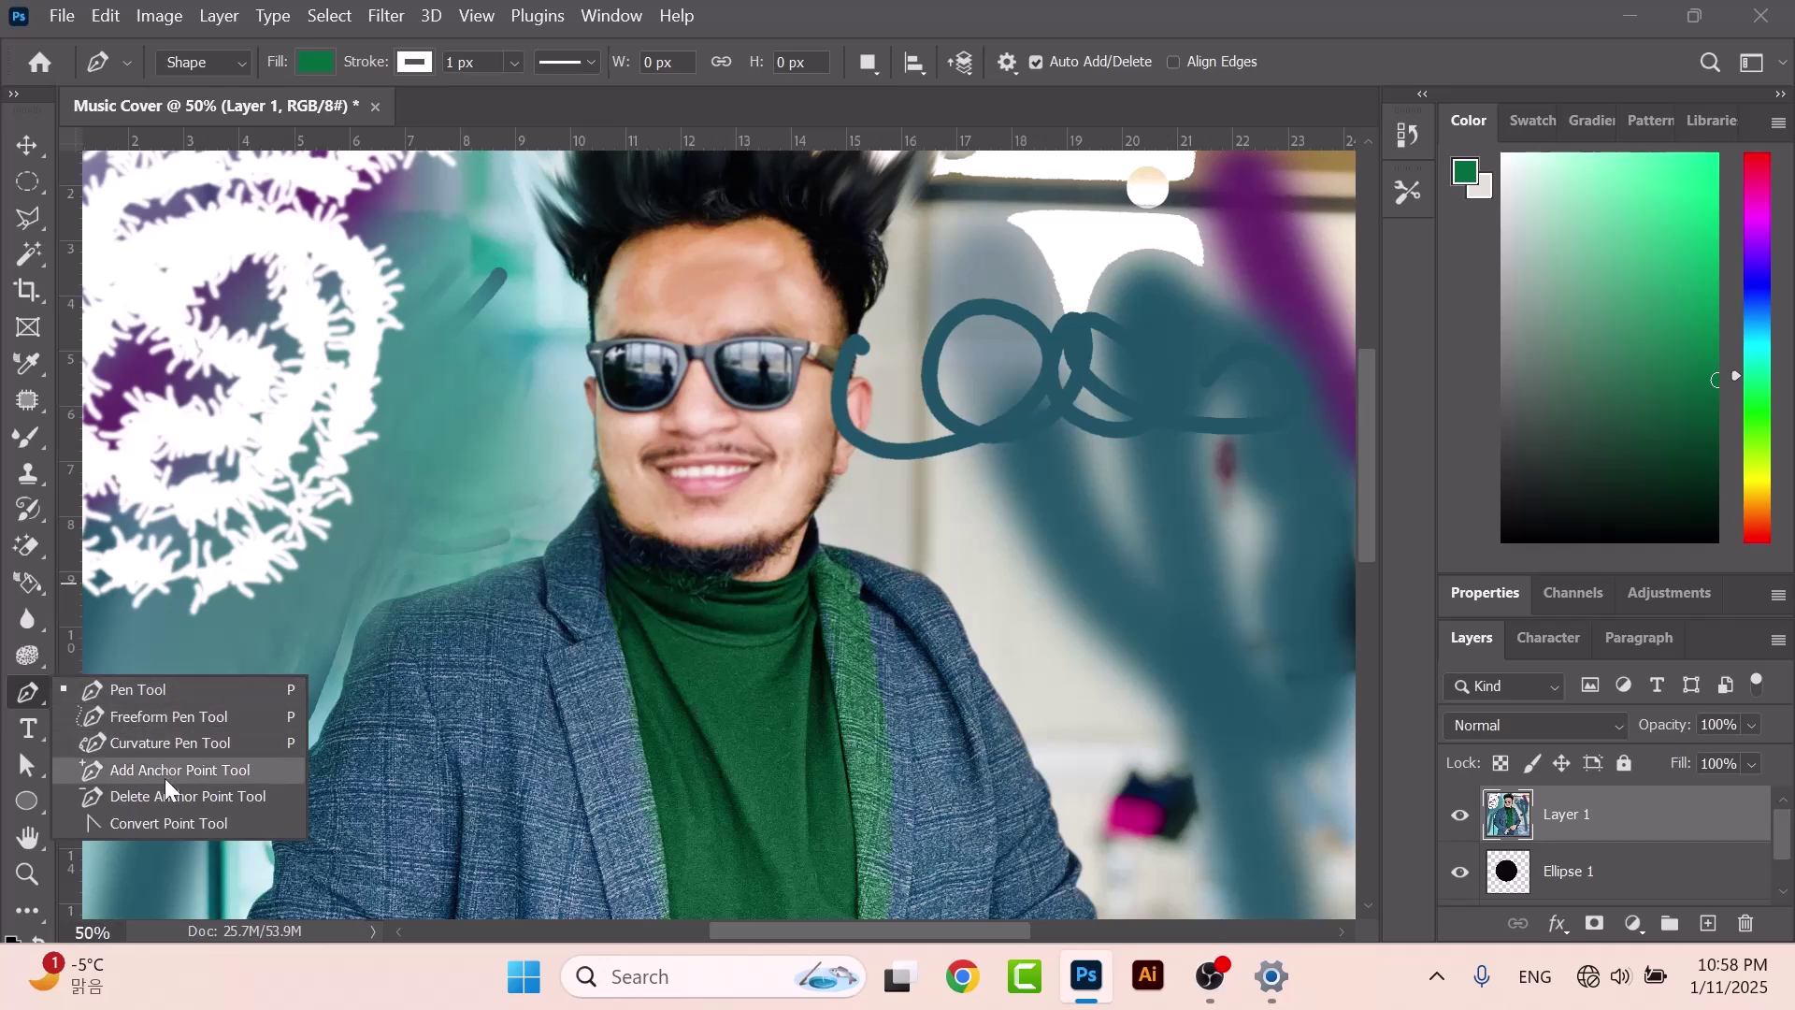
left_click(172, 823)
scroll(336, 687, "down", 3)
scroll(309, 569, "up", 2)
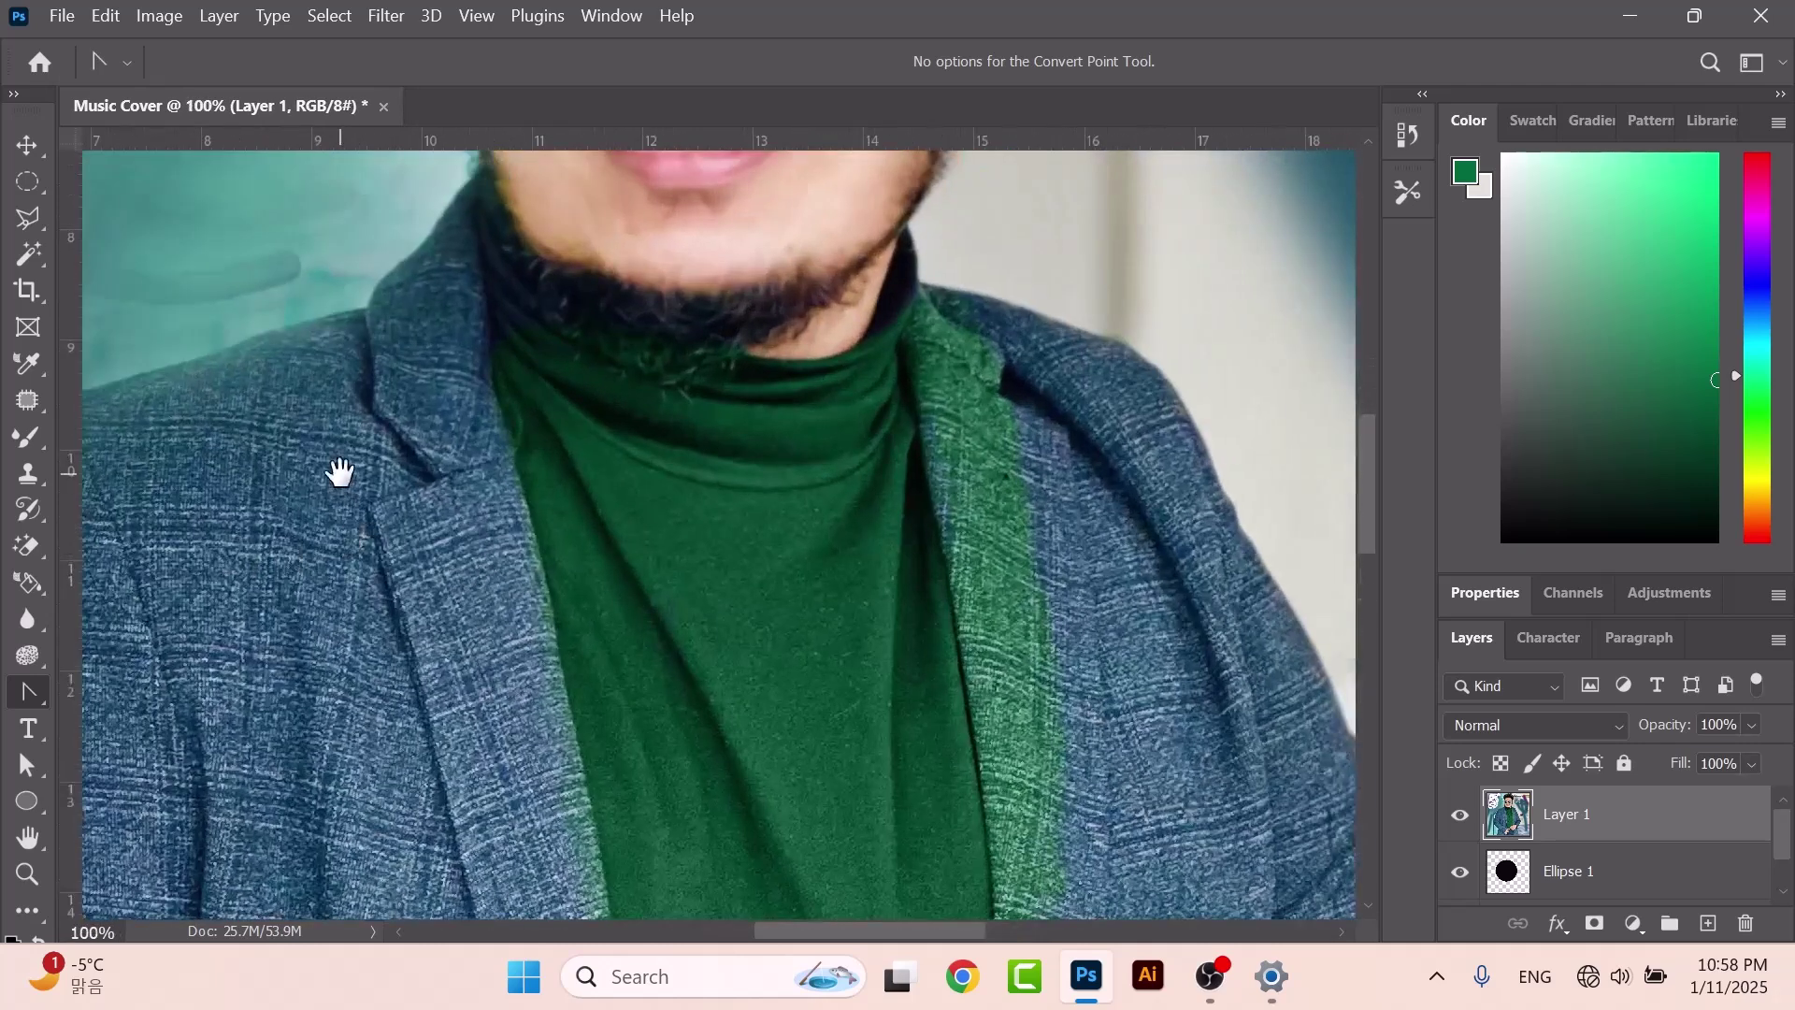
left_click_drag(340, 472, 853, 533)
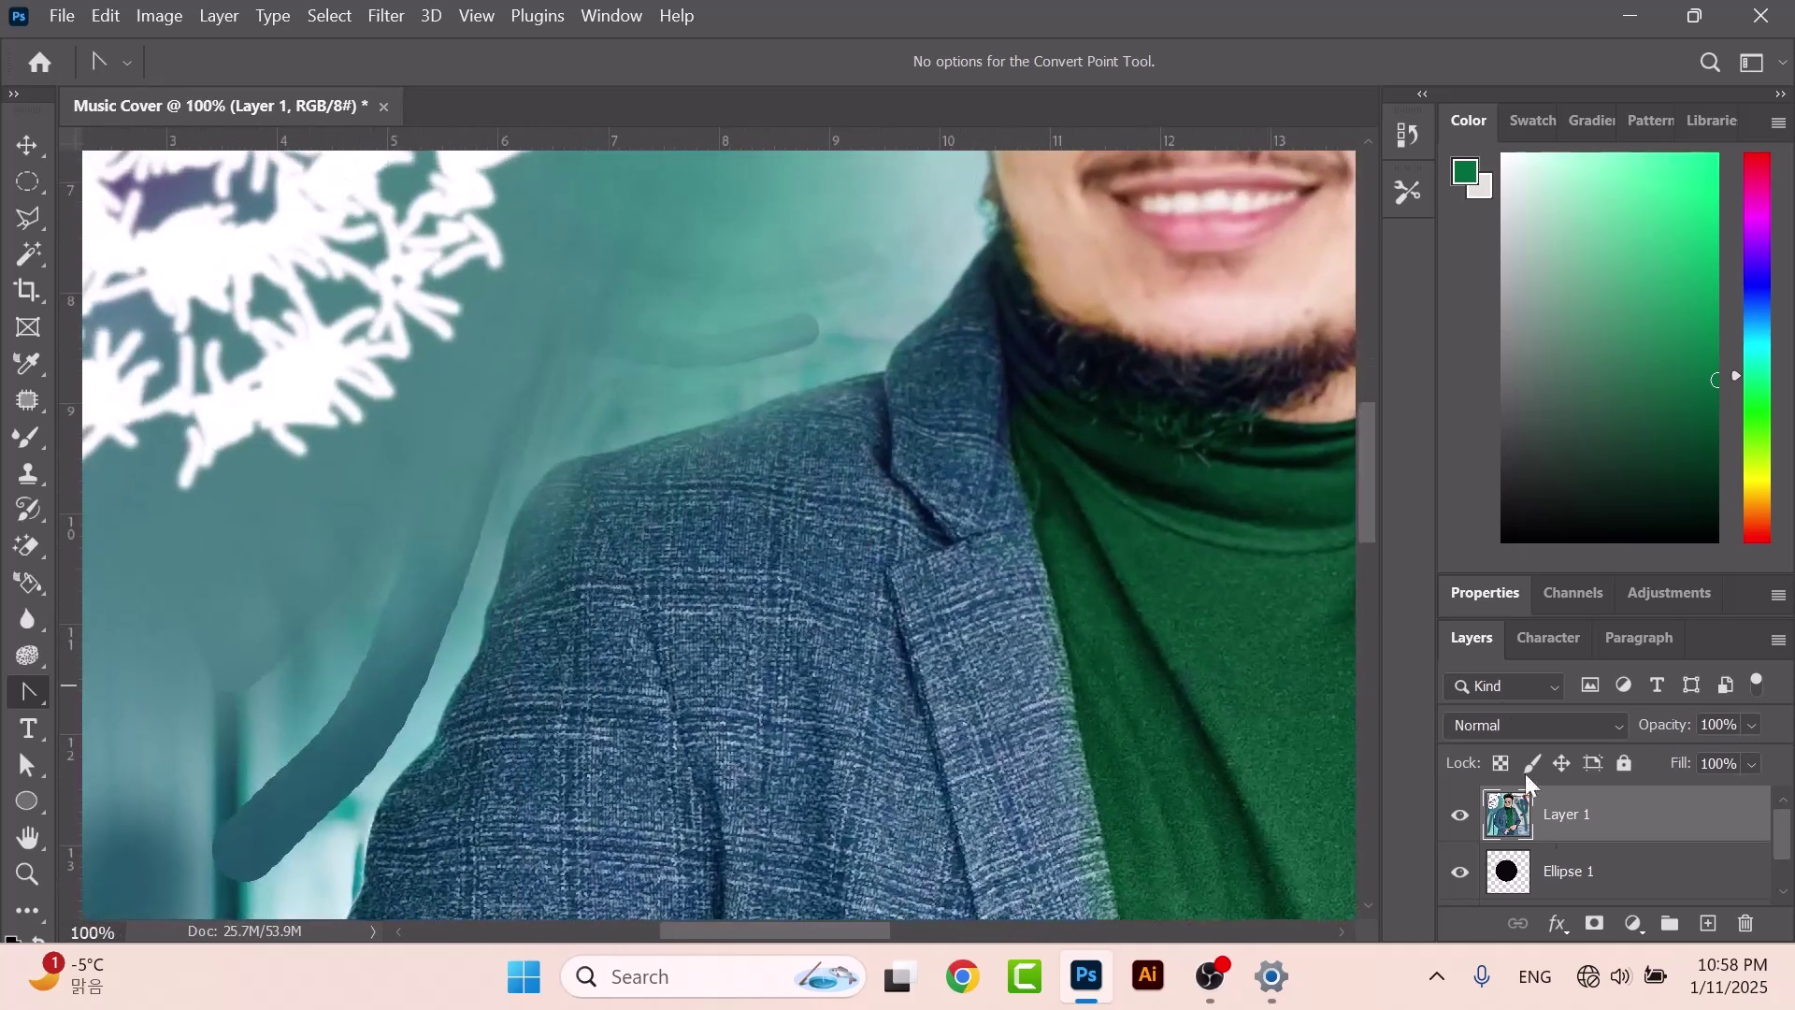
right_click(32, 687)
left_click(131, 686)
left_click(455, 700)
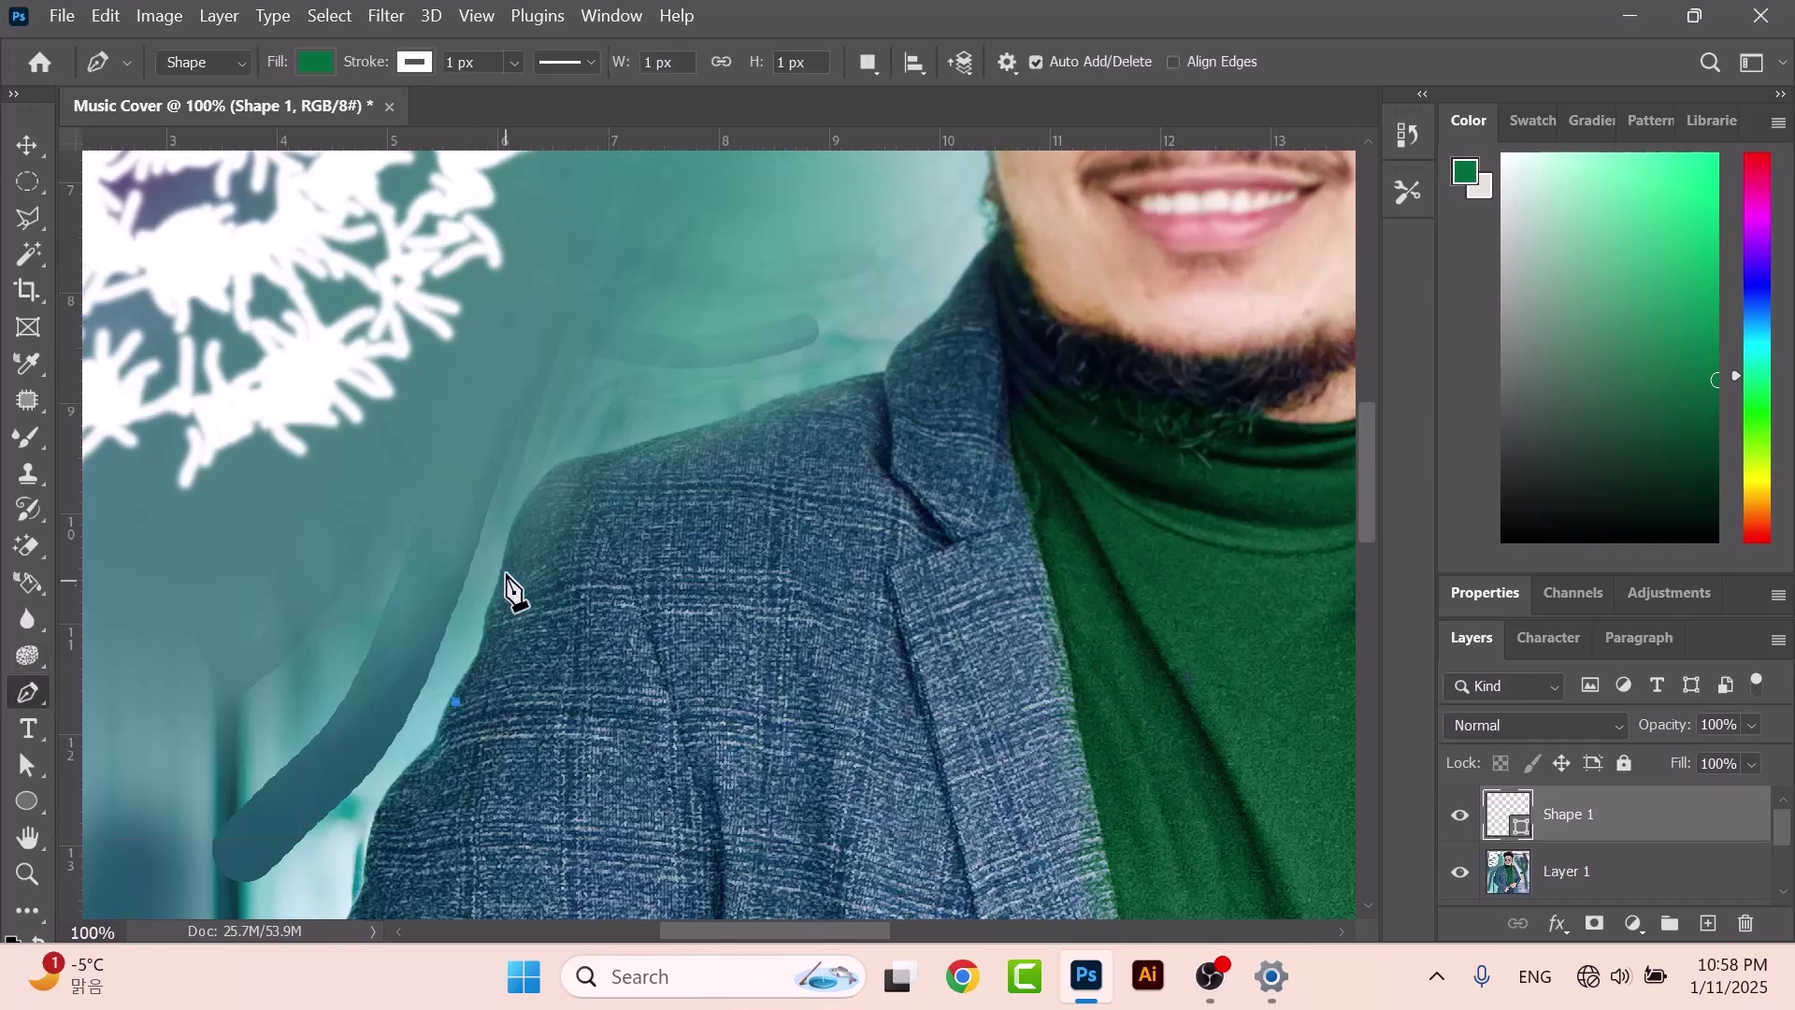
left_click_drag(523, 505, 539, 454)
left_click(523, 505)
left_click_drag(651, 449, 673, 453)
left_click(608, 452, "alt")
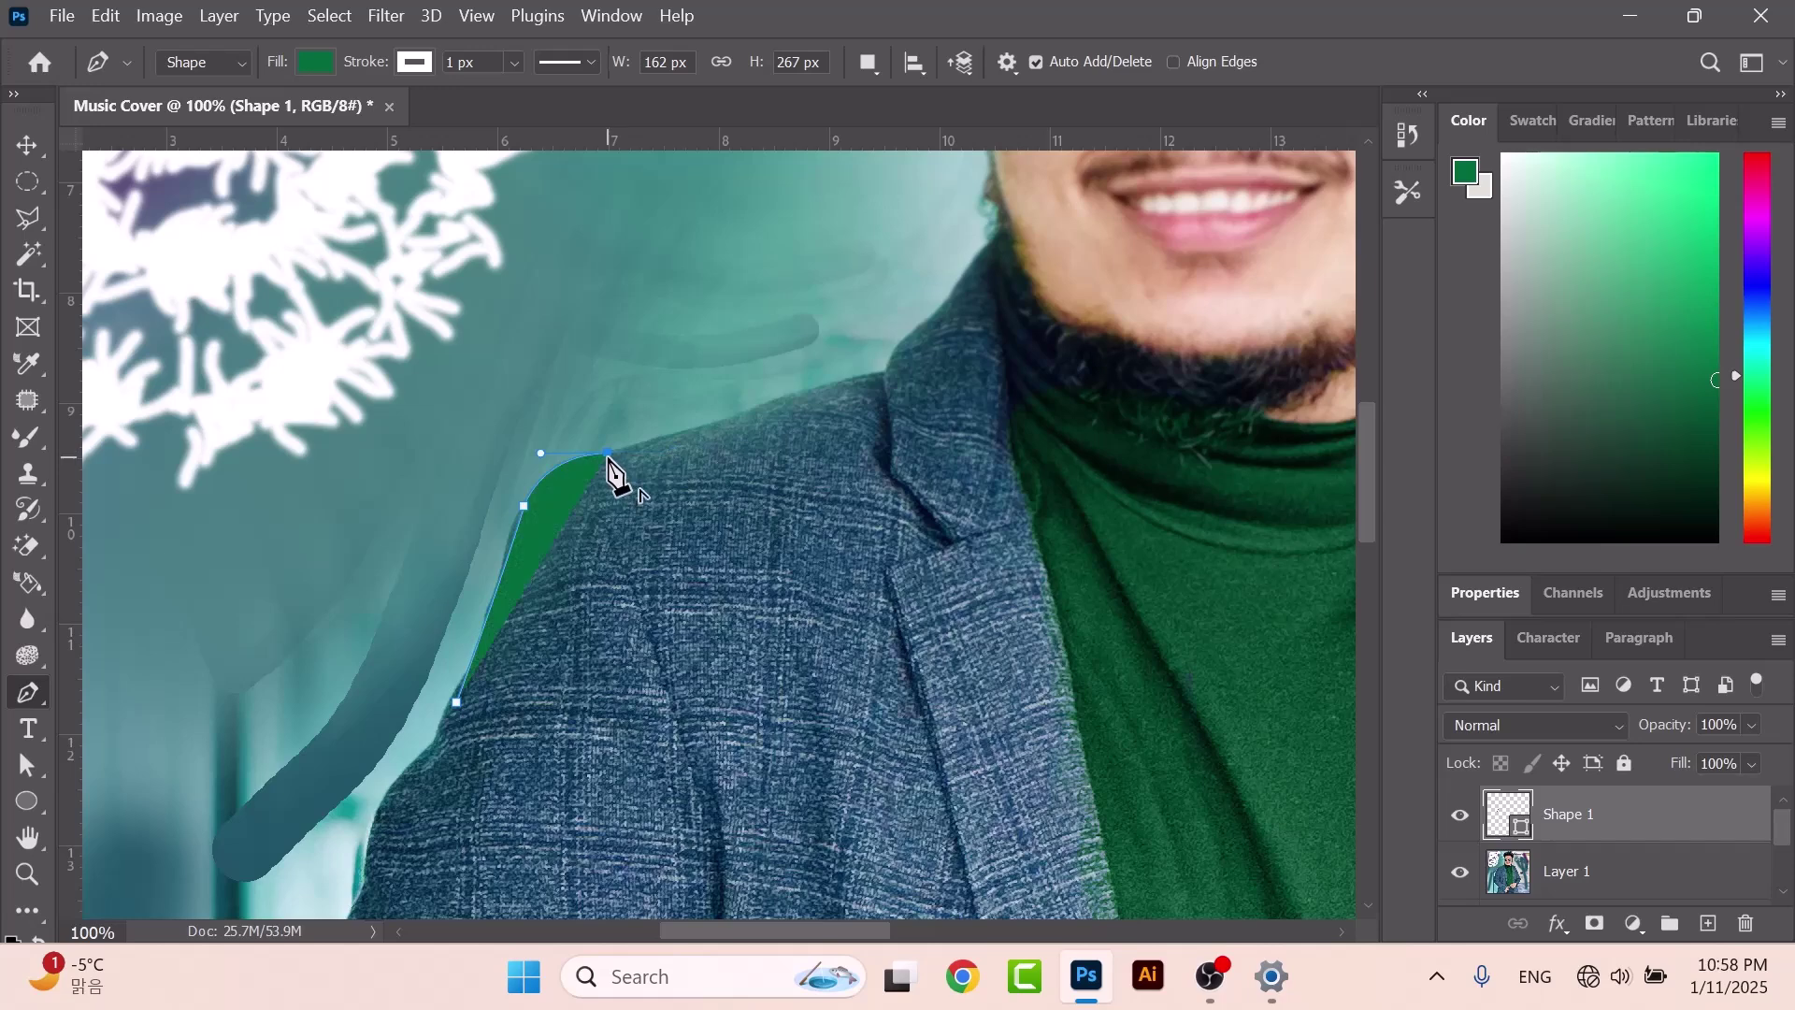
Continue the pen shape along the shoulder and collar up to the jaw, and close it through the teal background.
left_click(826, 391)
left_click(883, 376)
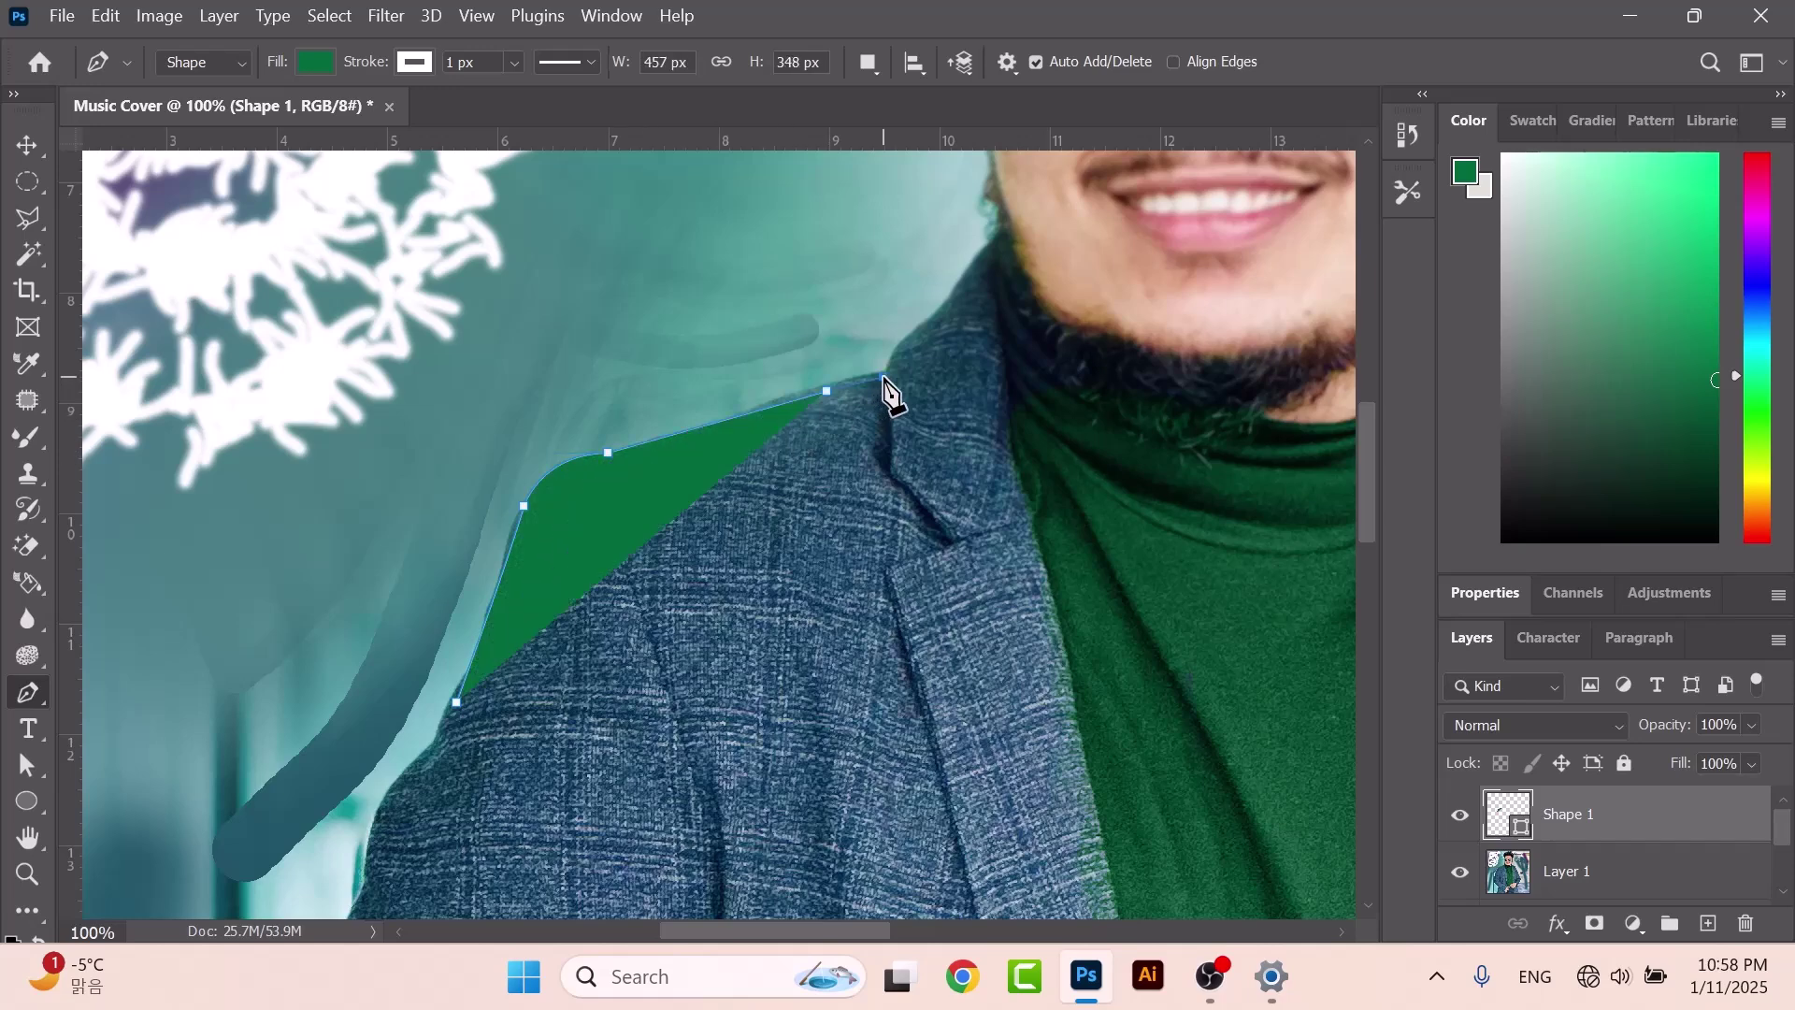
scroll(950, 352, "up", 2)
left_click(997, 334)
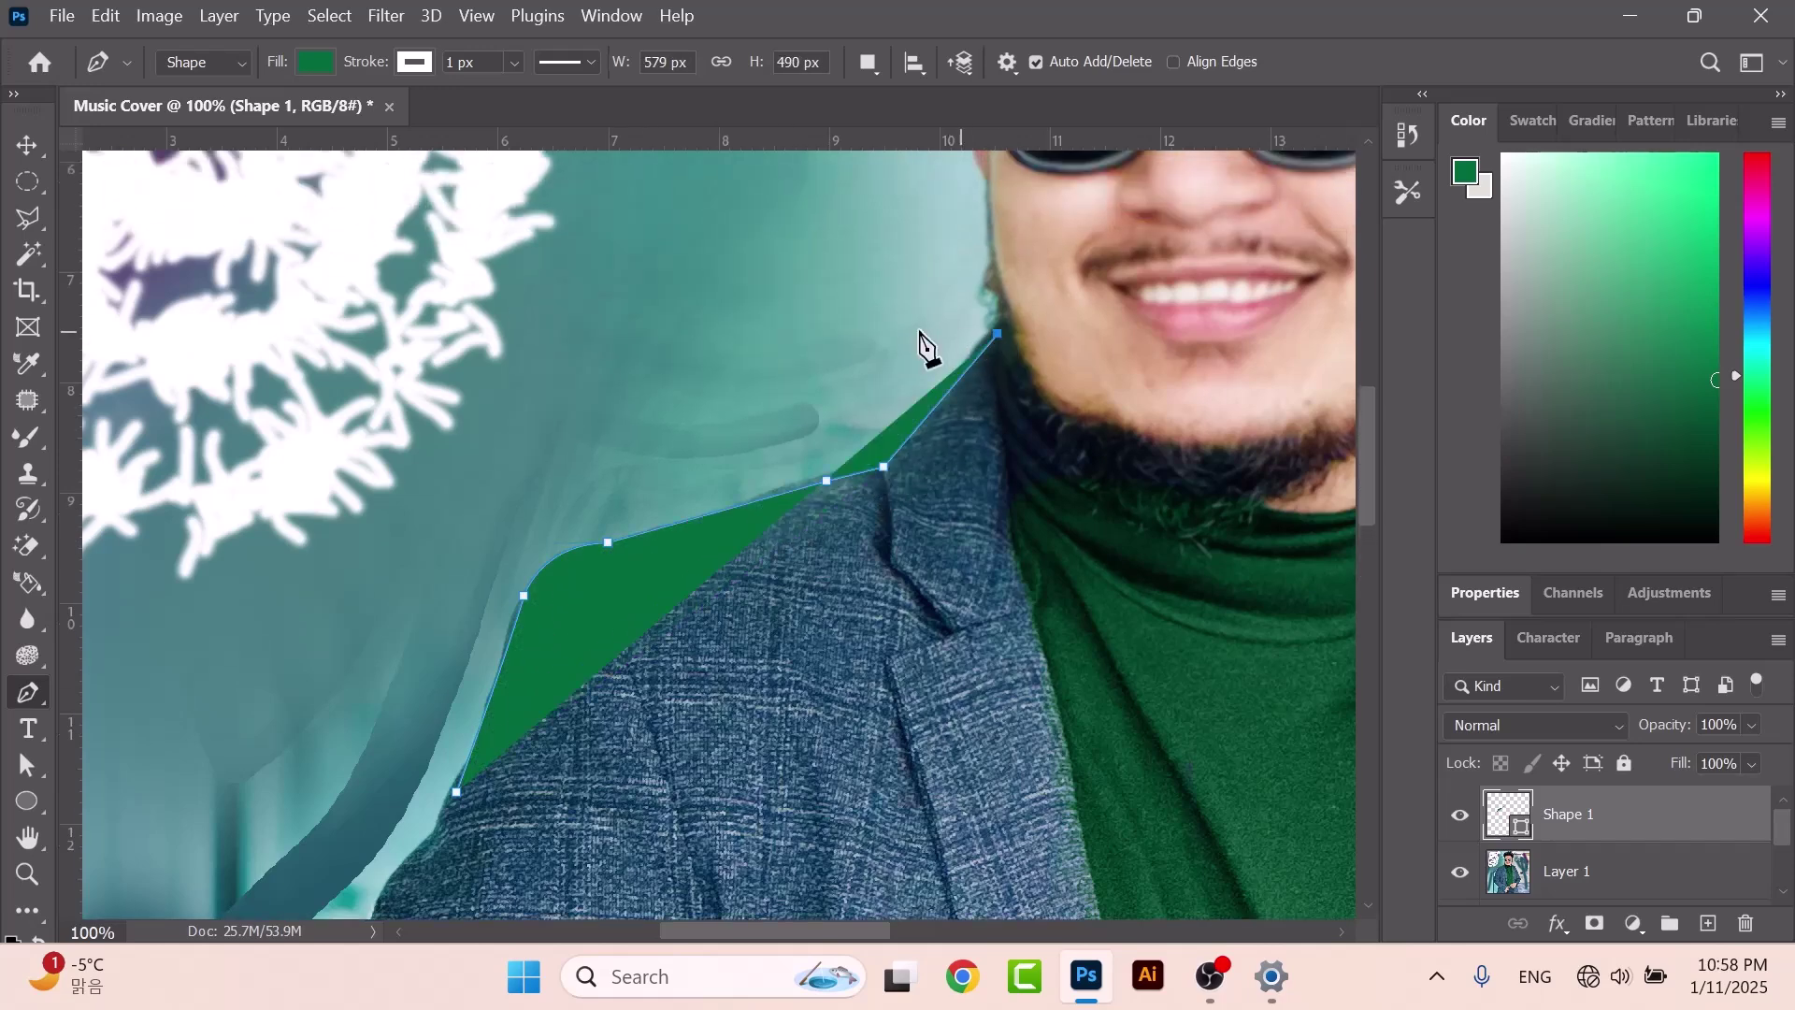
left_click(673, 274)
left_click(286, 425)
left_click(342, 619)
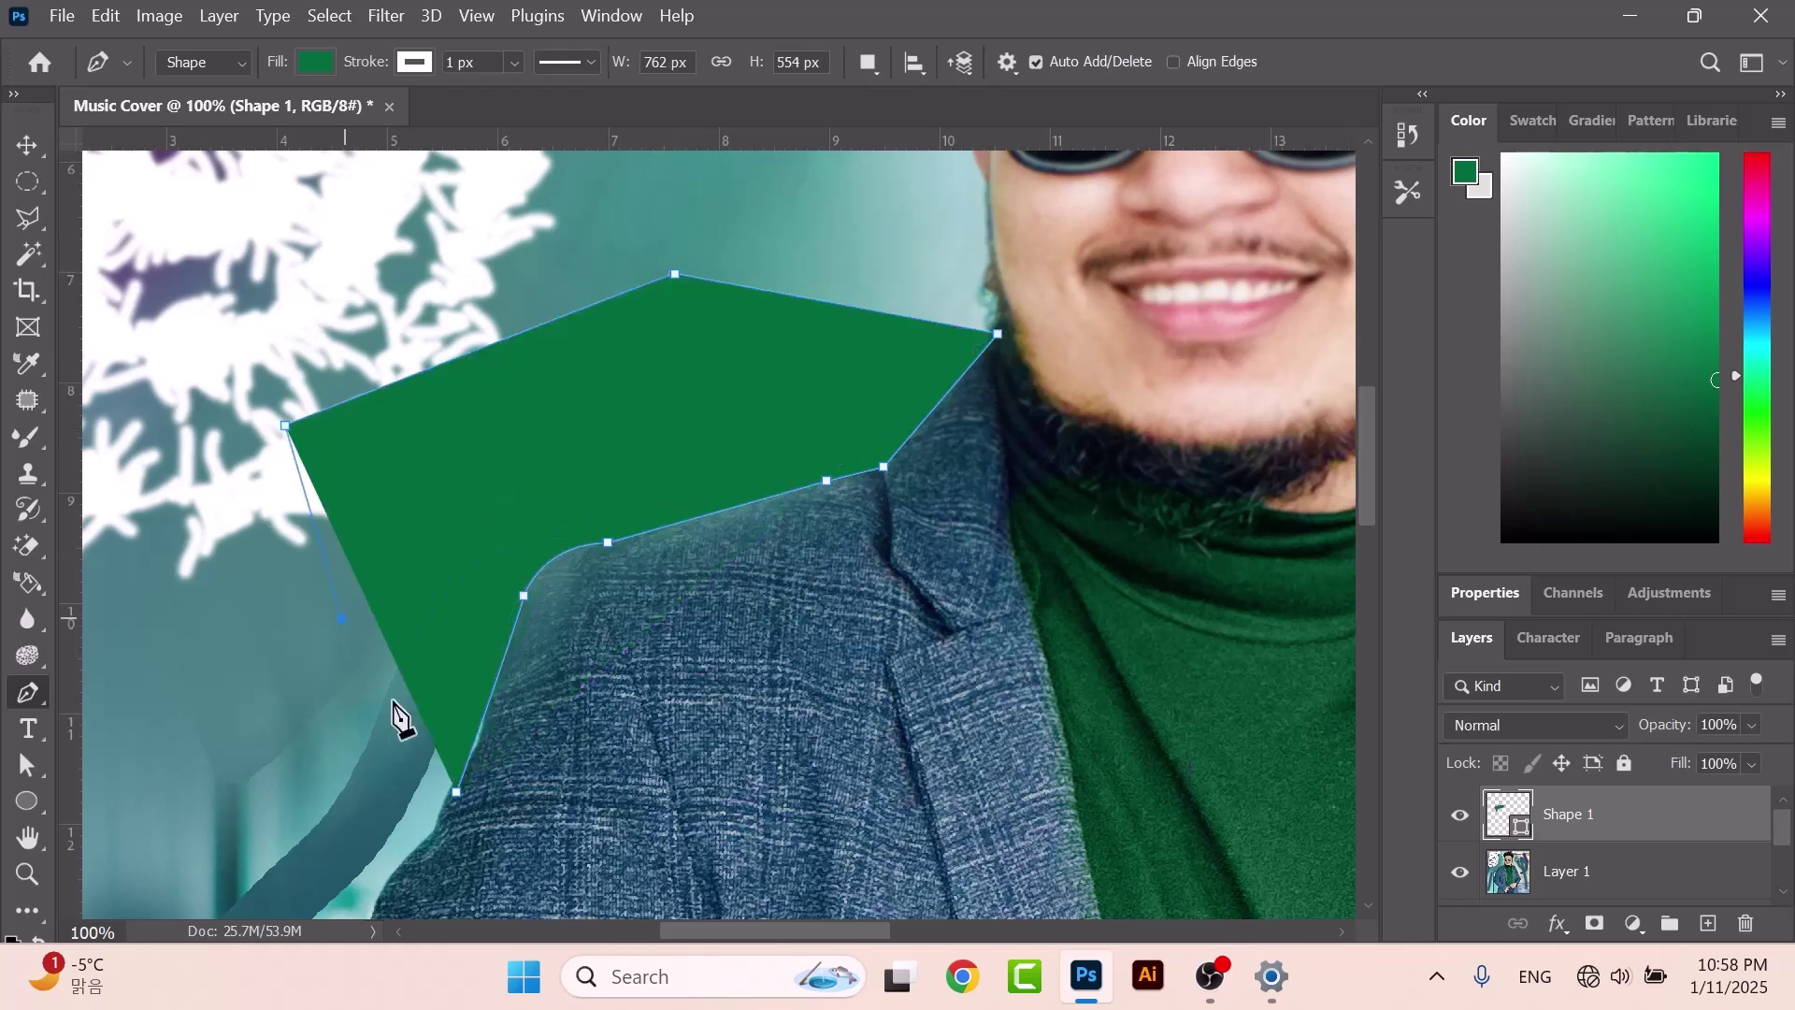
left_click(455, 791)
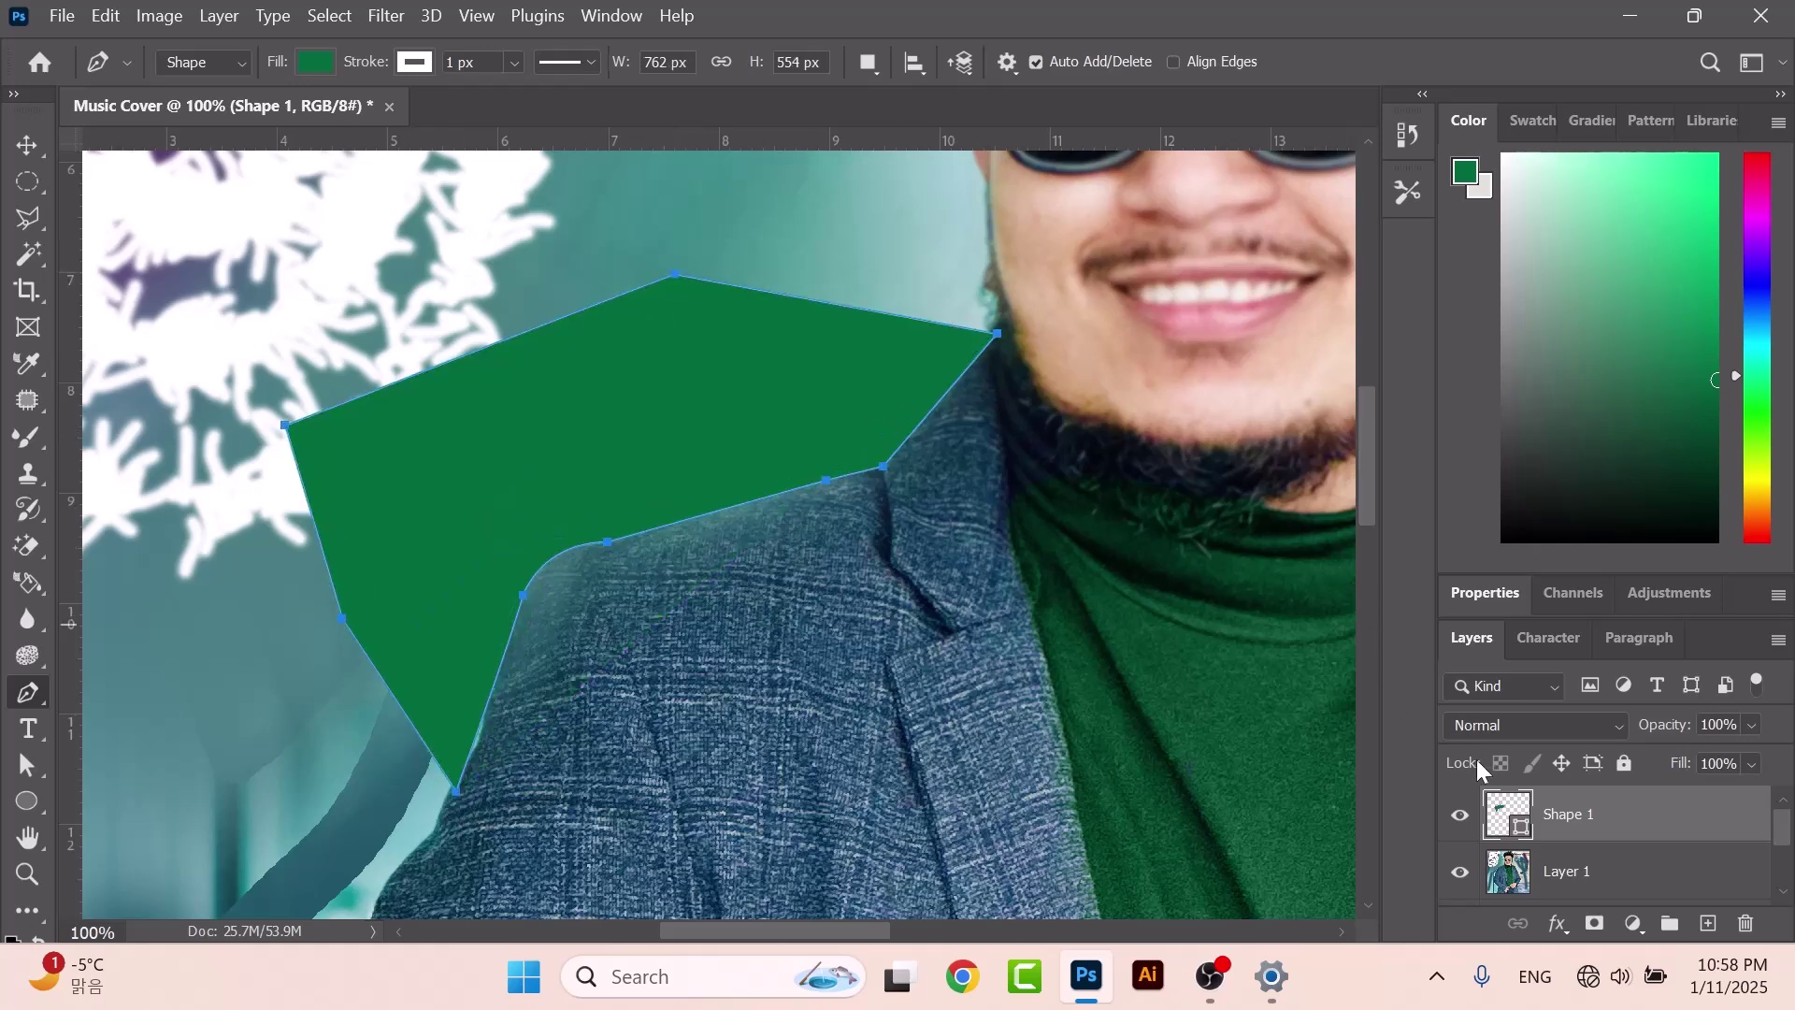
Load the outline of Shape 1 as a selection, and hide Shape 1 to work on Layer 1.
left_click(1504, 823, "ctrl")
left_click(1460, 814)
left_click(1562, 884)
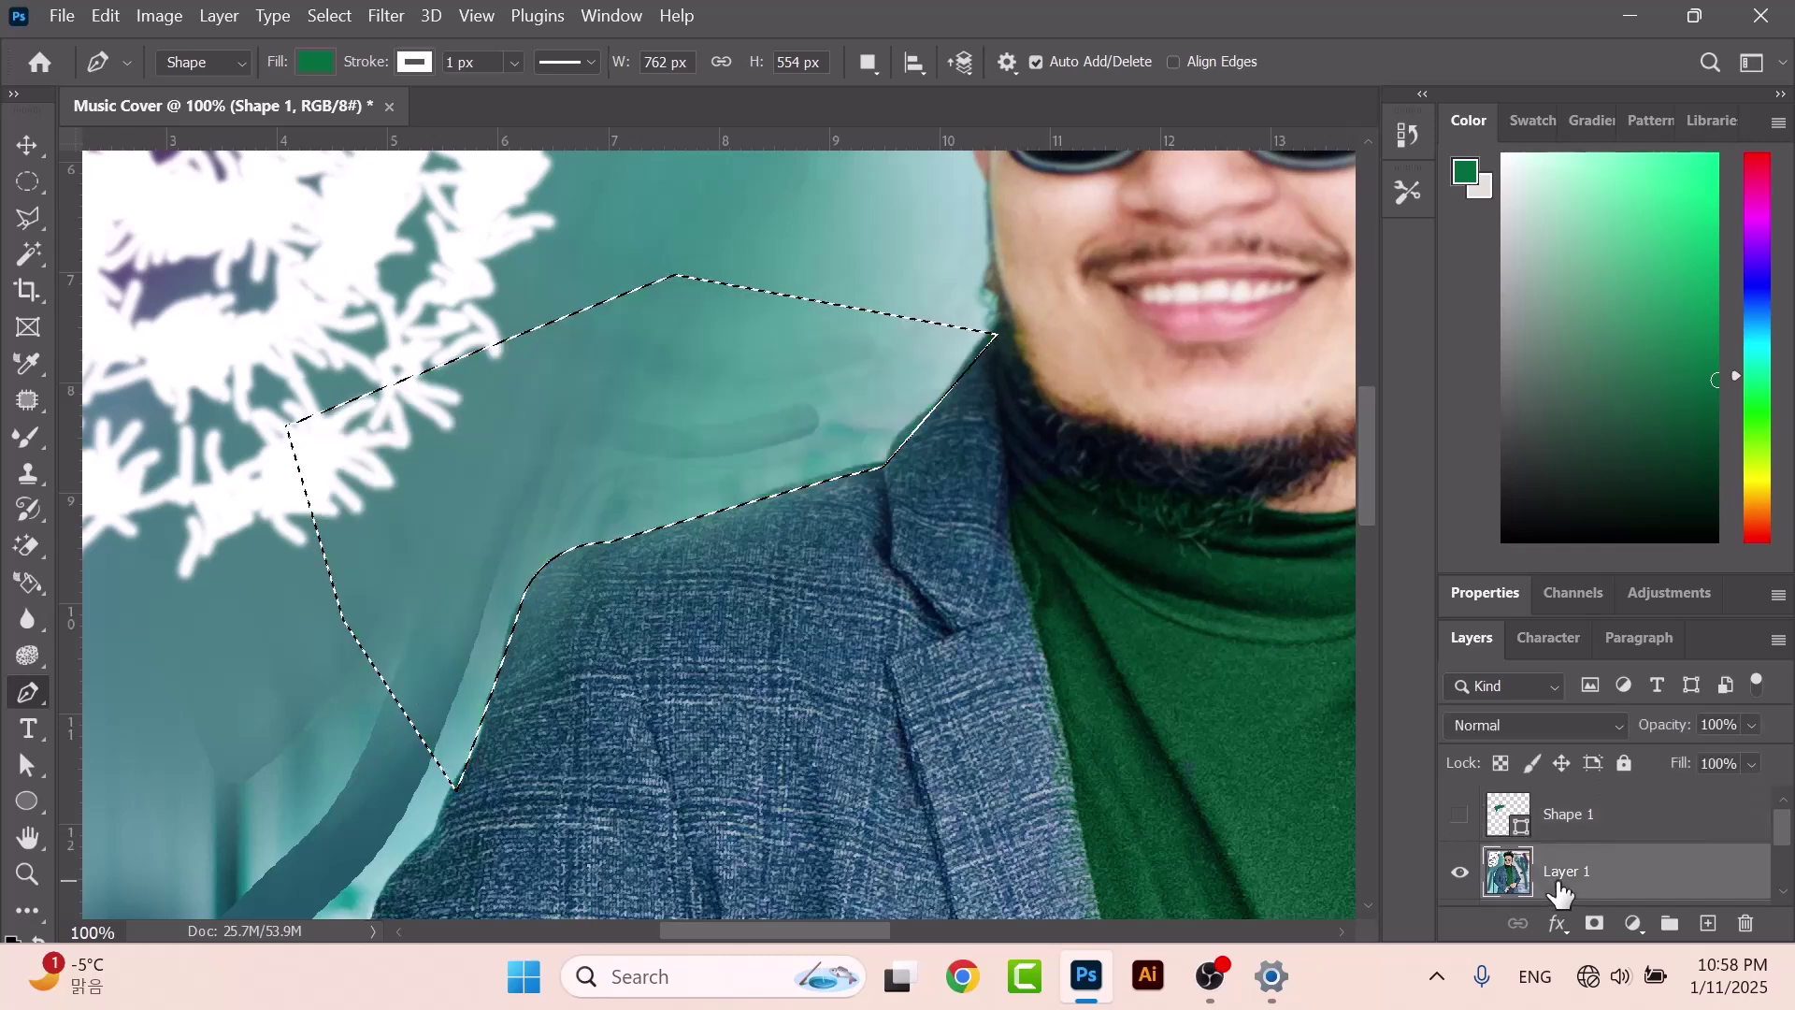
Delete the selected background area from Layer 1 and deselect it, with Ellipse 1 hidden.
key("Delete")
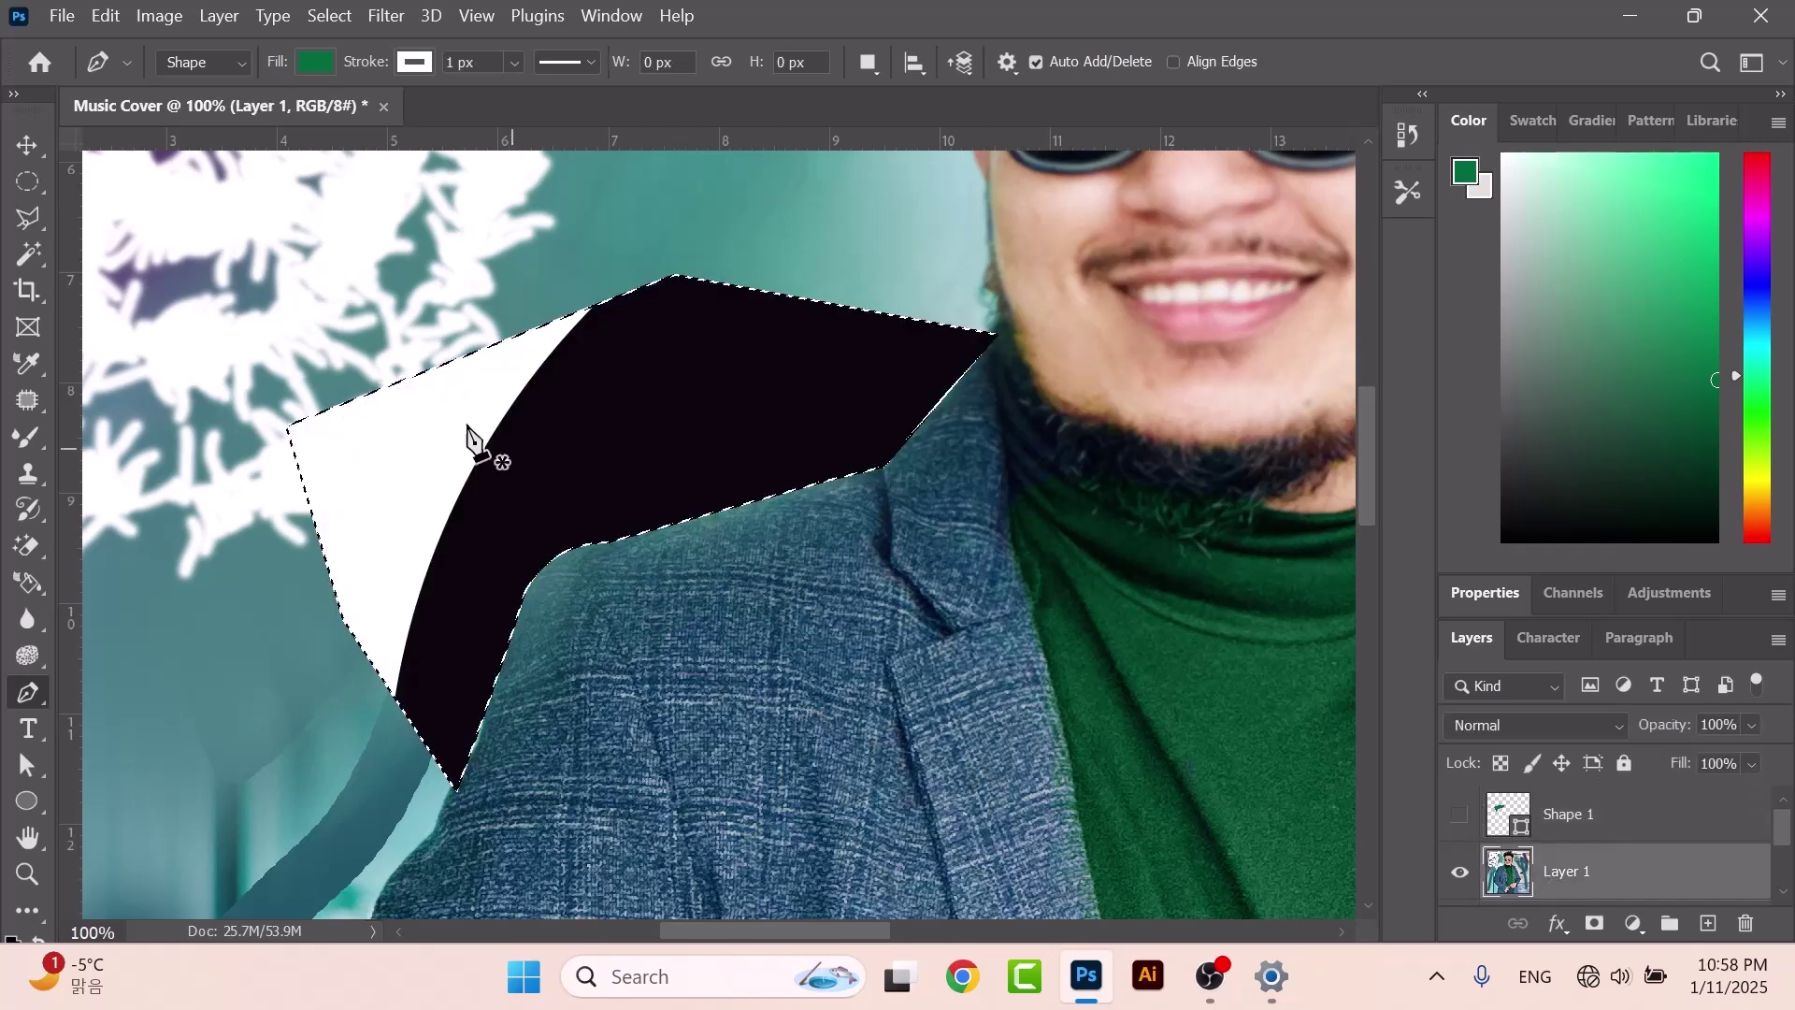
scroll(1553, 856, "down", 2)
left_click(1460, 819)
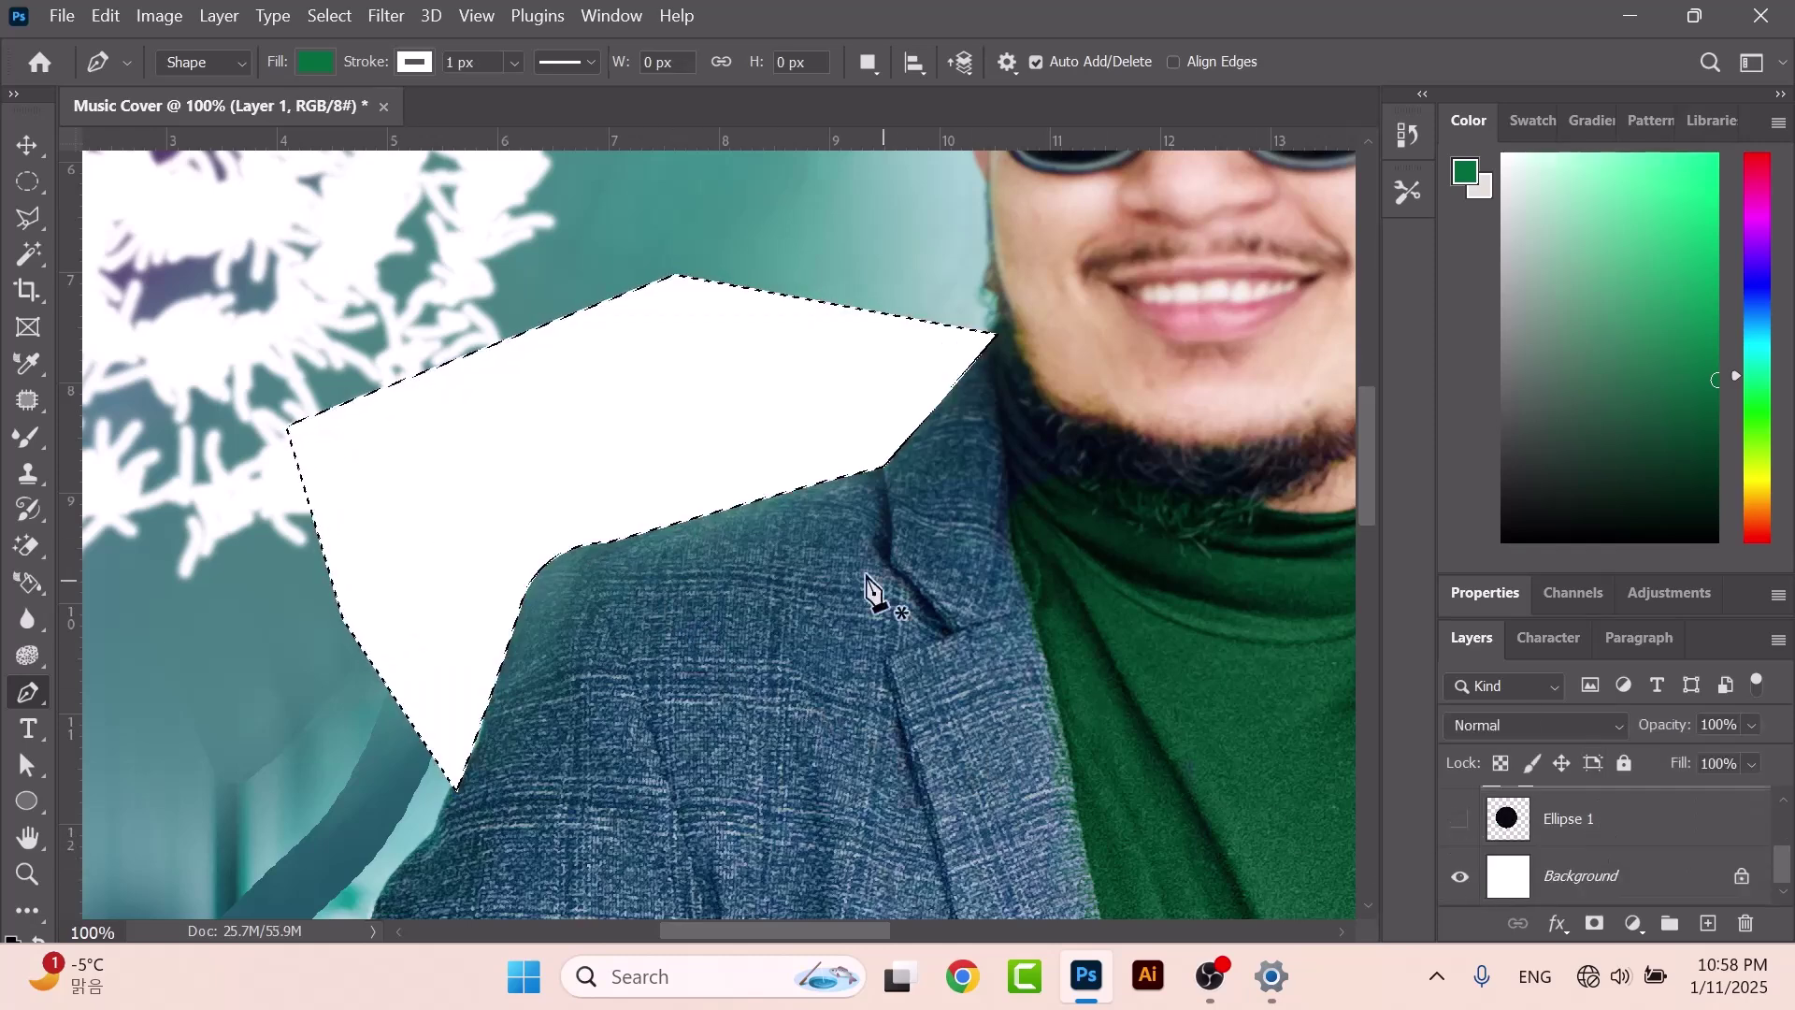
left_click(28, 183)
left_click(578, 264)
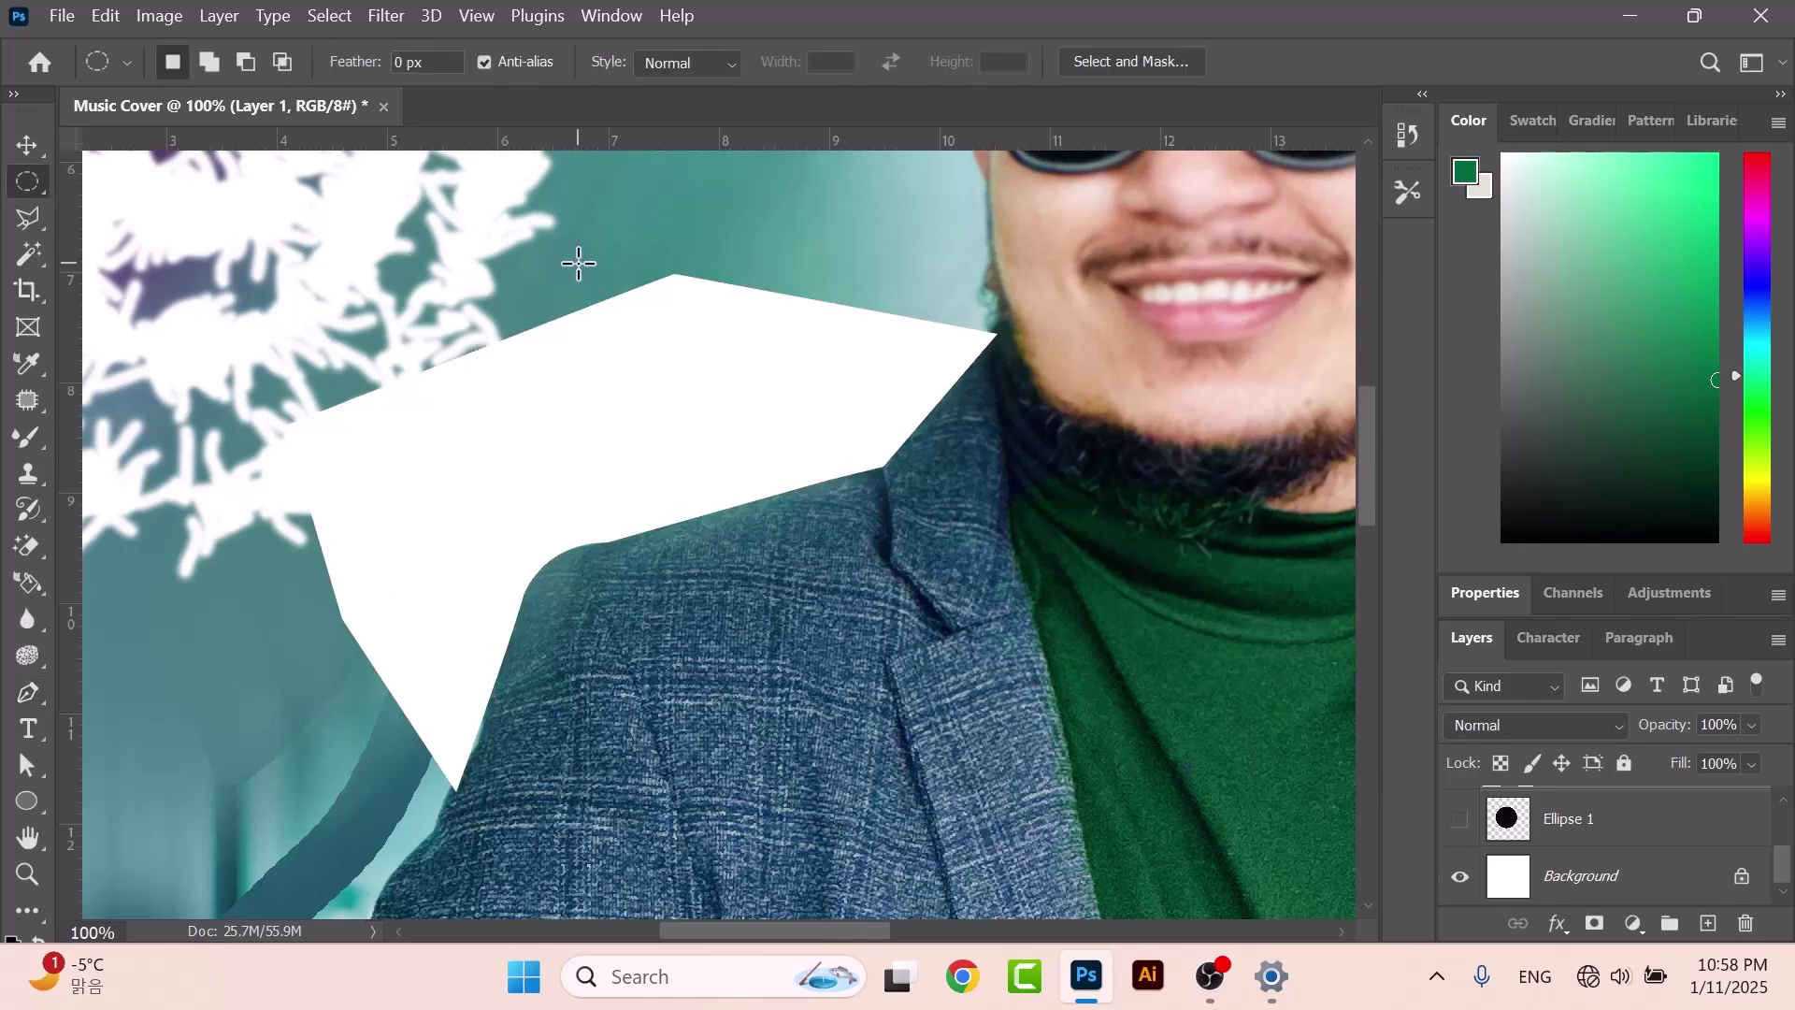
Undo the deletion on Layer 1 and the hiding of Ellipse 1, and clear the restored selection.
key("ctrl+z")
key("ctrl+z")
key("ctrl+z")
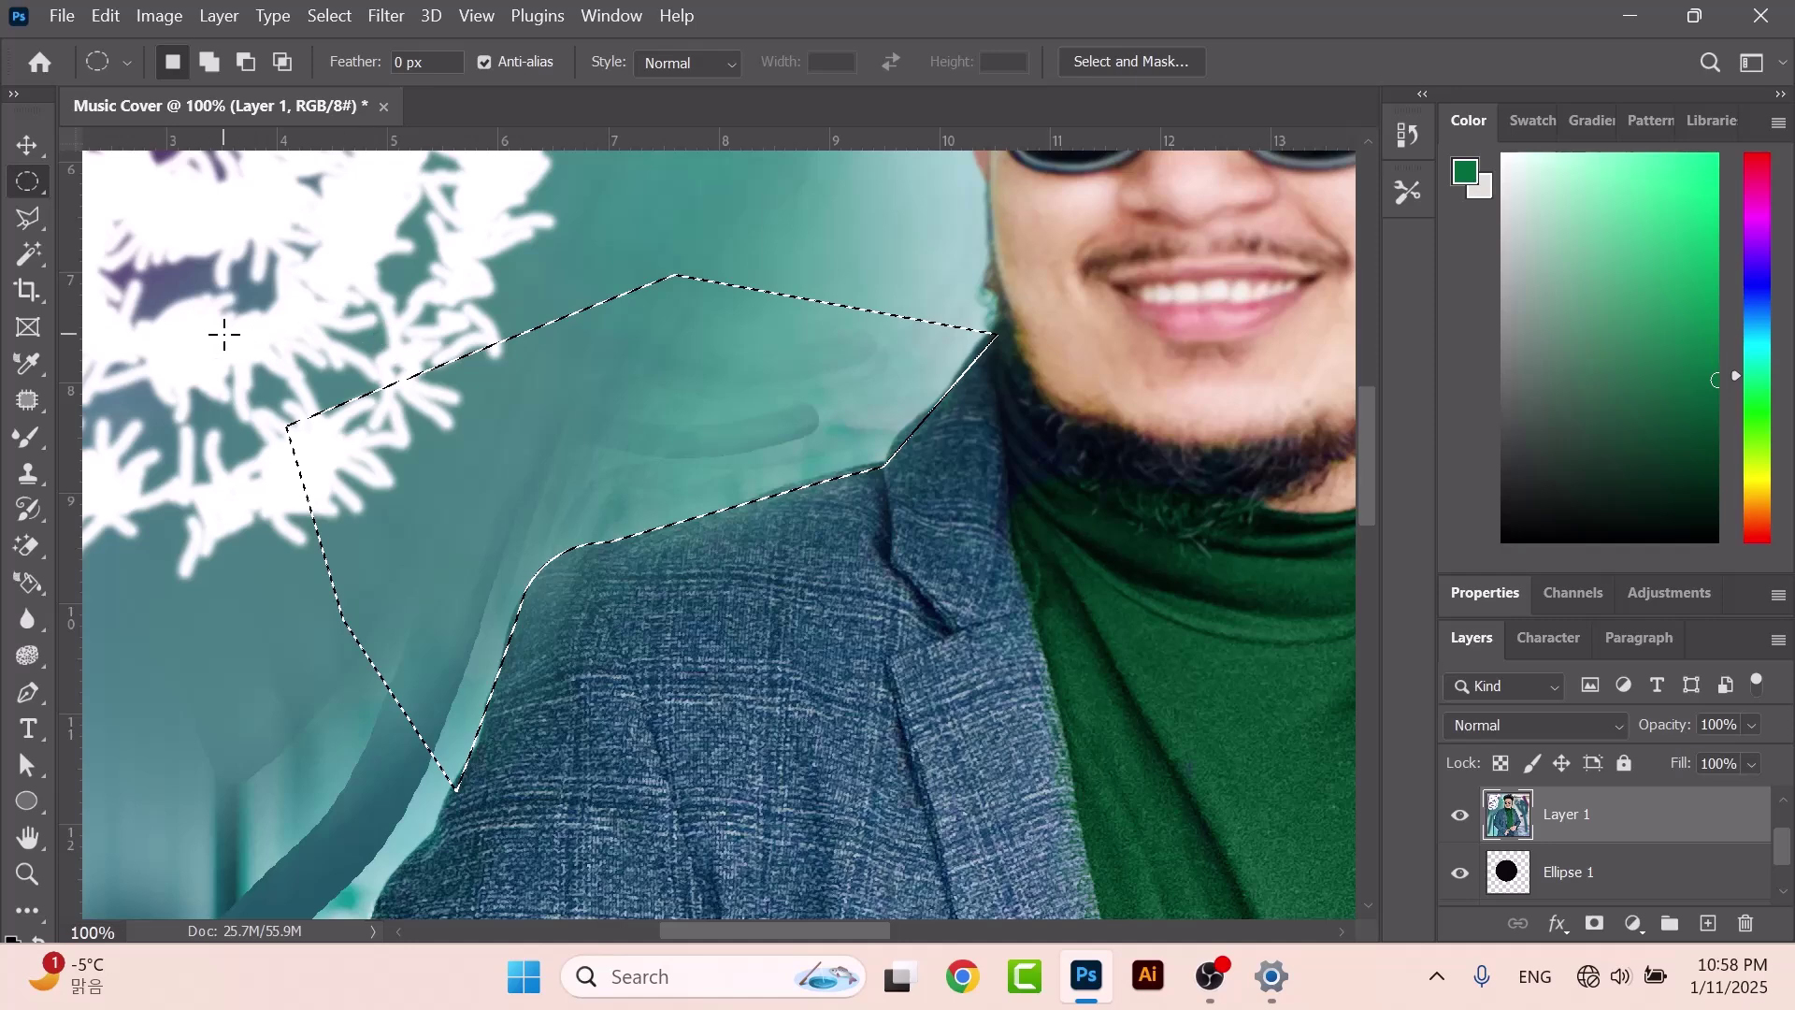
left_click(168, 336)
scroll(89, 524, "down", 2)
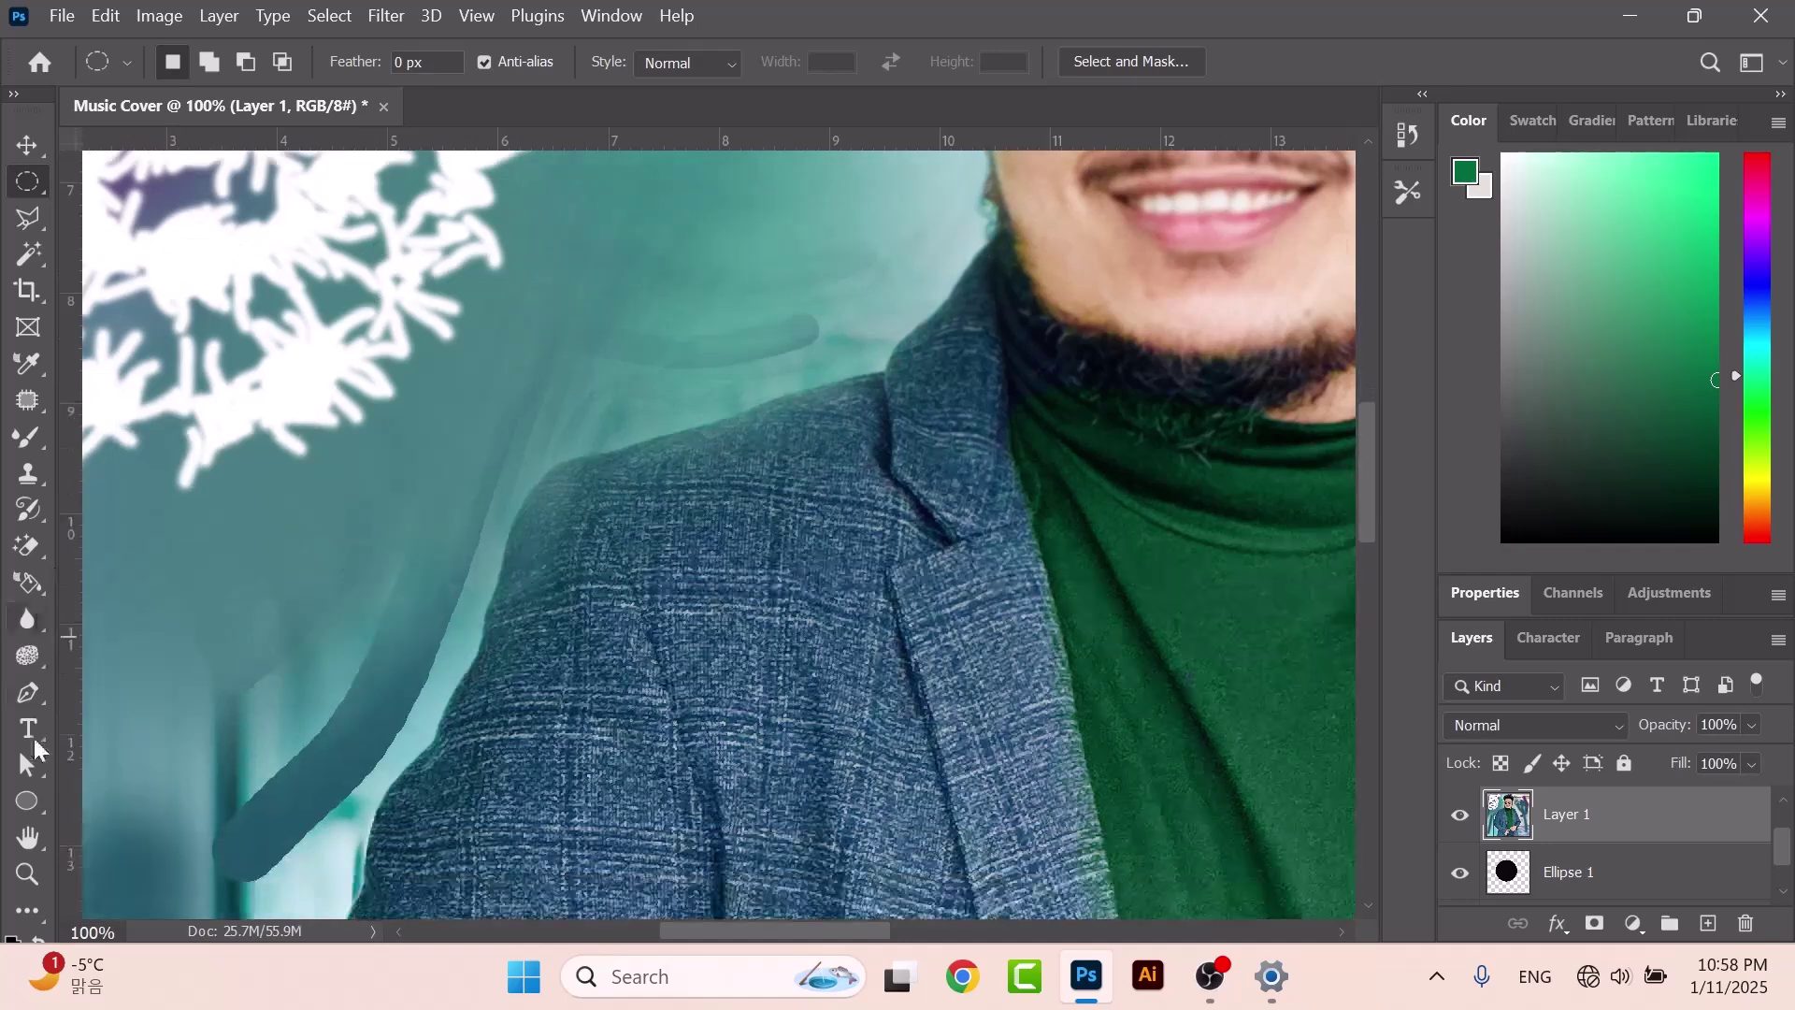
Add a horizontal 12 pt Steelfish text over the jacket sleeve containing the person's first name.
left_click(29, 743)
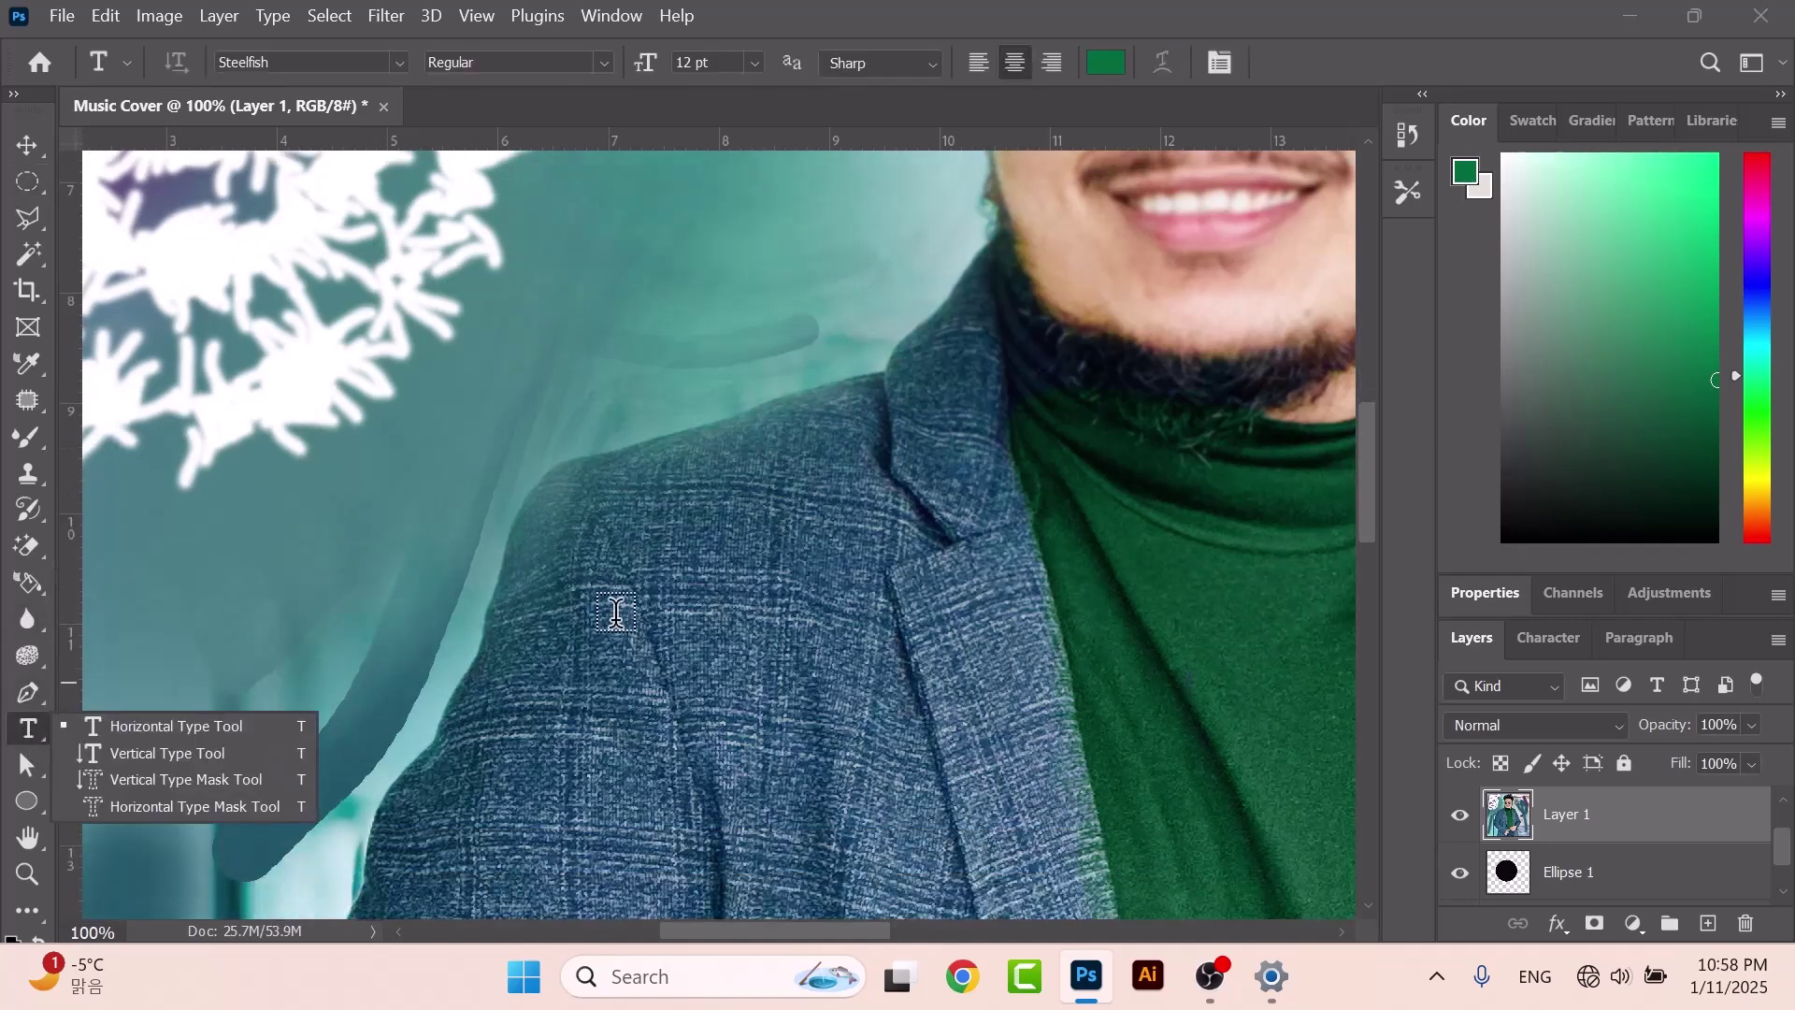
key("ctrl+minus")
key("ctrl+minus")
key("ctrl+minus")
key("ctrl+minus")
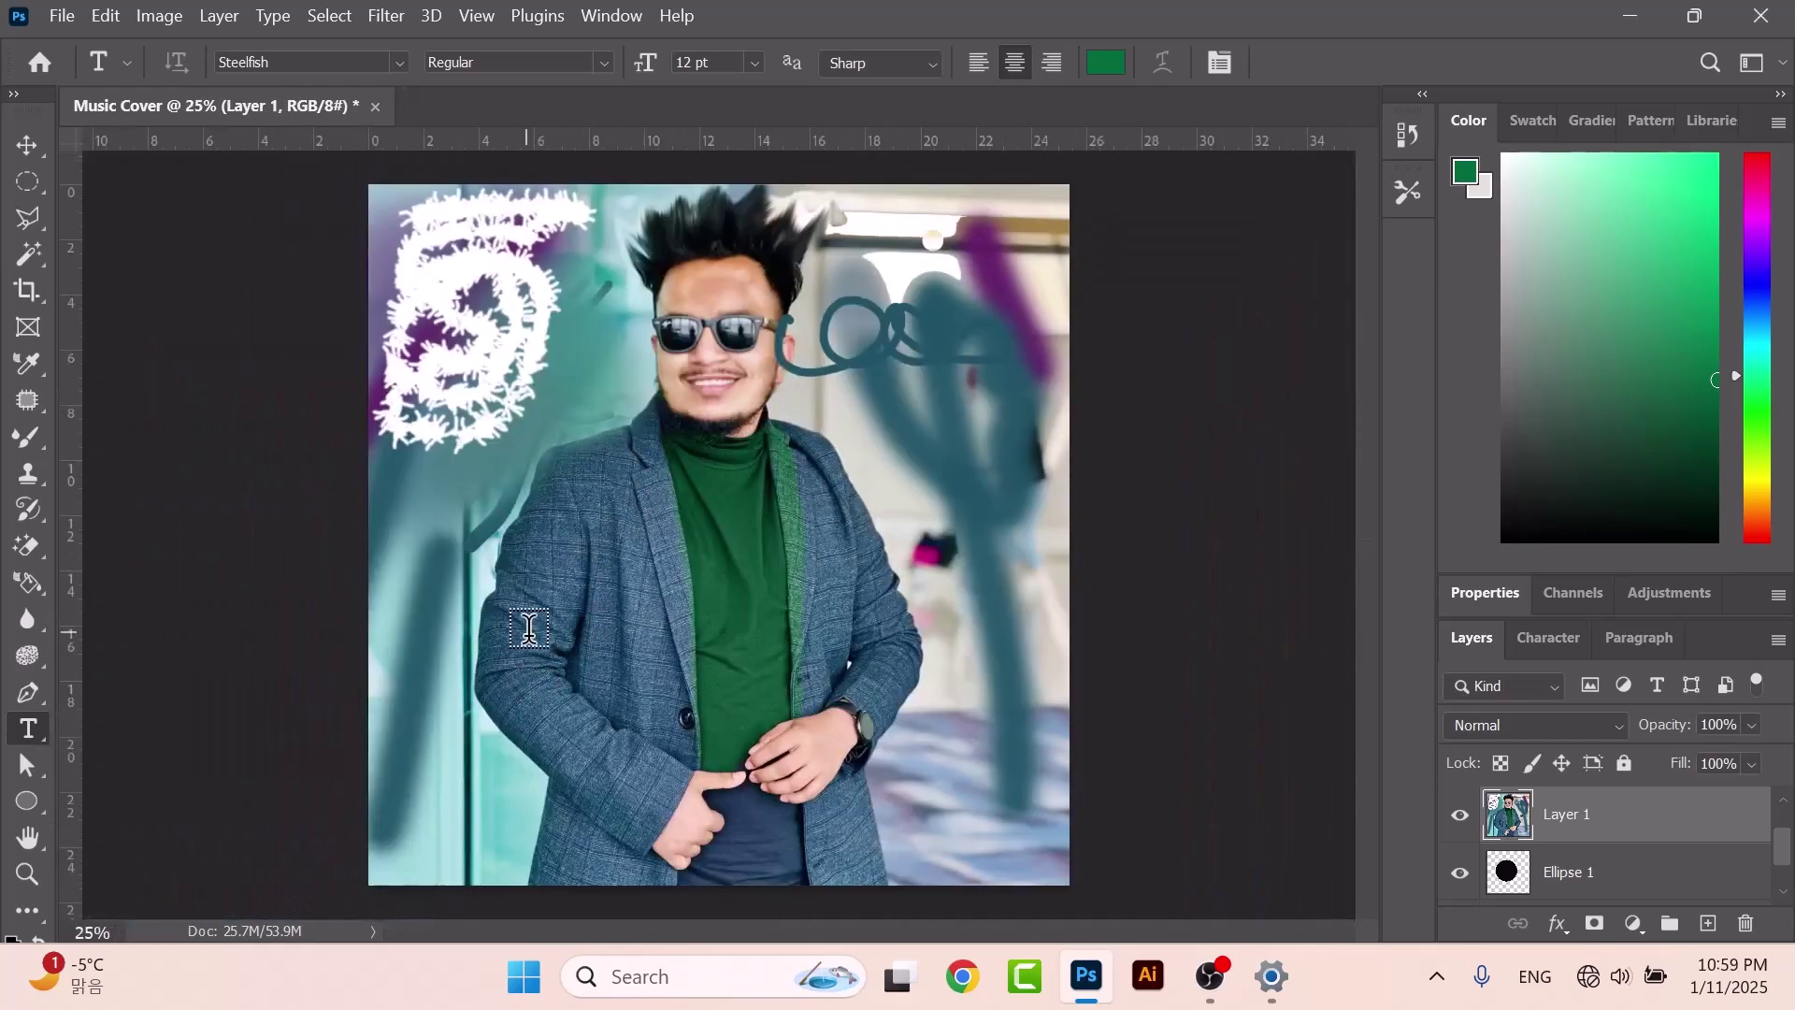
left_click(529, 628)
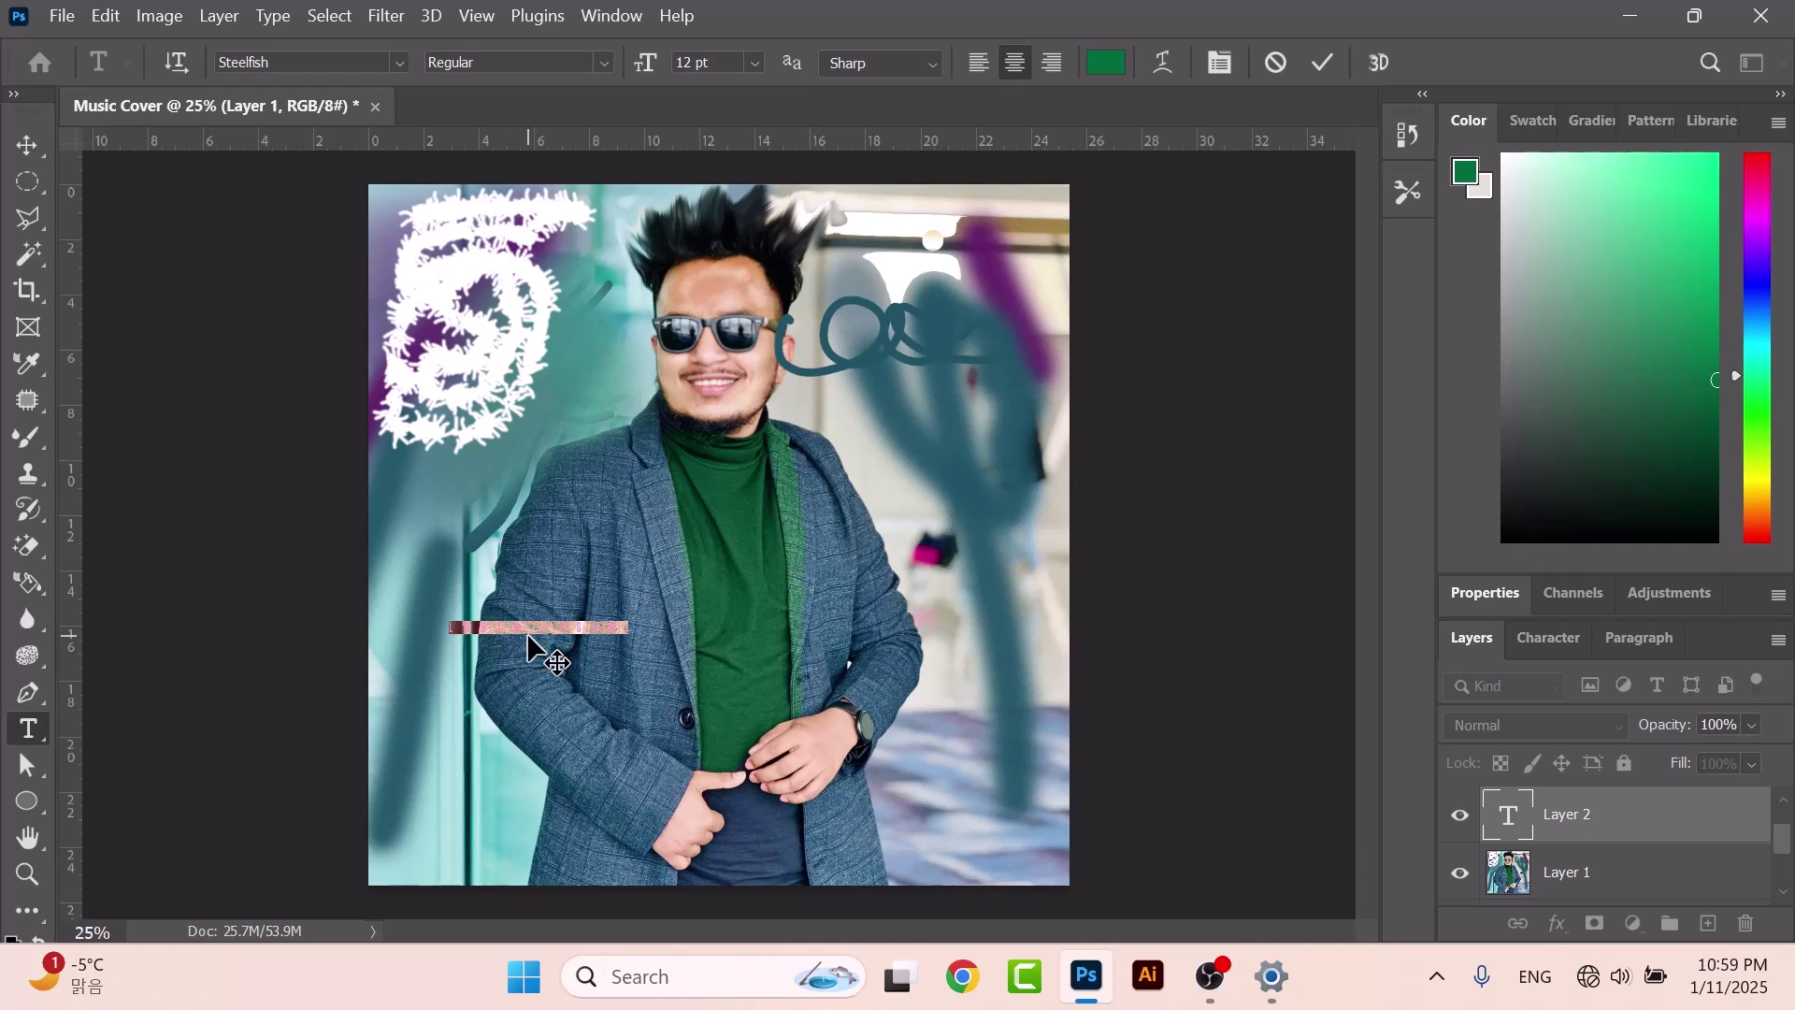
key("BackSpace")
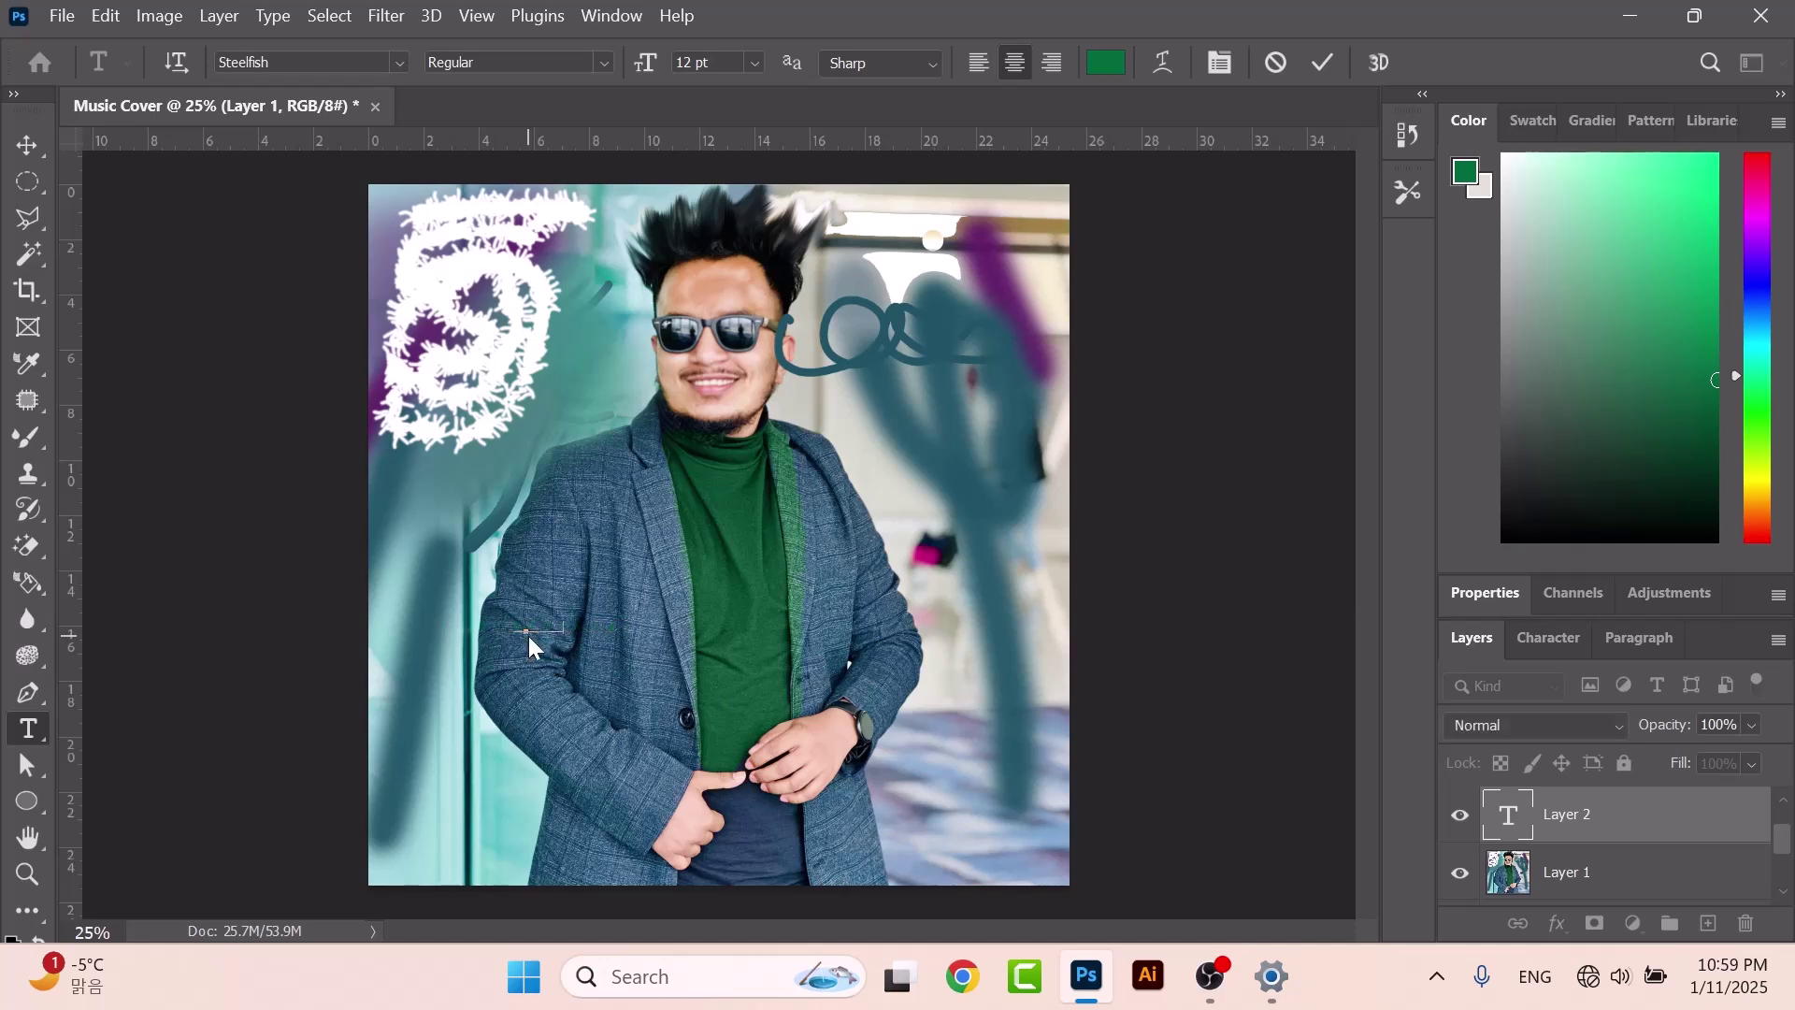
type("shop")
left_click(1335, 60)
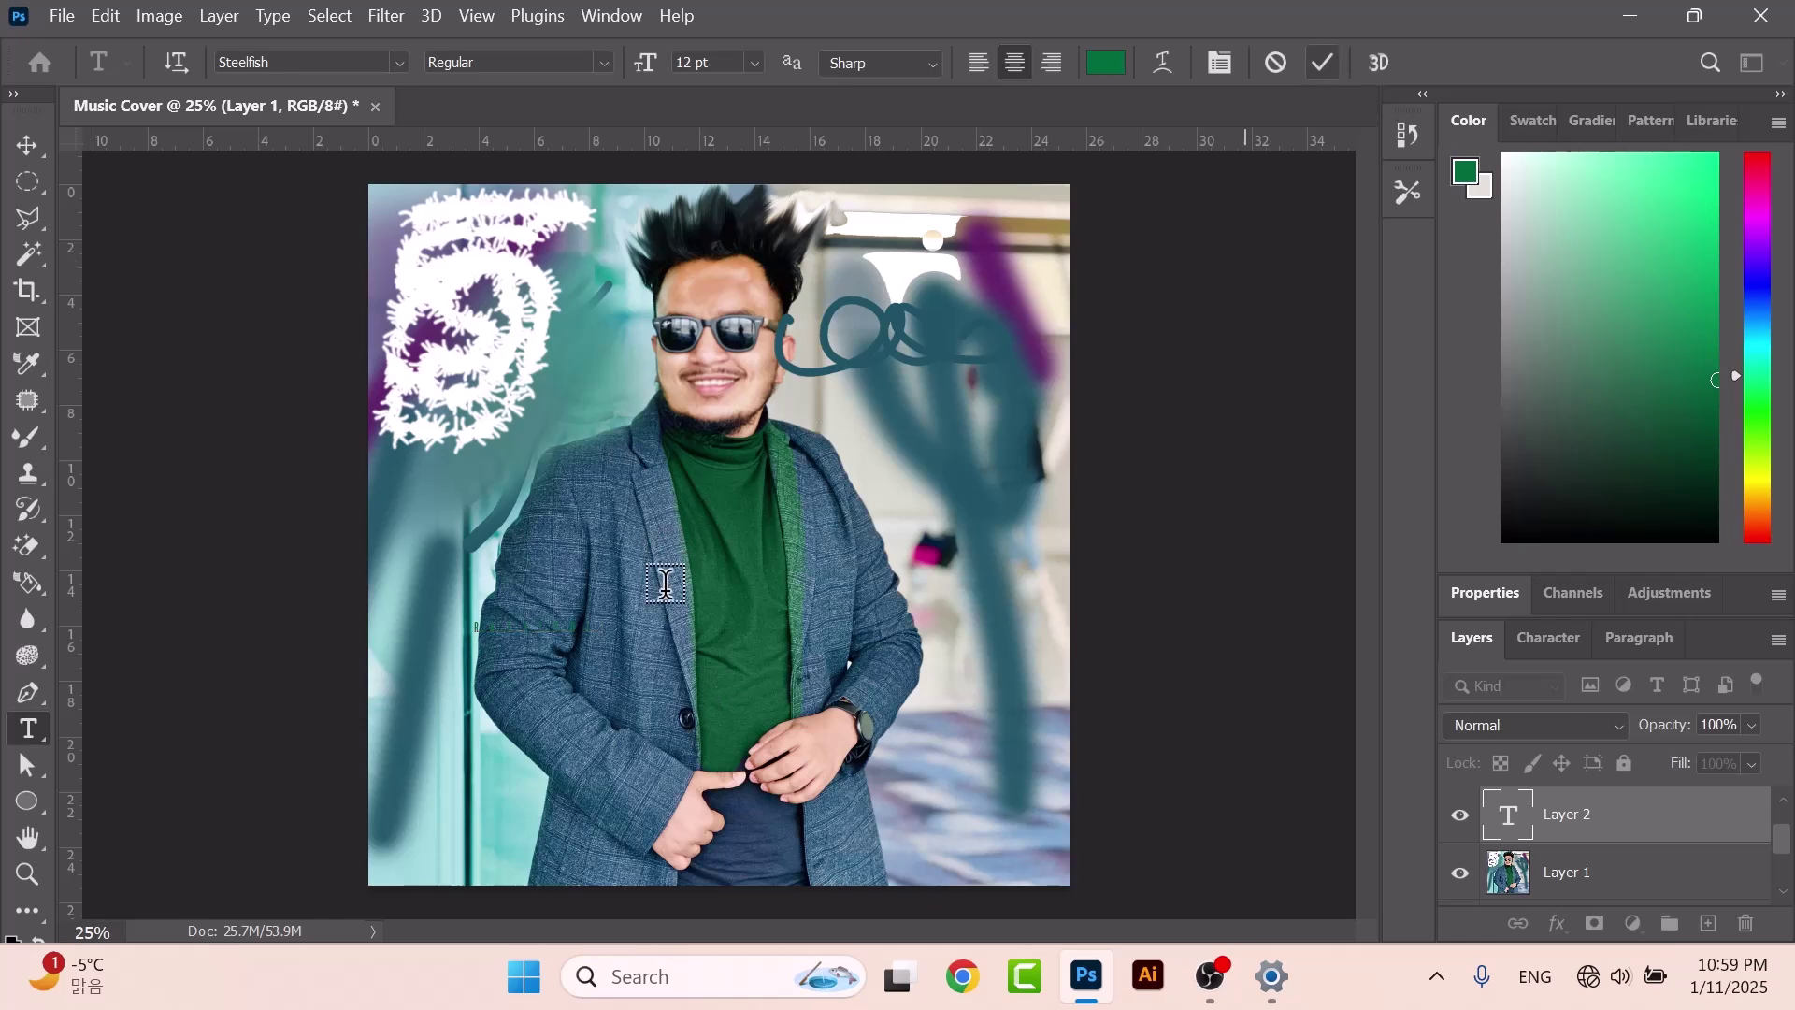
Change the name text's color to white (ffffff) and its font size to 64 pt.
left_click(1549, 637)
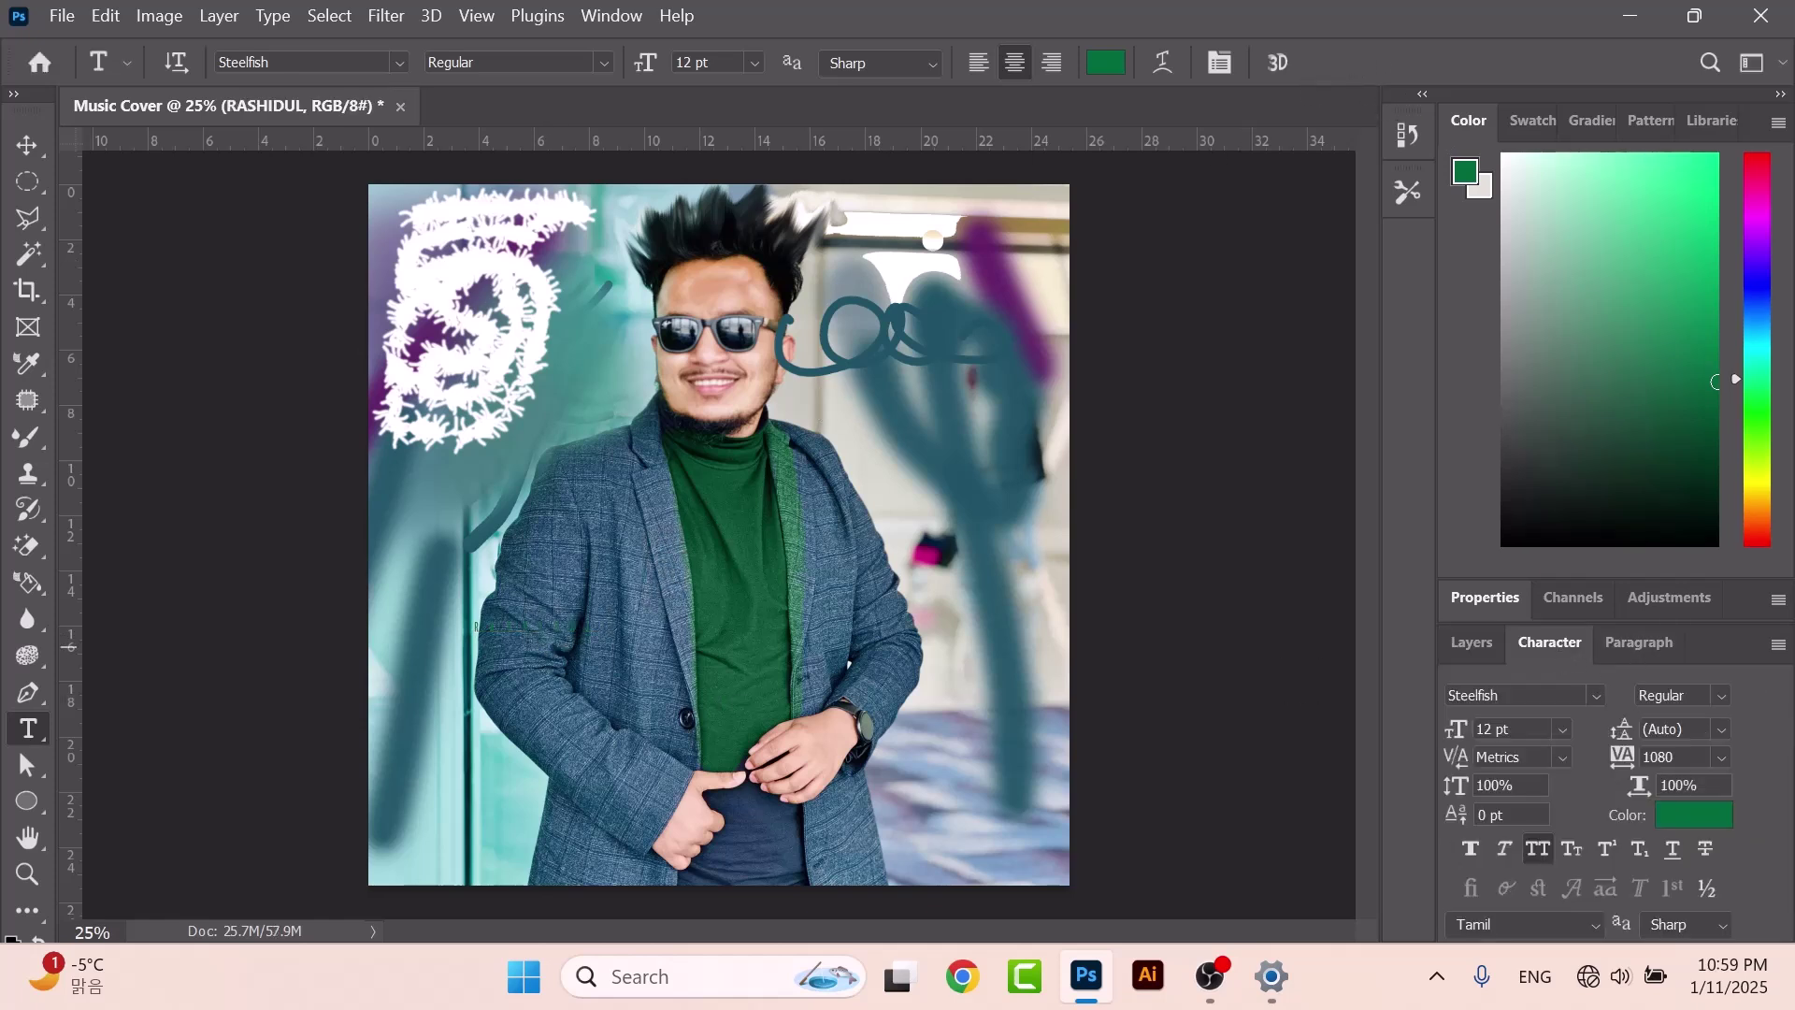
left_click(1692, 815)
left_click(903, 181)
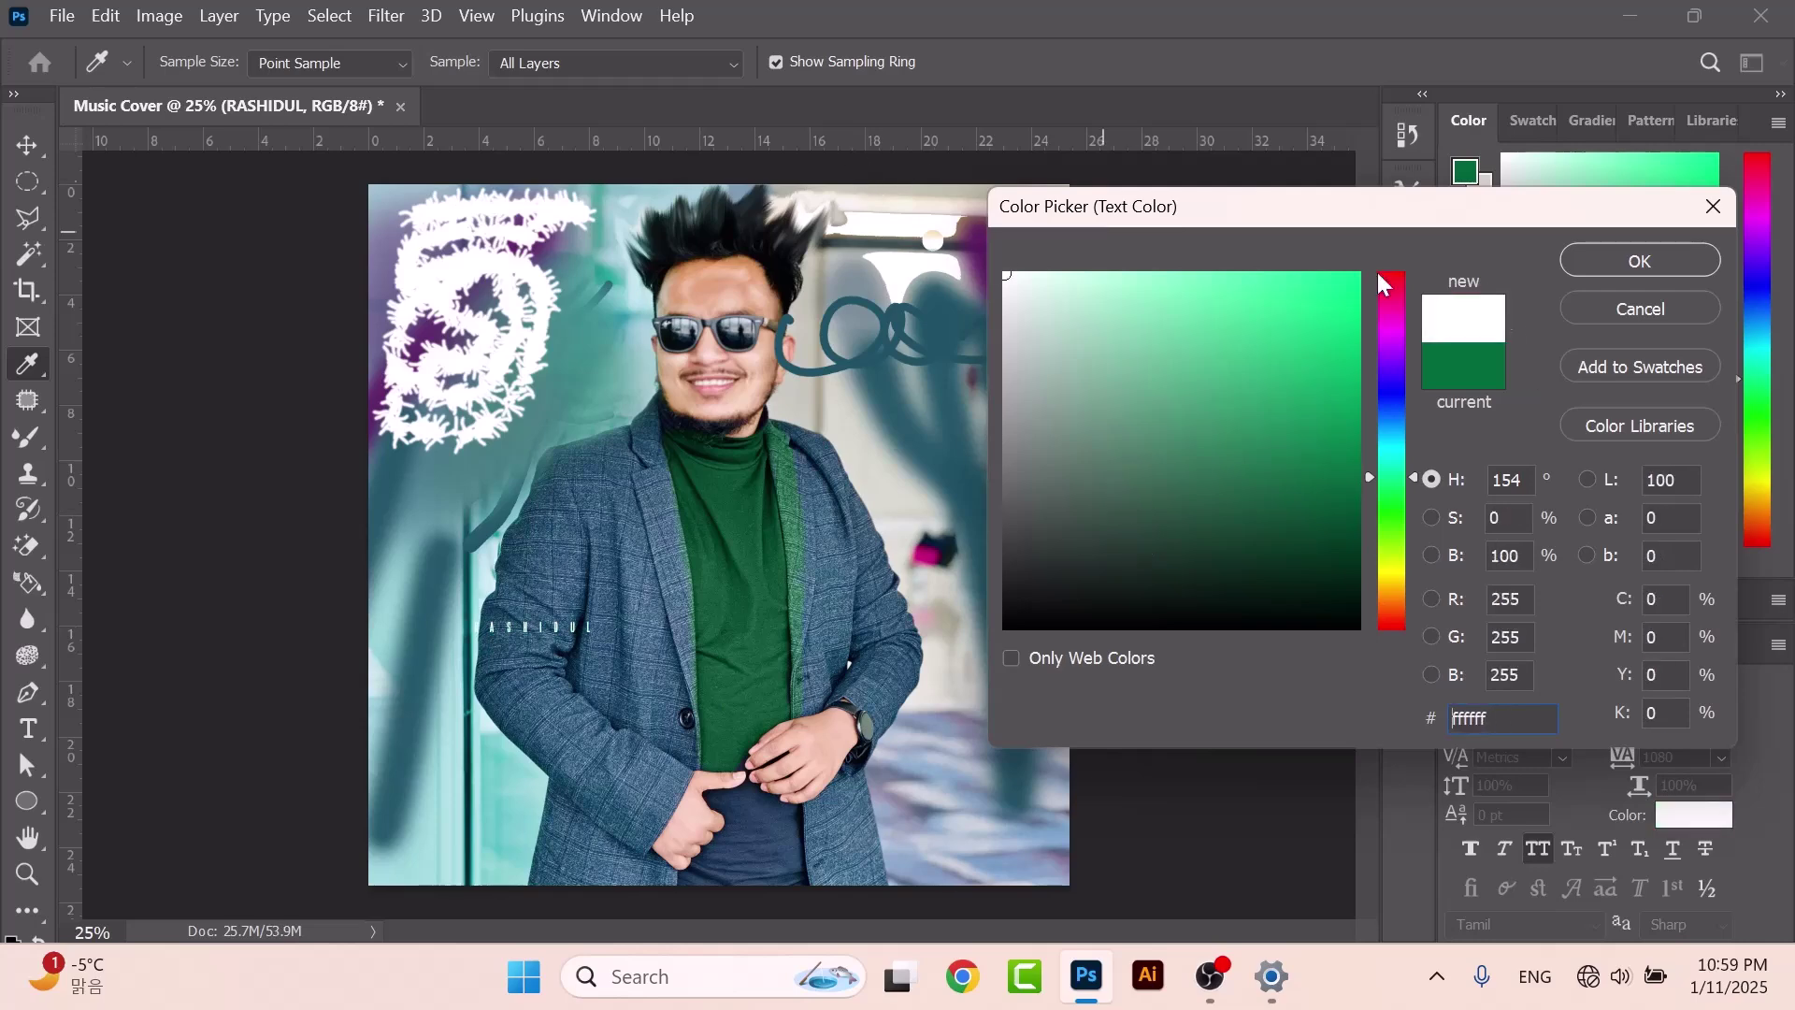
left_click(1601, 264)
left_click(1592, 612)
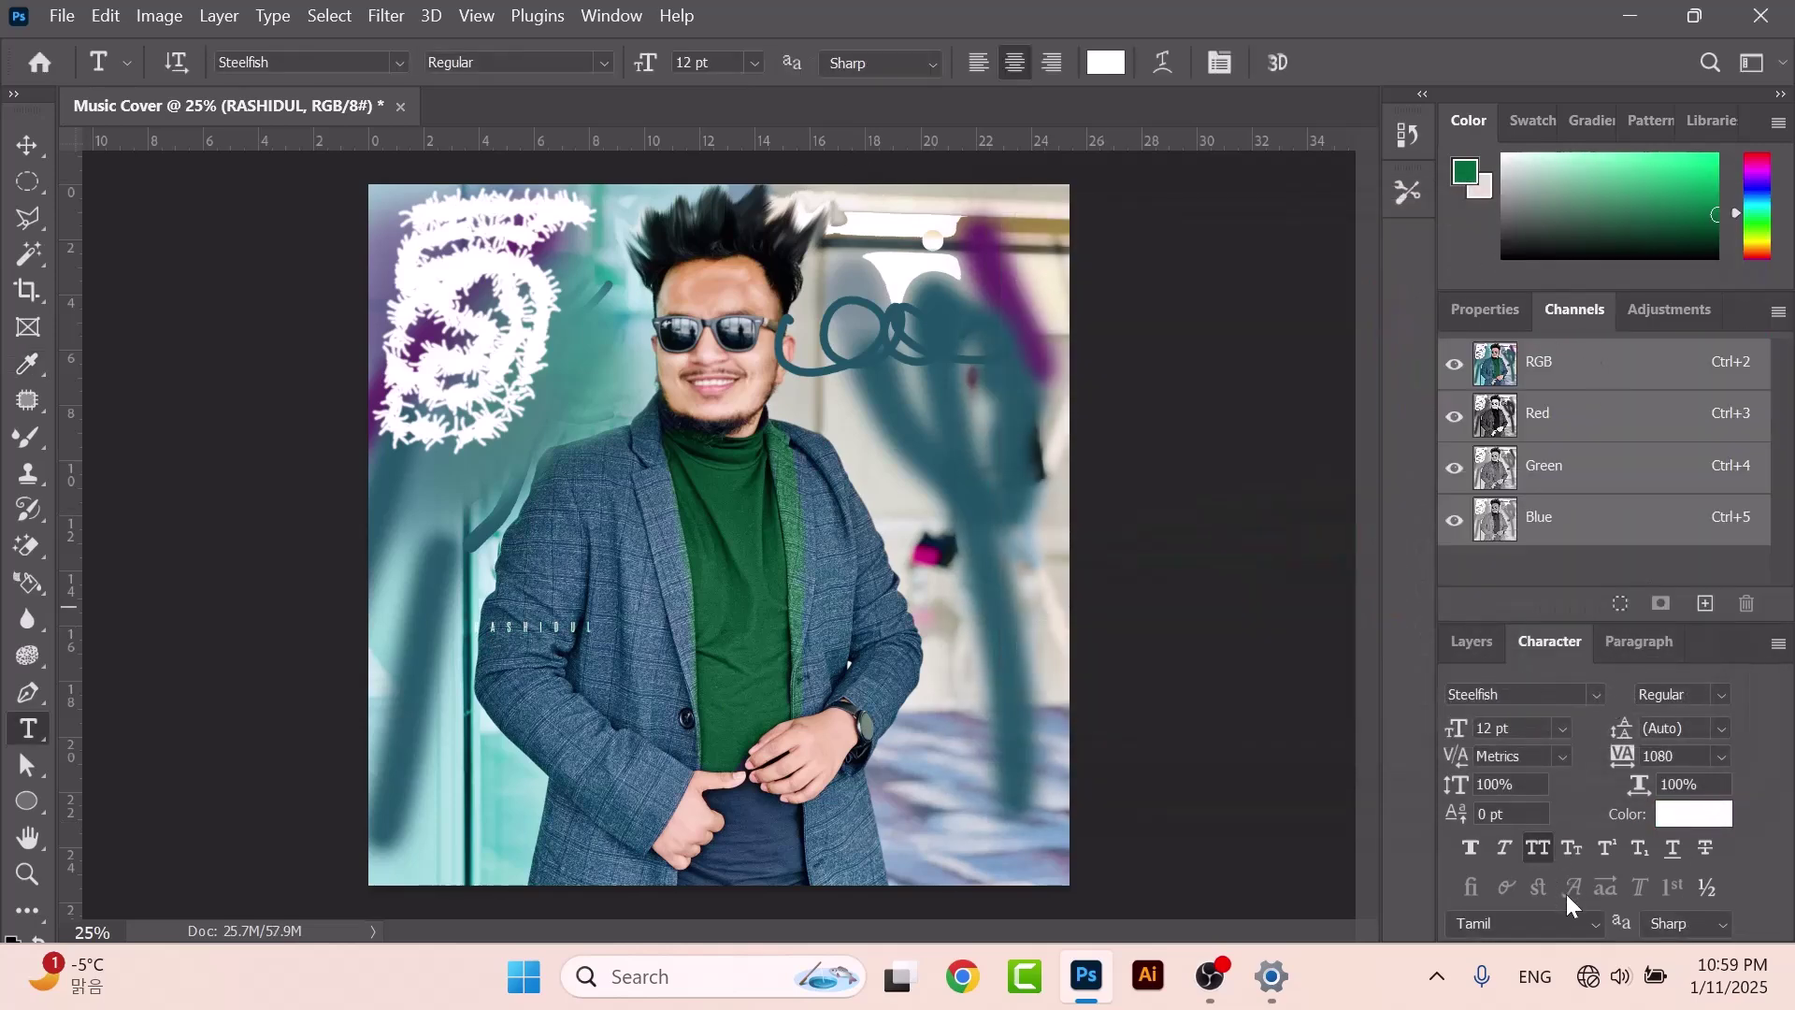
left_click_drag(1457, 729, 1515, 720)
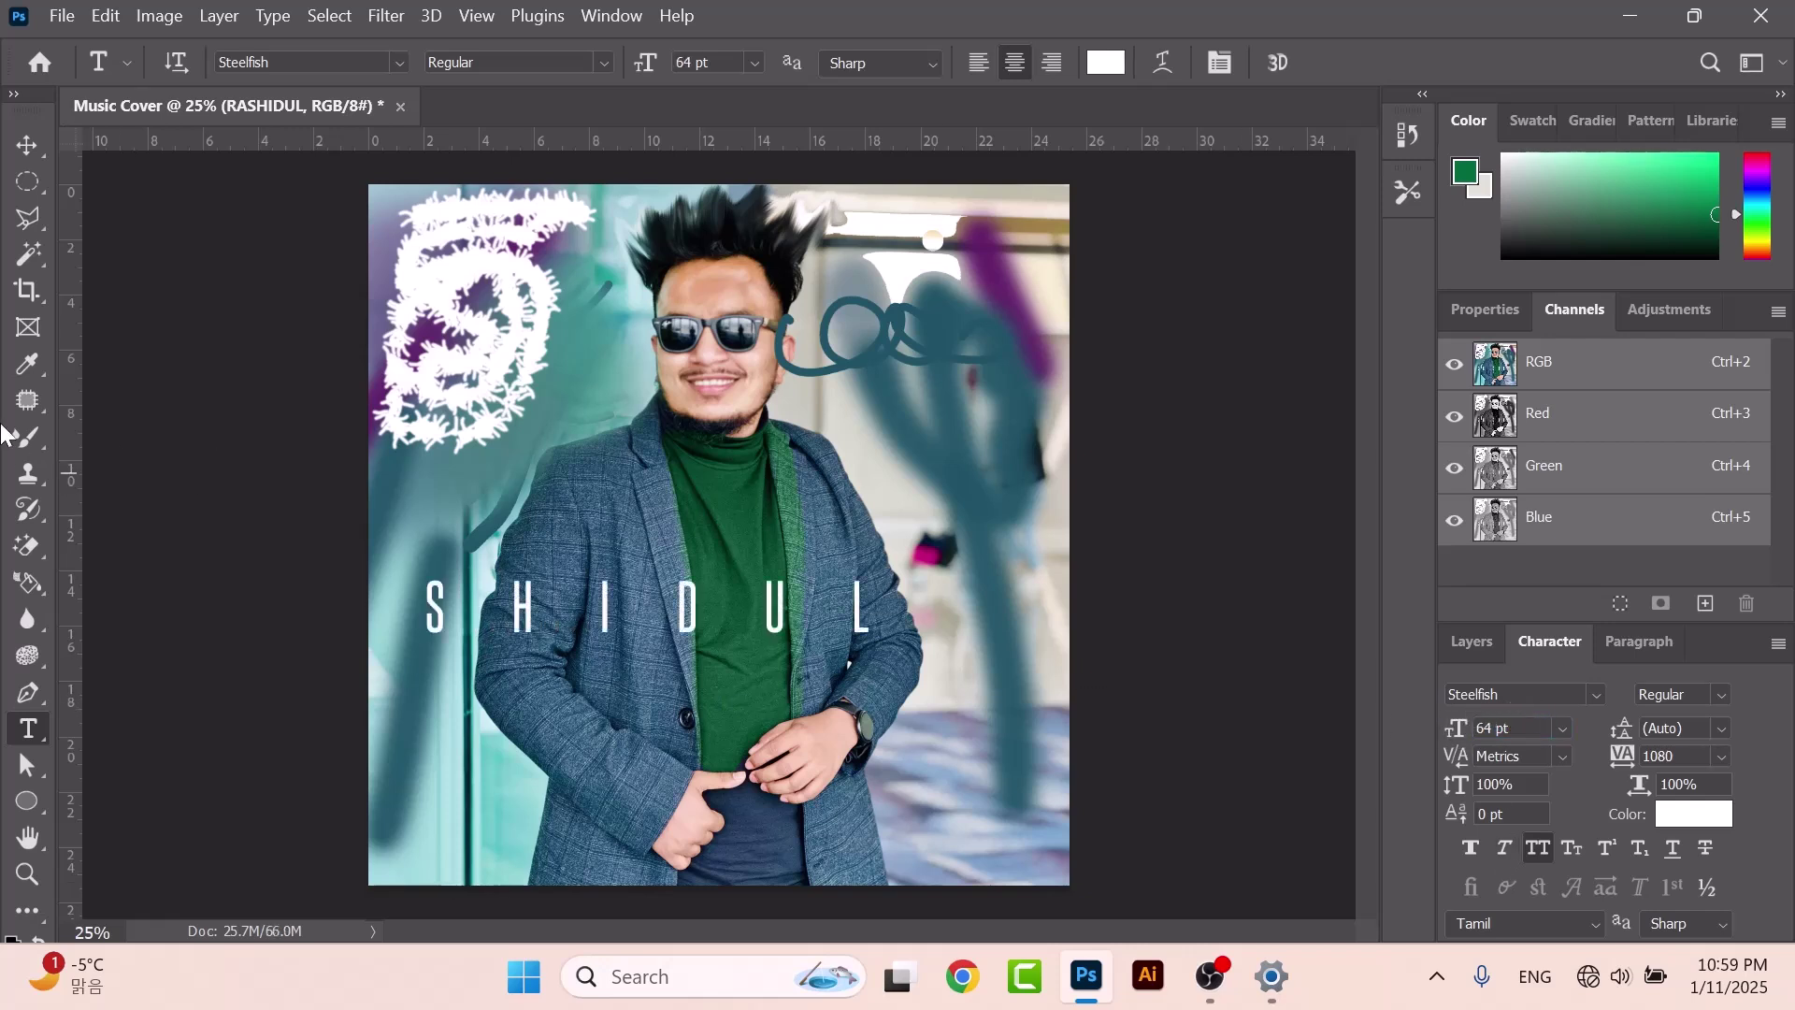
Move the name text across the middle of the photo and set its tracking to 0.
left_click(27, 145)
left_click_drag(690, 609, 822, 610)
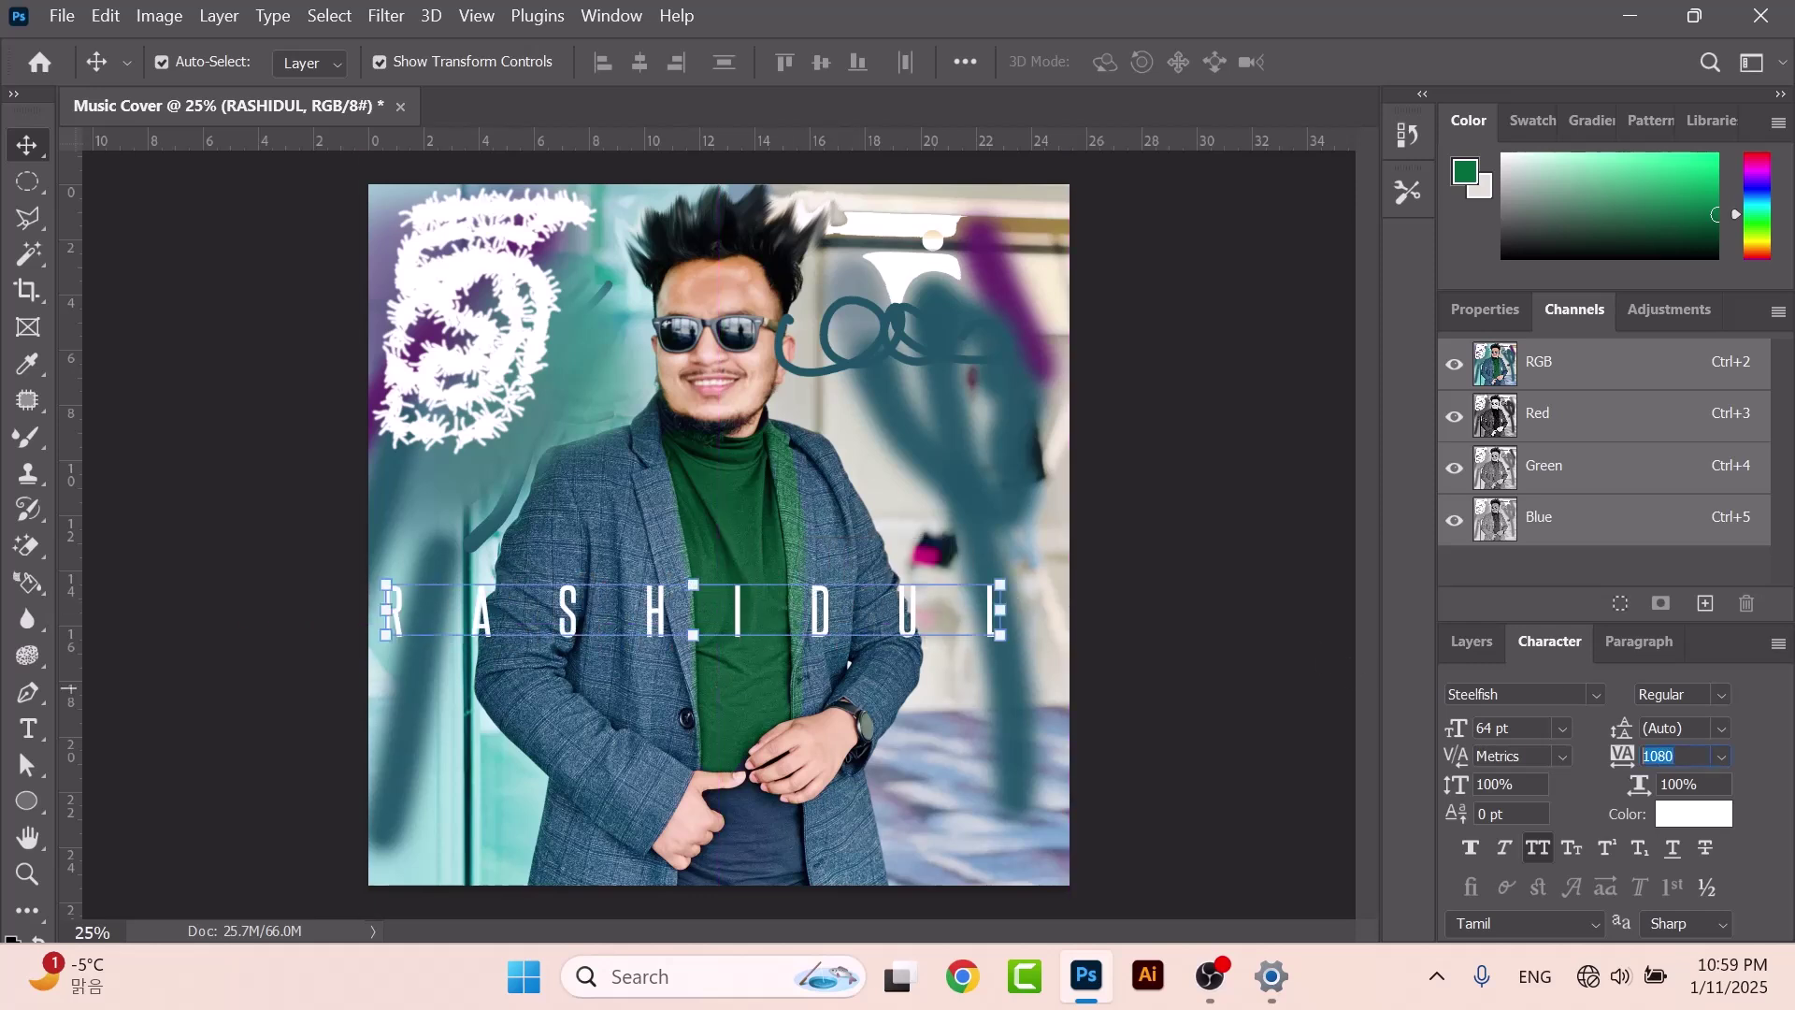
type("0")
key("Return")
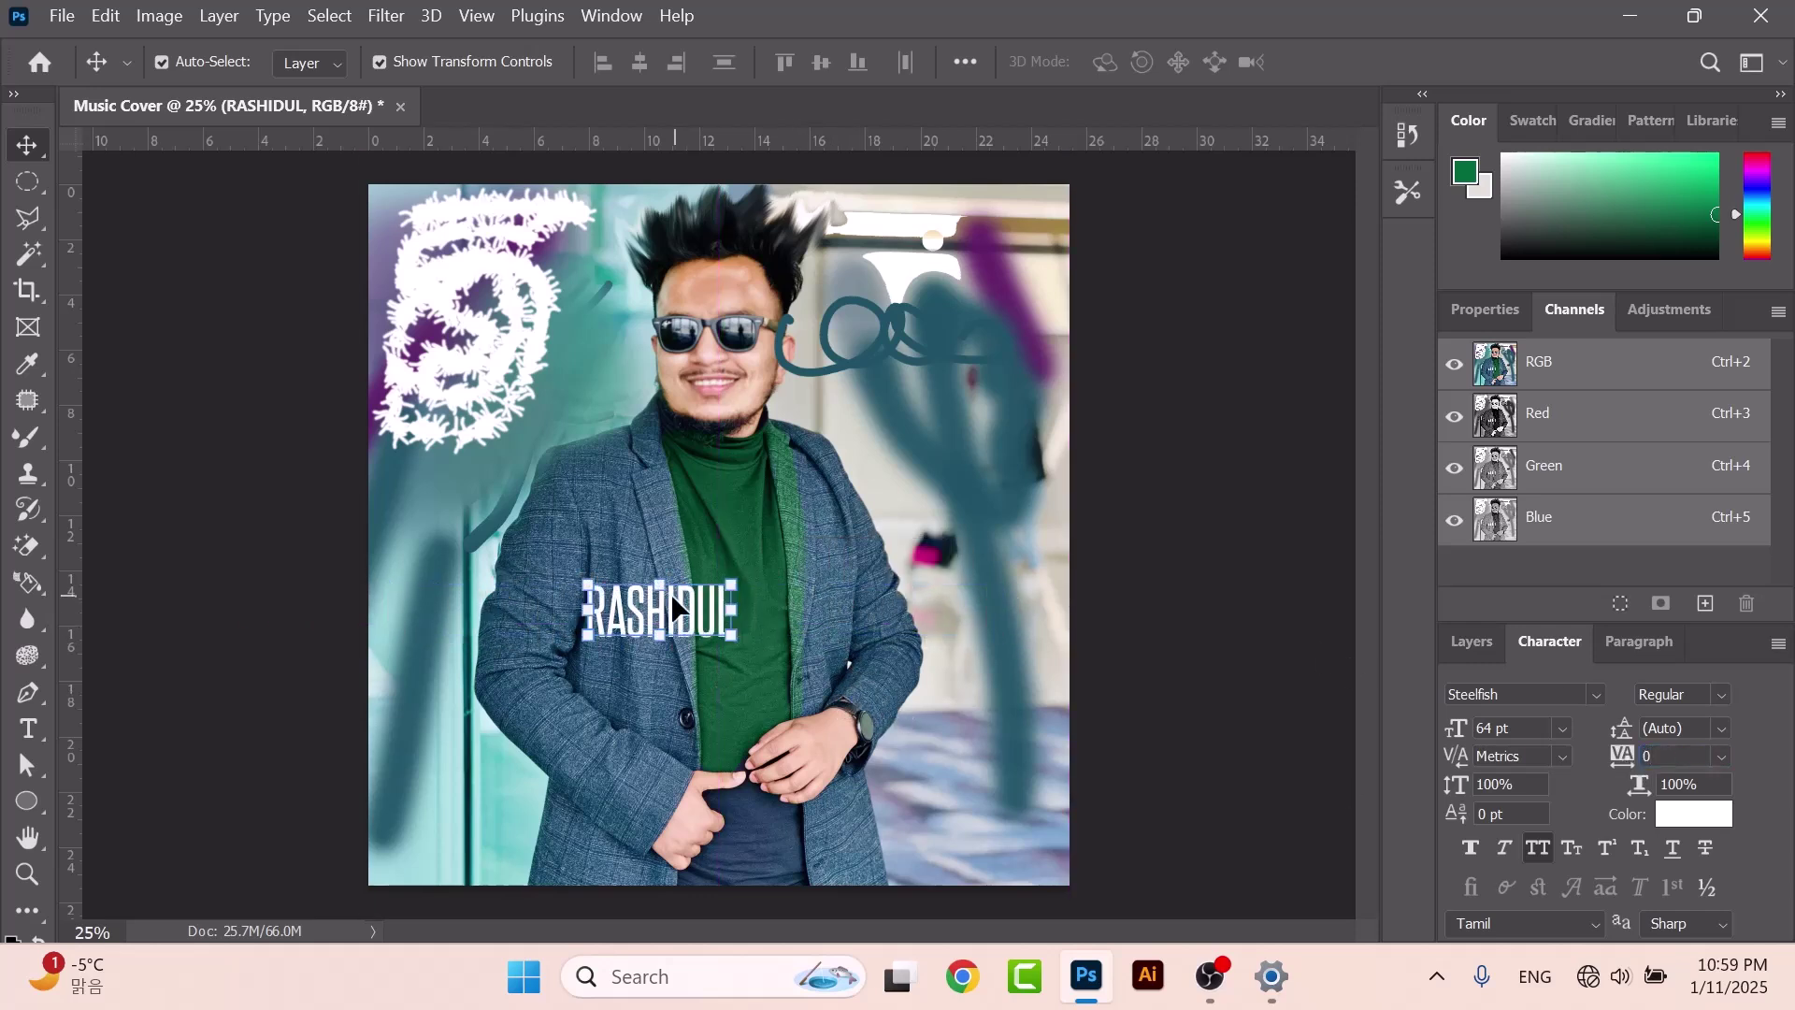
Scale the name text up to about 211 pt and center it horizontally over the man's chest.
left_click_drag(732, 574, 985, 462)
left_click_drag(820, 581, 753, 568)
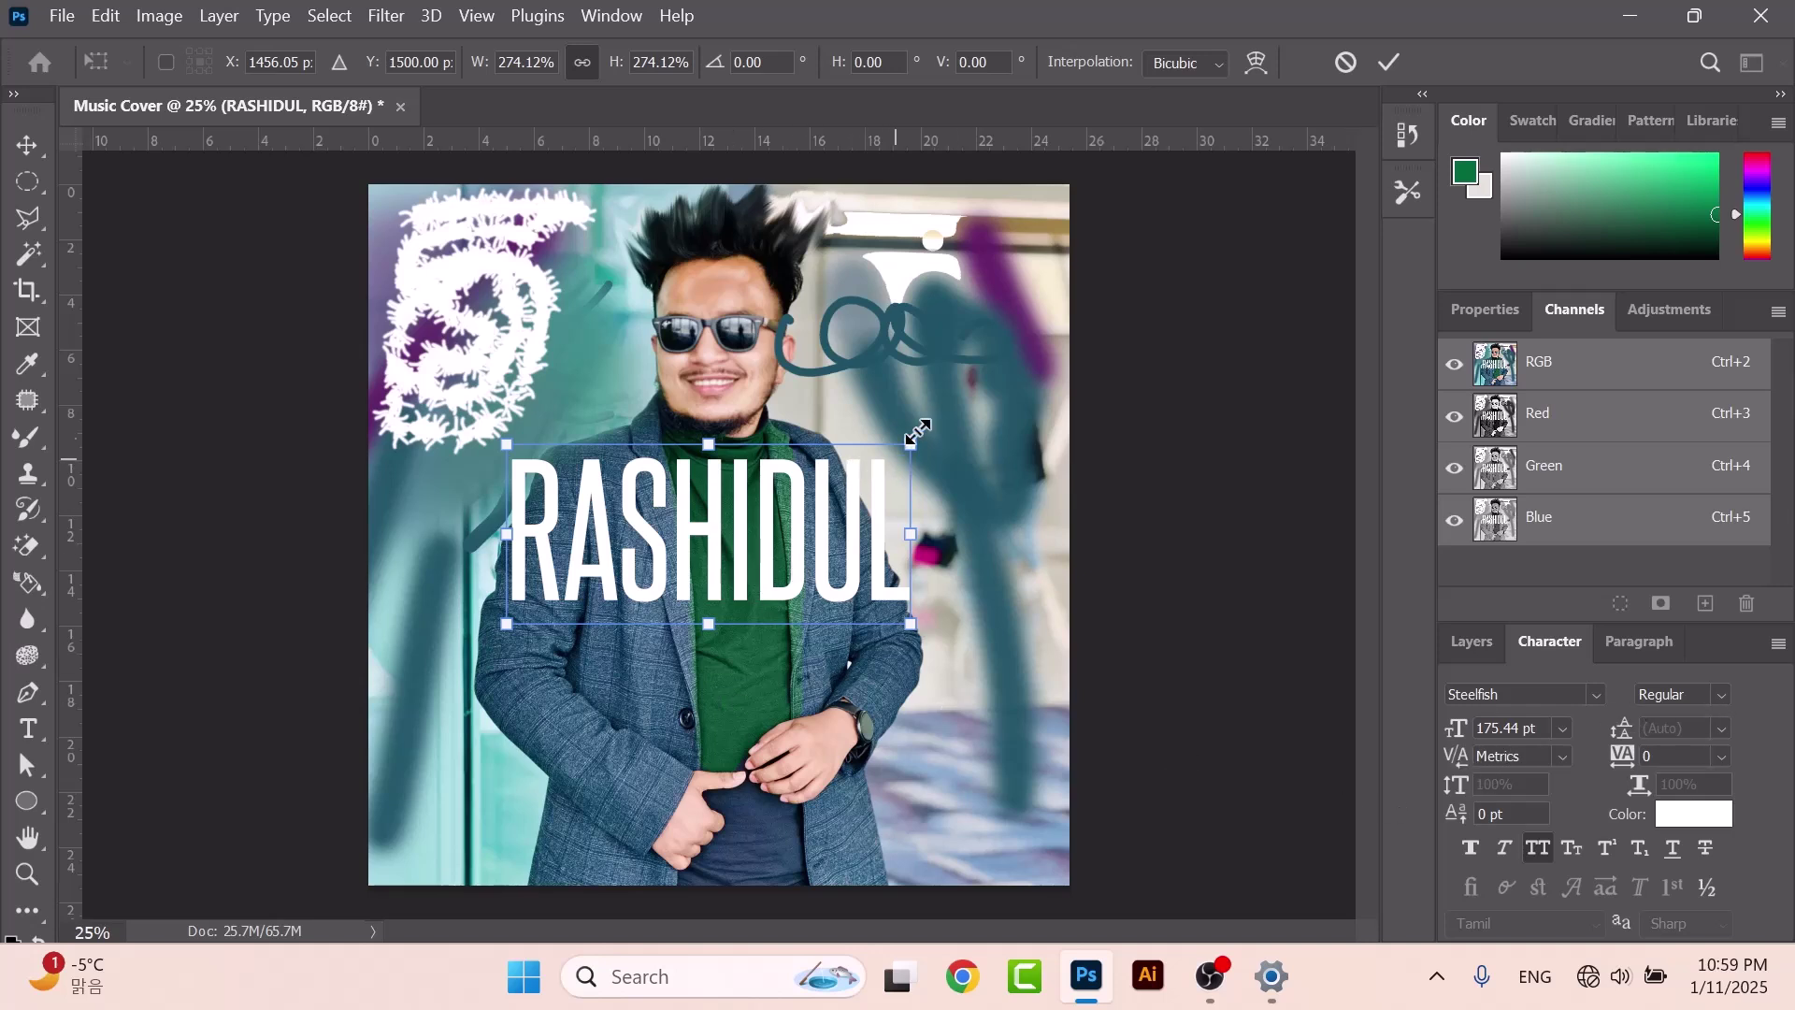
left_click_drag(918, 430, 889, 510)
left_click_drag(710, 571, 760, 552)
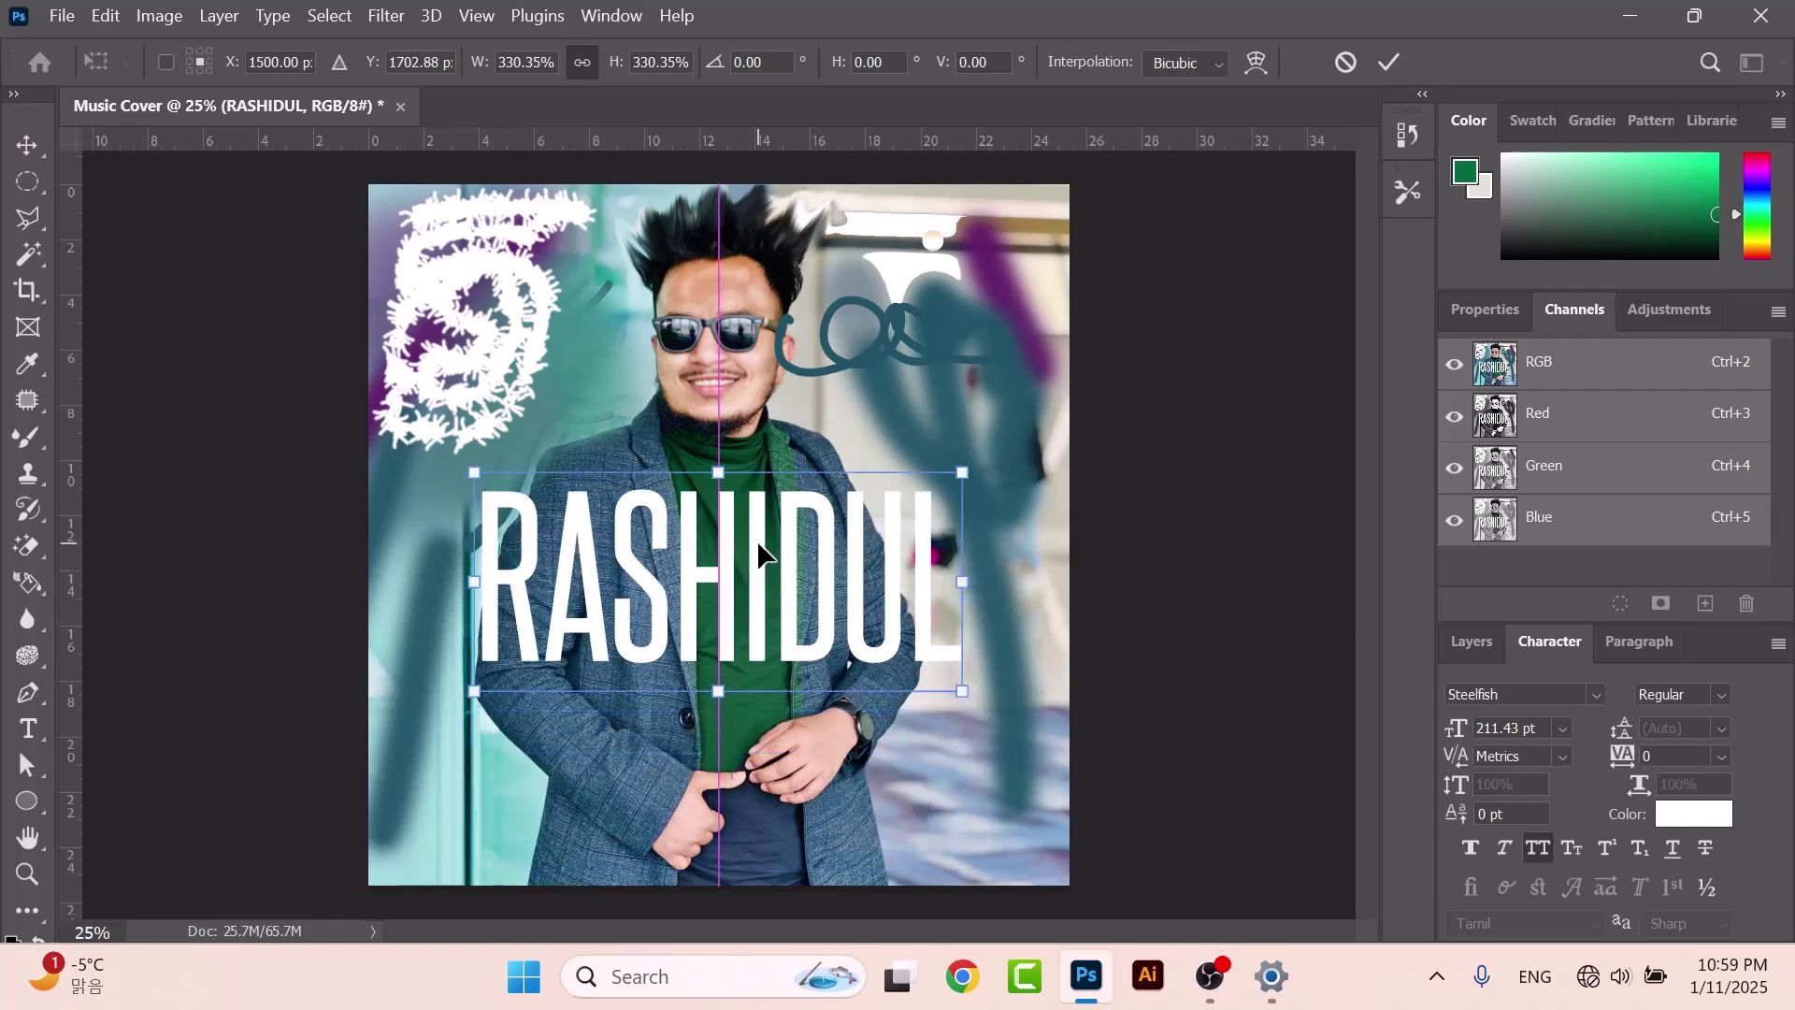
left_click(1390, 61)
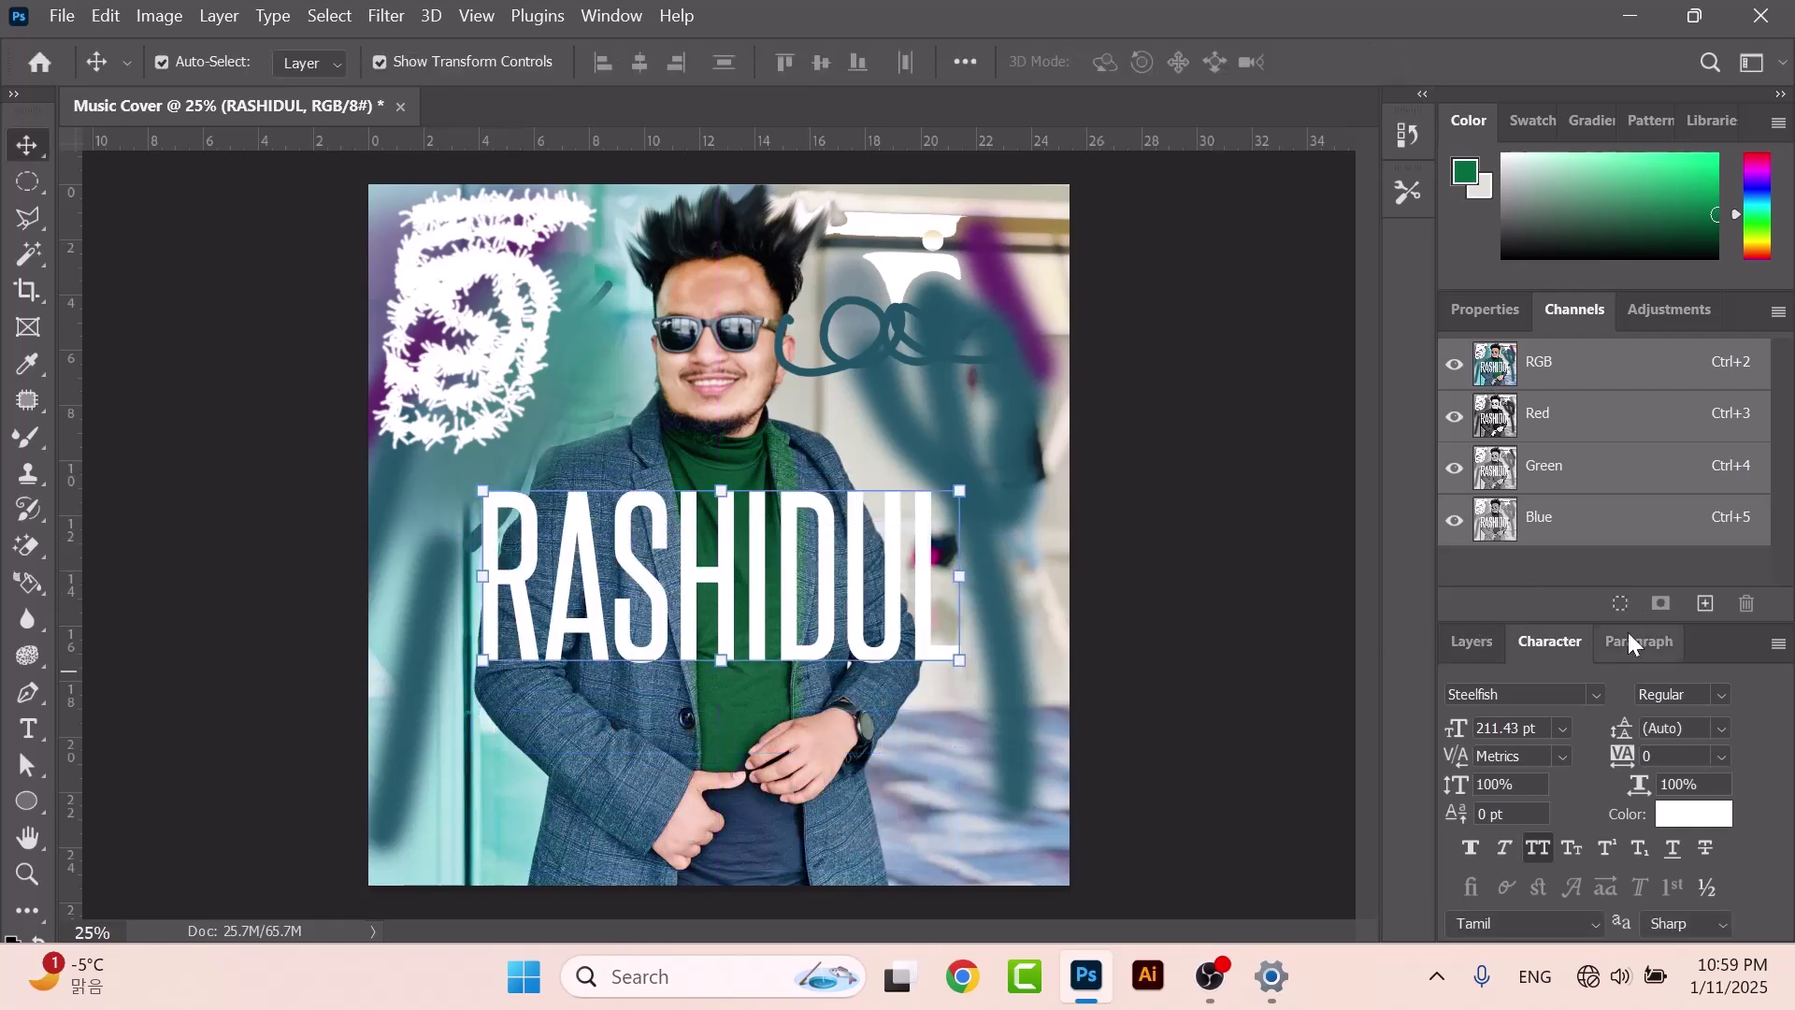
Preview other installed fonts on the name text.
left_click(1597, 694)
scroll(1597, 636, "up", 10)
left_click_drag(1787, 124, 1779, 423)
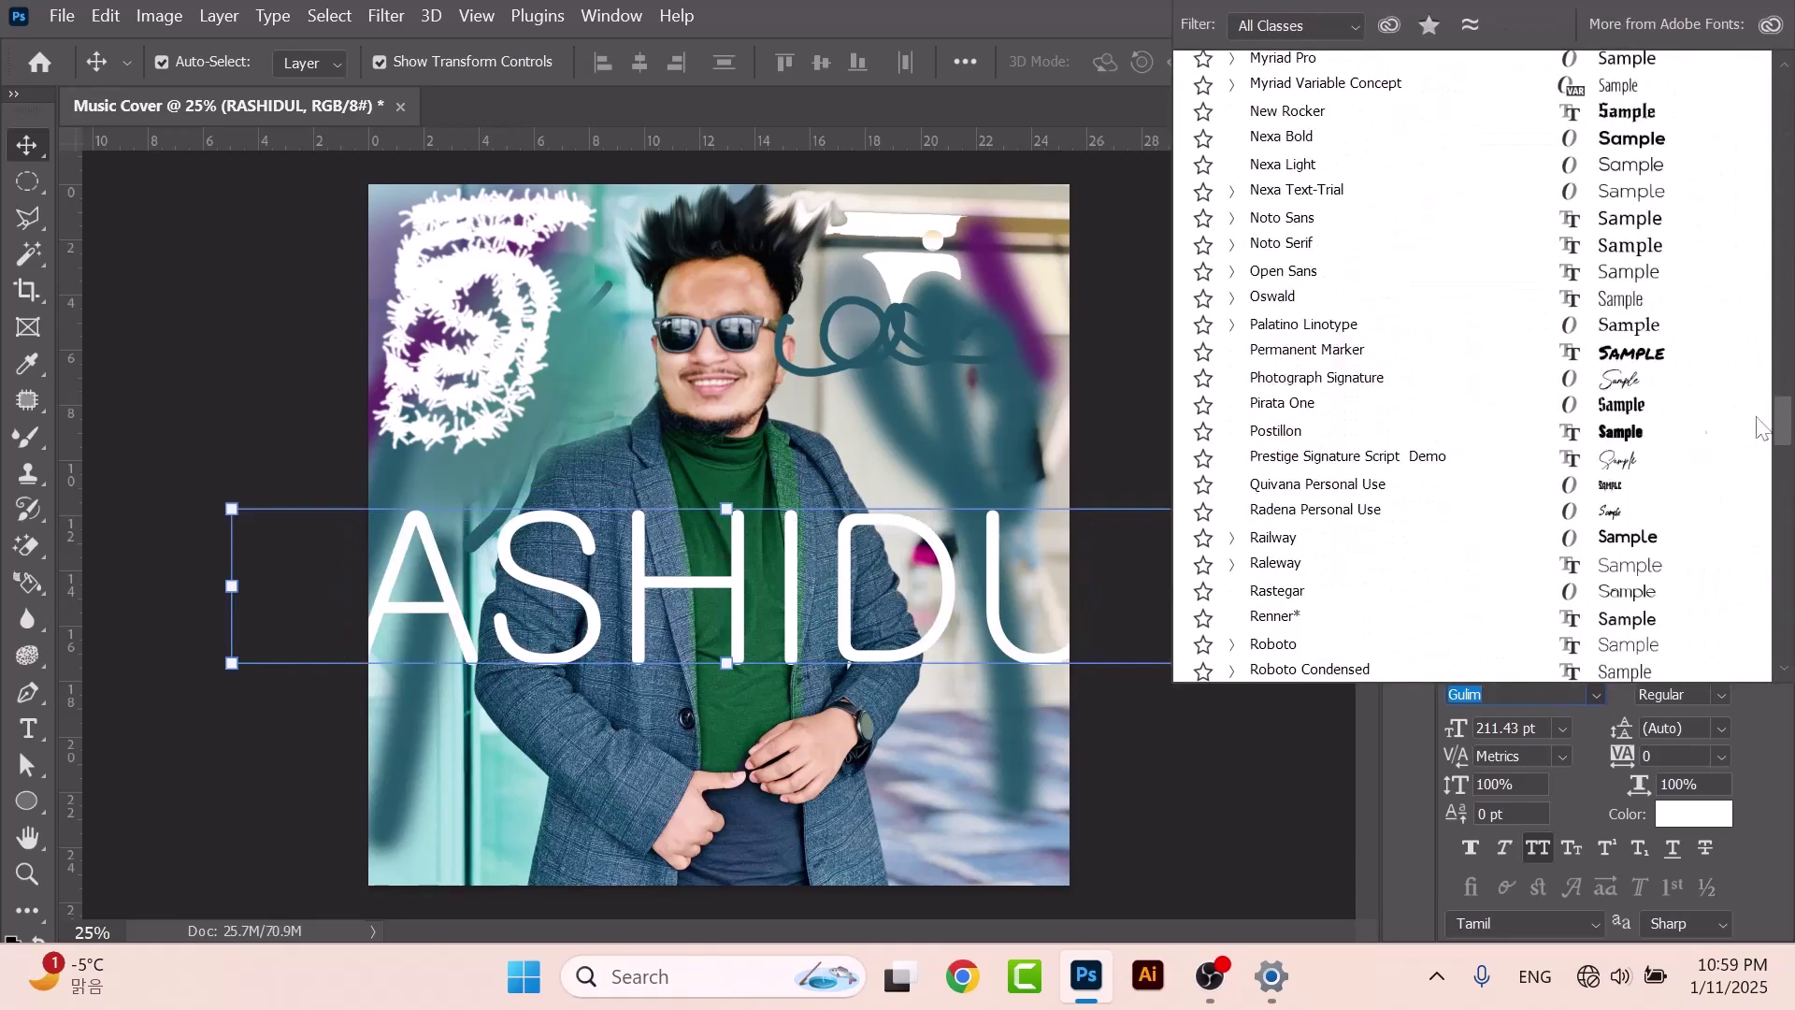
left_click(1132, 350)
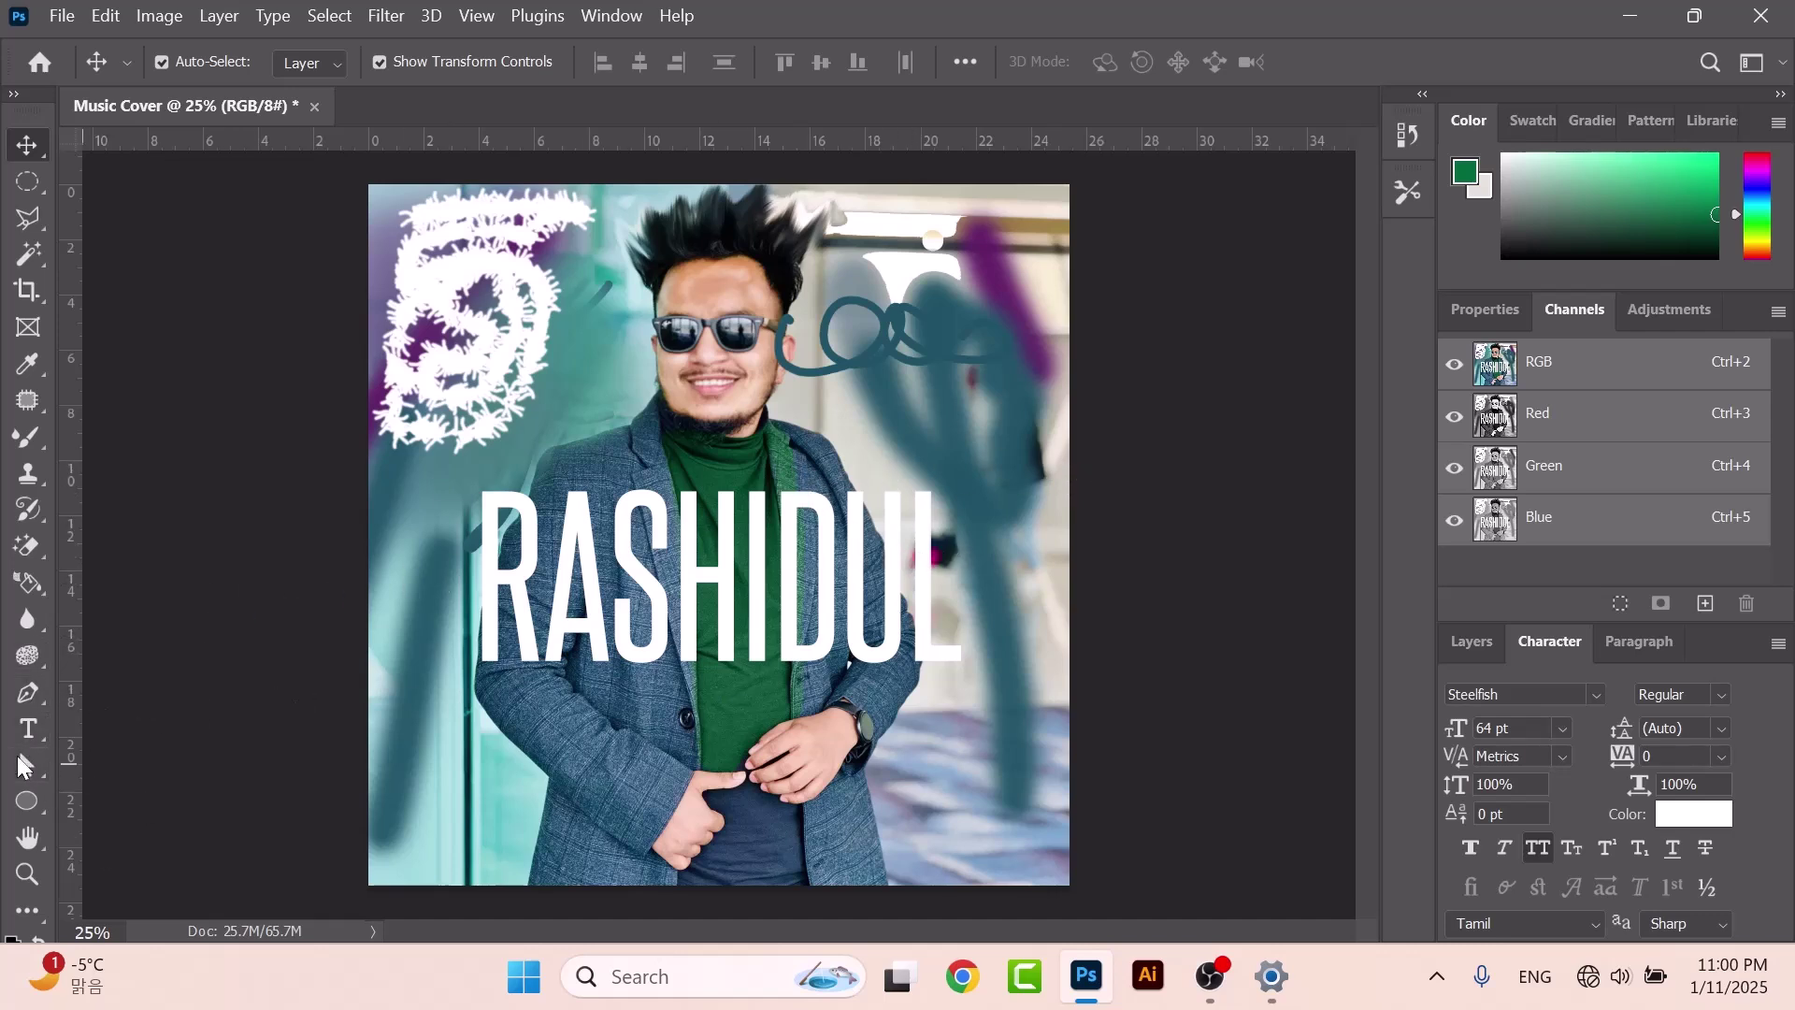
Try to select path points around the painted number 5 with the Direct Selection Tool.
left_click(35, 766)
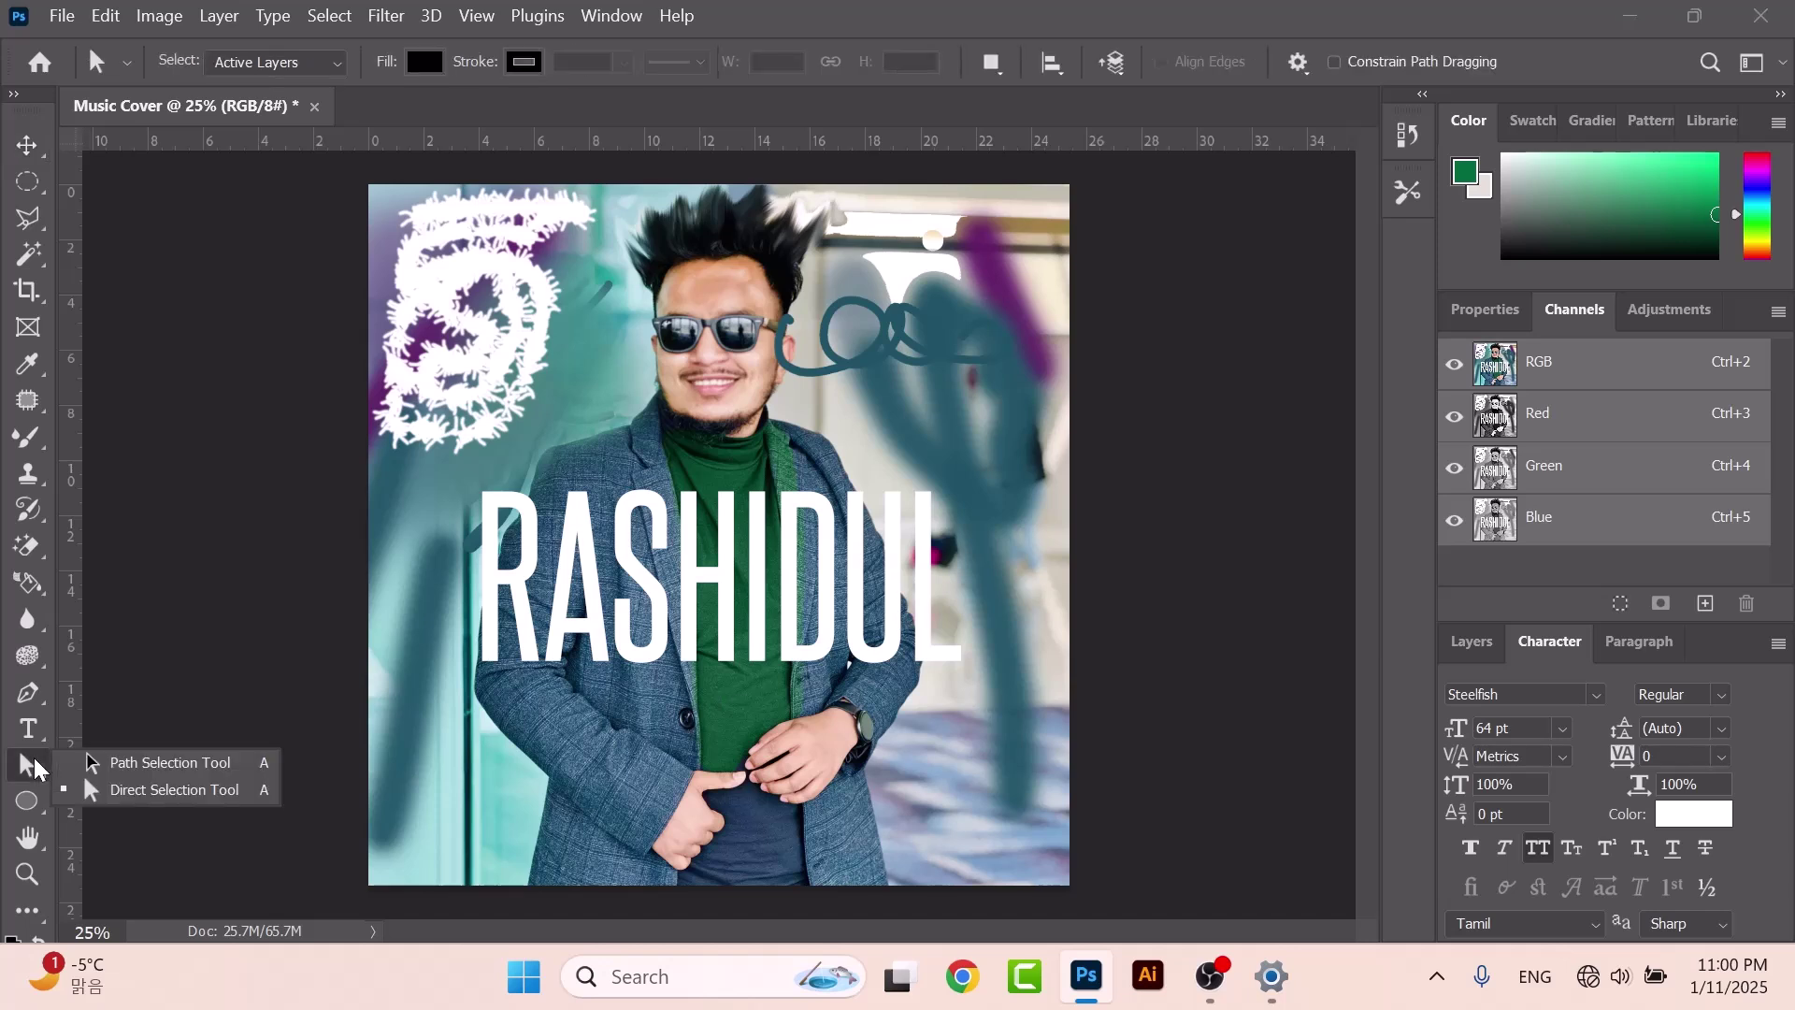
left_click(177, 798)
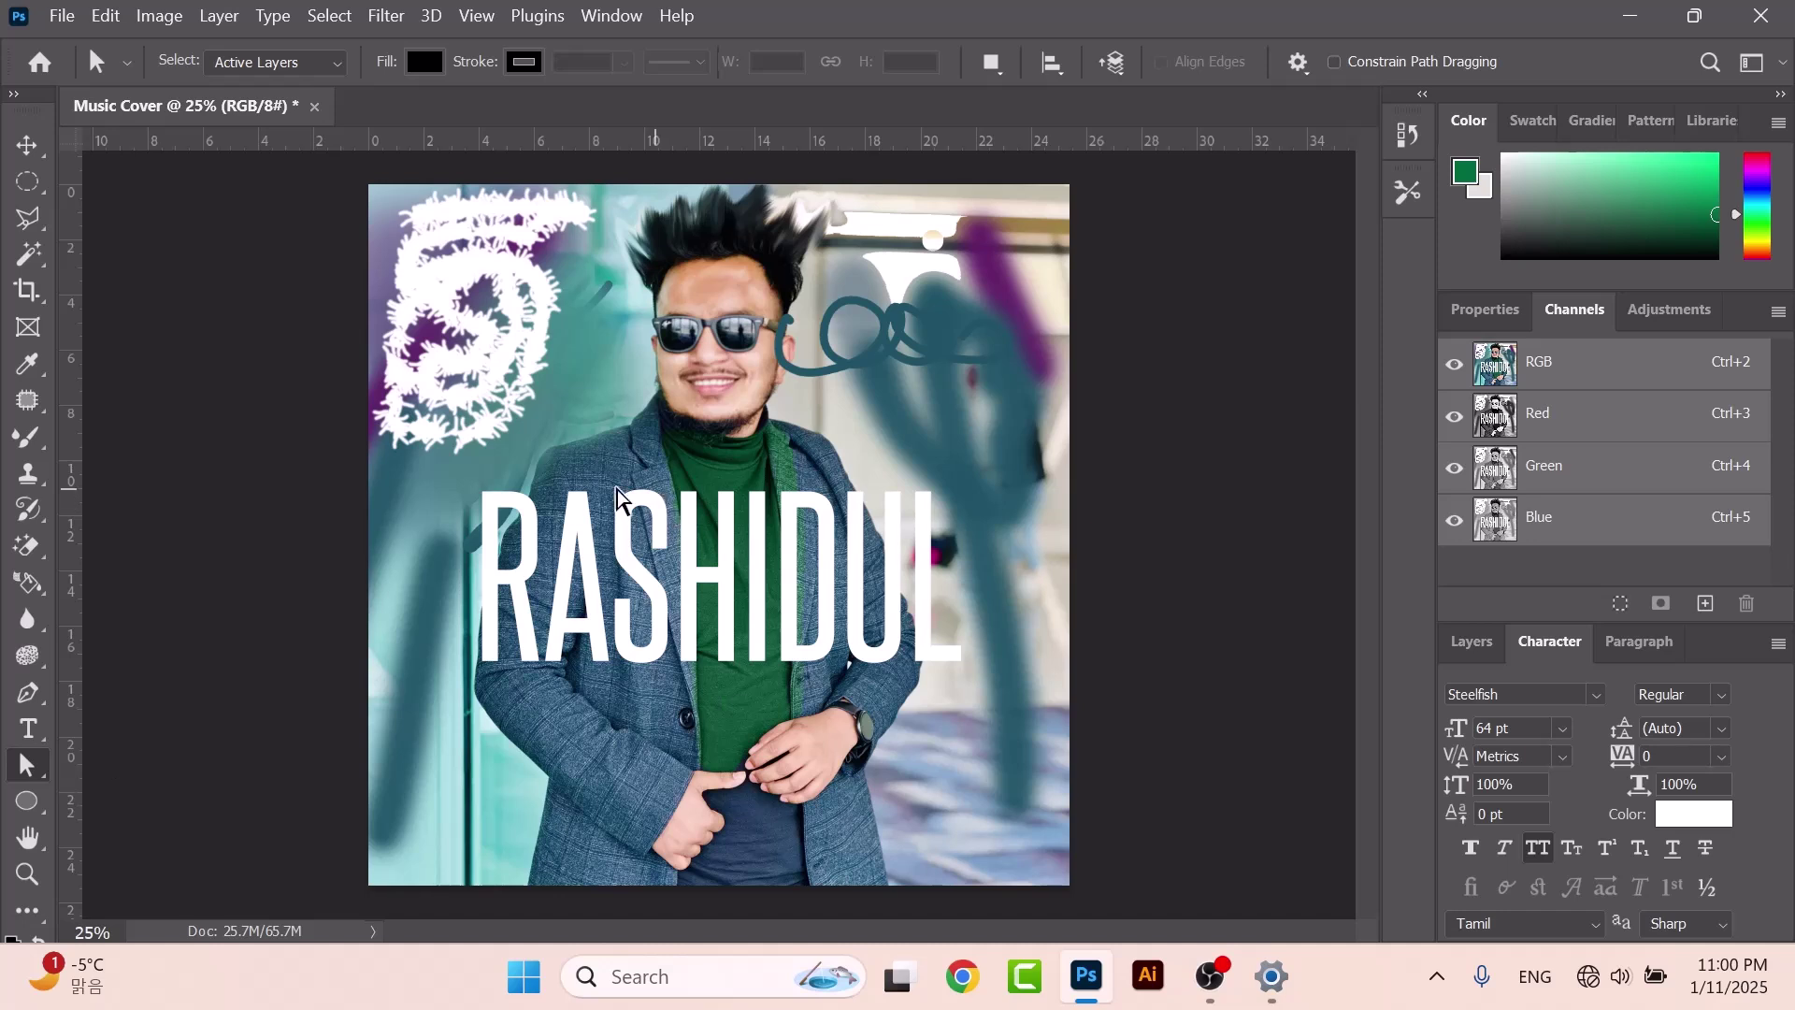
left_click_drag(406, 223, 652, 393)
Select the Ellipse 1 layer and hide Layer 1 containing the photo.
left_click(1476, 641)
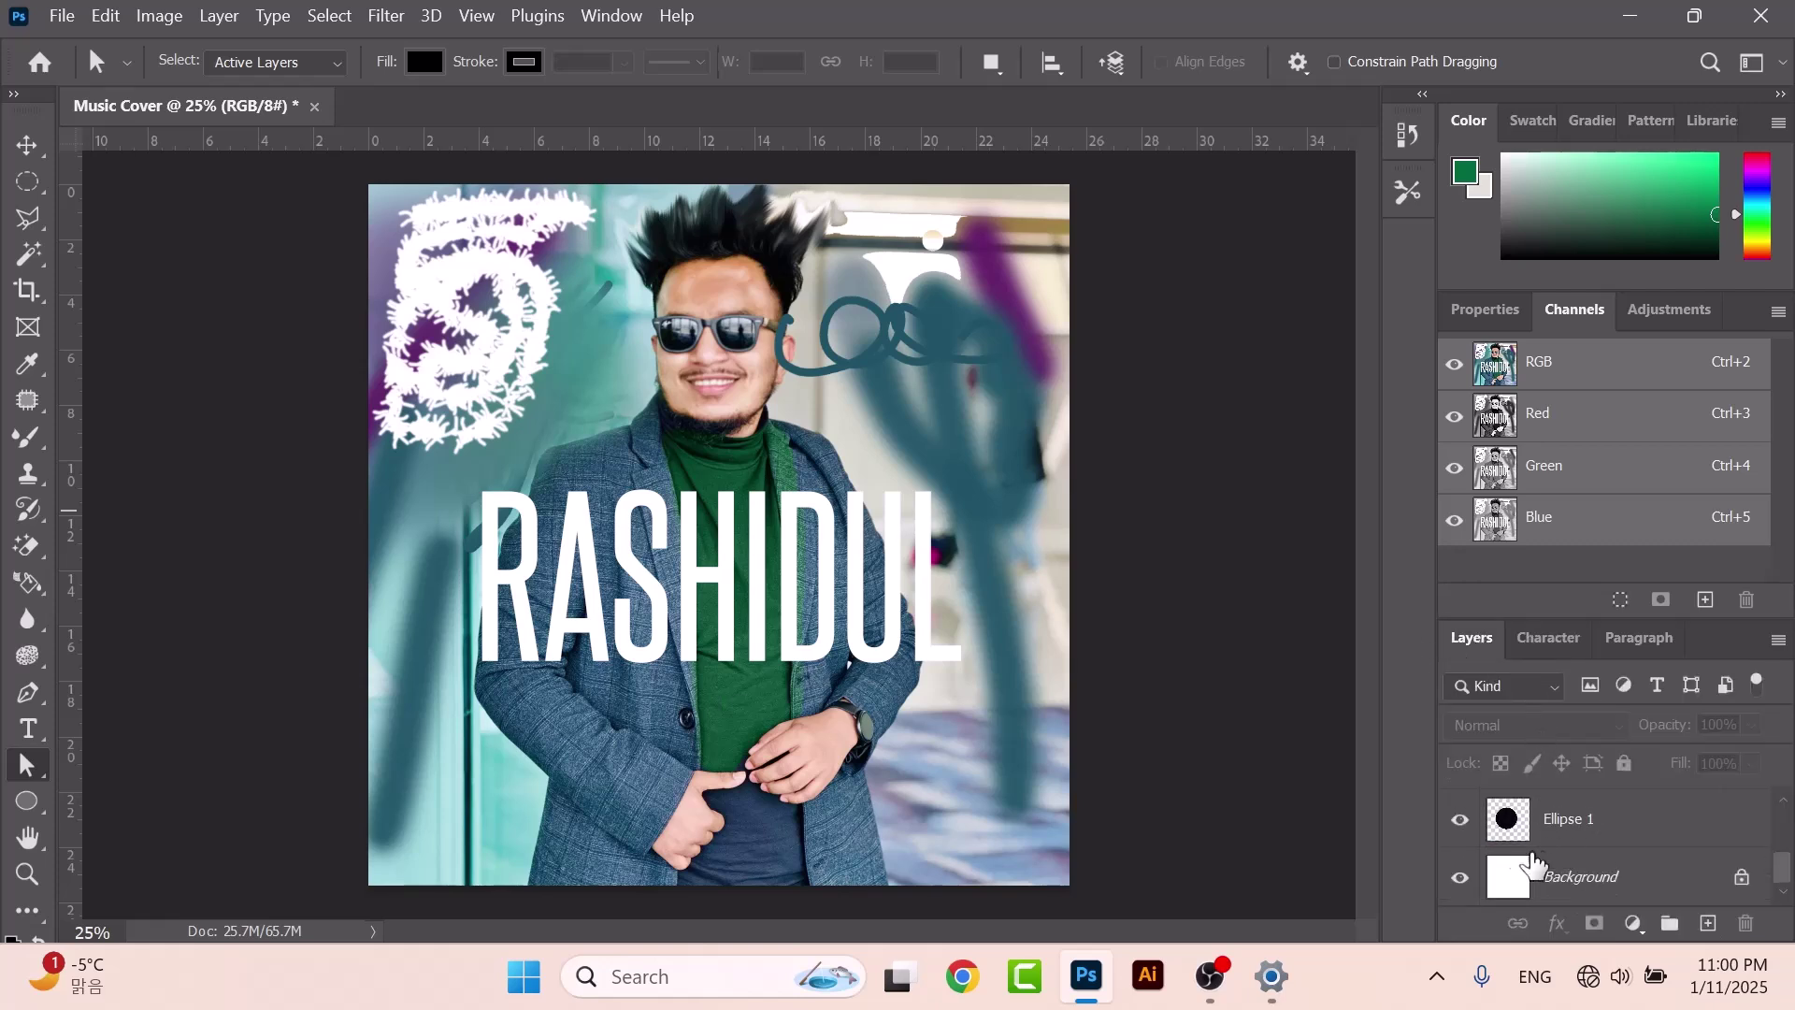
left_click(1573, 829)
scroll(1579, 828, "up", 3)
scroll(1502, 856, "down", 2)
left_click(1460, 814)
Draw a green rectangle of about 575 × 255 px above the upper-left edge of the black circle.
left_click(26, 812)
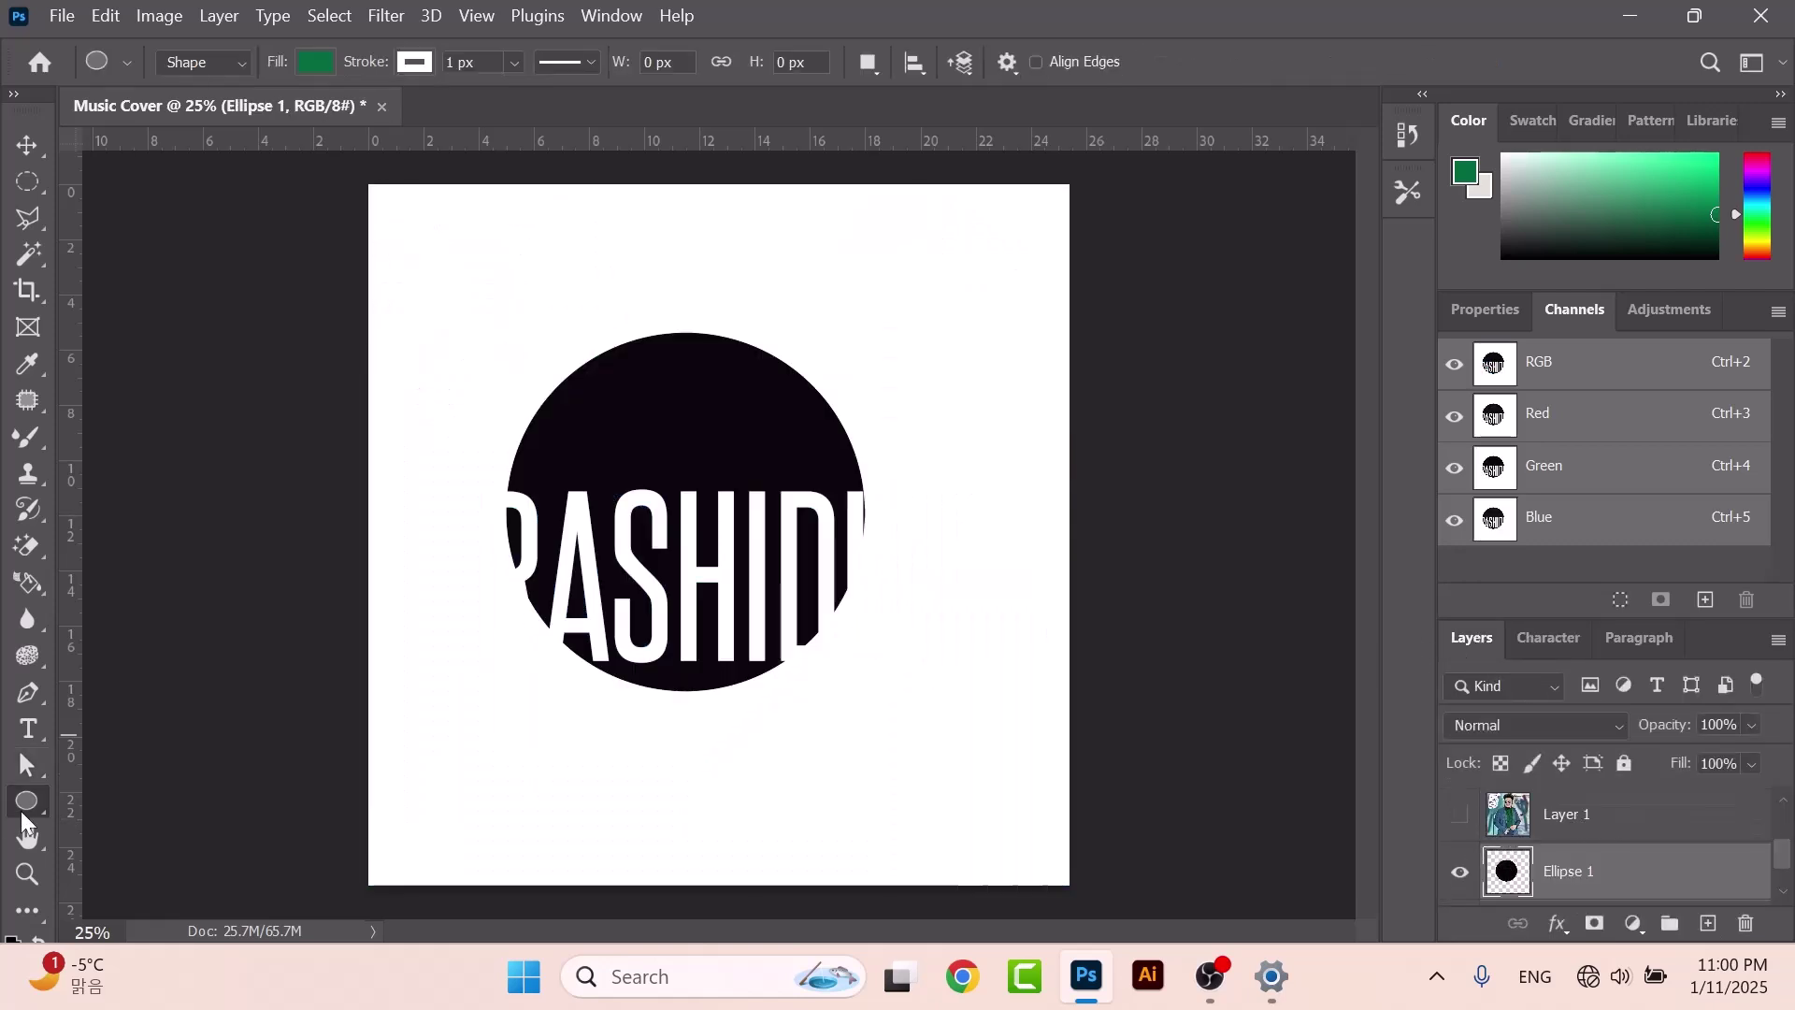
right_click(24, 810)
left_click(142, 789)
left_click_drag(472, 293, 607, 352)
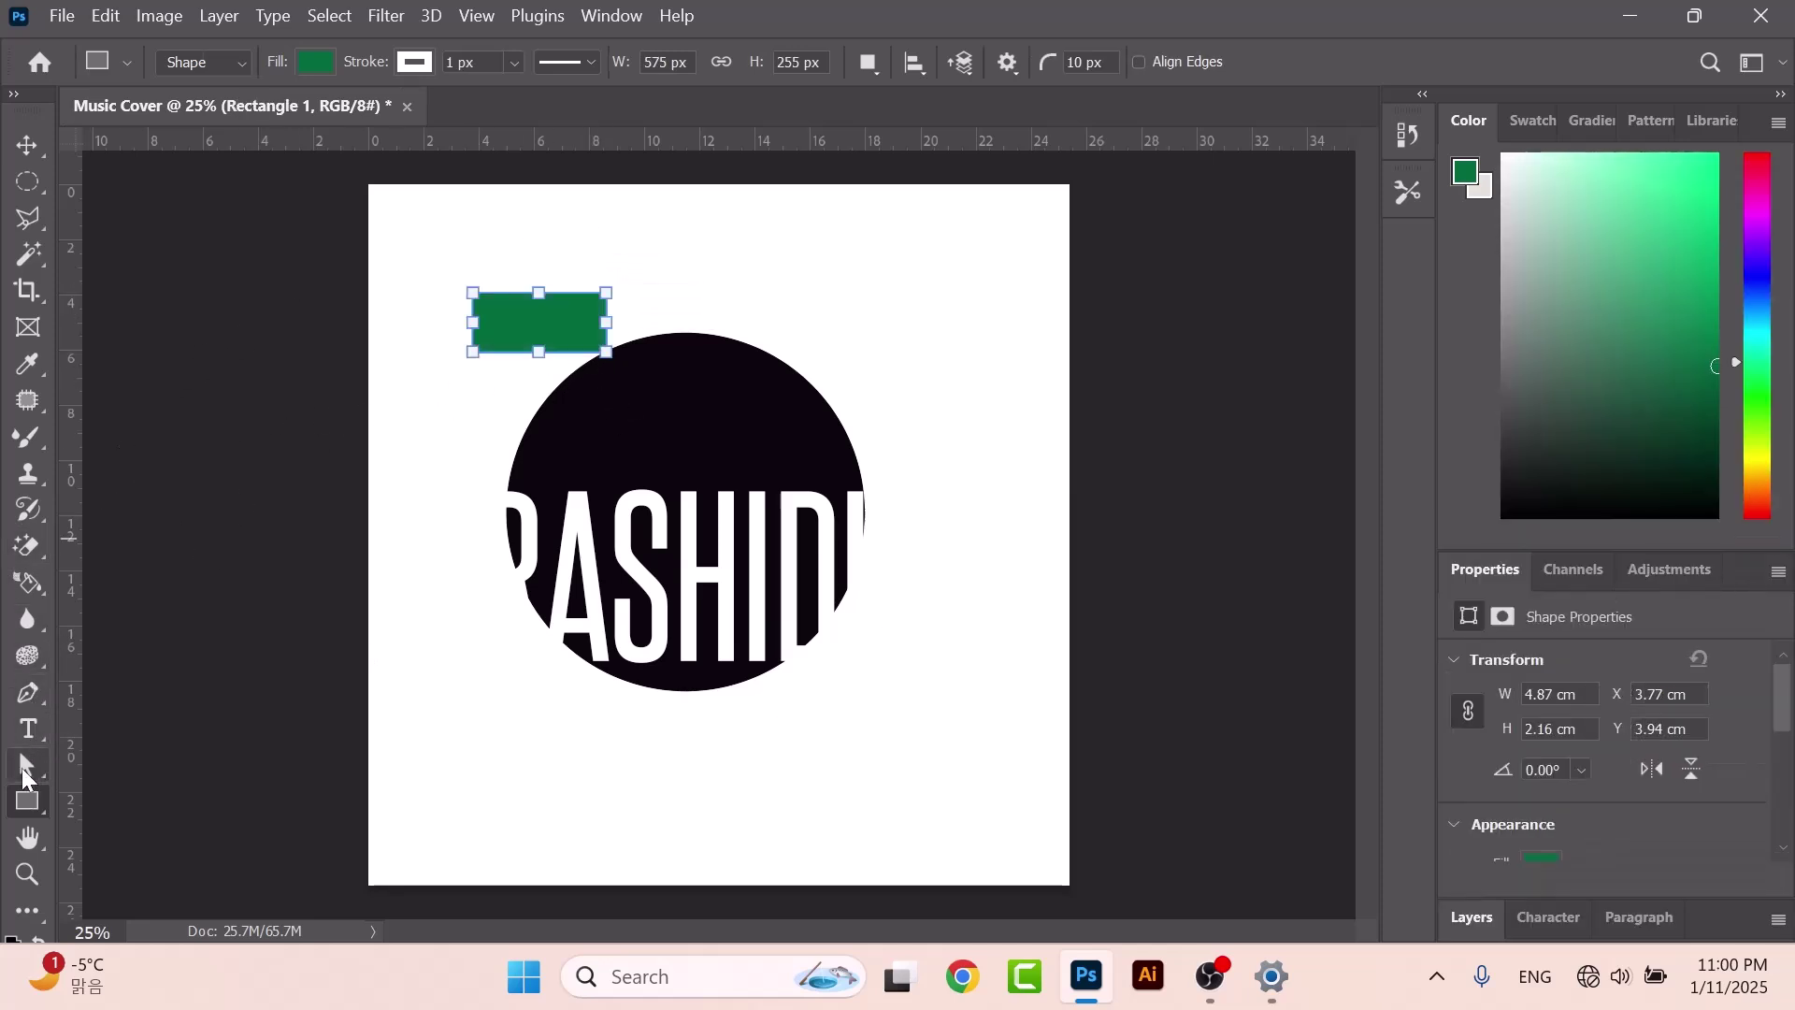
Reshape the green rectangle with the Direct Selection Tool into a slanted quadrilateral of about 1530 × 702 px by moving its two upper corner points.
left_click(27, 765)
left_click_drag(450, 270, 493, 316)
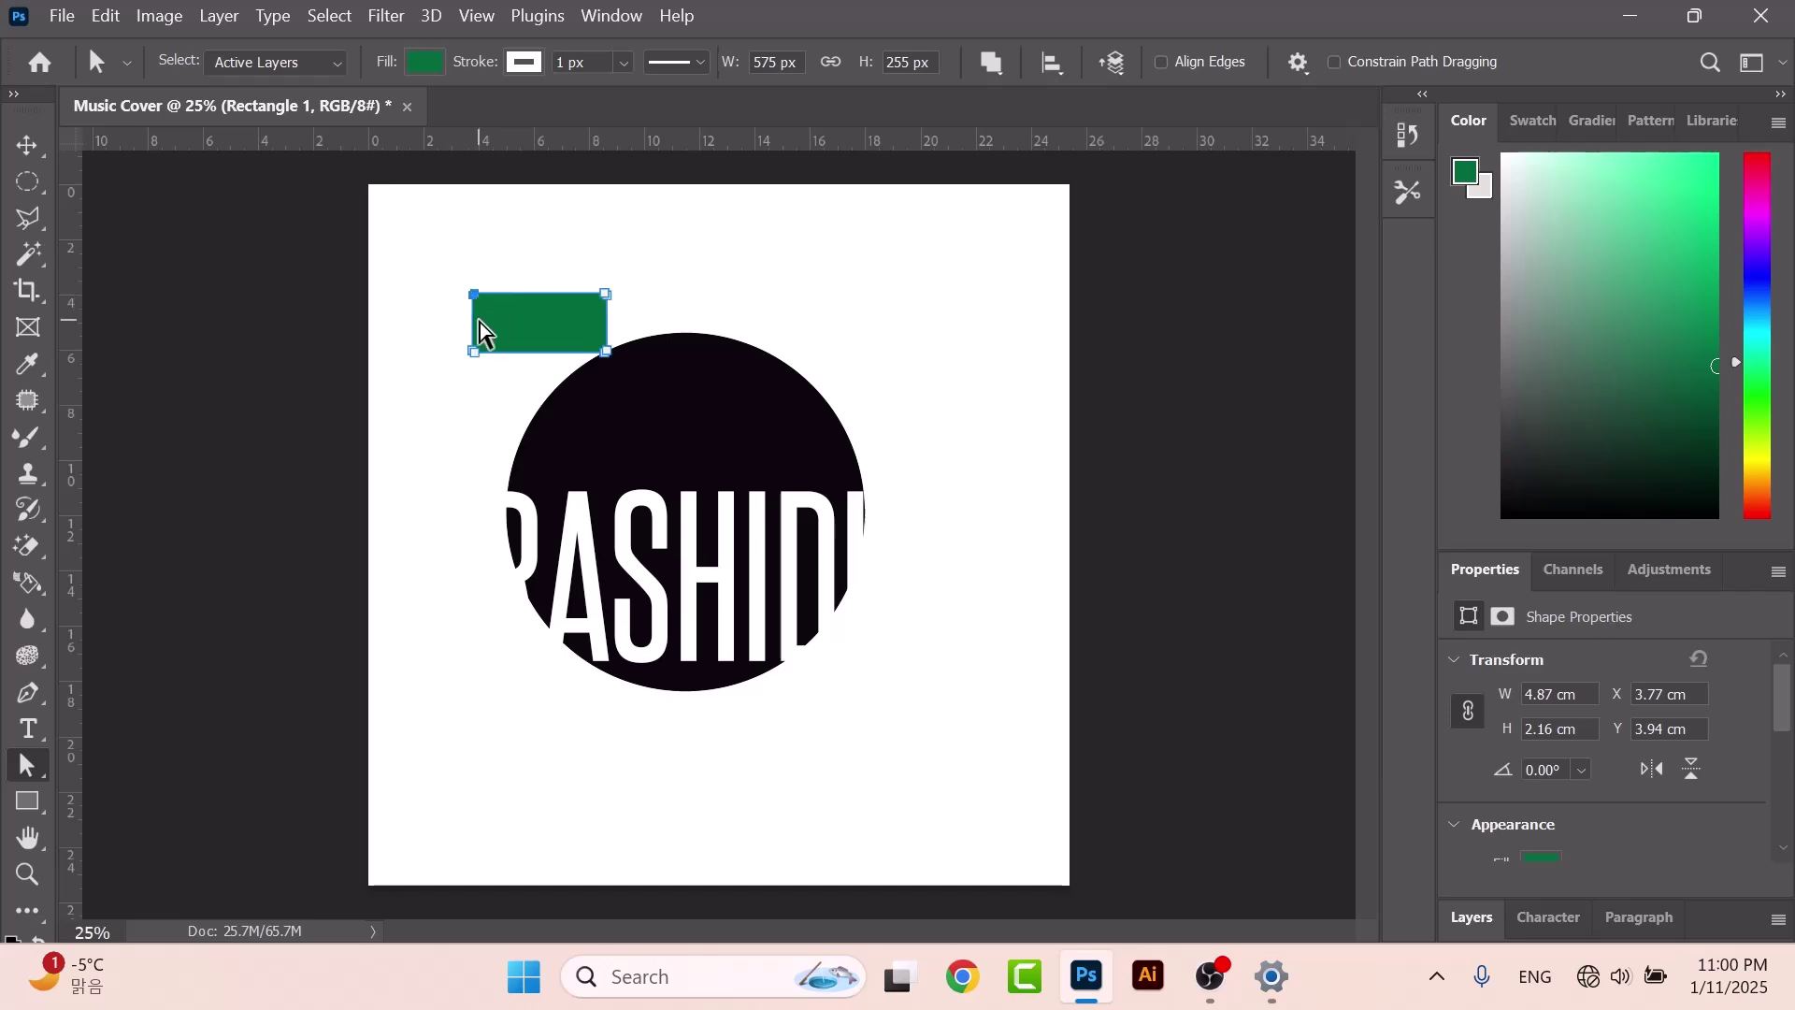
key("Delete")
left_click(897, 404)
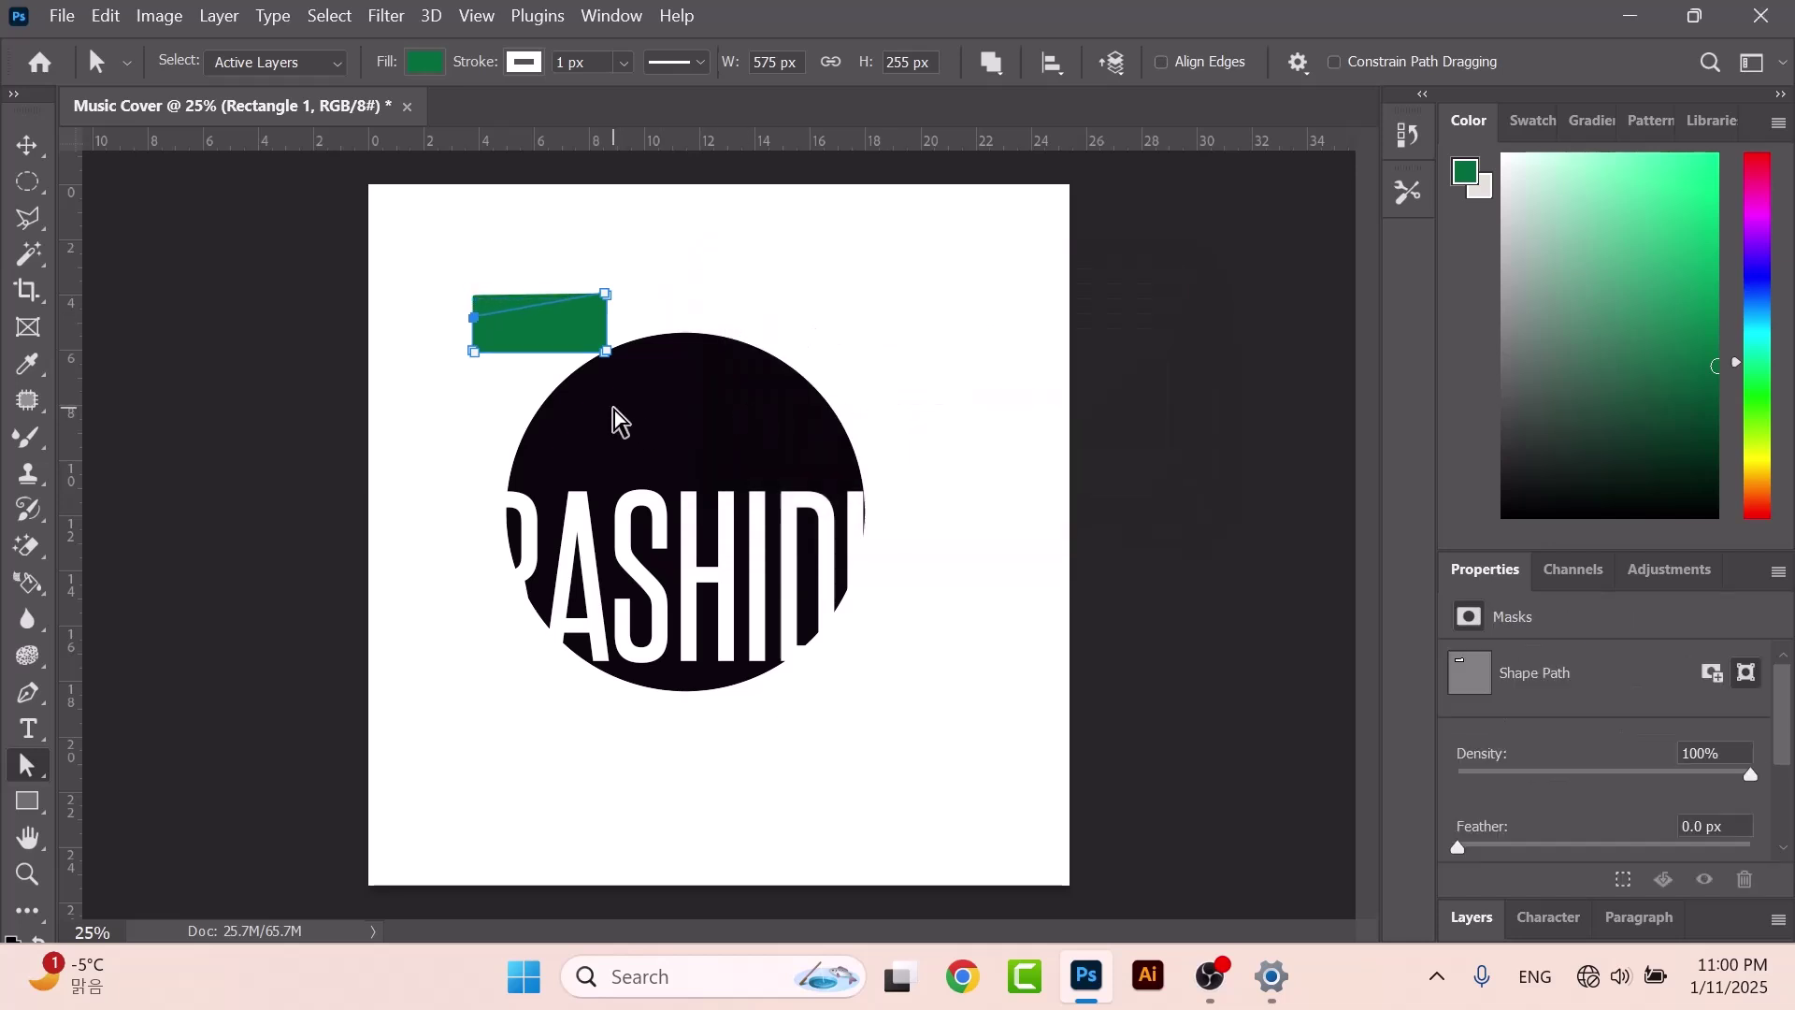
left_click_drag(474, 316, 498, 234)
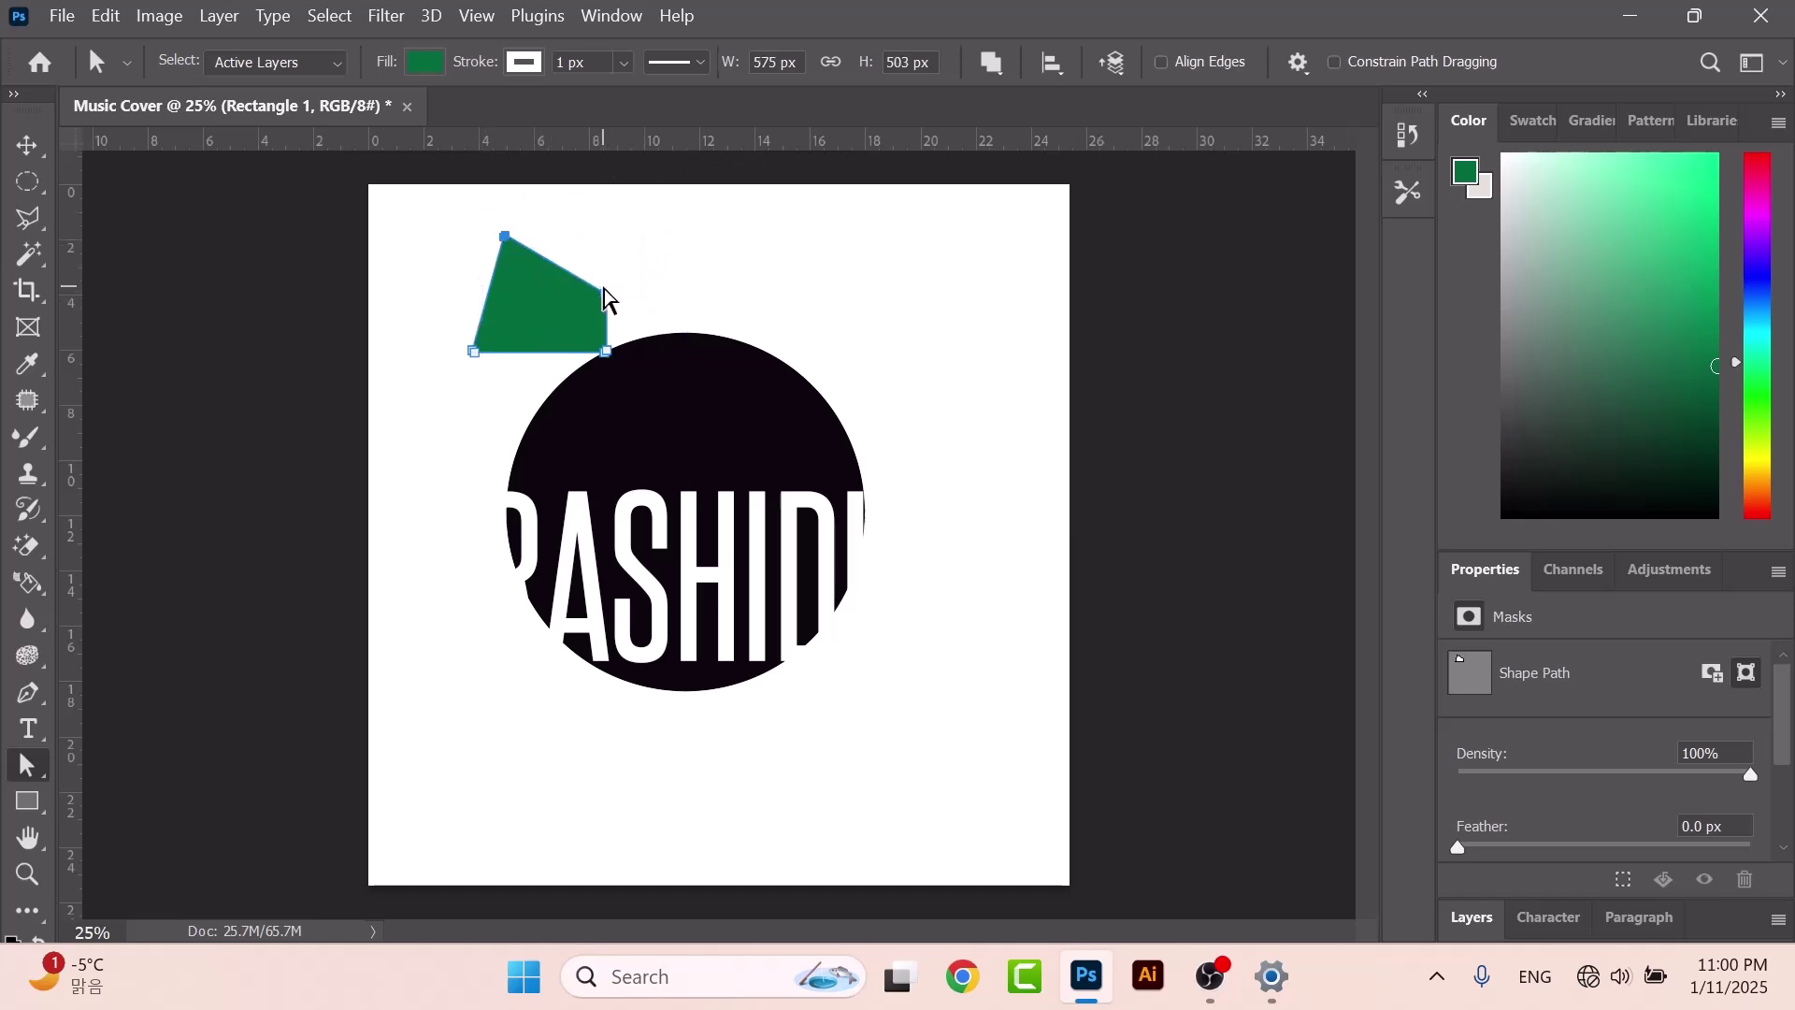
left_click_drag(593, 299, 315, 546)
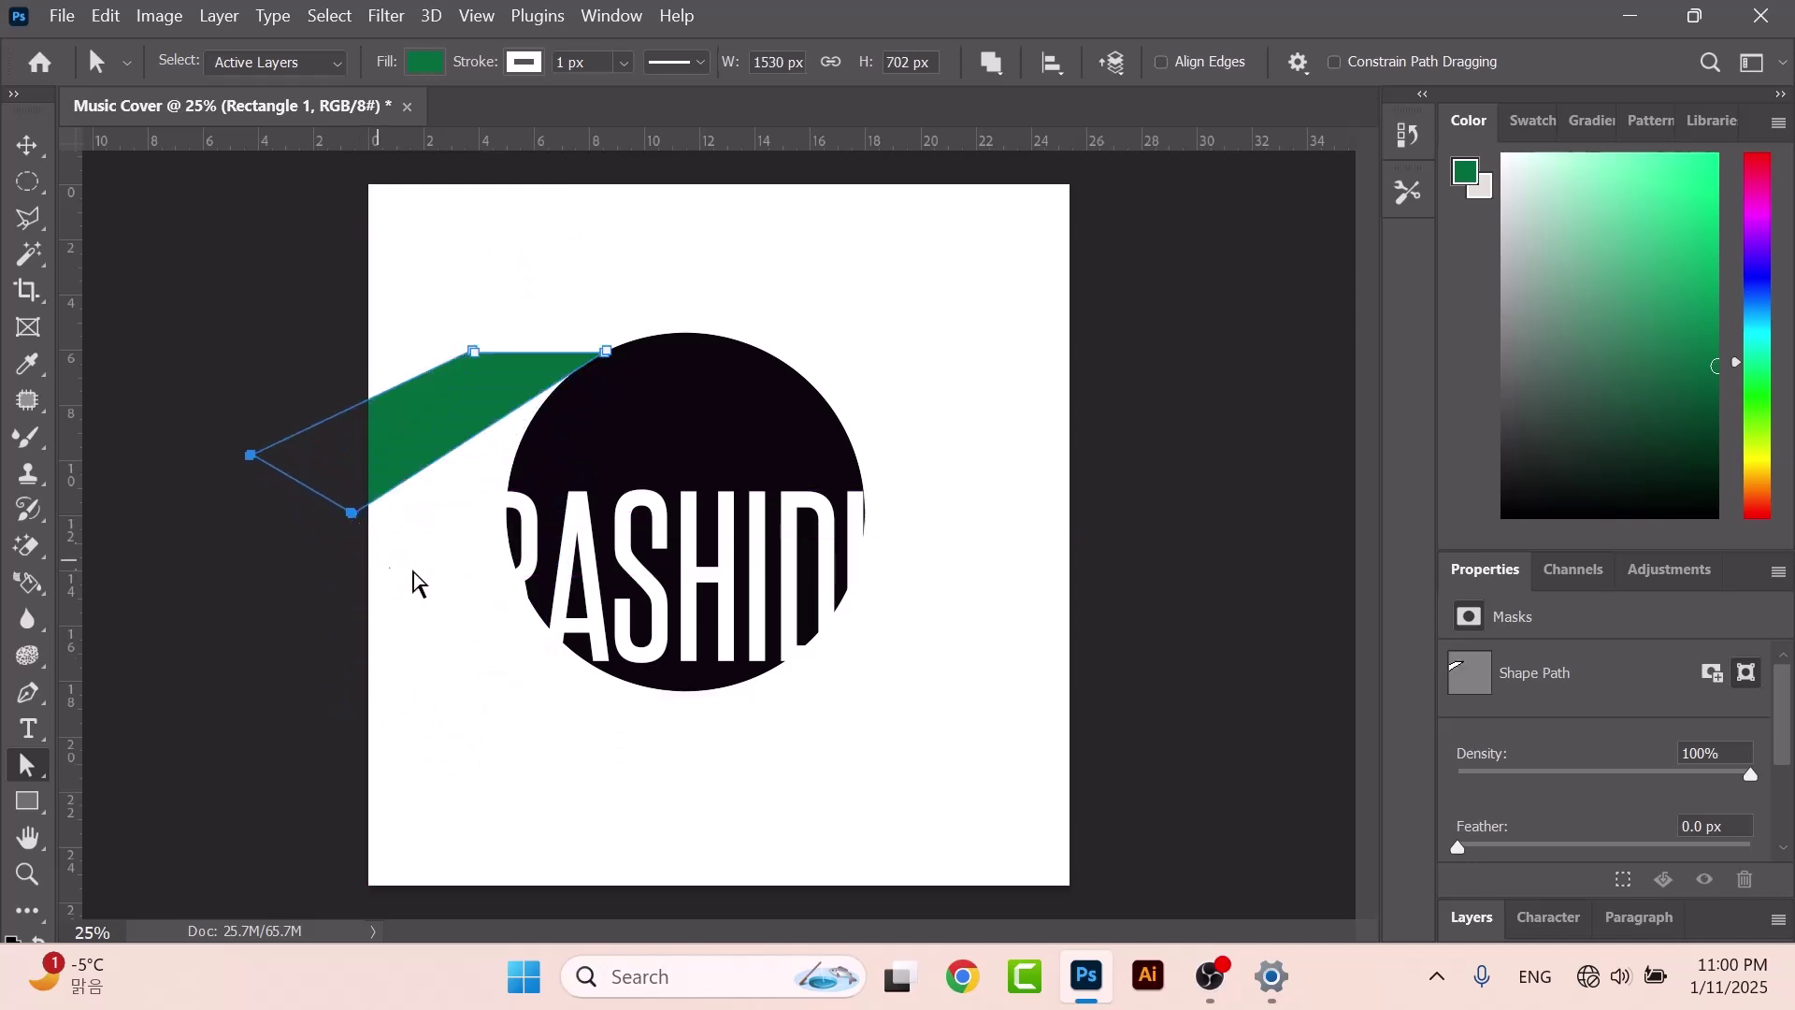
Move the whole green quadrilateral fully onto the canvas with the Path Selection Tool, overlapping the top of the black circle.
right_click(28, 767)
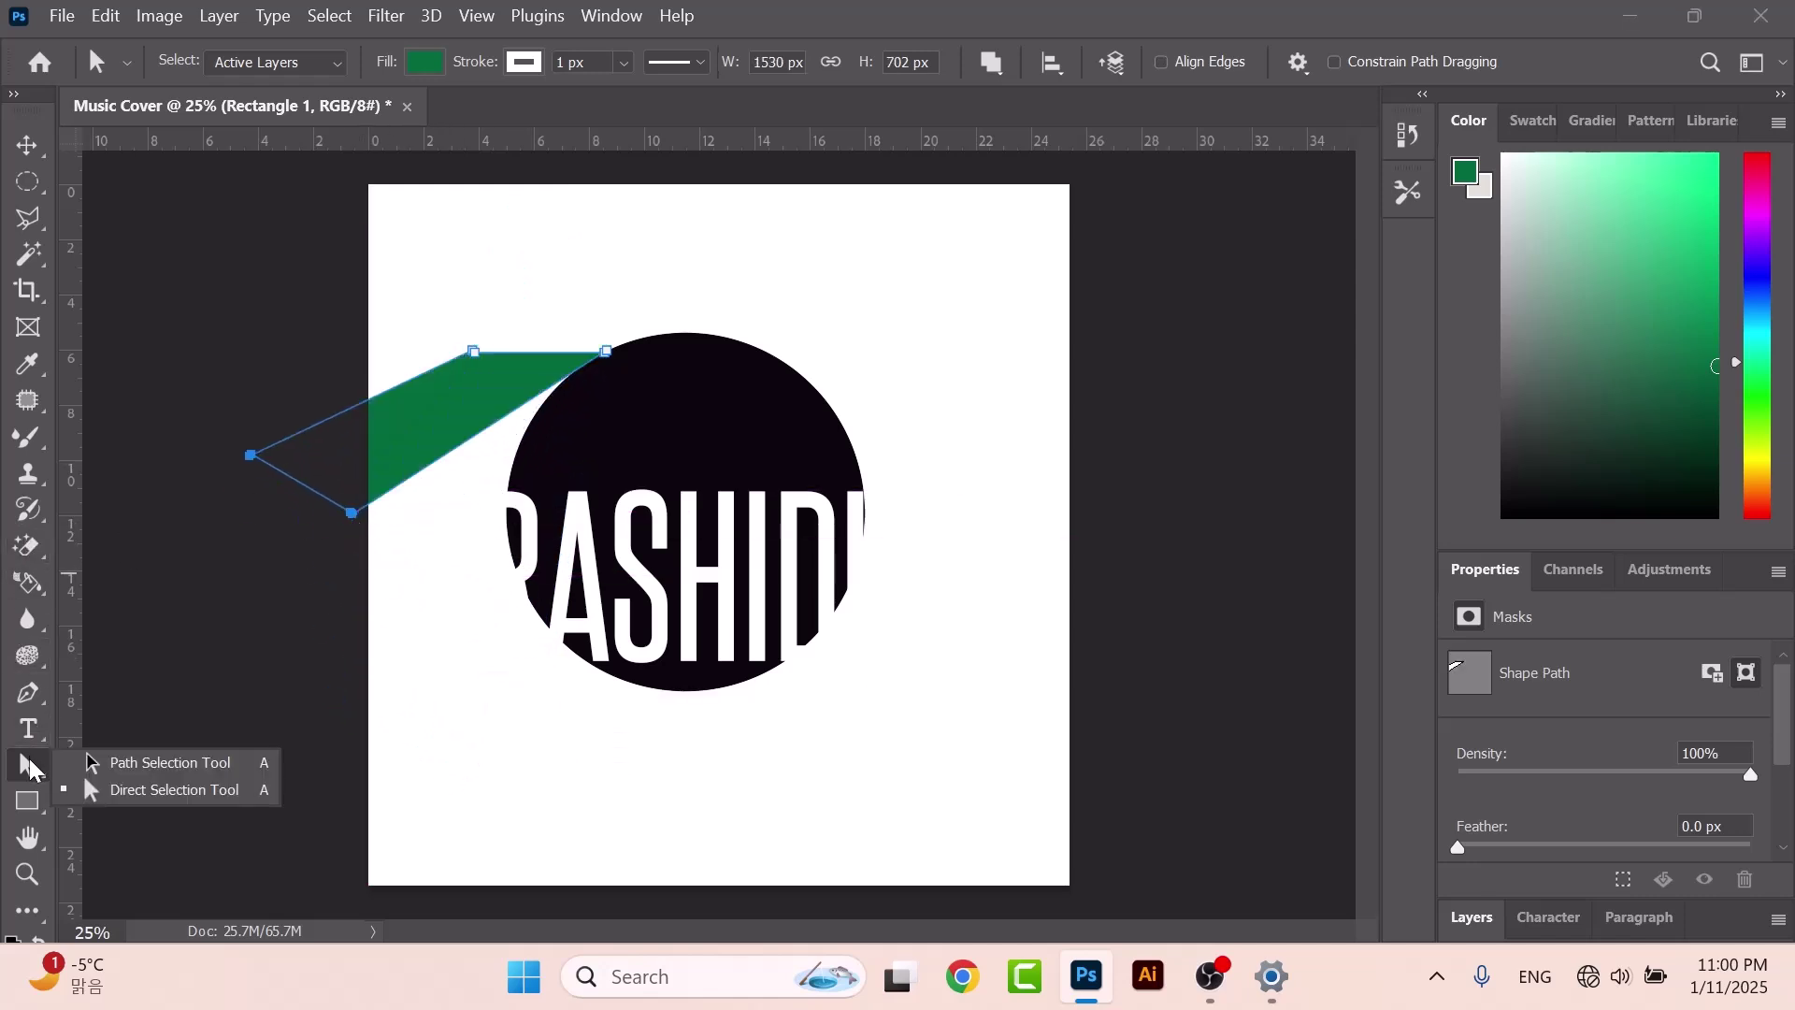
left_click(144, 765)
left_click_drag(351, 510, 562, 388)
left_click_drag(668, 251, 524, 333)
left_click_drag(445, 430, 646, 344)
left_click_drag(726, 289, 638, 307)
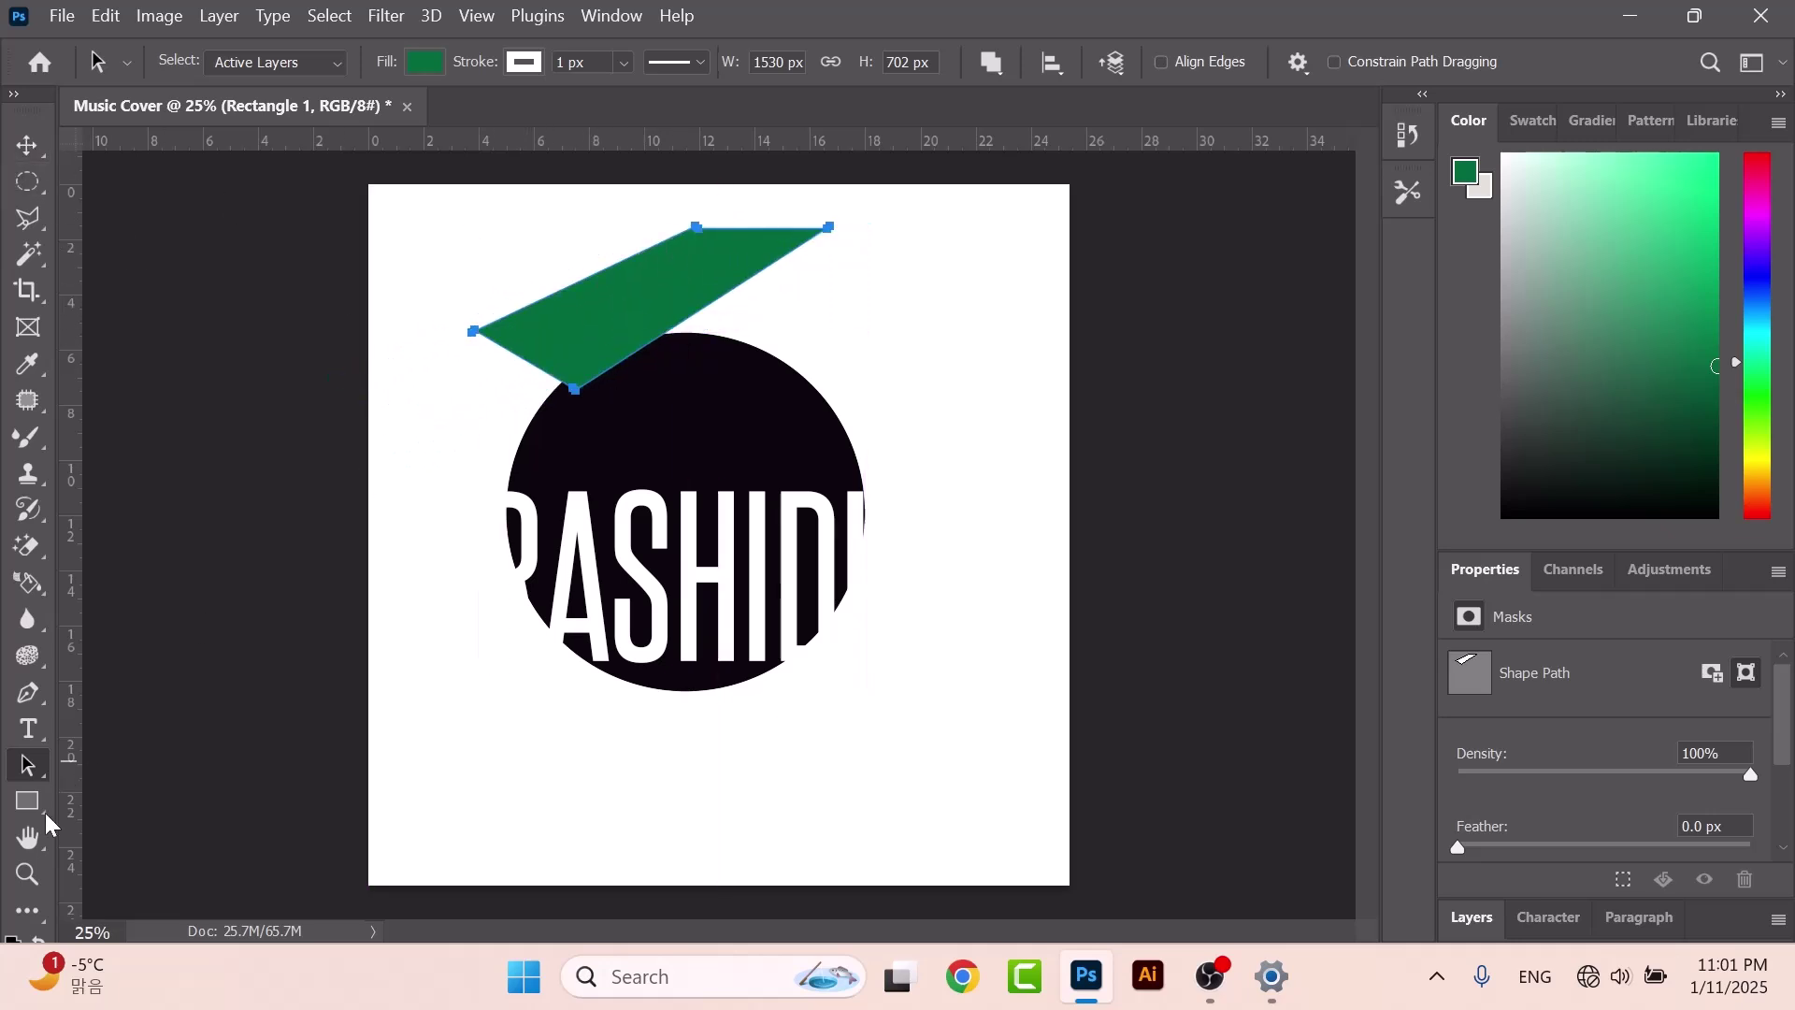
Draw a second green rectangle of about 560 × 417 px near the canvas's upper-right corner.
left_click(31, 801)
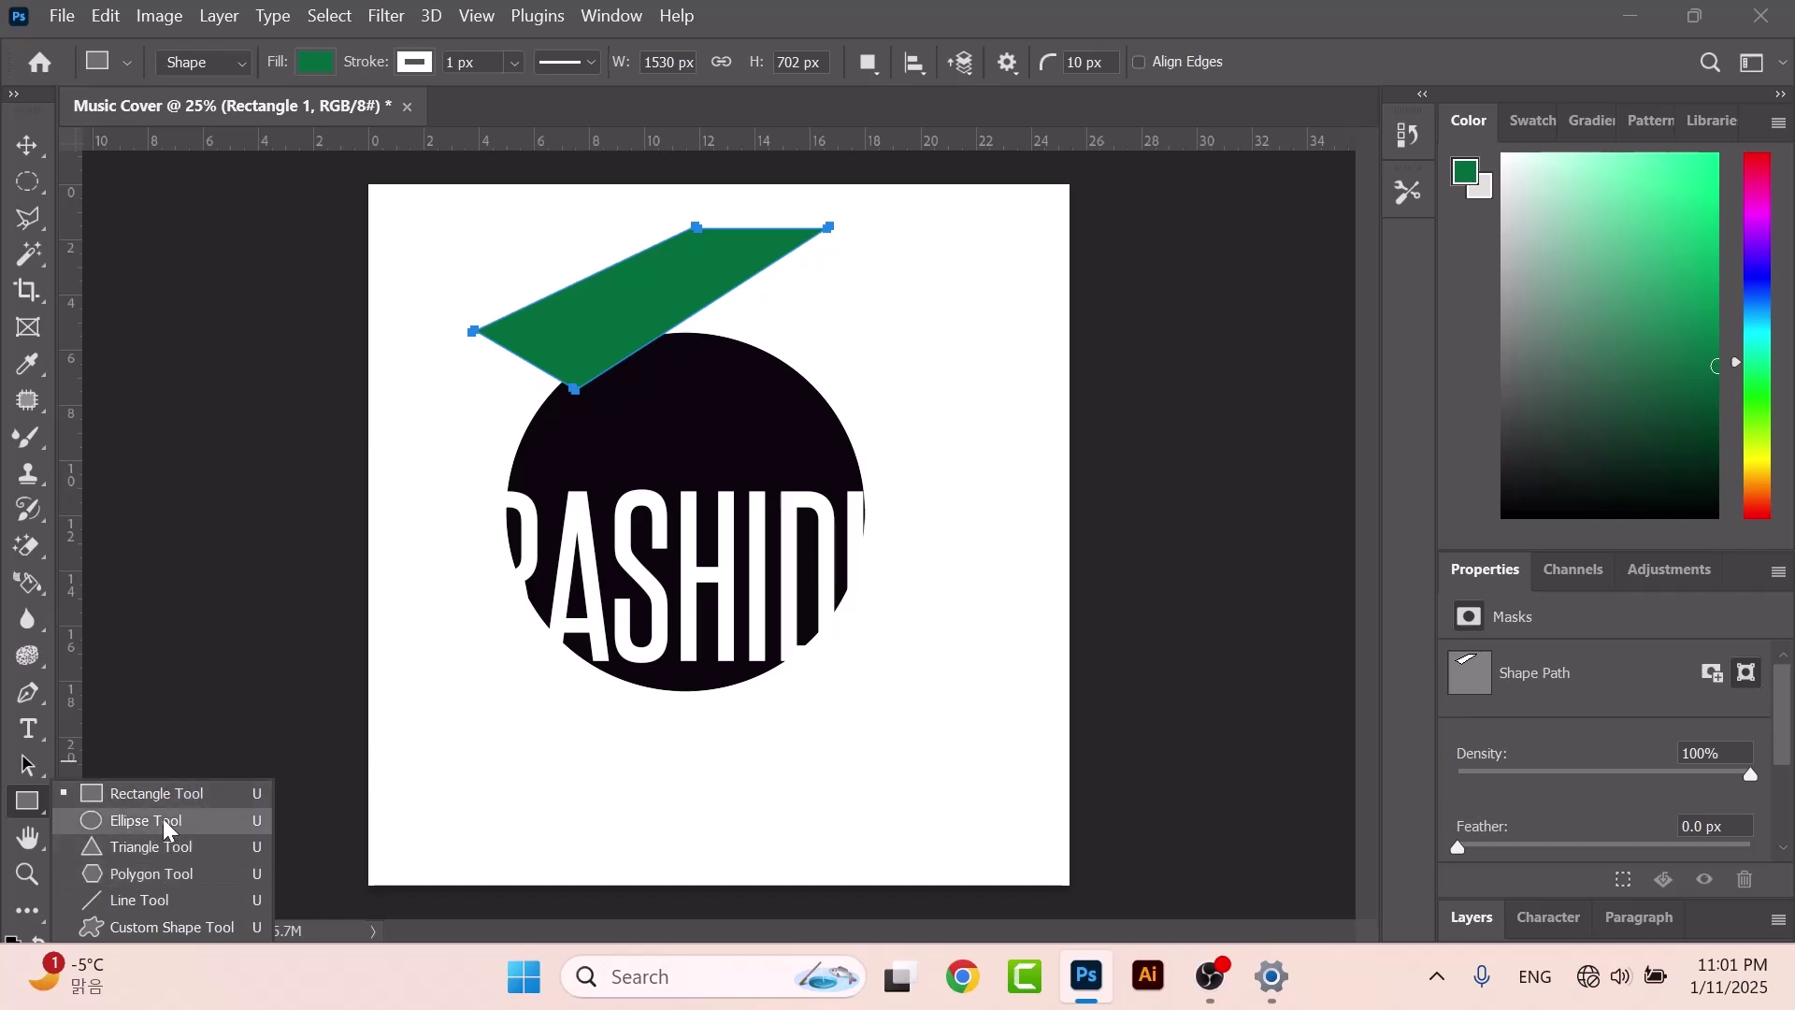
left_click(200, 794)
left_click_drag(909, 269, 1040, 365)
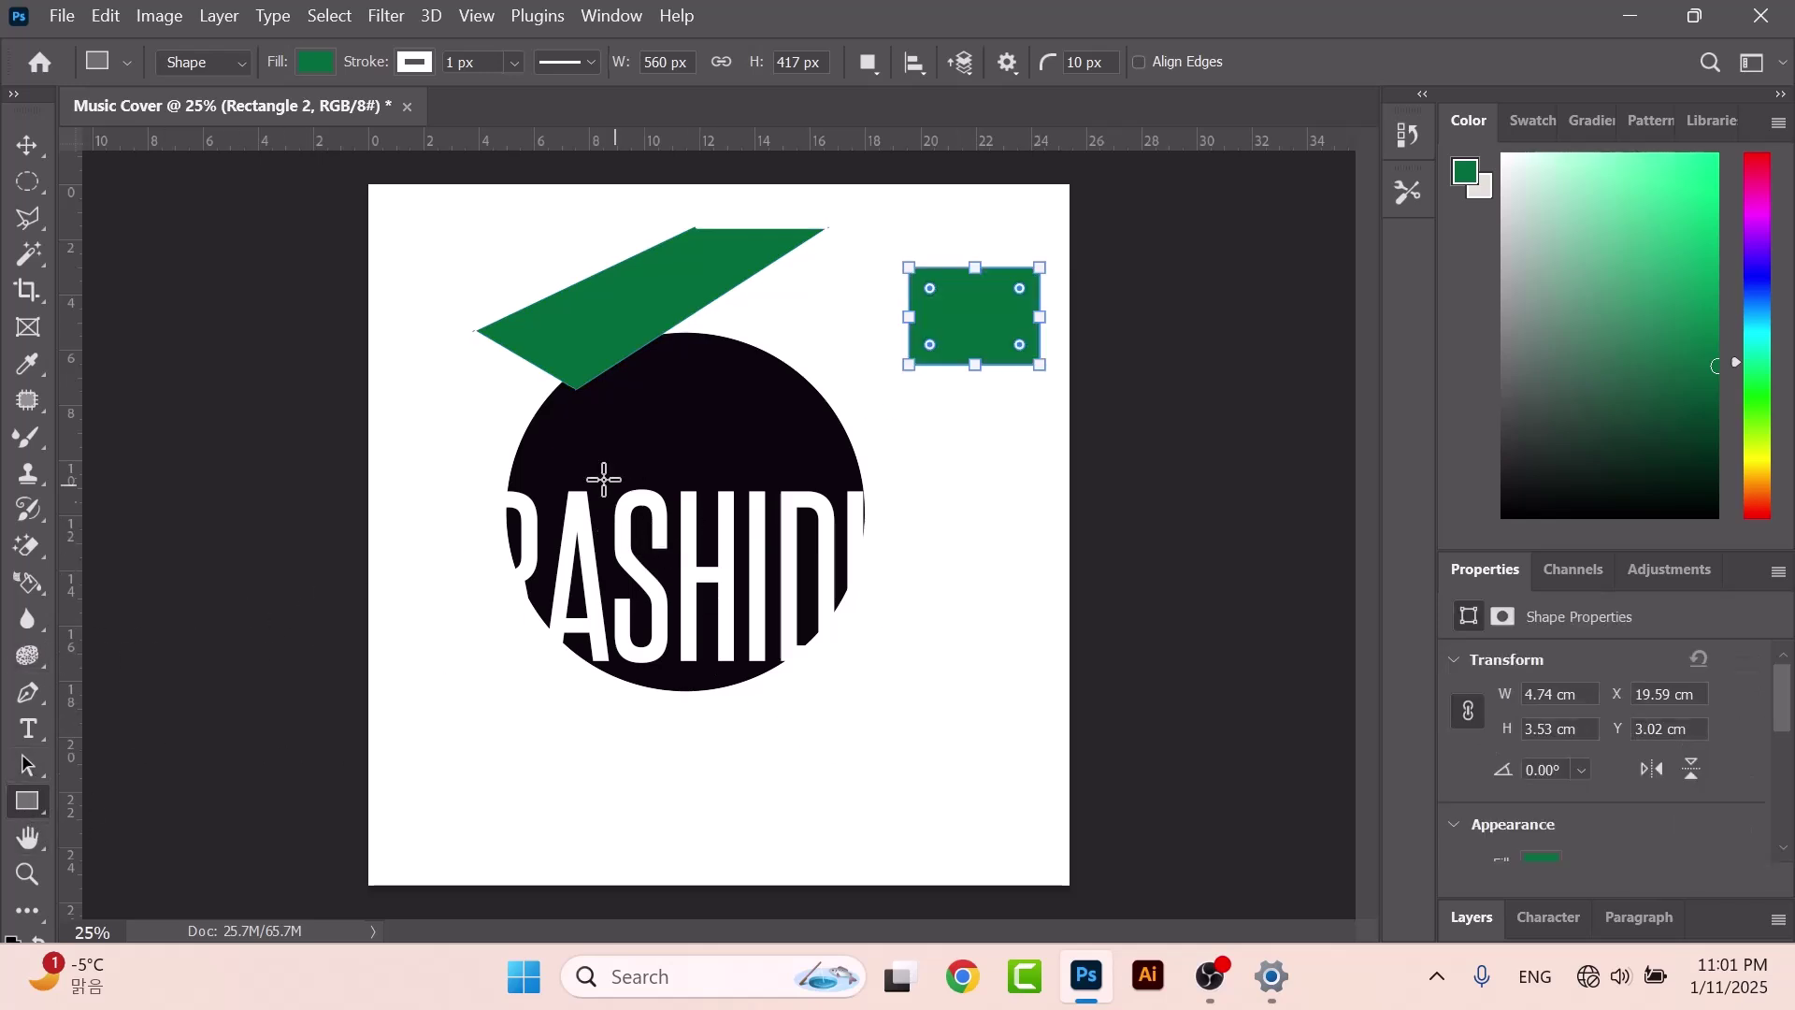
Examine the black circle's pixel grid at 12800% magnification and review the new rectangle's shape properties.
scroll(552, 508, "up", 4)
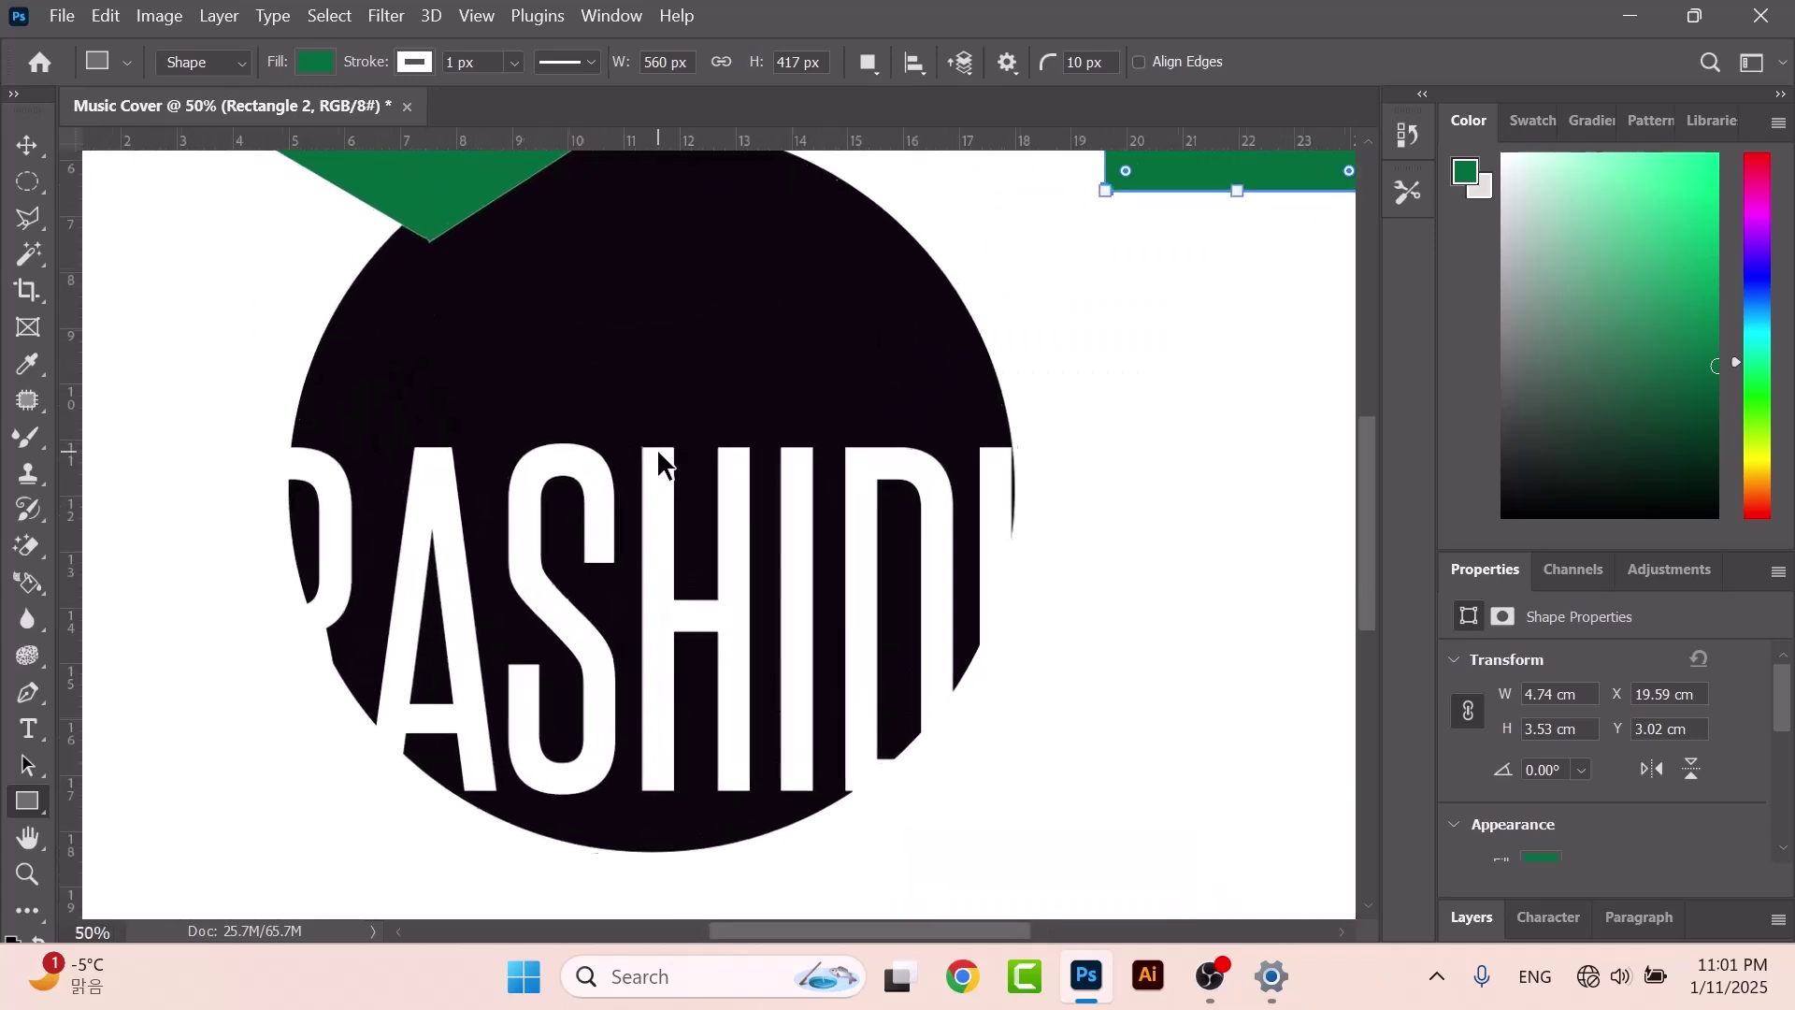
scroll(644, 416, "up", 3)
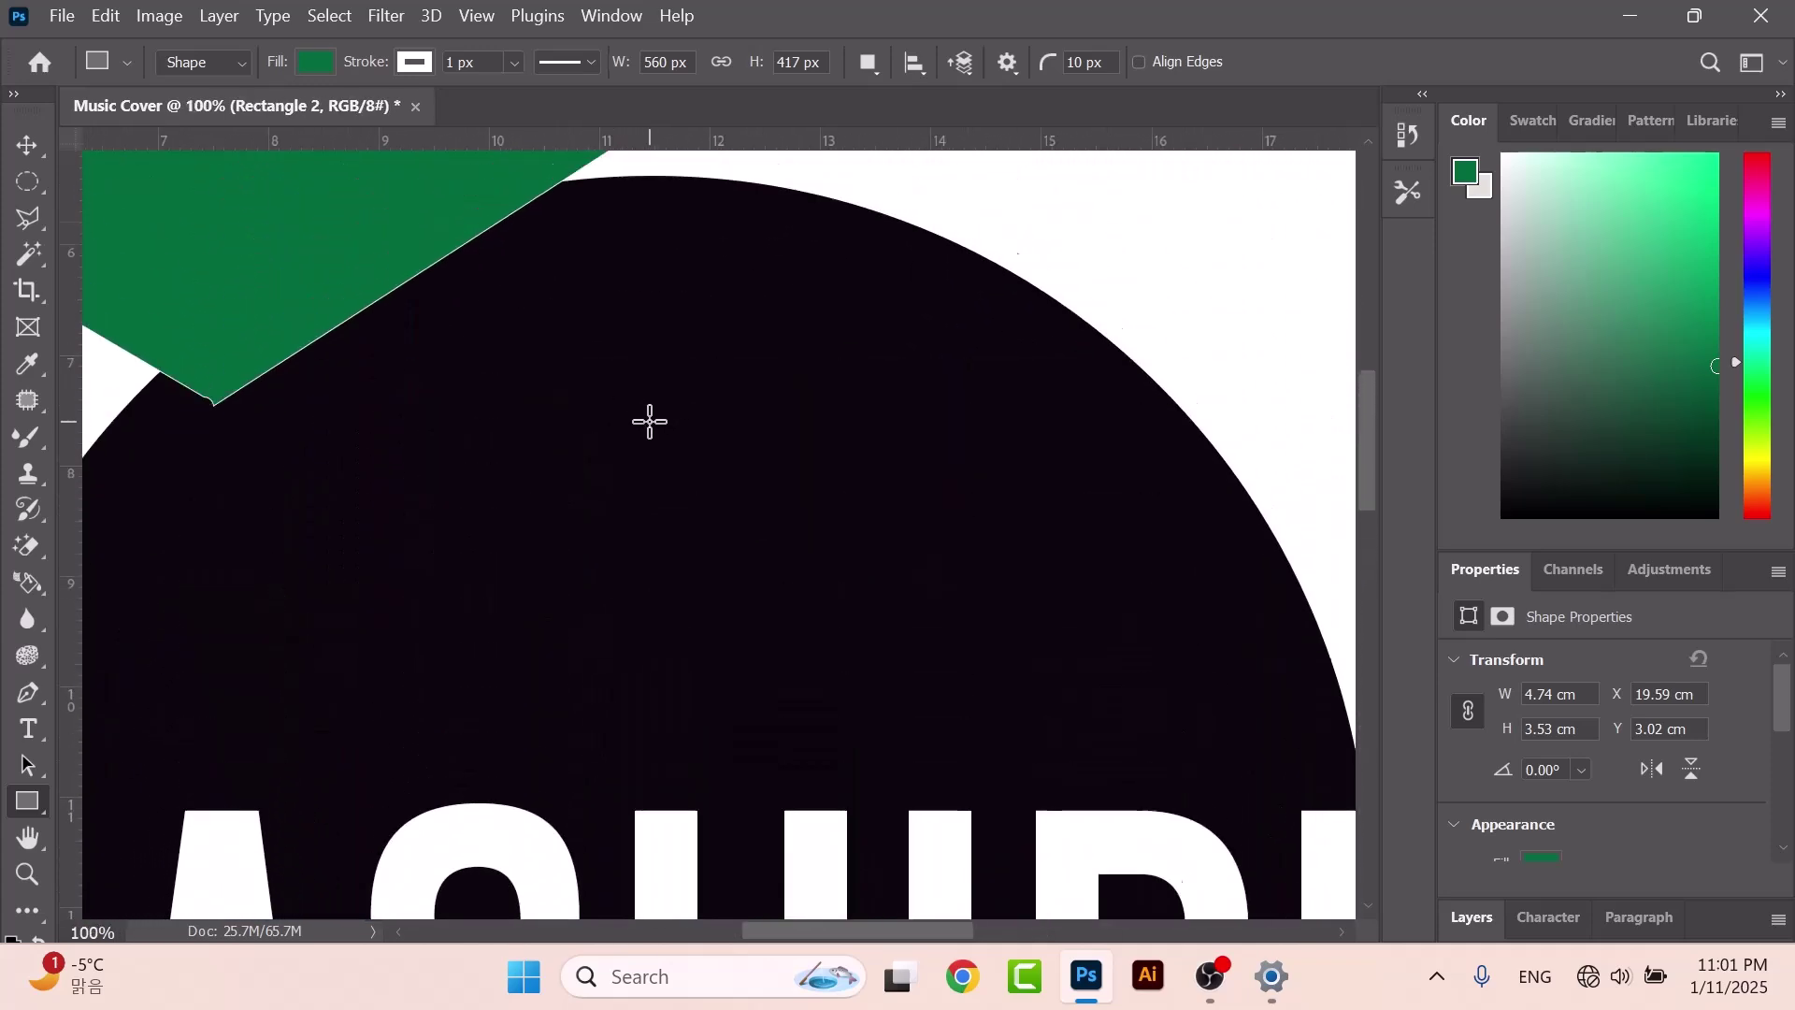
scroll(637, 418, "up", 2)
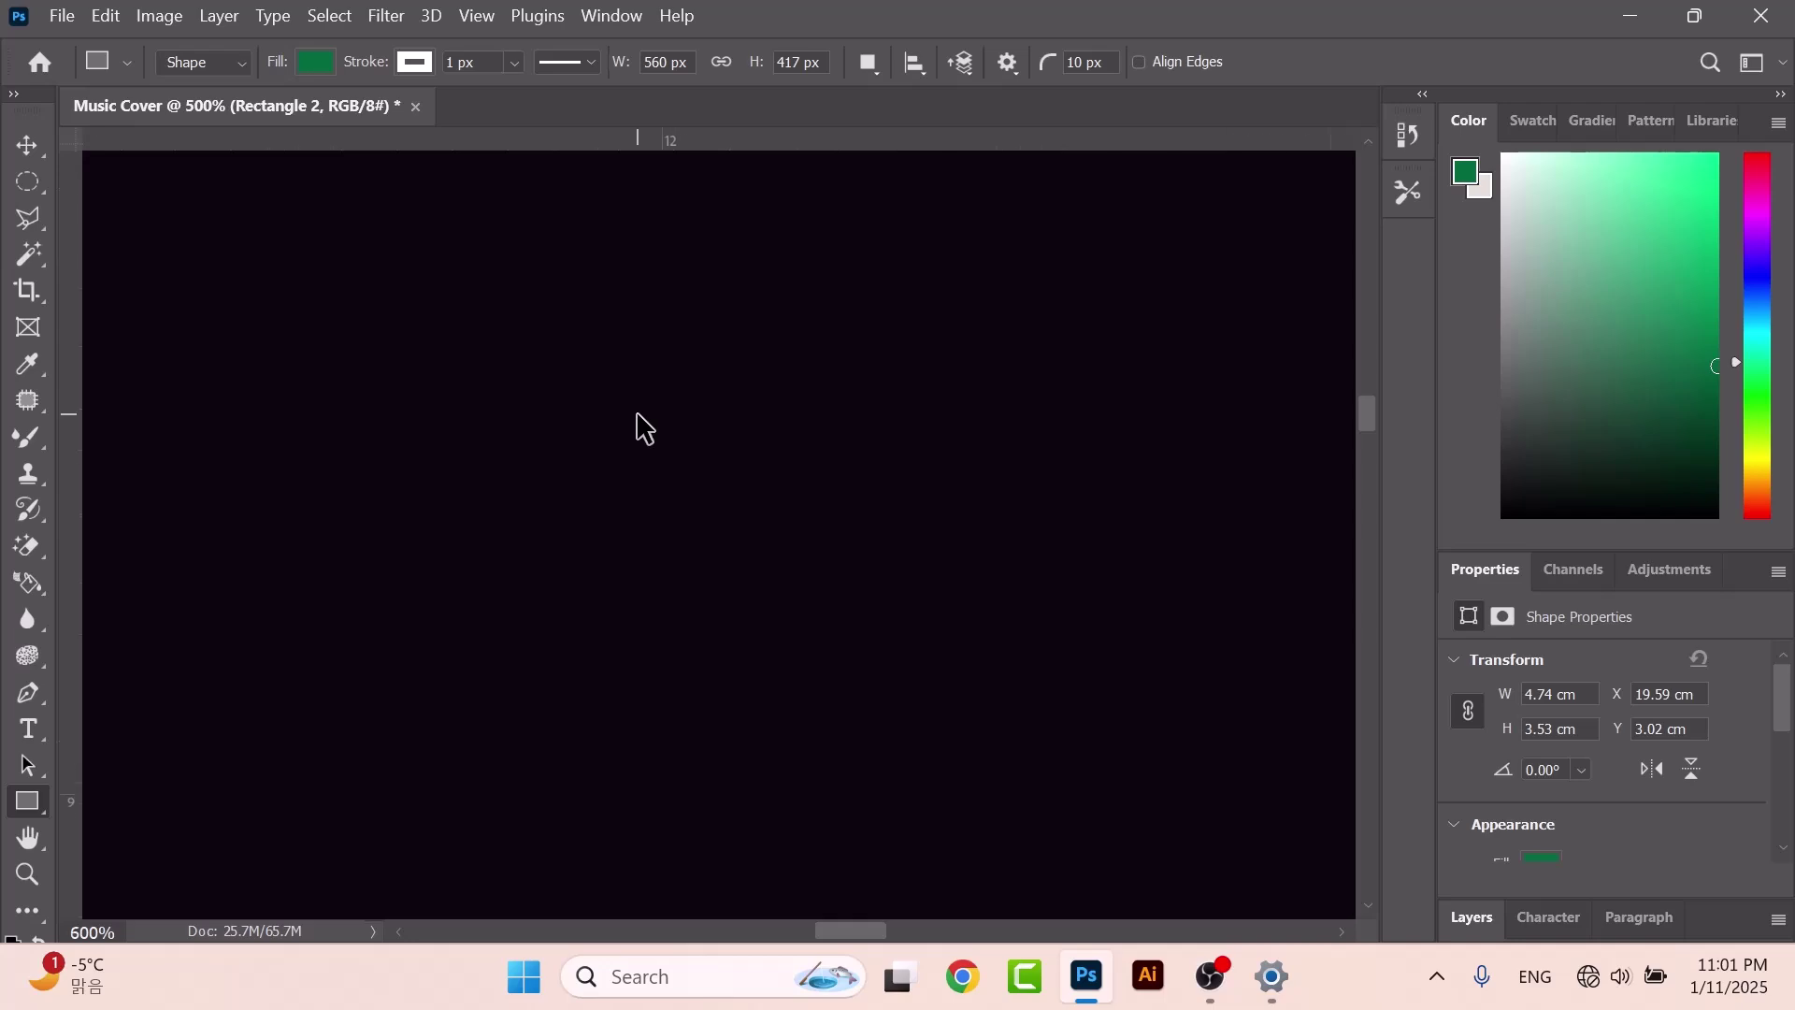
scroll(644, 428, "up", 8)
scroll(615, 462, "up", 2)
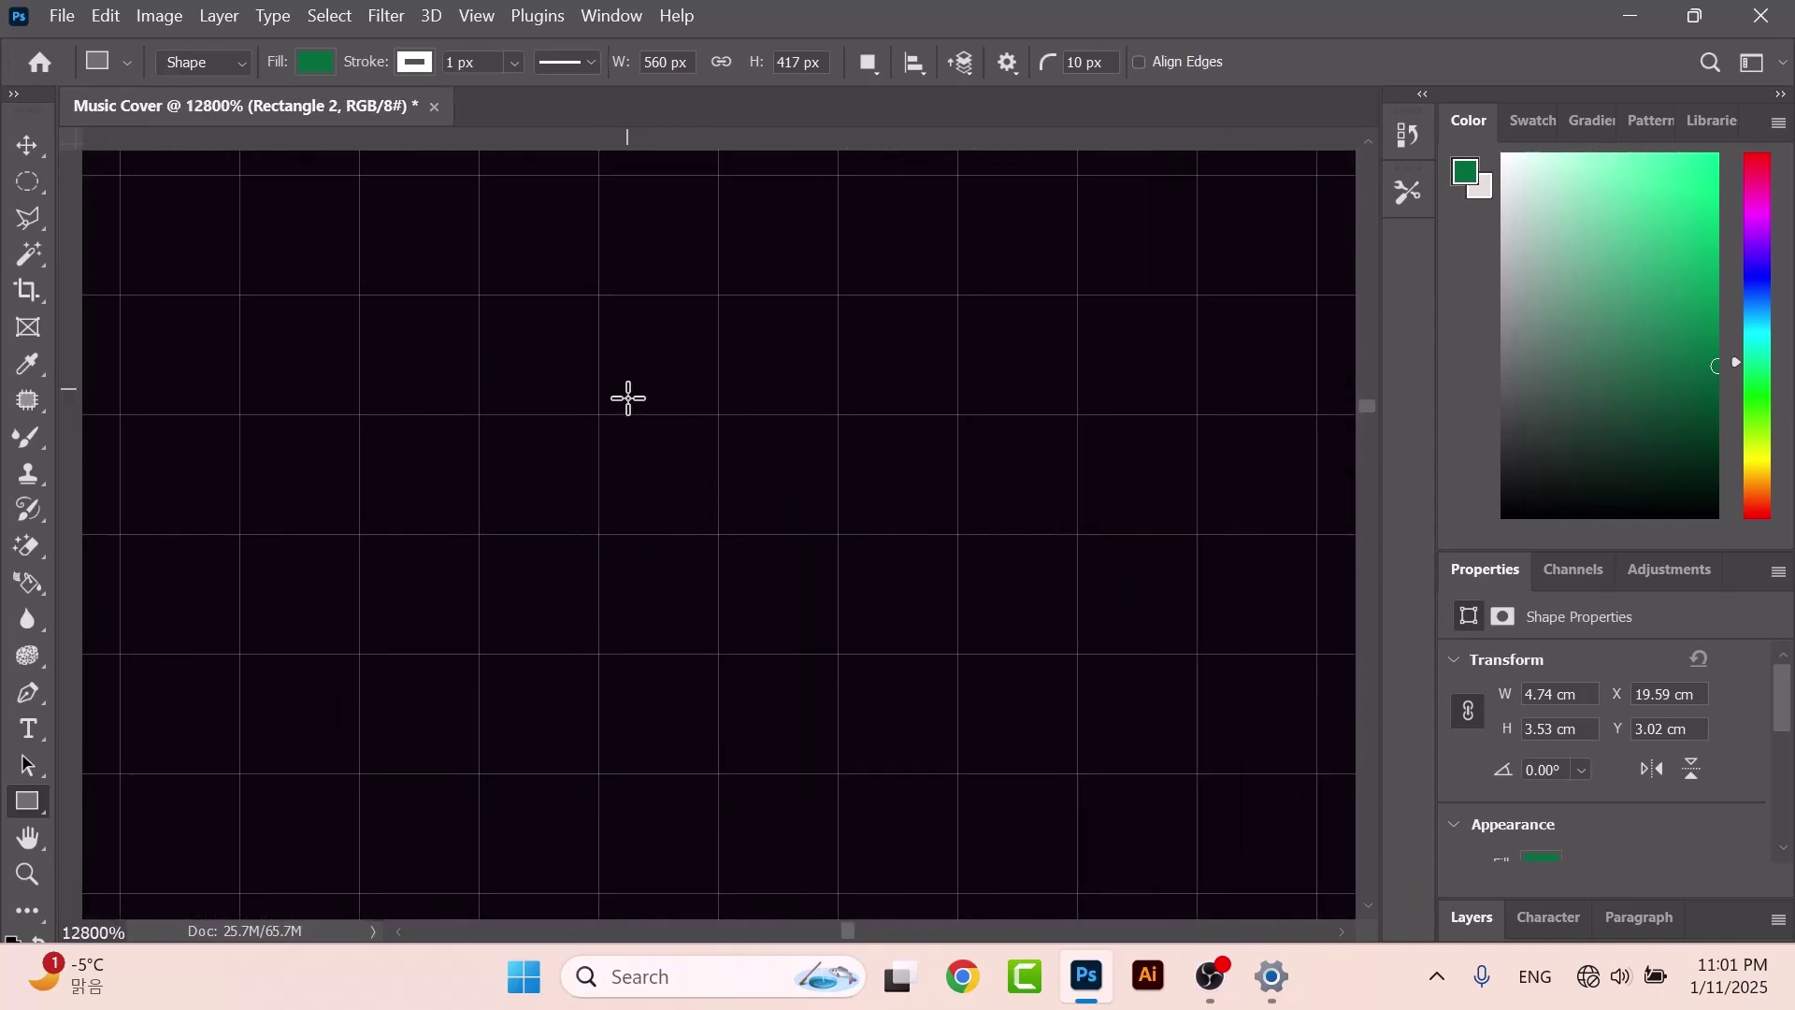
scroll(674, 378, "up", 2)
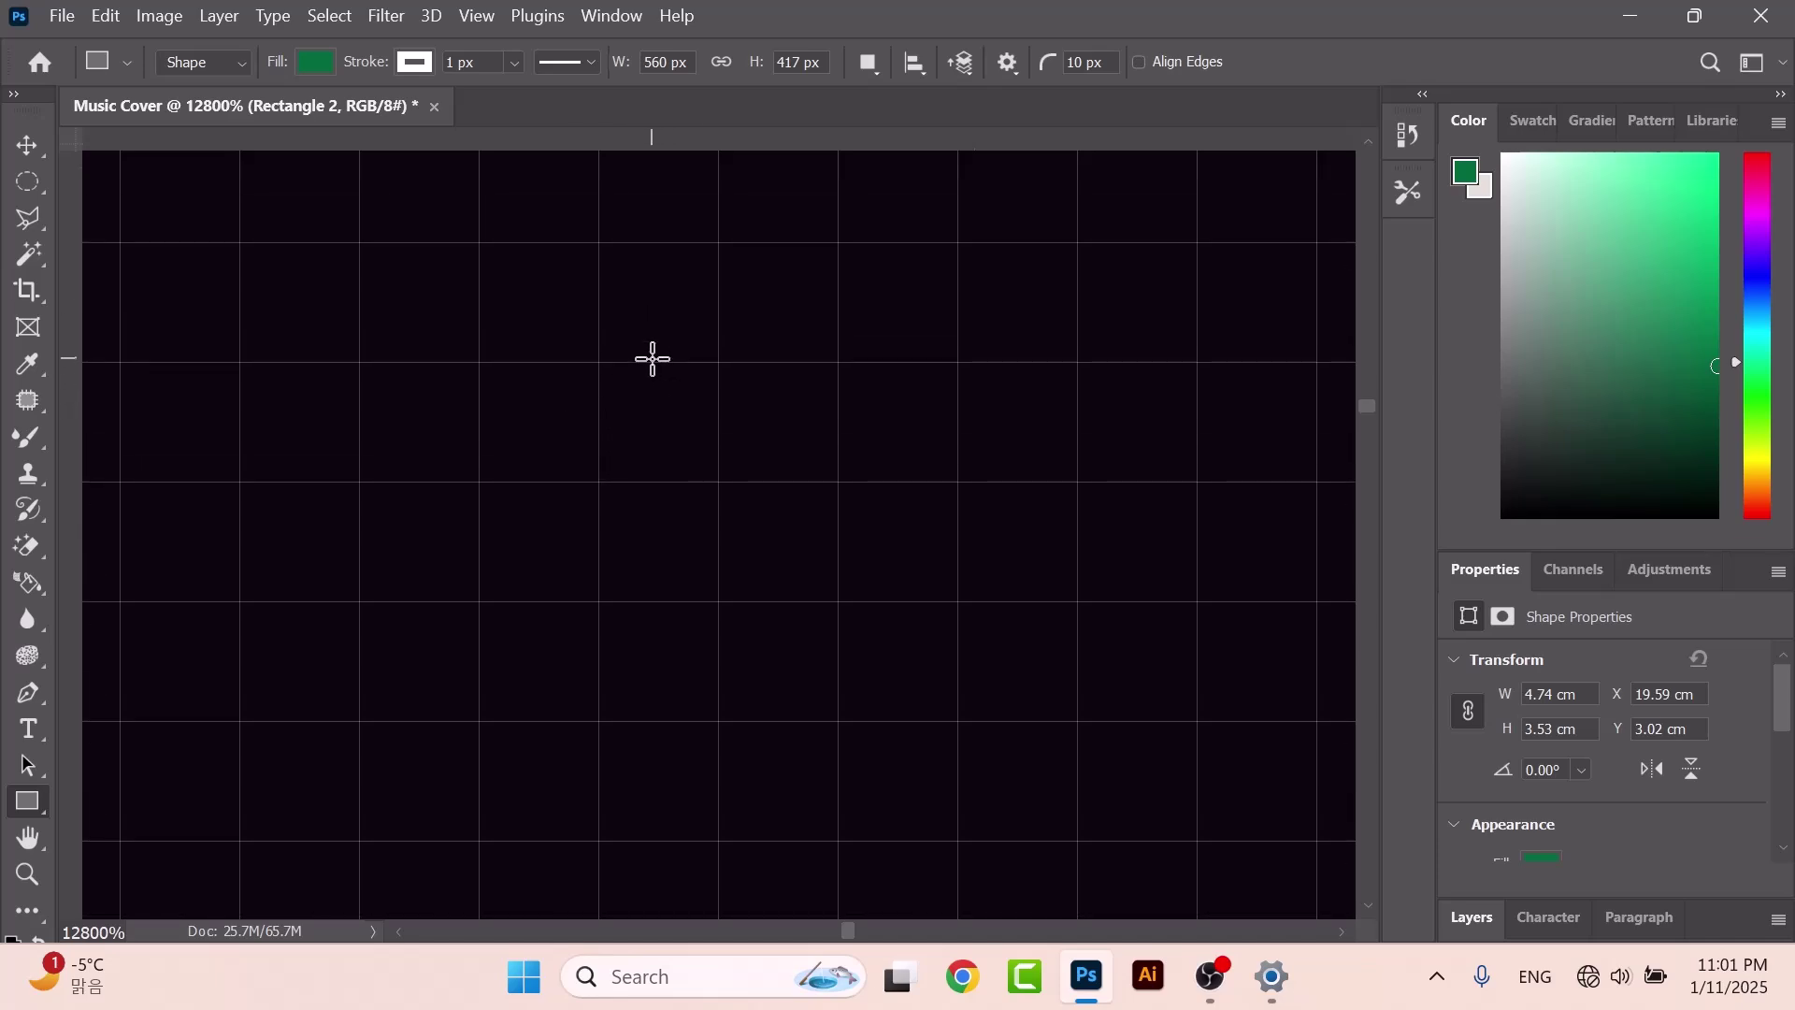
scroll(655, 412, "down", 6)
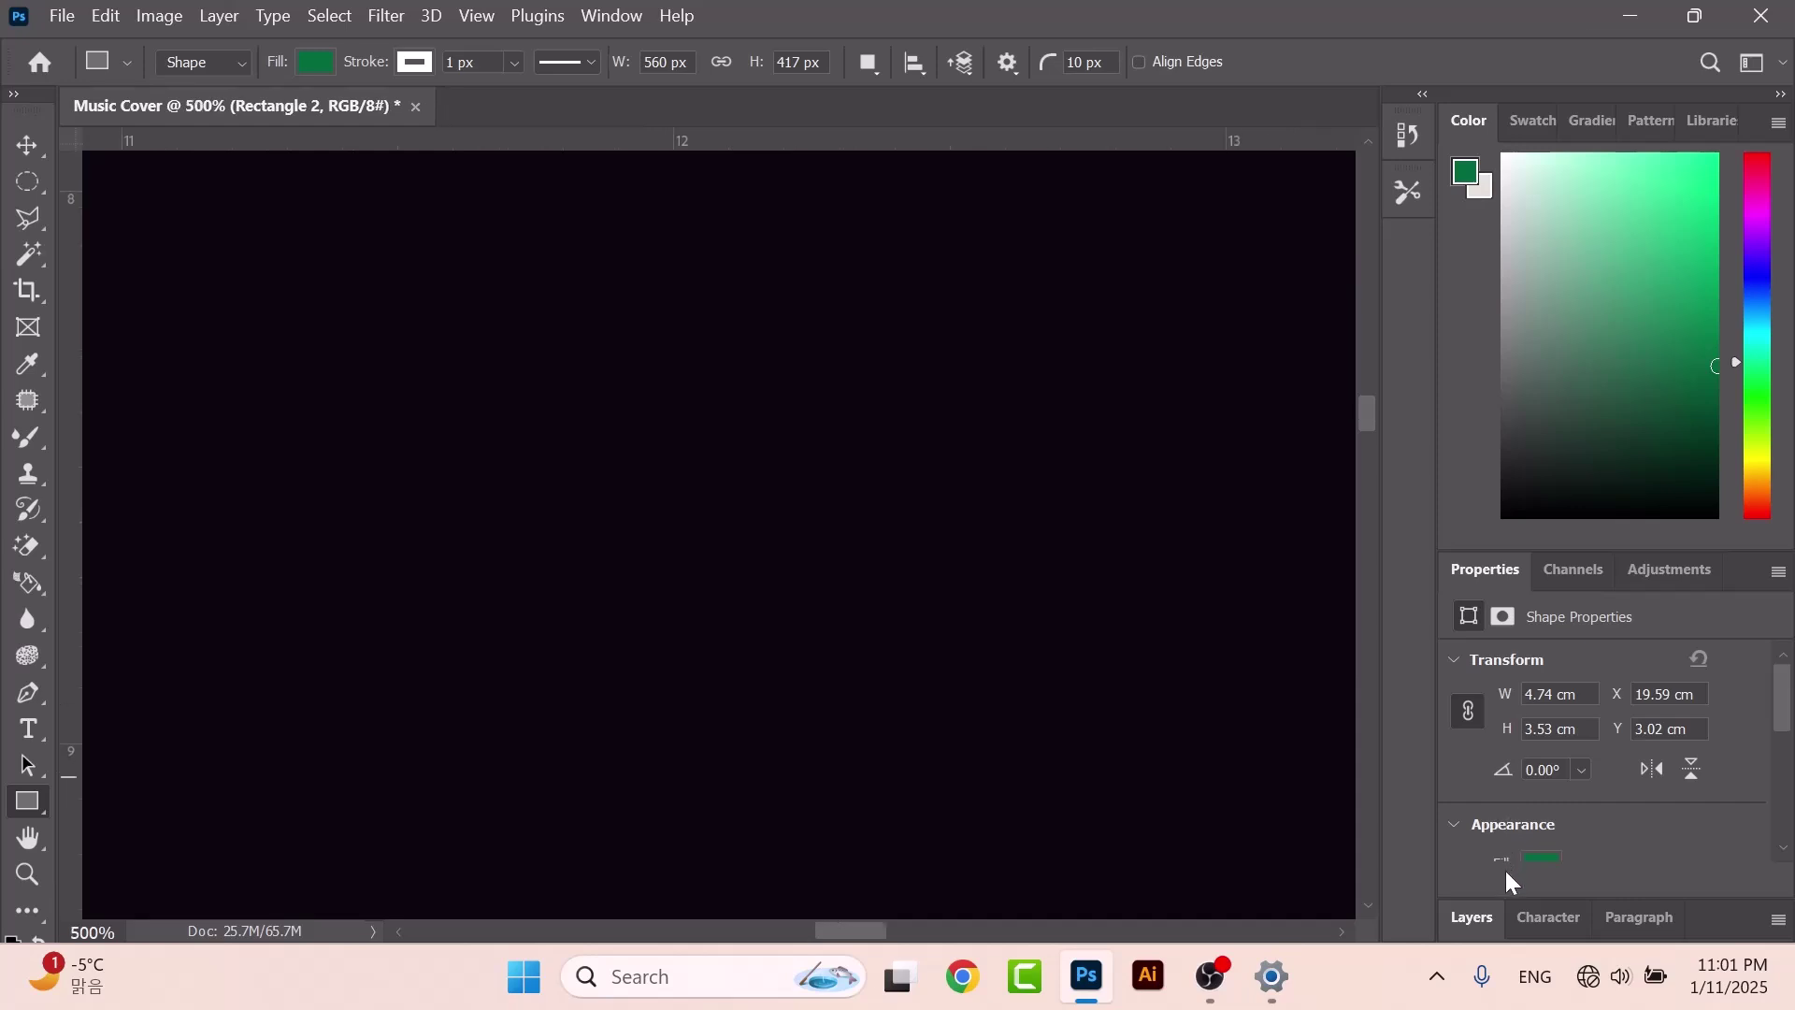
scroll(1782, 739, "down", 6)
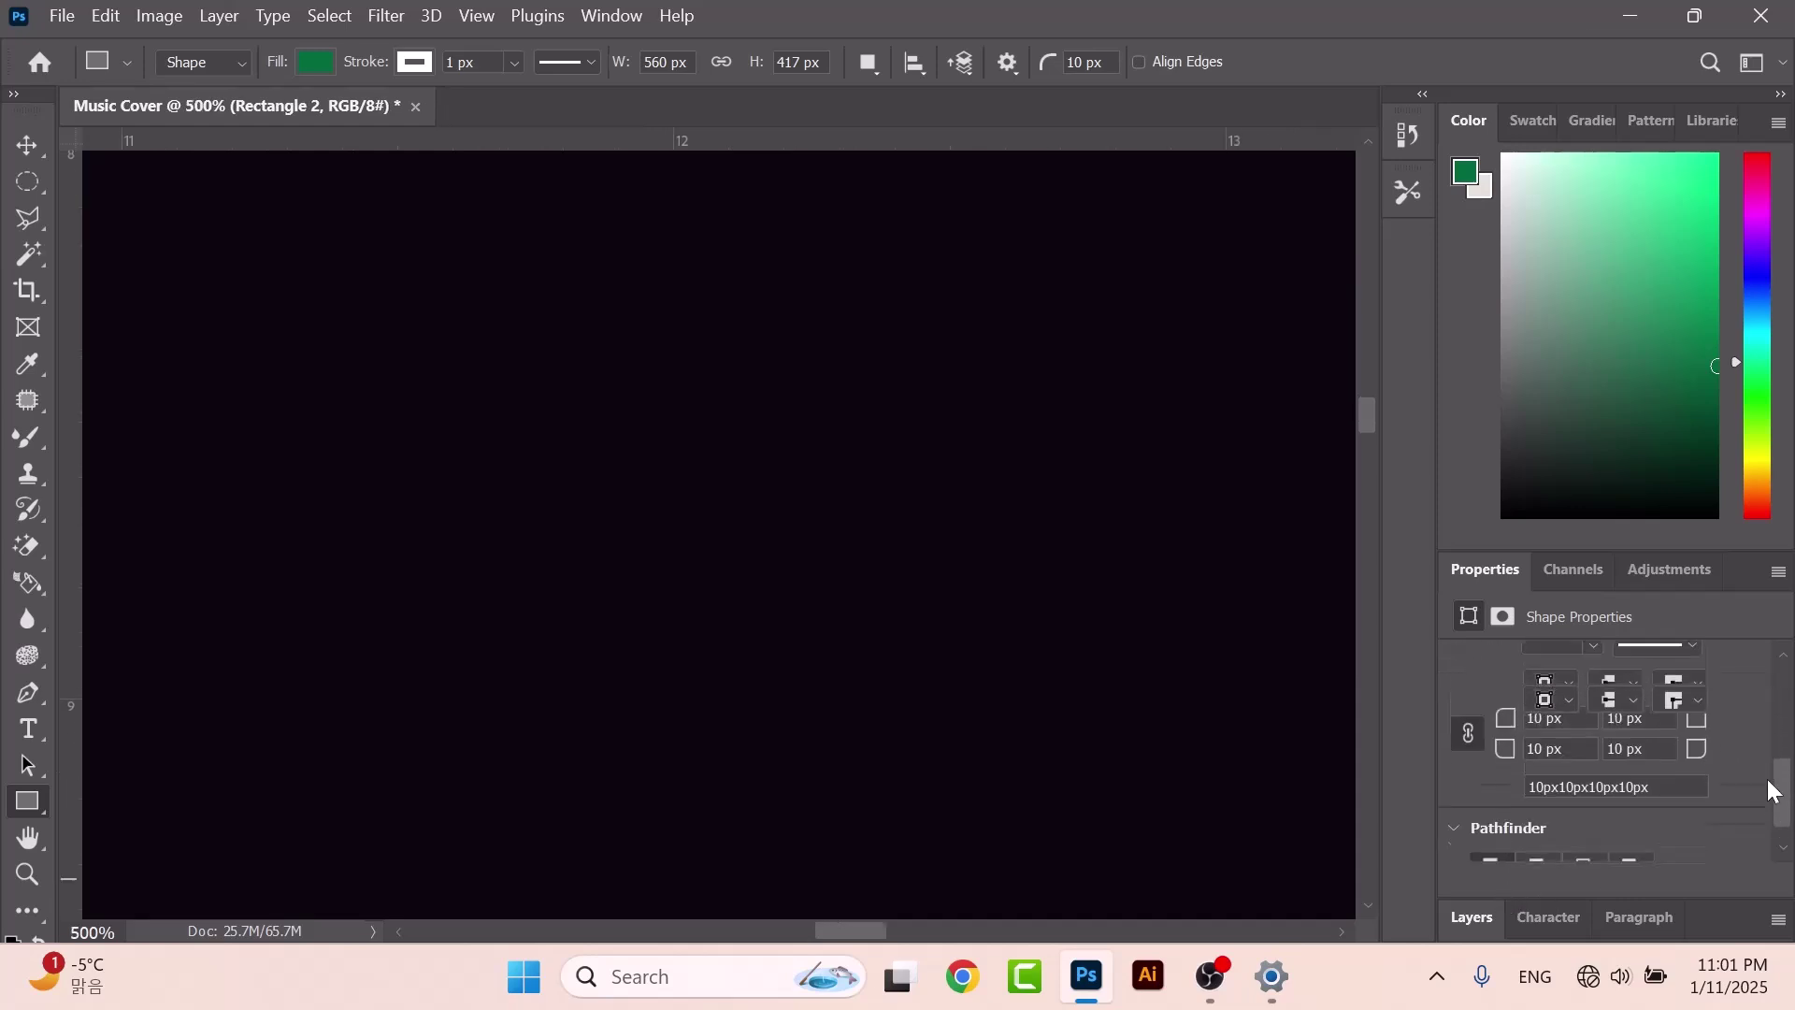
scroll(1767, 778, "up", 6)
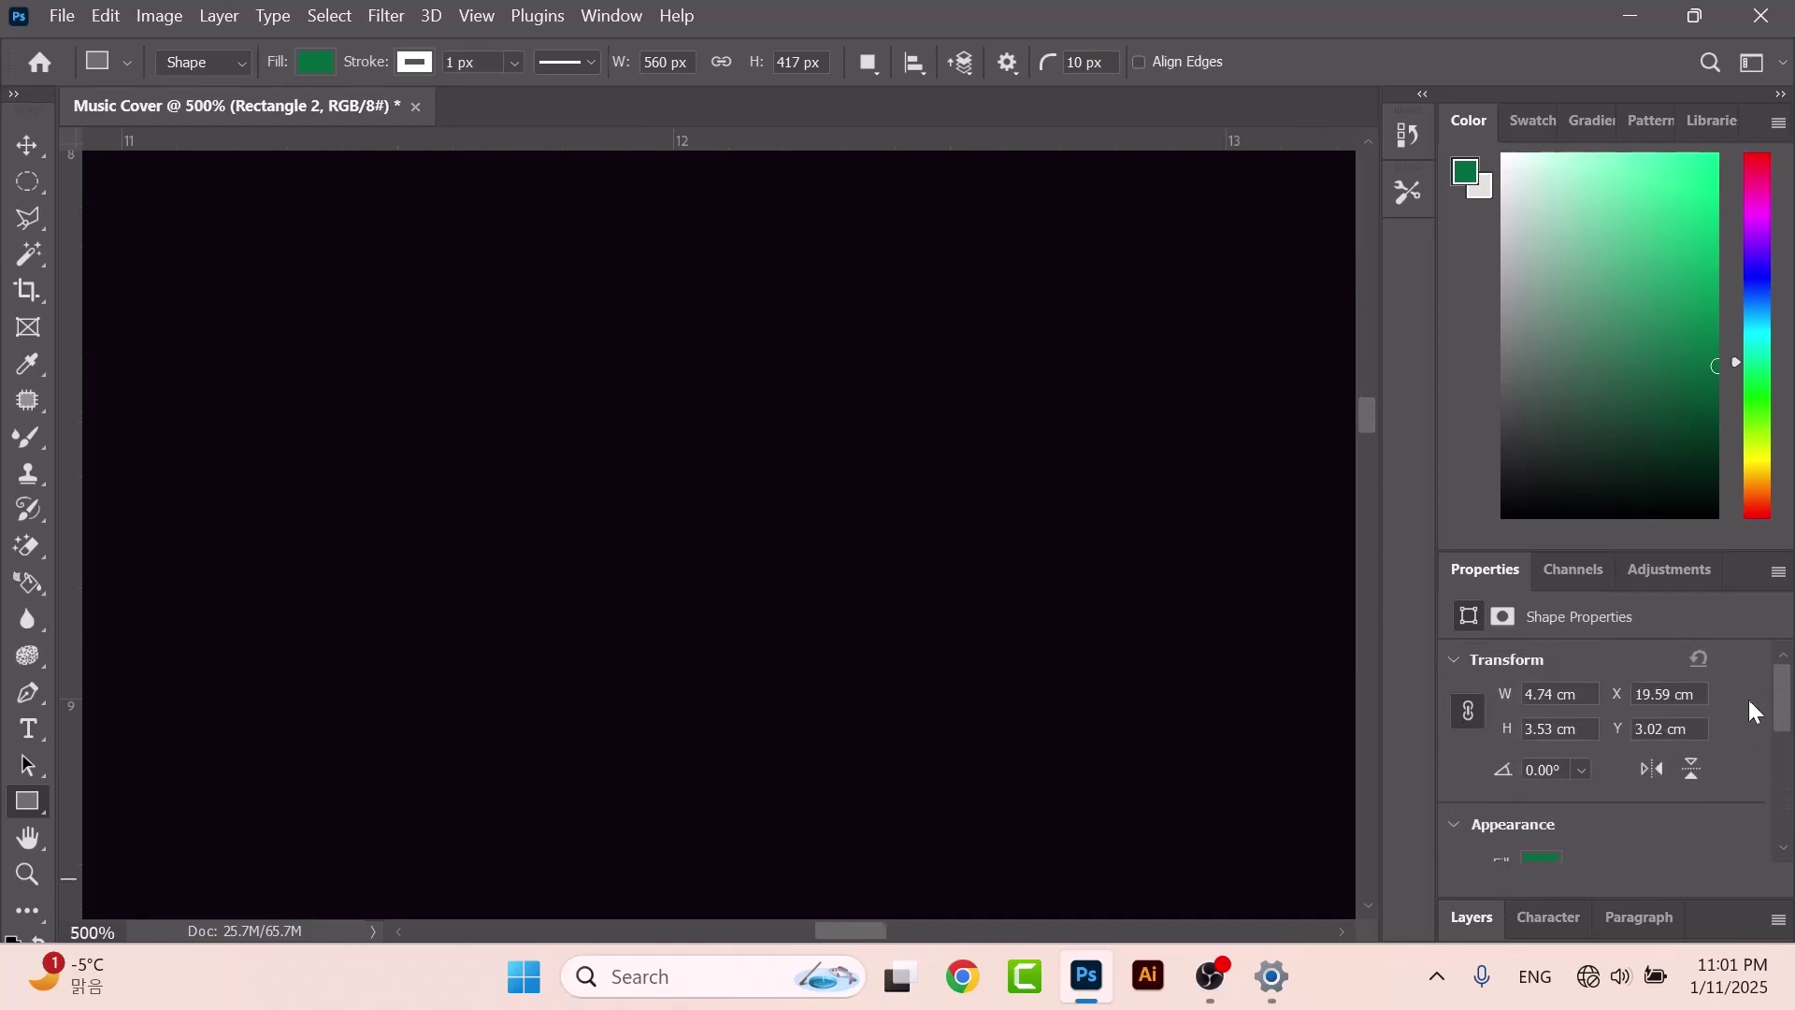
Show Layer 1 to examine the photo's pixels at up to 12800% magnification, and hide the layer again.
left_click(1479, 923)
left_click(1460, 816)
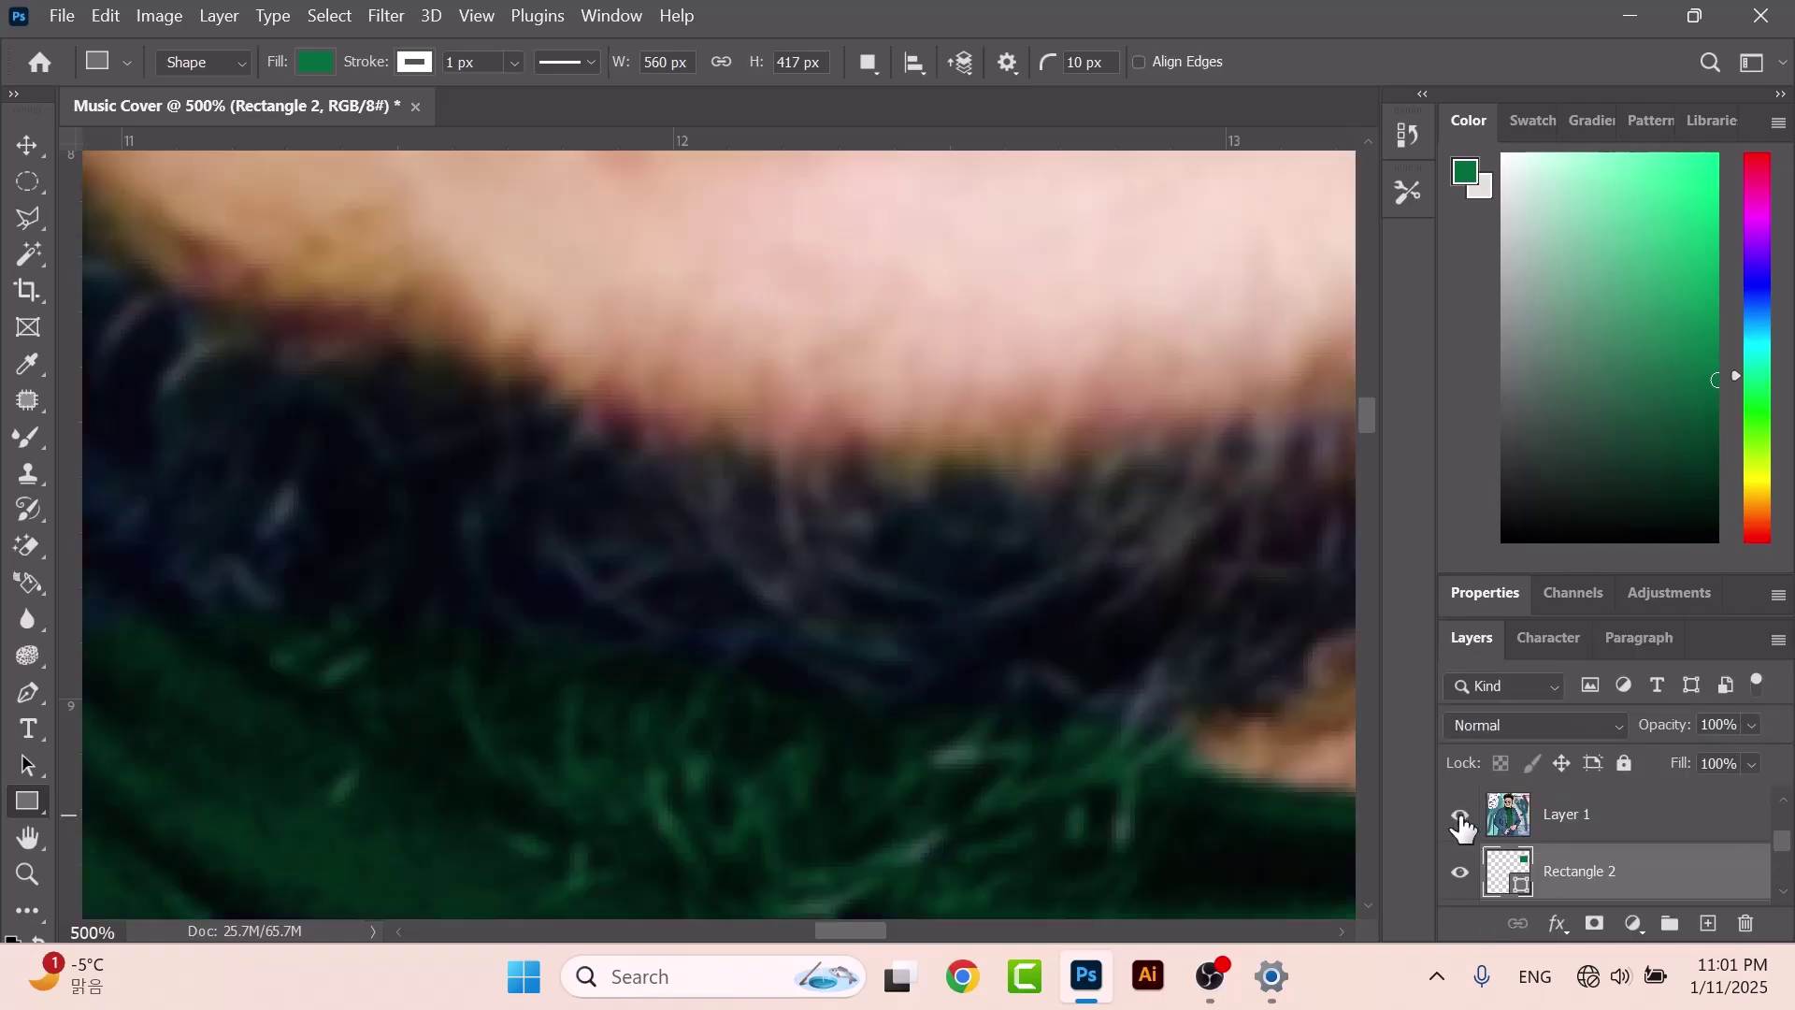
scroll(833, 645, "up", 5)
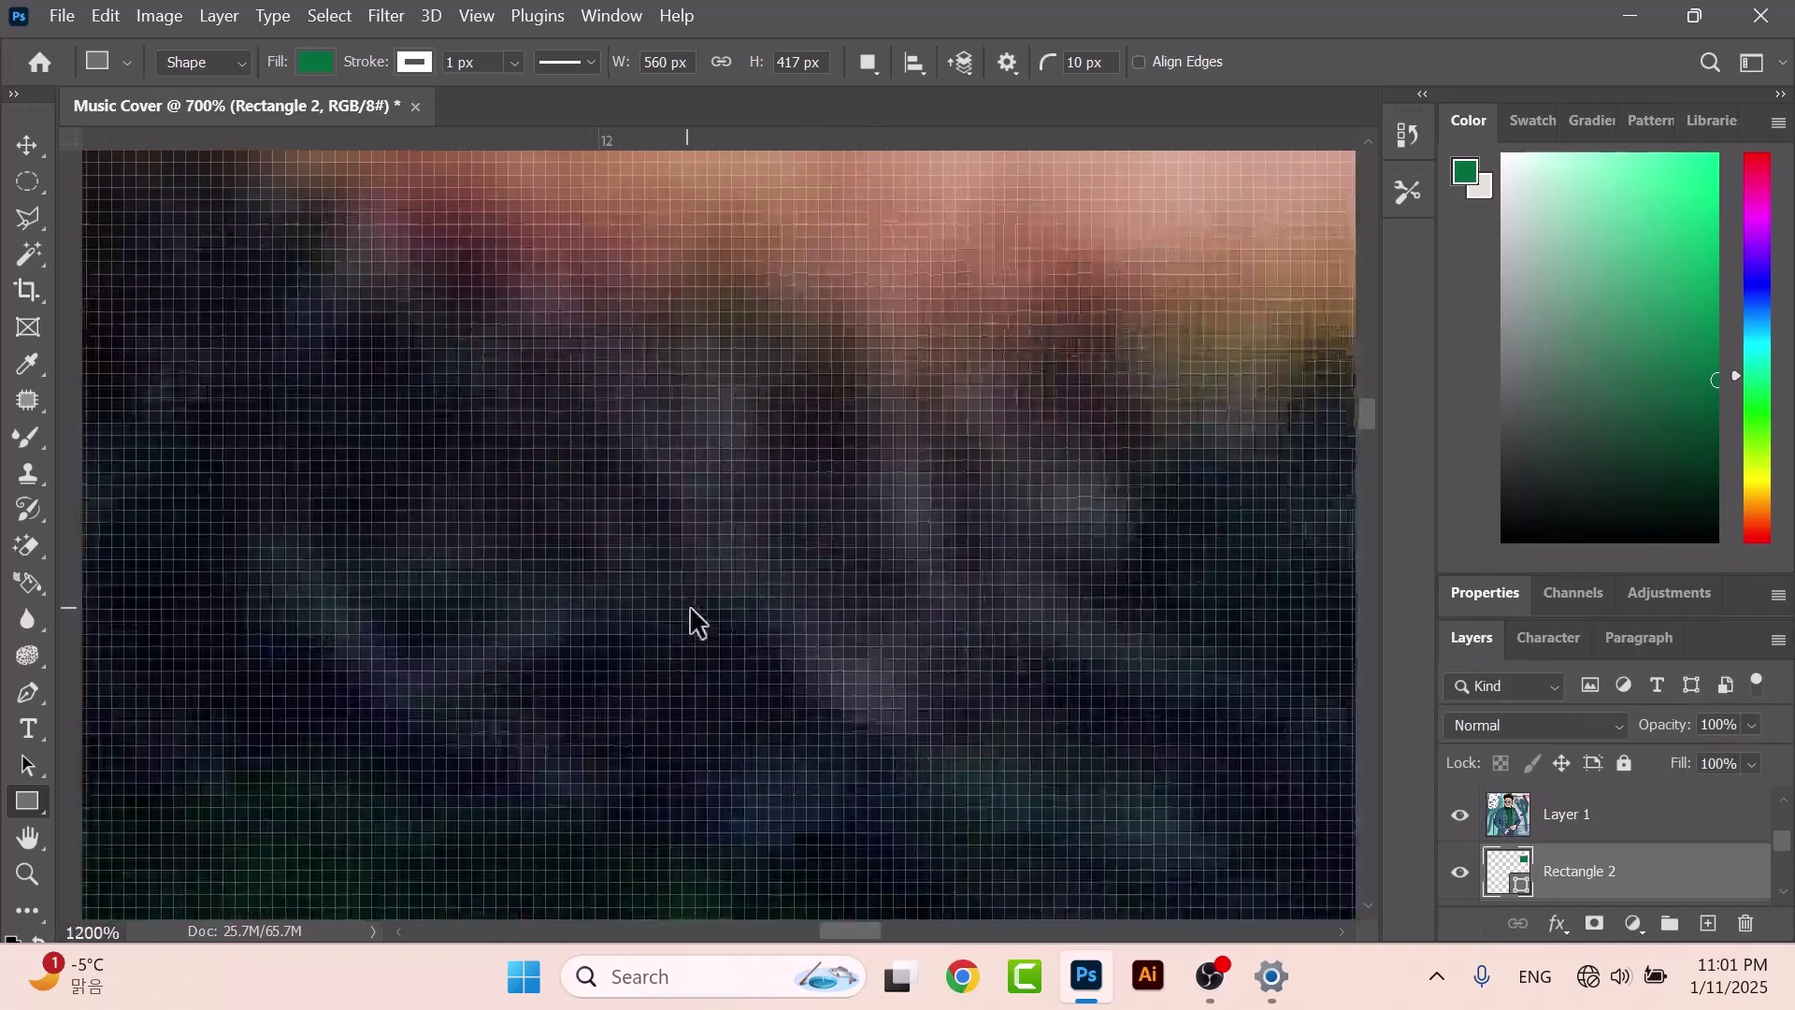
scroll(689, 609, "up", 6)
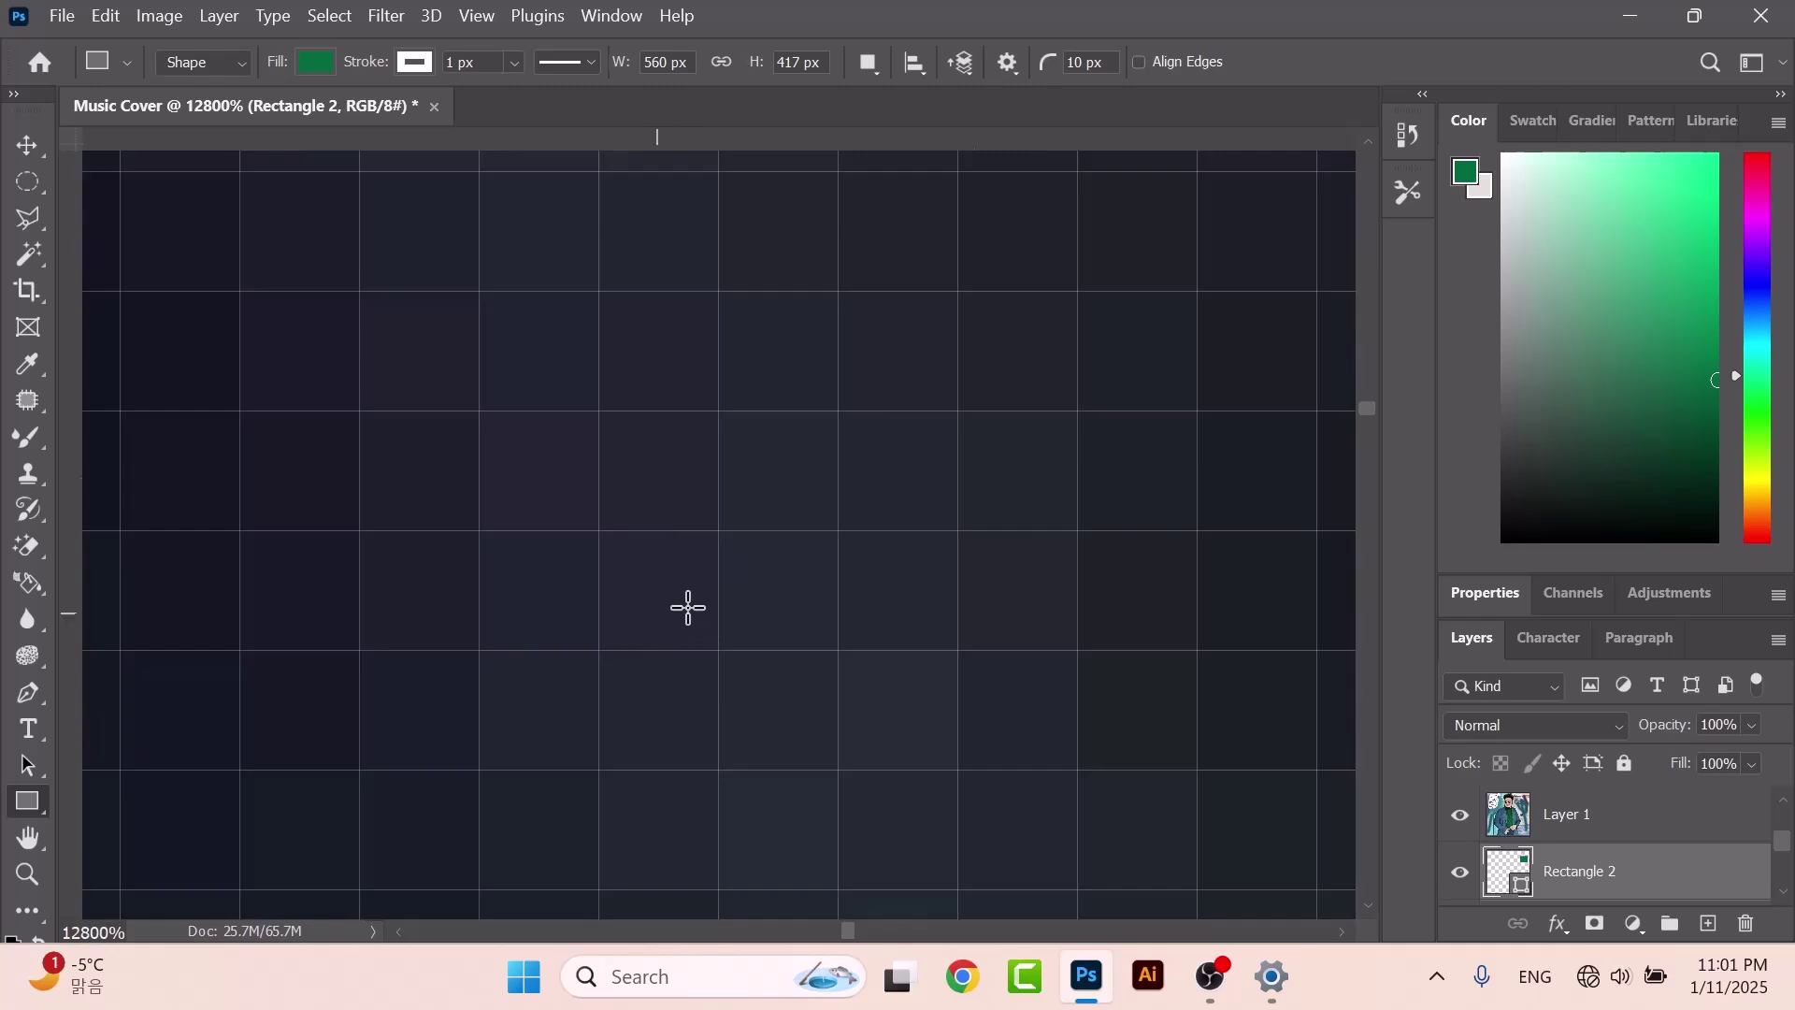
scroll(914, 441, "up", 5)
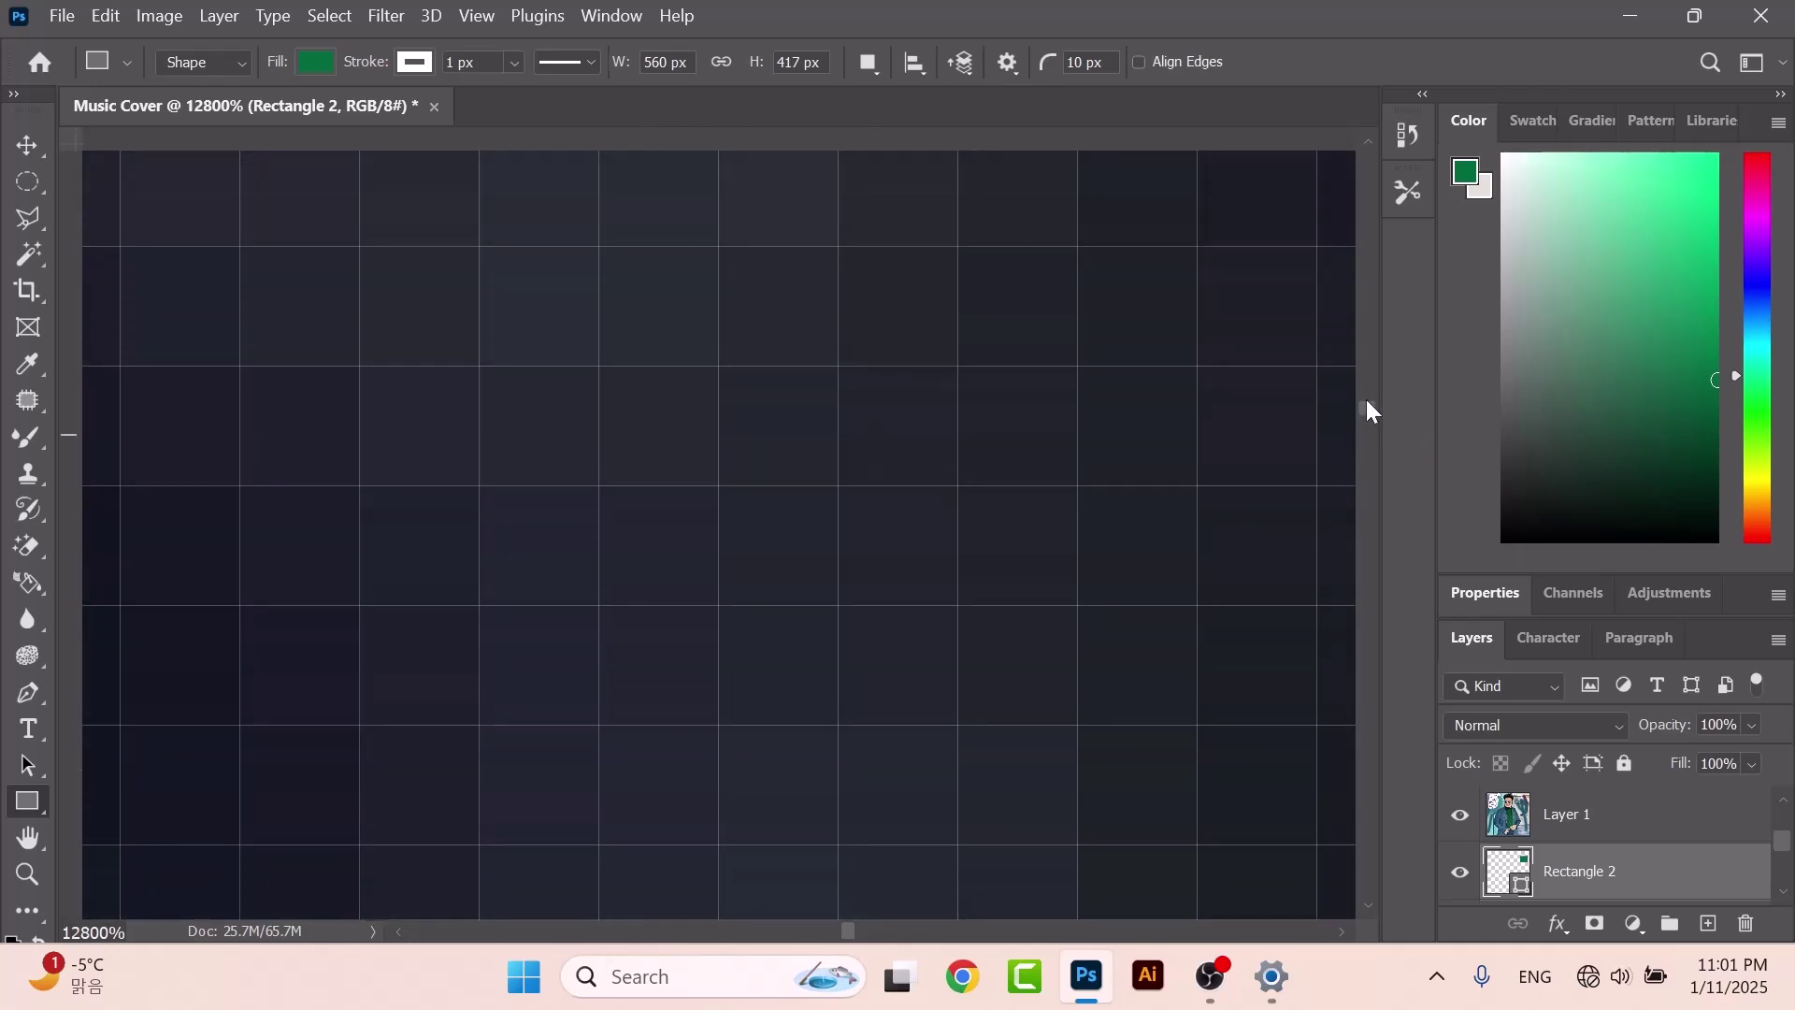
left_click_drag(1363, 406, 1366, 378)
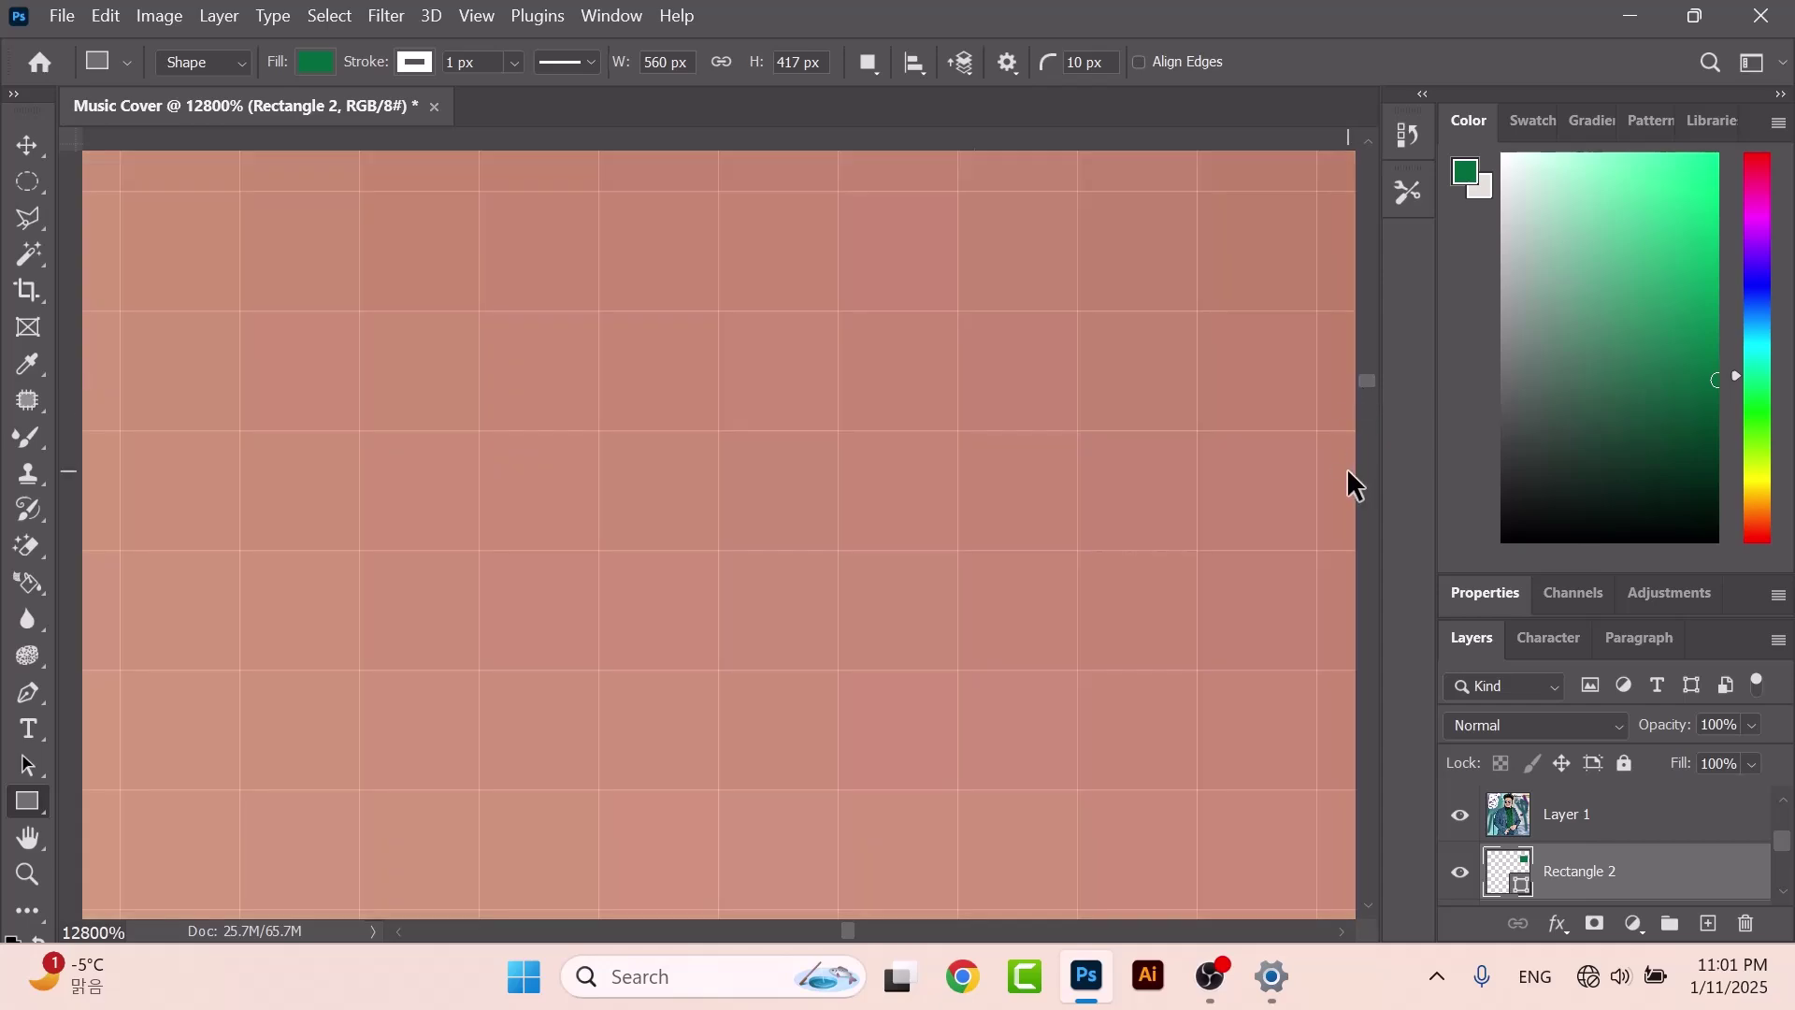
key("ctrl+minus")
key("ctrl+minus")
key("ctrl+minus")
key("ctrl+minus")
key("ctrl+minus")
key("ctrl+minus")
key("ctrl+minus")
key("ctrl+minus")
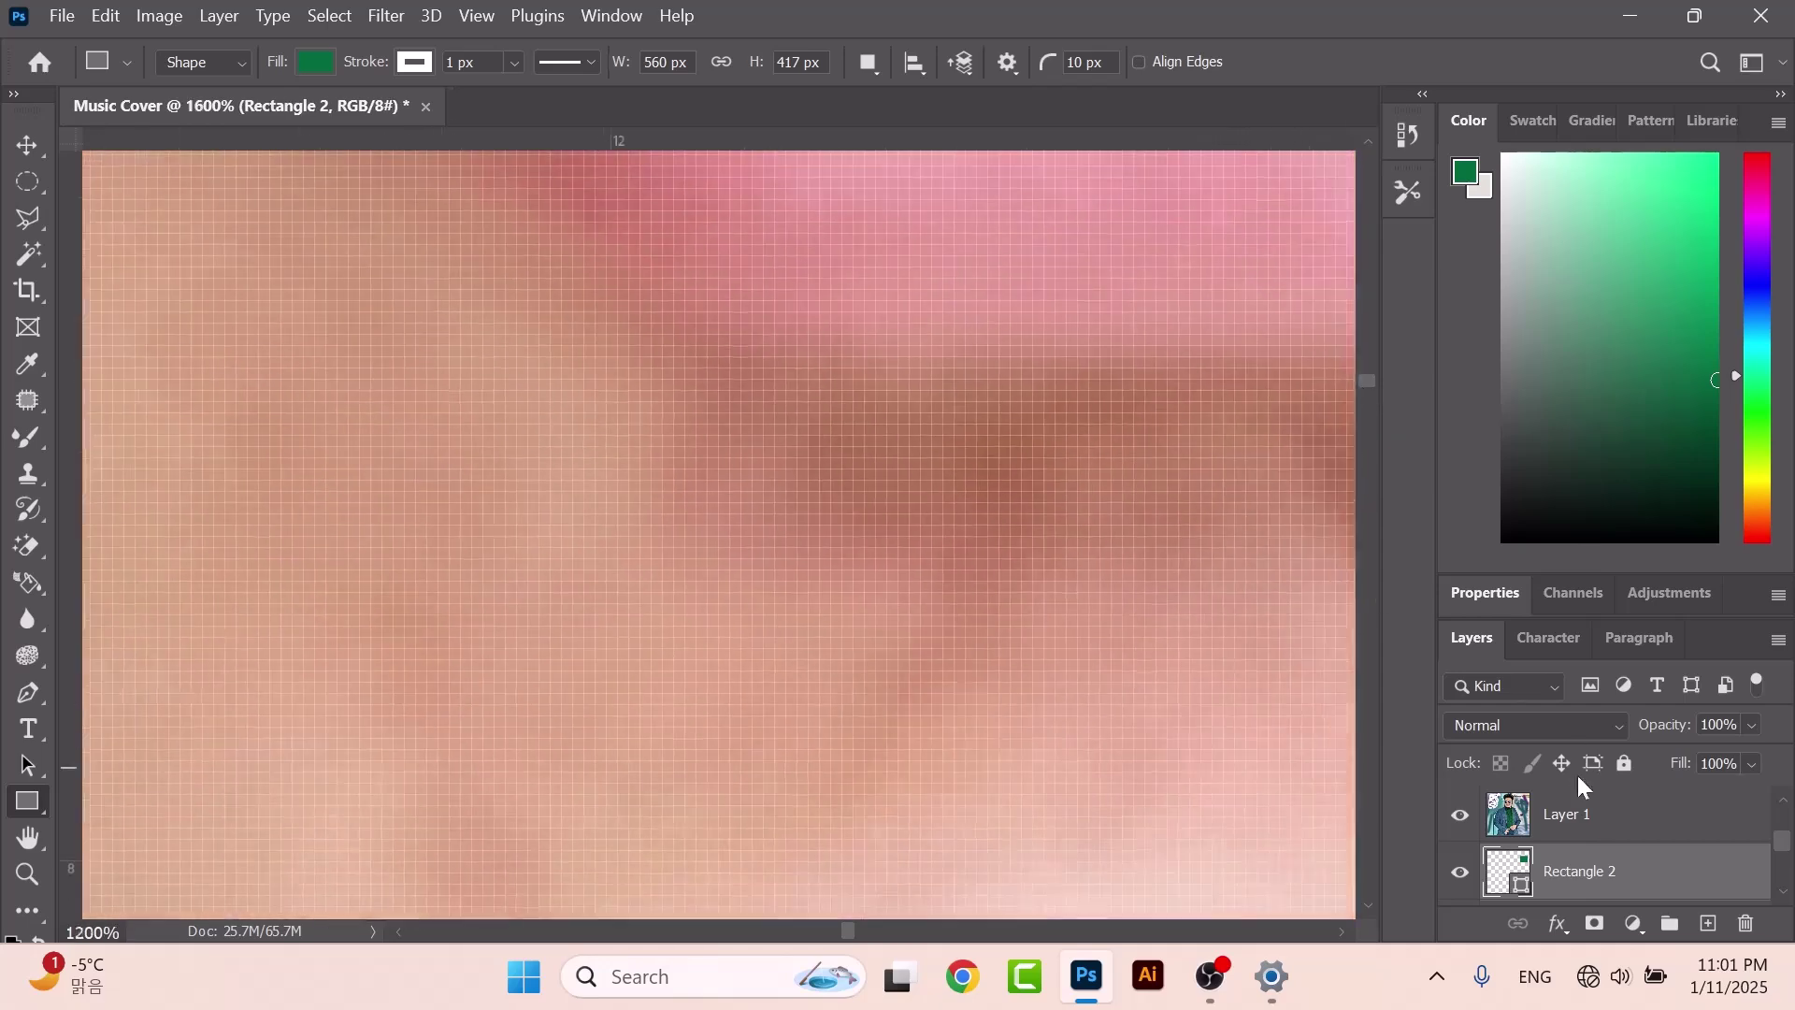
key("ctrl+minus")
key("ctrl+minus")
key("ctrl+minus")
key("ctrl+minus")
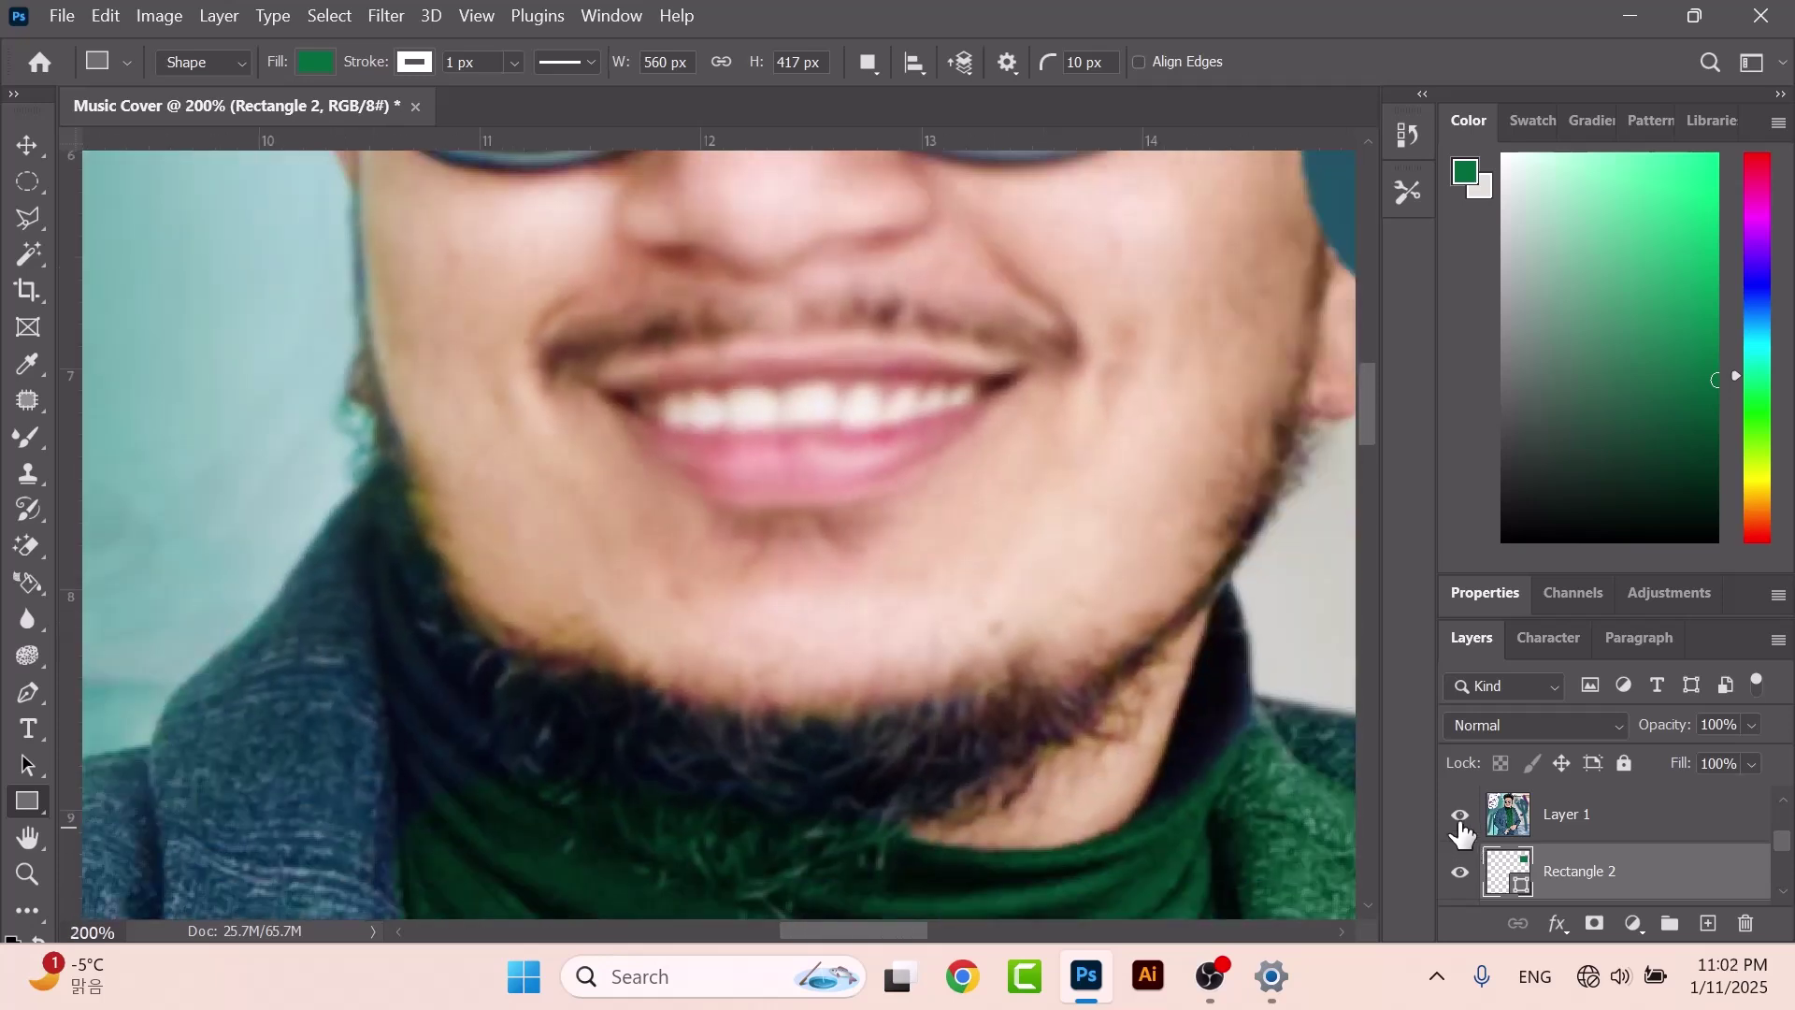
key("ctrl+minus")
key("ctrl+minus")
key("ctrl+minus")
key("ctrl+minus")
key("ctrl+minus")
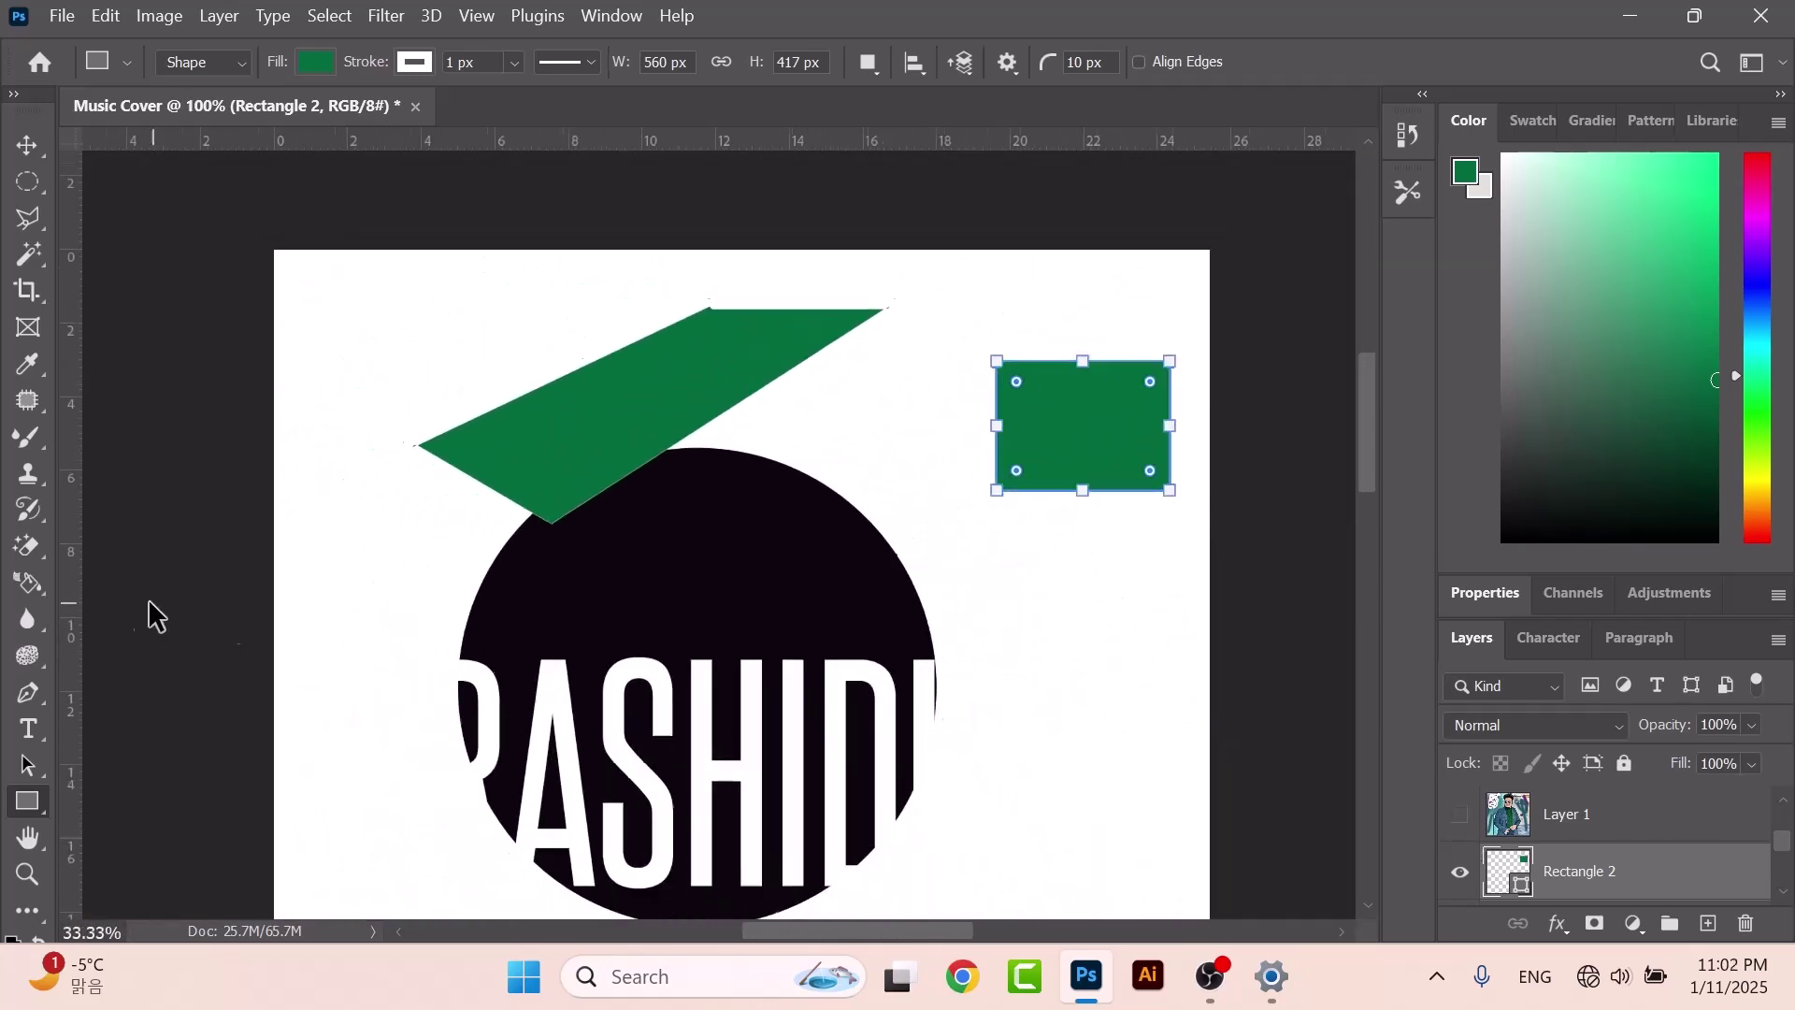
key("ctrl+plus")
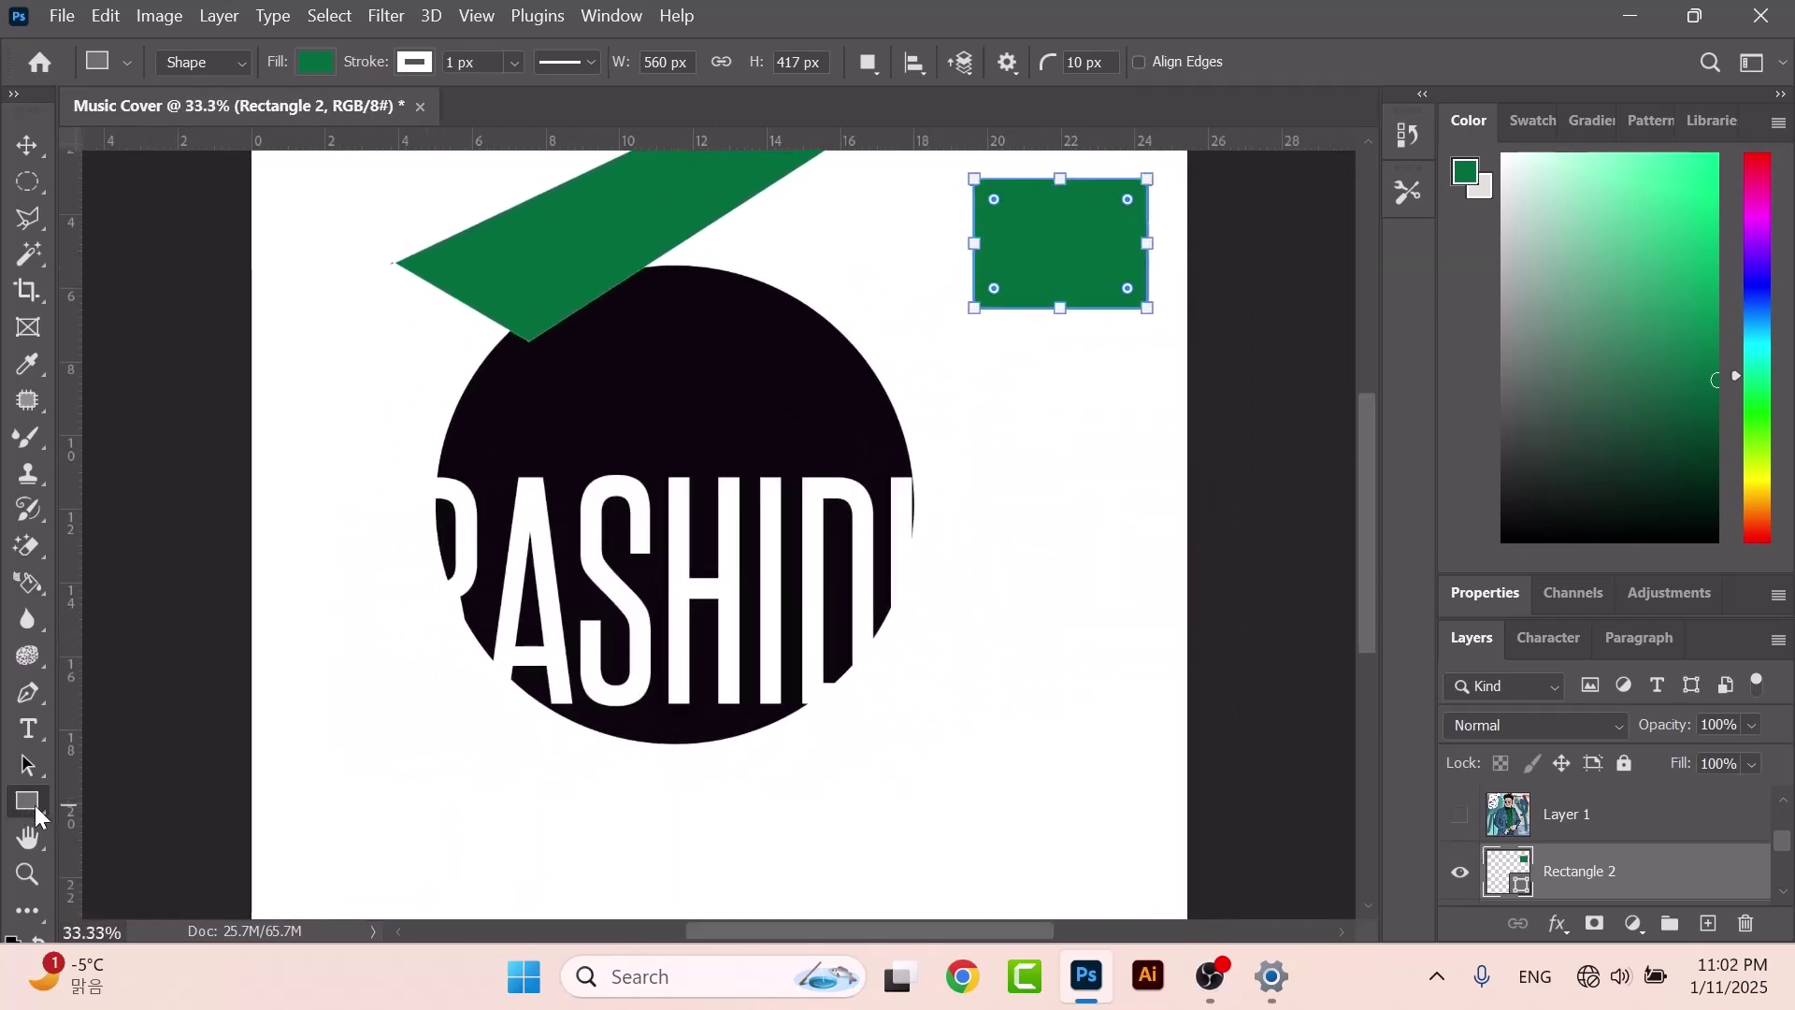
Draw a green circle about 492 px across over the black circle's lower-right edge with the Ellipse Tool.
right_click(35, 805)
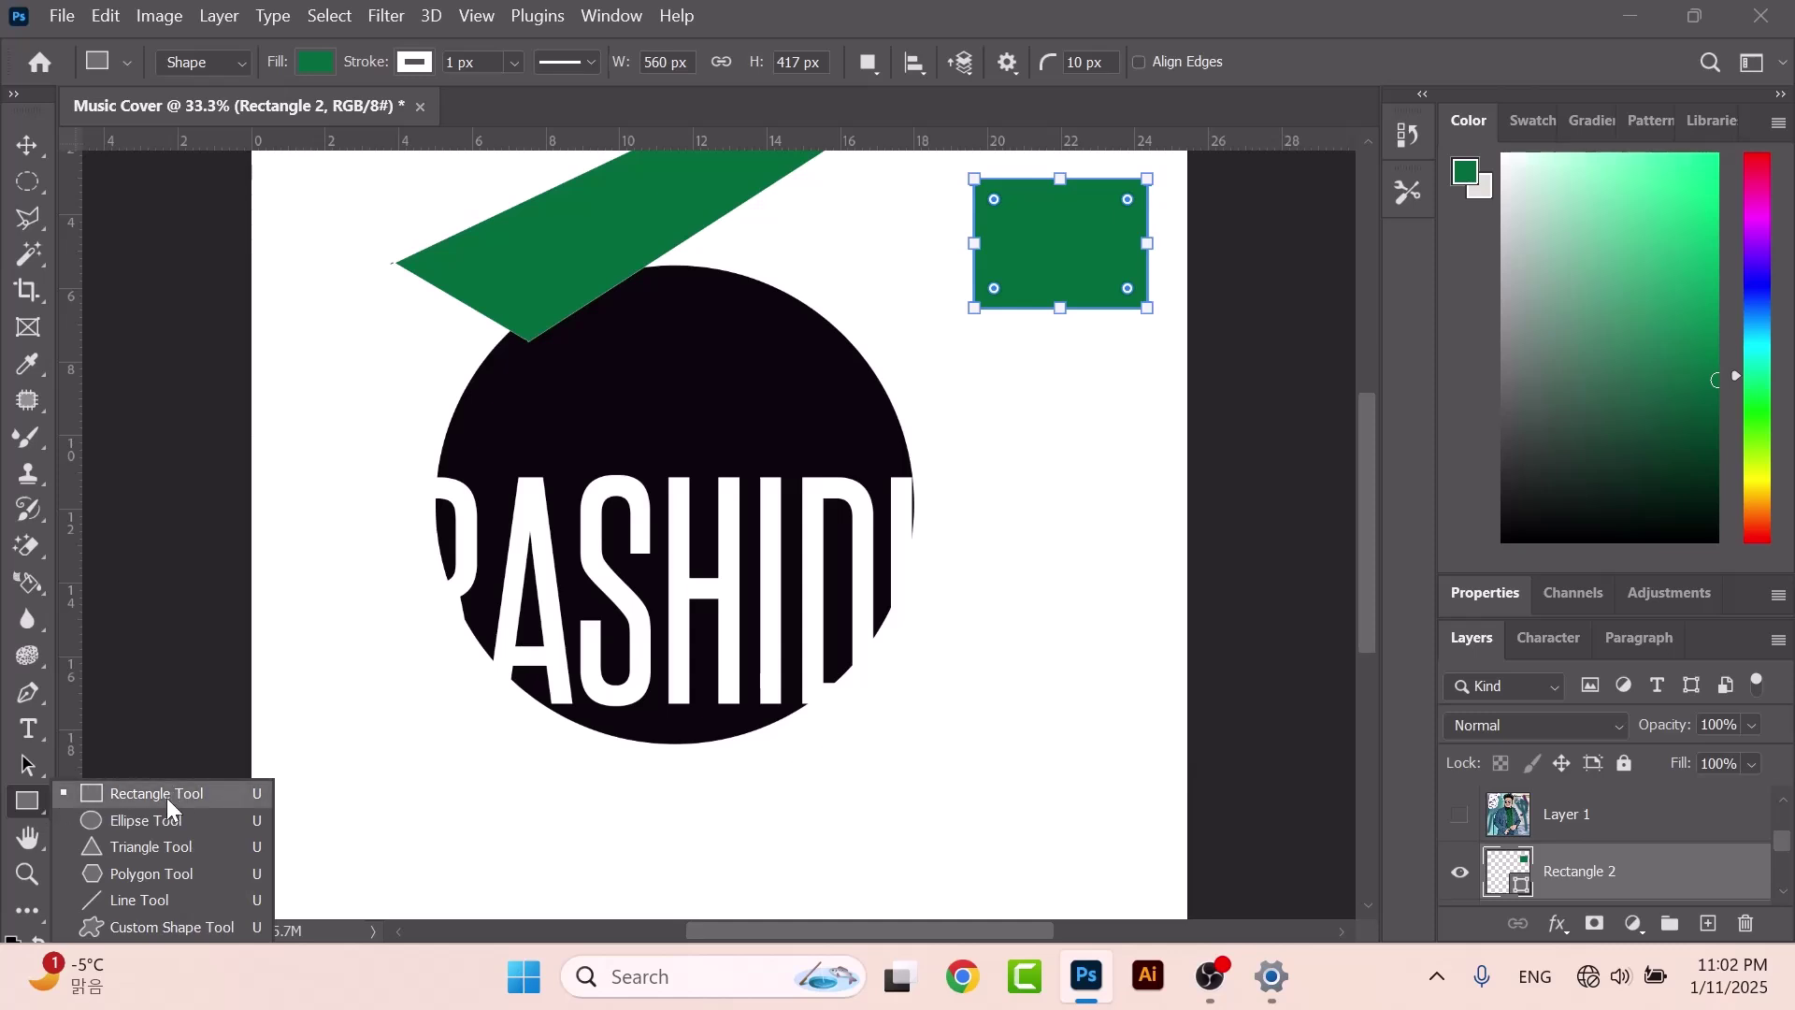
left_click(165, 822)
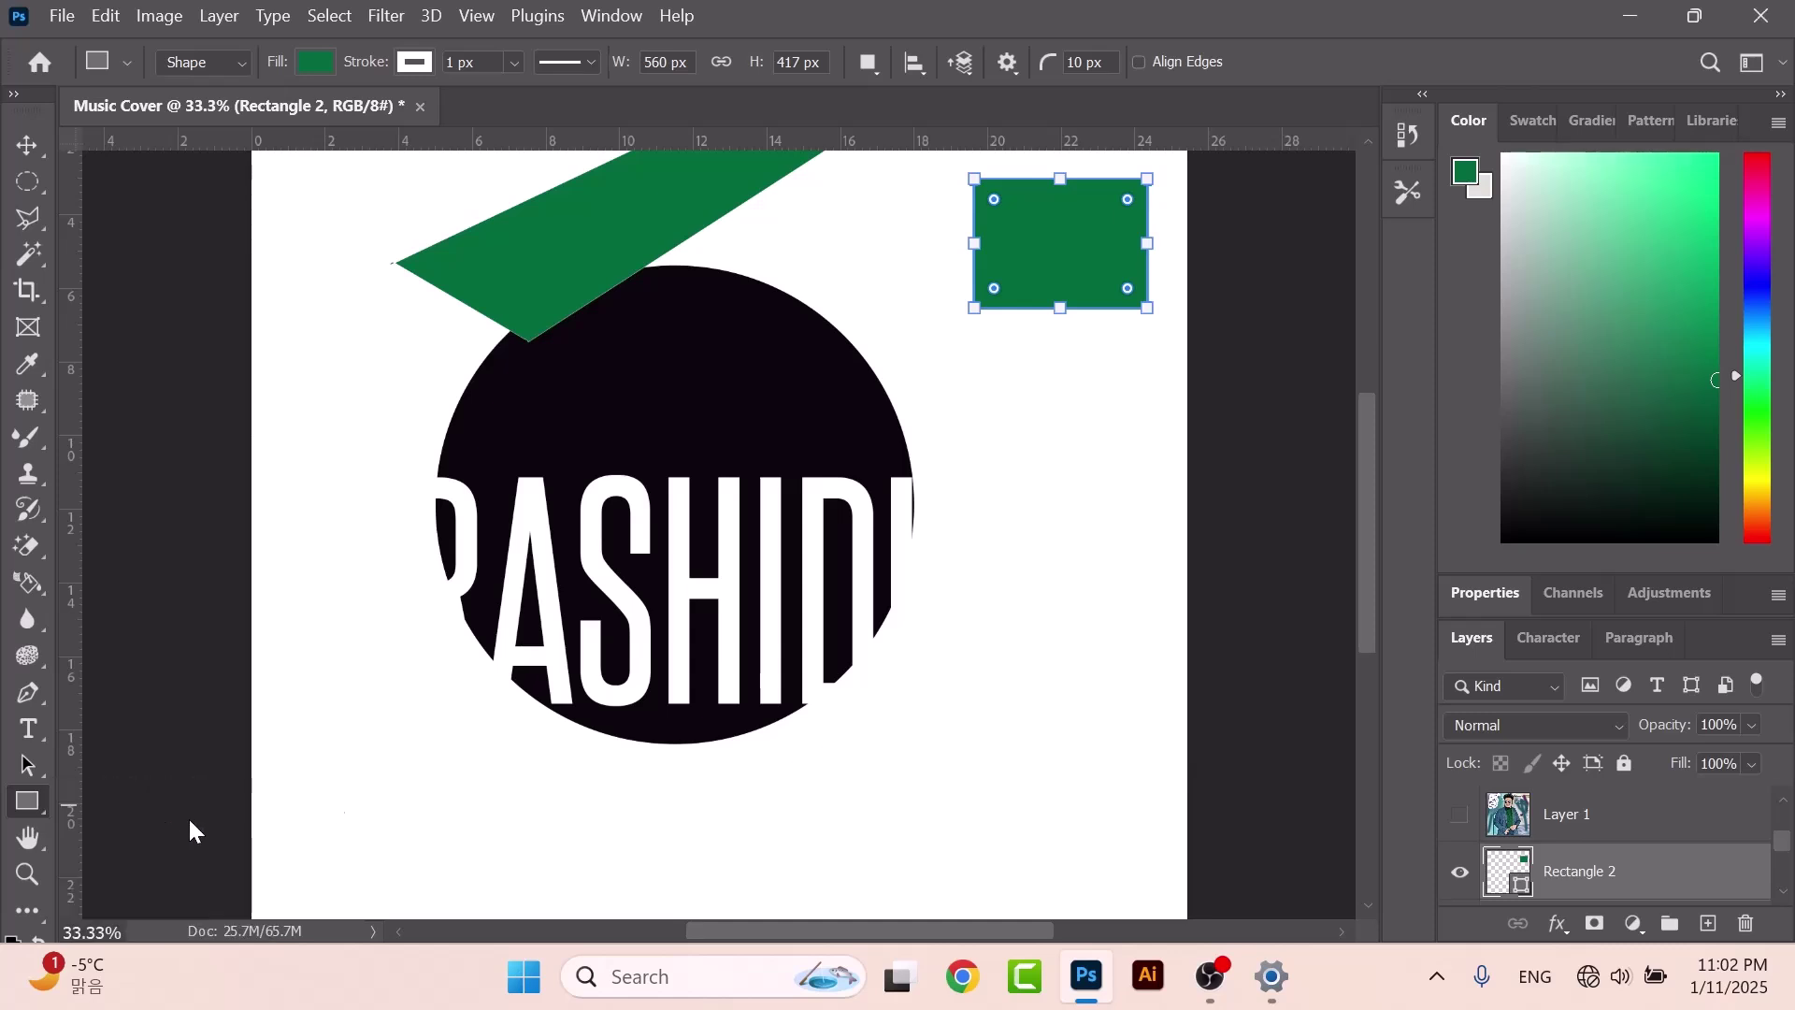
left_click_drag(965, 592, 806, 739)
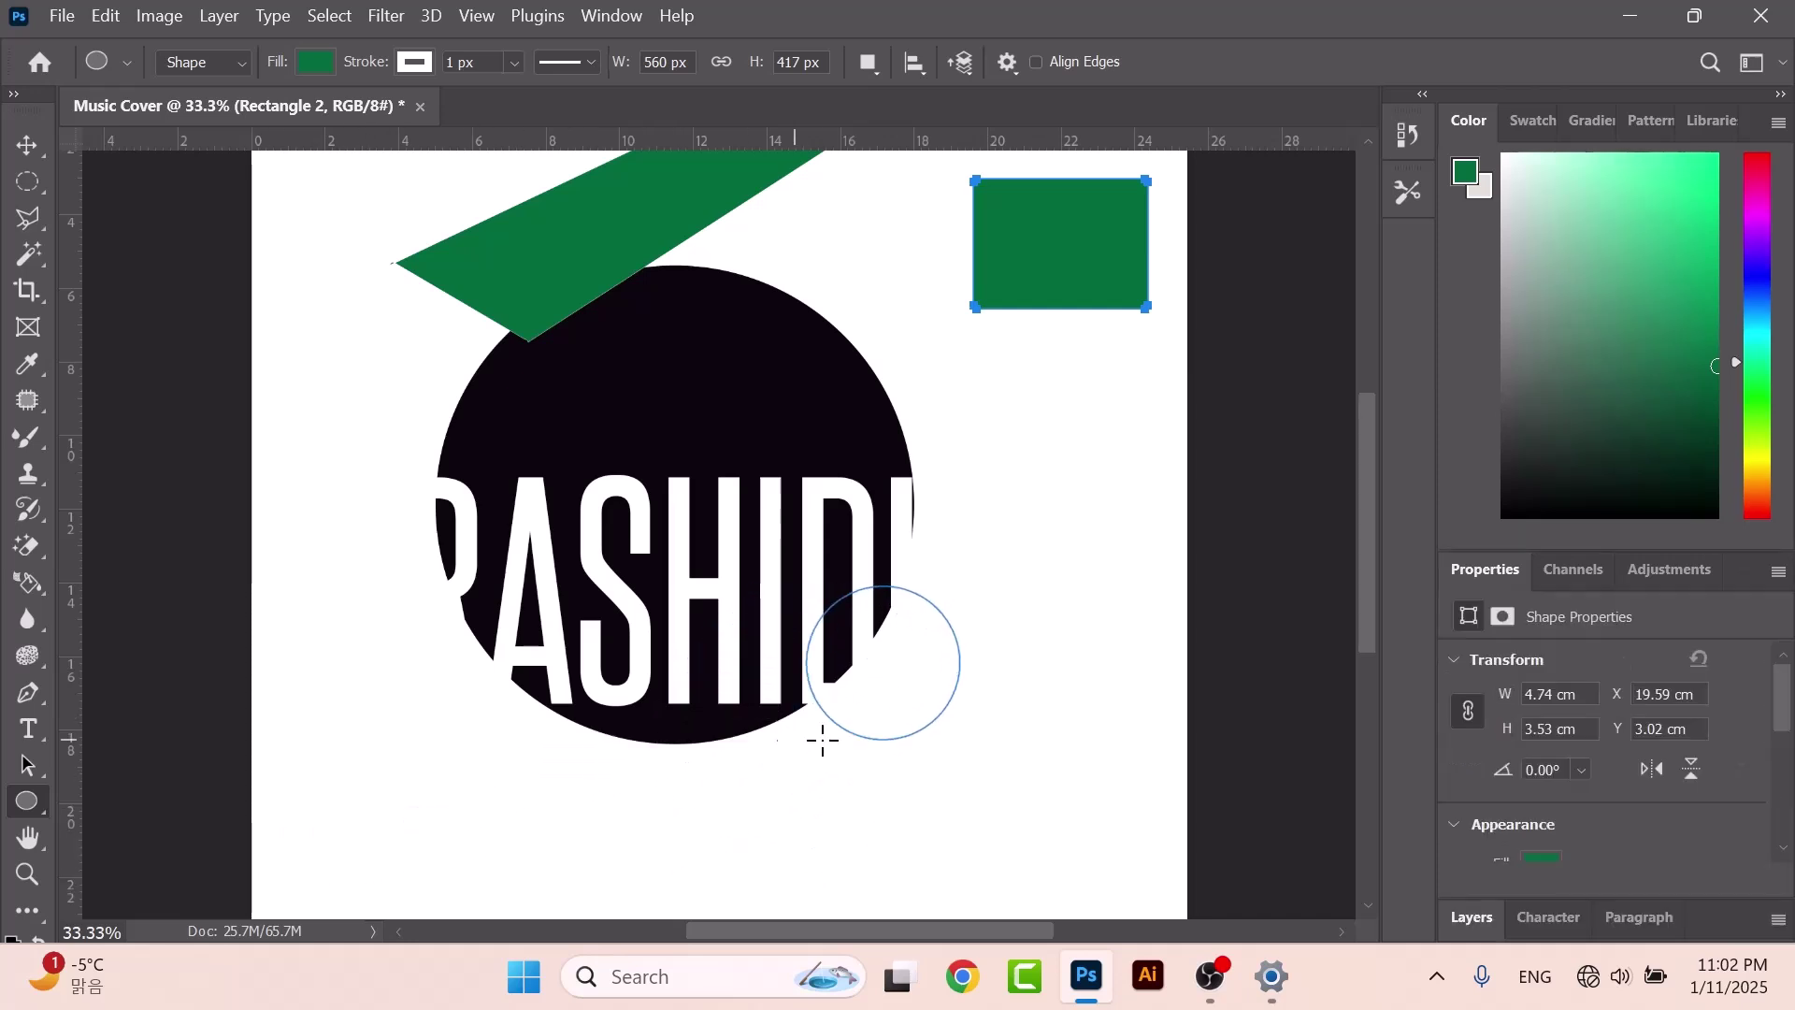
left_click(1764, 467)
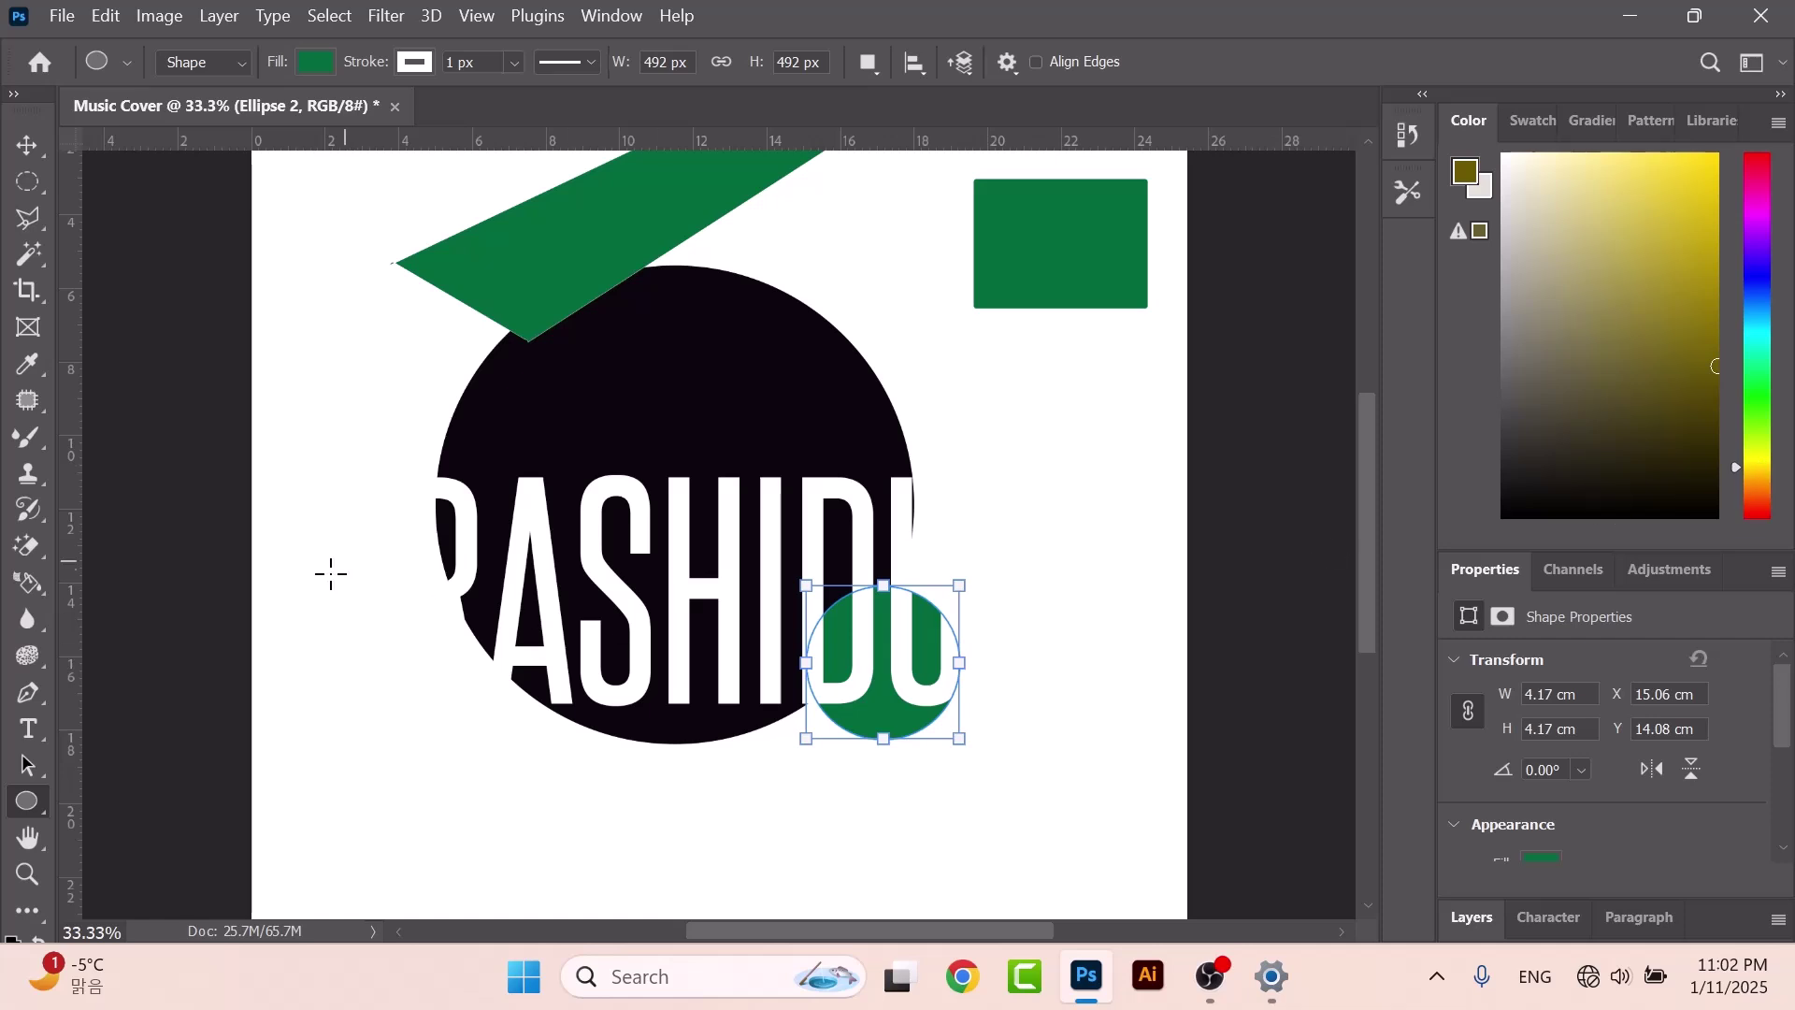
Draw a green triangle of about 520 × 856 px below the green rectangle with the Triangle Tool.
right_click(34, 795)
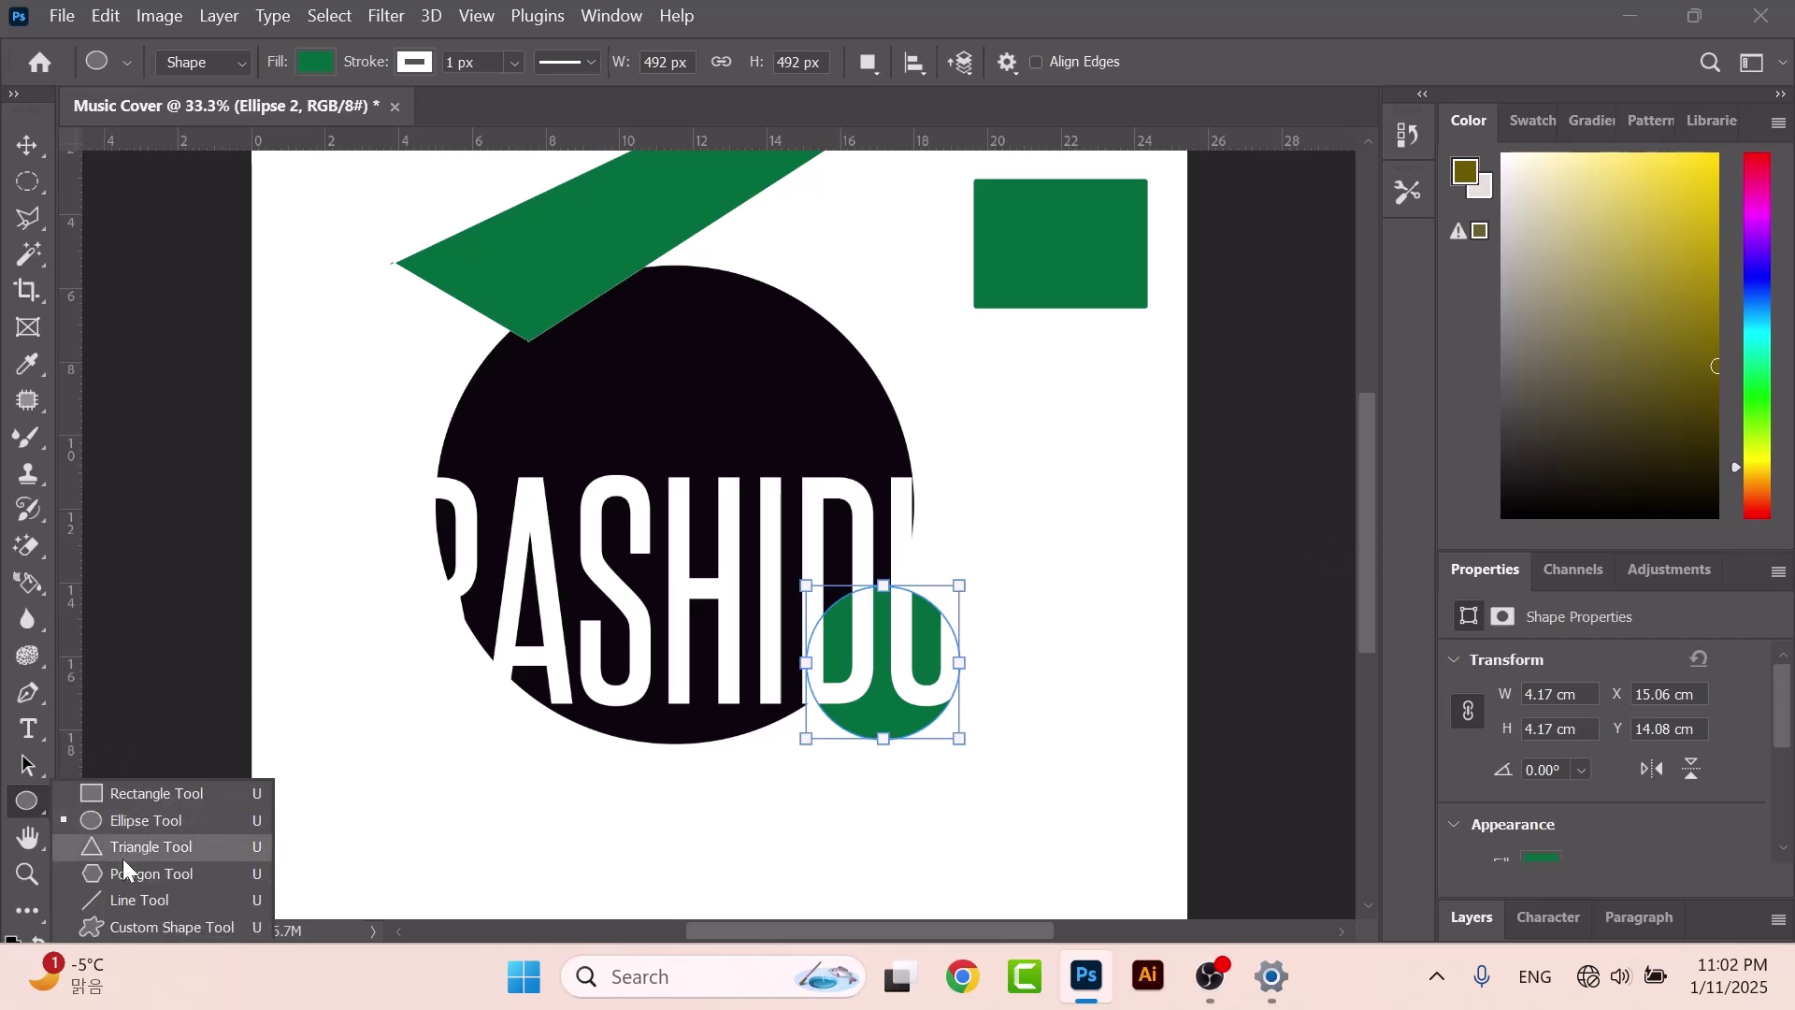
left_click(140, 853)
left_click_drag(1003, 374, 1165, 639)
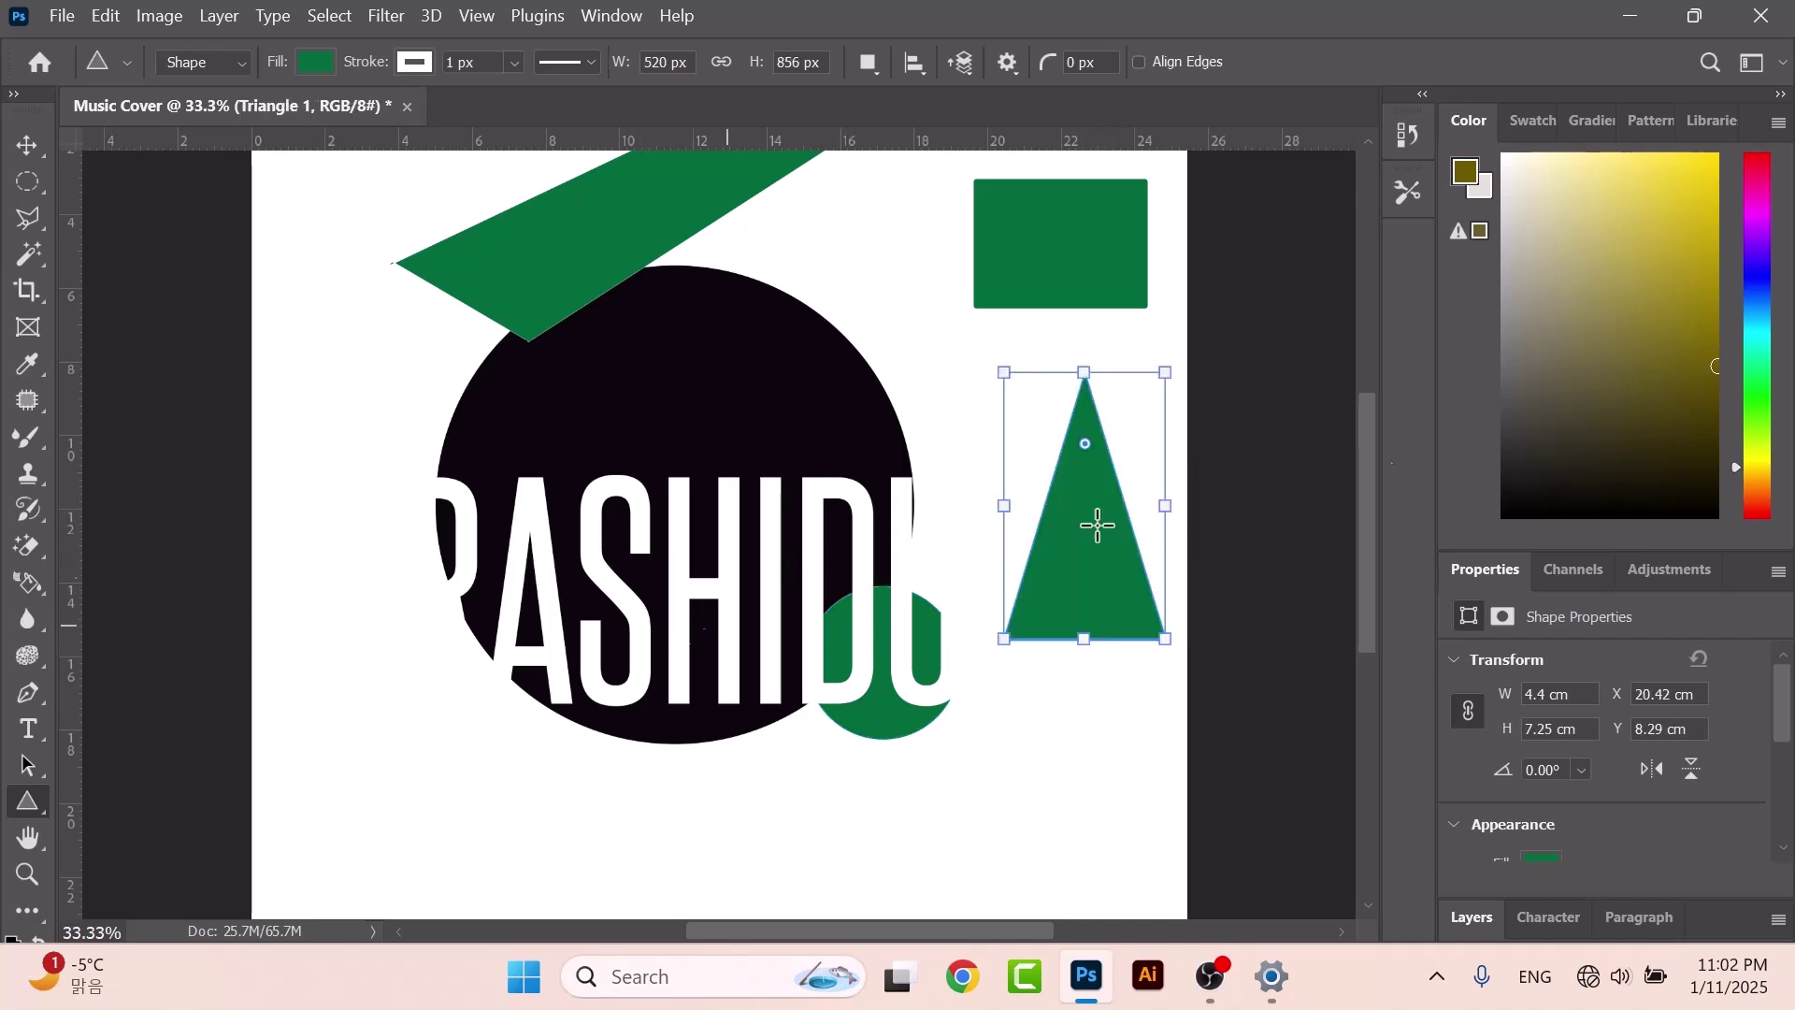
Change the triangle's fill colour to bright yellow, hex ffd900.
left_click(1743, 363)
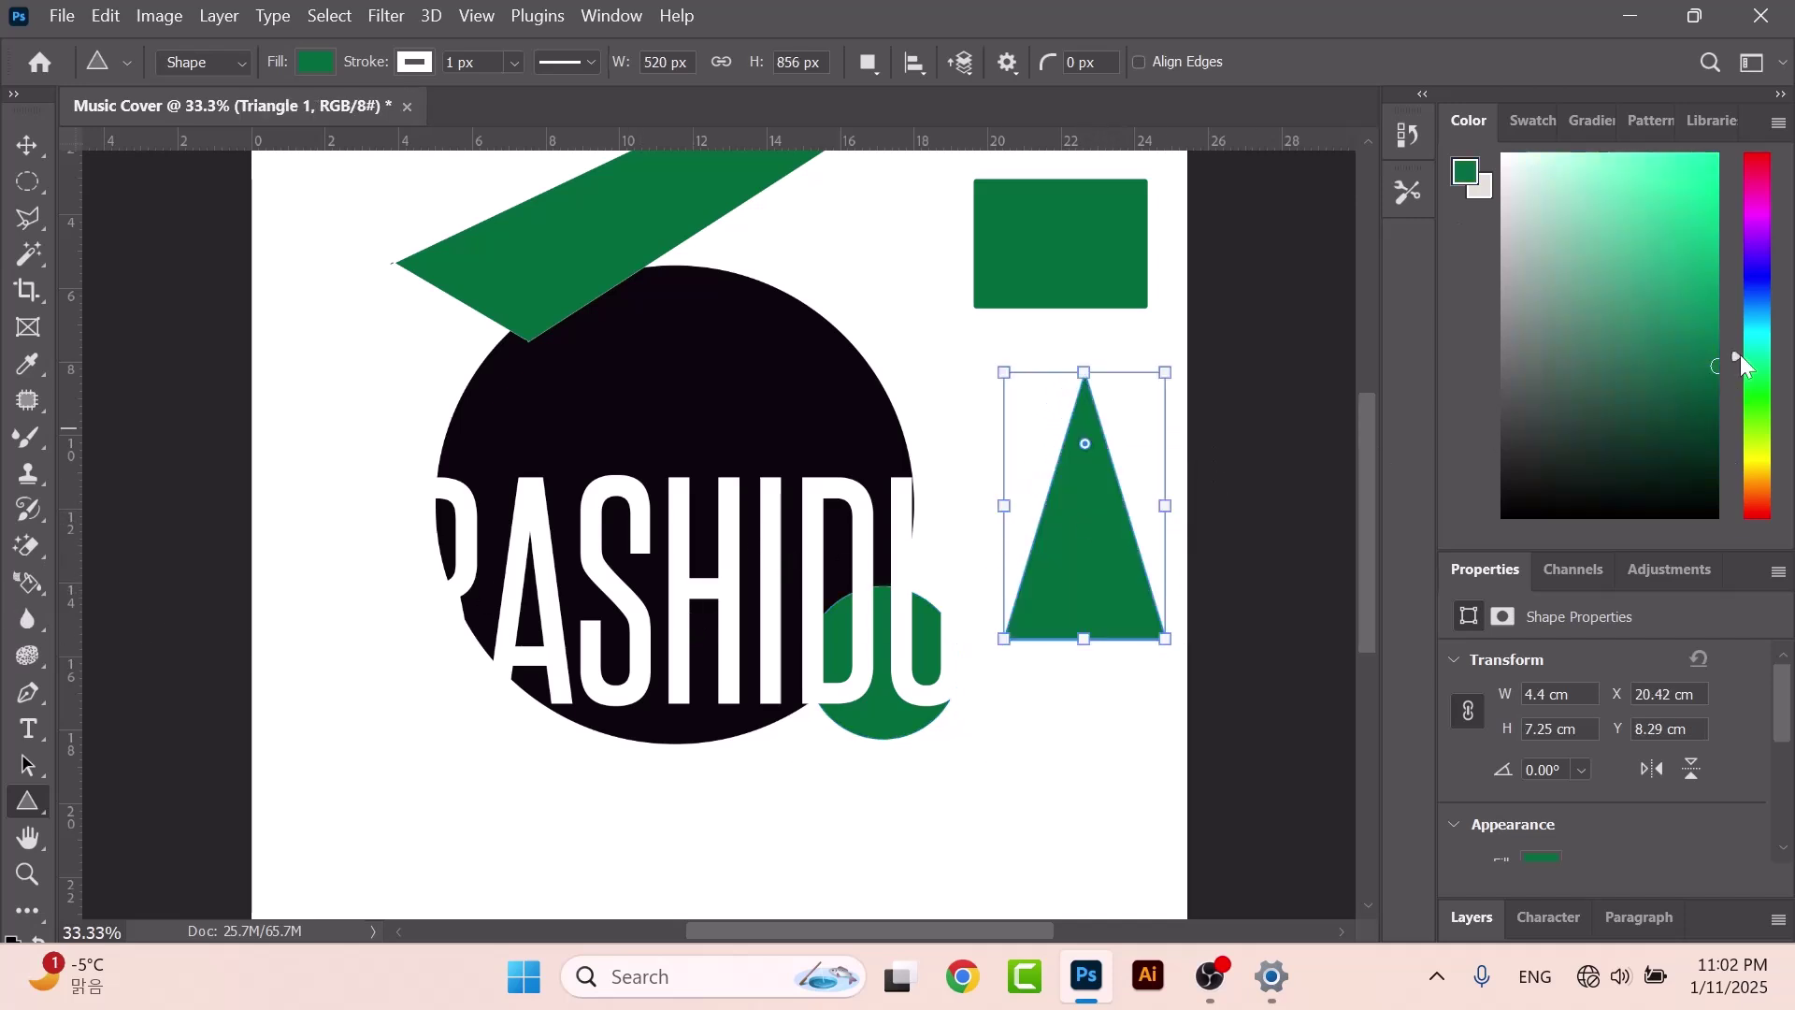
left_click(320, 60)
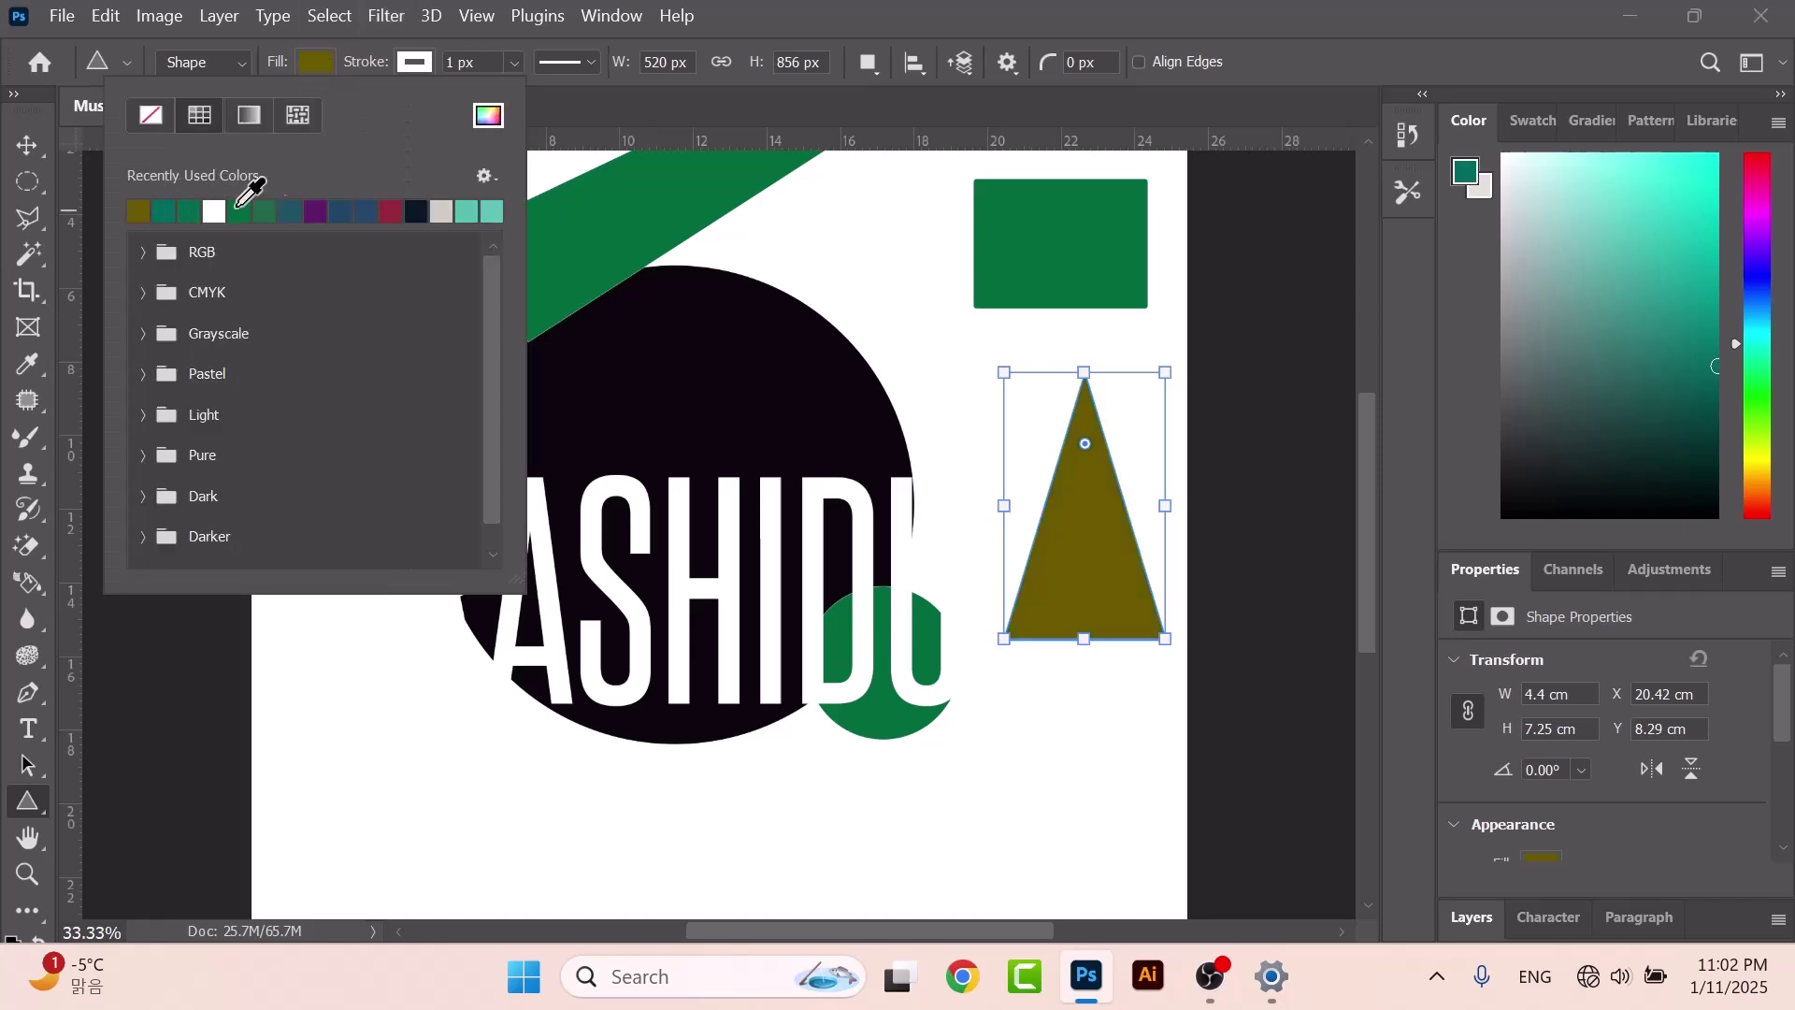
left_click(490, 115)
left_click_drag(1232, 357, 1487, 238)
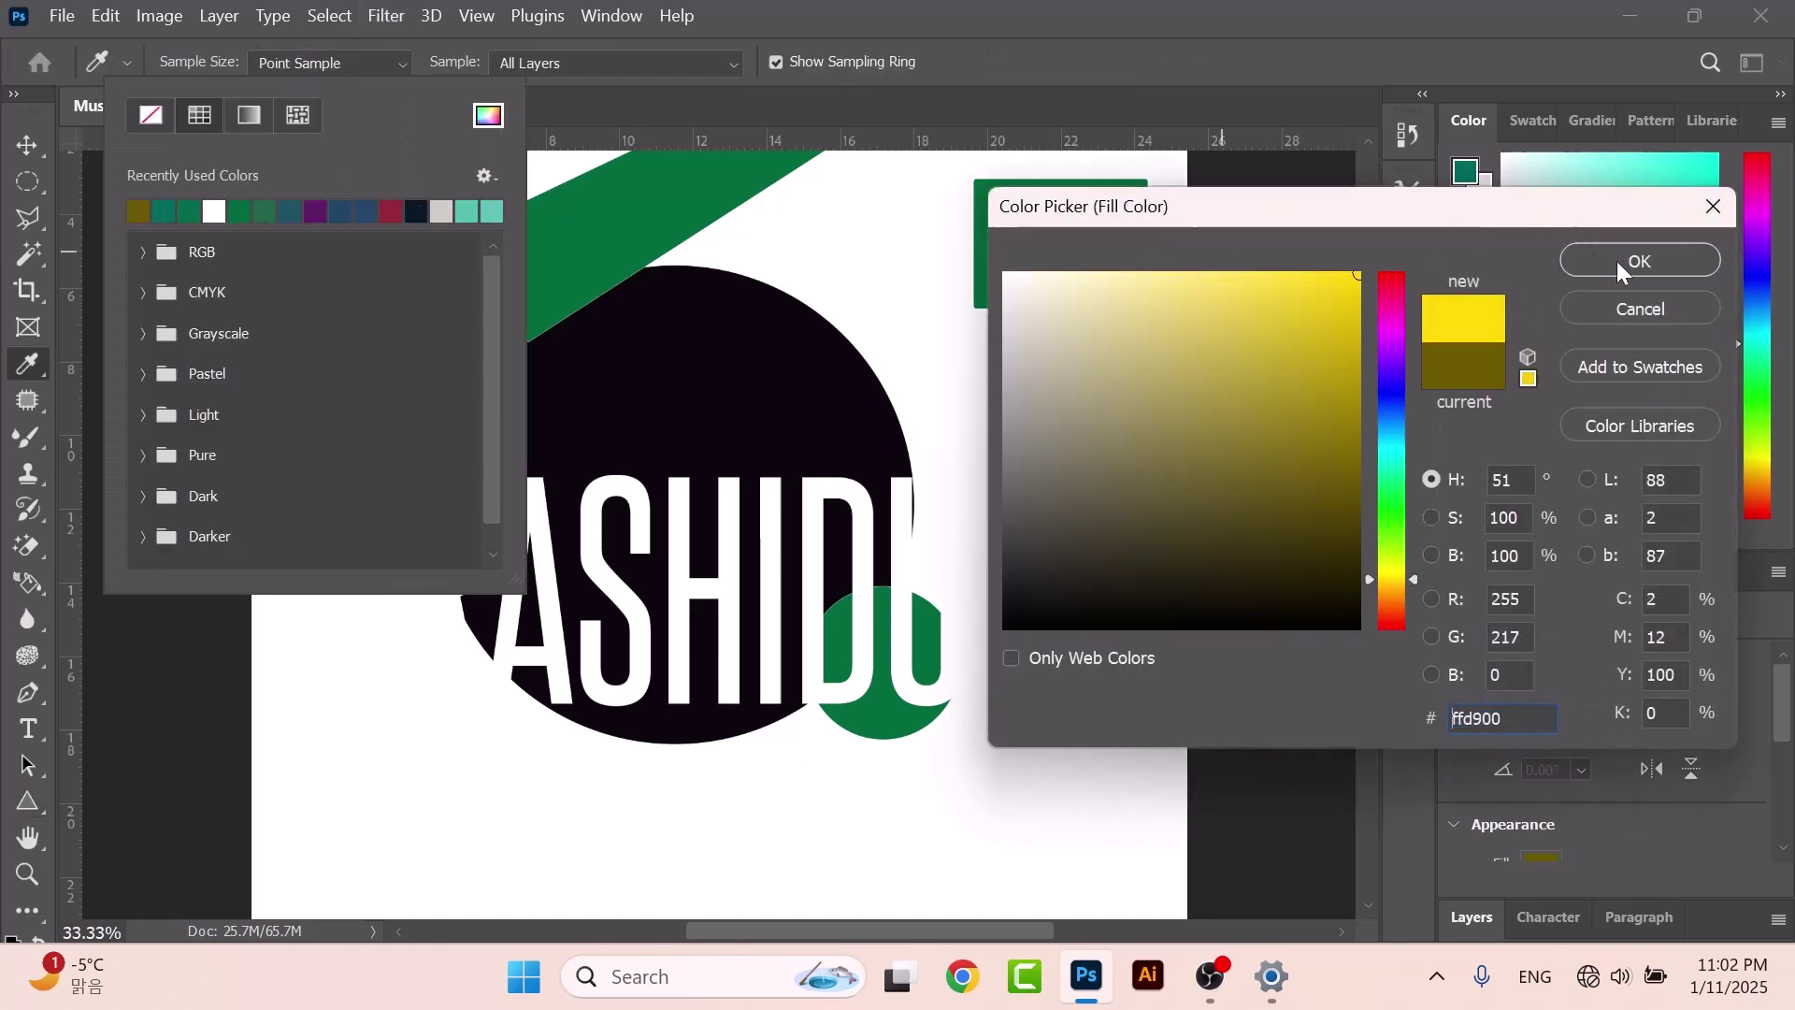
left_click(1622, 263)
Draw a yellow three-pointed star of about 418 × 376 px beside the black circle's left edge with the Polygon Tool.
right_click(19, 816)
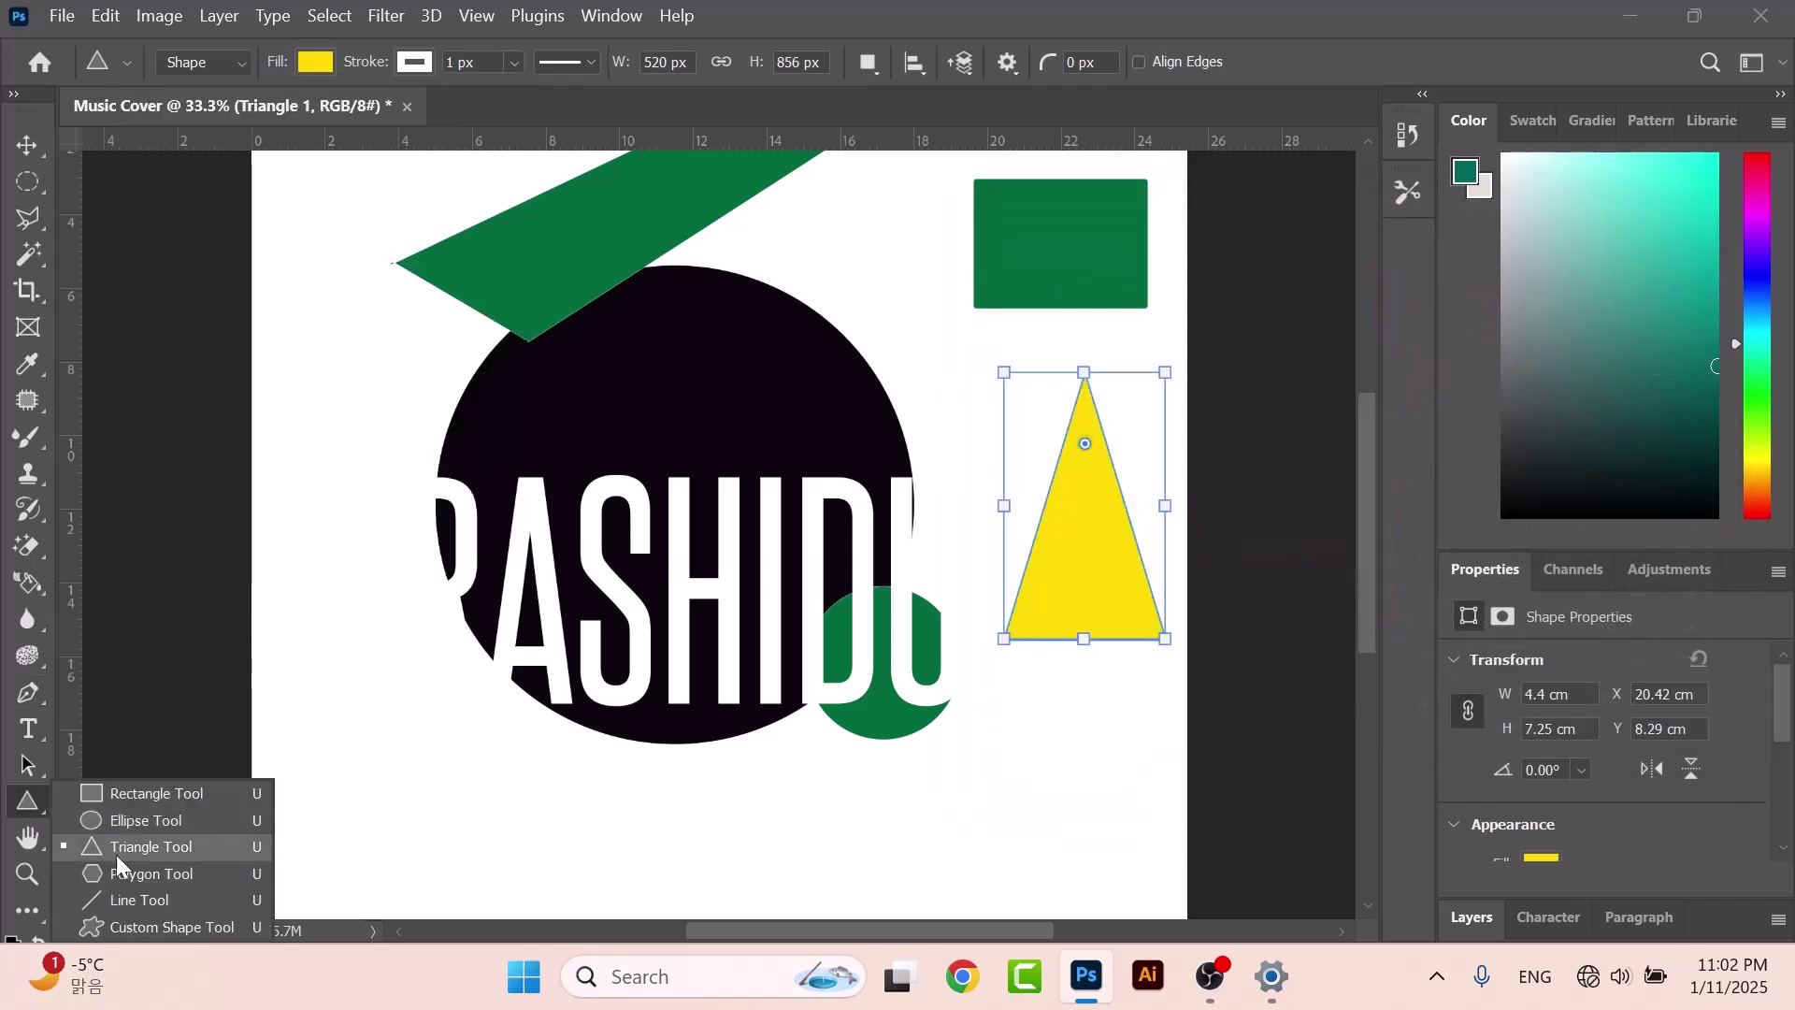
left_click(113, 870)
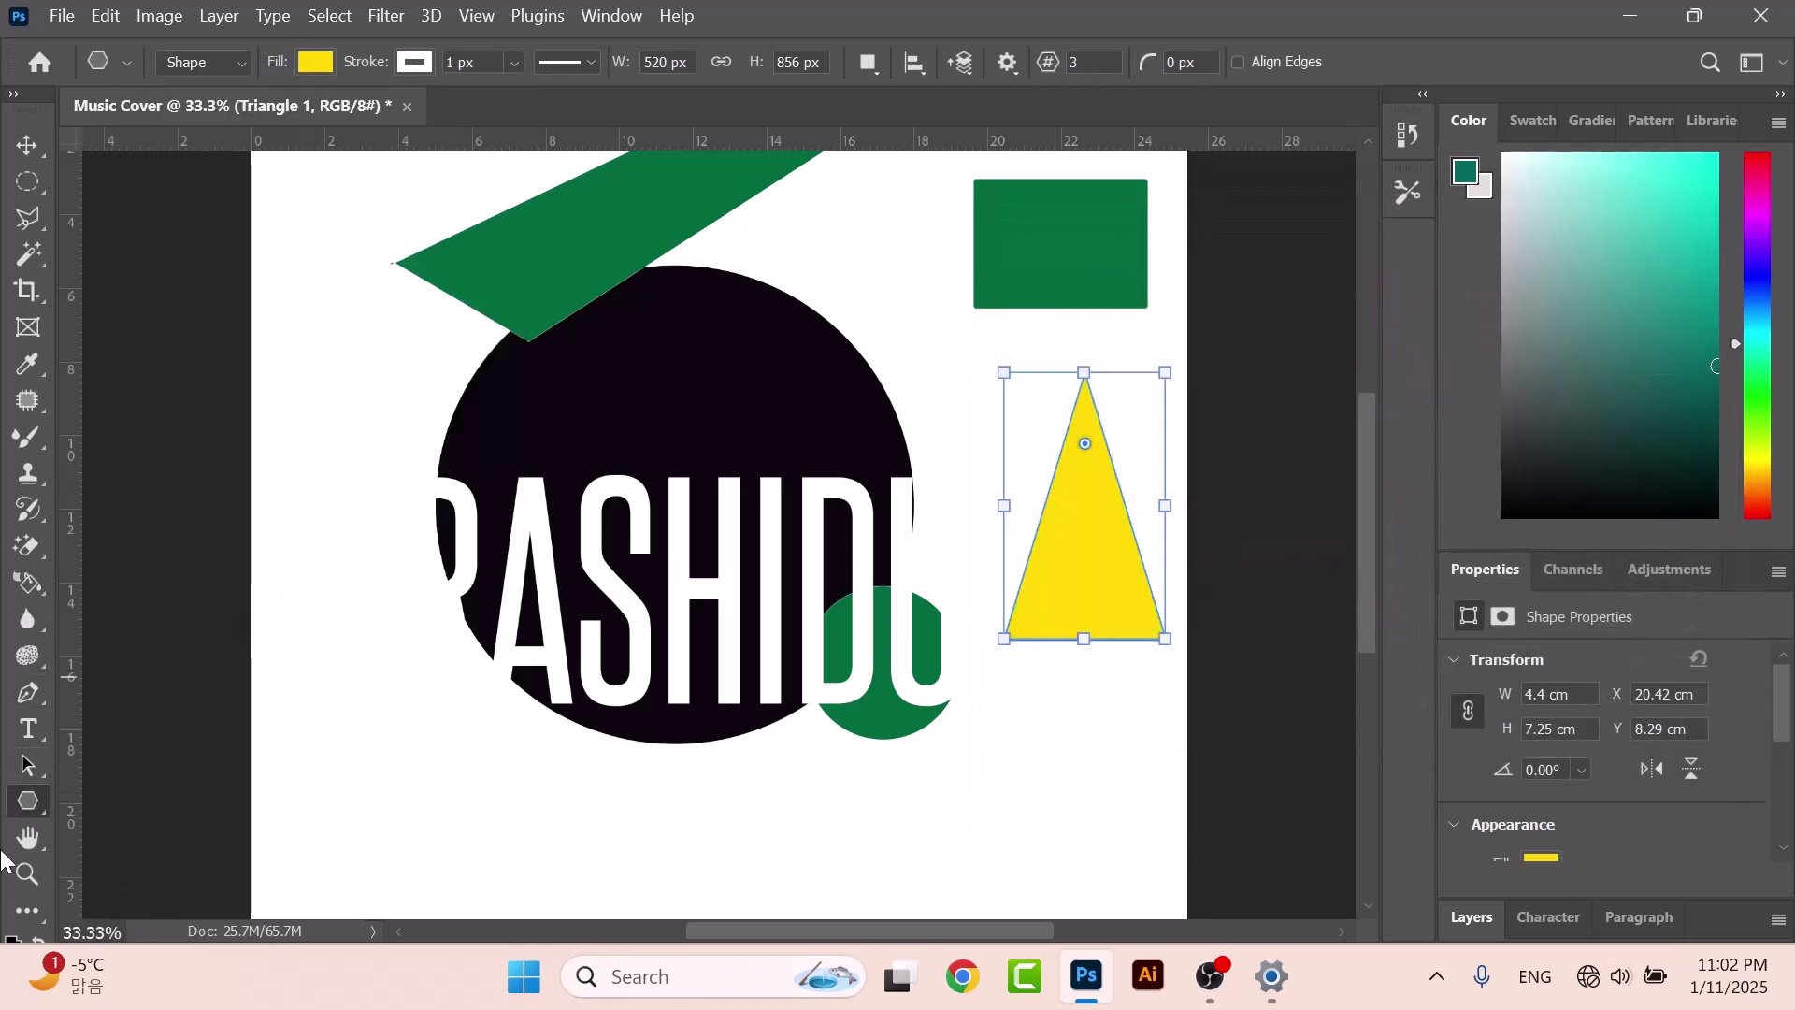
right_click(26, 800)
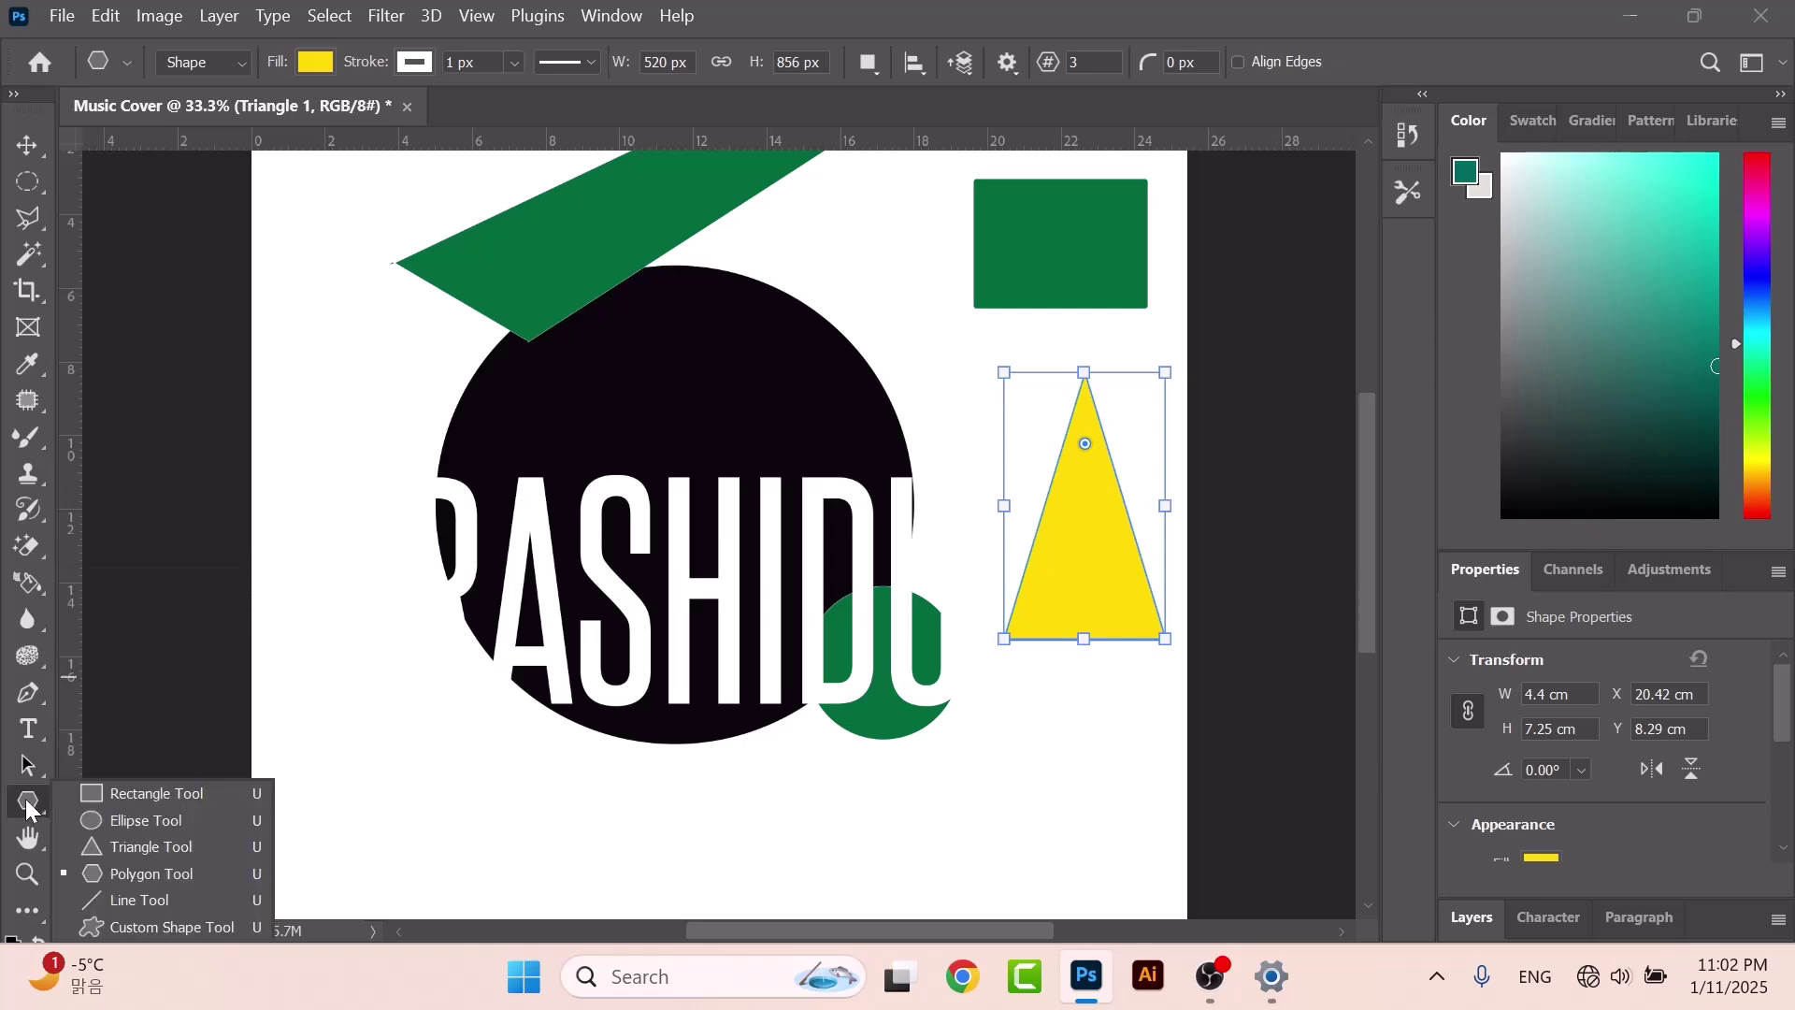
left_click_drag(309, 364, 435, 479)
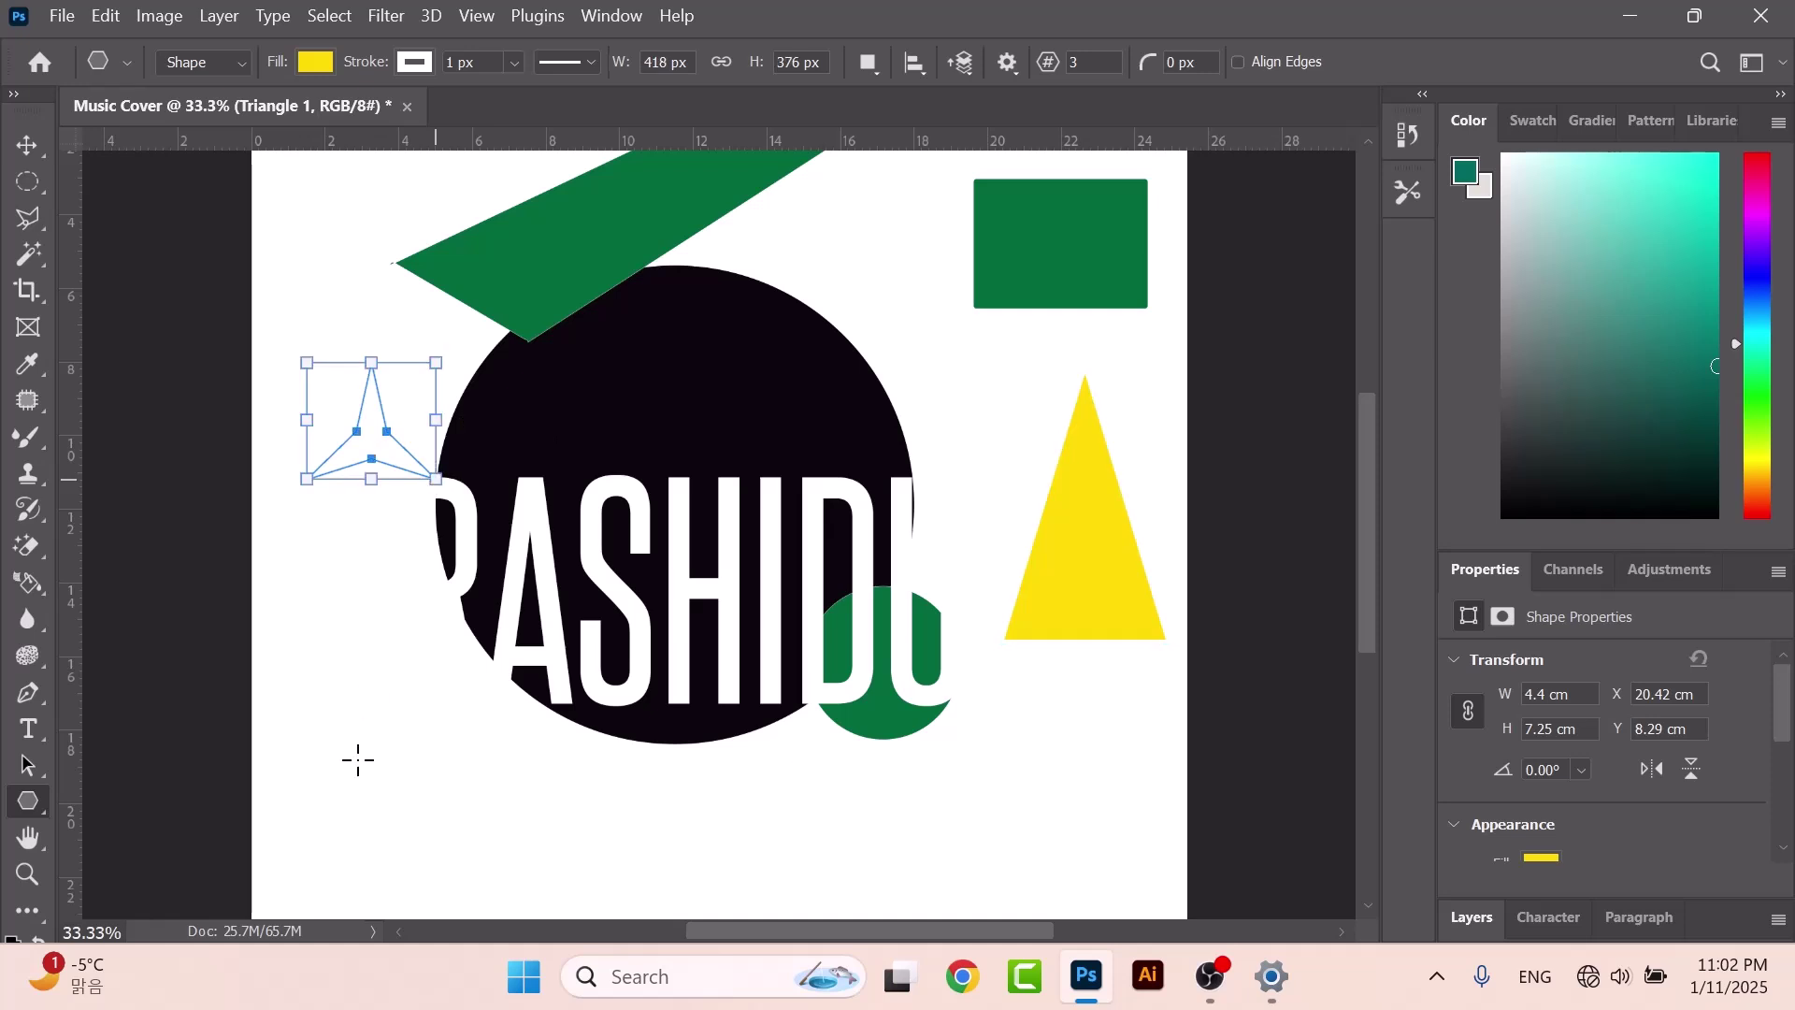
Create a six-sided star polygon of 418 × 376 px with a 47% star ratio and move it below the three-pointed star.
left_click(377, 806)
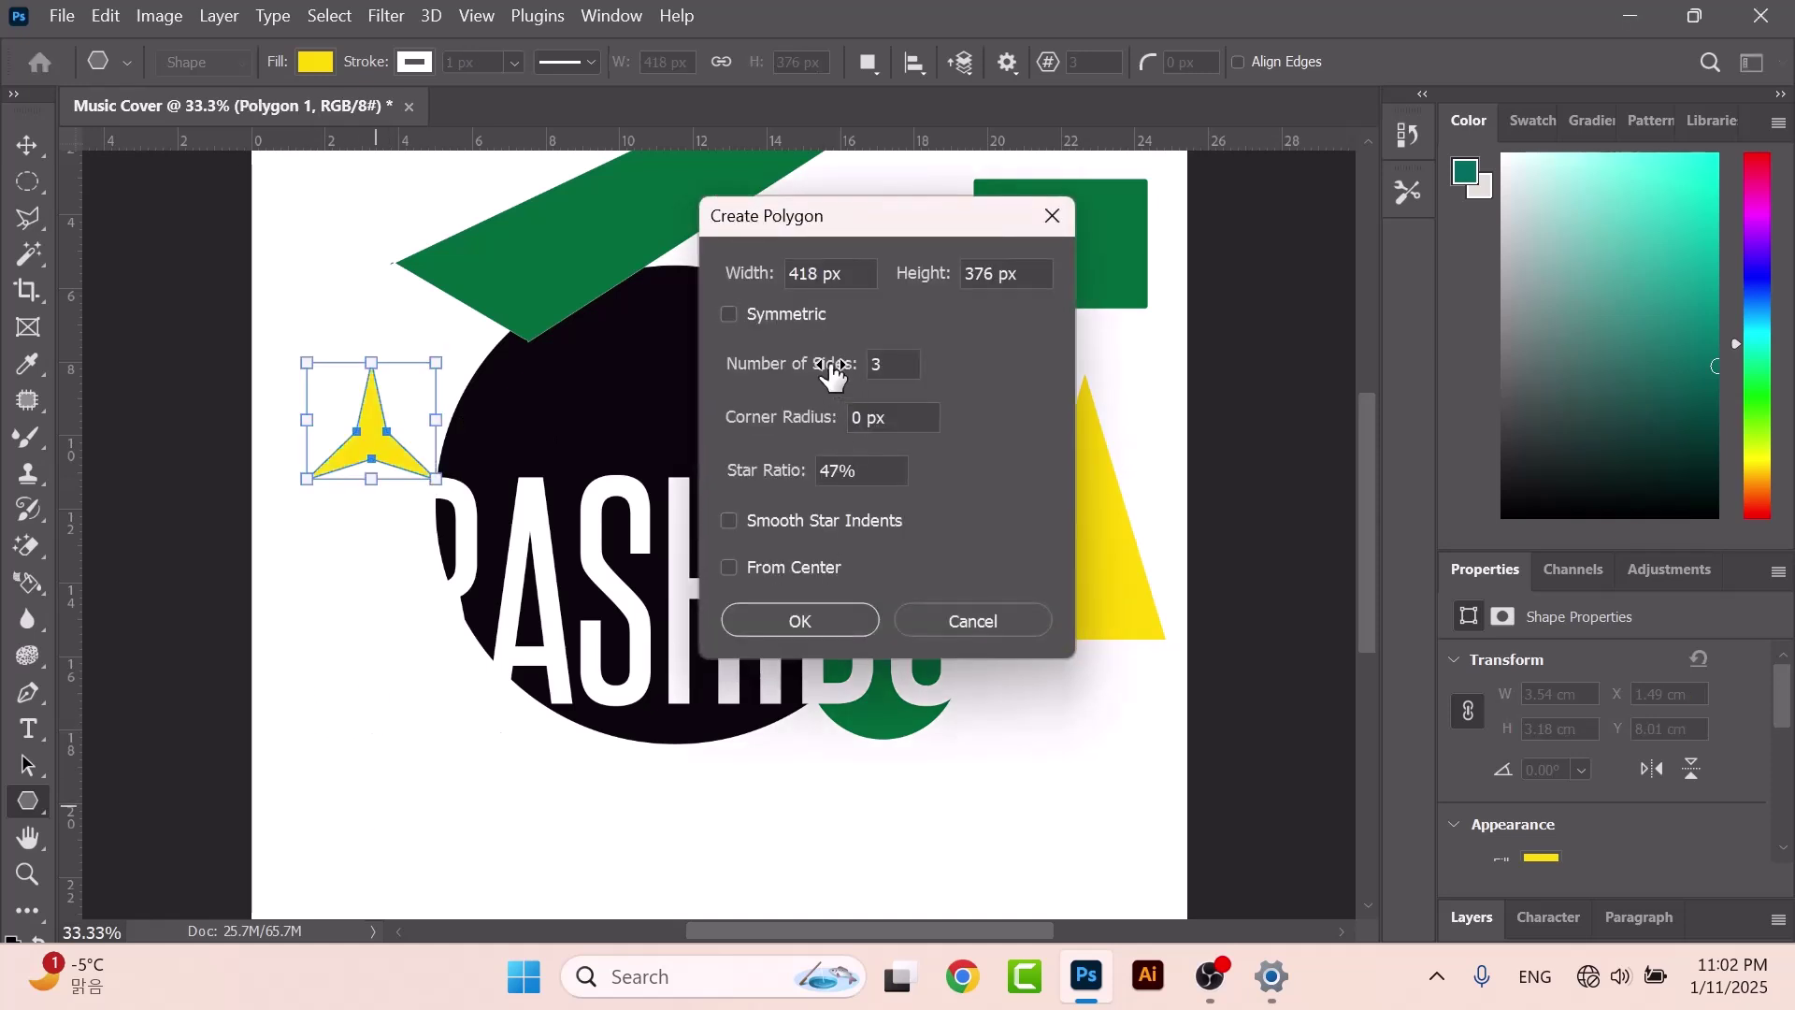
left_click_drag(833, 371, 837, 372)
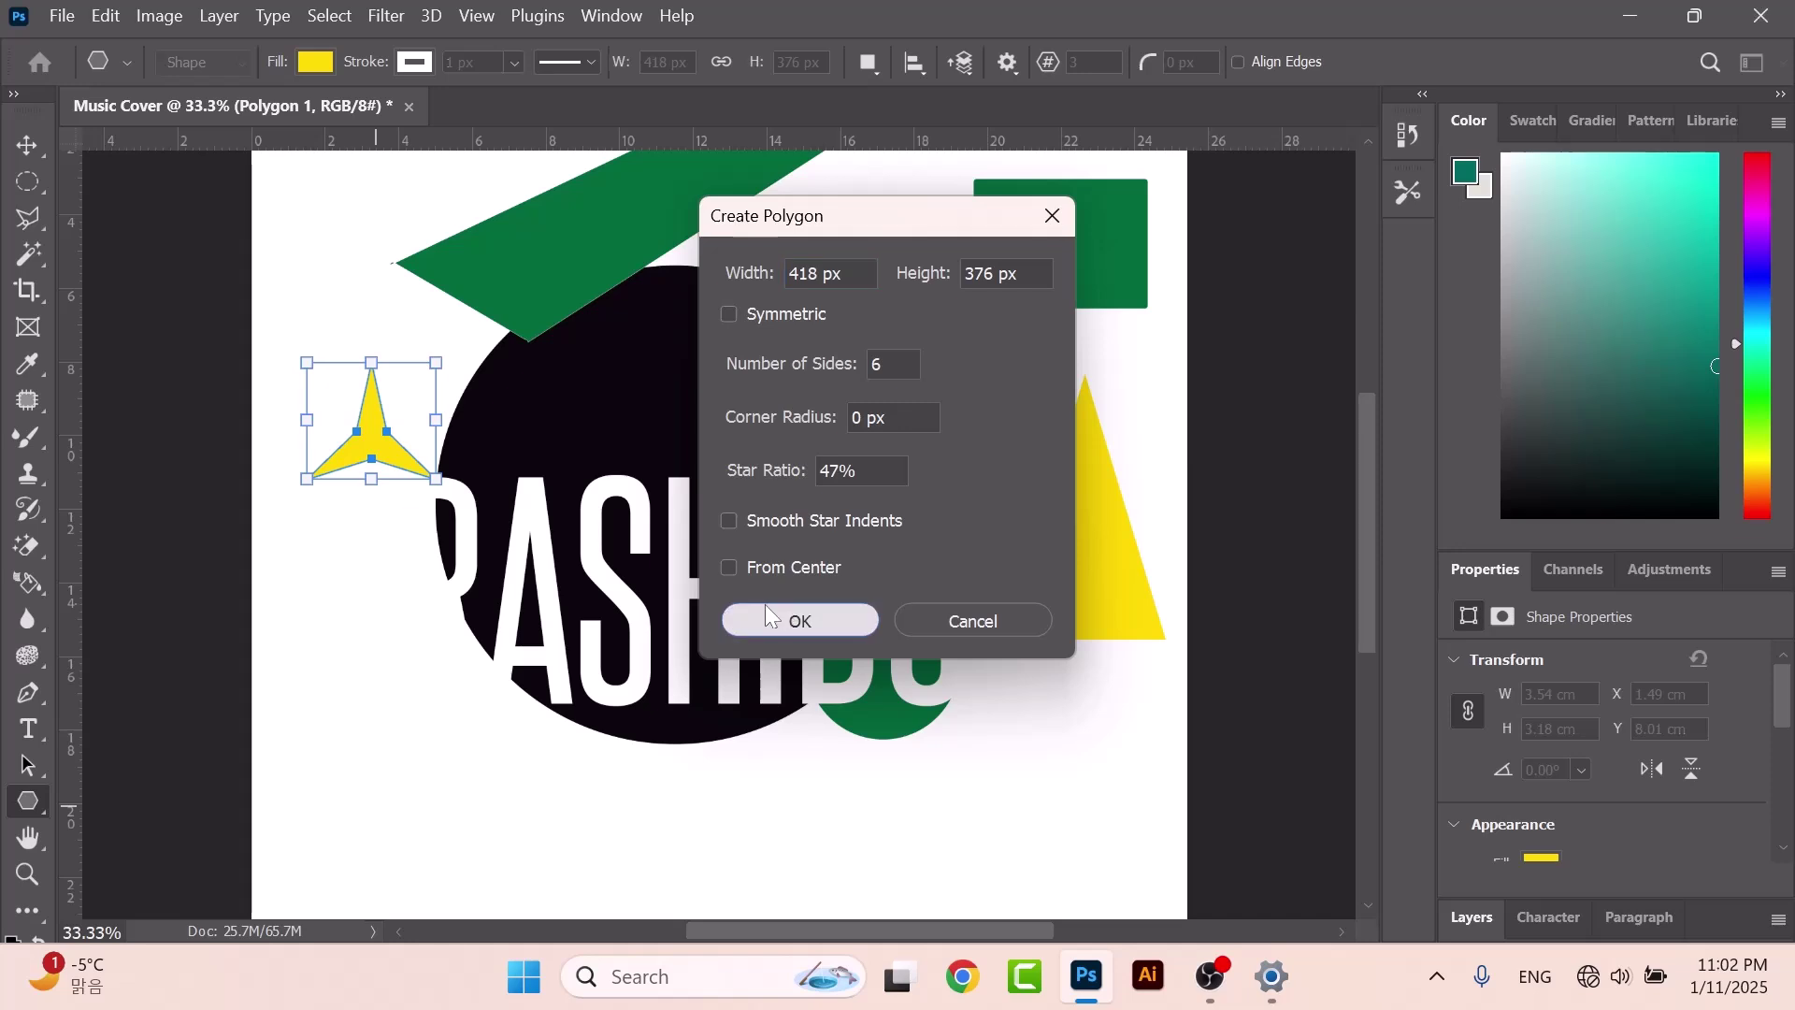
left_click(779, 604)
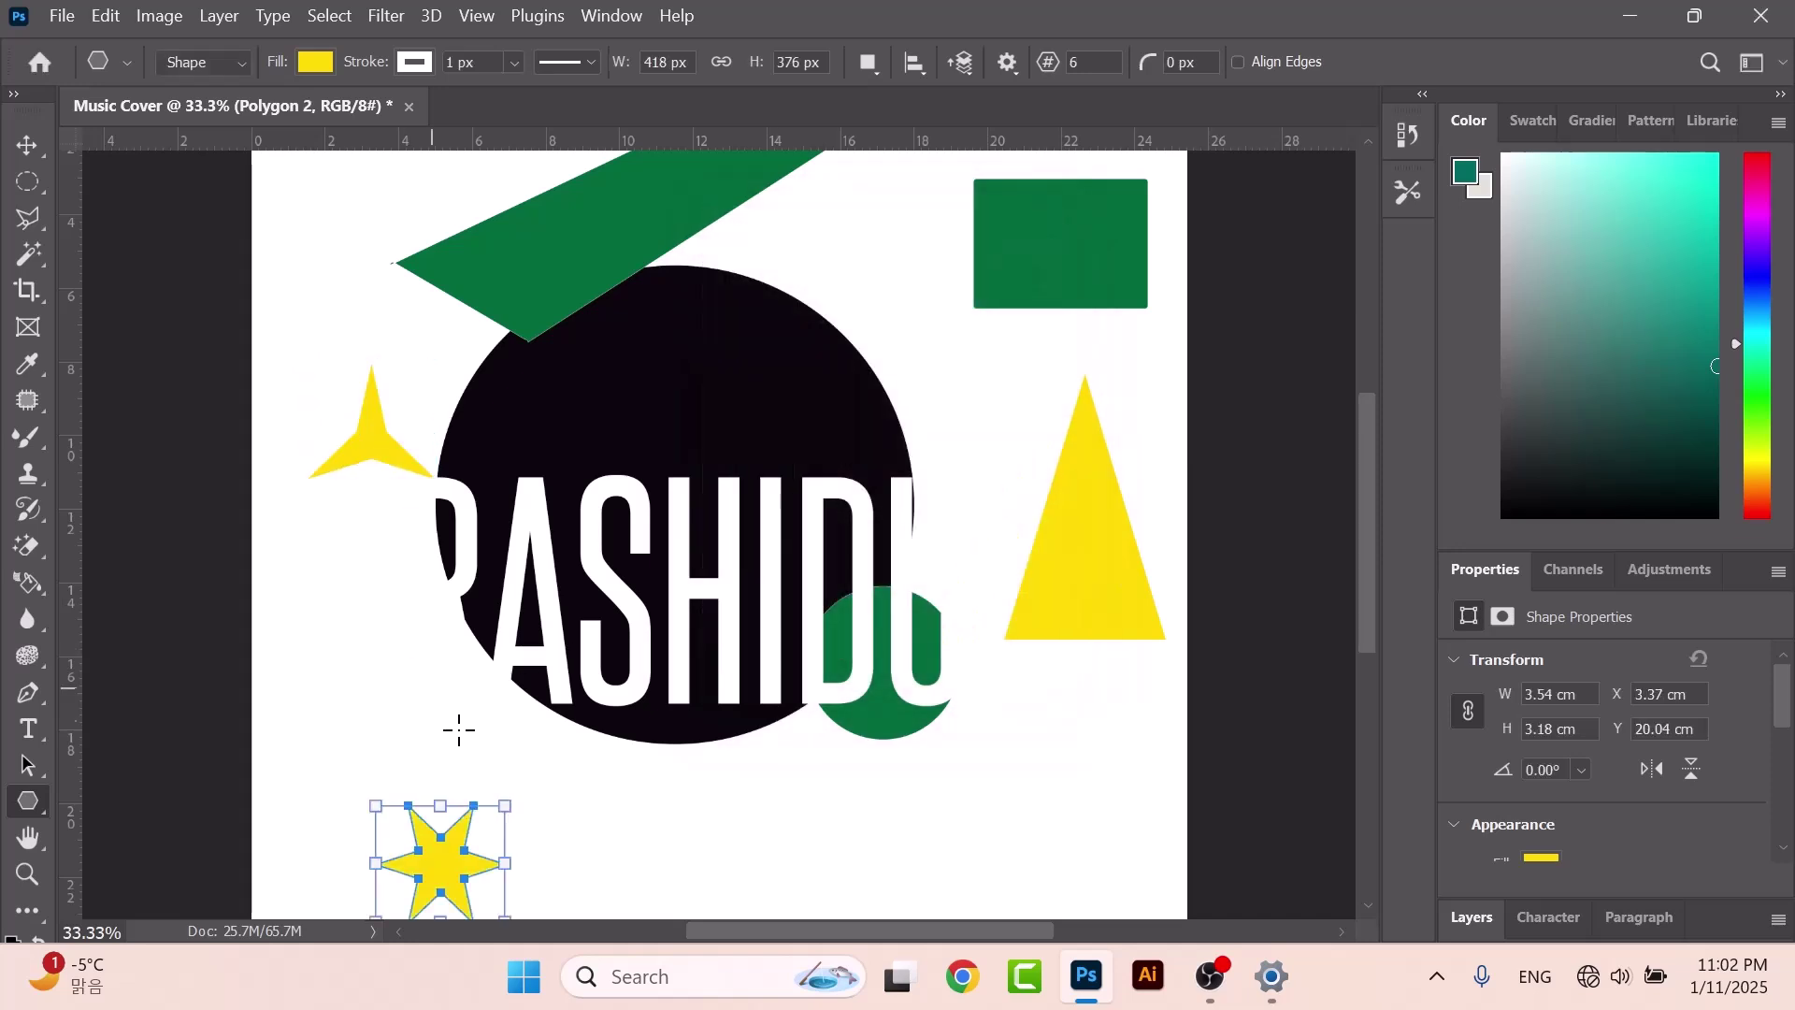
left_click(28, 146)
left_click_drag(449, 873, 353, 584)
Draw two slanted 1 px lines below the black circle with the Line Tool, the second about 1790 px long.
left_click(29, 806)
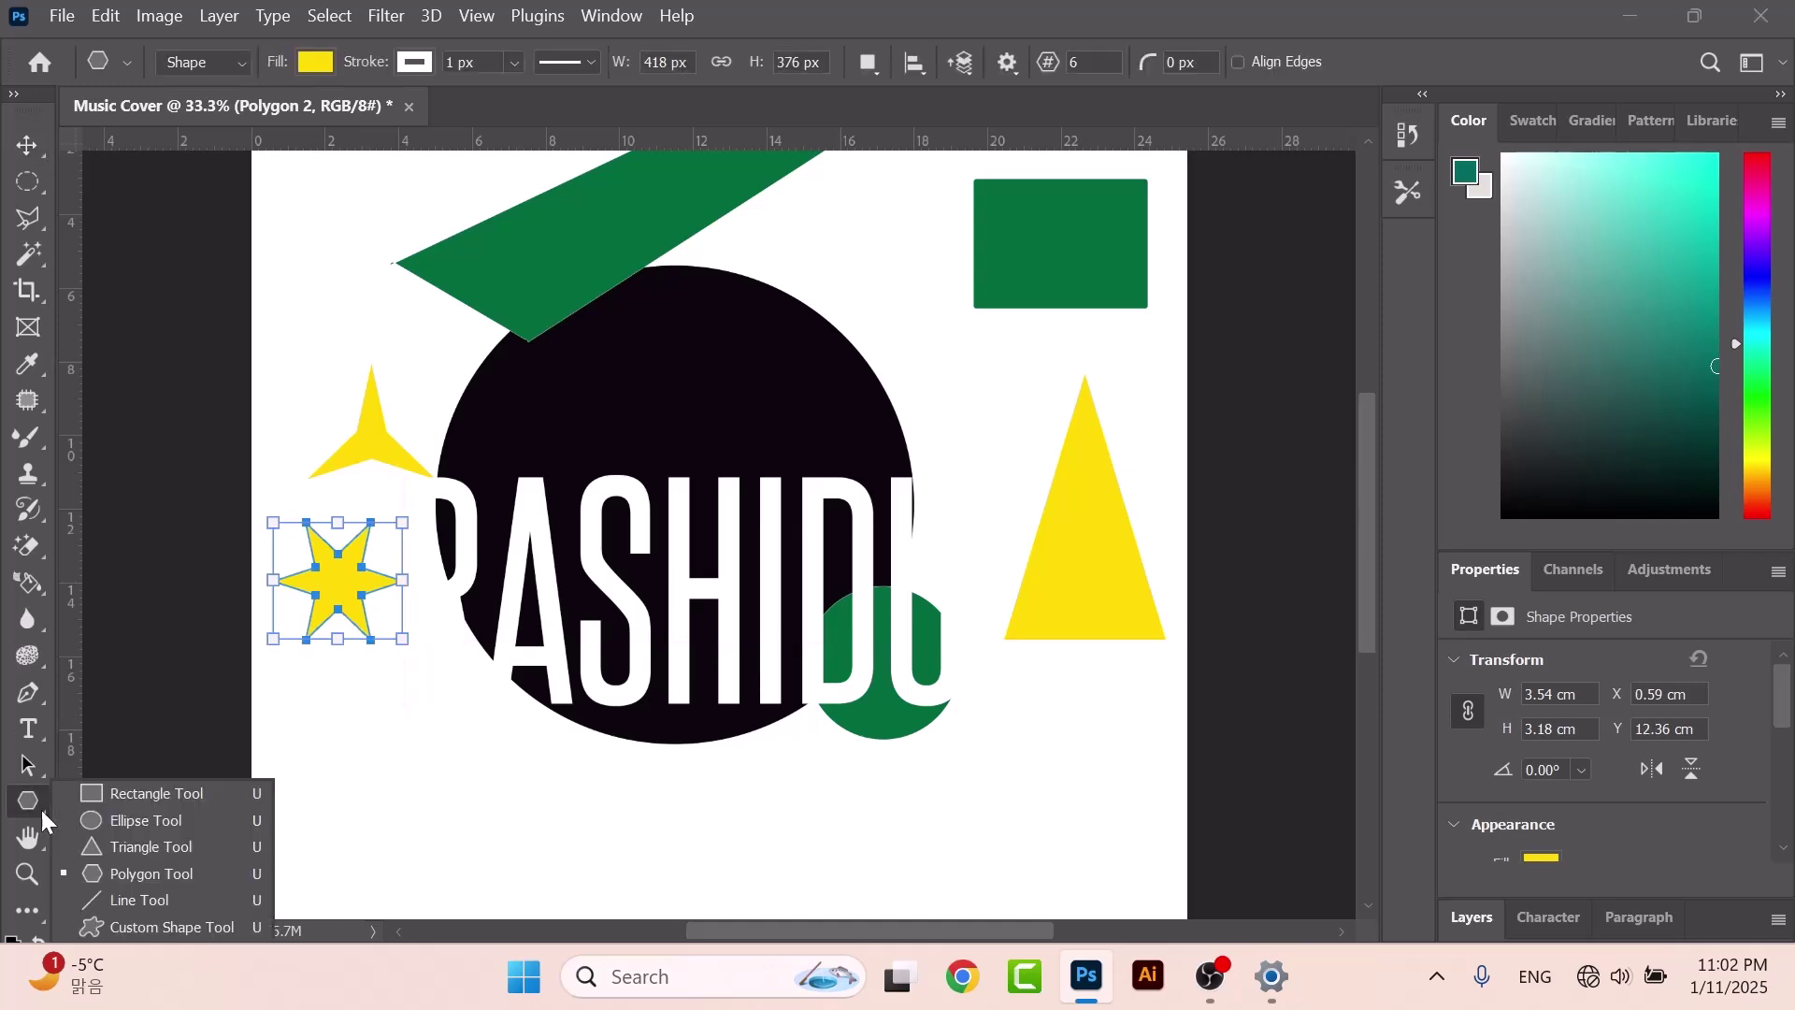
left_click(159, 900)
left_click_drag(332, 849, 470, 797)
left_click_drag(526, 865, 1079, 784)
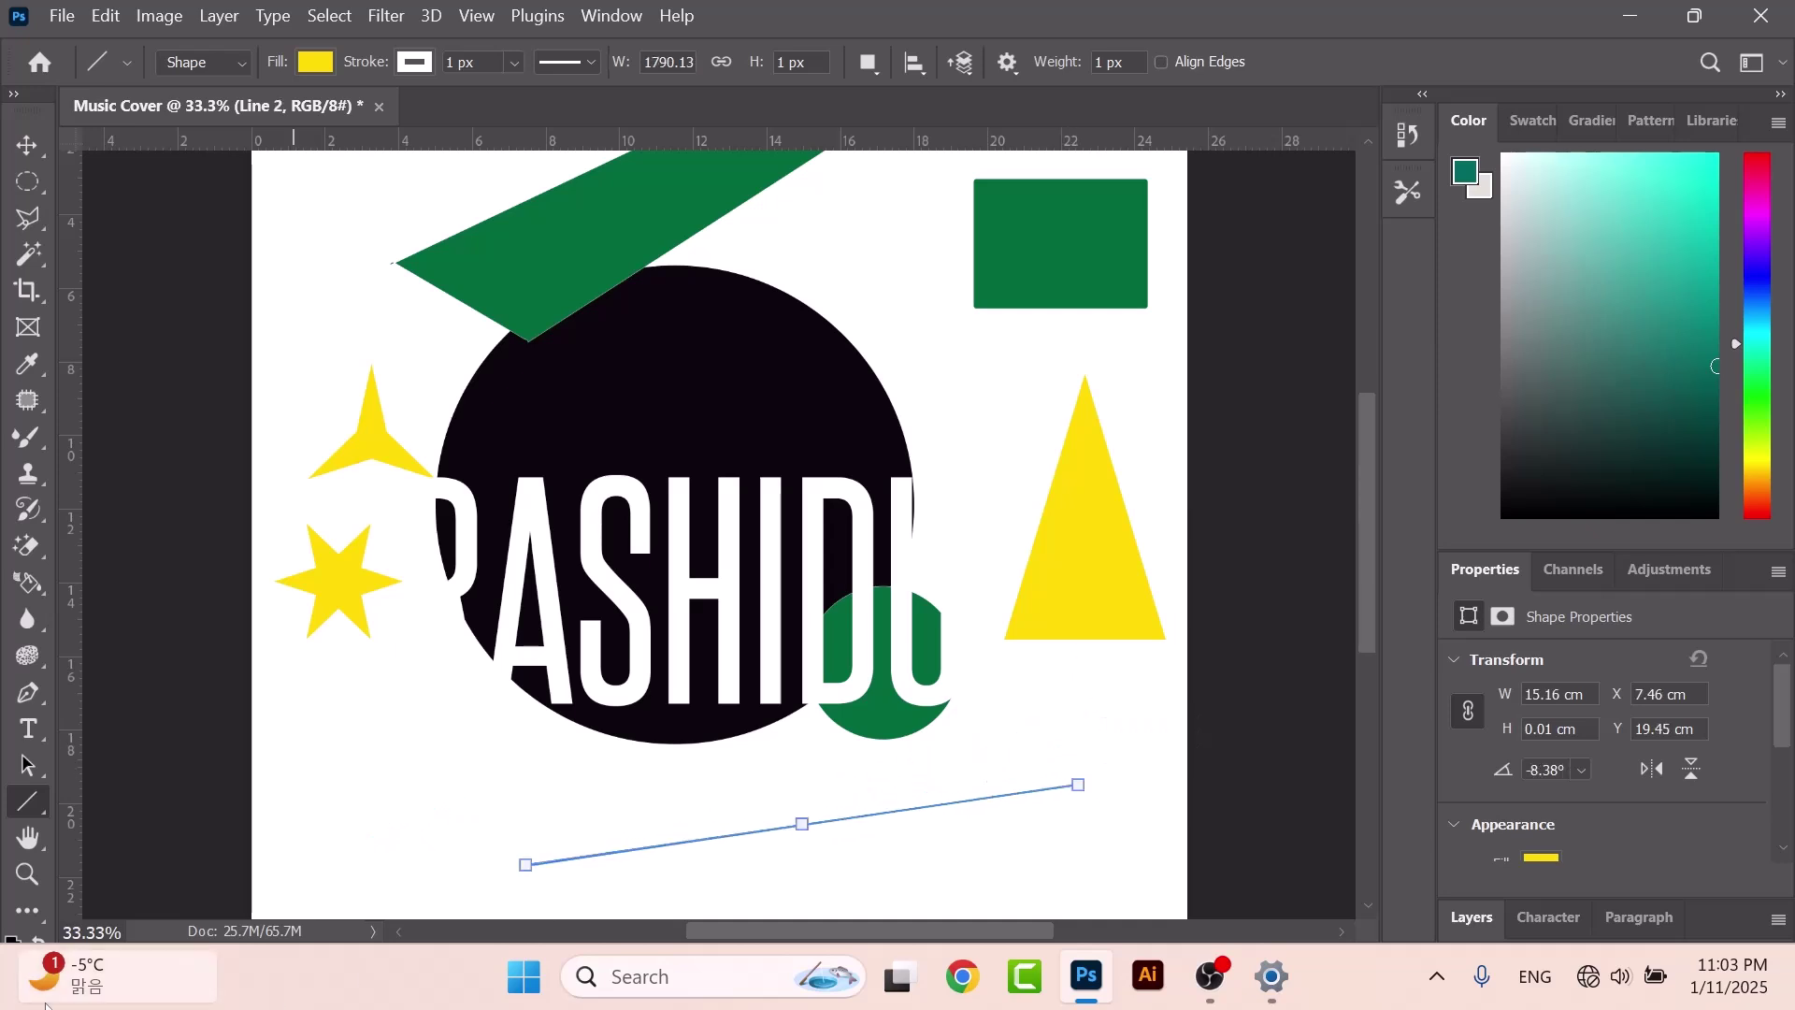
Place a yellow arrow custom shape, 1788.5 px wide, in the white area between the black circle and the green rectangle.
right_click(25, 802)
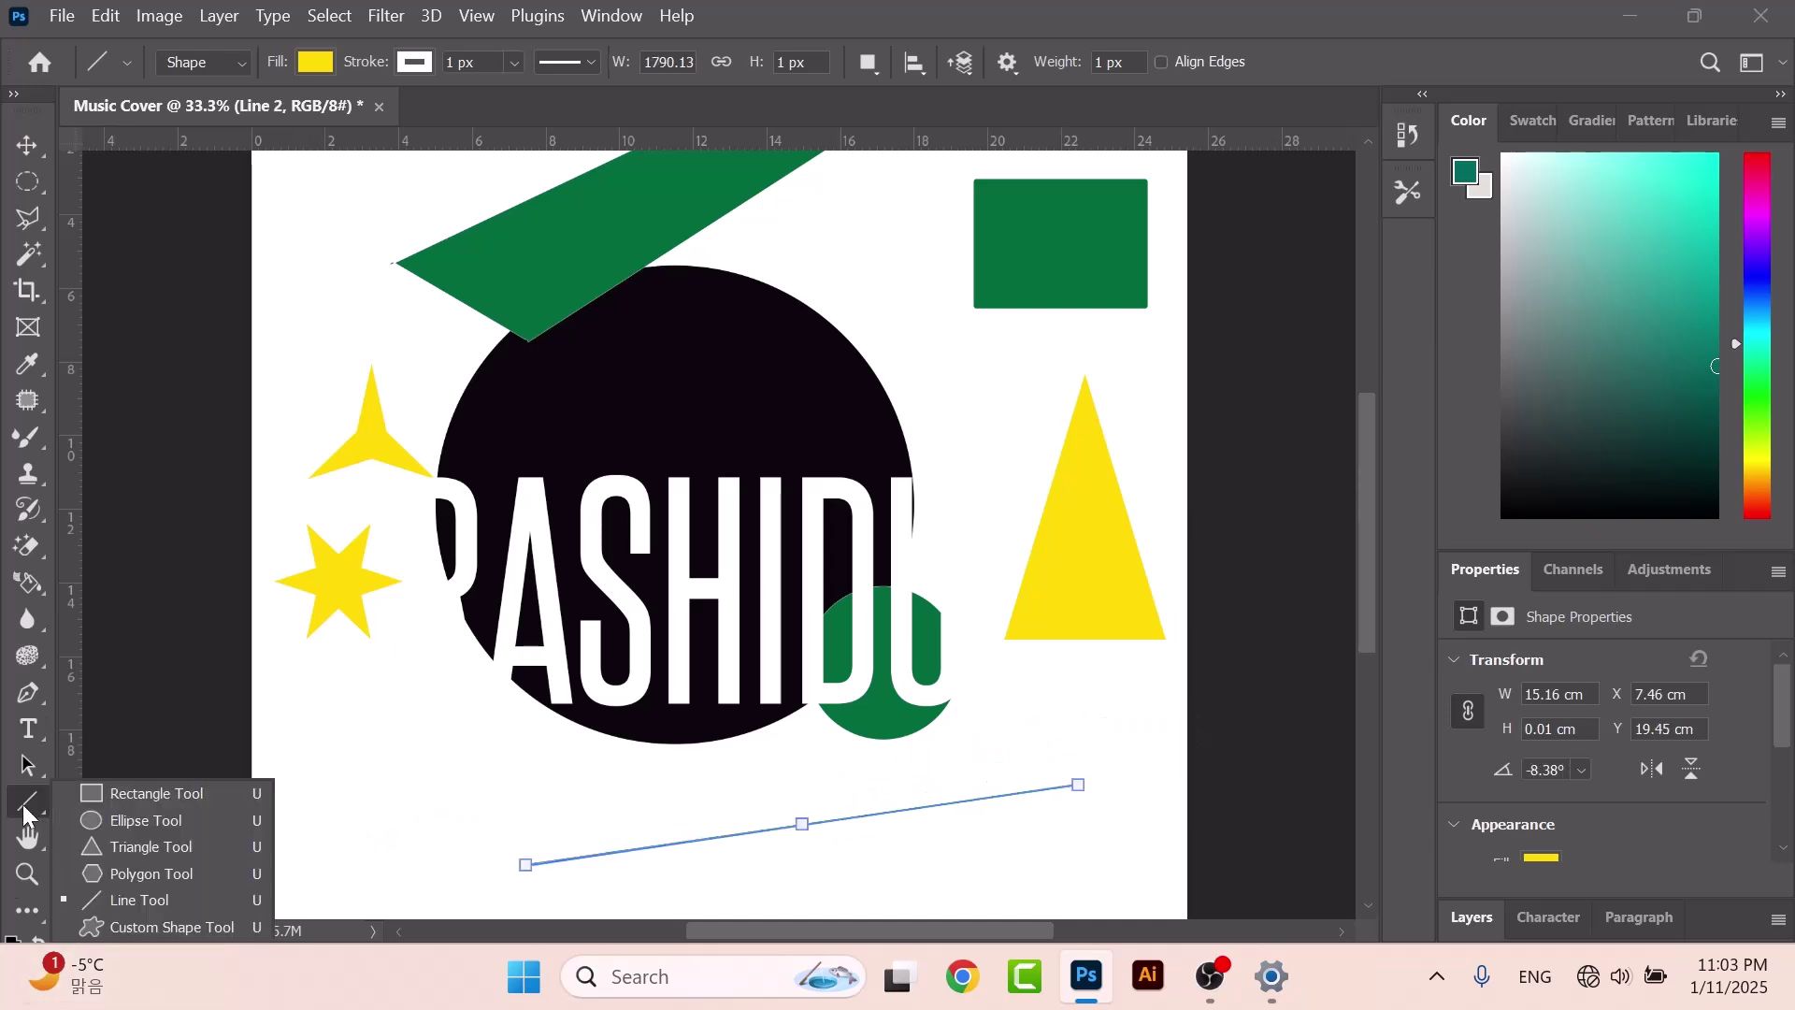
left_click(132, 933)
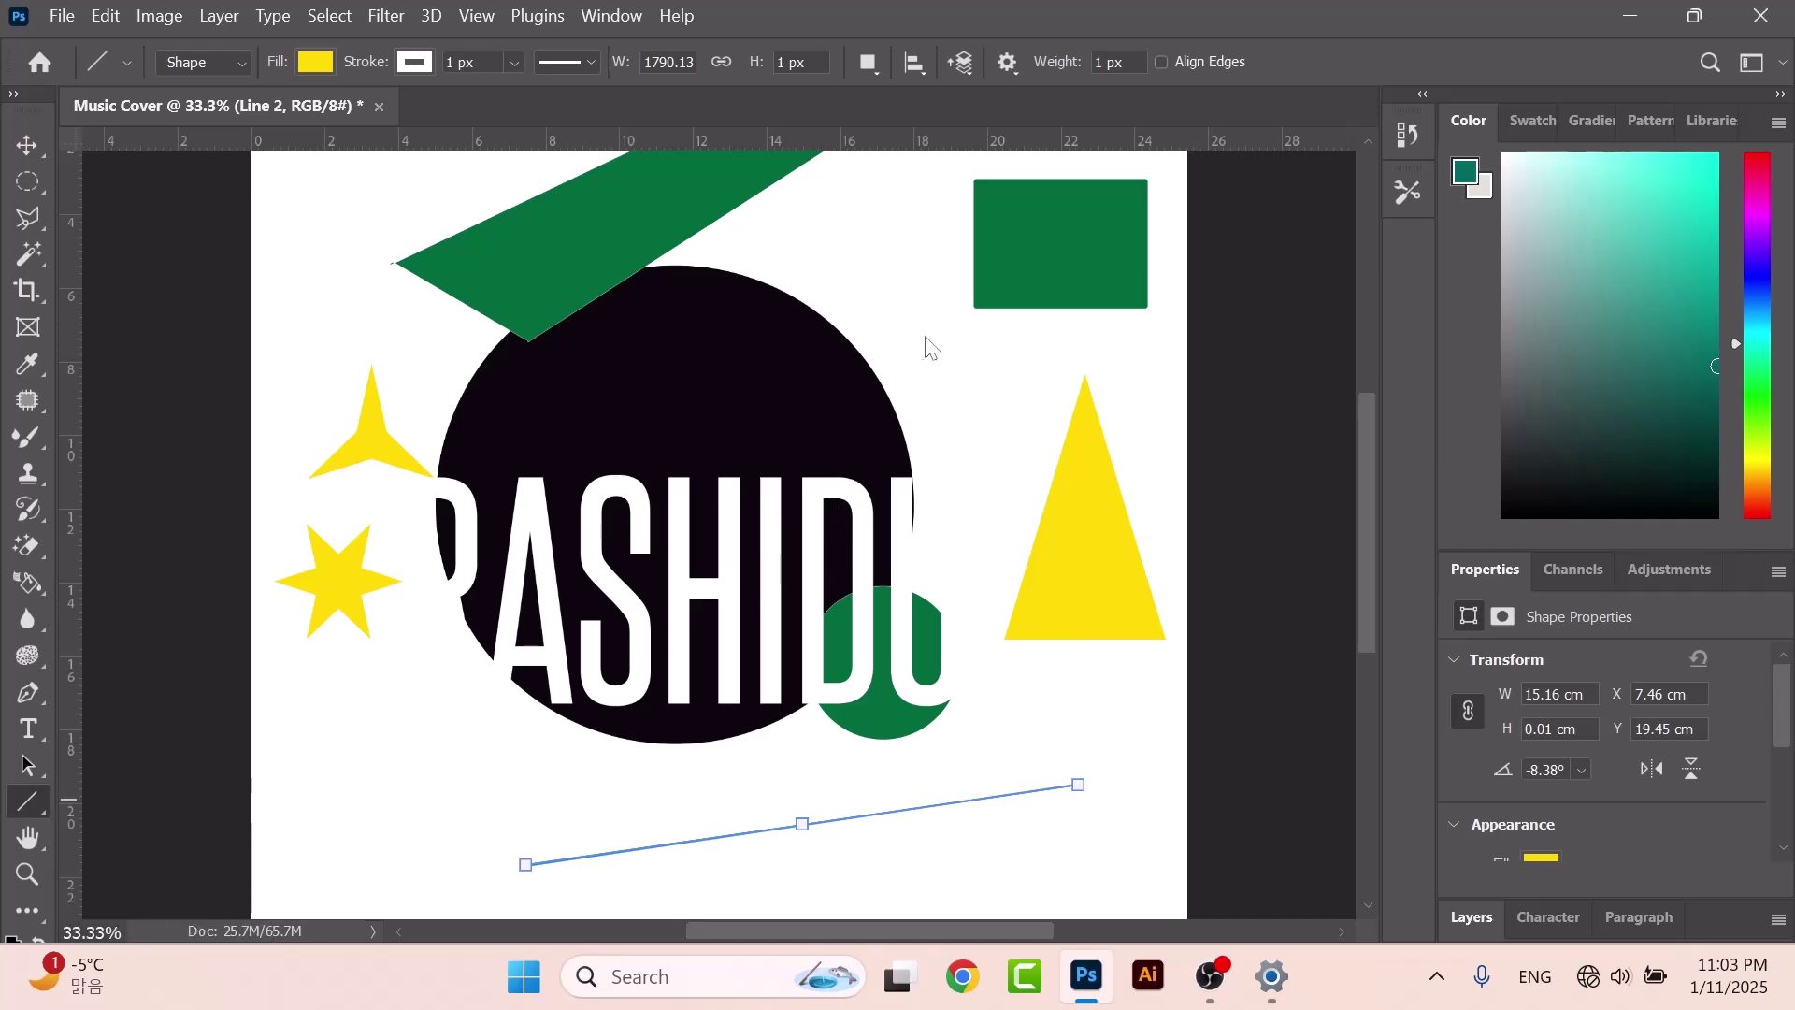
left_click(945, 336)
left_click(808, 410)
Create a second arrow custom shape of 1788.5 × 13 px, drawn from the center, below the six-pointed star.
left_click(333, 744)
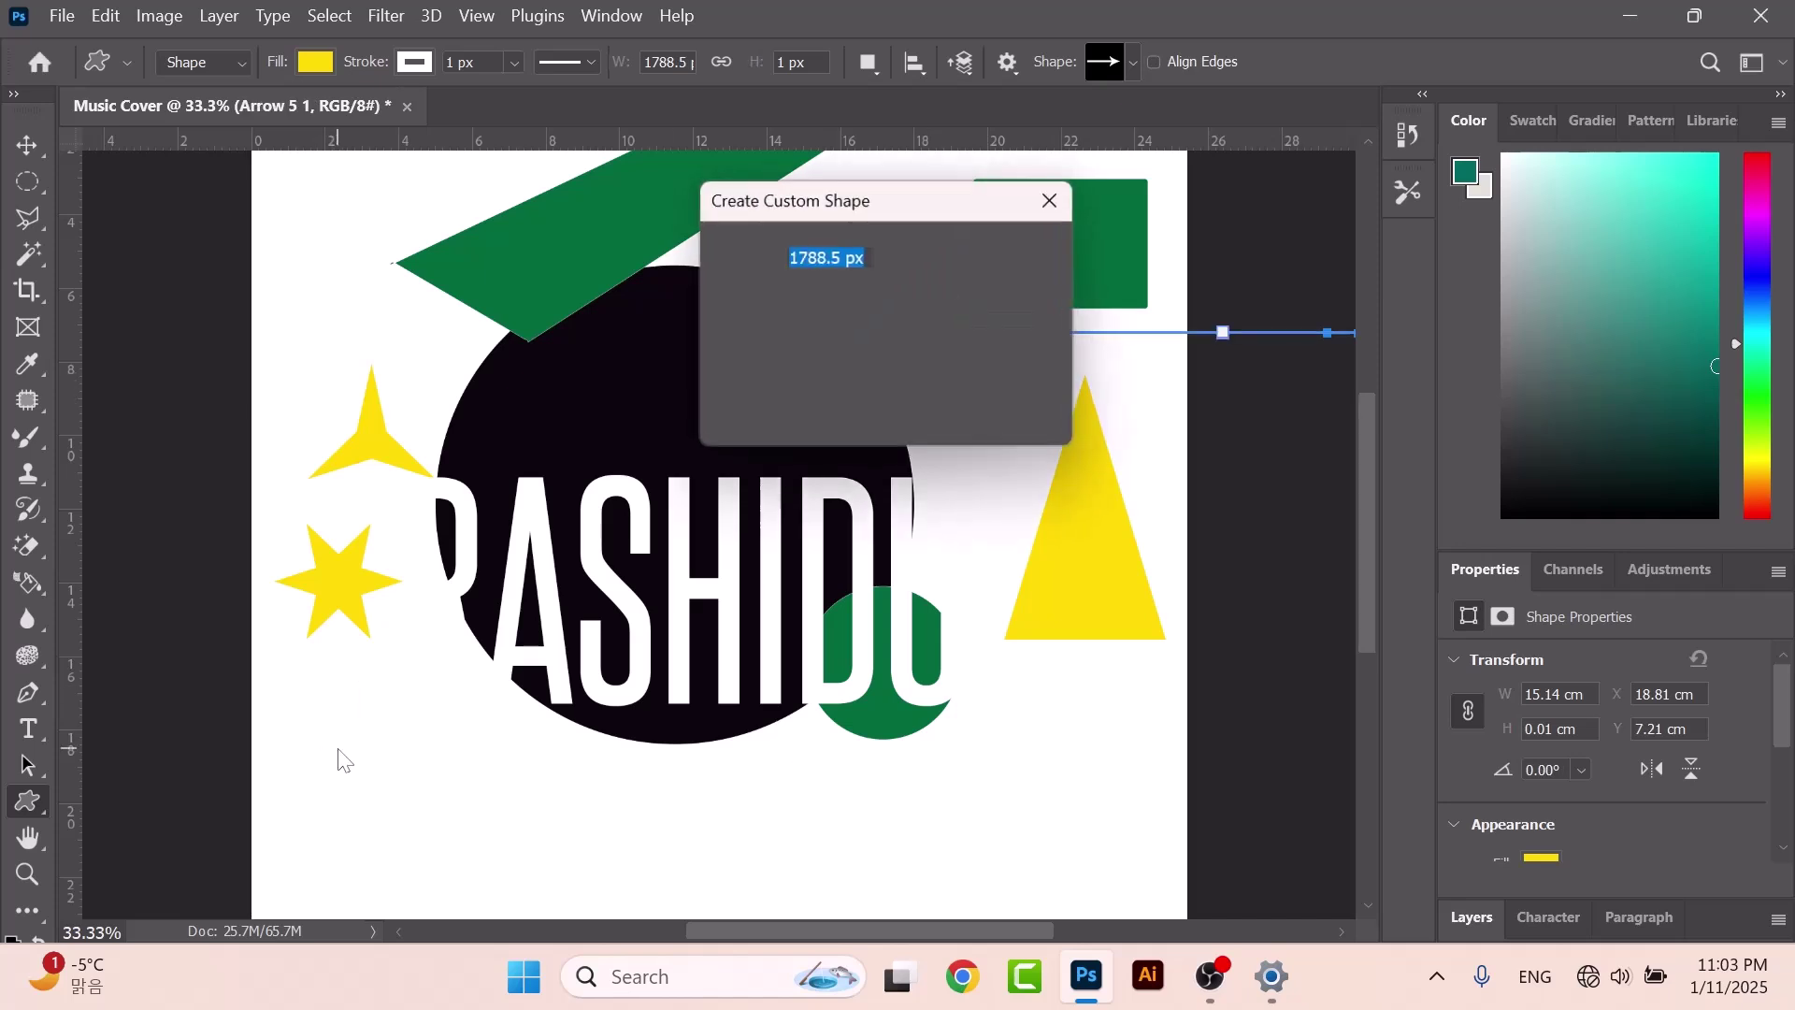
left_click(729, 308)
left_click_drag(912, 271, 925, 272)
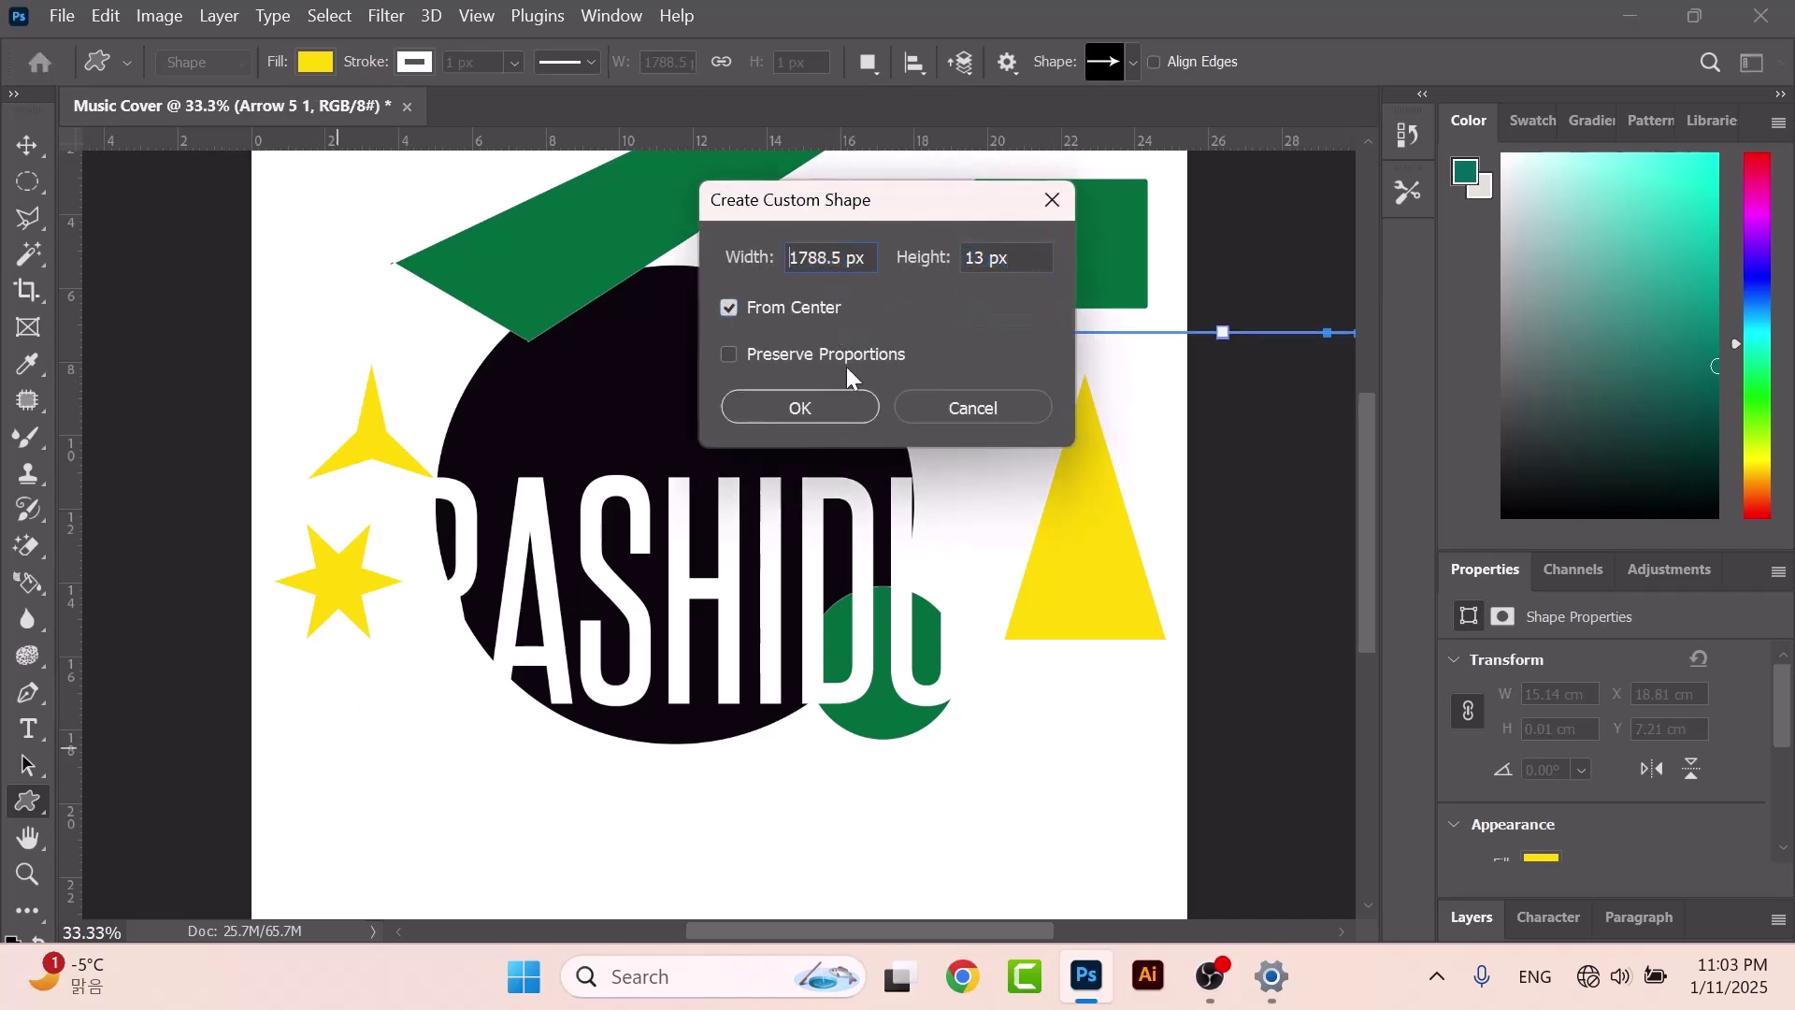
left_click(808, 409)
Move the second arrow and scale it up proportionally into a thick yellow band across the canvas below the black circle.
left_click(33, 141)
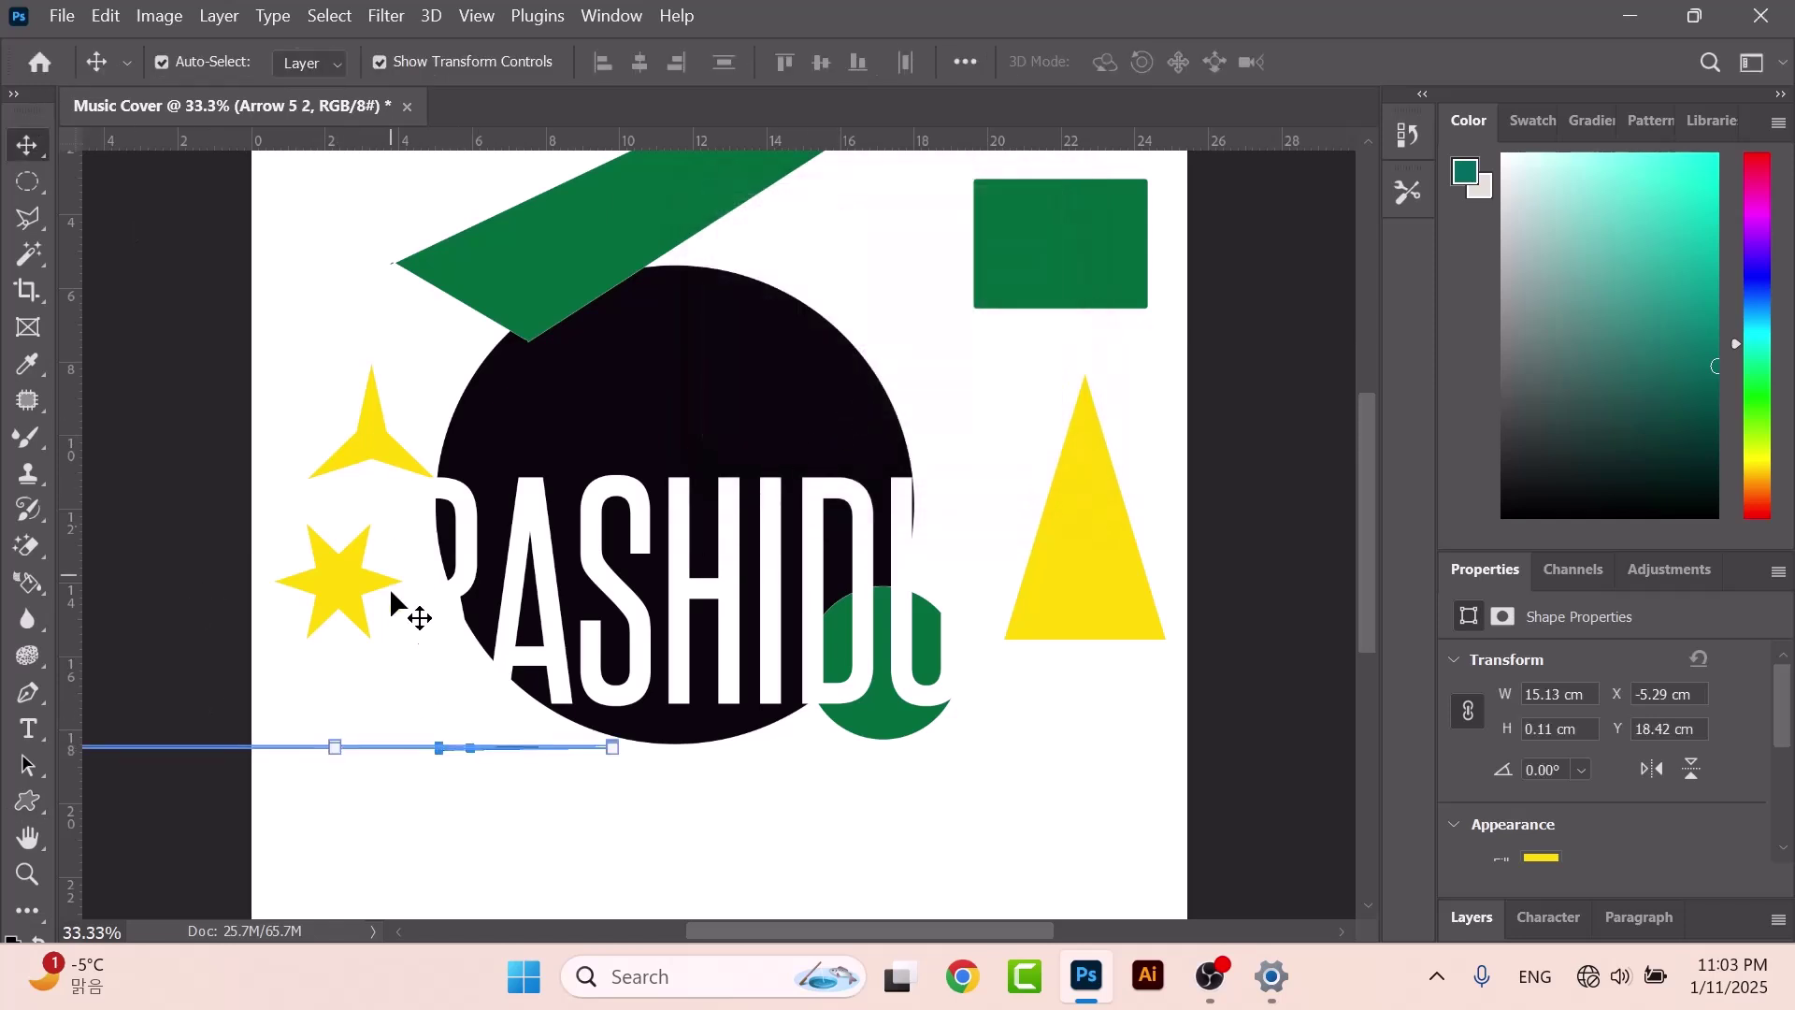
left_click_drag(342, 757, 721, 564)
left_click_drag(1074, 678, 1019, 853)
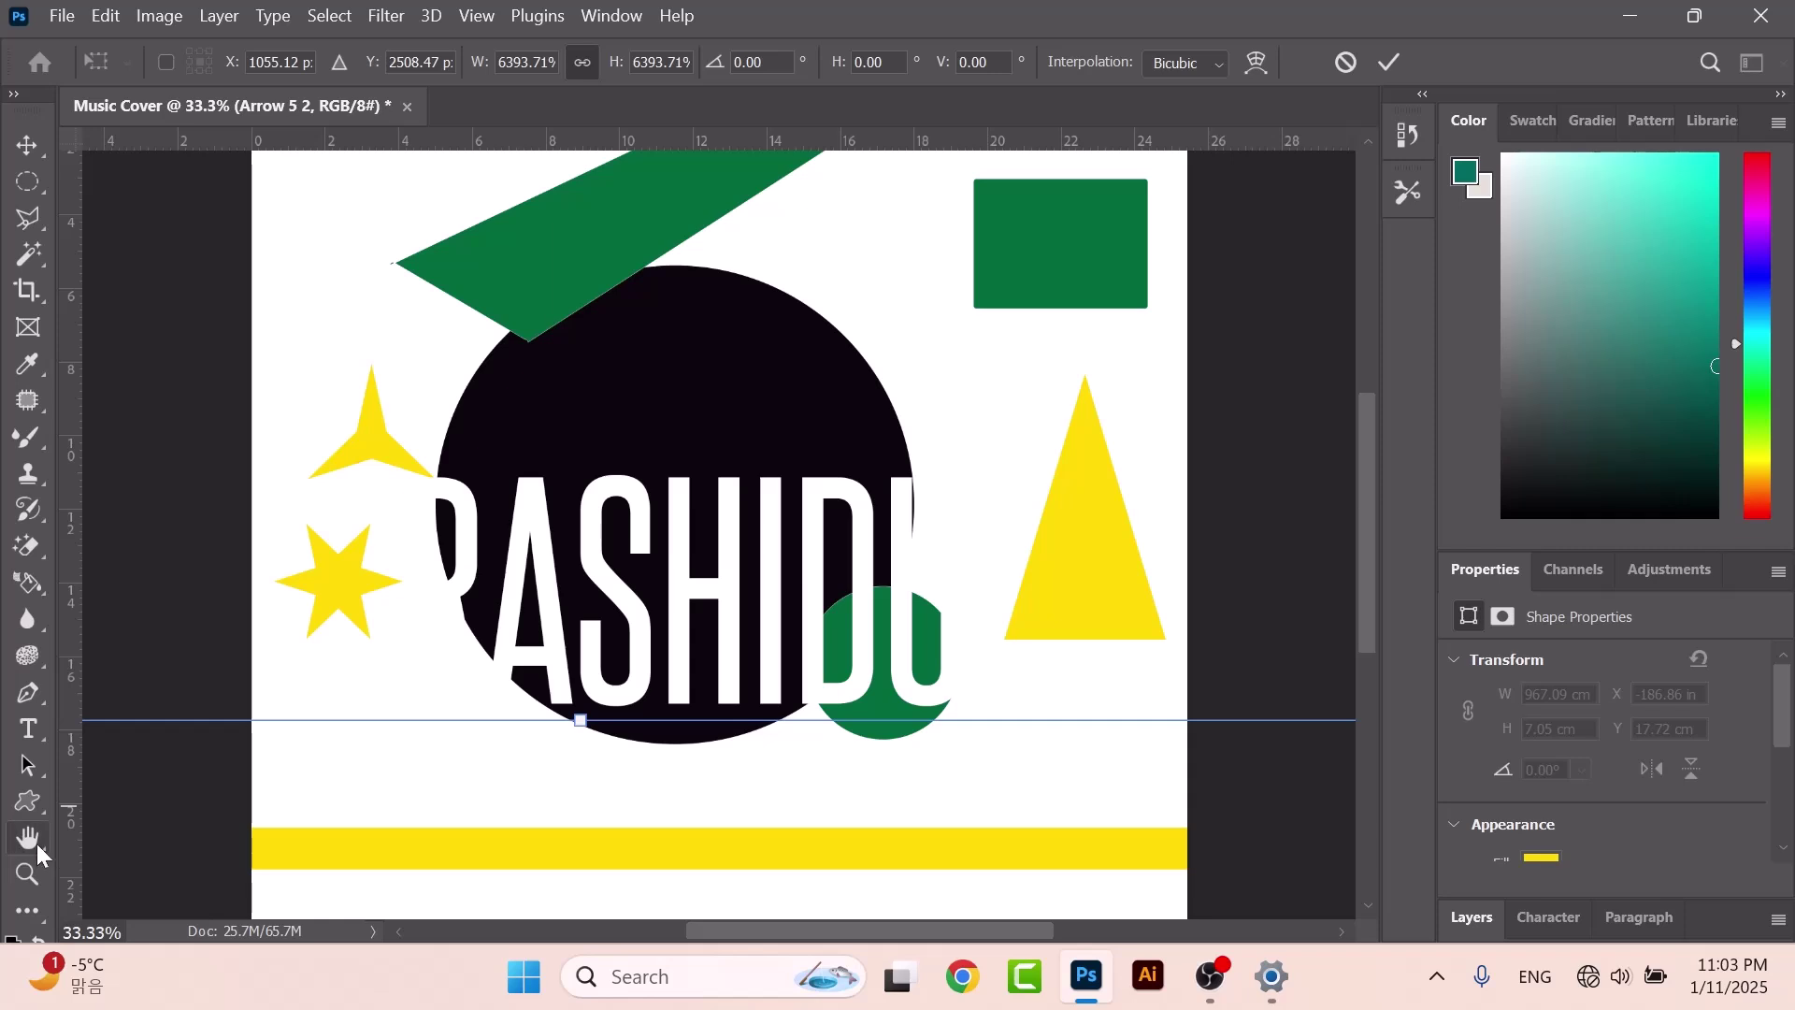
Pan the canvas slightly to the right and up with the Hand Tool.
left_click(36, 843)
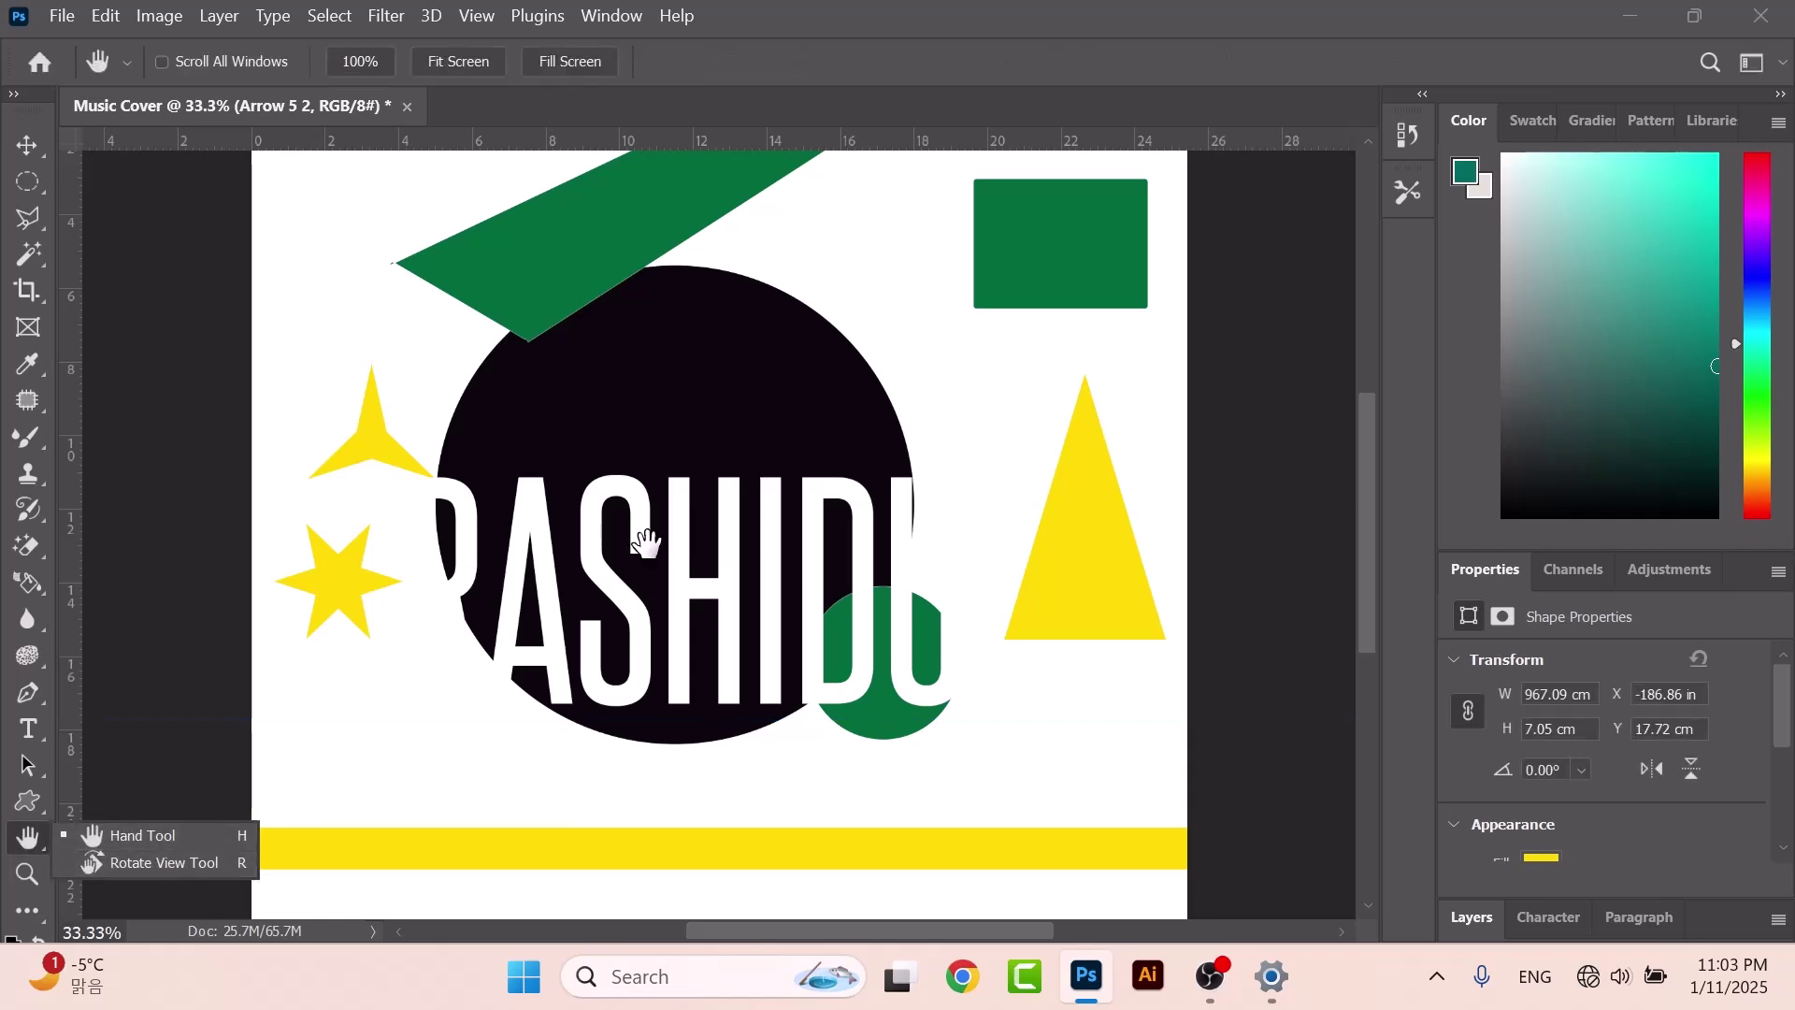
left_click(576, 252)
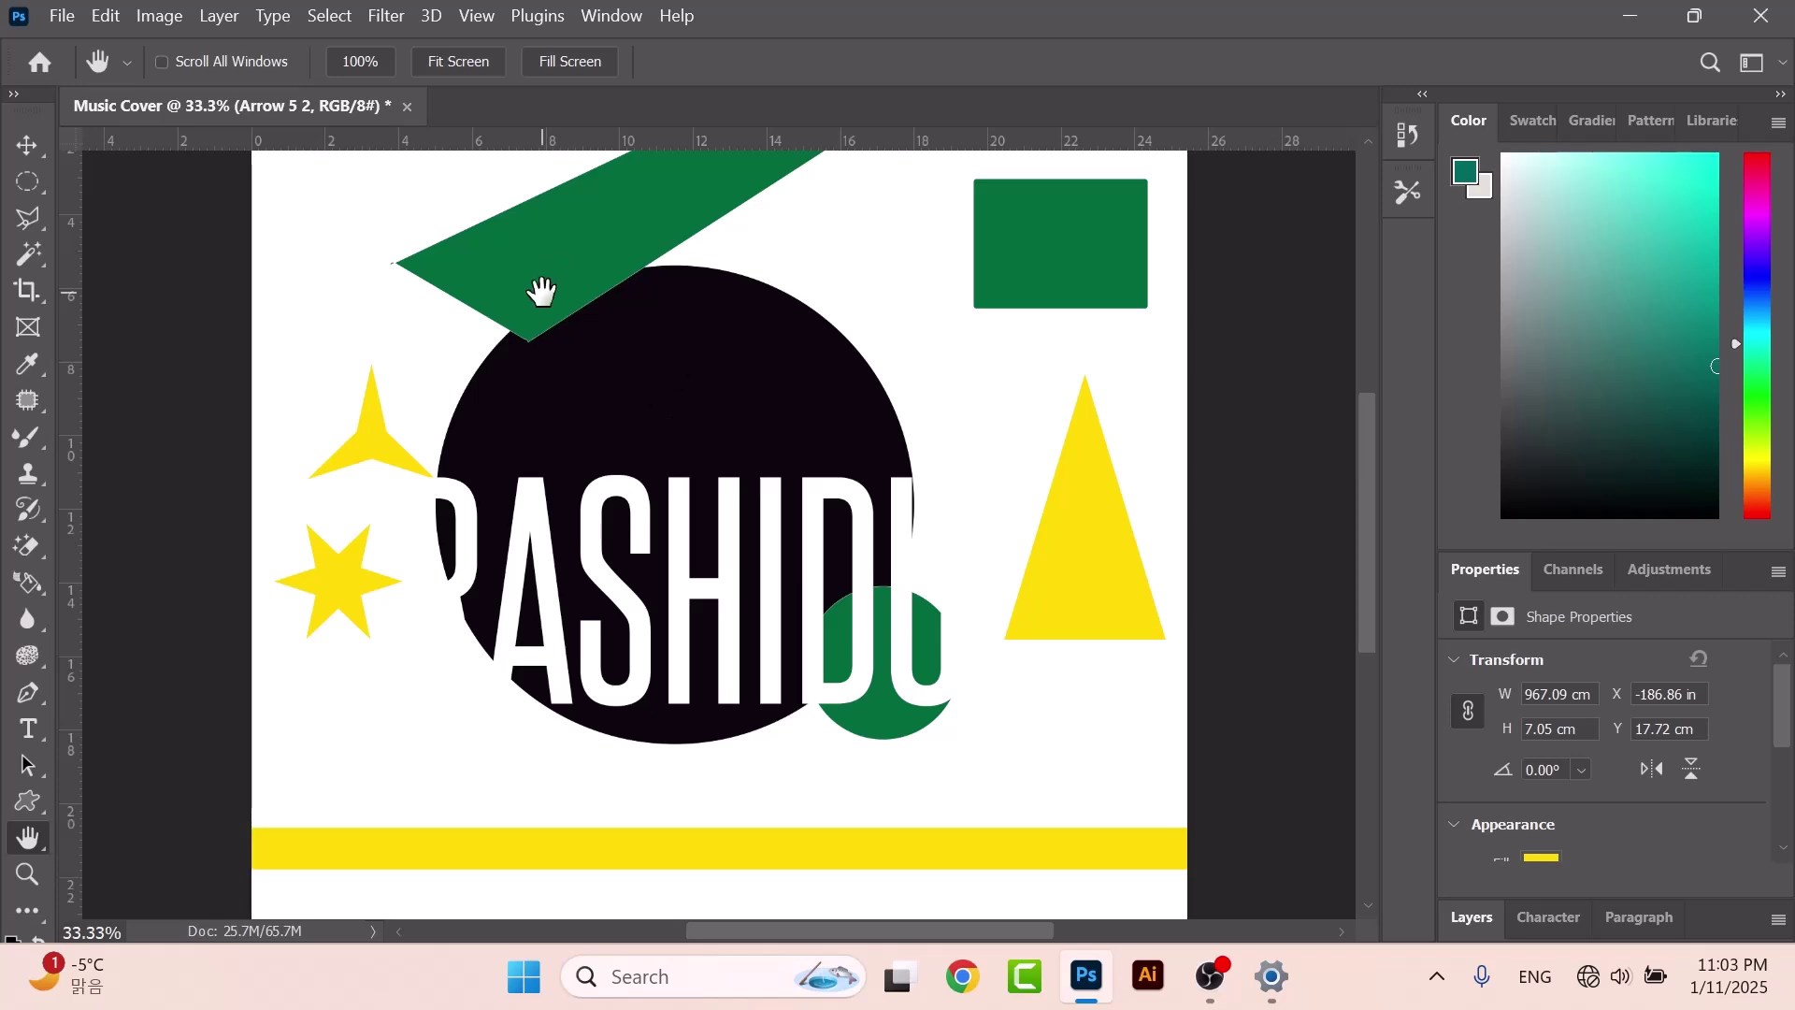
right_click(14, 840)
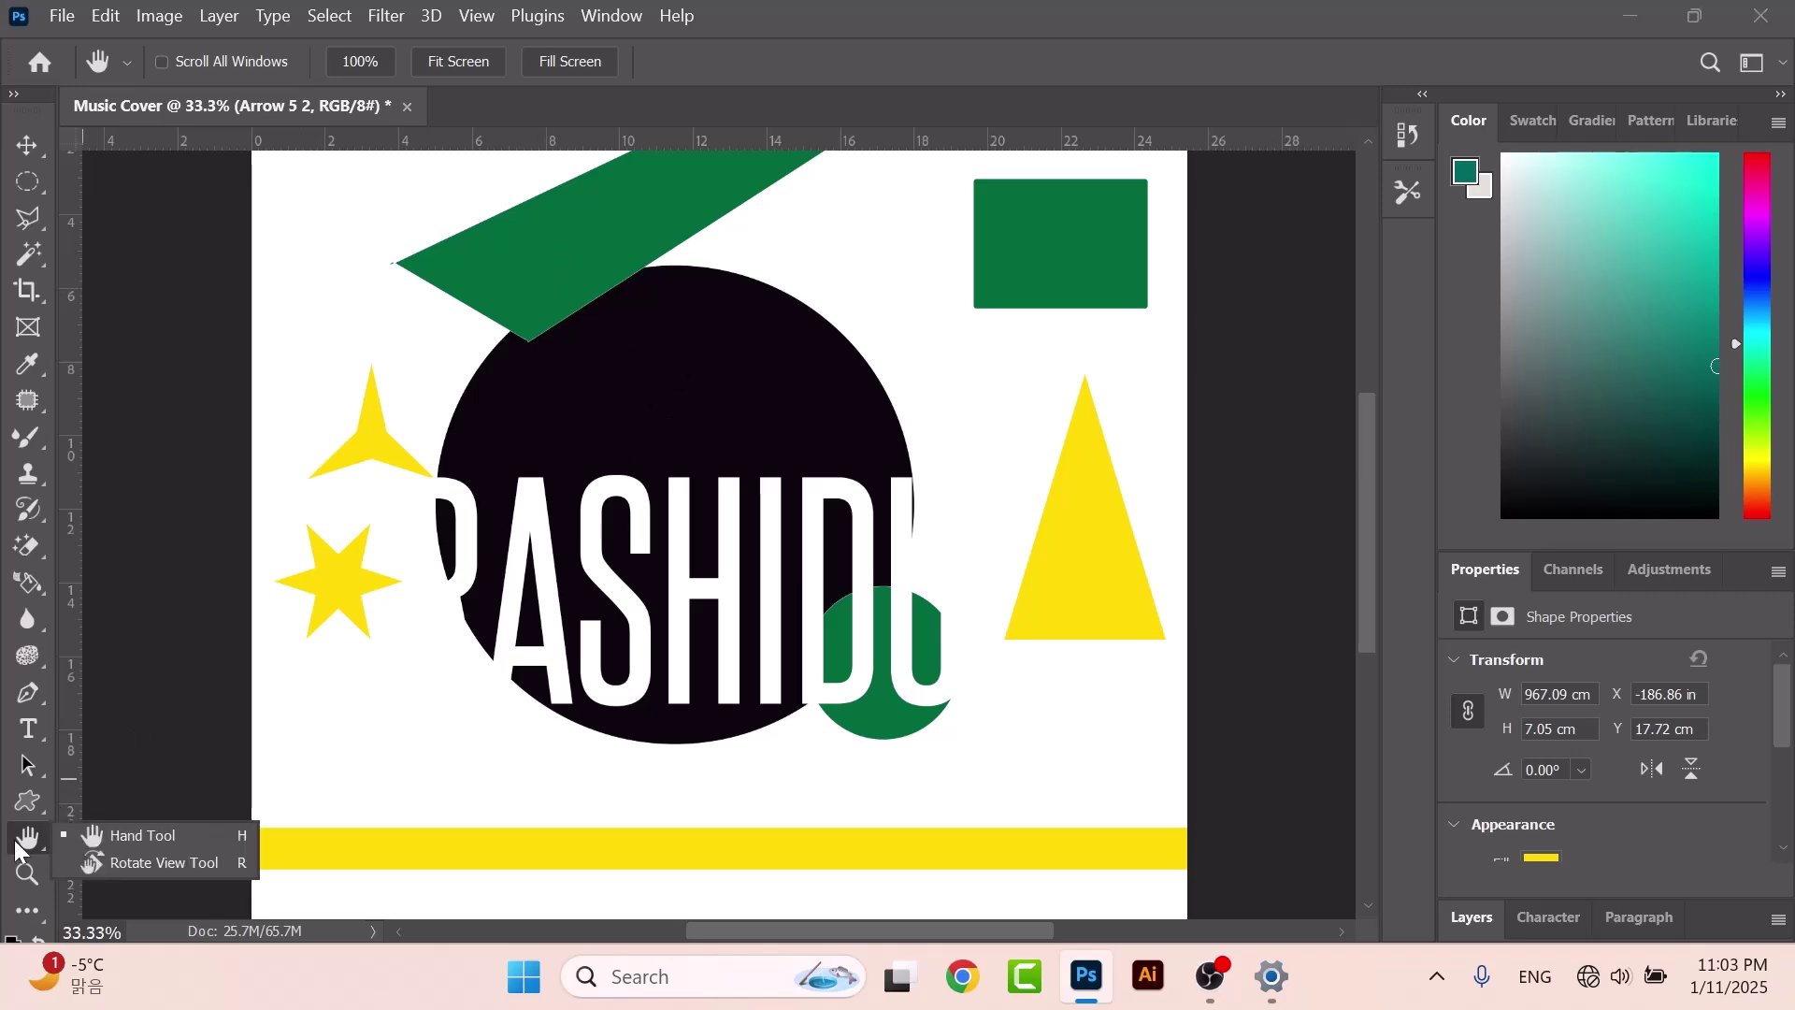
left_click(159, 834)
left_click_drag(680, 399, 753, 374)
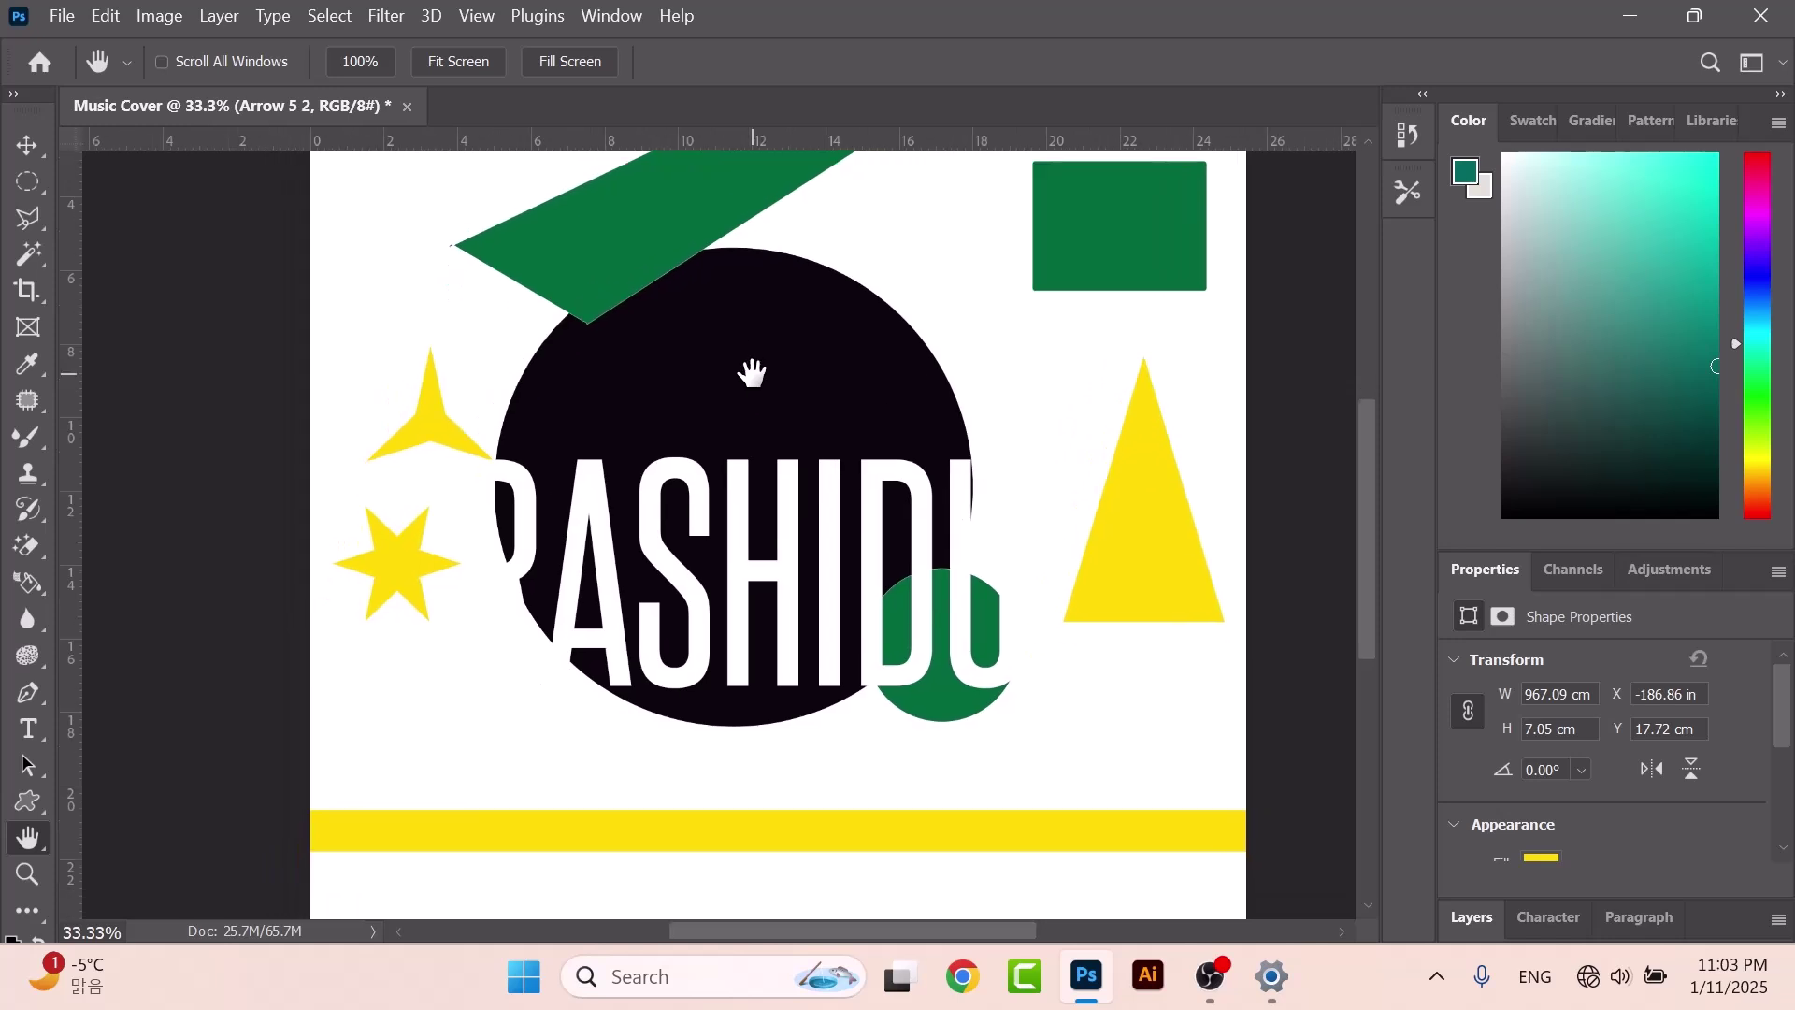
Activate Edit Toolbar and expand the toolbar to a two-column layout.
left_click(27, 875)
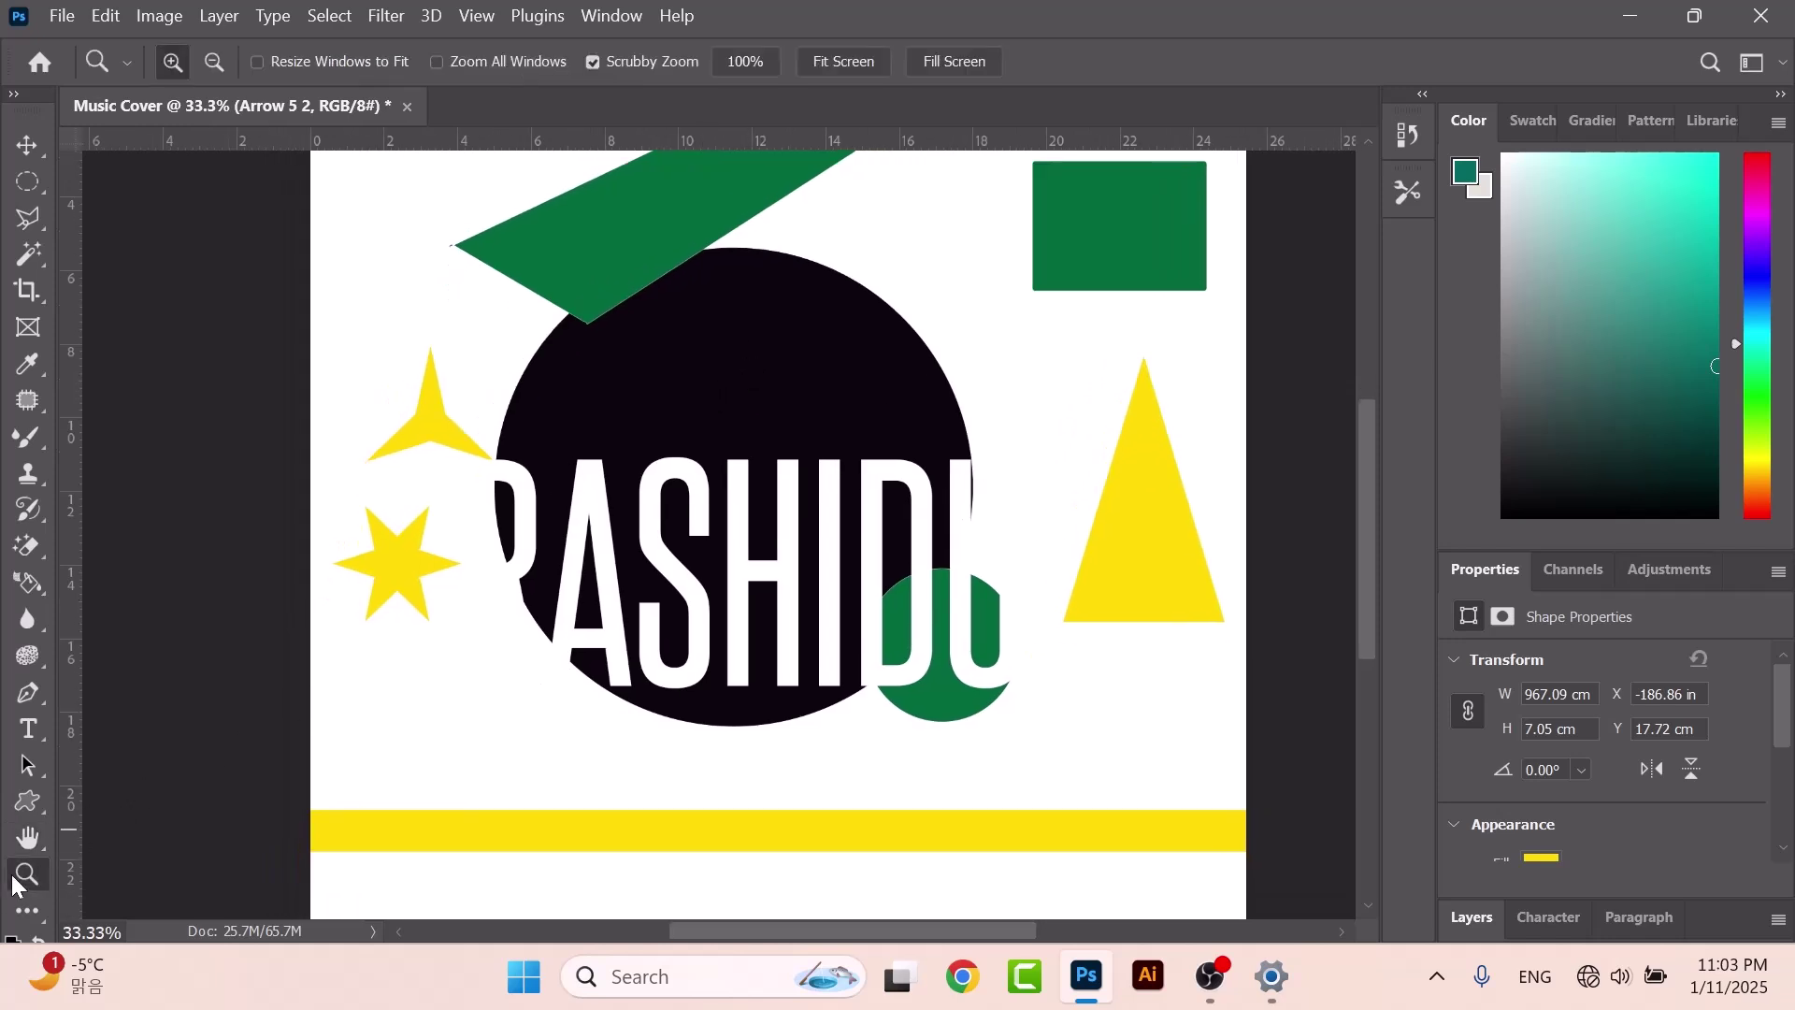
scroll(30, 898, "down", 2)
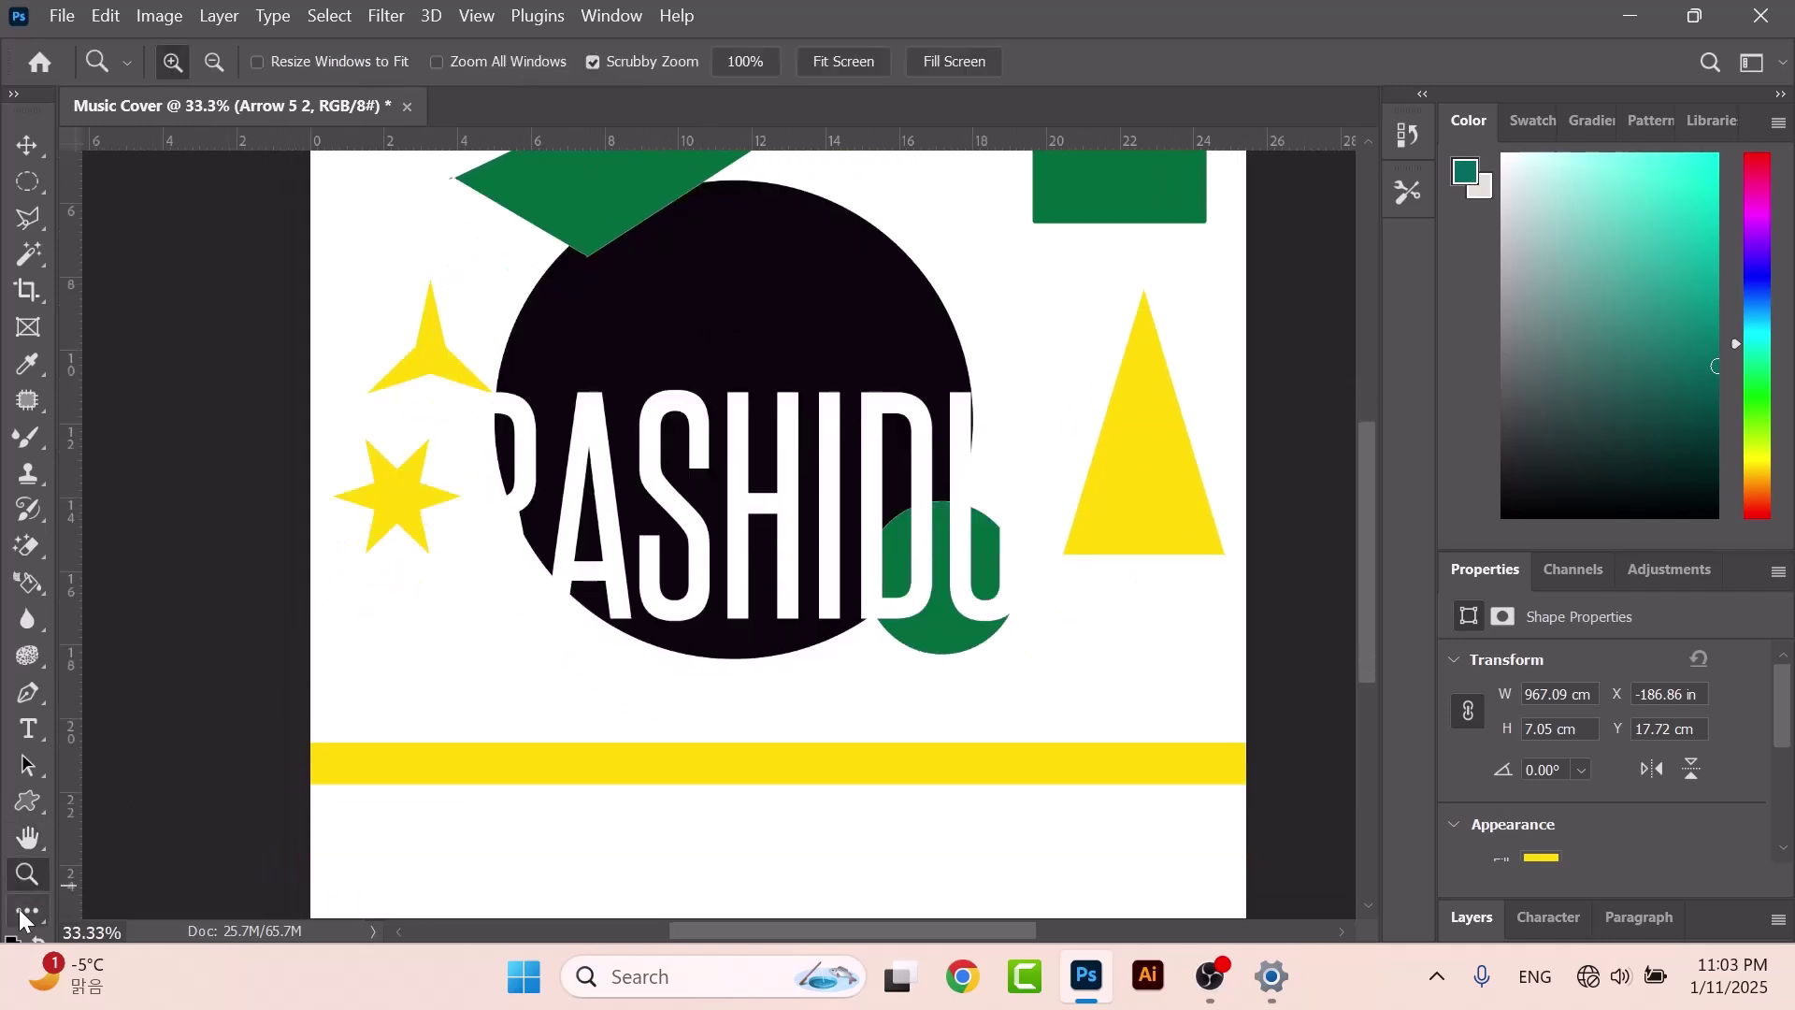
left_click(23, 915)
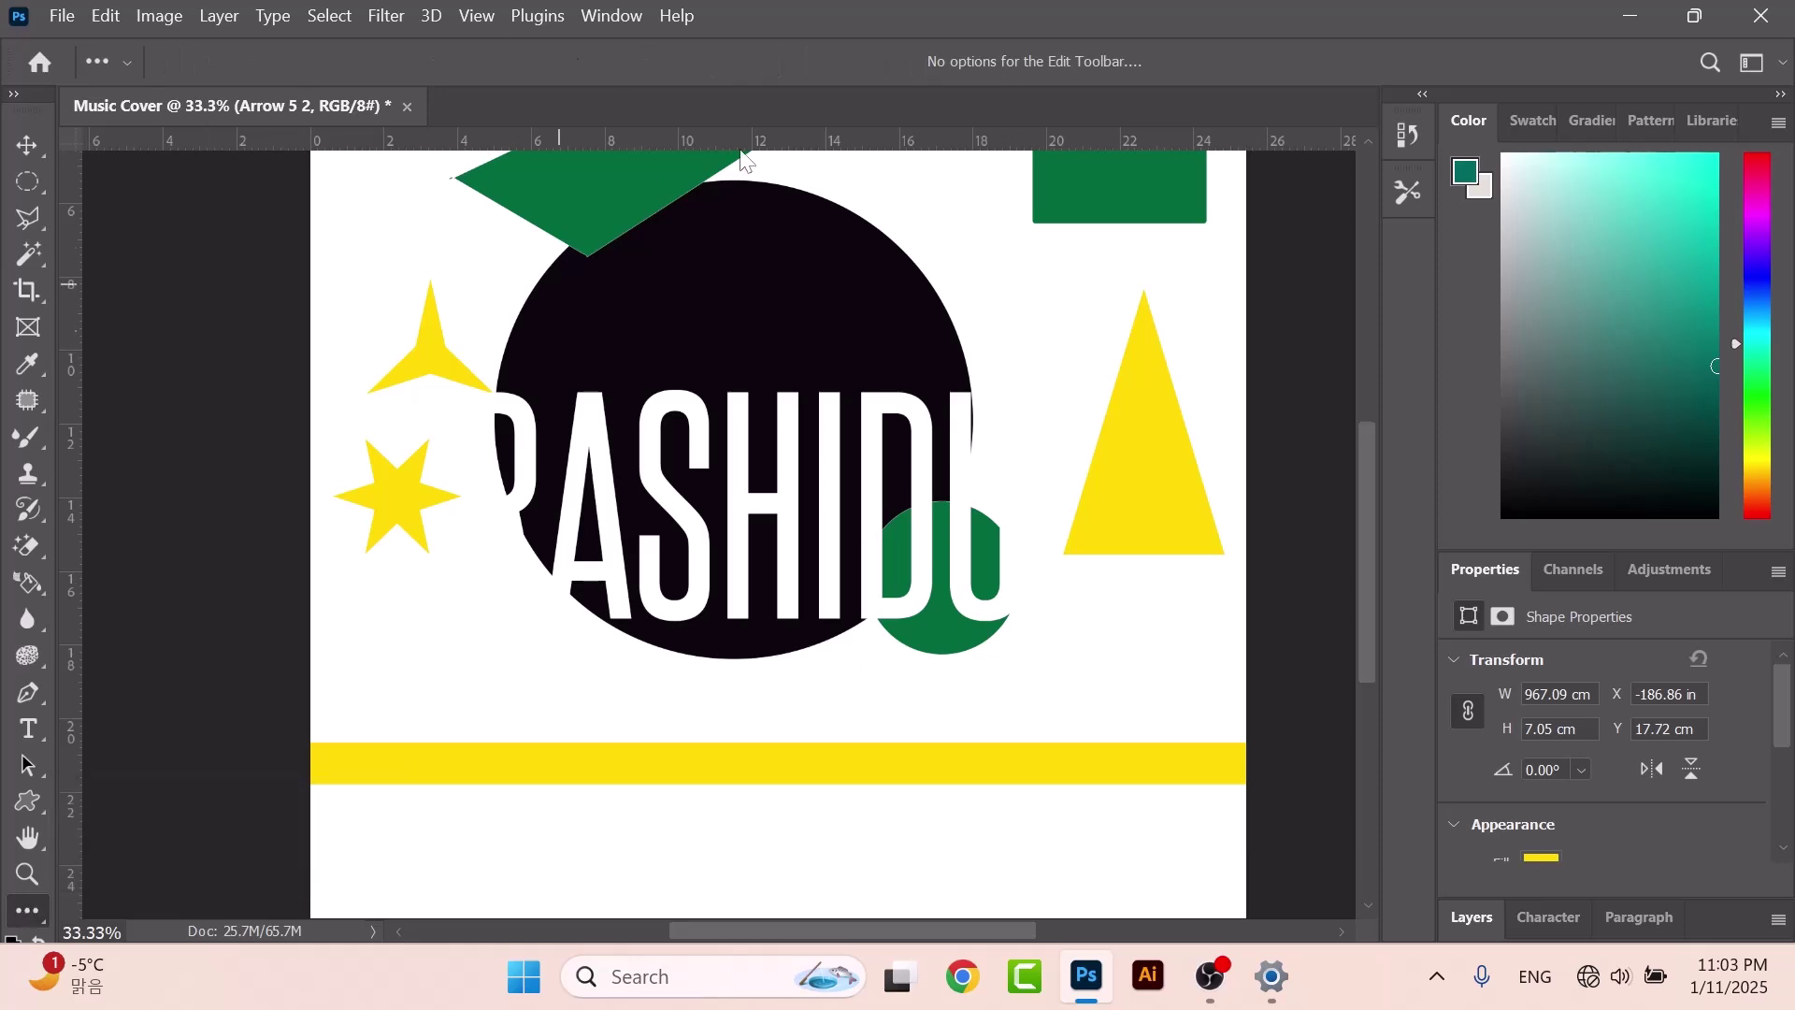
scroll(761, 560, "up", 3)
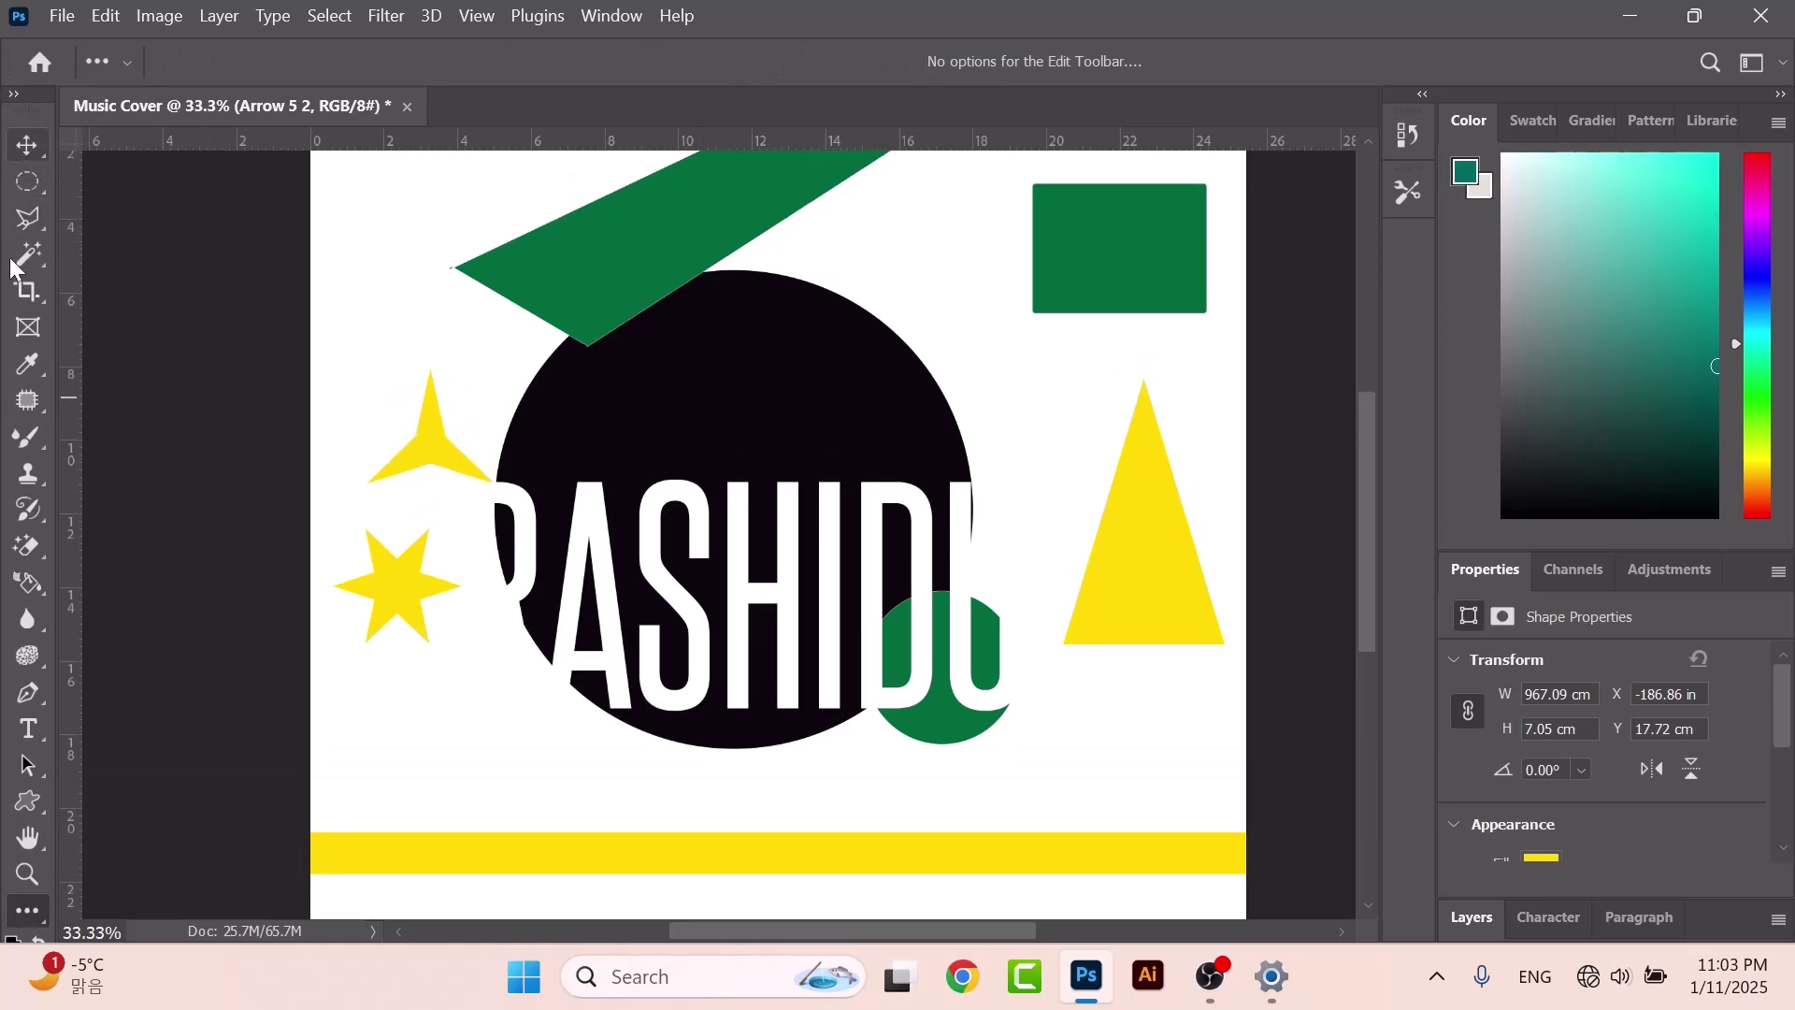
left_click(13, 94)
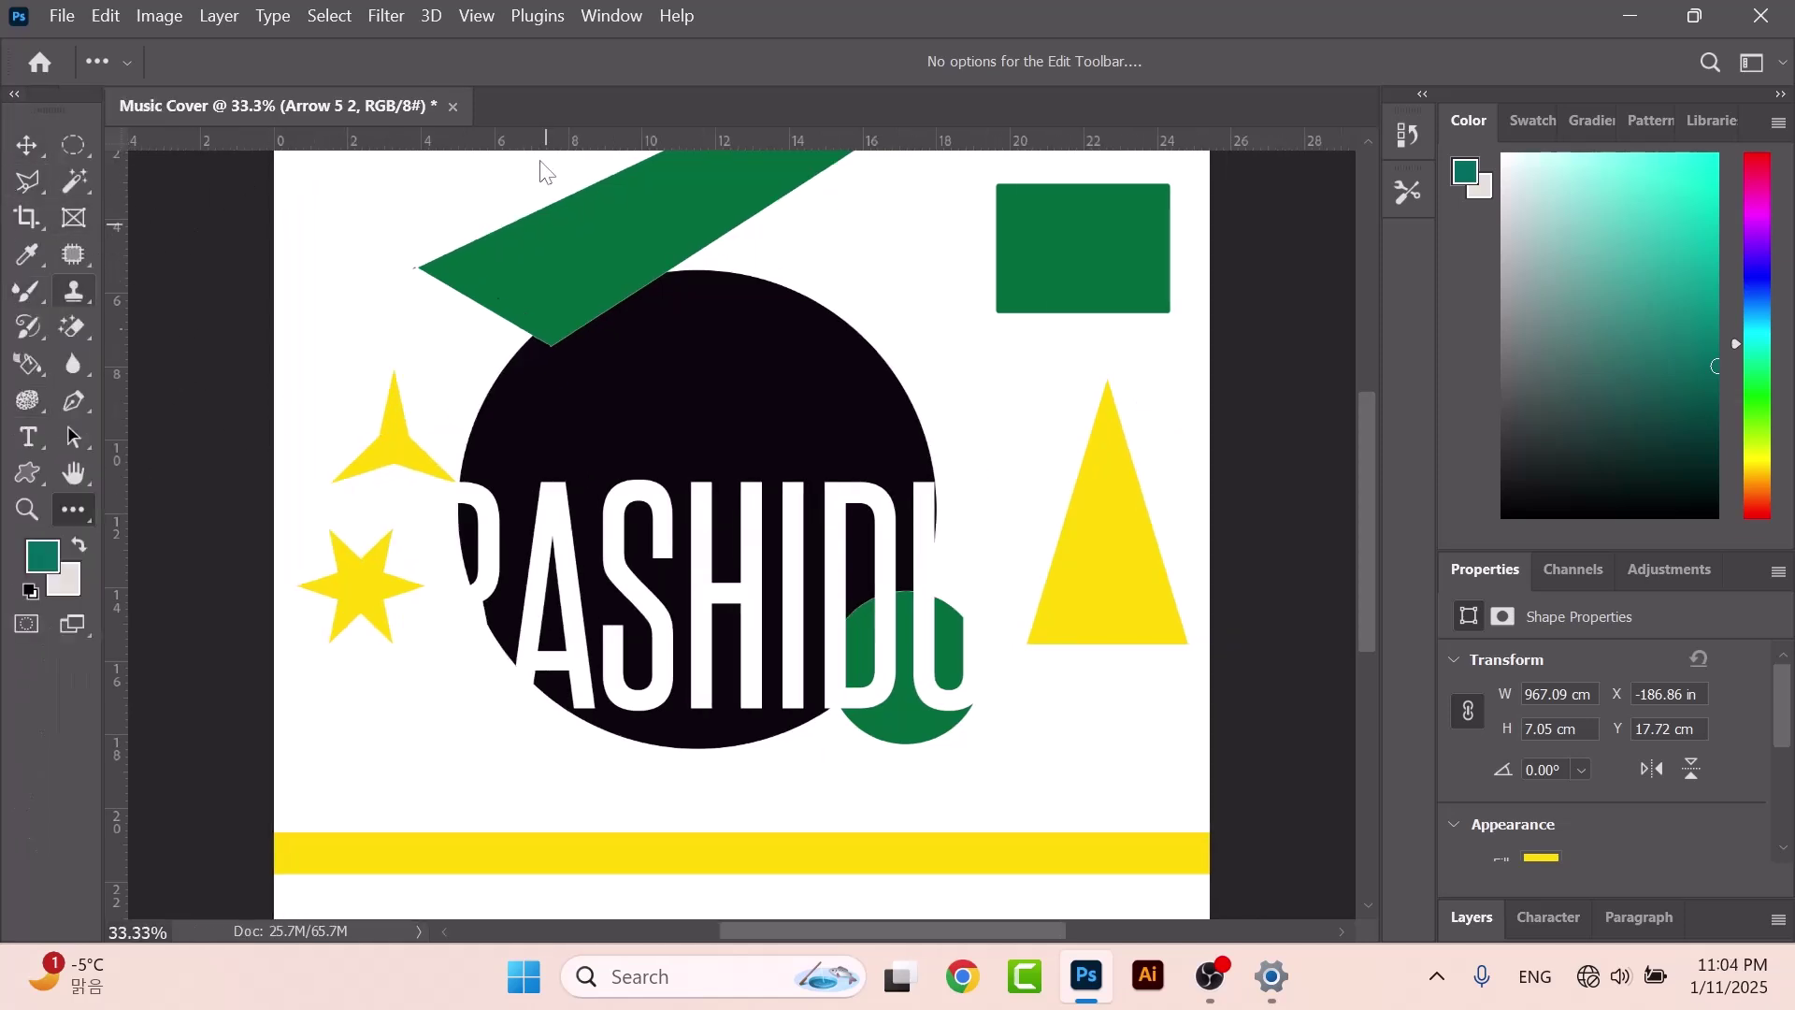
left_click(108, 18)
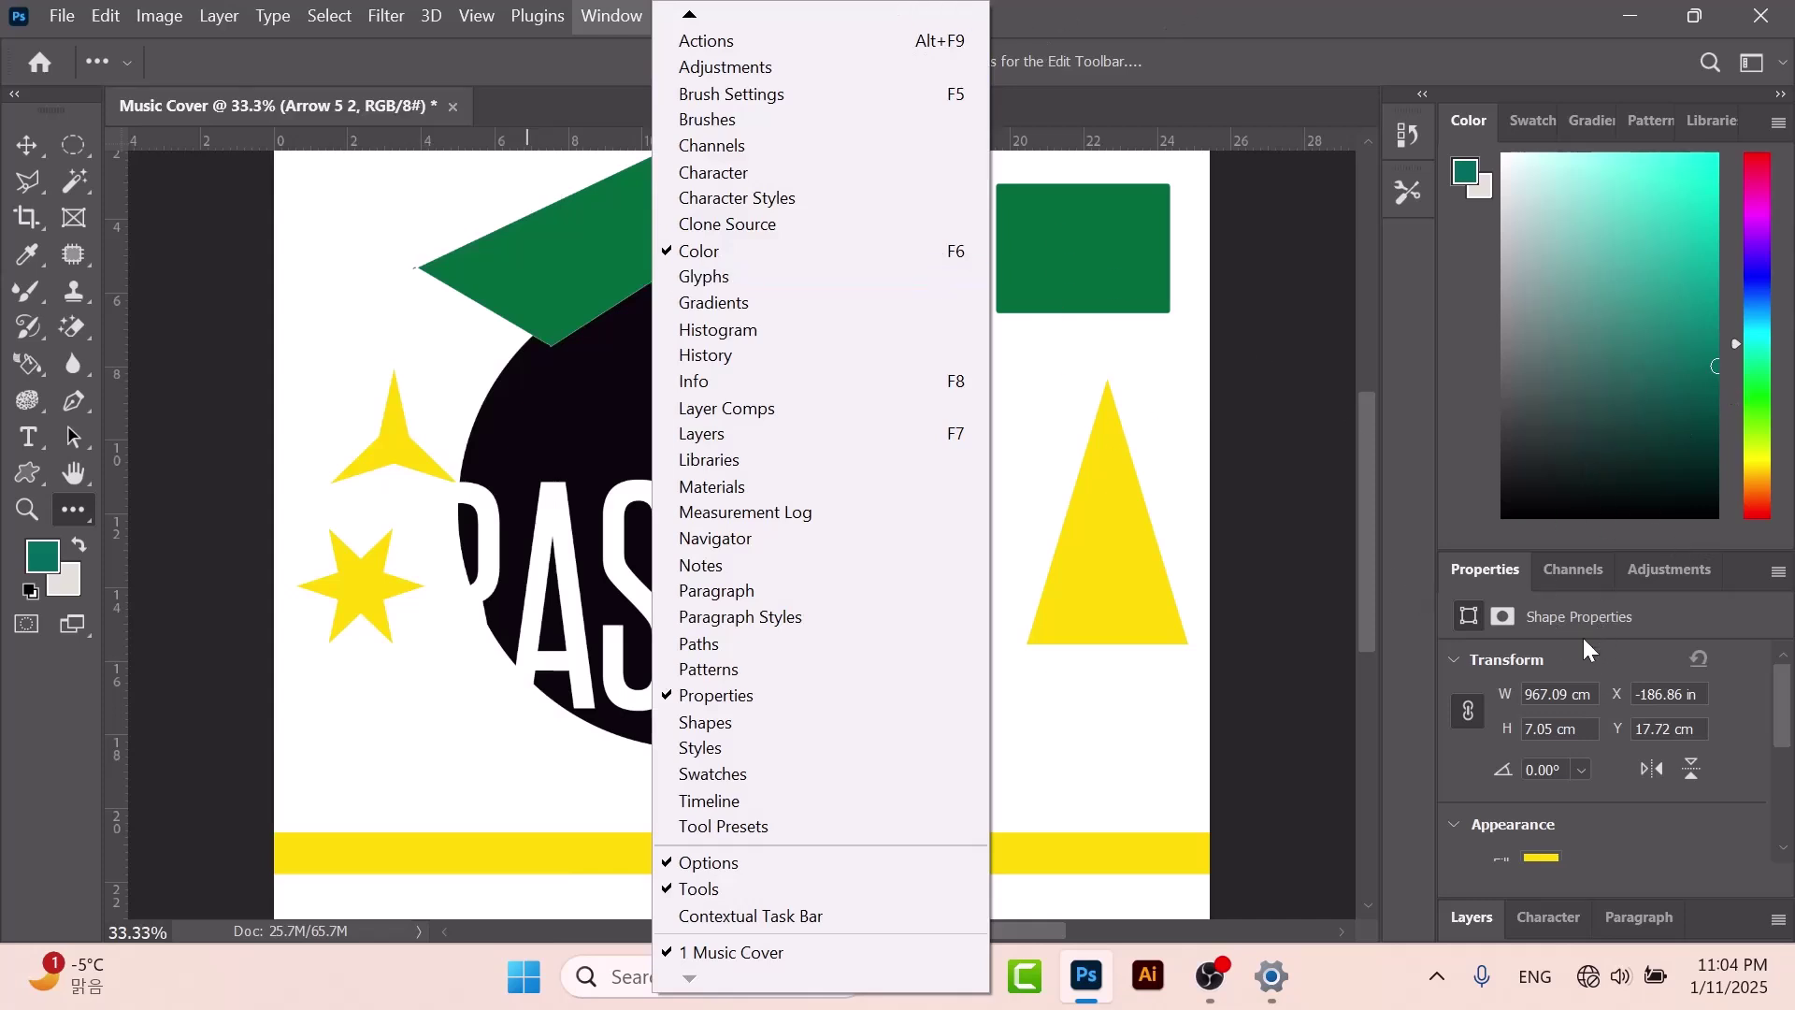
left_click(1567, 581)
left_click(1501, 580)
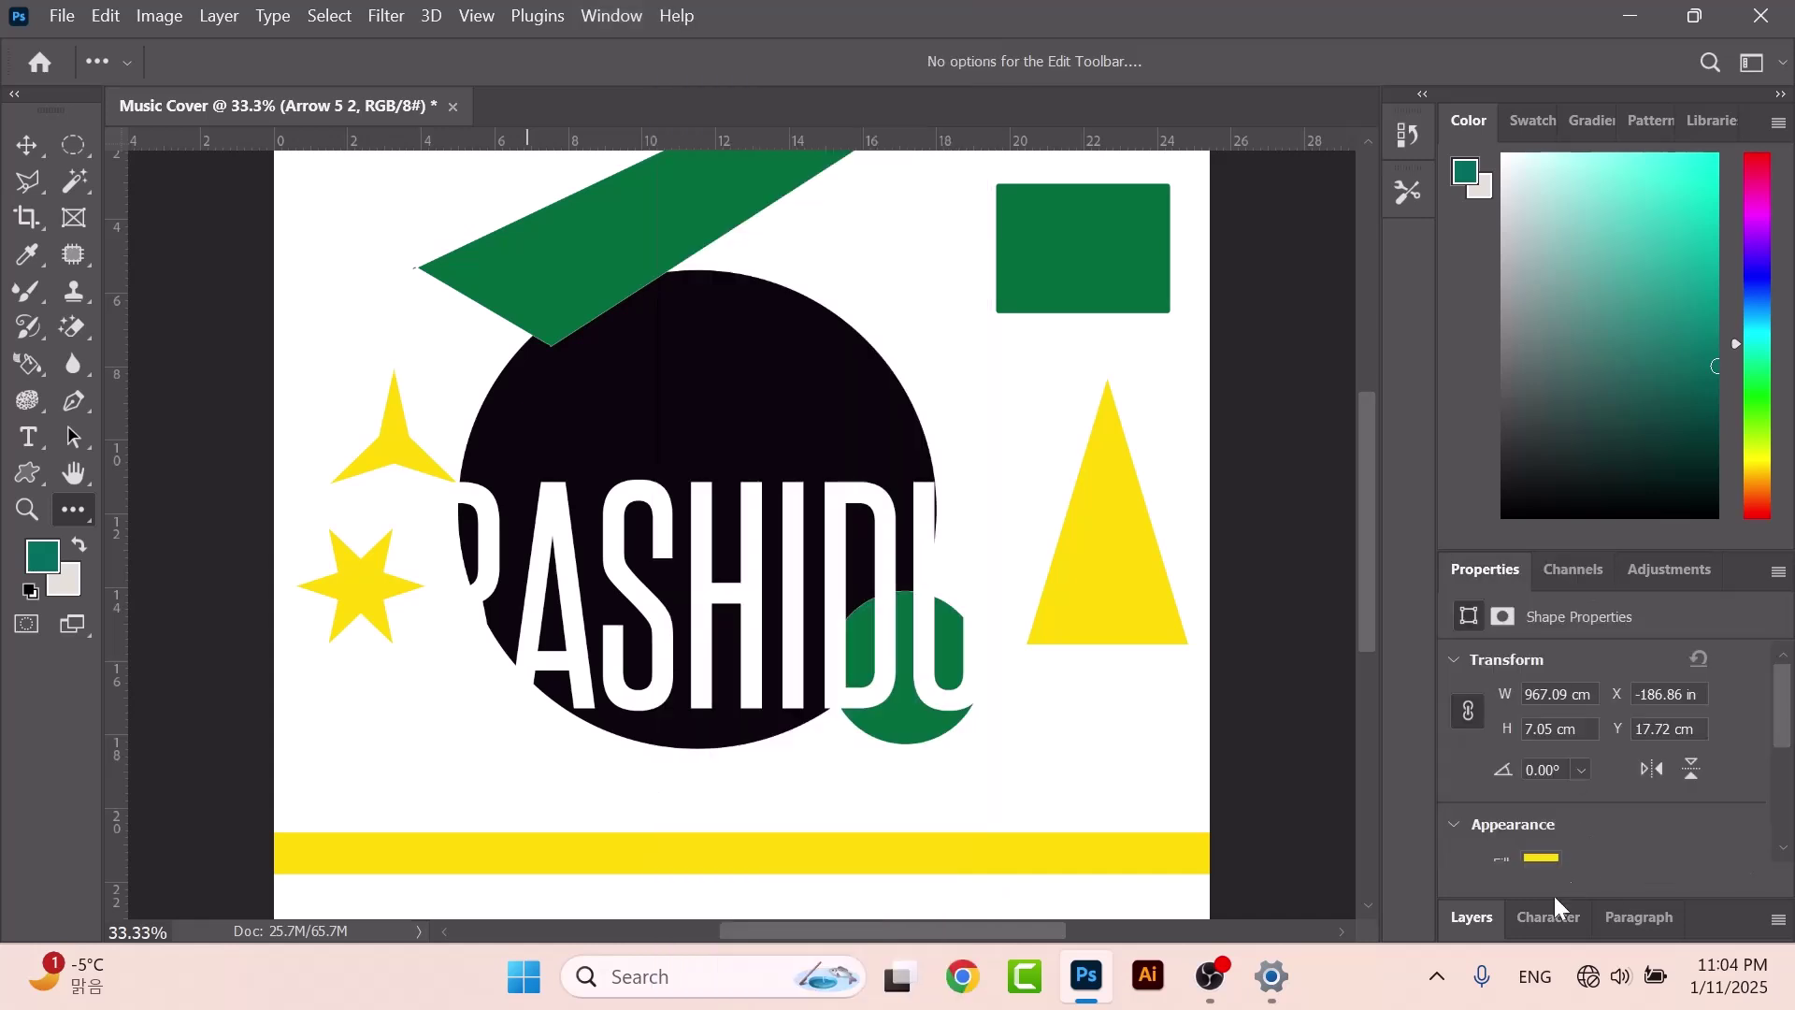
Show the photo on Layer 1 and add a new empty layer directly below it.
left_click(1468, 919)
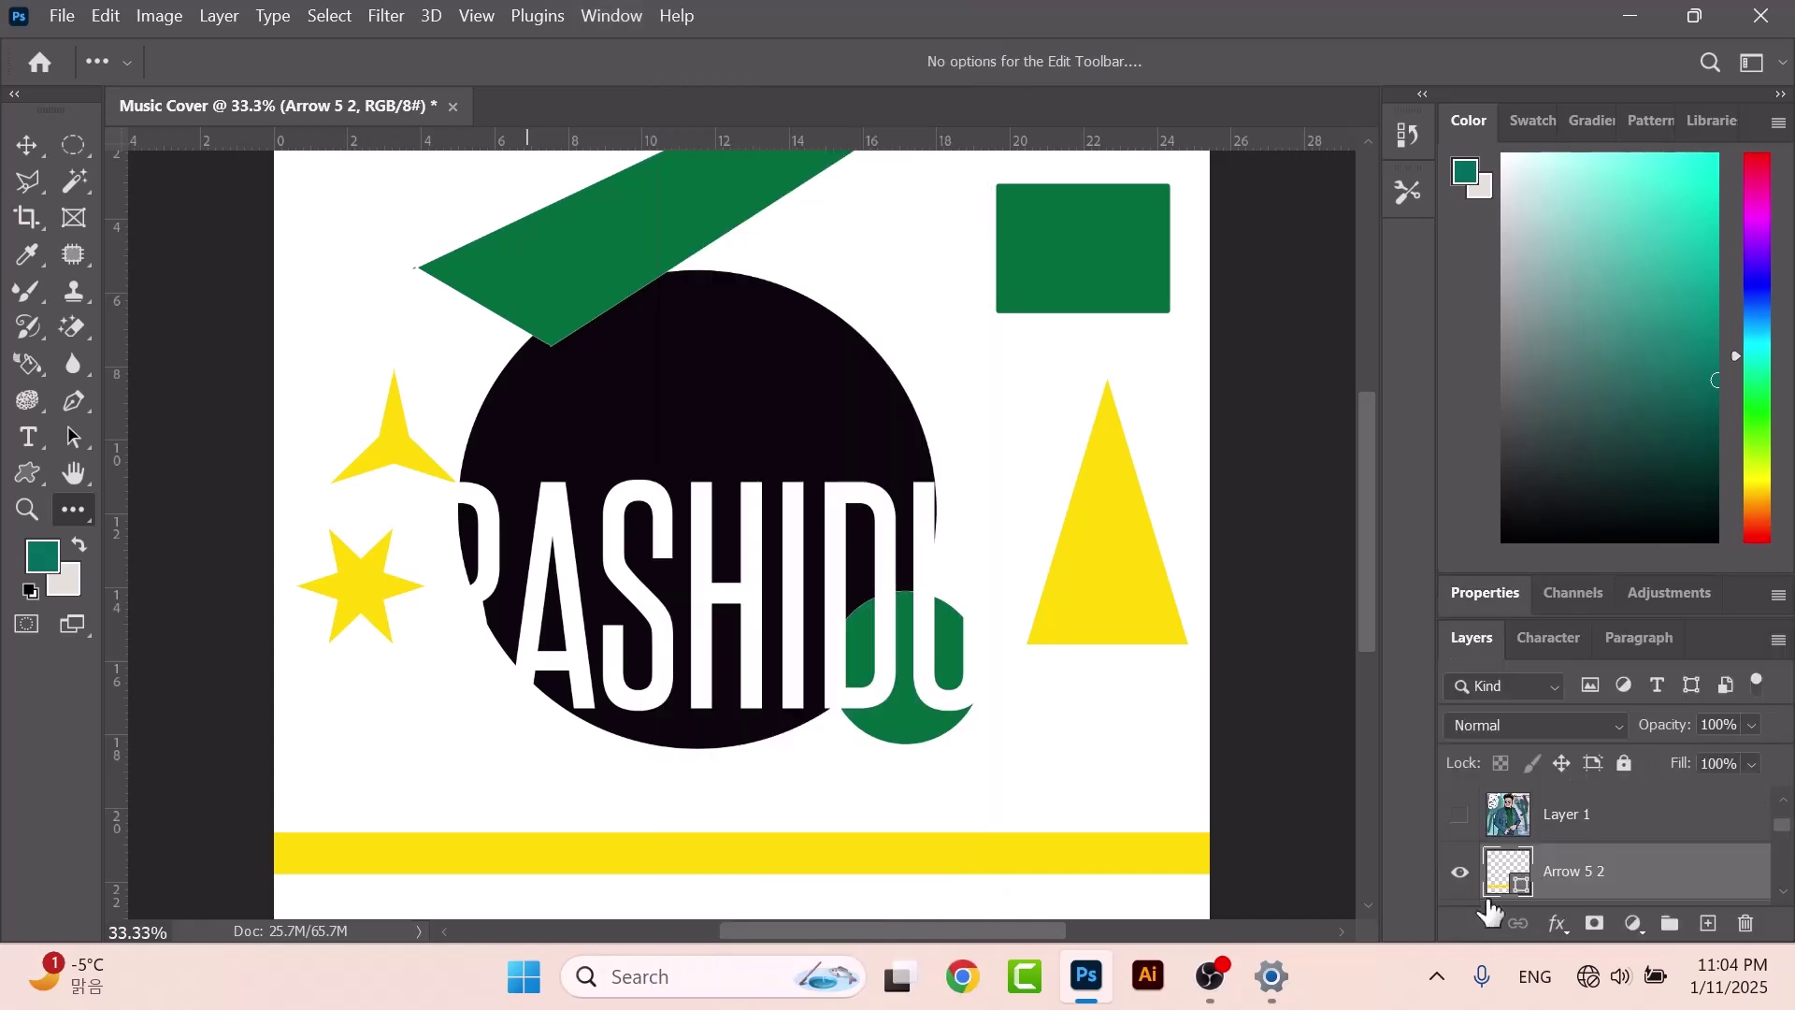
left_click(1462, 821)
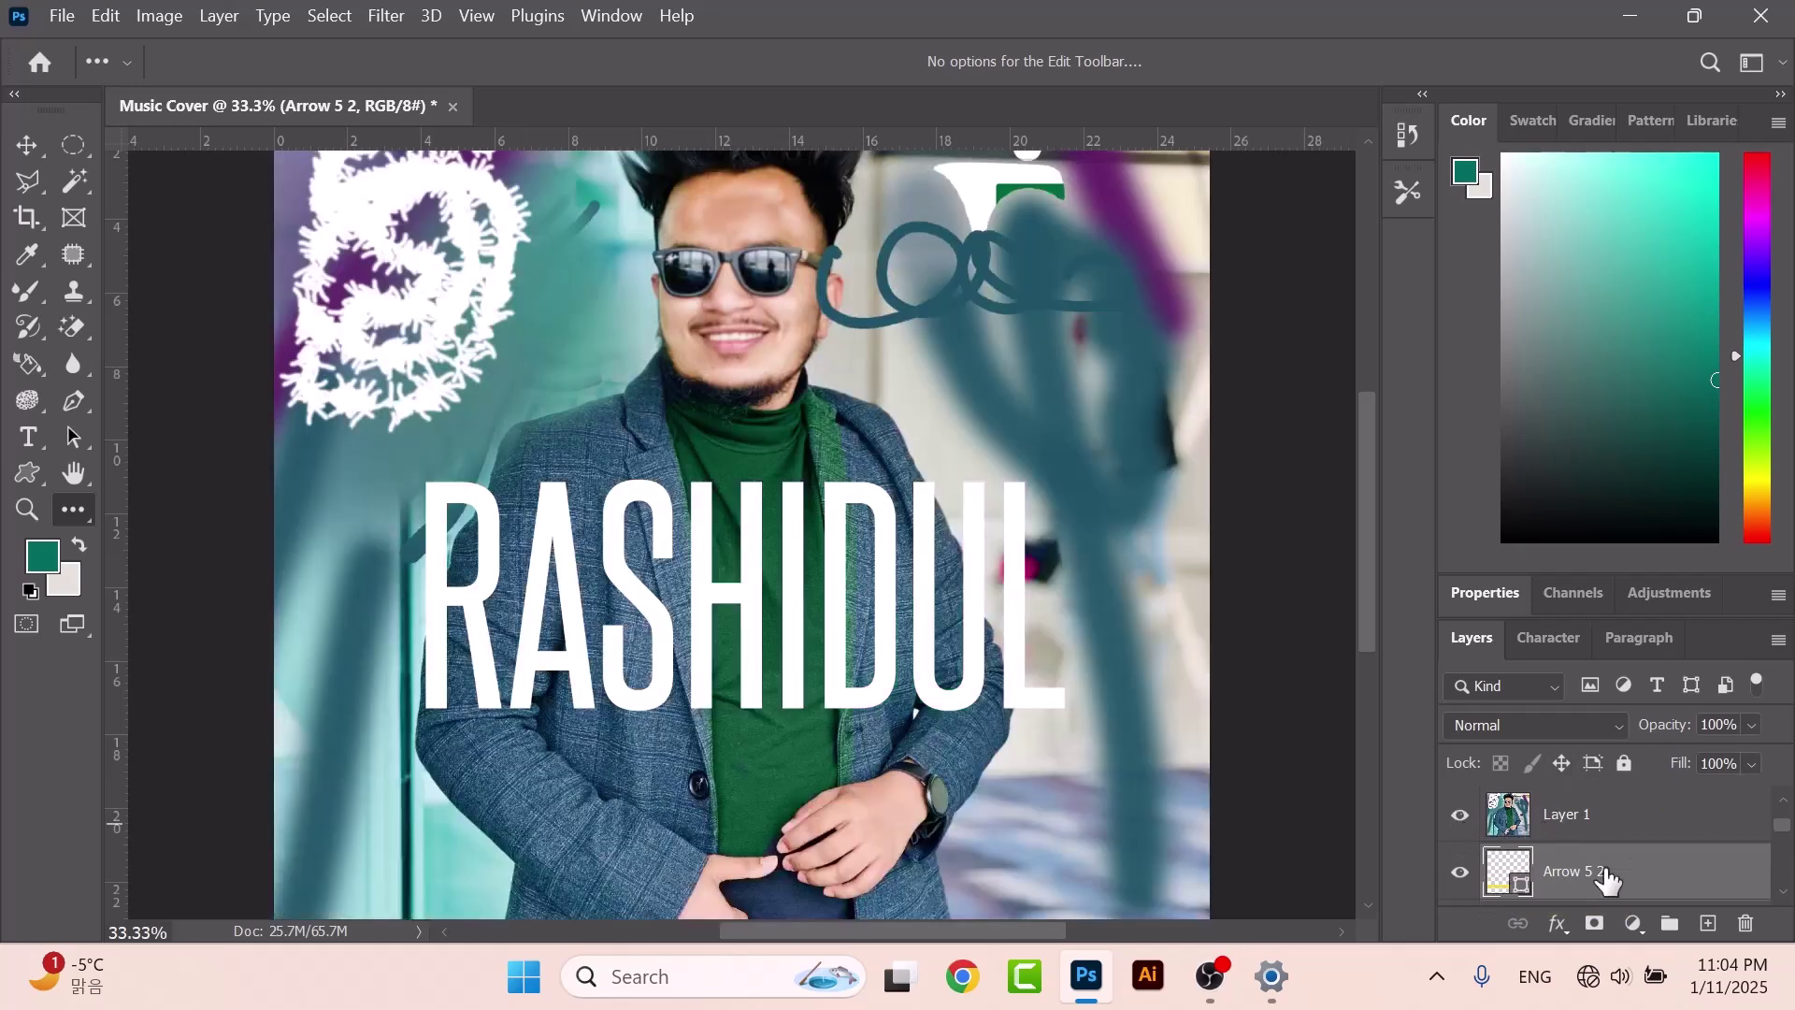
left_click(1708, 925)
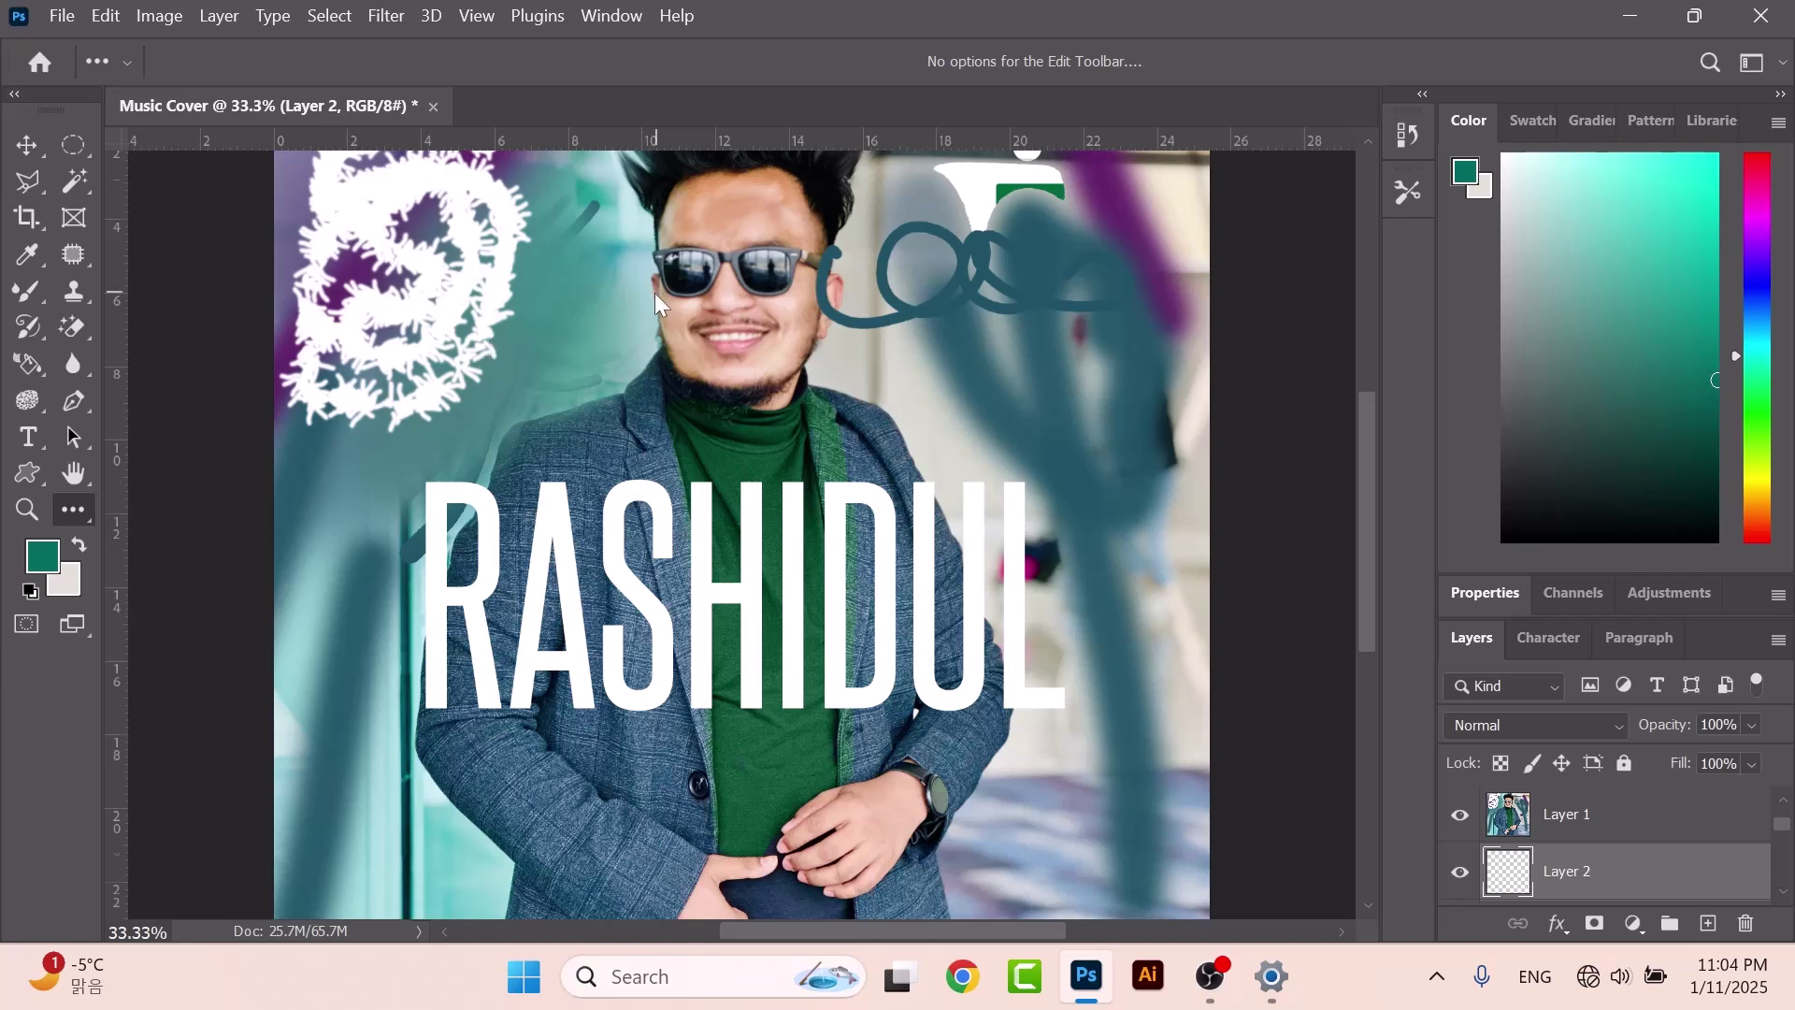
Draw a closed green Pen shape of about 1270 × 1582 px around the scribbled background beside the man's face and shoulder.
scroll(661, 303, "up", 2)
left_click(74, 400)
left_click(495, 525)
left_click(581, 468)
left_click(647, 433)
left_click(643, 371)
left_click_drag(573, 222, 508, 181)
left_click(333, 230)
left_click(259, 383)
left_click(276, 612)
left_click(346, 687)
left_click(430, 687)
left_click(495, 524)
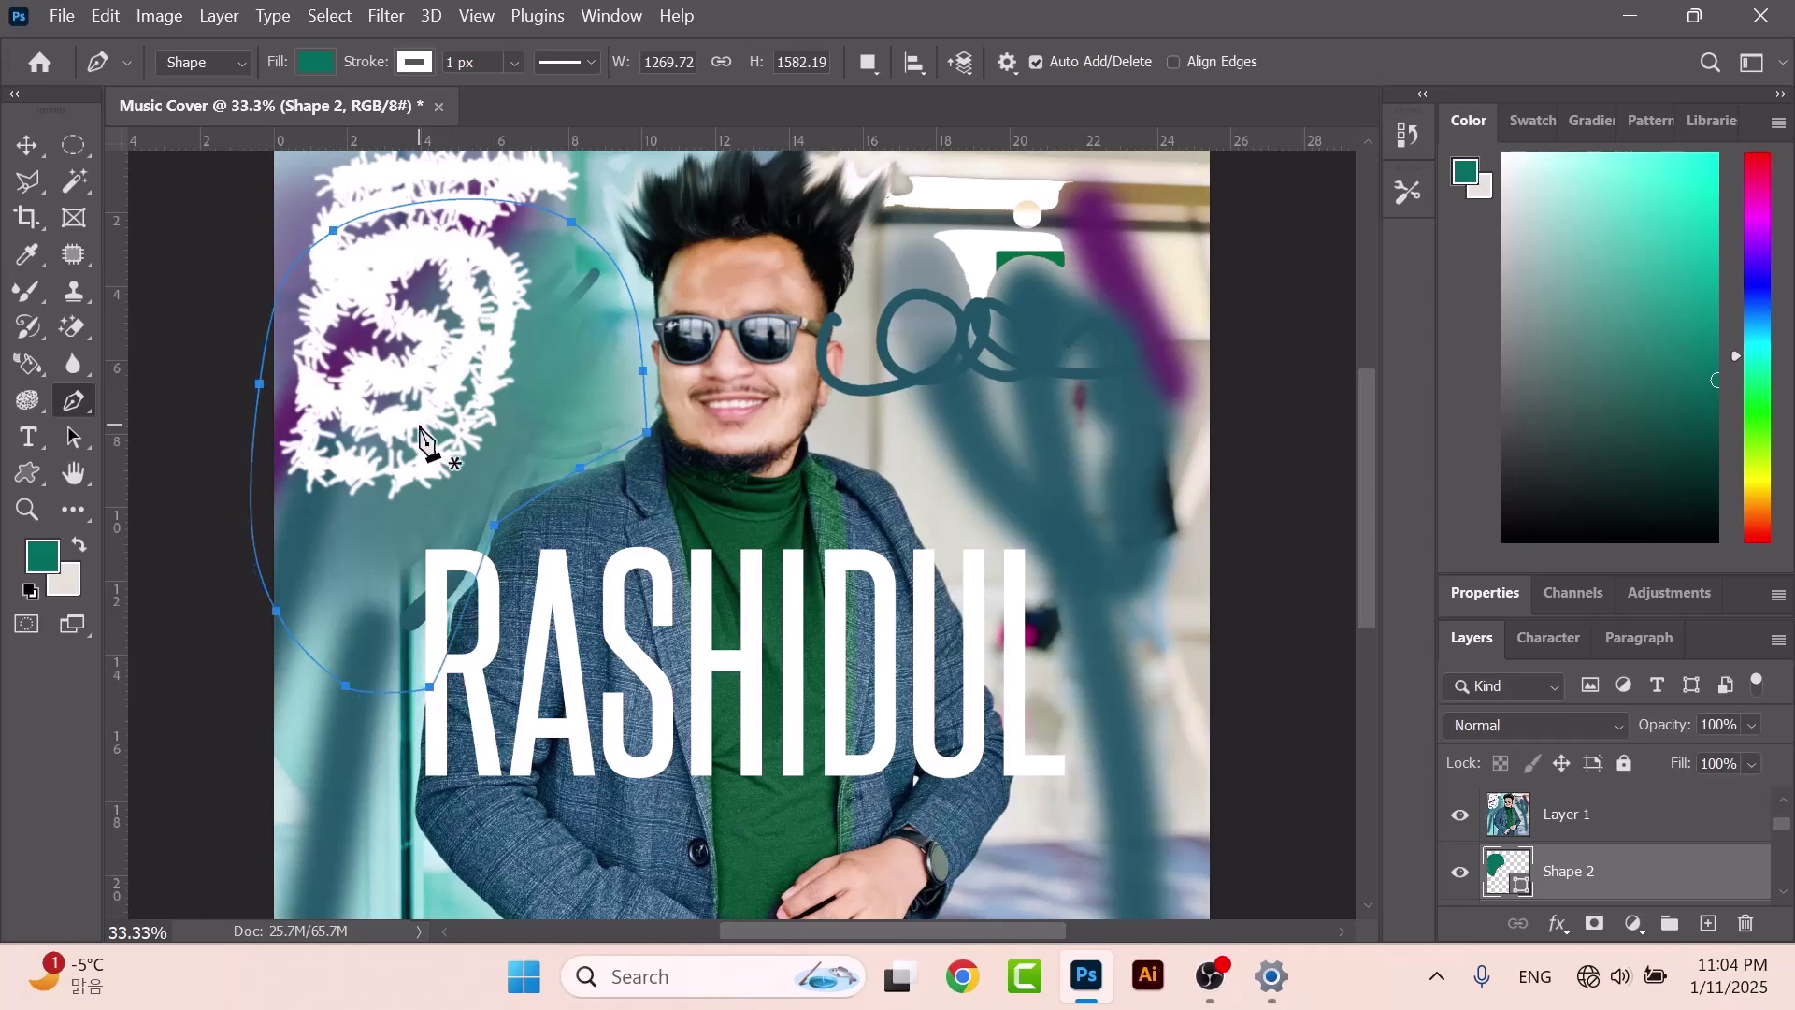
Load the Shape 2 outline as a selection and delete that area from Layer 1.
right_click(421, 430)
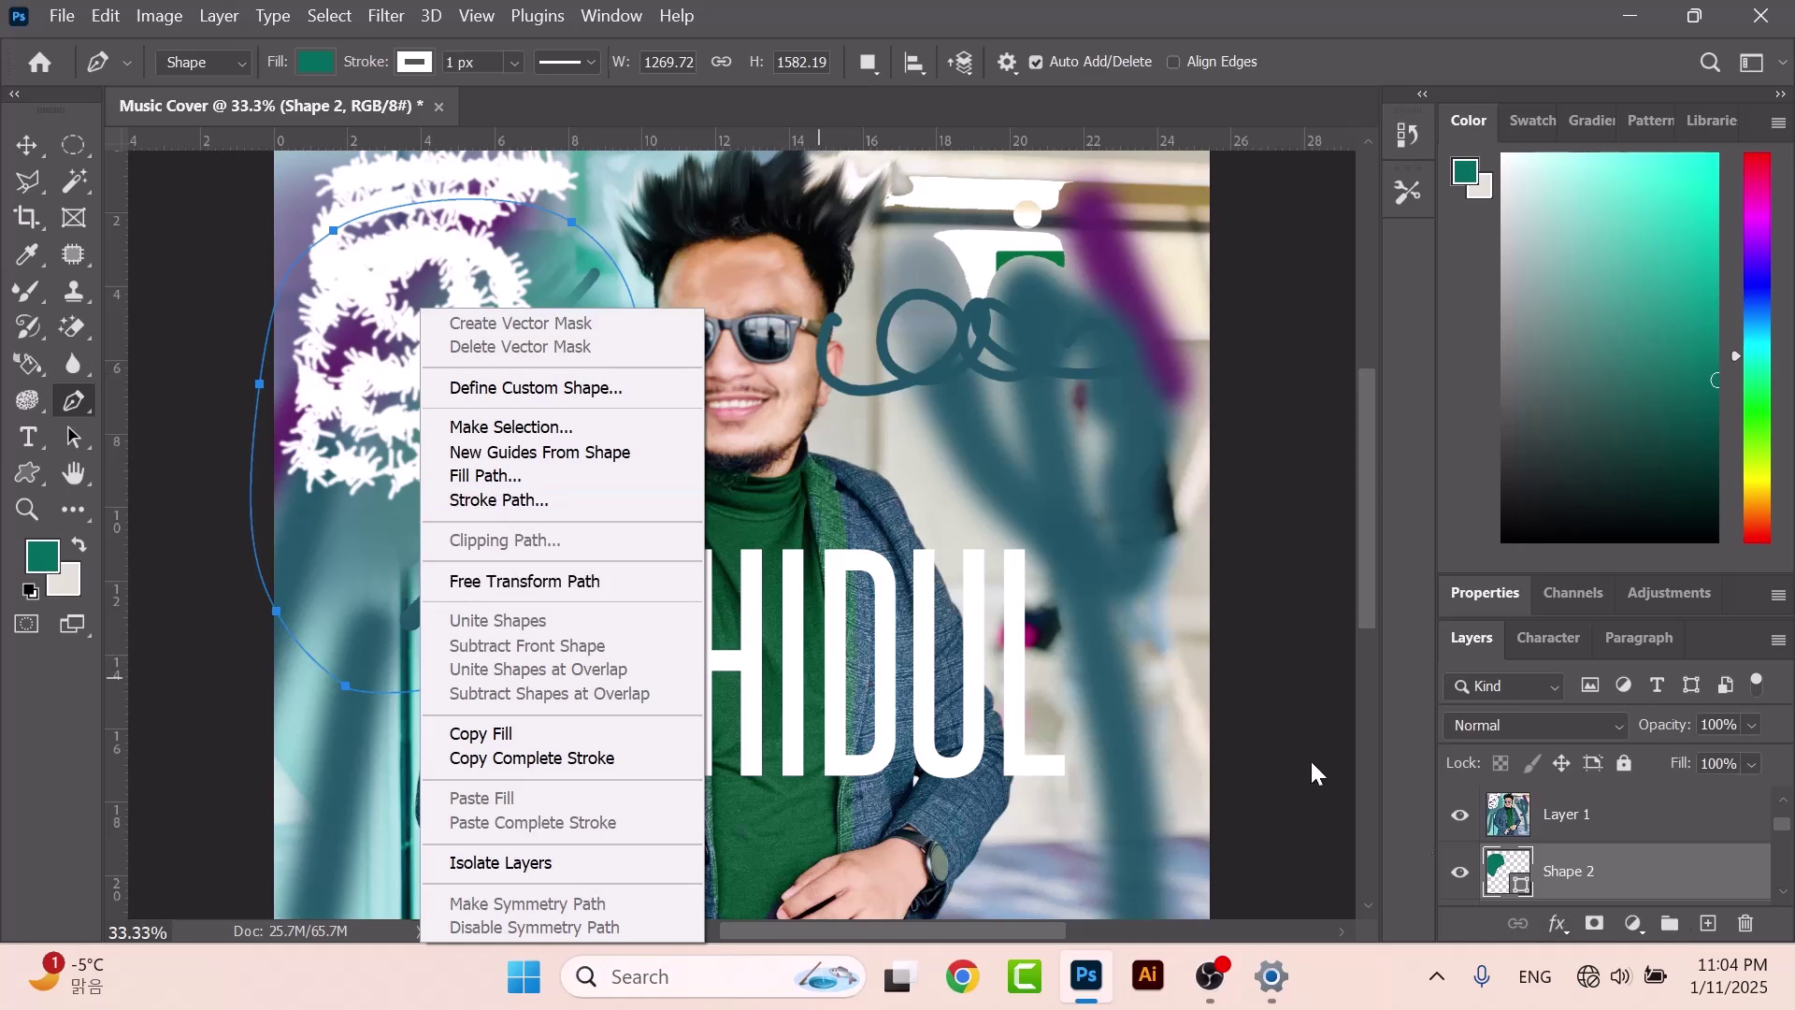
left_click(1510, 879)
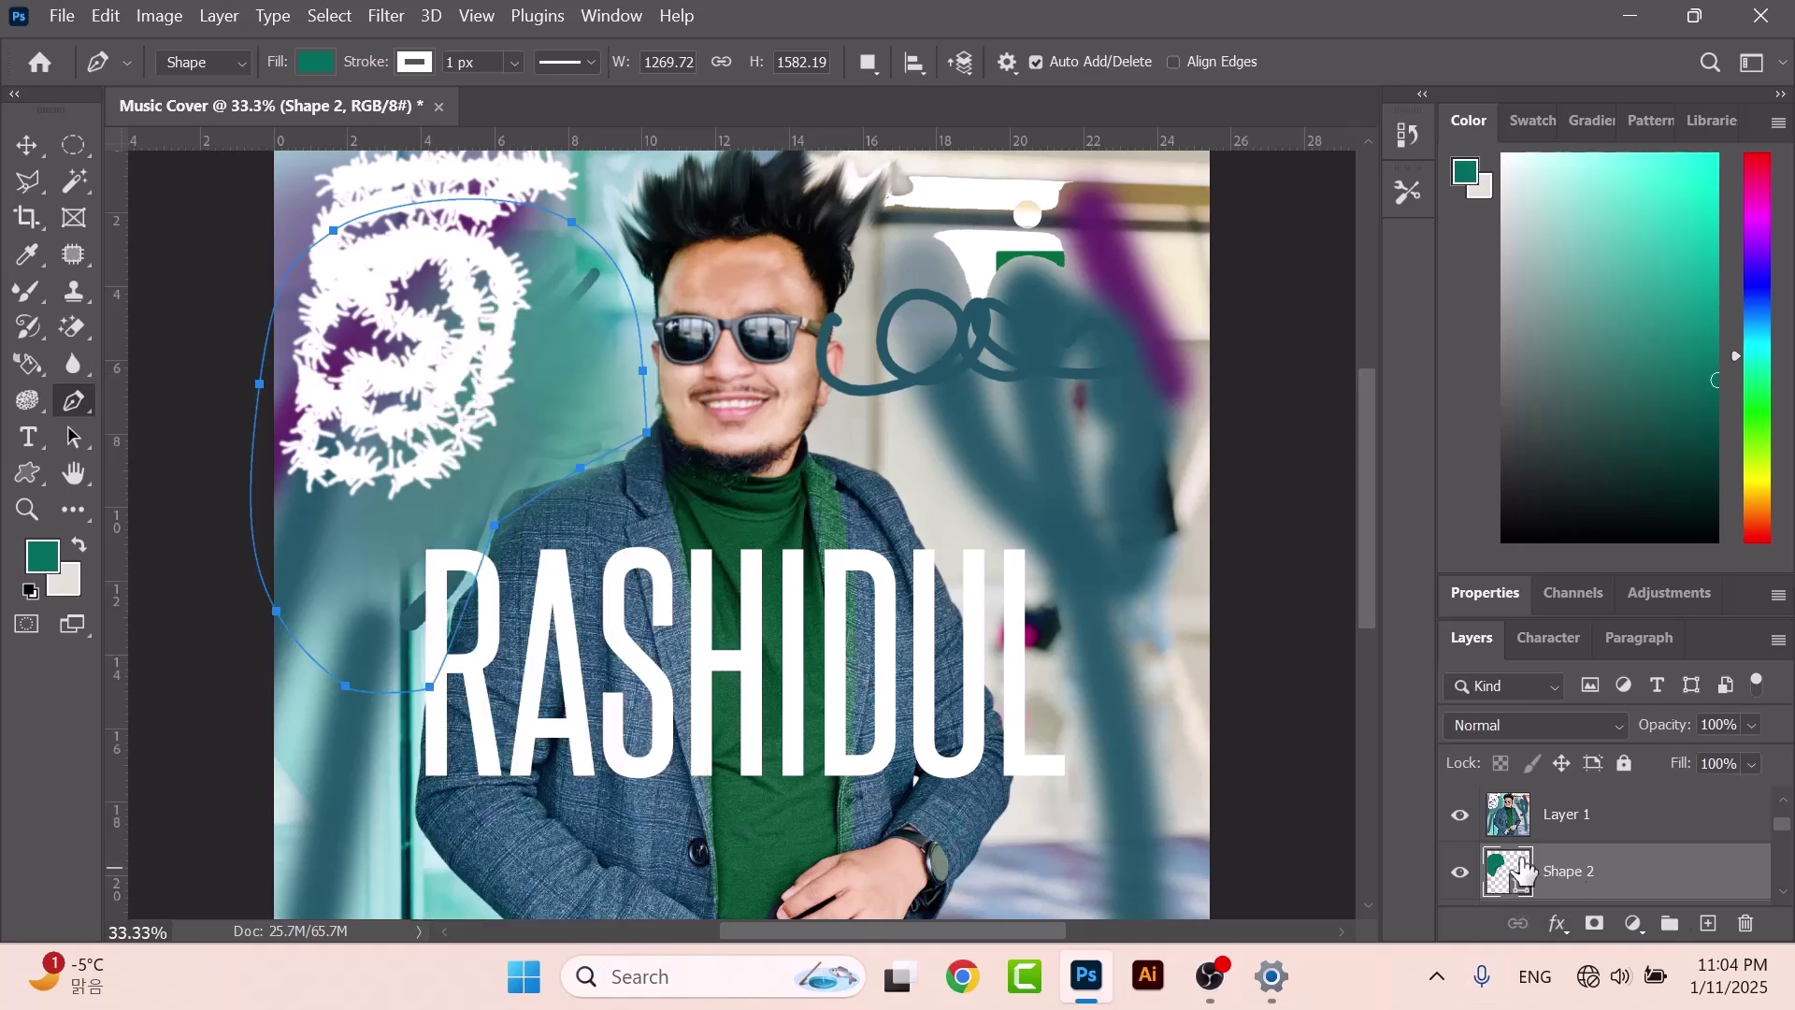
left_click(1524, 872, "ctrl")
left_click(1541, 825)
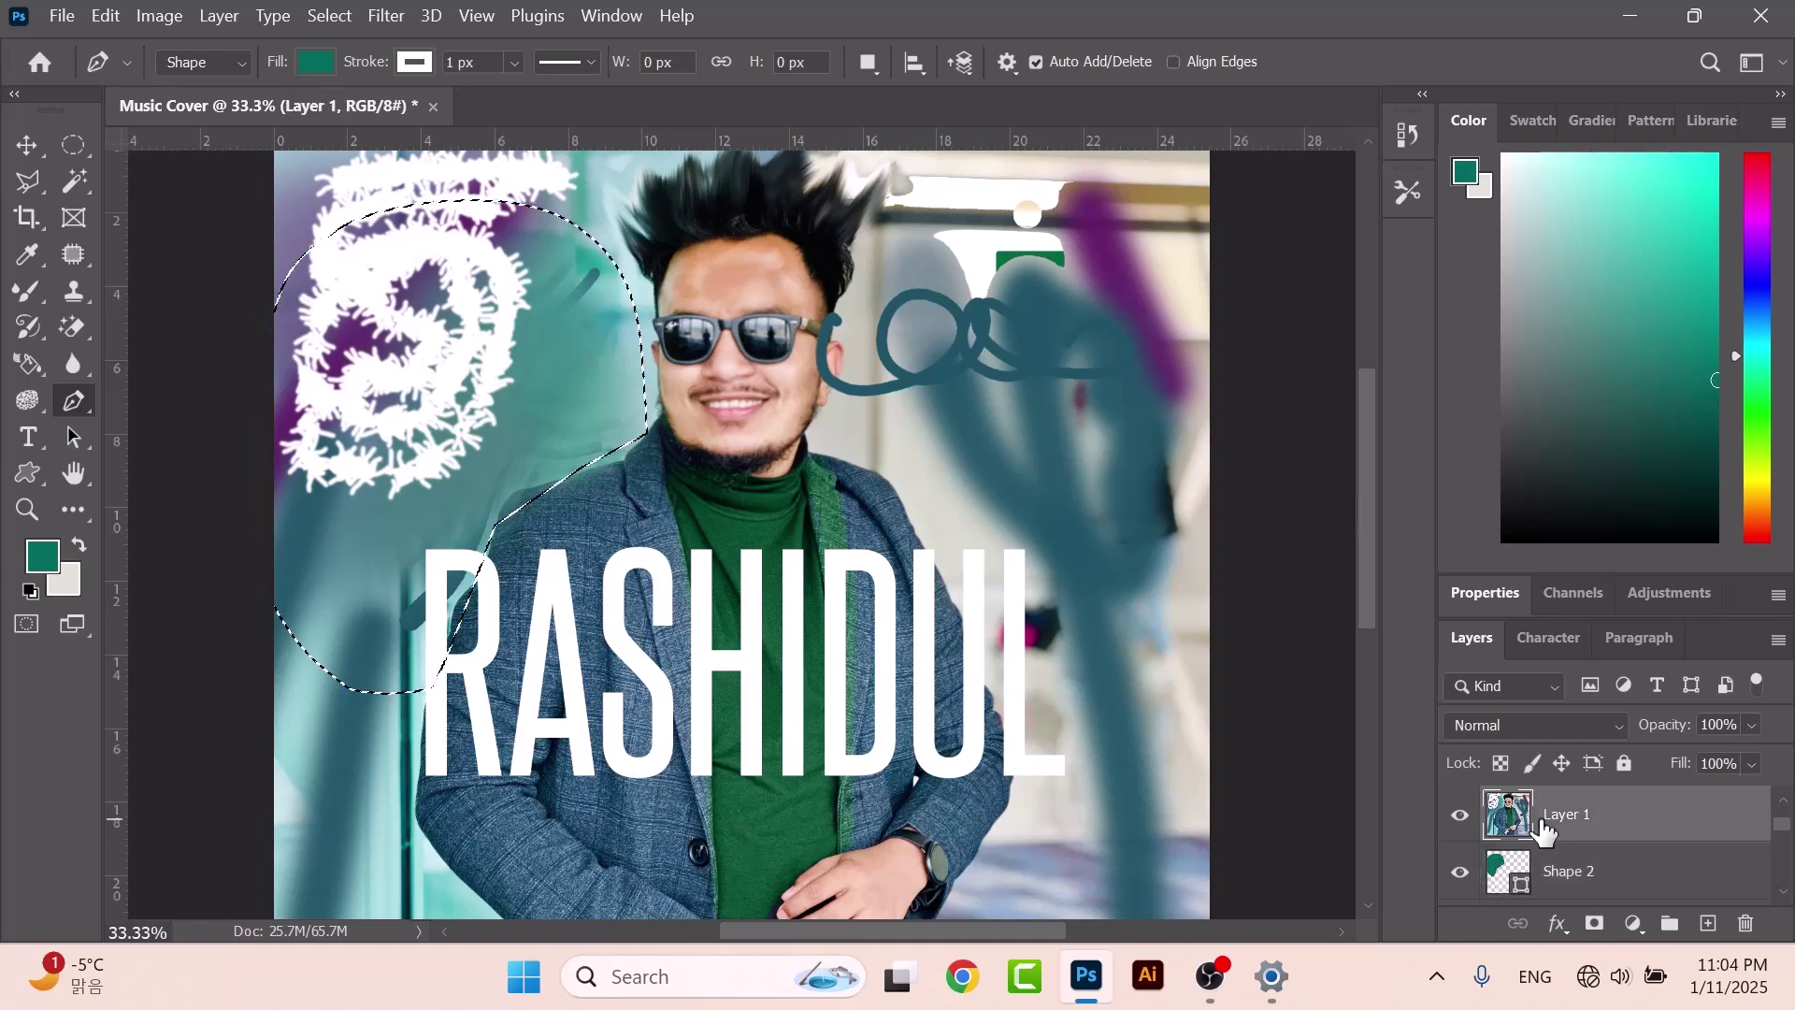
key("Delete")
Hide the Shape 2 layer, clear the selection and make Shape 2 the active layer.
left_click(1459, 872)
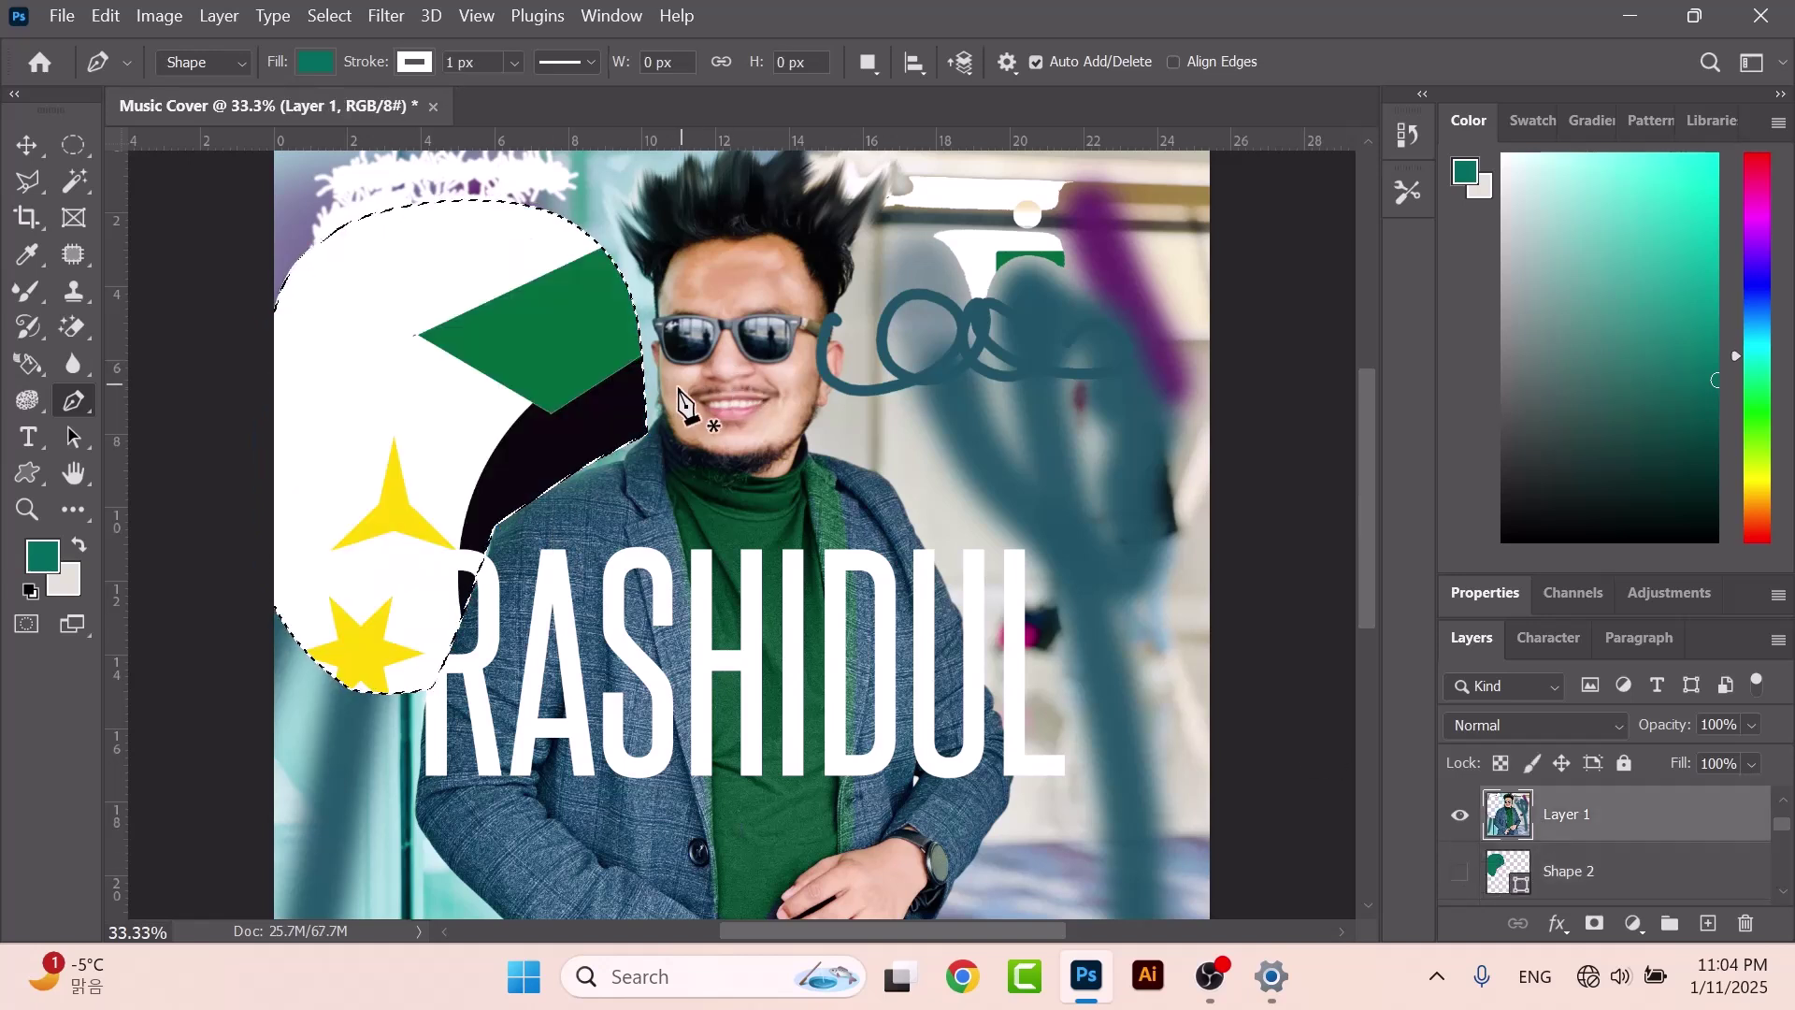
left_click(73, 145)
key("ctrl+d")
left_click(1554, 875)
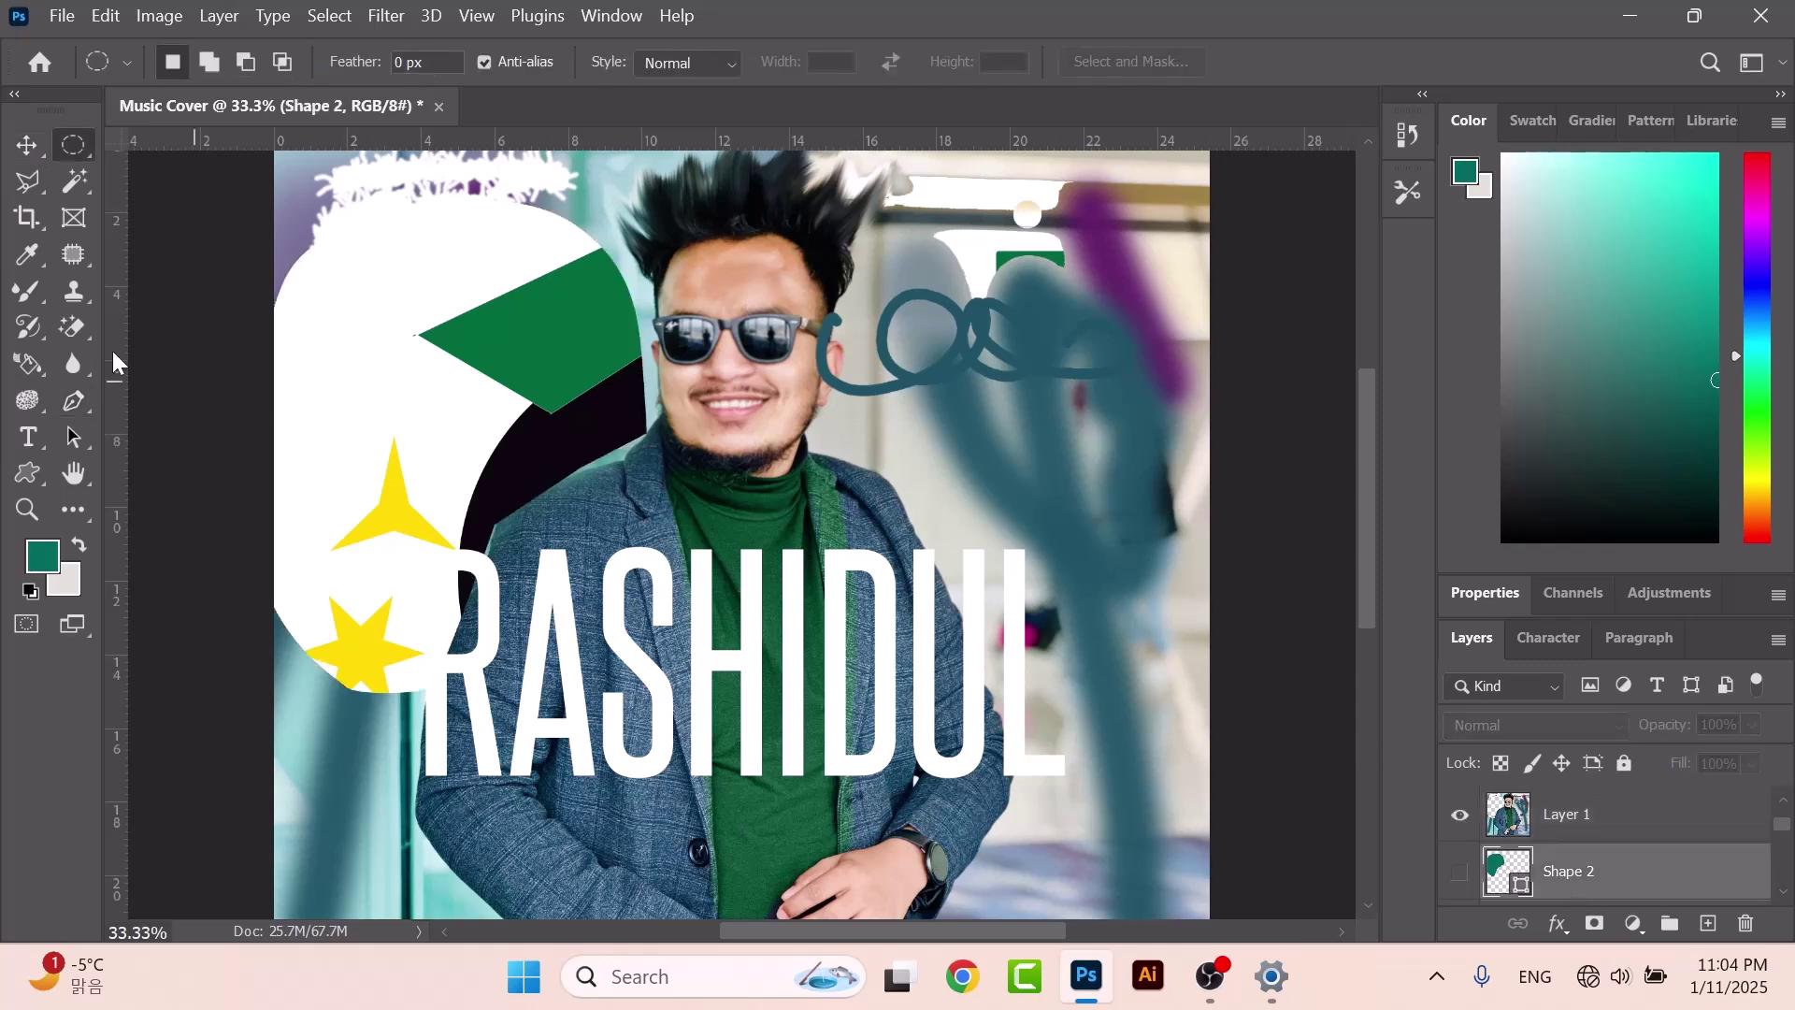
Move the black circle on the Ellipse 1 layer up and left into the photo's cut-out area.
left_click(62, 16)
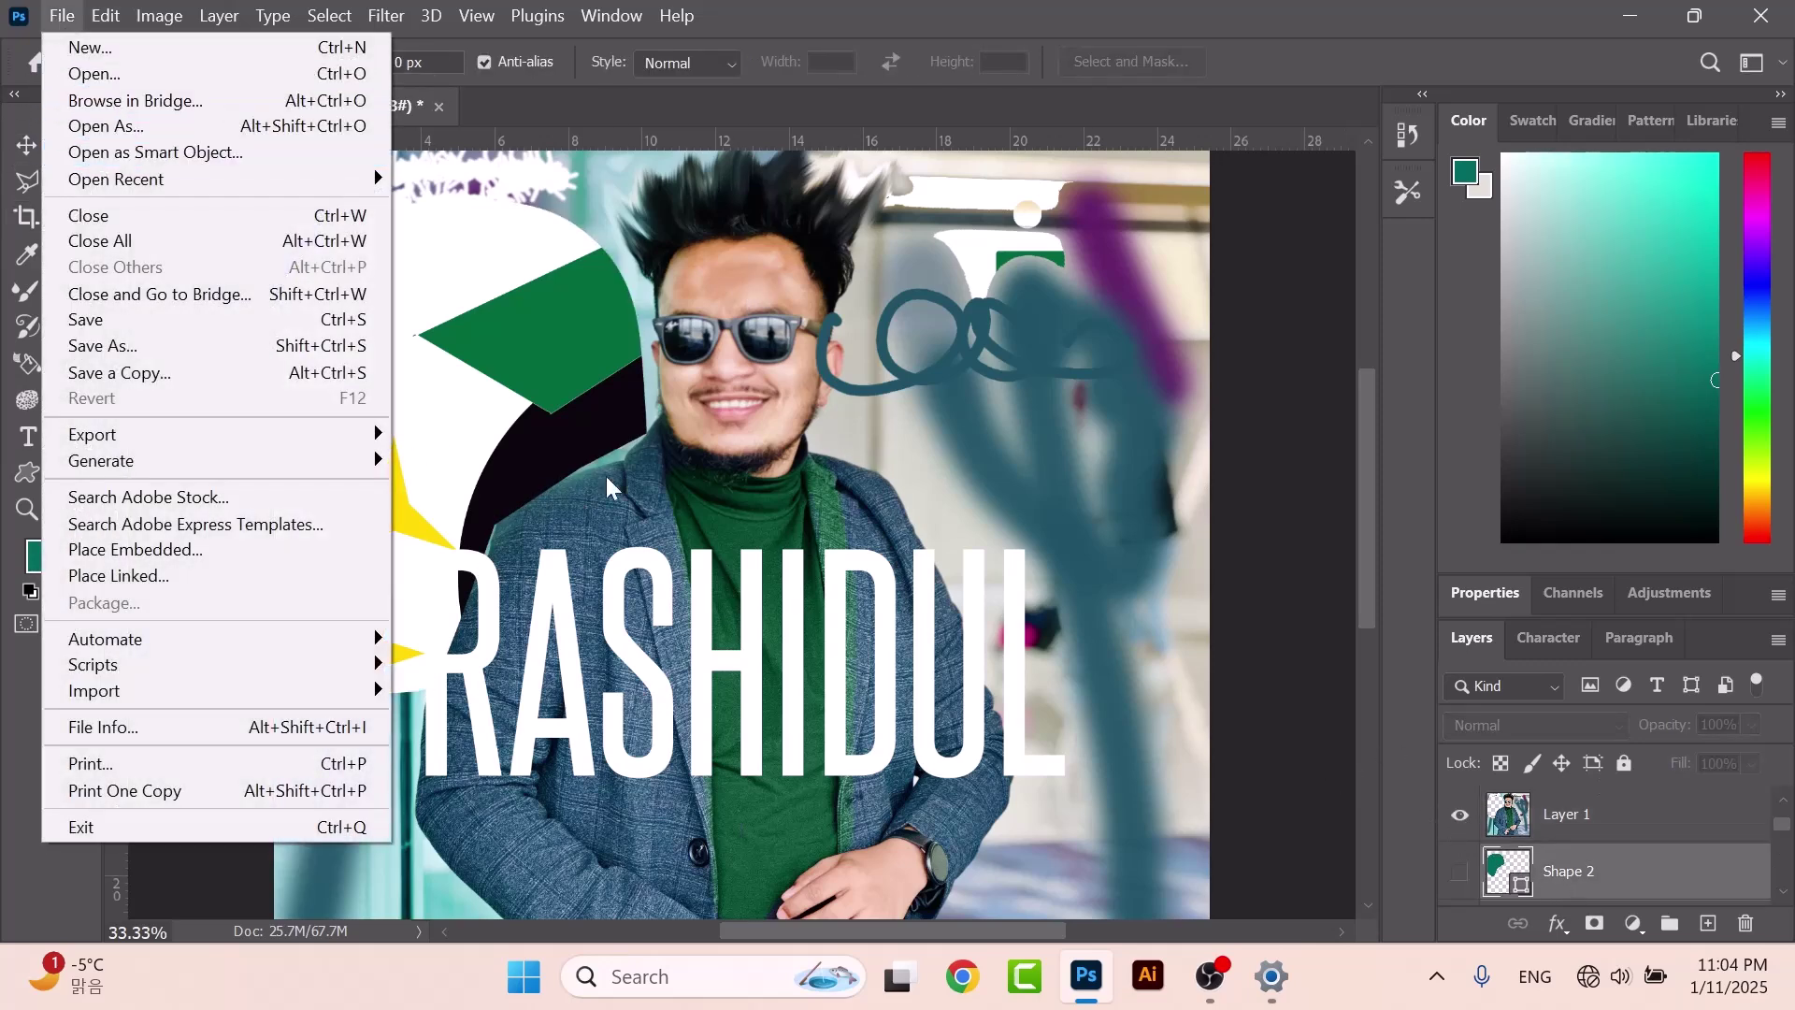
left_click(1632, 884)
scroll(1581, 874, "down", 5)
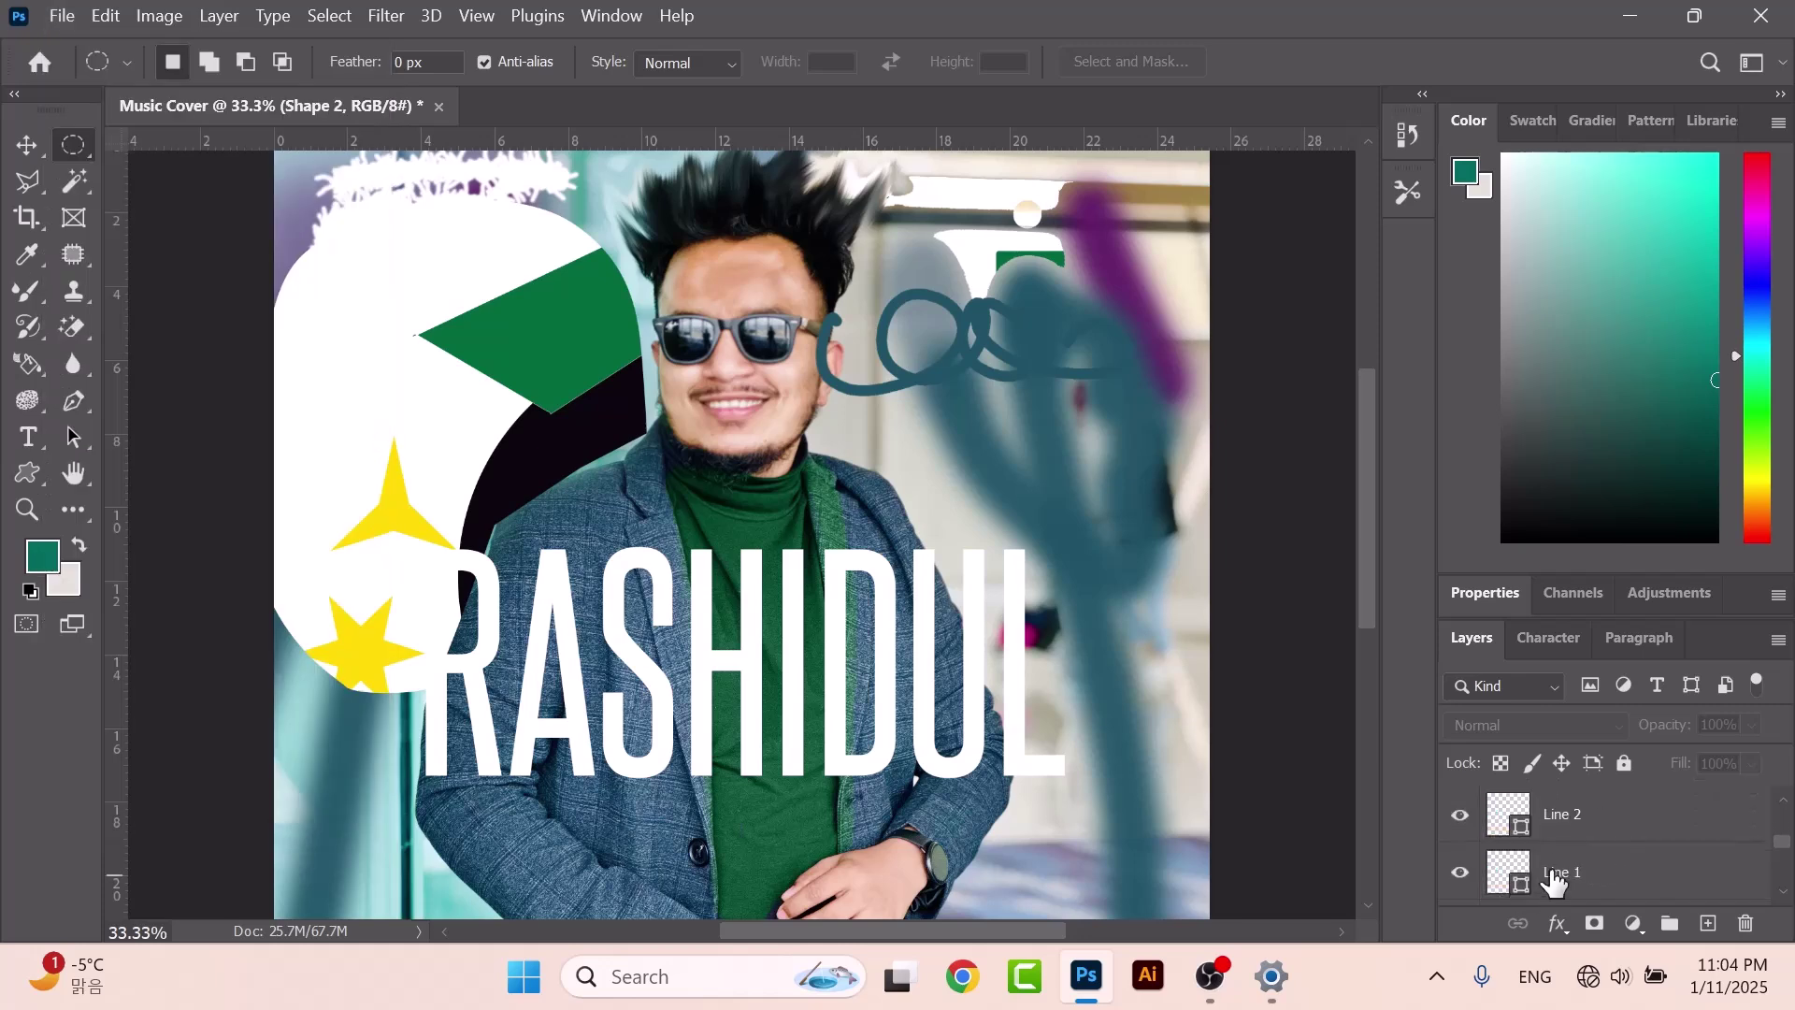
scroll(1558, 873, "down", 5)
left_click(1459, 821)
left_click(1460, 821)
left_click(1553, 828)
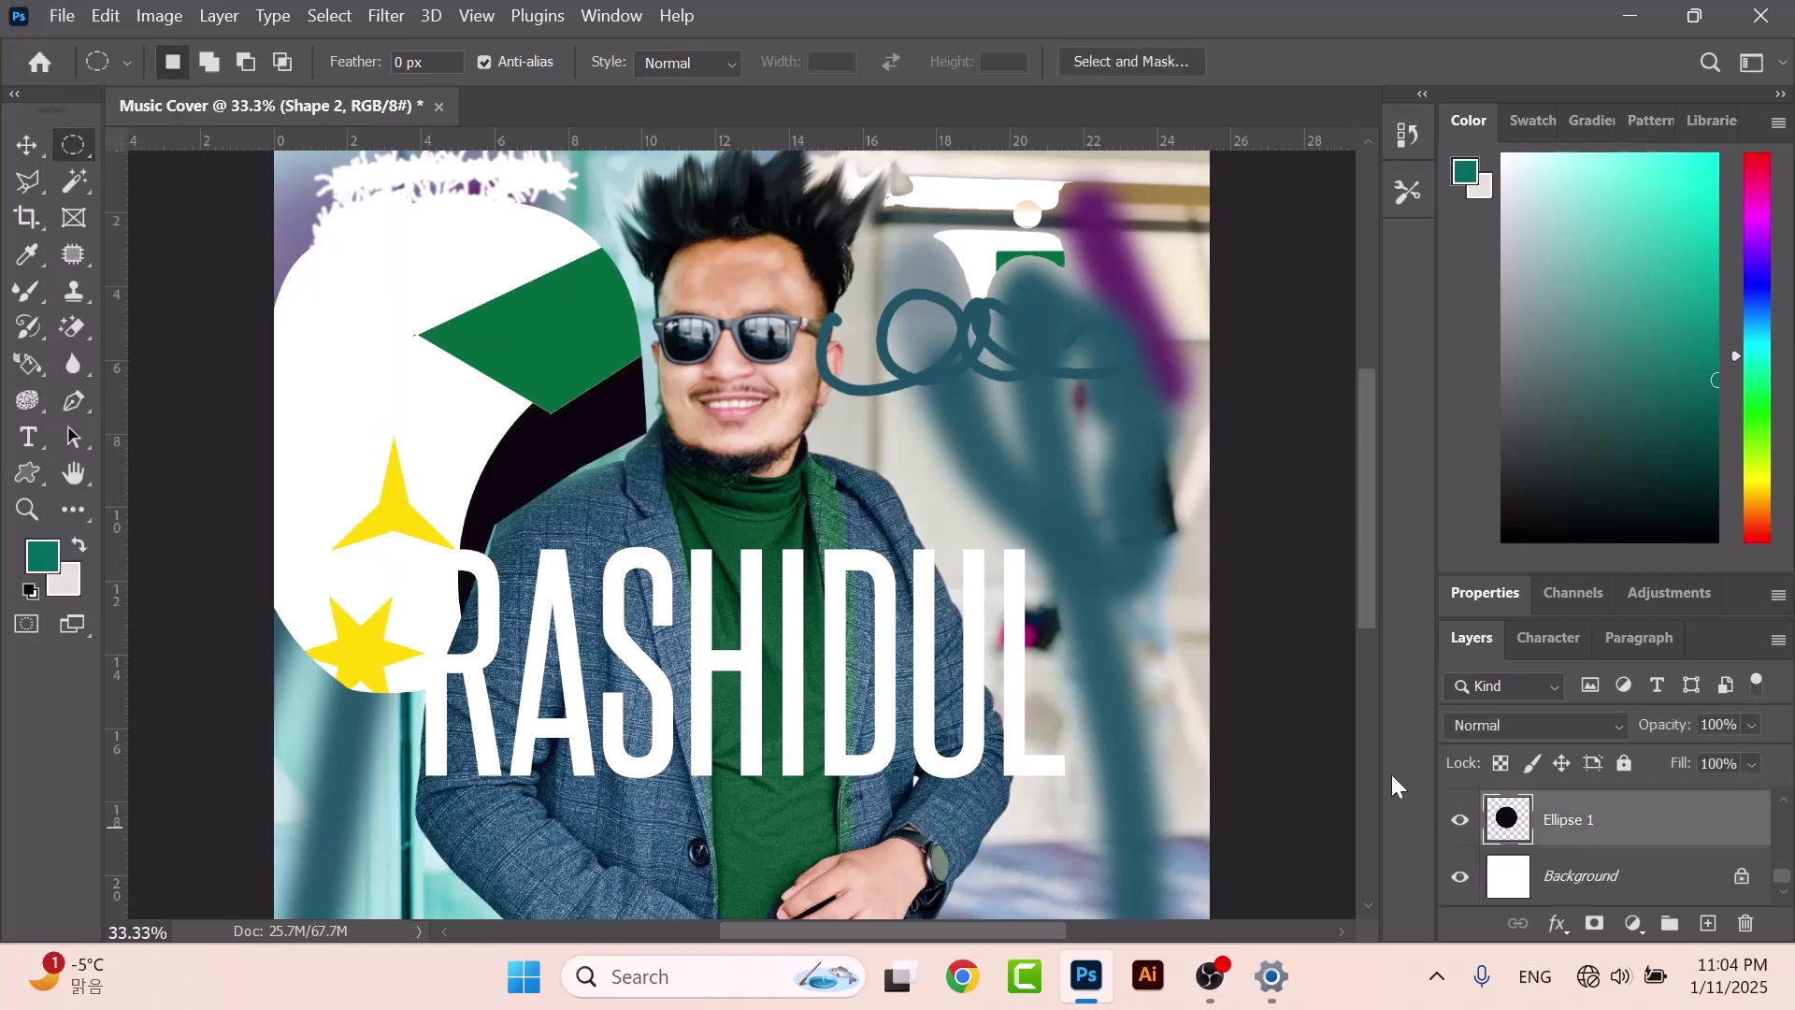
left_click(28, 142)
left_click_drag(607, 426, 272, 198)
key("Return")
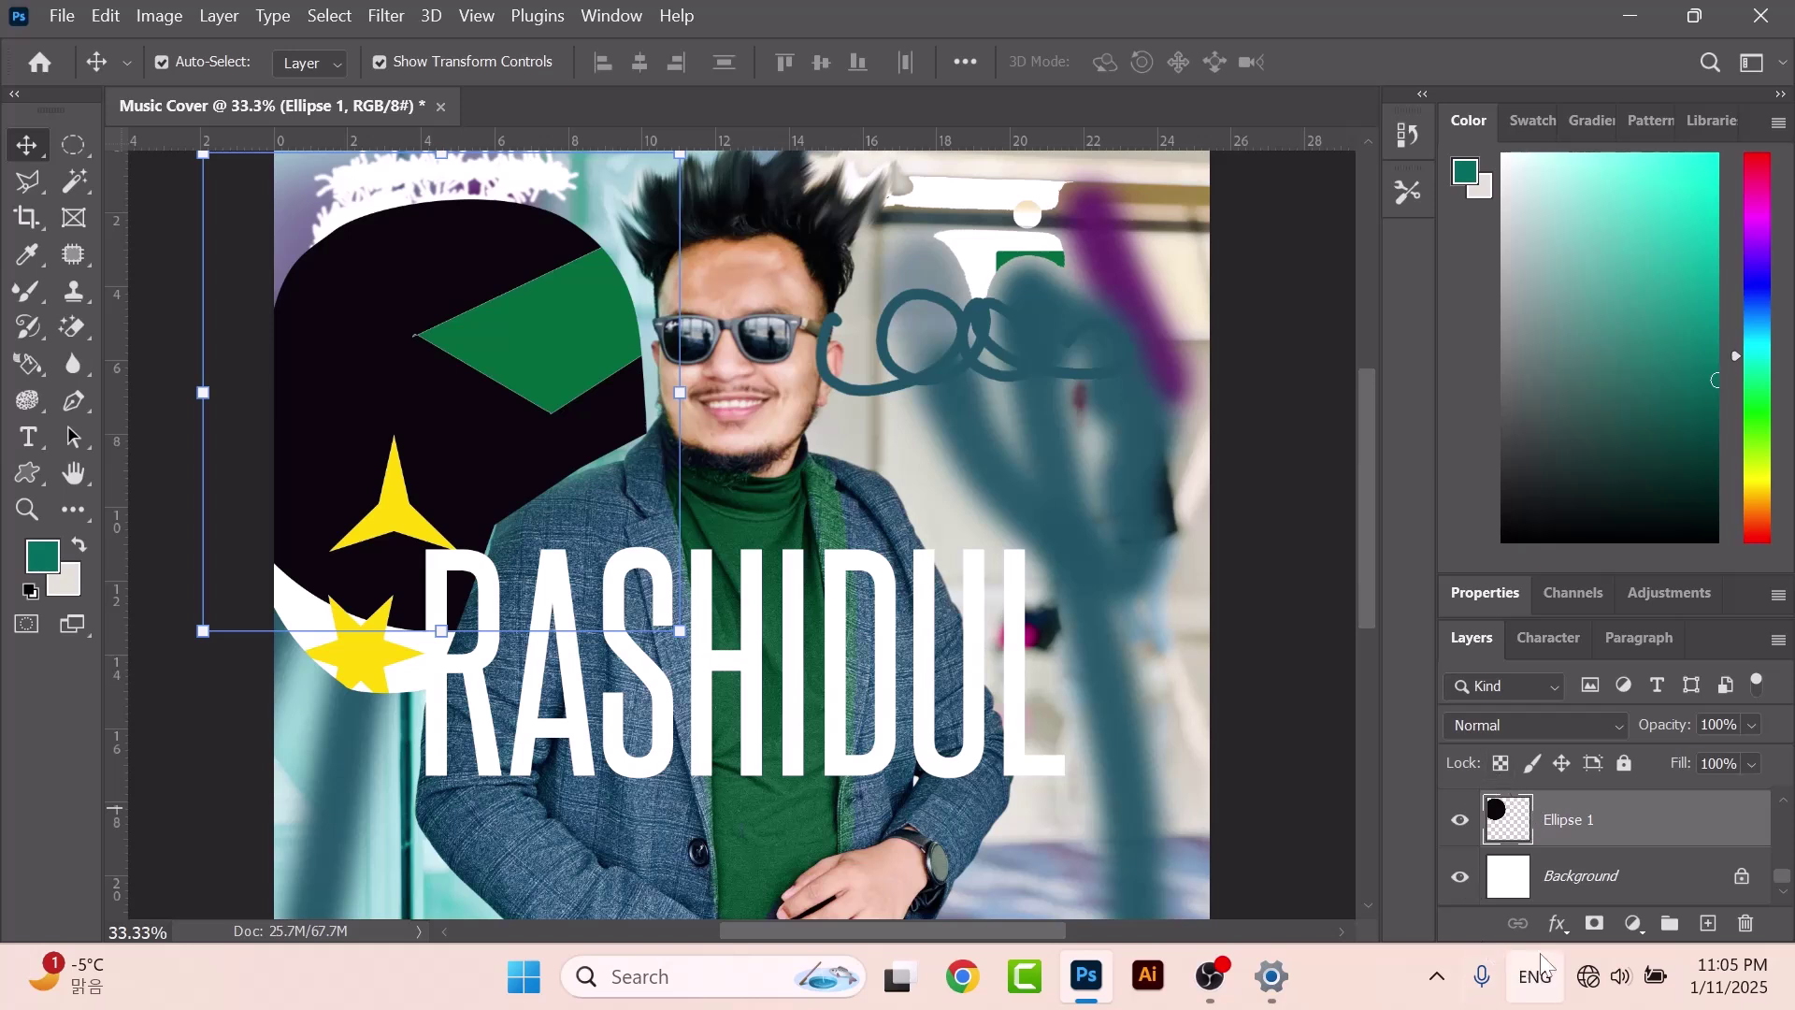
Shift the Ellipse 1 circle slightly further left and down within the cut-out.
scroll(1585, 851, "up", 4)
scroll(1604, 842, "up", 2)
scroll(1608, 842, "up", 1)
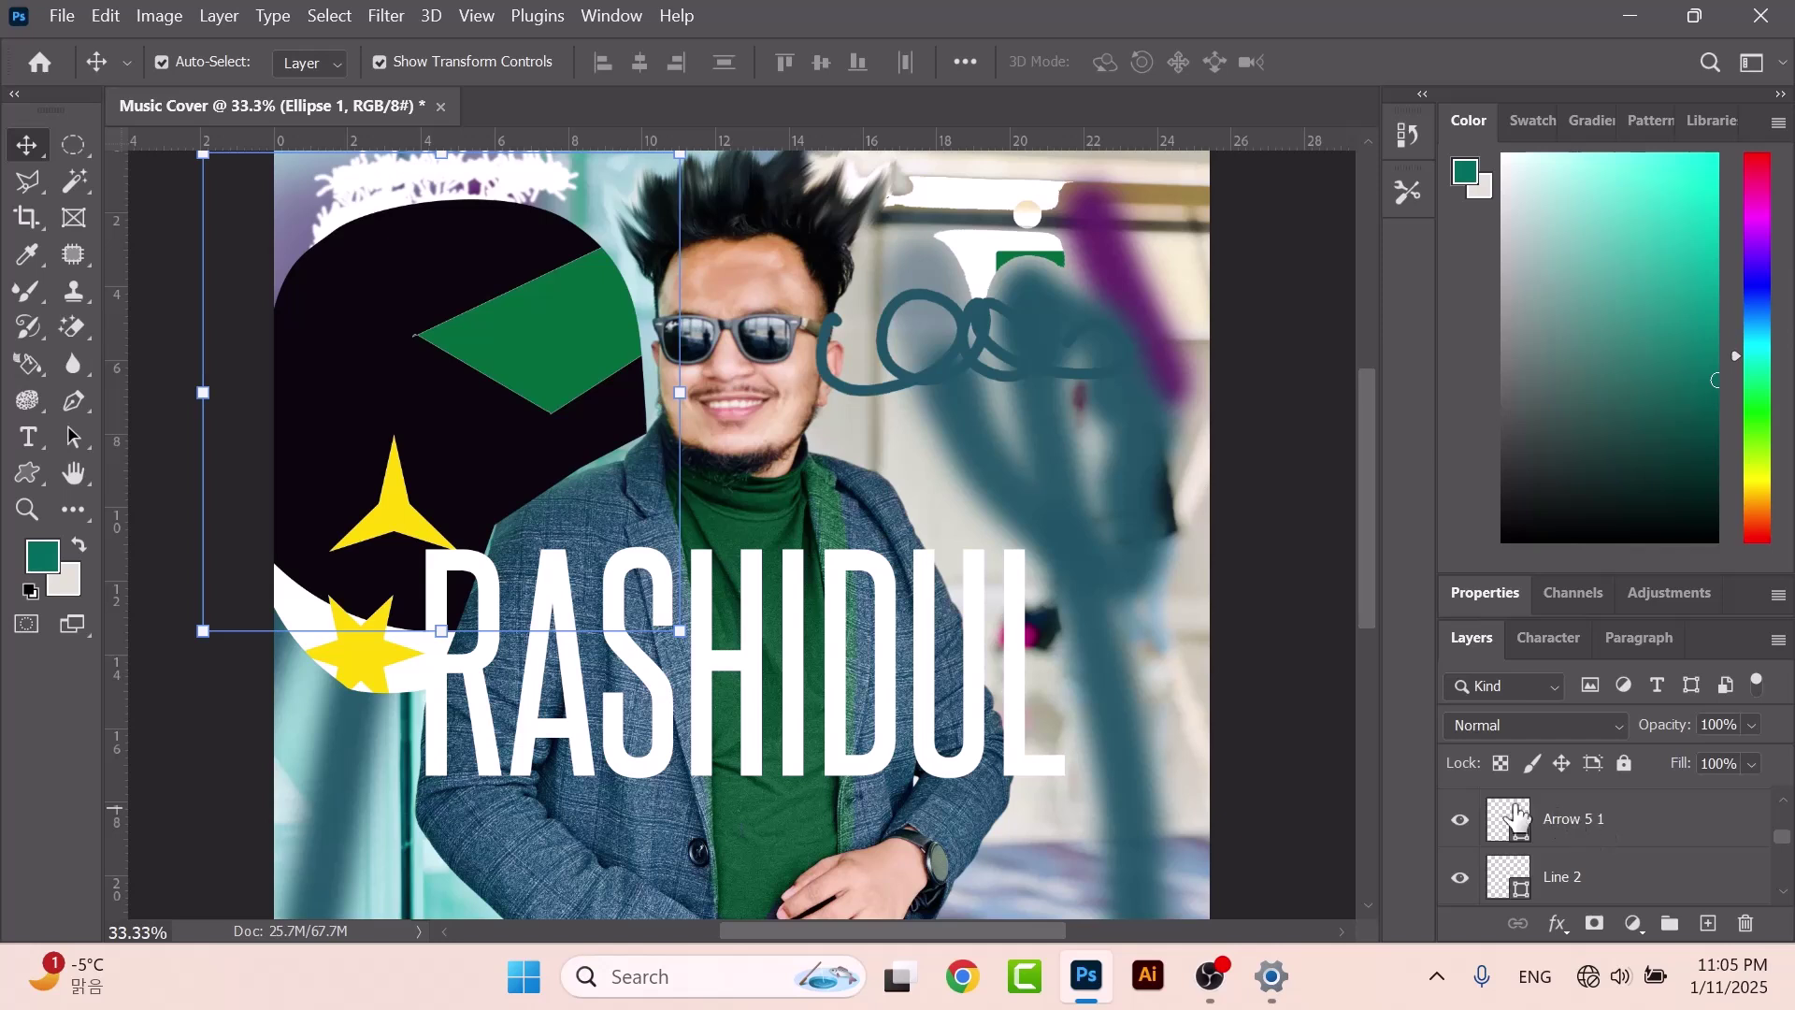
scroll(449, 455, "down", 1)
left_click_drag(482, 373, 368, 374)
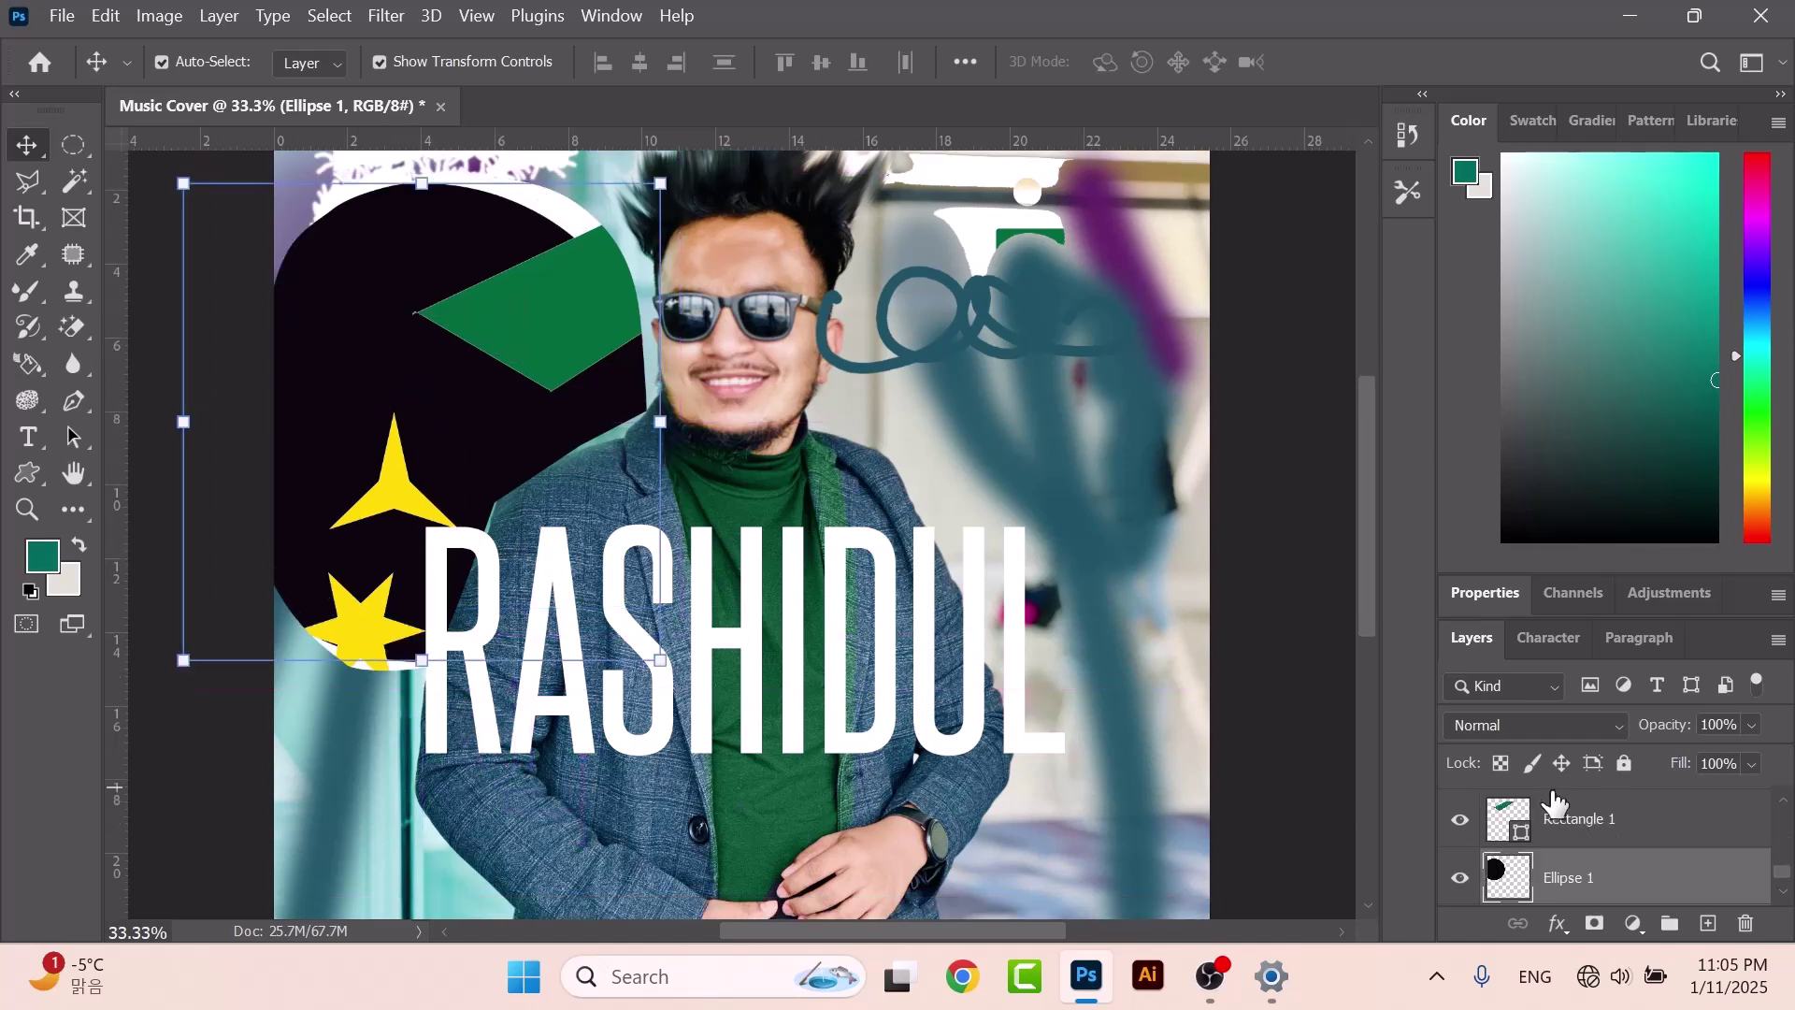
Set the character font to Dotum.
scroll(1634, 783, "down", 3)
scroll(1618, 675, "up", 2)
left_click(1551, 642)
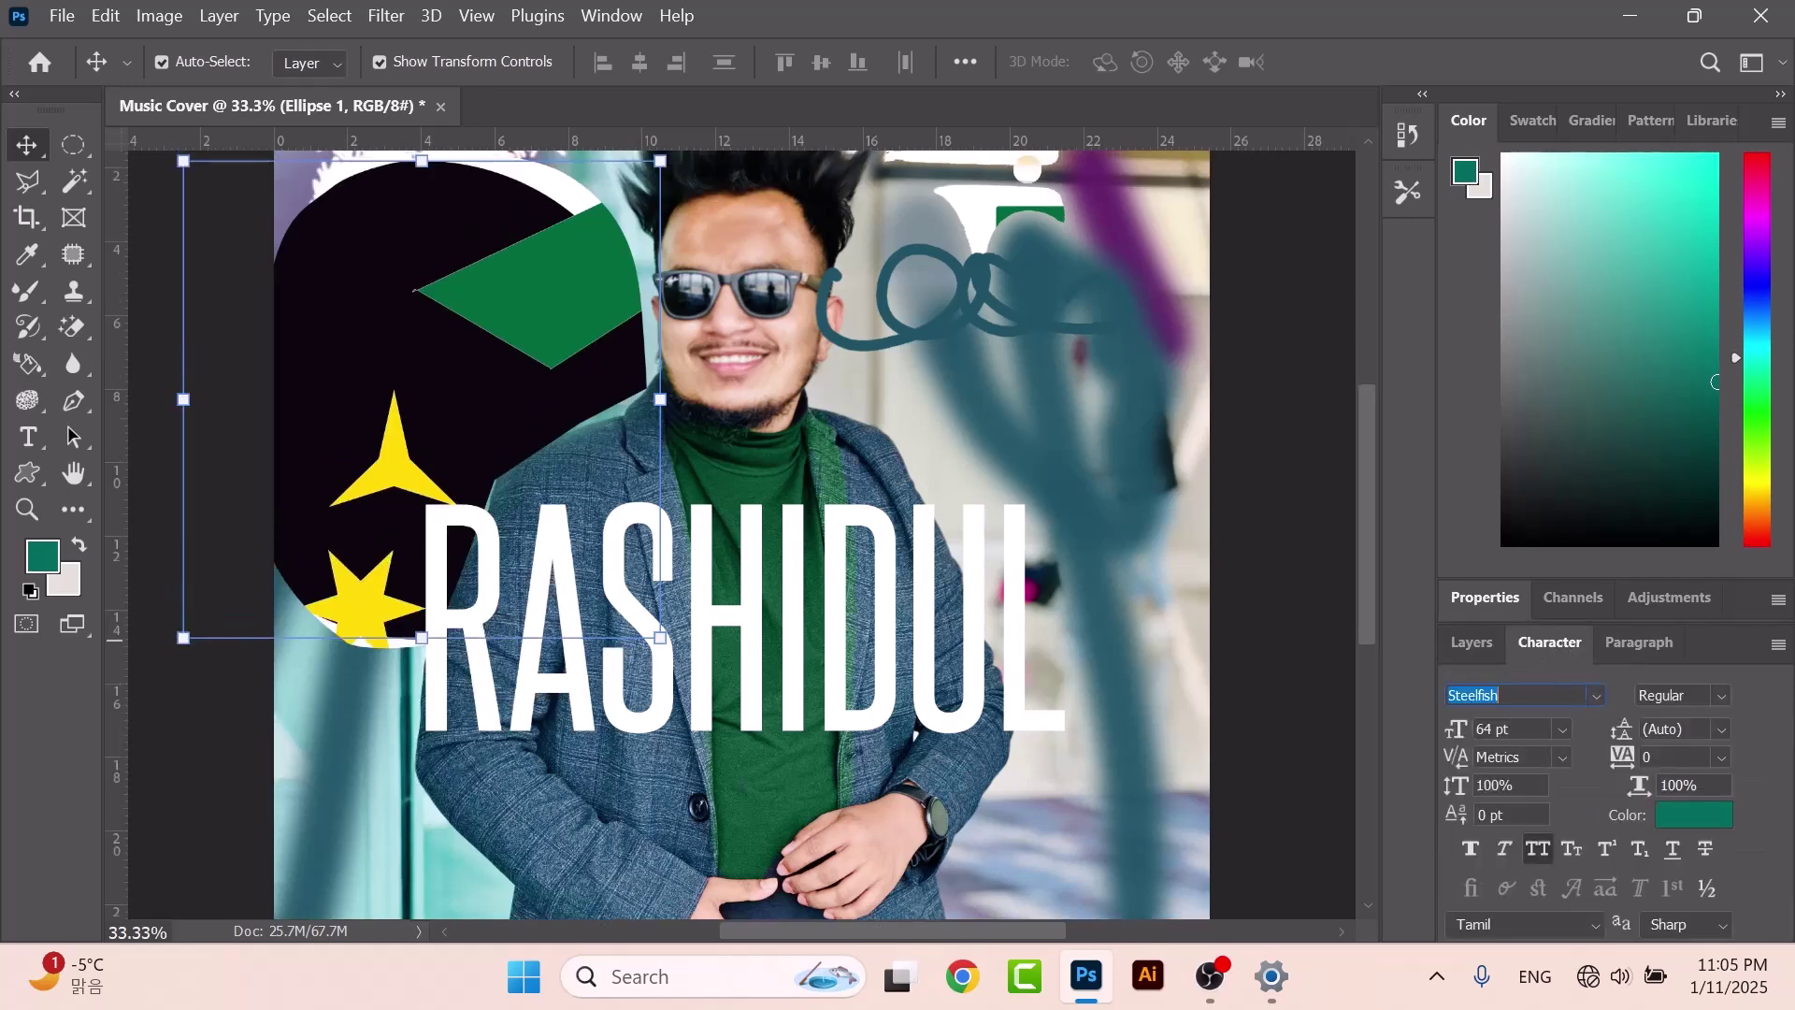
left_click(1599, 698)
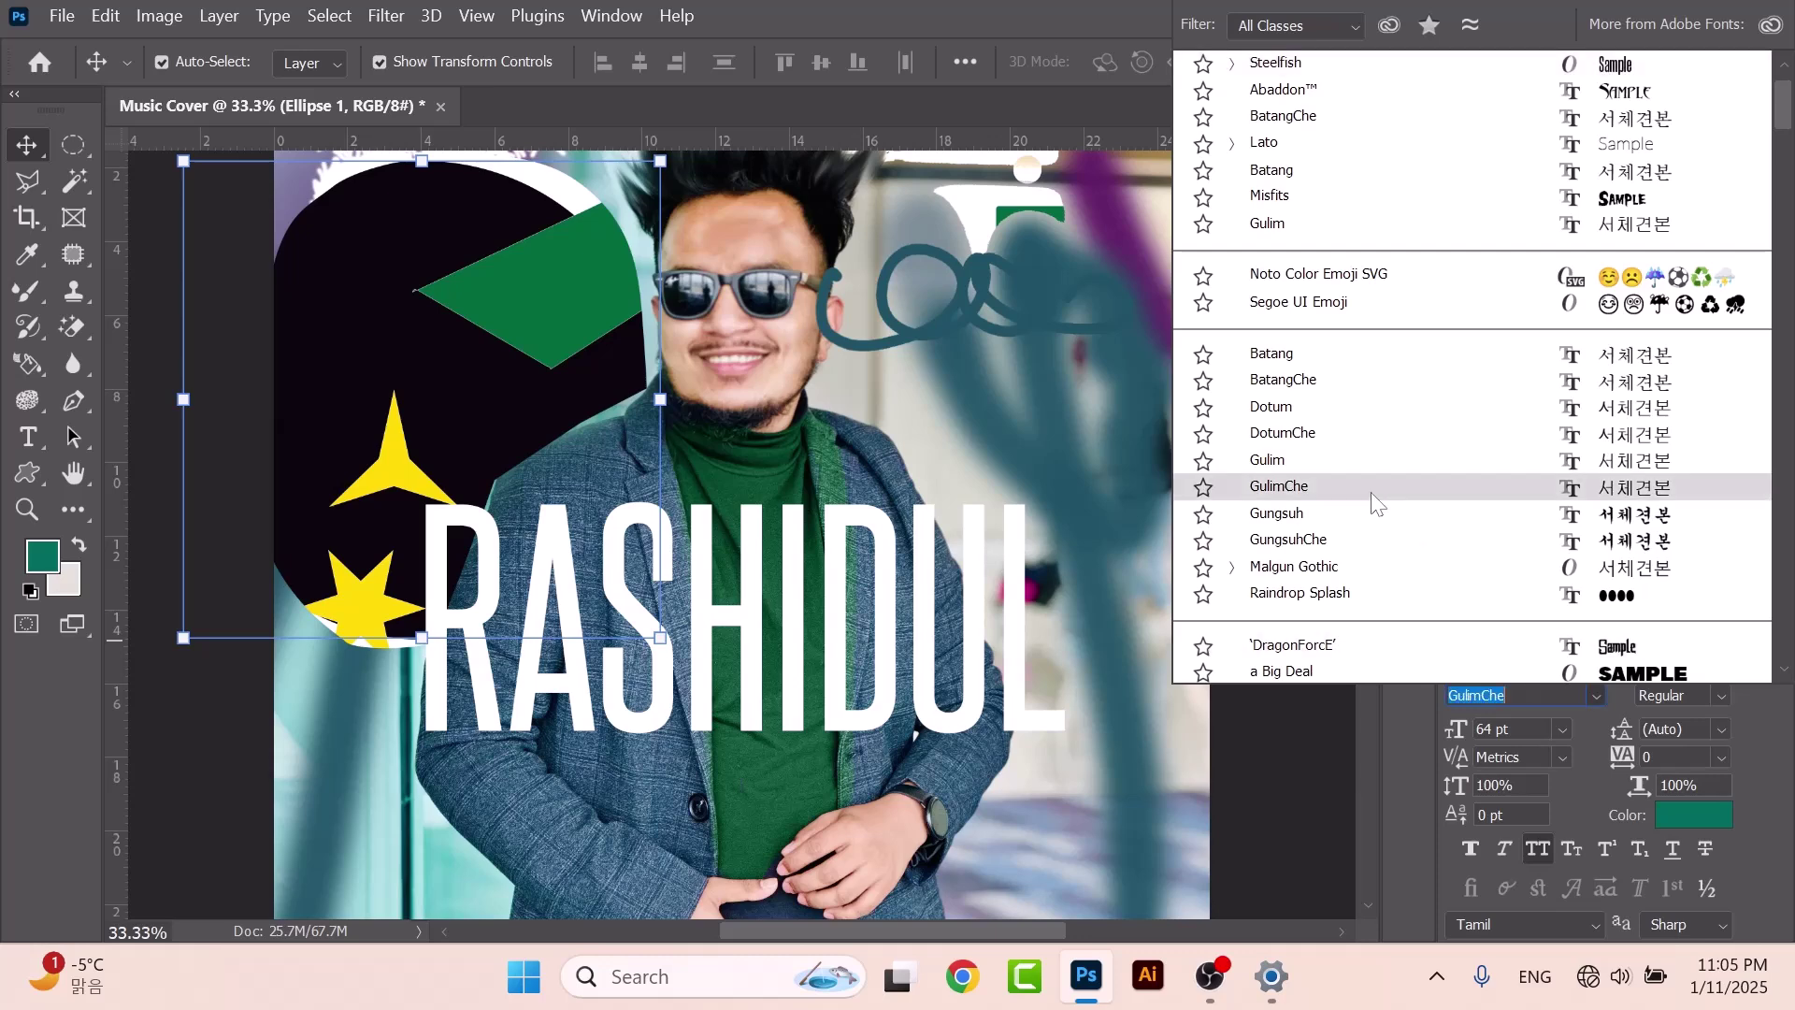
key("Return")
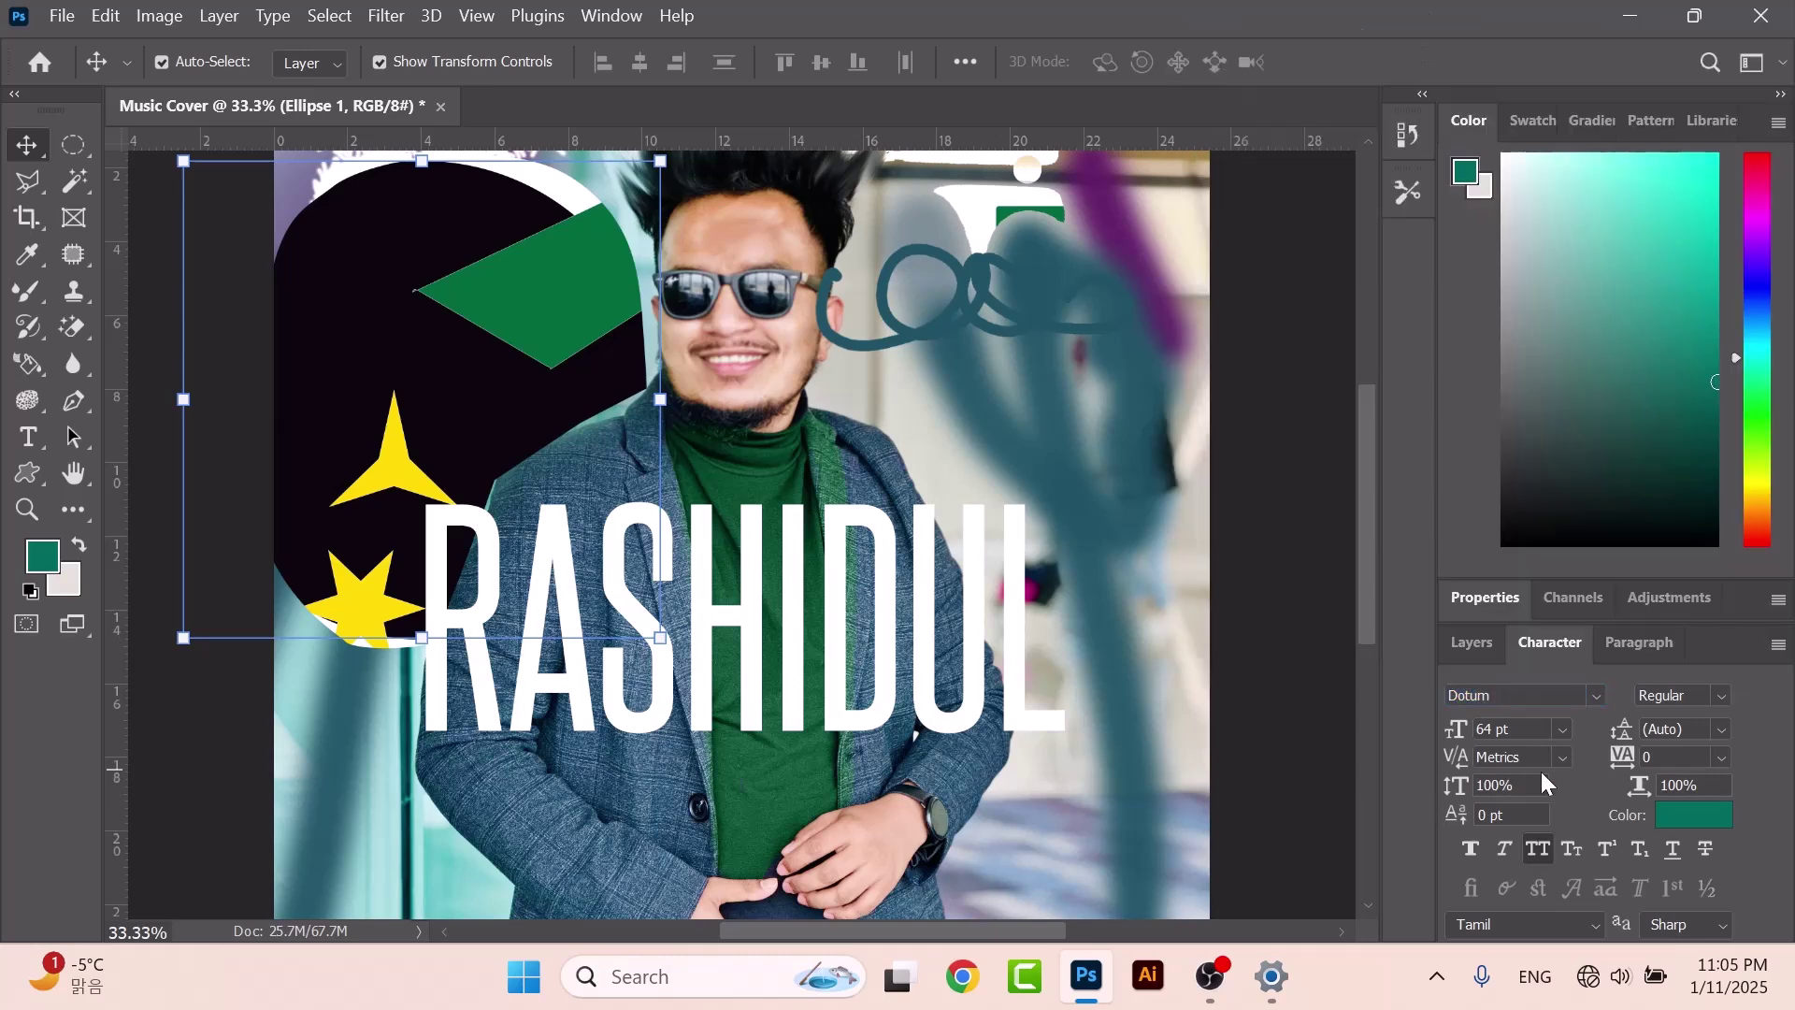
Display the paragraph options and add the point text "gtghhjhhgd" at 64 pt below the large white title.
left_click(1640, 645)
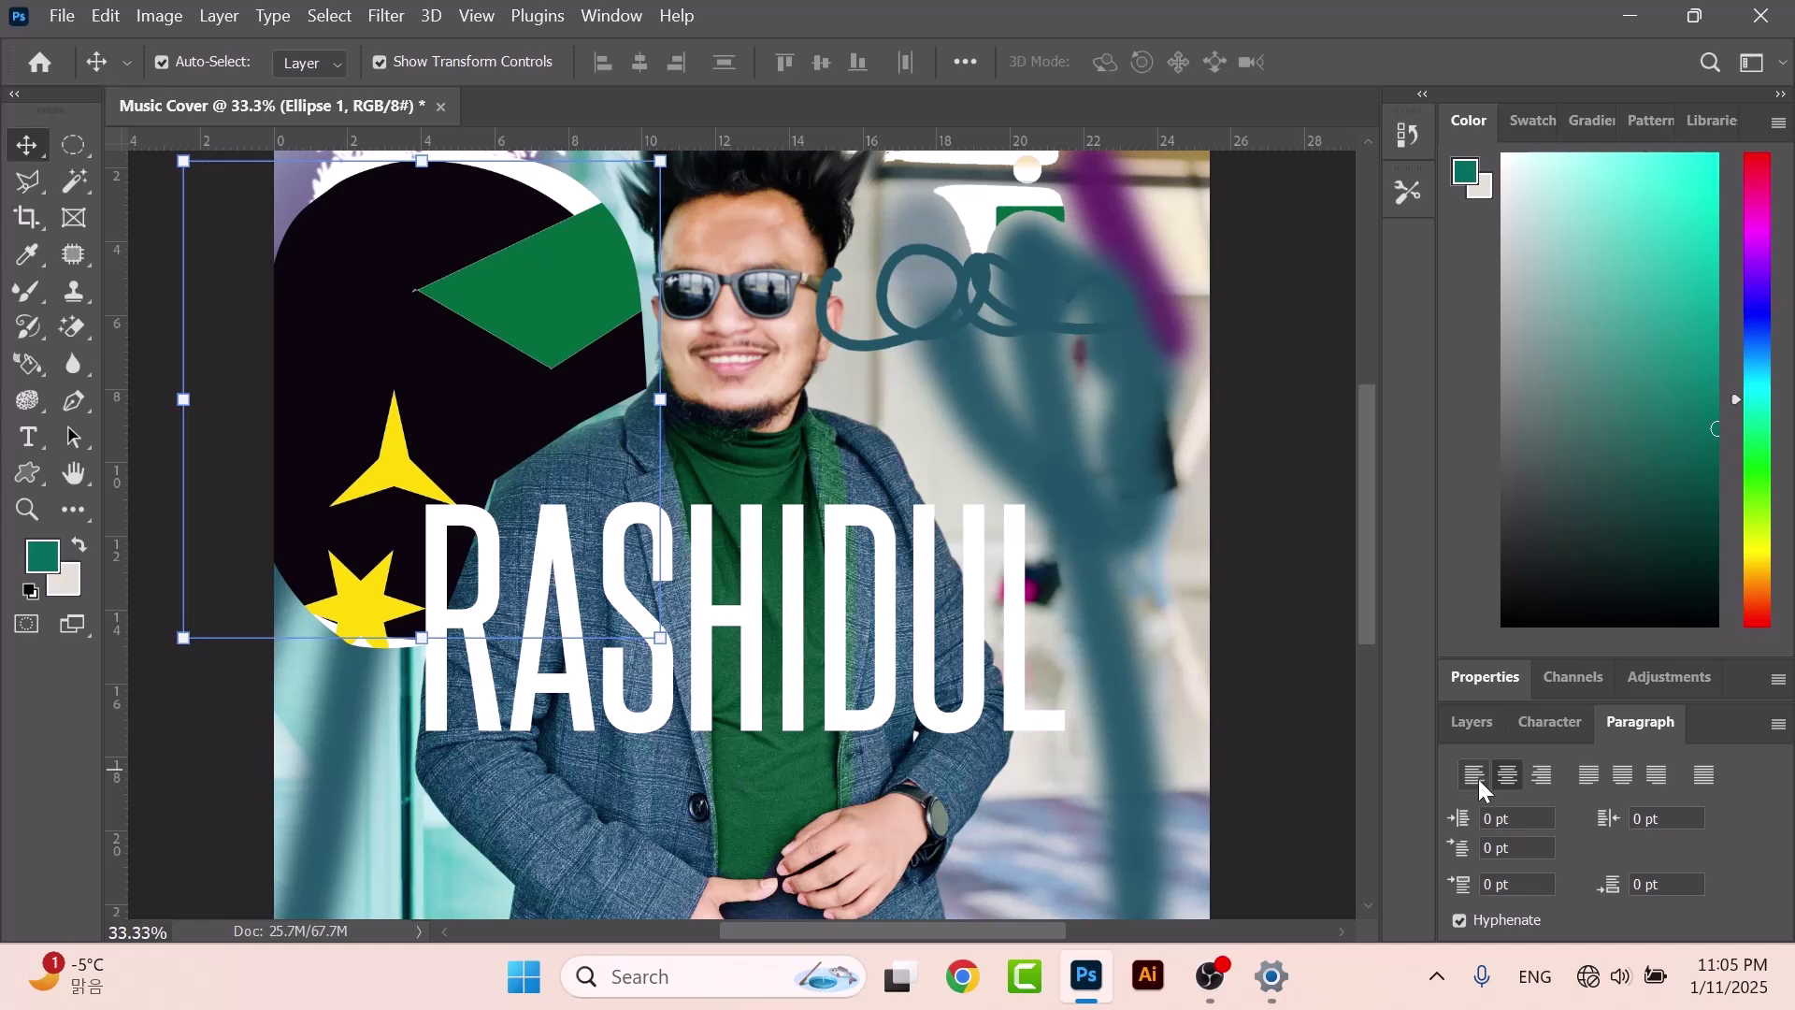
left_click(28, 436)
left_click(545, 812)
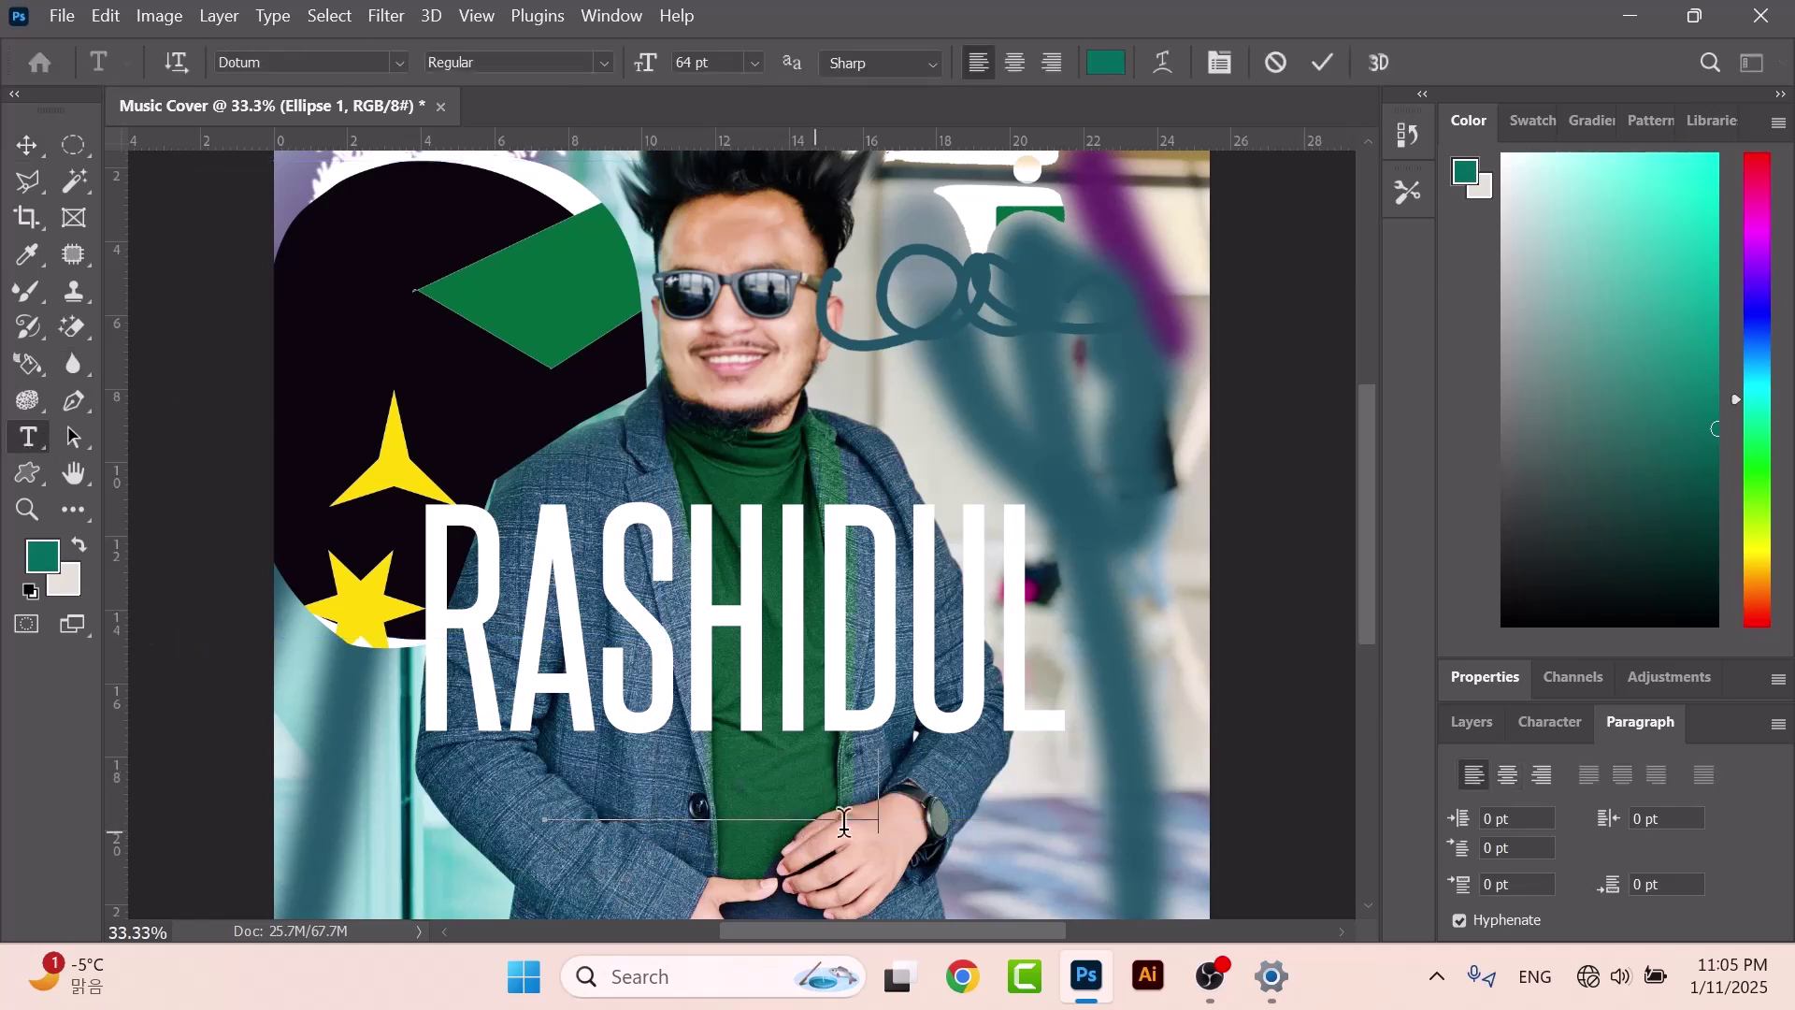
left_click(1324, 62)
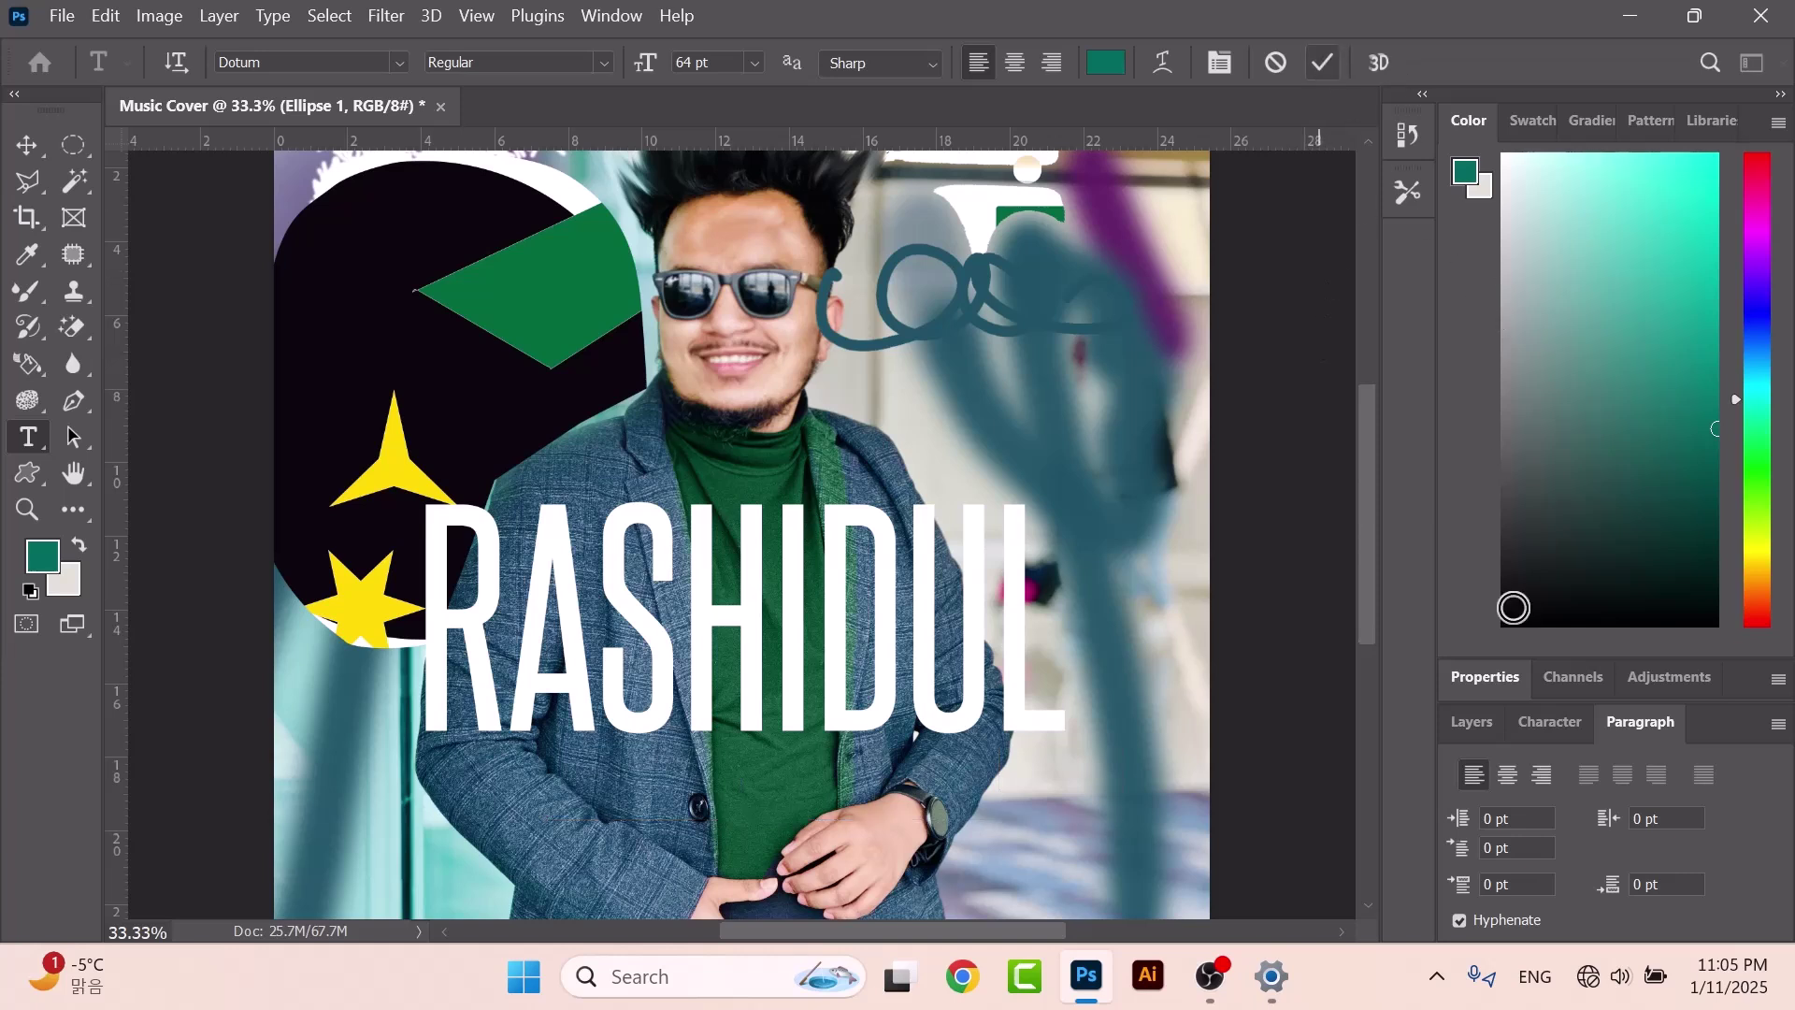
Display the channels and move the gtghhjhhgd text layer above Shape 1 in the layer stack.
left_click(1574, 679)
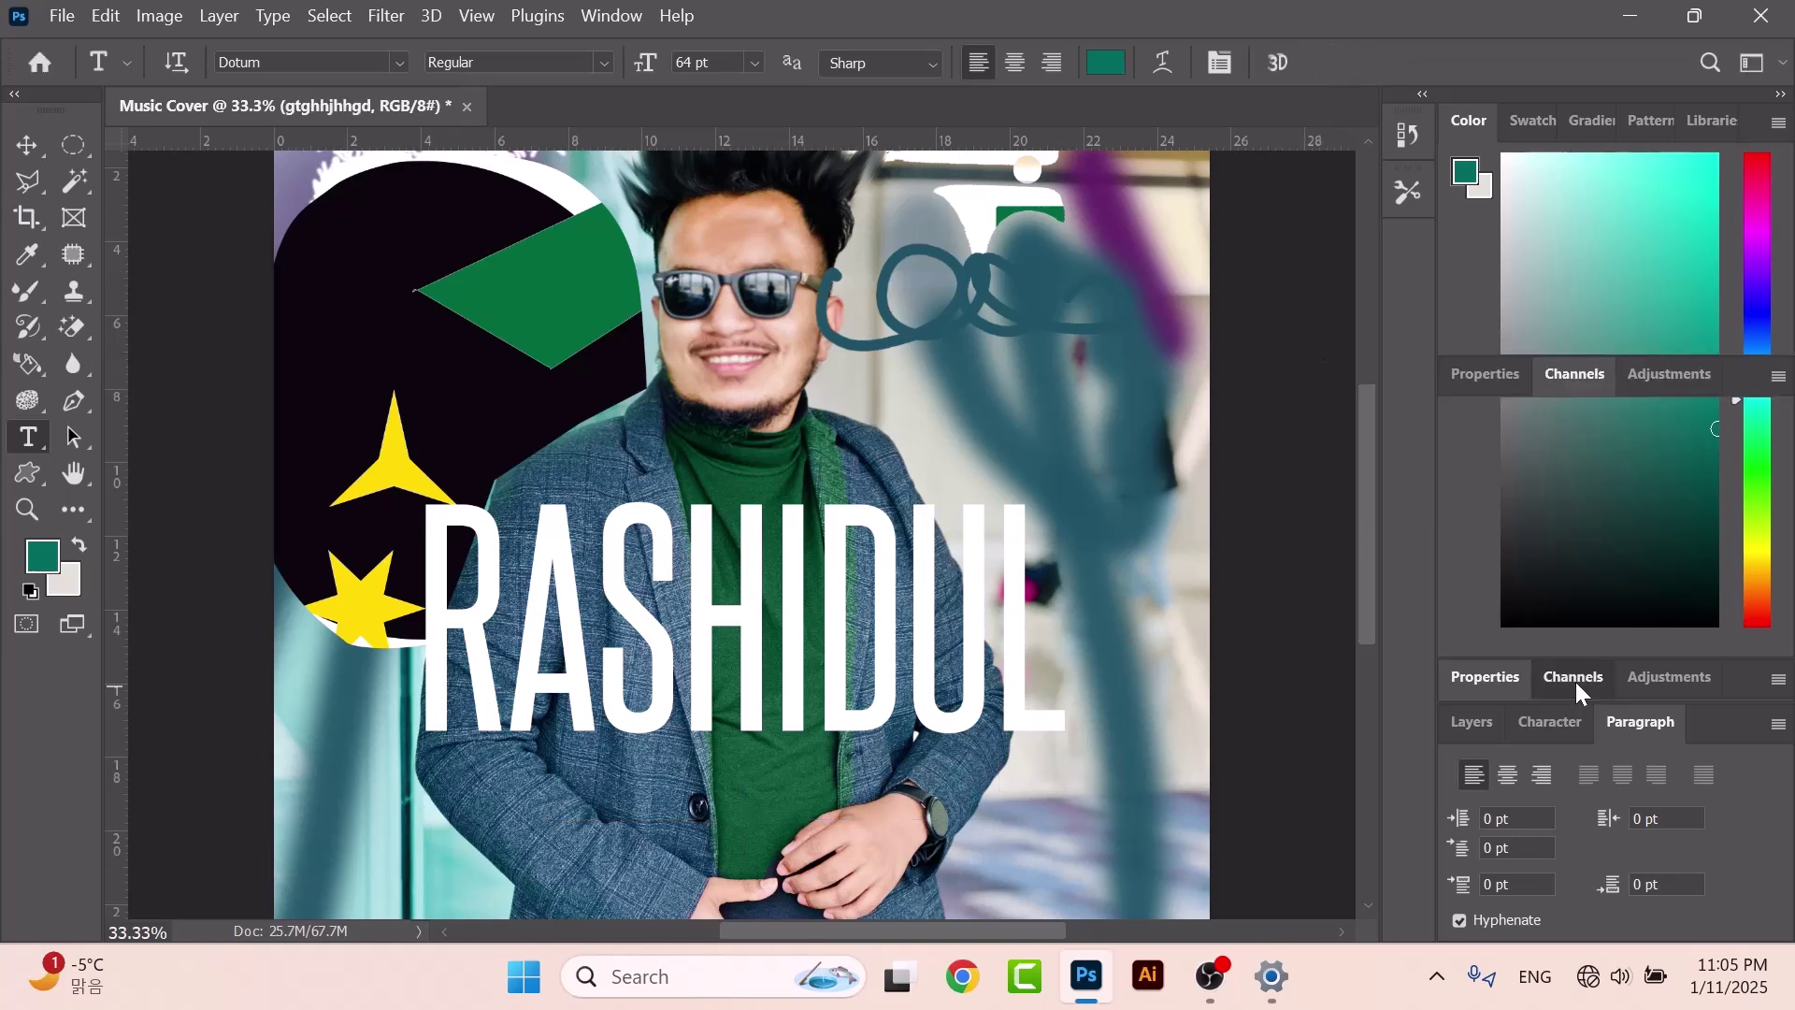
left_click(1474, 720)
left_click_drag(1596, 884, 1597, 704)
scroll(1542, 806, "up", 2)
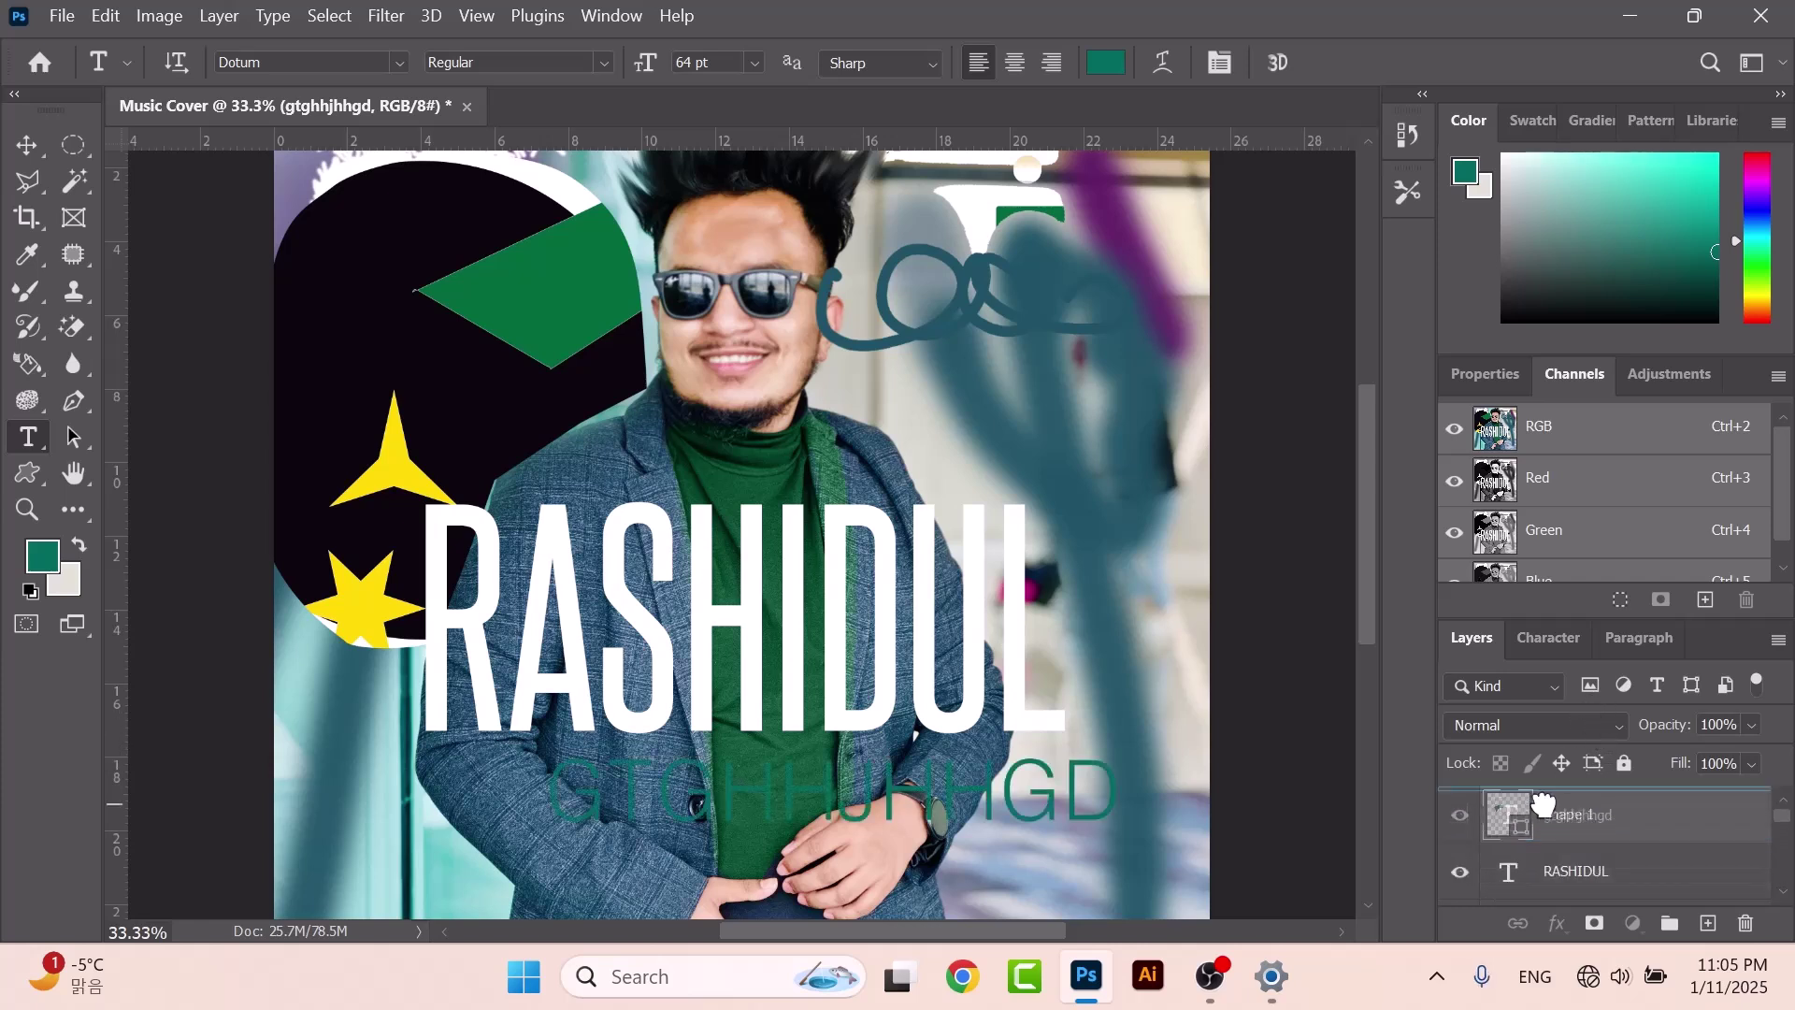
Select all of the gtghhjhhgd text and recolor it bright purple.
left_click(1047, 810)
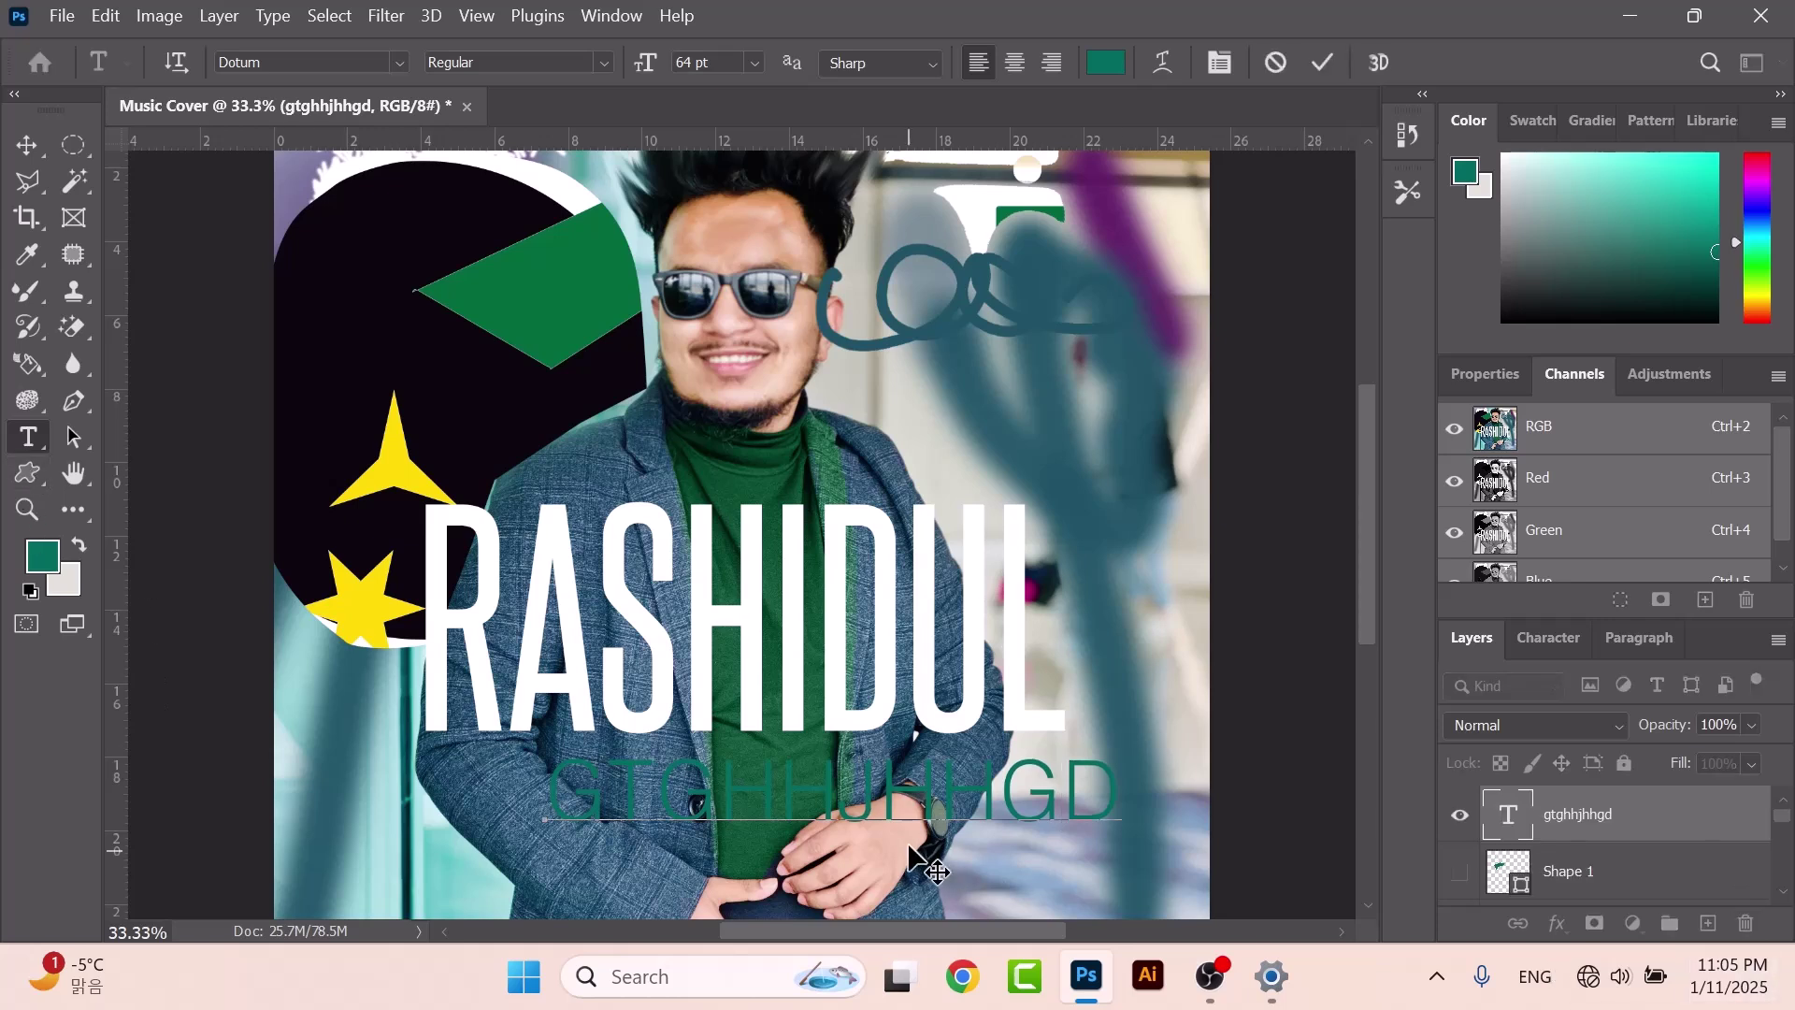
left_click_drag(1122, 793, 435, 795)
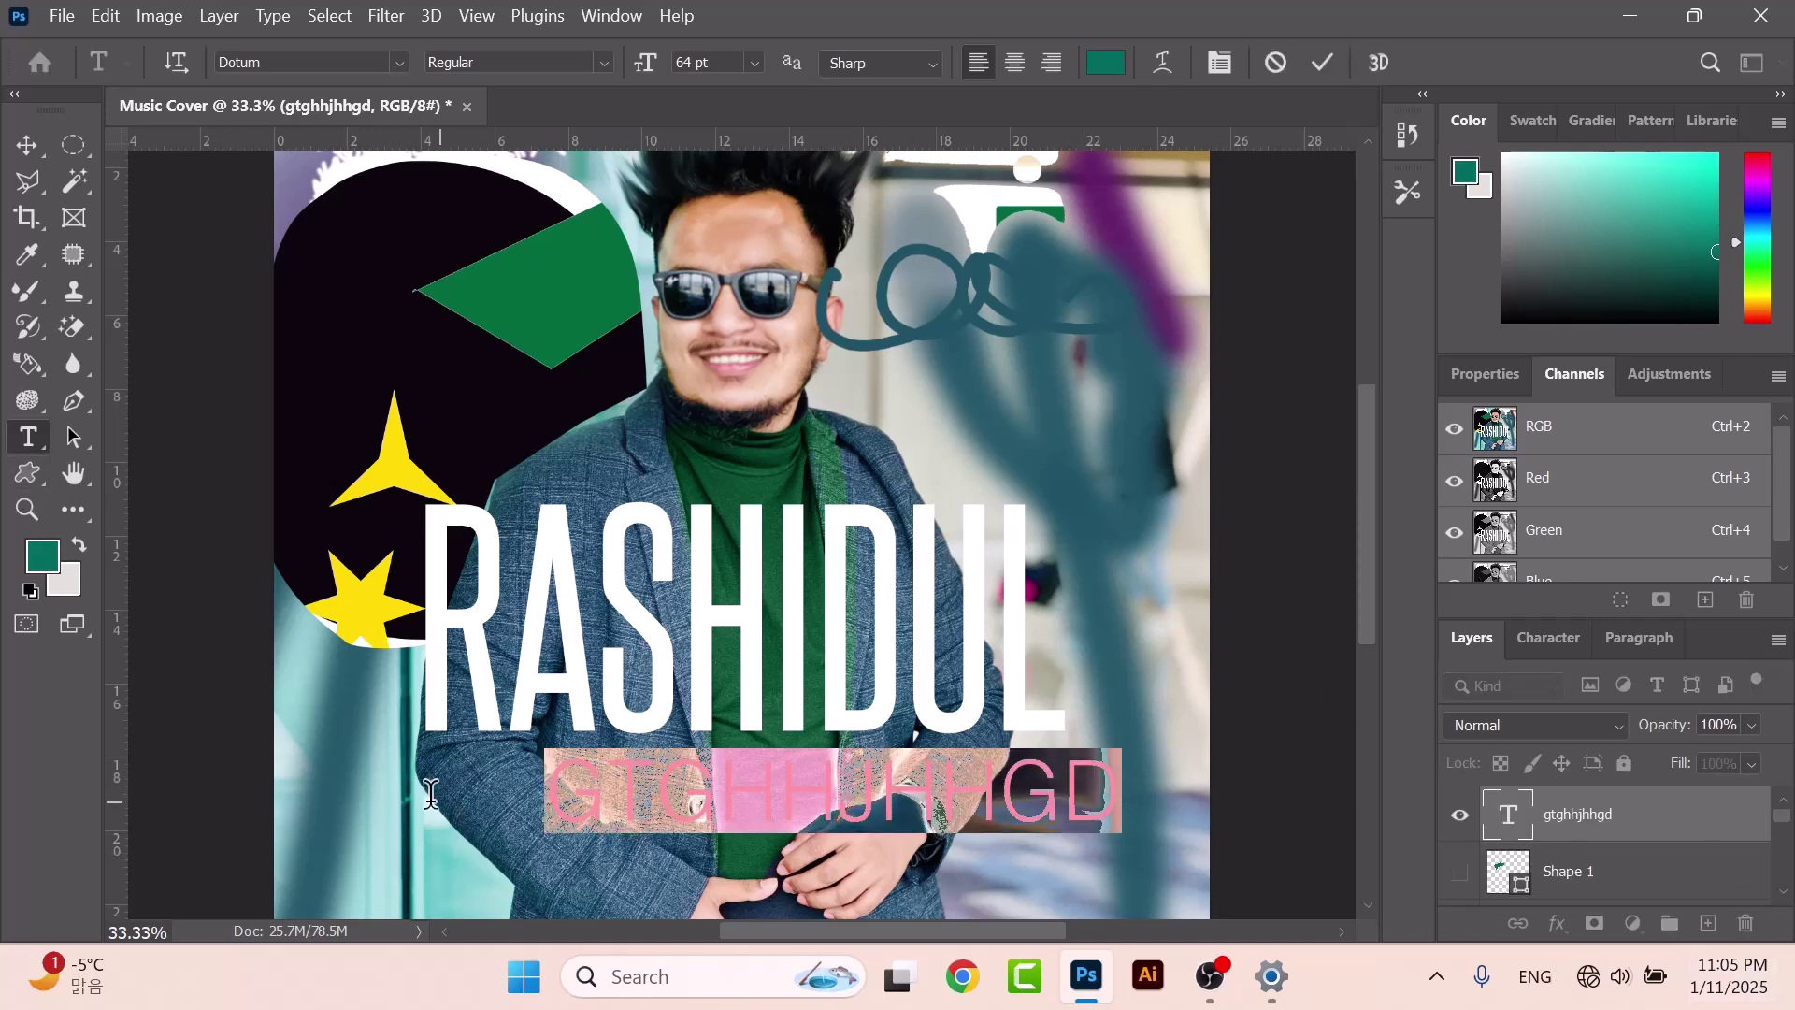
mouse_move(1543, 224)
left_mouse_down()
mouse_move(1439, 140)
mouse_move(1340, 345)
left_mouse_up()
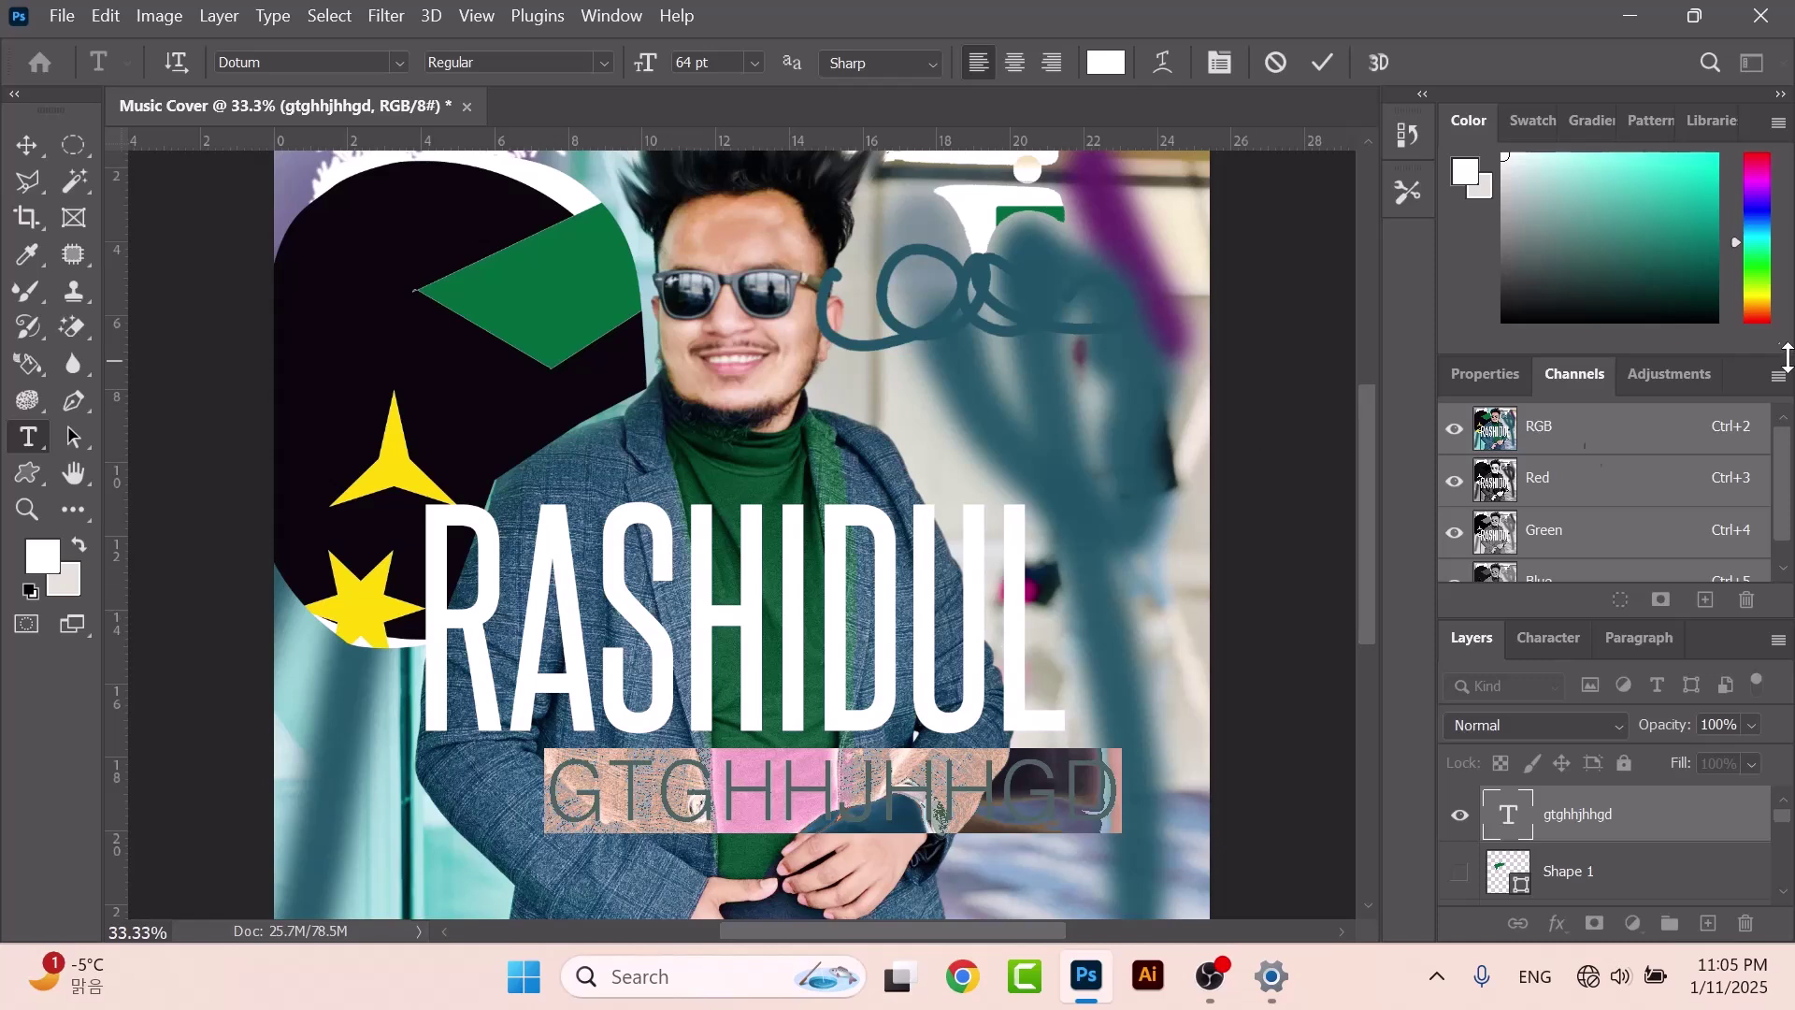
left_click(1757, 188)
left_click_drag(1660, 176, 1716, 156)
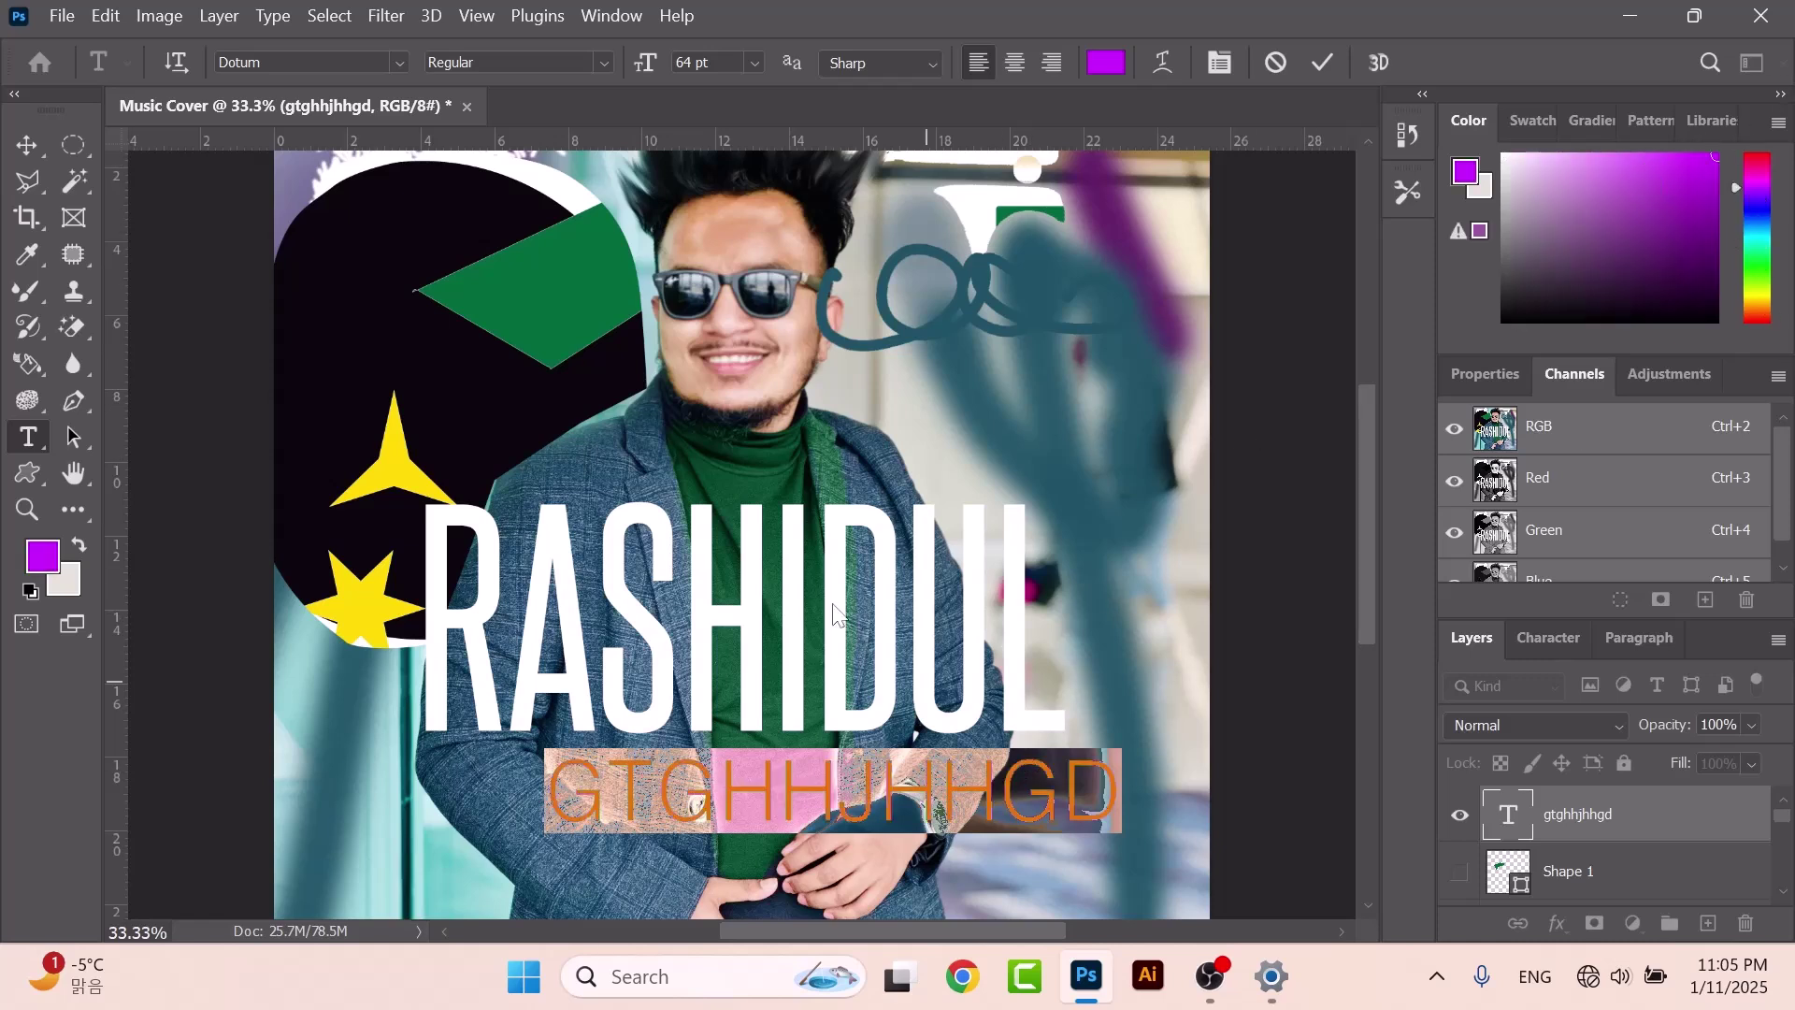
left_click(1324, 56)
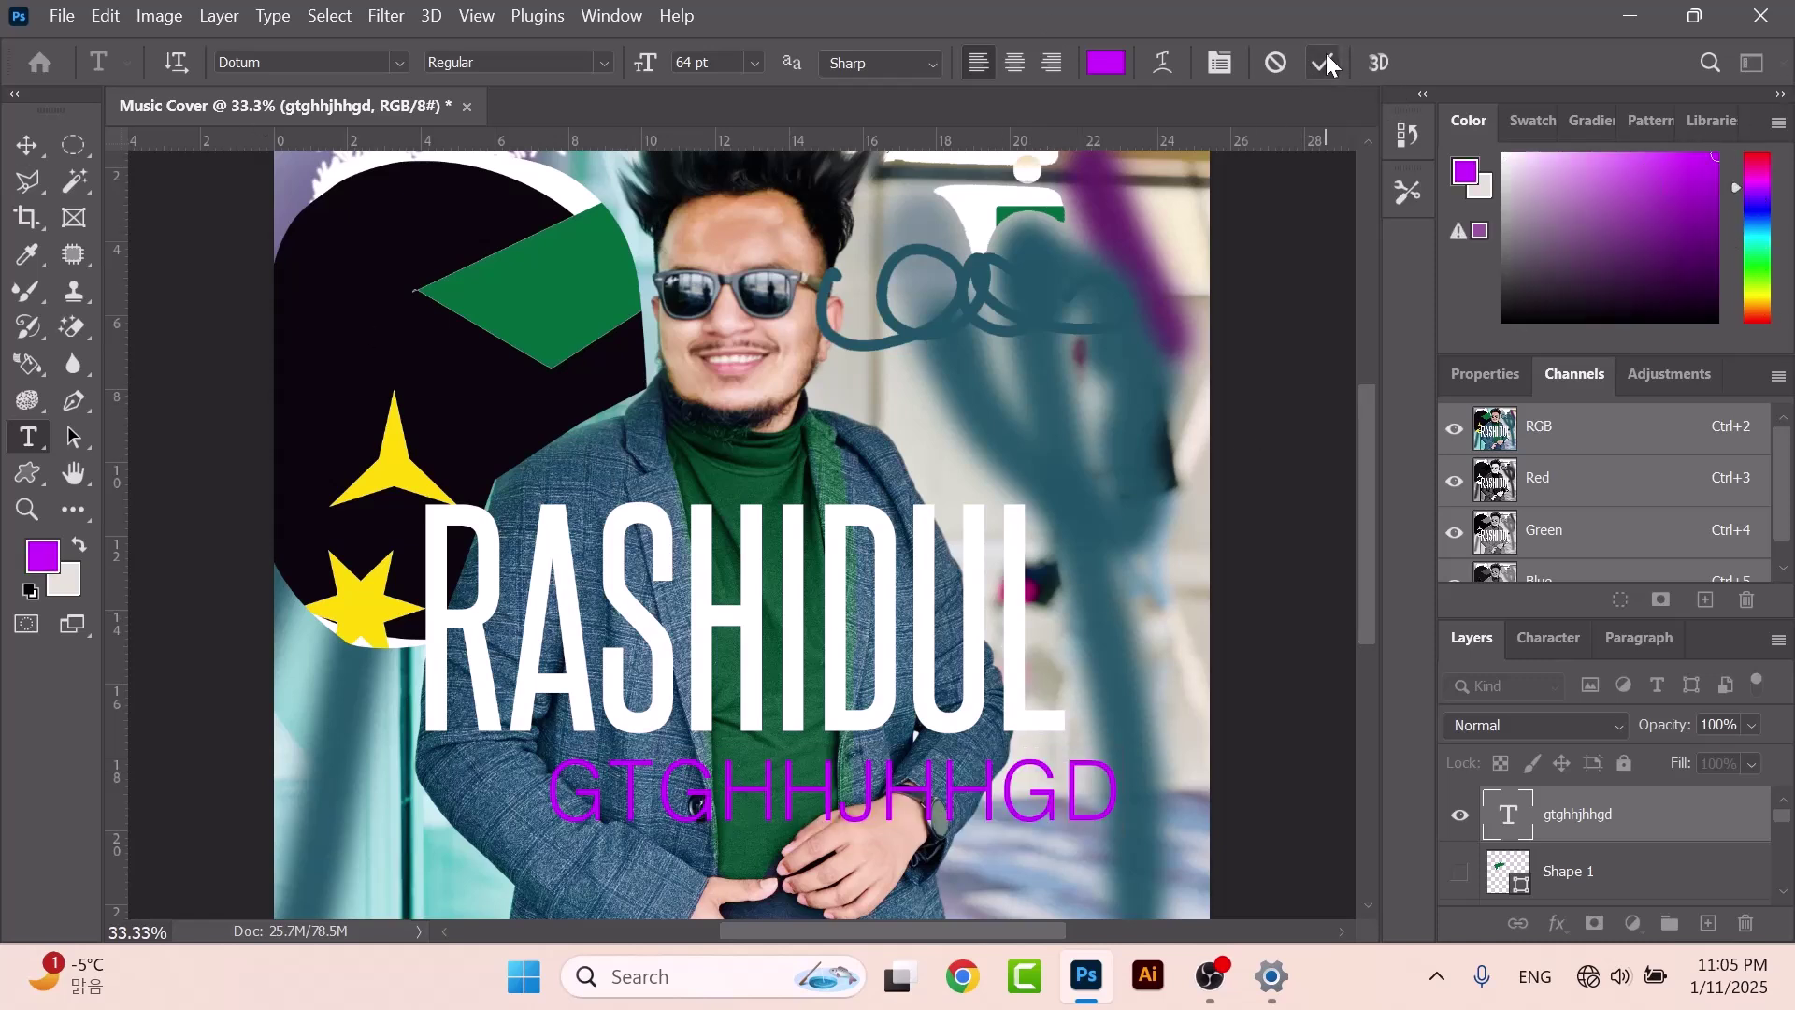
Move the purple text left and slightly up beneath the white title, and display the paragraph options.
left_click(28, 148)
left_click_drag(982, 790, 790, 772)
left_click(1638, 639)
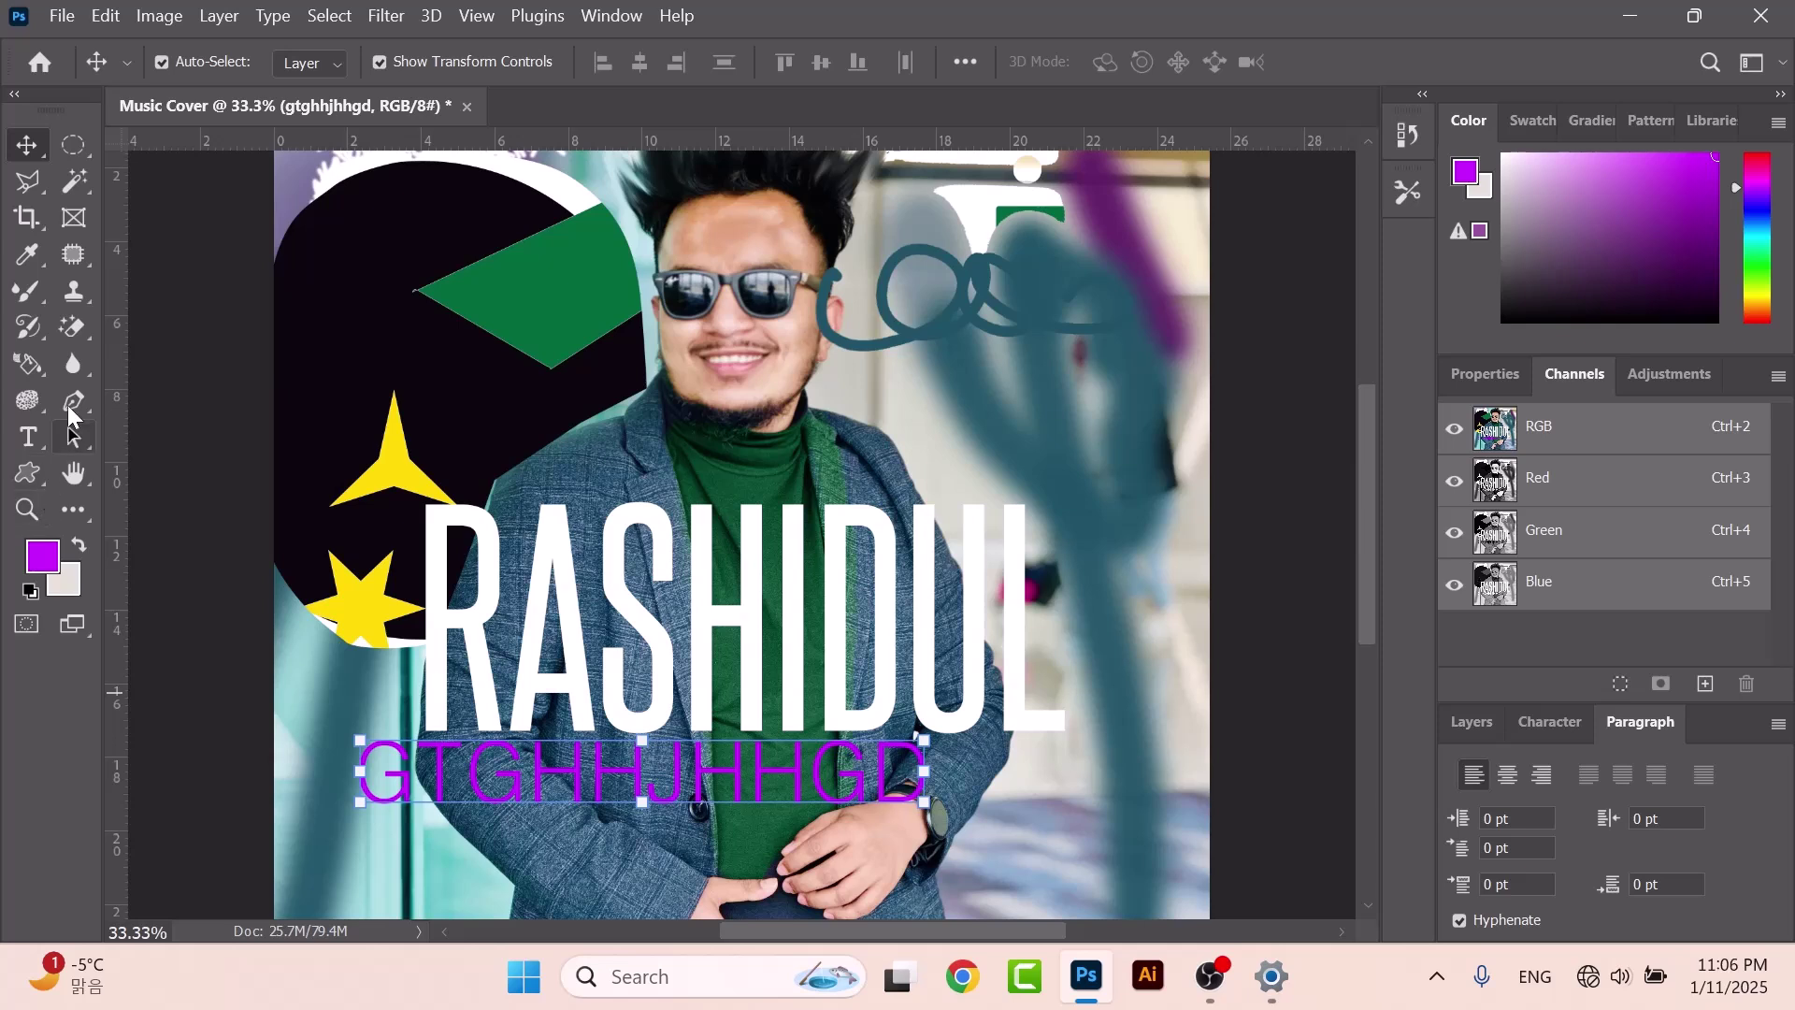
Split the purple text into two lines reading "gtghhj]" and "hhgd", and center-align it.
left_click(28, 436)
left_click(706, 779)
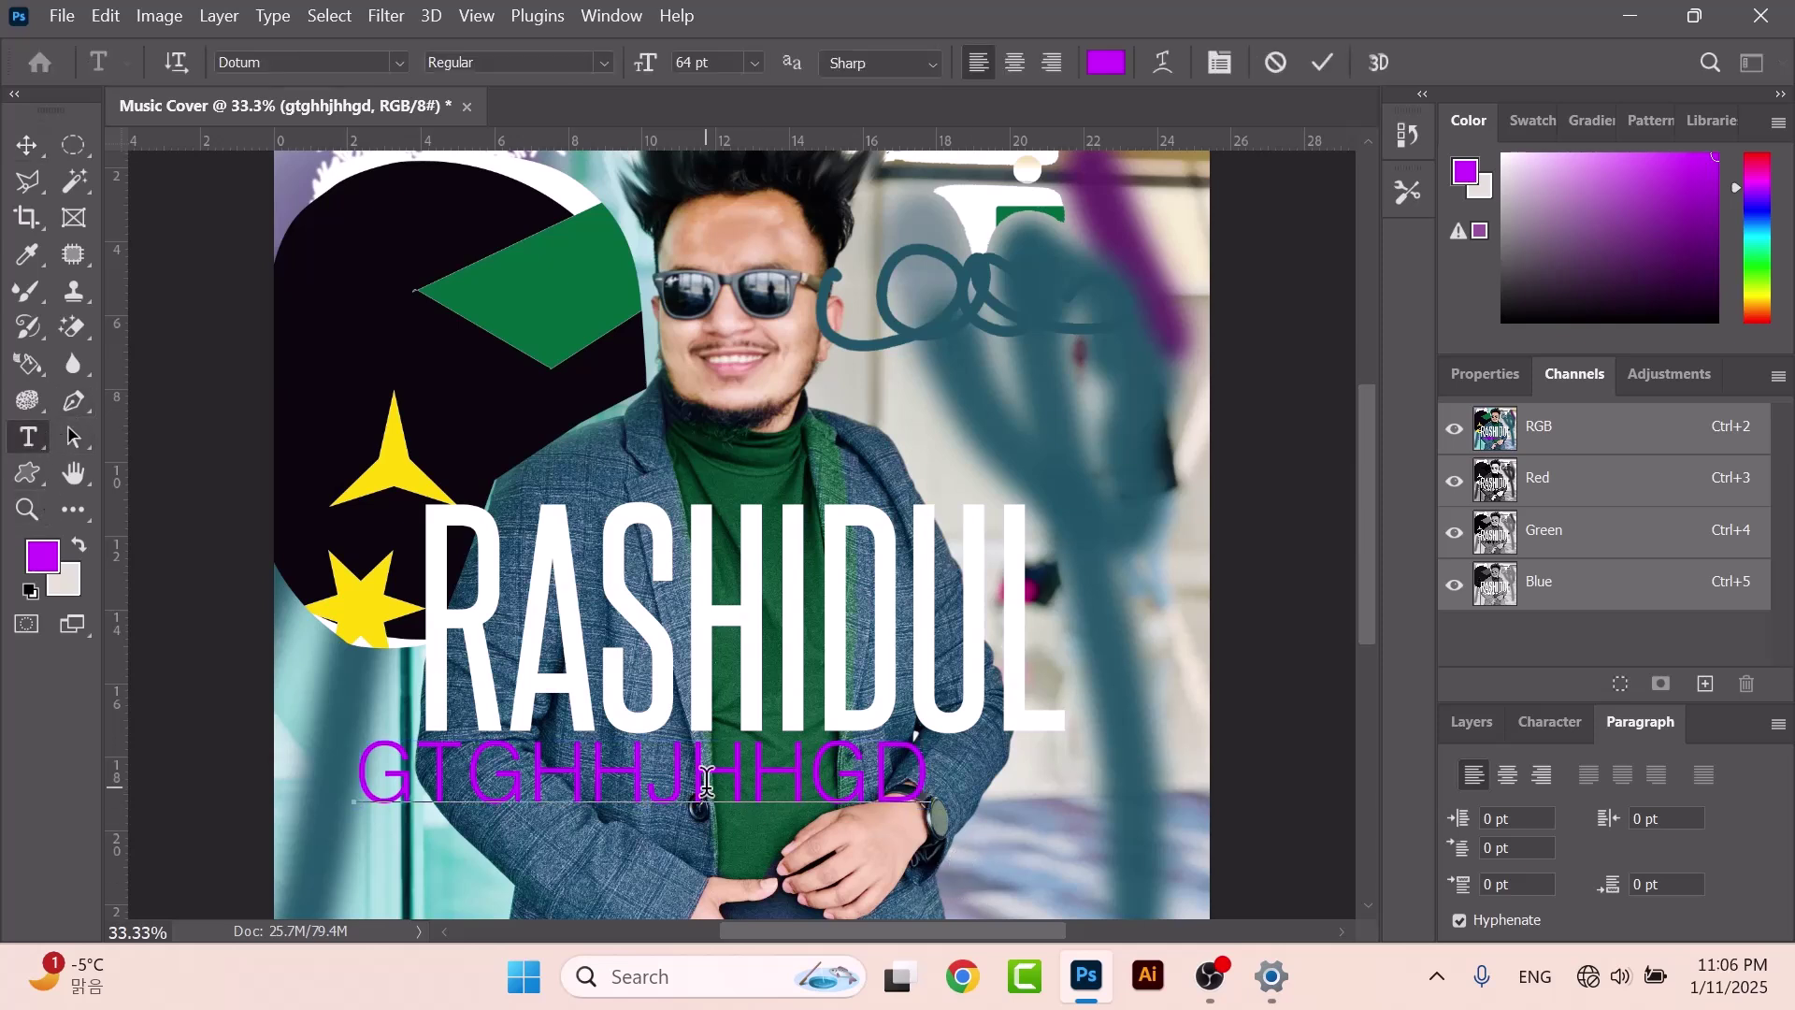
key("Return")
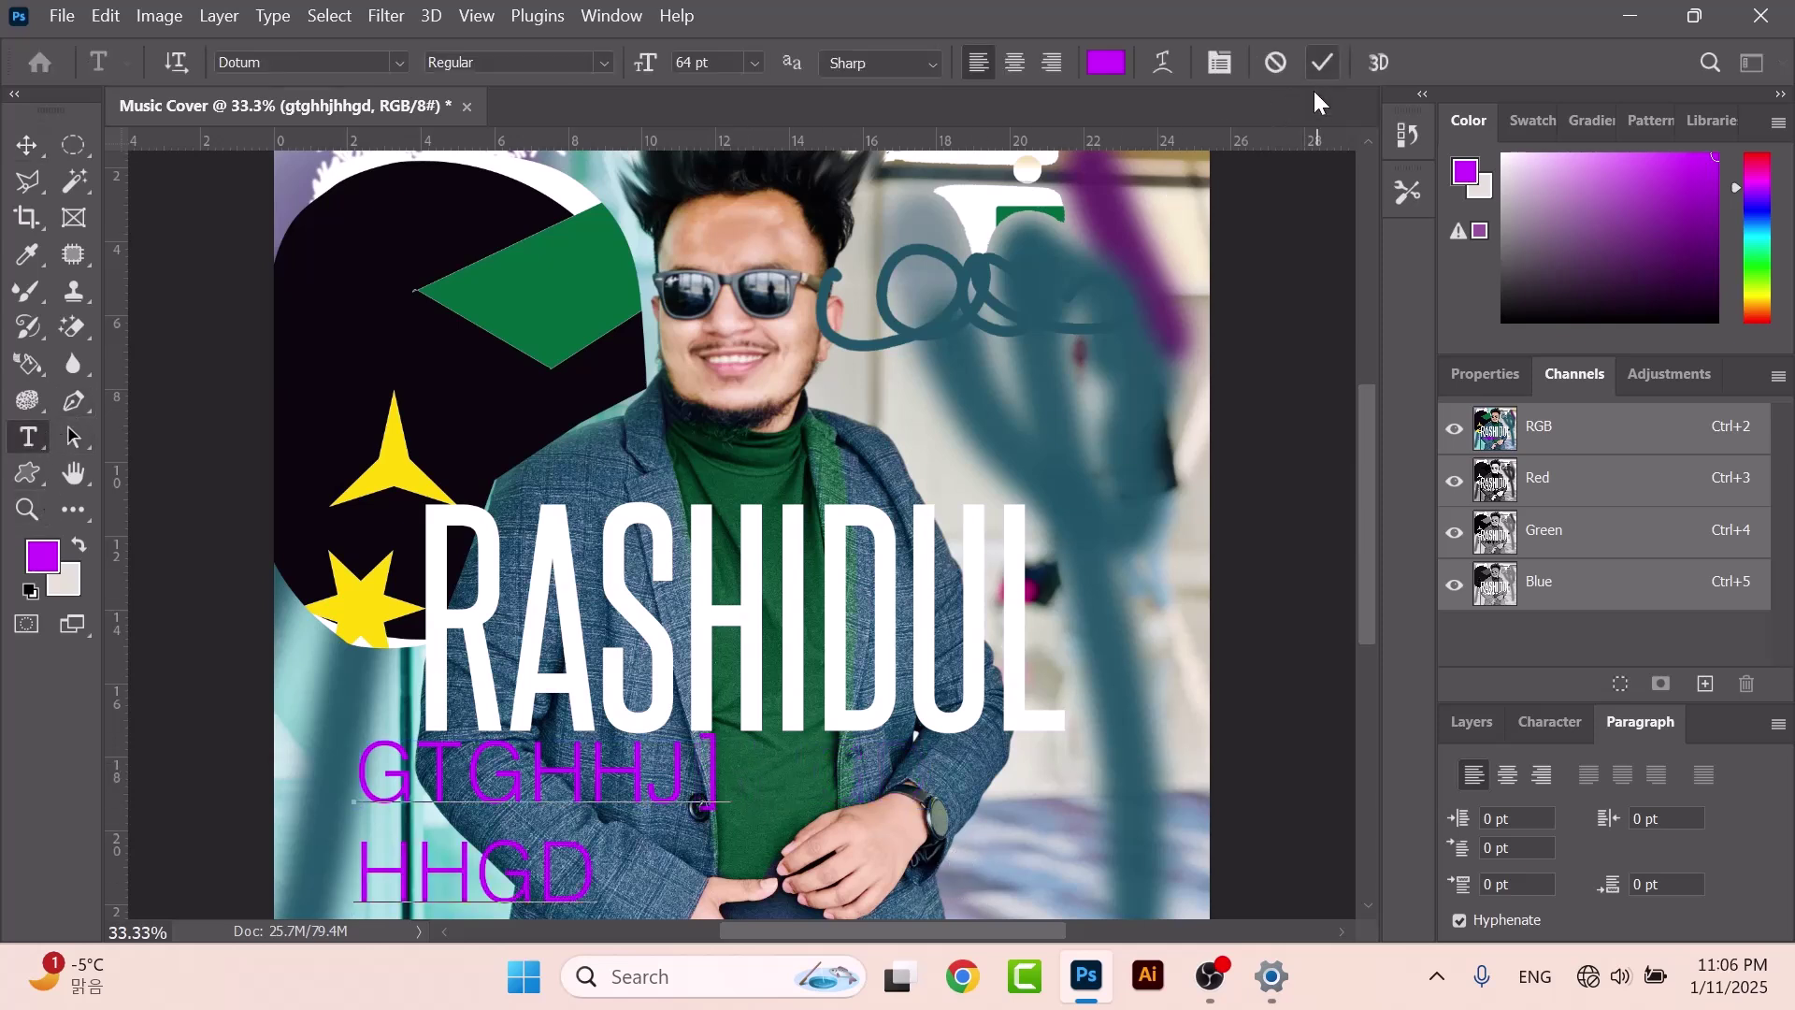
left_click(1323, 62)
left_click(1508, 786)
left_click(1507, 775)
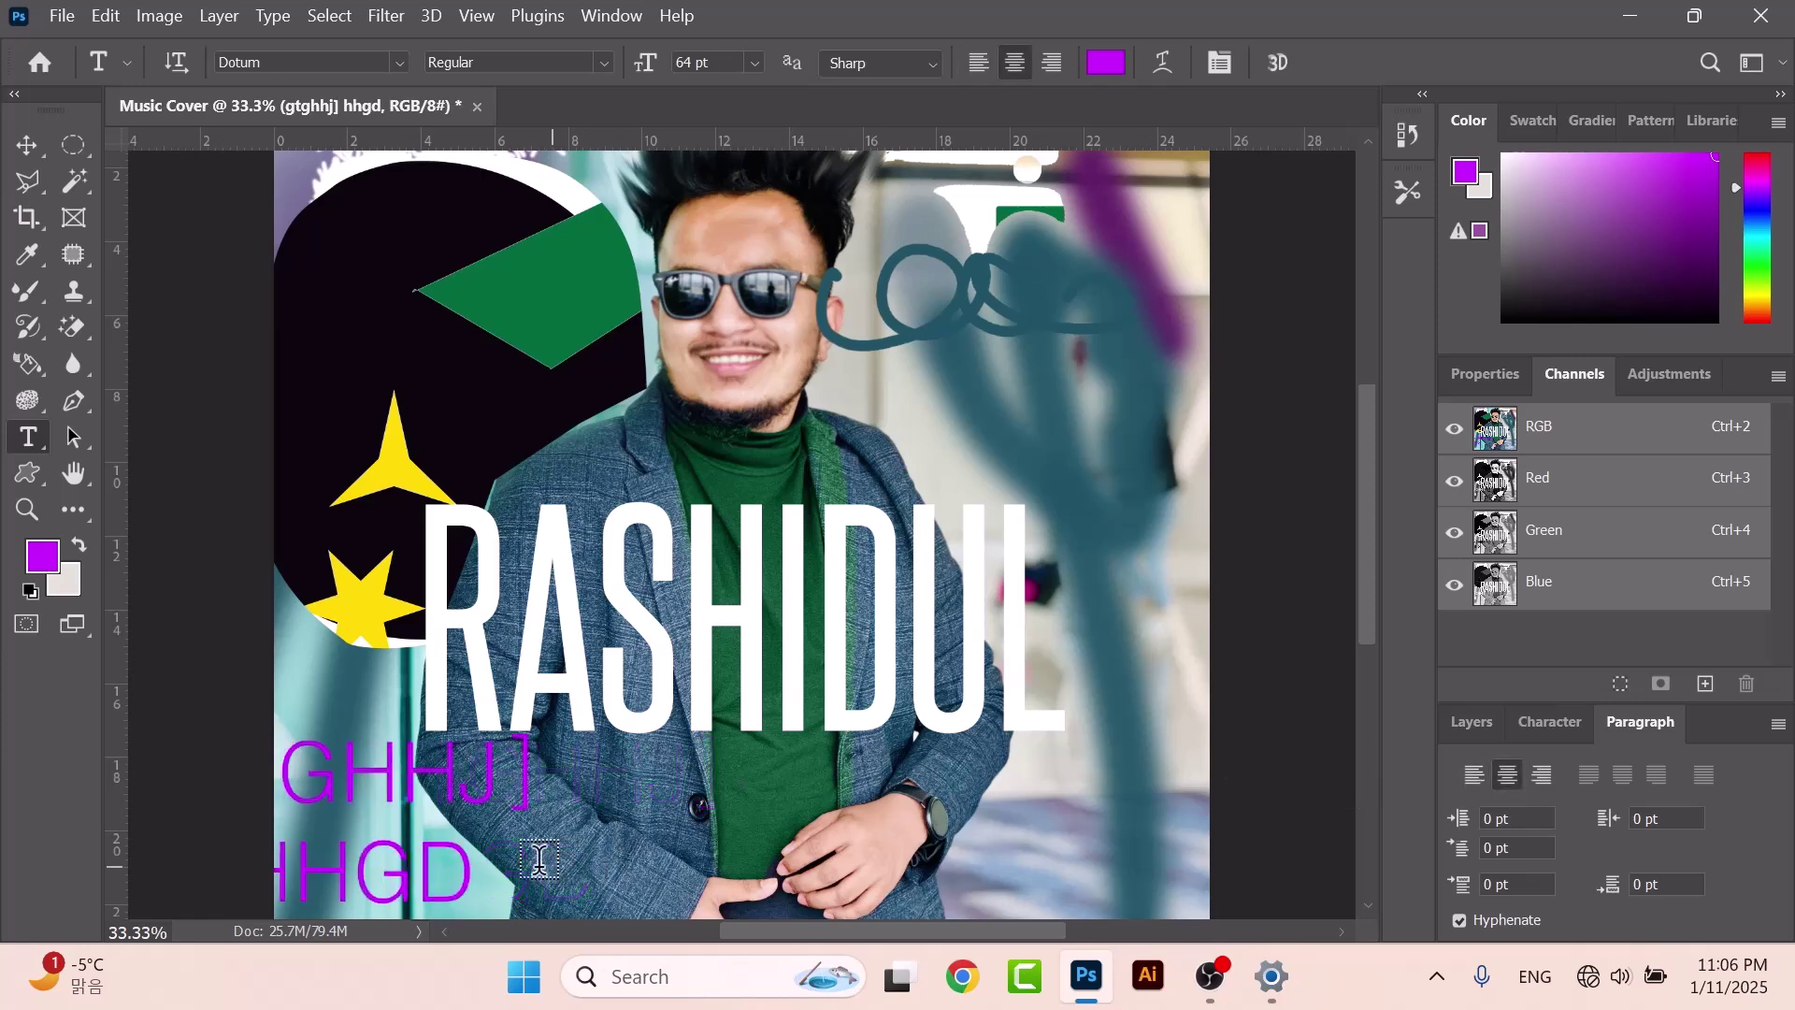
Move the two-line purple text right over the man's jacket and right-align its lines.
left_click(27, 145)
left_click_drag(453, 725, 831, 701)
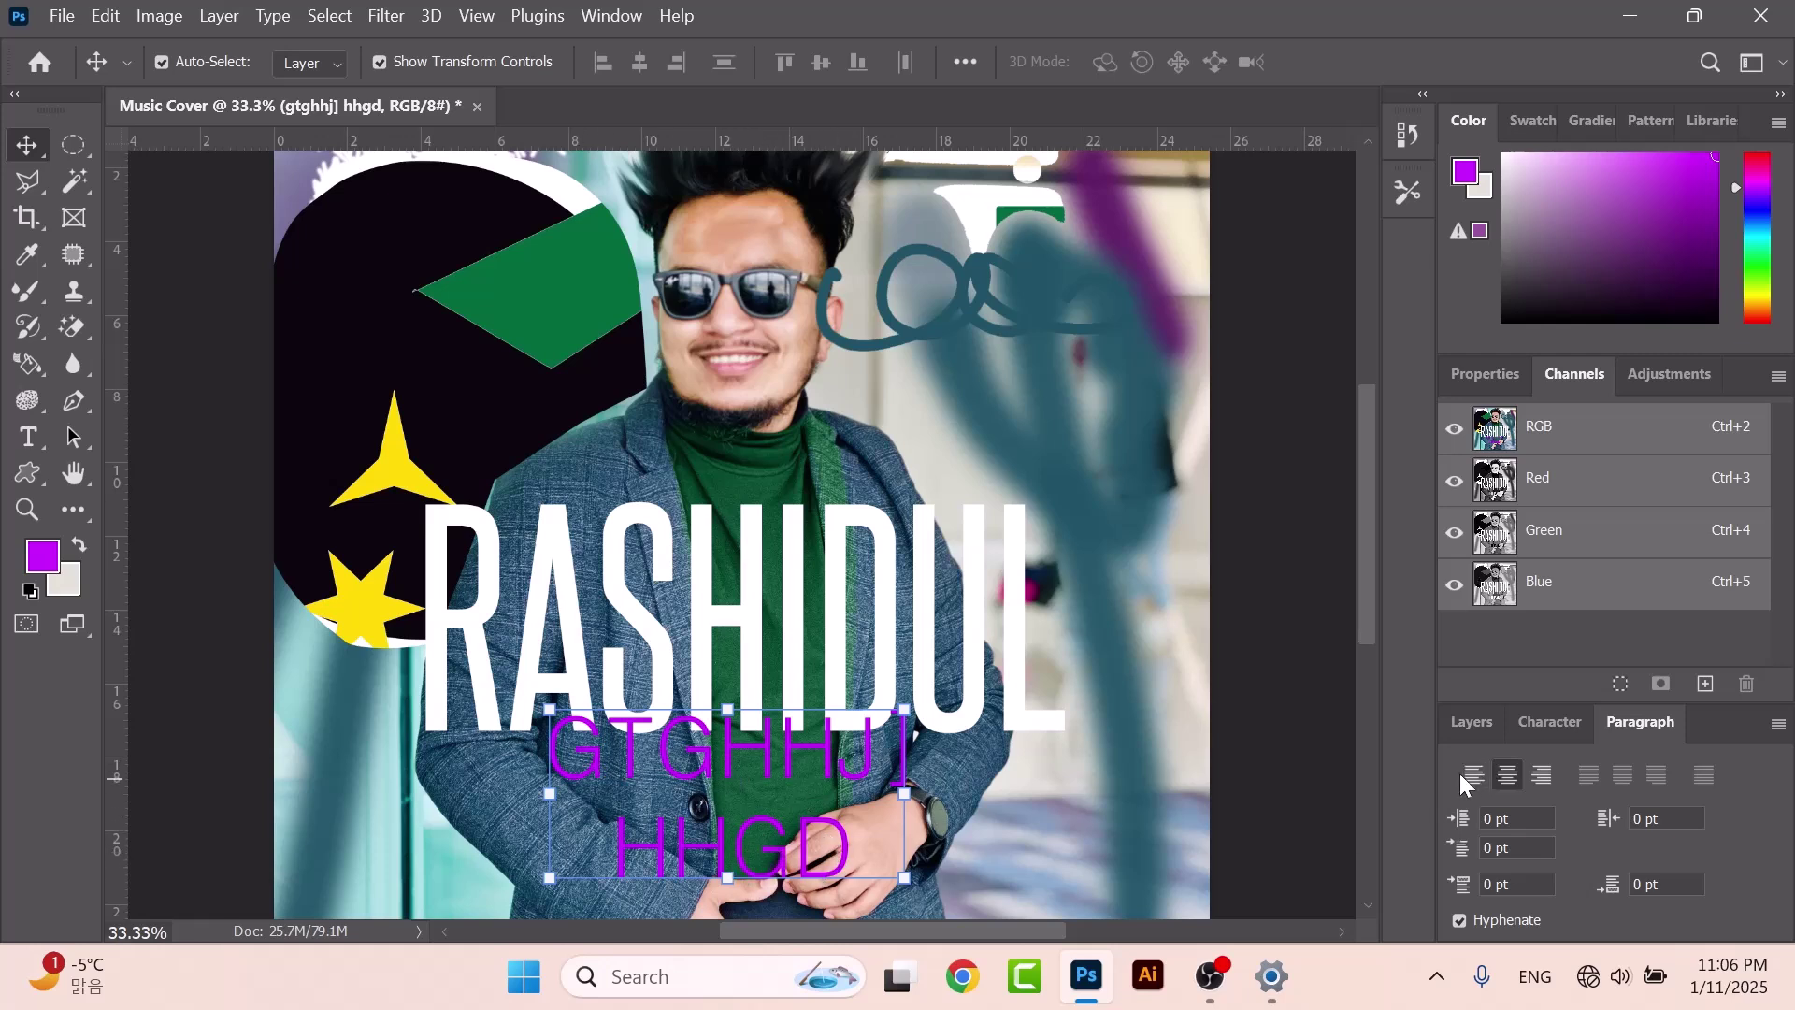
left_click(1542, 775)
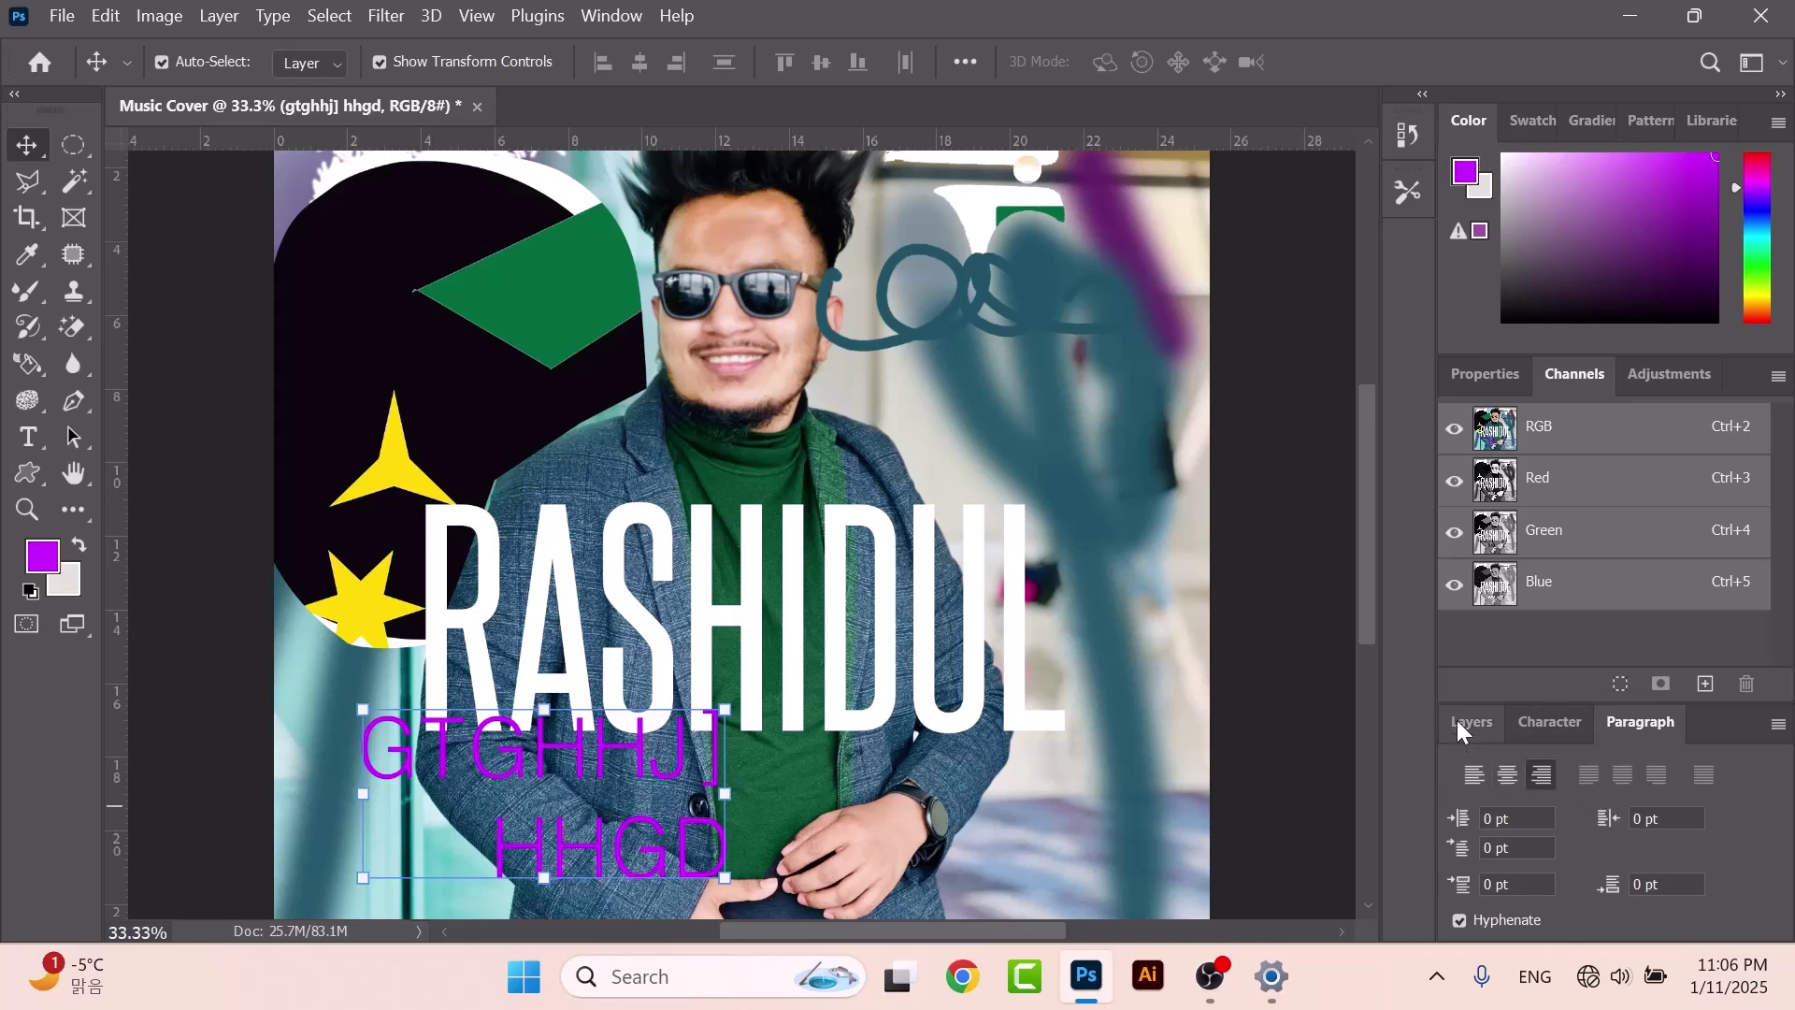
Look through the adjustments, channels and type layer properties, and display the color swatches.
left_click(1675, 378)
left_click(1551, 372)
left_click(1500, 372)
left_click(1536, 121)
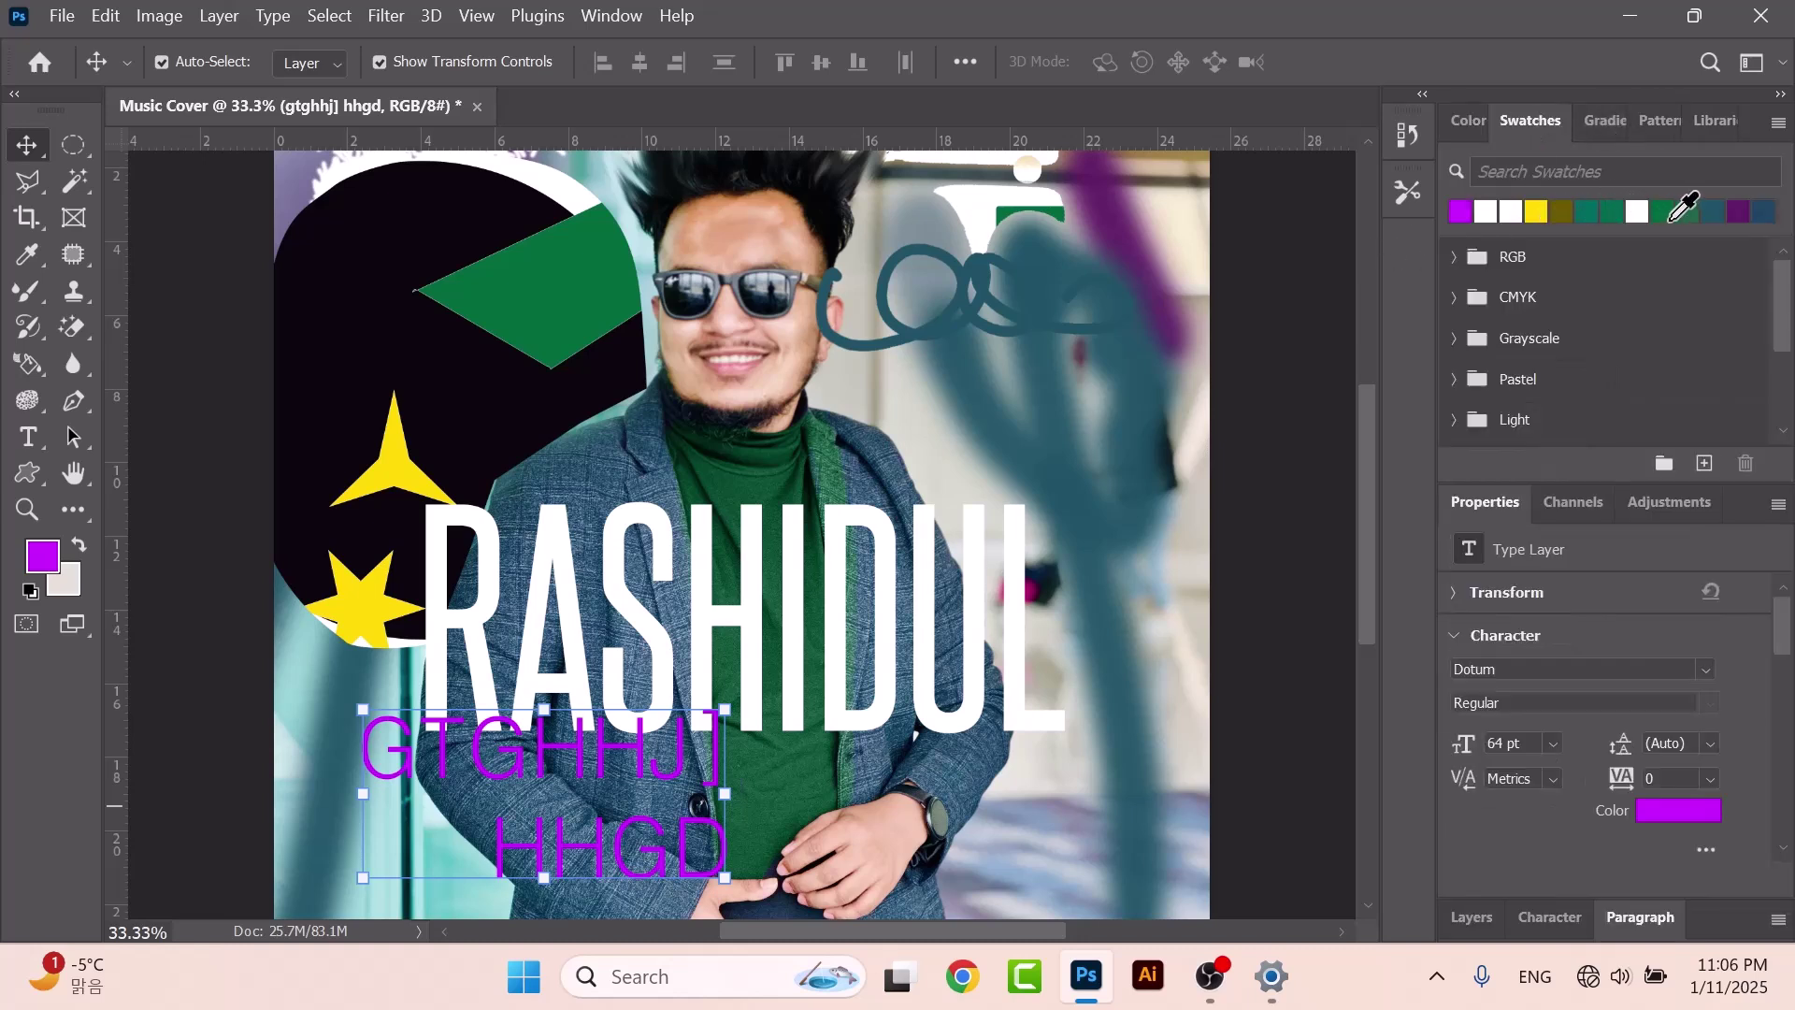
Display the gradient presets and activate the Mixer Brush tool.
left_click(1603, 121)
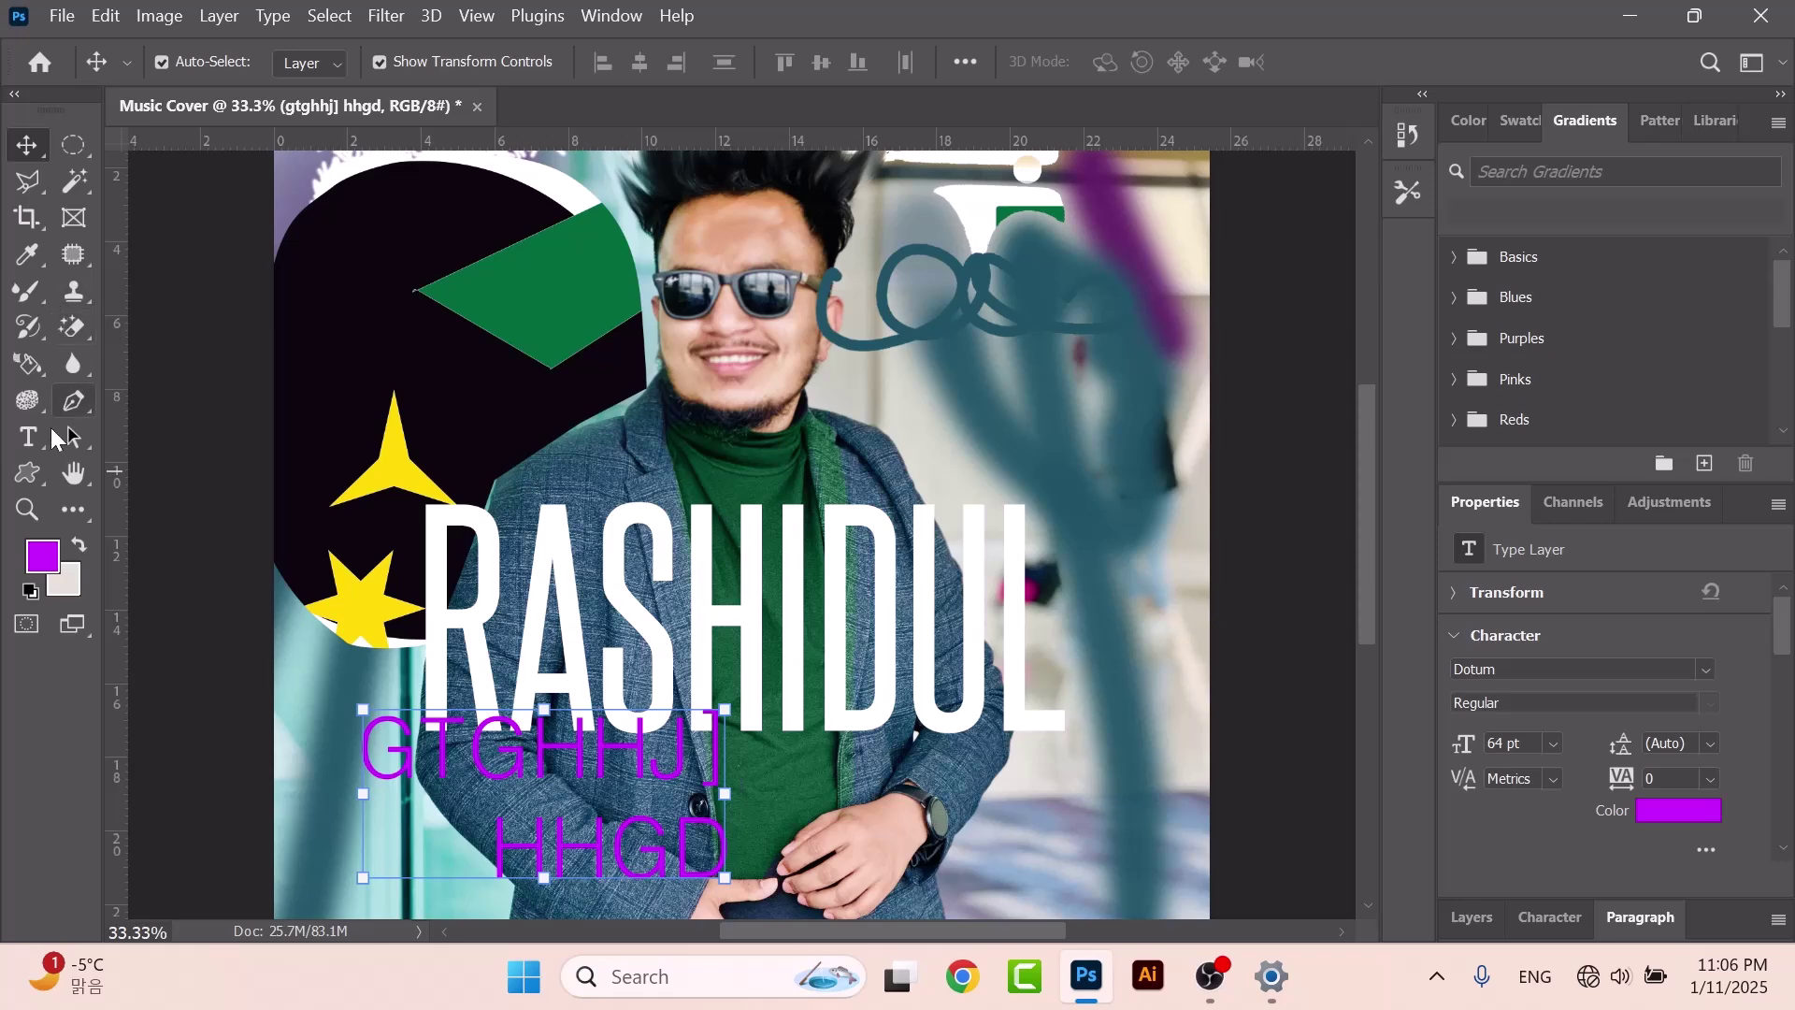
left_click(37, 289)
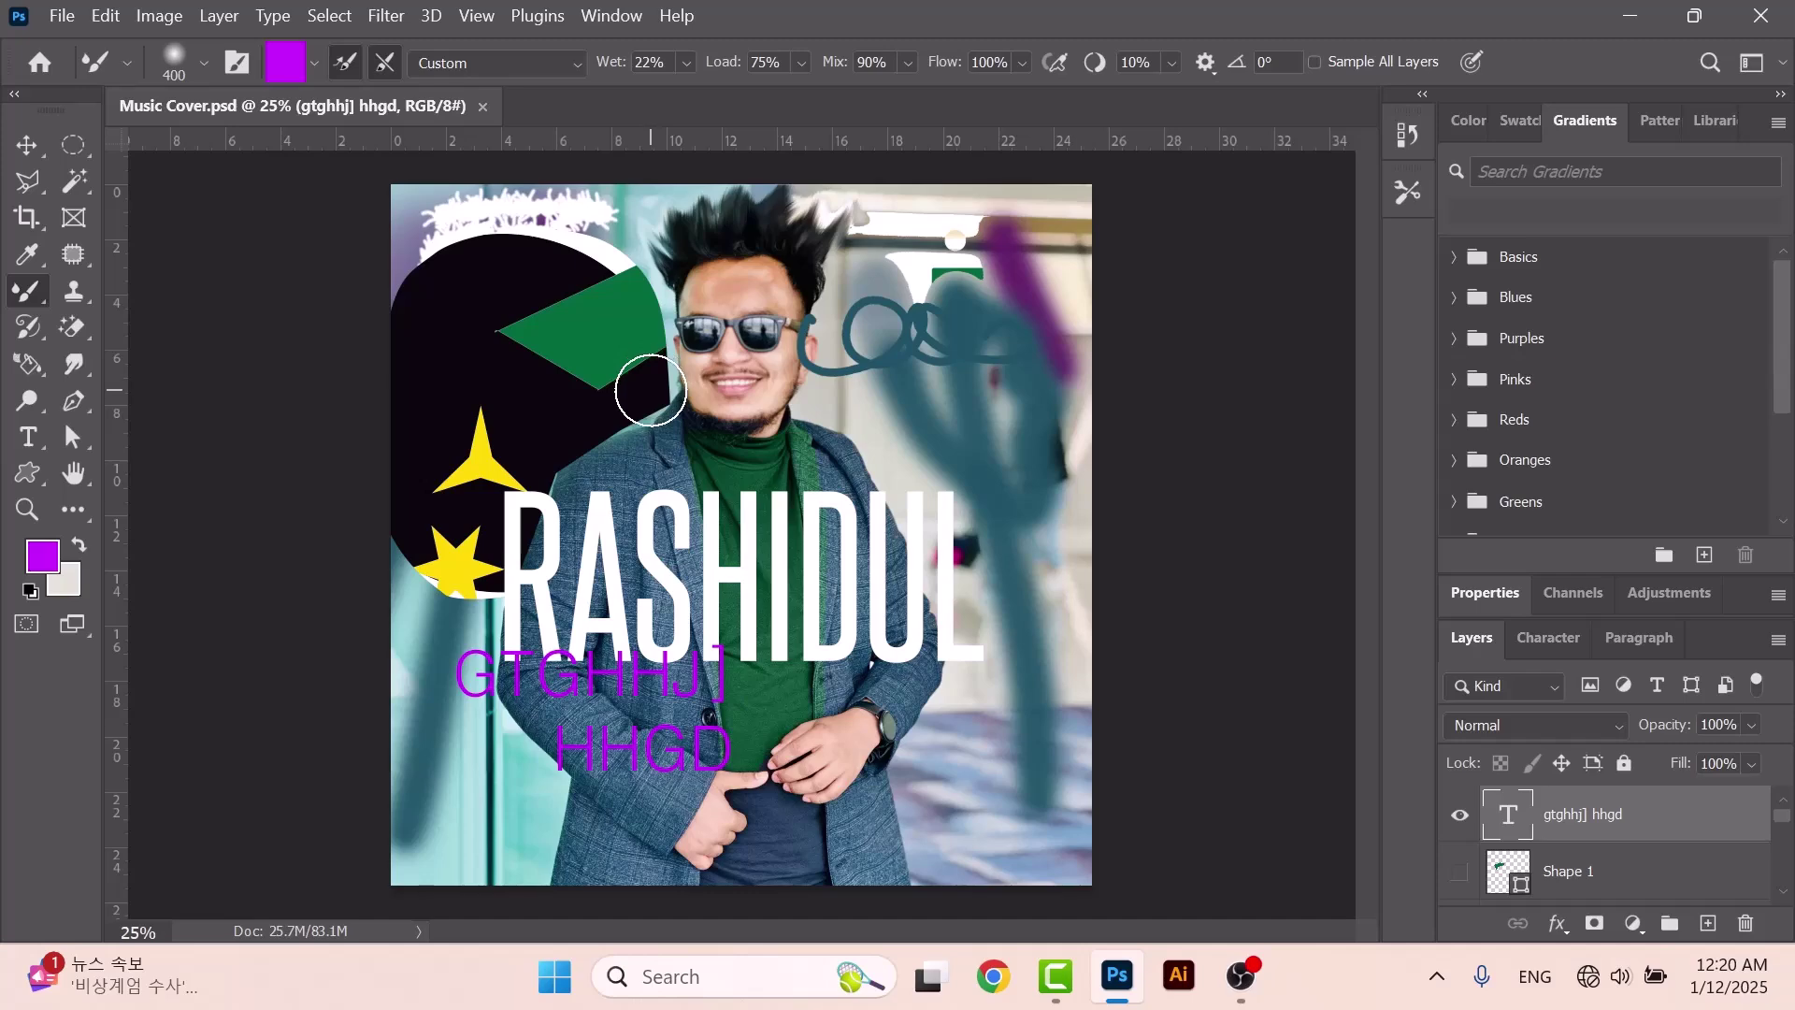
Switch to the Move tool and start saving a copy of the document in Photoshop PSD format.
left_click(26, 144)
left_click(62, 16)
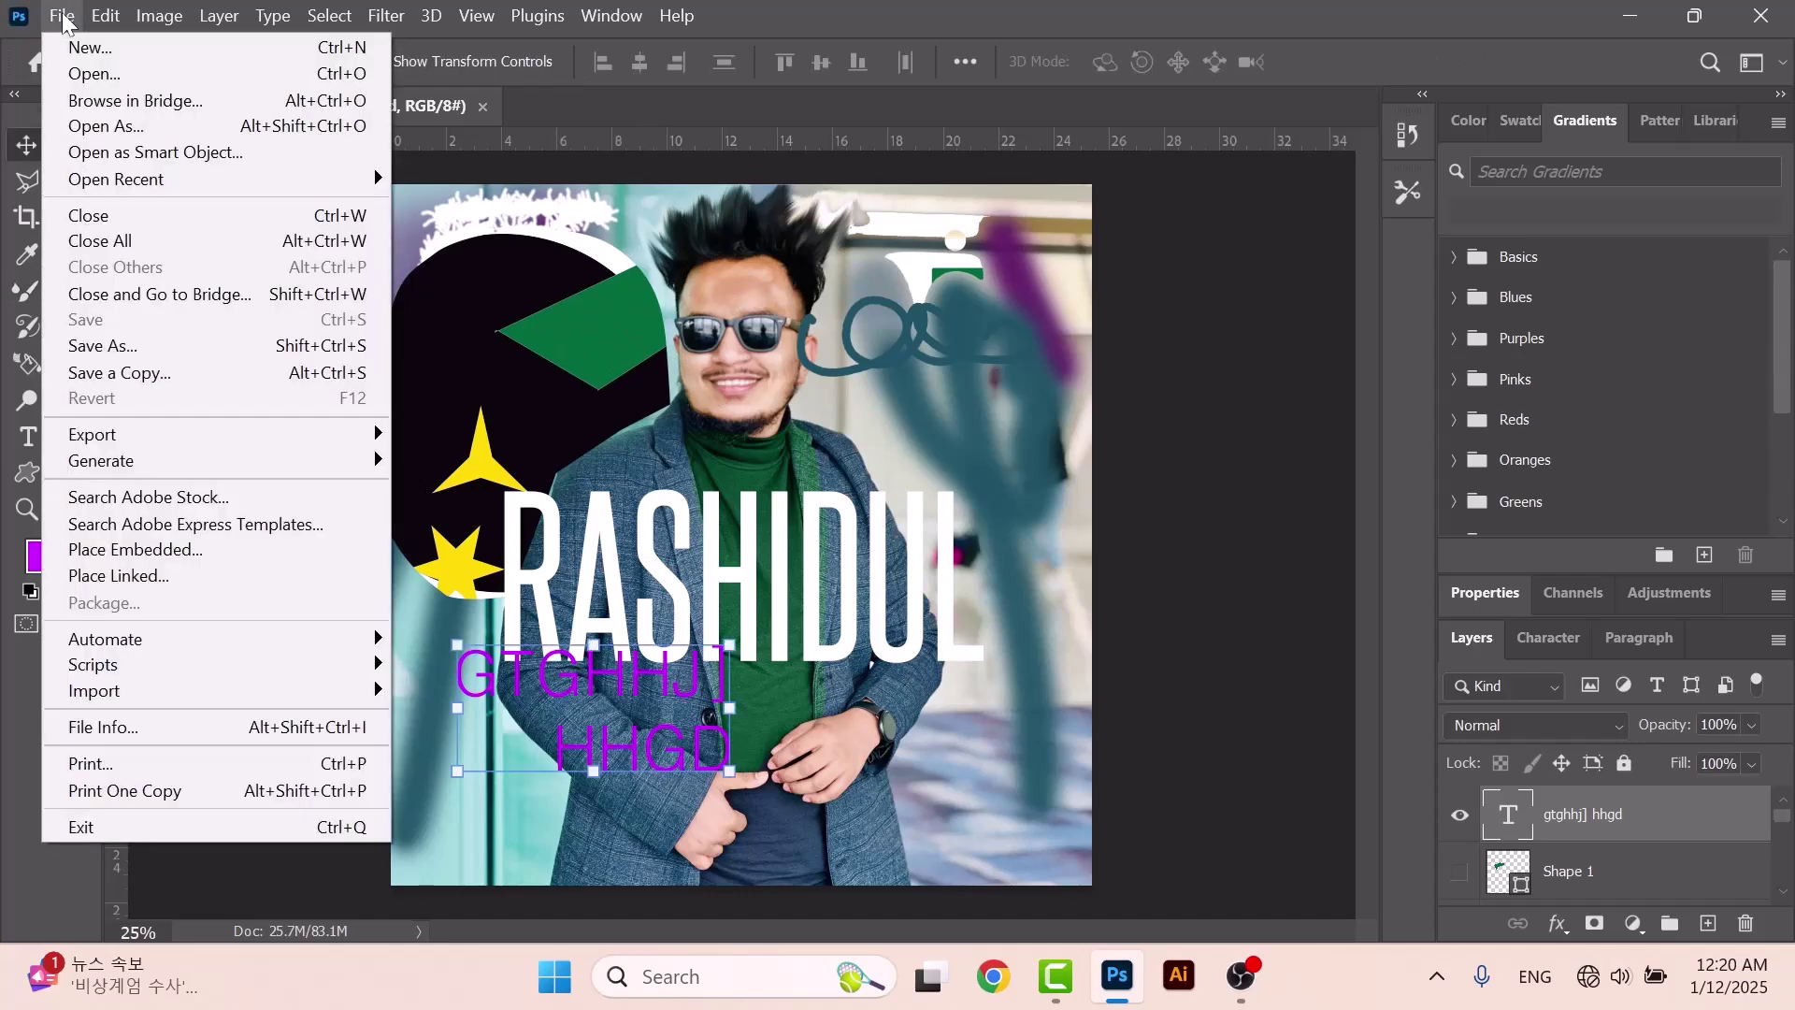
left_click(159, 374)
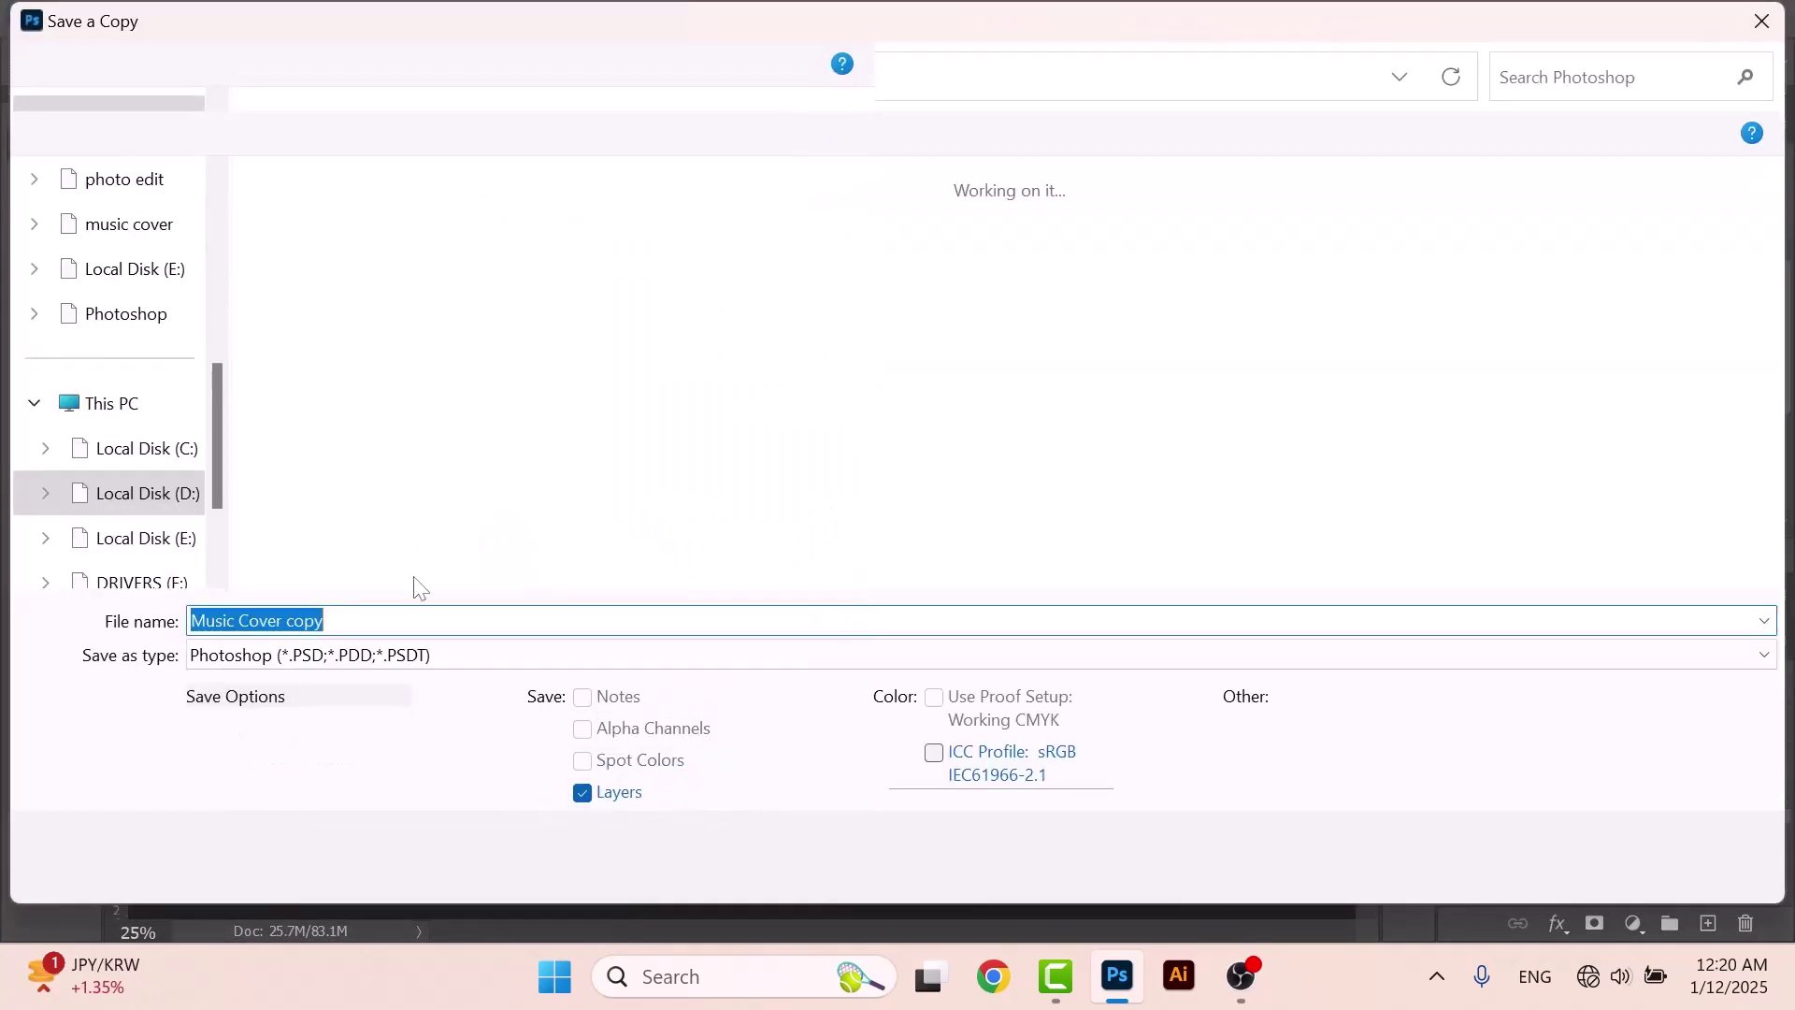
left_click(396, 655)
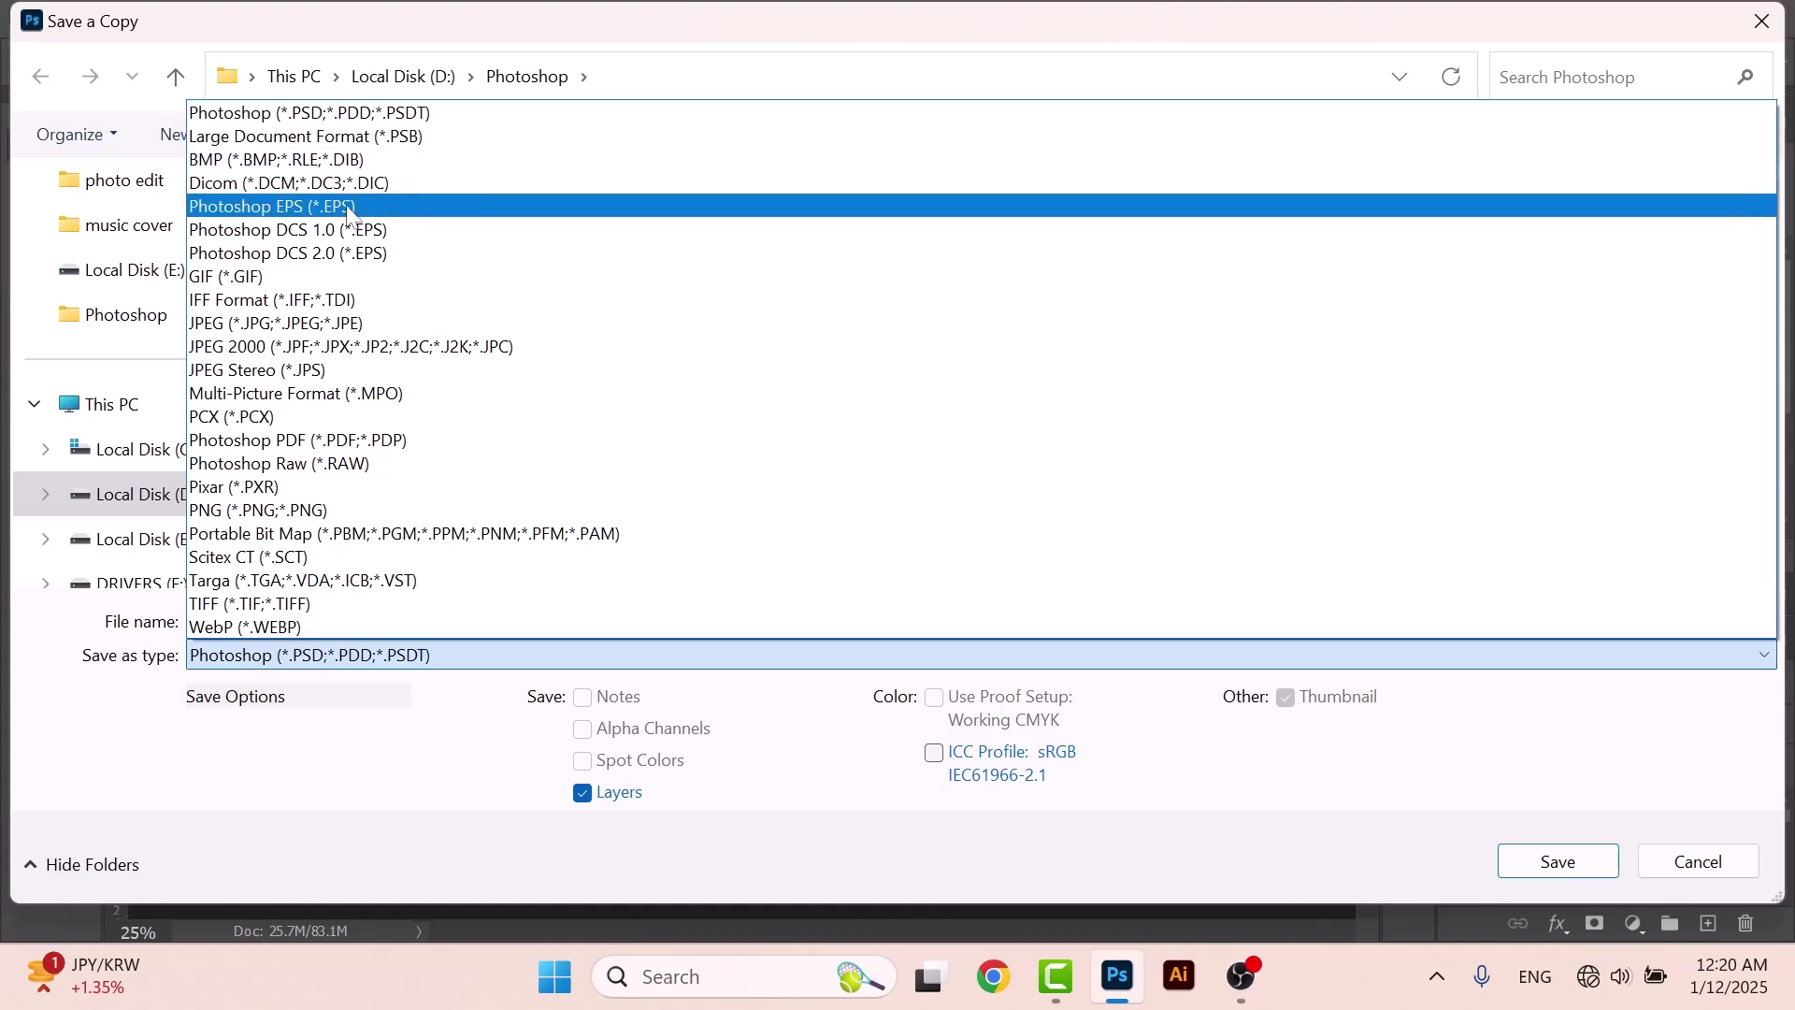
left_click(378, 111)
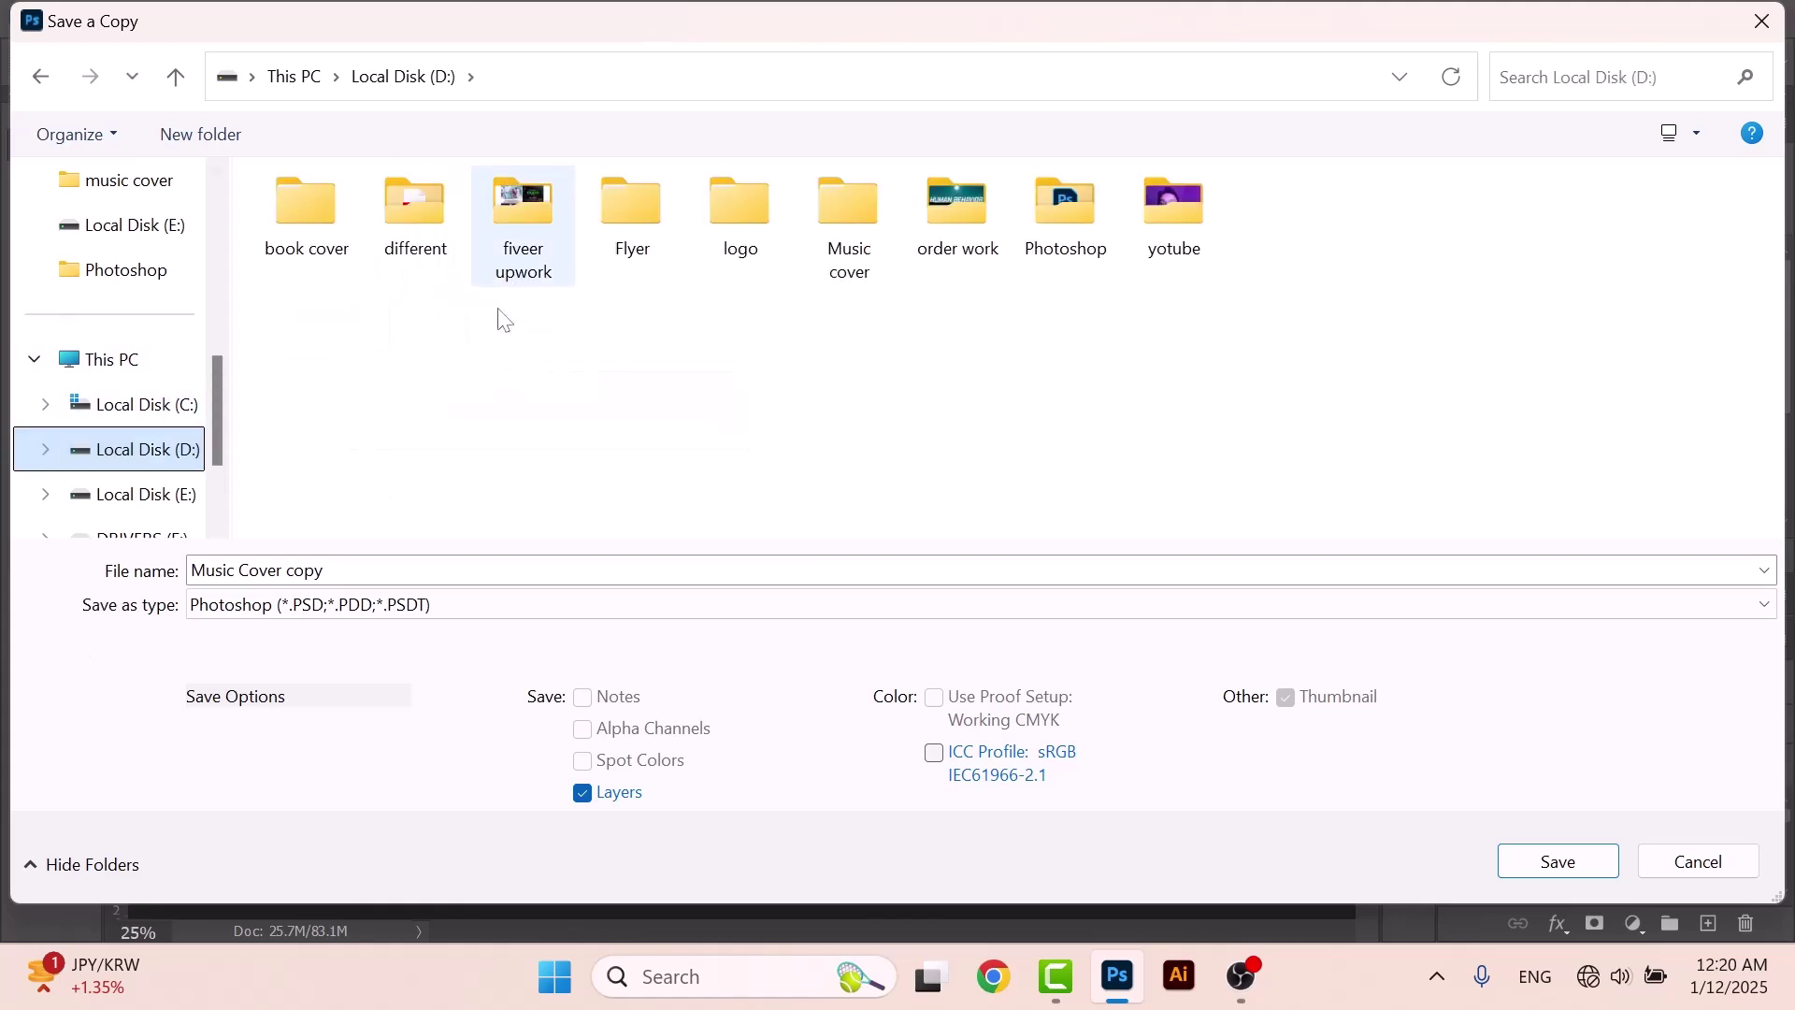
Look through the folders on Local Disk (D:) and Local Disk (C:) for a place to save the copy.
double_click(1080, 238)
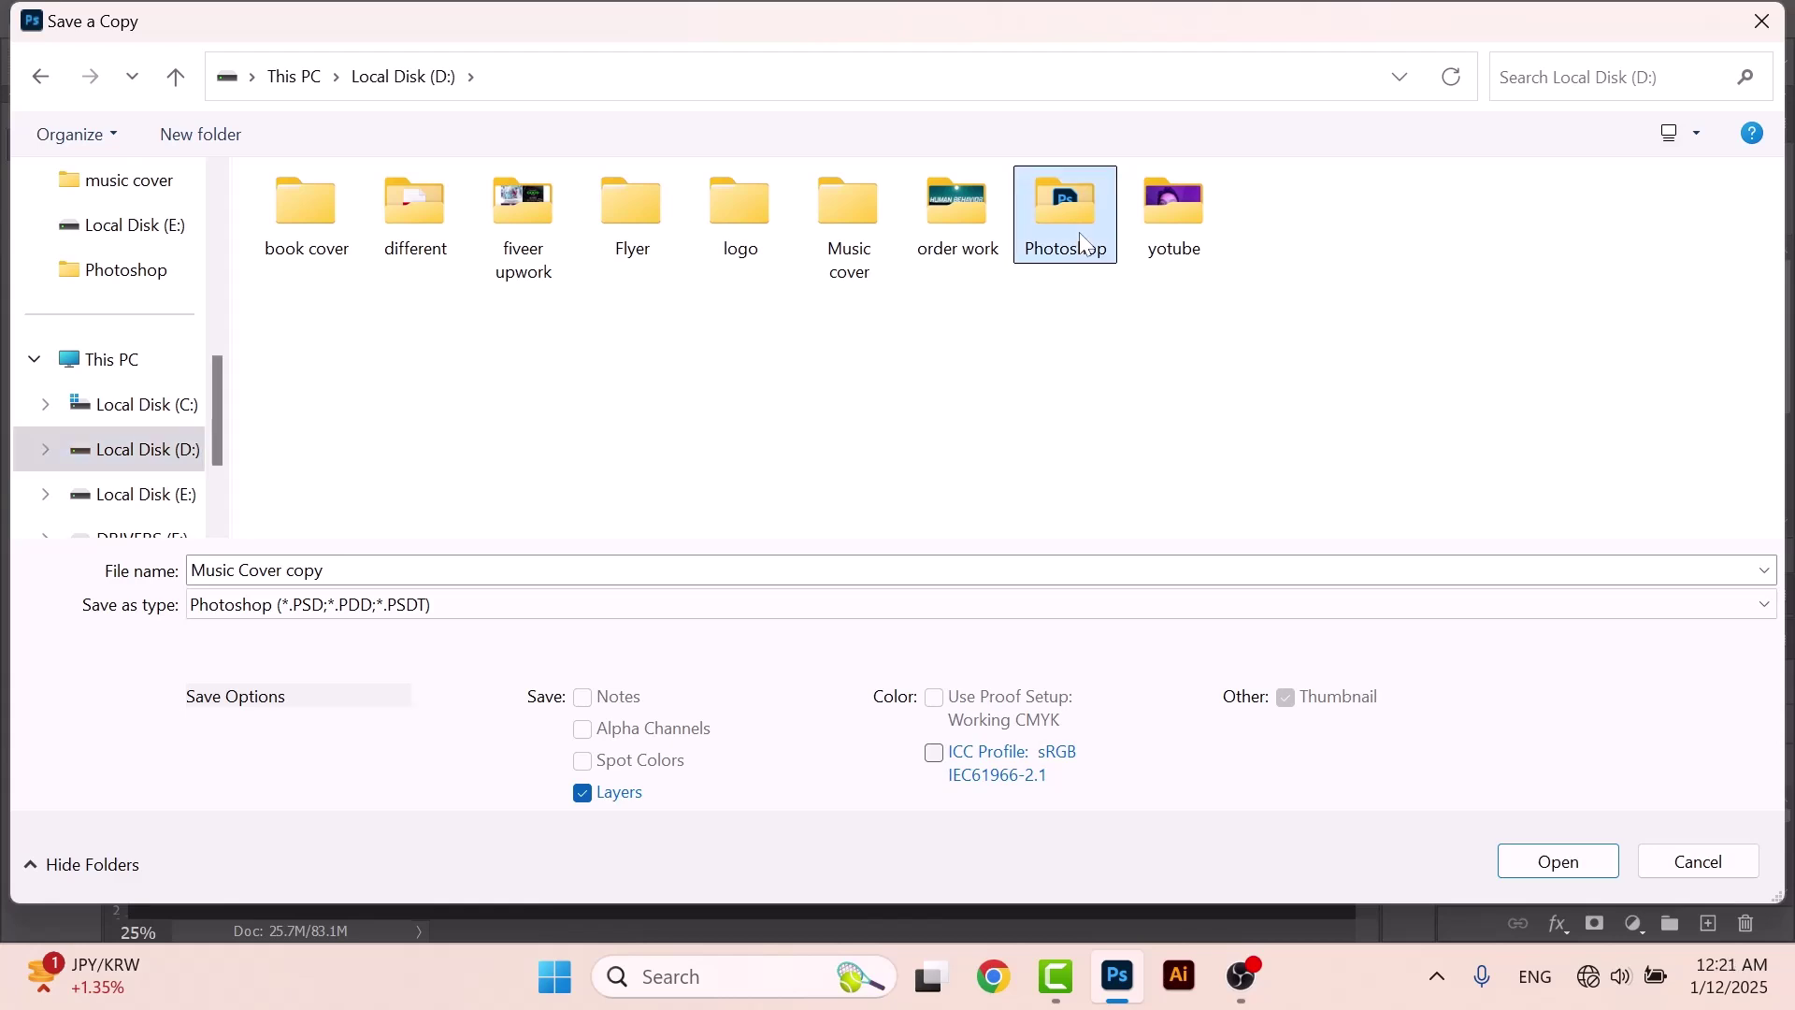
left_click(166, 459)
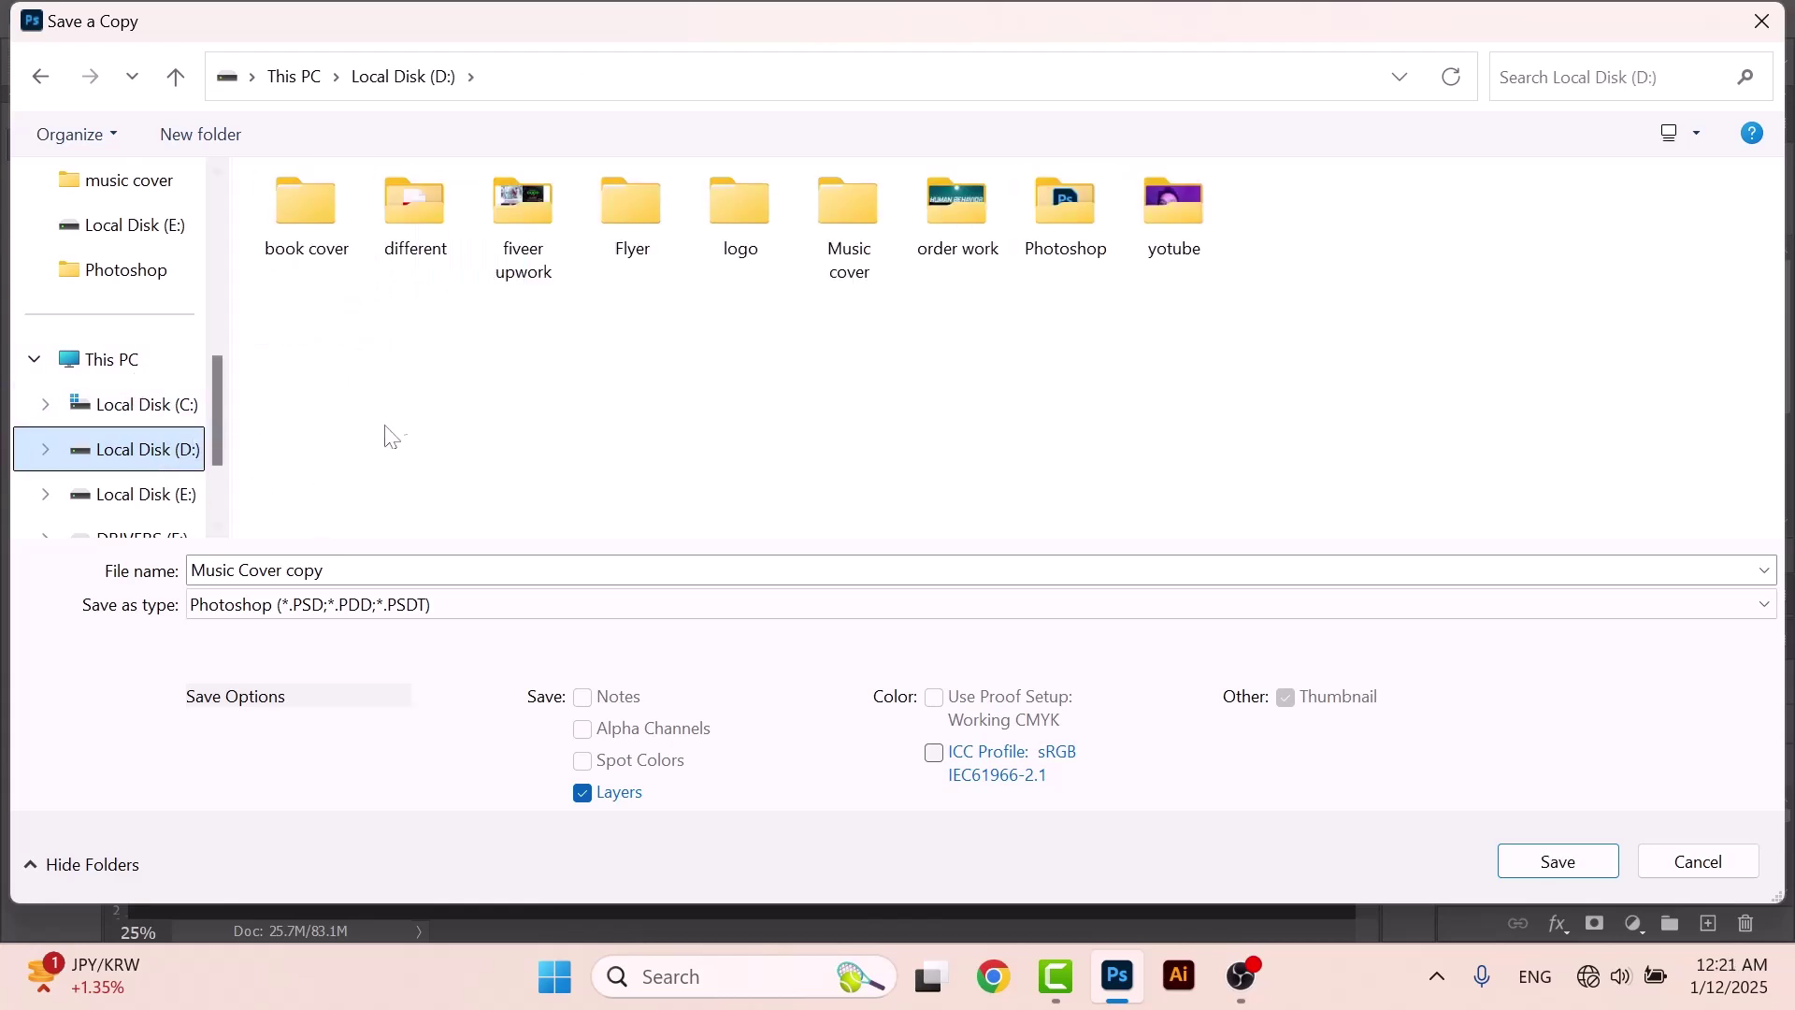
scroll(159, 288, "up", 3)
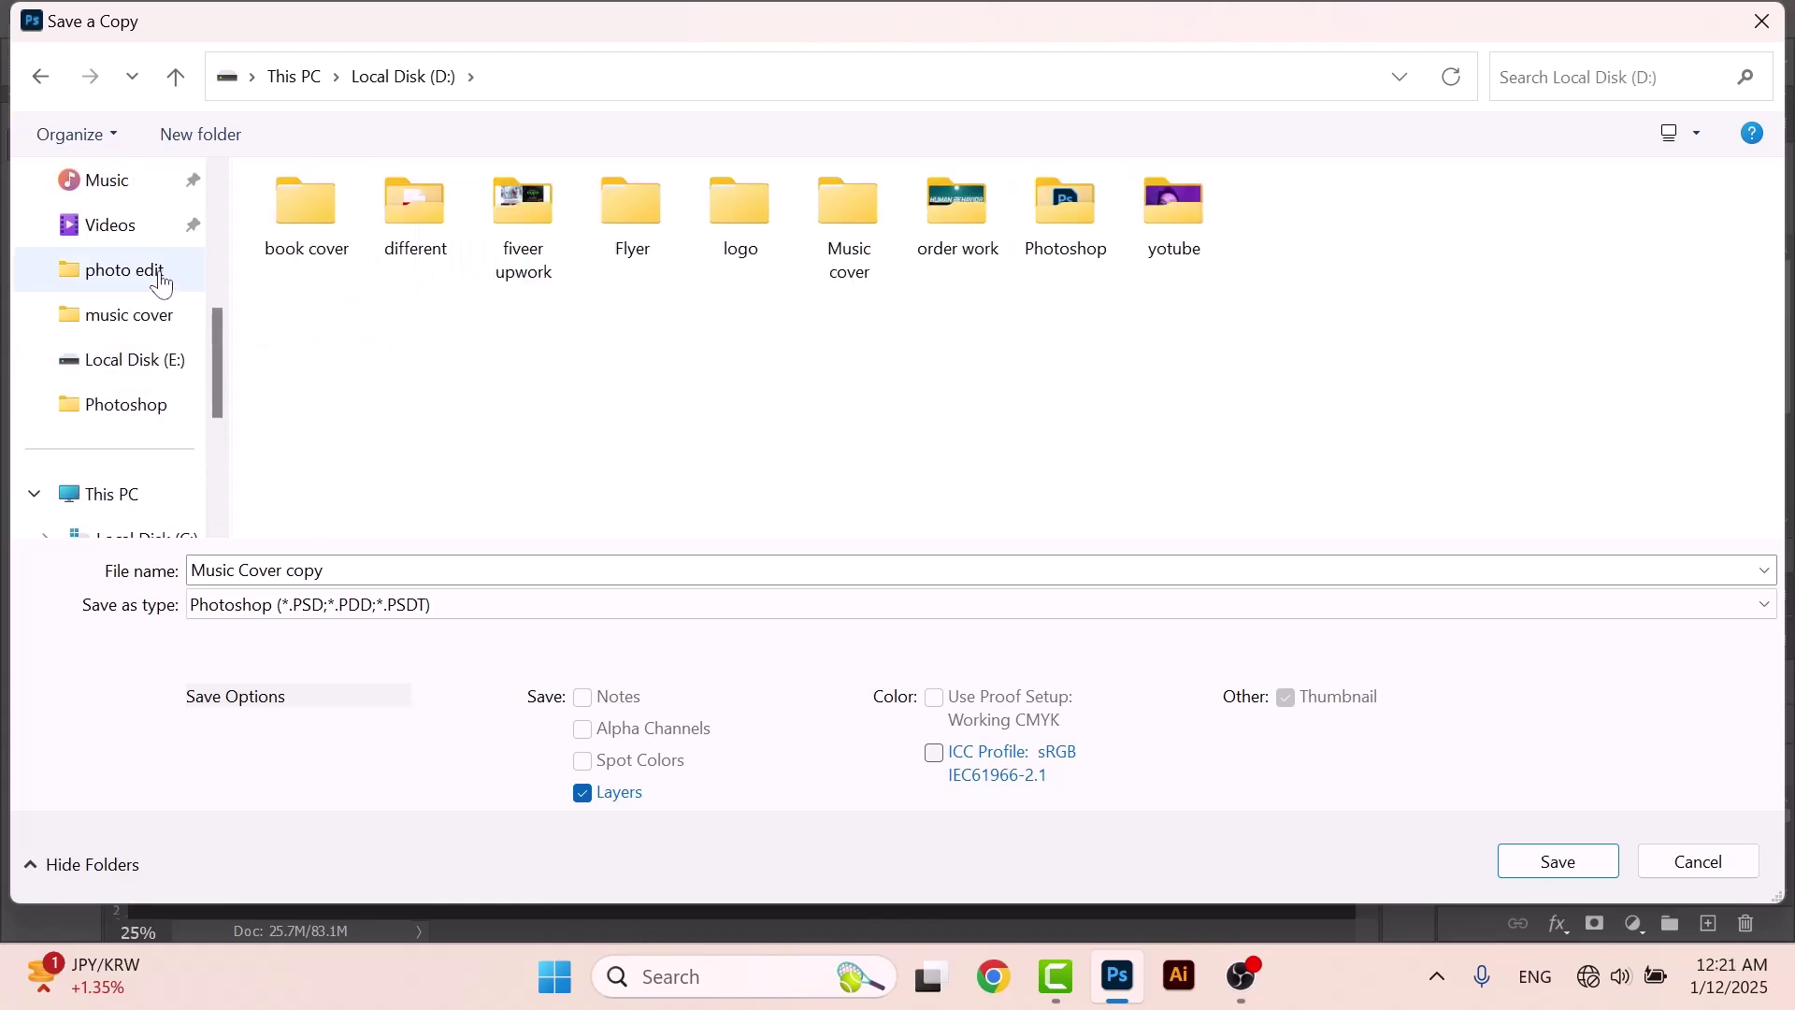
scroll(152, 321, "down", 4)
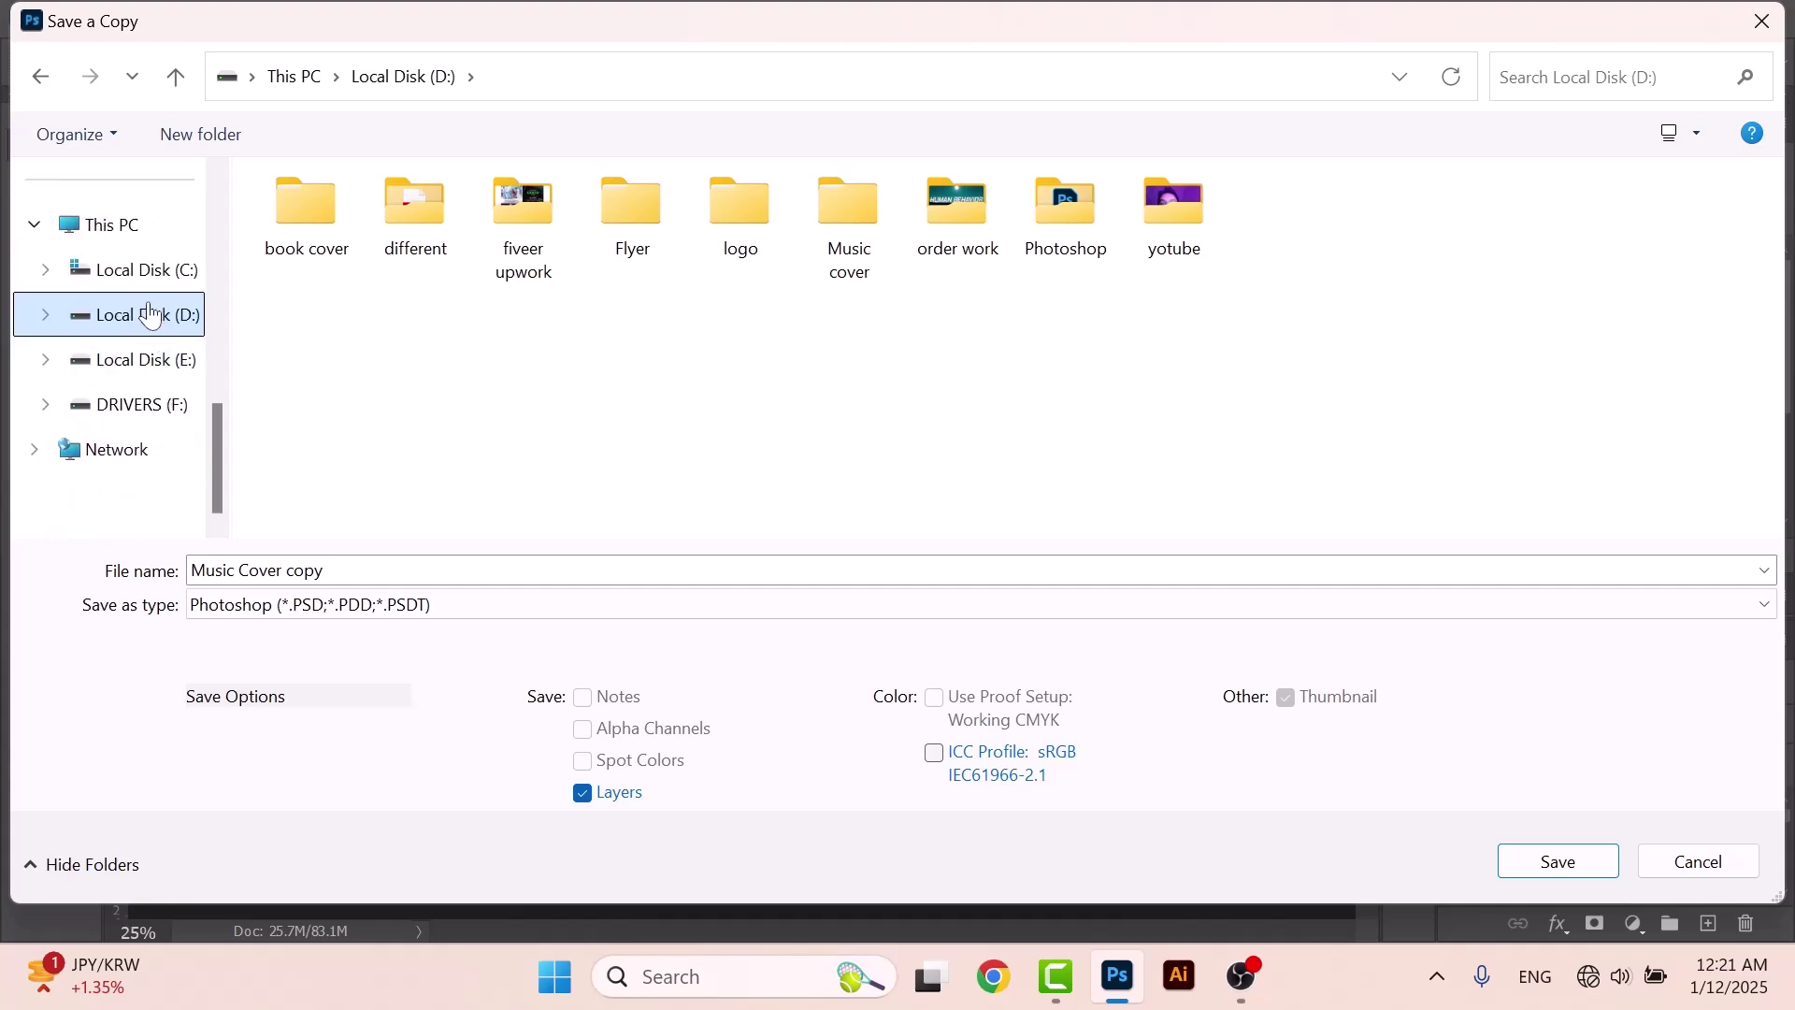
scroll(164, 318, "up", 3)
left_click(160, 405)
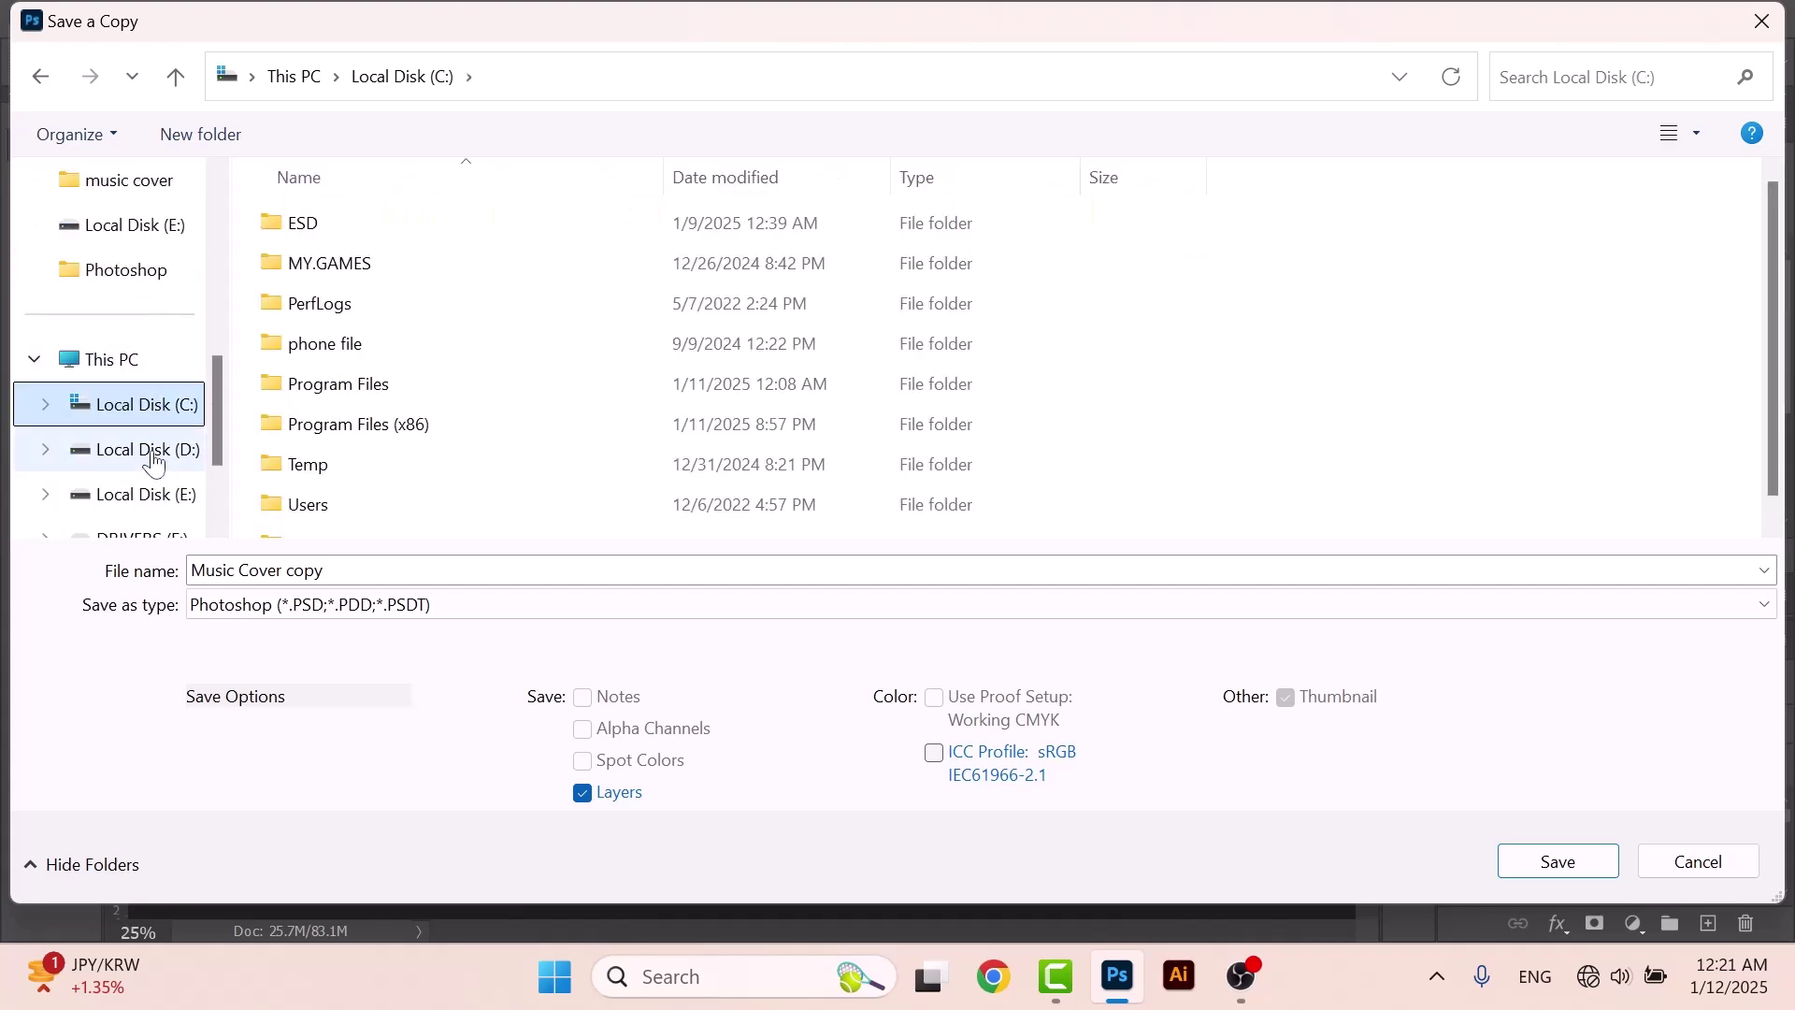
left_click(153, 453)
scroll(159, 463, "down", 3)
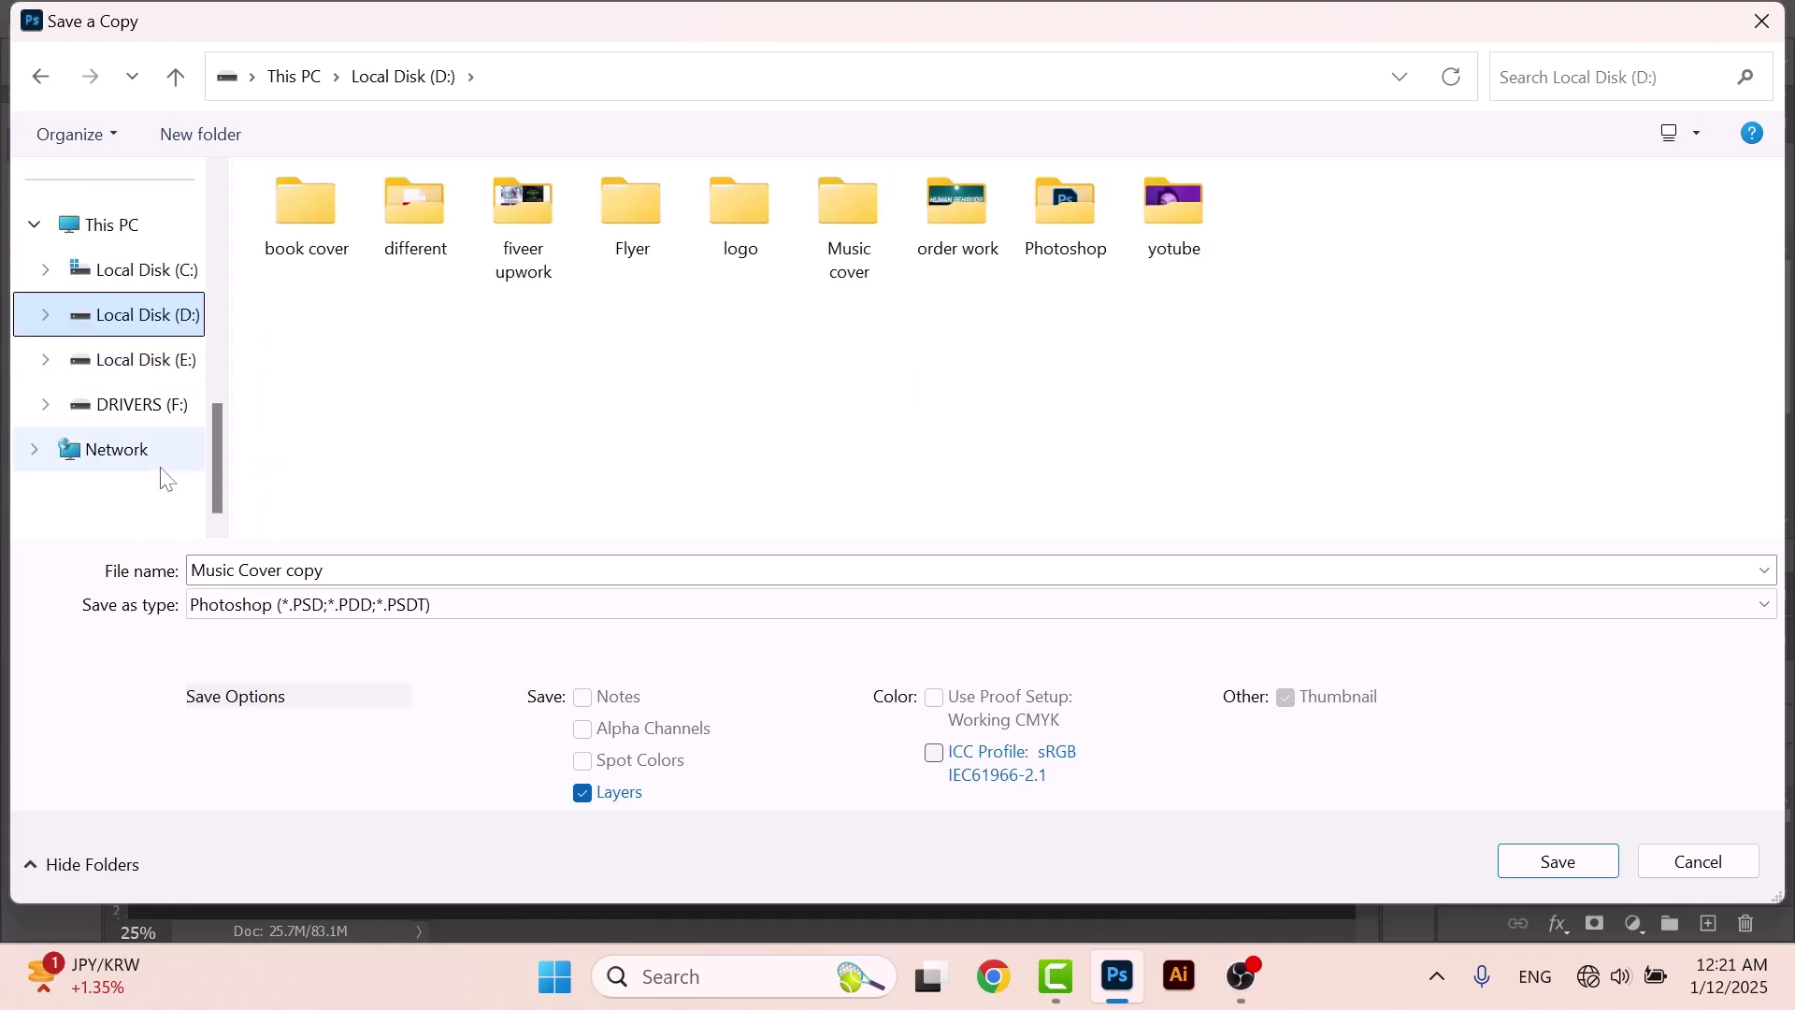
Create a folder named "photoshop" on Local Disk (E:).
left_click(156, 373)
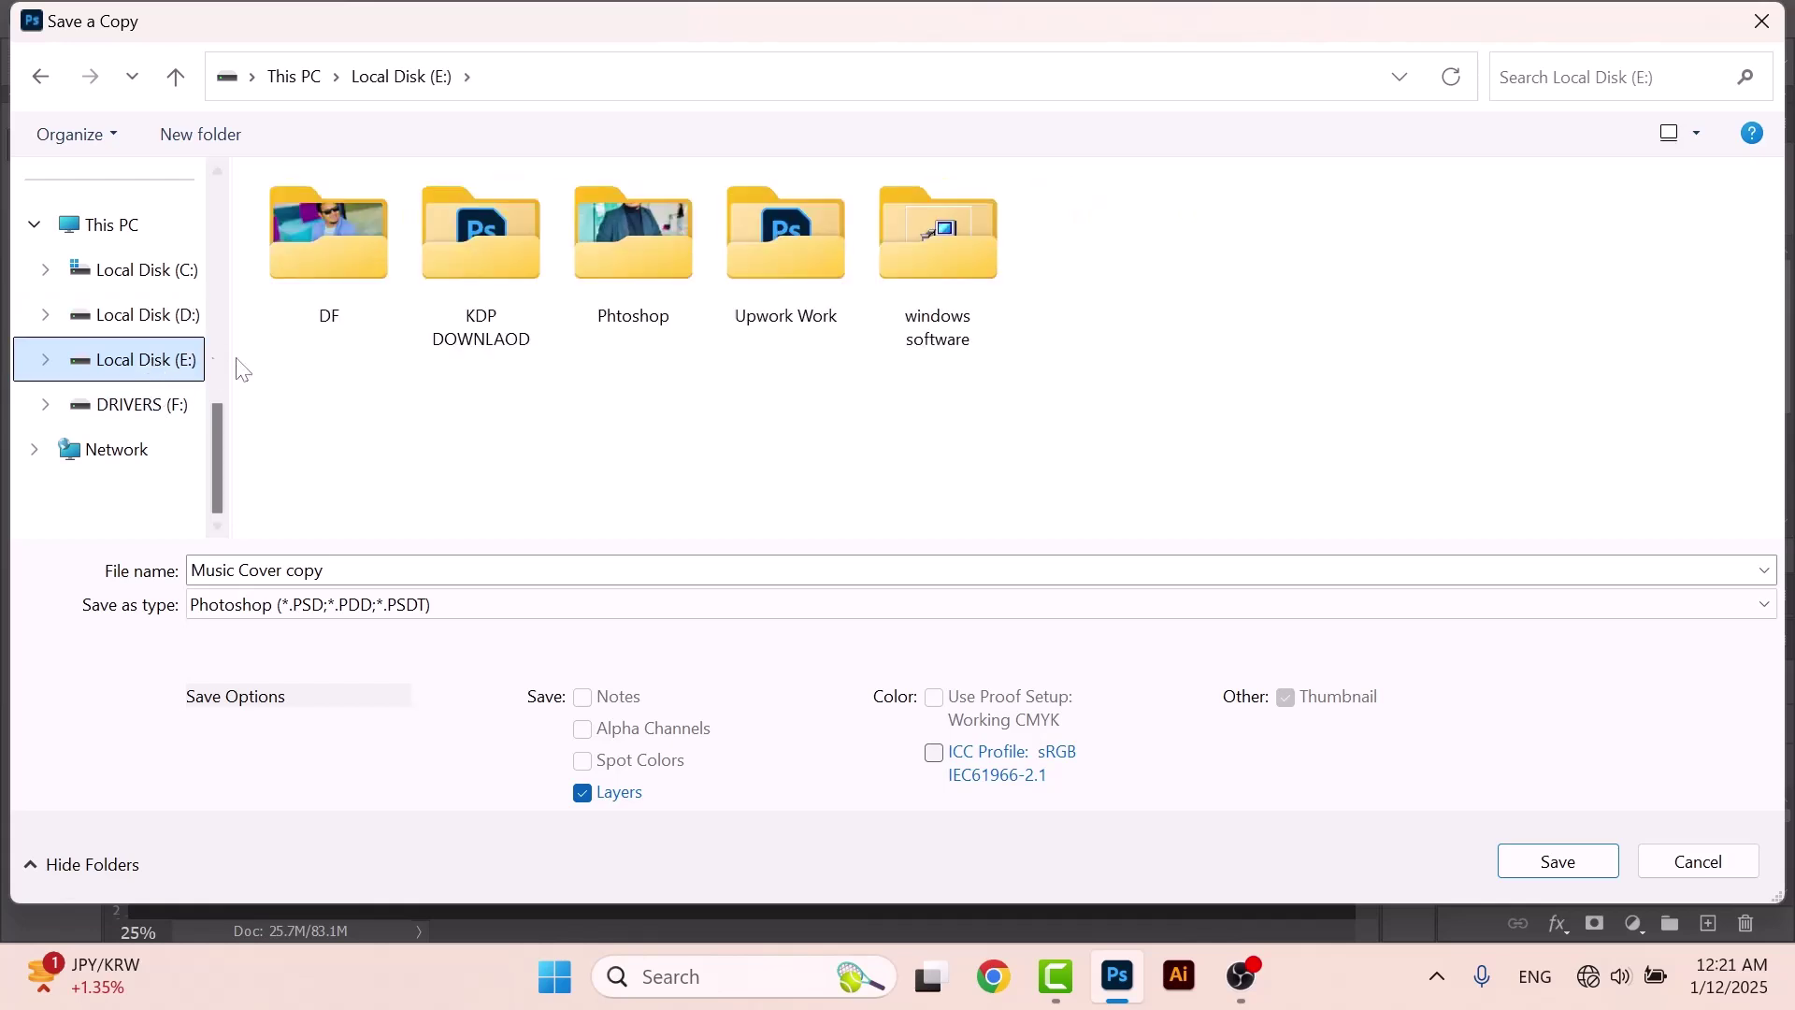
left_click(1069, 278)
right_click(1066, 273)
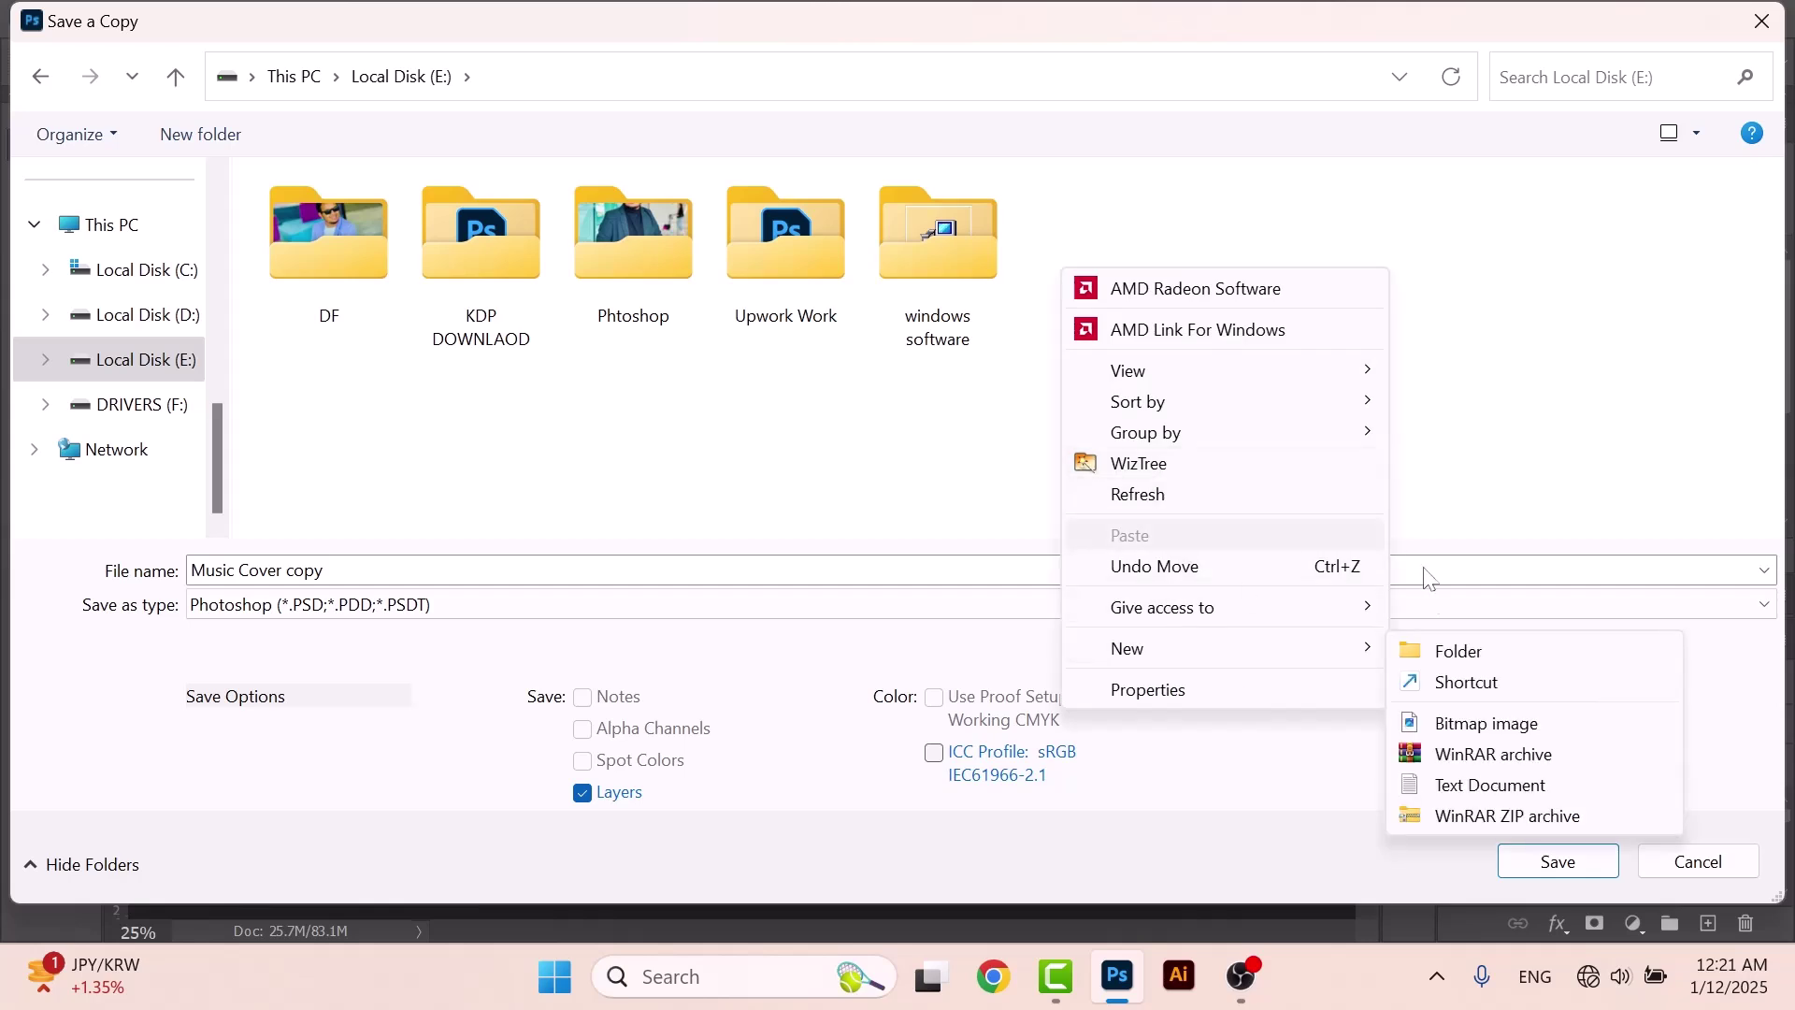
mouse_move(1363, 647)
left_click(1444, 647)
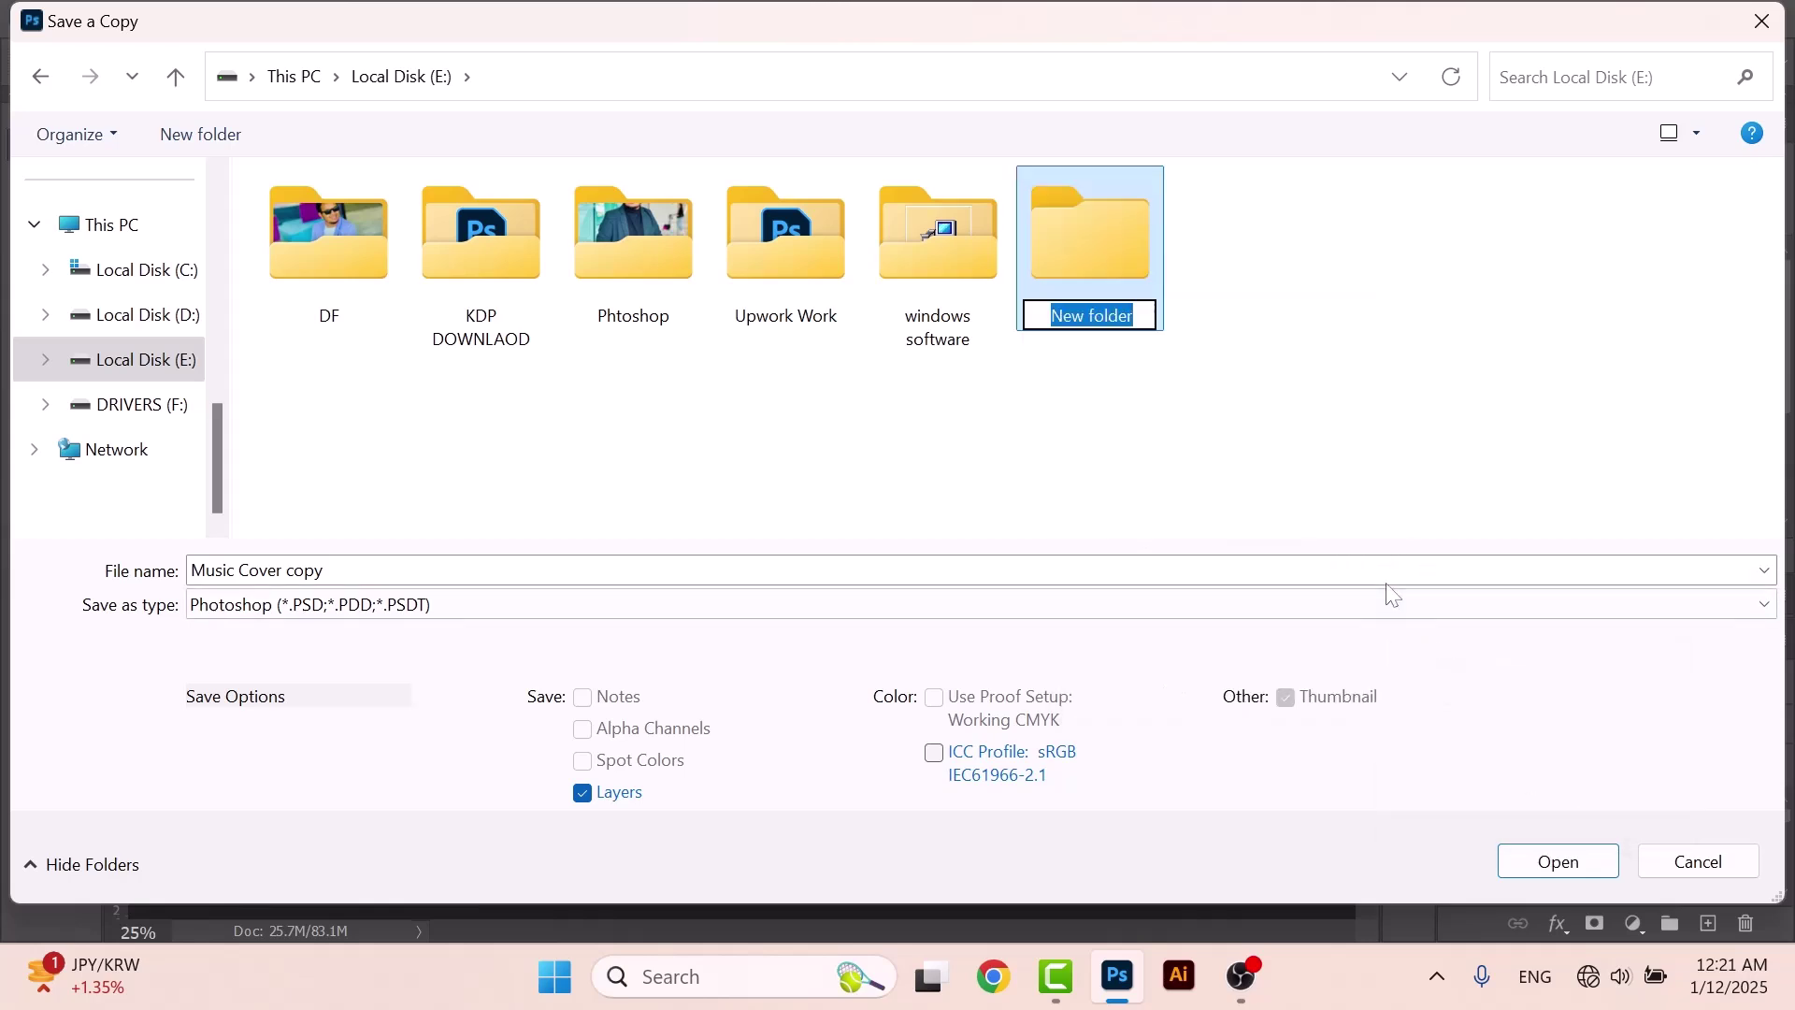
type("pho")
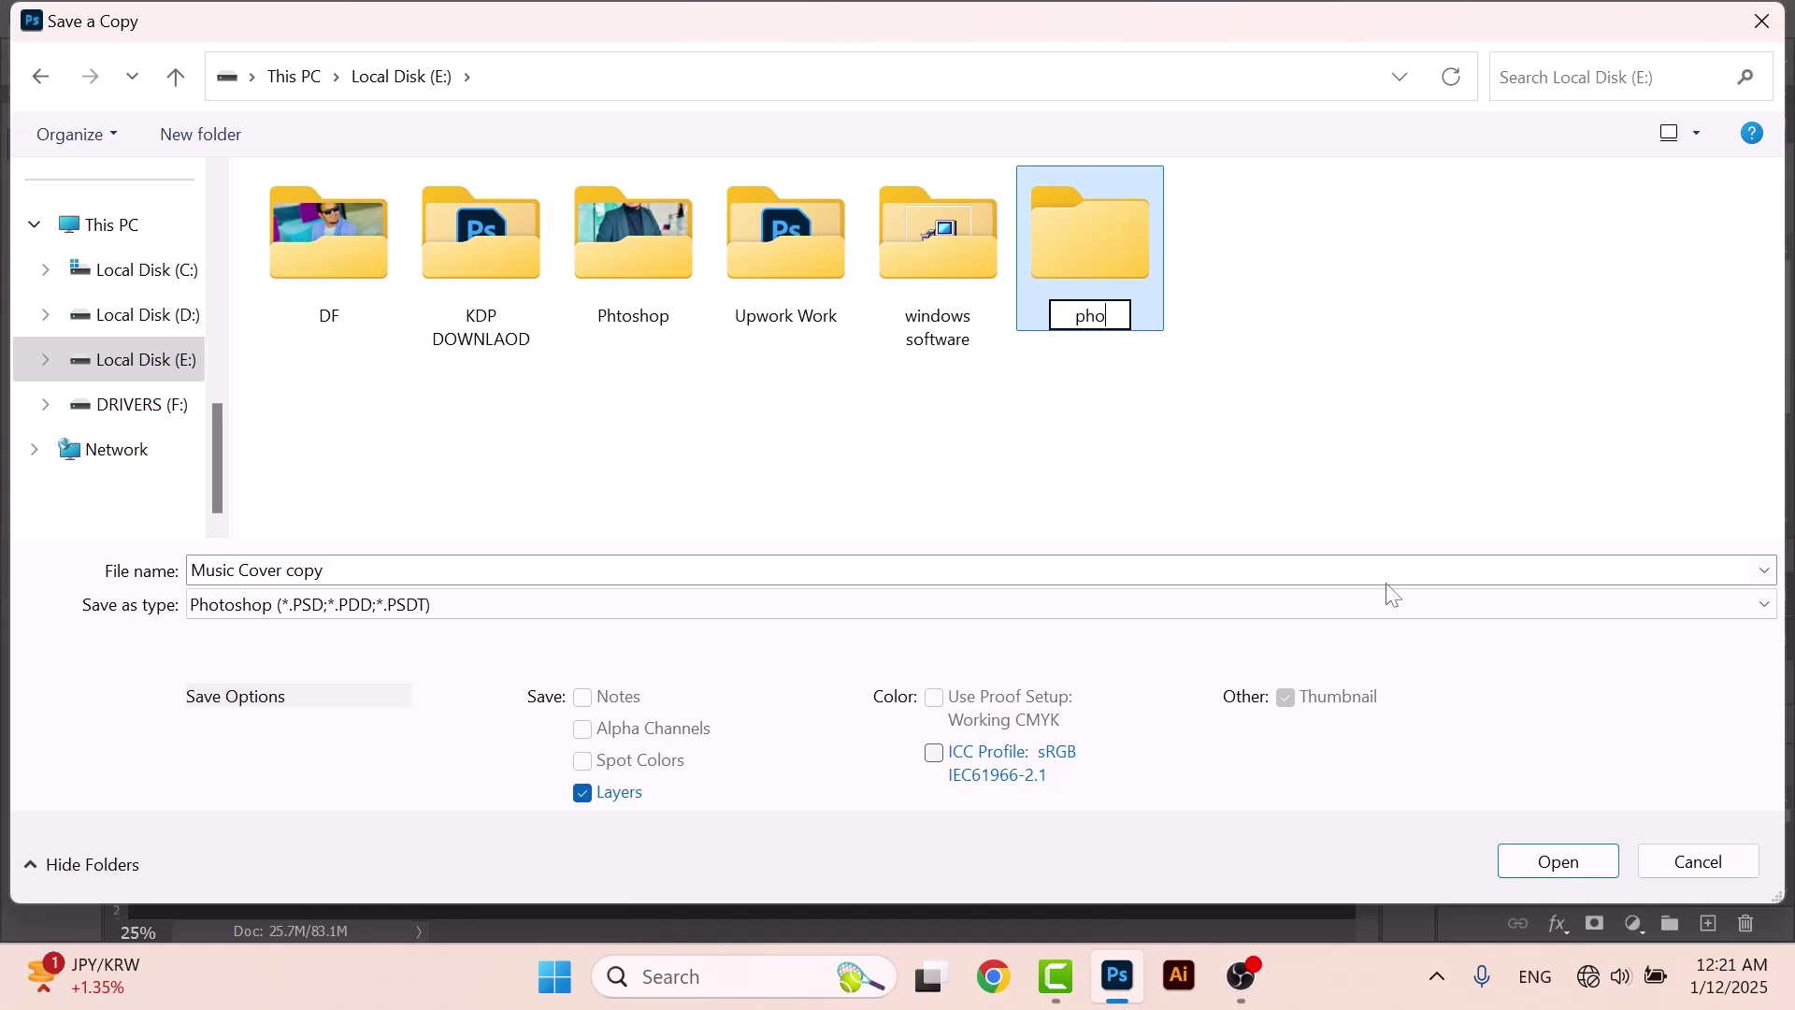
type("toshop")
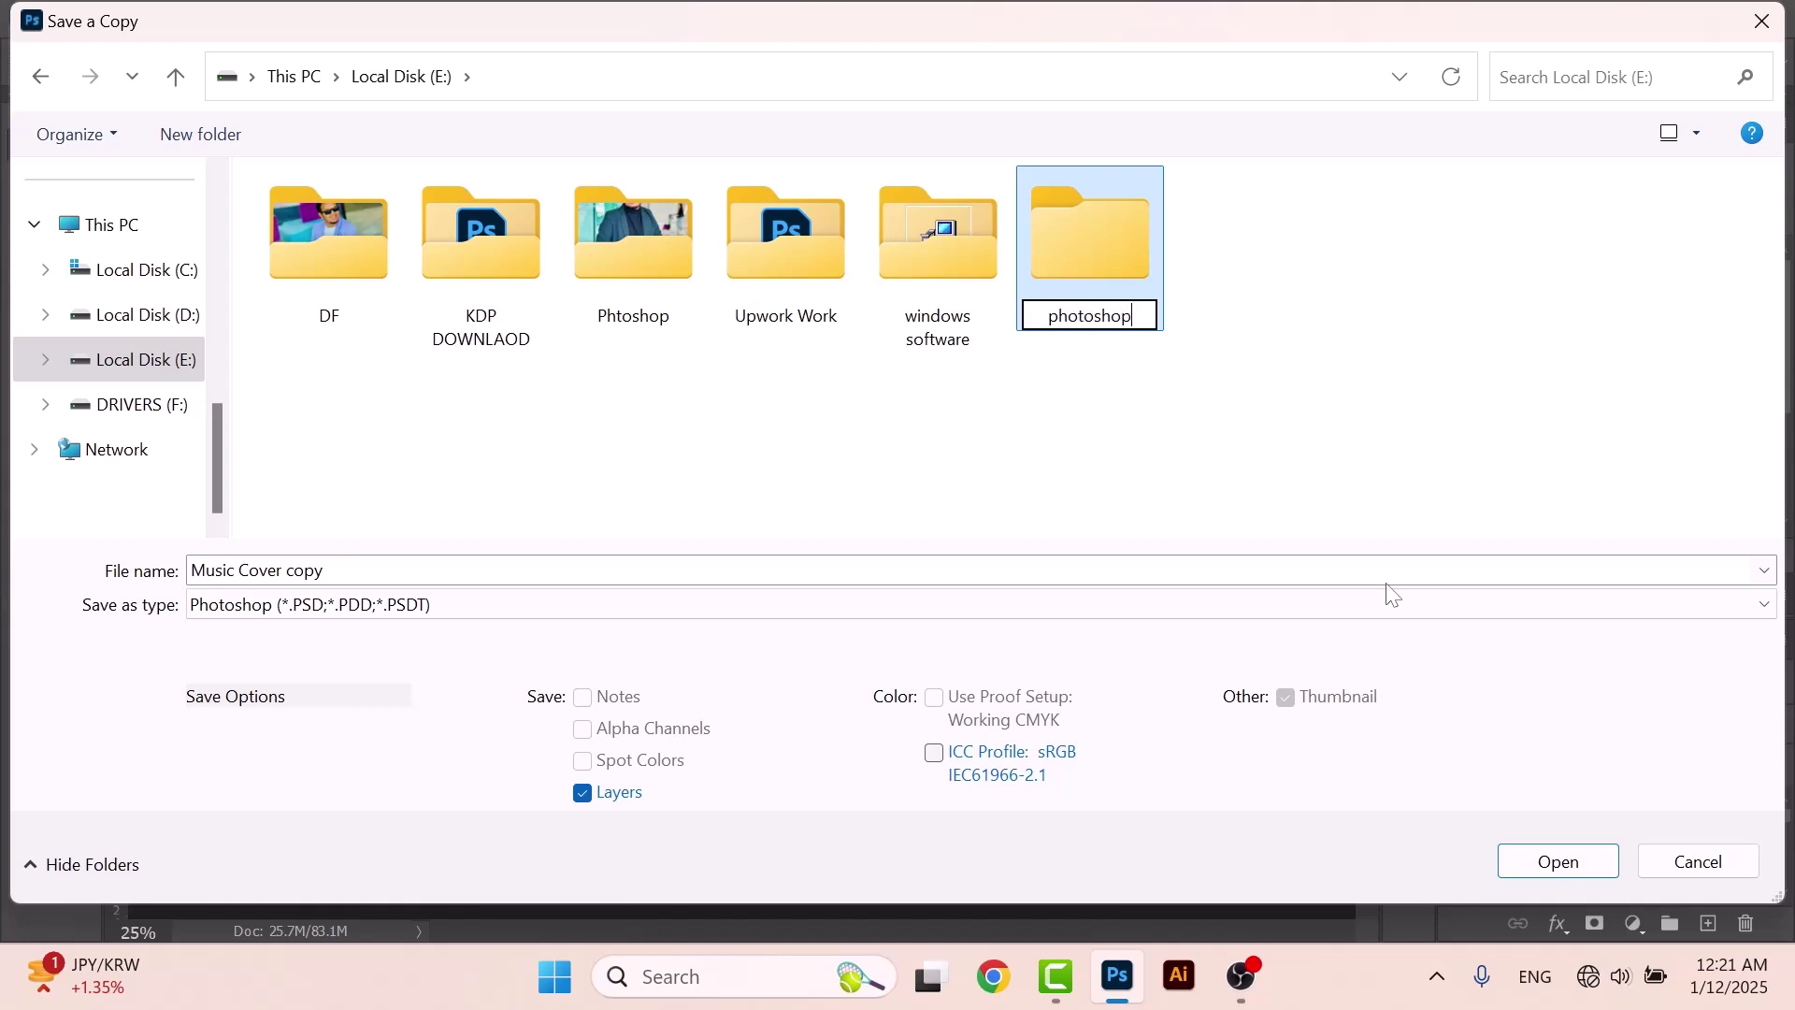
left_click(1384, 432)
Save the PSD as "Music Cover copy" inside the new photoshop folder, leaving Maximize Compatibility off.
double_click(1096, 243)
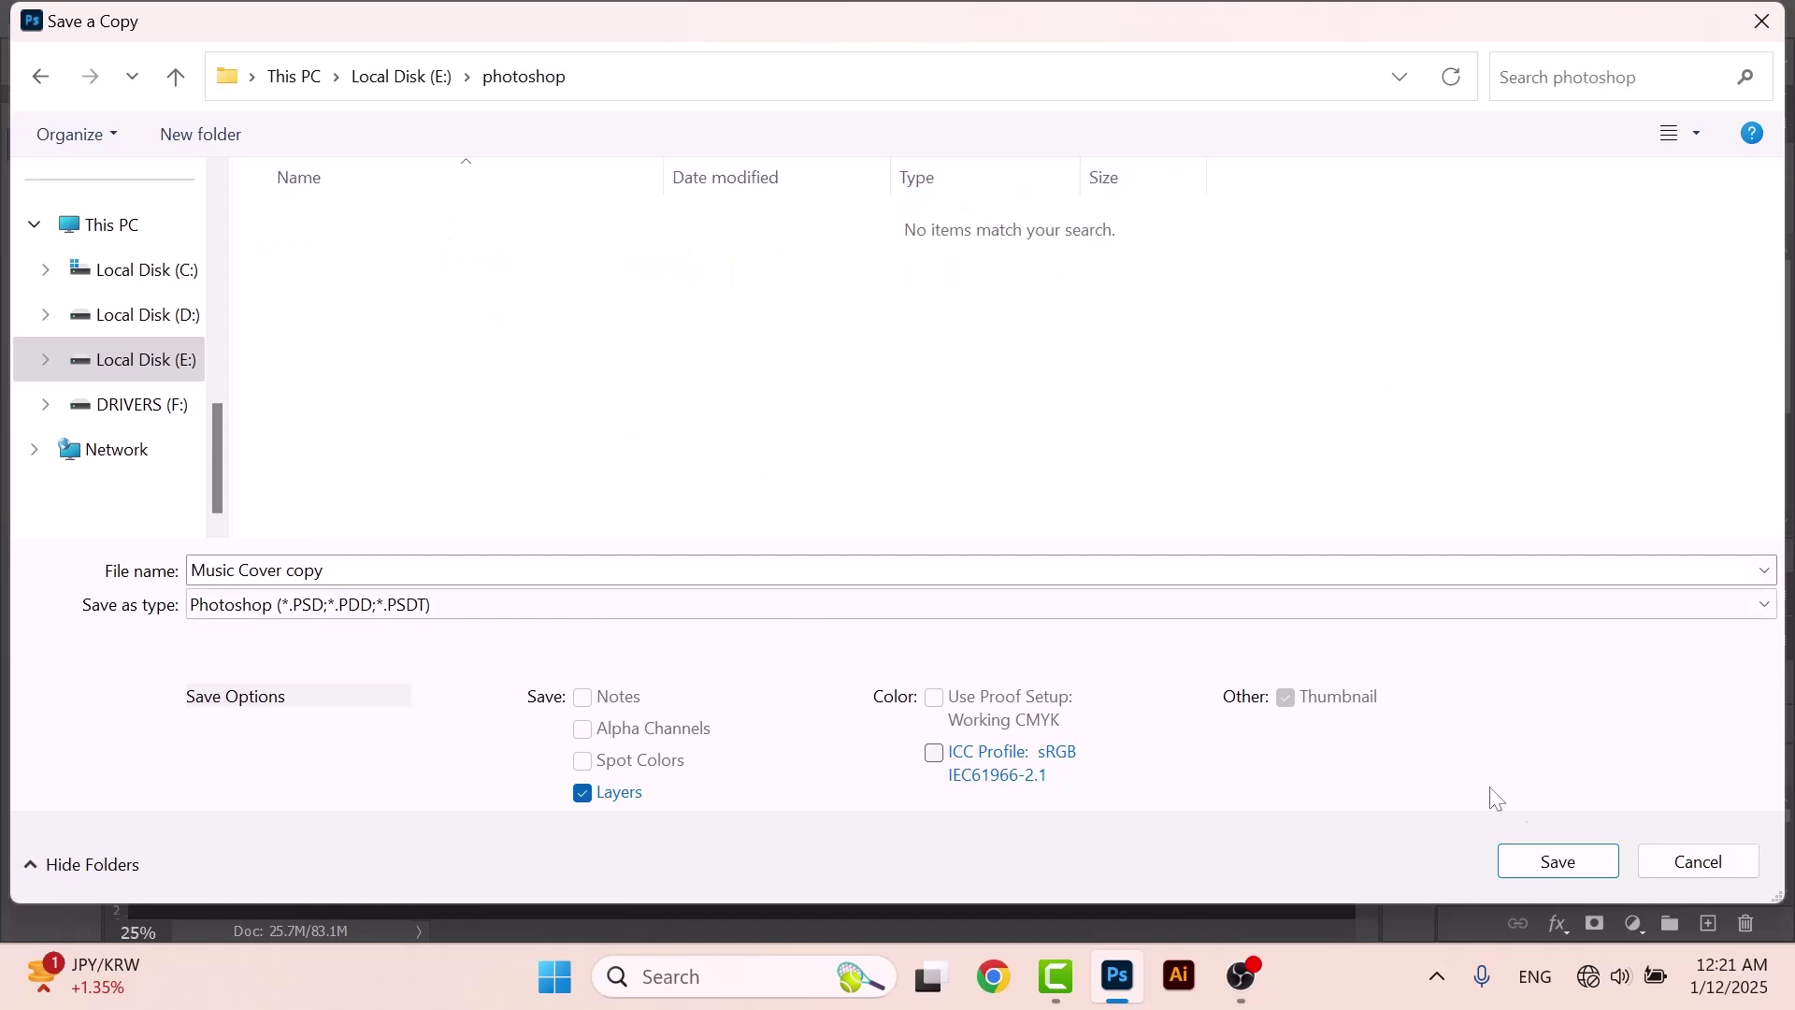
left_click(1559, 861)
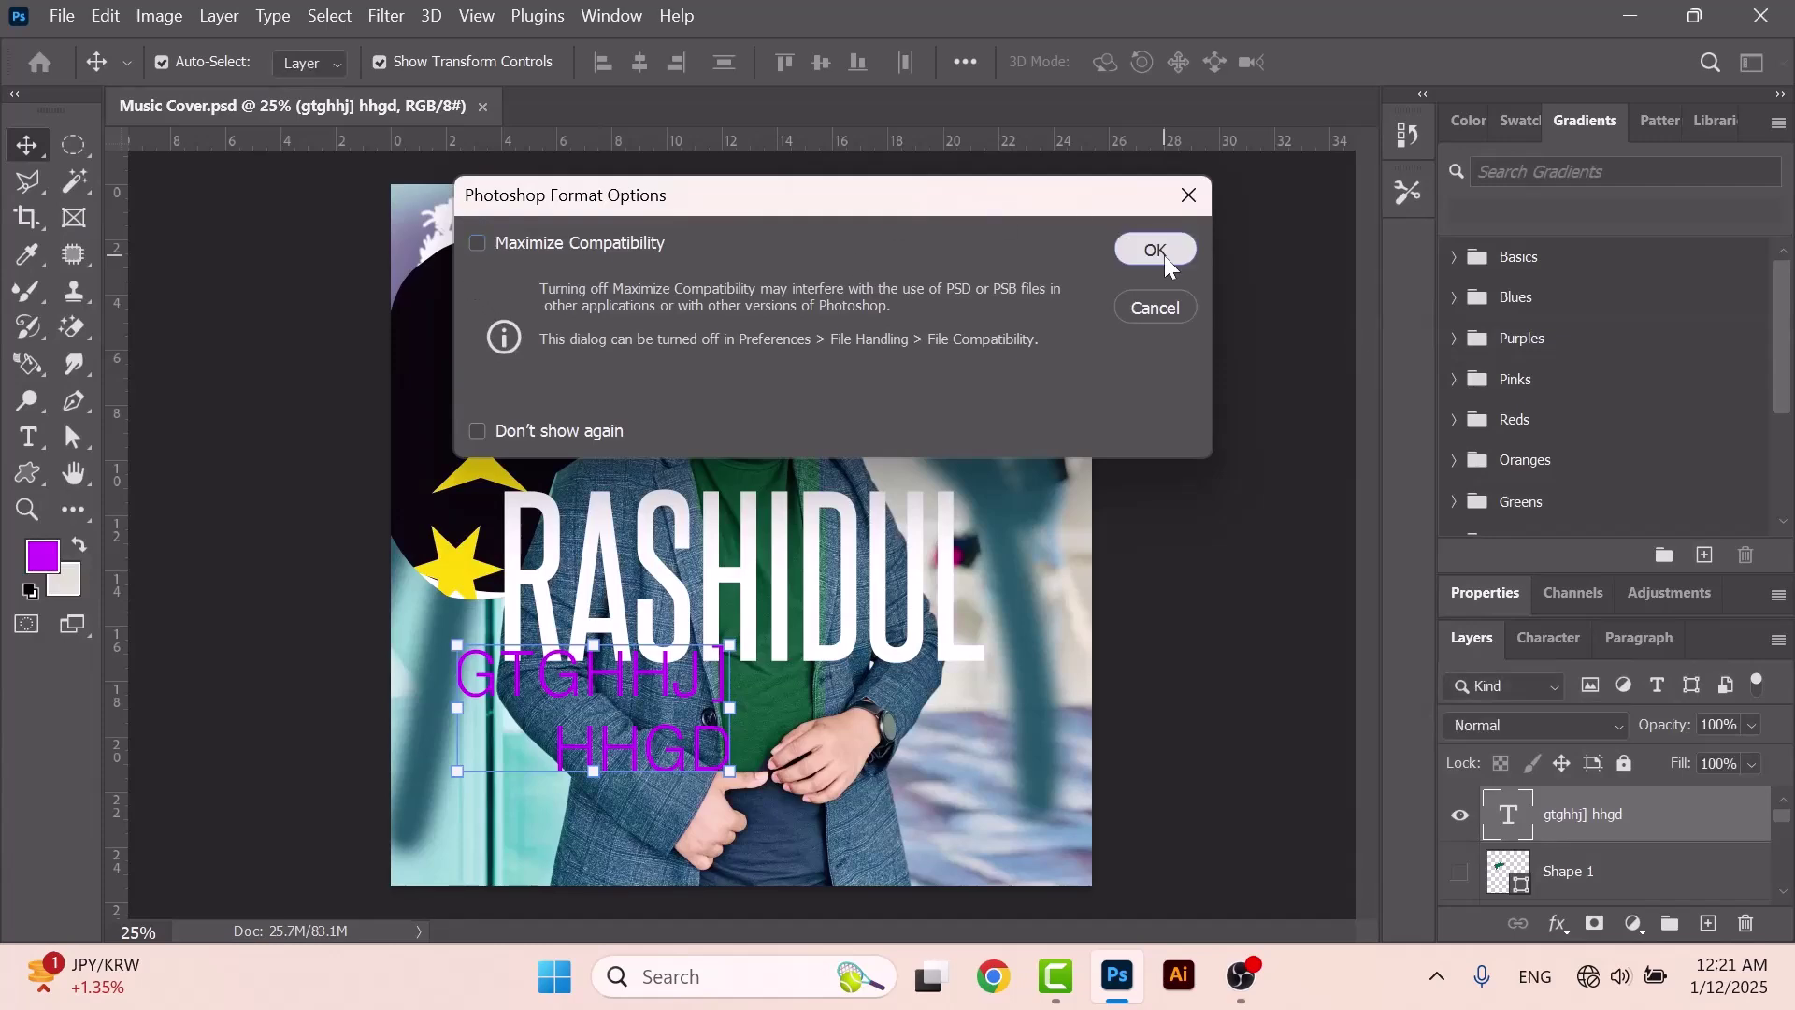
left_click(1162, 253)
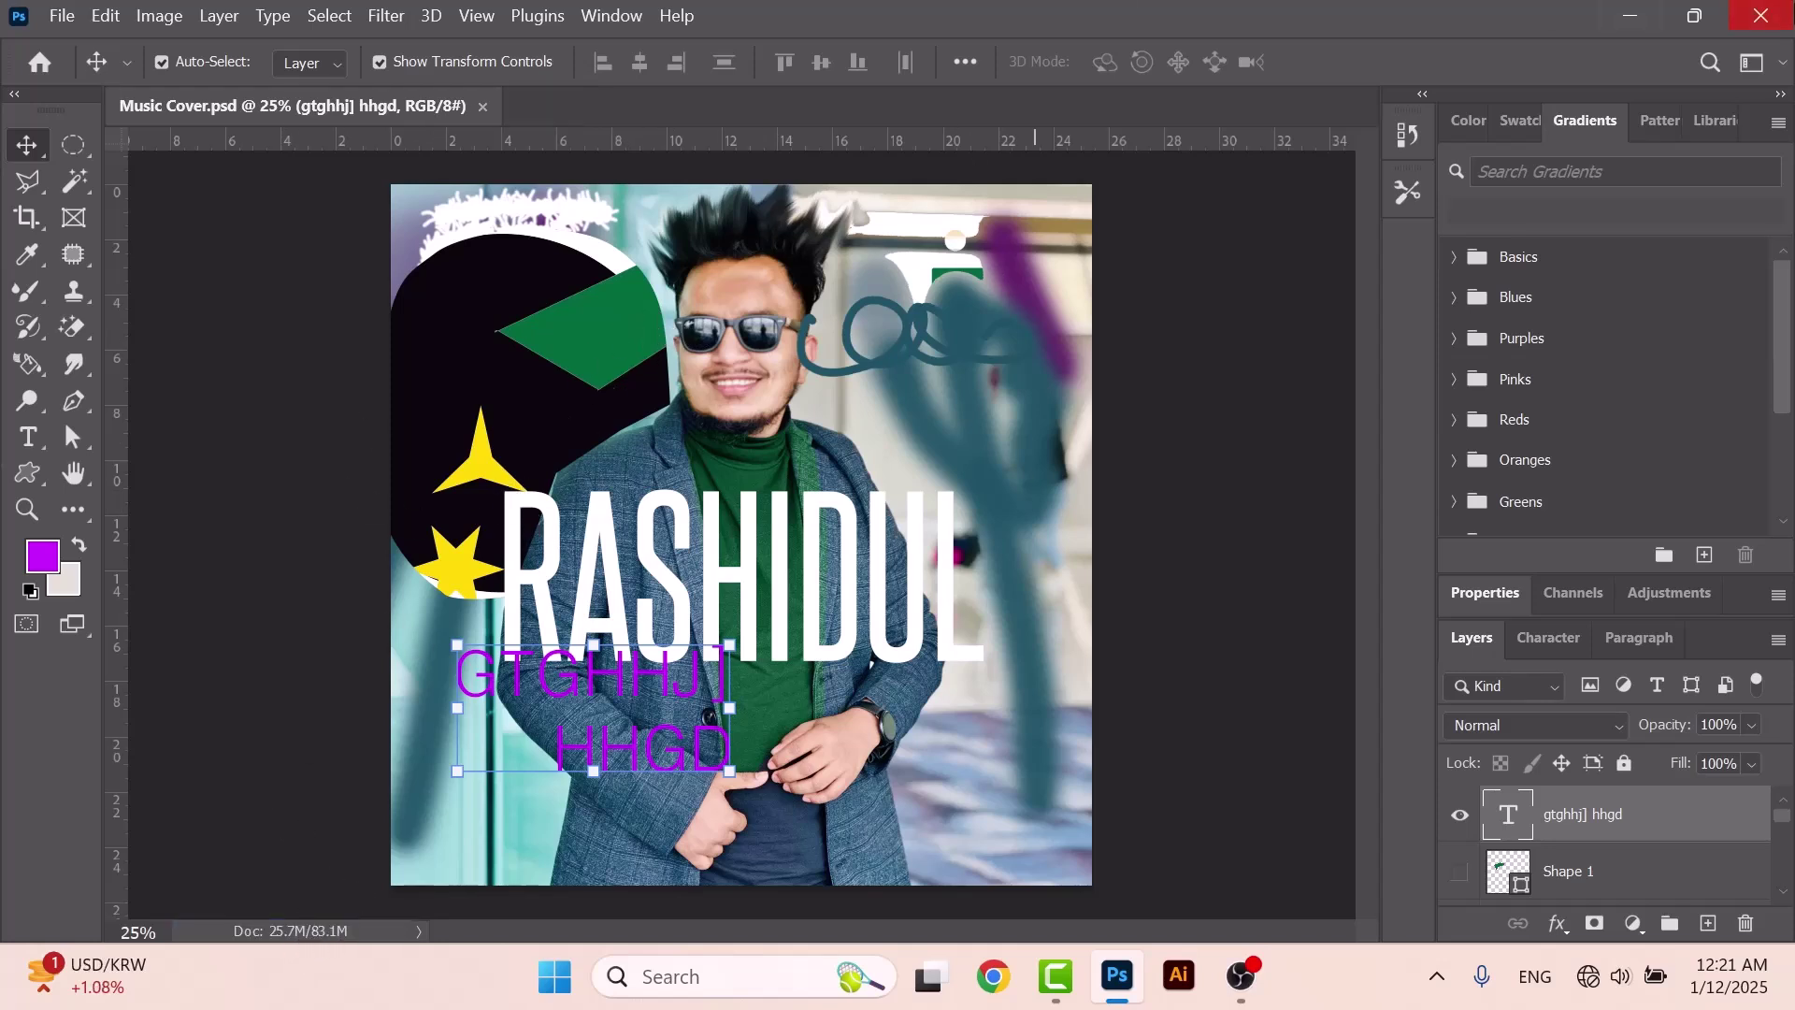
Close Photoshop, refresh the desktop, and open Local Disk (E:) in File Explorer.
left_click(1759, 13)
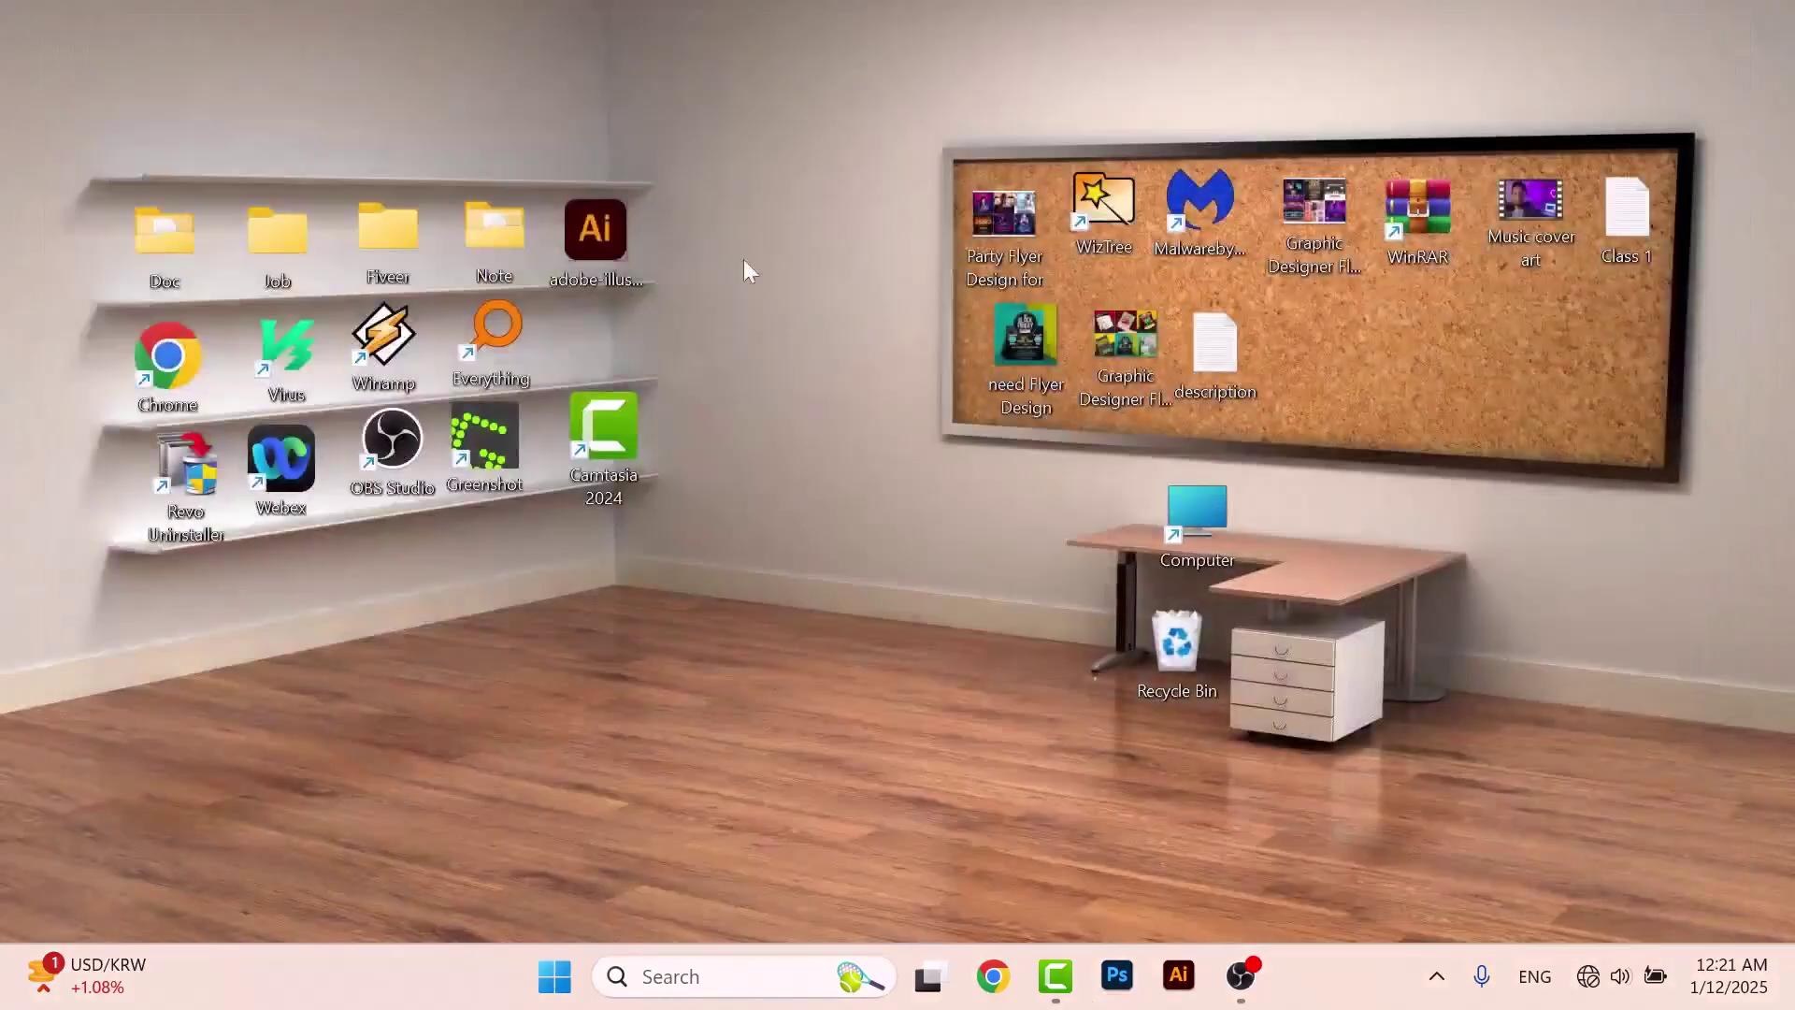
right_click(745, 261)
left_click(868, 382)
double_click(1218, 510)
left_click(1108, 296)
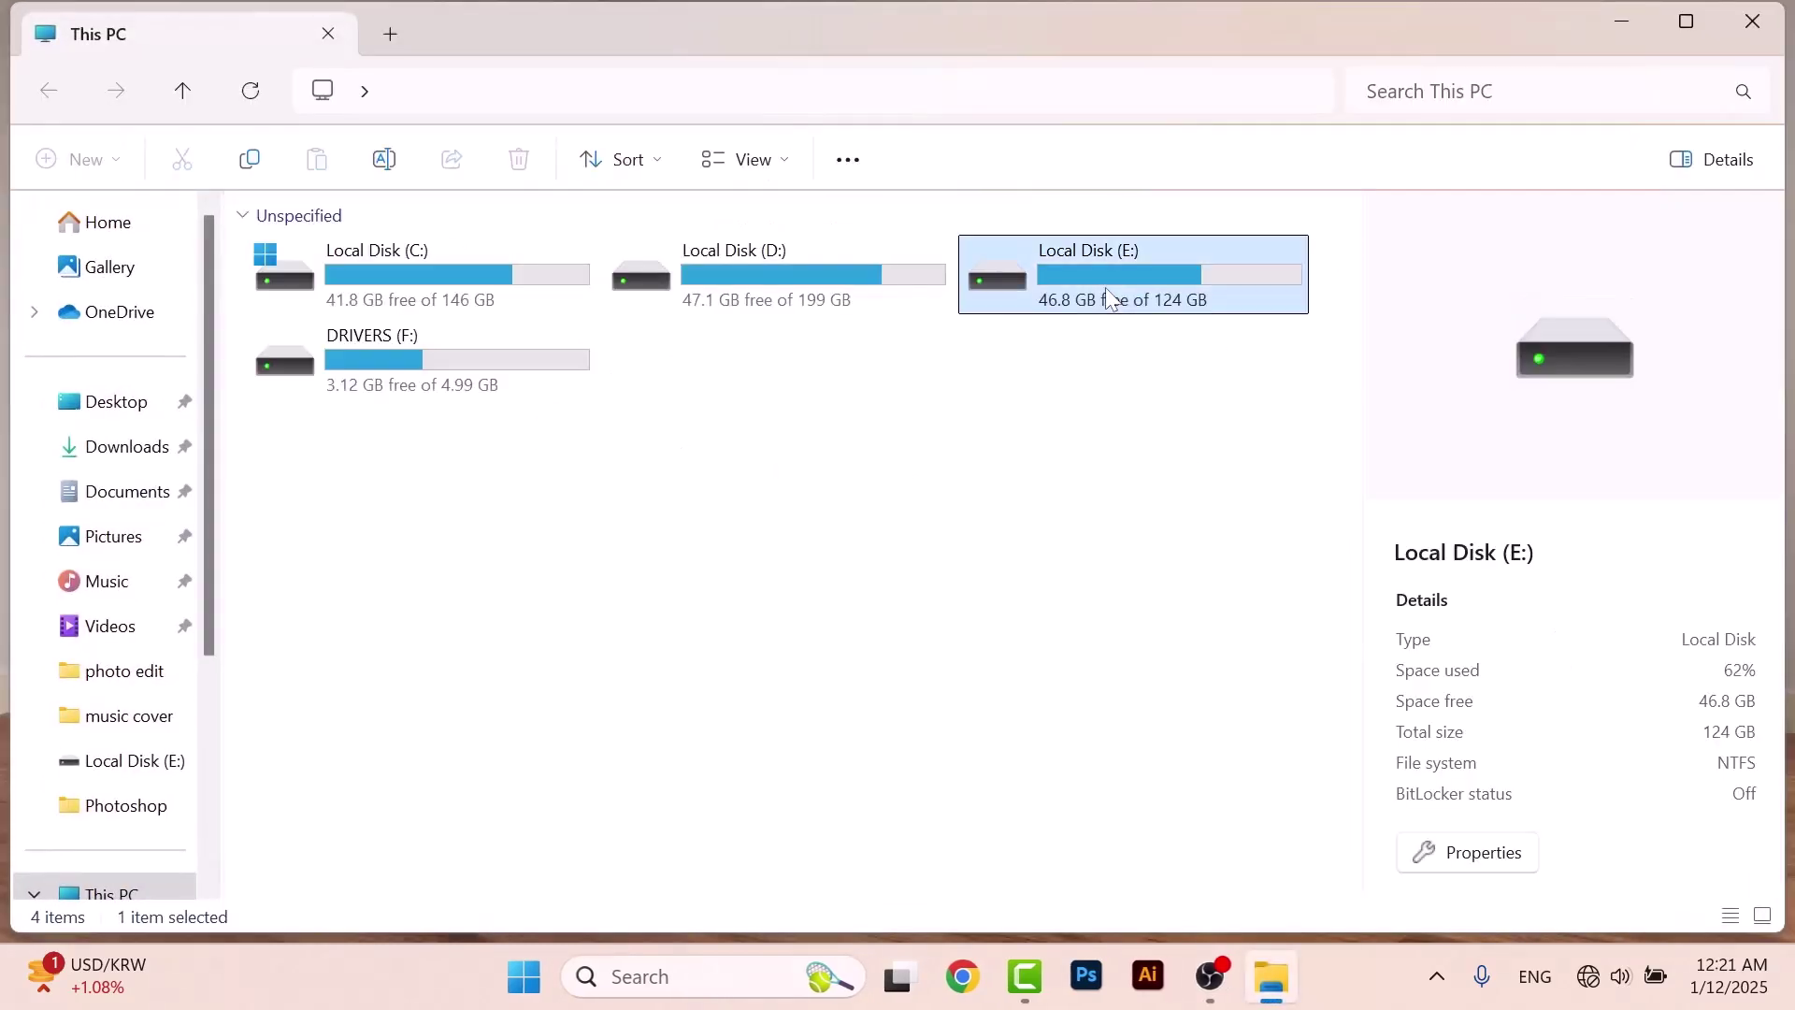
double_click(993, 318)
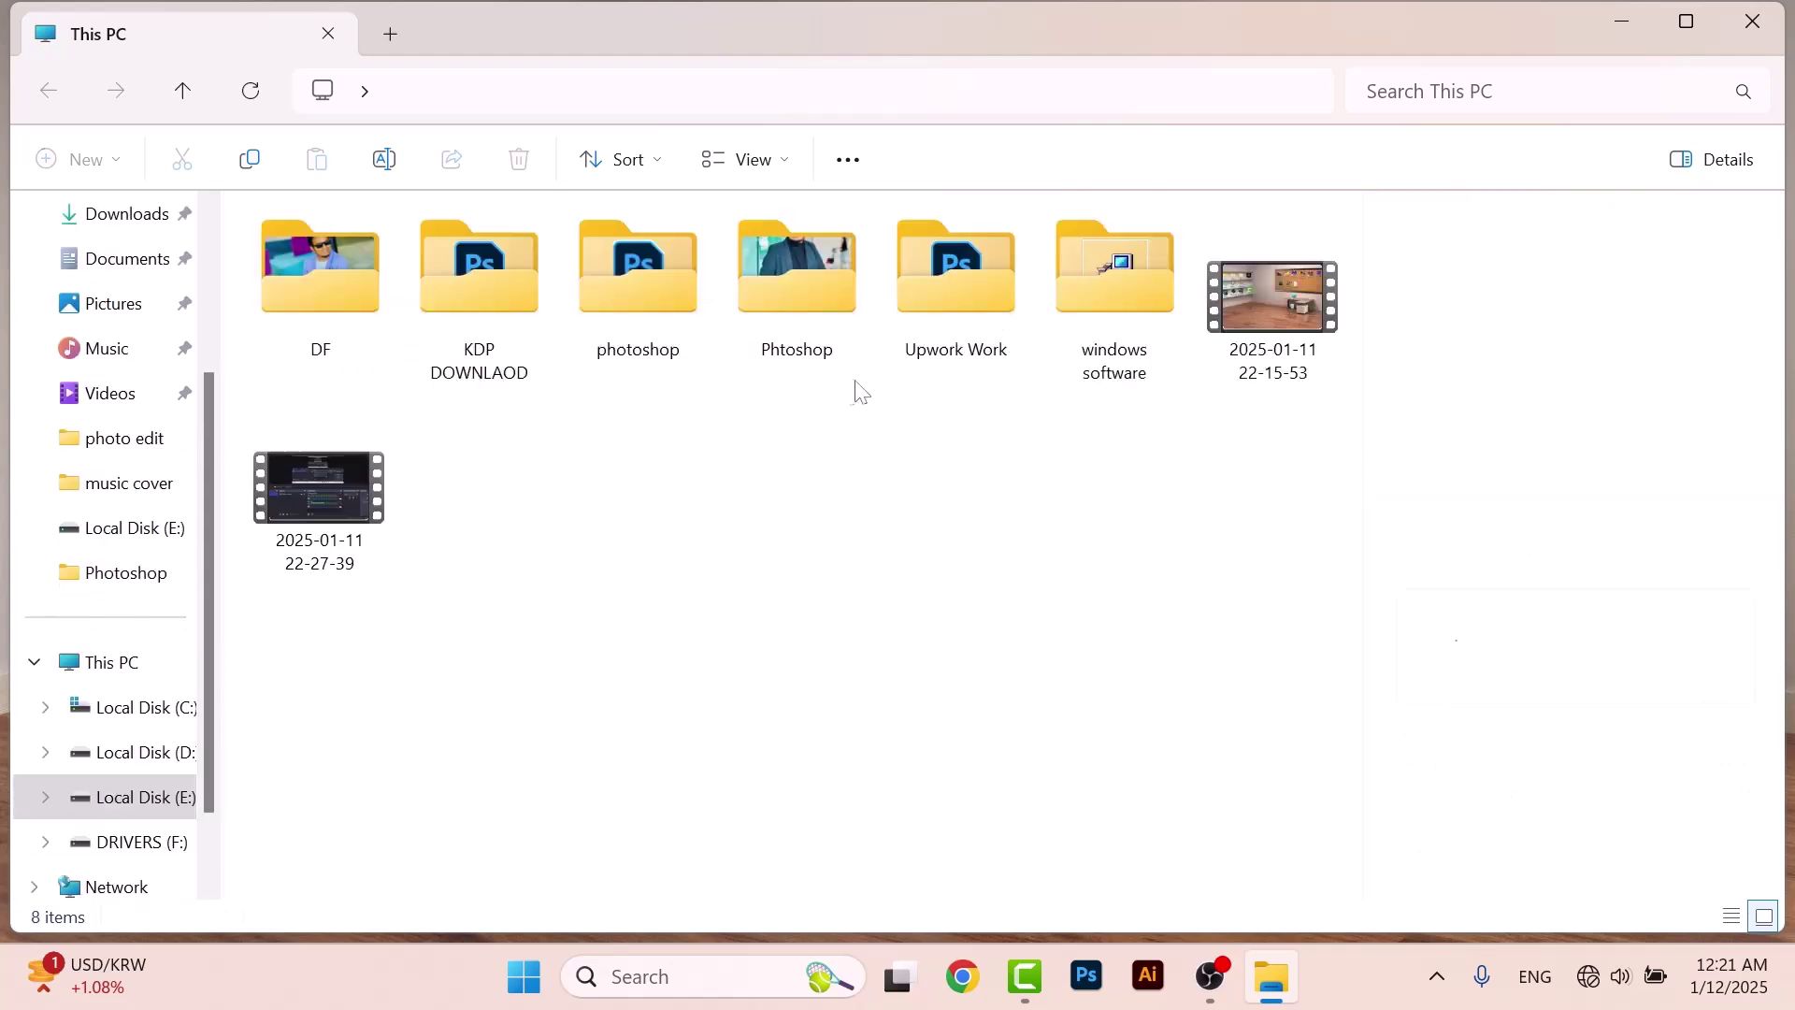
Open the Music Cover PSD from the Photoshop folder on Local Disk (D:) in Photoshop.
left_click(182, 91)
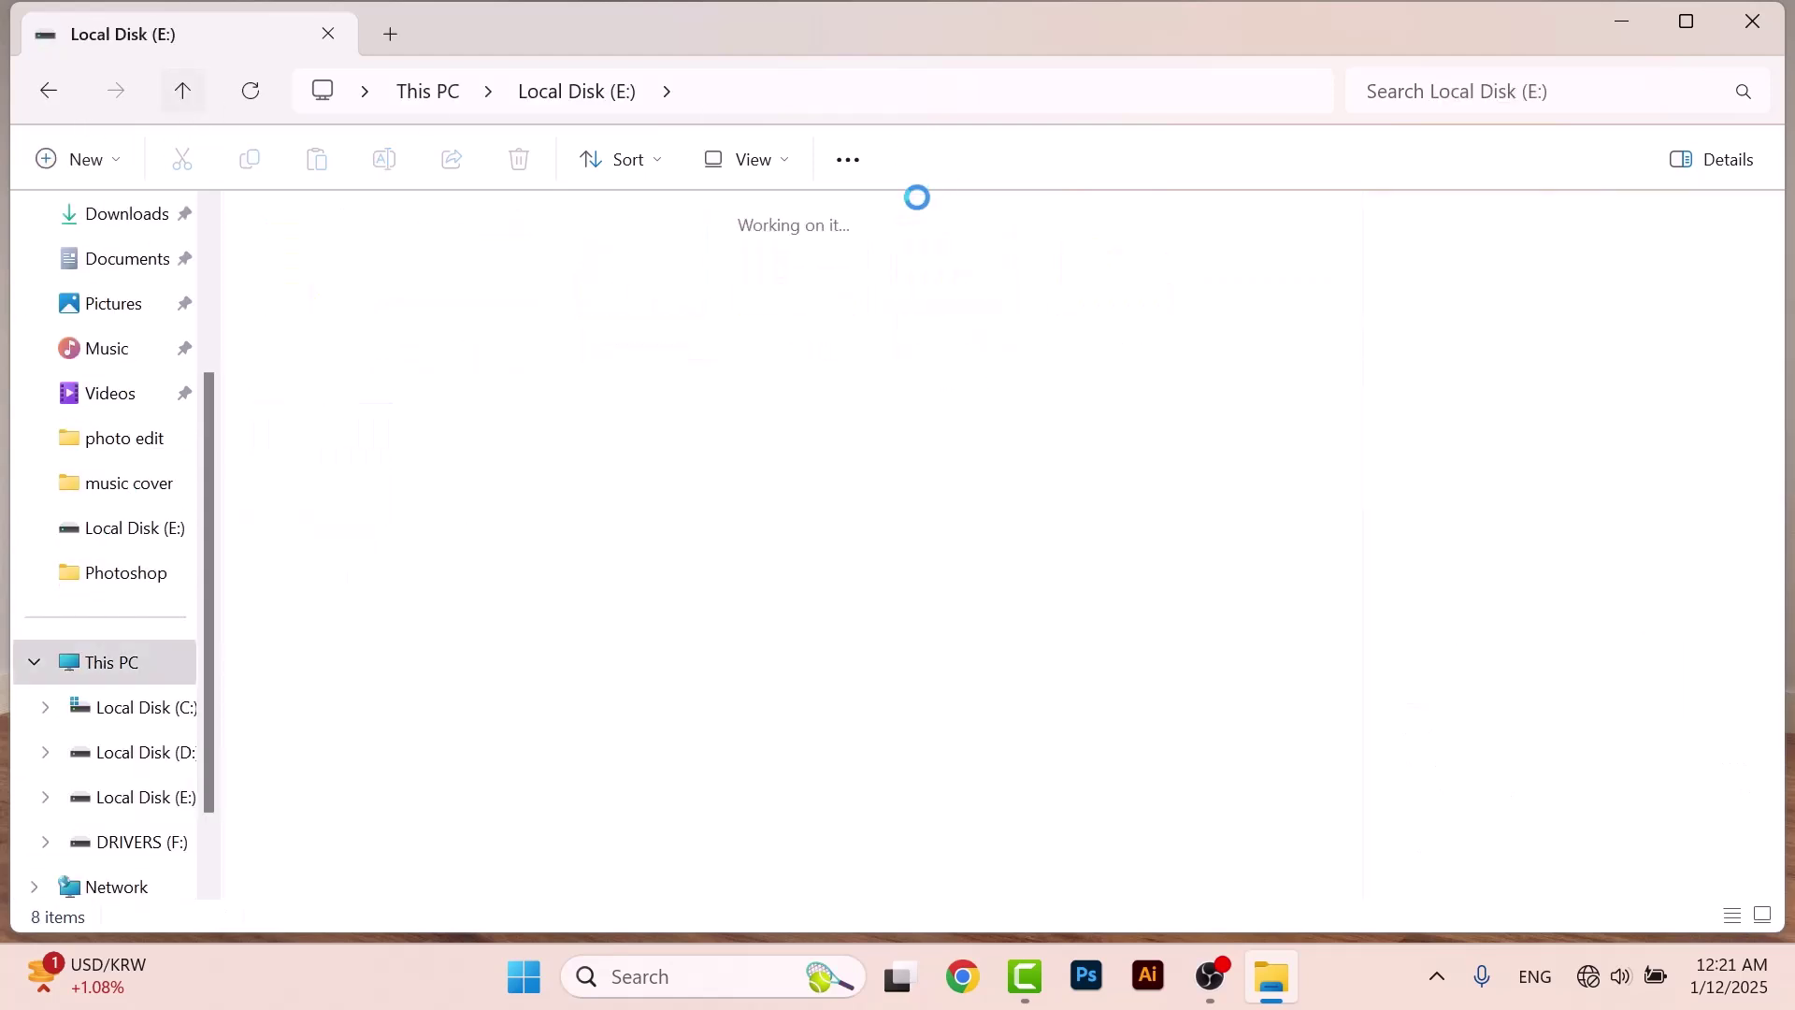
double_click(849, 285)
double_click(323, 452)
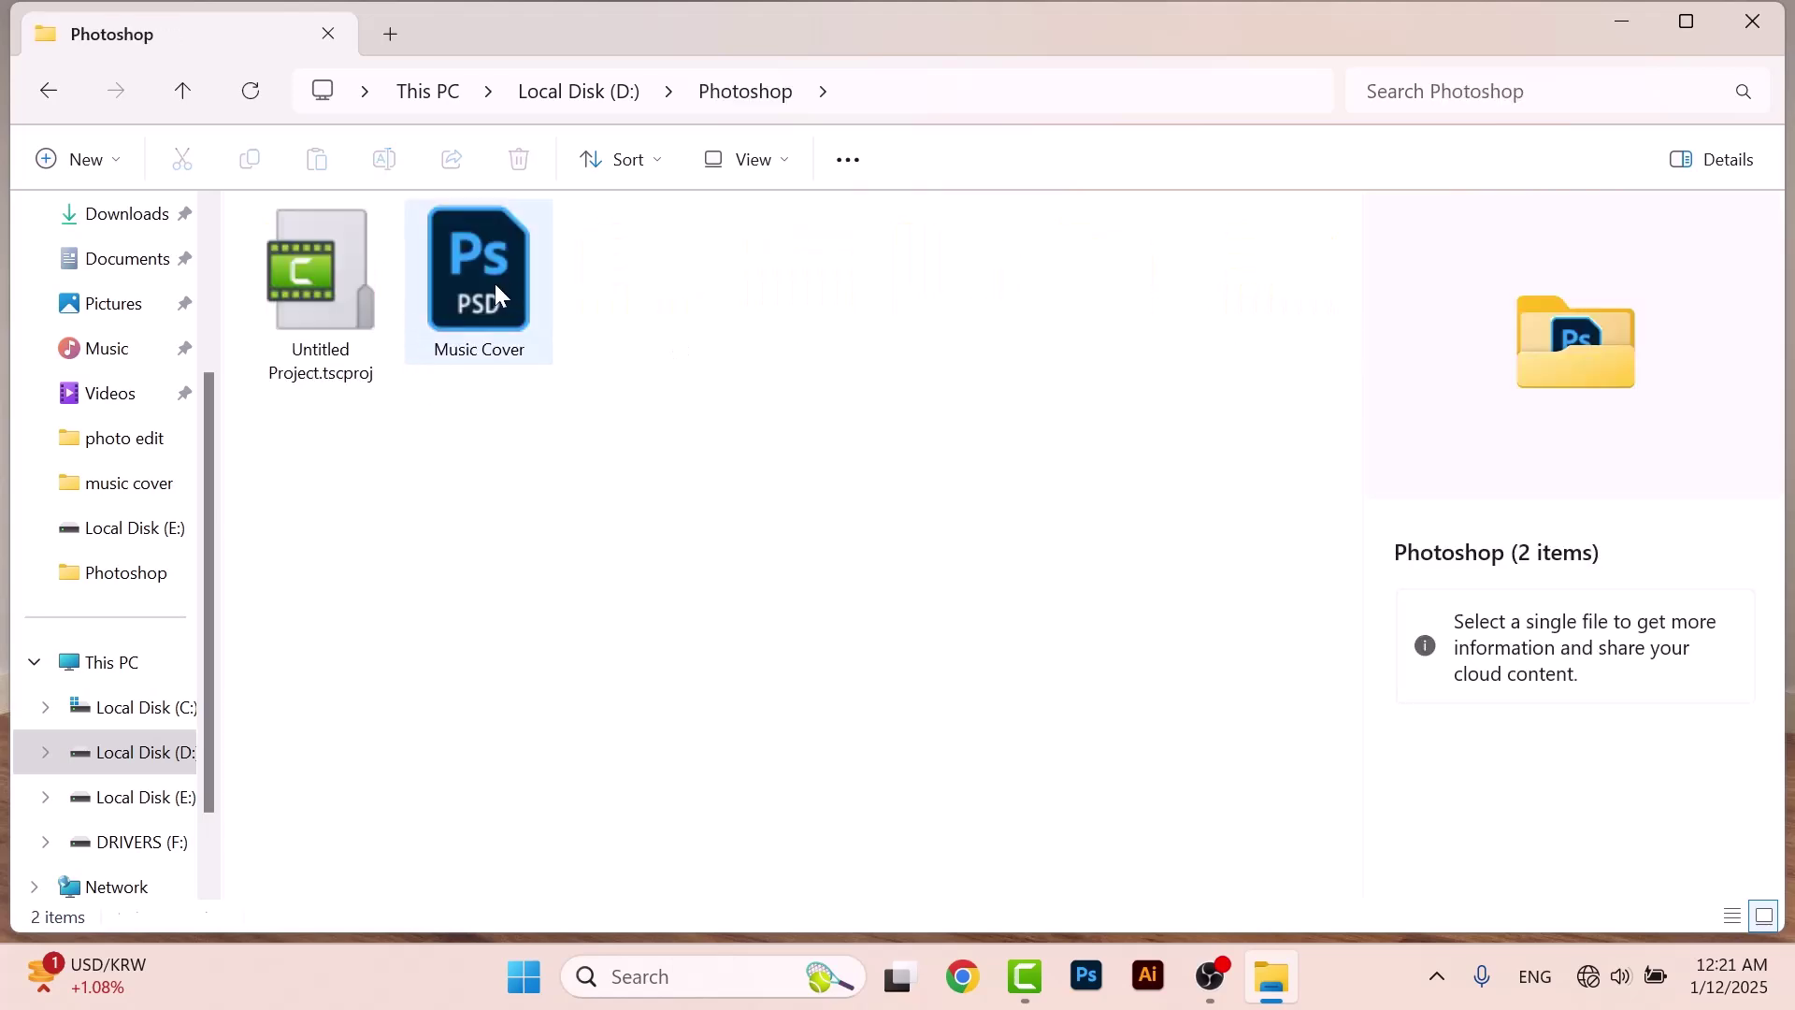
double_click(496, 283)
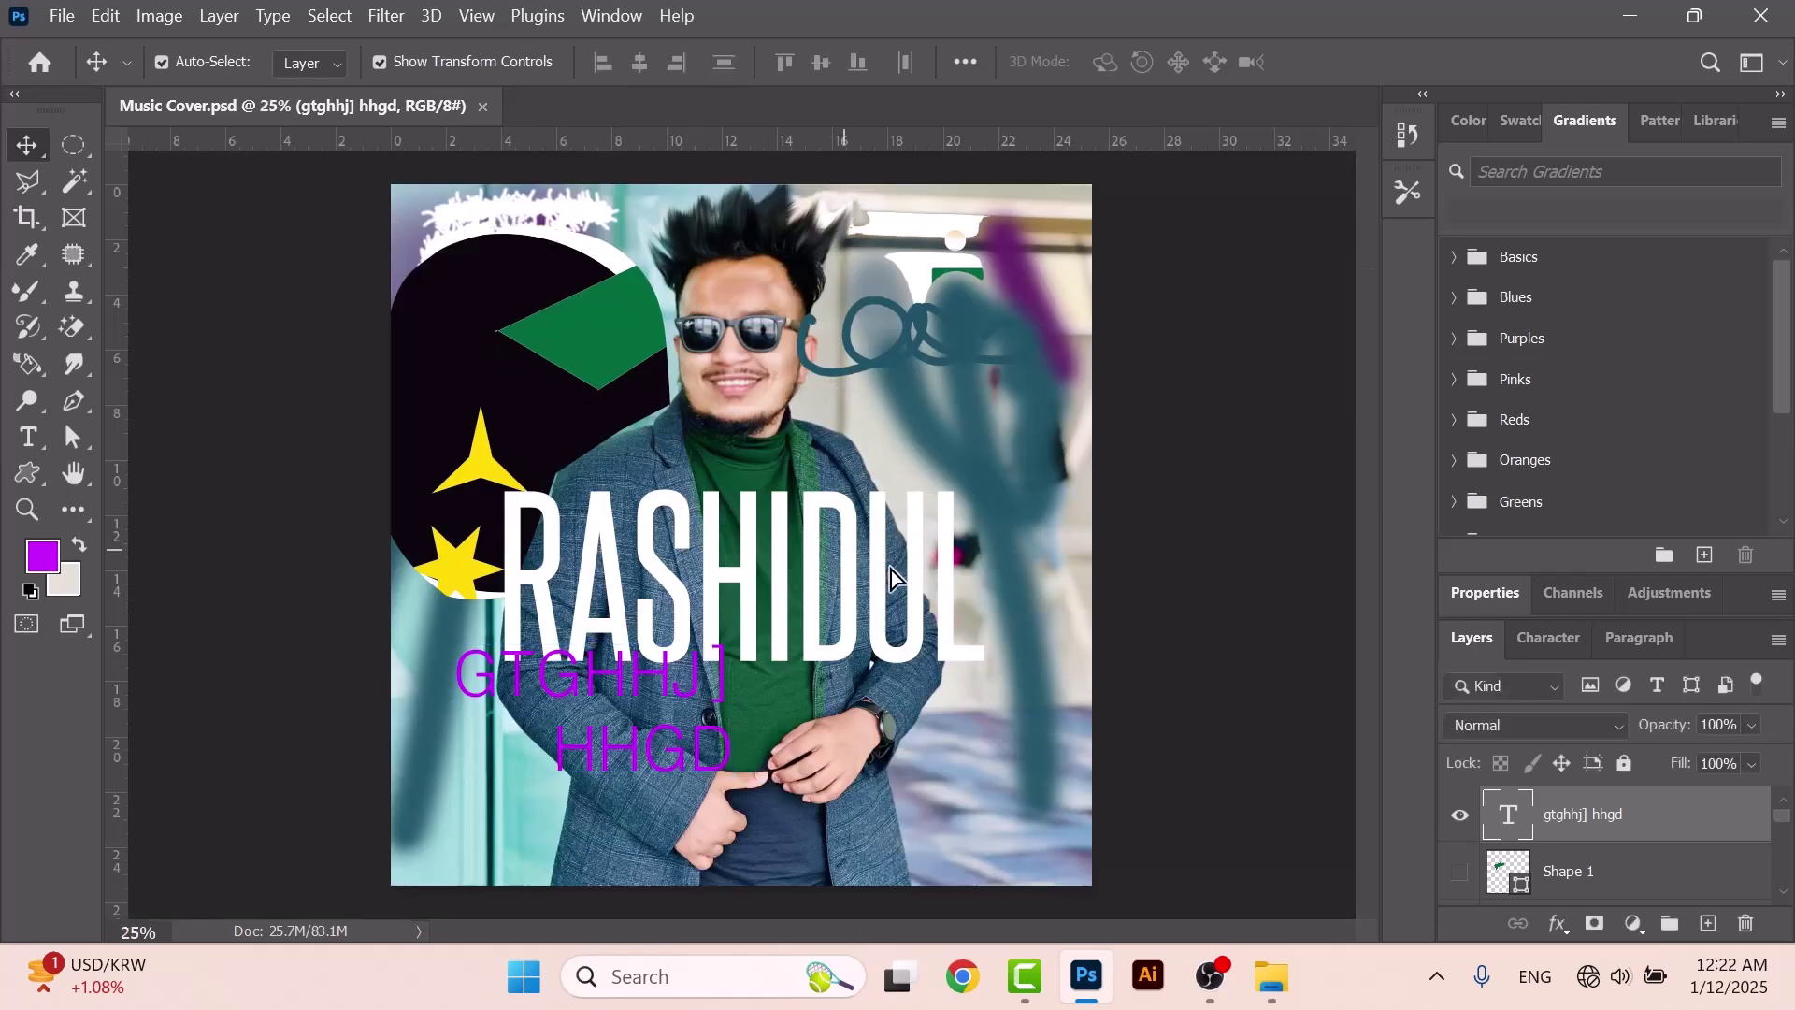
Move the white RASHIDUL title down over the hands, then back up over the chest, just above the purple text.
left_click_drag(817, 555, 984, 674)
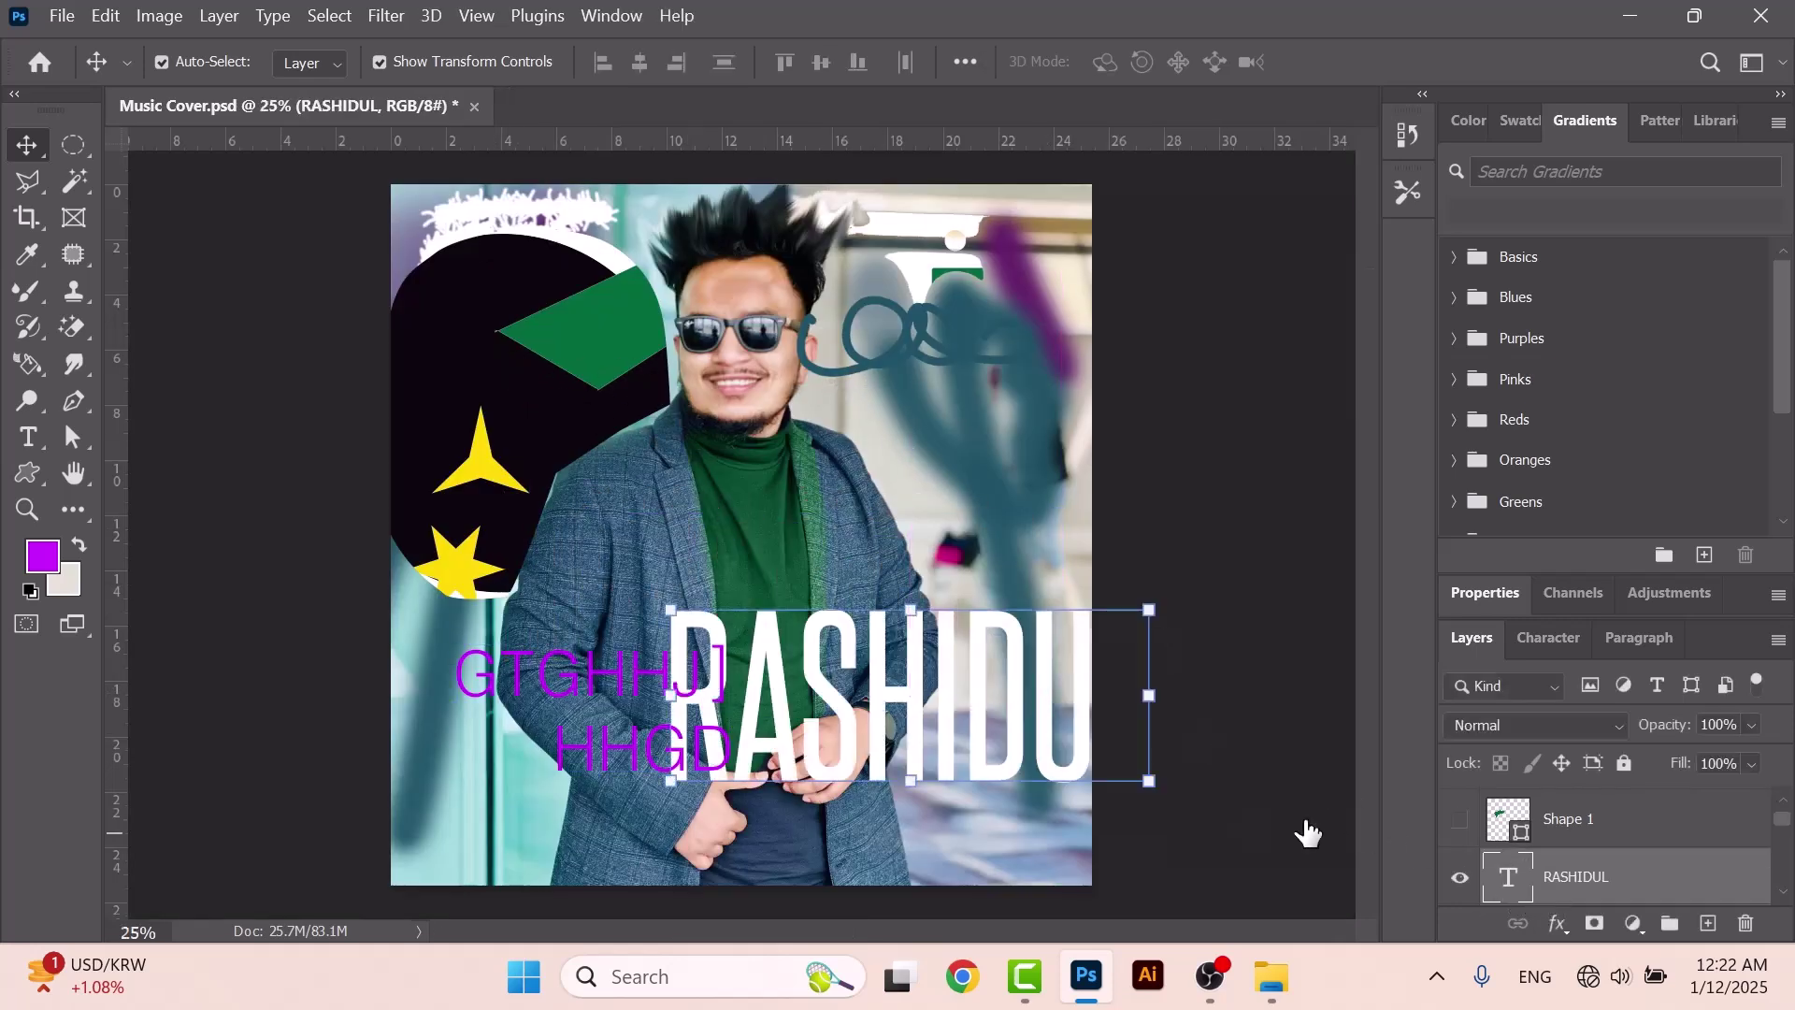
scroll(1586, 836, "up", 1)
left_click(1587, 837)
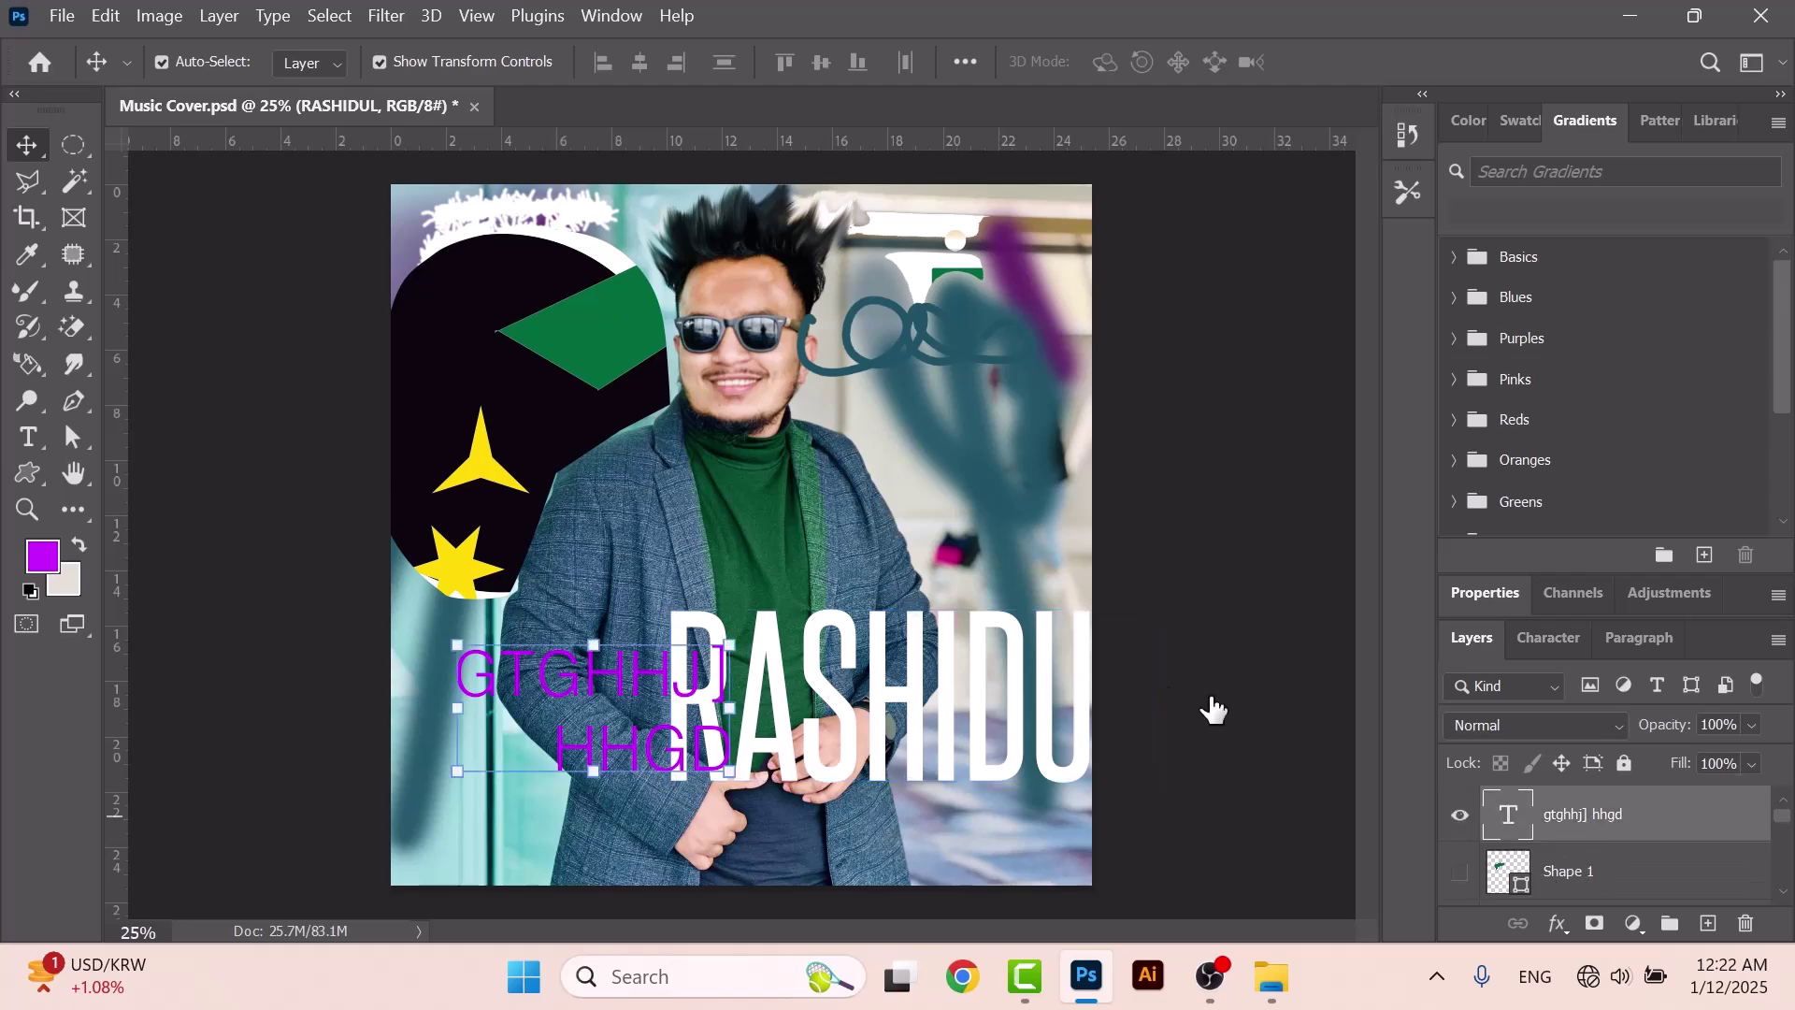
left_click(944, 660)
left_click_drag(943, 659, 792, 505)
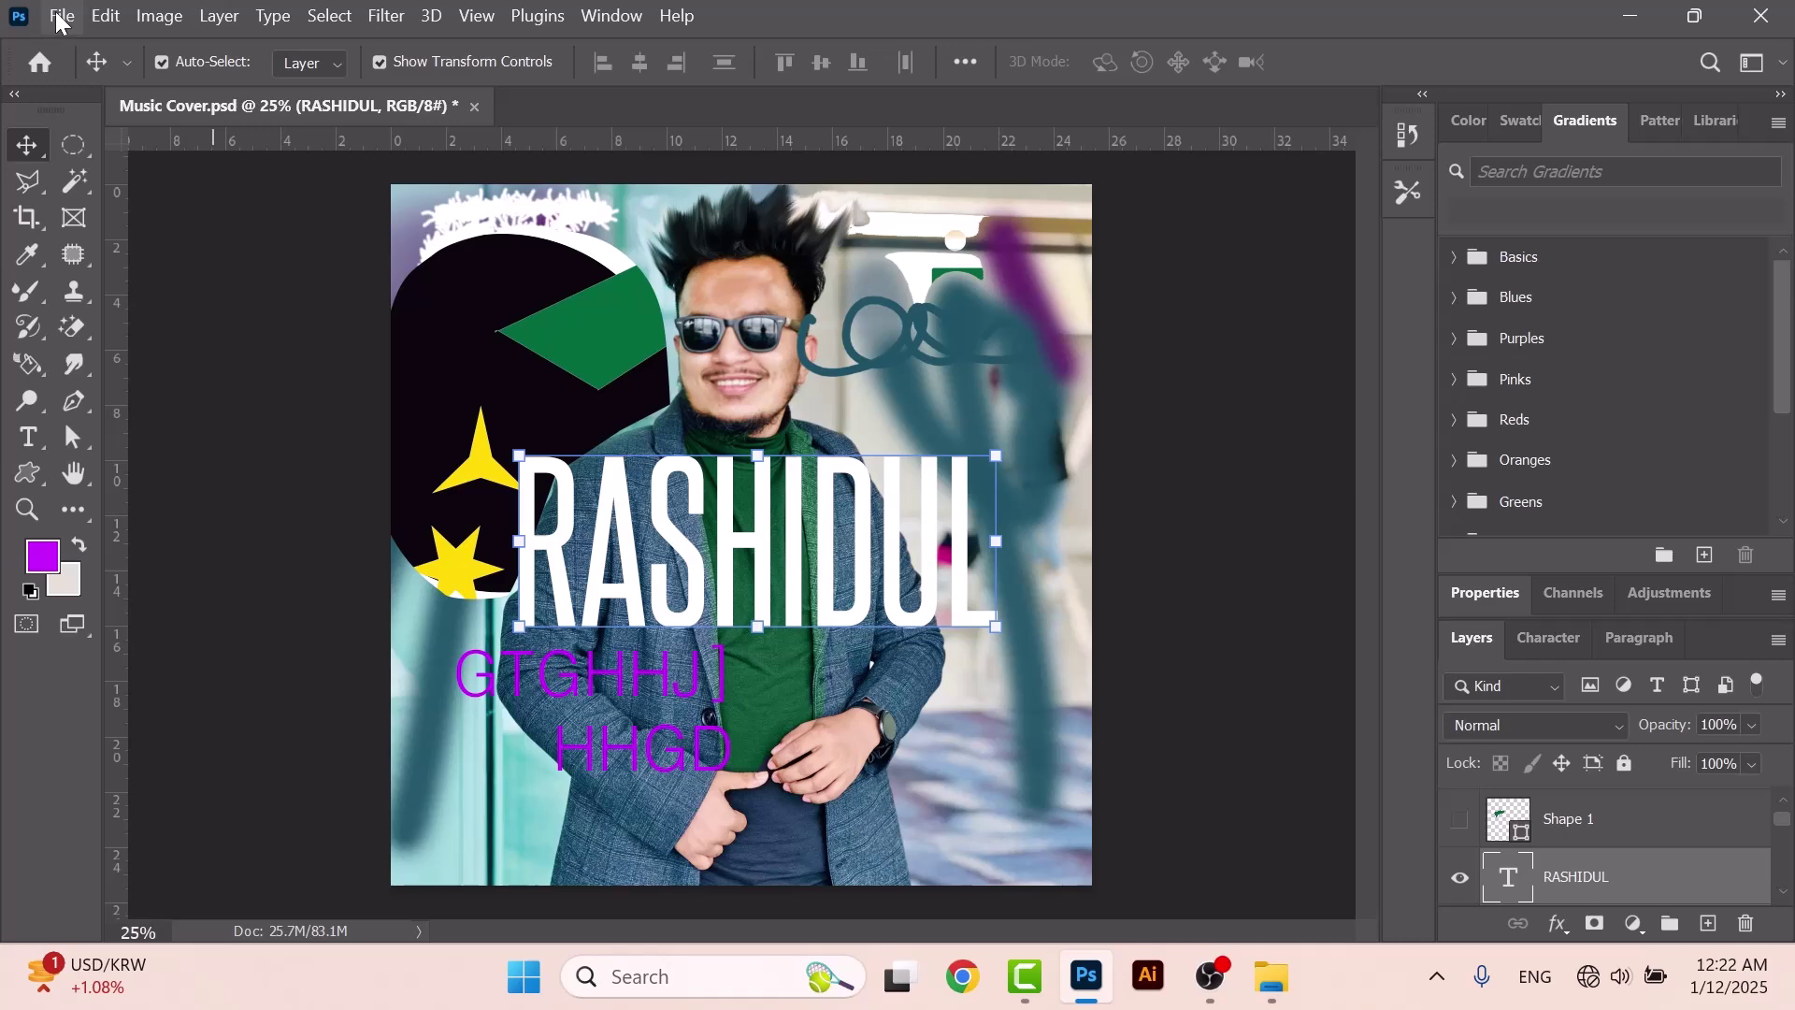
Examine the file formats offered by Save As for the Music Cover document, and leave without saving.
left_click(58, 17)
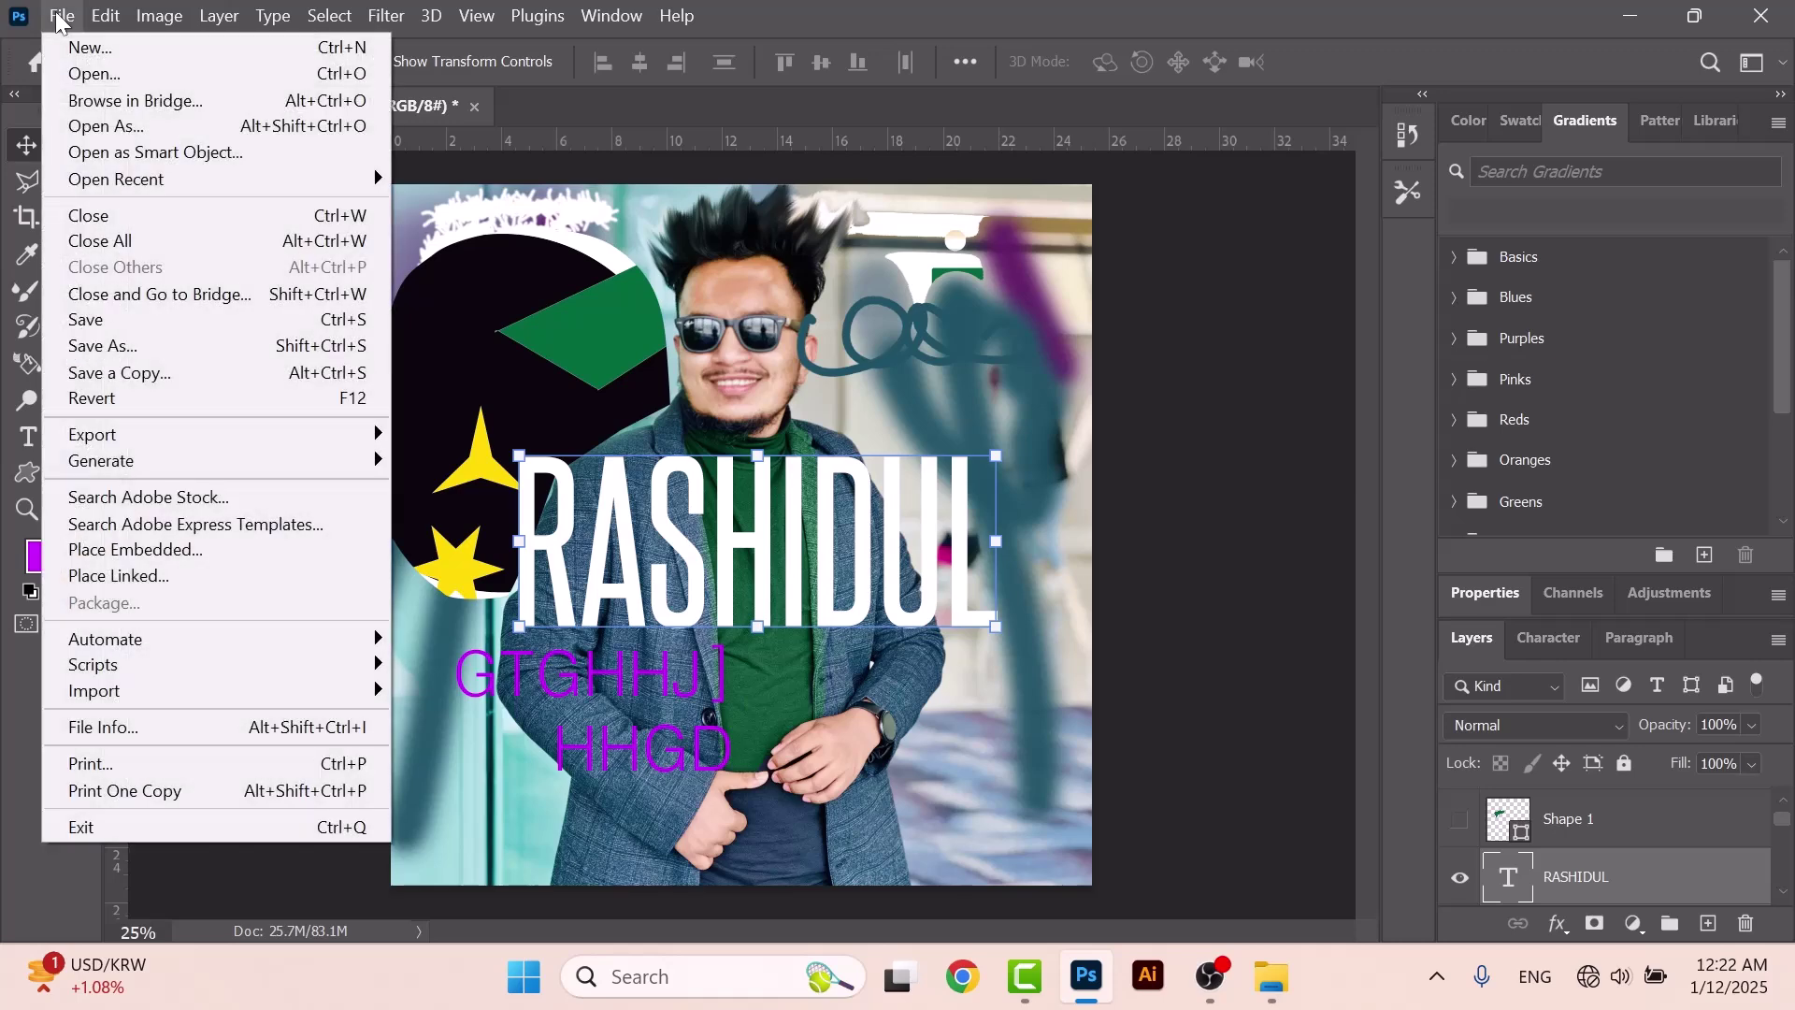
left_click(118, 347)
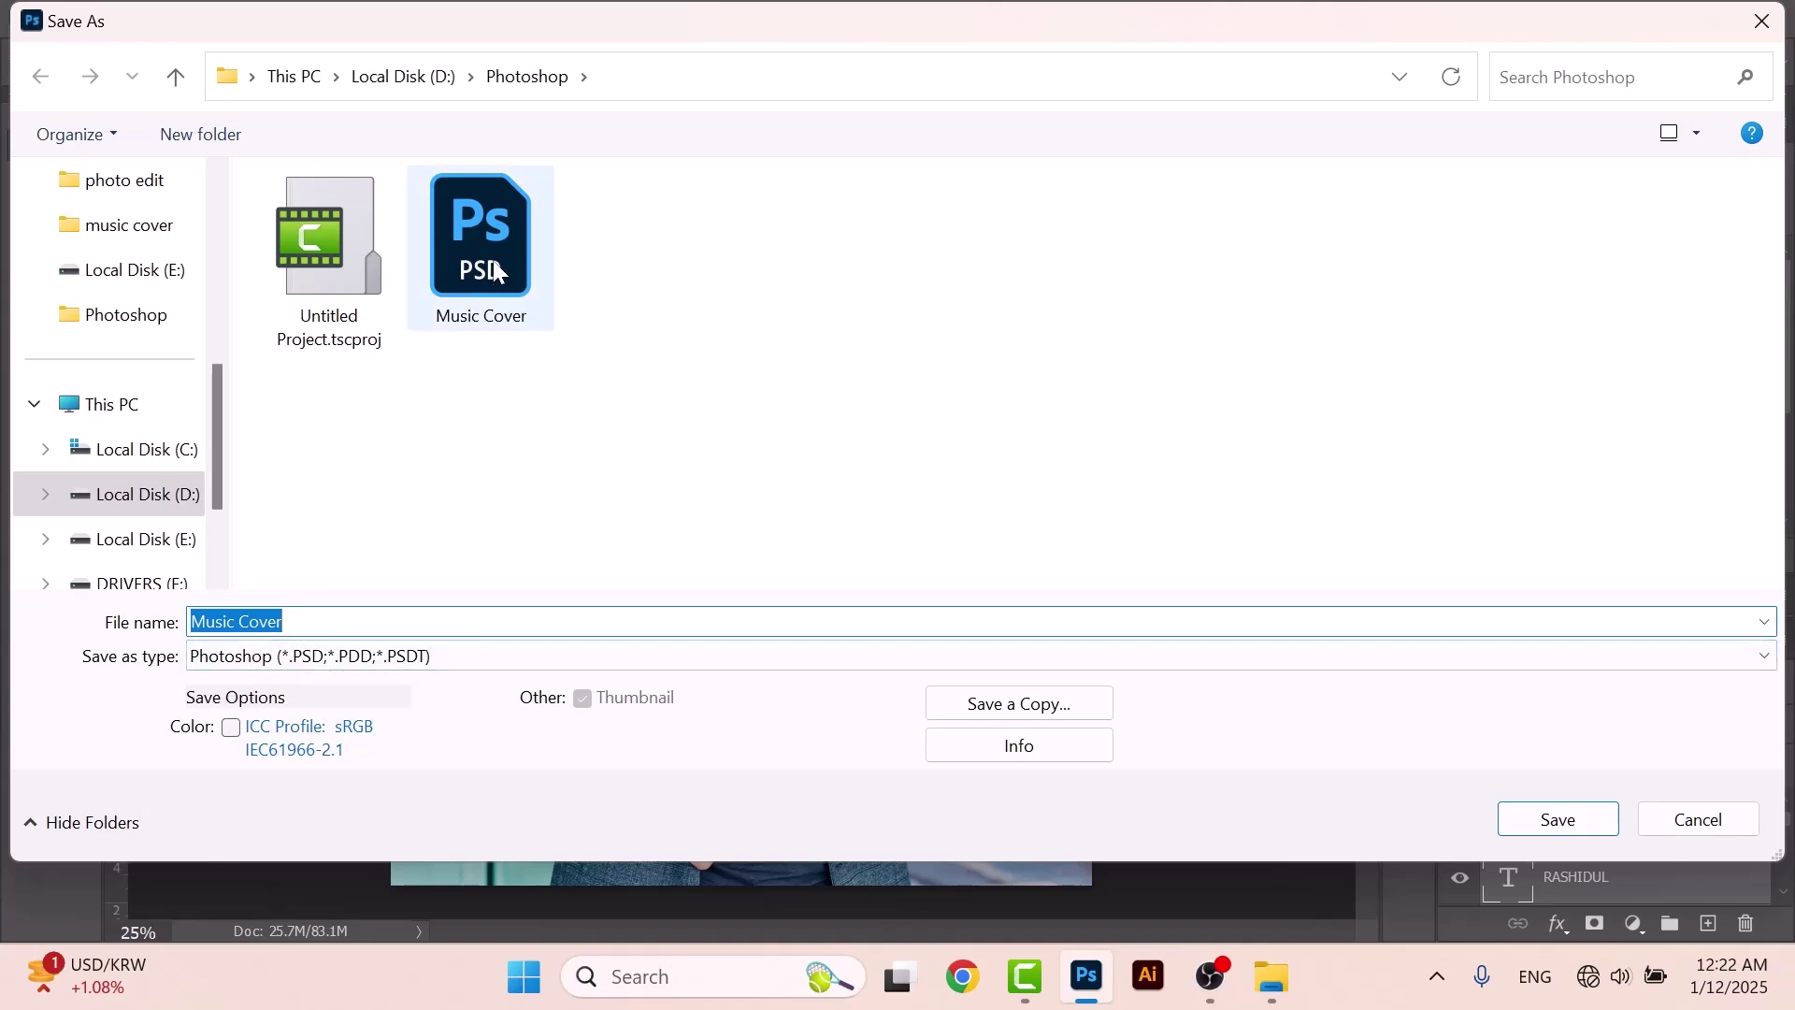
left_click(305, 658)
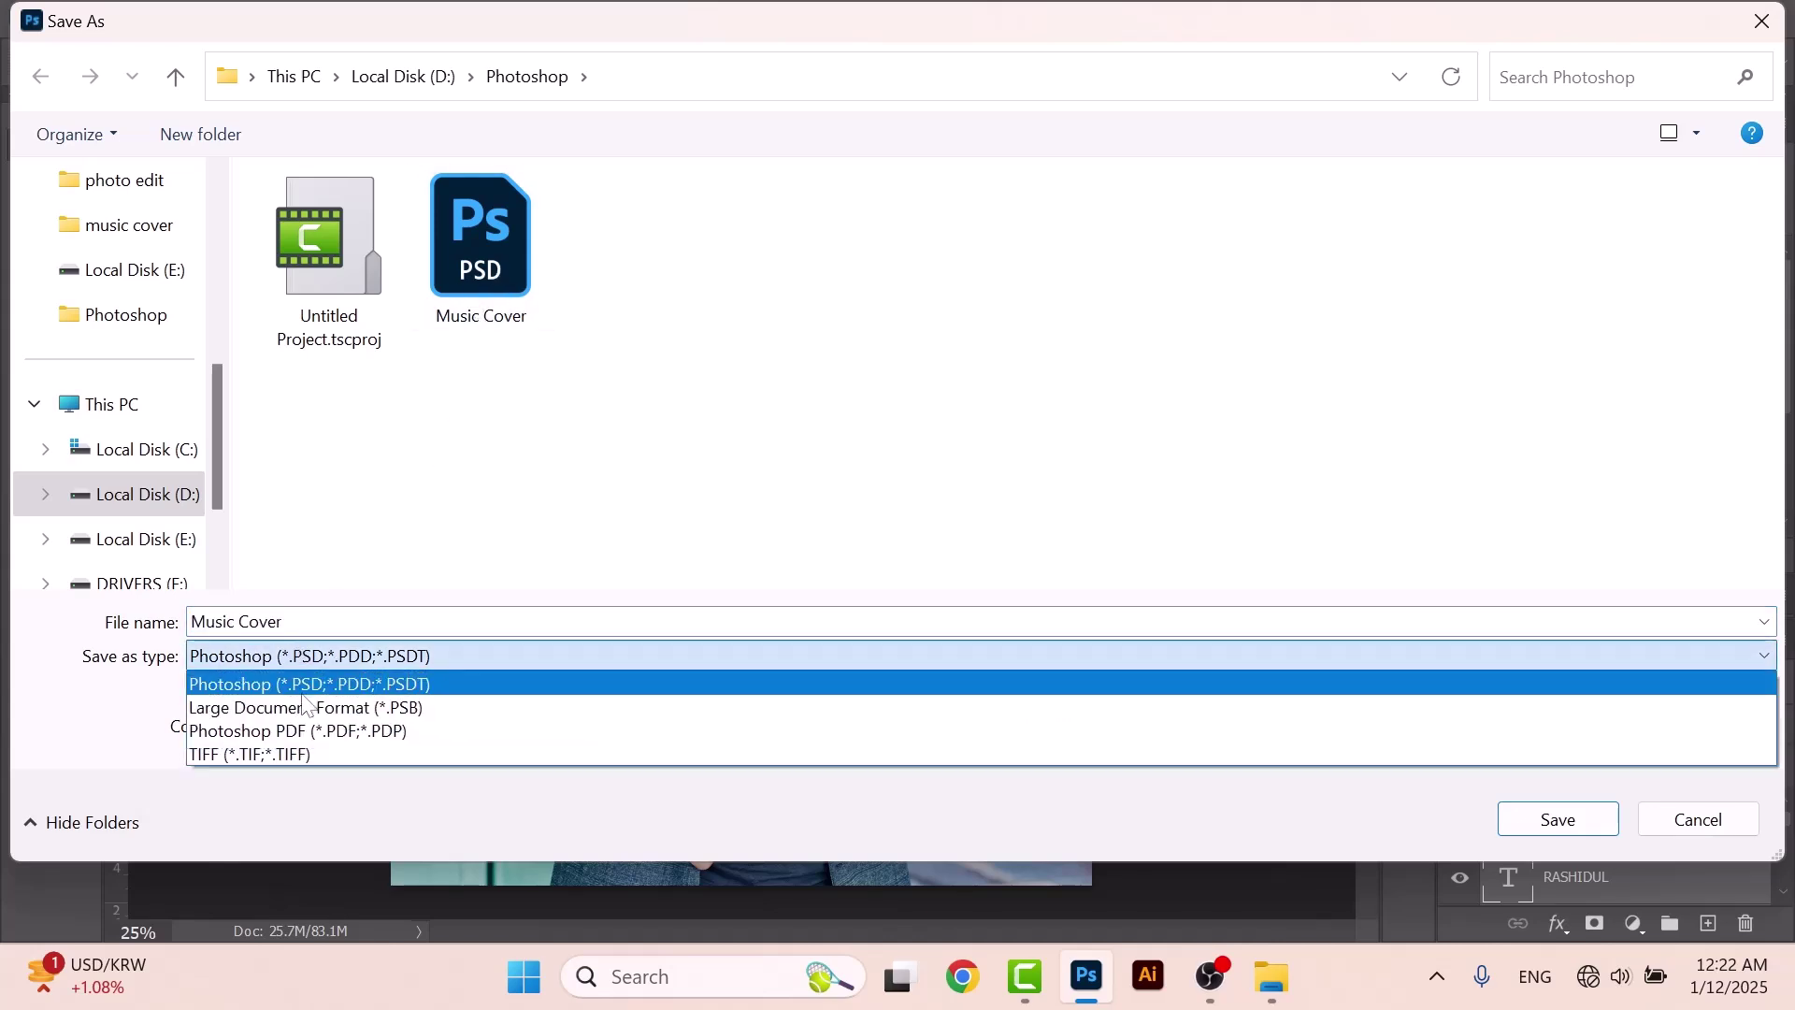
left_click(1696, 818)
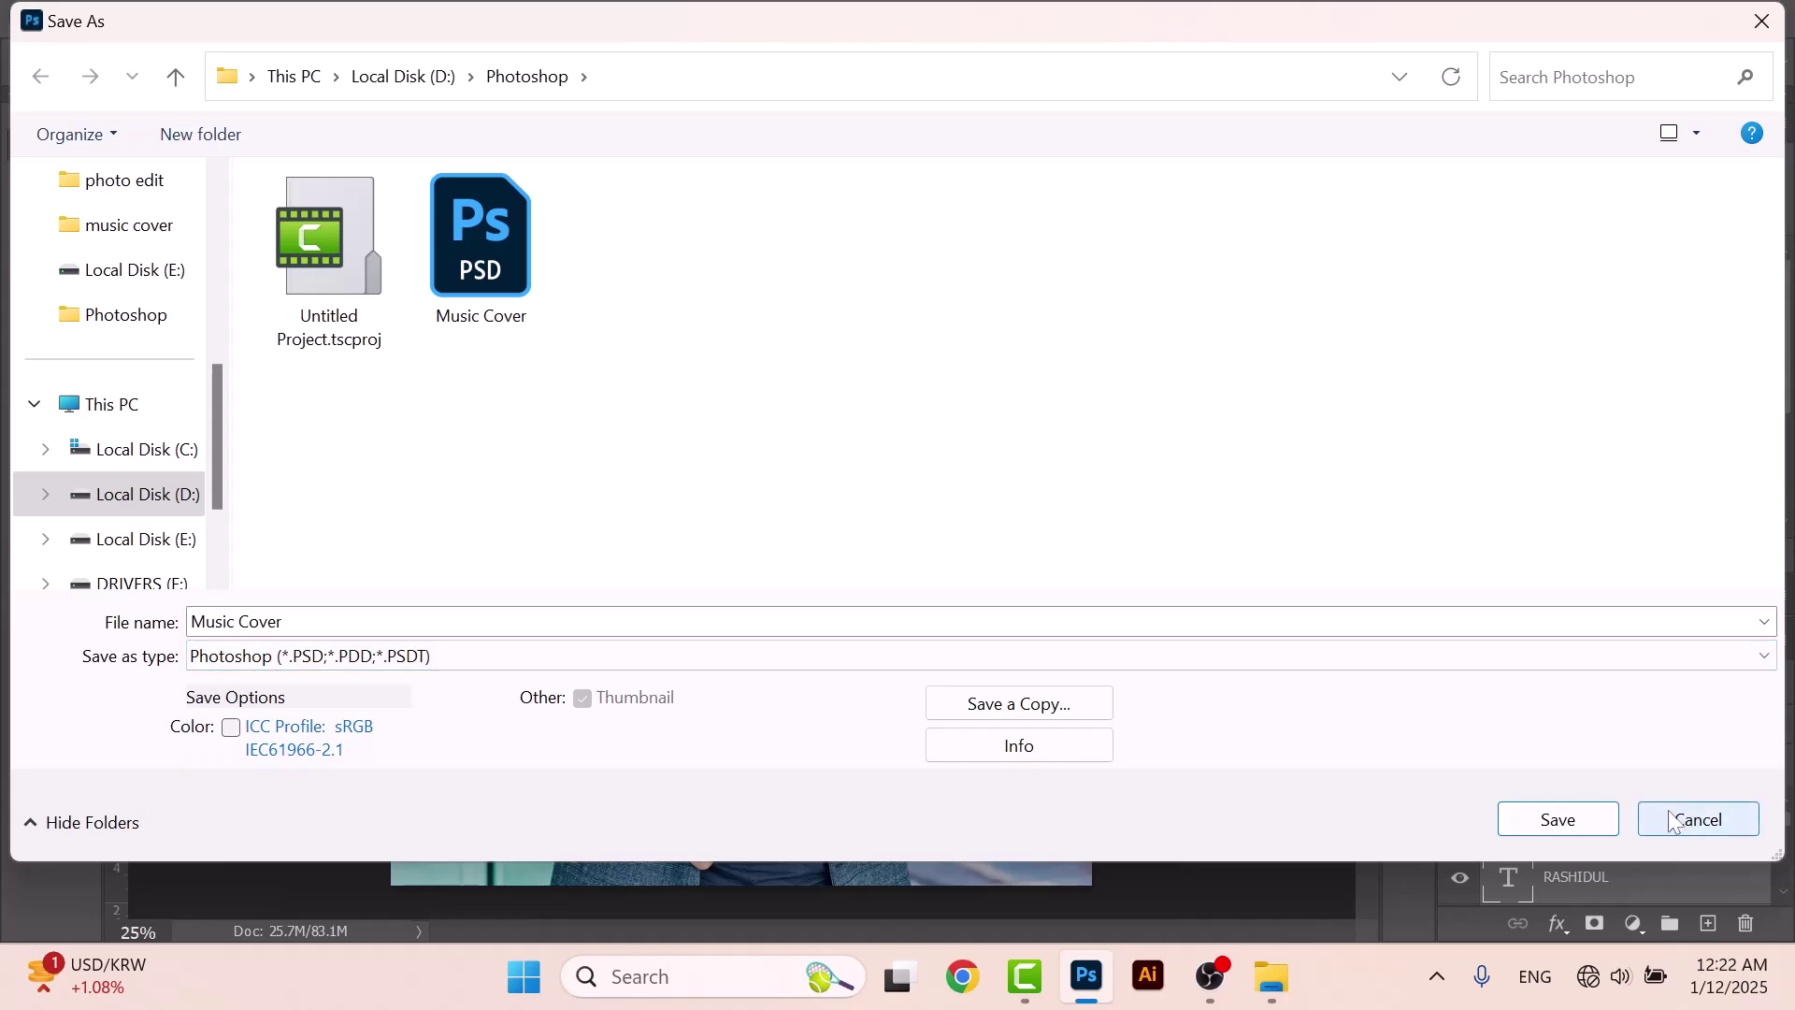
left_click(1696, 817)
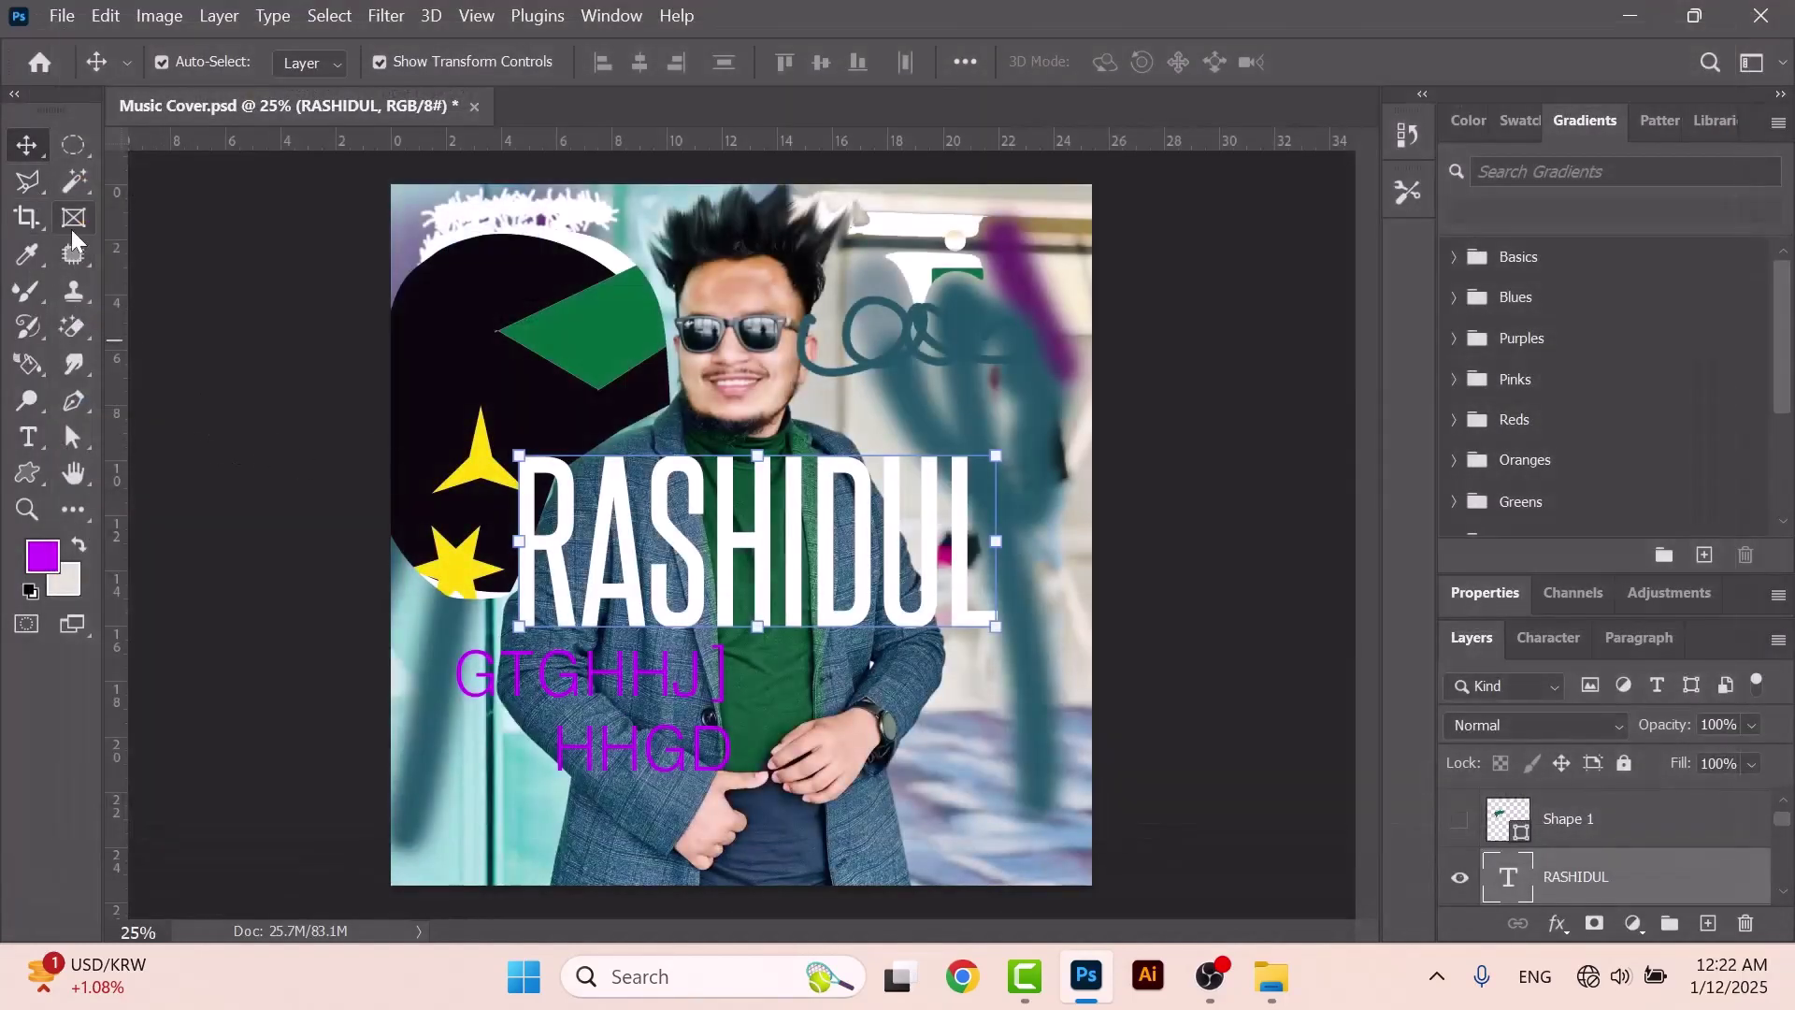
Rasterize the large white title, paint purple over its middle letters with the Mixer Brush, and save the Music Cover document.
left_click(27, 292)
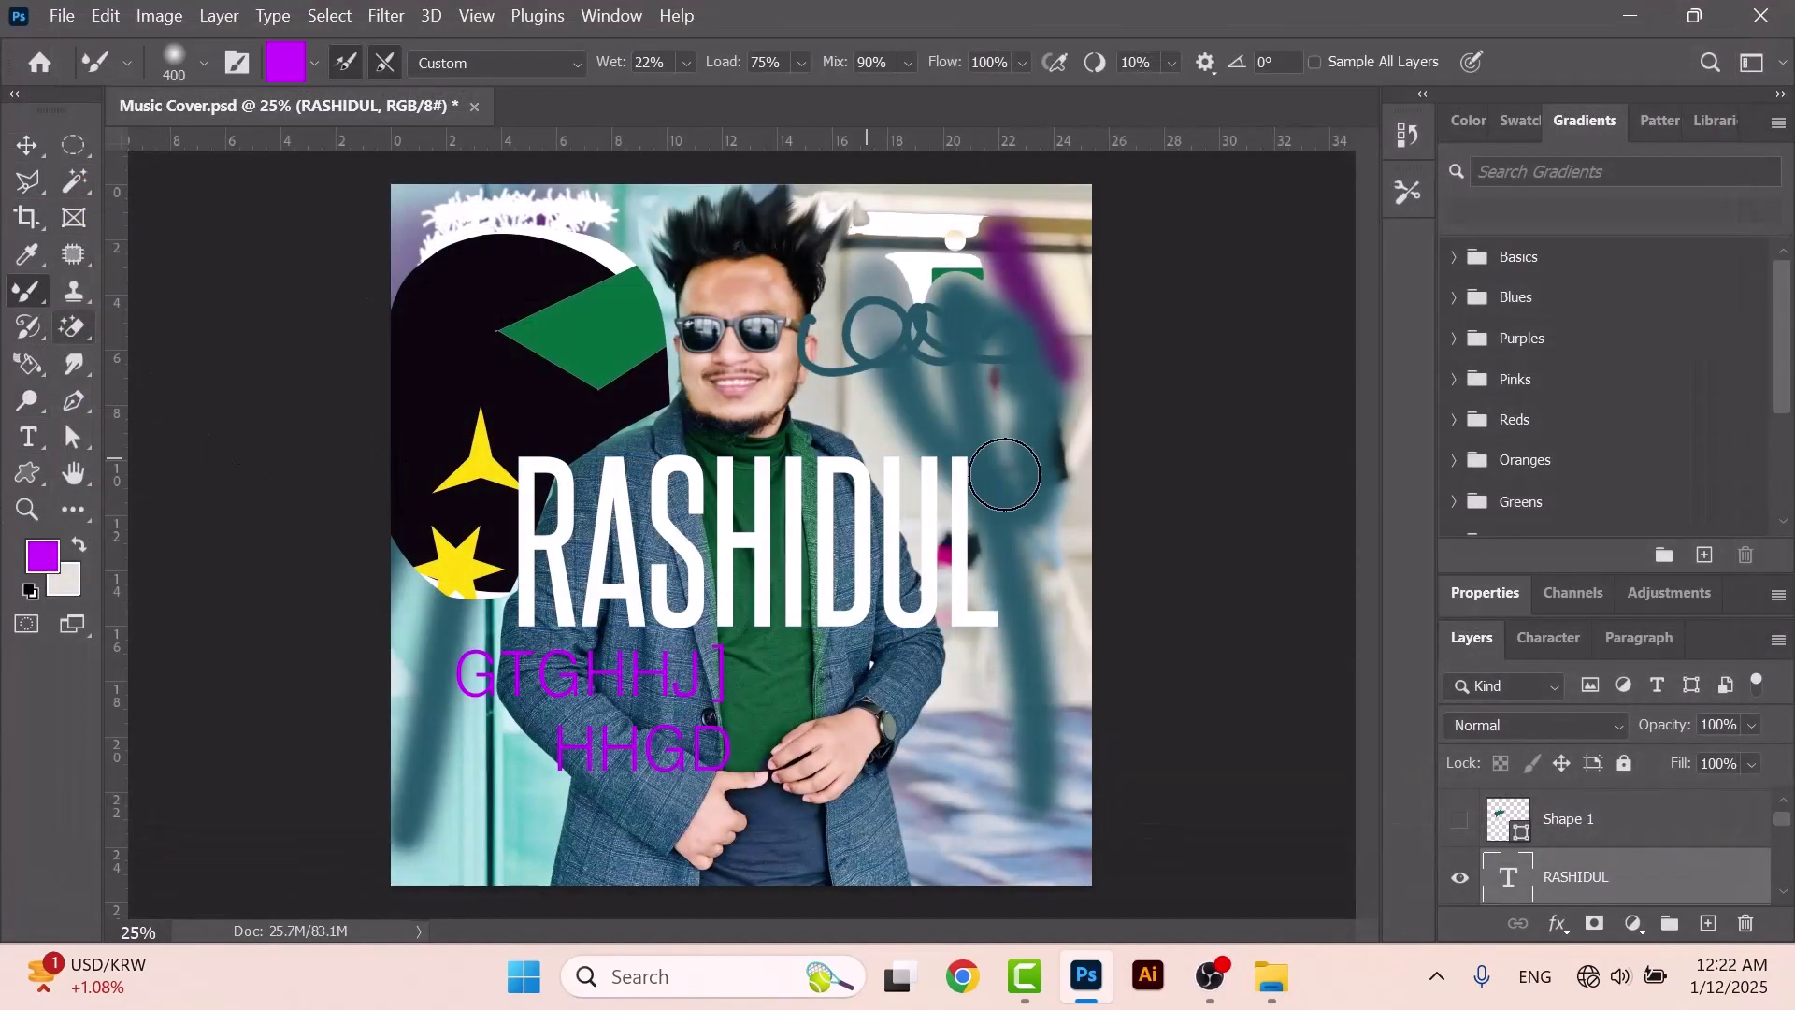
left_click(927, 469)
left_click(917, 417)
left_click_drag(762, 512, 853, 579)
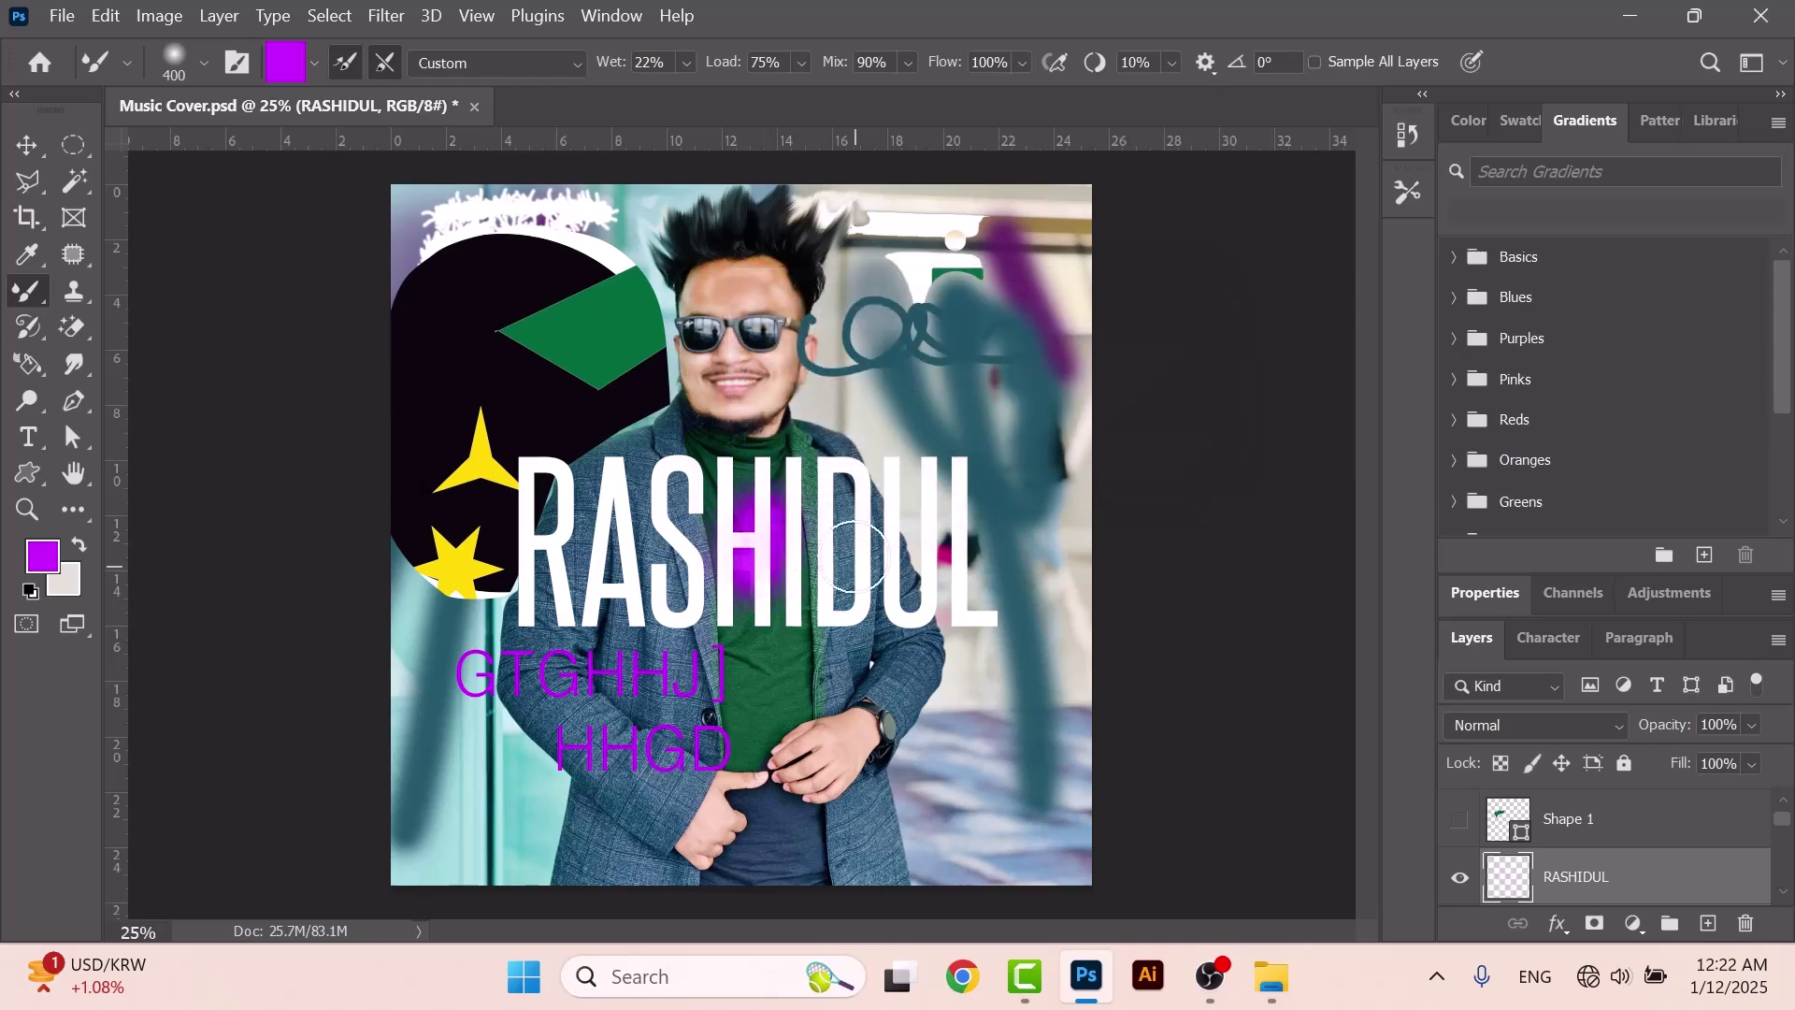
left_click(71, 15)
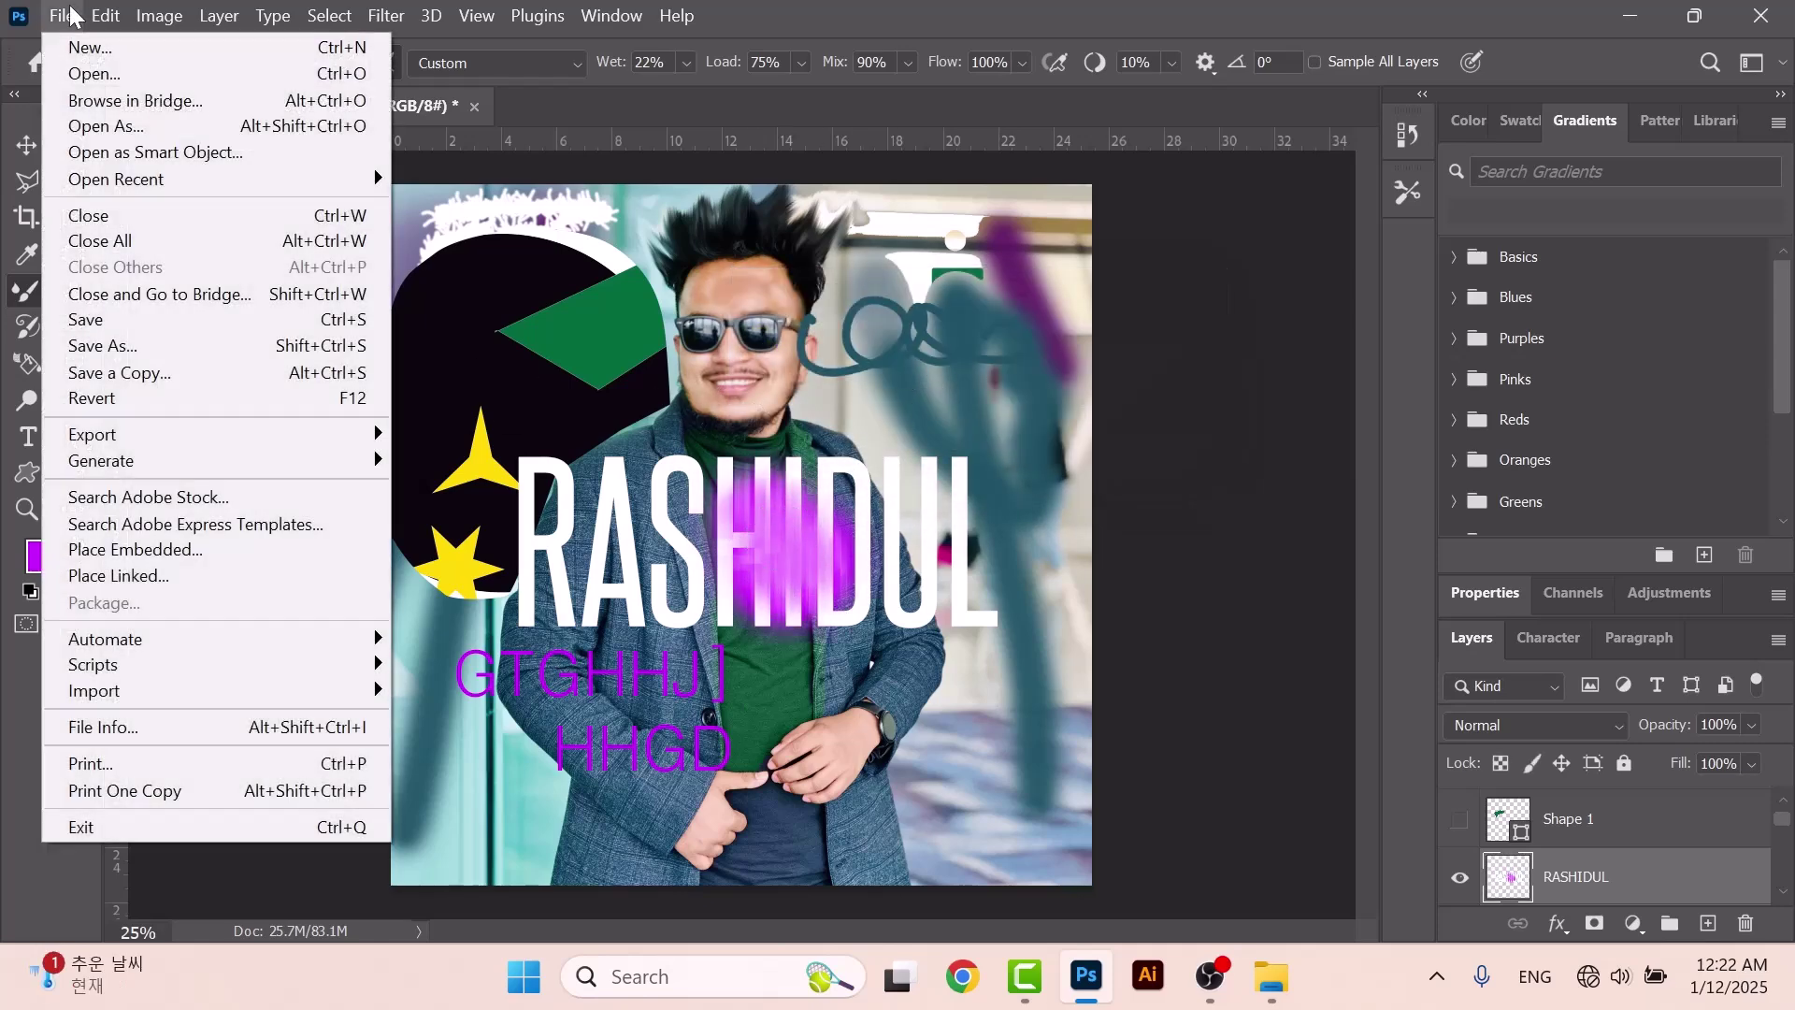
left_click(161, 323)
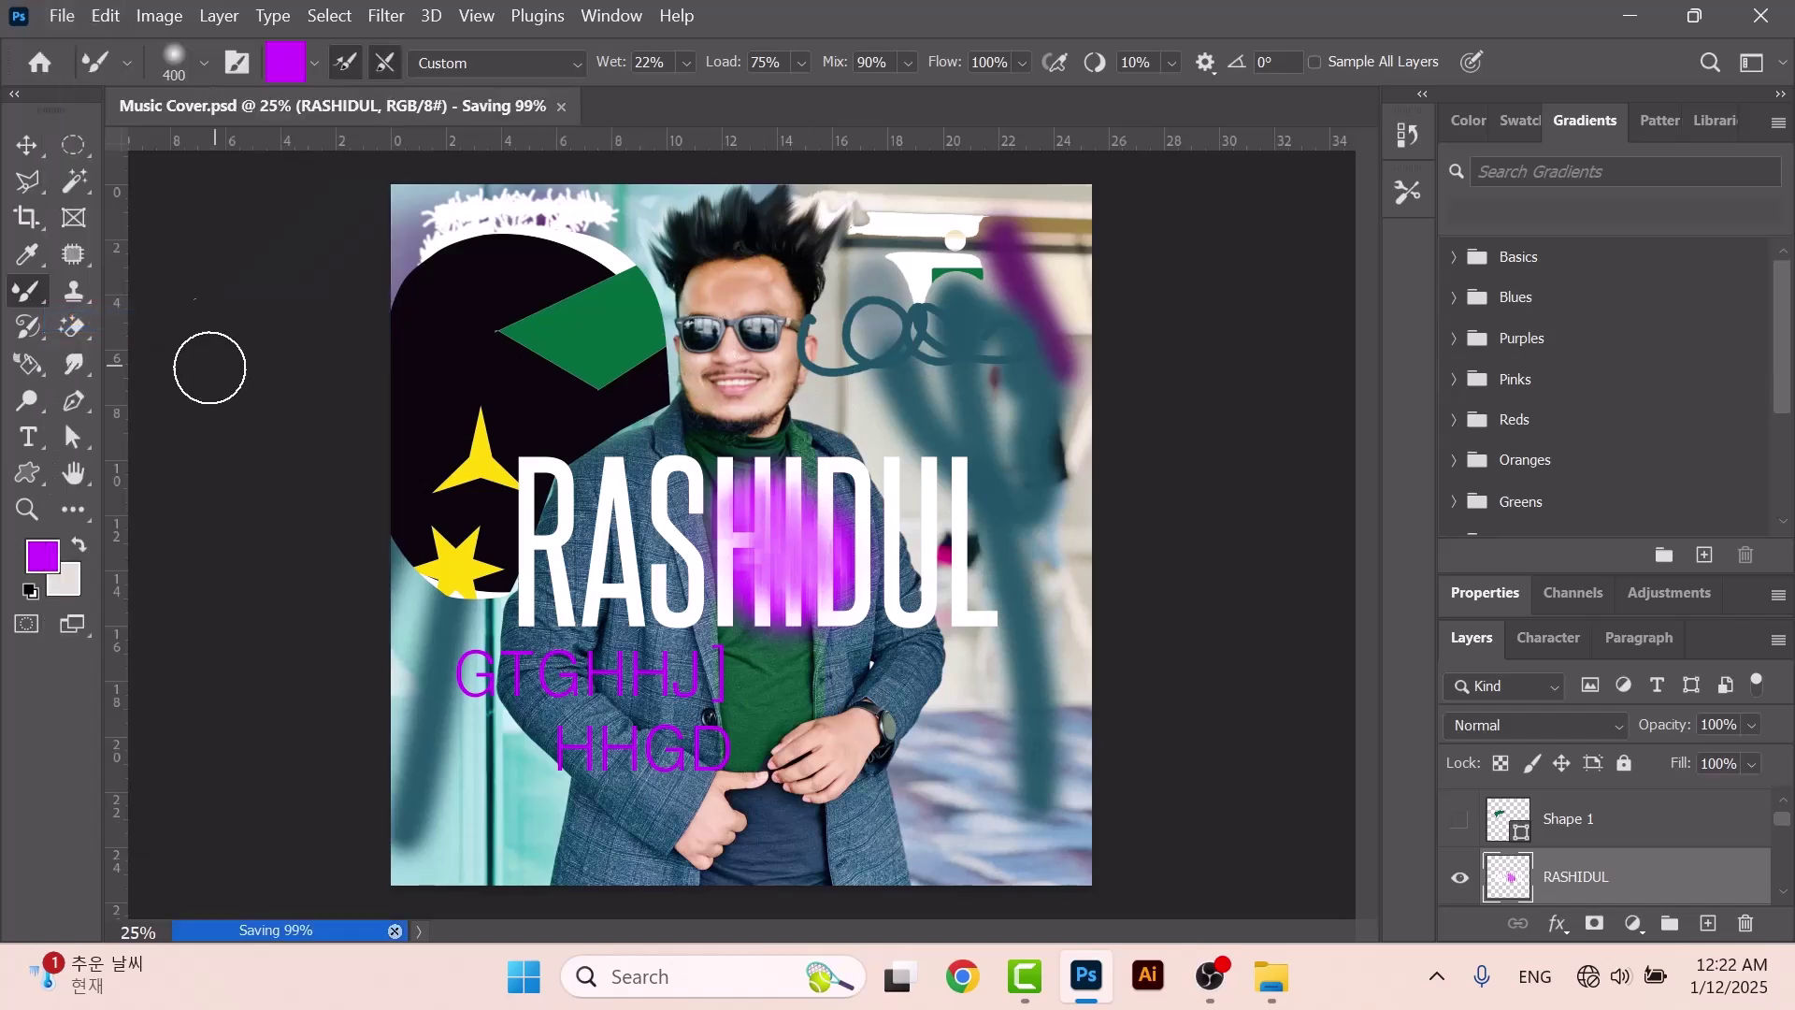
Save a PNG copy named Music Cover copy in the Photoshop folder on Local Disk (D:), using the large file size option.
left_click(63, 16)
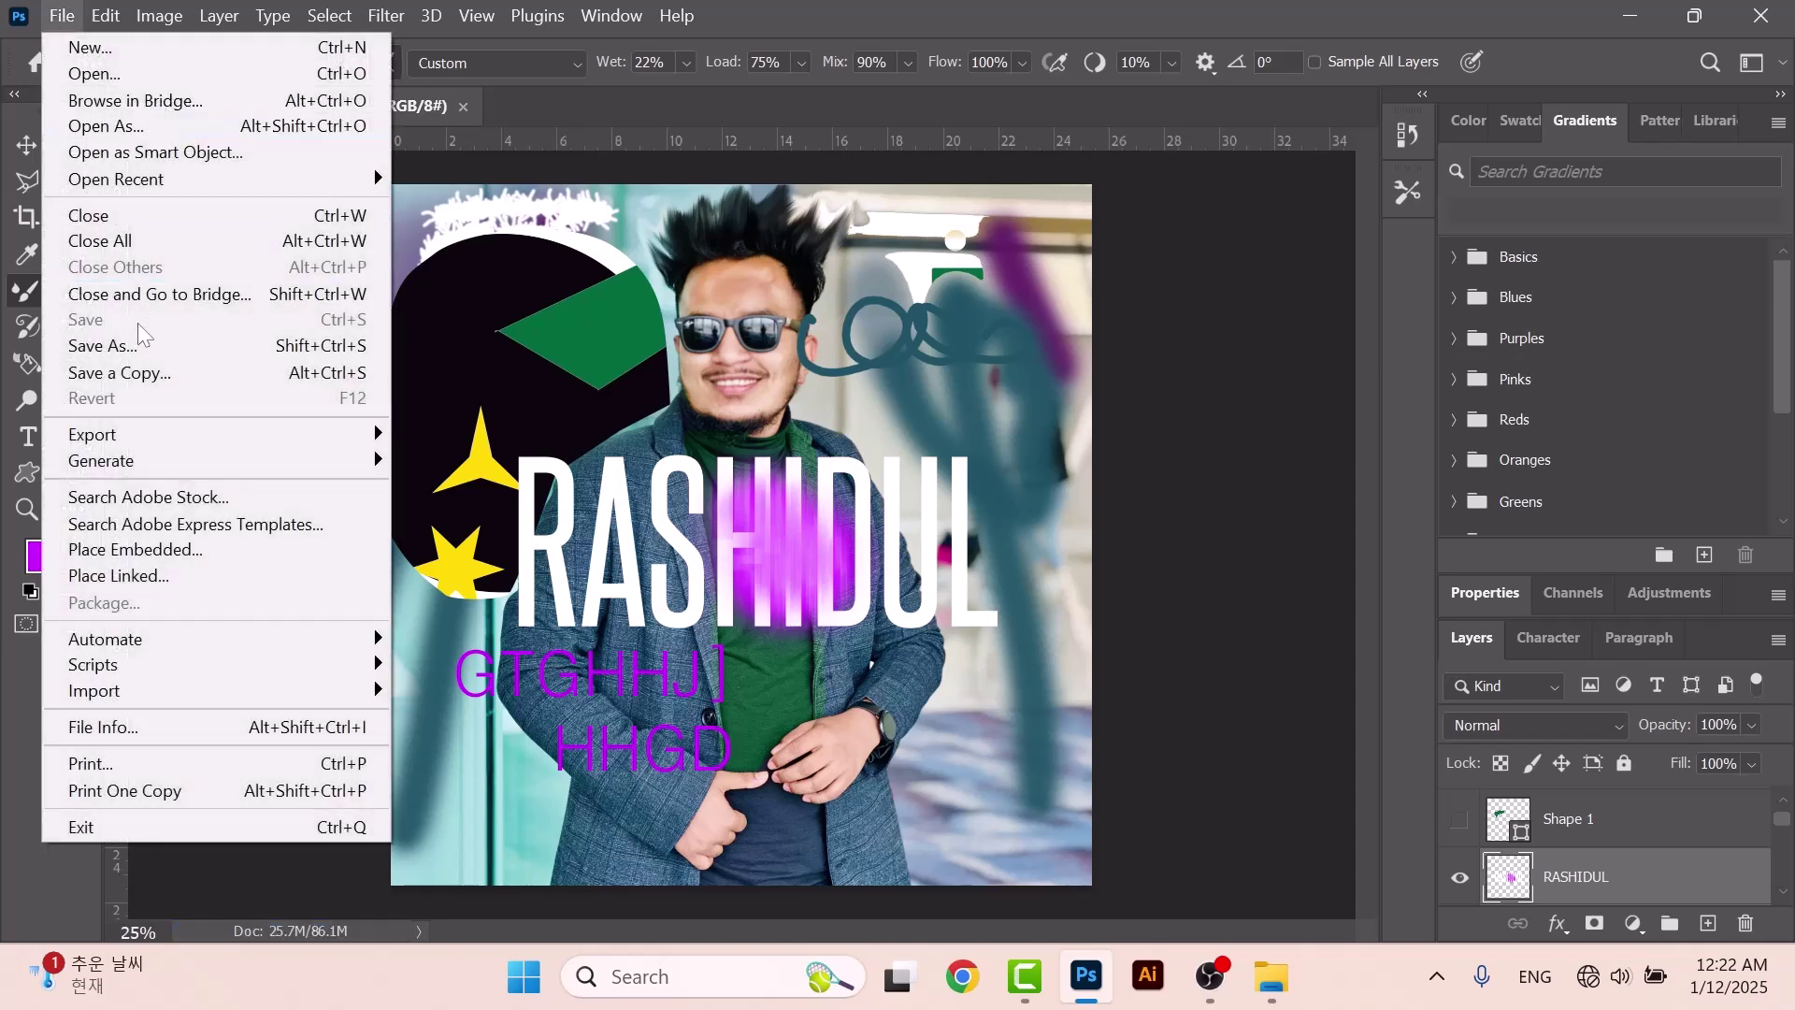
left_click(143, 373)
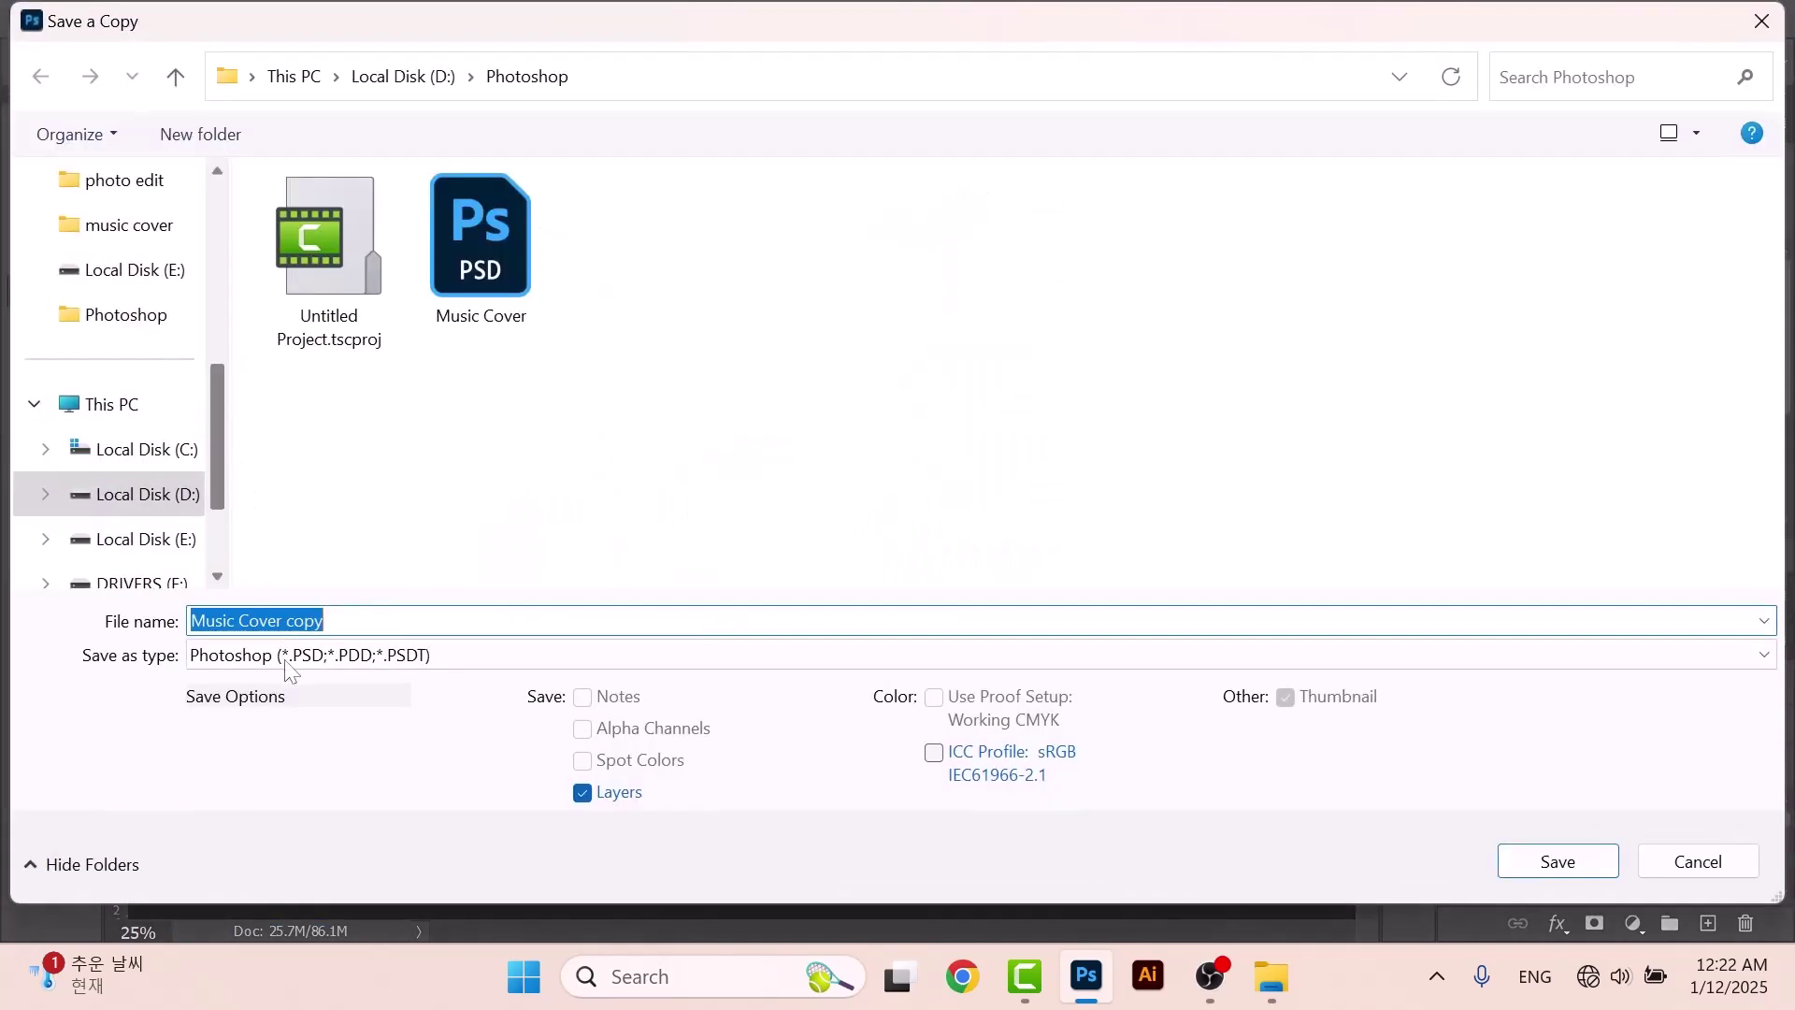
left_click(289, 666)
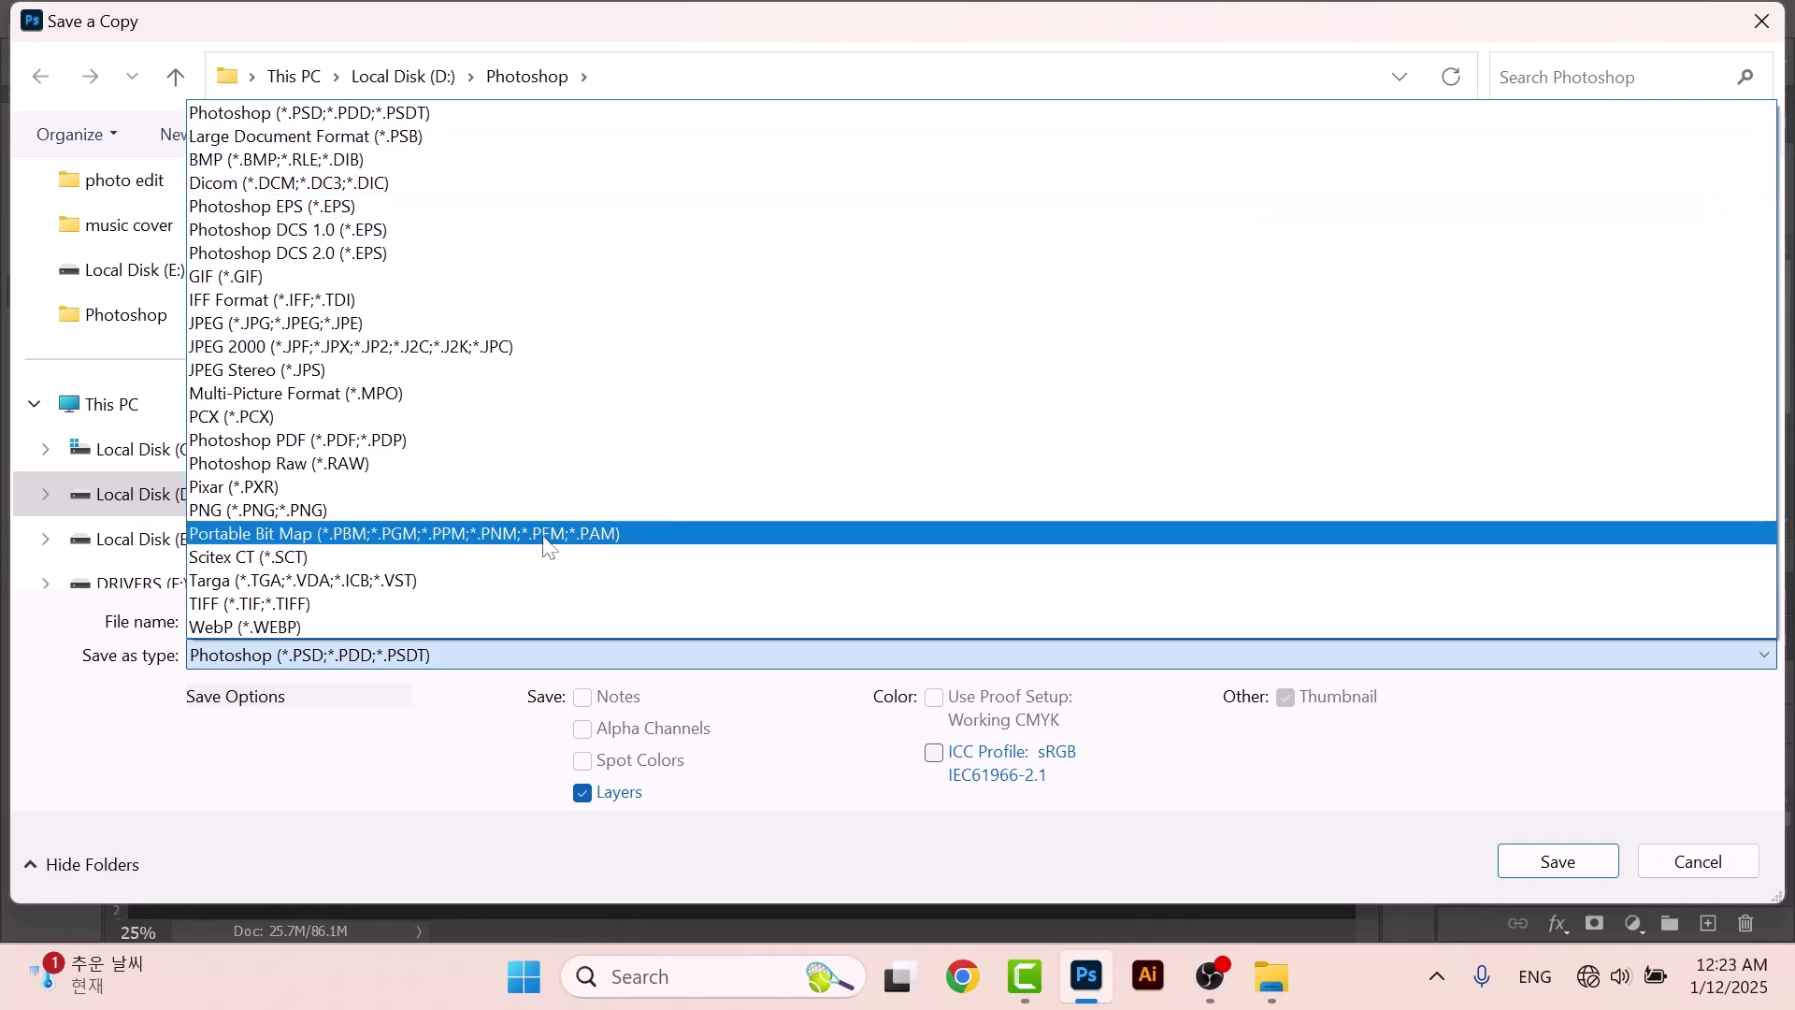
left_click(340, 509)
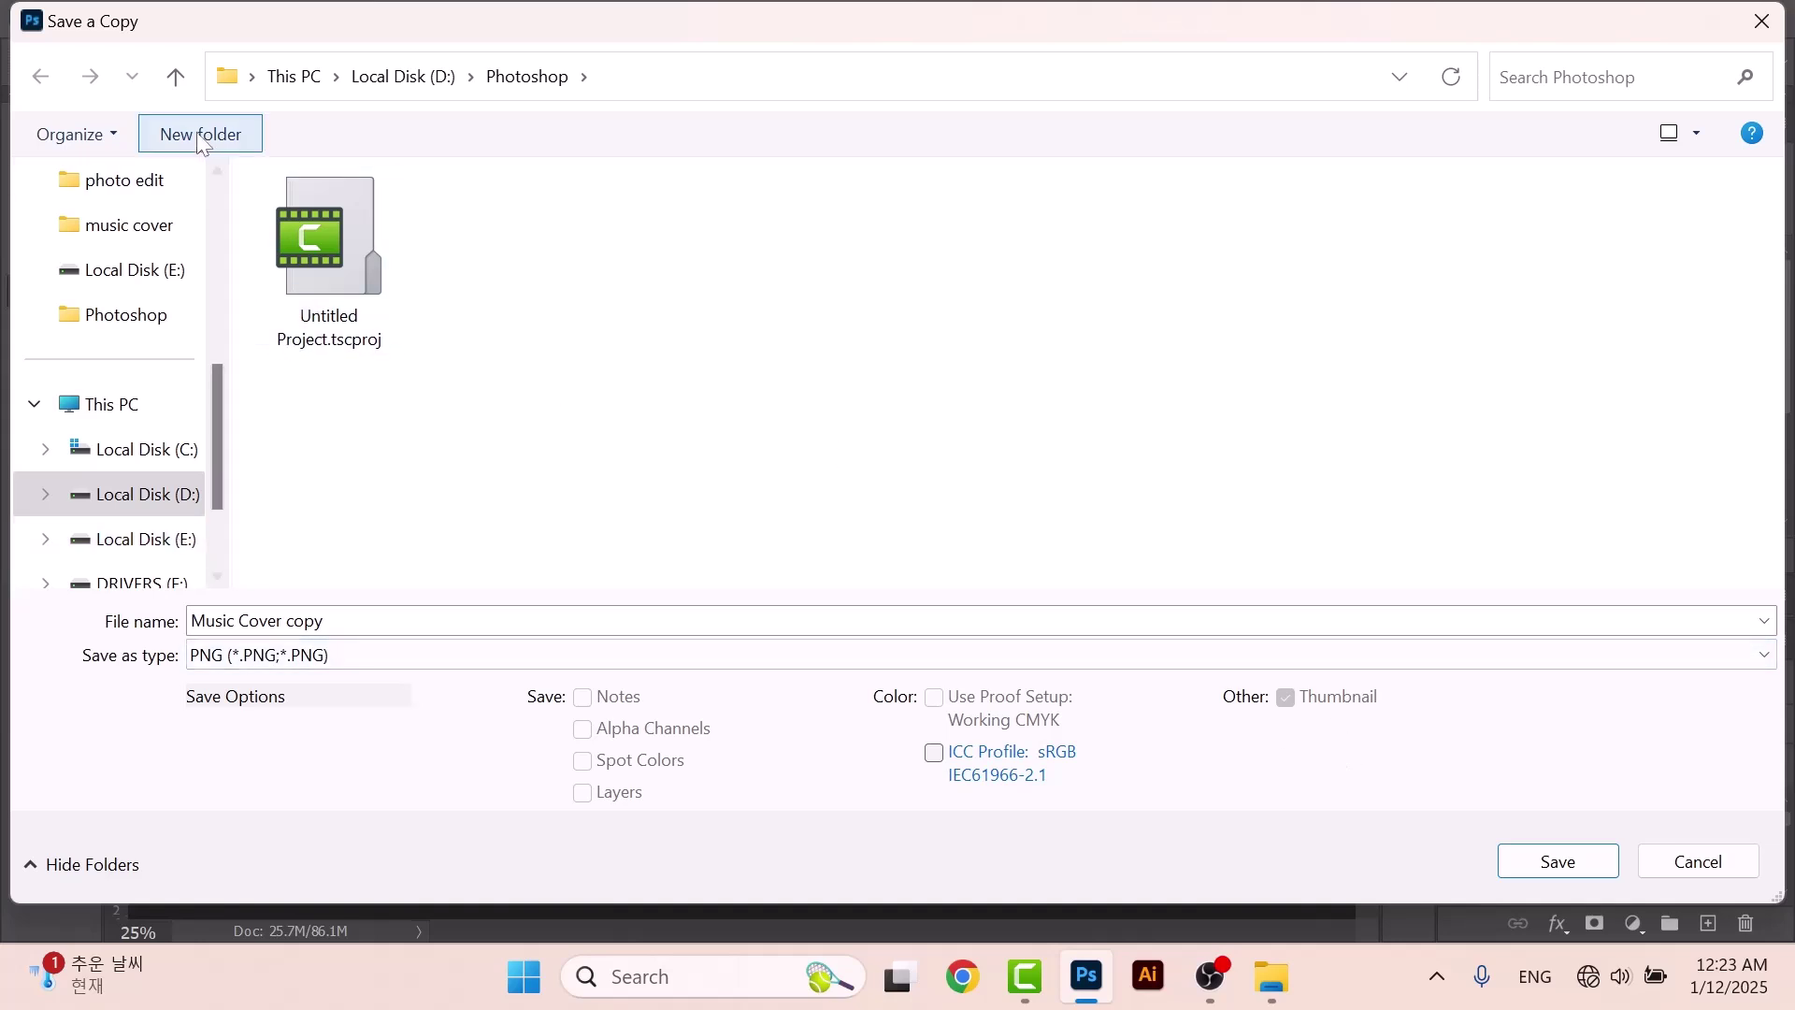
left_click(175, 76)
double_click(1083, 220)
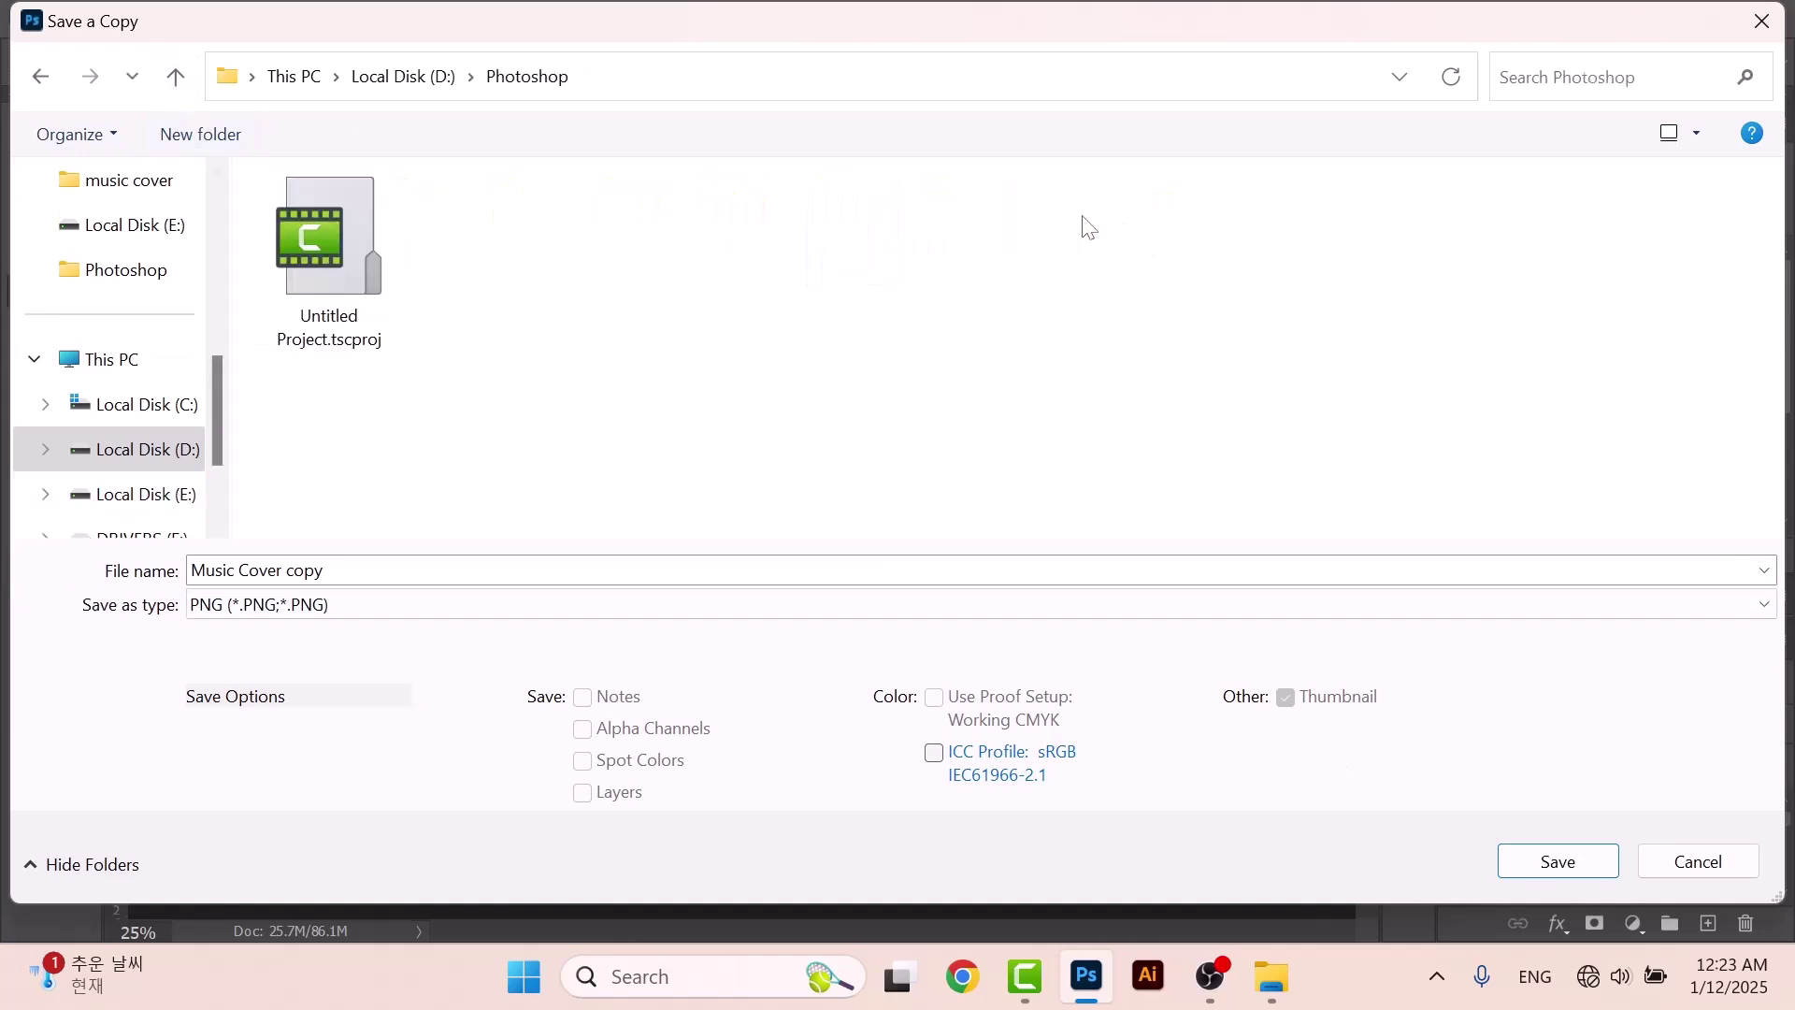
left_click(1557, 860)
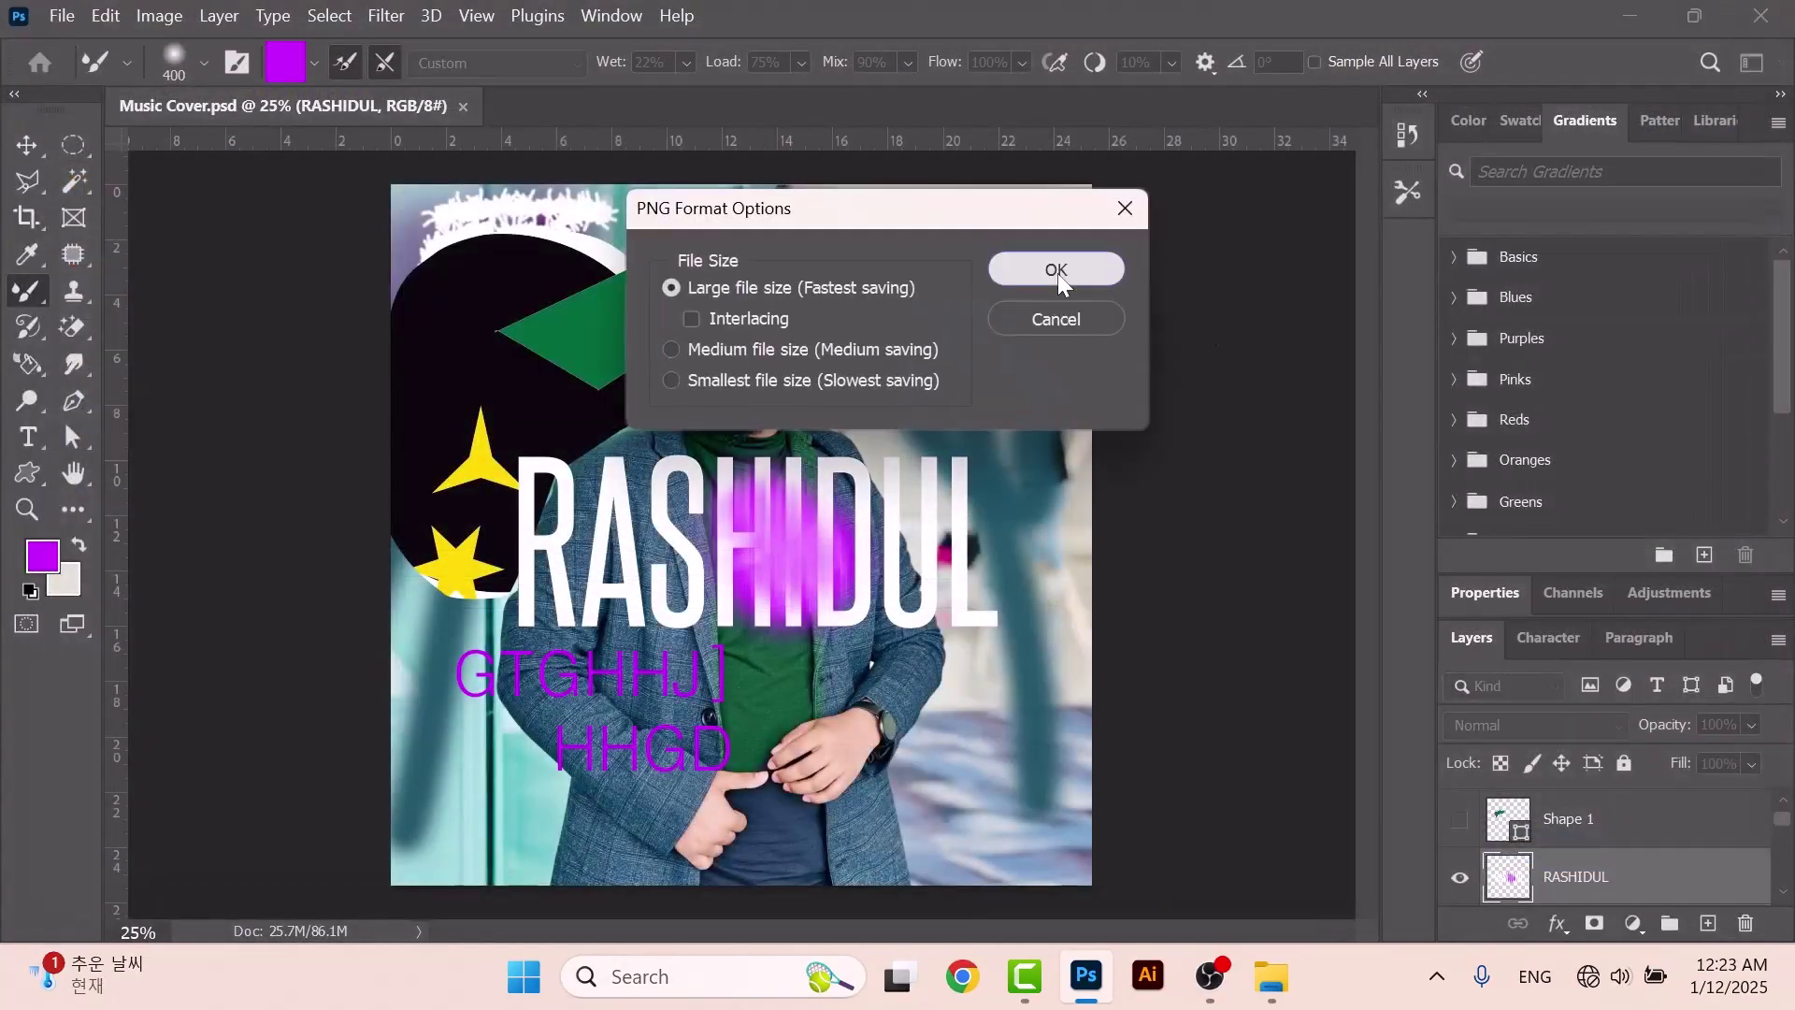
left_click(1058, 271)
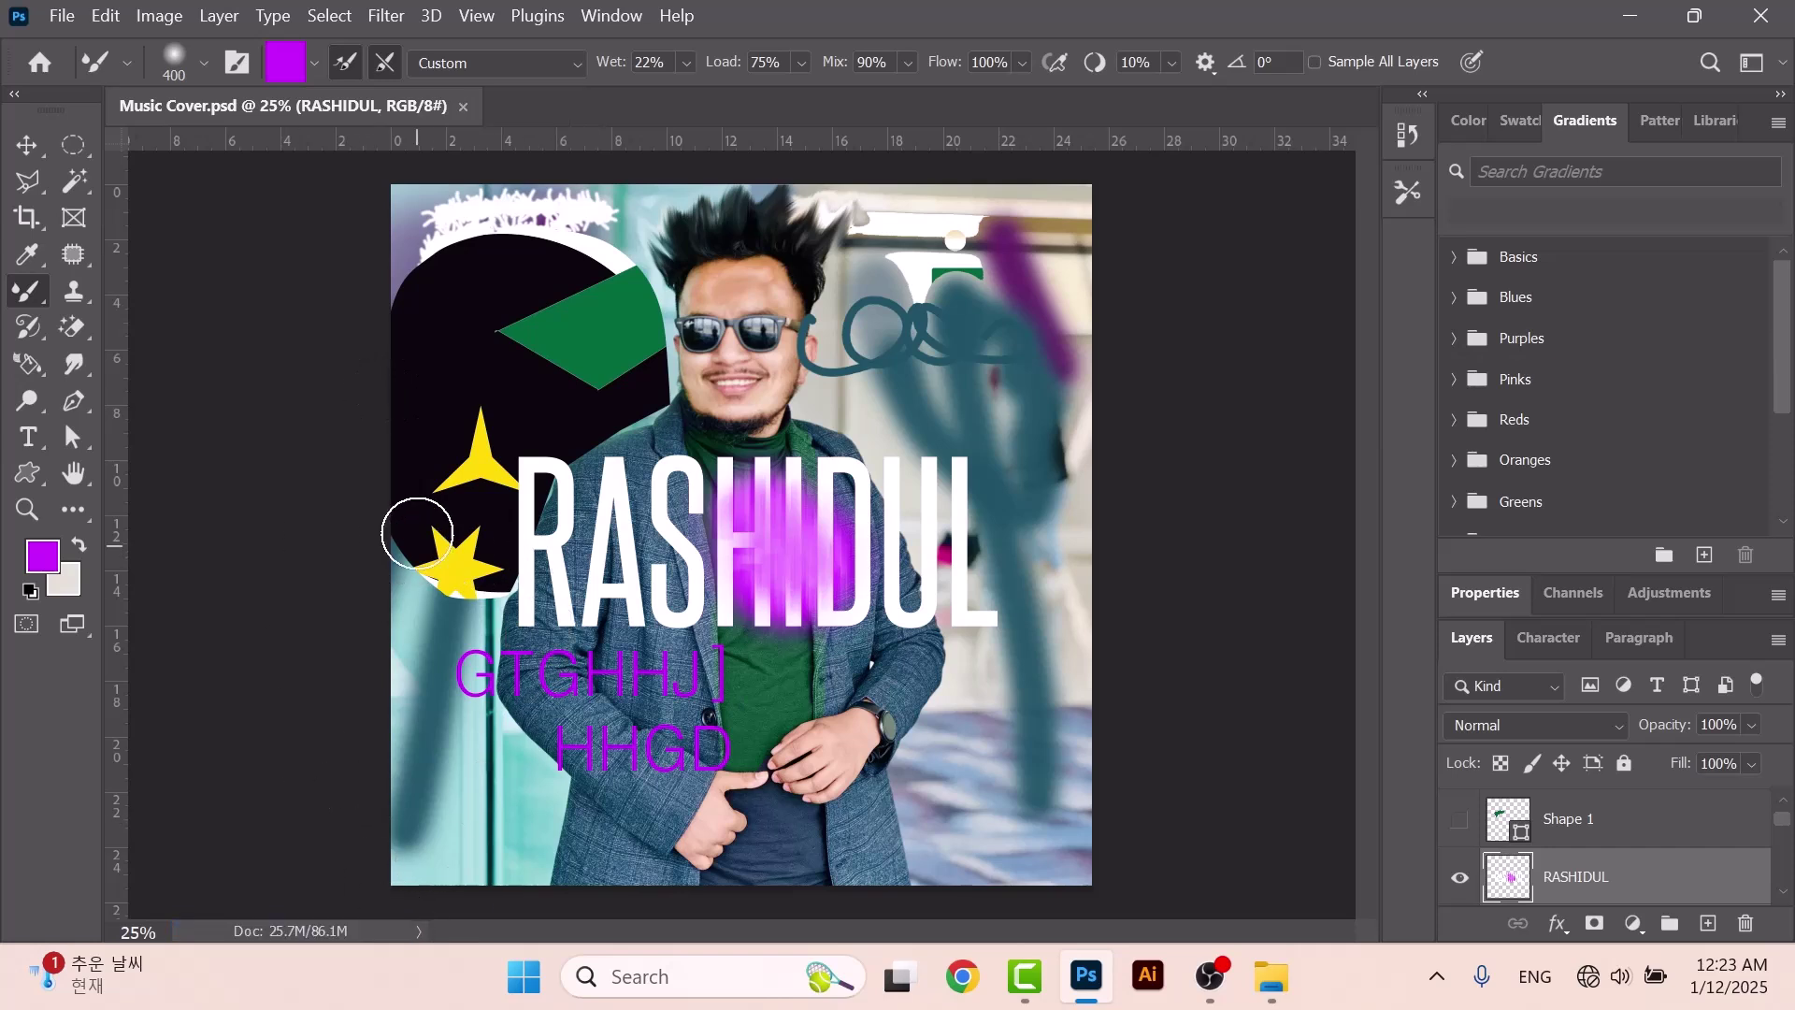
Examine the save commands and their keyboard shortcuts, and bring up Save As for the document, leaving it without saving.
left_click(64, 16)
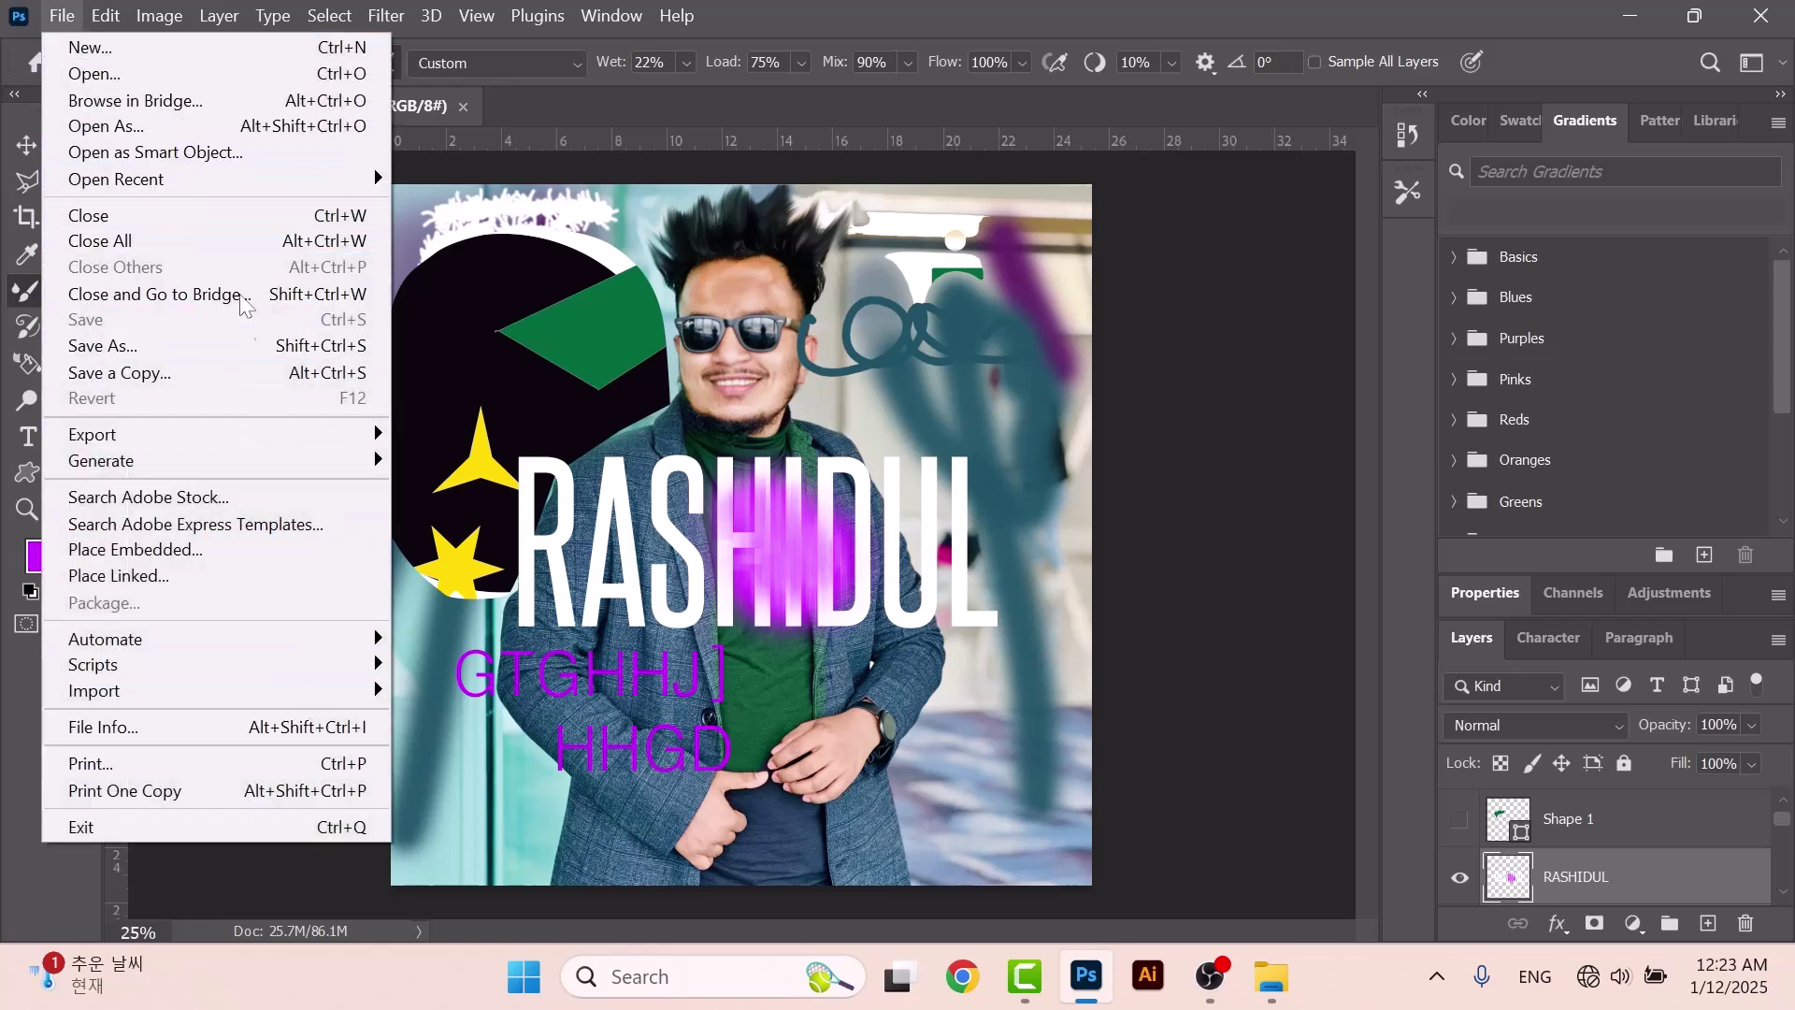
left_click(219, 15)
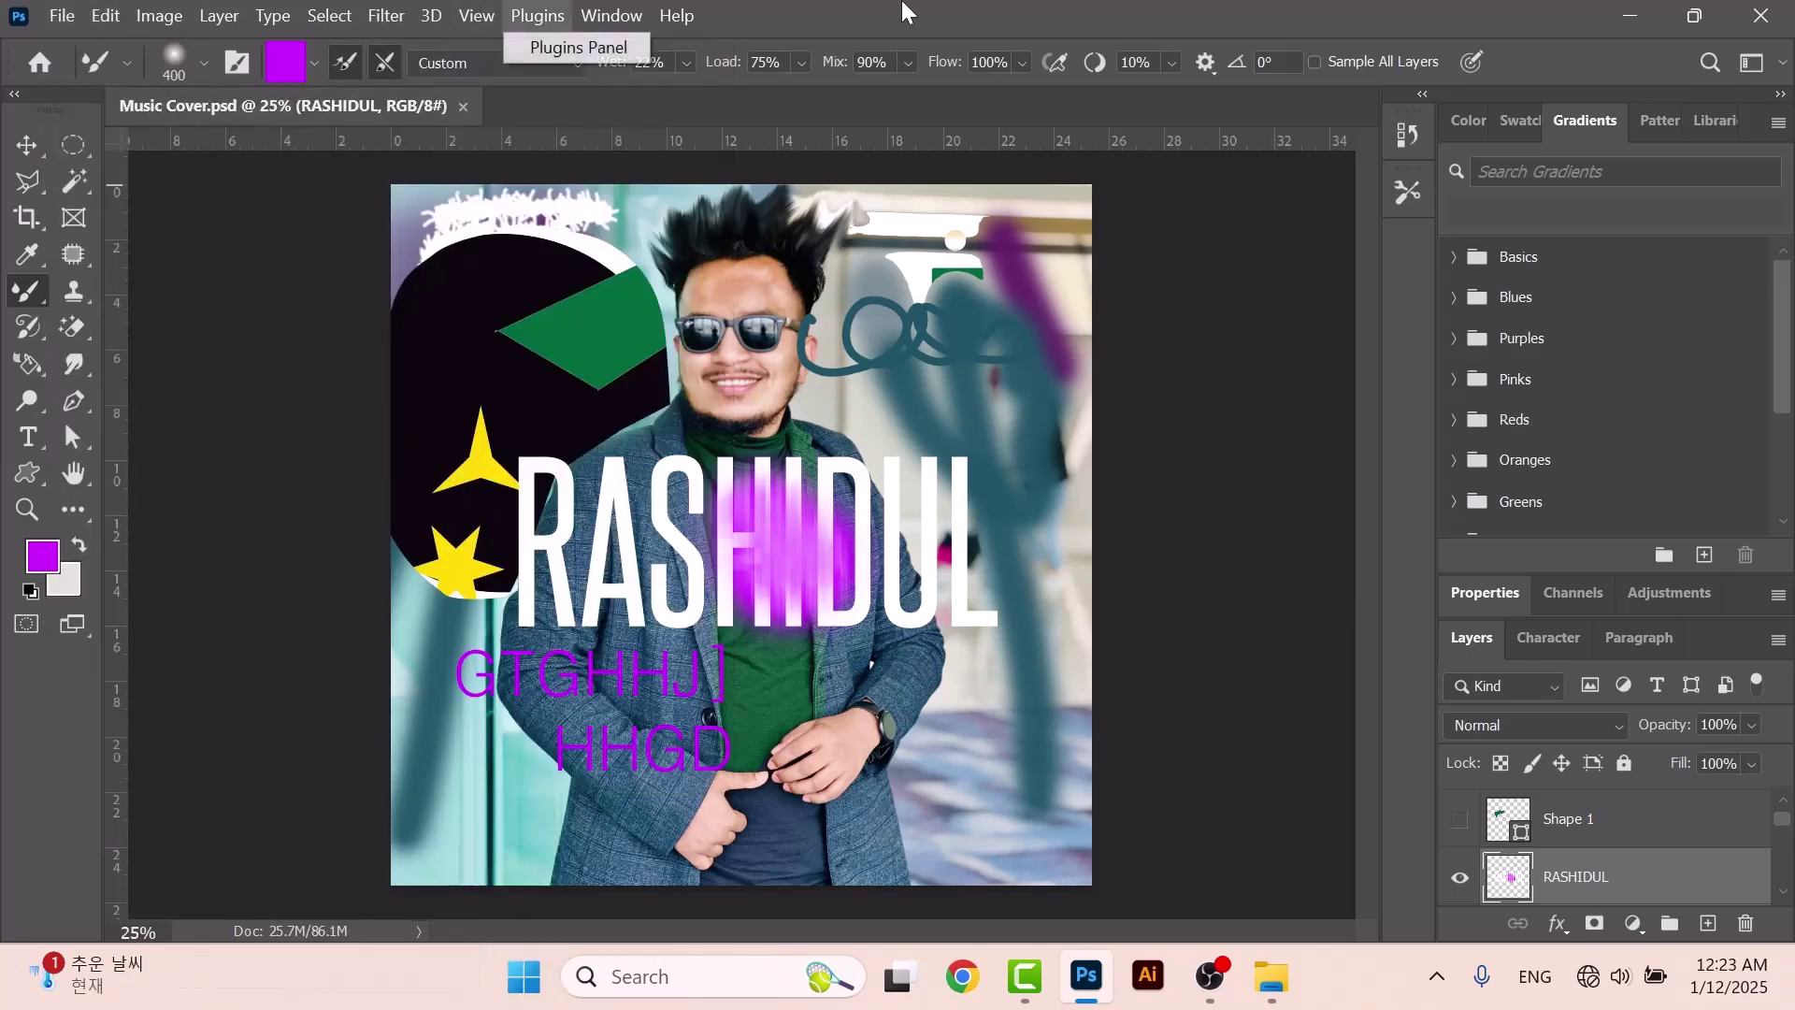
left_click(219, 16)
mouse_move(161, 21)
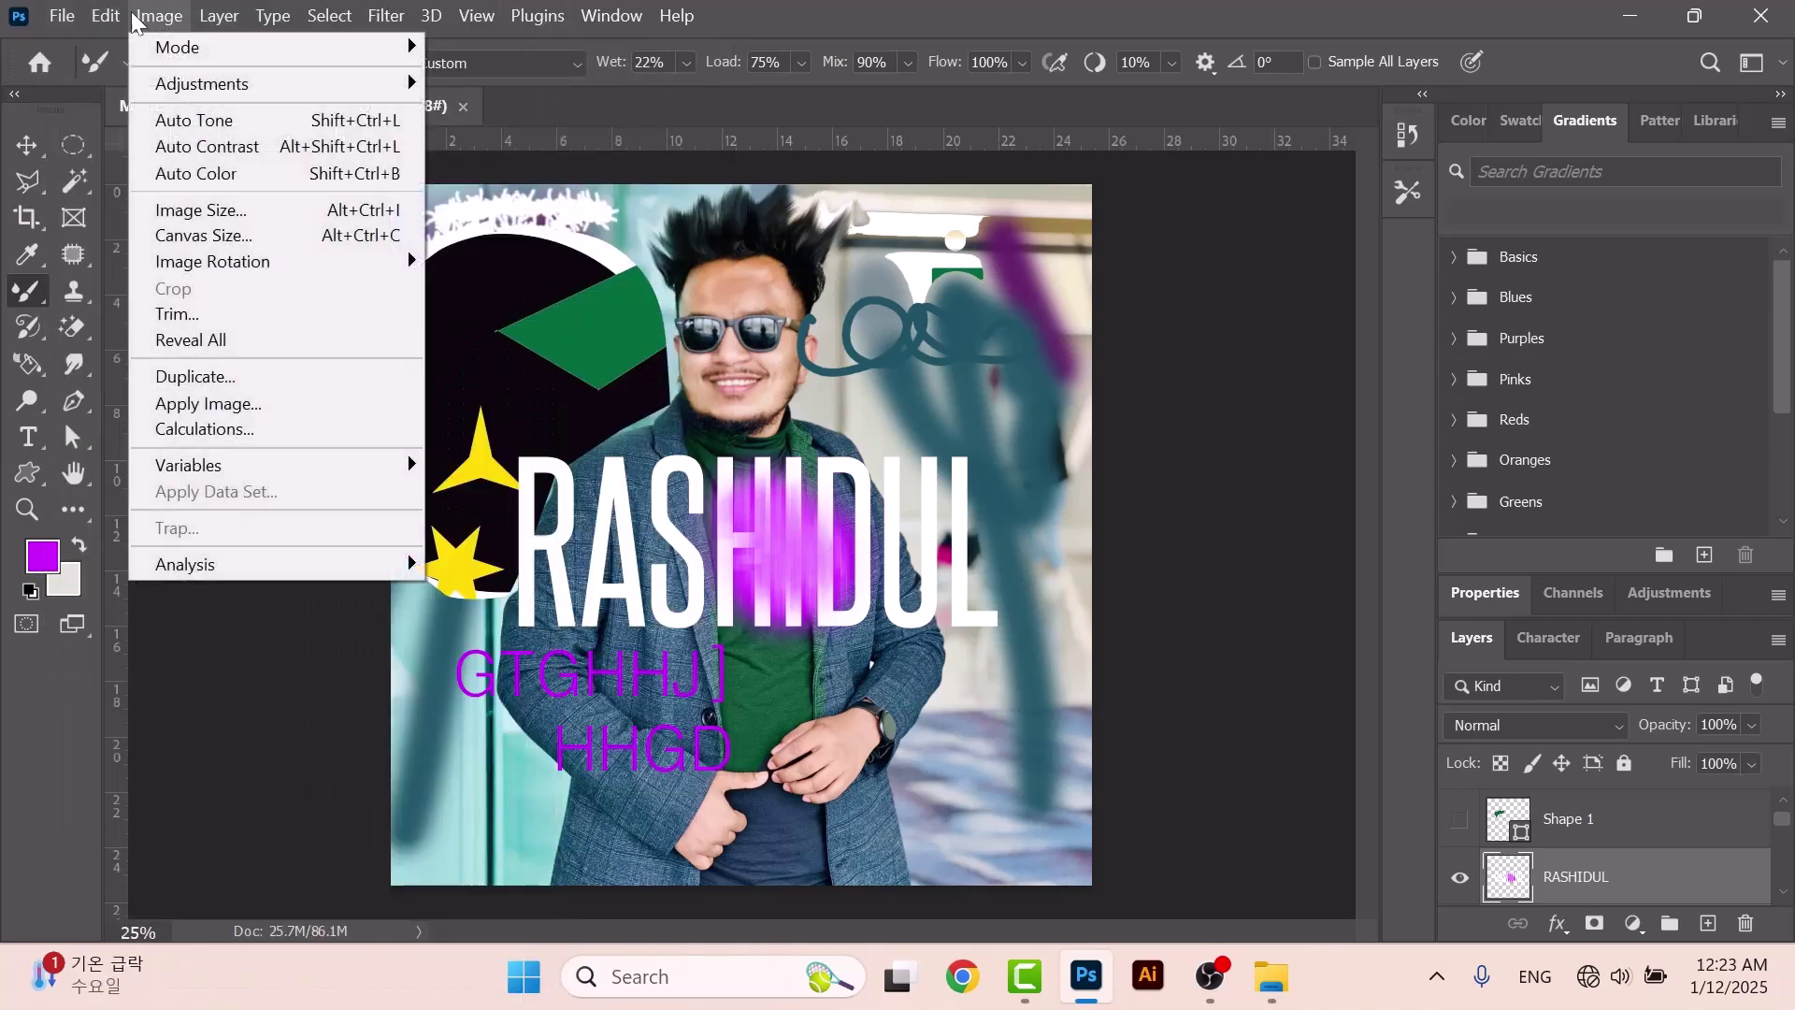
left_click(53, 13)
left_click(53, 13)
left_click(53, 13)
left_click(53, 13)
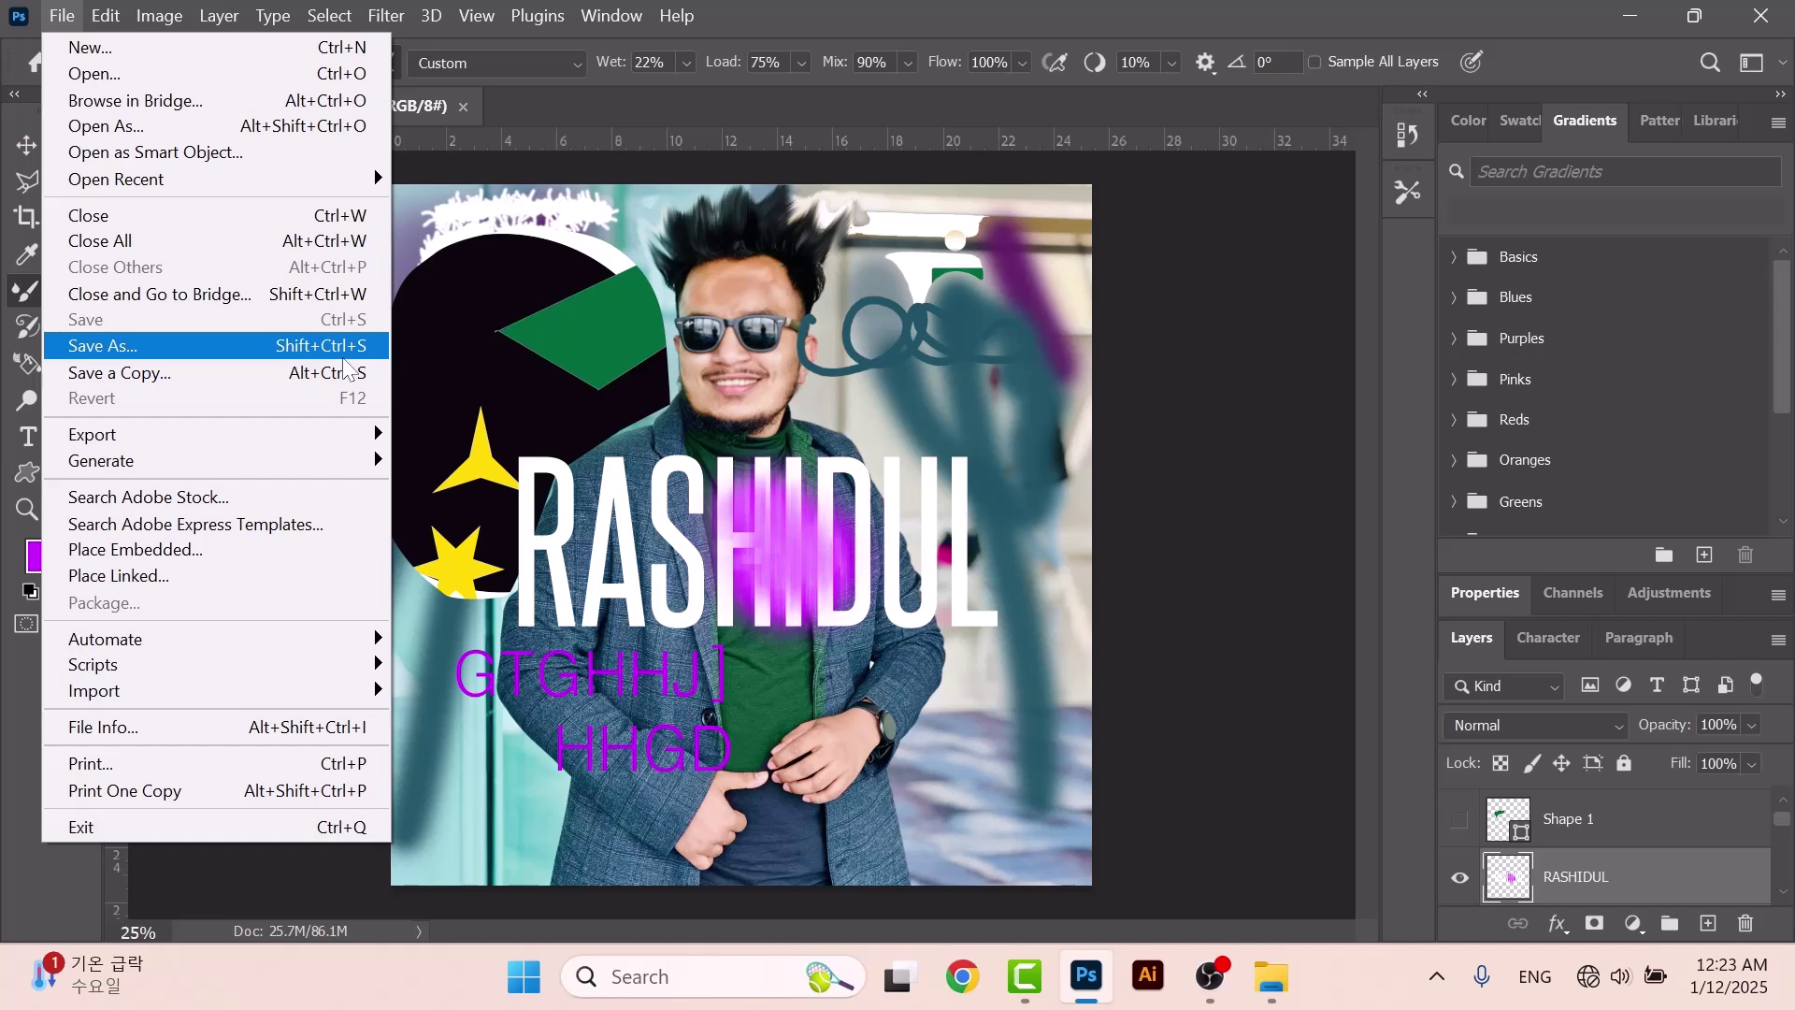
left_click(682, 379)
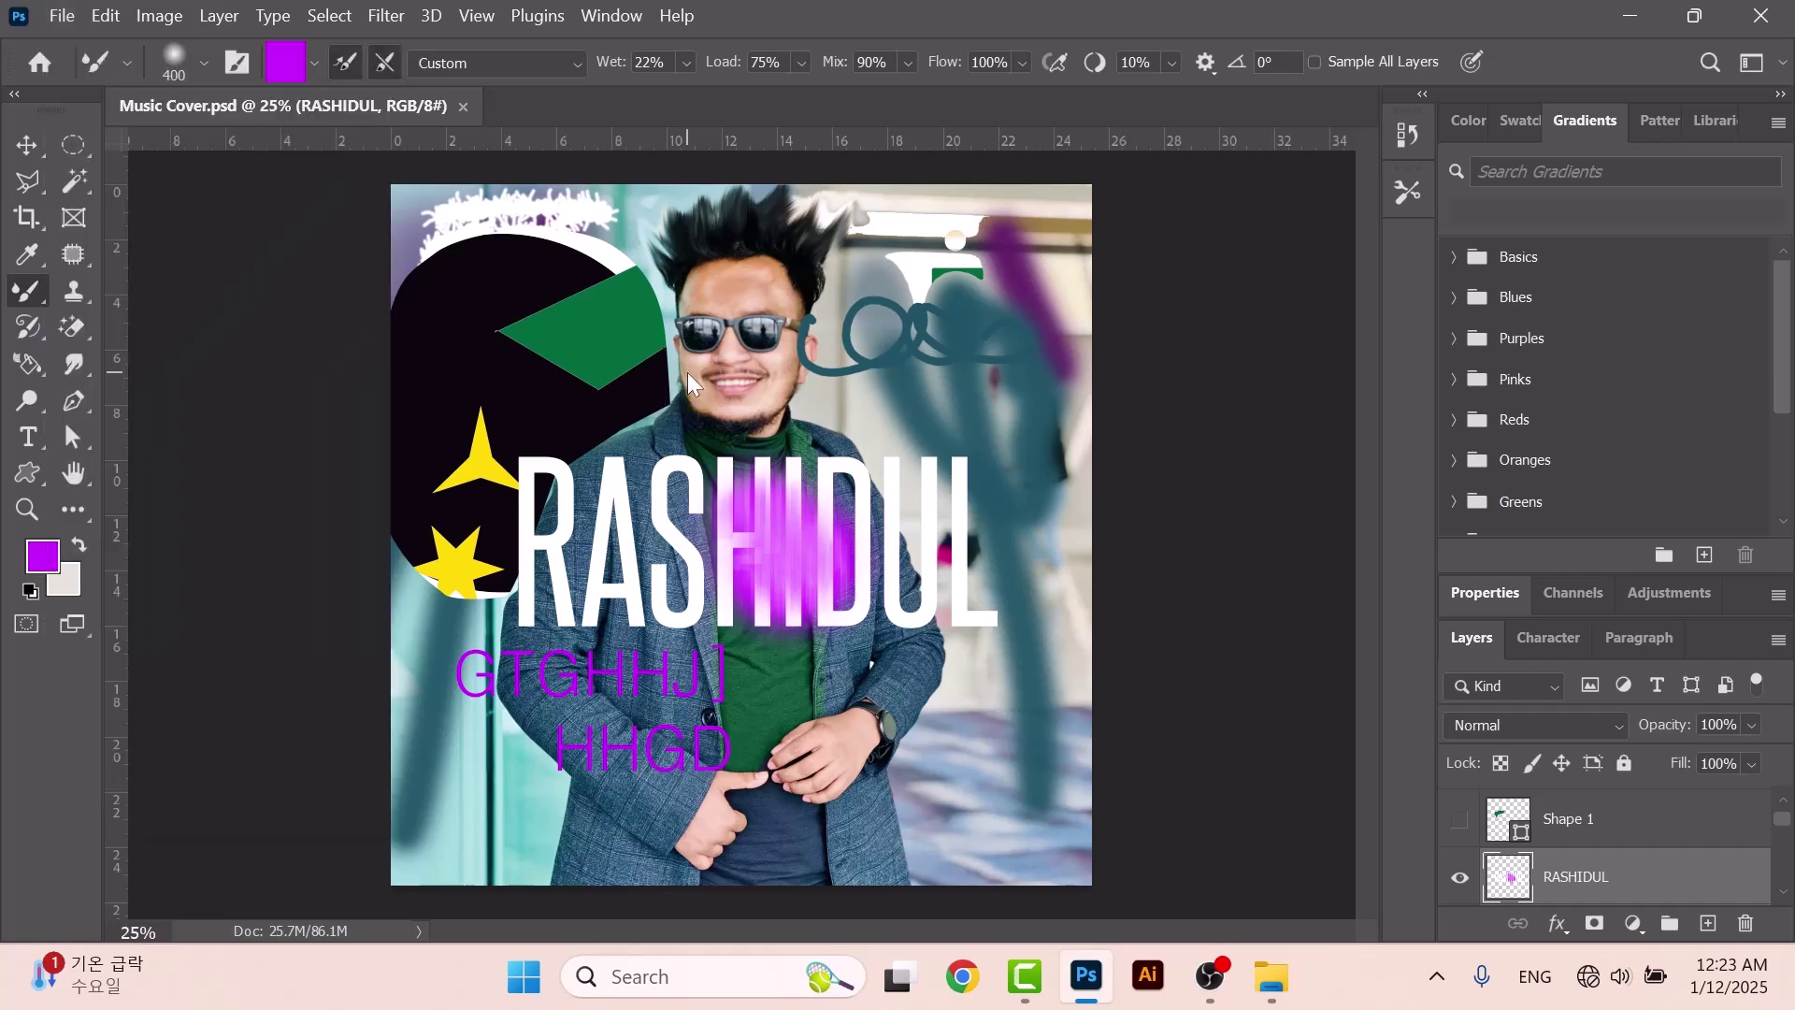
key("ctrl+shift+s")
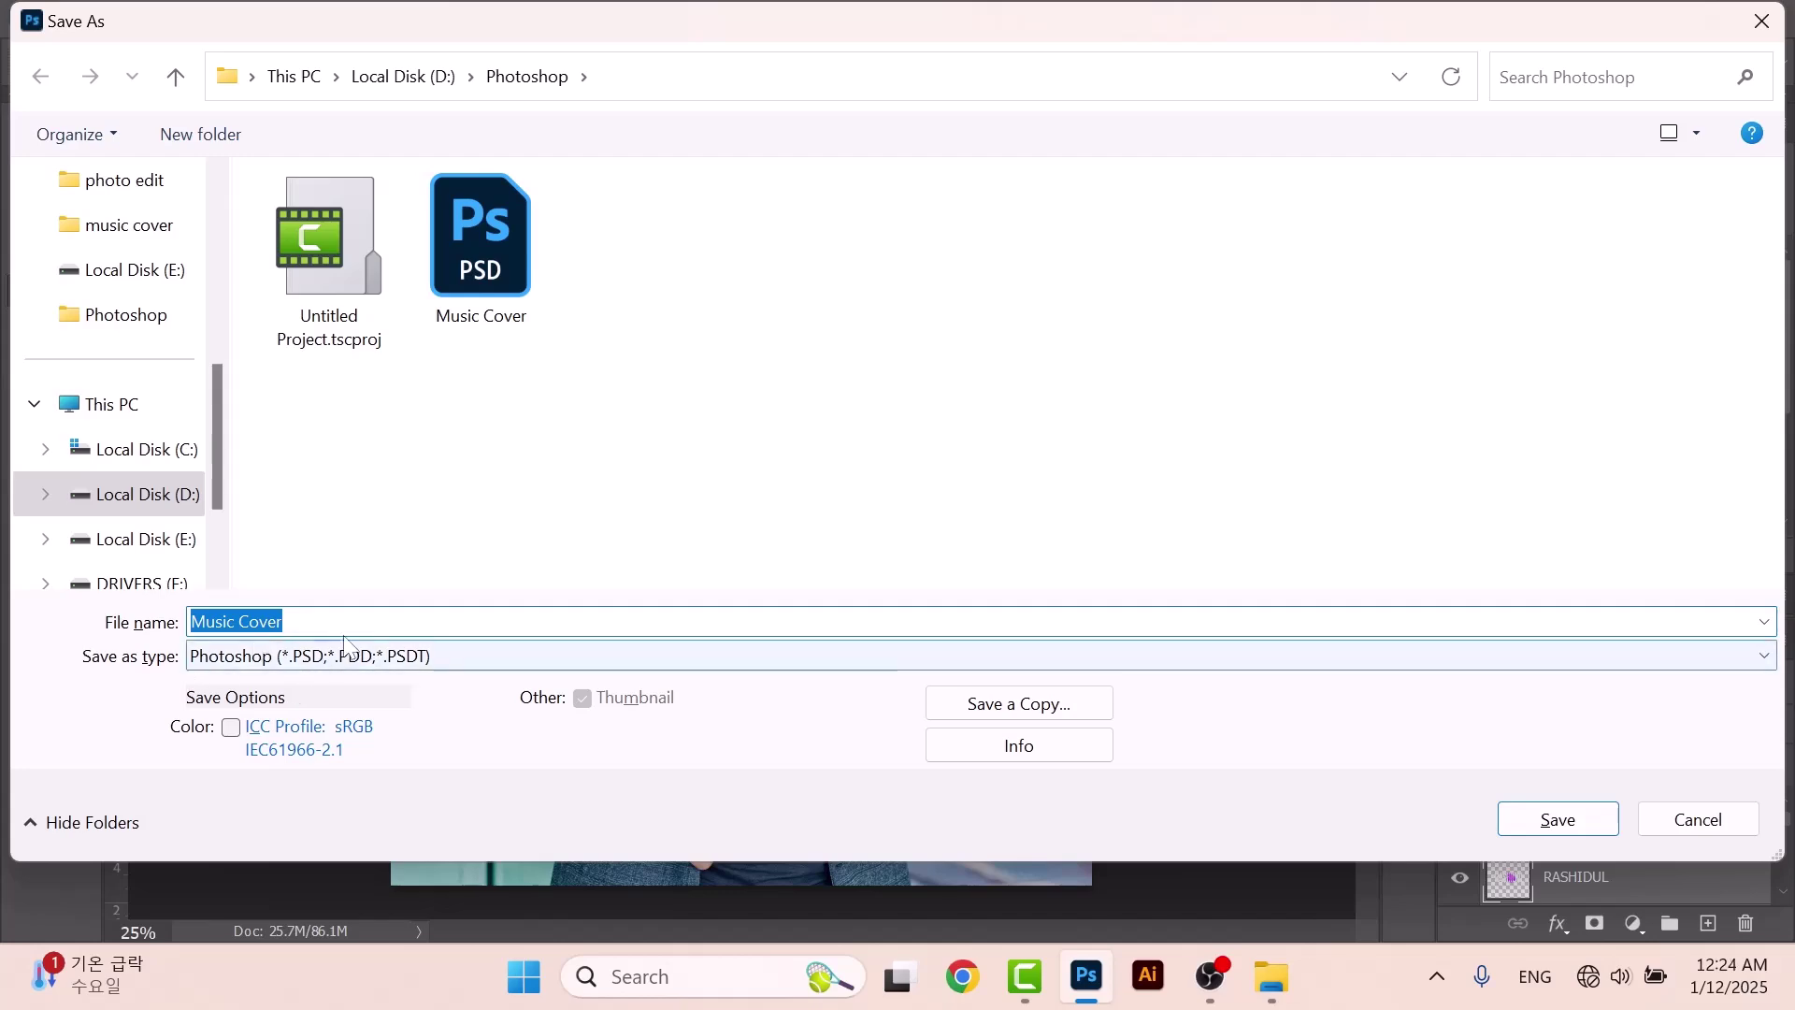
left_click(1698, 819)
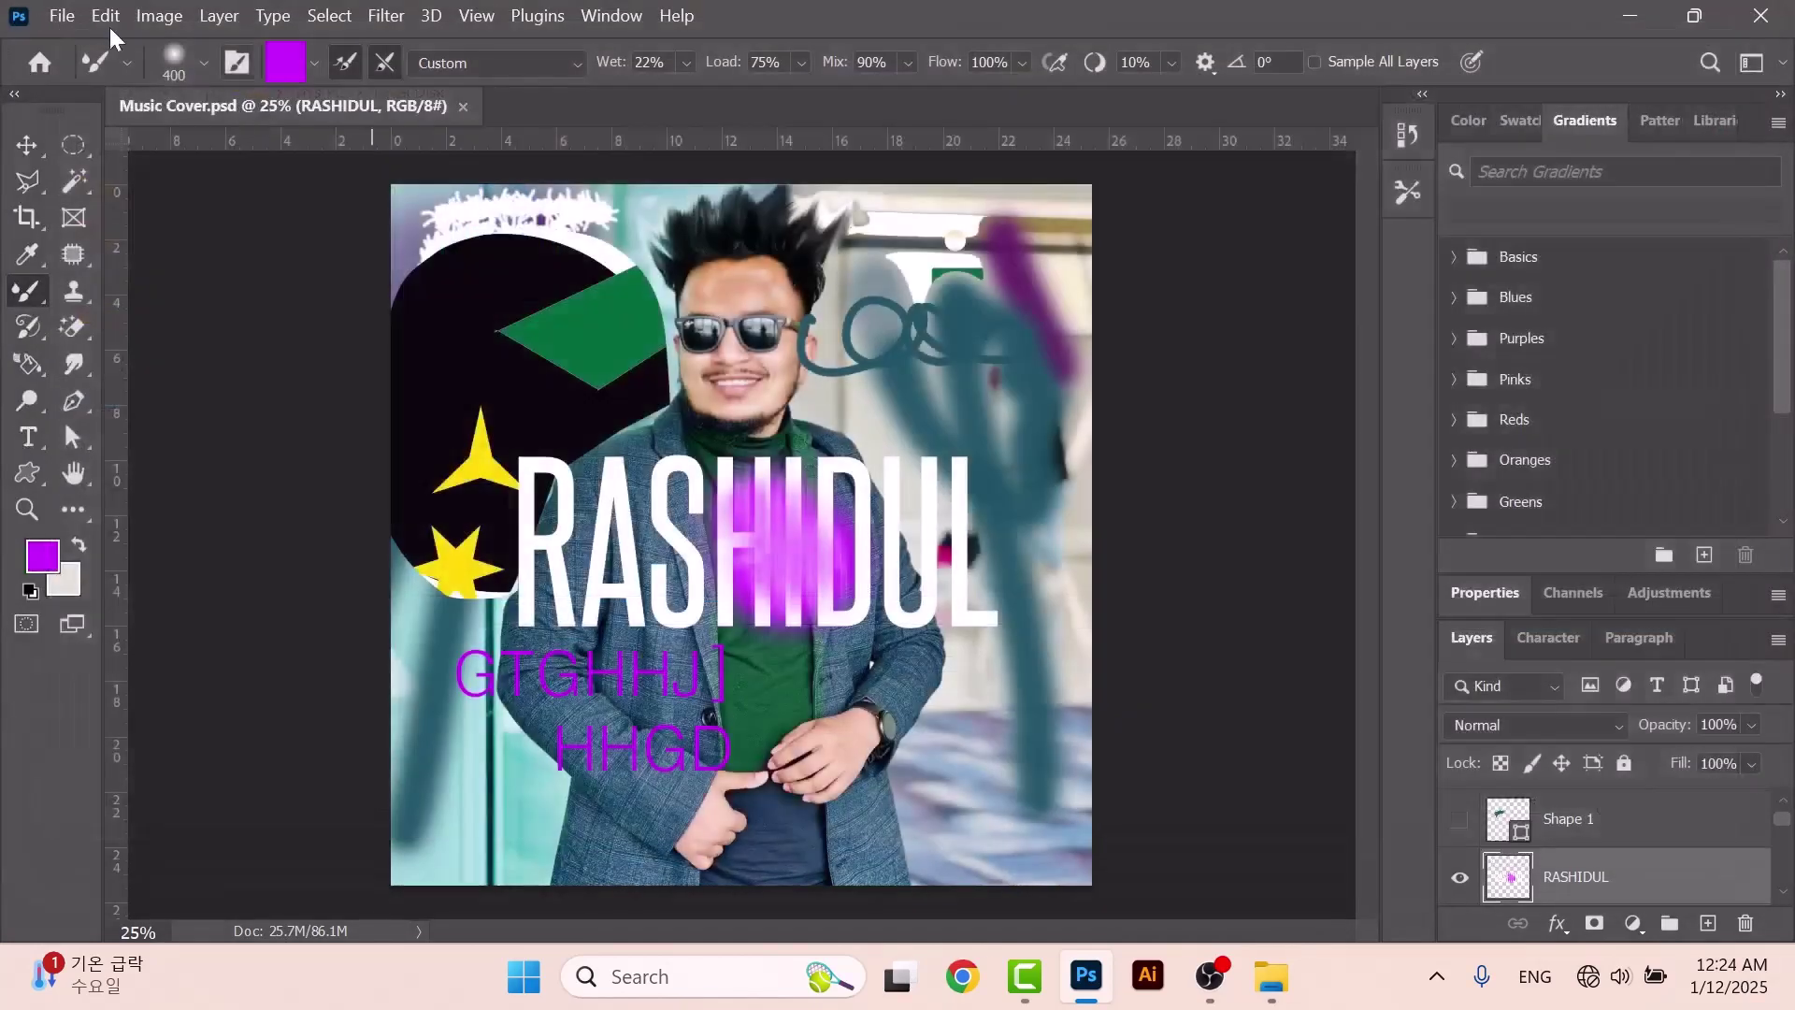
Look over the shortcuts listed for the image and view commands, and switch to the Move tool.
left_click(72, 13)
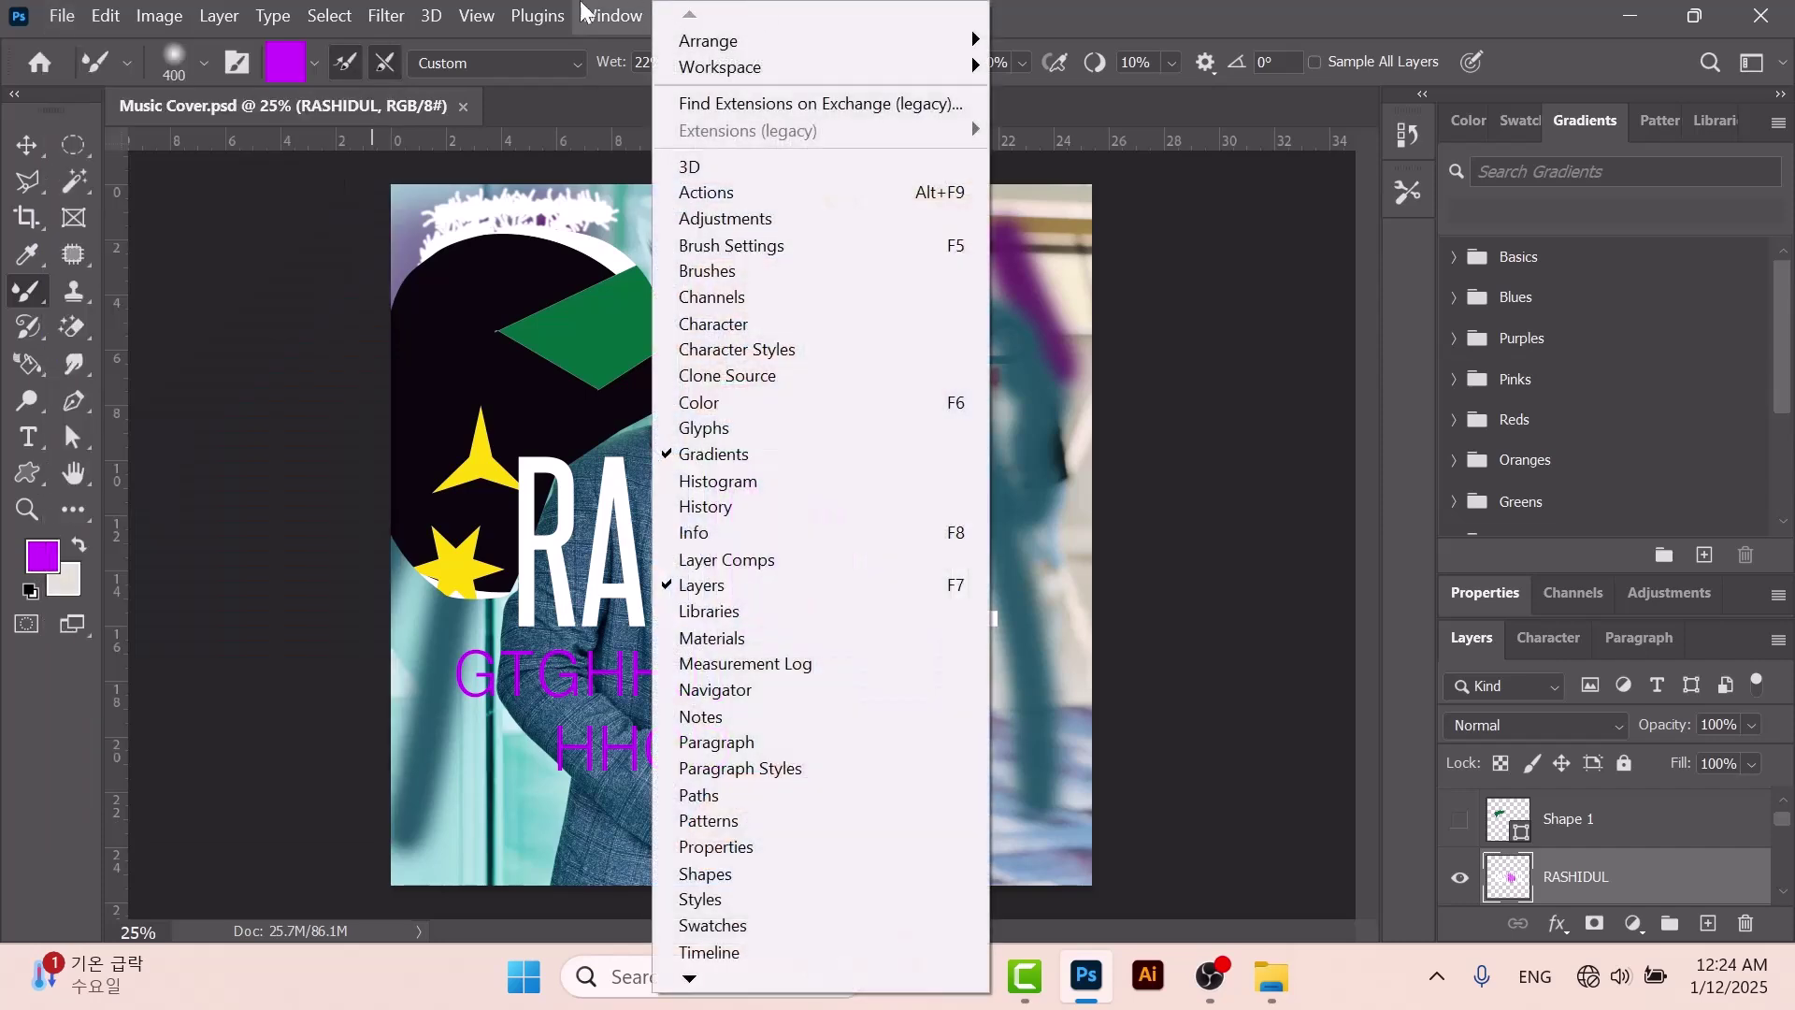
mouse_move(165, 9)
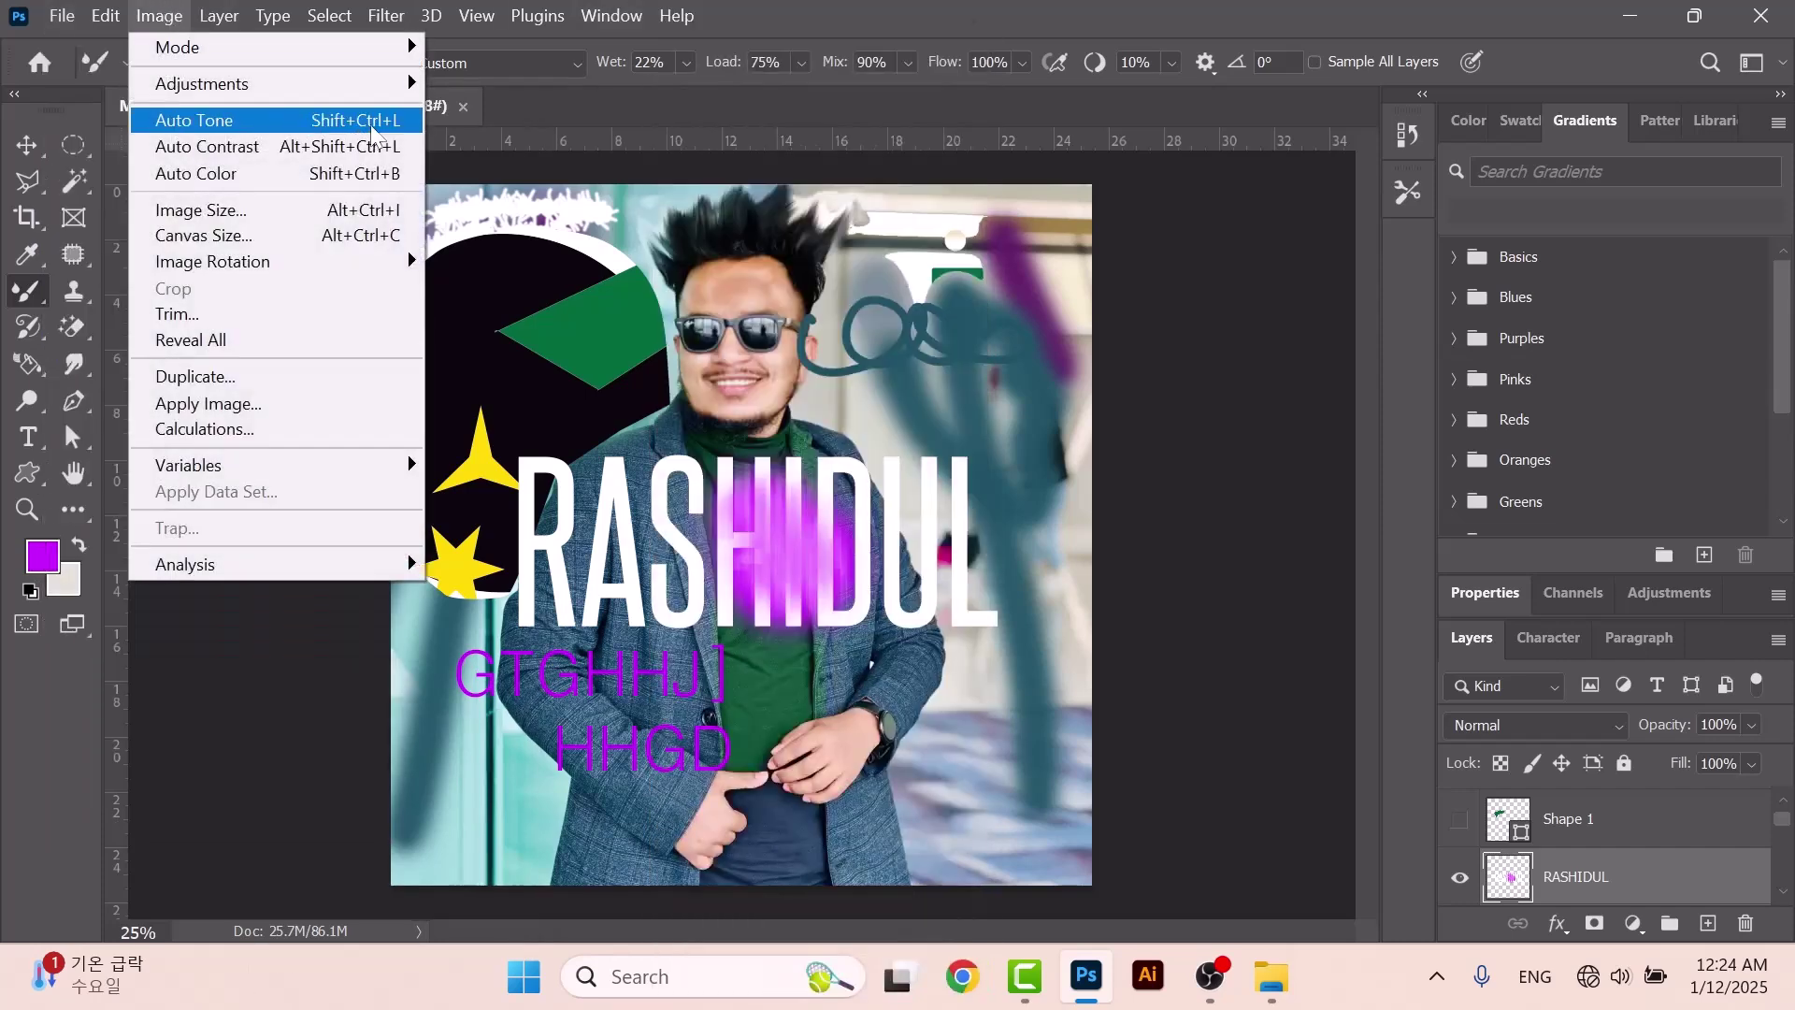
left_click(477, 16)
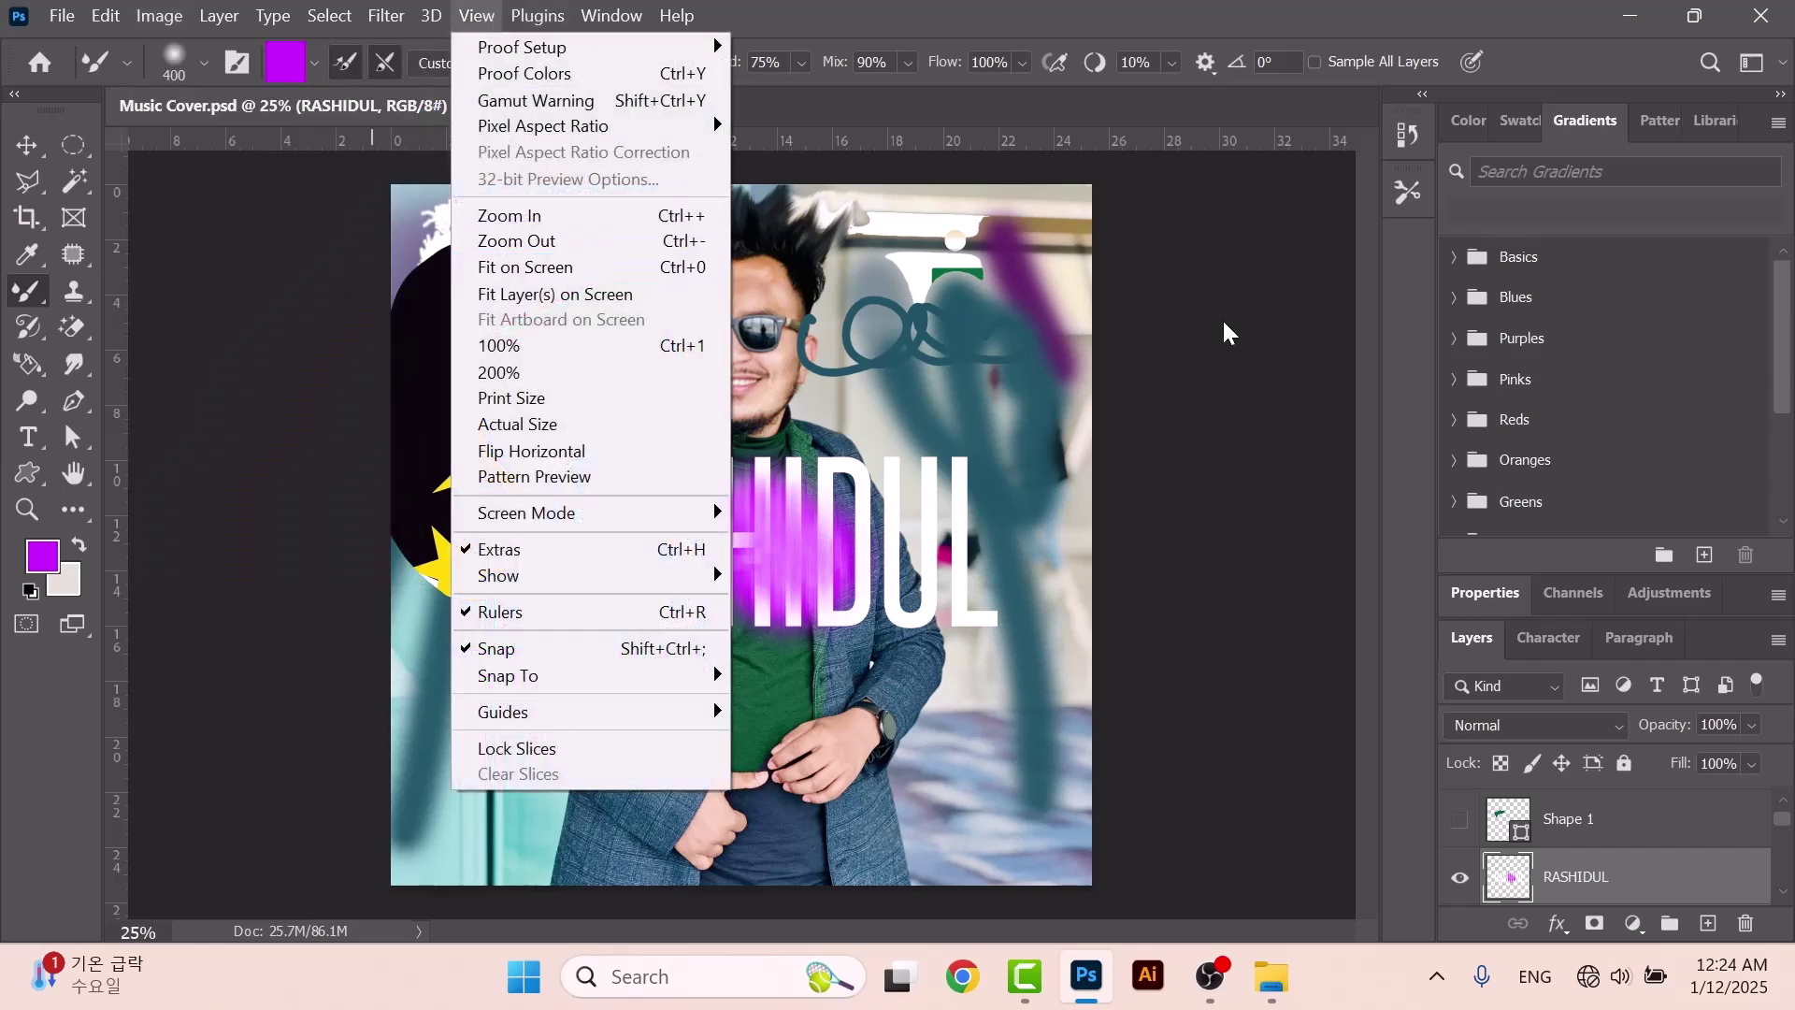
left_click(154, 379)
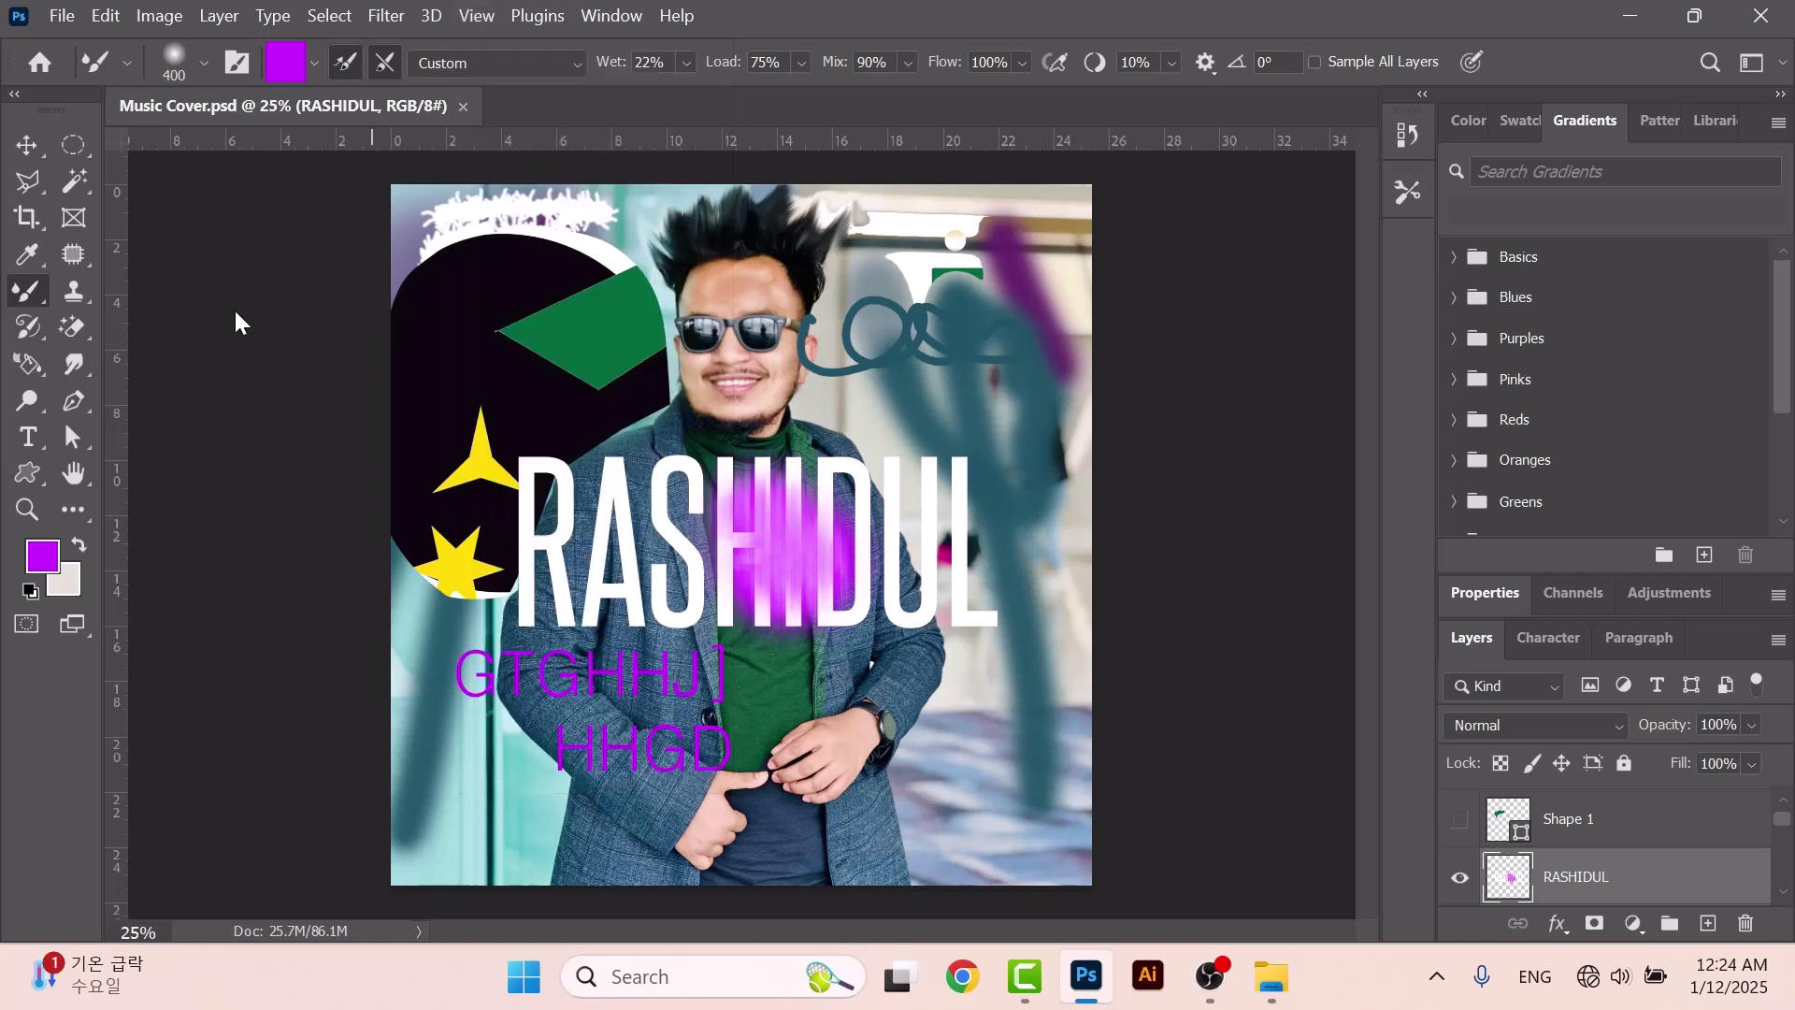
left_click(27, 145)
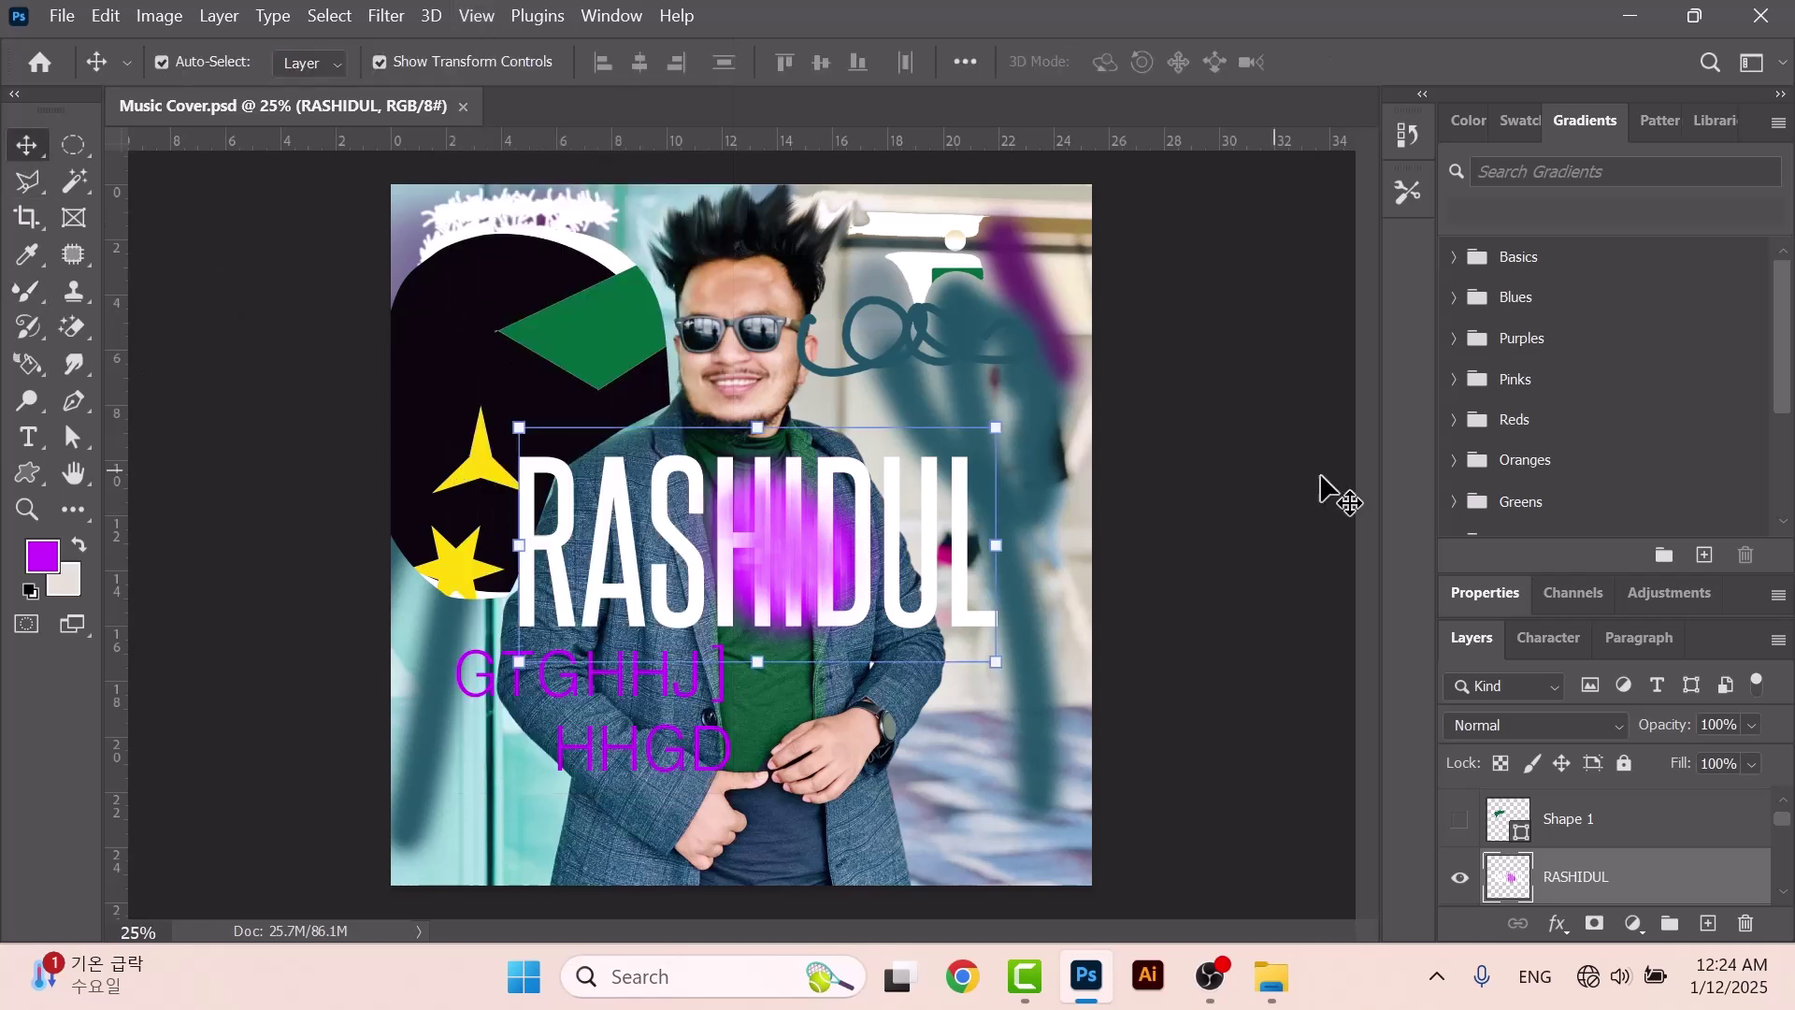